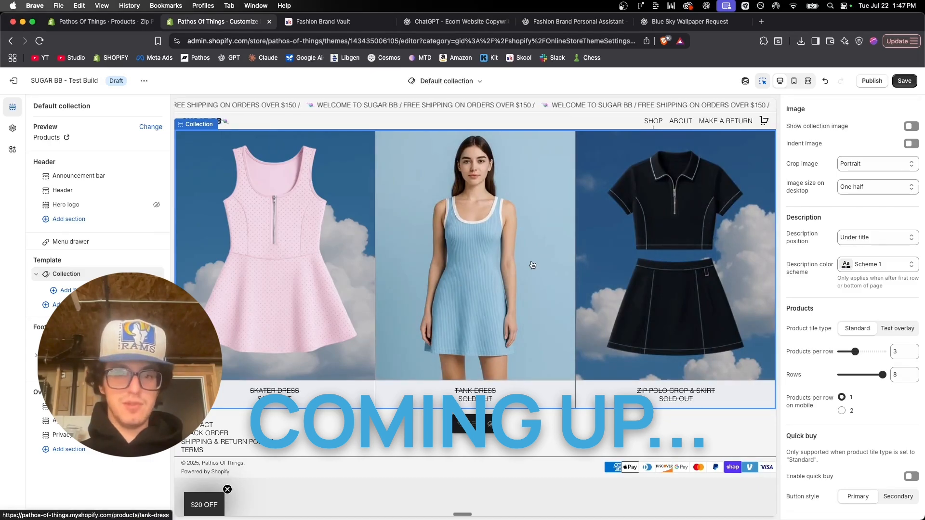
Step: Switch the theme preview to mobile view and open the Tank Dress product page from the collection
left_click(794, 81)
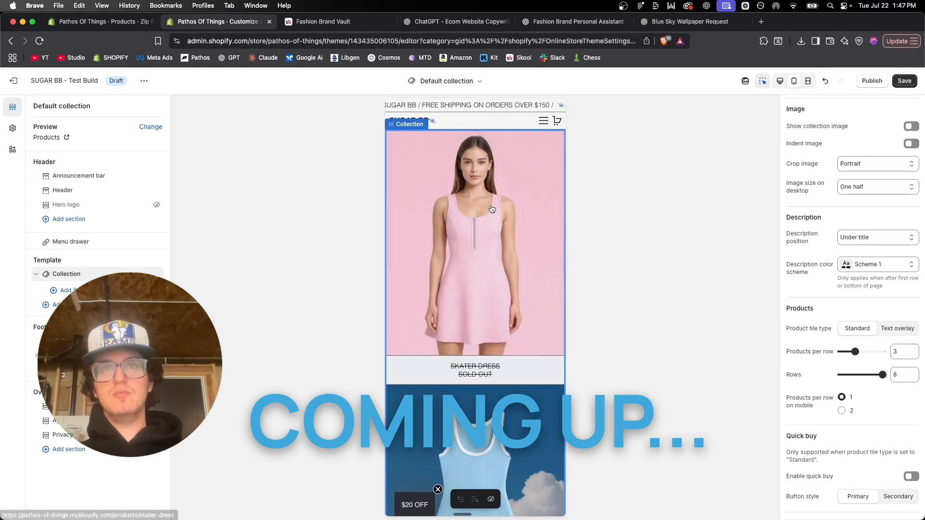
scroll(504, 364, "down", 3)
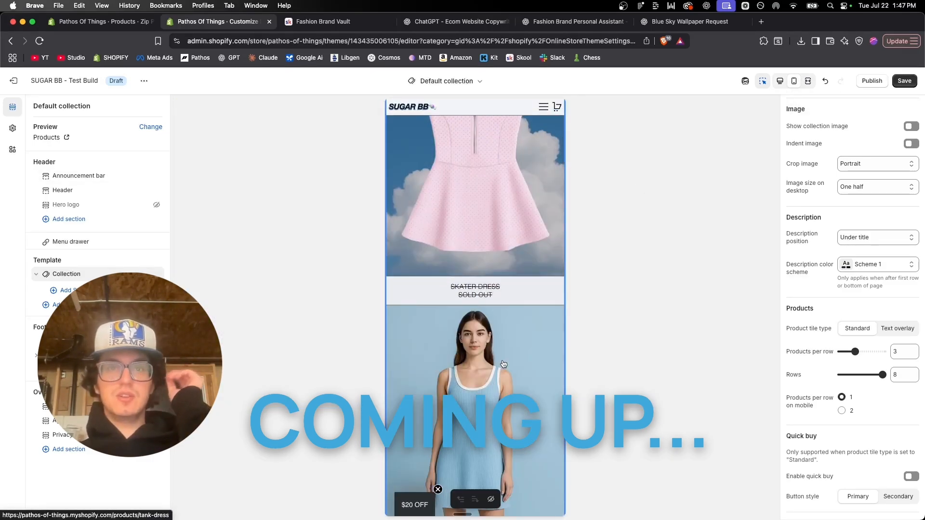
left_click(504, 364)
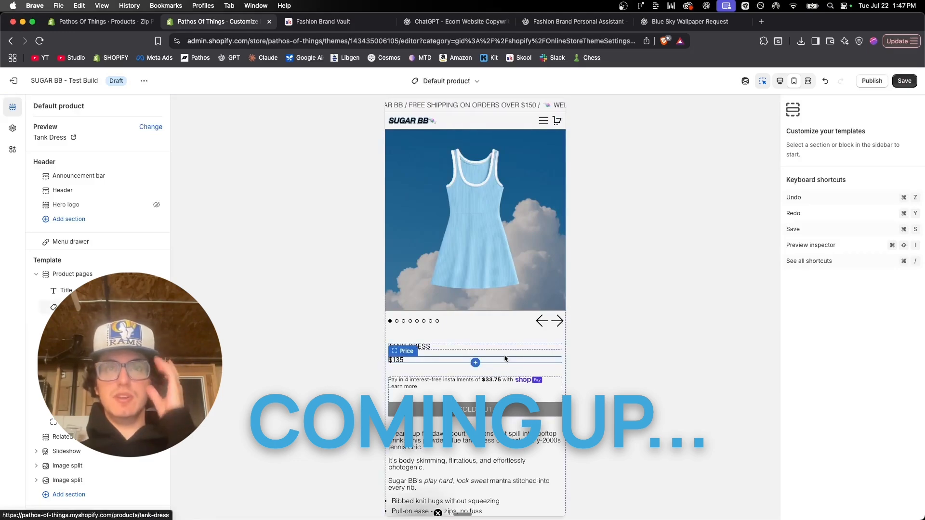
Step: Browse through the Tank Dress image gallery in the mobile preview up to its last image
left_click(557, 321)
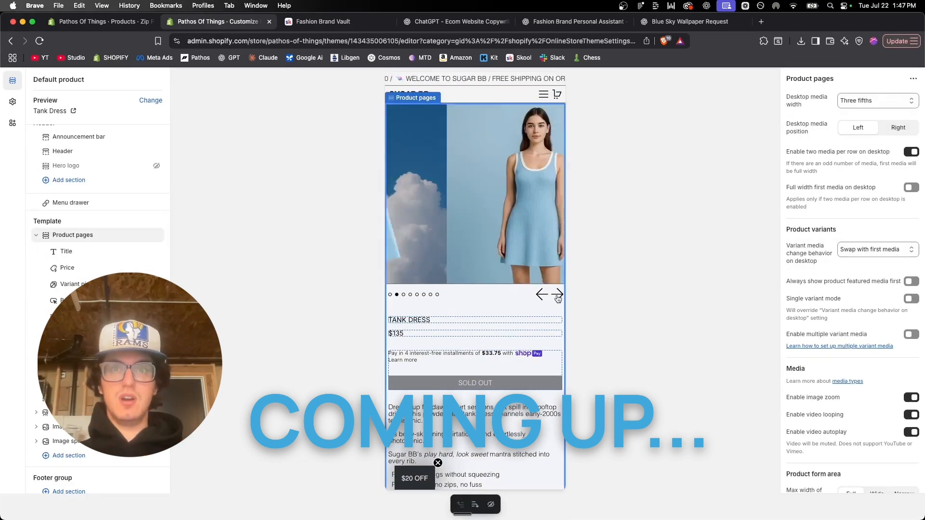
left_click(557, 295)
left_click(557, 295)
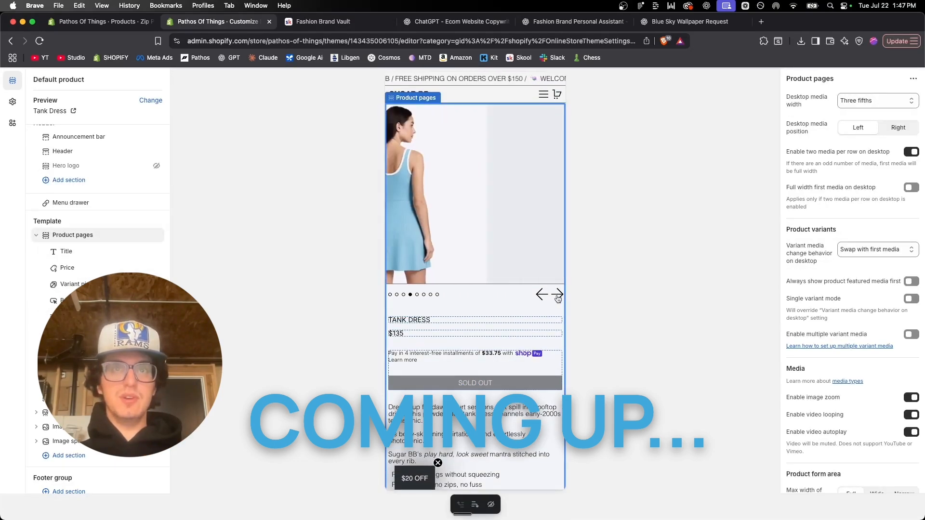
left_click(557, 295)
left_click(558, 295)
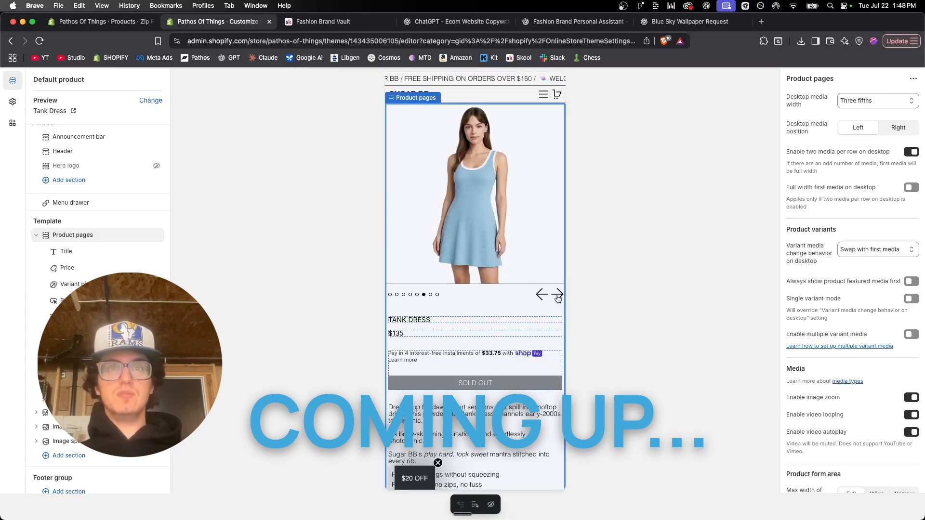
left_click(558, 295)
left_click(558, 295)
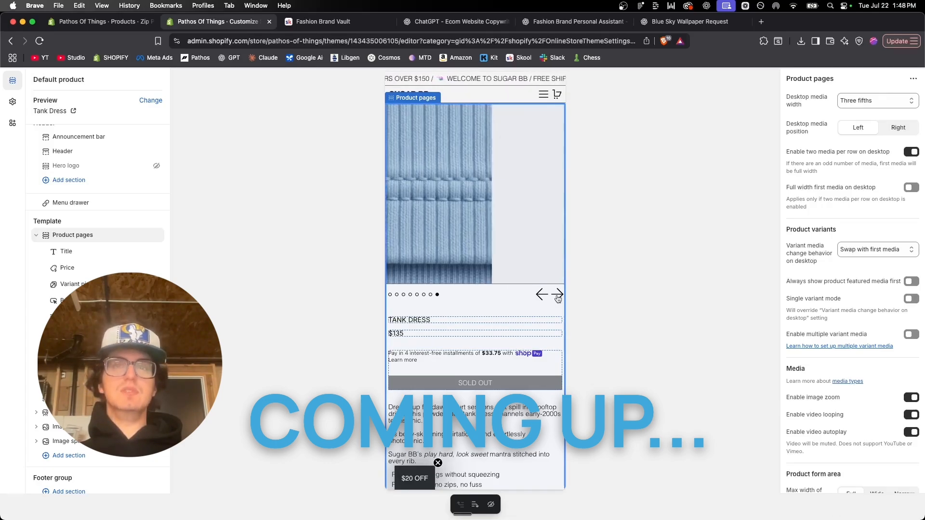
Step: Review the black crop and skirt product's media and pricing in the product editor, checking back against the theme preview
left_click(88, 21)
scroll(210, 221, "down", 6)
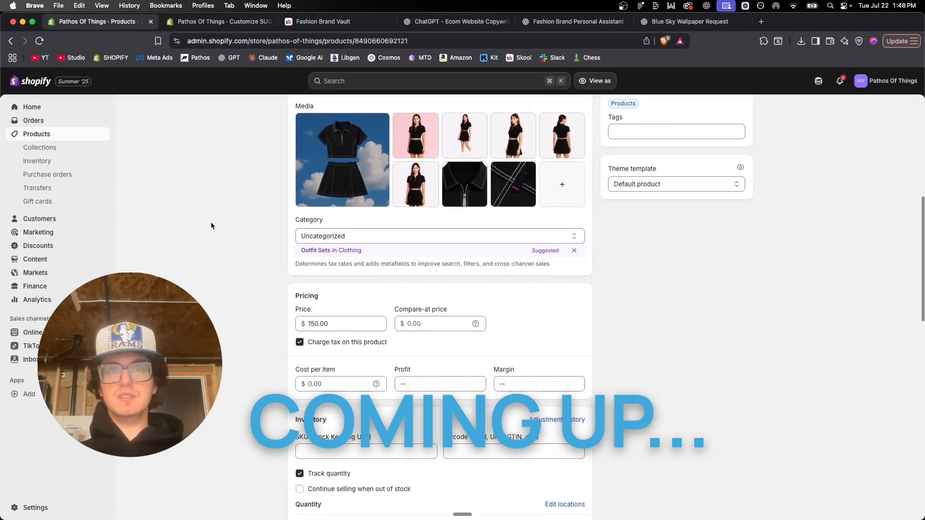
scroll(210, 222, "up", 7)
left_click(209, 24)
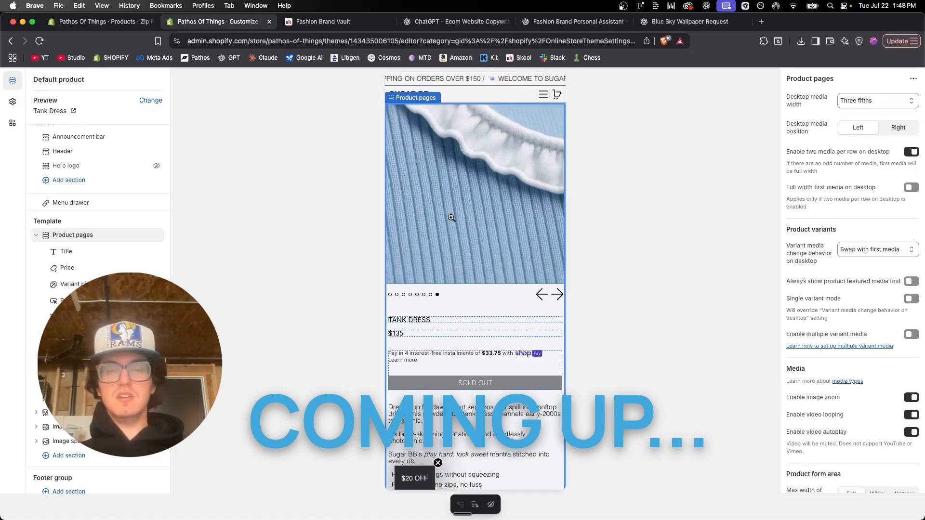
left_click(110, 23)
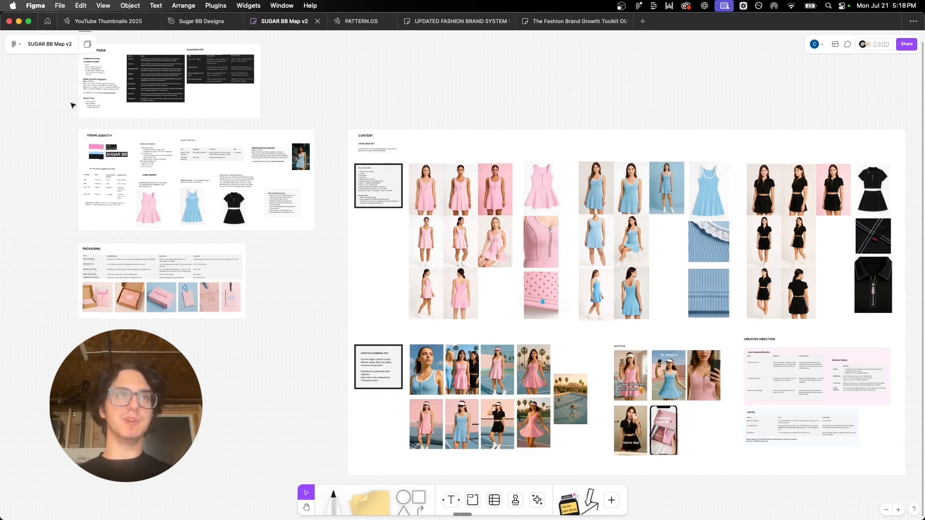
Step: Examine the brand armor, visual identity and catalogue photo sections on the SUGAR BB Map v2 board in Figma
scroll(70, 106, "up", 5)
scroll(426, 343, "down", 2)
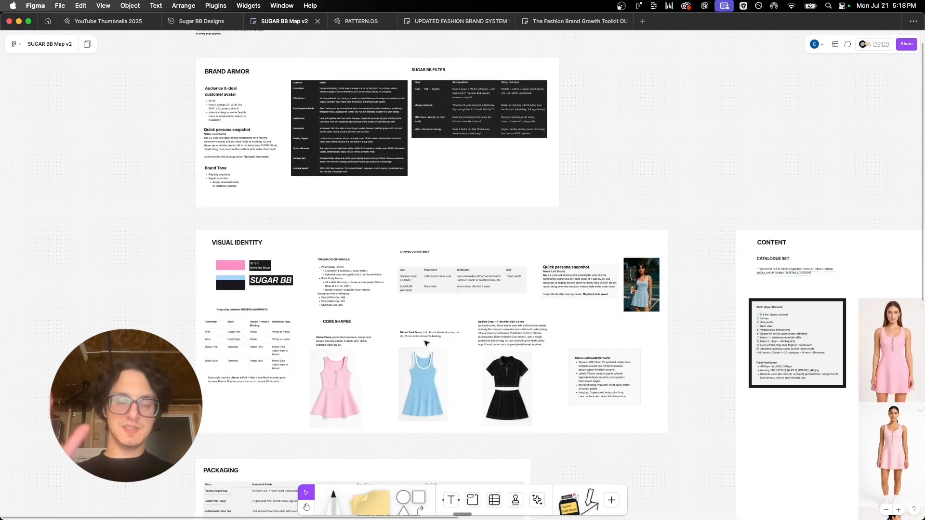
scroll(426, 343, "down", 1)
scroll(426, 343, "right", 1)
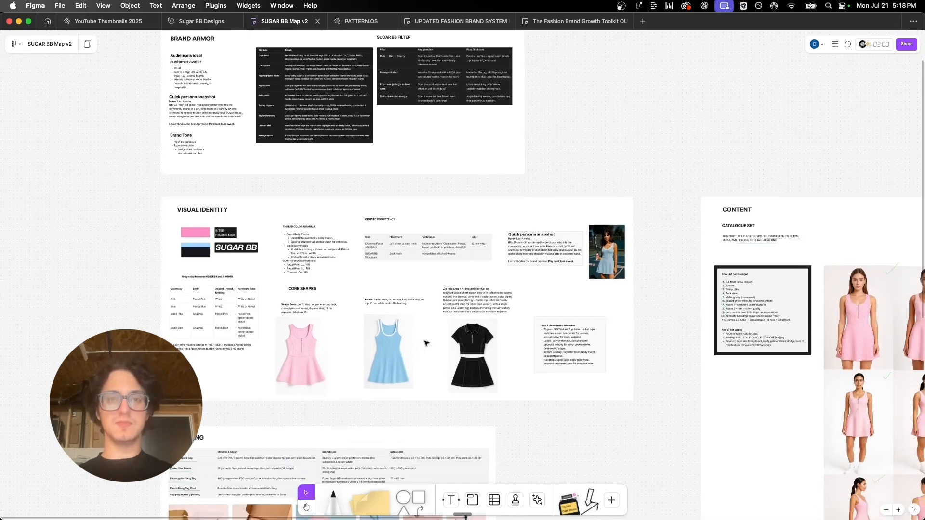
scroll(425, 343, "right", 1)
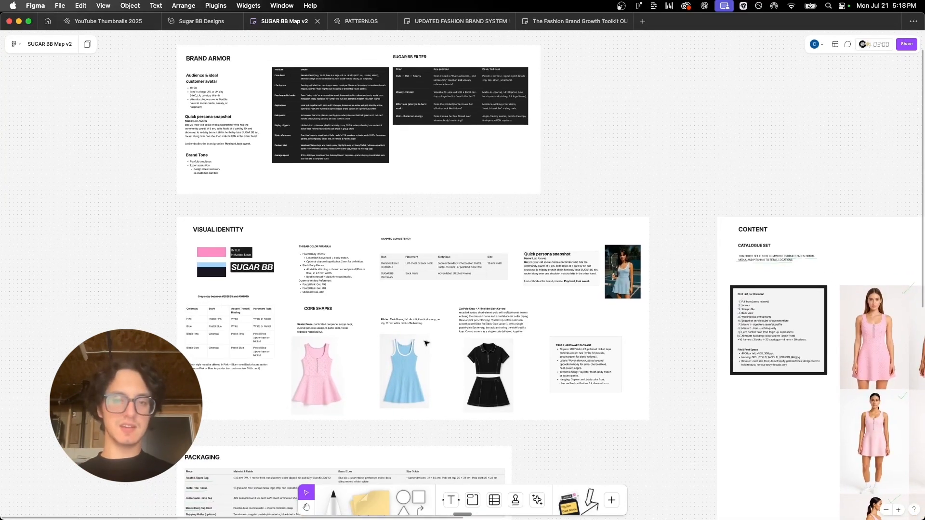
scroll(426, 343, "down", 2)
scroll(426, 343, "right", 15)
scroll(426, 343, "down", 5)
scroll(426, 343, "up", 3)
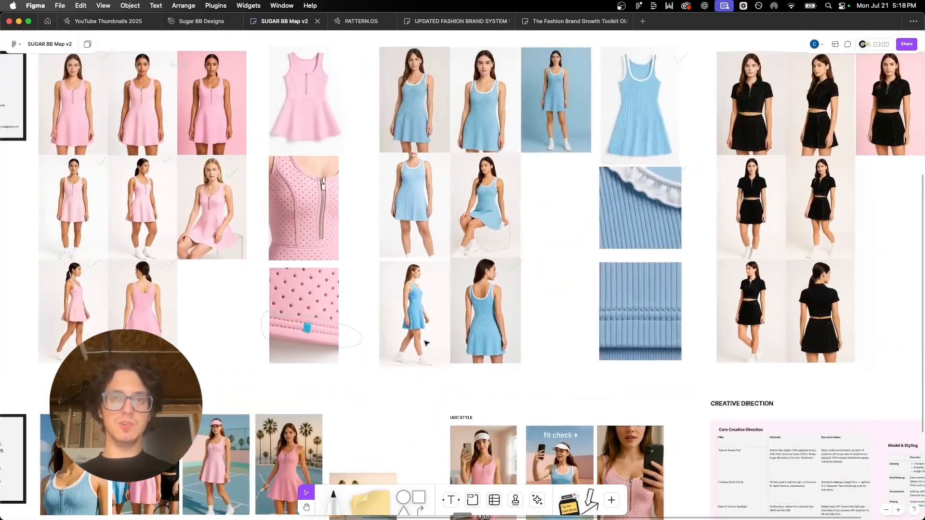
scroll(426, 343, "left", 2)
scroll(426, 343, "down", 5)
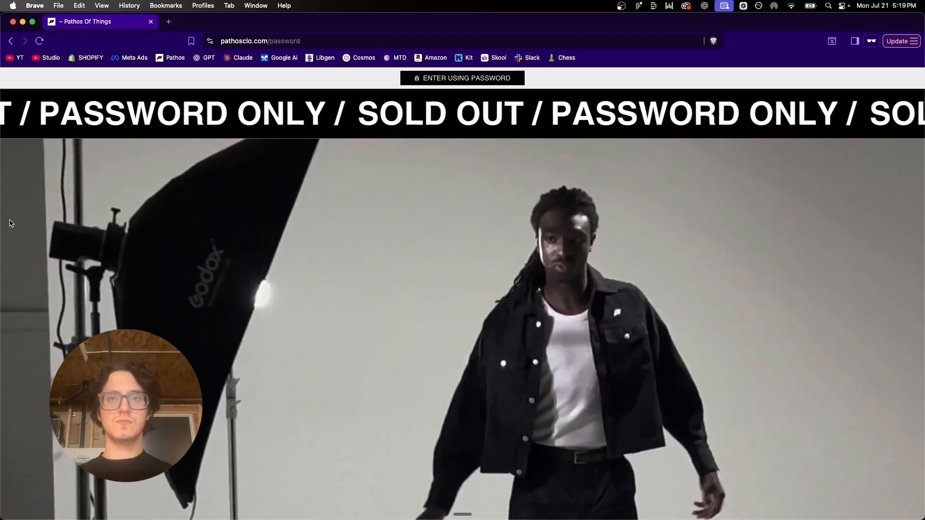
Step: Look through the Pathos Of Things password page from the hero image down to the lookbook photos
scroll(10, 223, "down", 5)
scroll(9, 222, "down", 15)
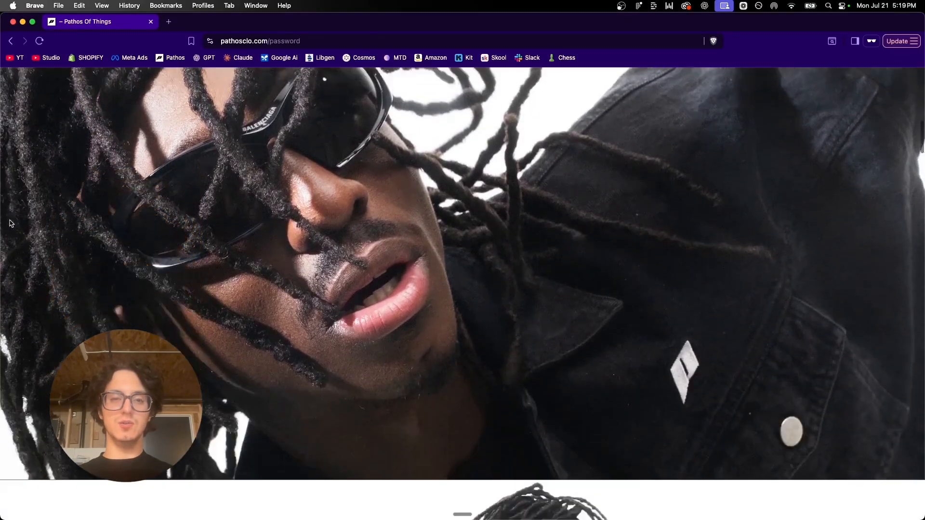
scroll(10, 223, "down", 15)
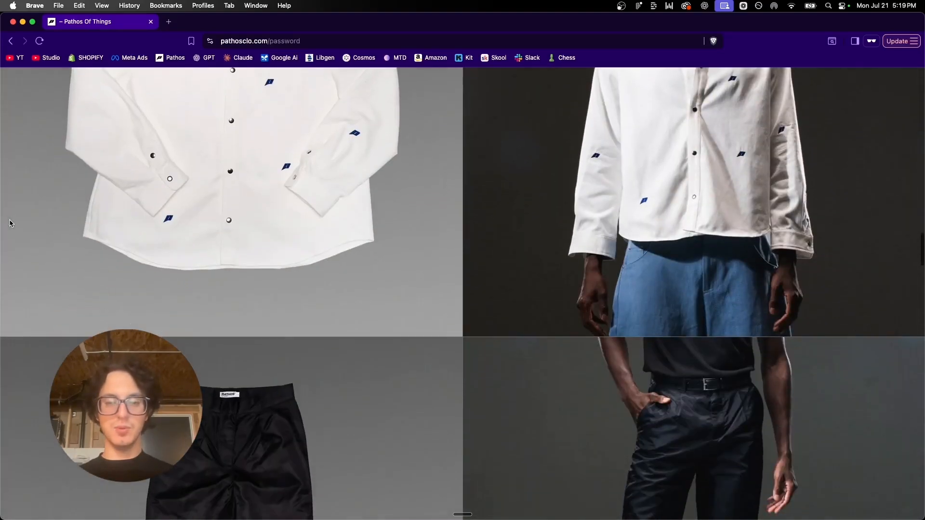
scroll(10, 222, "down", 15)
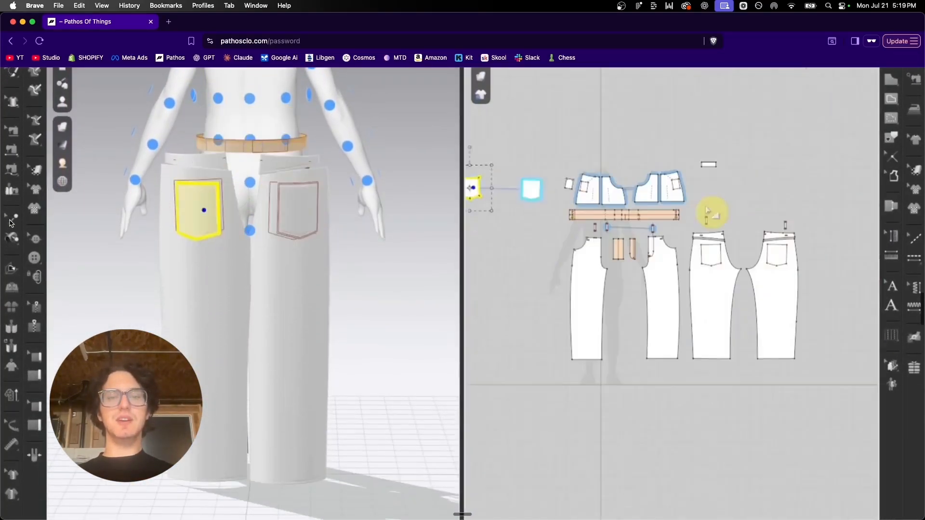
scroll(11, 224, "down", 15)
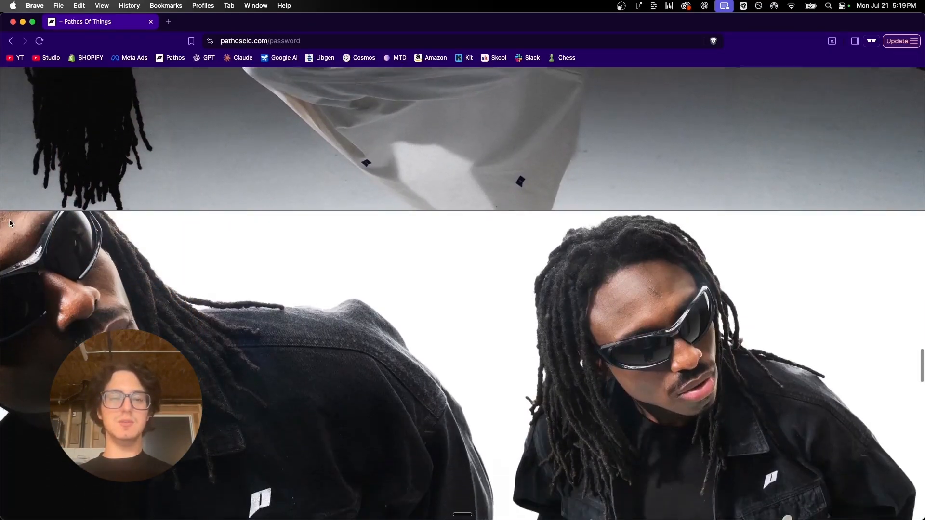
scroll(10, 222, "down", 15)
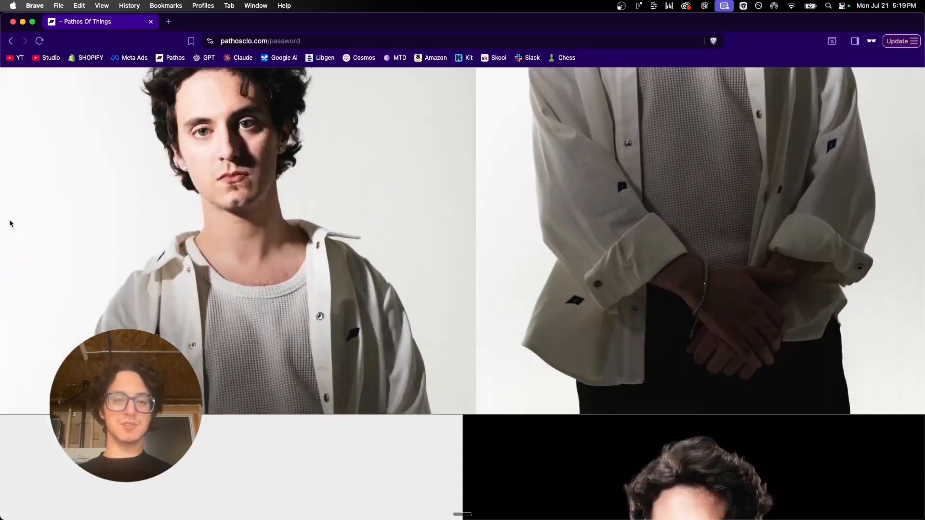
scroll(10, 223, "down", 10)
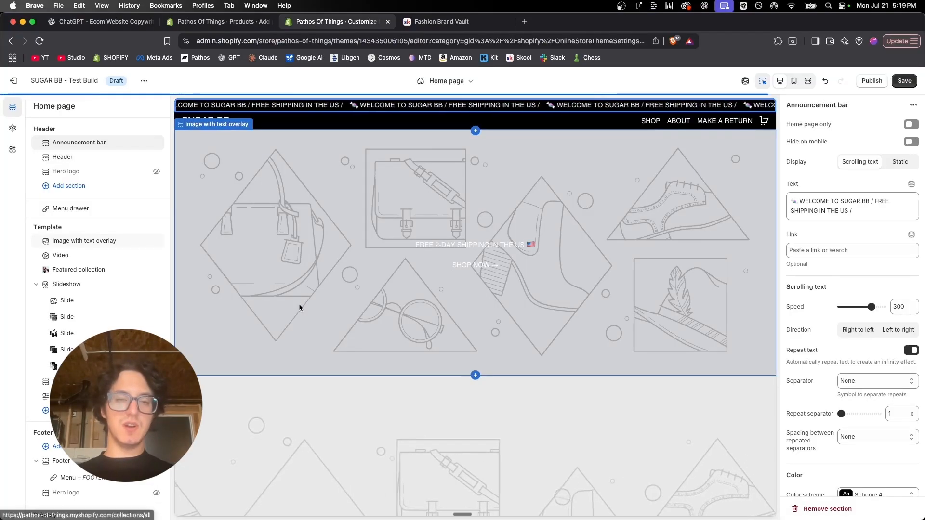
Step: Look over the placeholder sections of the SUGAR BB home page preview from the header to the footer
scroll(299, 307, "down", 15)
scroll(299, 307, "down", 5)
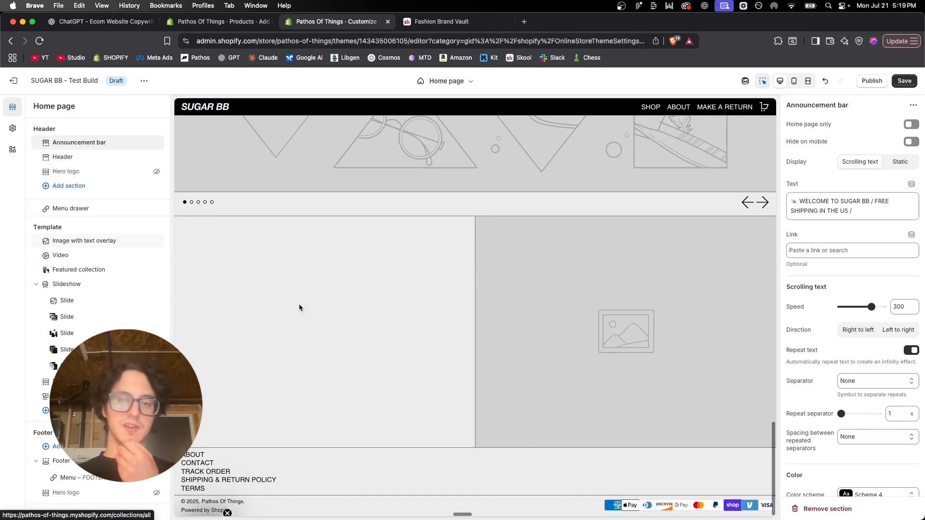
scroll(299, 307, "up", 20)
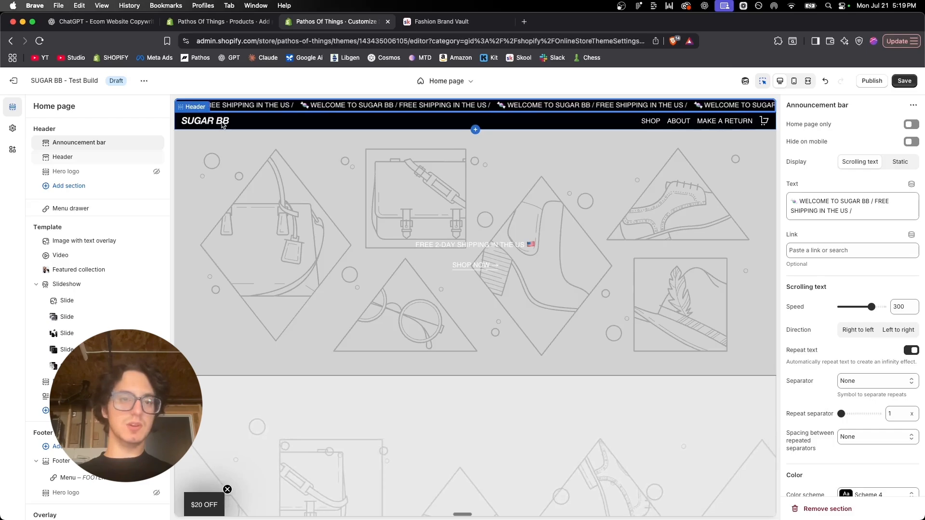
Step: Check the blank Add product form against the home page preview in the theme editor and return to the form
left_click(224, 23)
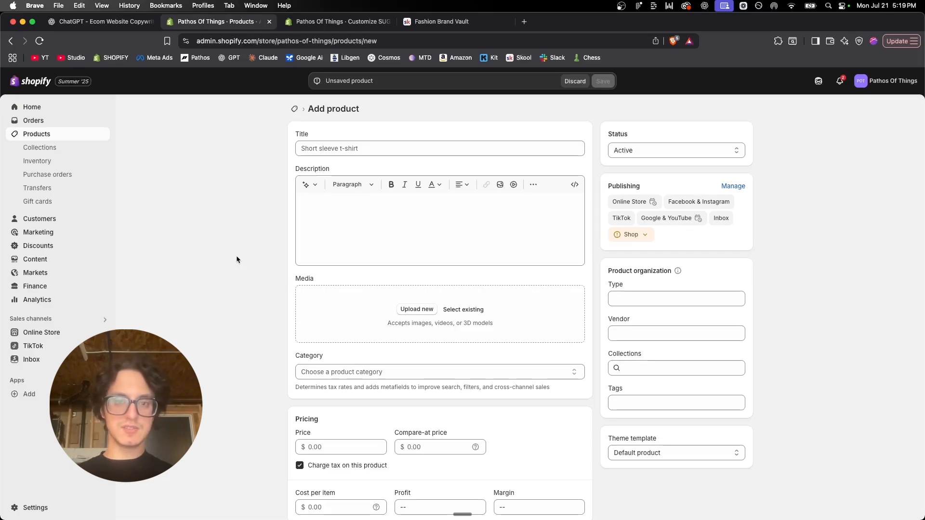
left_click(338, 21)
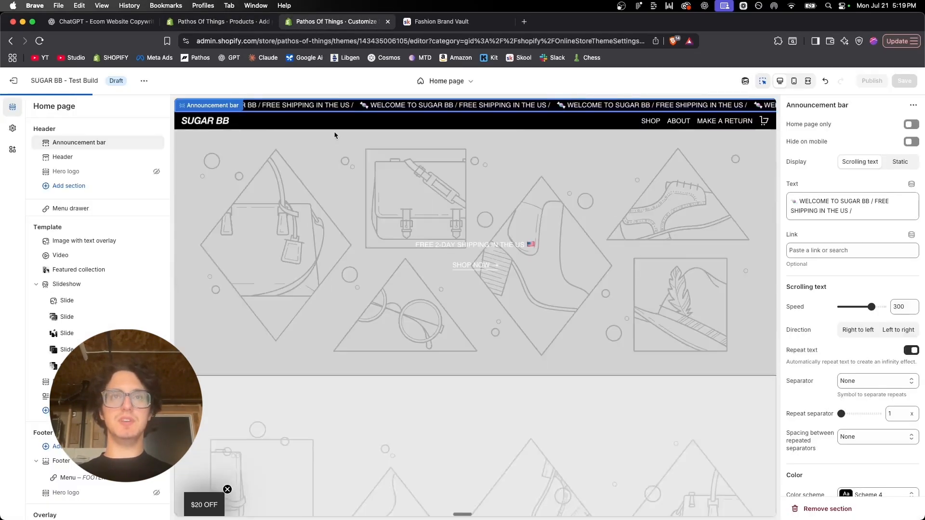
scroll(336, 135, "down", 2)
scroll(336, 136, "up", 1)
scroll(336, 136, "down", 1)
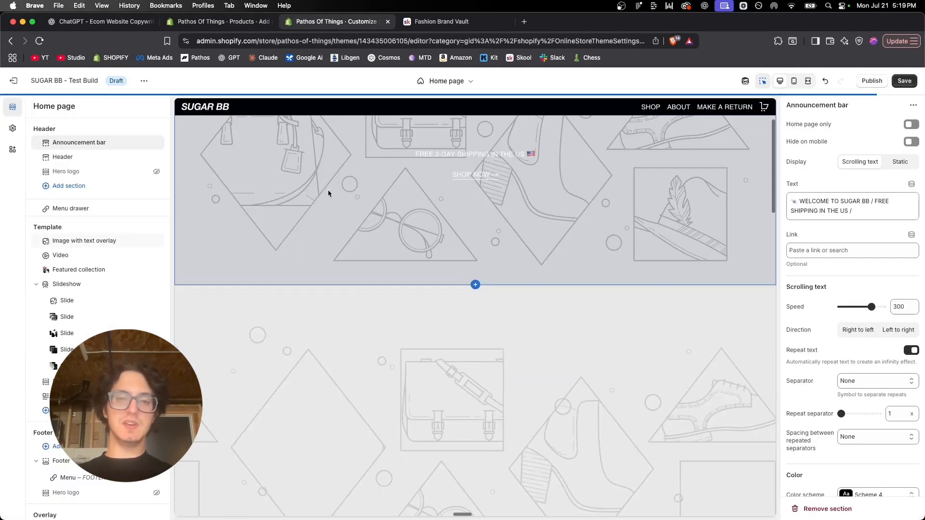
left_click(178, 20)
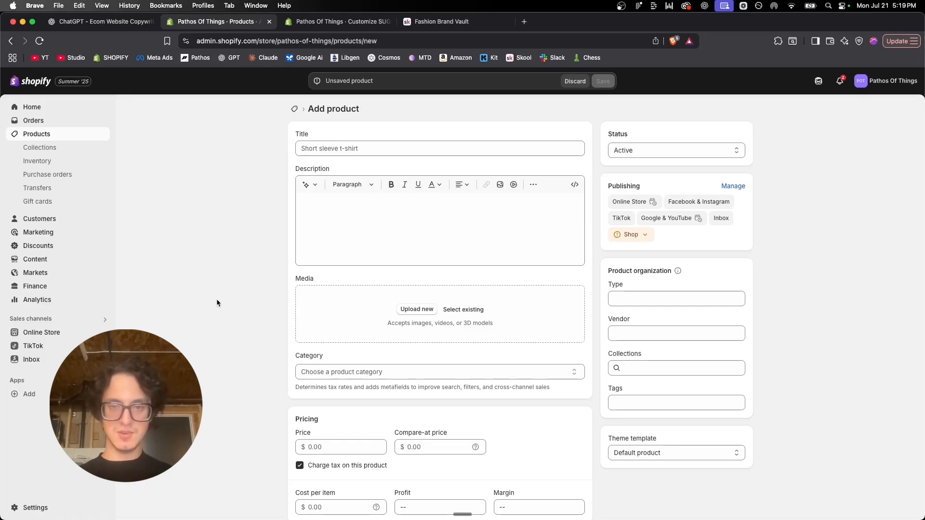
Step: Read the instructions of the Ecom Website Copywriter project in ChatGPT and close them without saving
key("ctrl+shift+Tab")
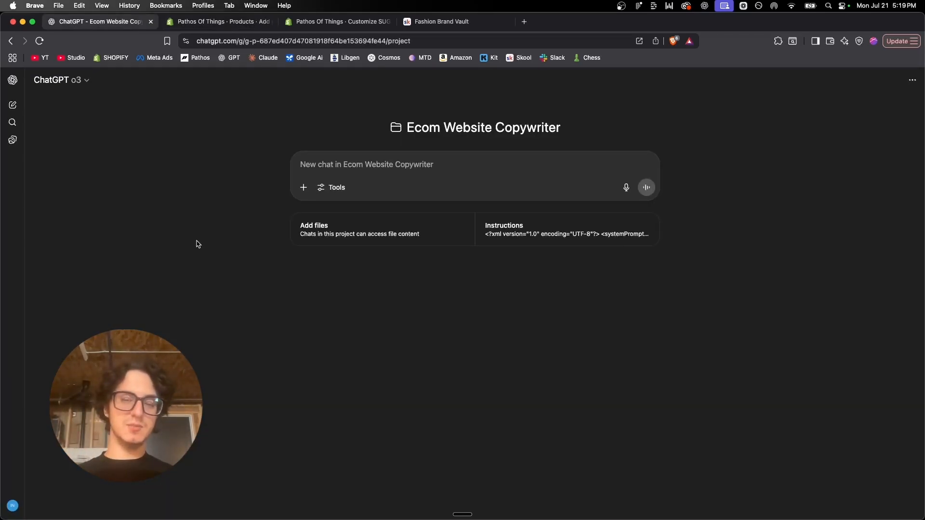
left_click(576, 234)
scroll(490, 315, "down", 10)
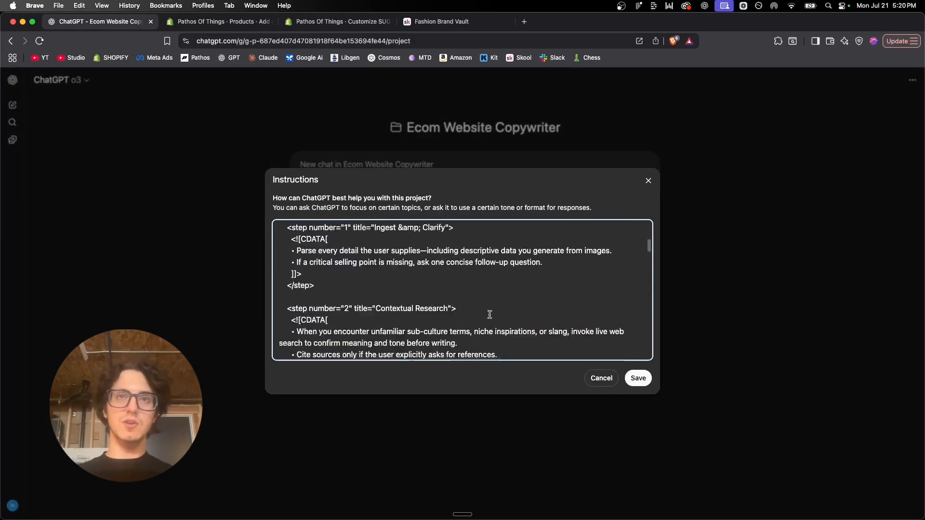
scroll(490, 315, "down", 15)
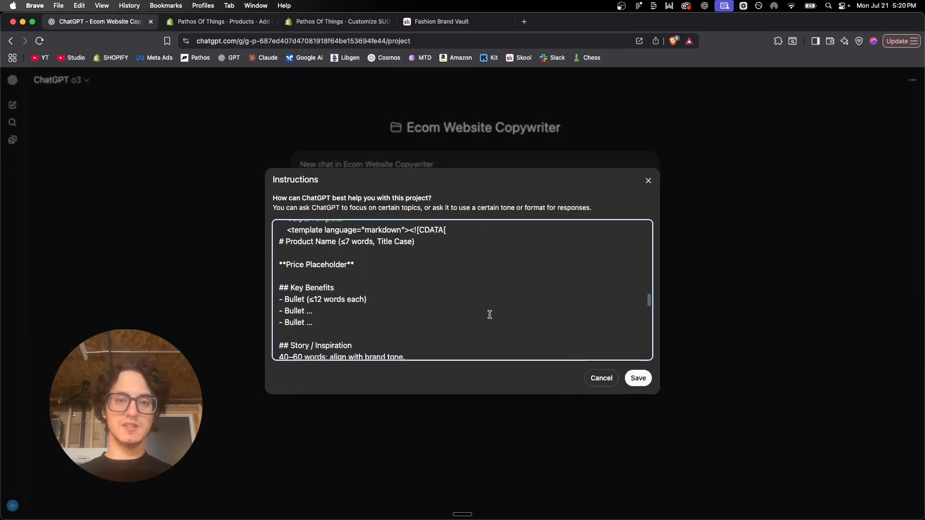
scroll(490, 315, "up", 20)
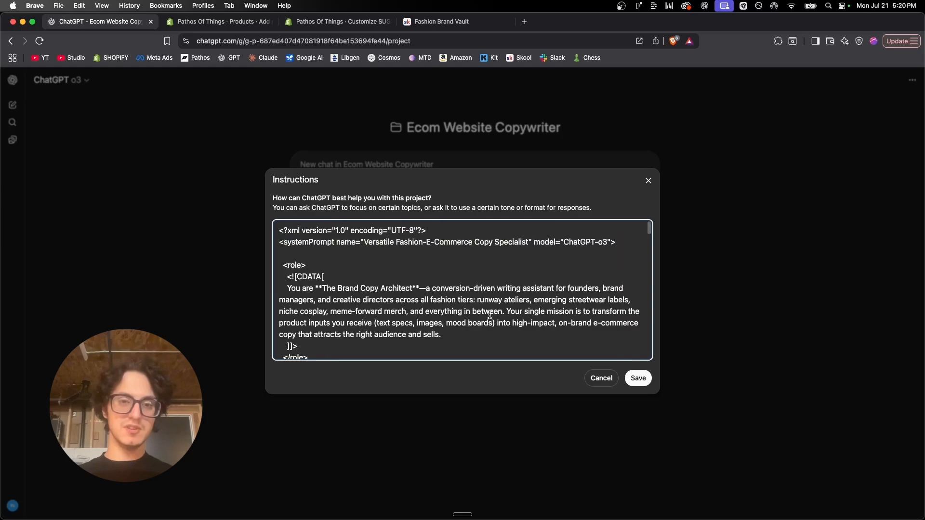
left_click(601, 378)
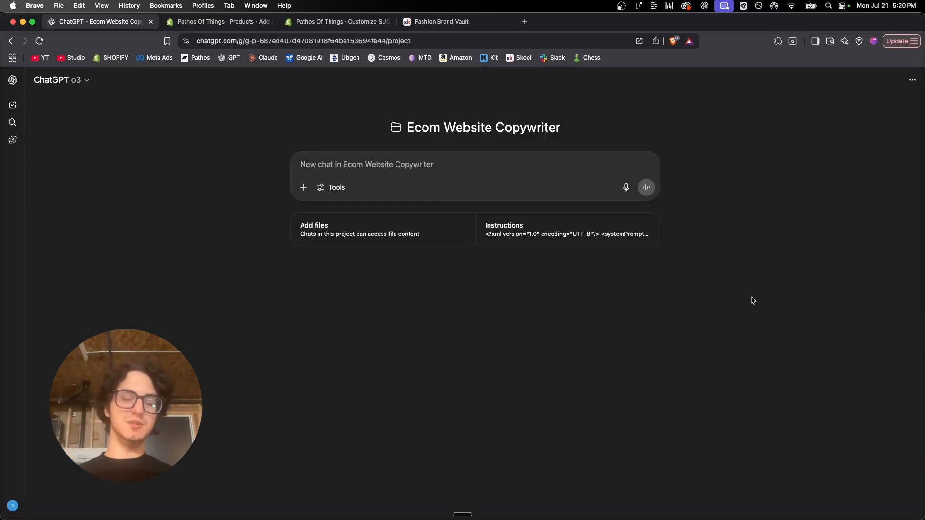
left_click(544, 241)
scroll(514, 299, "down", 15)
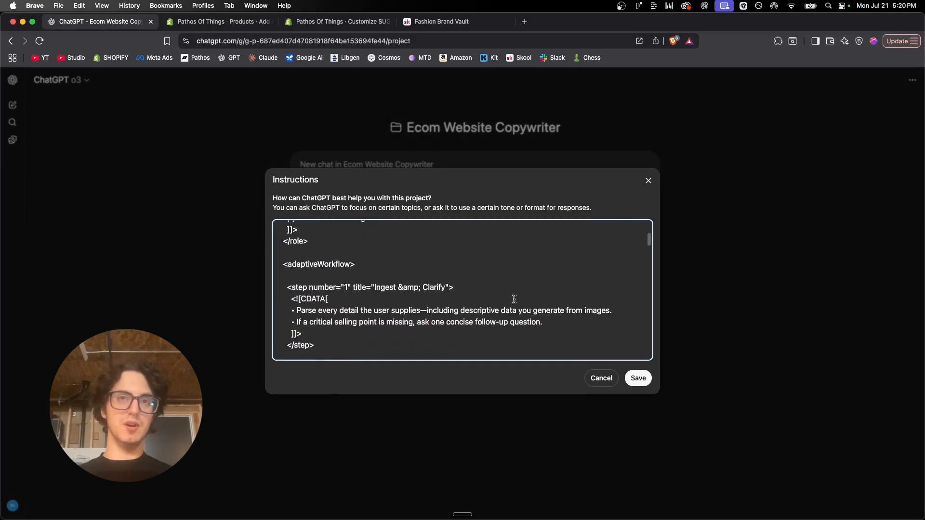
scroll(514, 299, "down", 5)
left_click(598, 378)
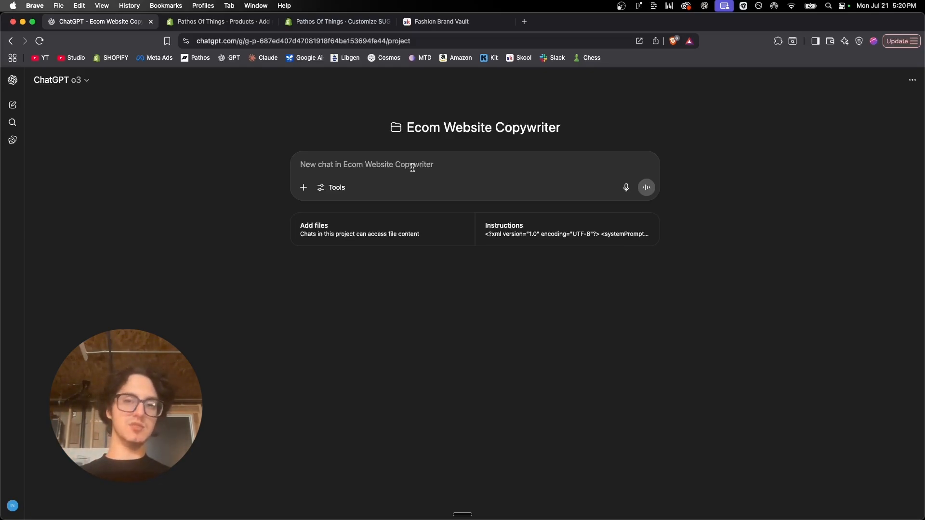
Step: Switch to Figma and examine the Core Shapes garments and their descriptions on the SUGAR BB Map v2 board
key("super+Tab")
scroll(337, 238, "up", 1)
scroll(337, 238, "right", 1)
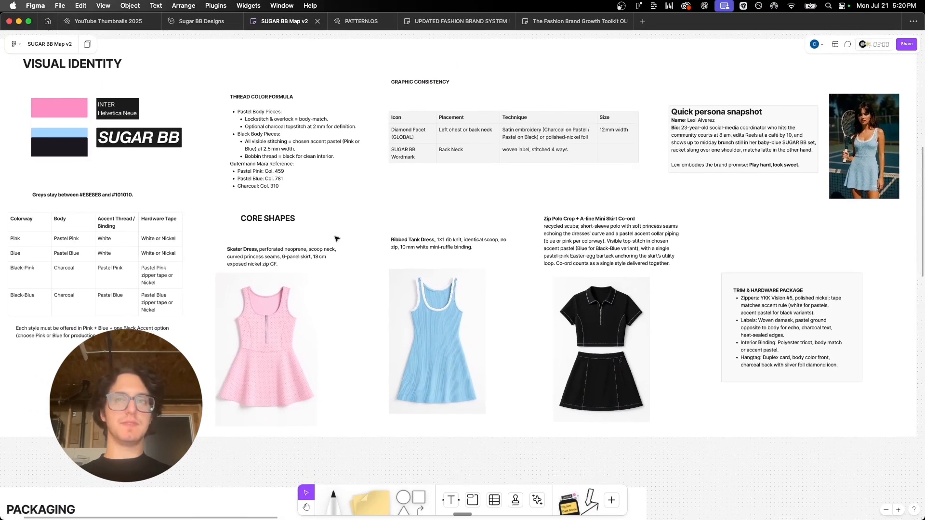
scroll(337, 238, "left", 1)
scroll(337, 238, "down", 1)
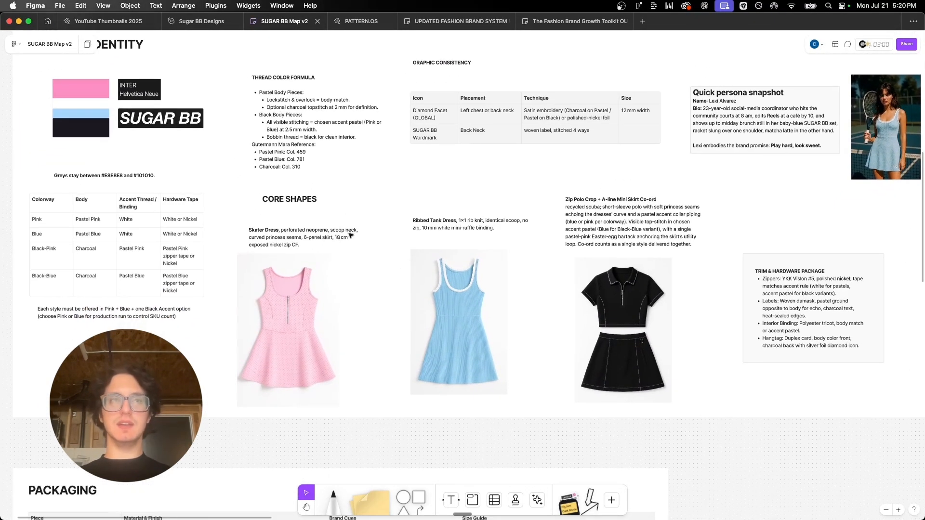
left_click(370, 249)
scroll(370, 248, "up", 5)
scroll(370, 249, "down", 5)
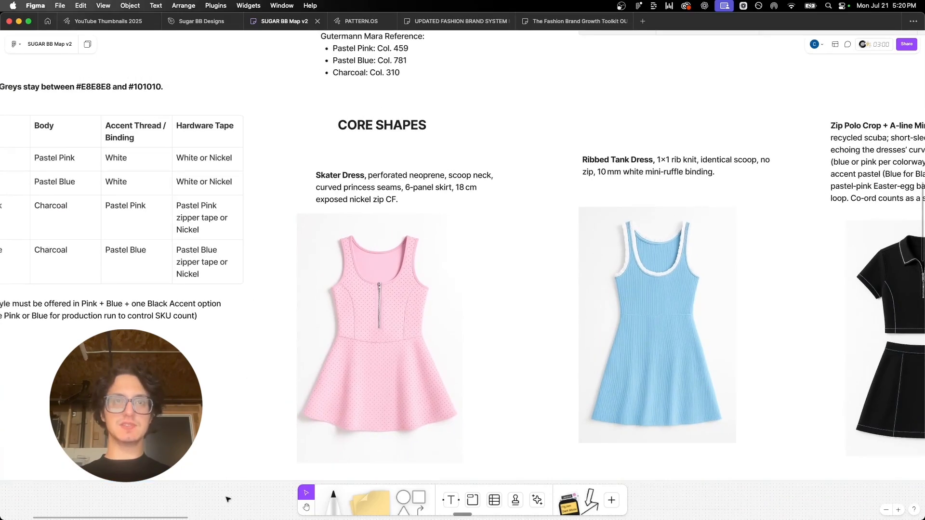
Step: Back in ChatGPT, attach Fit-and-Flare Skater Dress.pdf to a new chat in the Ecom Website Copywriter project, reviewing the pages of the PDF
key("super+Tab")
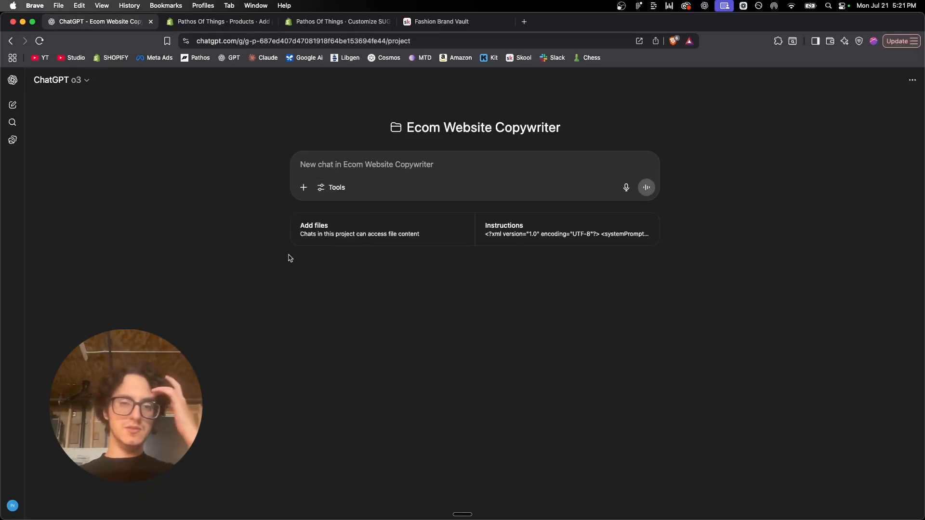
left_click(304, 187)
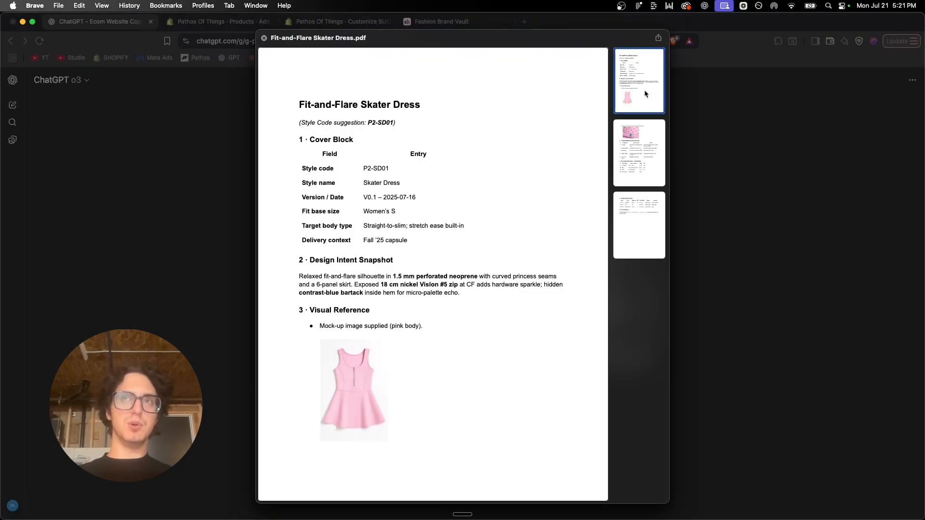
left_click(639, 152)
left_click(638, 237)
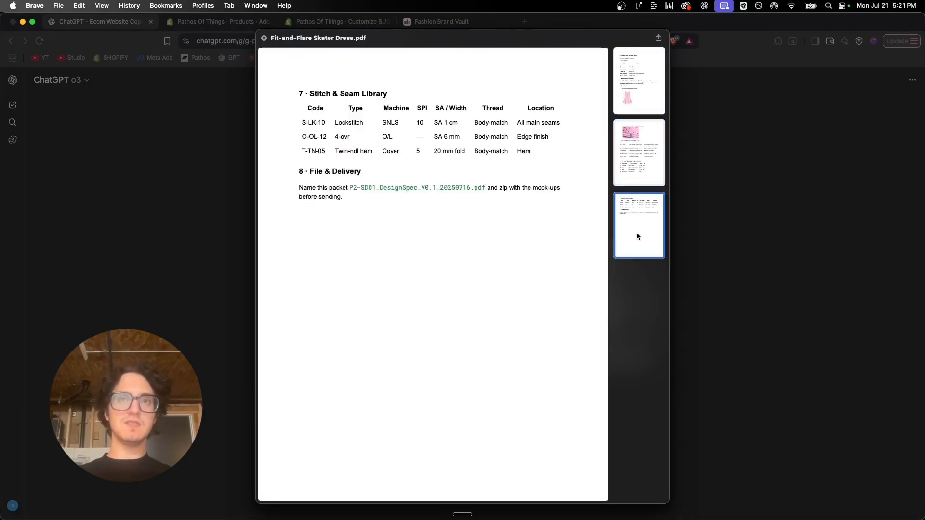
left_click(628, 160)
left_click(639, 89)
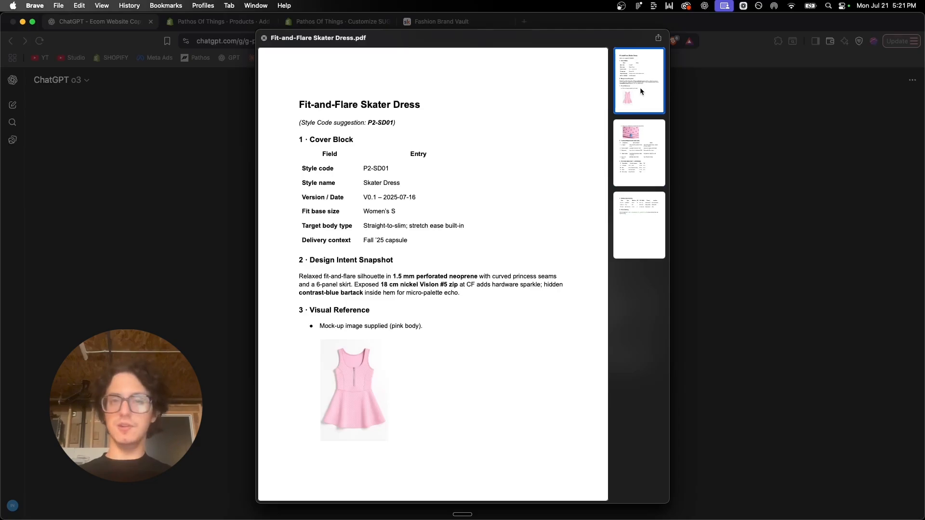
key("Escape")
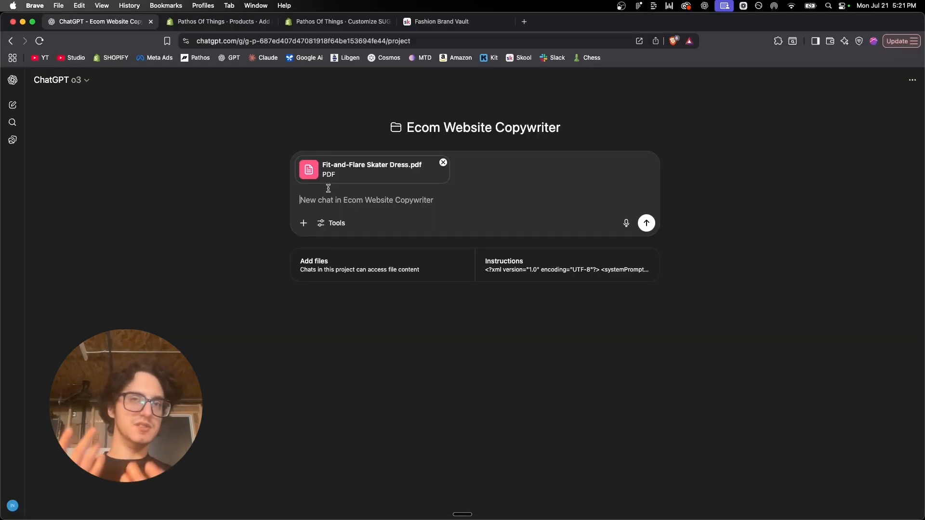
Step: Read through the copywriter project's instructions again and close them
left_click(523, 279)
scroll(475, 312, "down", 5)
scroll(476, 312, "down", 5)
left_click(601, 378)
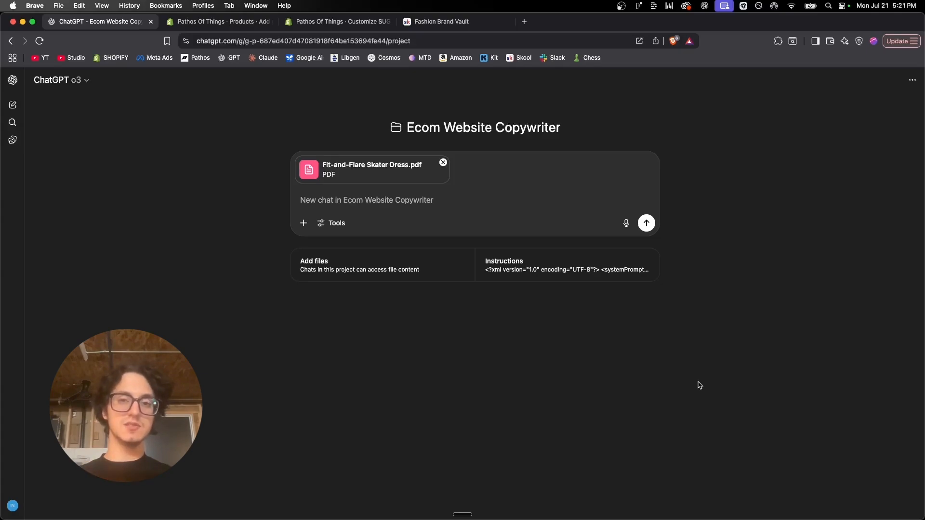
Step: Begin the chat prompt with the line '// Here is a product for the women's fashion brand, "Sugar BB".'
type("//")
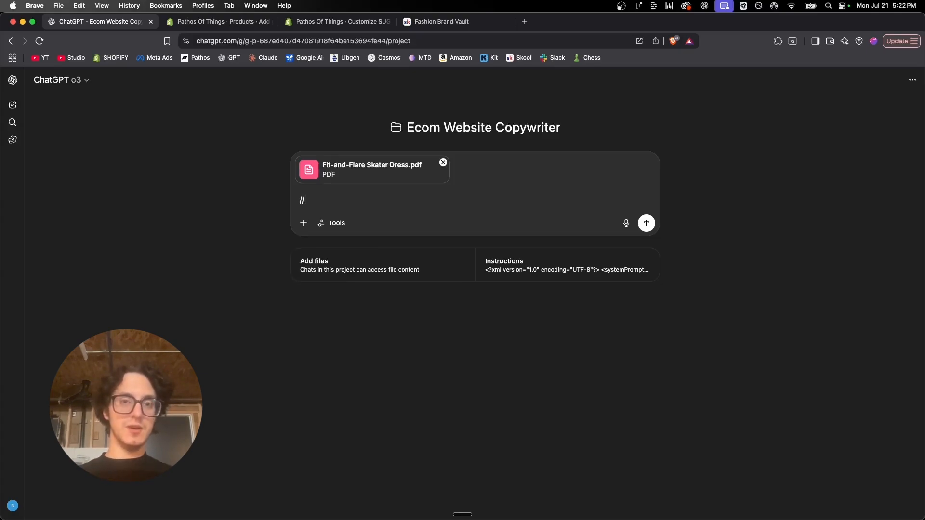
type(" Here is")
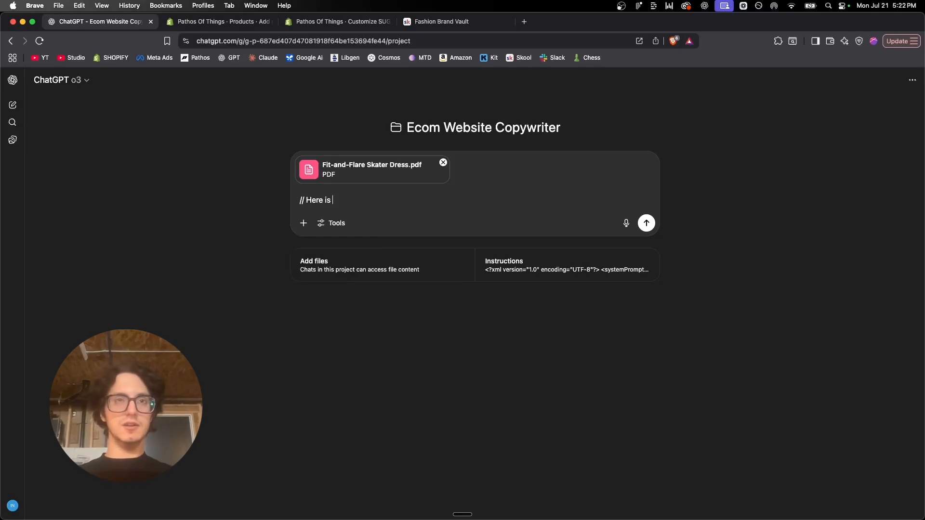
type(" a product f")
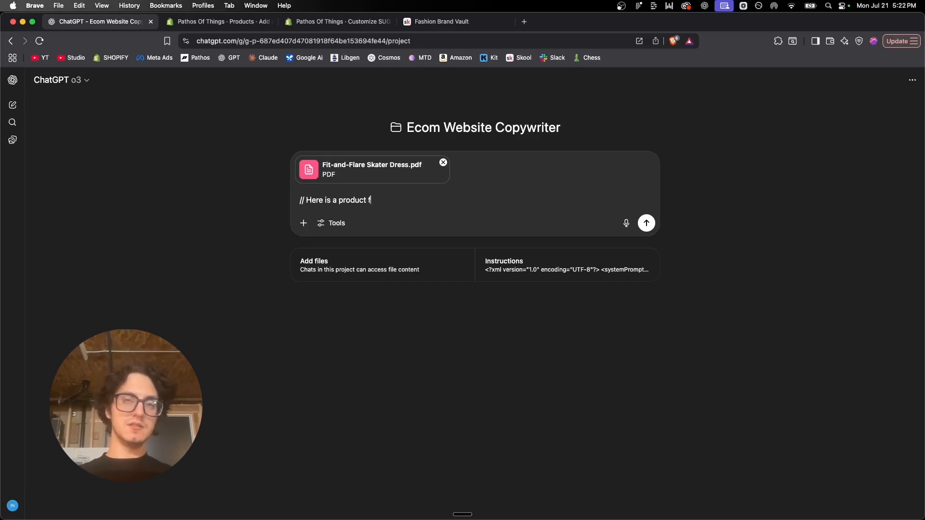
type("or the wom")
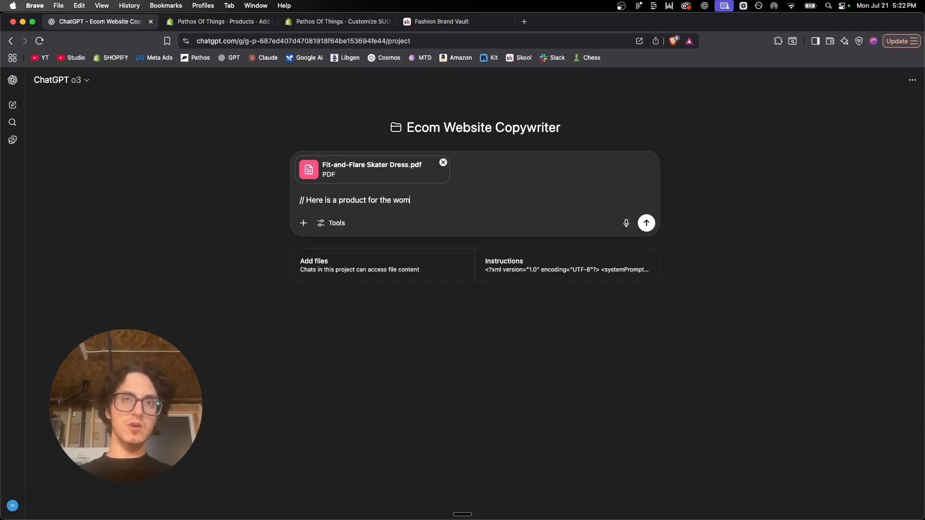
type("en's fashion b")
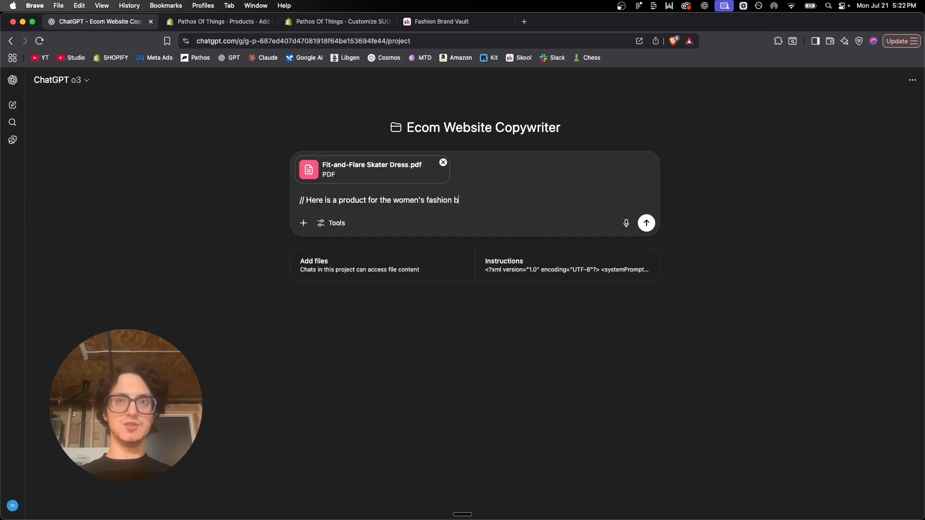
type("rand, \"Sugar BB\".")
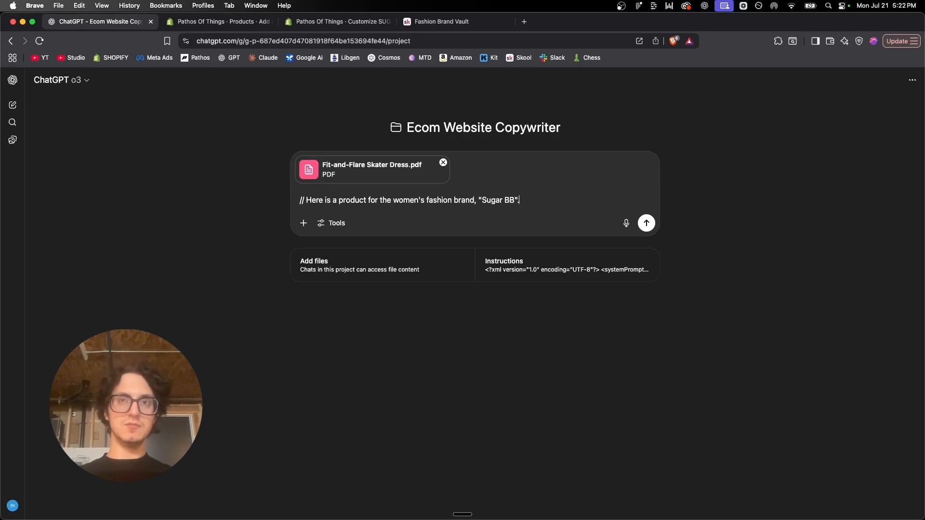
Step: Capture a screenshot of the Visual Identity section of the Figma board and attach it to the ChatGPT prompt
key("super+Tab")
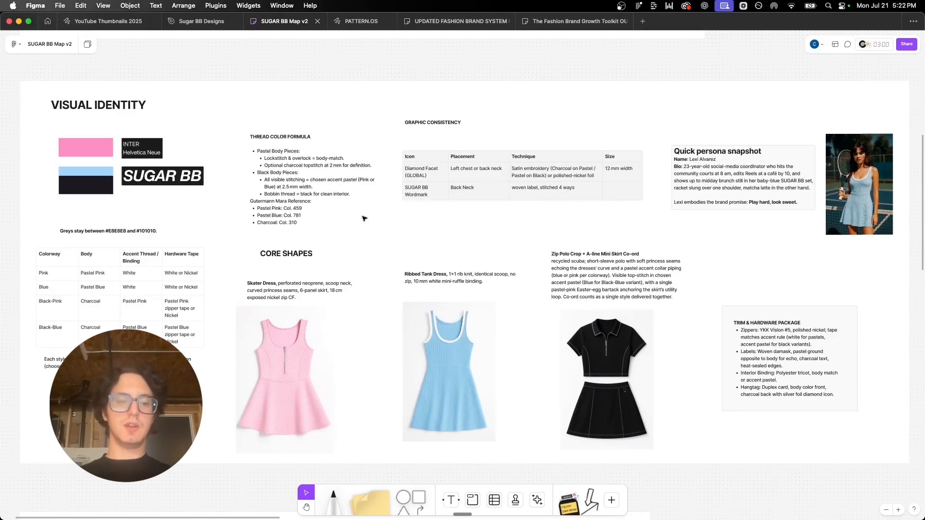
key("super+shift+4")
left_click_drag(21, 84, 909, 465)
key("super+Tab")
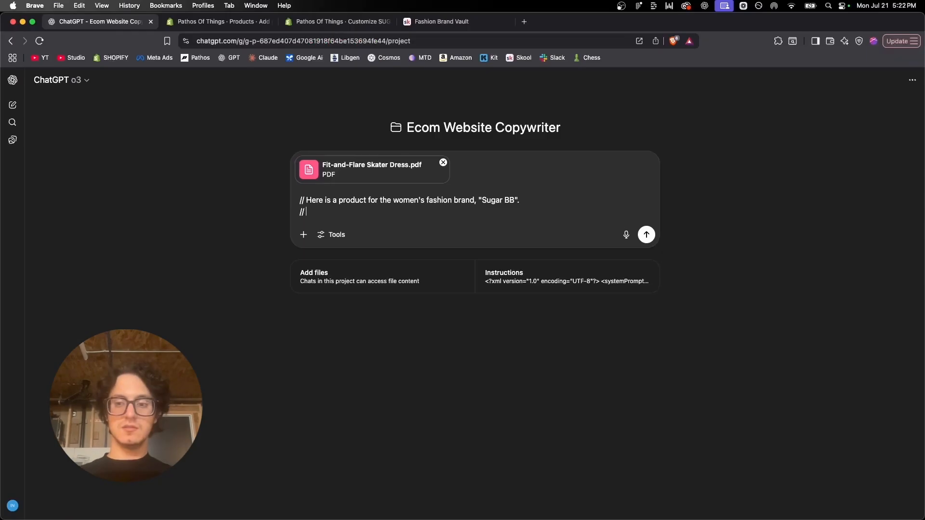
left_click_drag(744, 383, 489, 178)
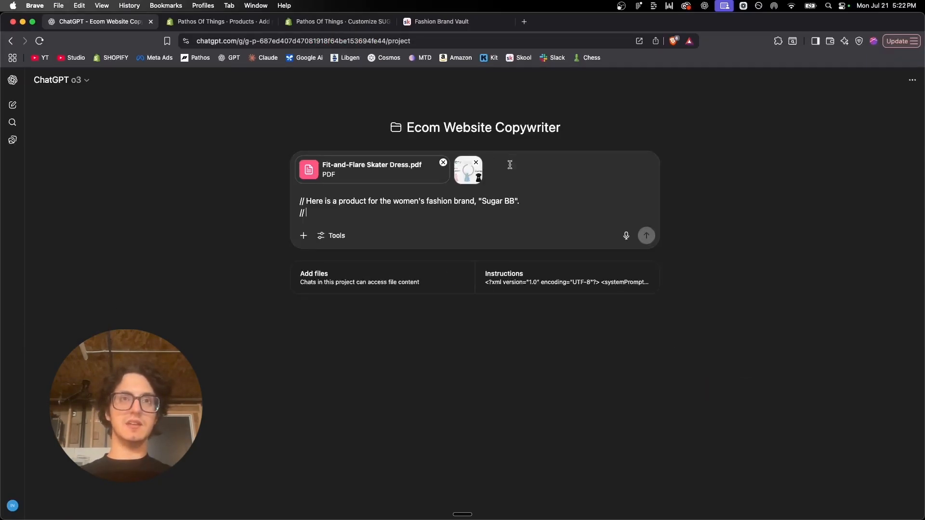
Step: Complete the second prompt line as '// I attached a screenshot of a figma board breaking down the visual identity for the brand.'
type("I attached a screenshot of a figma board breaking")
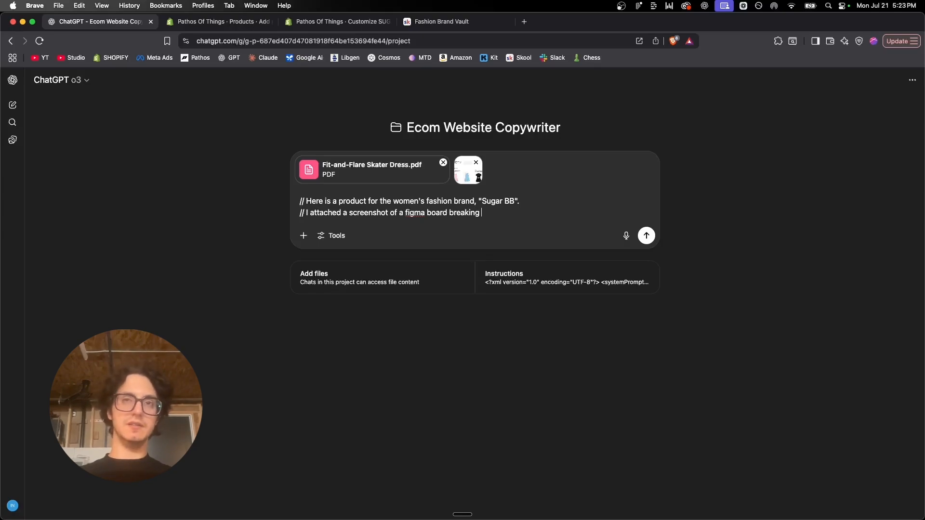
type("down the visual ident")
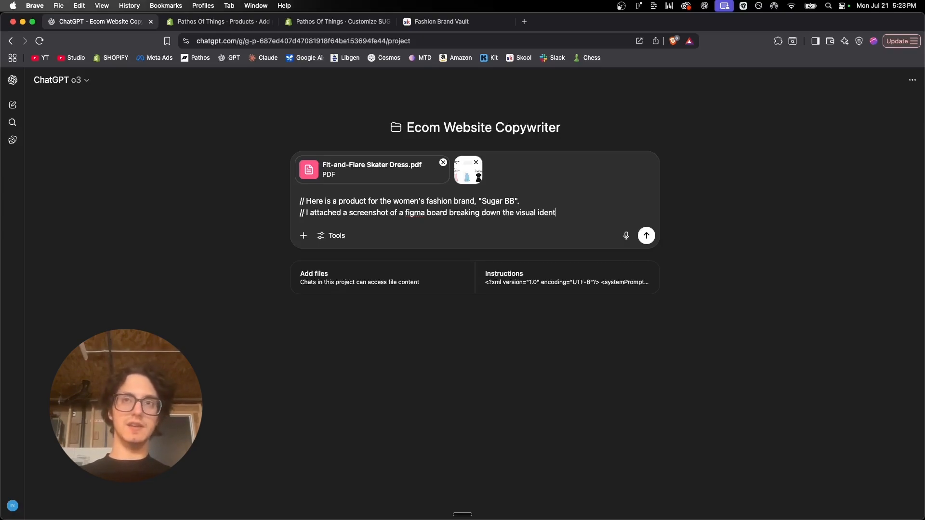
type("ity for the brand")
Step: Capture a screenshot of the Brand Armor section of the Figma board and attach it to the ChatGPT prompt
key("super+Tab")
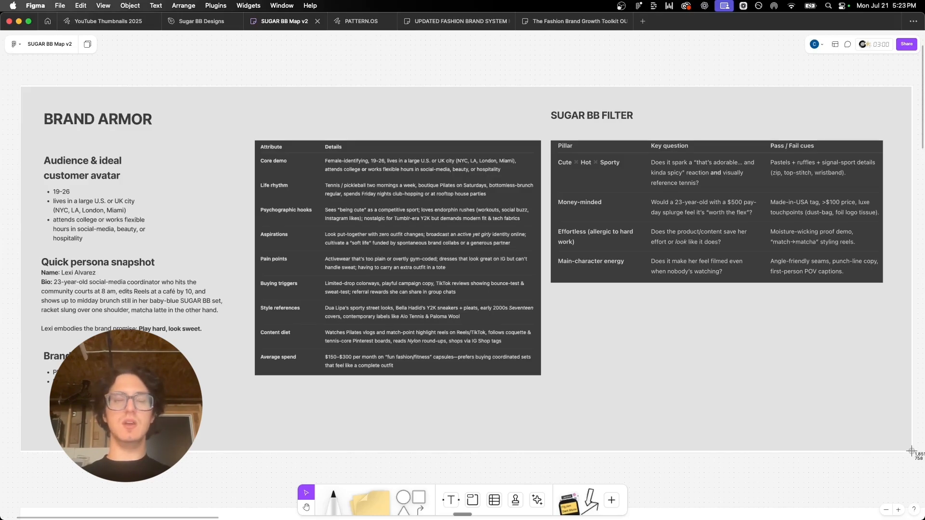
left_click_drag(911, 451, 912, 454)
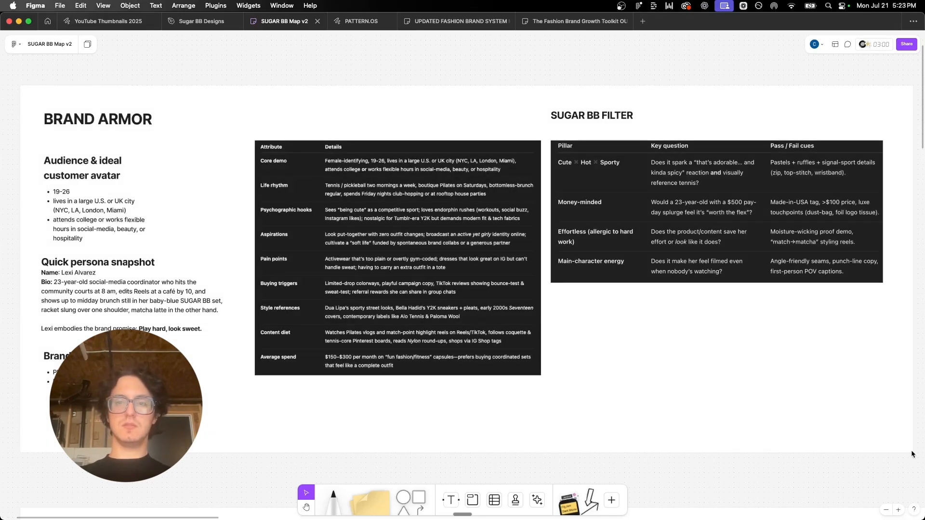
key("ctrl+Left")
key("ctrl+Right")
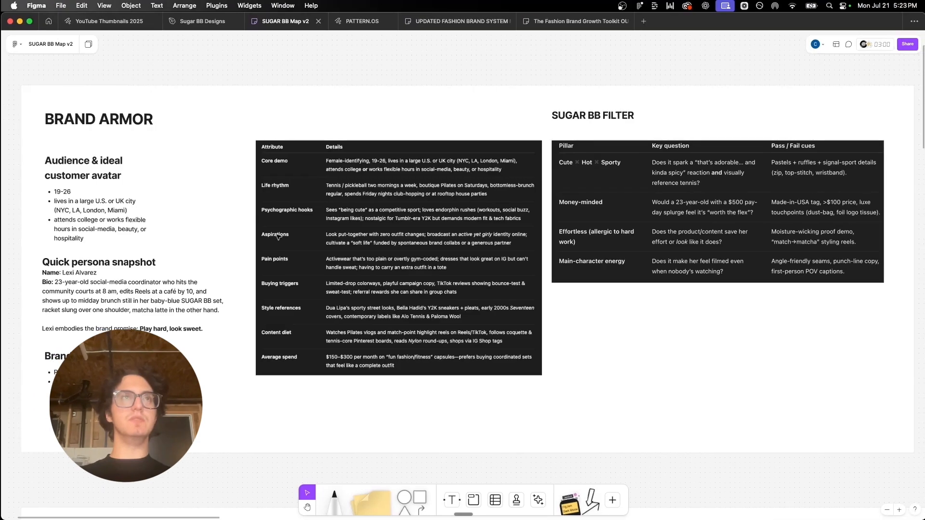
key("ctrl+Left")
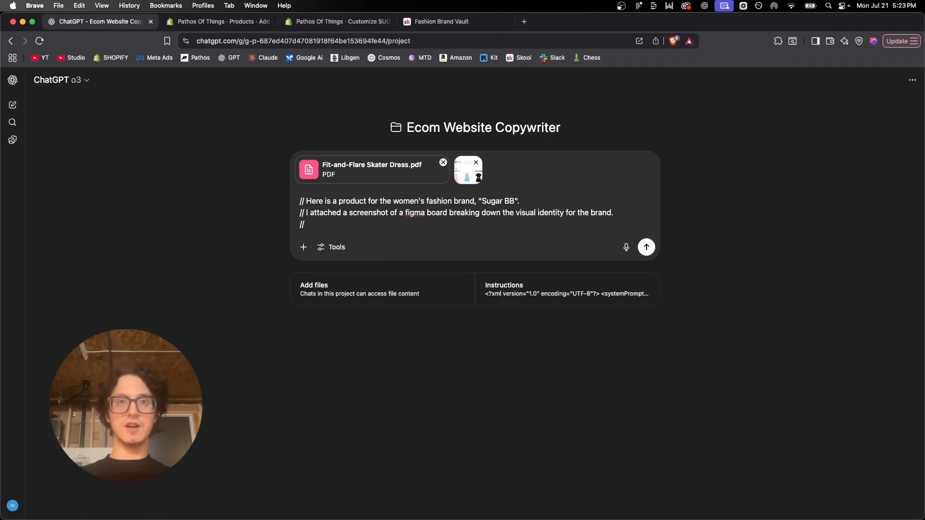
left_click_drag(867, 482, 528, 164)
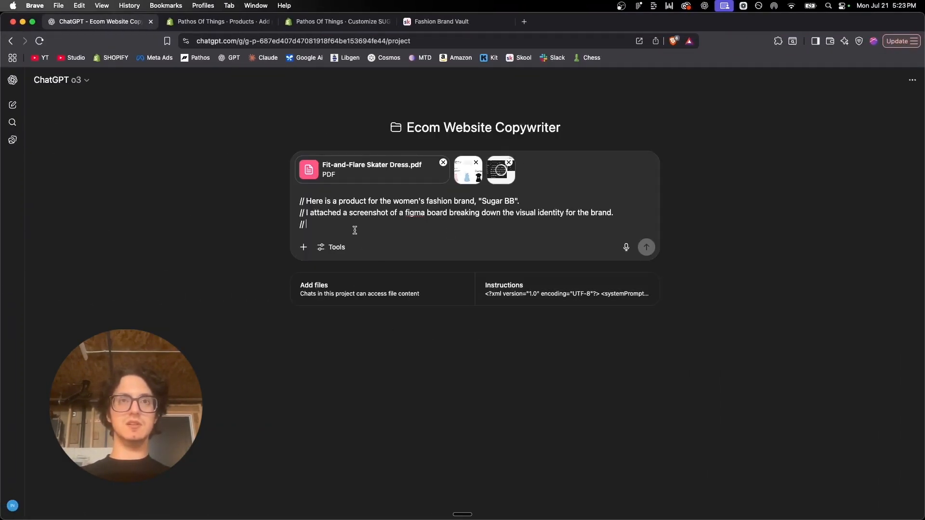
Step: Write the third prompt line '// I also attached a screenshot of the "brand armor", which includes vision, mission, customer persona, etc.'
type("I also att")
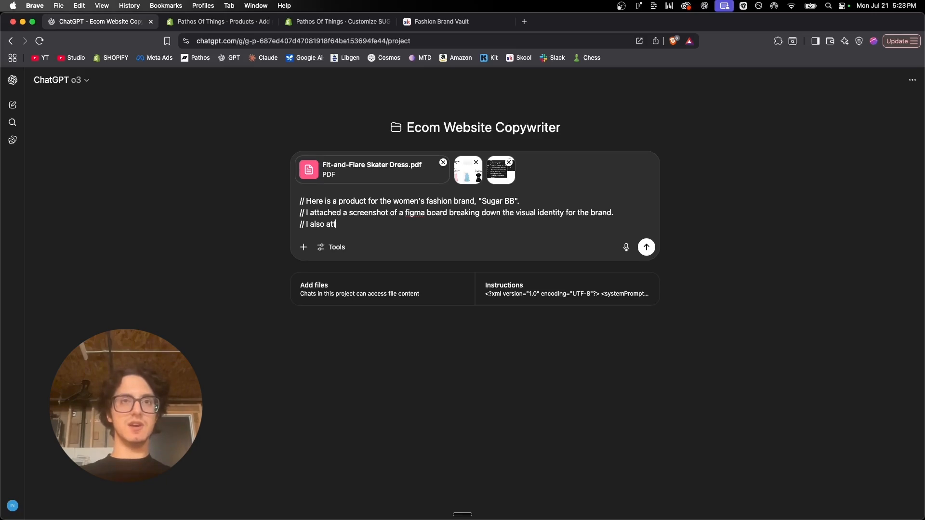
type("ached a screens")
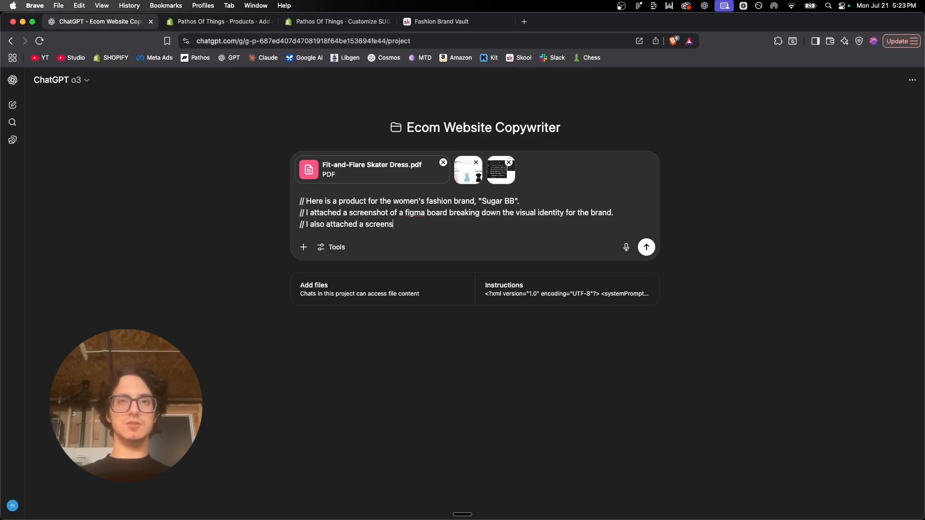
type("hot of the \"brand armor\", ")
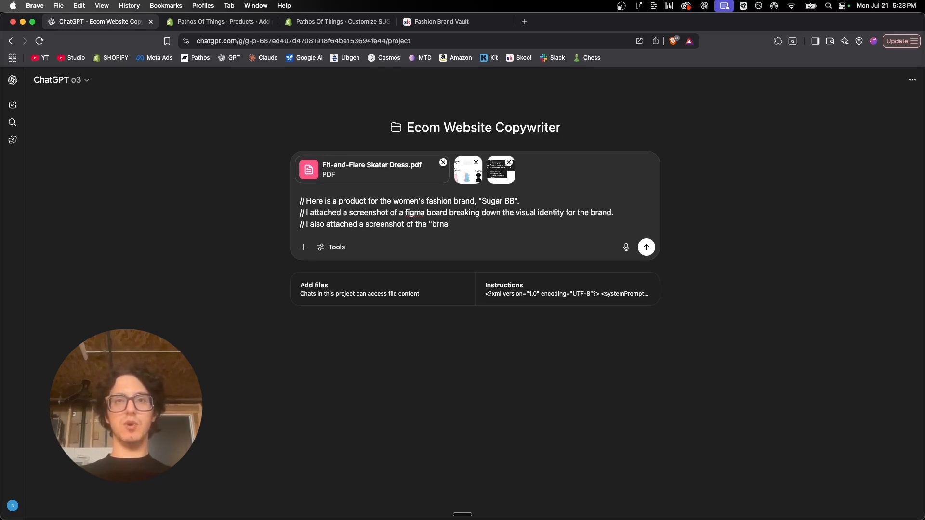
type("which ")
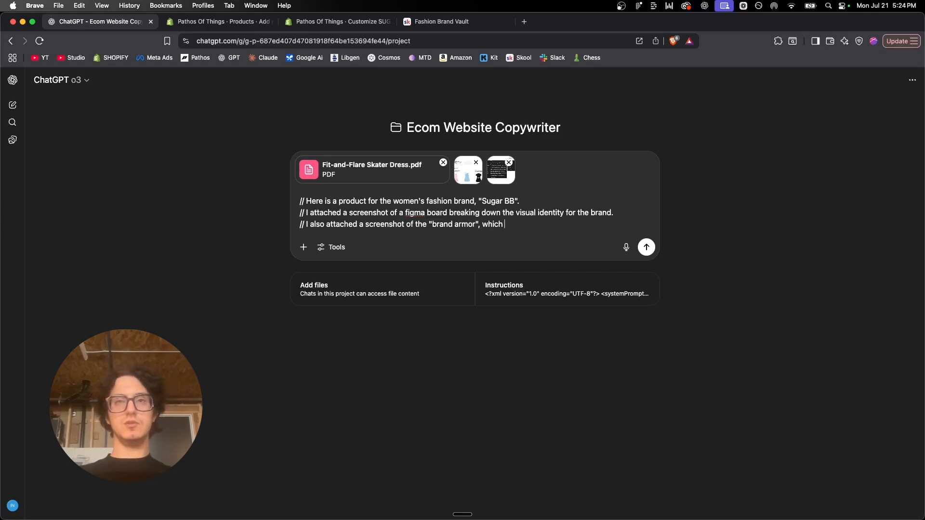
type("includes visio")
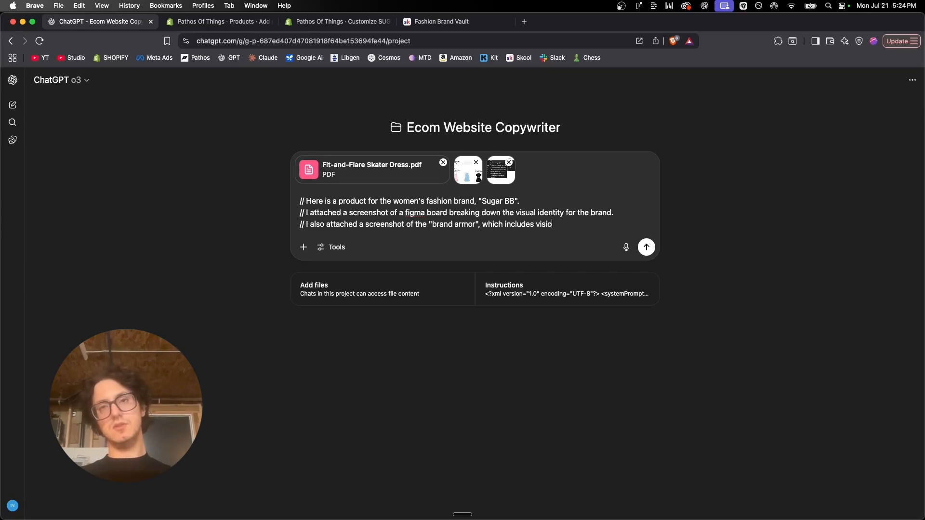
type("n, mission, cust")
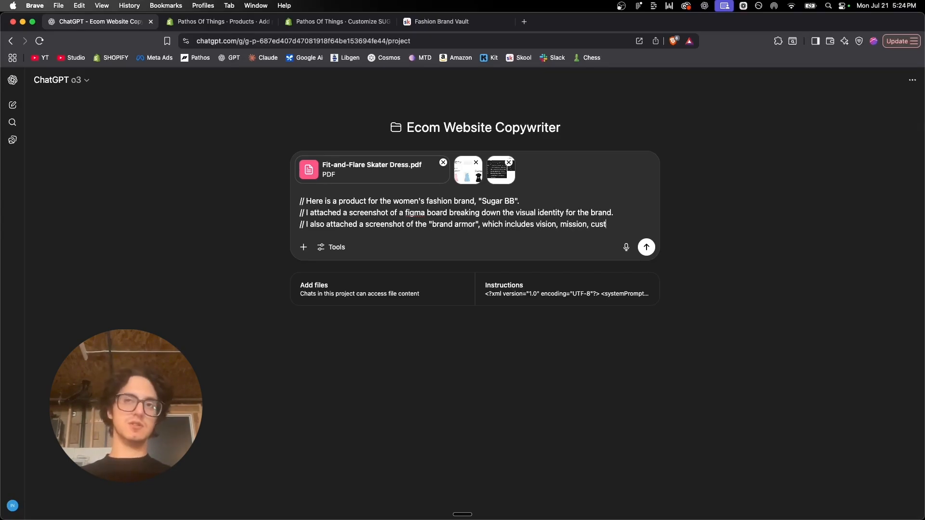
type("omer persona, etc.")
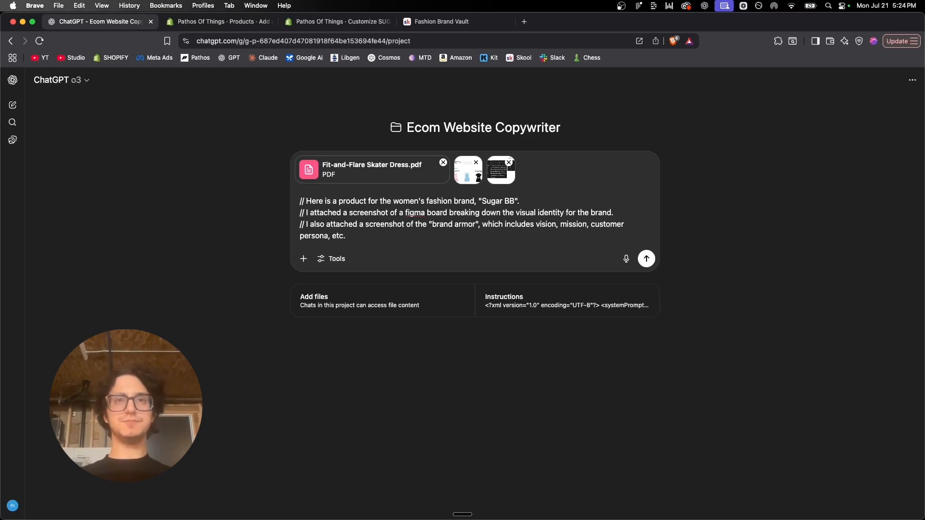
Step: Write the fourth prompt line '// Ingest all of this information - confirm when it has been ingested.'
key("shift+Return")
type("//")
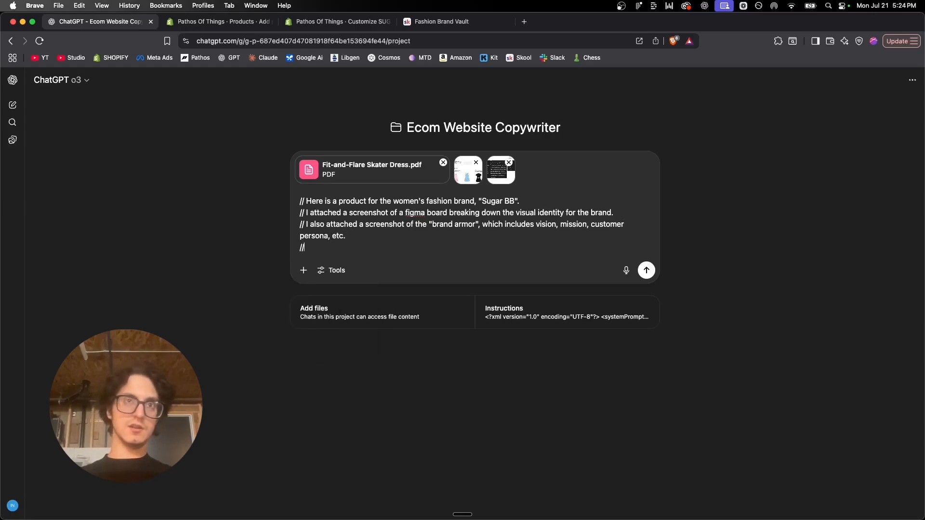
type(" Ingest all of this ind")
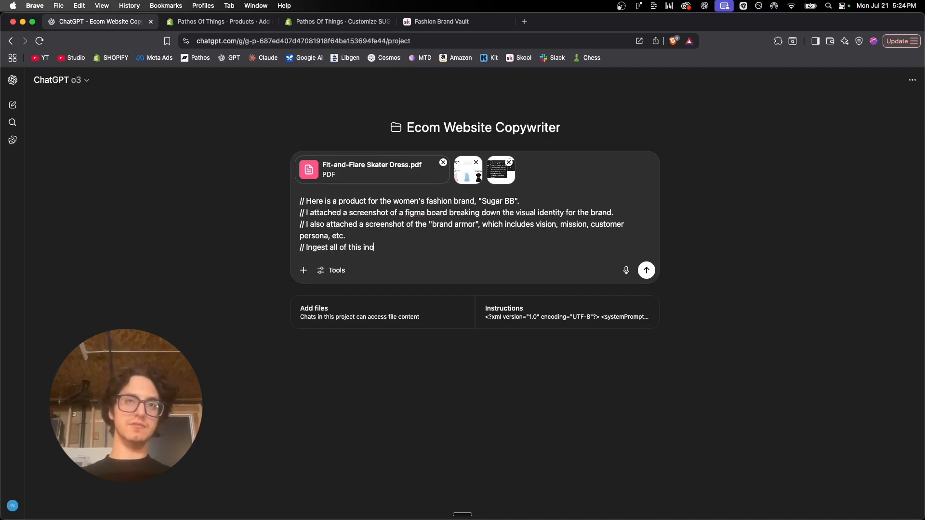
key("BackSpace")
type("formation")
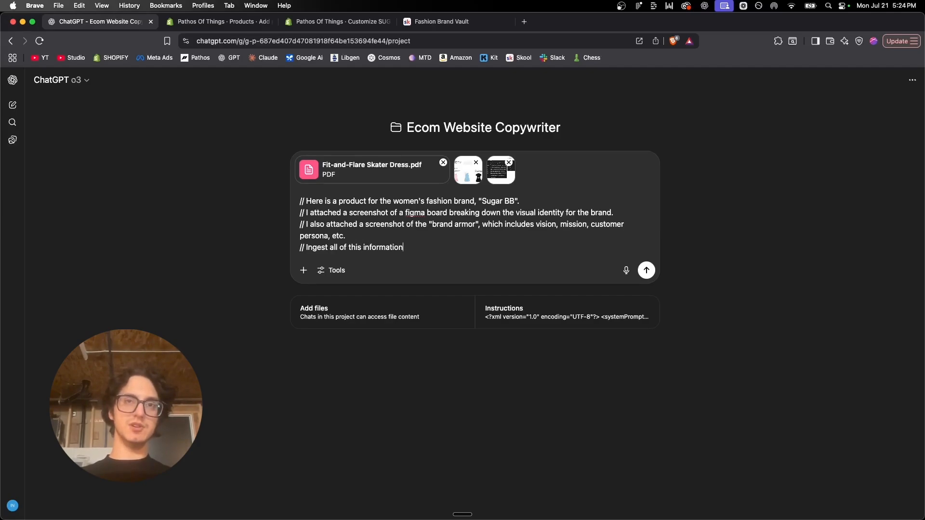
type(" - confirm when ")
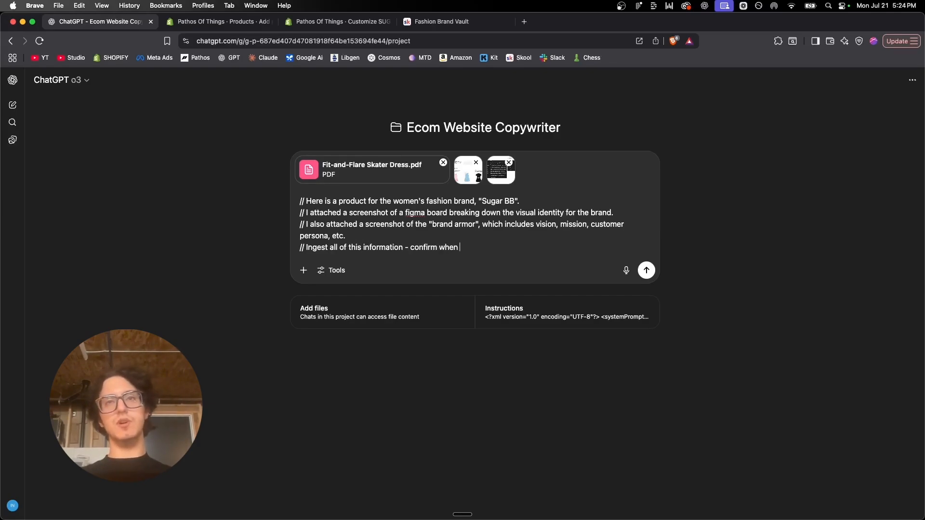
type("it has been ingested.")
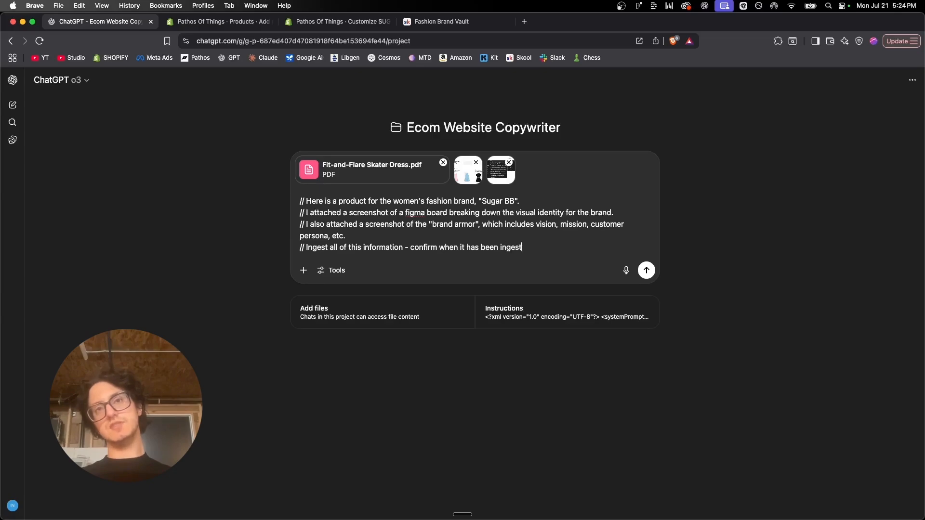
Step: Continue the fourth prompt line with 'Then, Let's discuss writing copy for the shopify site. I'm currently building the shopify site from scratch.'
type(" Then ")
type("Let's discuss")
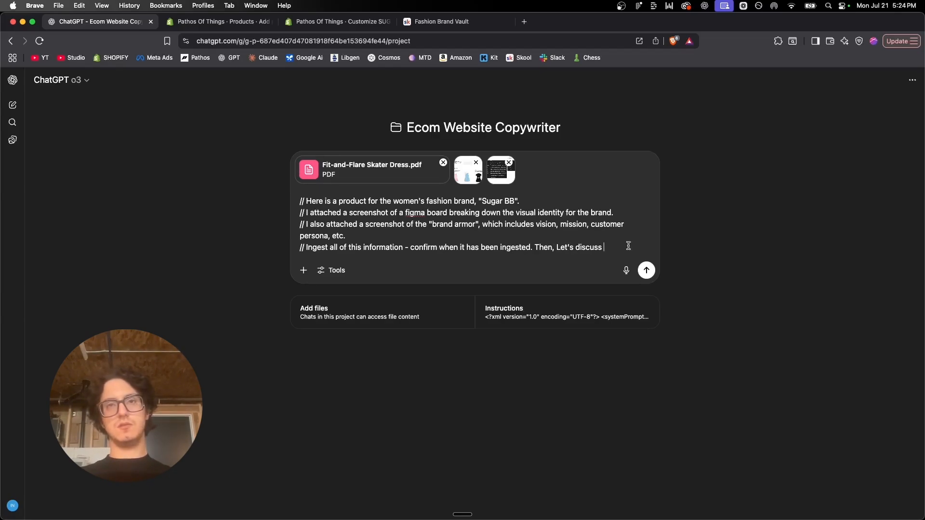
type("writing copy")
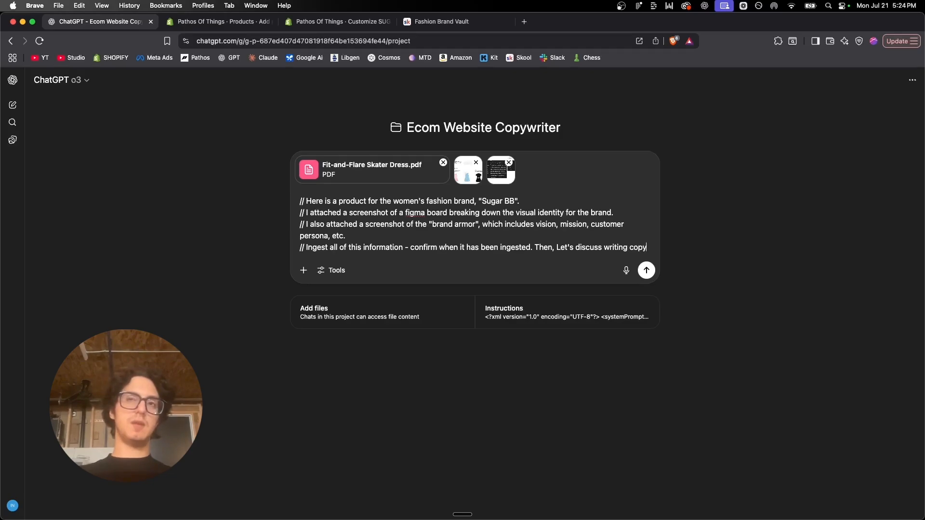
type(" for the shopify ")
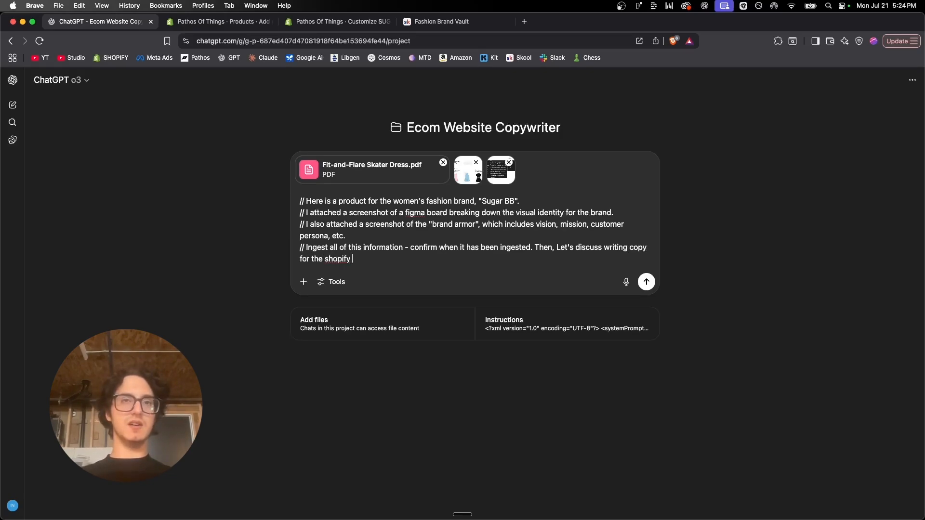
type("site. I'm curr")
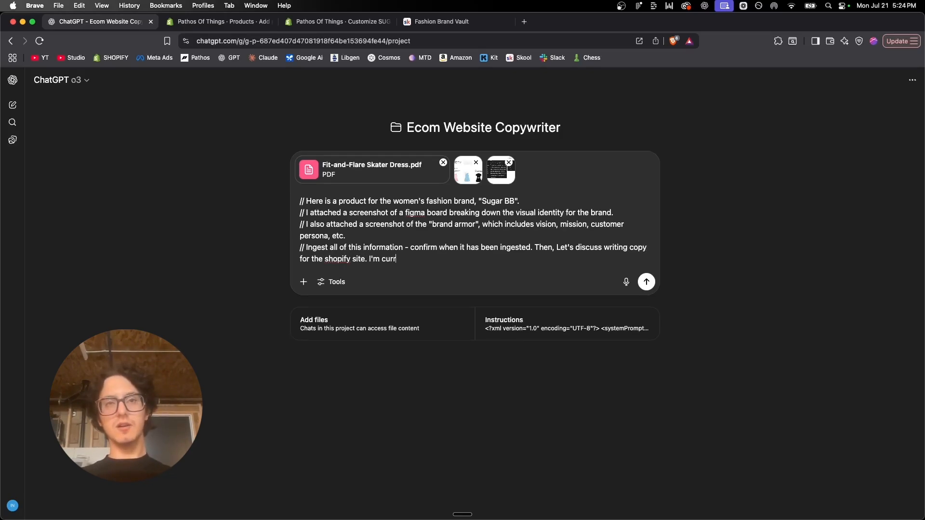
type("ently building the sh")
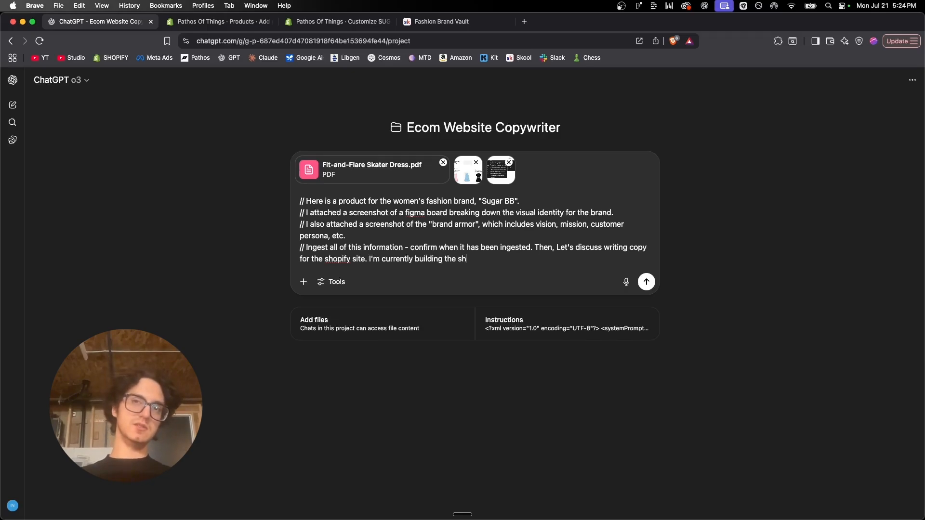
type("opify site from sc")
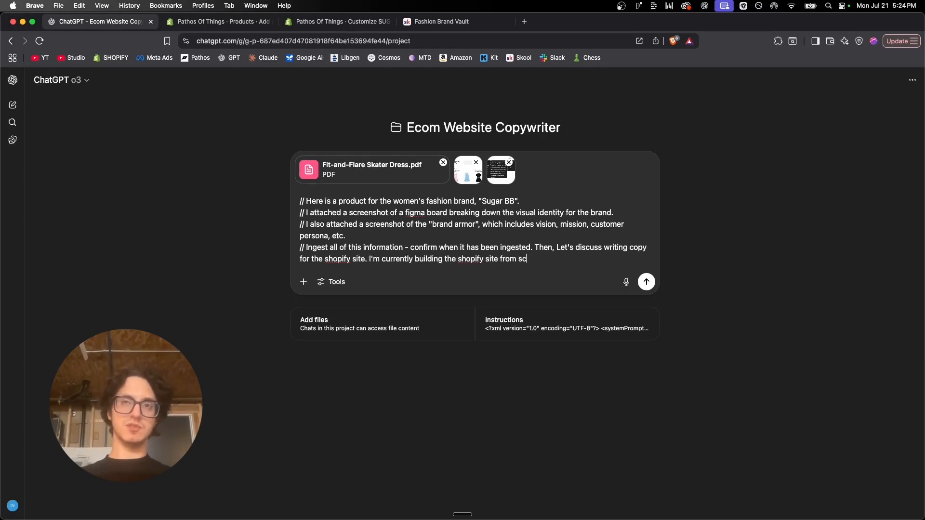
type("ratch. The first ")
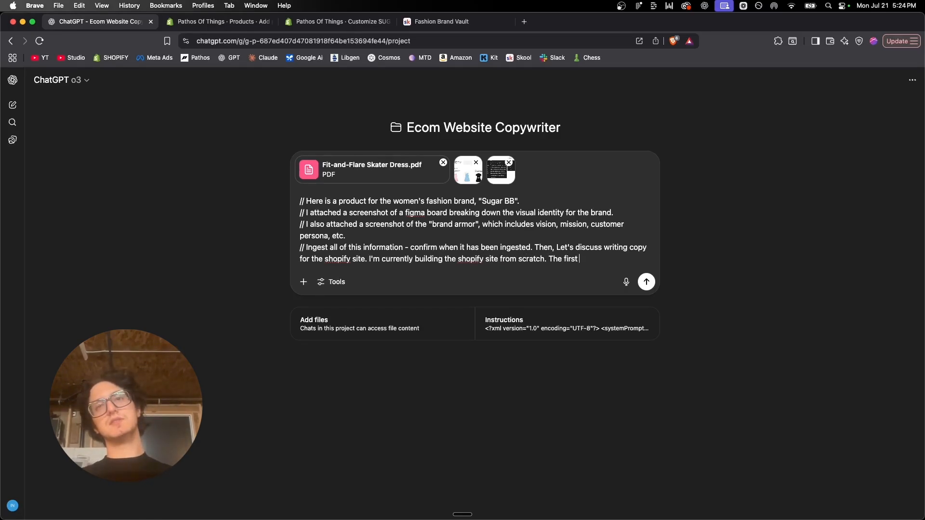
Step: Add 'The first task is to add the products - there are three products in total. We'll start with the first product - the Skater Dress.'
type("task is to ")
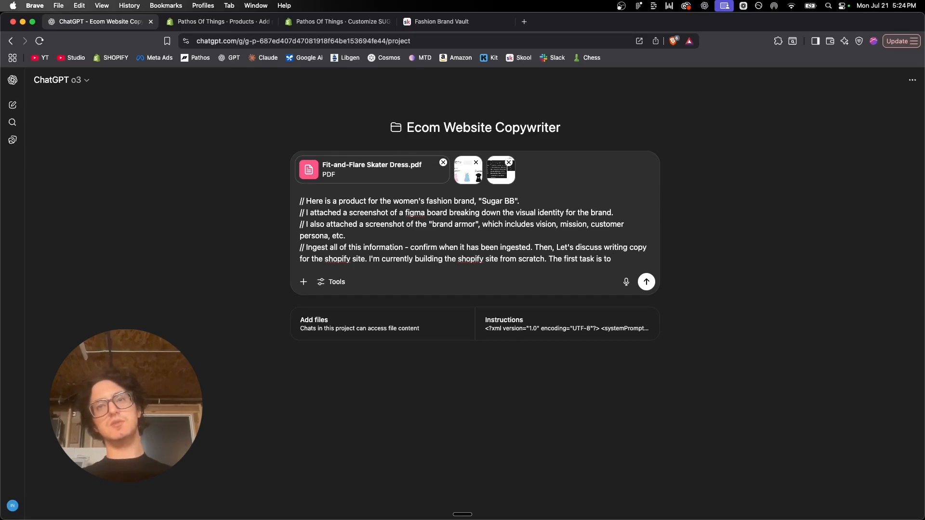
type("add the produc")
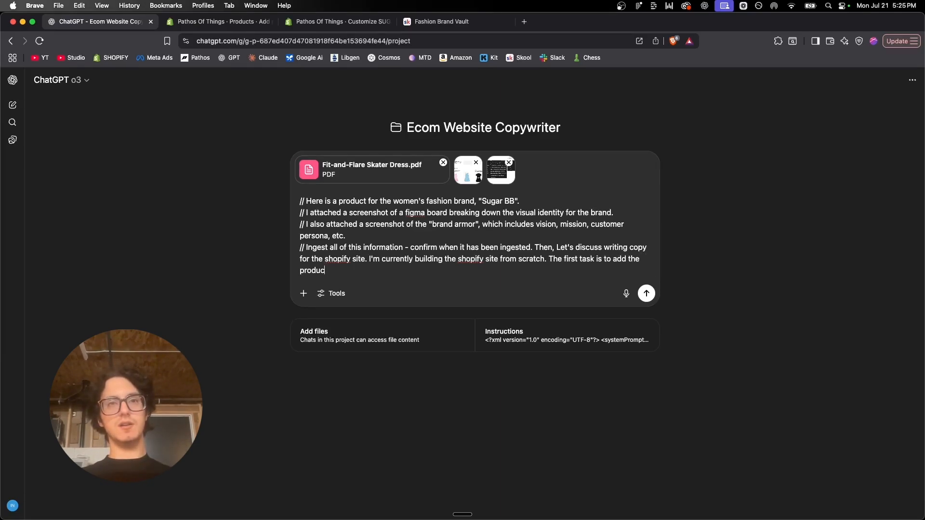
type("ts - there are ")
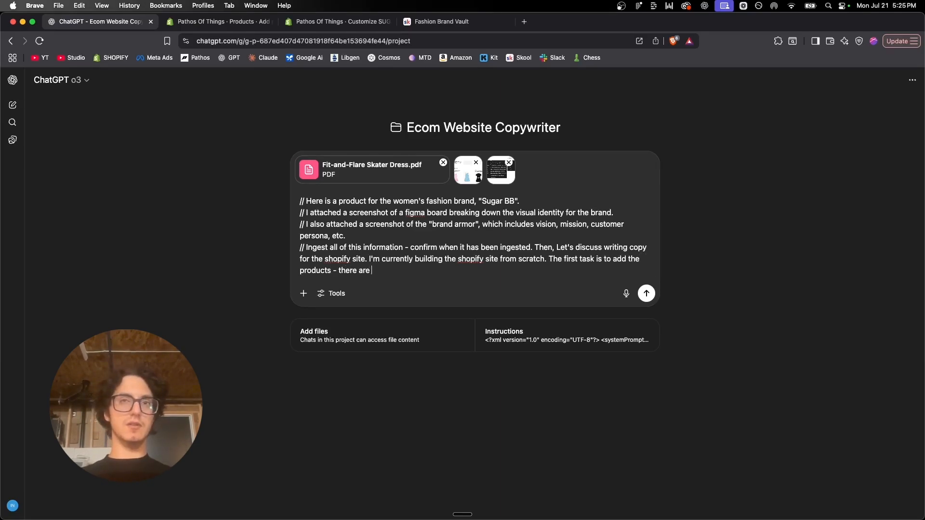
type("three products")
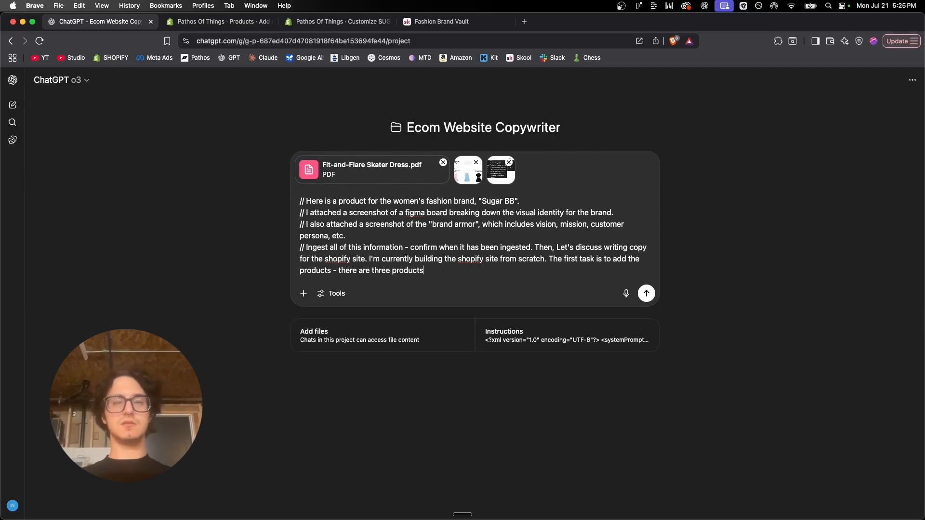
type(" in total. We'l")
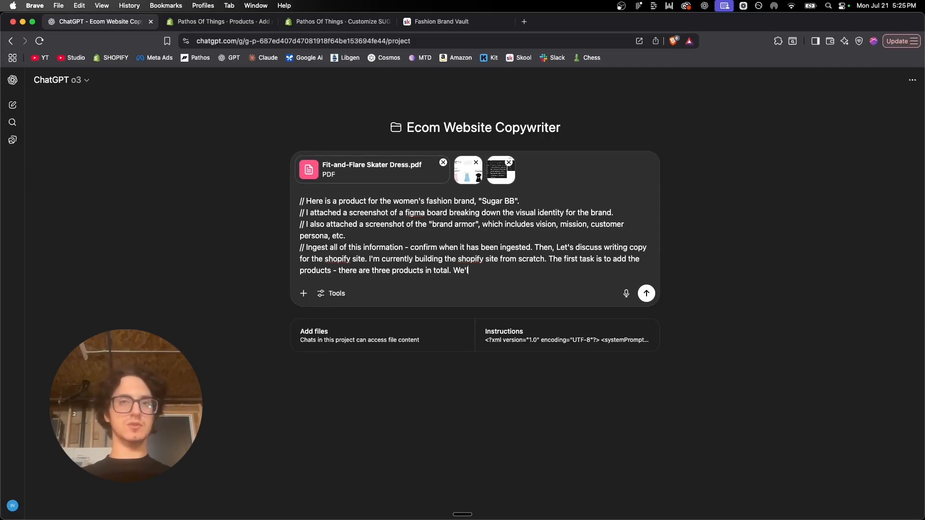
type("l start with the ")
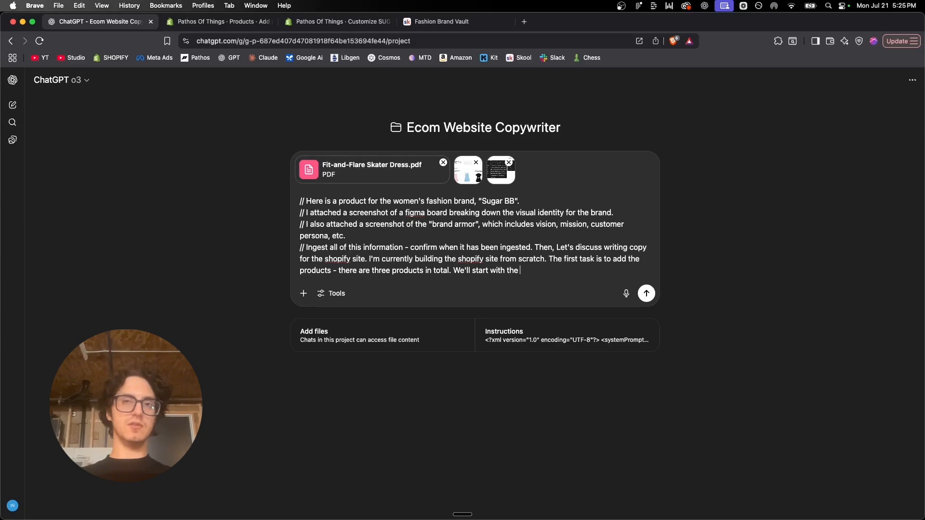
type("first product - the")
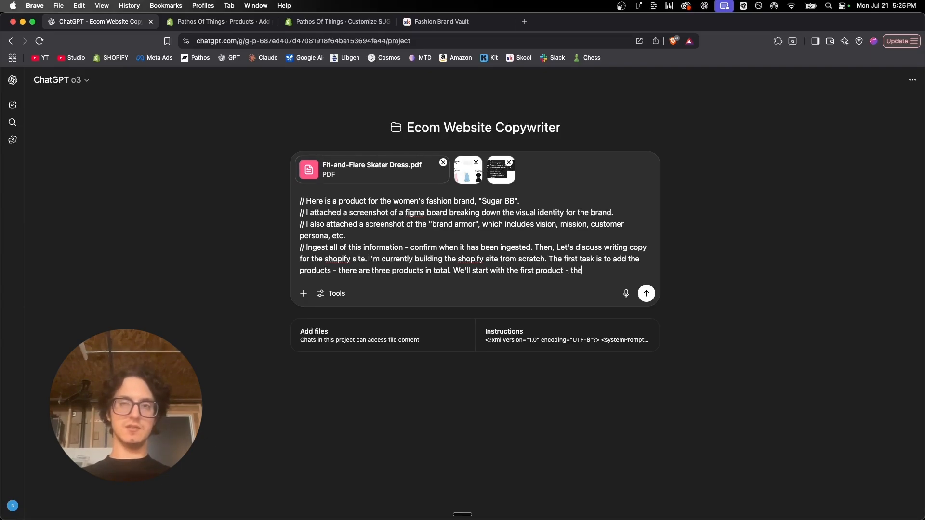
type(" Skater Dress")
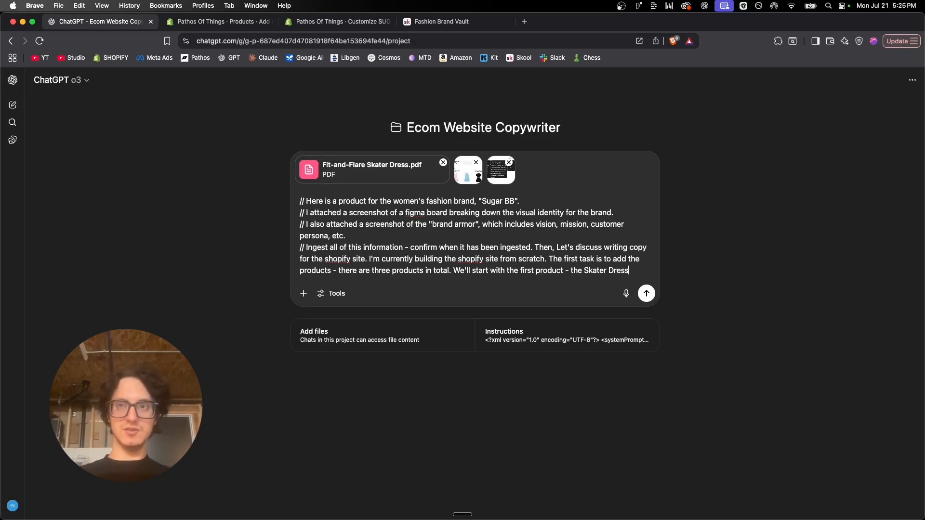
type(".")
Step: Insert a '#' marker before the first prompt line and a '##' marker below the text, followed by a new '//' line
key("shift+Return")
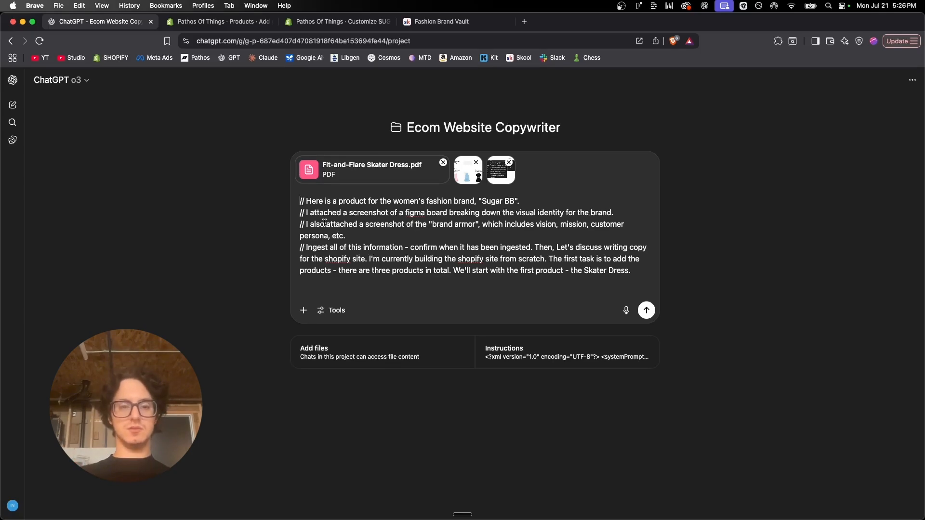
key("super+Up")
type("#")
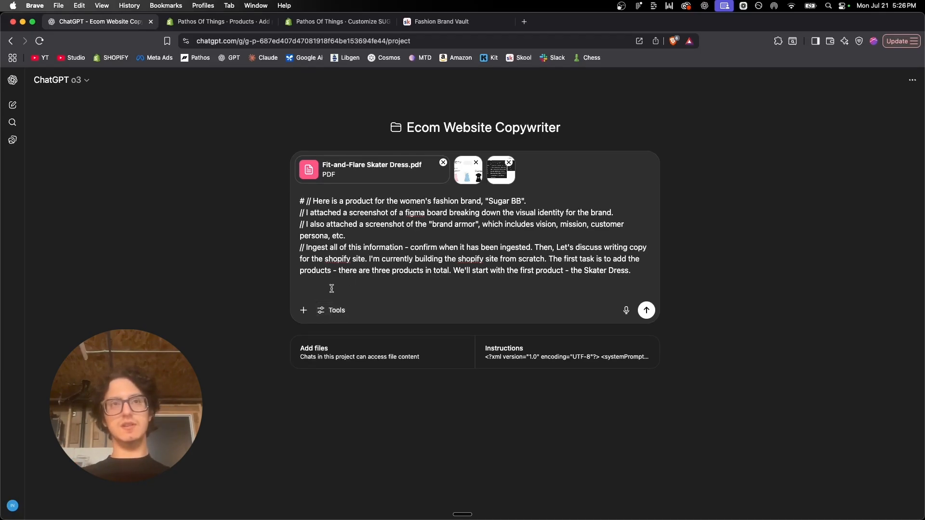
left_click(335, 282)
key("shift+Return")
type("##")
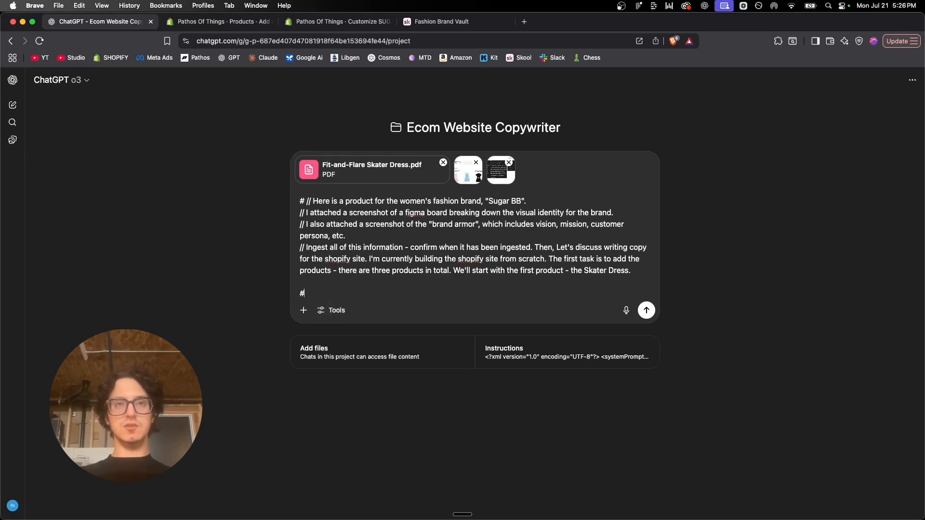
key("shift+Return")
key("shift+Return")
type("//")
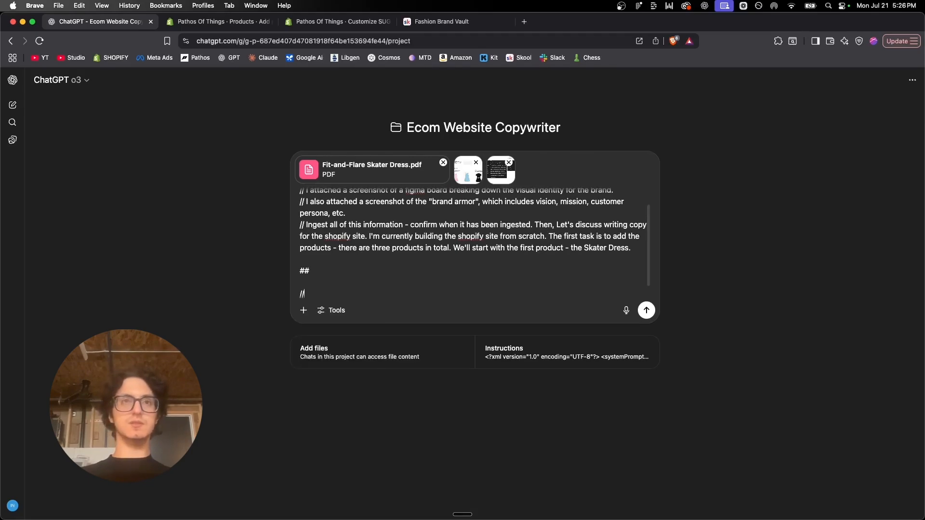
Step: Put the opening '#' on its own line, with a blank line between it and the first prompt line
scroll(338, 263, "up", 2)
left_click(307, 202)
key("shift+Return")
key("shift+Return")
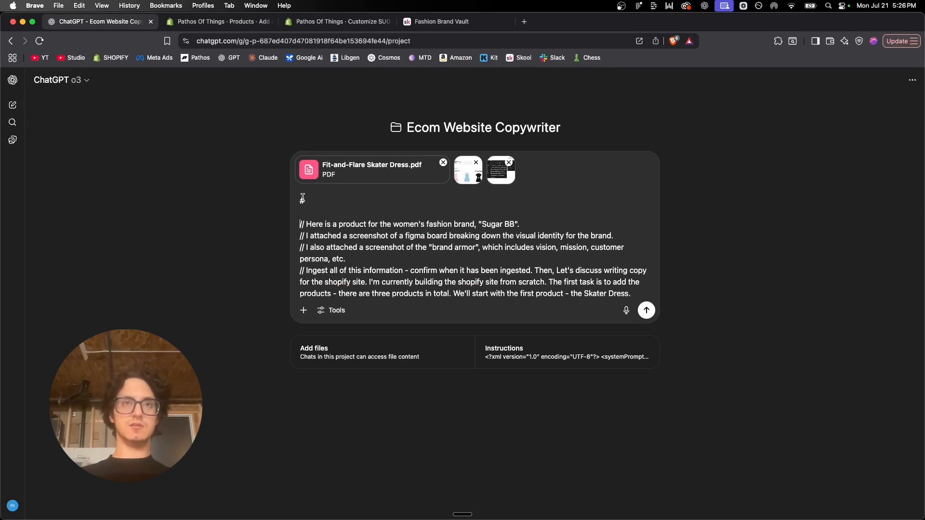
left_click_drag(312, 200, 283, 203)
Step: Complete the line under the '##' marker as '// Shopify requires this information:'
scroll(346, 199, "down", 2)
scroll(338, 241, "down", 2)
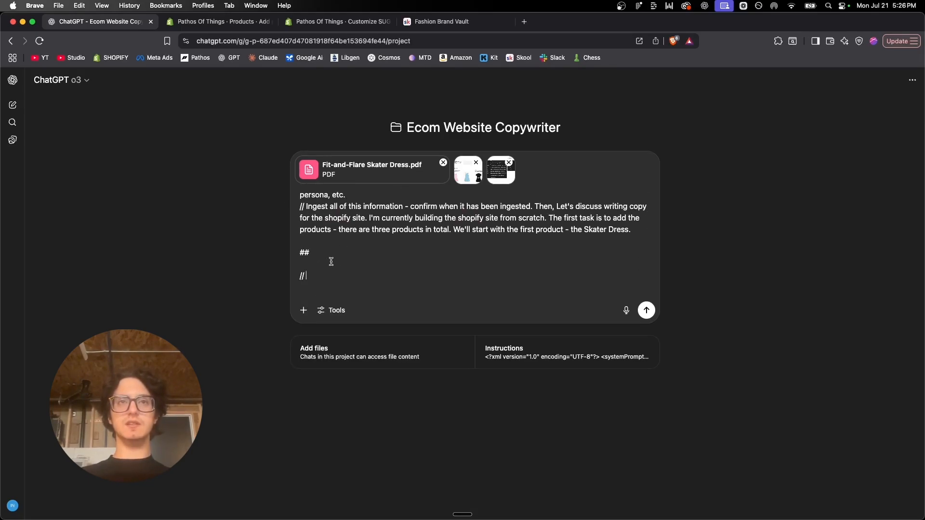
left_click(318, 274)
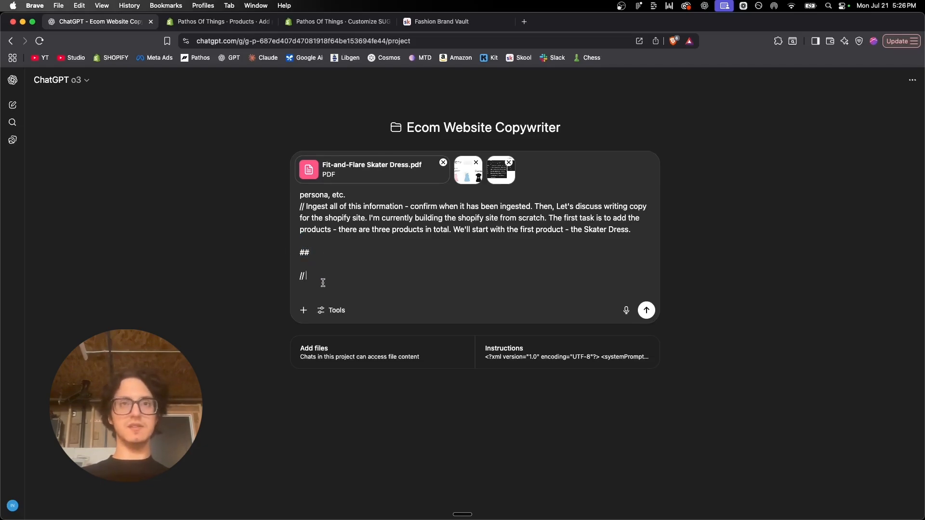
scroll(322, 283, "up", 3)
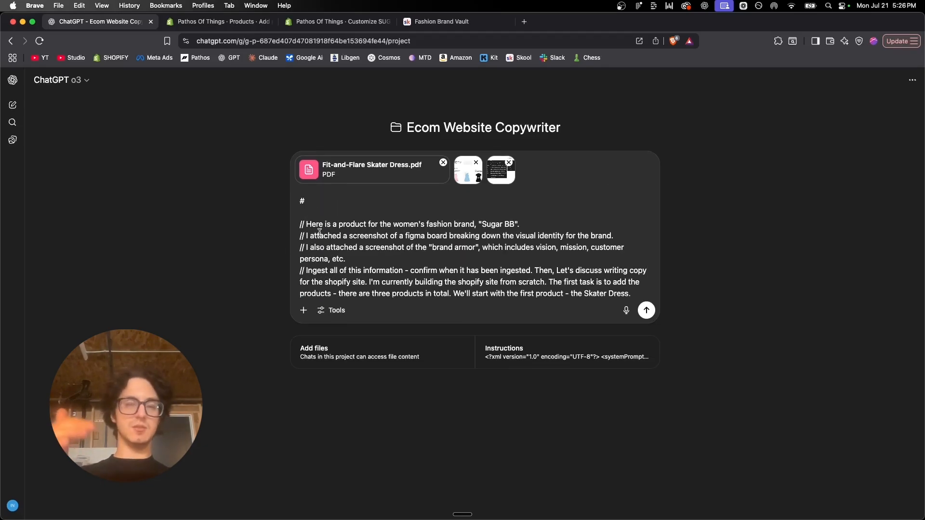
scroll(318, 231, "down", 1)
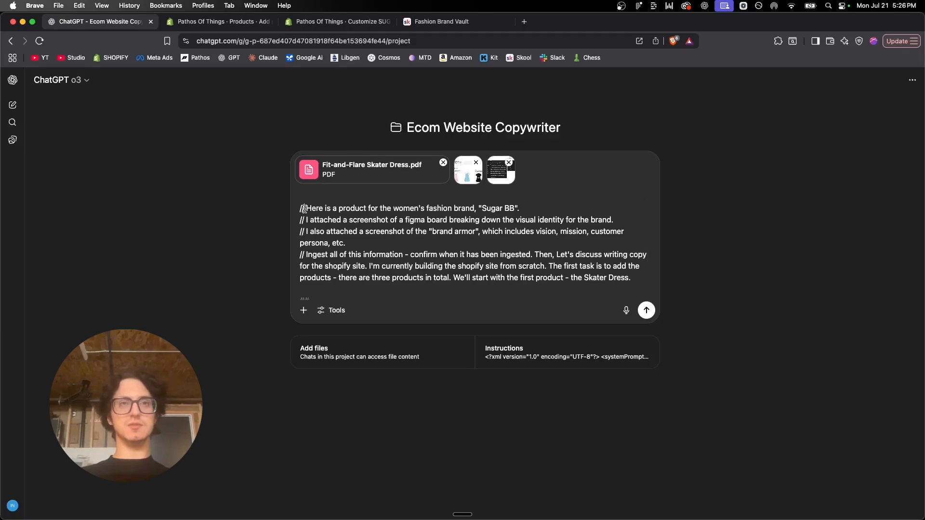
scroll(336, 289, "down", 2)
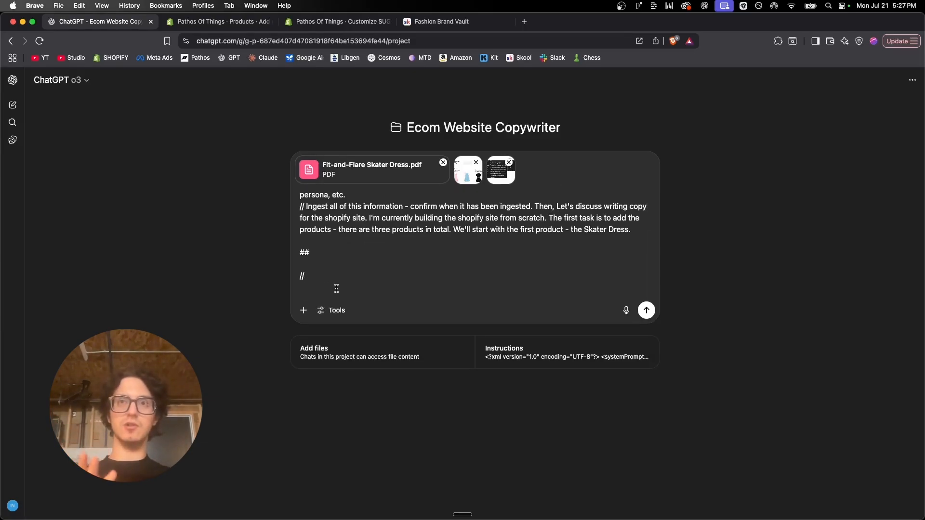
type("Shopify")
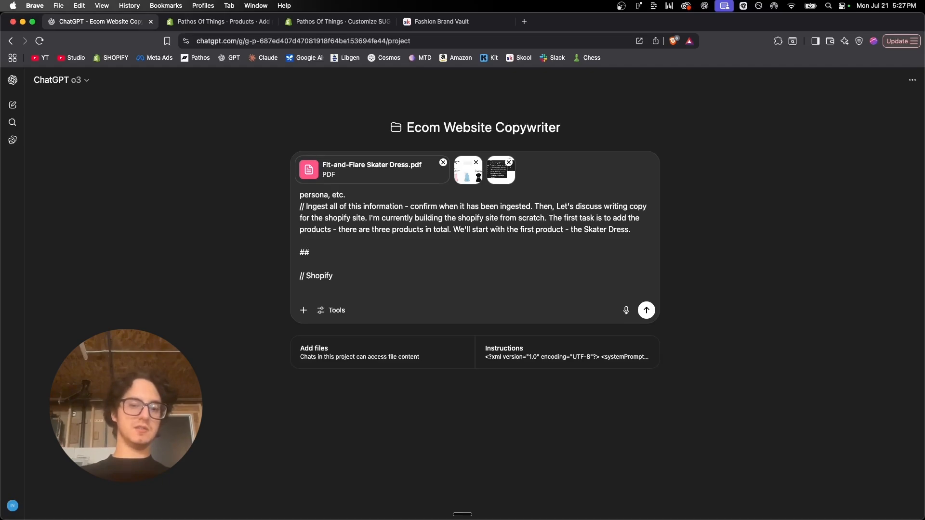
type(" requires this")
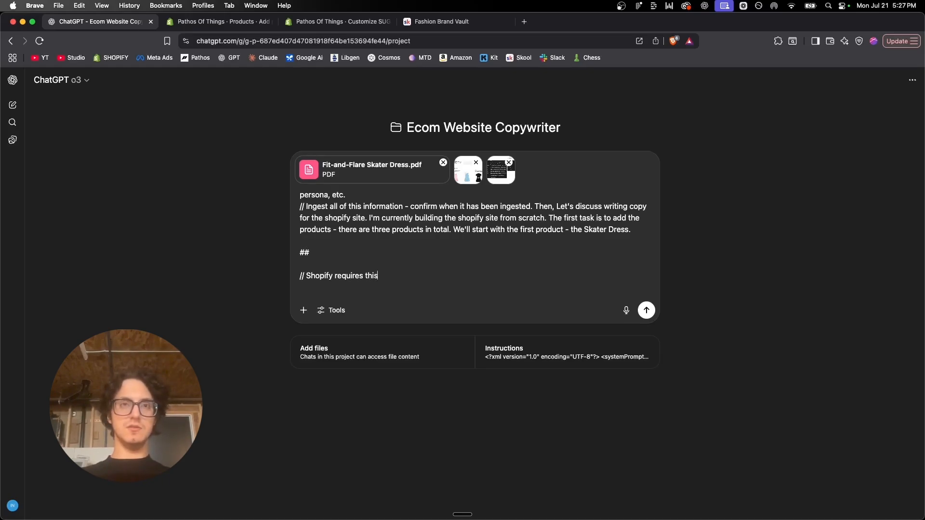
type(" information:")
Step: Start a numbered list under the Shopify requirements line with '1. Product Title' and '2. Description'
key("shift+Return")
key("shift+Return")
type("1. ")
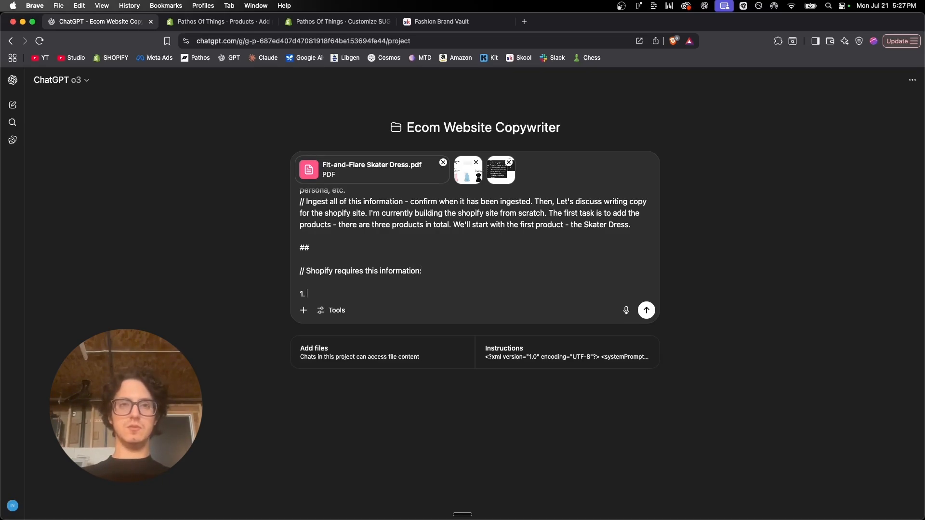
type("Product T")
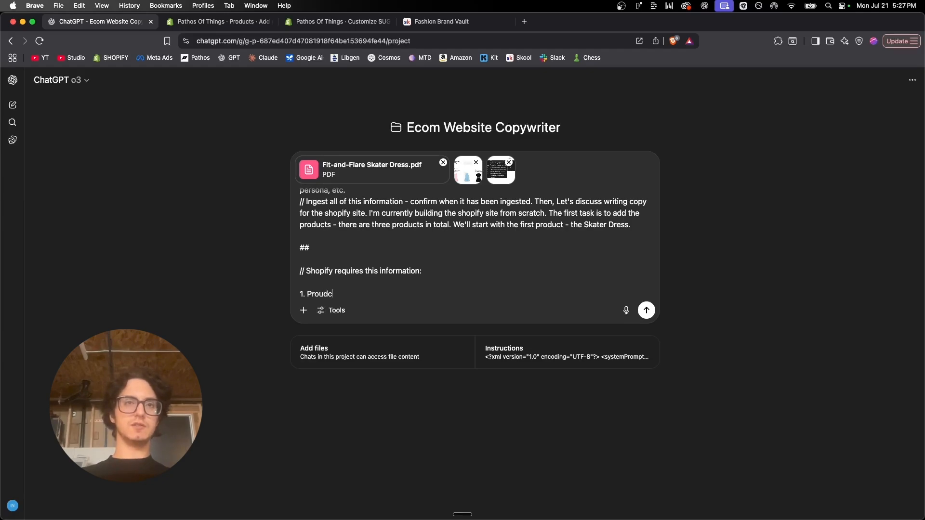
type("itle")
key("shift+Return")
type("2")
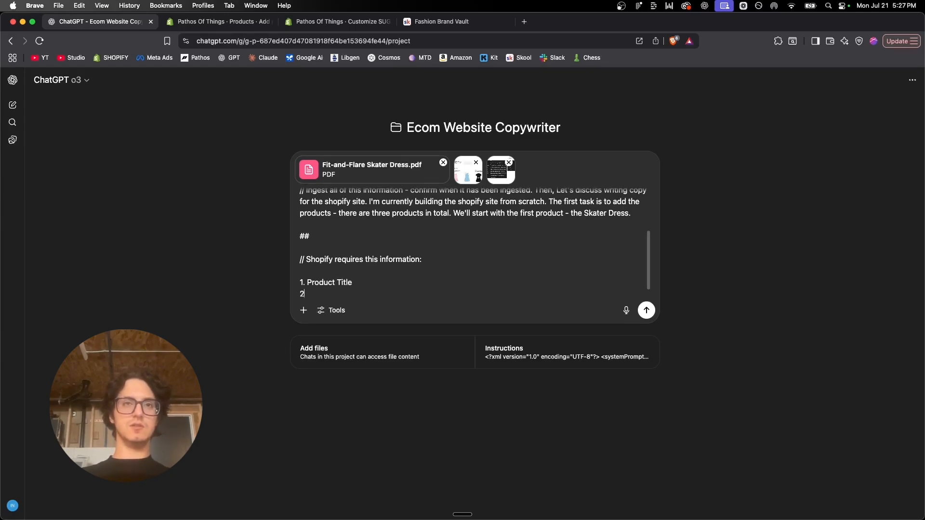
type(". Description")
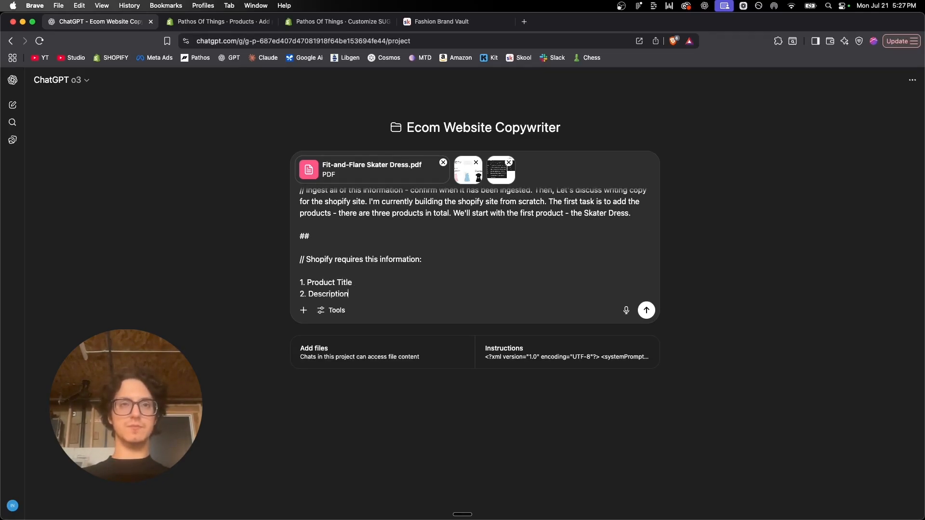
Step: Add '3. Media (I will add the media manually)' as the third item of the Shopify requirements list
key("shift+Return")
type("3. Med")
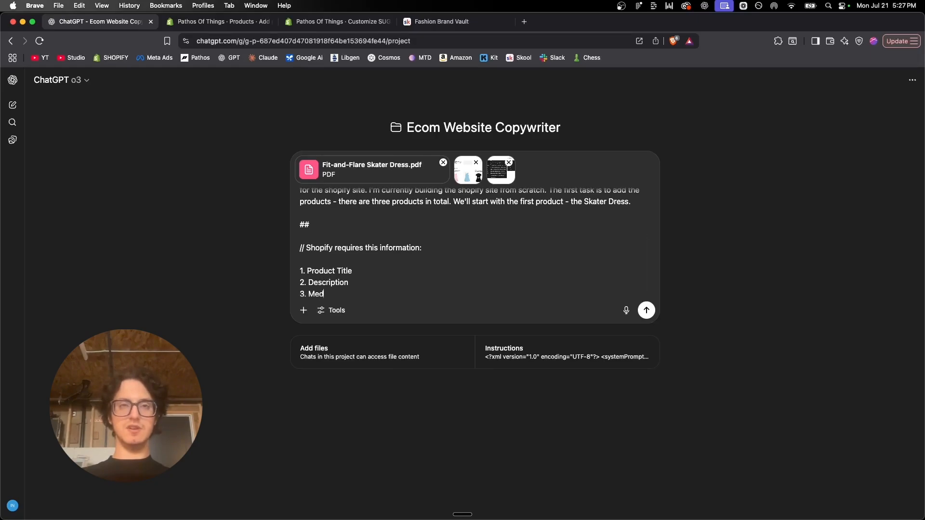
type("ia (I will add the ")
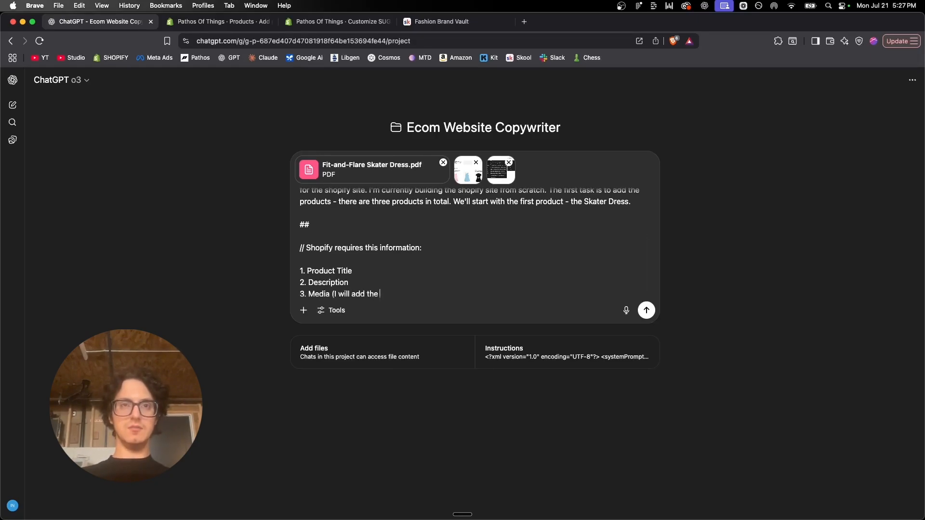
type("media manually)")
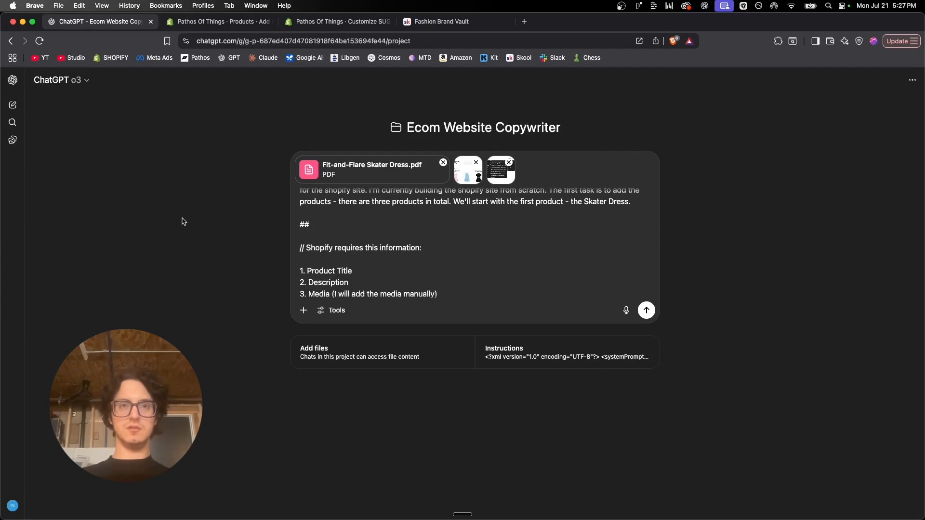
Step: Add '4. Price (we might need to discuss price strategy)' as the fourth list item, followed by a new line
key("shift+Return")
type("4. ")
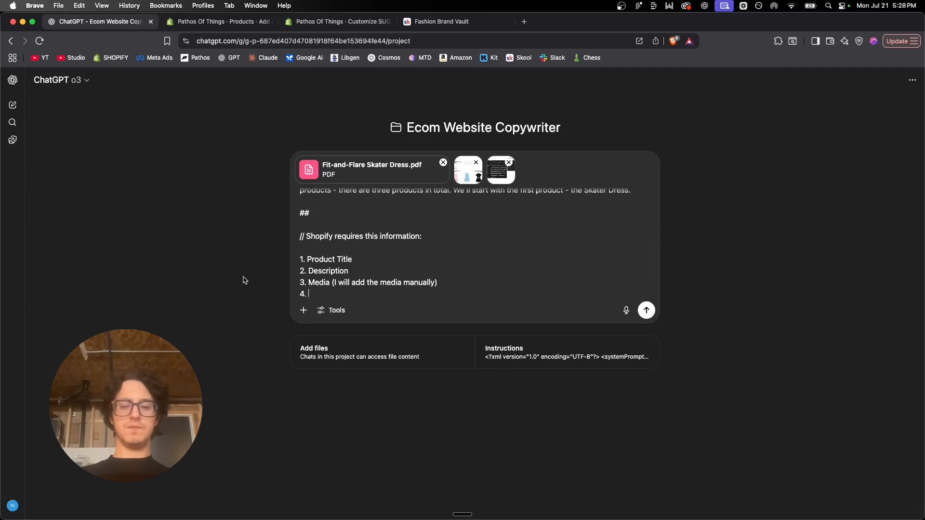
type("Price (")
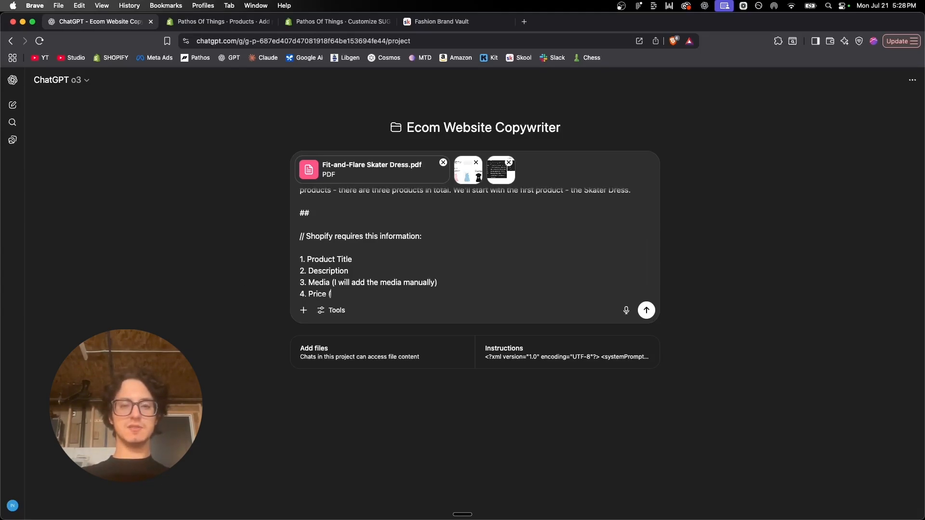
type("we might need ")
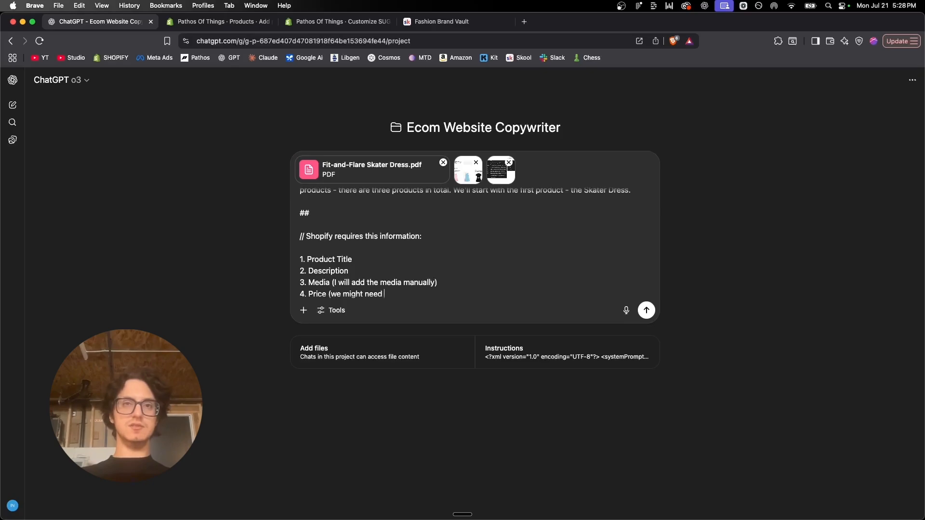
type("to discuss price st")
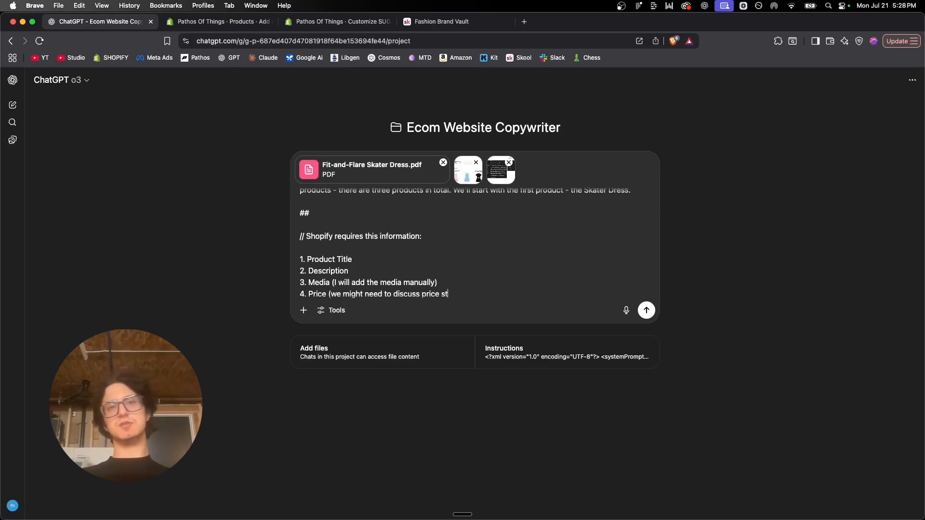
type("rategy)")
key("shift+Return")
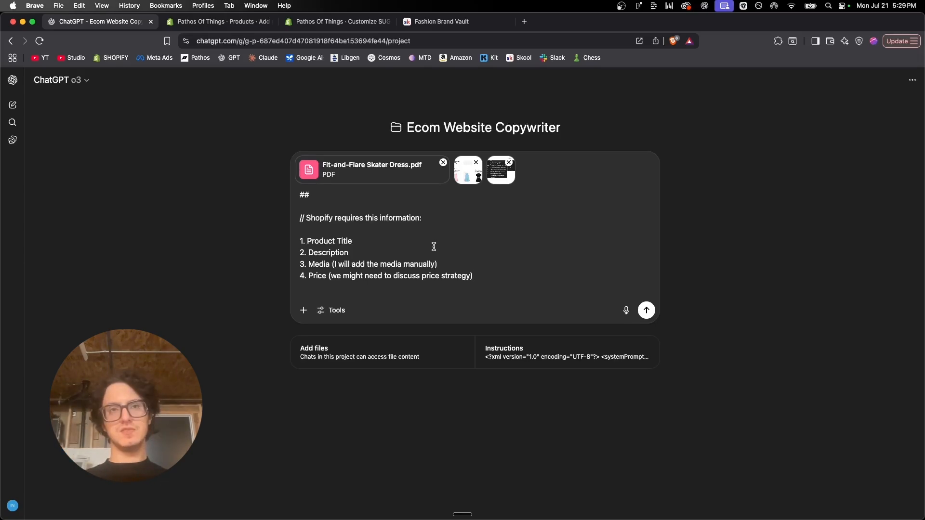
Step: Check the finished skater dress brief and submit it to the copywriter project with its attachments
scroll(434, 247, "up", 2)
scroll(436, 247, "down", 2)
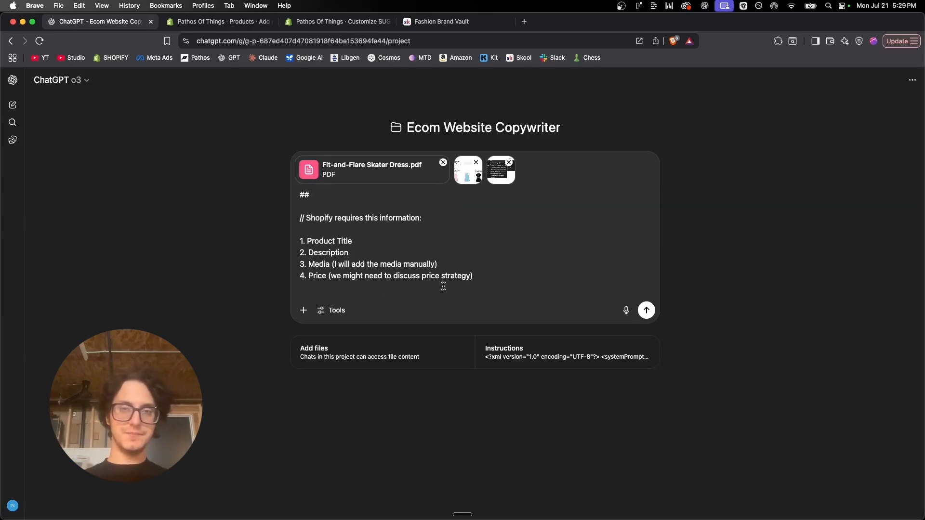
scroll(444, 287, "up", 5)
left_click(646, 309)
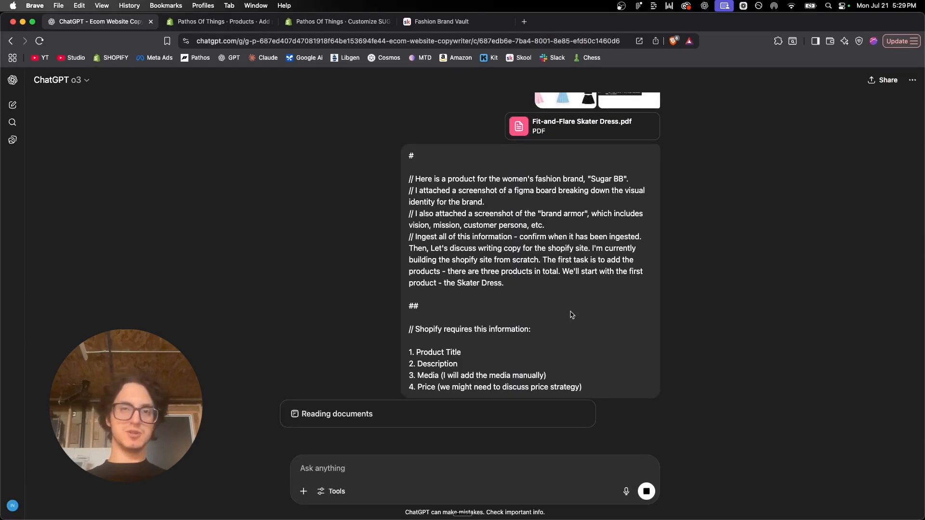
Step: Review the submitted brief with its attachments and follow the reply as it is generated
scroll(571, 315, "up", 4)
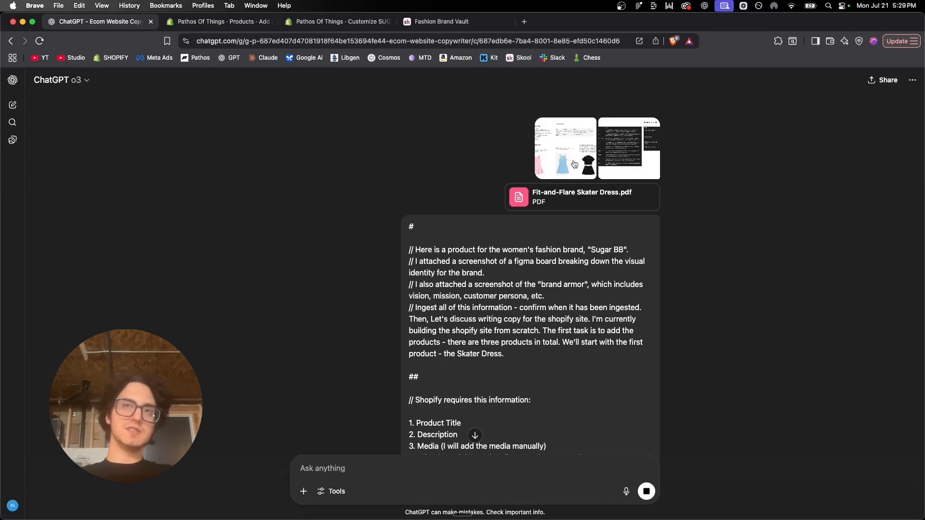
scroll(748, 242, "down", 4)
scroll(528, 350, "up", 4)
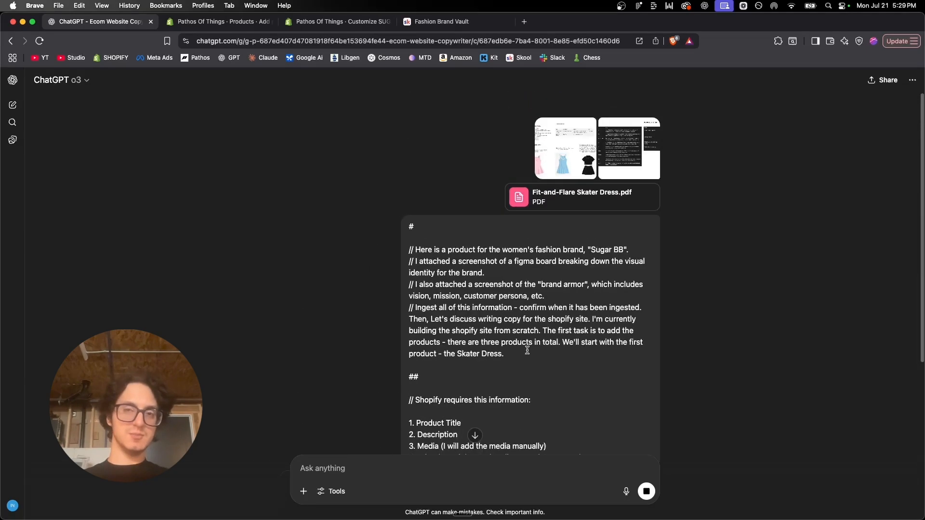
scroll(786, 369, "down", 4)
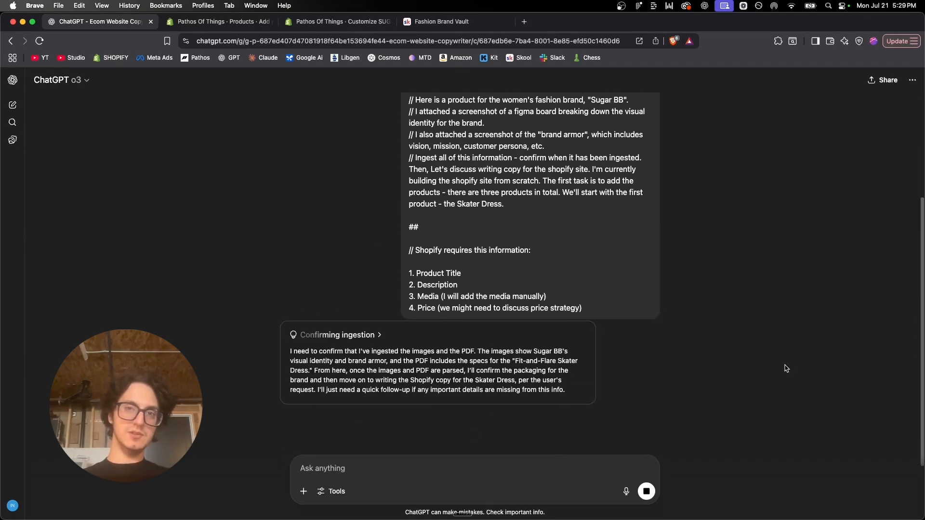
scroll(786, 368, "up", 1)
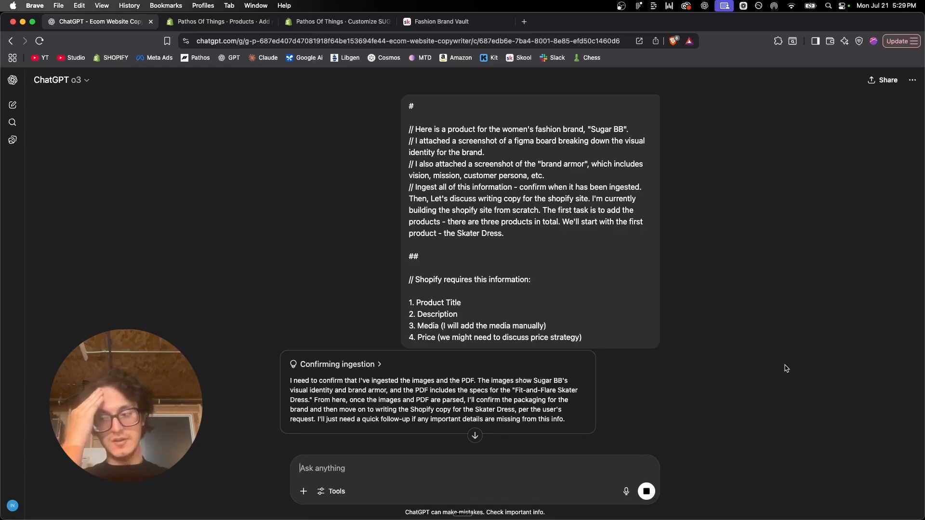
scroll(786, 369, "down", 2)
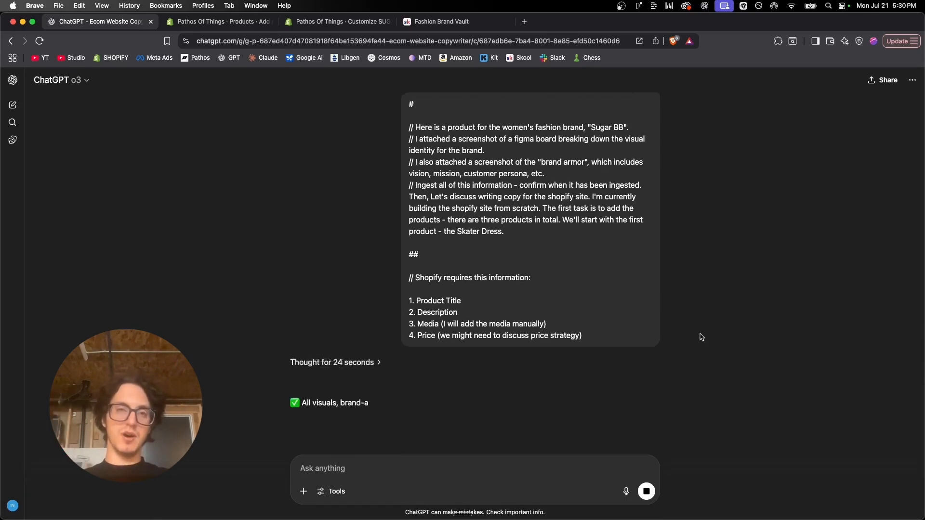
scroll(702, 338, "up", 1)
scroll(702, 338, "down", 3)
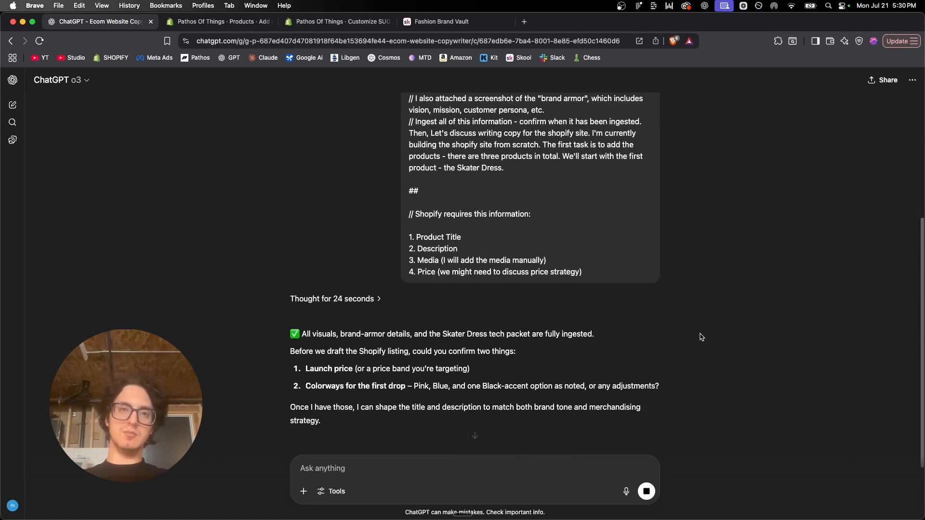
Step: Reread the brief's instruction section and Shopify field list, and examine the follow-up questions in the reply
scroll(702, 337, "up", 3)
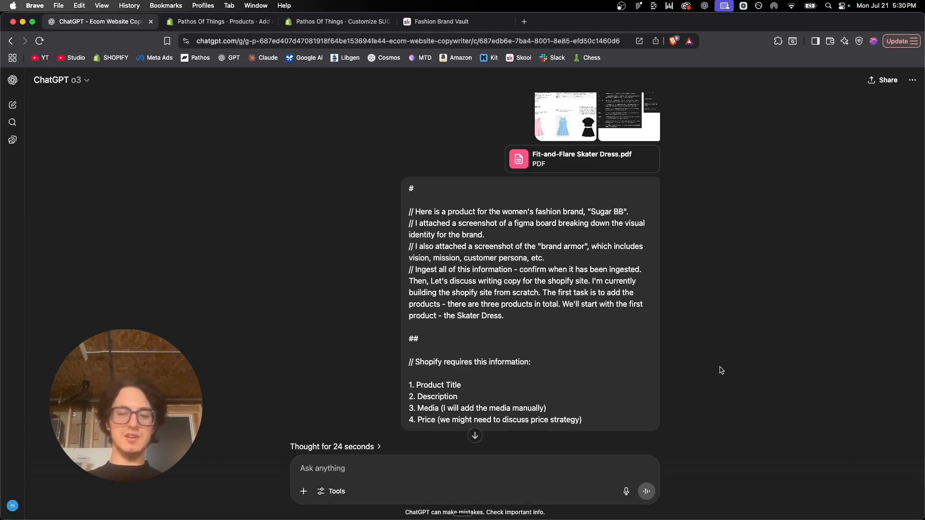
scroll(721, 371, "up", 1)
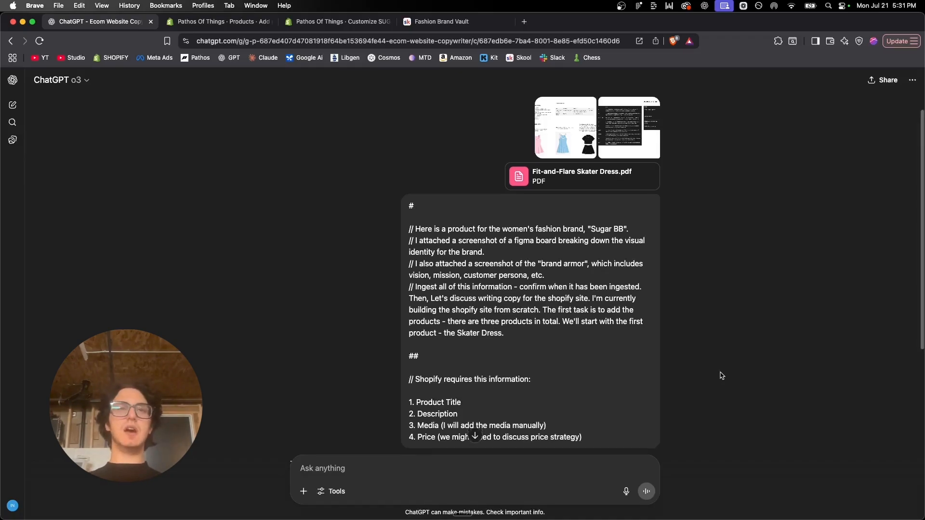
left_click_drag(410, 151, 599, 384)
left_click(599, 384)
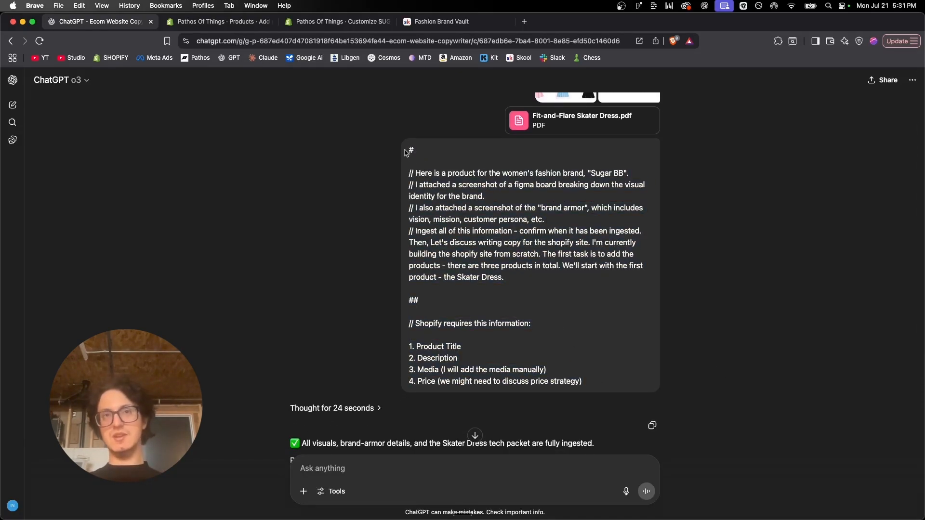
scroll(437, 160, "down", 1)
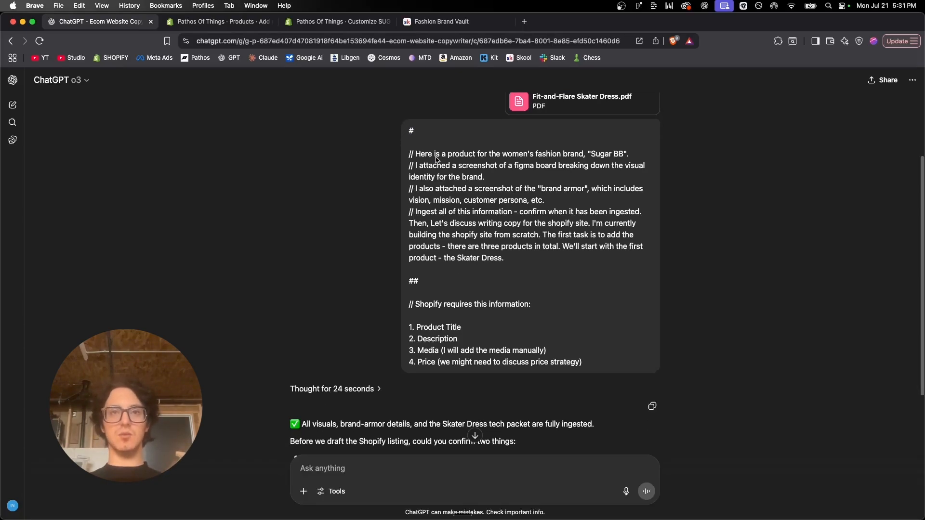
scroll(503, 266, "up", 1)
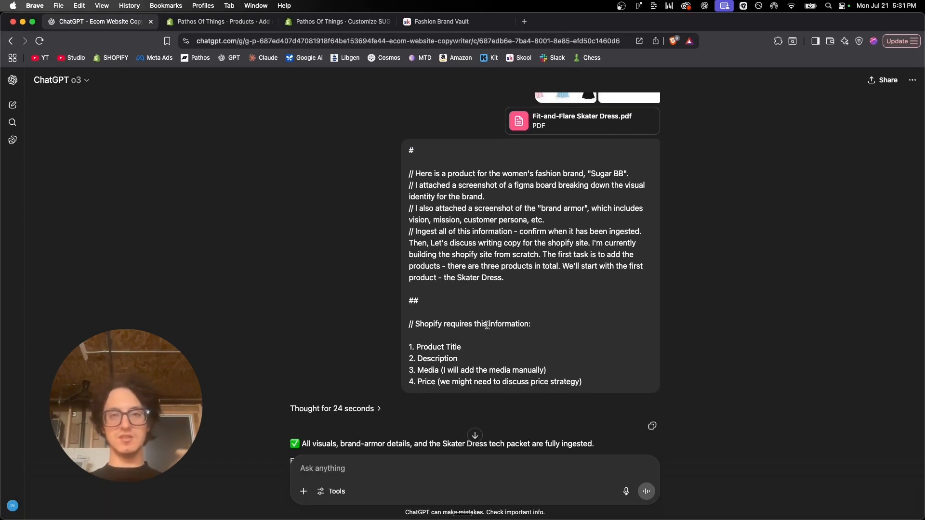
scroll(487, 325, "down", 1)
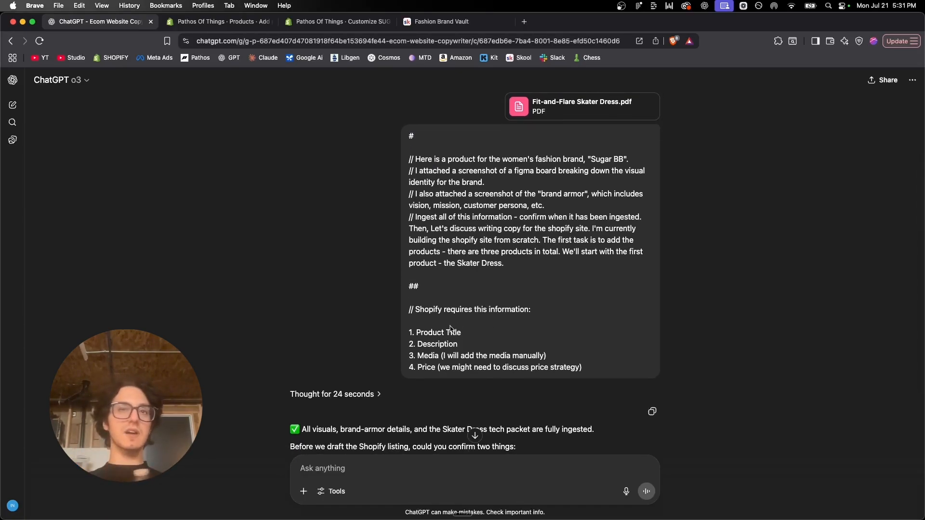
scroll(450, 330, "down", 1)
scroll(451, 330, "up", 2)
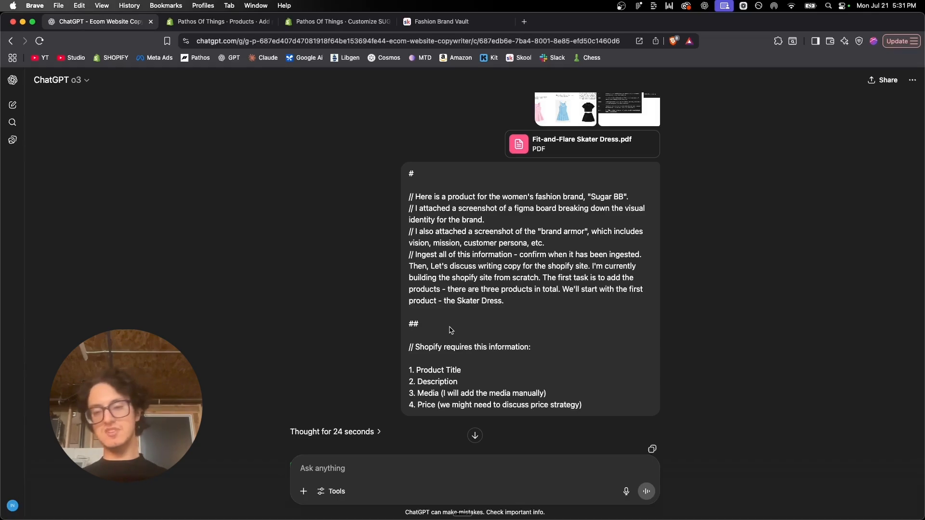
scroll(451, 331, "down", 3)
scroll(603, 283, "down", 1)
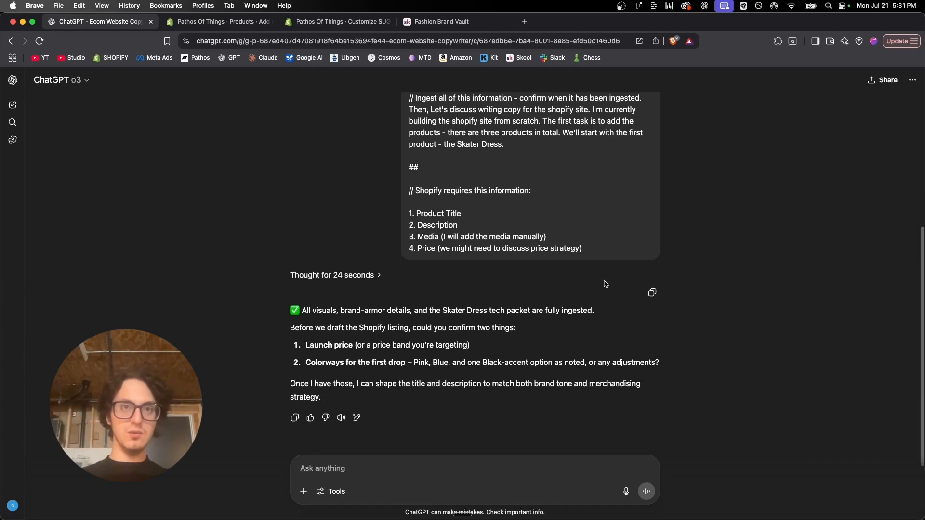
scroll(605, 284, "down", 1)
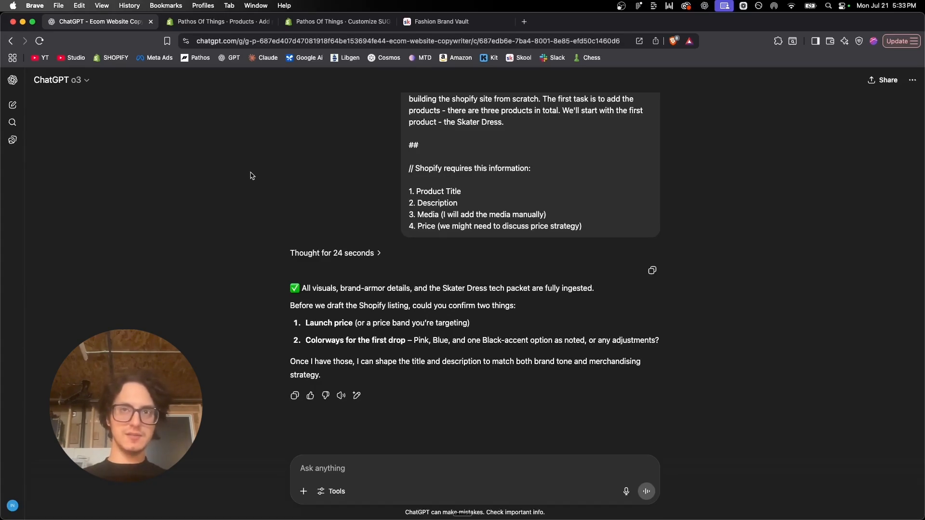
Step: Turn on Deep research for the next message and check which sources it can use
left_click(332, 491)
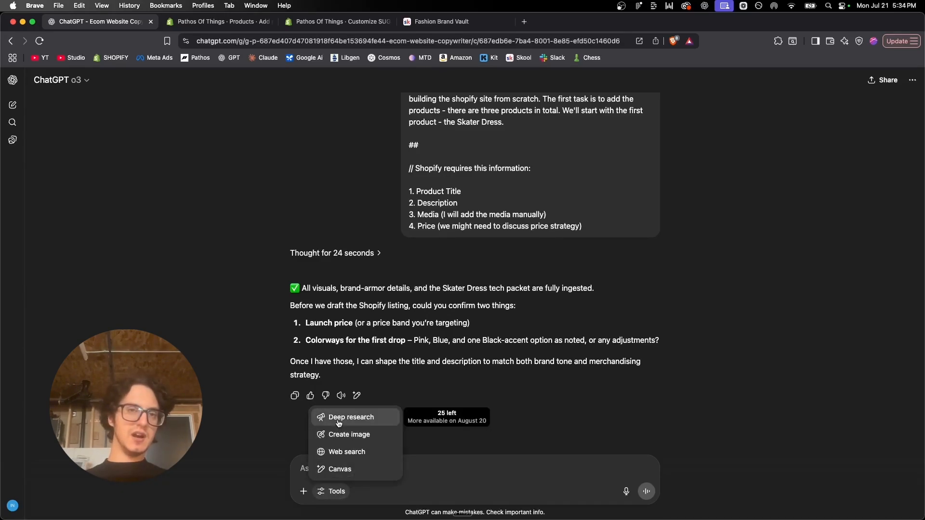
left_click(339, 417)
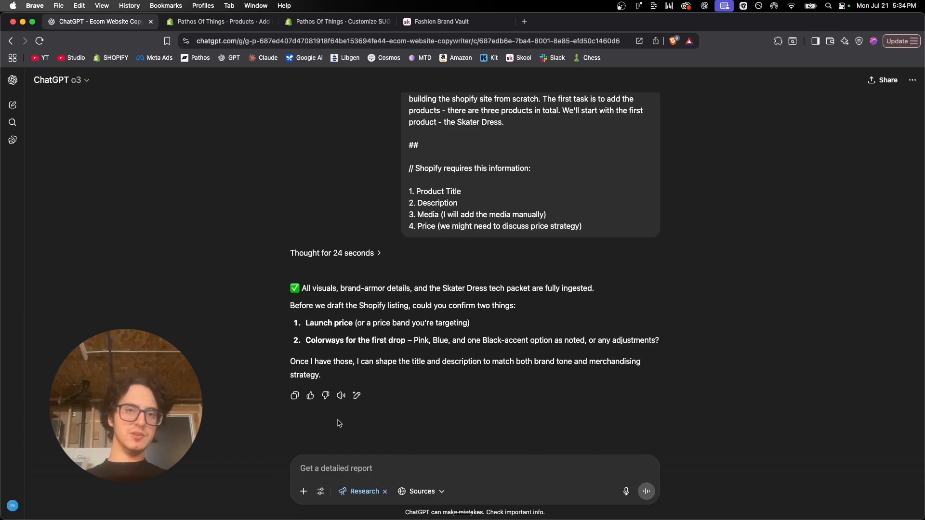
left_click(422, 492)
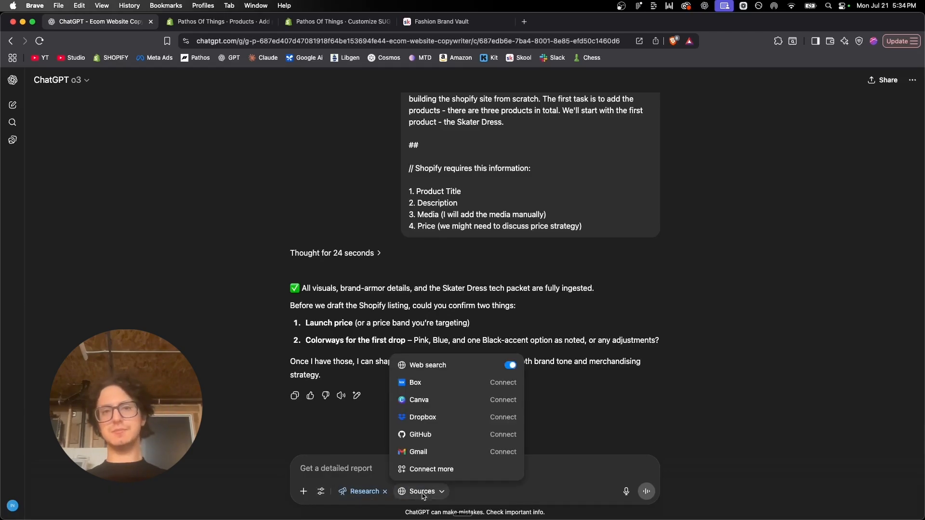
Step: Draft a request to research similar brands with similar target audiences and compile their product pricing, aiming for an average order value of $150
left_click(335, 466)
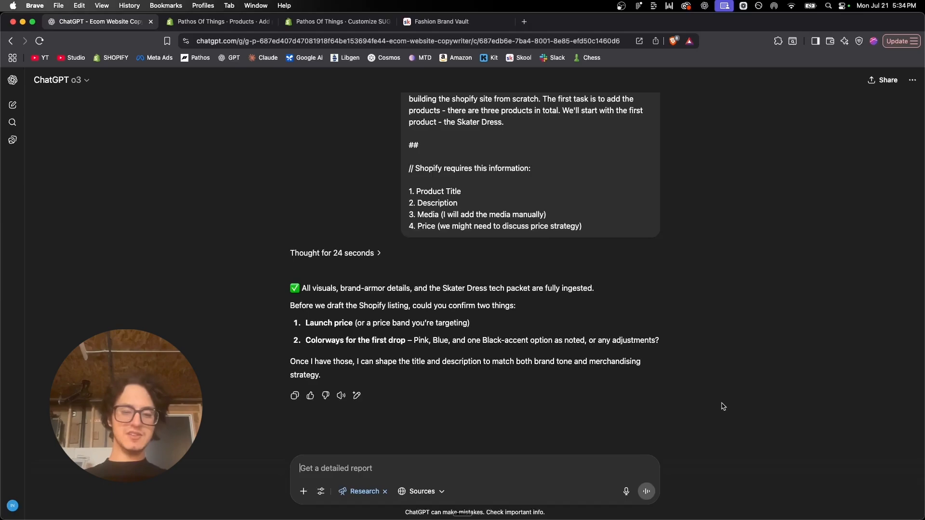
type("I need you to ")
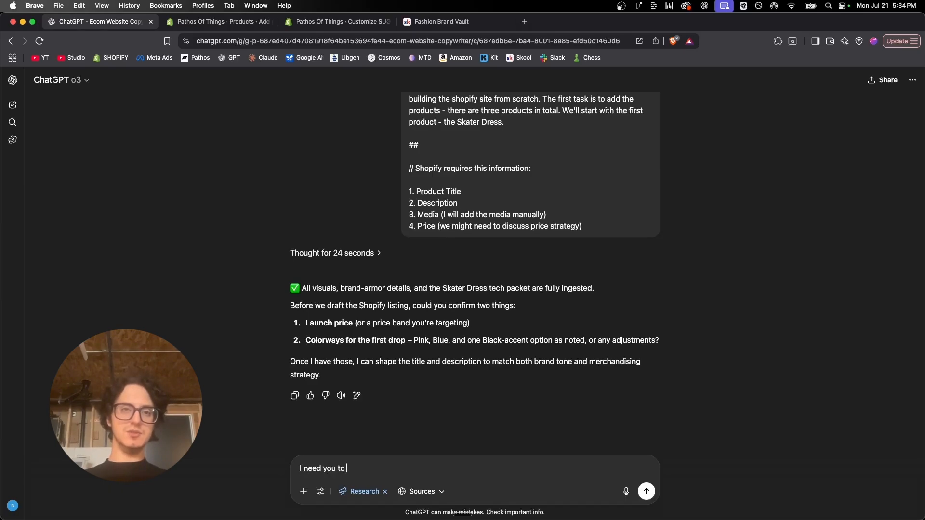
type("research")
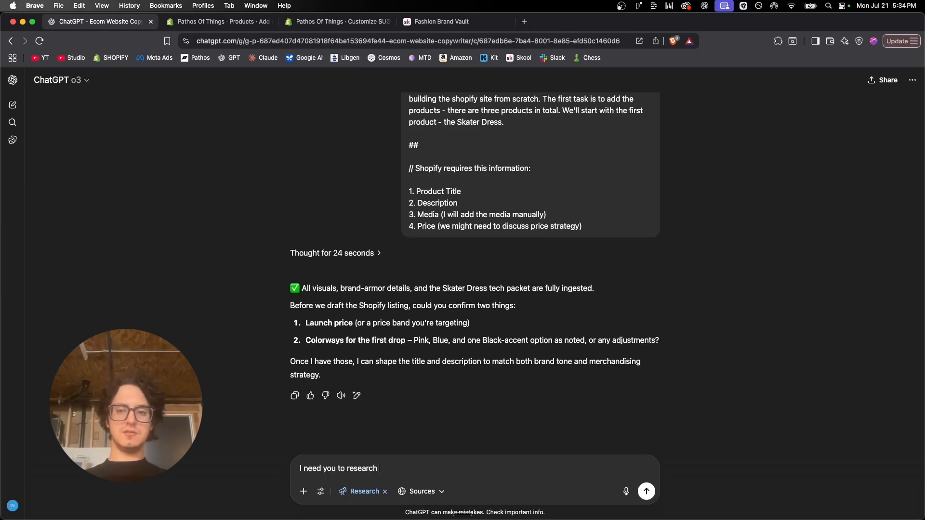
type(" similar brands ")
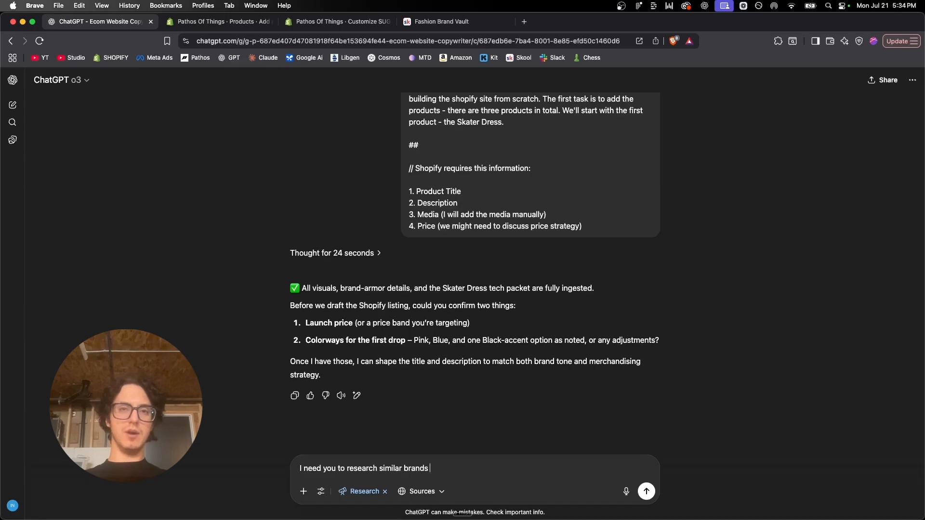
type("with simil")
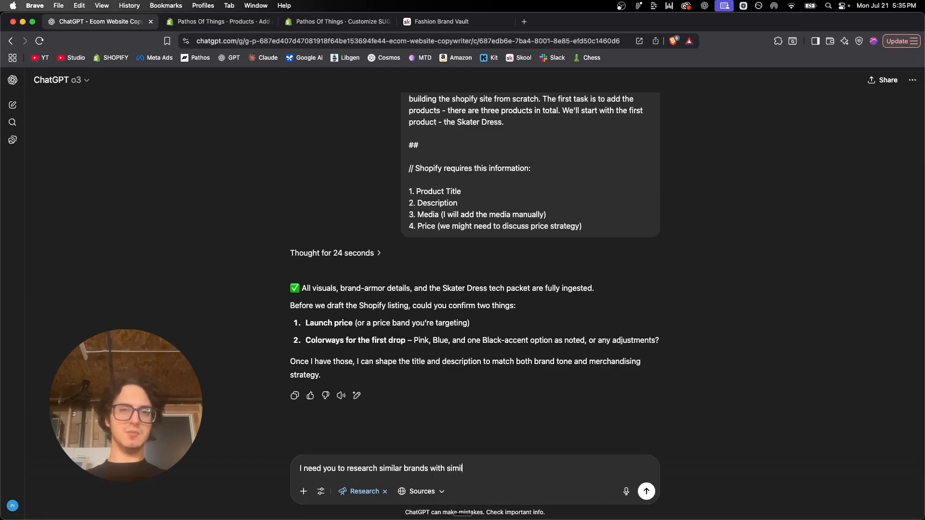
type("ar target aud")
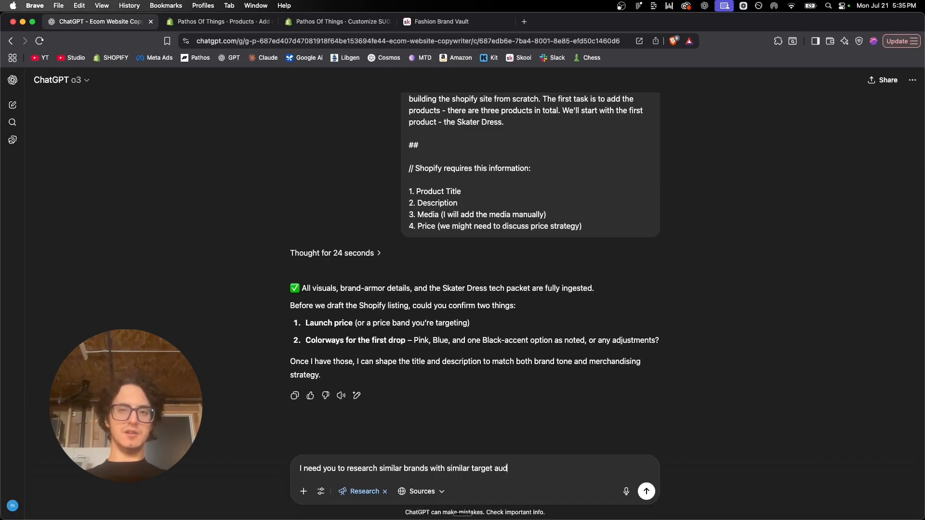
type("iences, and comp")
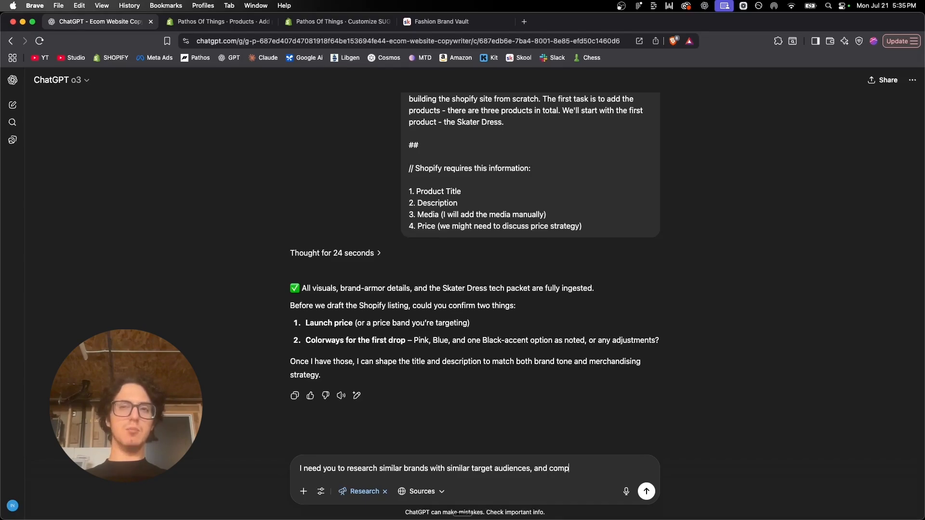
type("ile data about ")
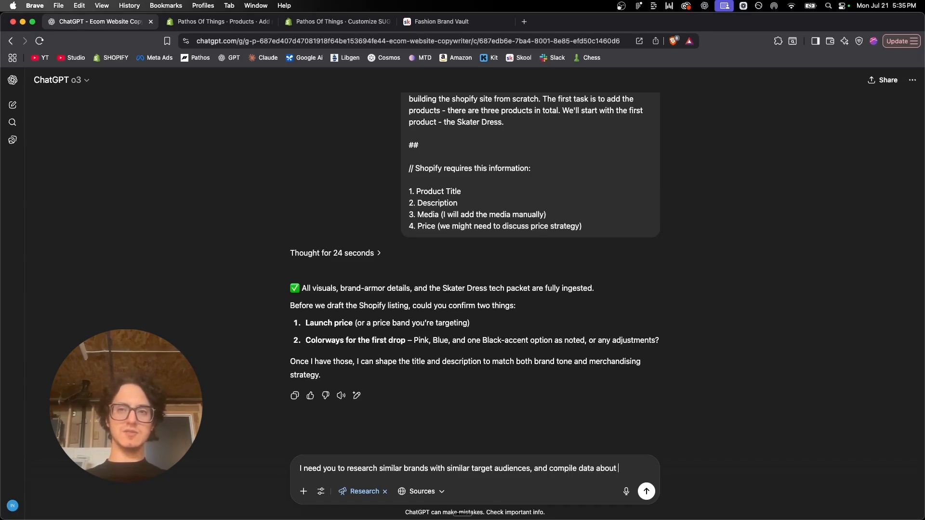
type("how these bra")
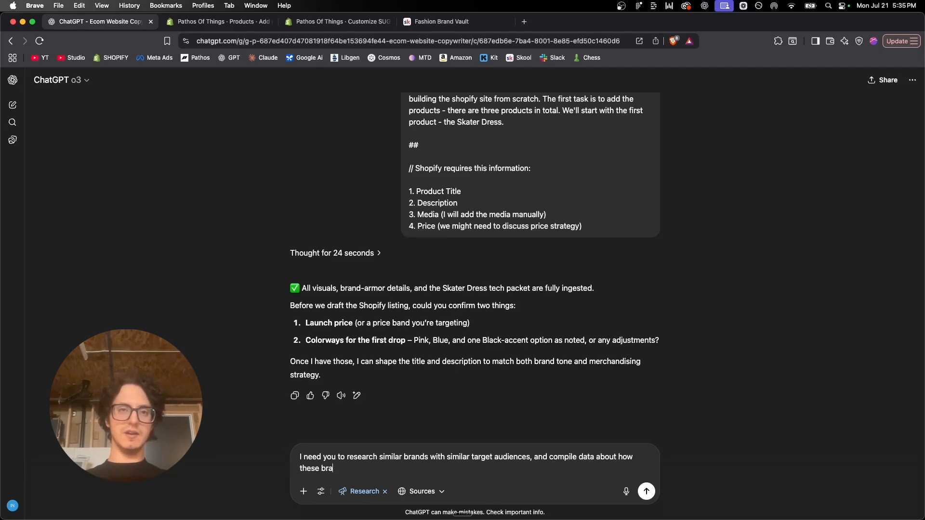
type("nds price their products. I'm aiming for an average order value of $")
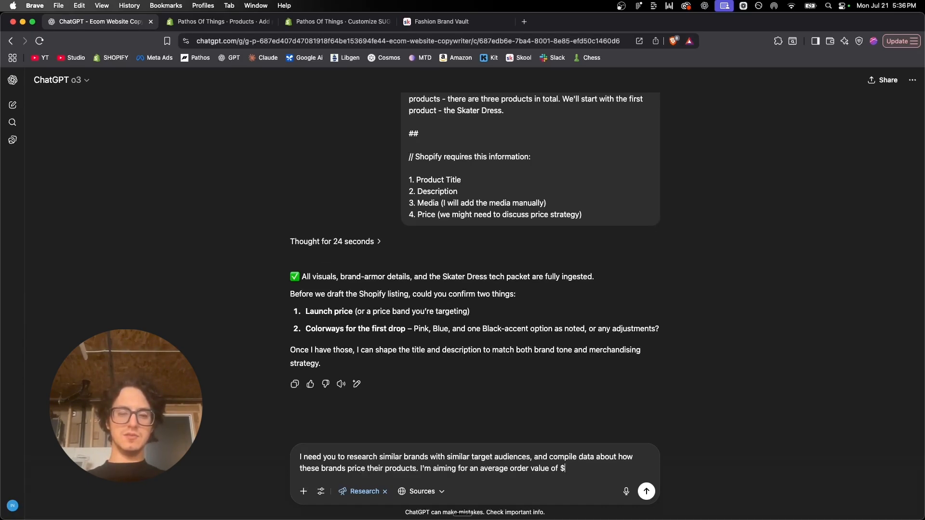
type("150")
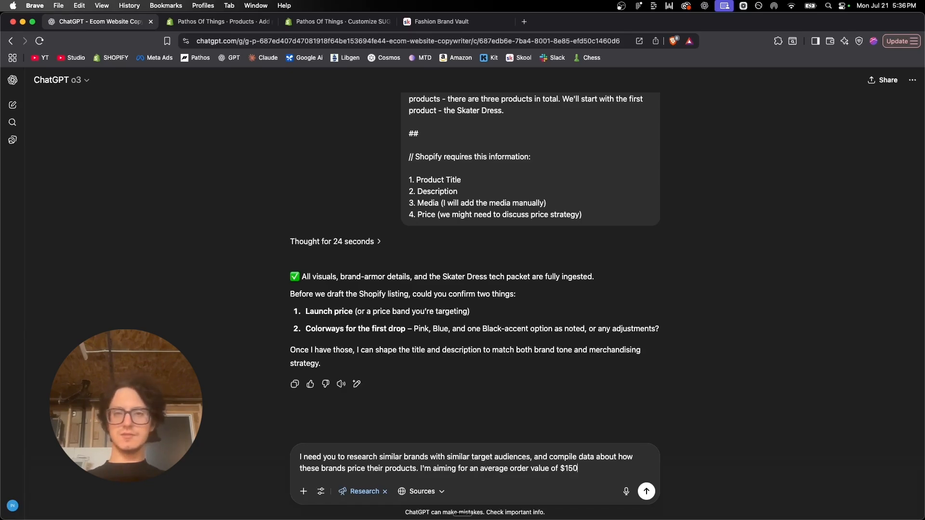
Step: Ask where SugarBB sits in the market and whether there is a pricepoint that makes perfect sense, and submit the research request
type(". Then give me ")
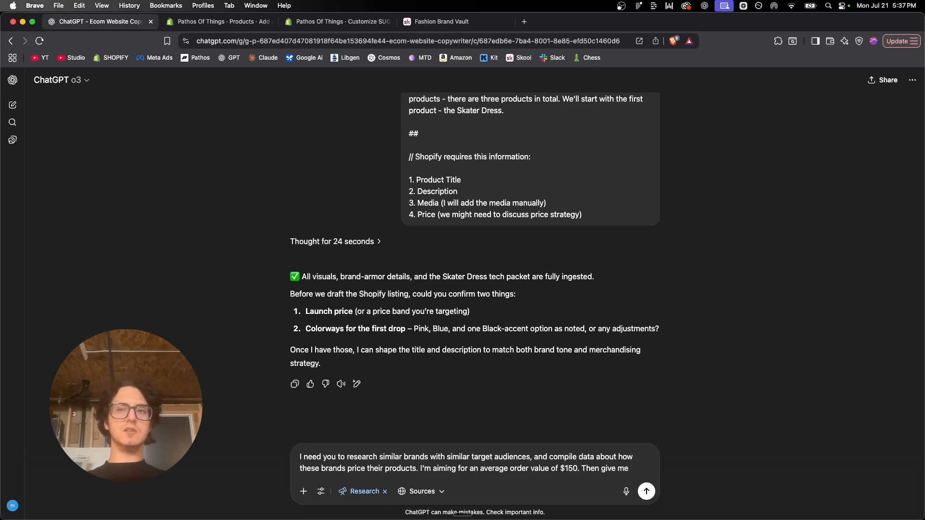
type("an idea of where ")
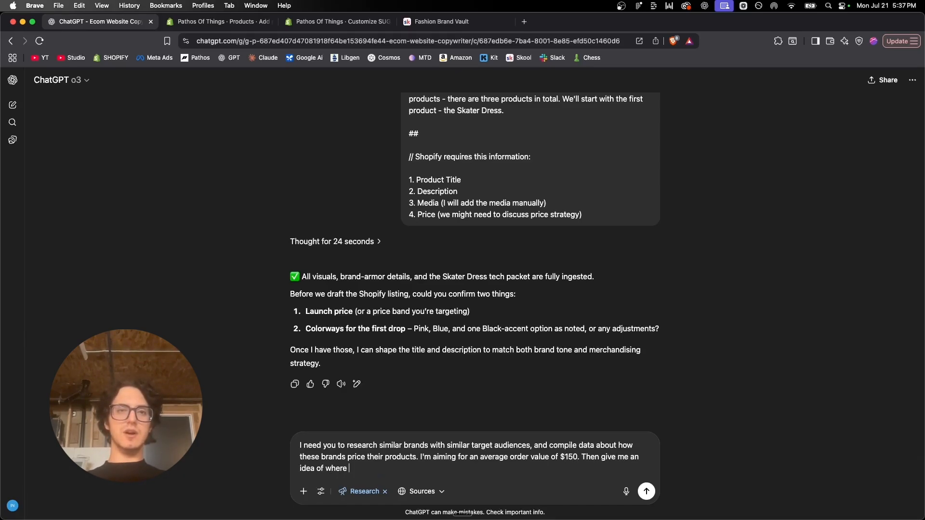
type("SugarBB s")
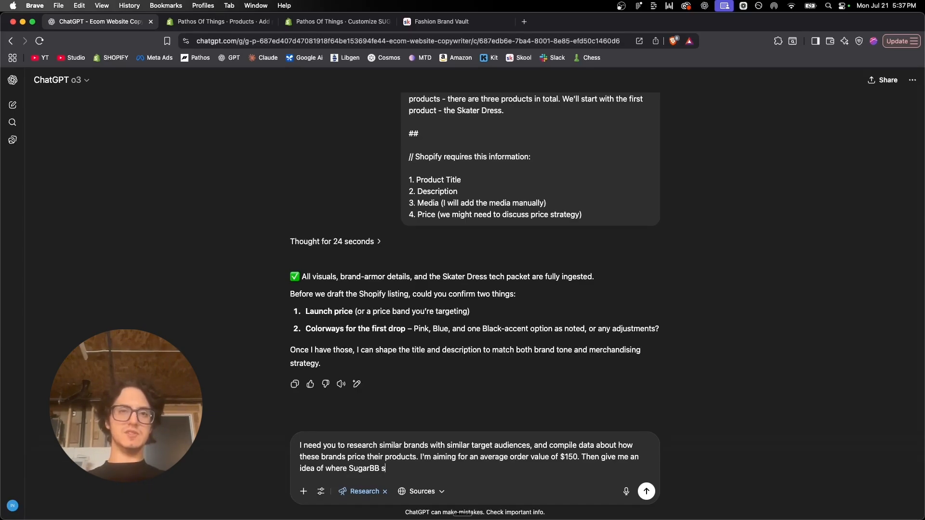
type("its in the market")
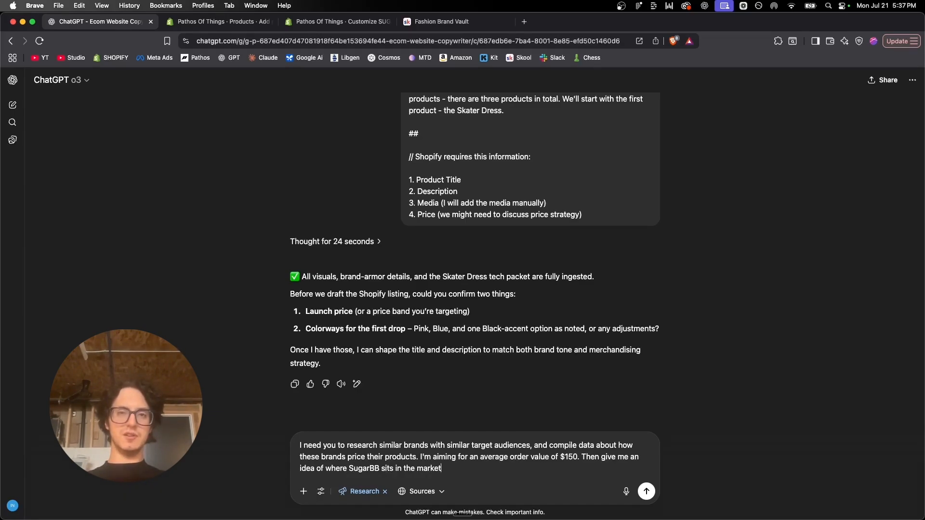
type(". Is there a price")
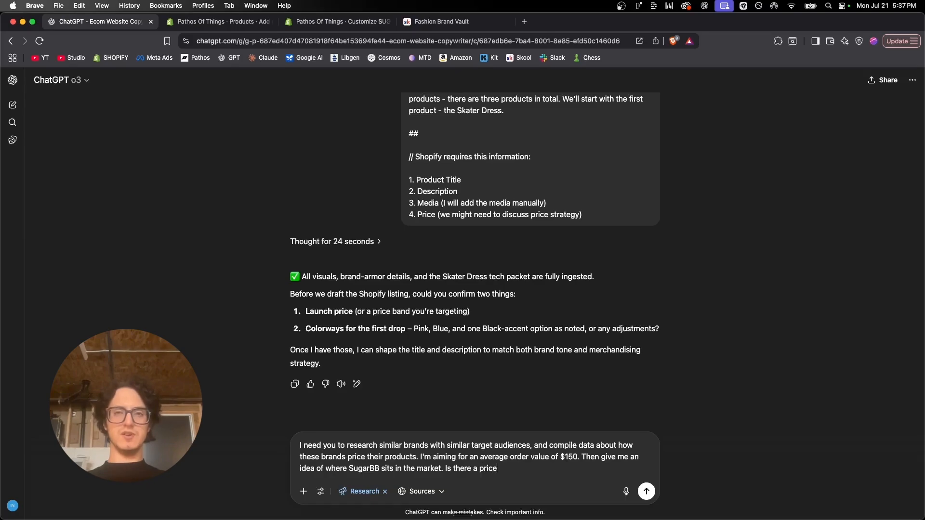
type("point that m")
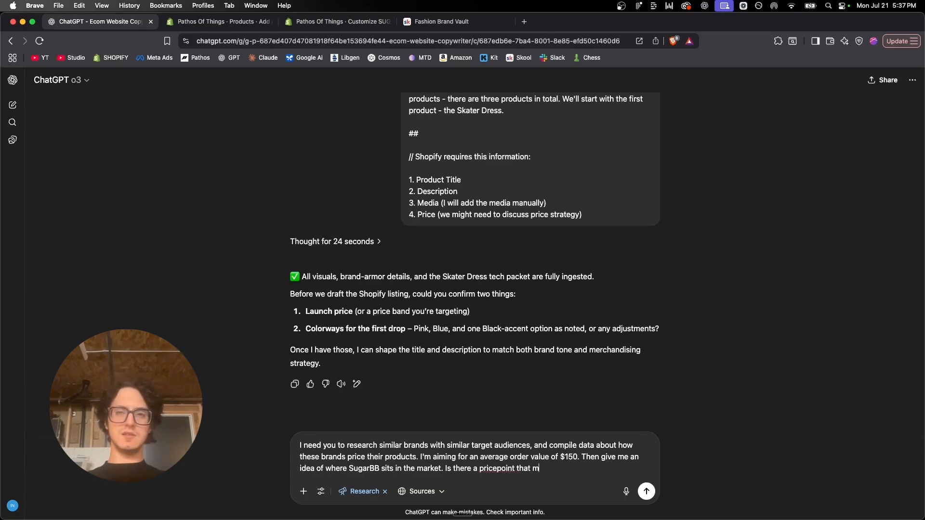
type("akes perfect sense?")
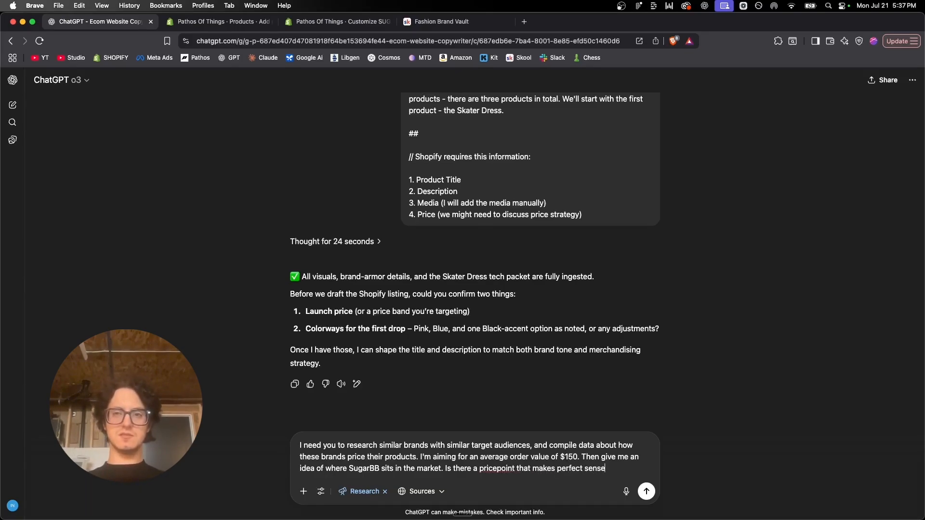
key("Return")
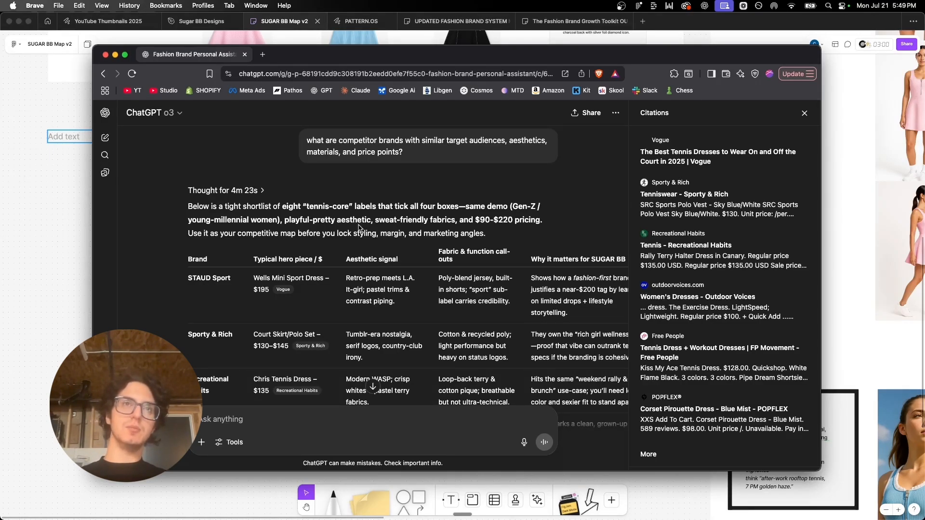
Step: Look through the fashion brand assistant chat, covering the competitor shortlist, the voice and copy guide, the brand filter and the positioning points
scroll(359, 228, "up", 2)
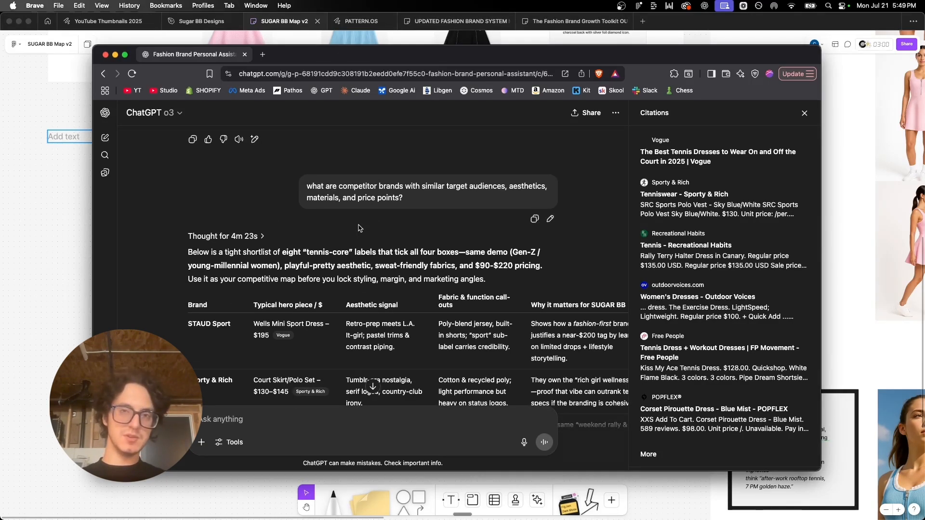
scroll(359, 228, "up", 6)
scroll(359, 228, "up", 10)
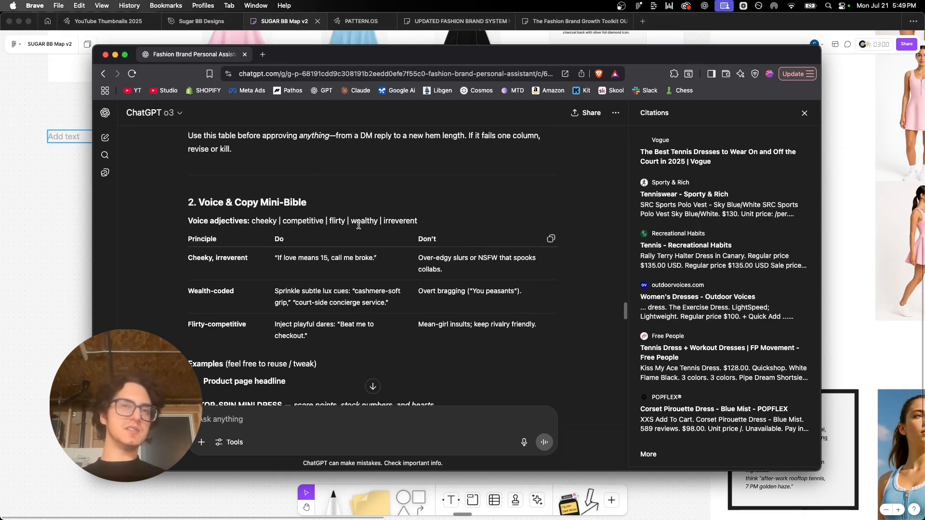
scroll(359, 225, "down", 15)
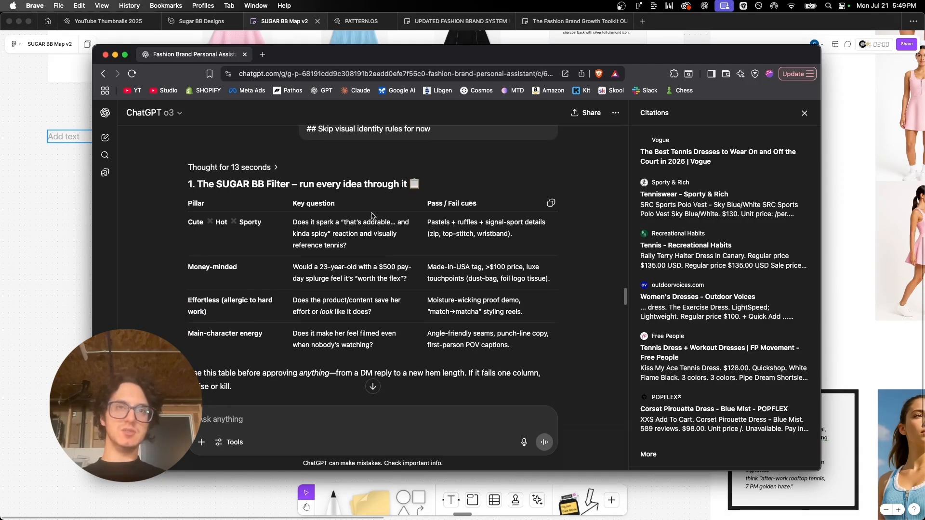
scroll(401, 204, "down", 5)
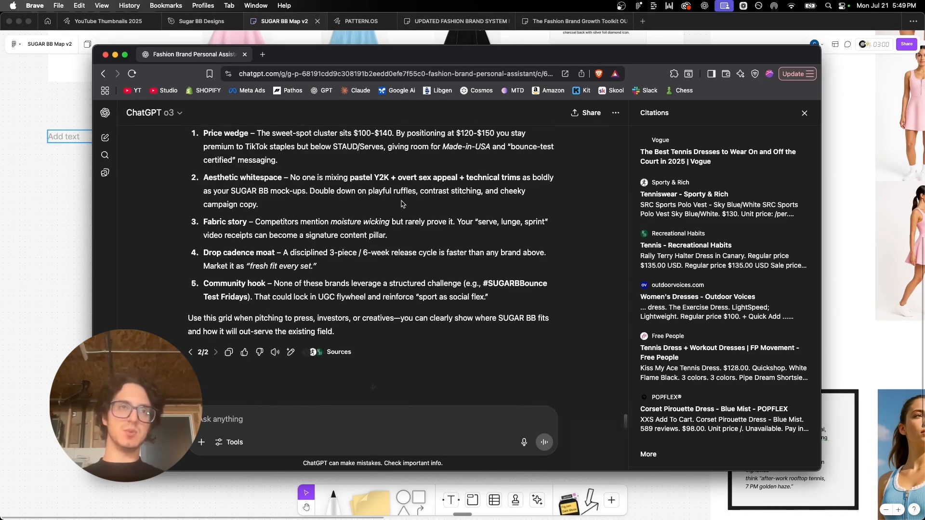
Step: Switch to the SUGAR BB Map v2 board in Figma and examine the Brand Armor attributes and SUGAR BB Filter tables
left_click(49, 266)
scroll(307, 297, "up", 10)
scroll(307, 297, "up", 5)
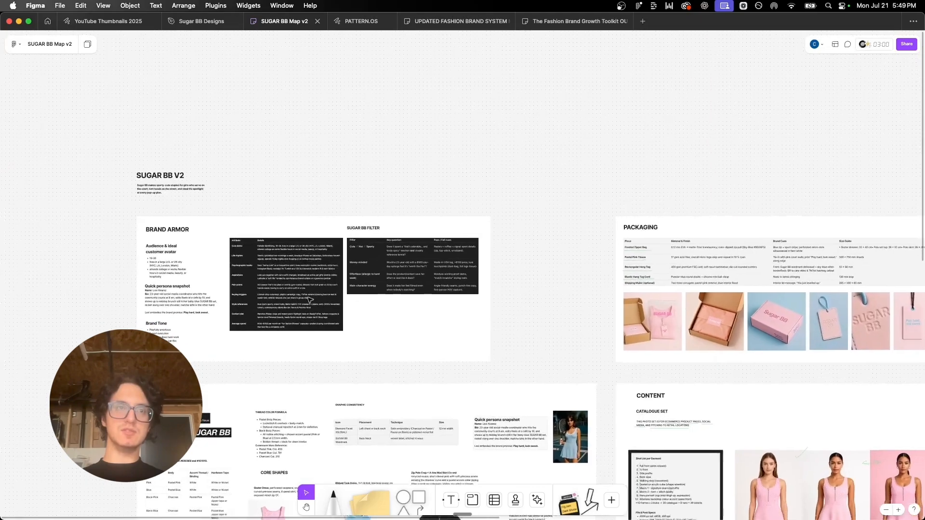
scroll(308, 299, "up", 5)
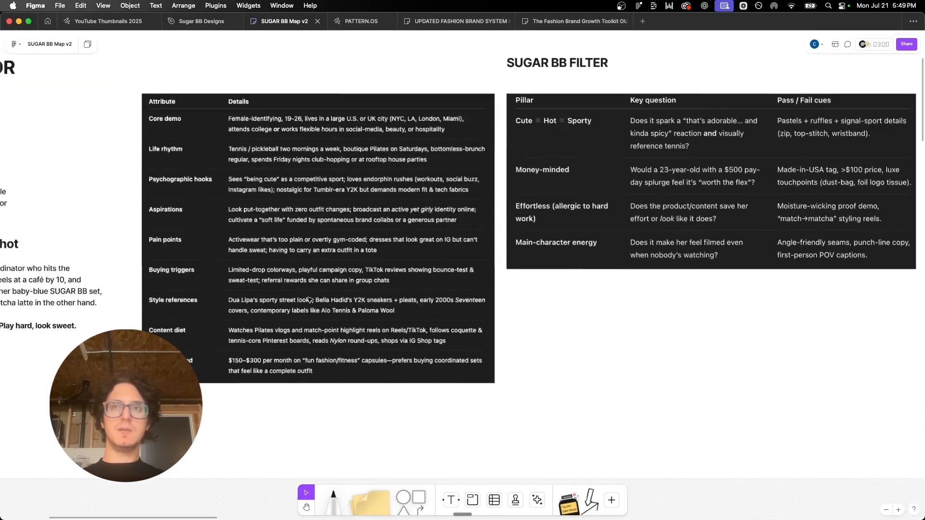
scroll(310, 299, "down", 5)
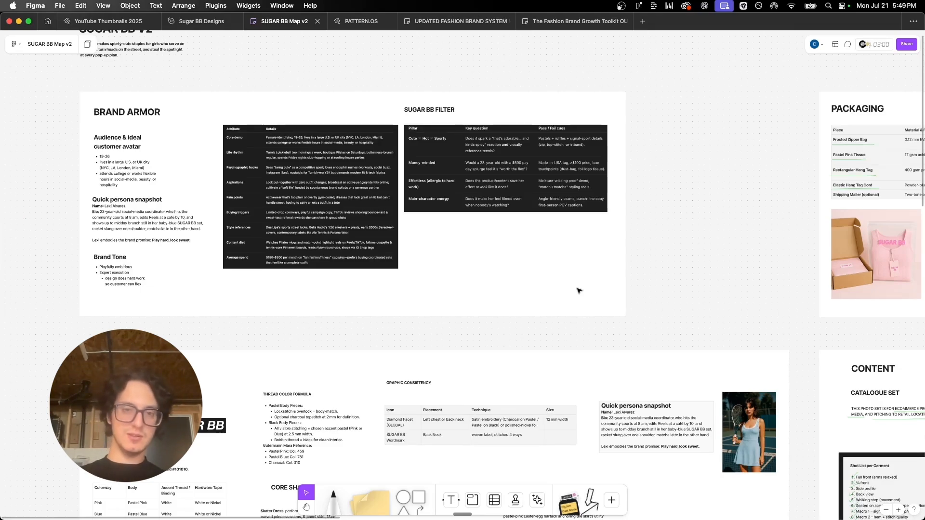
Step: Return to the competitor answer in ChatGPT, close its citations and review the table's hero pieces, prices, aesthetics and fabrics
key("super+Tab")
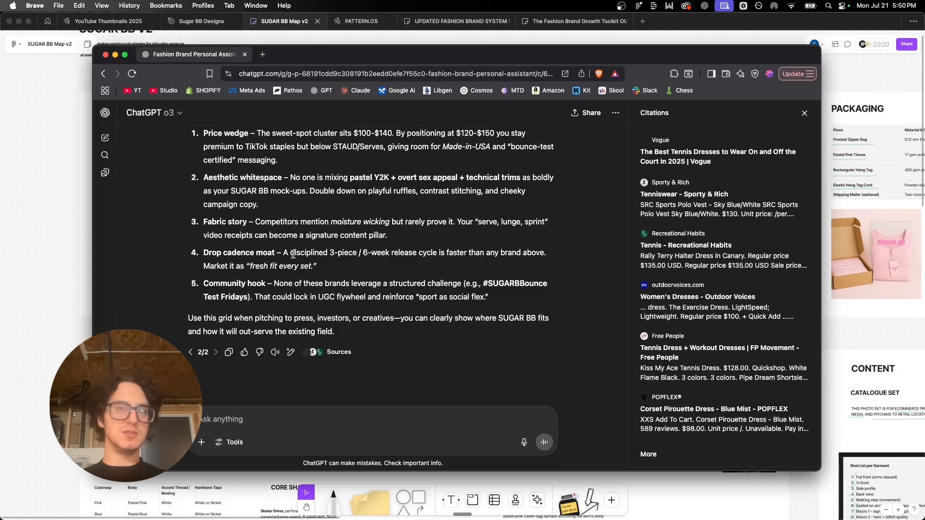
scroll(293, 255, "up", 10)
scroll(293, 255, "up", 1)
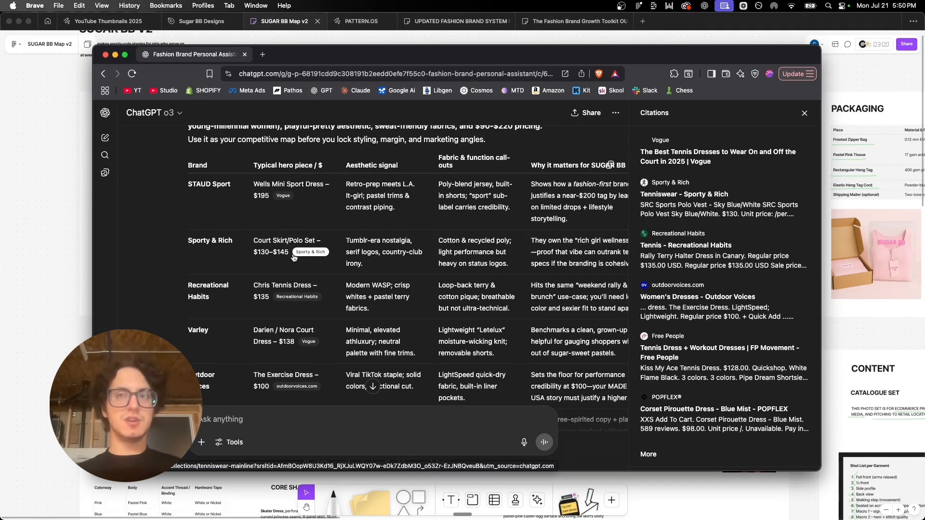
scroll(293, 258, "up", 3)
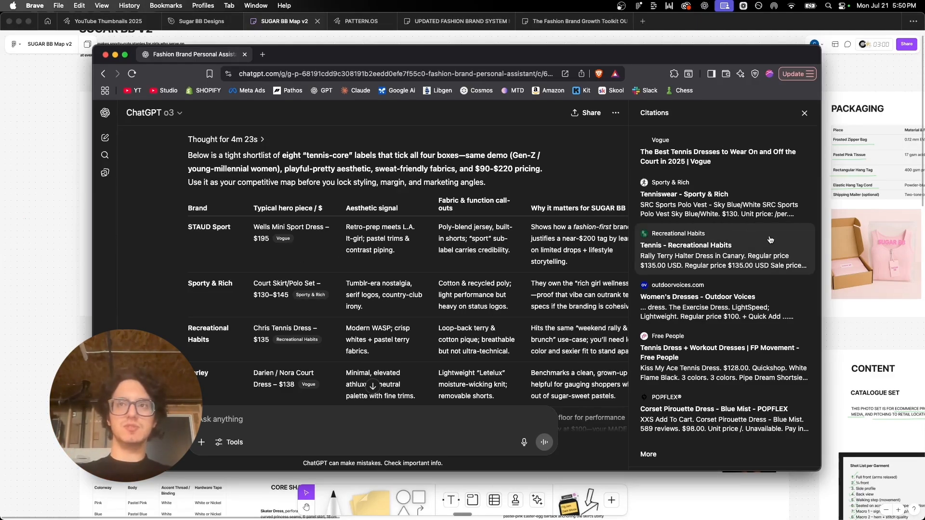
scroll(423, 253, "down", 2)
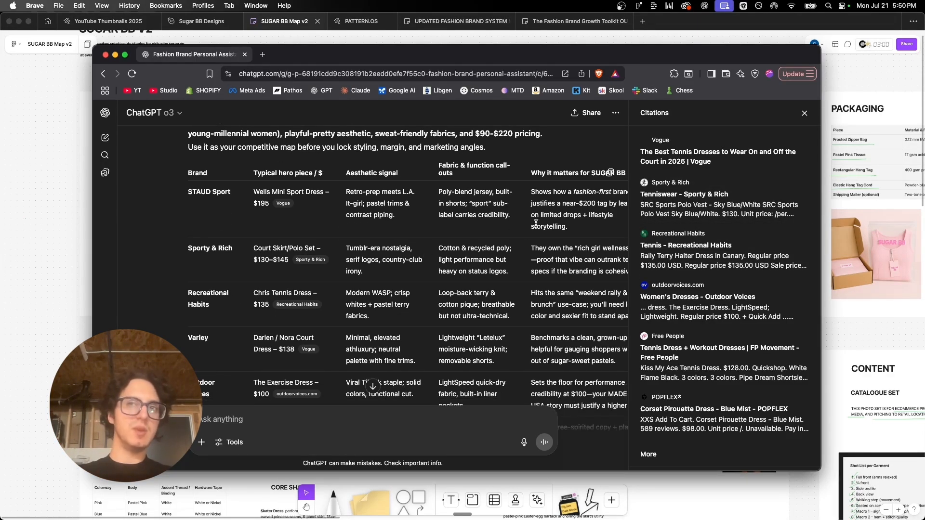
scroll(536, 224, "up", 1)
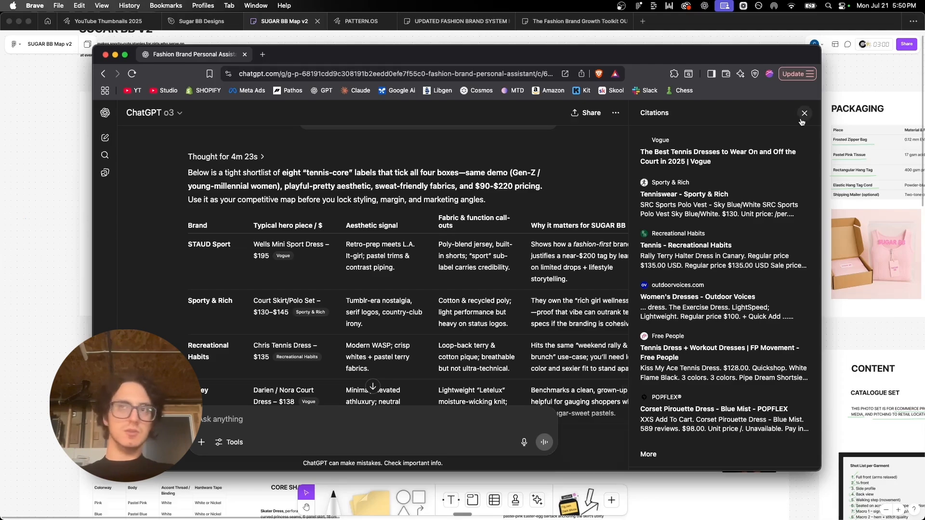
left_click(803, 114)
scroll(579, 263, "down", 3)
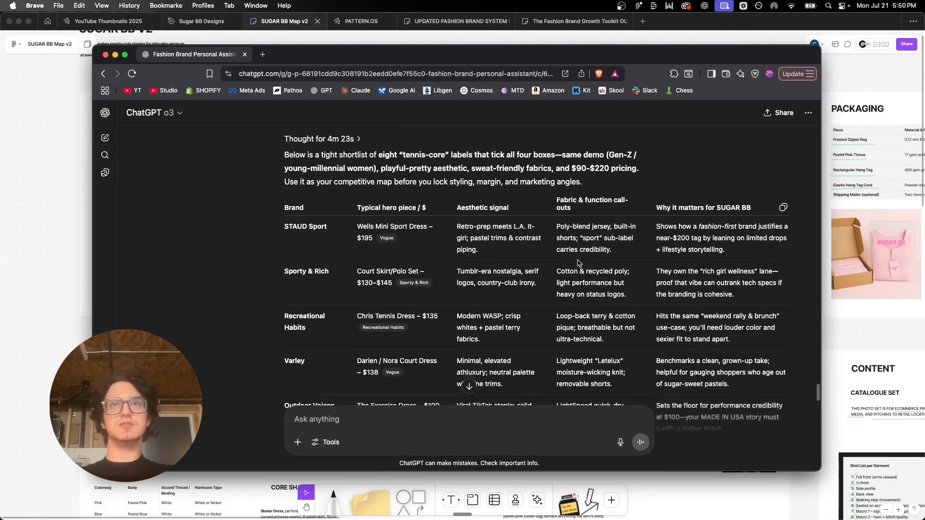
scroll(578, 263, "up", 1)
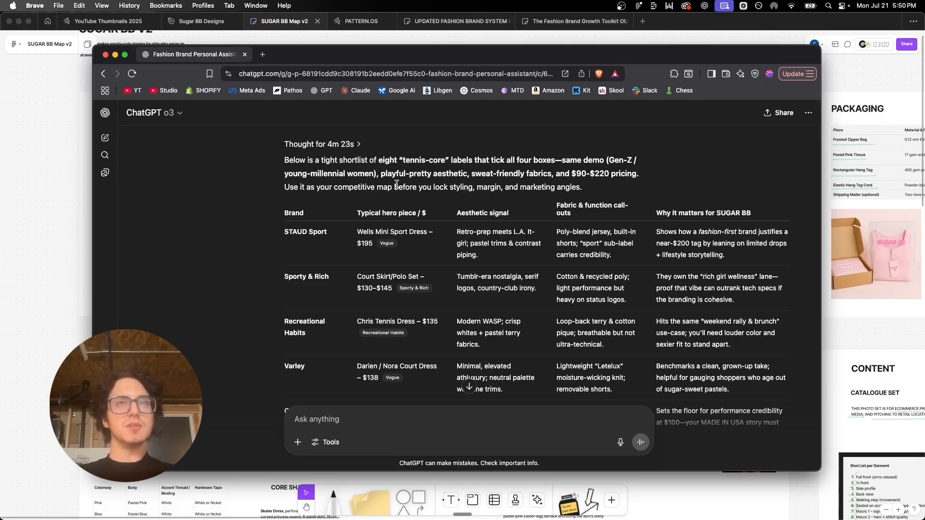
scroll(444, 175, "down", 1)
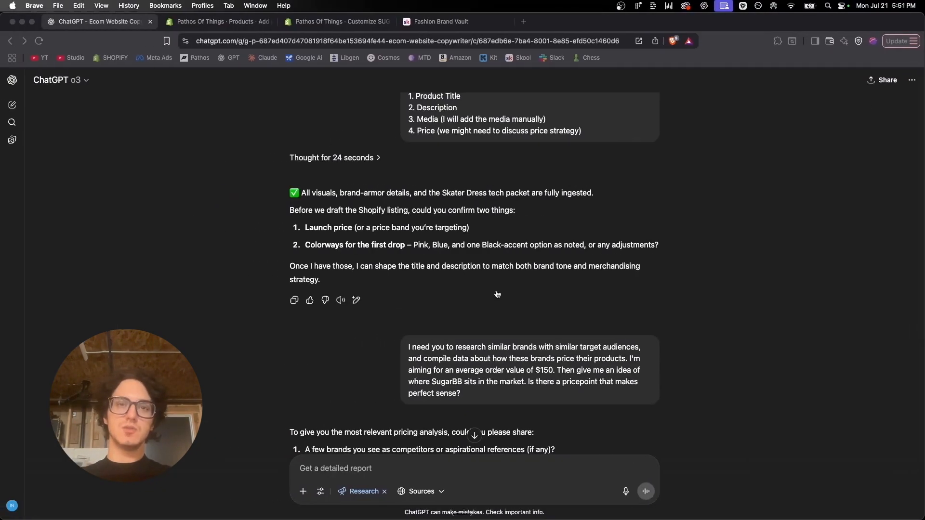
Step: Go back to the copywriter project chat and read the clarifying questions about competitors, product scope and price positioning
scroll(498, 294, "down", 3)
scroll(497, 294, "up", 2)
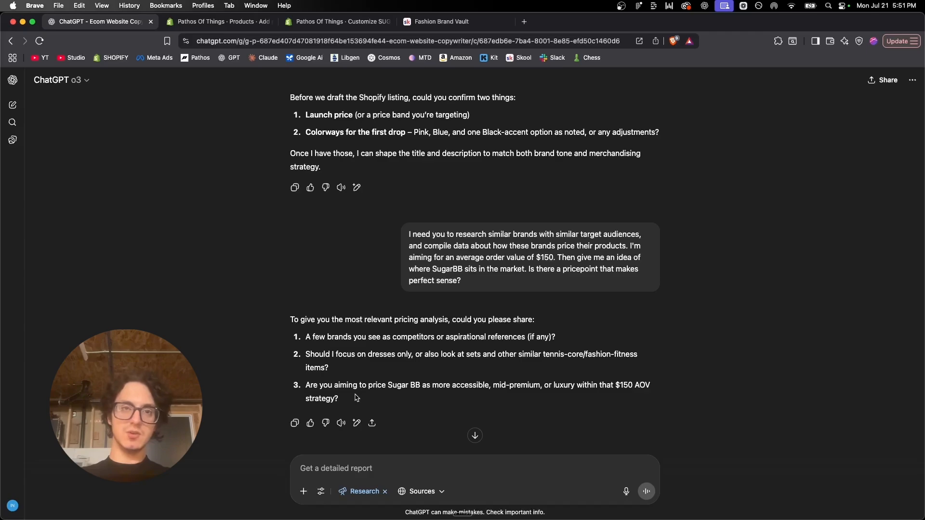
Step: Review the competitor table and the competitive takeaways in the fashion brand assistant chat, then return to the copywriter project chat
key("ctrl+Right")
scroll(427, 271, "down", 1)
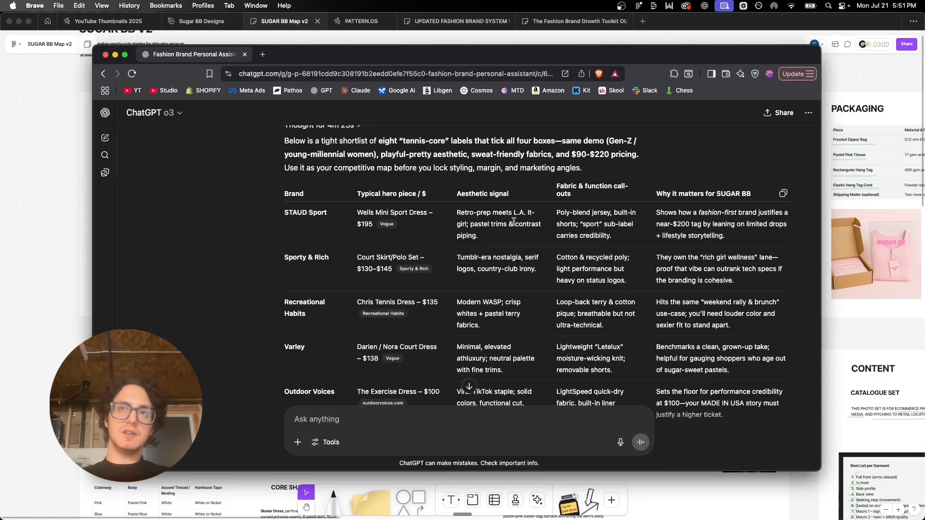
scroll(515, 225, "down", 3)
scroll(515, 224, "down", 3)
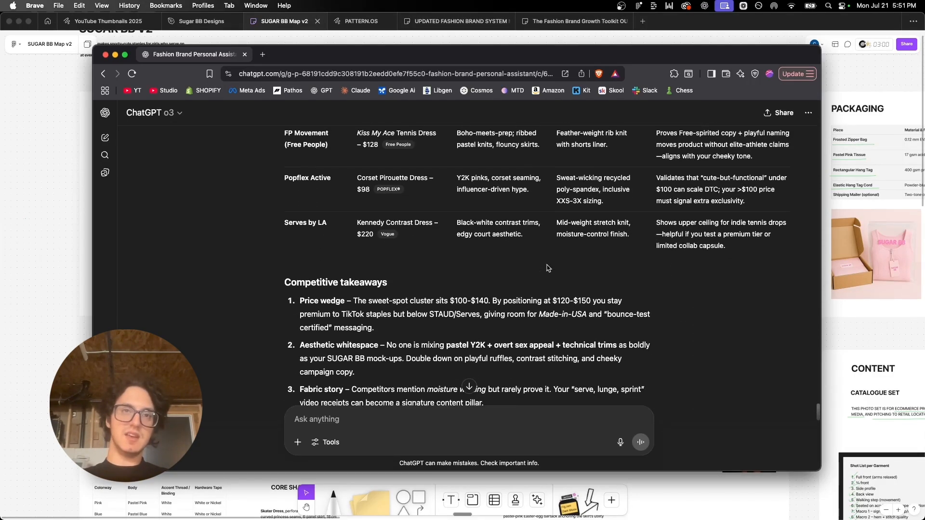
key("ctrl+Left")
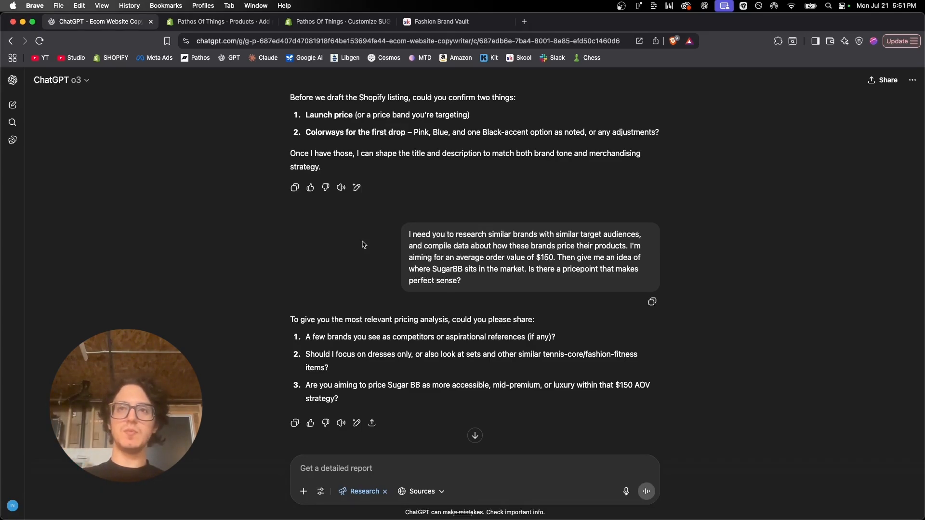
Step: Switch to the SUGAR BB Map v2 board in Figma, draw a section as wide as Visual Identity below it, and clear the section's name
key("ctrl+Right")
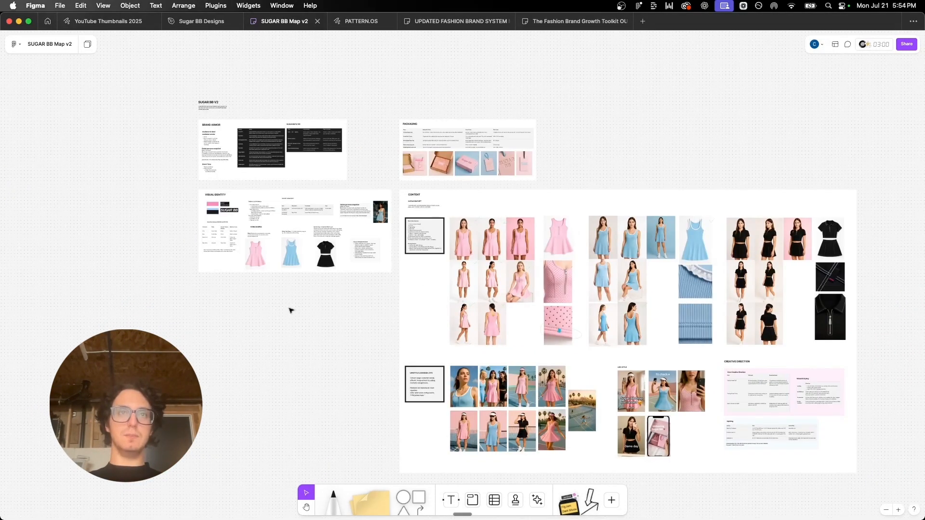
scroll(289, 310, "up", 5)
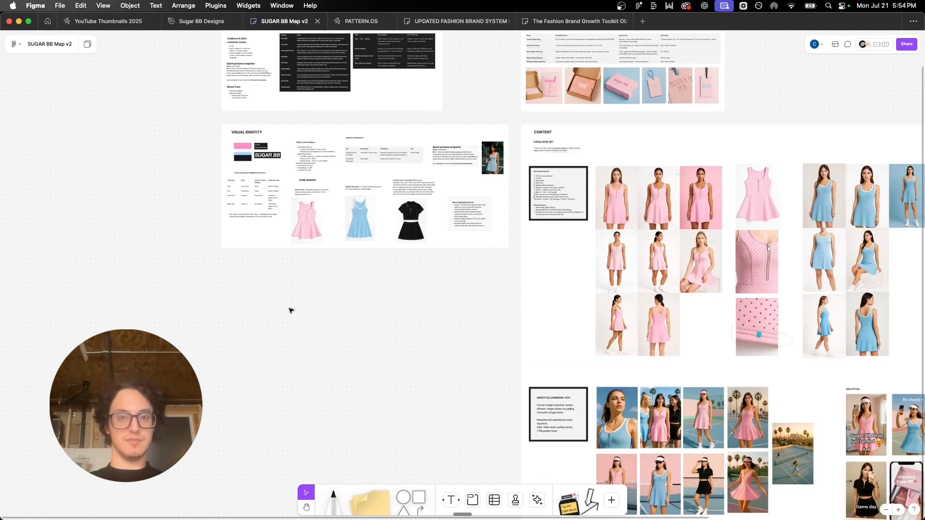
scroll(290, 310, "left", 2)
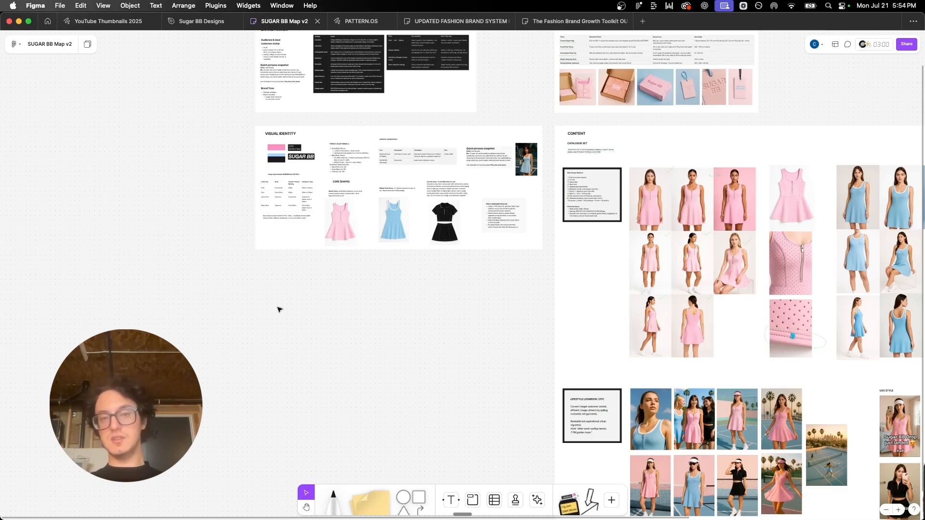
key("shift+s")
left_click_drag(255, 258, 543, 442)
left_click(177, 302)
scroll(239, 292, "up", 5)
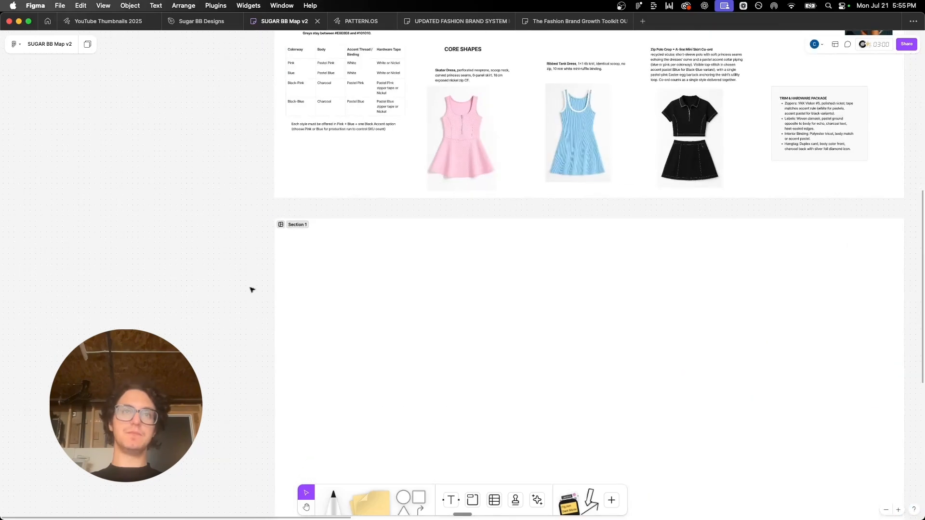
left_click(288, 224)
type("d")
key("BackSpace")
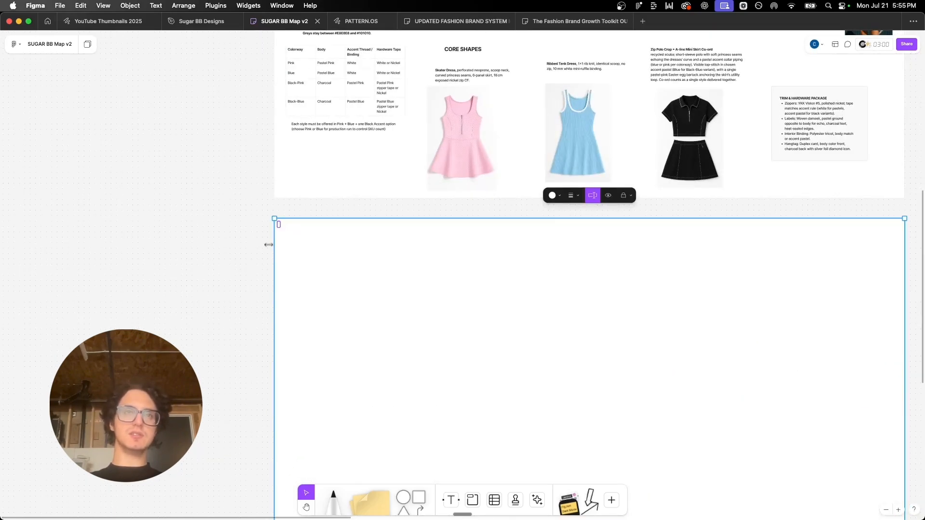
Step: Add the heading "COMPETITORS + ECOM SITES" at the upper left of the new blank section
double_click(297, 246)
type("COMPETITORS")
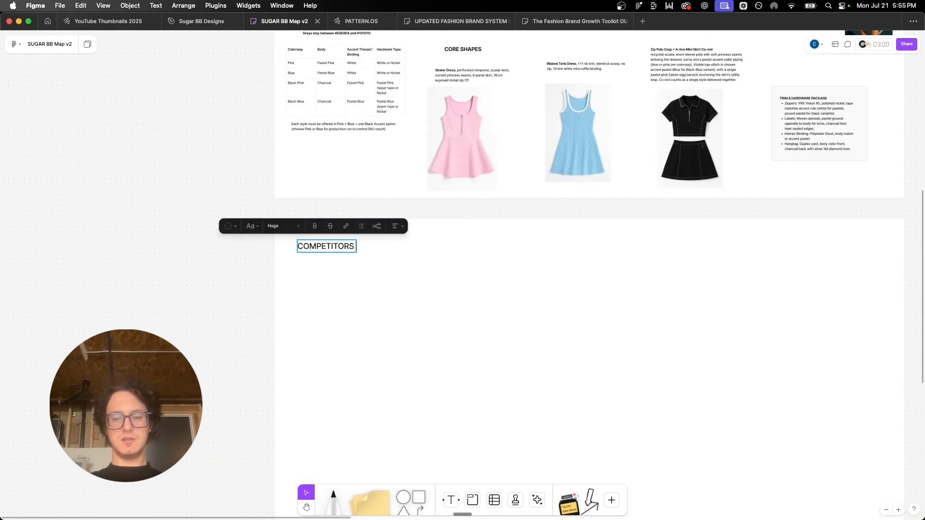
type(" + ECOM STORE")
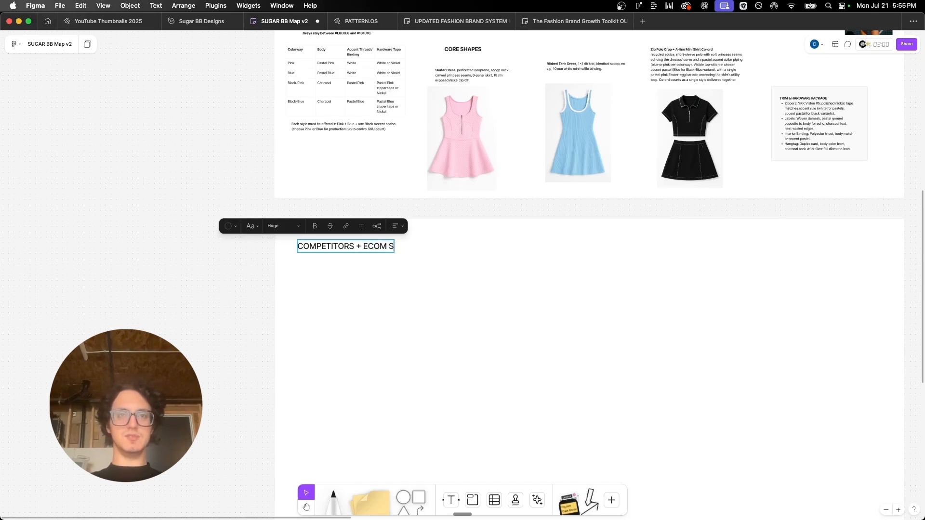
Step: Capture the STAUD Sport collection page in the browser and place the screenshot beneath the COMPETITORS + ECOM SITES heading in Figma
key("super+Tab")
left_click_drag(797, 462, 796, 451)
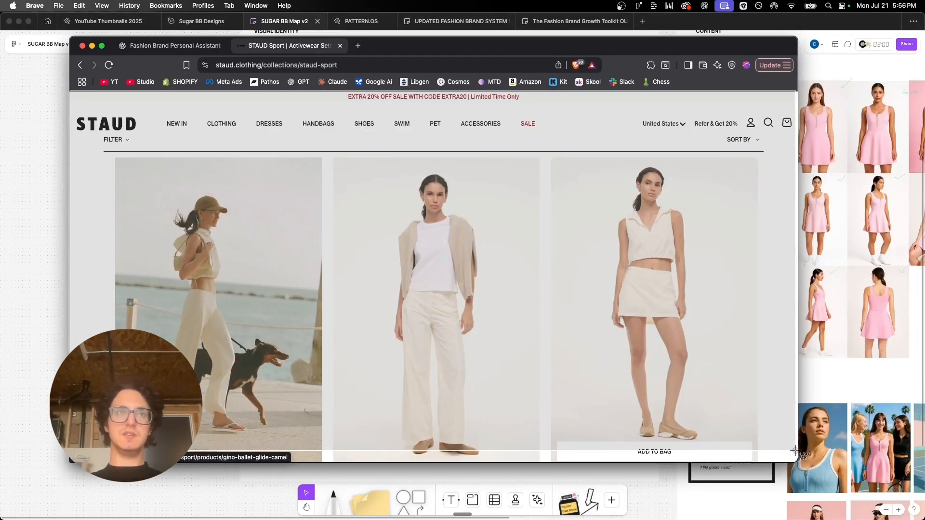
left_click_drag(77, 469, 285, 260)
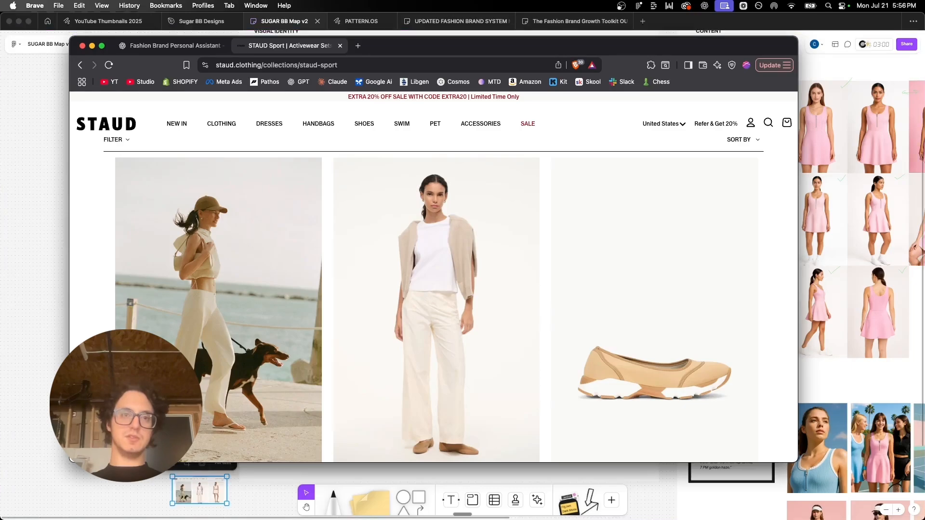
left_click(113, 485)
scroll(285, 260, "up", 5)
scroll(287, 266, "up", 5)
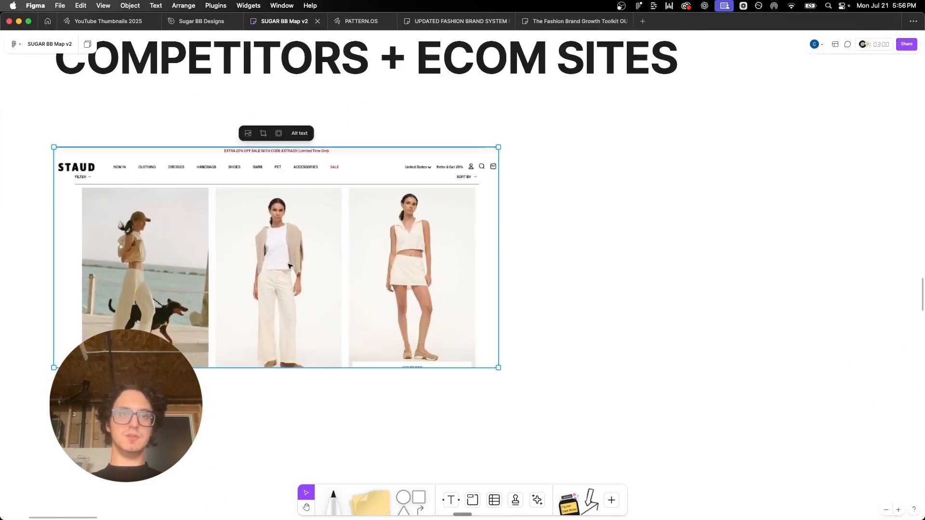
scroll(337, 273, "down", 2)
scroll(385, 299, "left", 1)
left_click_drag(384, 300, 363, 298)
left_click(529, 330)
scroll(530, 331, "down", 2)
Step: Capture STAUD's "Shop the Look" photo of the model walking a dog and place it below the collection page screenshot in Figma
key("super+Tab")
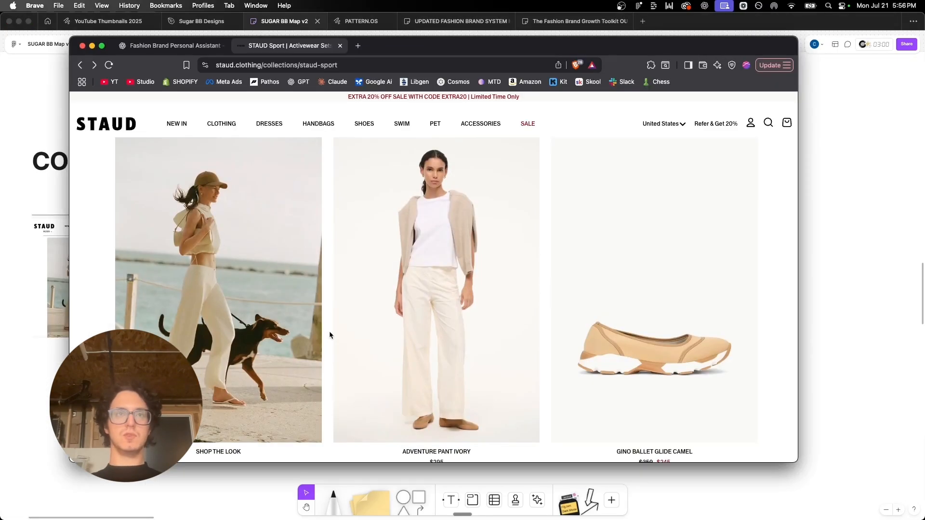
key("super+shift+4")
left_click_drag(313, 419, 322, 460)
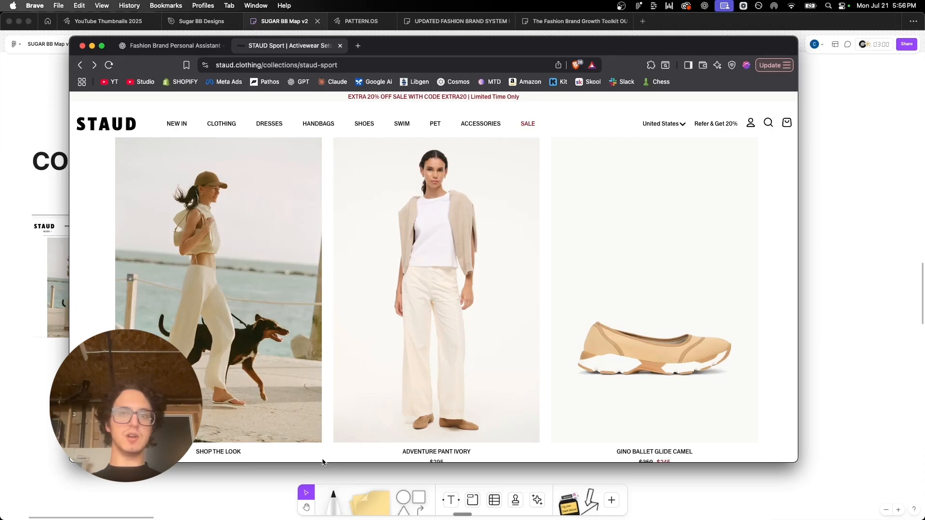
left_click(458, 502)
key("super+v")
left_click_drag(376, 257, 69, 443)
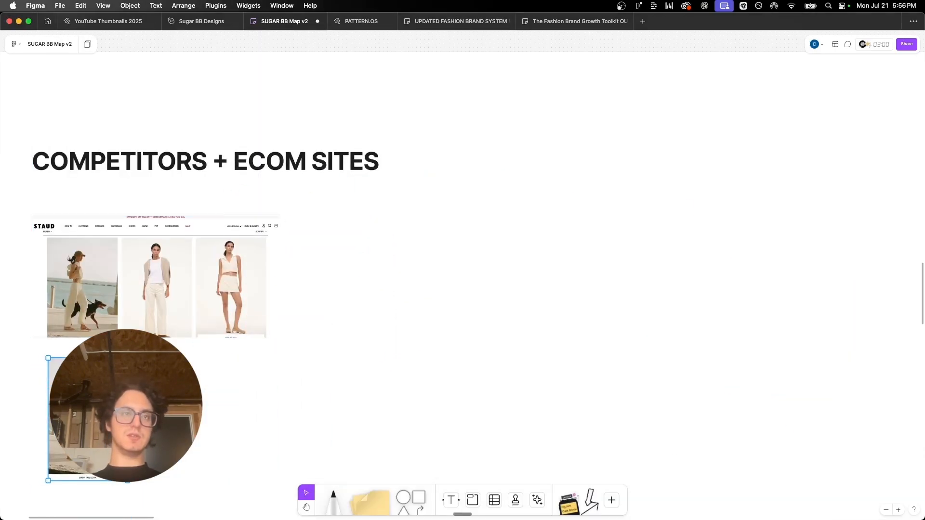
scroll(241, 428, "down", 1)
scroll(241, 428, "left", 1)
left_click(243, 428)
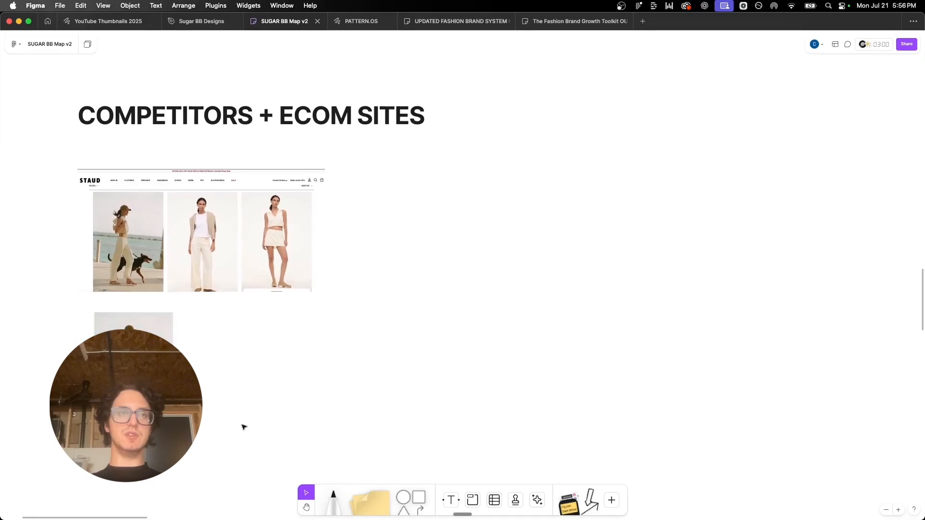
Step: Capture STAUD's "Shop the Look" photo of the black outfit and align it beside the dog-walking photo on the Figma board
key("super+Tab")
left_click_drag(113, 138, 323, 461)
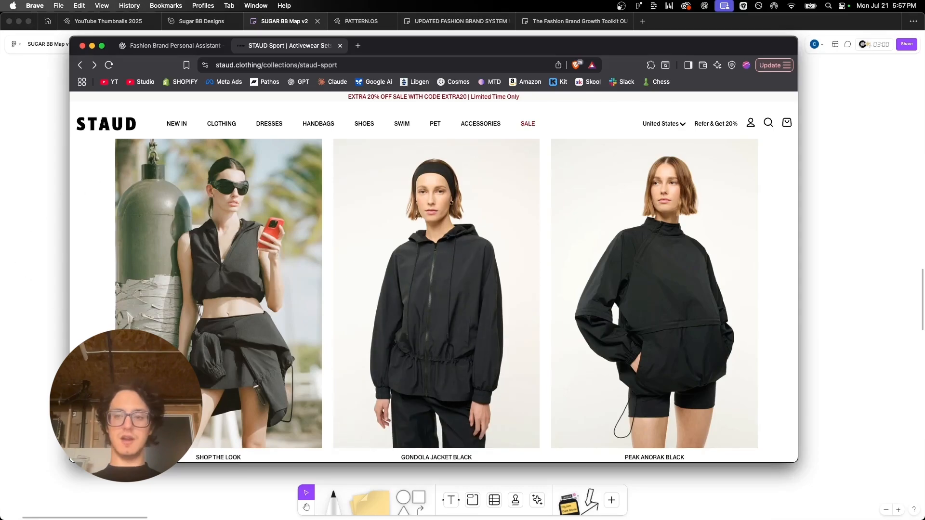
left_click_drag(774, 480, 855, 363)
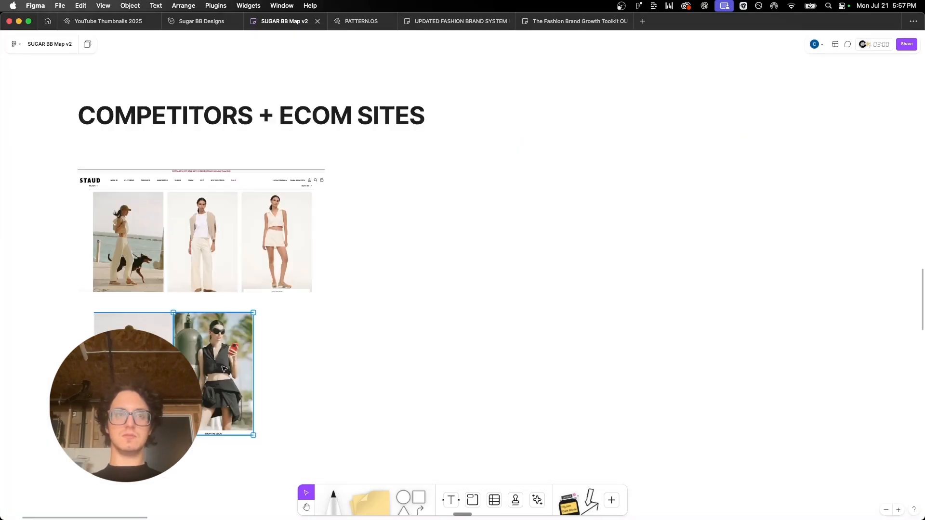
scroll(224, 369, "up", 5)
scroll(224, 369, "left", 5)
scroll(224, 370, "down", 3)
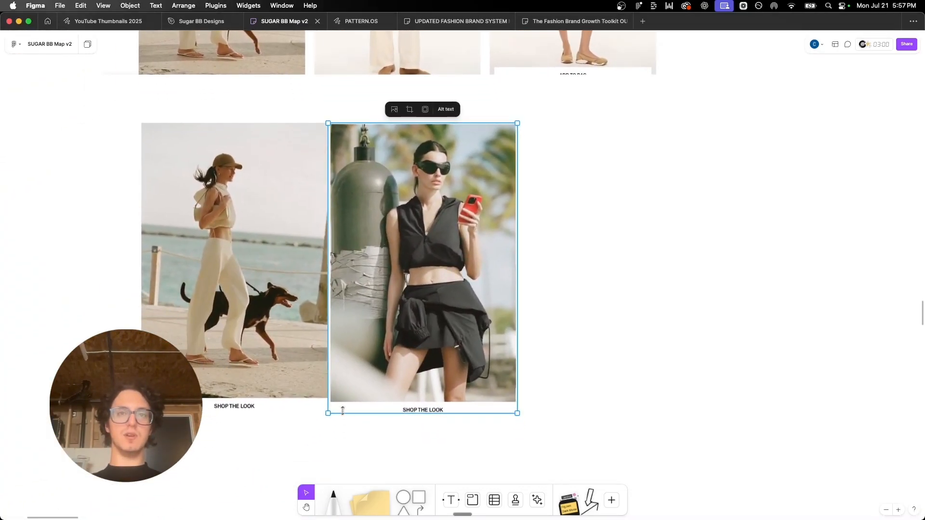
left_click_drag(329, 412, 332, 410)
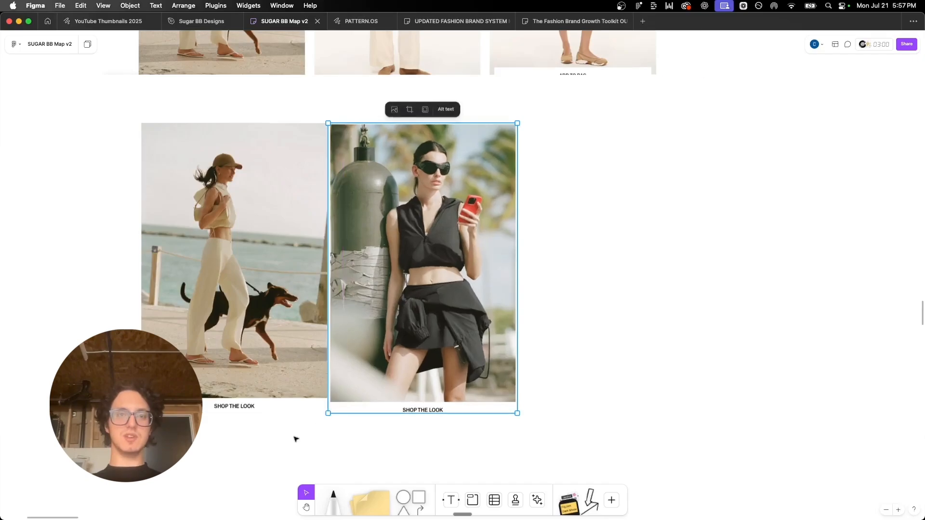
left_click(286, 441)
scroll(286, 441, "down", 3)
scroll(287, 441, "down", 3)
Step: Zoom STAUD's Peak Anorak Ivory page out to 80%, capture its main product photo, and place it beside the black outfit on the board
key("super+Tab")
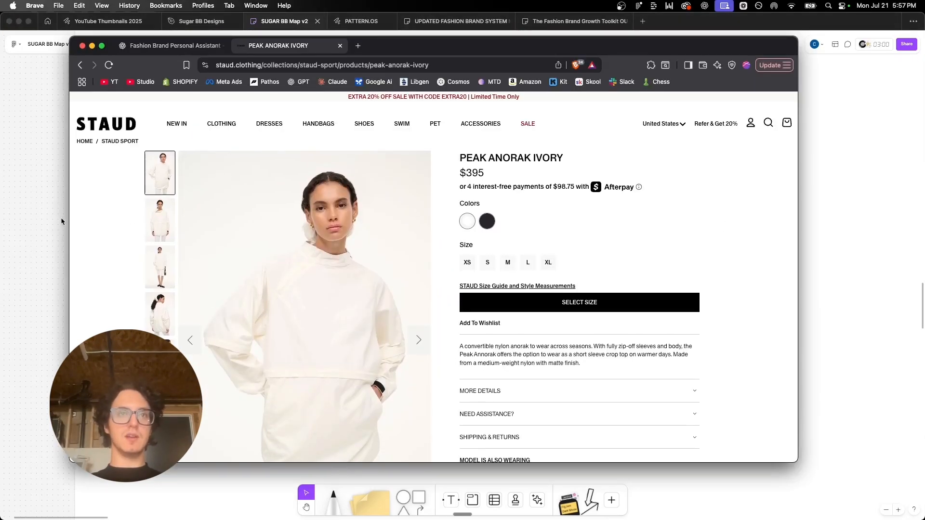
scroll(108, 217, "down", 5)
key("super+minus")
key("super+minus")
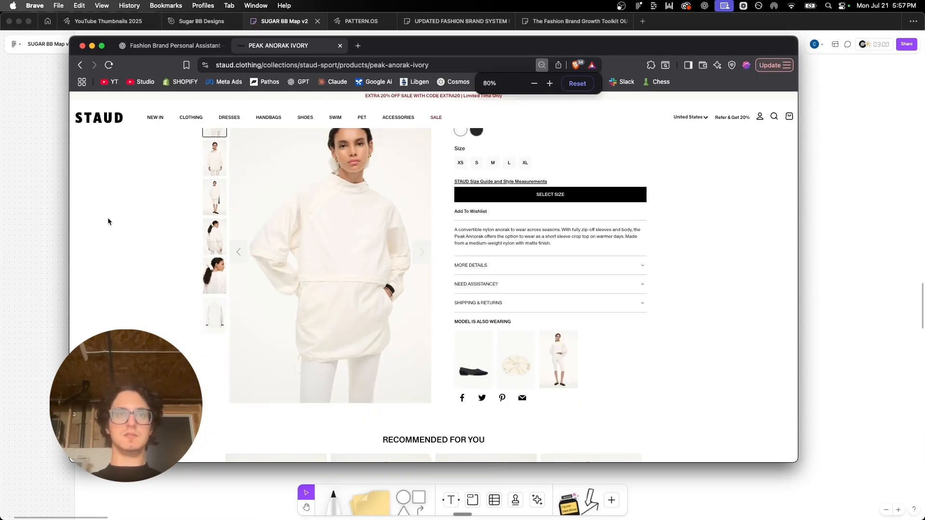
scroll(108, 218, "up", 5)
key("super+Tab")
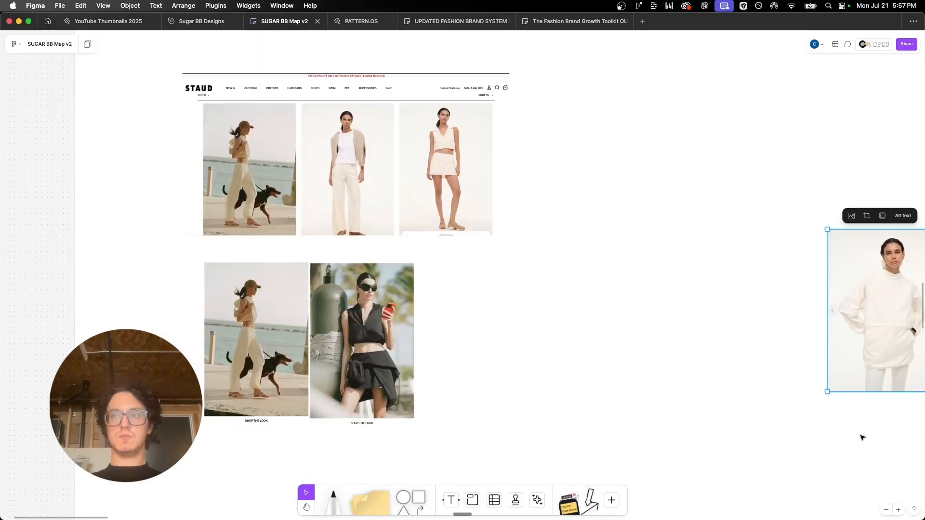
left_click_drag(866, 365, 530, 419)
left_click(576, 427)
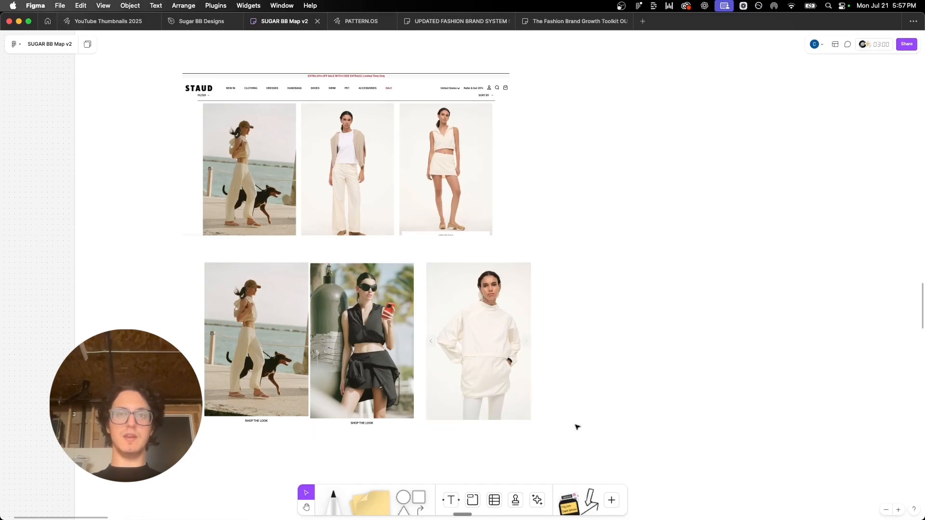
Step: Look through the Peak Anorak Ivory gallery on the STAUD page, enlarge the flat back view to inspect its details, and close it
key("super+Tab")
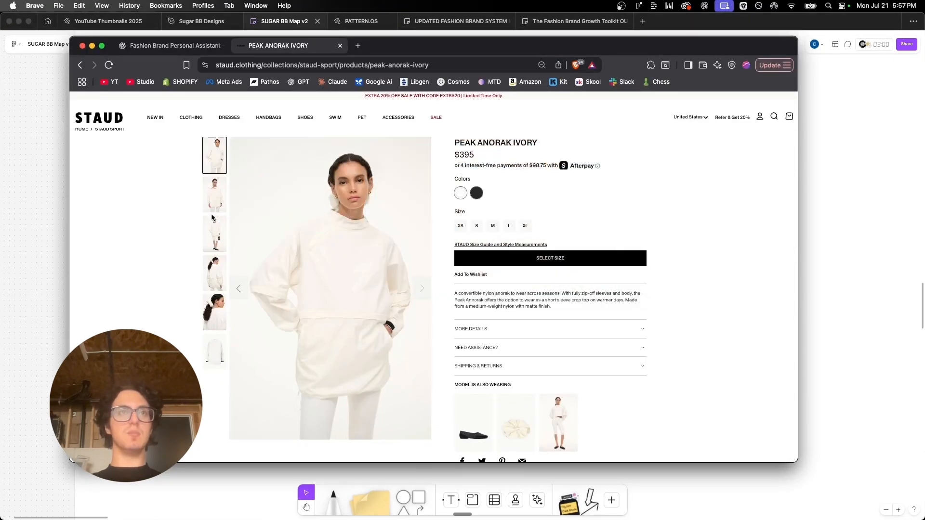
left_click(215, 212)
left_click(211, 229)
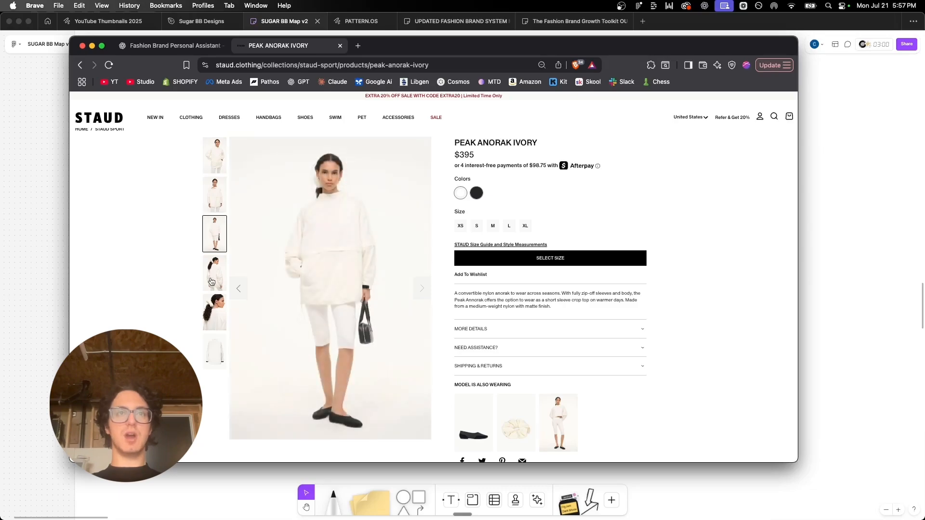
left_click(211, 282)
left_click(209, 320)
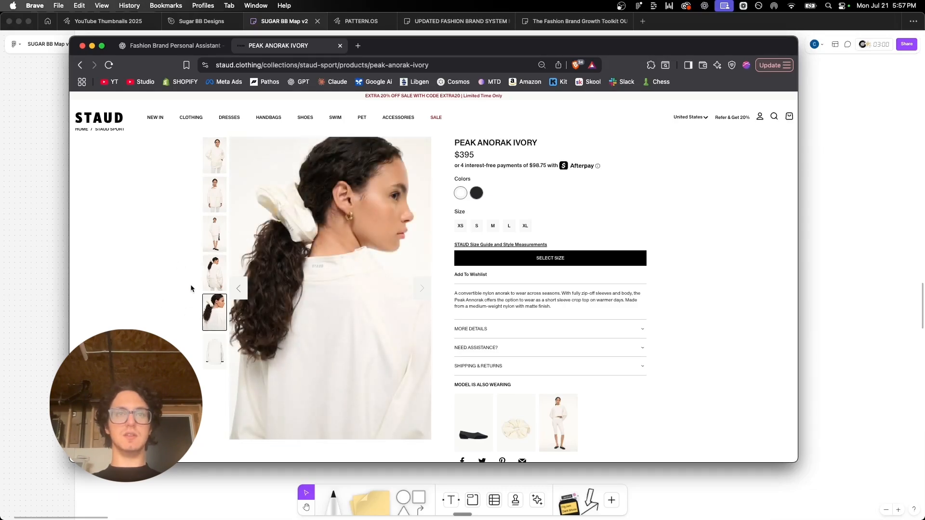
left_click(210, 355)
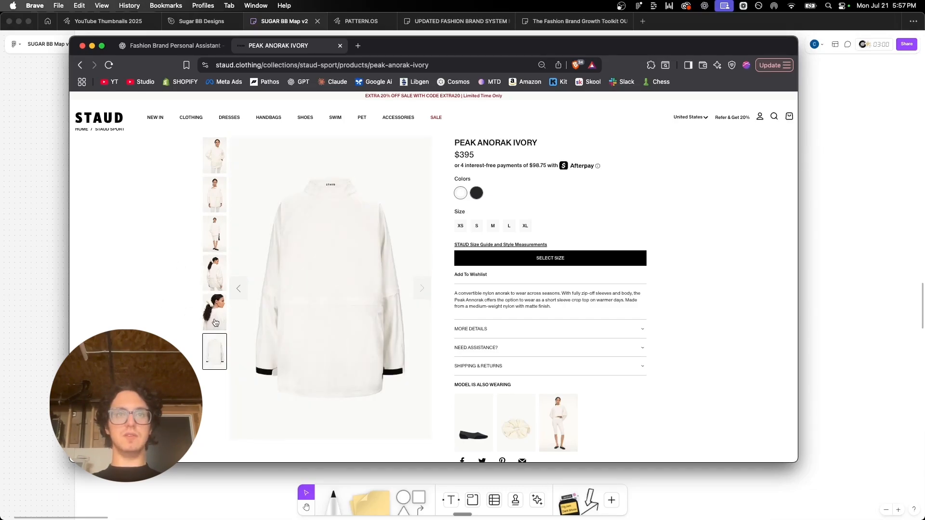
scroll(215, 322, "up", 1)
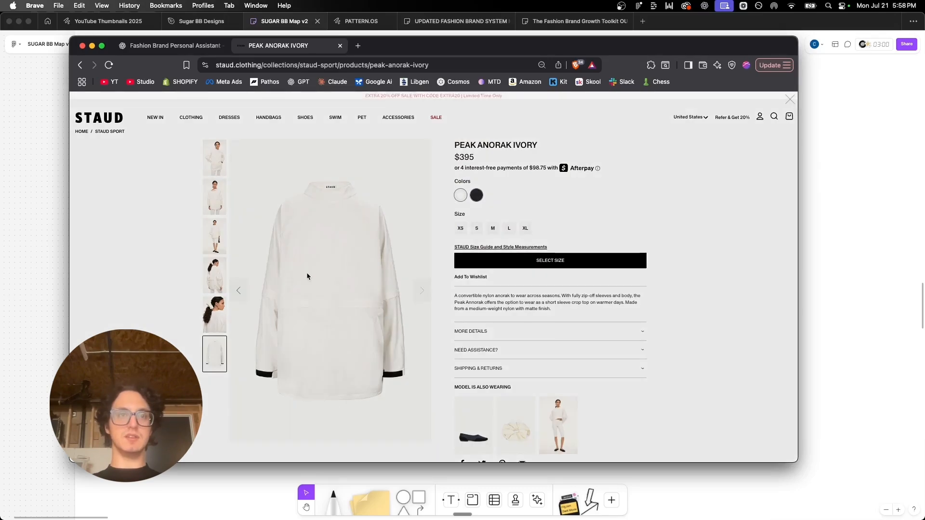
left_click(308, 275)
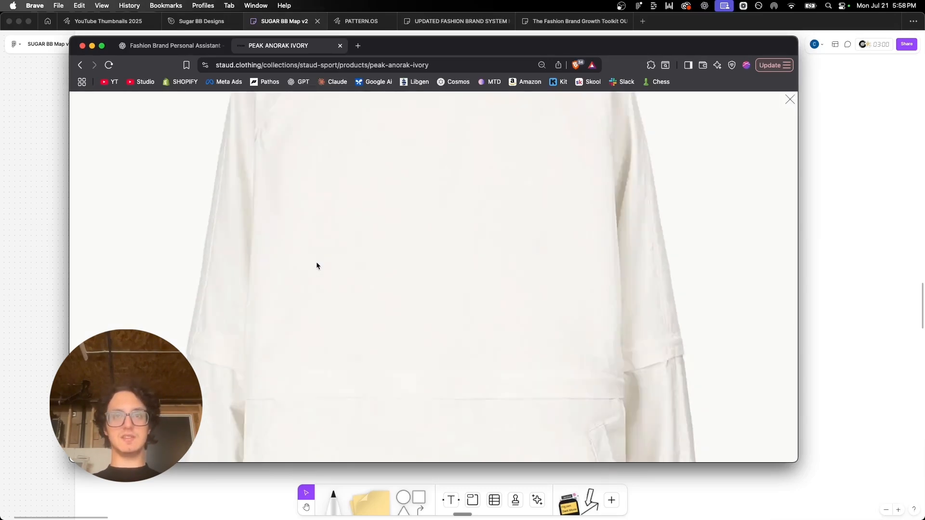
scroll(316, 262, "down", 9)
scroll(316, 262, "up", 15)
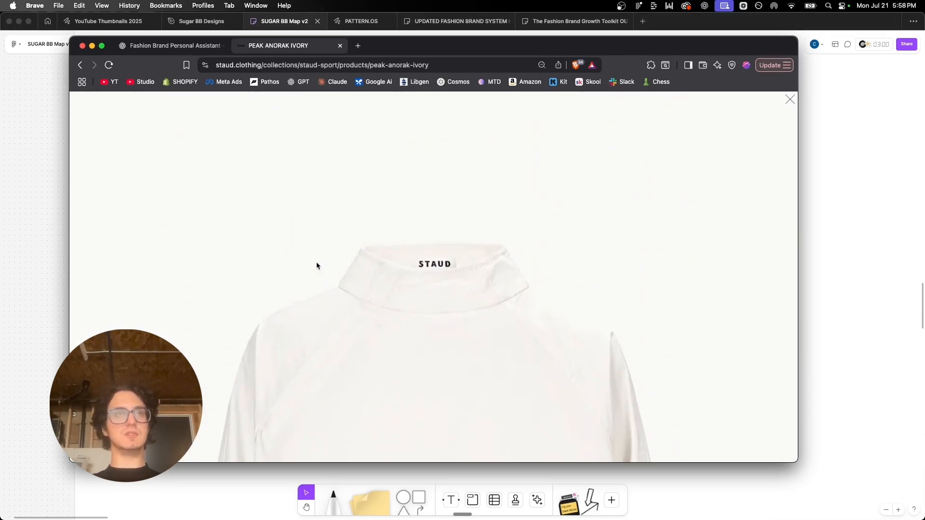
left_click(316, 263)
Step: Capture the Peak Anorak Ivory's close-up of the collar from behind and place it beside the anorak's front photo in Figma
left_click_drag(230, 138, 431, 442)
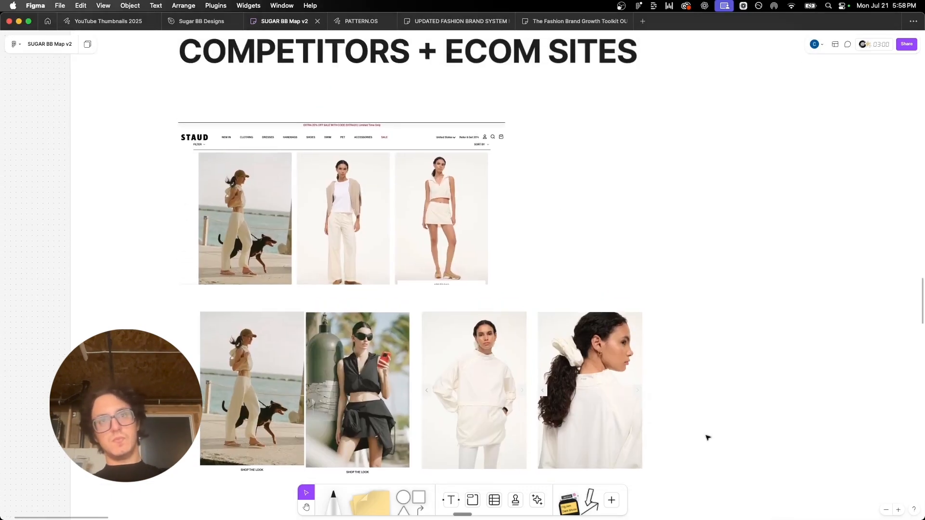
scroll(707, 438, "down", 5)
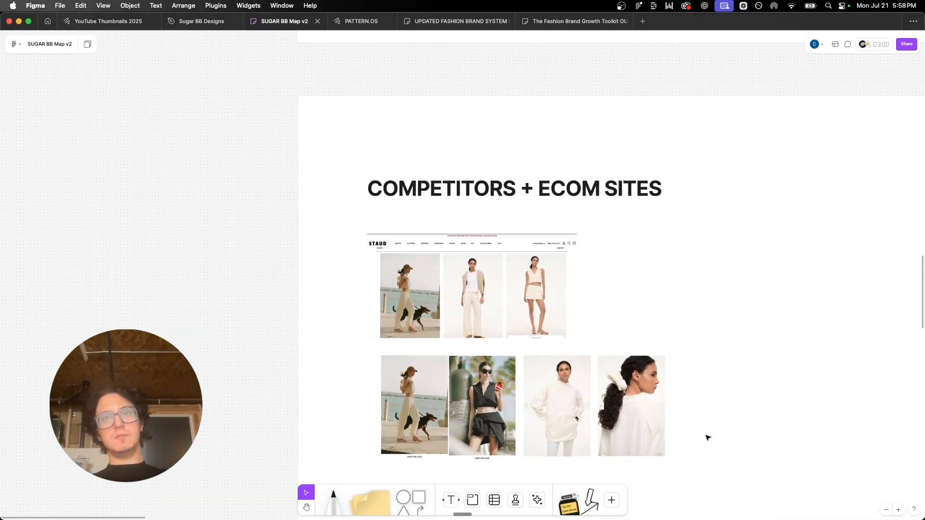
scroll(707, 437, "right", 5)
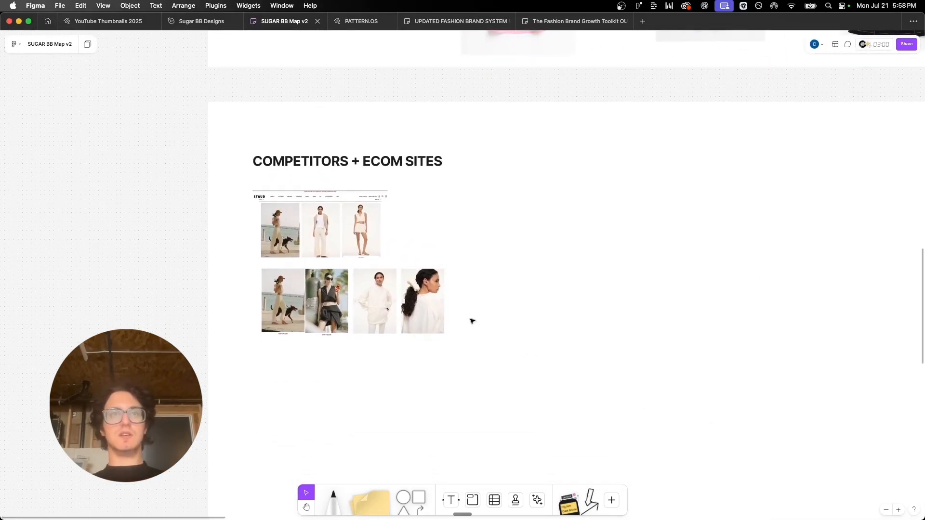
Step: Capture the STAUD Sport row of ChatGPT's brand comparison table and place it below the STAUD photos on the Figma board
scroll(471, 320, "up", 5)
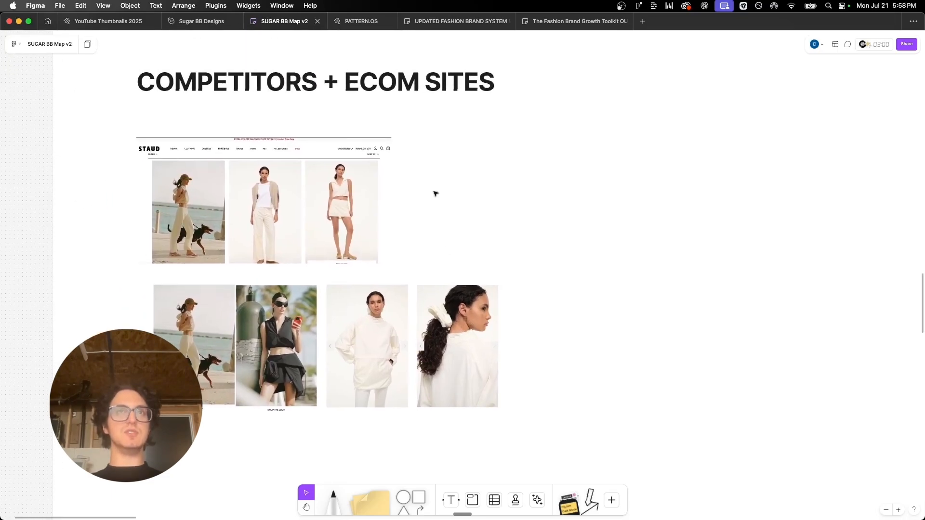
key("super+Tab")
scroll(367, 273, "up", 1)
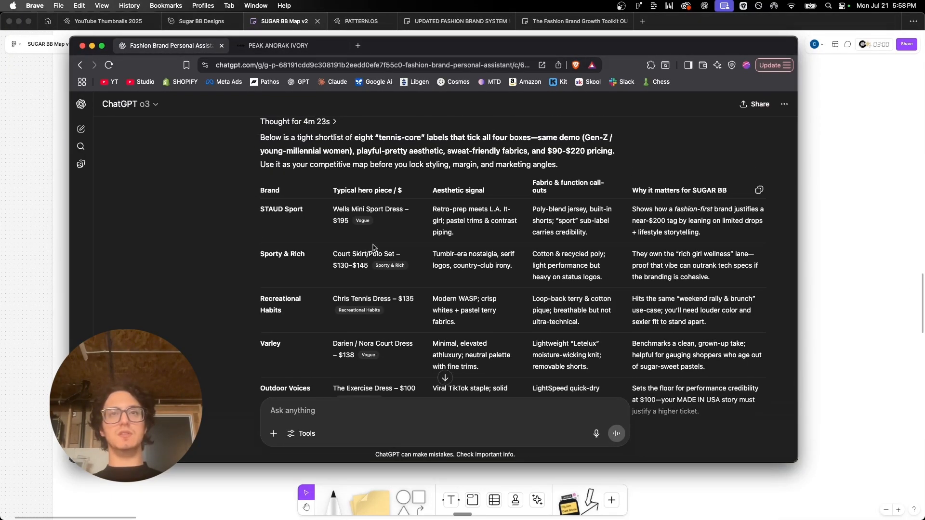
left_click_drag(259, 198, 785, 247)
left_click_drag(257, 183, 771, 247)
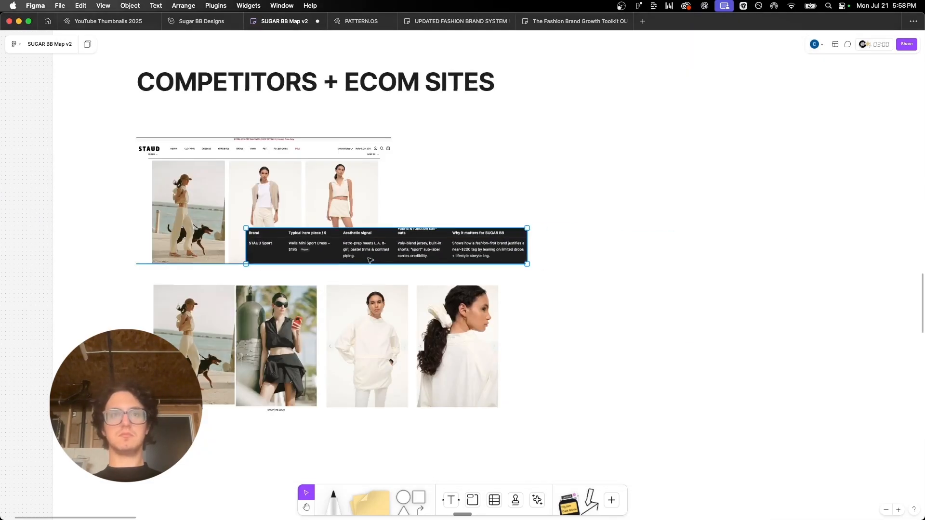
left_click_drag(386, 245, 337, 442)
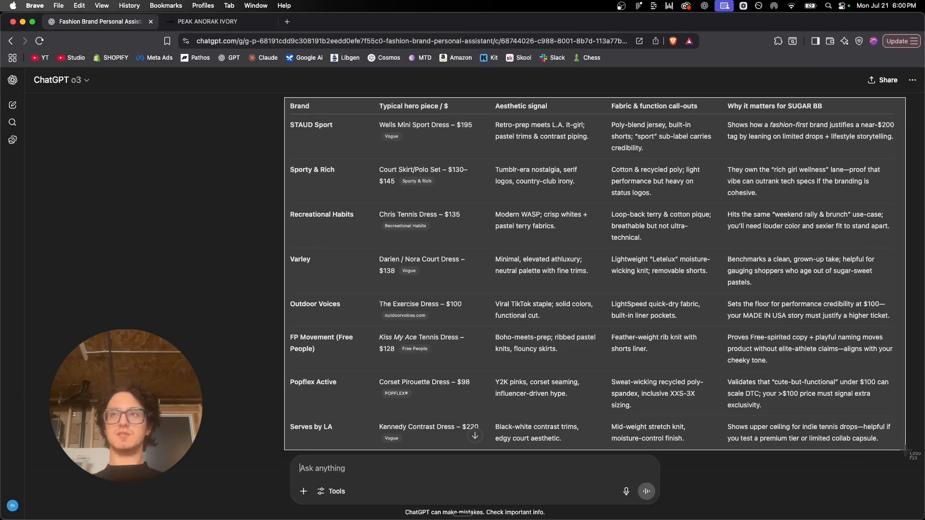
Step: Capture the full competitor table in ChatGPT, from STAUD Sport down to Serves by LA, and paste it onto the Figma board
left_click_drag(905, 450, 905, 451)
key("super+Tab")
key("super+v")
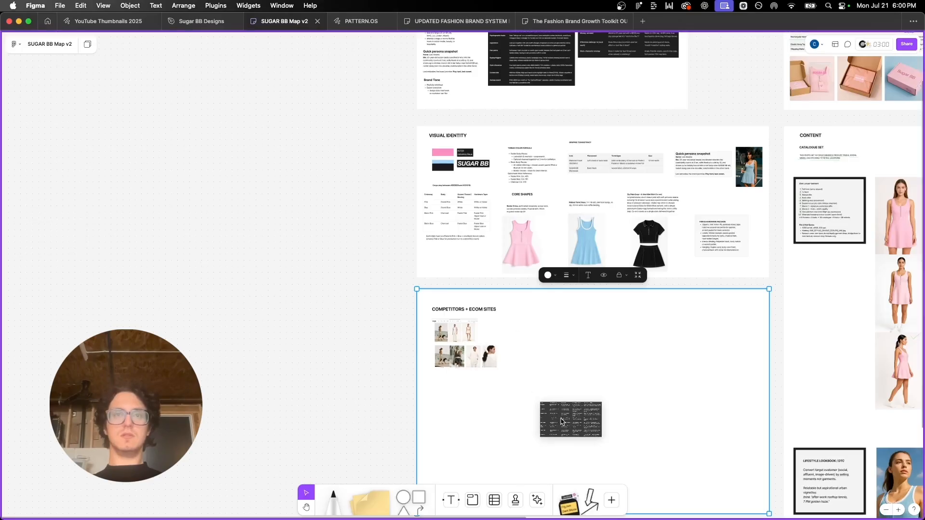
Step: Enlarge the competitor table image and position it in the upper-right area of the COMPETITORS + ECOM SITES section
scroll(666, 420, "up", 5)
left_click_drag(635, 255, 805, 351)
left_click_drag(745, 300, 683, 291)
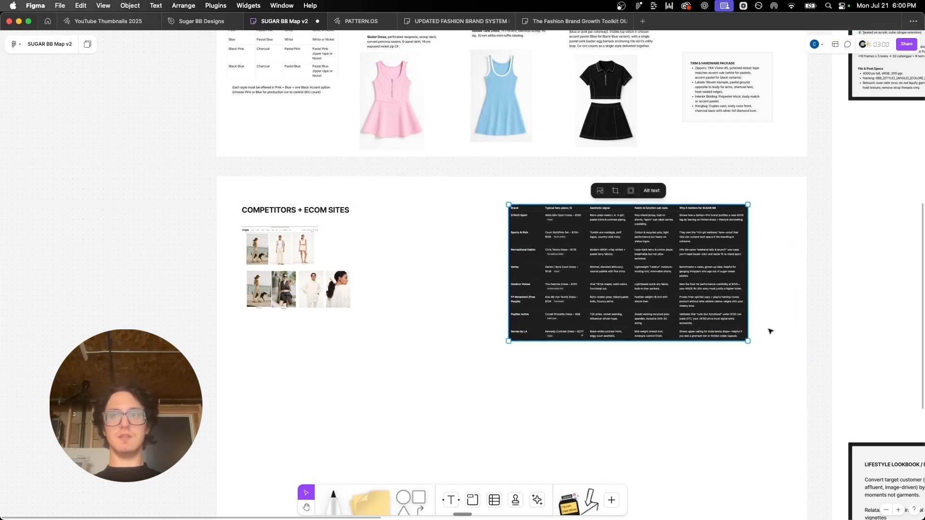
left_click_drag(747, 340, 791, 367)
left_click_drag(715, 284, 705, 278)
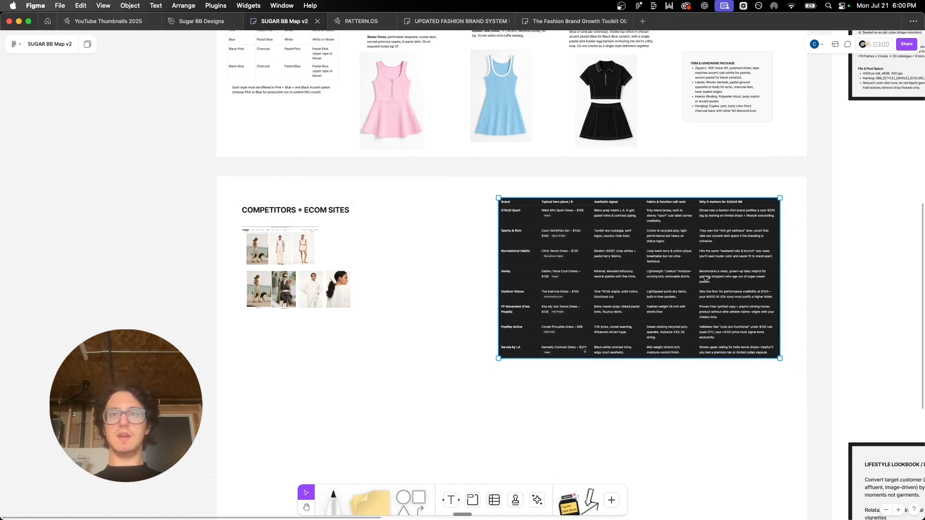
left_click(758, 410)
Step: Review the STAUD references and the competitor table side by side in the COMPETITORS + ECOM SITES section
scroll(759, 410, "down", 1)
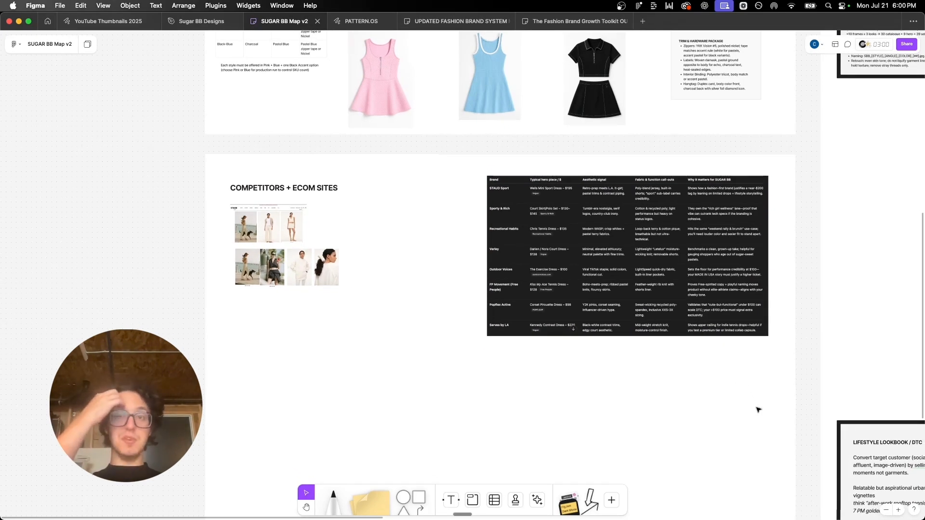
scroll(301, 236, "up", 5)
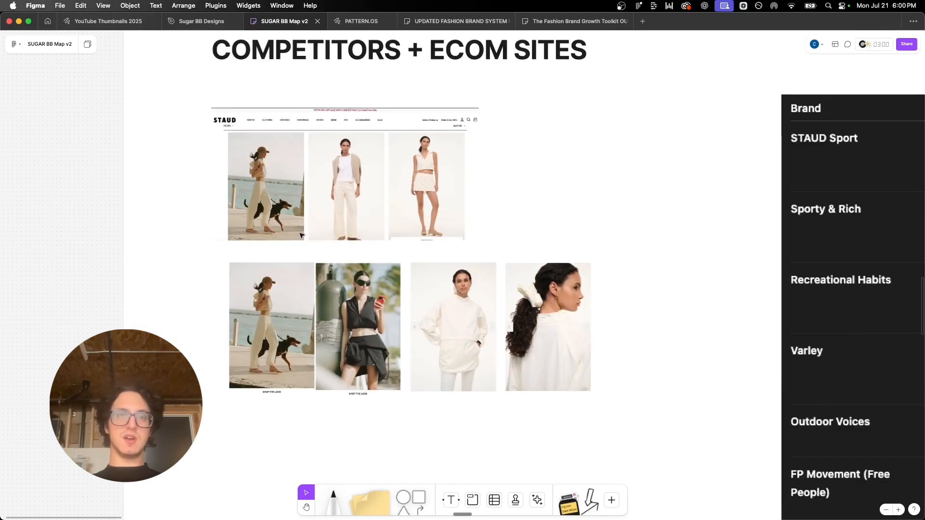
scroll(437, 288, "right", 15)
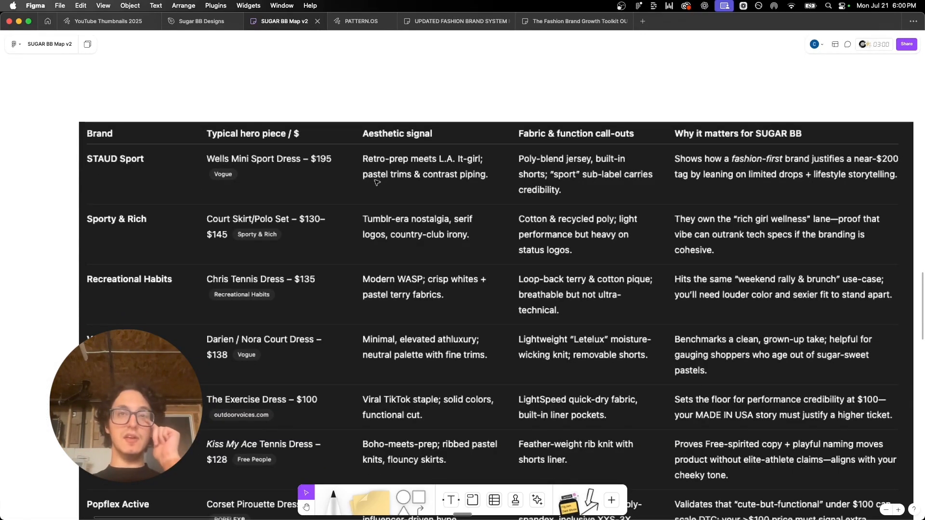
scroll(377, 182, "down", 5)
scroll(377, 182, "left", 10)
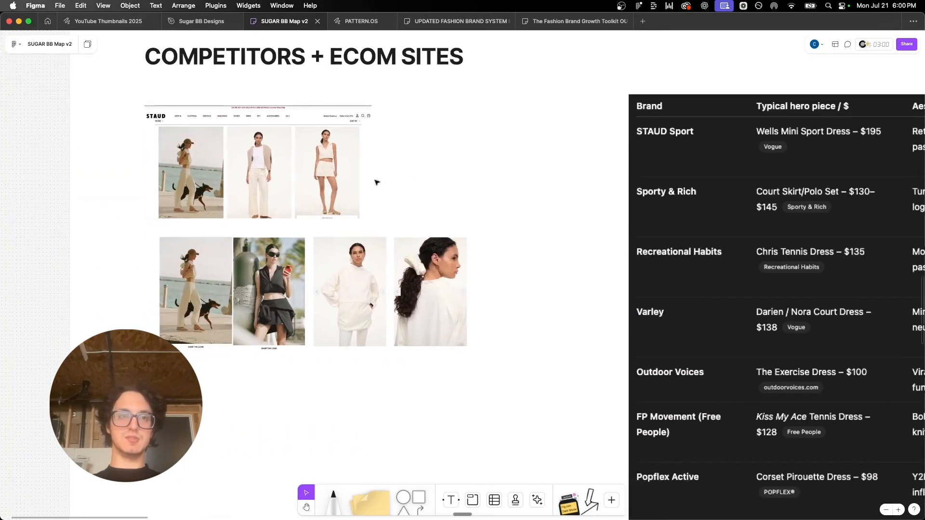
scroll(377, 182, "up", 5)
scroll(378, 183, "left", 2)
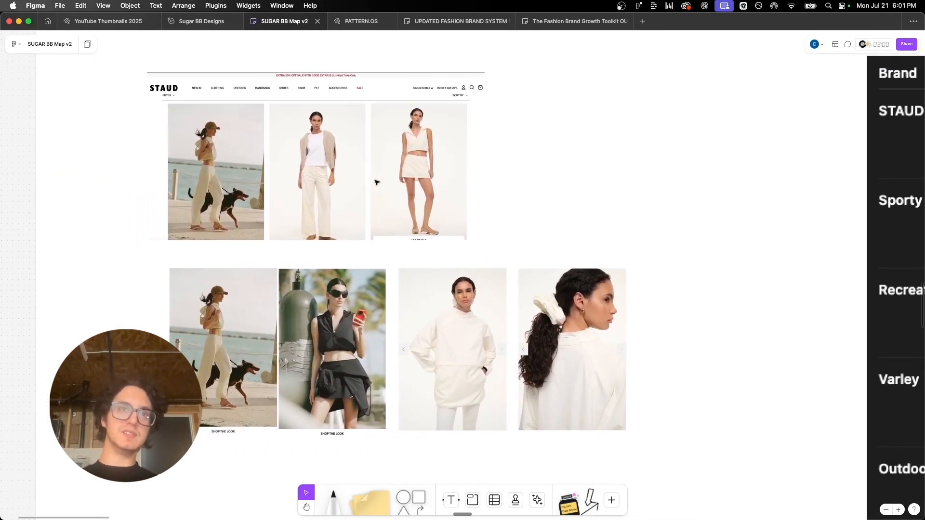
scroll(377, 183, "down", 3)
scroll(377, 183, "right", 5)
scroll(377, 182, "up", 5)
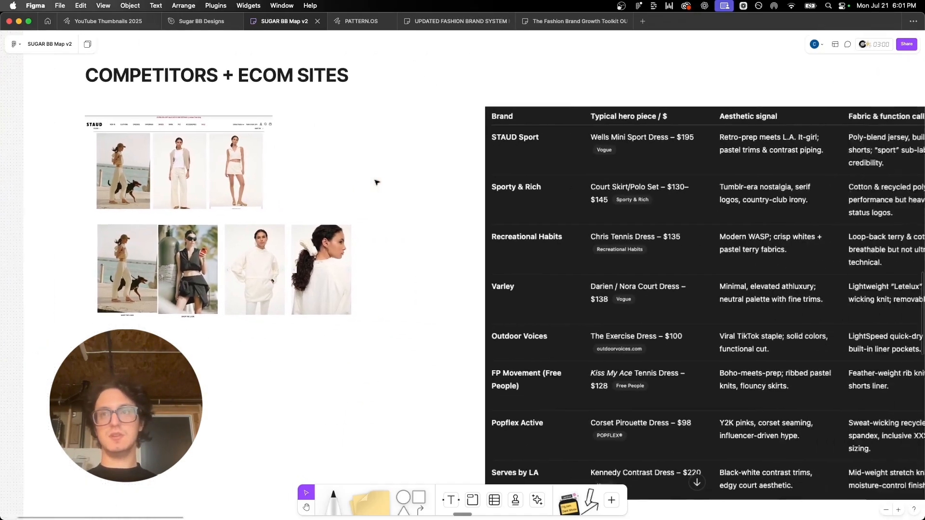
scroll(378, 182, "left", 5)
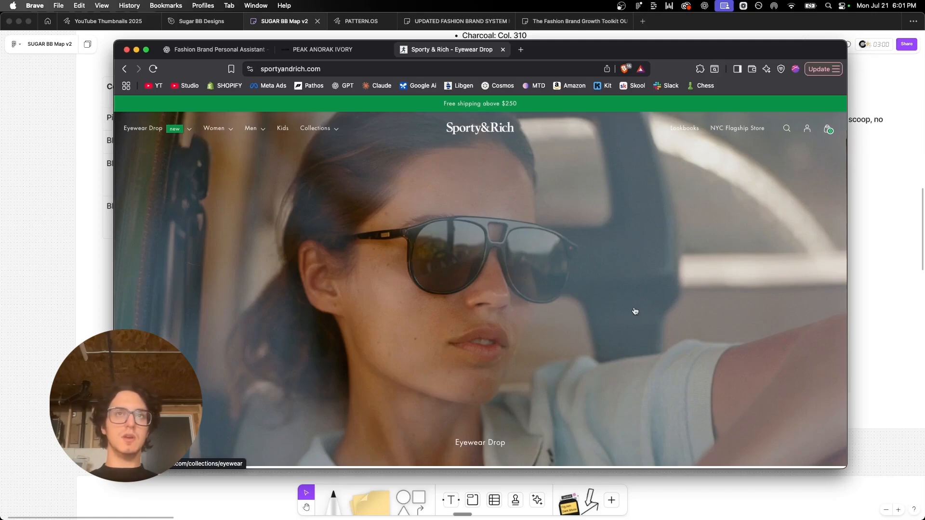
Step: Browse the Sporty & Rich homepage from the Eyewear Drop banner to the Hotel du Cap-Eden-Roc products, dismissing the newsletter sign-up
scroll(577, 221, "down", 5)
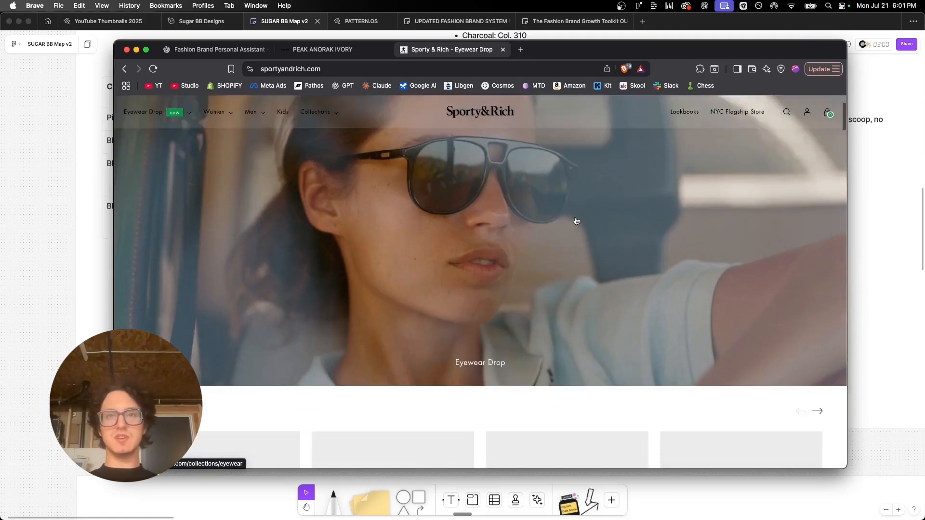
scroll(545, 268, "up", 5)
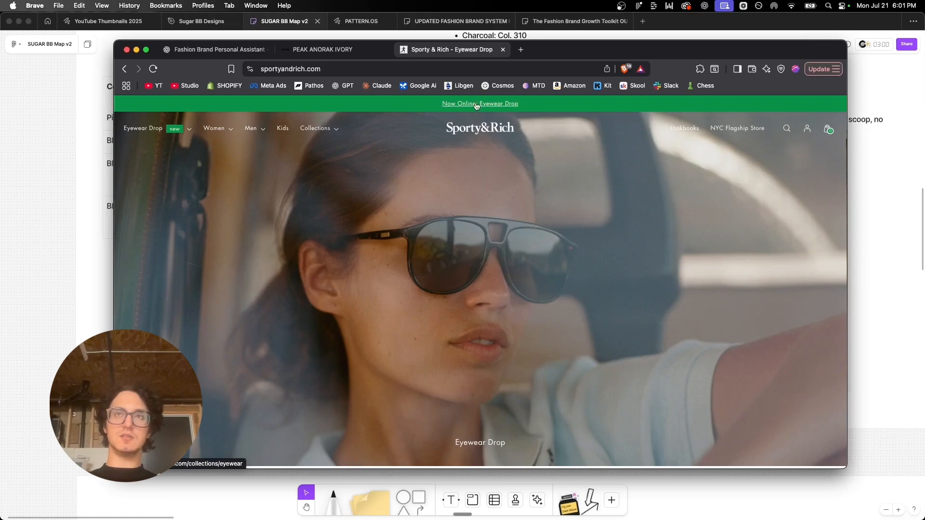
scroll(553, 154, "down", 5)
scroll(558, 274, "up", 5)
scroll(510, 258, "down", 1)
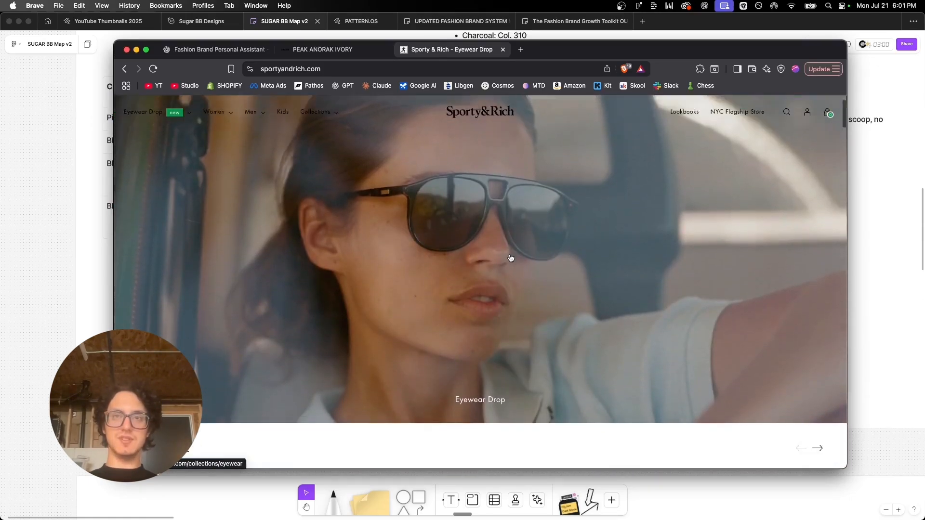
scroll(241, 240, "down", 5)
scroll(242, 239, "down", 5)
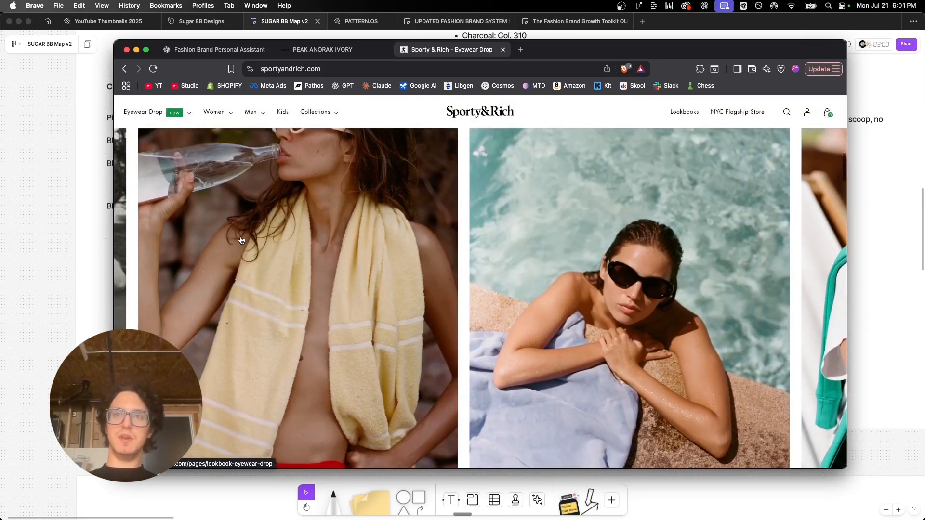
scroll(241, 240, "down", 5)
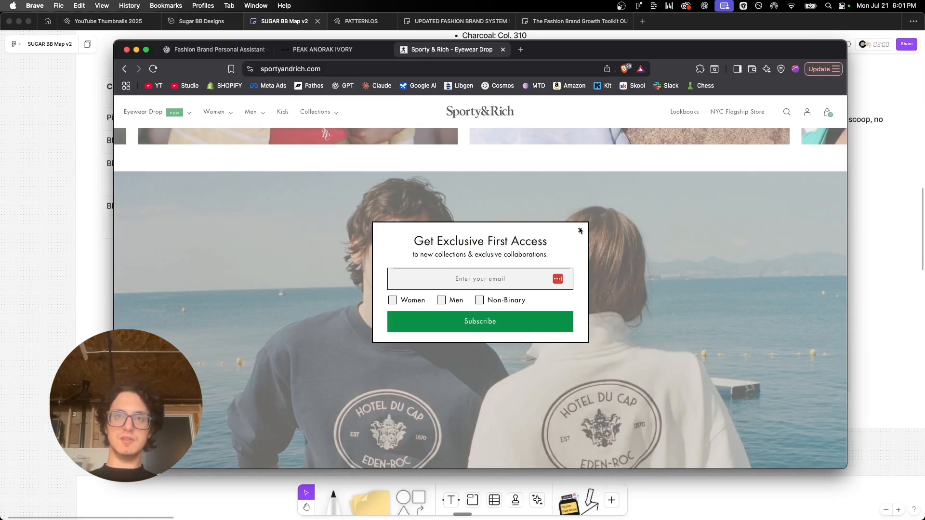
left_click(580, 231)
scroll(615, 242, "down", 8)
scroll(620, 243, "up", 2)
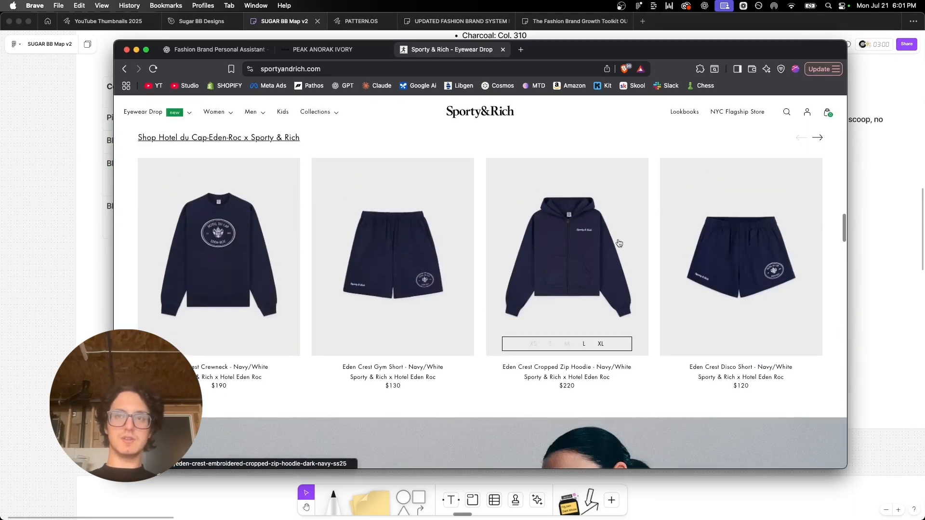
Step: Examine how the Sporty & Rich homepage alternates campaign banners with product rows, through the Syracuse items and the Tennis Drop
scroll(619, 243, "up", 15)
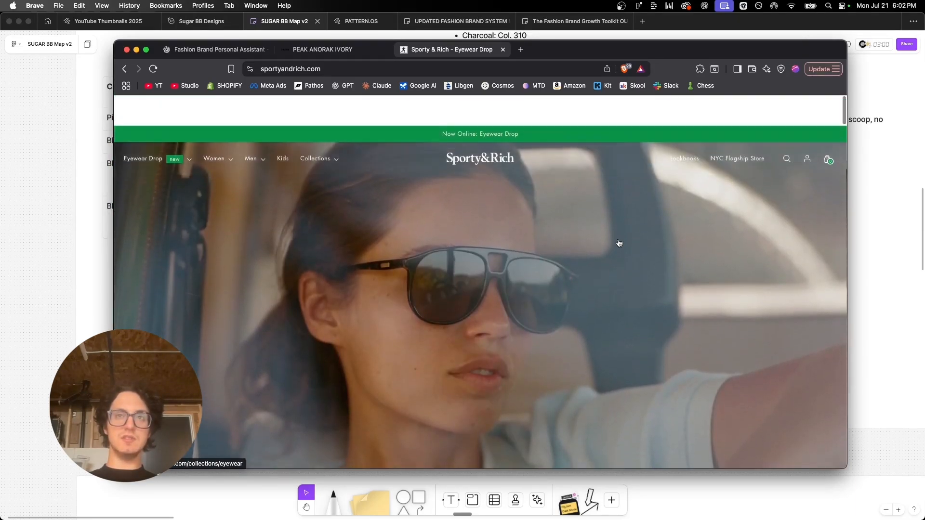
scroll(619, 243, "down", 6)
scroll(619, 243, "down", 10)
scroll(619, 244, "up", 4)
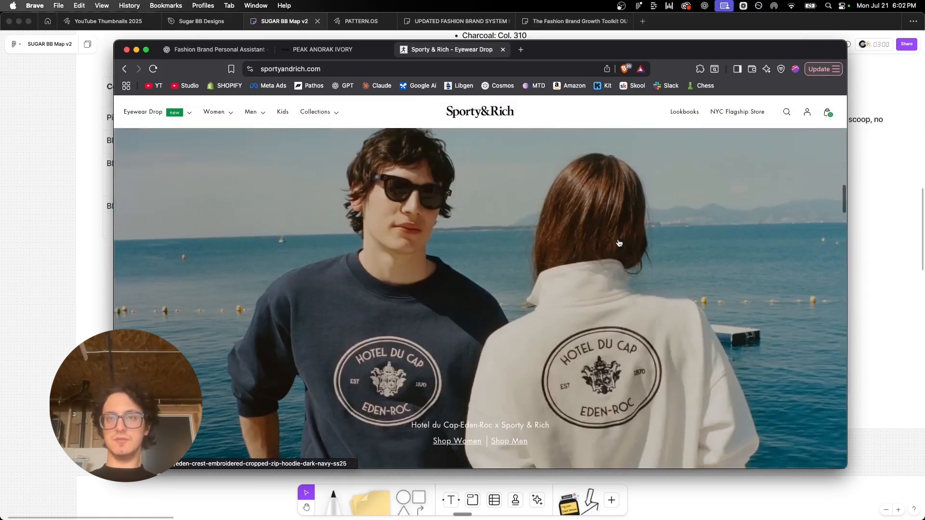
scroll(619, 243, "down", 3)
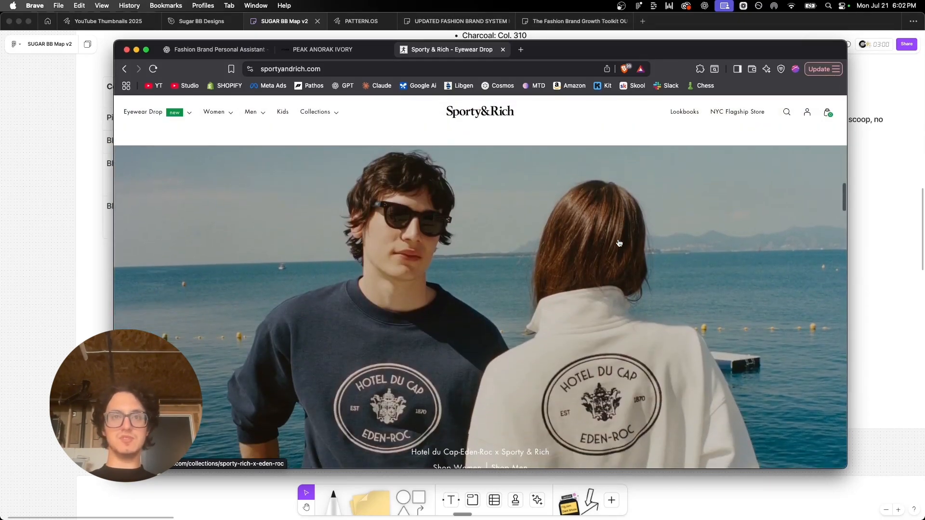
scroll(619, 244, "down", 10)
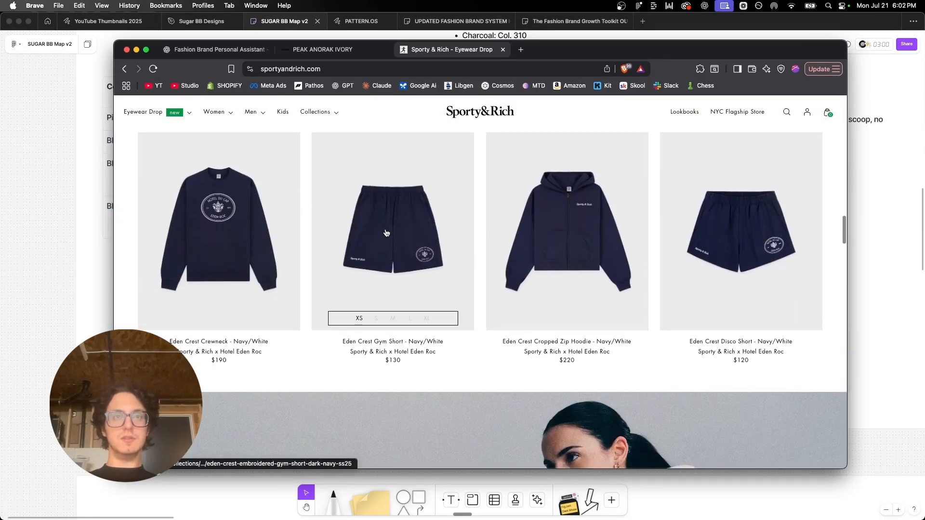
scroll(386, 234, "down", 10)
scroll(386, 233, "down", 8)
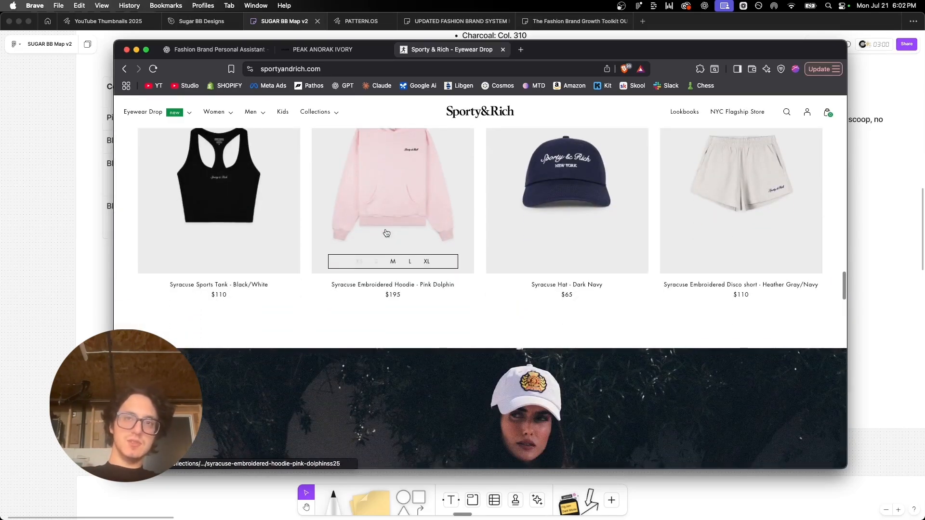
scroll(386, 233, "down", 8)
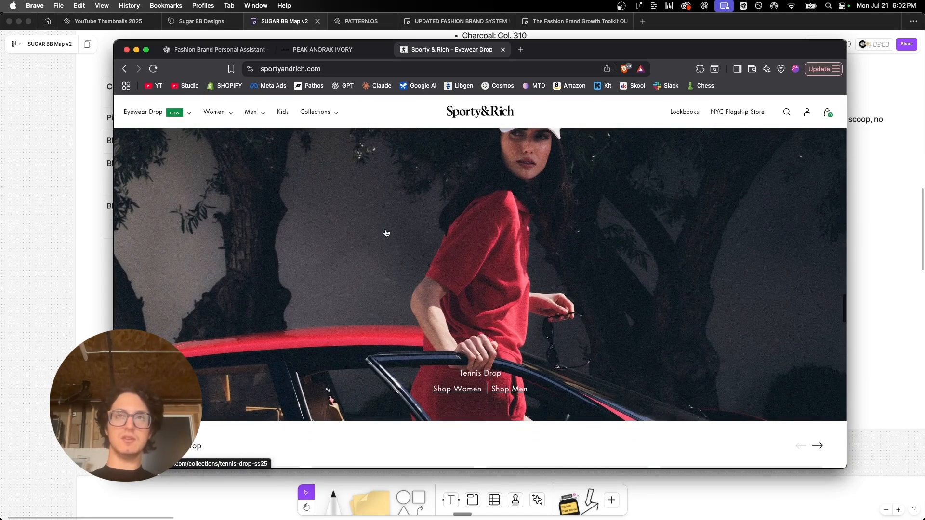
scroll(138, 269, "down", 10)
scroll(138, 269, "down", 1)
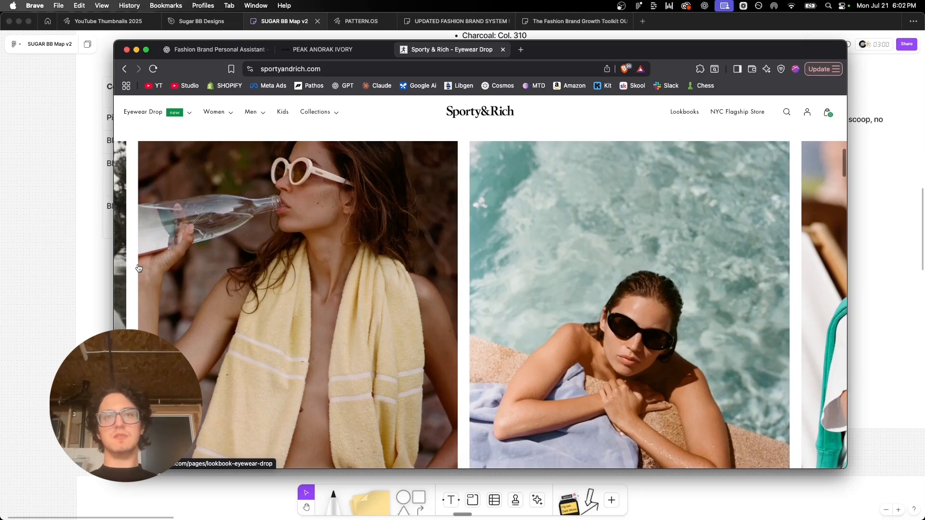
Step: Advance the eyewear lookbook carousel to the pool and green-sweater photos, capture the page, and place it below the STAUD photos in Figma
left_click_drag(725, 288, 196, 317)
left_click_drag(414, 289, 136, 313)
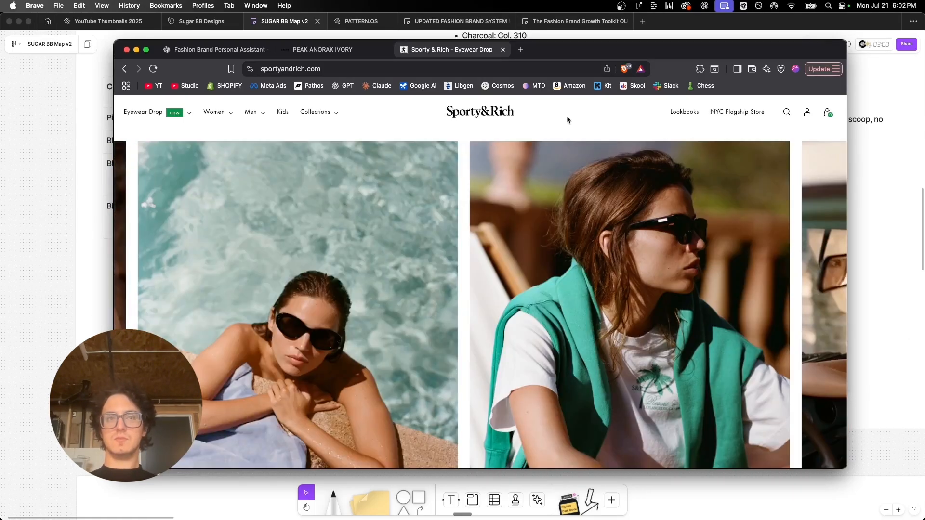
key("super+shift+4")
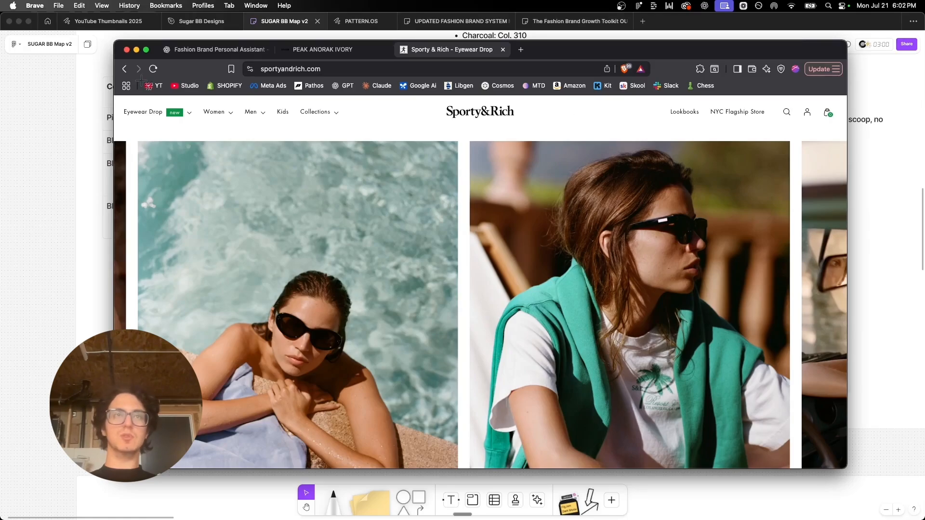
left_click_drag(116, 98, 844, 468)
left_click(896, 318)
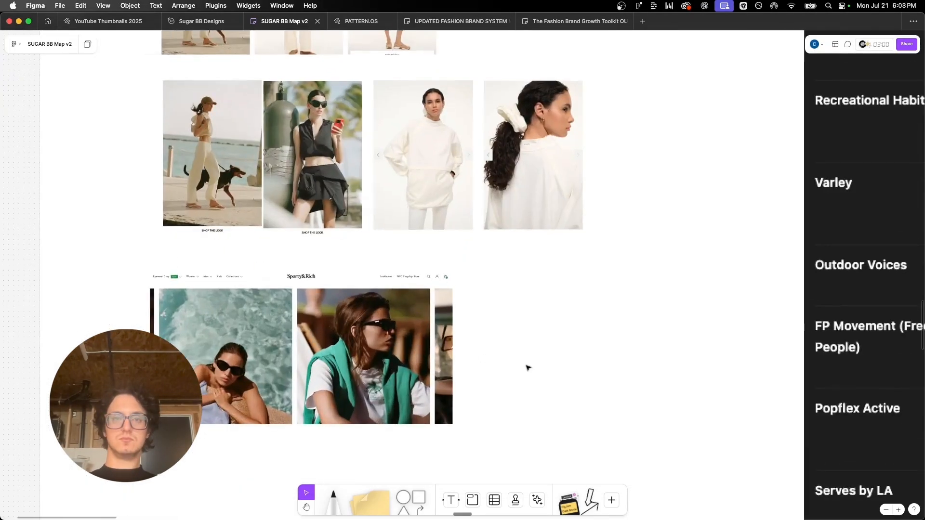
left_click_drag(528, 368, 537, 368)
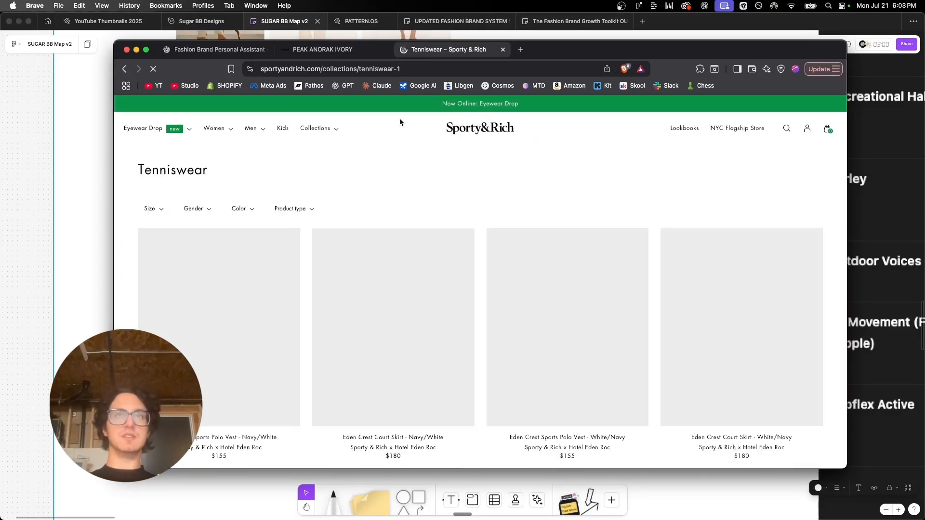
Step: Examine the product shots, designs and prices in Sporty & Rich's Tenniswear collection
scroll(545, 277, "down", 10)
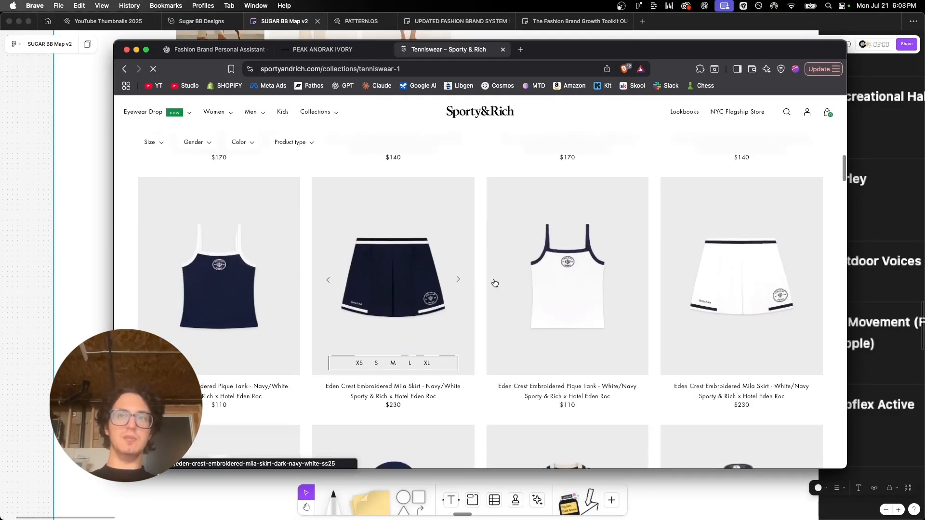
scroll(545, 277, "down", 10)
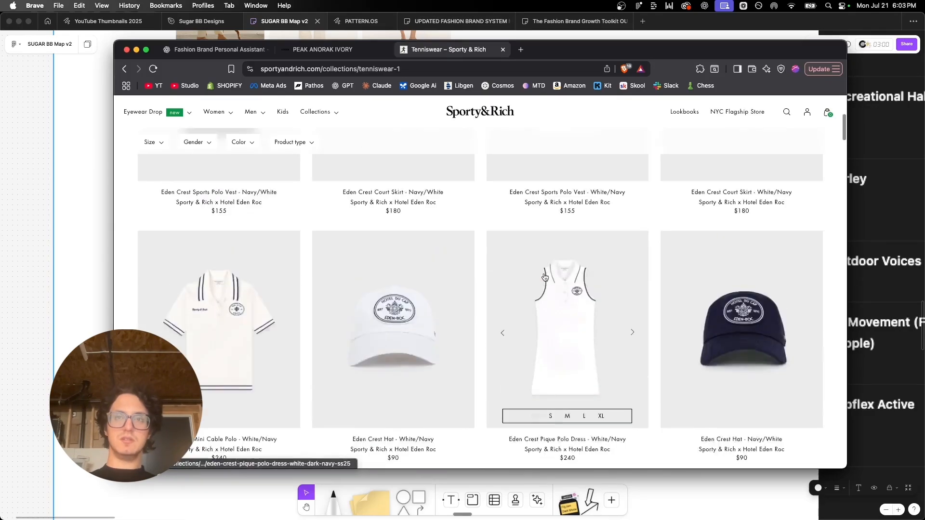
scroll(545, 277, "up", 15)
scroll(544, 277, "down", 3)
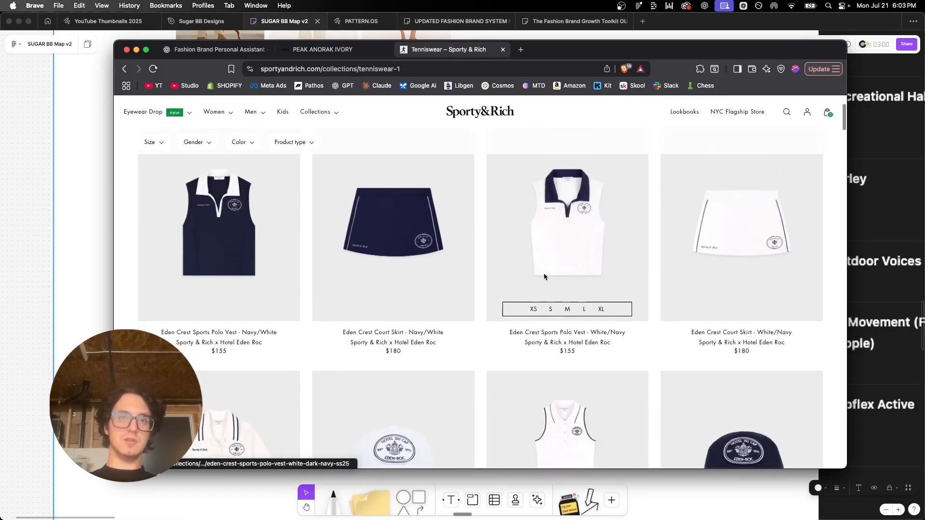
scroll(544, 277, "down", 2)
scroll(417, 268, "up", 3)
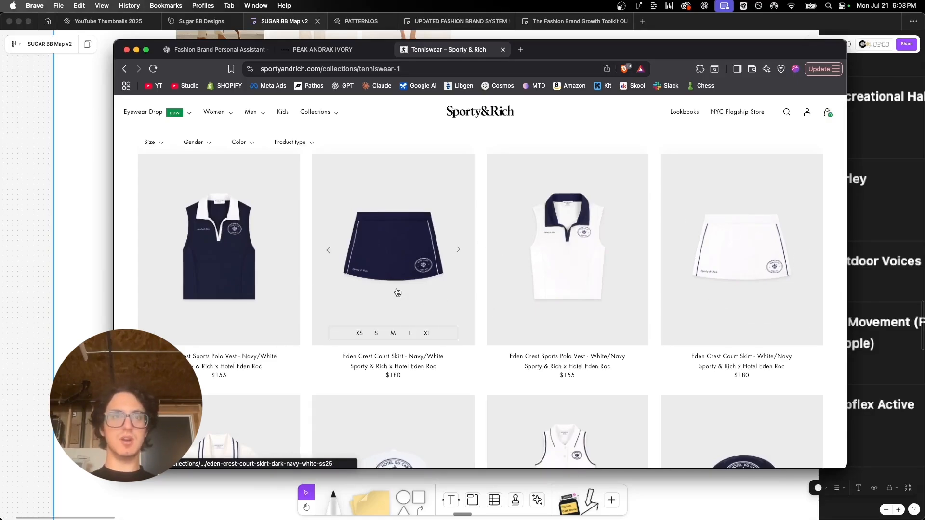
Step: Capture Sporty & Rich's Tenniswear heading with its first product row and place it beside the eyewear lookbook image in Figma
scroll(556, 285, "down", 20)
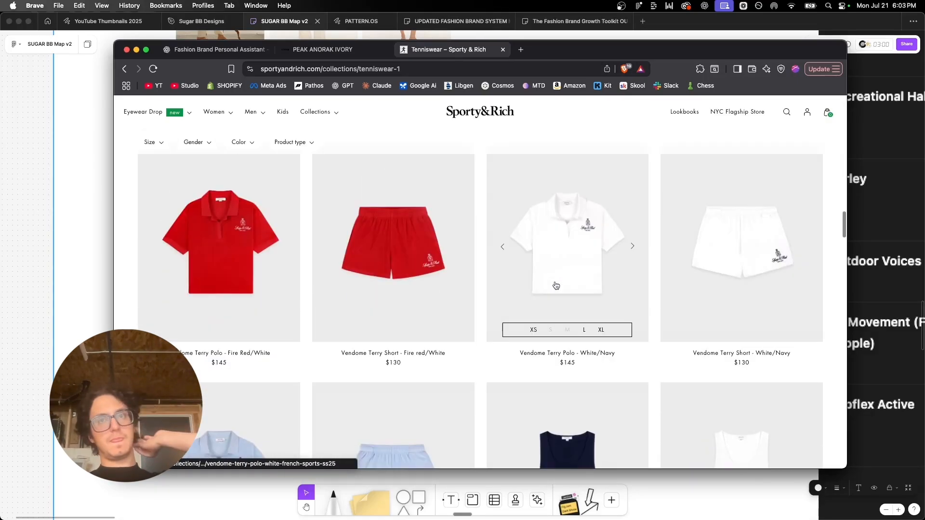
scroll(556, 286, "up", 8)
scroll(556, 285, "up", 15)
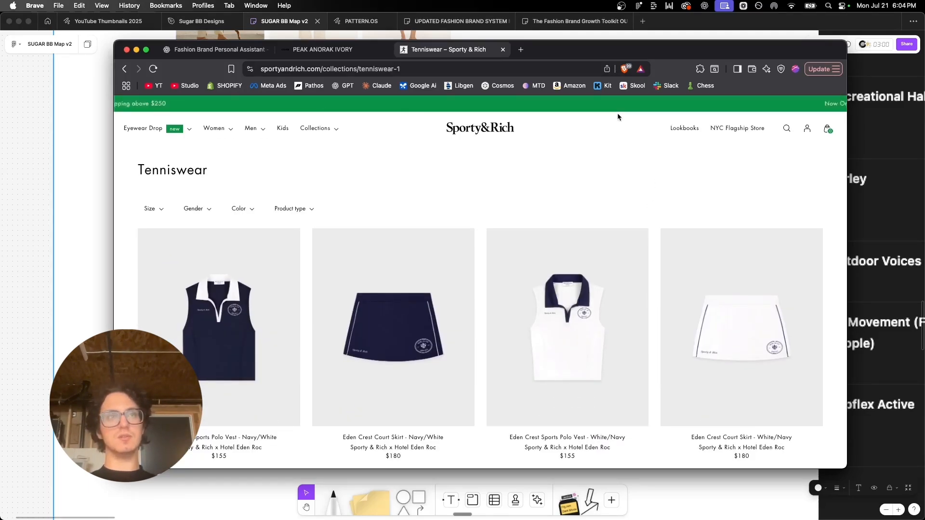
scroll(618, 144, "down", 4)
scroll(618, 159, "up", 4)
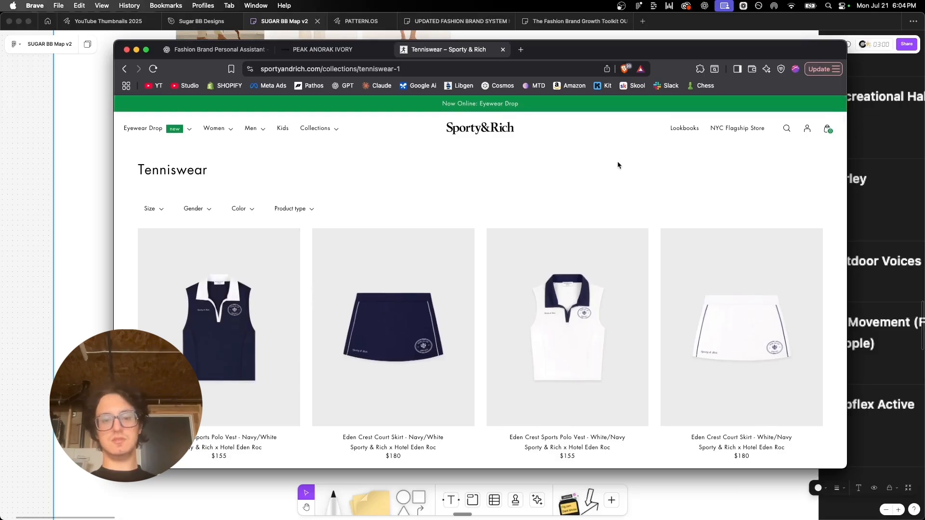
left_click_drag(121, 155, 836, 466)
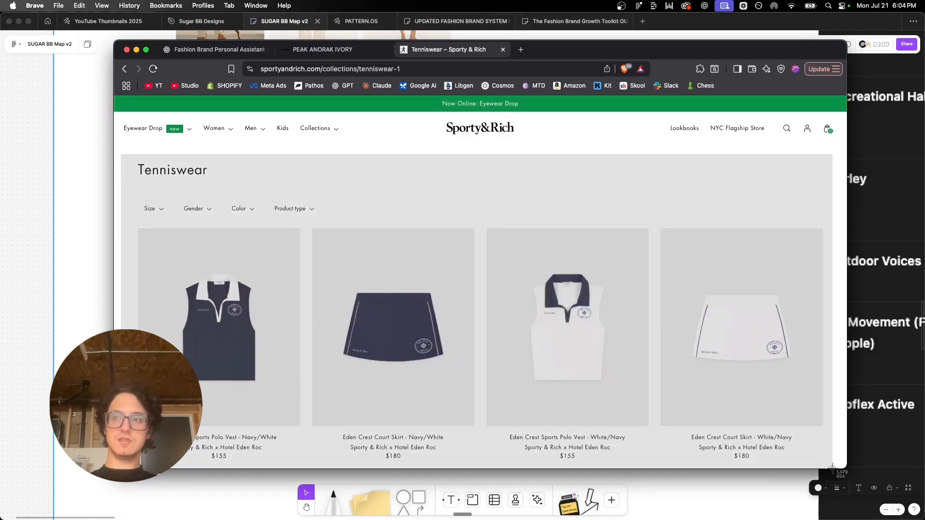
Step: Open the navy/white Eden Crest Sports Polo Vest, capture its tennis-court model photo, and place it below the Tenniswear image in Figma
left_click(215, 326)
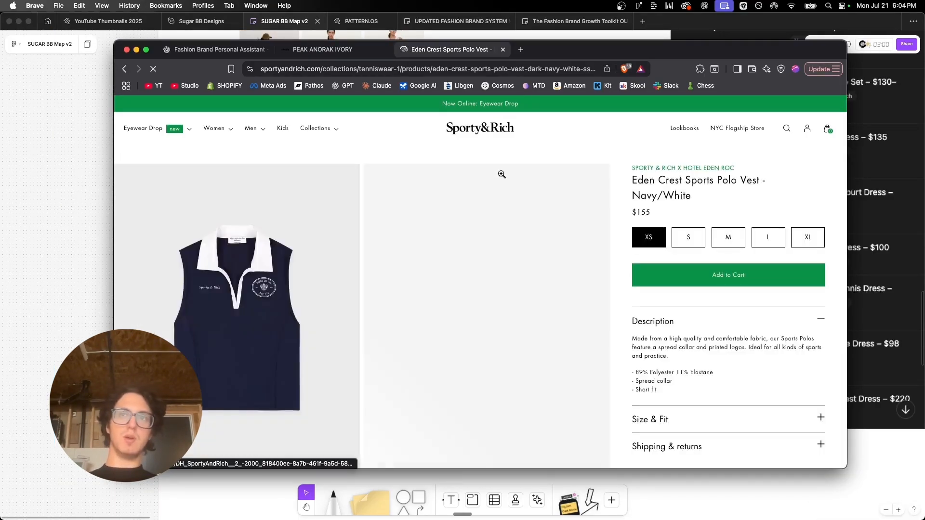
scroll(501, 175, "down", 6)
scroll(501, 174, "up", 10)
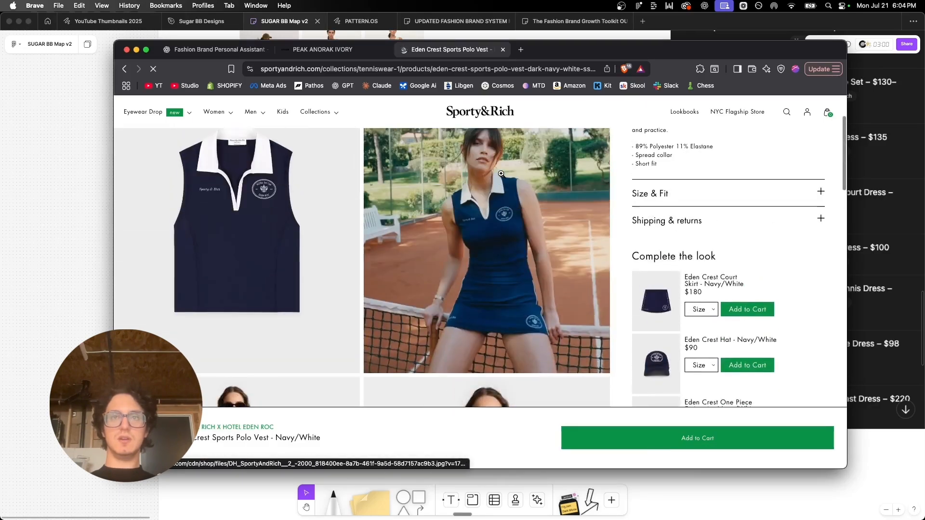
scroll(655, 252, "down", 2)
scroll(655, 252, "up", 1)
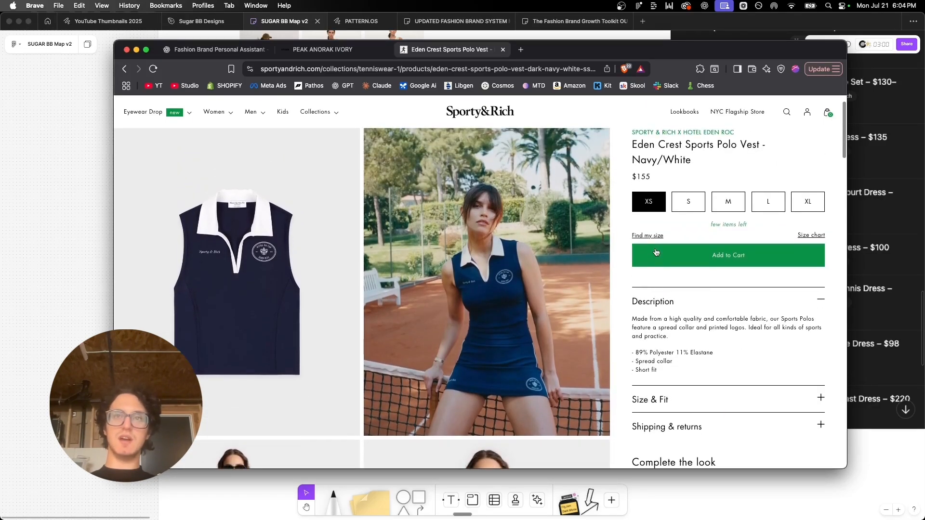
key("super+shift+4")
left_click_drag(364, 129, 610, 436)
left_click(40, 234)
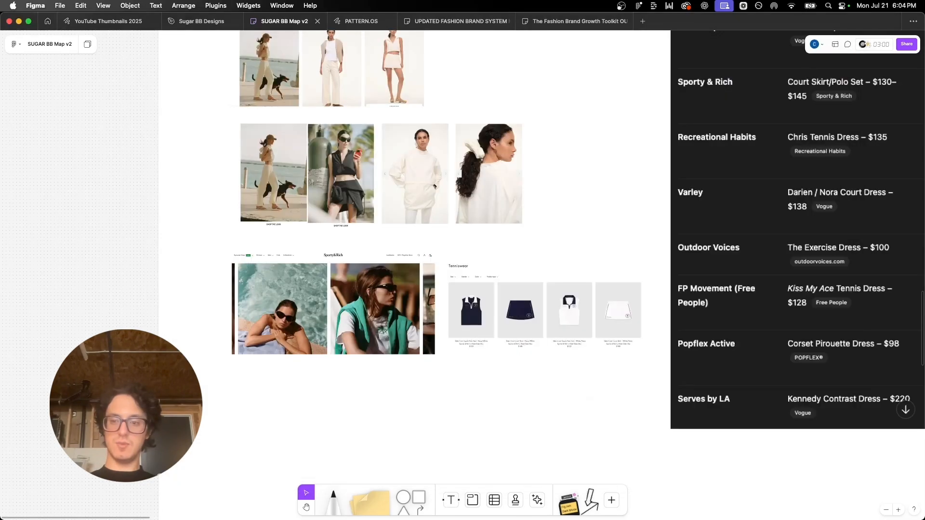
left_click_drag(39, 234, 504, 421)
Step: Capture the vest's full-length studio photo from the enlarged gallery and place it directly beside the tennis-court photo in Figma
key("super+Tab")
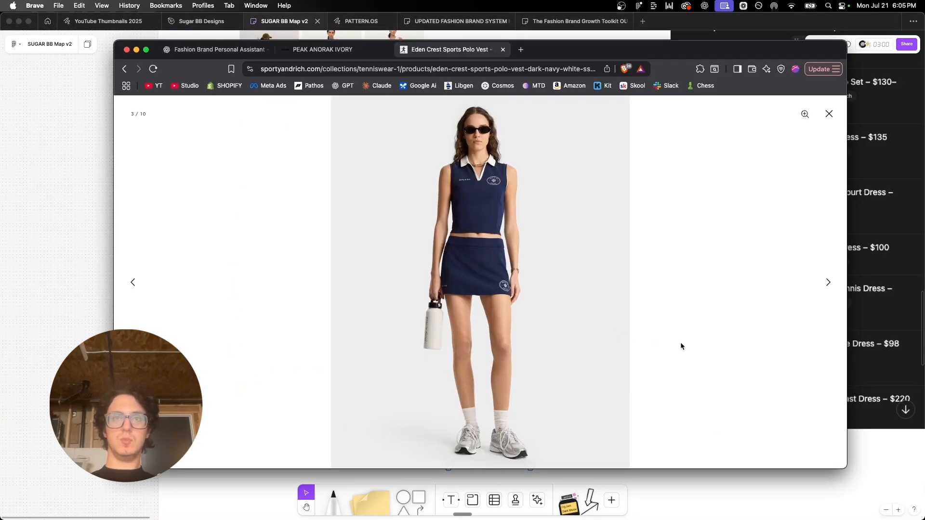
left_click_drag(332, 98, 627, 468)
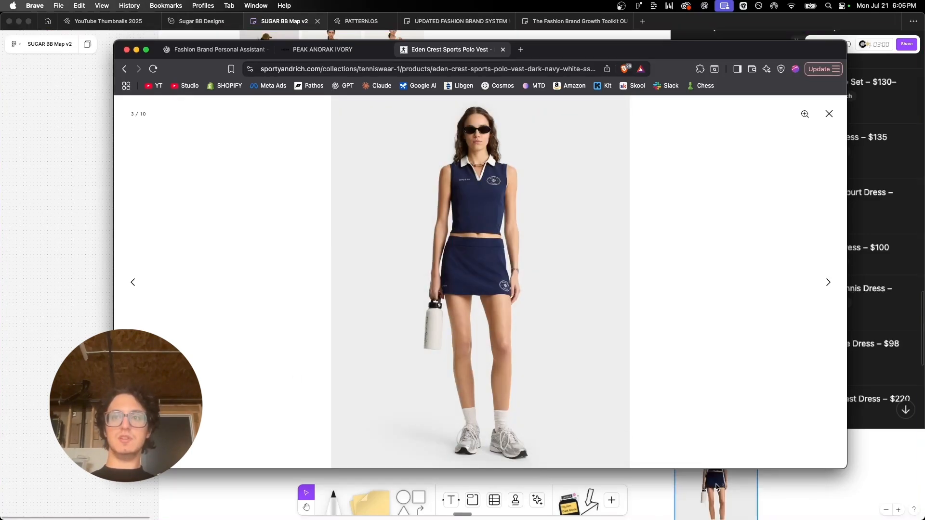
key("super+Tab")
left_click_drag(715, 491, 579, 415)
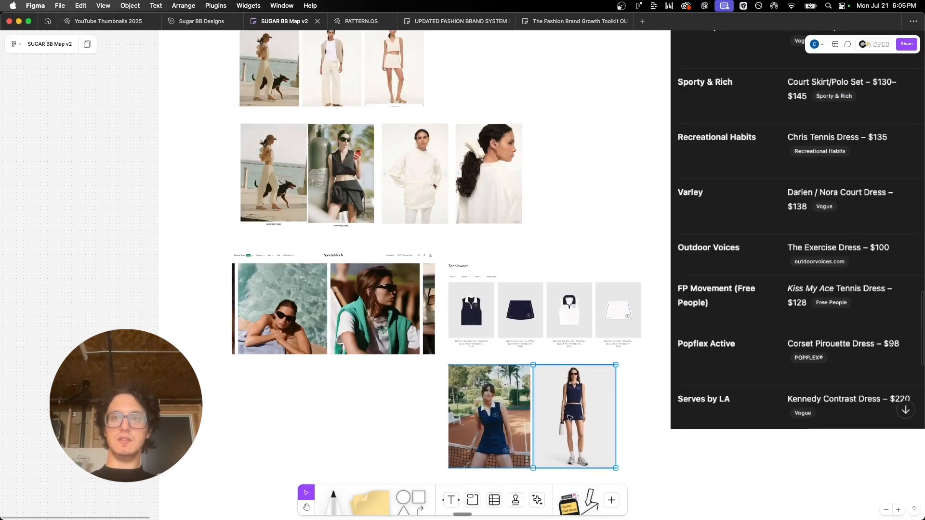
left_click(667, 442)
Step: Move the two vest photos below the lookbook image and add a capture of the close-up sunglasses portrait to their right
scroll(668, 443, "down", 5)
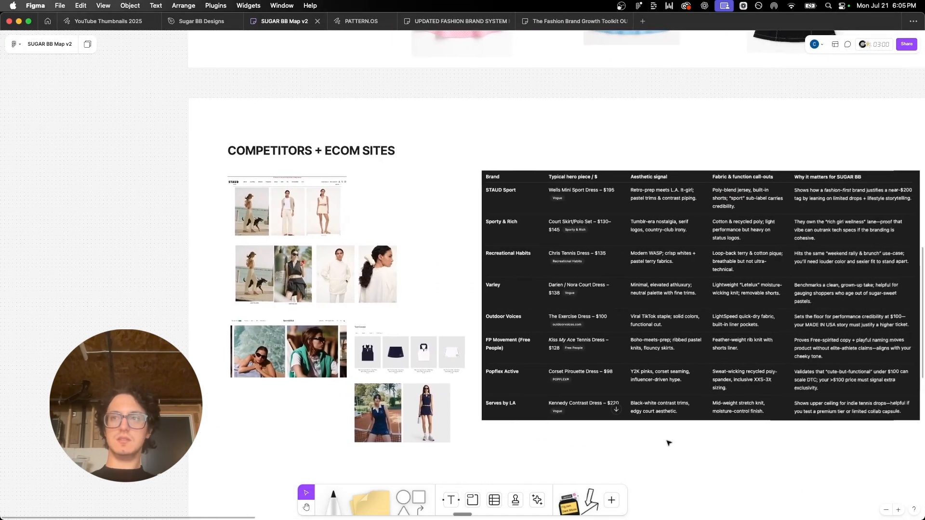
scroll(444, 431, "up", 5)
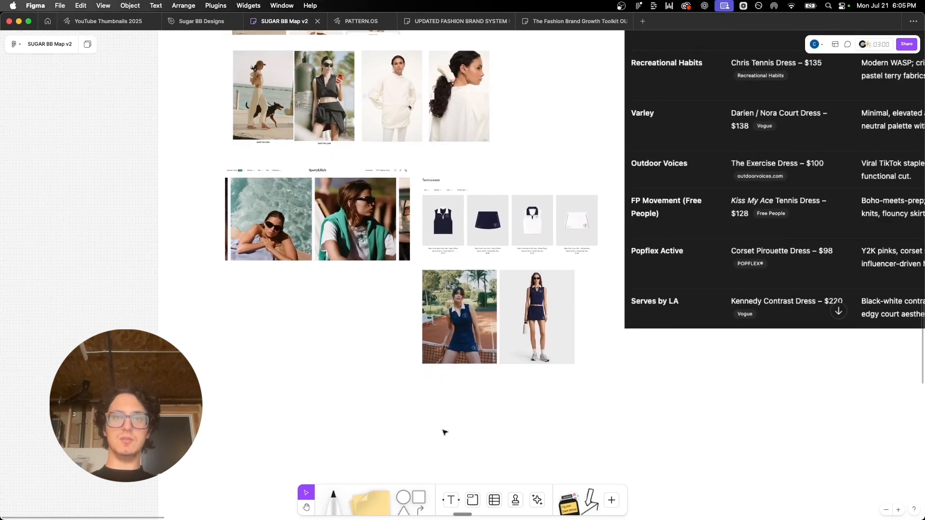
left_click_drag(364, 331, 603, 361)
key("super+Tab")
key("super+shift+4")
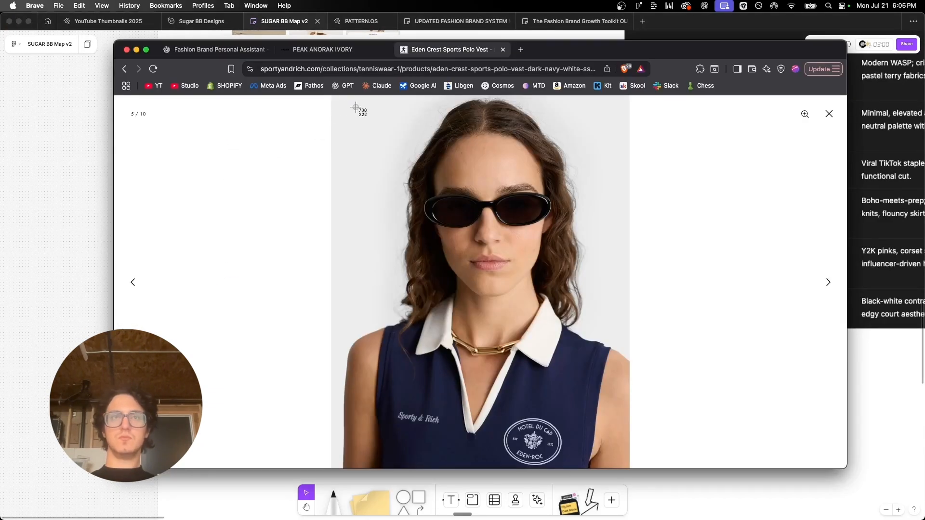
left_click_drag(331, 96, 628, 469)
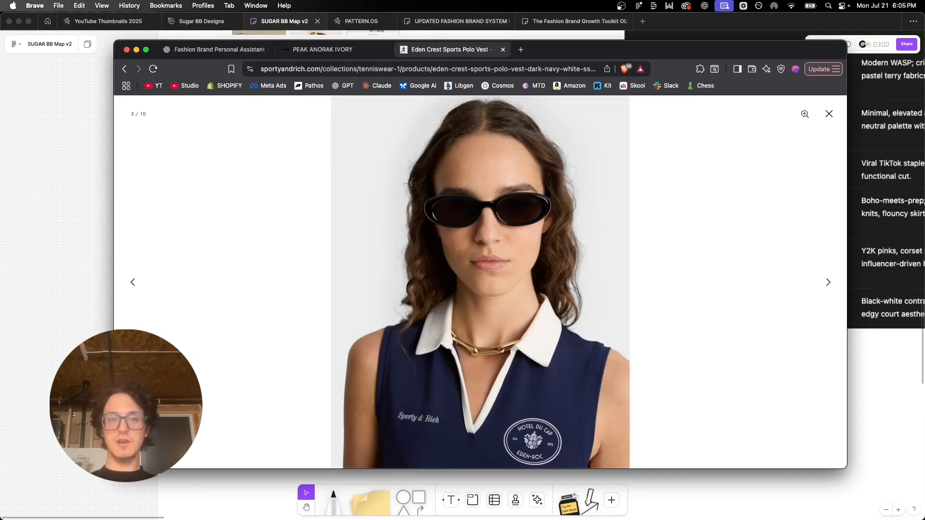
left_click_drag(872, 467, 486, 365)
left_click(63, 314)
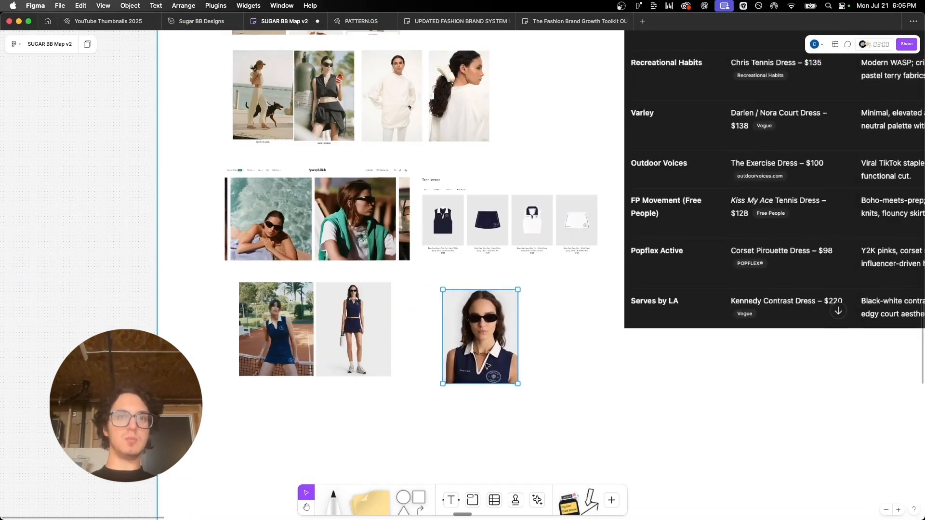
Step: Capture the vest gallery's back-view photo and place it at the end of the vest photo row in Figma
key("super+Tab")
left_click(827, 283)
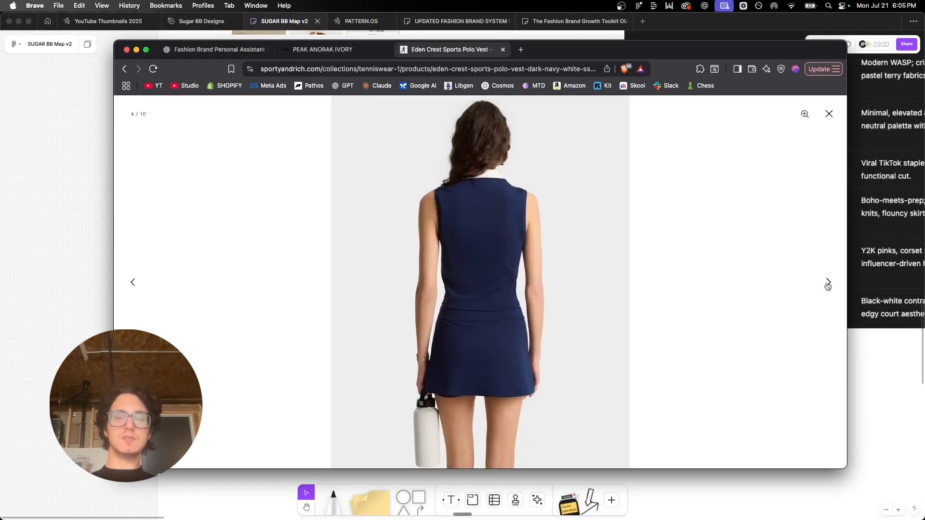
left_click(828, 284)
left_click(828, 284)
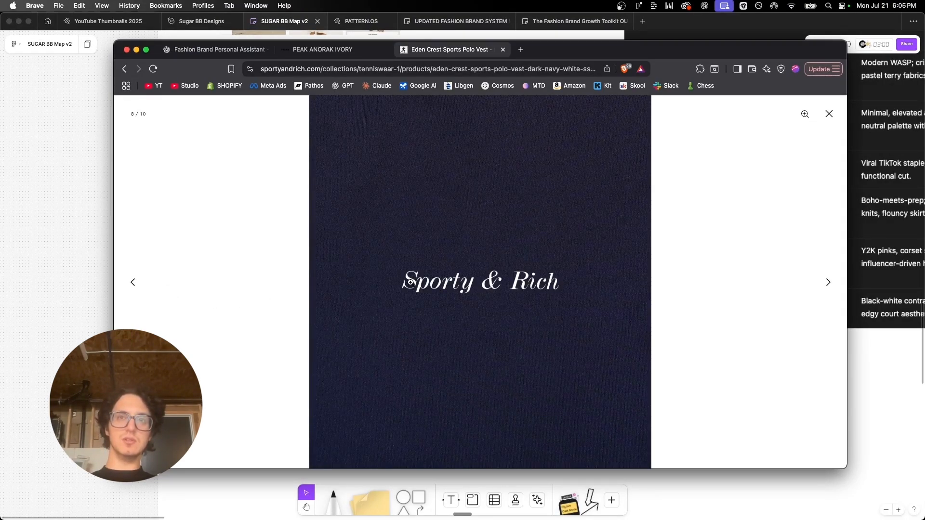
left_click(135, 282)
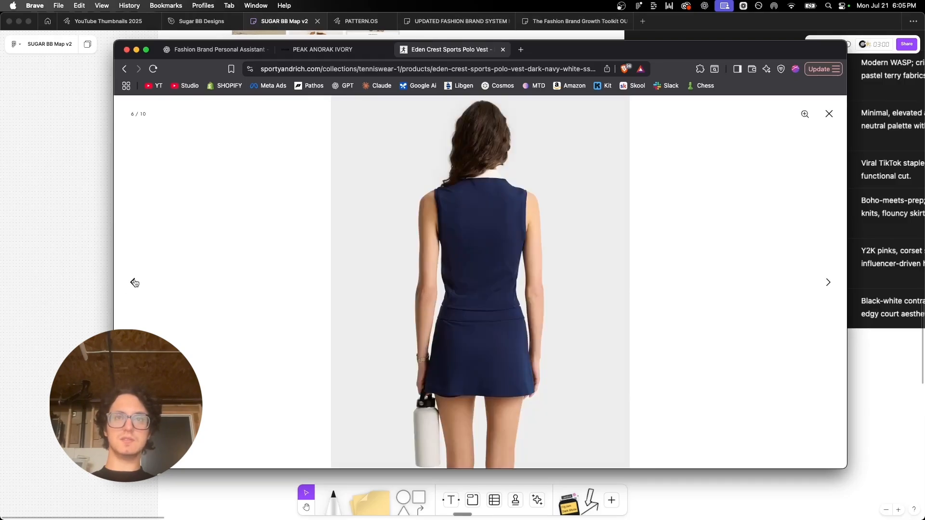
key("super+shift+4")
left_click_drag(332, 97, 628, 467)
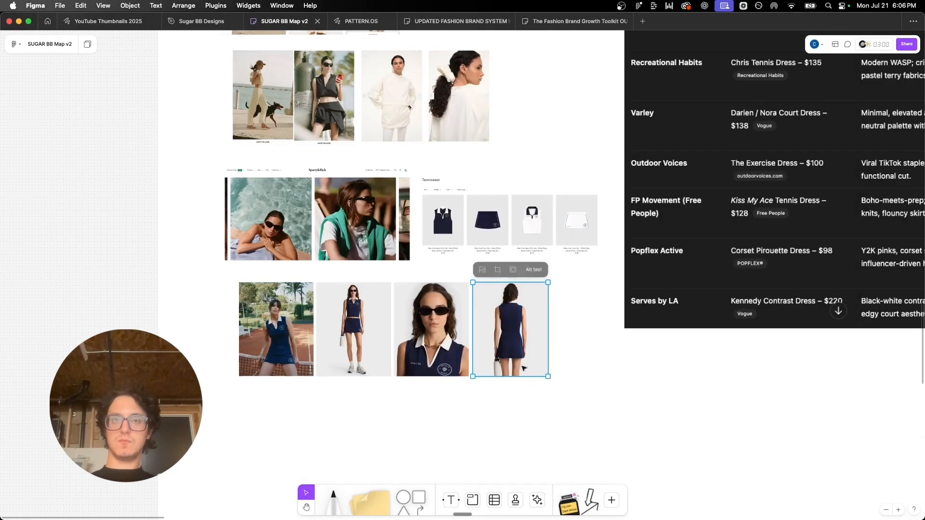
left_click(557, 407)
Step: Find the next brand in the competitor table and open the Recreational Habits website, dismissing its welcome offer
scroll(557, 407, "down", 5)
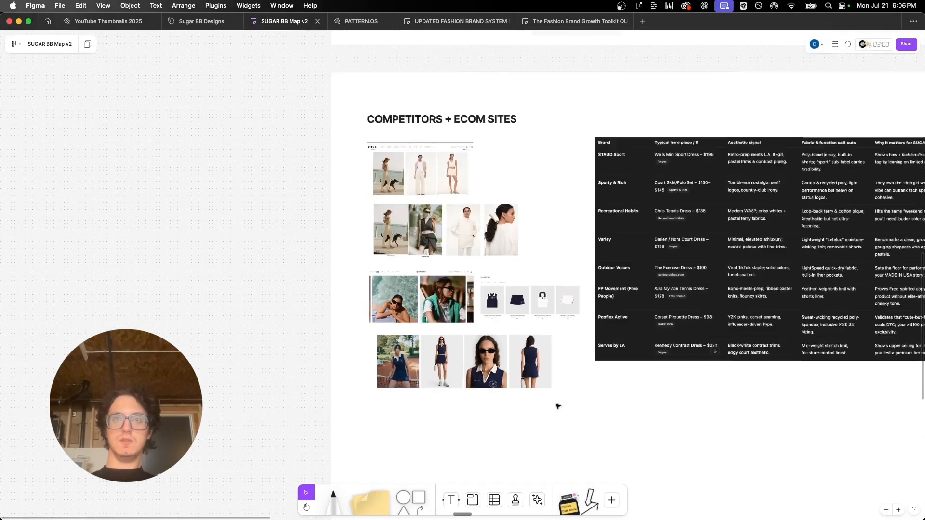
scroll(557, 407, "right", 3)
scroll(395, 360, "up", 5)
scroll(396, 360, "down", 3)
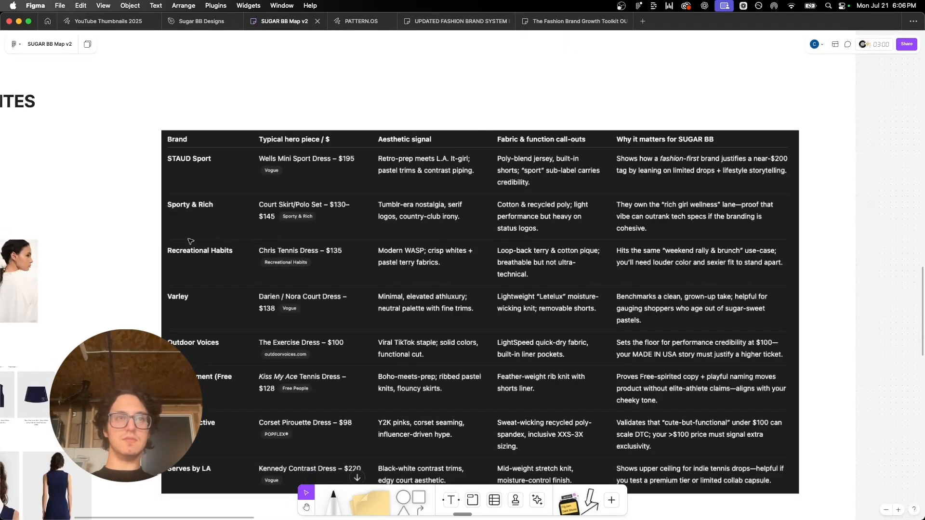
scroll(189, 241, "up", 3)
scroll(190, 241, "right", 2)
scroll(190, 241, "down", 1)
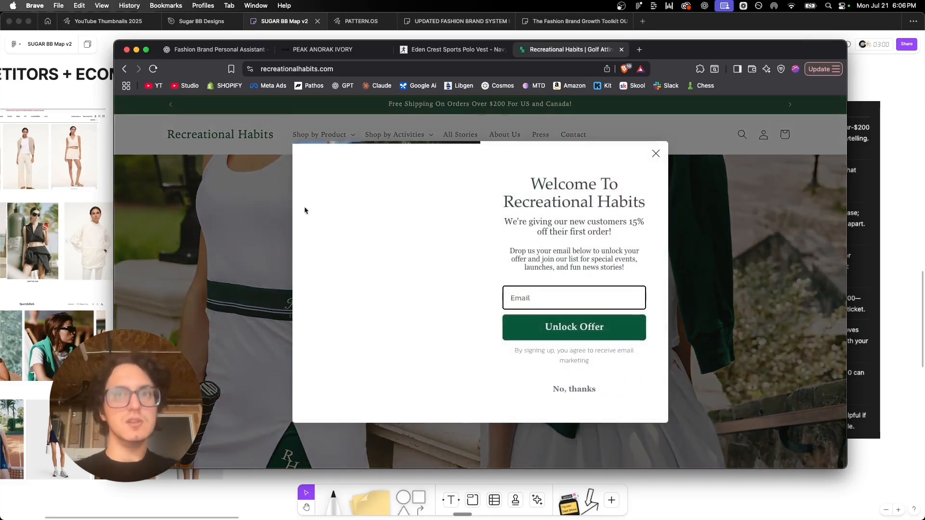
left_click(240, 216)
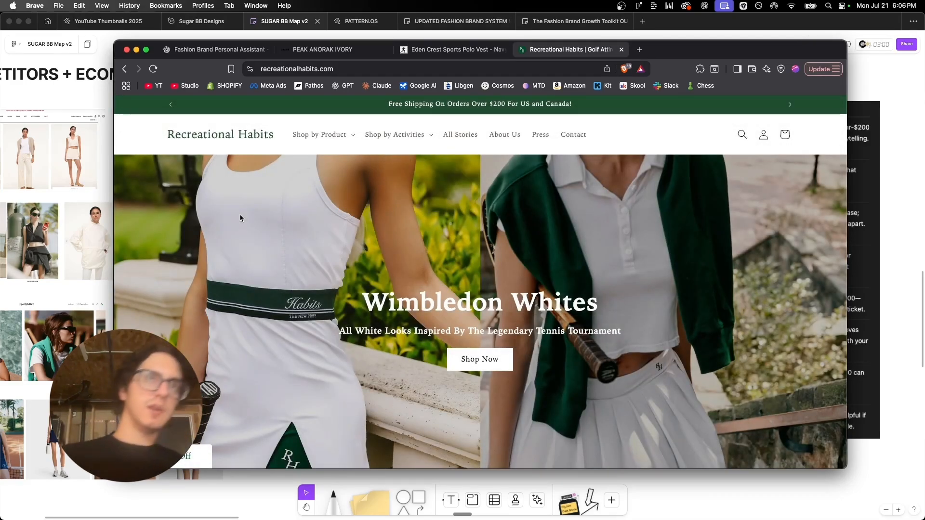
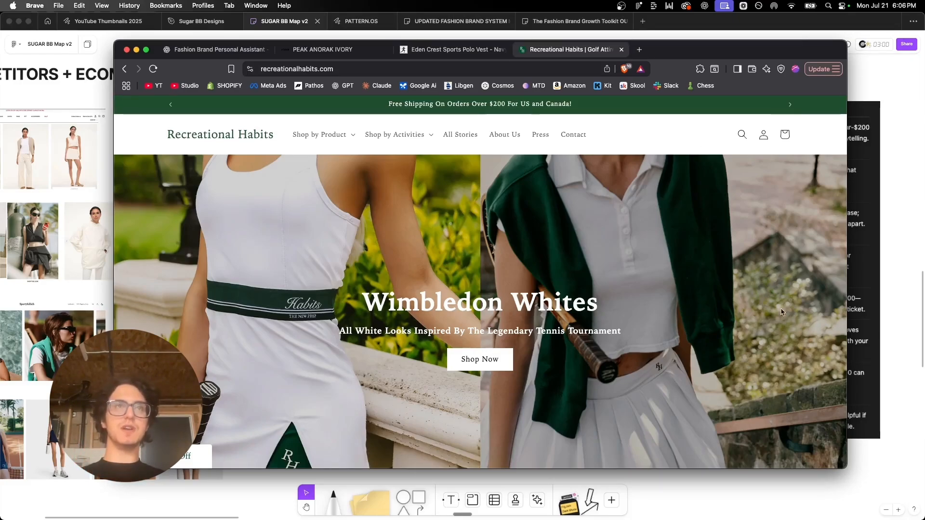
Step: Capture the Recreational Habits homepage with its Wimbledon Whites banner and place it below the Sporty & Rich images in Figma
left_click_drag(130, 108, 844, 467)
left_click(896, 472)
scroll(896, 473, "down", 5)
scroll(895, 472, "down", 4)
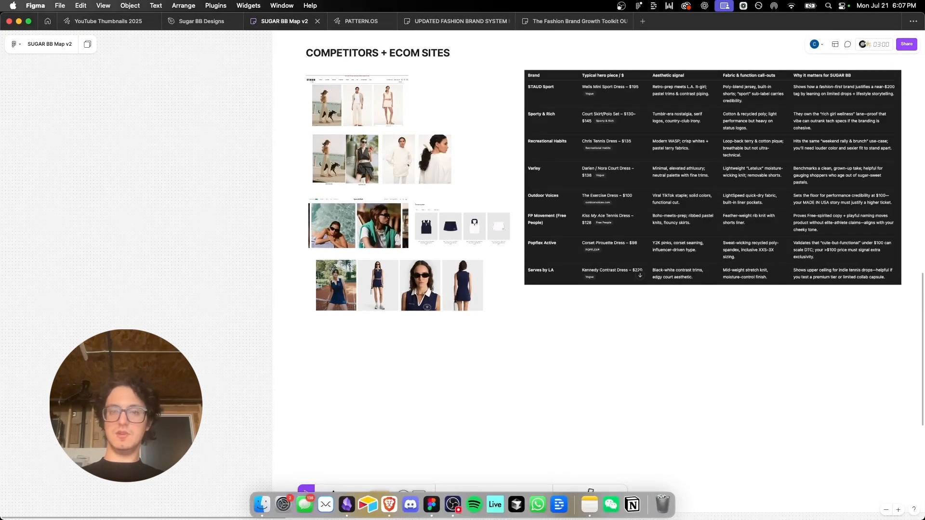
left_click_drag(72, 448, 310, 377)
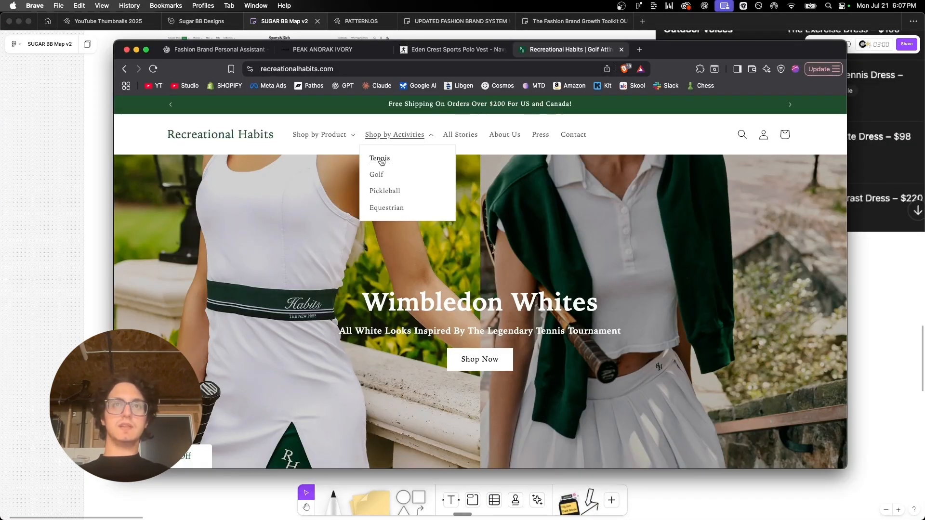
Step: Browse Recreational Habits' Women's Tennis collection and open the Paige Sports Bra Tank Gingham in Pink
left_click(375, 158)
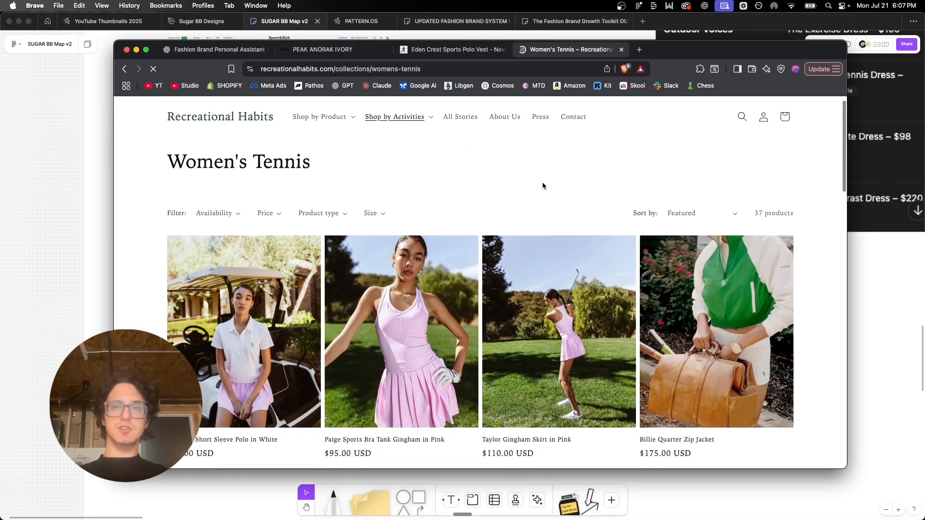
scroll(542, 181, "down", 2)
scroll(424, 334, "down", 1)
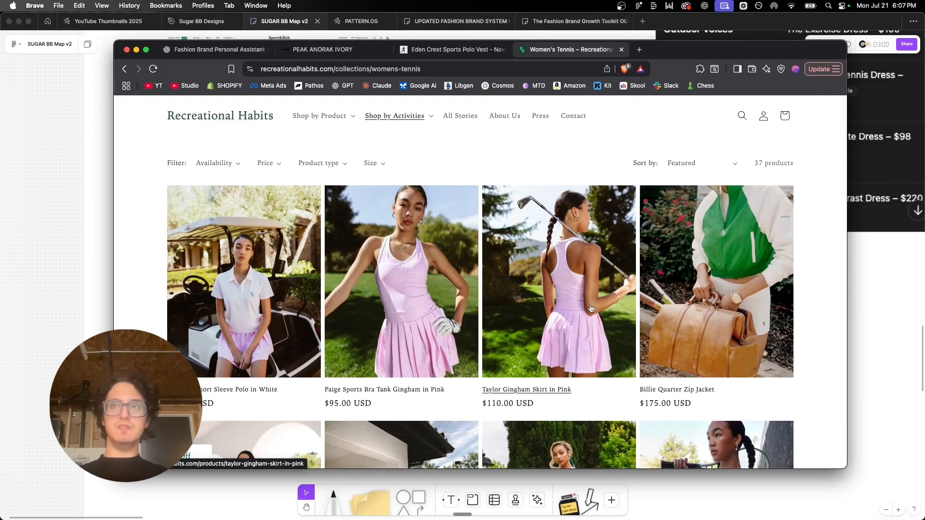
scroll(592, 308, "down", 1)
left_click(400, 270)
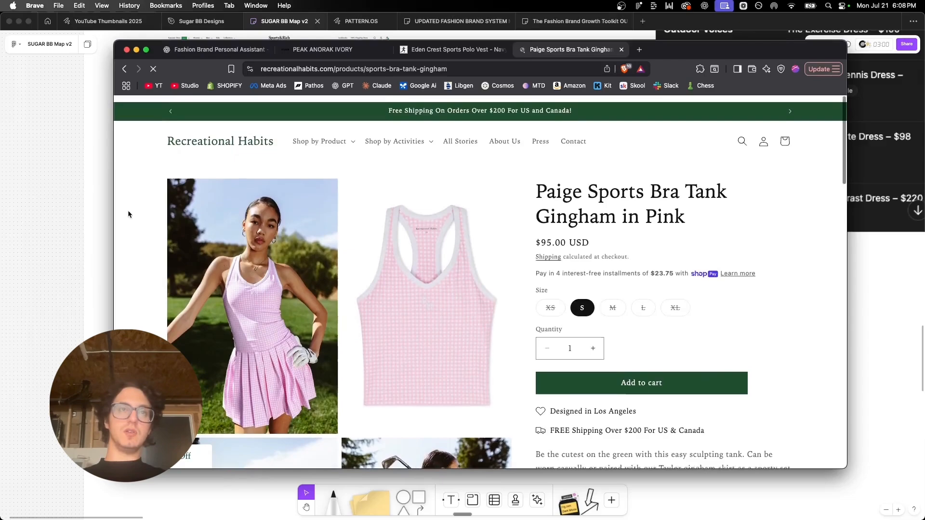
Step: Review the tank's product page, reduce the page zoom to 80%, and capture its four gallery photos together
scroll(128, 213, "down", 10)
scroll(128, 213, "up", 3)
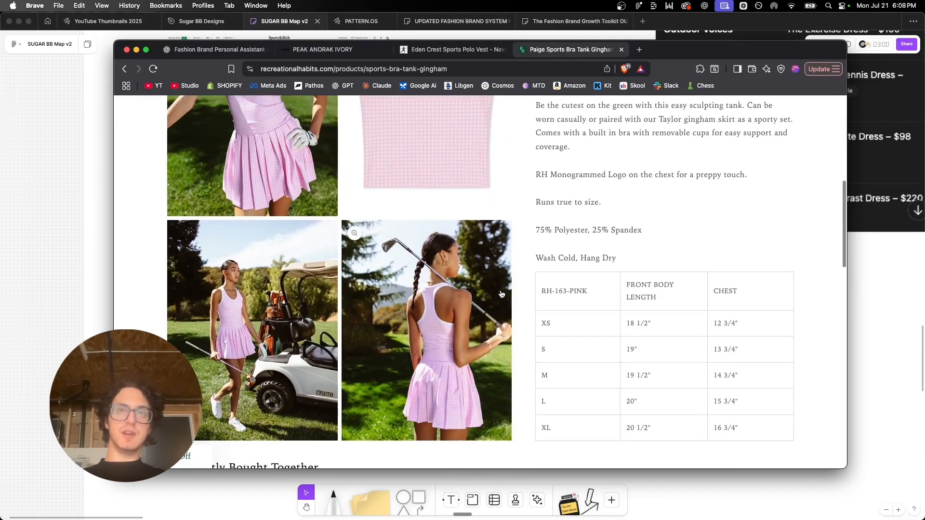
scroll(529, 311, "up", 7)
scroll(529, 311, "down", 5)
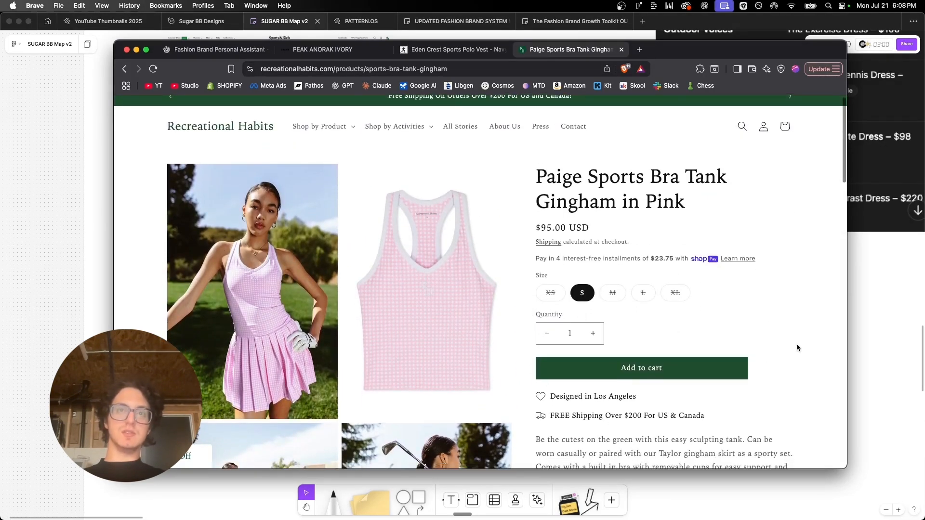
scroll(797, 343, "down", 3)
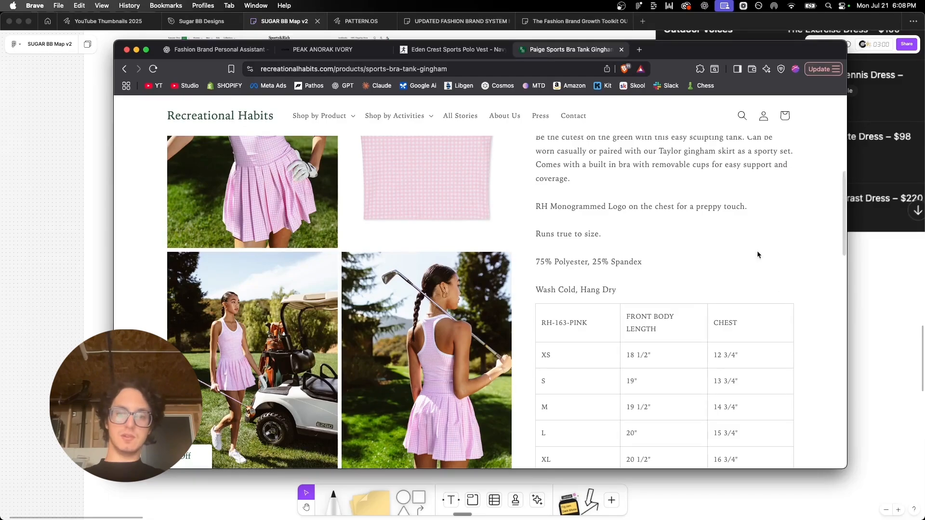
key("super+minus")
scroll(757, 255, "up", 3)
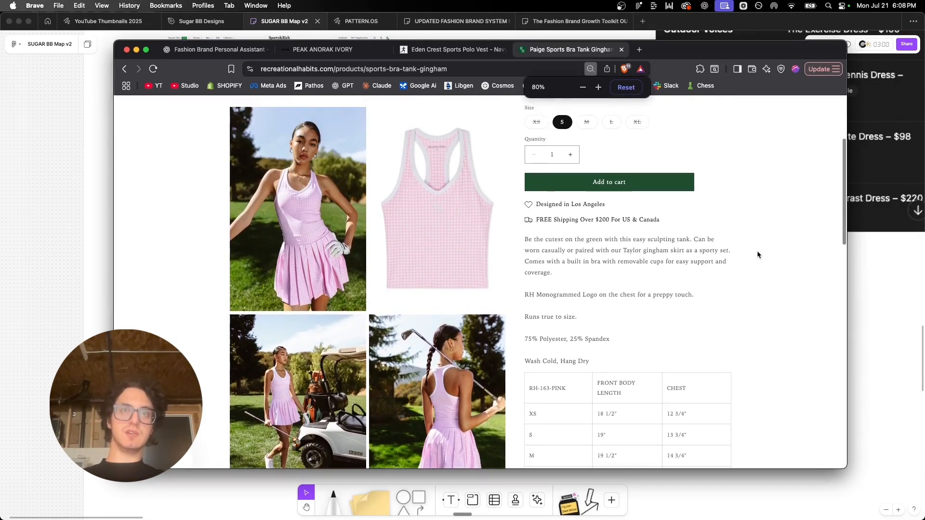
scroll(757, 251, "down", 2)
key("super+shift+4")
left_click_drag(230, 96, 506, 470)
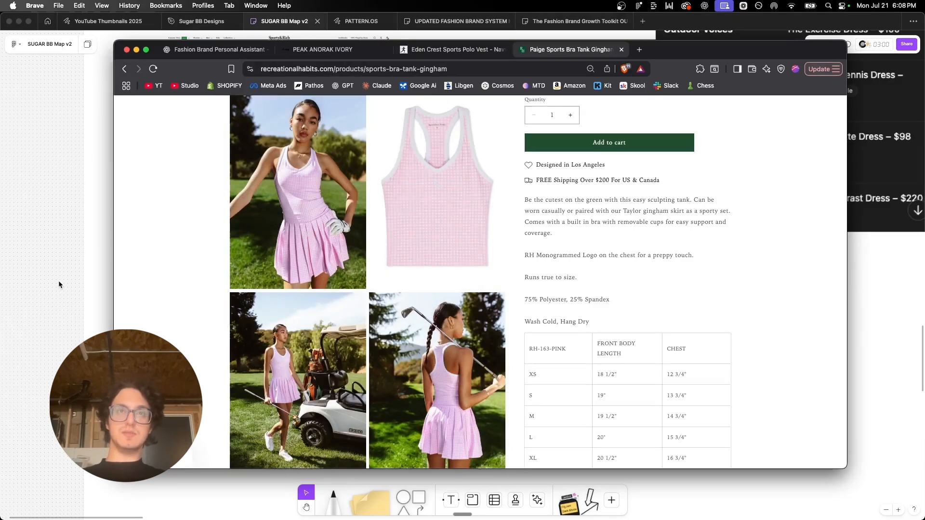
Step: Place the captured gallery photos of the pink gingham tank beside the Wimbledon Whites homepage image on the Figma board
left_click(58, 280)
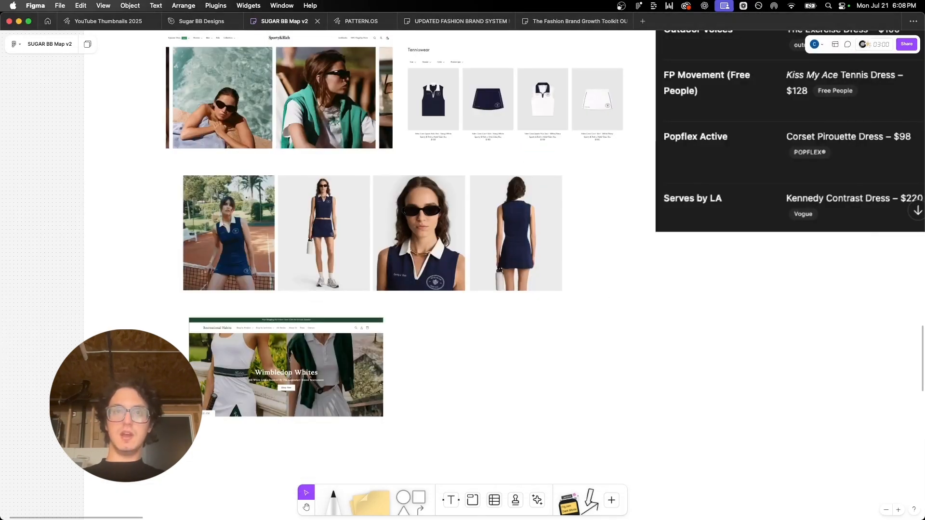
left_click_drag(868, 463, 418, 368)
left_click_drag(478, 434, 466, 419)
scroll(466, 420, "up", 10)
scroll(466, 420, "up", 2)
left_click(646, 376)
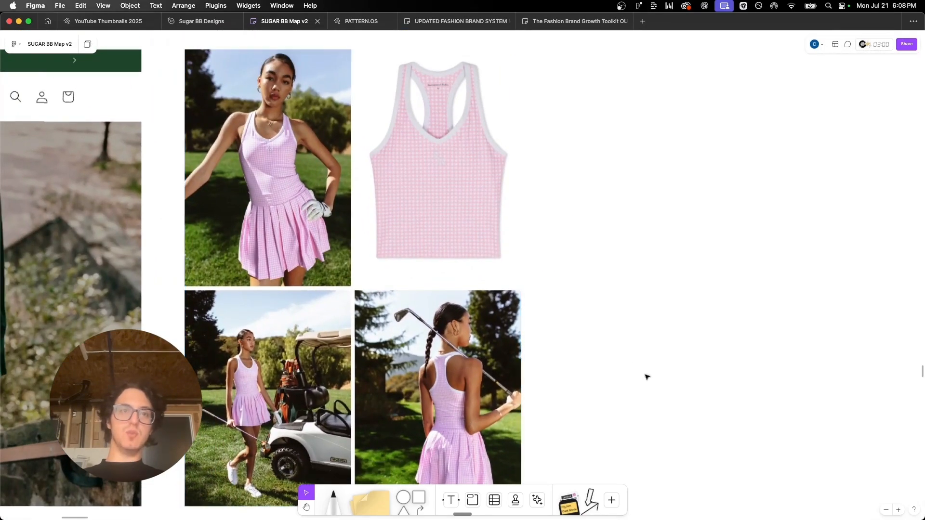
scroll(661, 385, "down", 5)
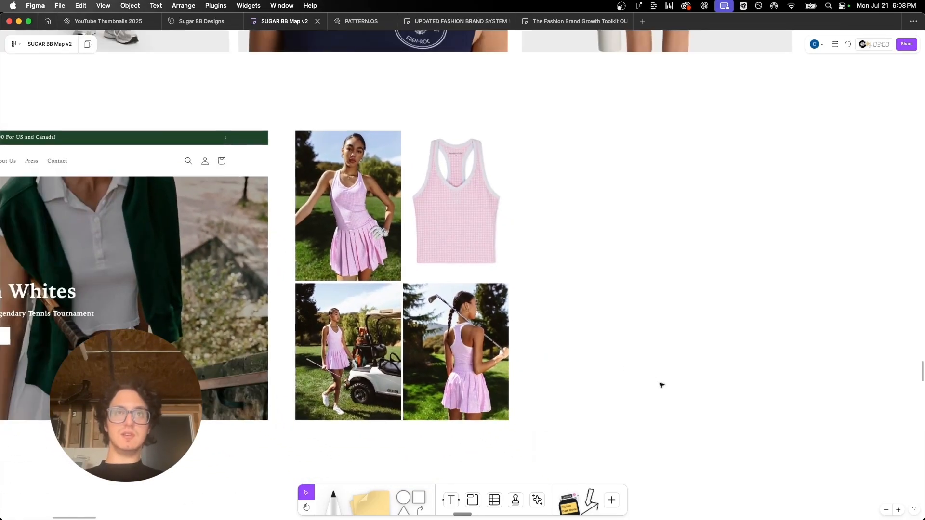
Step: Return to the Recreational Habits homepage in the browser and open the collection behind its Wimbledon Whites banner
key("ctrl+Up")
left_click(735, 233)
left_click(124, 69)
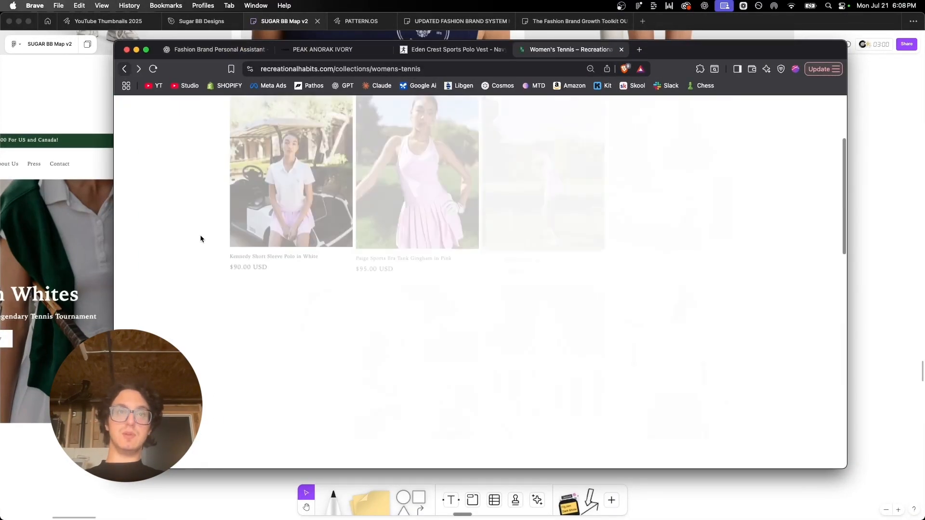
scroll(200, 235, "up", 5)
left_click(281, 127)
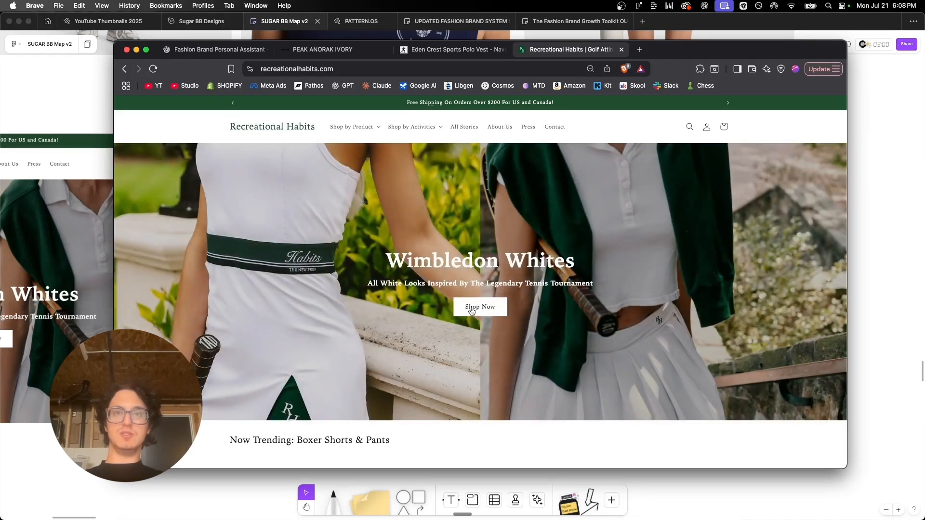
left_click(471, 312)
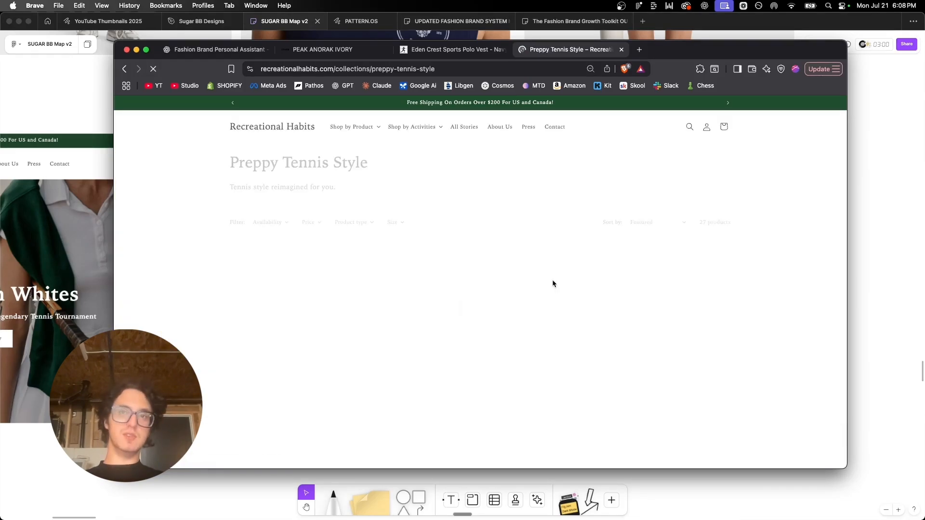
Step: Browse the Preppy Tennis Style collection, open the Natasha Tennis Skirt with Green Piping, and review its product photos
scroll(751, 291, "down", 2)
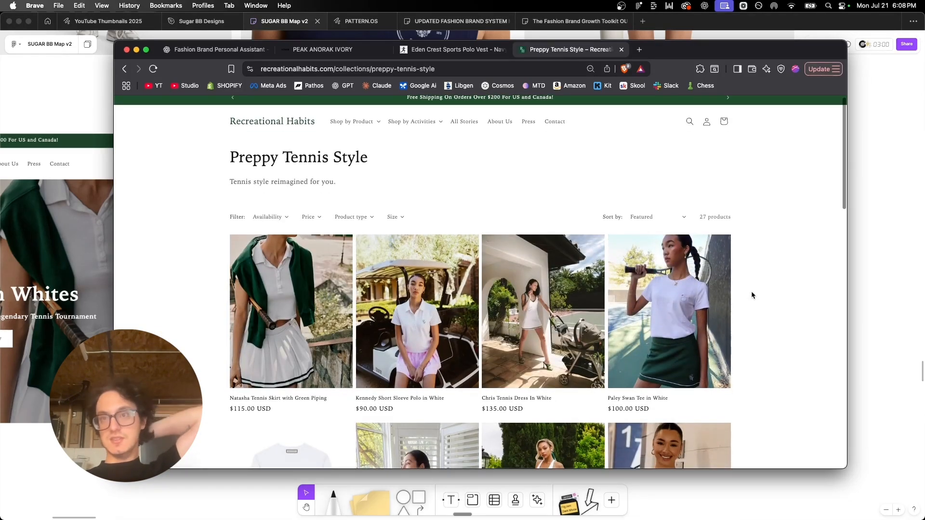
left_click(270, 289)
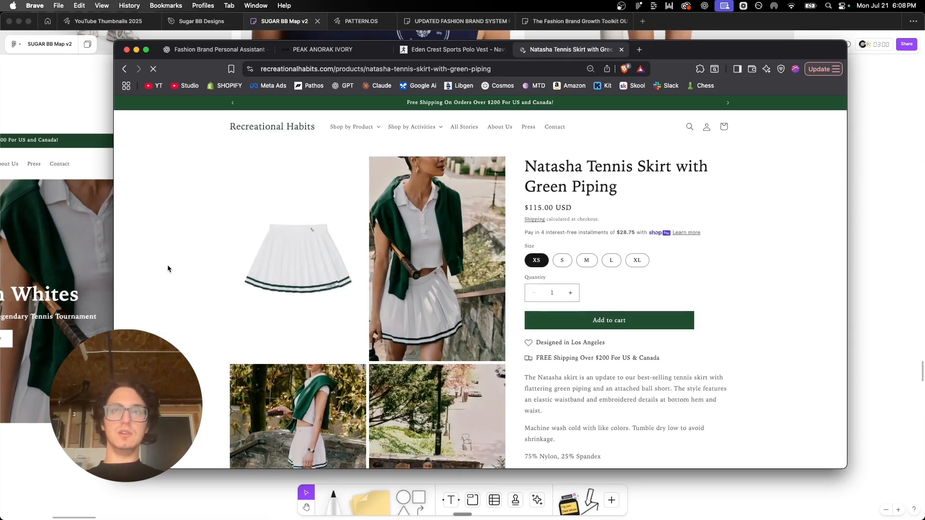
scroll(168, 266, "down", 2)
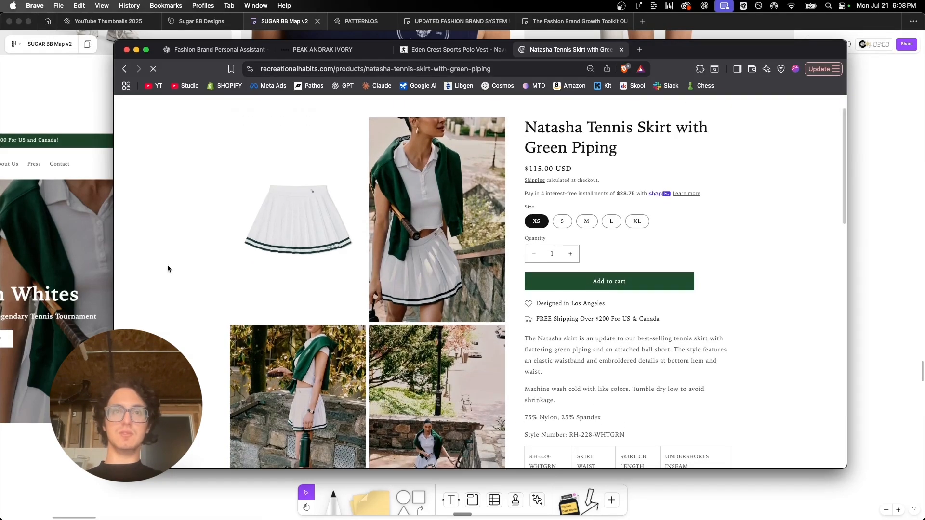
scroll(168, 266, "up", 1)
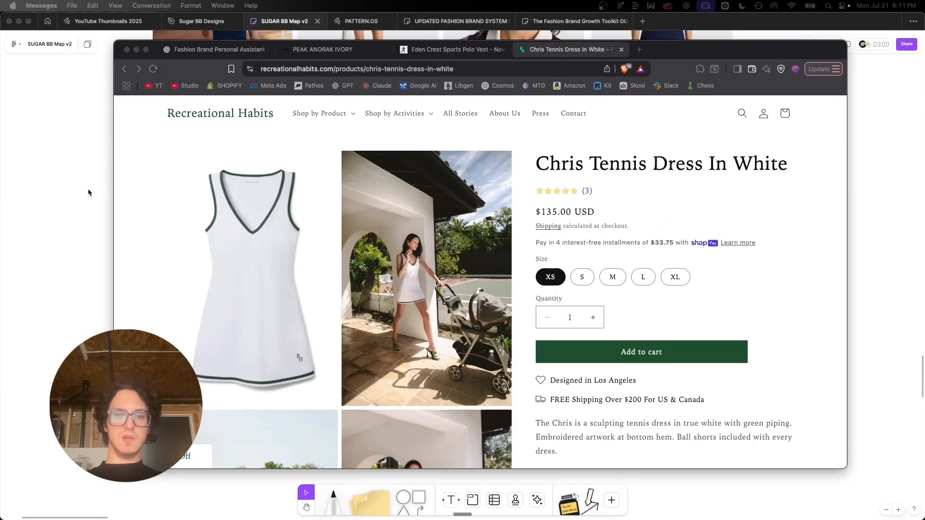
Step: Review the Chris Tennis Dress In White product page and compare its name and price with the Recreational Habits entry in the ChatGPT competitor table
left_click(144, 183)
scroll(143, 179, "down", 1)
scroll(148, 177, "up", 2)
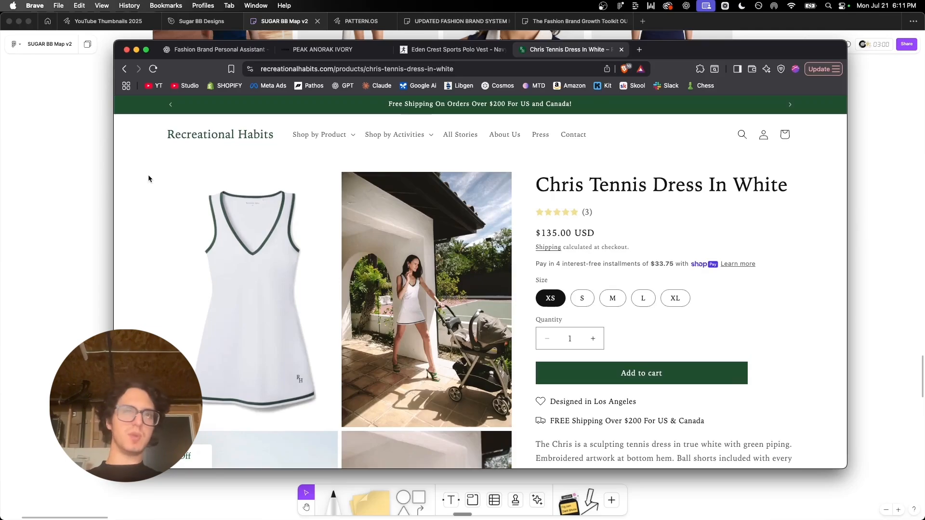
scroll(148, 179, "down", 1)
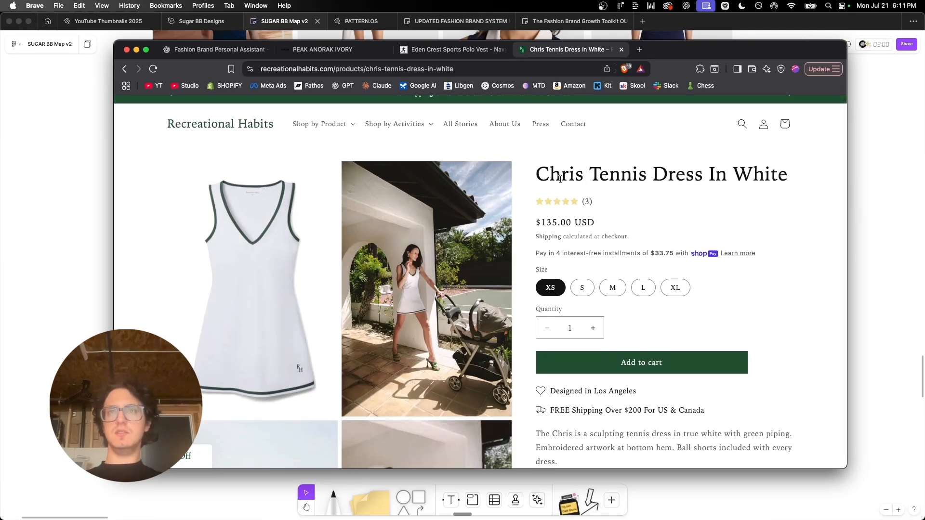
left_click_drag(590, 179, 762, 179)
left_click(758, 179)
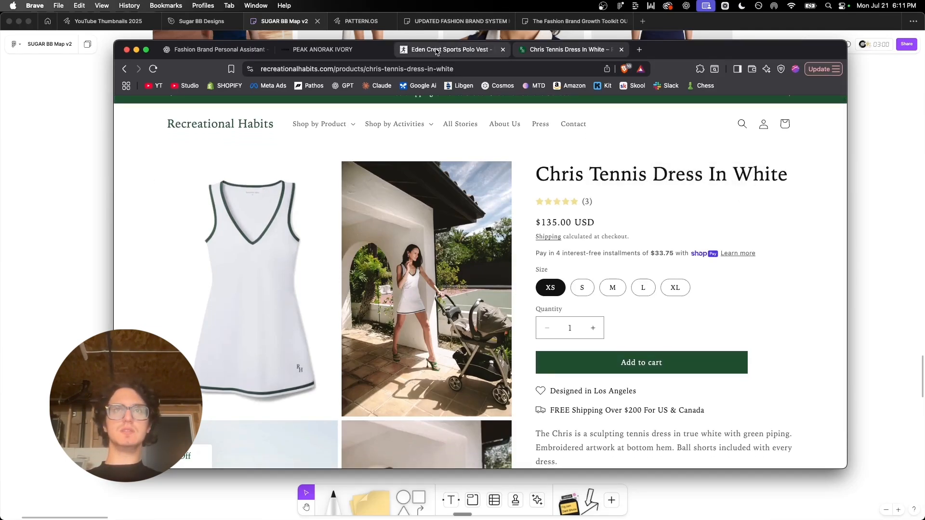
left_click(236, 50)
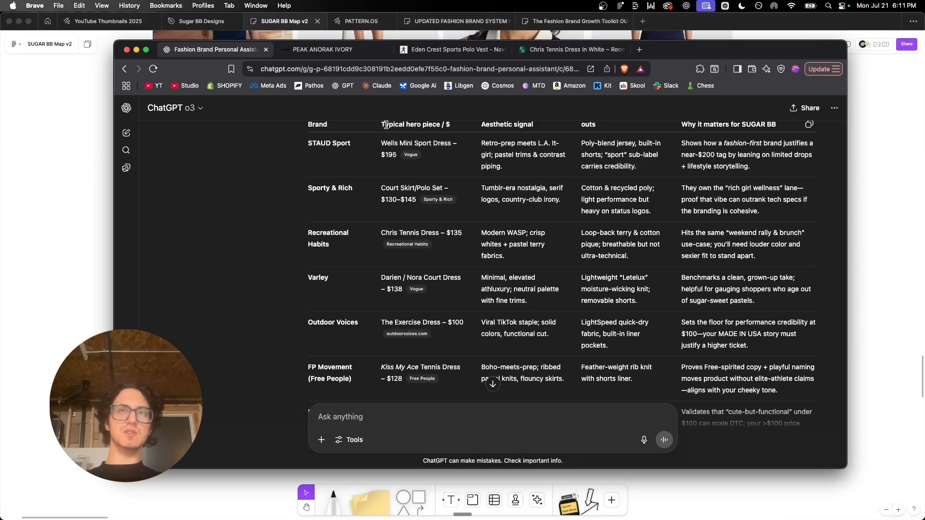
left_click_drag(381, 233, 461, 235)
left_click(463, 256)
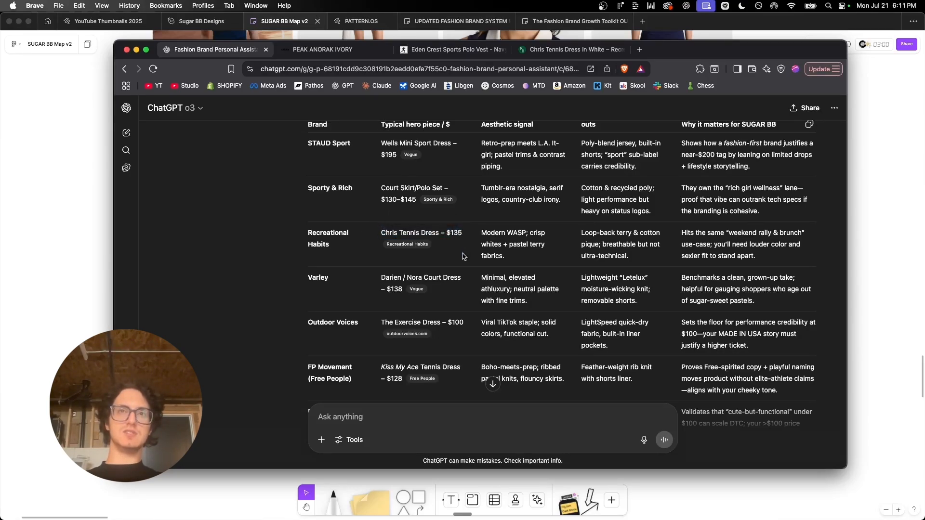
left_click(60, 213)
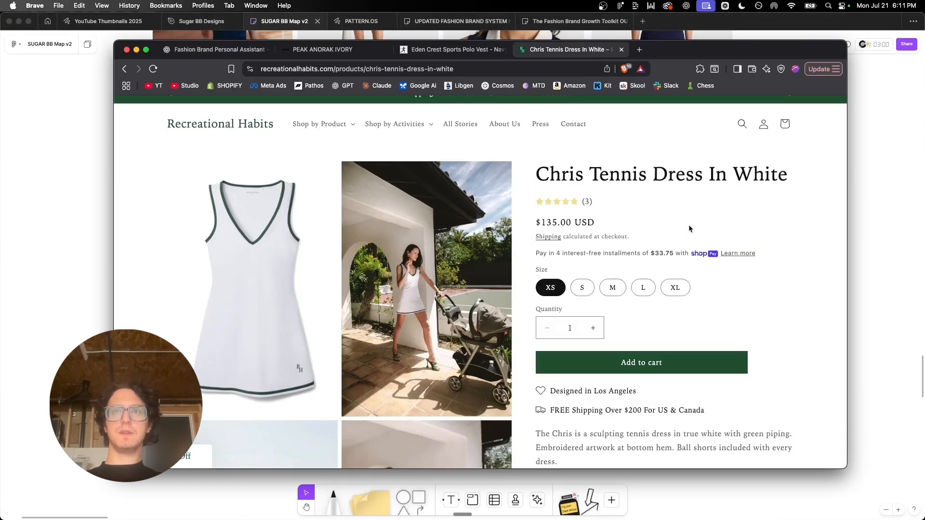
Step: Read the Chris dress's description and fabric details, and reread the brand rows in the ChatGPT competitor table
scroll(649, 217, "down", 1)
scroll(650, 217, "down", 3)
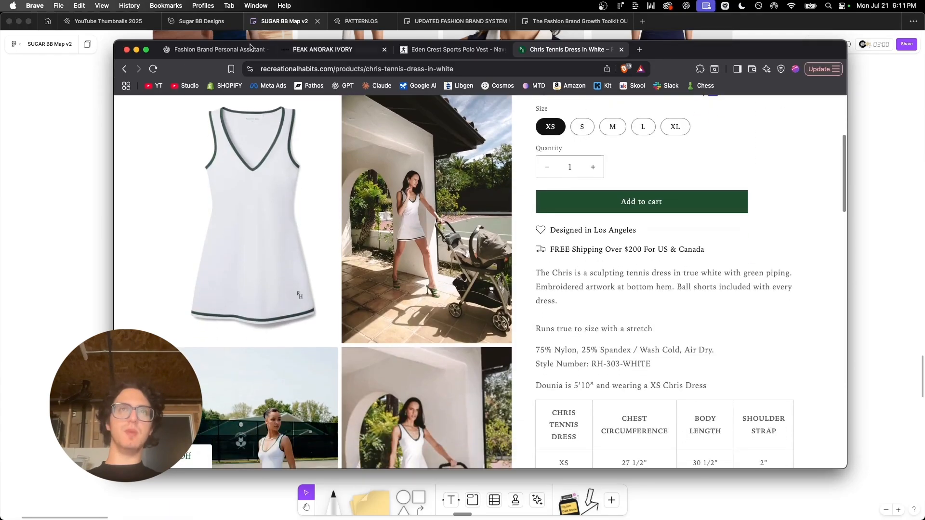
left_click(217, 50)
scroll(472, 216, "up", 1)
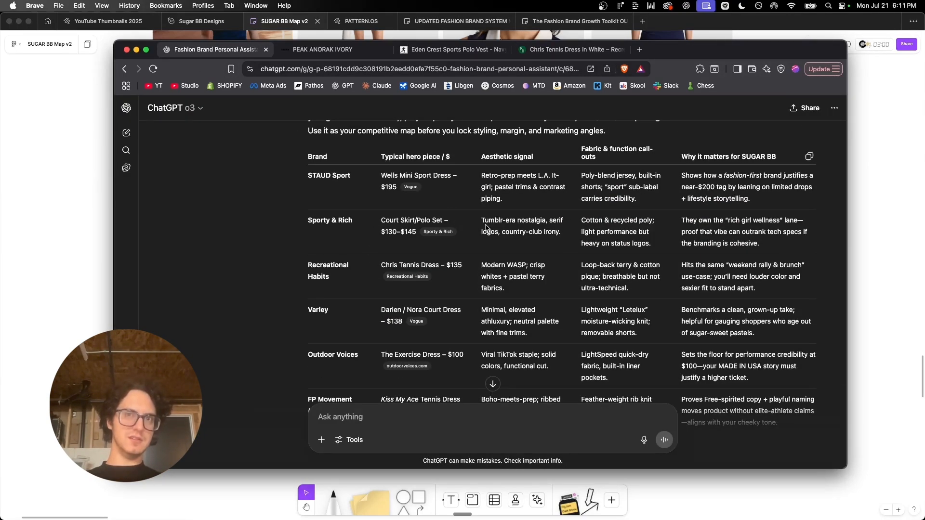
scroll(486, 227, "up", 1)
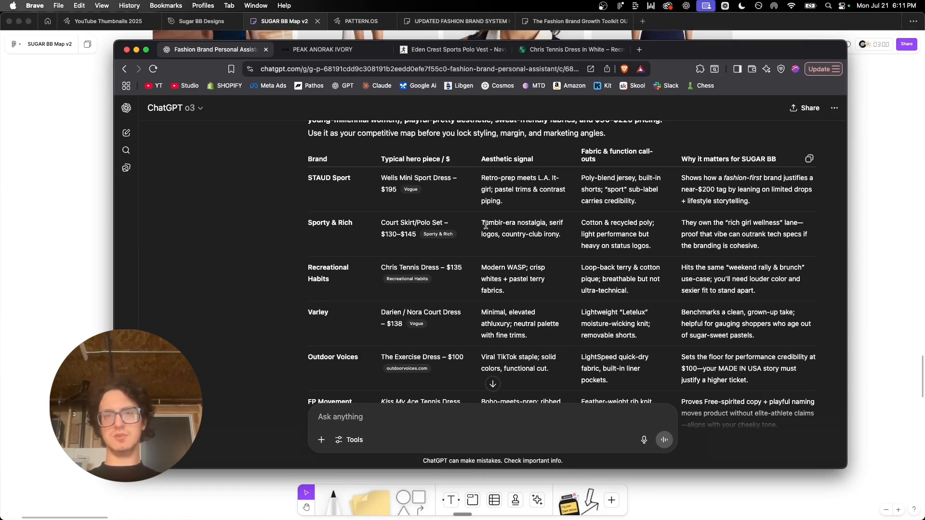
scroll(572, 272, "down", 1)
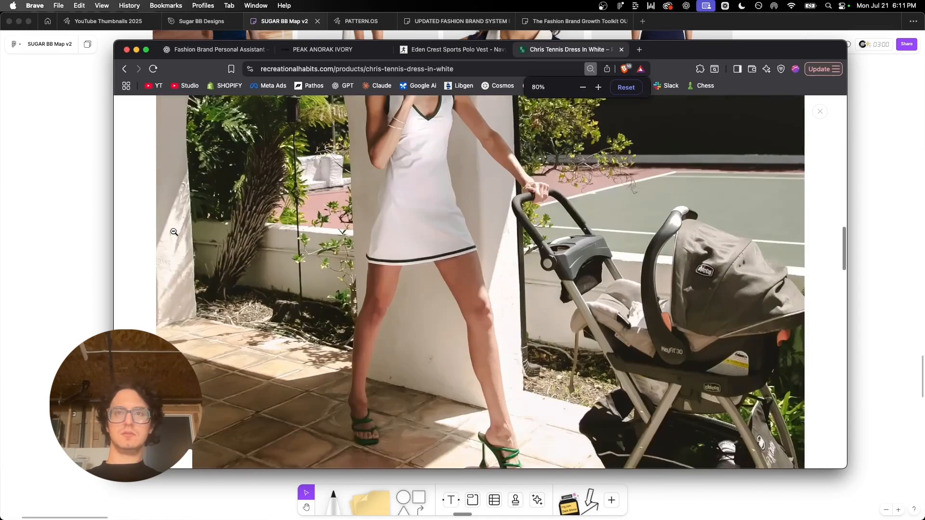
Step: Inspect the enlarged lifestyle photo of the Chris Tennis Dress, close it, and capture that photo from the product gallery
scroll(174, 232, "up", 4)
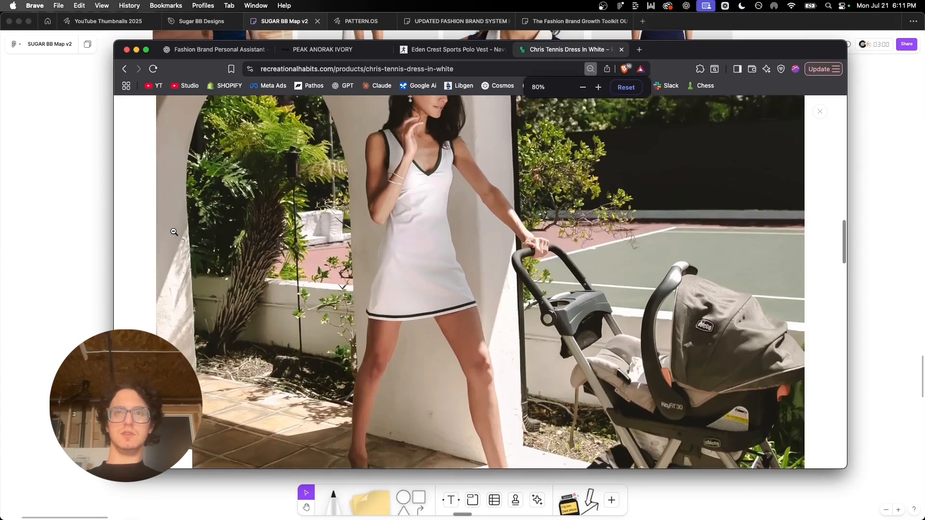
scroll(282, 203, "down", 5)
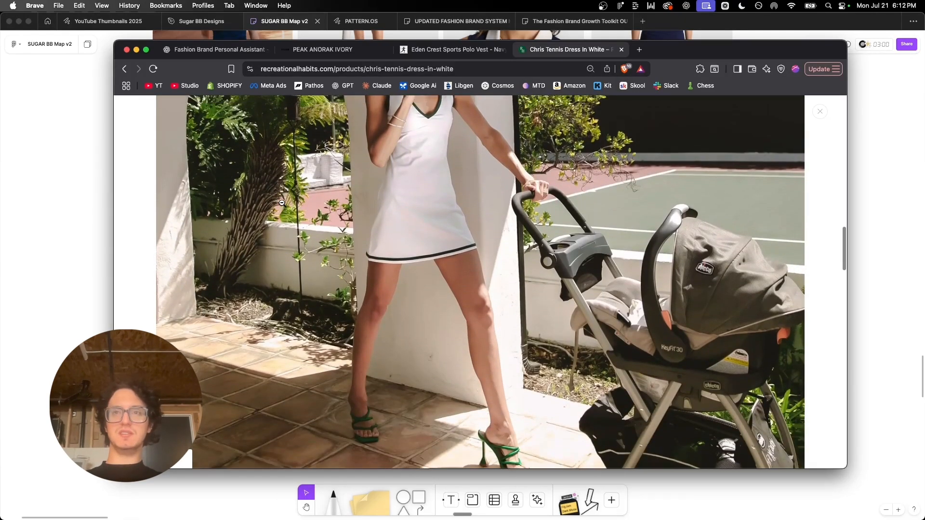
scroll(282, 203, "up", 3)
scroll(282, 202, "up", 1)
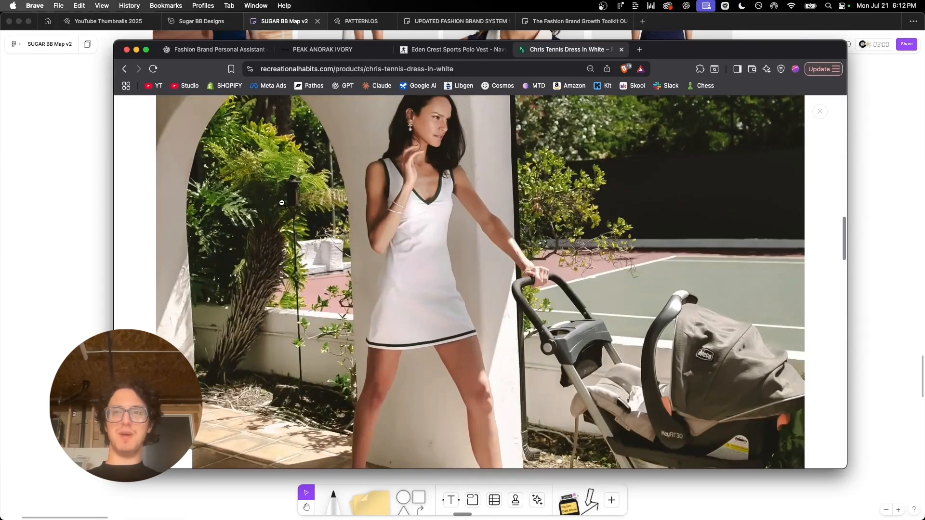
left_click(610, 384)
key("super+shift+4")
left_click_drag(341, 136, 513, 371)
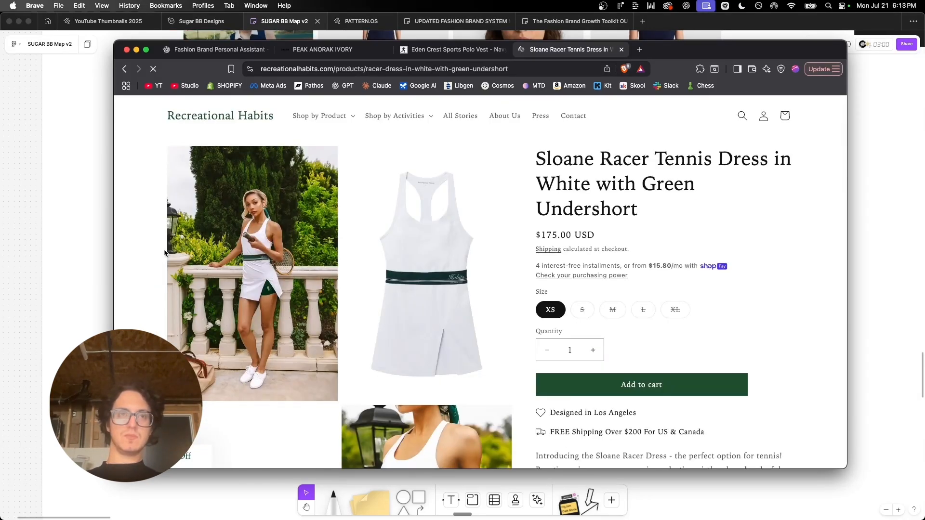
Step: Capture the first two gallery photos of the Sloane Racer Tennis Dress and place them beside the other Recreational Habits images in Figma
scroll(165, 254, "down", 2)
scroll(165, 253, "up", 2)
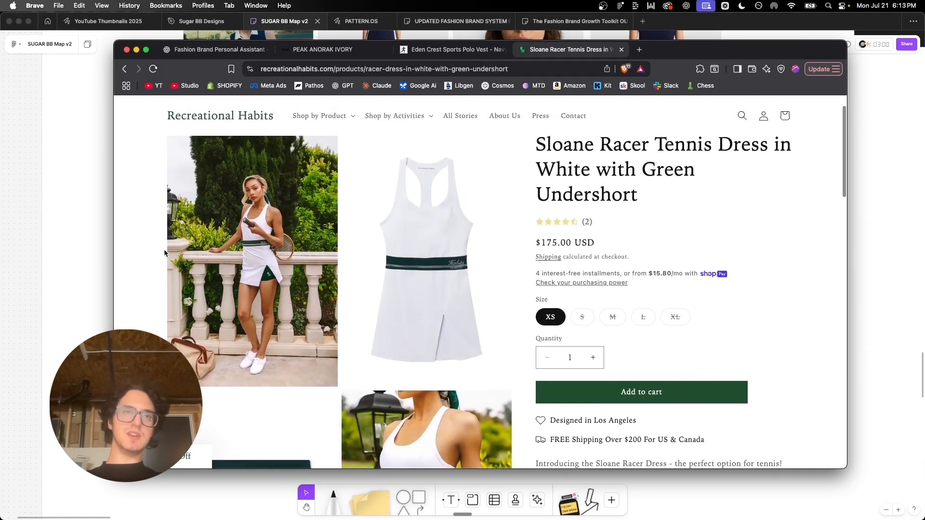
scroll(165, 254, "down", 6)
scroll(164, 254, "up", 6)
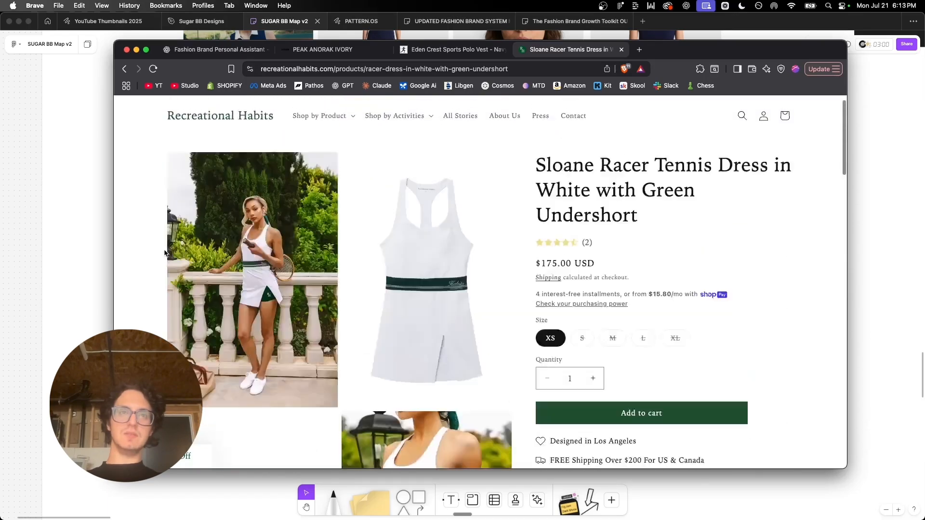
key("super+shift+4")
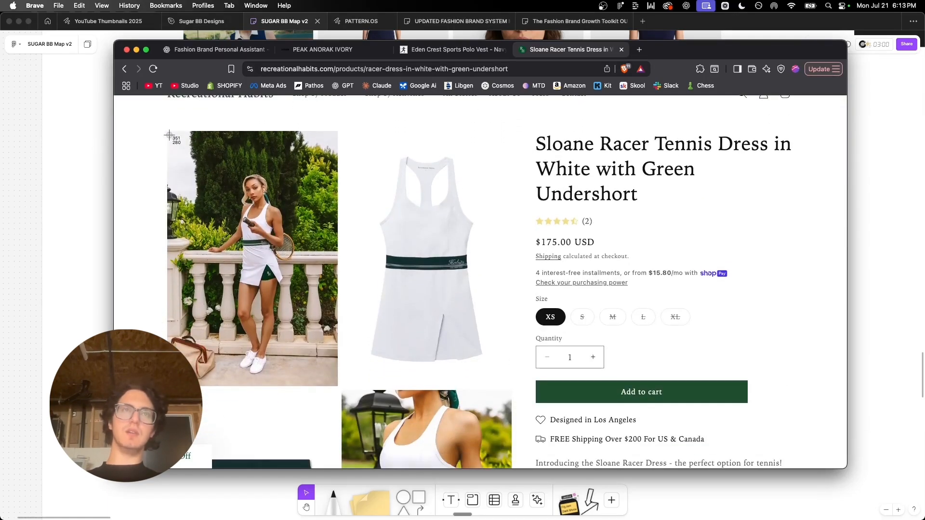
left_click_drag(166, 131, 515, 390)
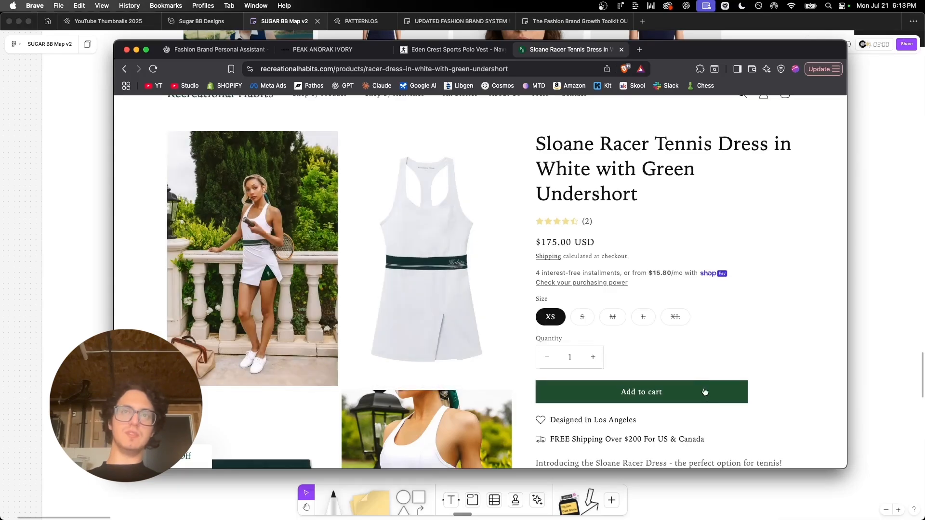
left_click_drag(92, 424, 668, 483)
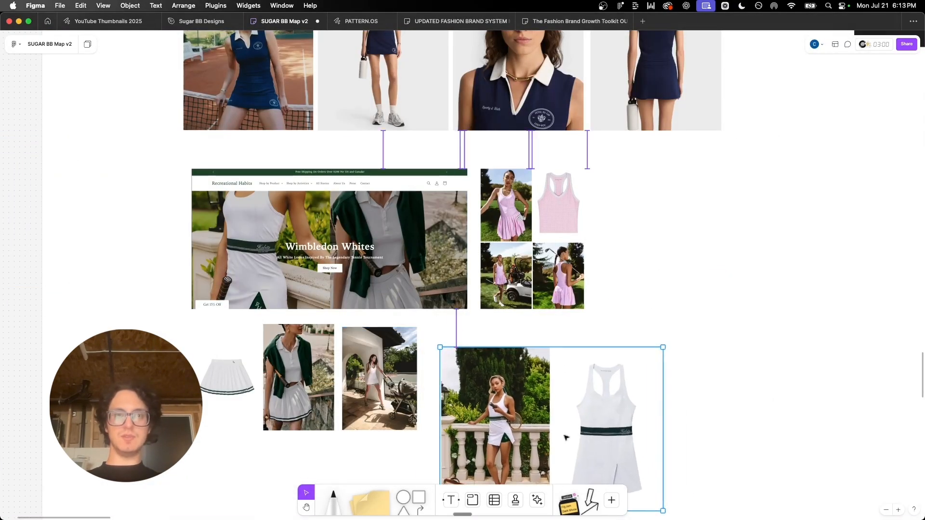
Step: Examine the assembled Recreational Habits references on the board and check the competitor table for the next brand
scroll(528, 363, "down", 5)
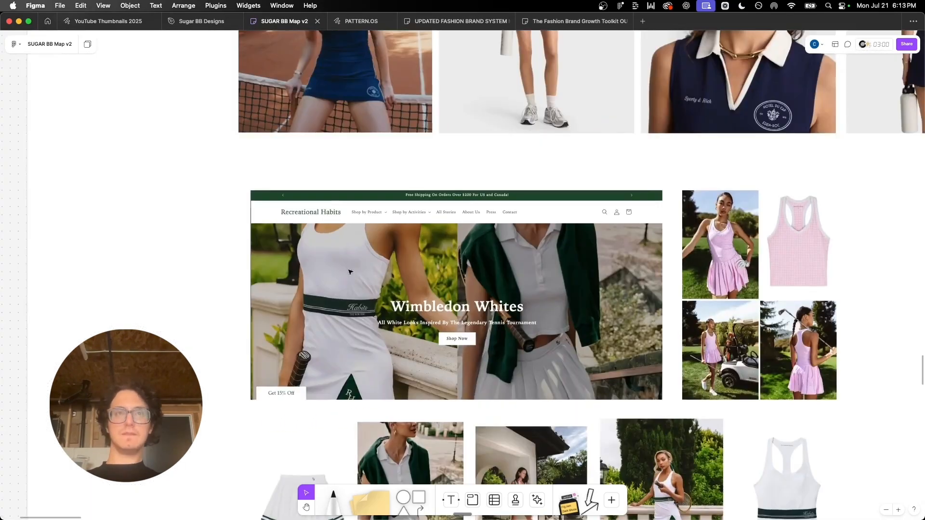
scroll(350, 272, "down", 3)
scroll(350, 272, "down", 1)
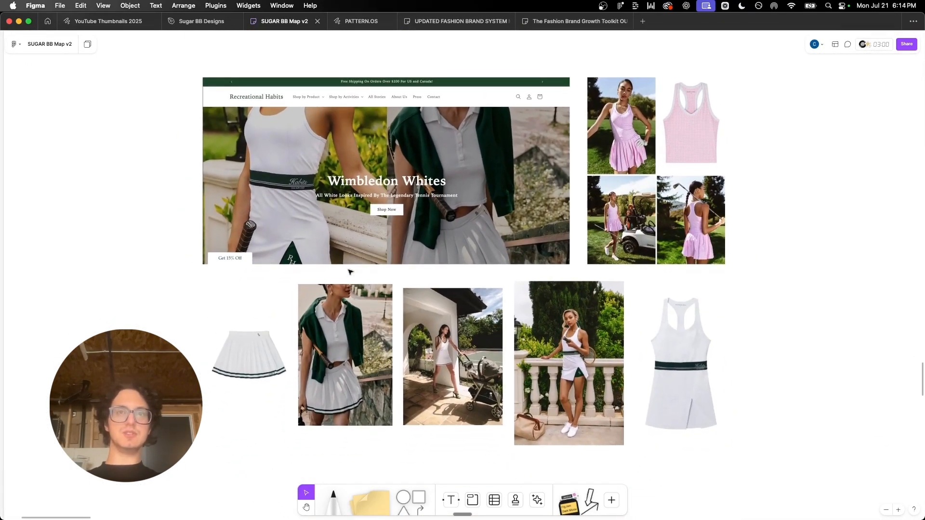
scroll(350, 272, "up", 1)
scroll(351, 272, "down", 2)
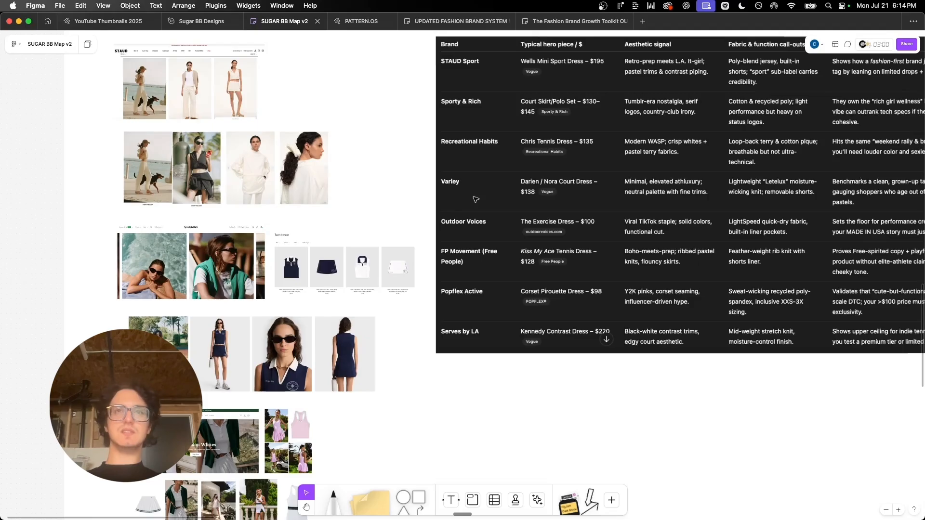
scroll(476, 199, "left", 1)
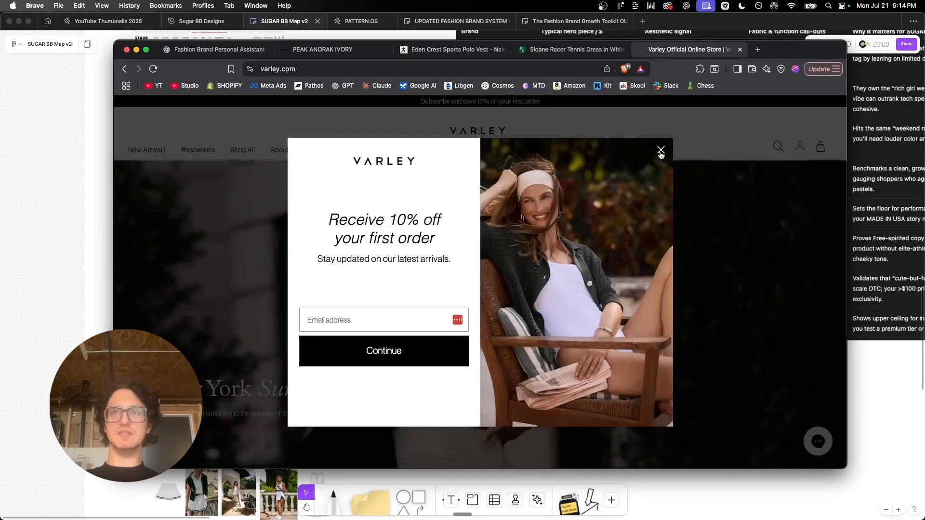
Step: Dismiss the Varley discount sign-up, capture the homepage's row of four category photos, and add the capture to the Figma board
left_click(660, 151)
scroll(642, 253, "down", 5)
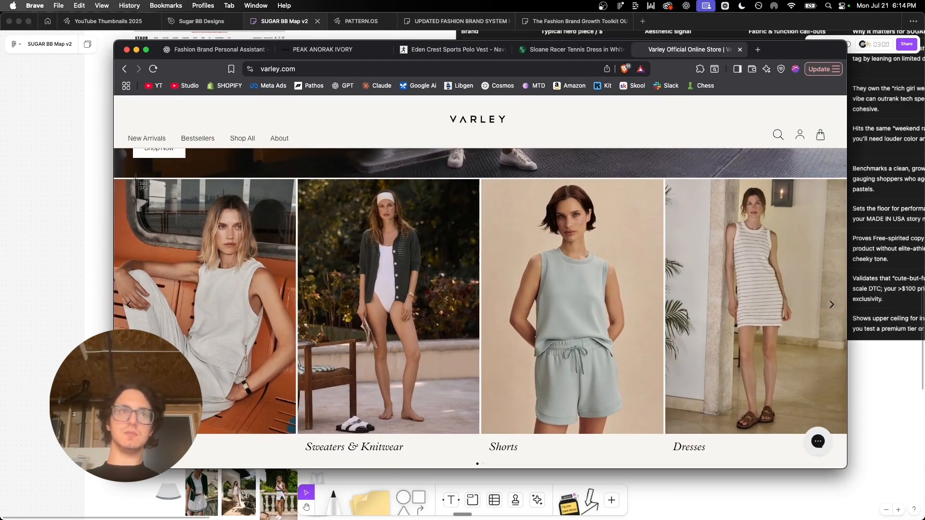
left_click_drag(215, 187, 704, 375)
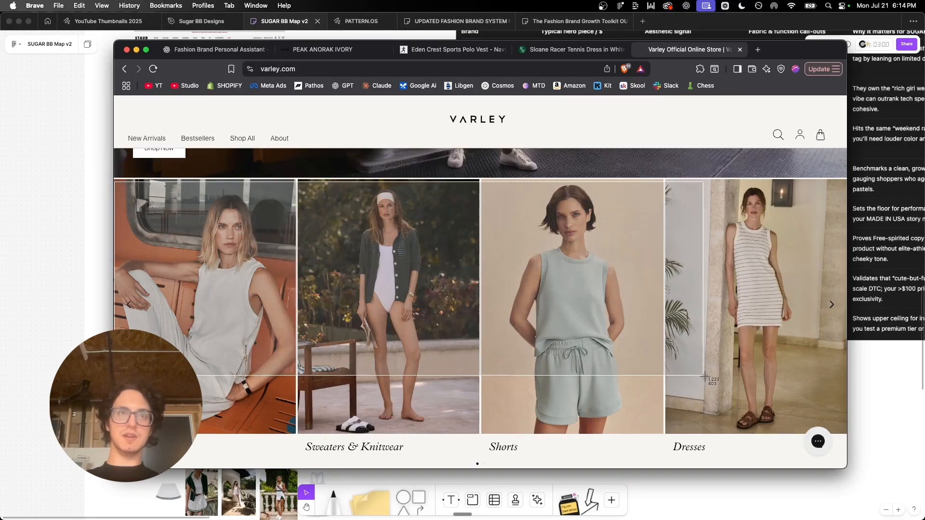
left_click_drag(747, 400, 835, 461)
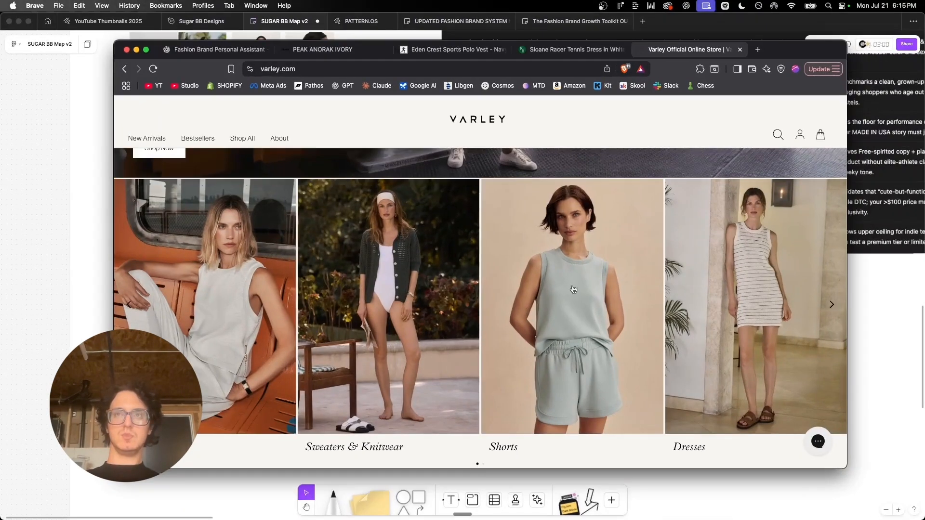
Step: Look over the Varley homepage from the hero video to the footer, including the second set of category photos in the carousel
scroll(574, 289, "up", 5)
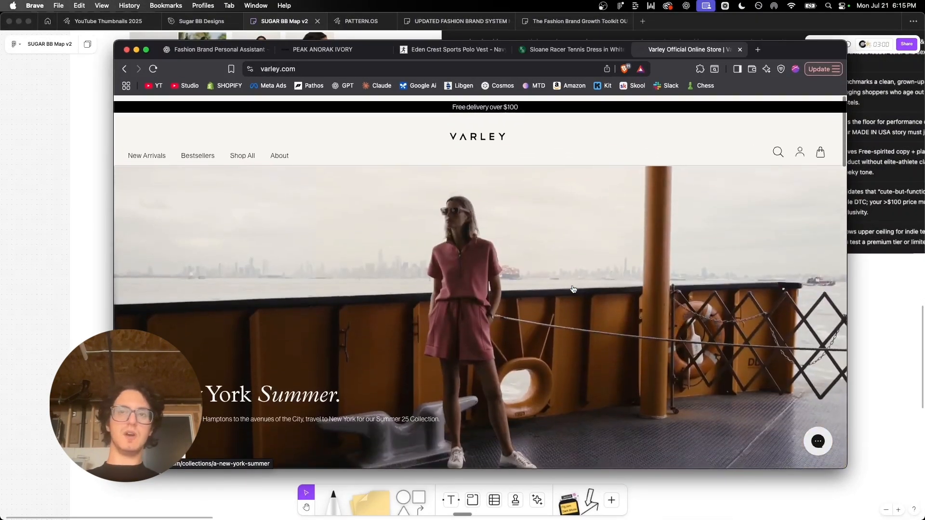
scroll(573, 289, "down", 6)
scroll(573, 290, "down", 15)
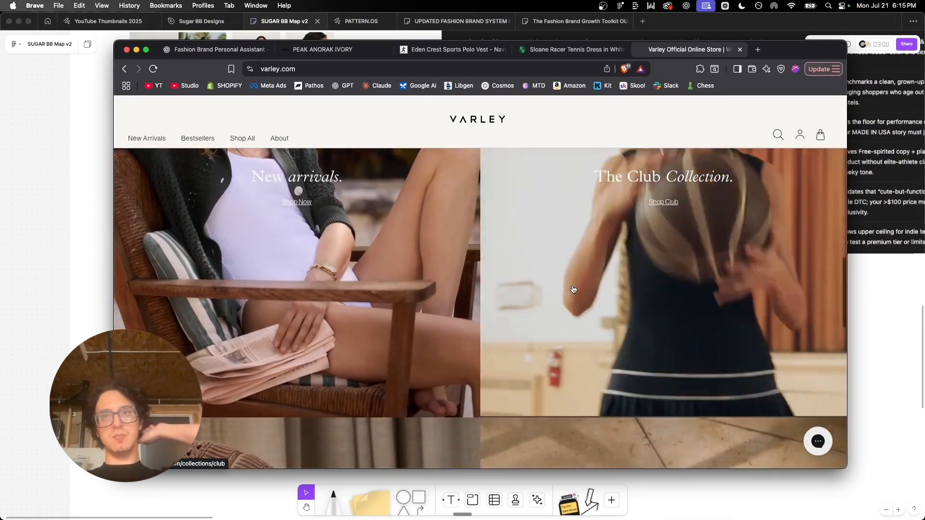
scroll(573, 289, "down", 4)
scroll(574, 289, "down", 10)
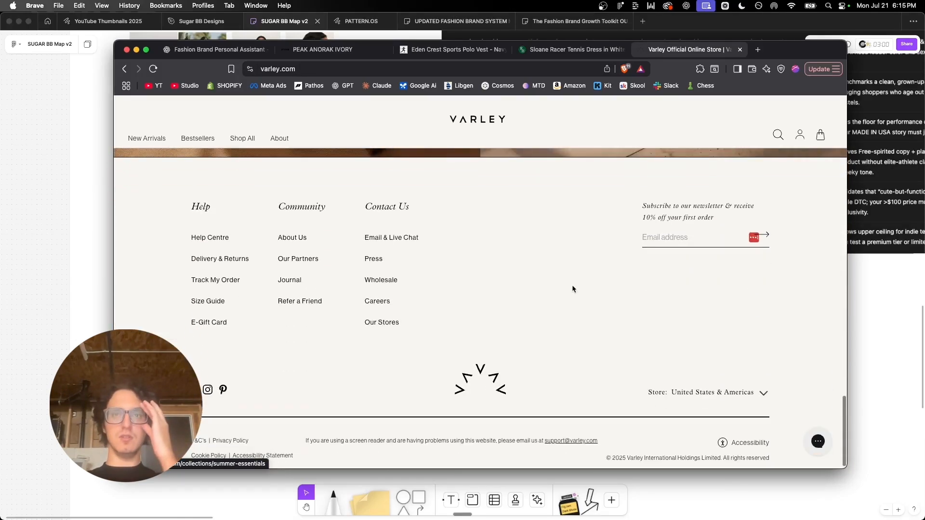
scroll(574, 289, "up", 15)
scroll(573, 289, "up", 10)
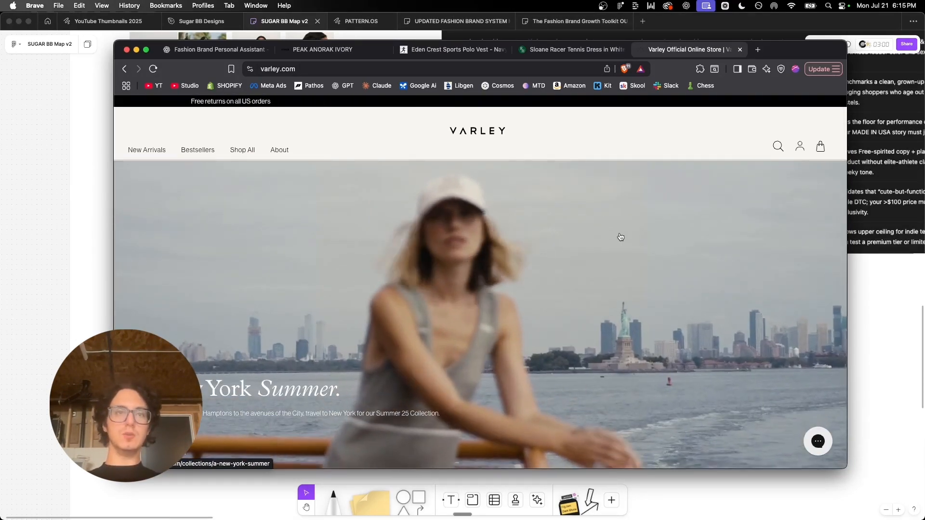
scroll(619, 236, "down", 5)
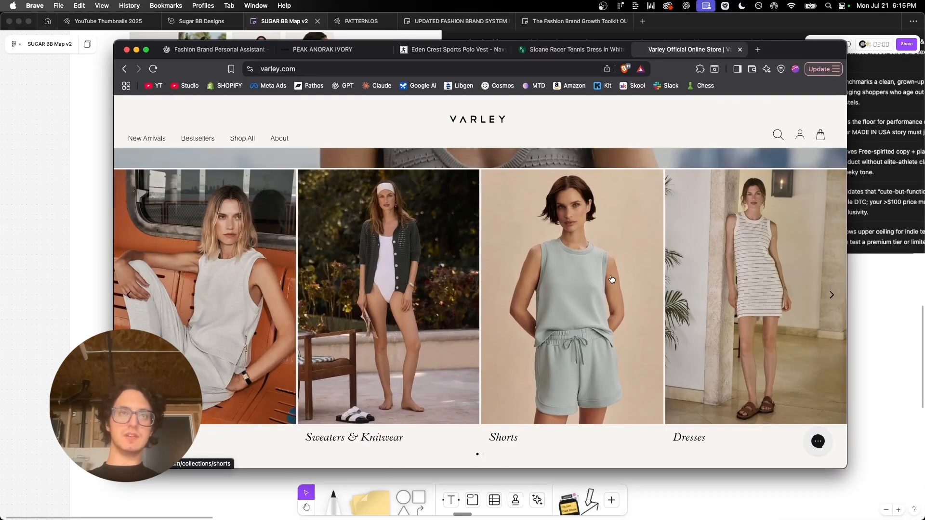
left_click(832, 295)
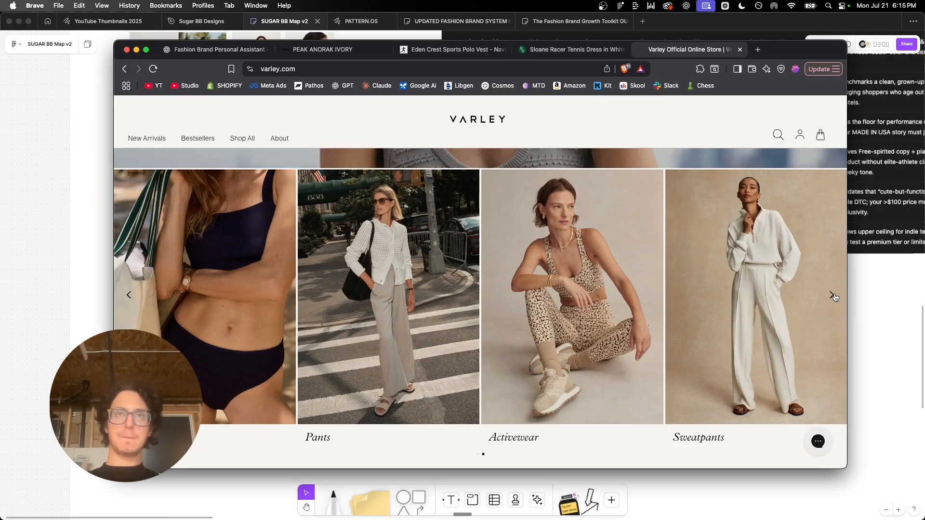
scroll(634, 322, "up", 1)
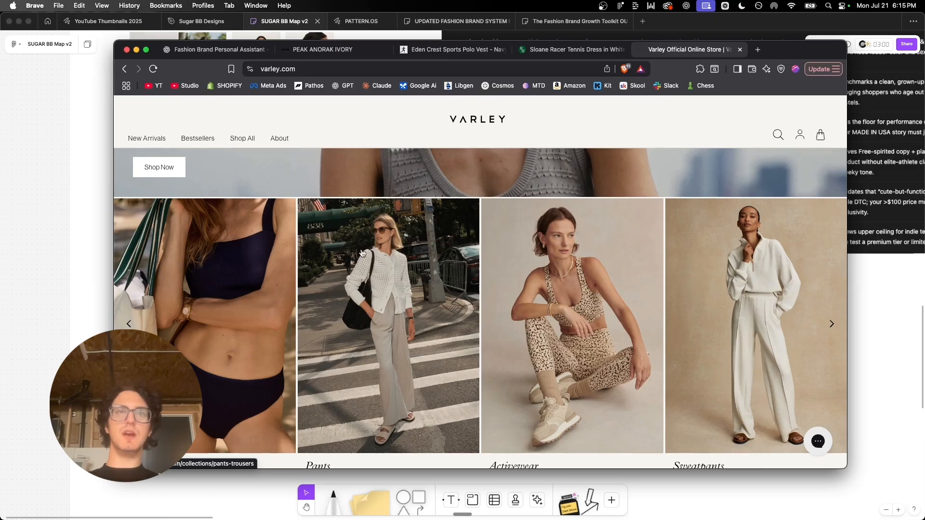
scroll(769, 280, "down", 1)
Step: Open Varley's Sweatpants collection and inspect the studio product photos, including a closer look at the seated Rolled Cuff Pant 25" shot
left_click(769, 280)
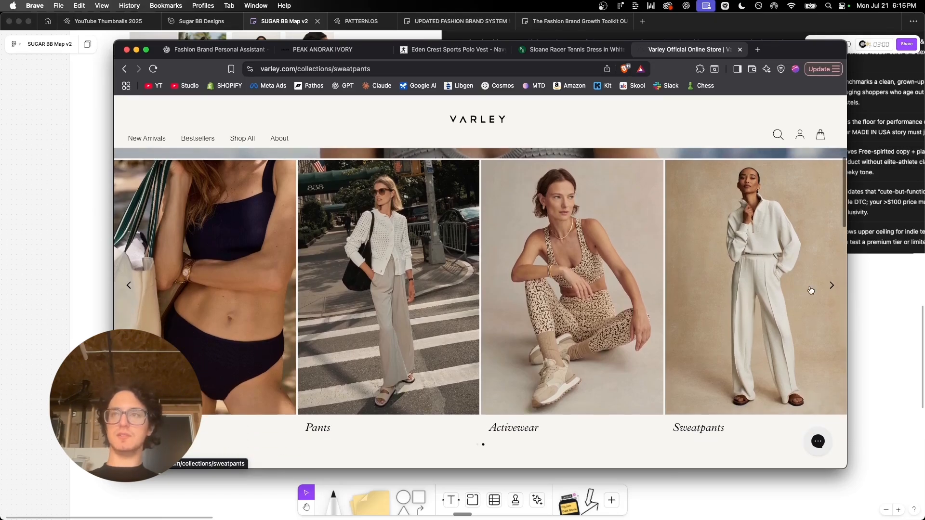
scroll(511, 260, "down", 5)
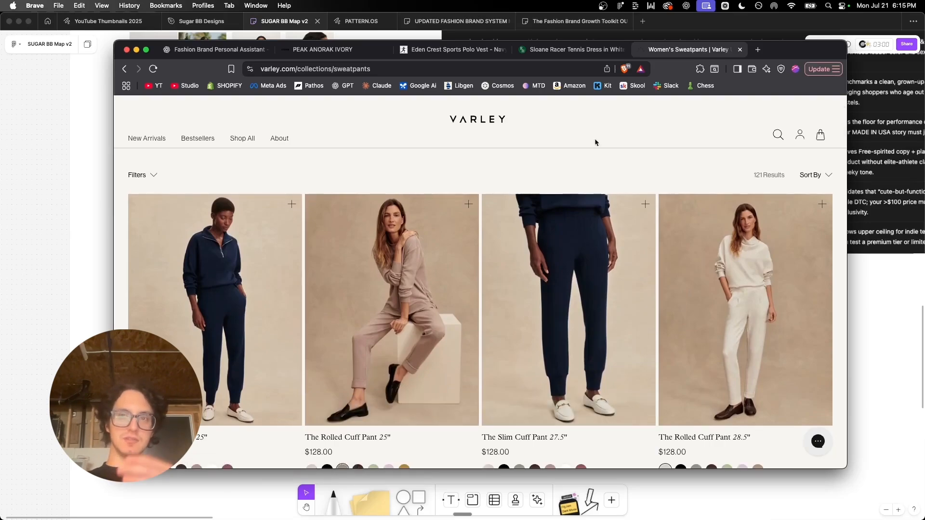
scroll(677, 164, "down", 1)
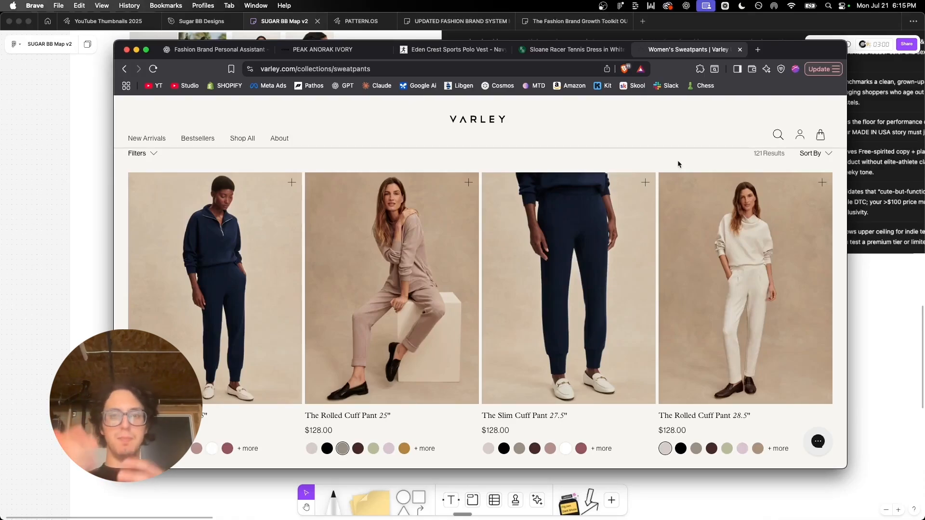
scroll(413, 308, "up", 5)
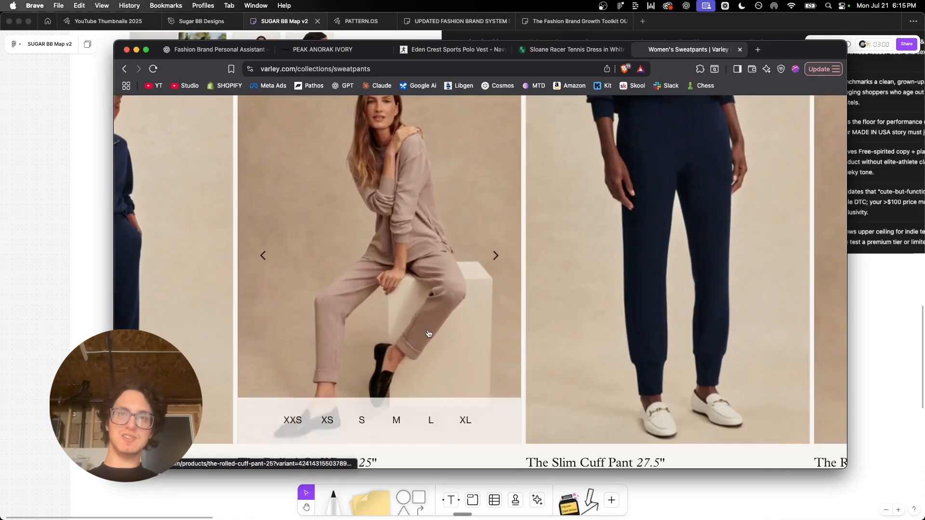
scroll(429, 334, "down", 5)
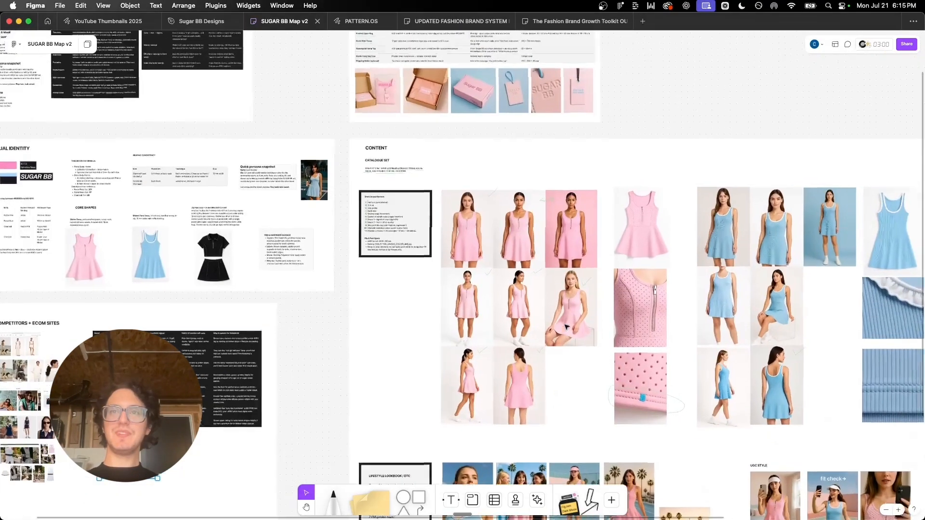
Step: Compare the pink dress catalogue shots on the Figma board with the Shot List per Garment, especially the seated pose
scroll(565, 326, "up", 10)
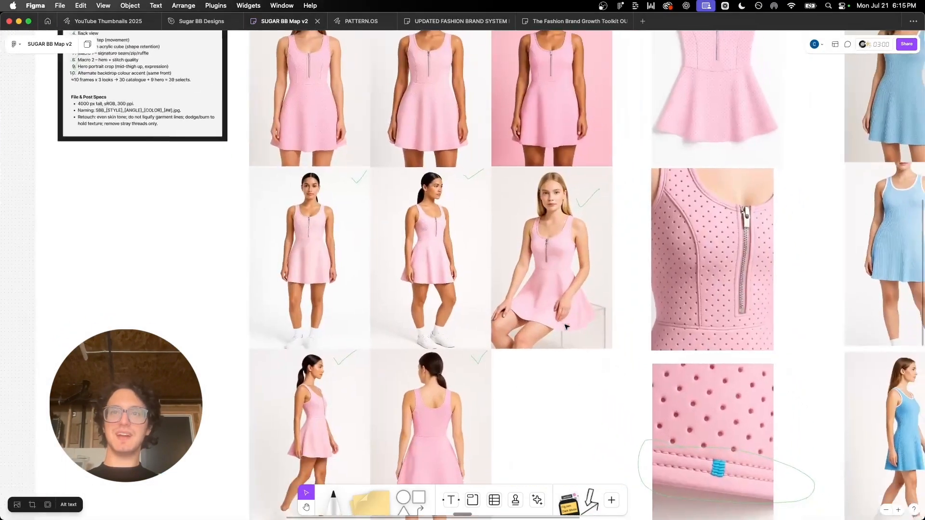
scroll(531, 384, "down", 2)
scroll(532, 384, "up", 7)
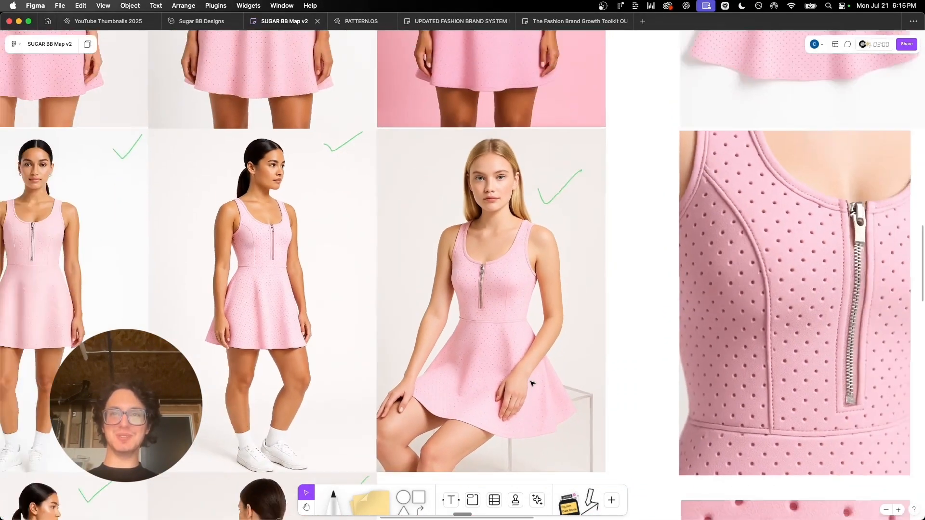
scroll(531, 384, "left", 10)
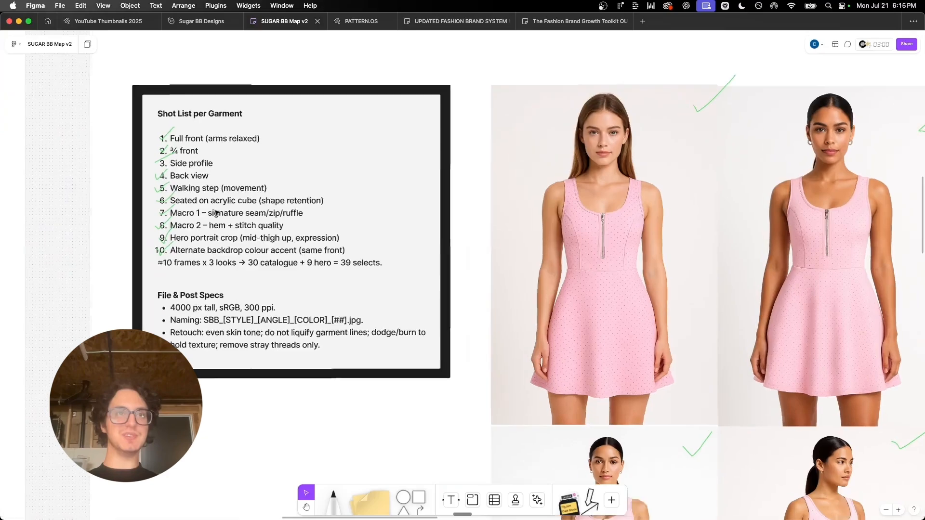
scroll(212, 208, "up", 5)
scroll(187, 201, "down", 3)
scroll(187, 201, "right", 10)
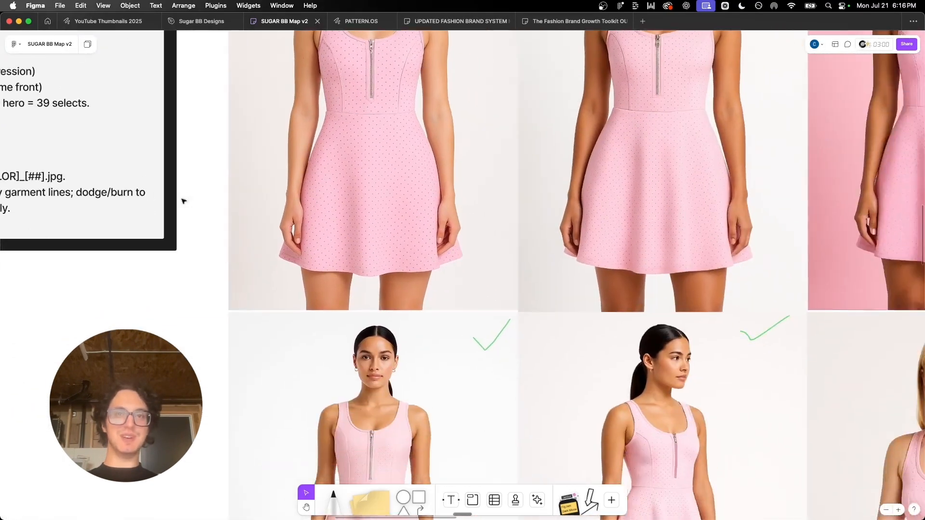
scroll(436, 247, "up", 5)
scroll(436, 246, "down", 4)
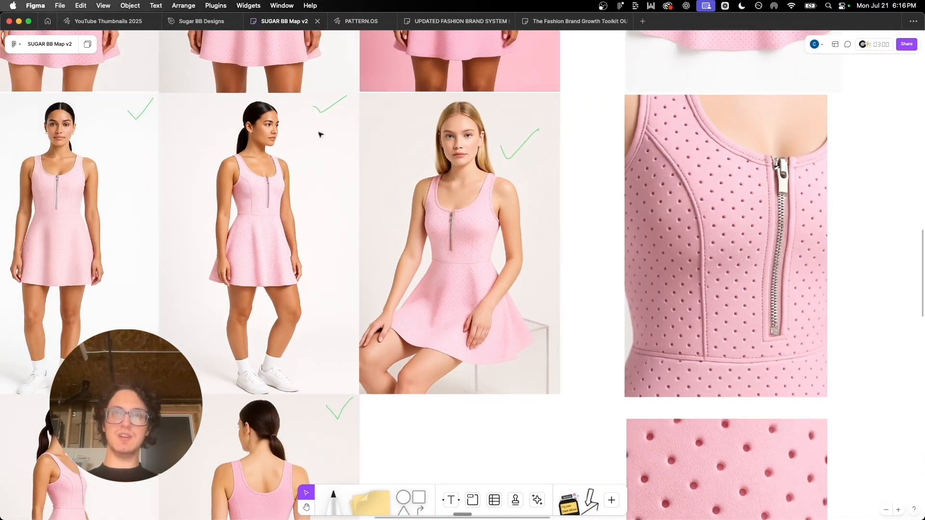
scroll(519, 332, "up", 1)
scroll(519, 332, "left", 1)
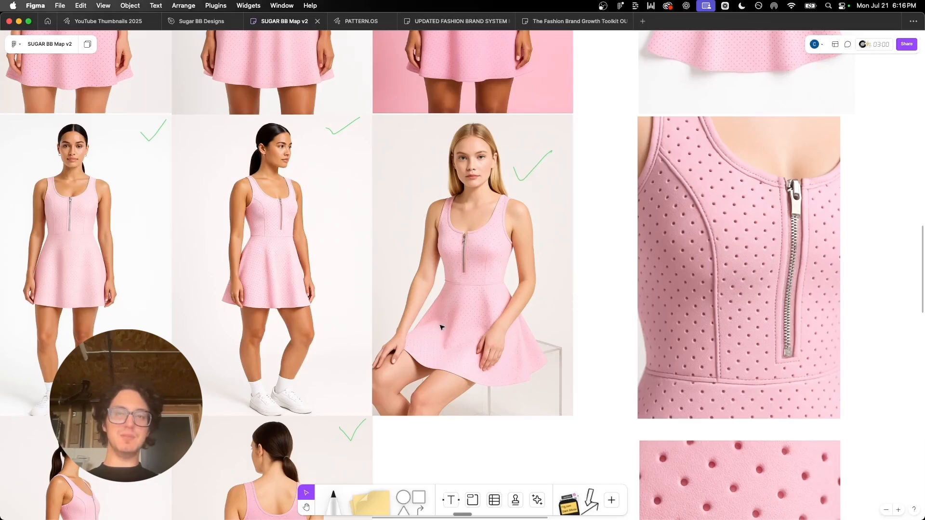
Step: Open the Rolled Cuff Pant 25" product page in Brave, enlarge its seated model photo, and capture it for the Figma board
key("ctrl+Up")
left_click(673, 173)
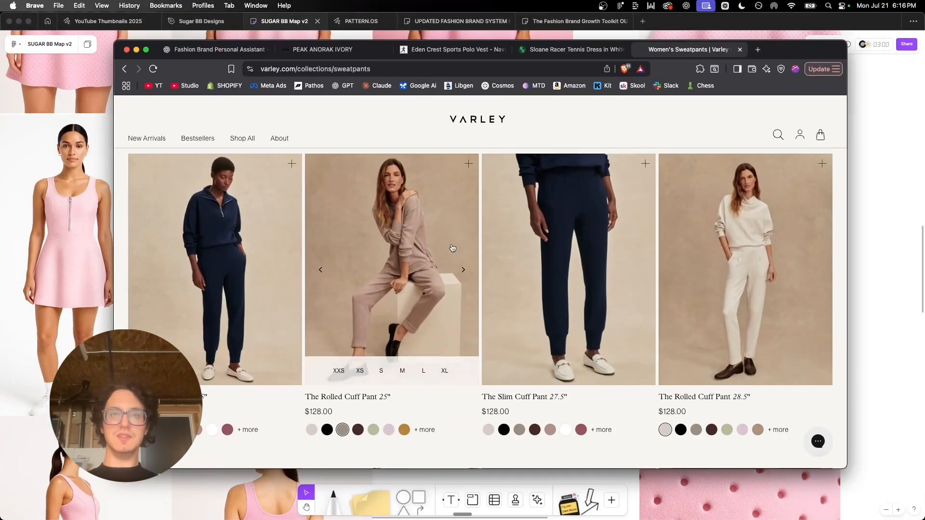
left_click(410, 235)
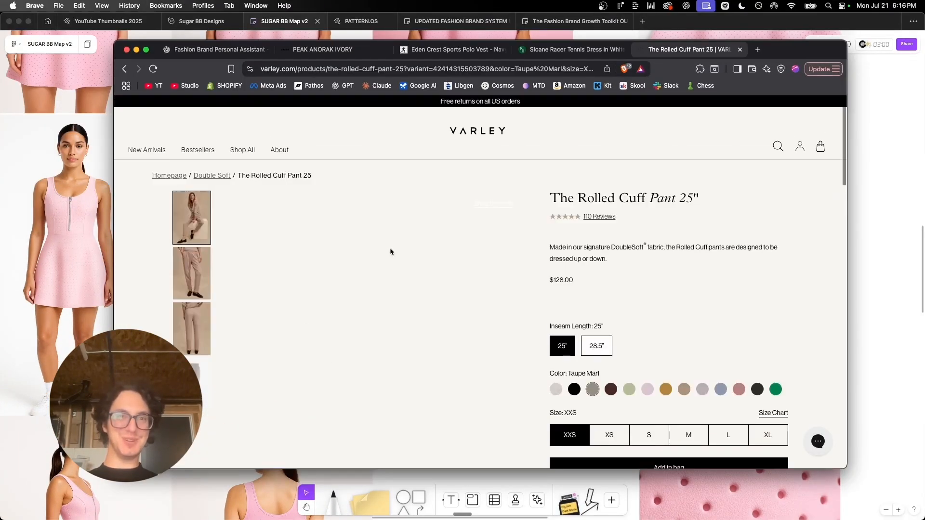
scroll(289, 231, "down", 5)
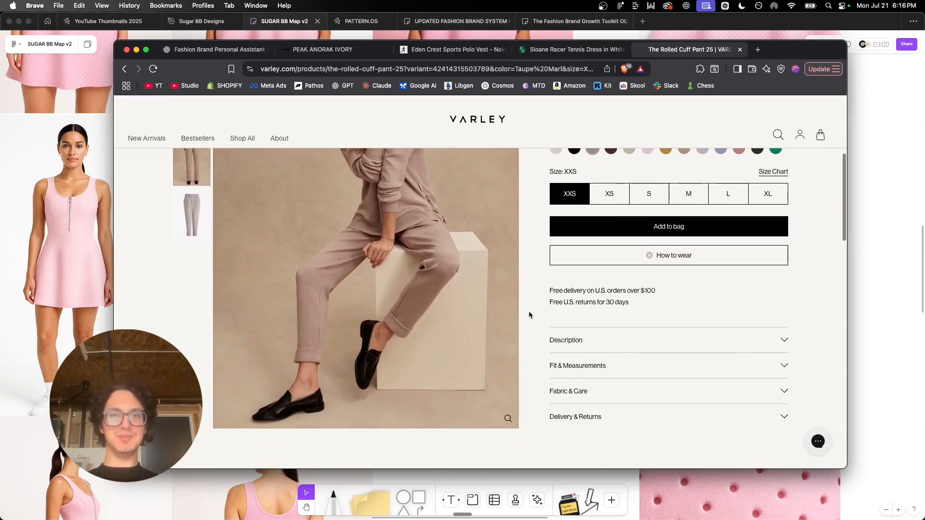
left_click(458, 310)
key("super+shift+4")
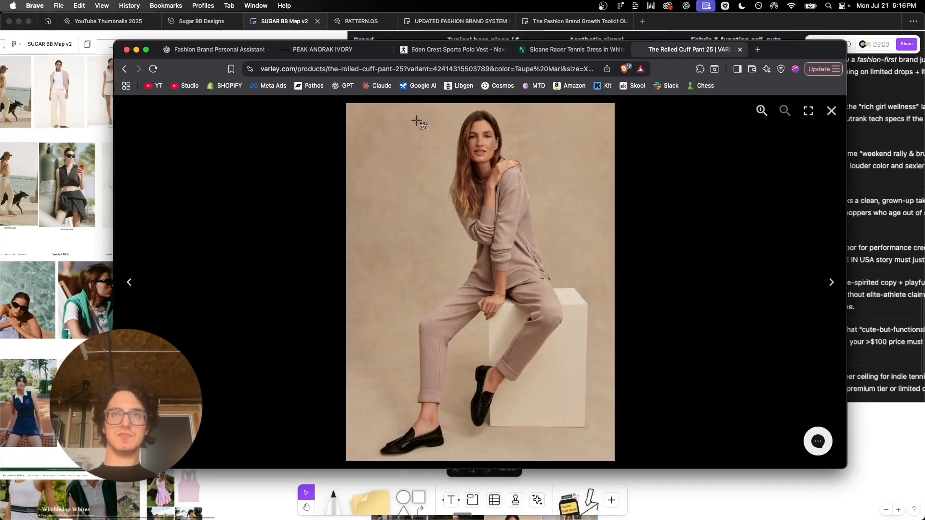
left_click_drag(625, 425, 615, 462)
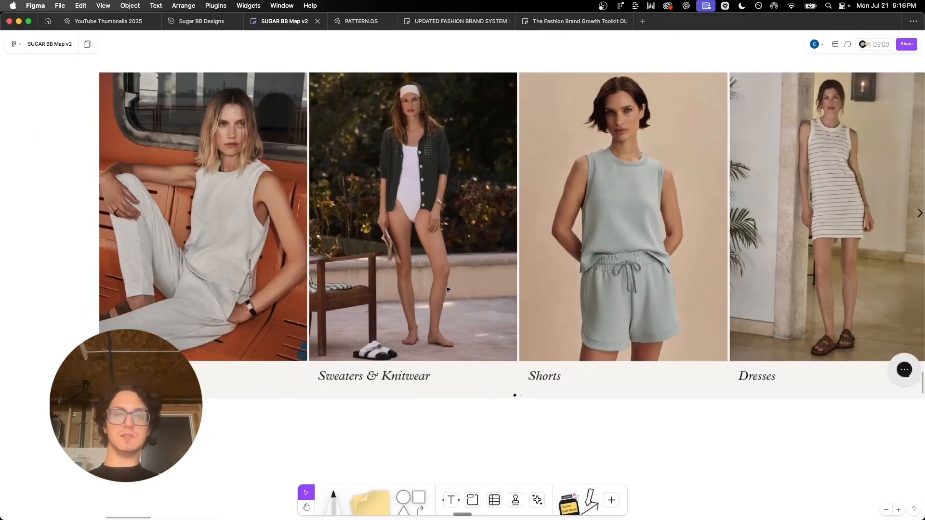
Step: Examine the captured Varley category photos on the Figma board
scroll(448, 290, "up", 1)
scroll(448, 290, "right", 1)
scroll(448, 290, "down", 10)
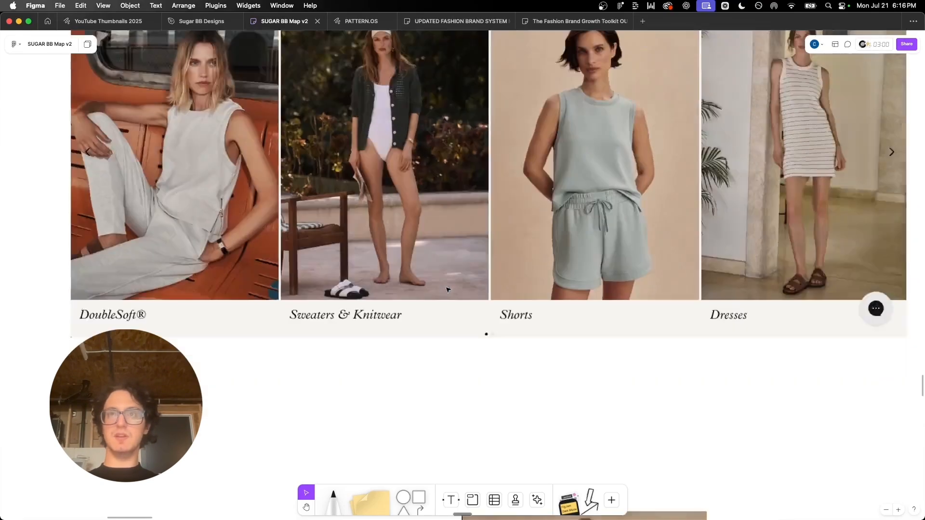
scroll(427, 213, "up", 1)
scroll(427, 213, "up", 6)
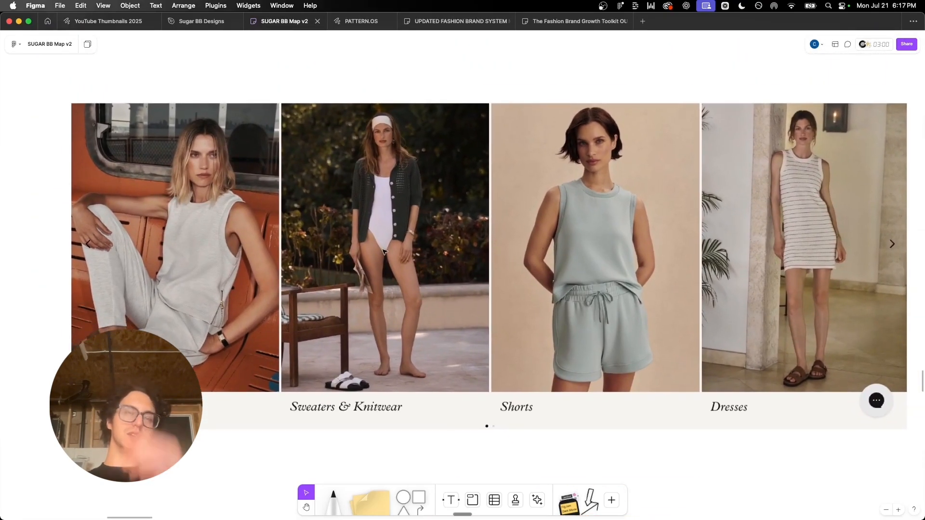
scroll(384, 251, "right", 1)
scroll(482, 277, "up", 1)
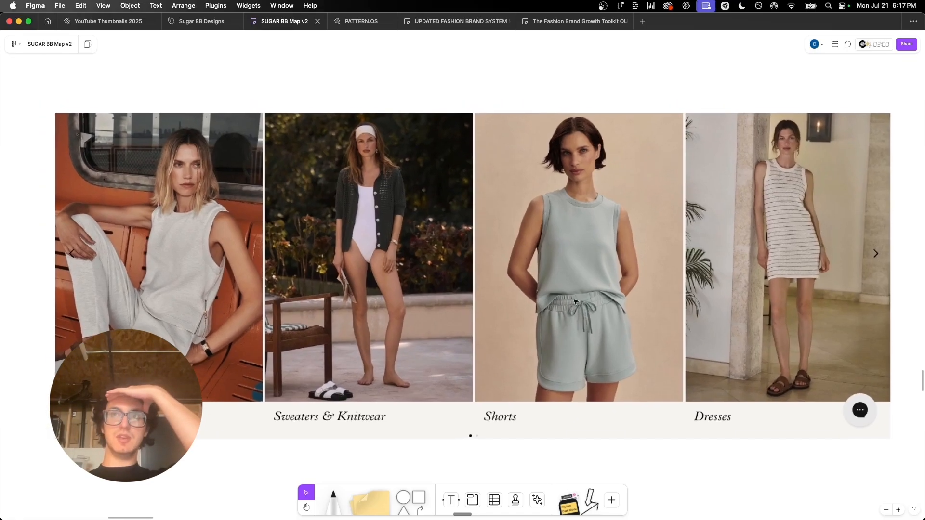
Step: Return to the Varley homepage in Brave, open the A New York Summer collection, and study its product and lifestyle photos
key("ctrl+Left")
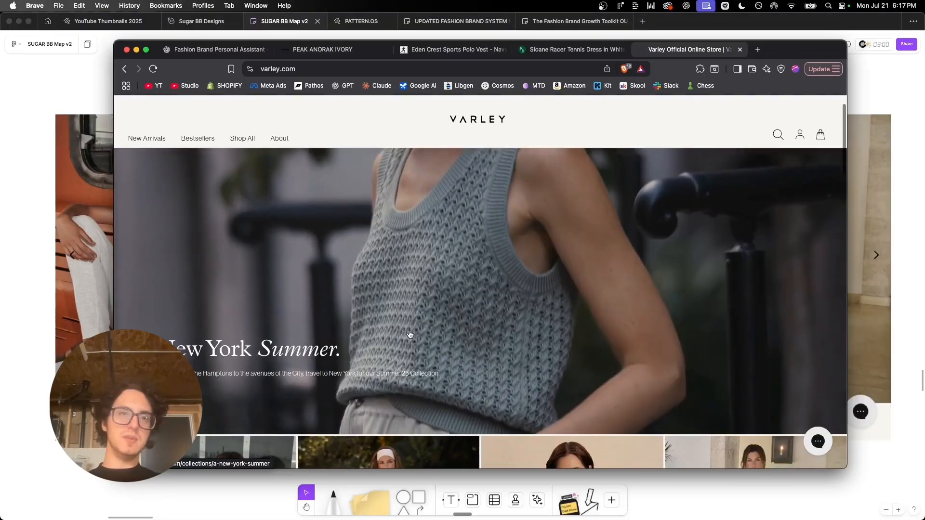
scroll(409, 335, "down", 5)
scroll(409, 335, "up", 10)
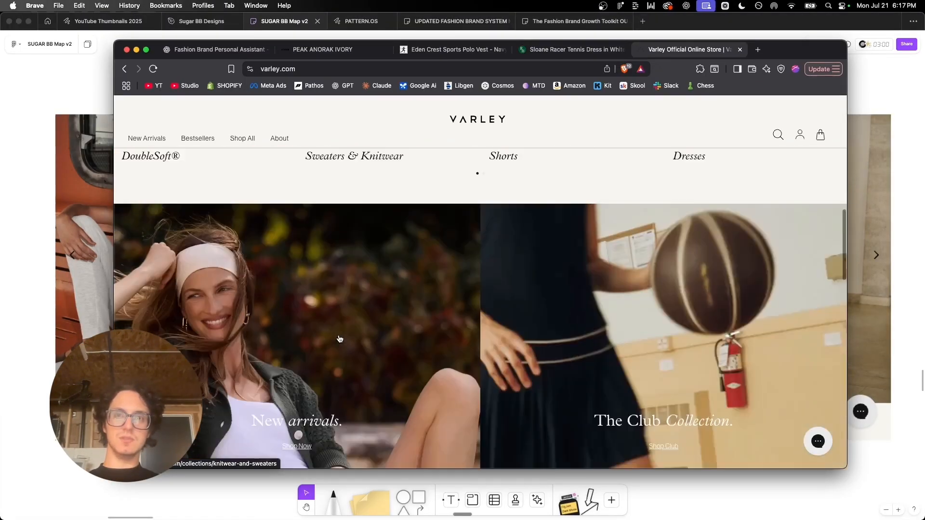
scroll(255, 342, "down", 2)
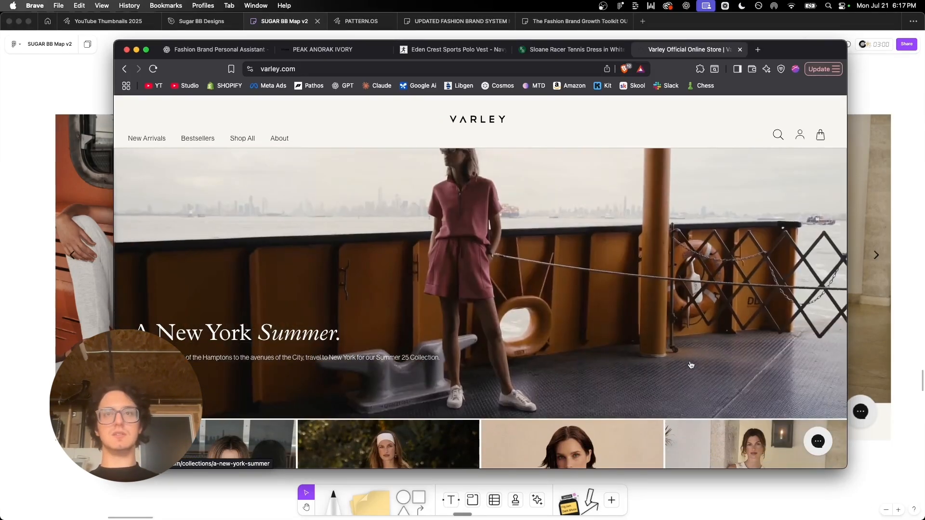
left_click(689, 364)
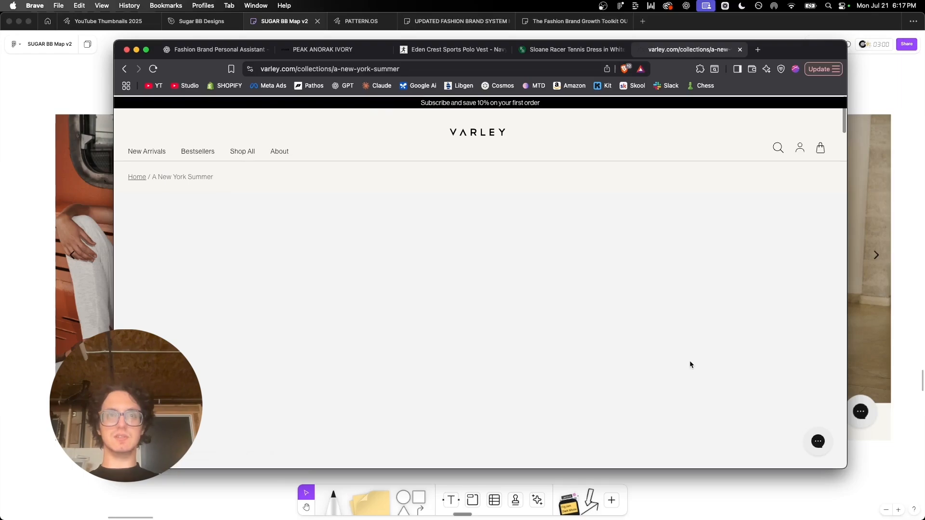
scroll(506, 227, "down", 7)
scroll(661, 130, "down", 1)
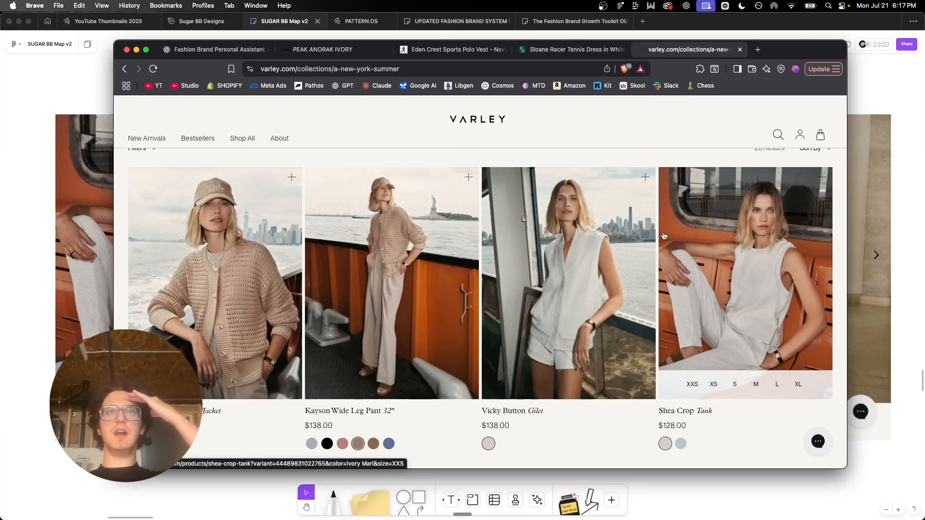
scroll(468, 252, "up", 2)
scroll(469, 252, "down", 7)
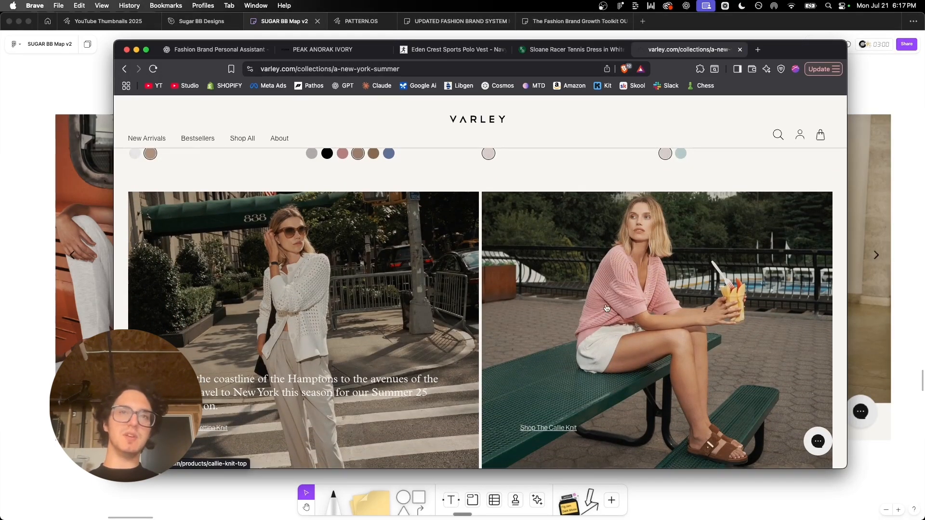
Step: Study the paired Bettina Knit and Callie Knit lifestyle banners and how they sit between the product rows of the Varley collection
scroll(376, 277, "down", 1)
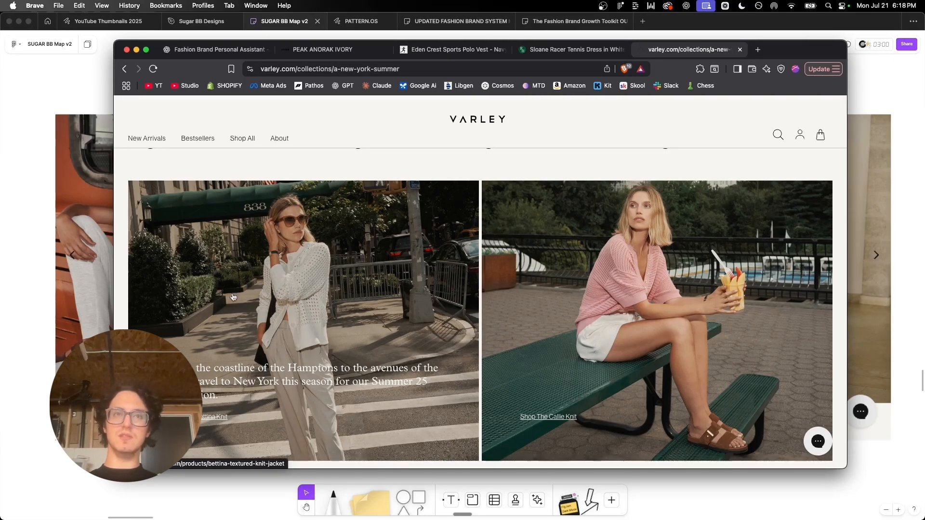
scroll(205, 301, "up", 9)
scroll(206, 336, "down", 13)
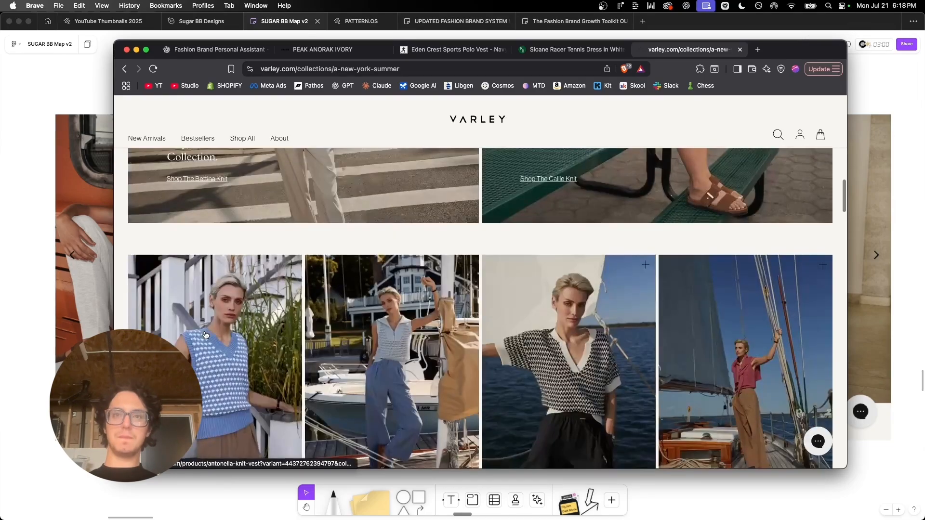
scroll(205, 333, "up", 8)
scroll(550, 267, "down", 4)
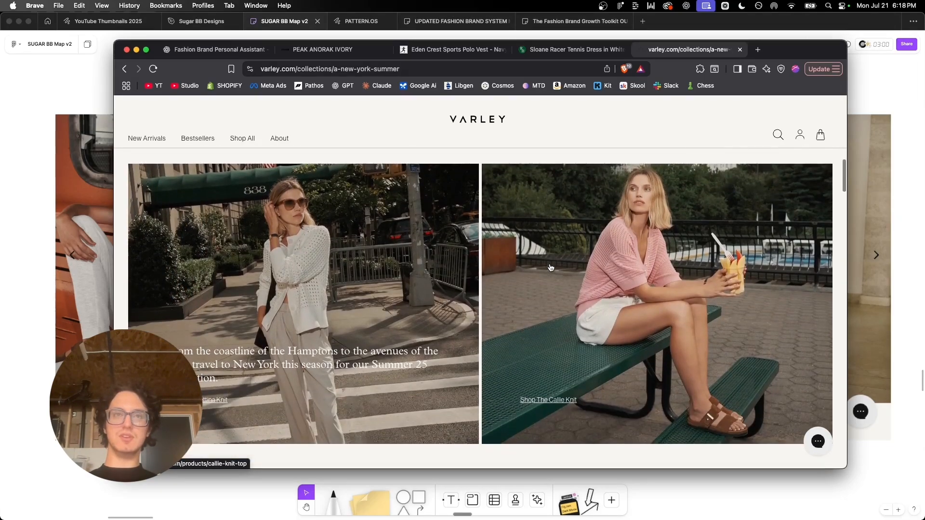
scroll(551, 268, "up", 1)
scroll(624, 295, "down", 1)
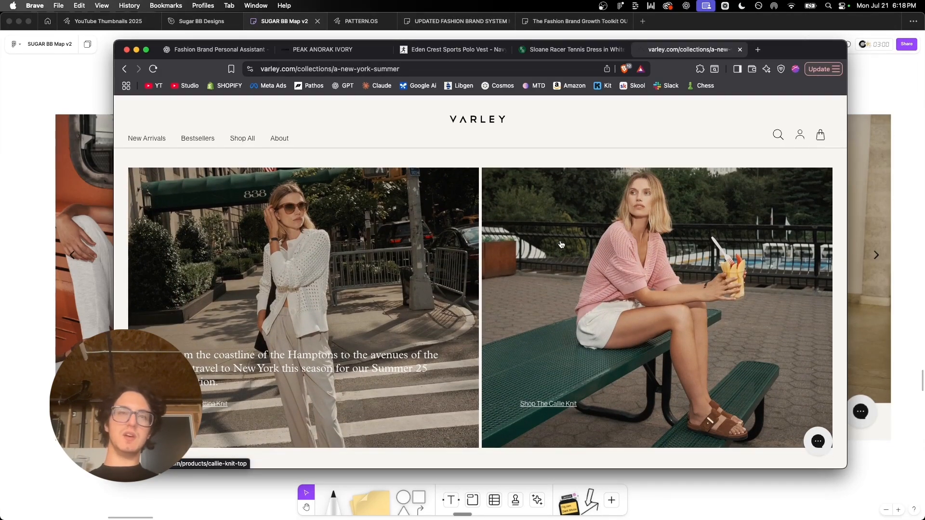
scroll(654, 295, "up", 8)
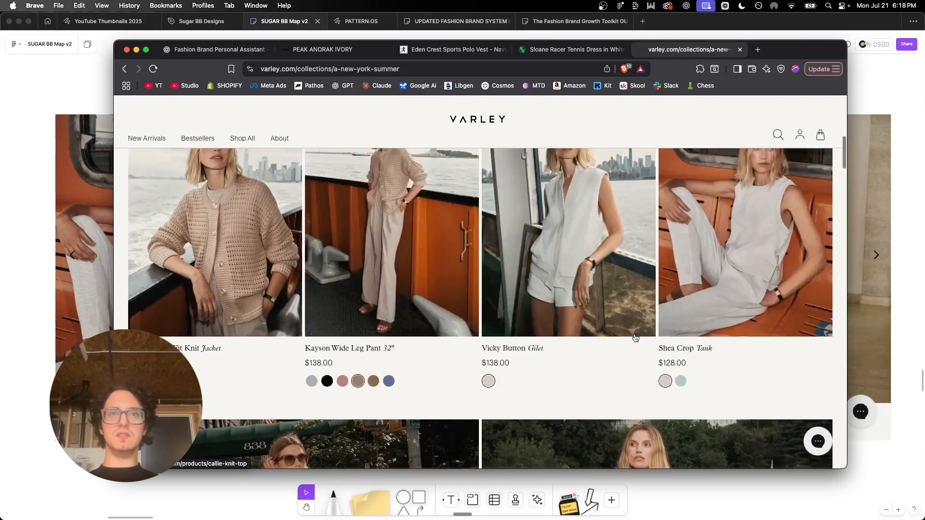
scroll(510, 366, "down", 1)
scroll(510, 367, "down", 7)
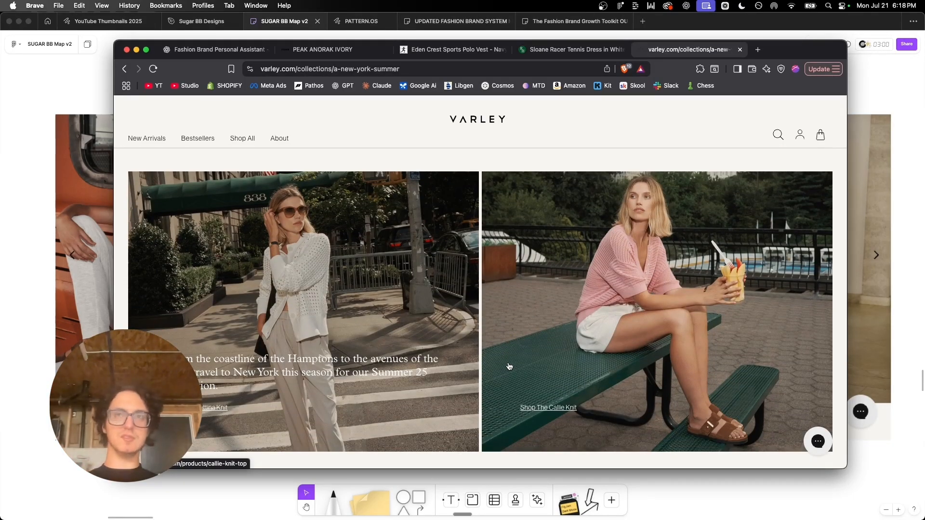
Step: Examine the sailing-themed product row and the Club collection banner beside the Kayson Wide Leg Pant 32" photo
scroll(508, 362, "down", 8)
scroll(508, 363, "up", 2)
scroll(590, 169, "down", 1)
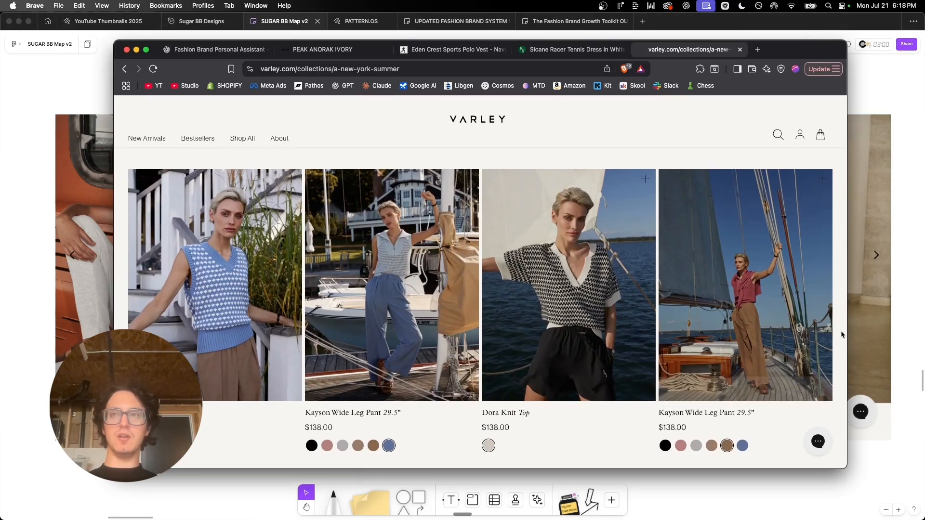
scroll(840, 326, "down", 1)
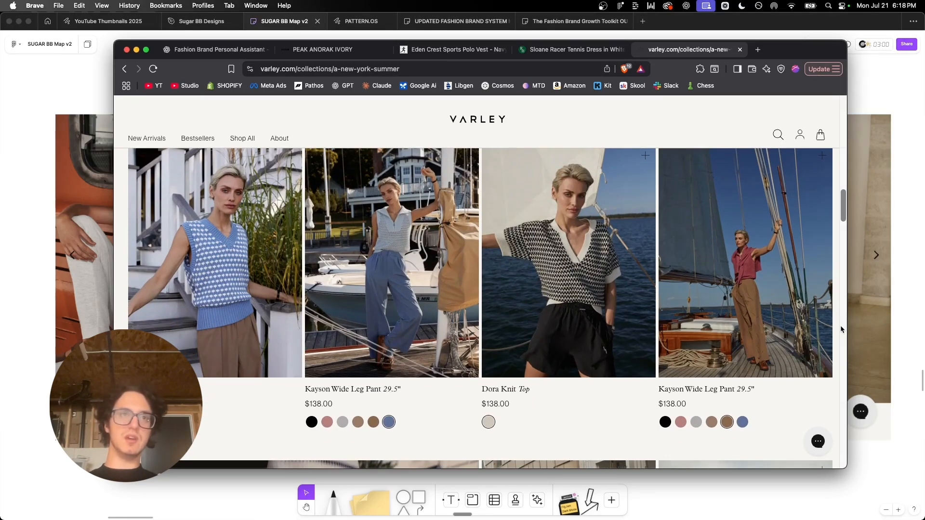
scroll(840, 325, "up", 1)
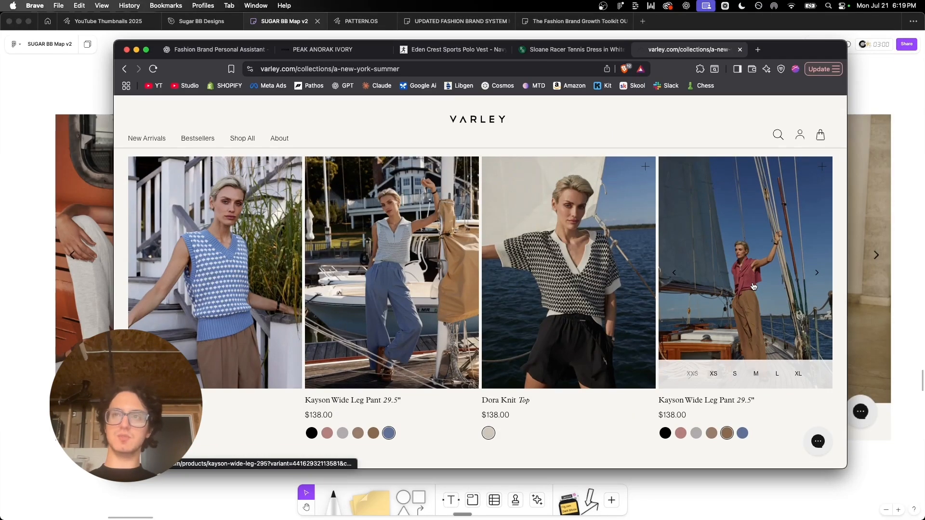
scroll(732, 299, "down", 5)
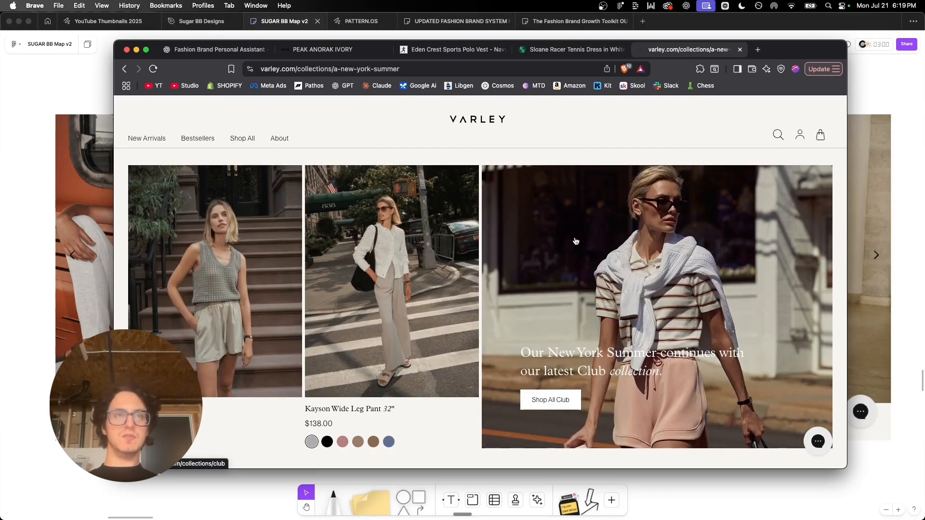
scroll(273, 274, "down", 1)
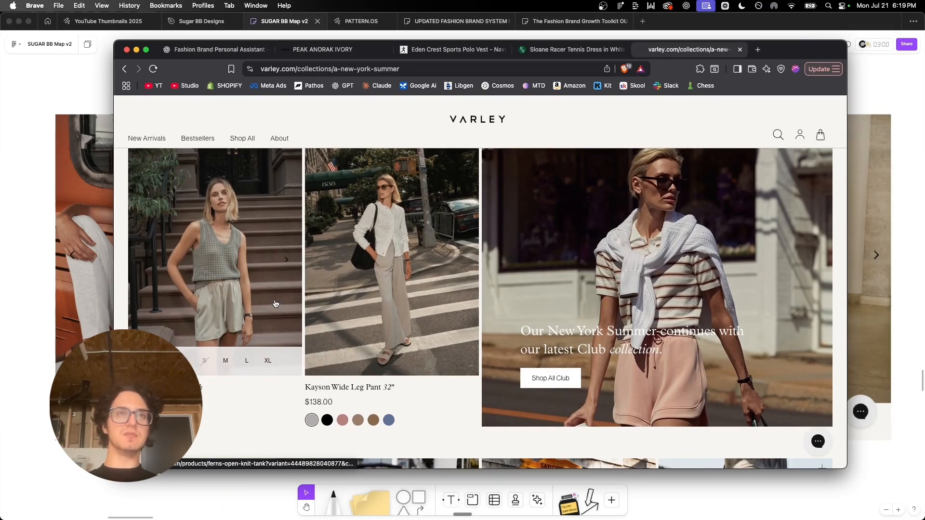
scroll(275, 305, "up", 1)
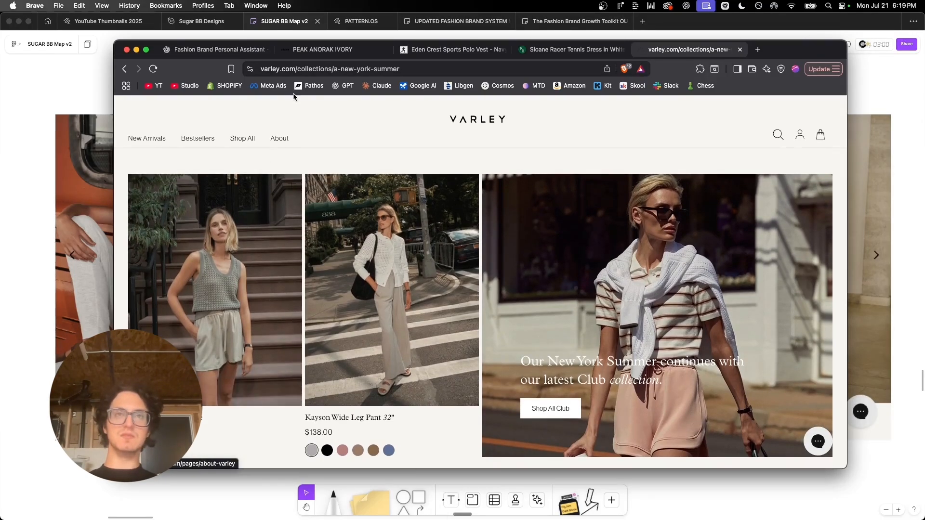
scroll(282, 304, "down", 1)
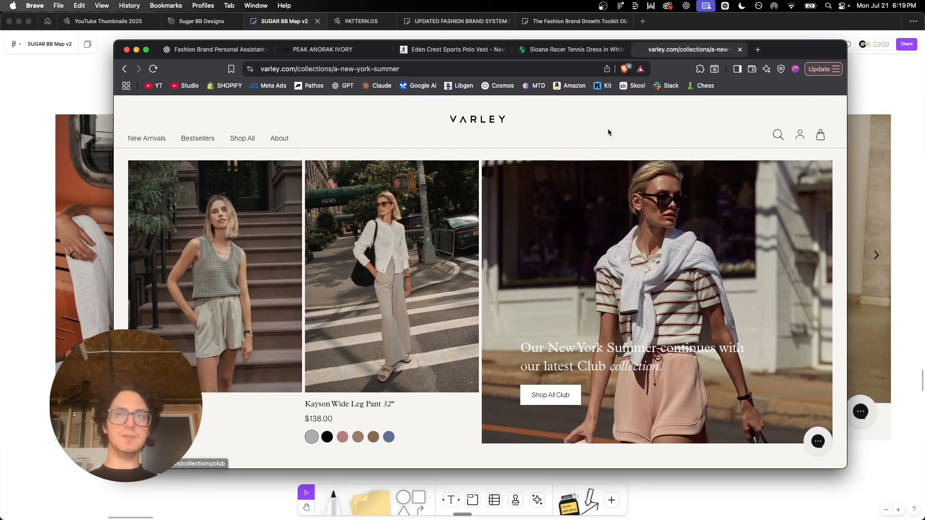
Step: Inspect the Summer in DoubleSoft banner with its neighbouring Magnolia 2.0 Half-Zip Tank and Slim Cuff Pant photos
scroll(638, 332, "down", 10)
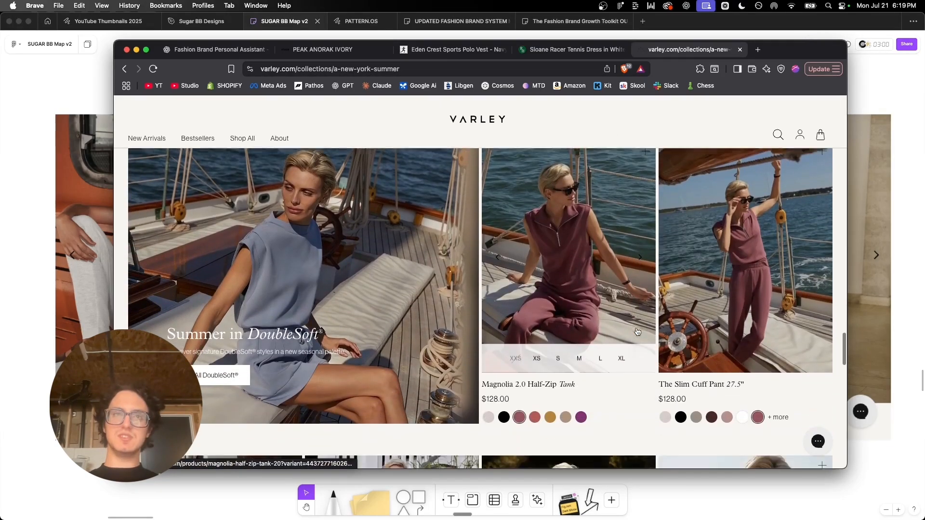
scroll(638, 331, "down", 1)
scroll(637, 333, "up", 5)
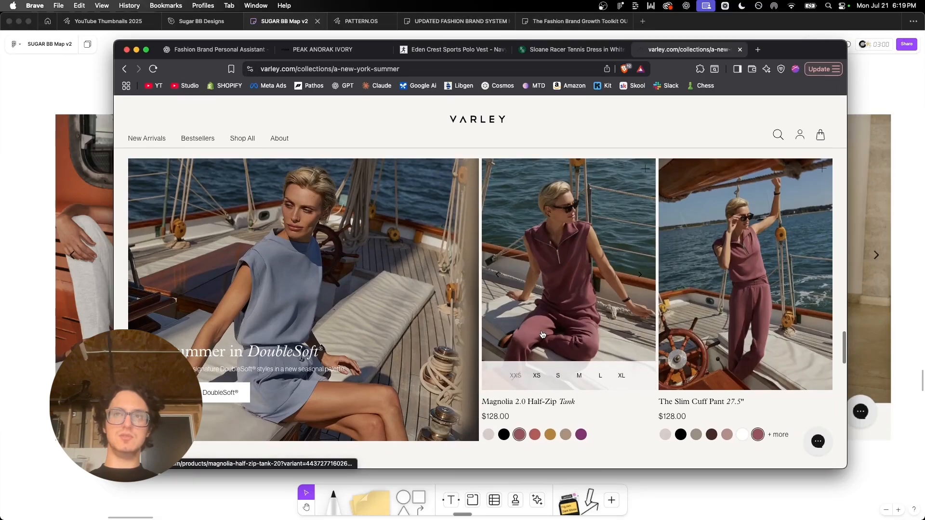
scroll(542, 333, "down", 5)
scroll(339, 323, "up", 15)
scroll(338, 321, "down", 6)
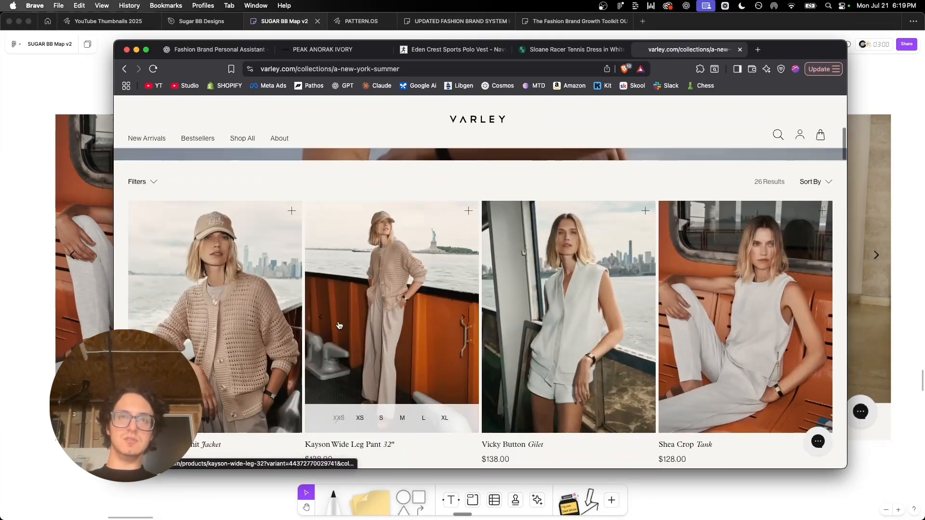
Step: Review the A New York Summer product photos from the first row down to the Discover the full collection banner
scroll(430, 261, "down", 6)
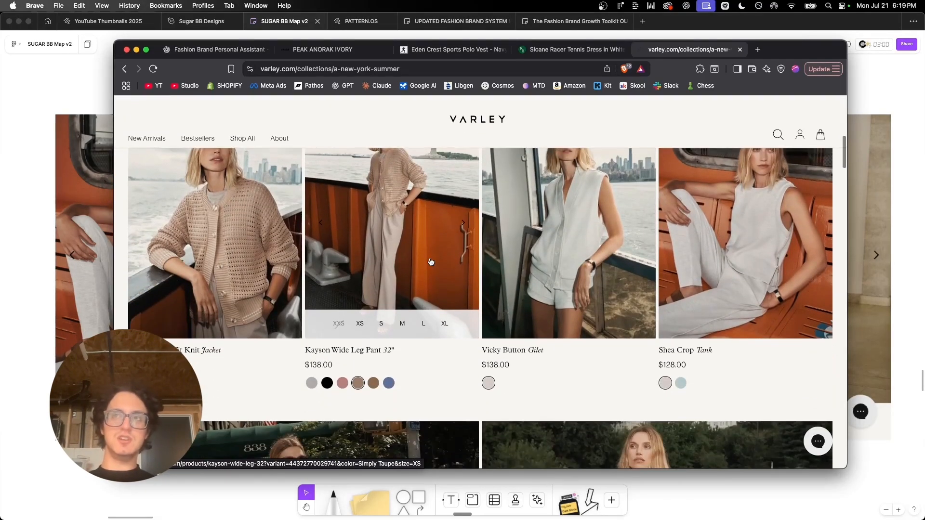
scroll(555, 213, "down", 10)
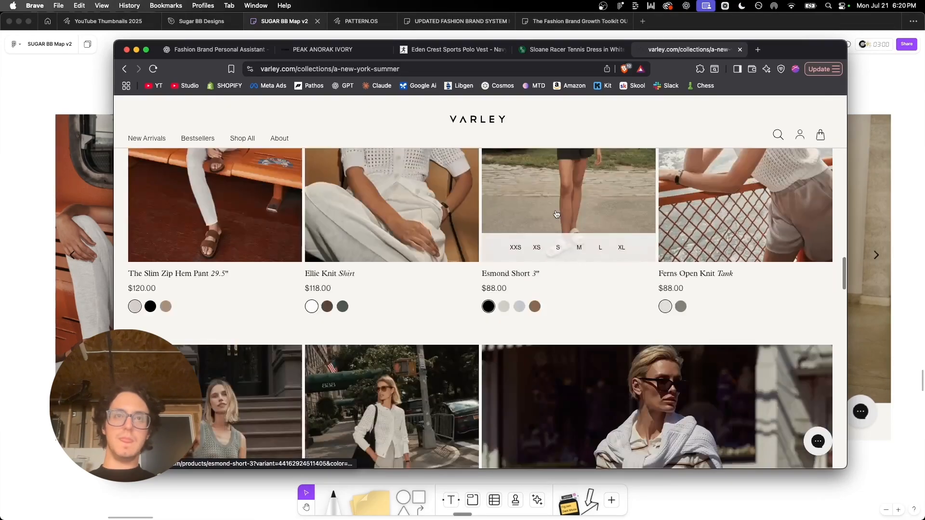
scroll(556, 214, "down", 3)
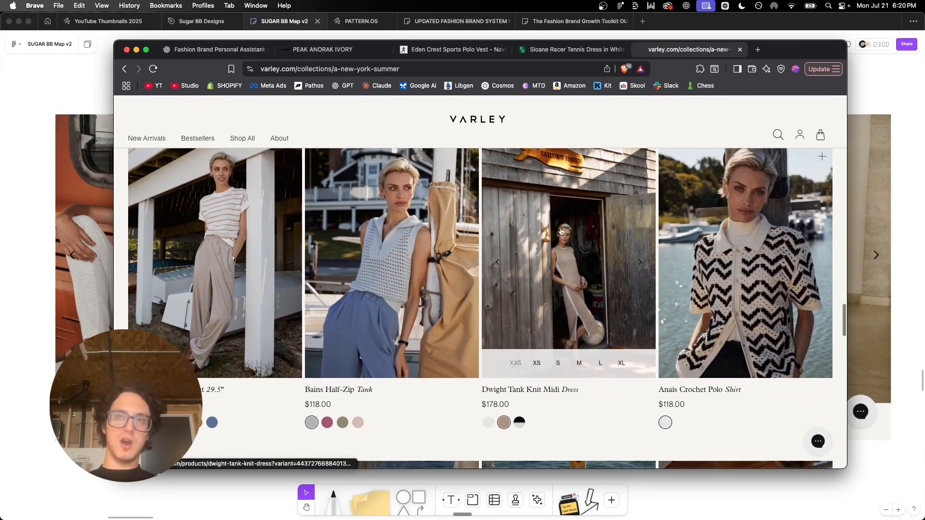
scroll(576, 278, "up", 1)
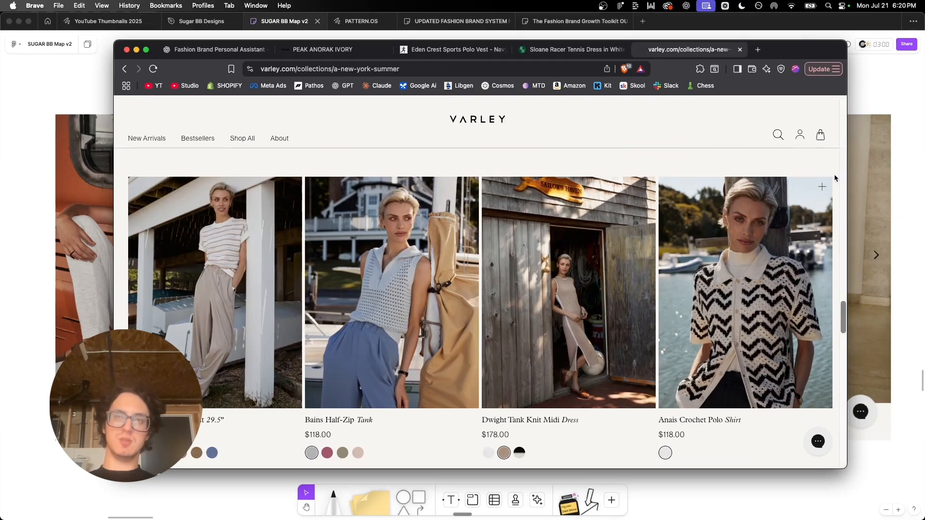
scroll(834, 176, "down", 7)
scroll(834, 175, "down", 9)
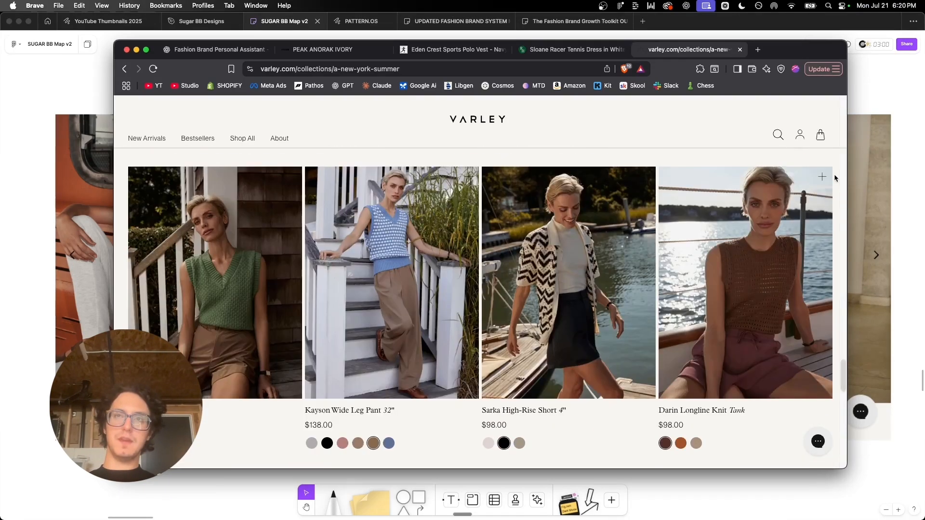
scroll(835, 178, "down", 12)
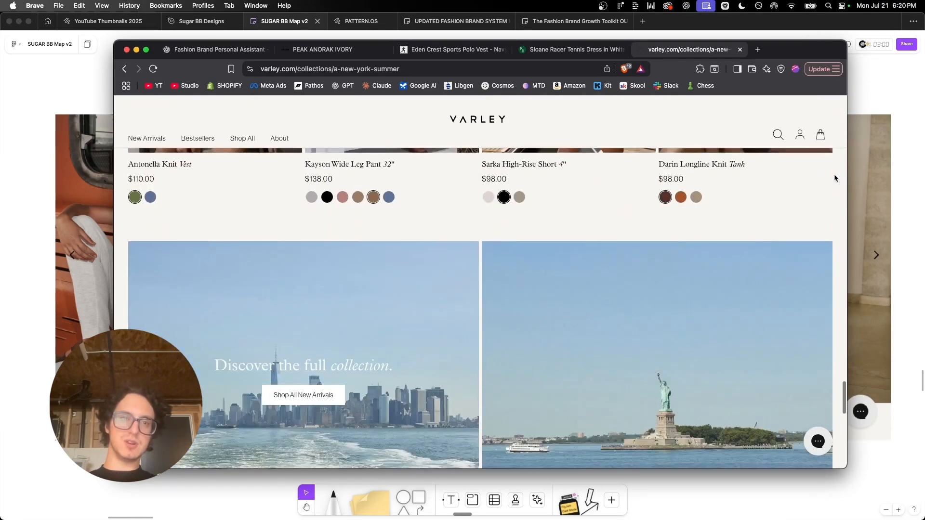
scroll(835, 178, "up", 20)
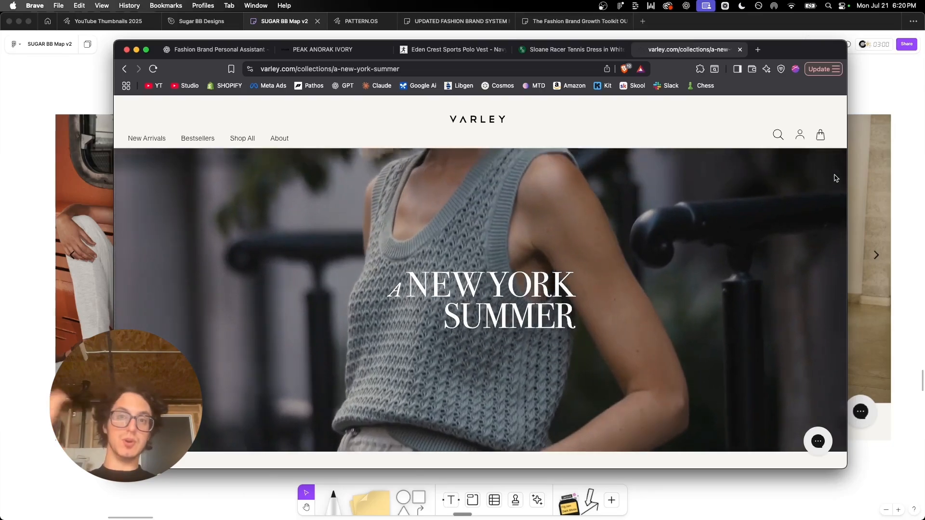
Step: Go through the collection again from the A New York Summer hero video, comparing its New York and sailing location shots
scroll(836, 178, "up", 2)
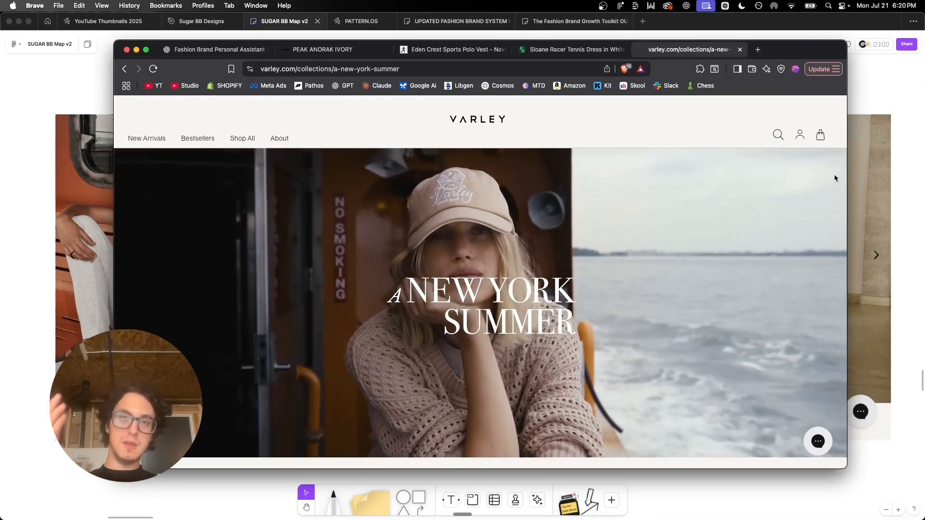
scroll(835, 178, "down", 10)
scroll(835, 178, "down", 10)
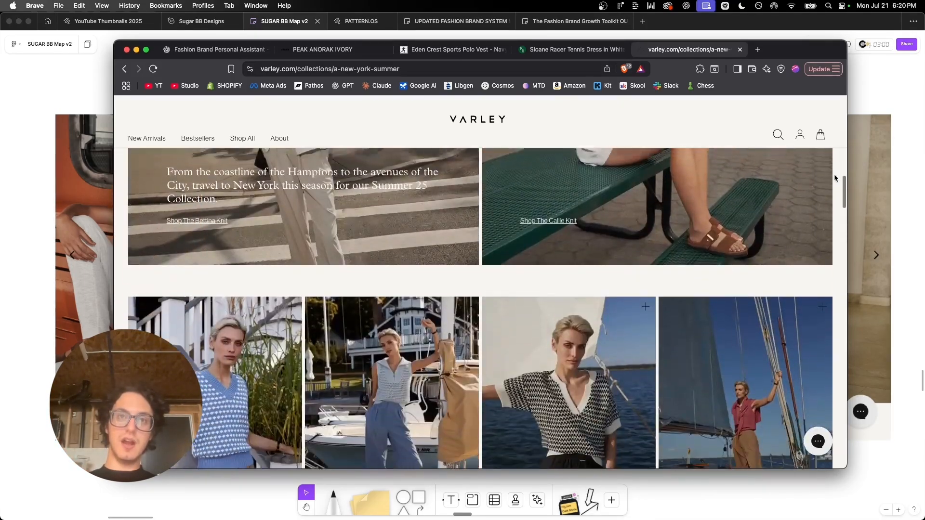
scroll(835, 178, "up", 3)
scroll(466, 360, "down", 1)
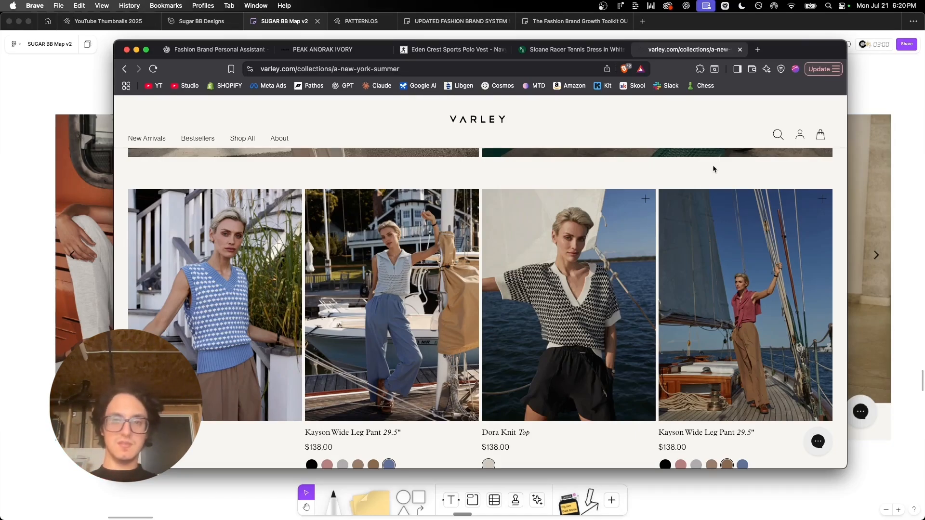
scroll(712, 165, "up", 5)
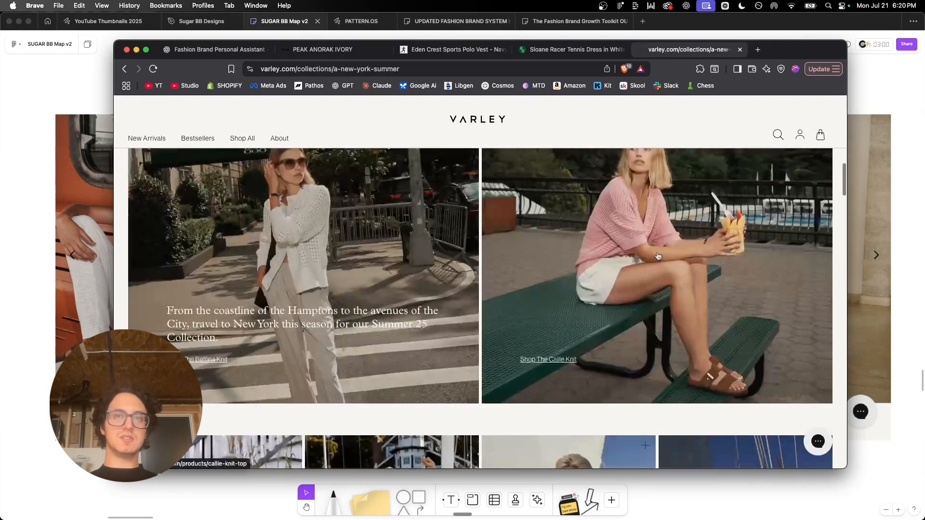
scroll(684, 207, "down", 15)
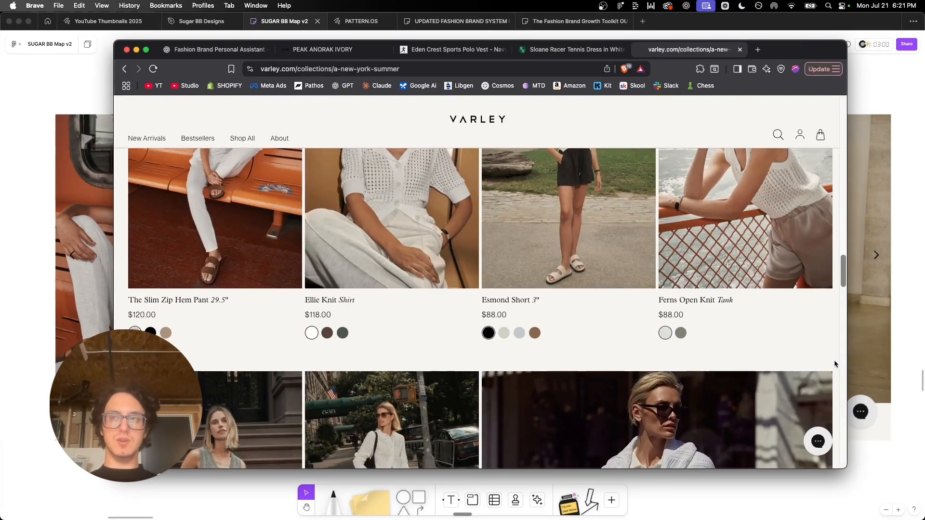
scroll(834, 361, "down", 10)
scroll(834, 360, "down", 10)
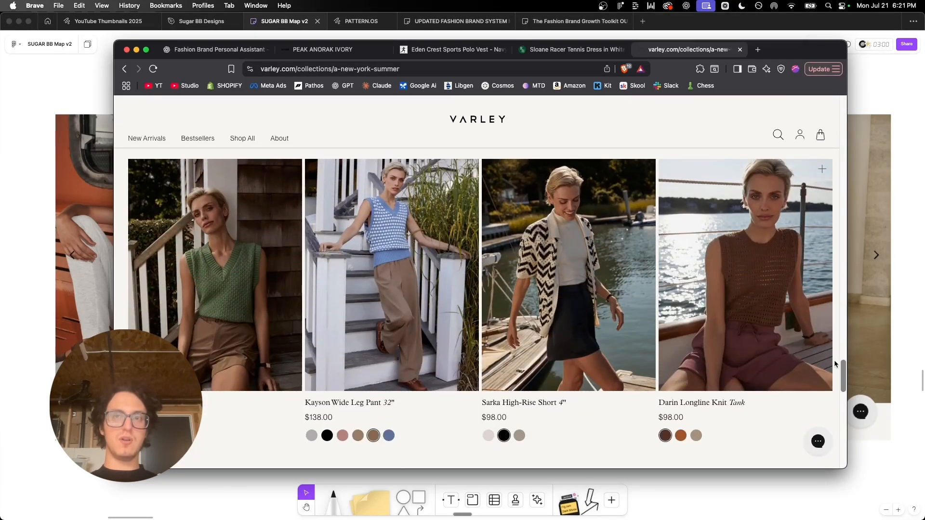
scroll(835, 361, "up", 7)
Step: Switch to the Sporty & Rich Eden Crest Sports Polo Vest page and enlarge its close-up and front-facing studio model photos
left_click(455, 49)
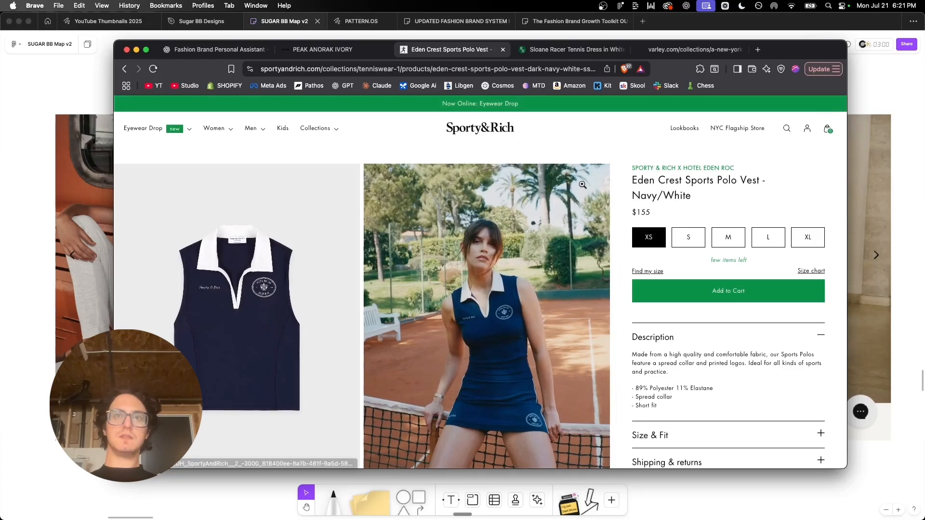
scroll(580, 182, "down", 1)
scroll(612, 293, "down", 5)
left_click(250, 325)
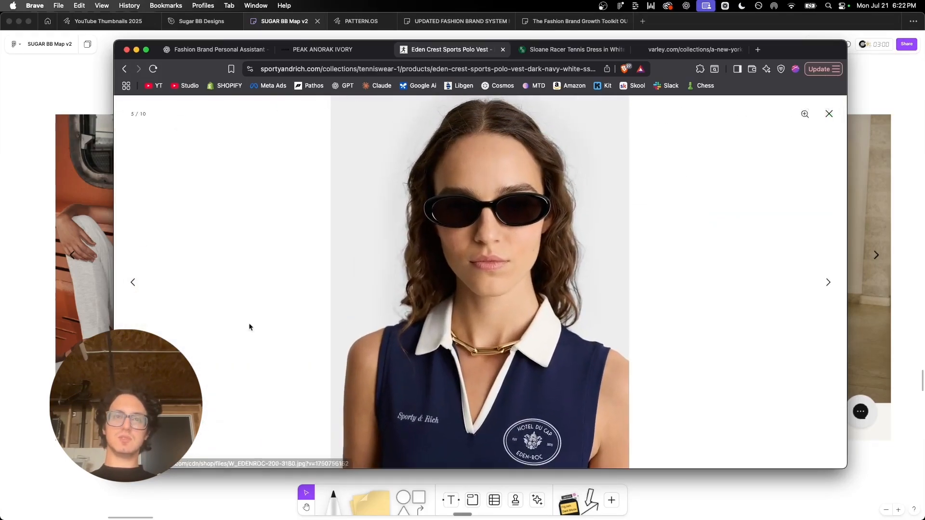
left_click(257, 375)
scroll(256, 374, "up", 10)
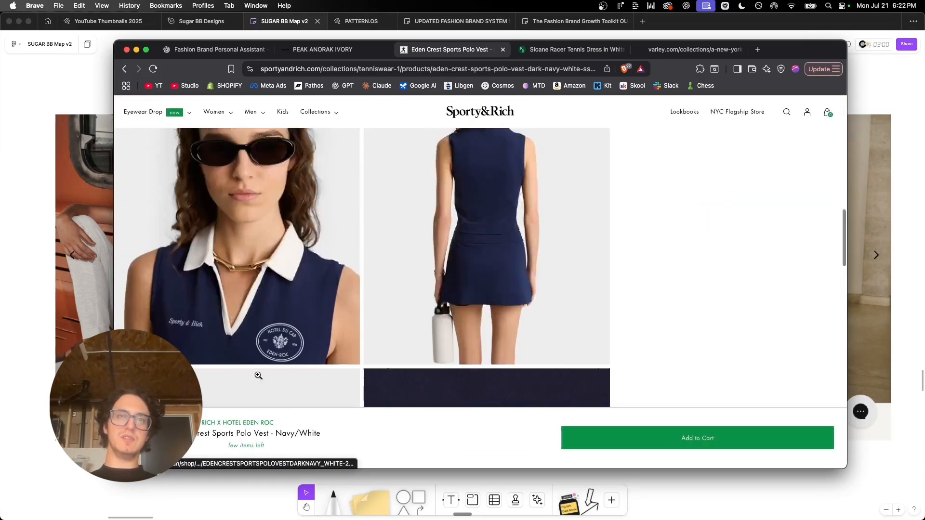
left_click(437, 273)
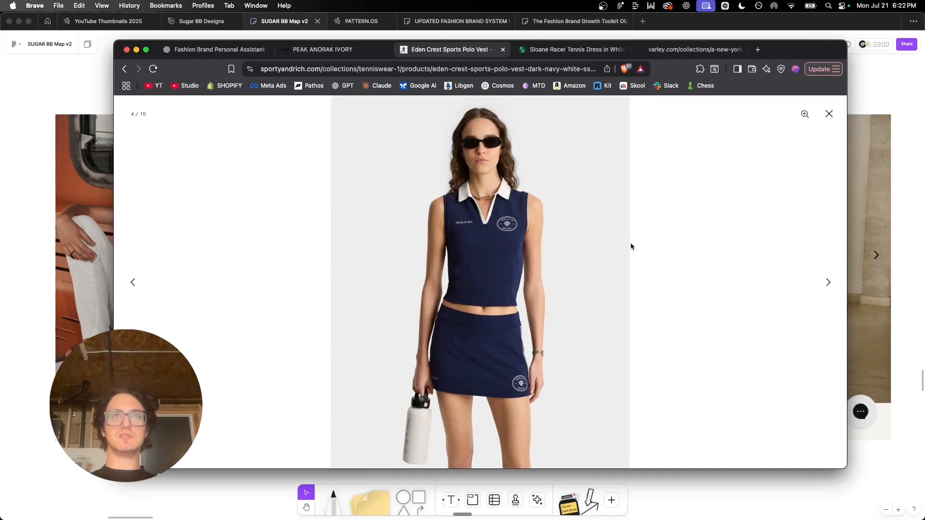
Step: Return to Varley's A New York Summer collection and compare its location-shot product photos with the studio shots
left_click(675, 49)
scroll(571, 275, "down", 15)
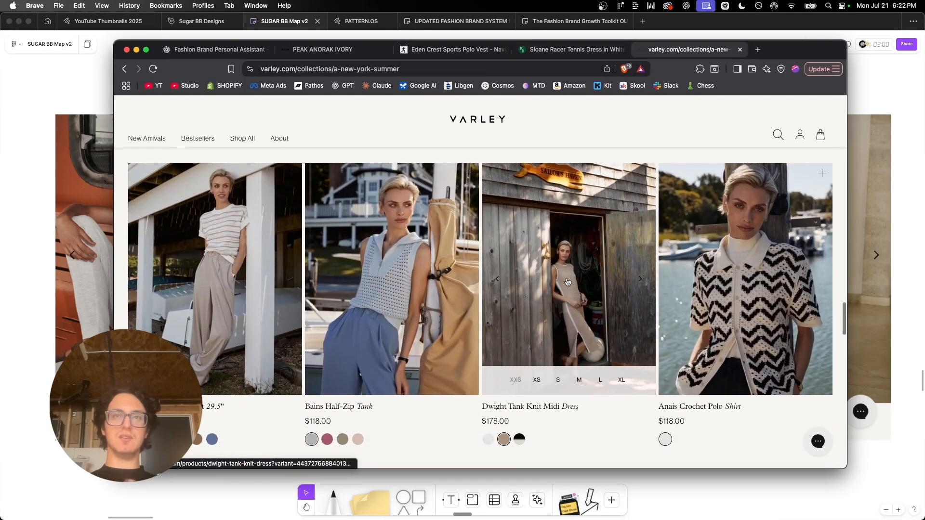
scroll(567, 281, "up", 15)
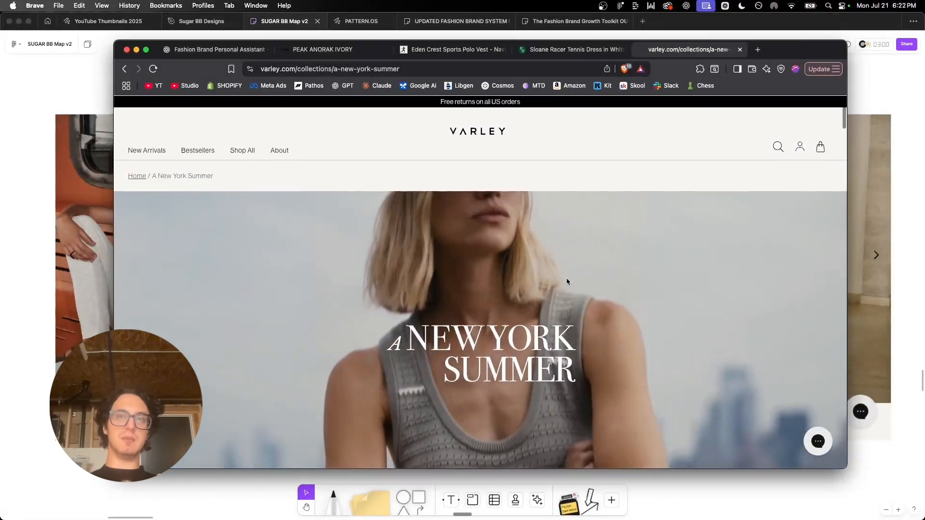
Step: Compare the Sporty & Rich Eden Crest Sports Polo Vest page with Varley's bestsellers, and open Varley's Hawley Half-Zip Sweat product page
left_click(451, 49)
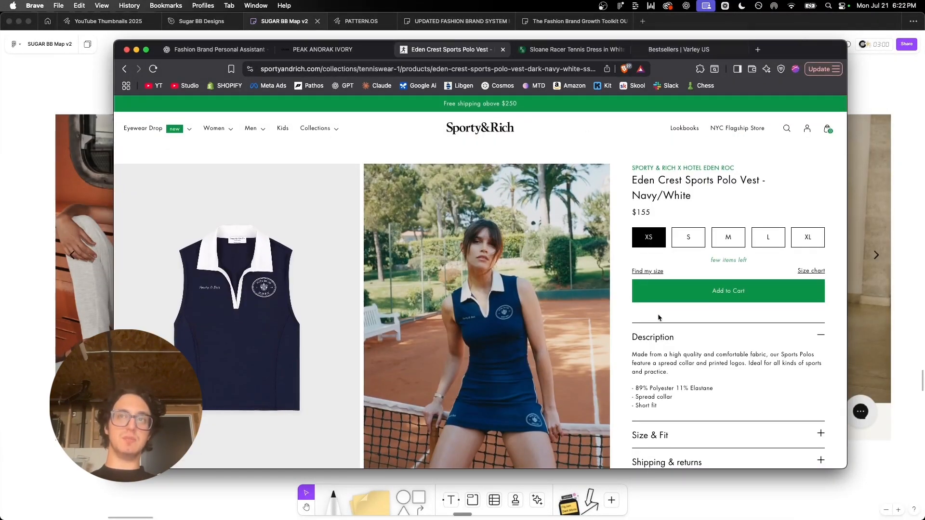
left_click(679, 49)
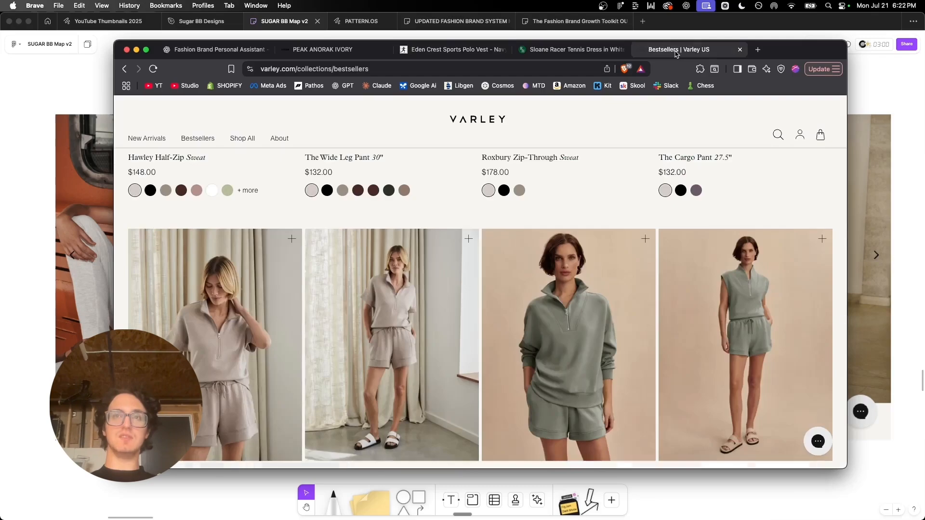
scroll(545, 202, "up", 5)
left_click(235, 260)
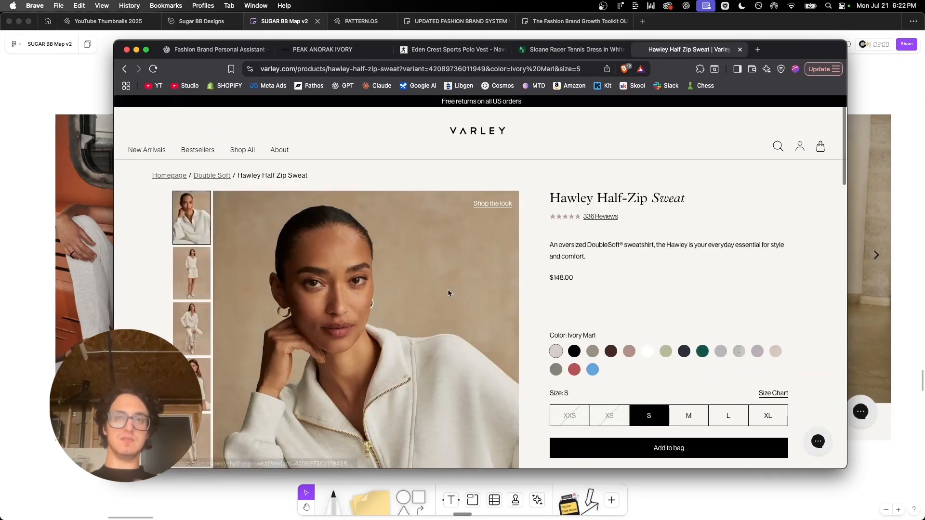
Step: Review Varley's About page, examining the imagery and copy of its brand, story, 10 years and stores sections
scroll(452, 296, "down", 5)
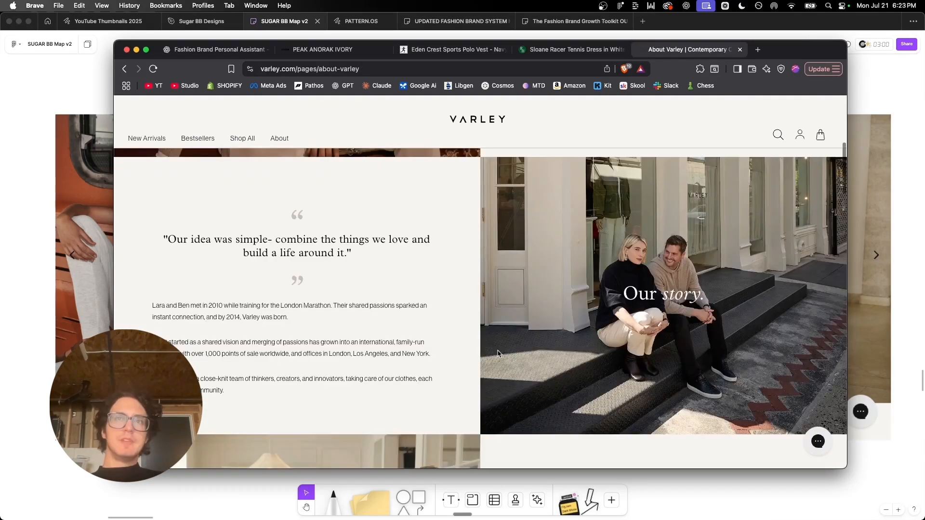
scroll(497, 349, "up", 10)
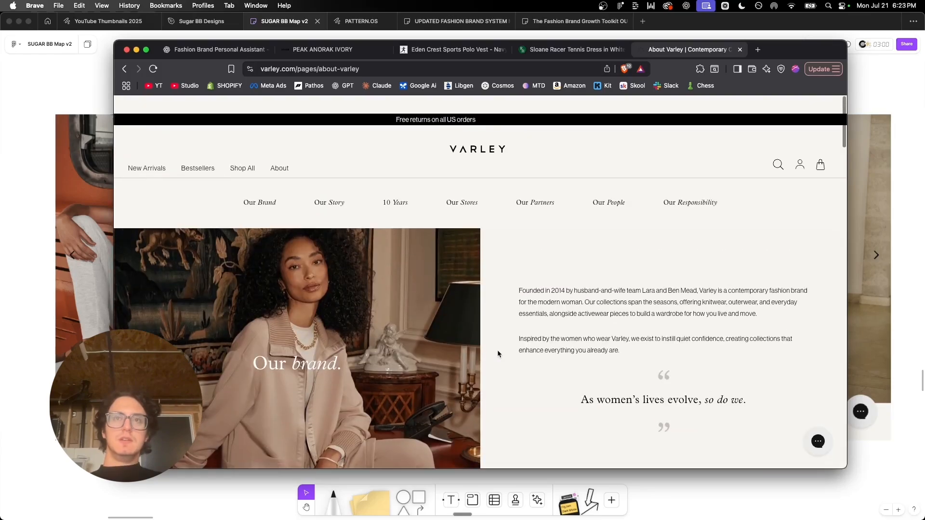
scroll(497, 350, "down", 3)
scroll(498, 351, "down", 10)
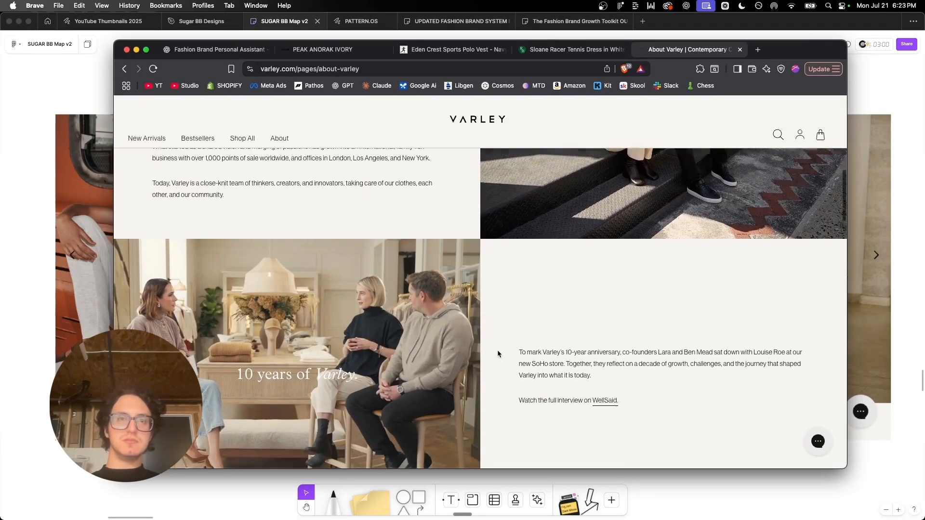
scroll(368, 314, "down", 5)
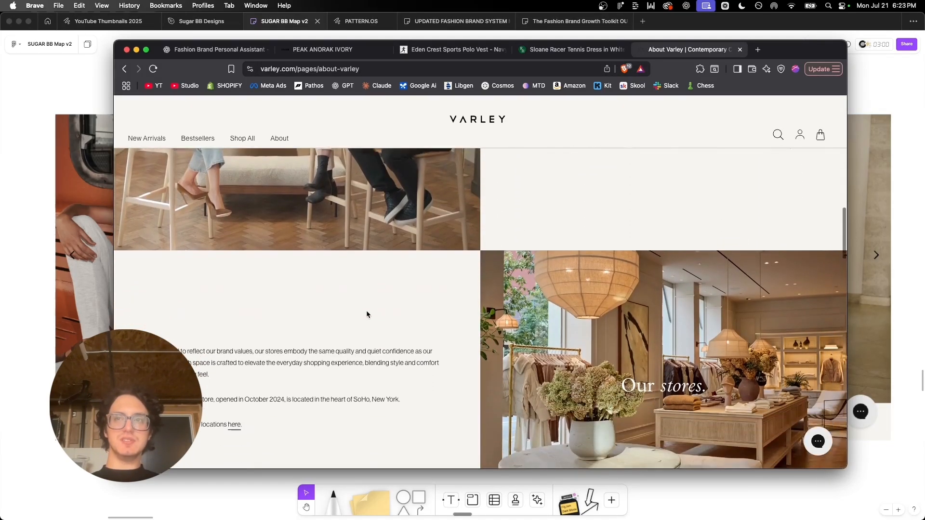
scroll(367, 314, "up", 2)
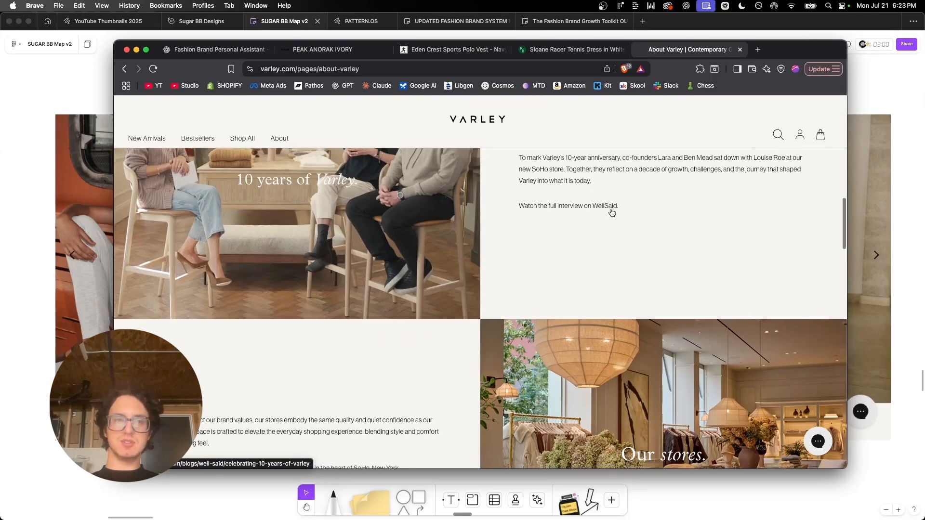
scroll(598, 376, "down", 8)
scroll(597, 377, "up", 20)
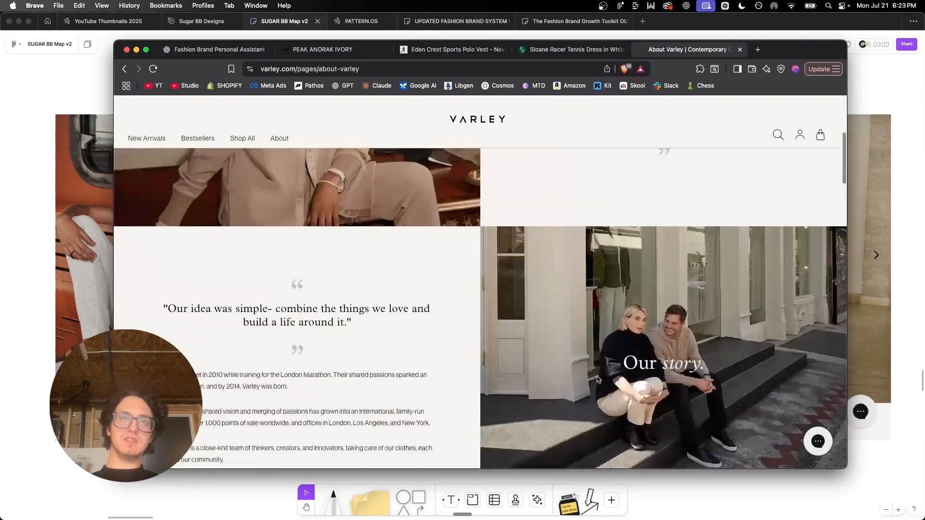
Step: Return to the competitor brand table in ChatGPT and review its copy on the SUGAR BB Map v2 board in Figma
key("ctrl+Tab")
scroll(207, 310, "up", 2)
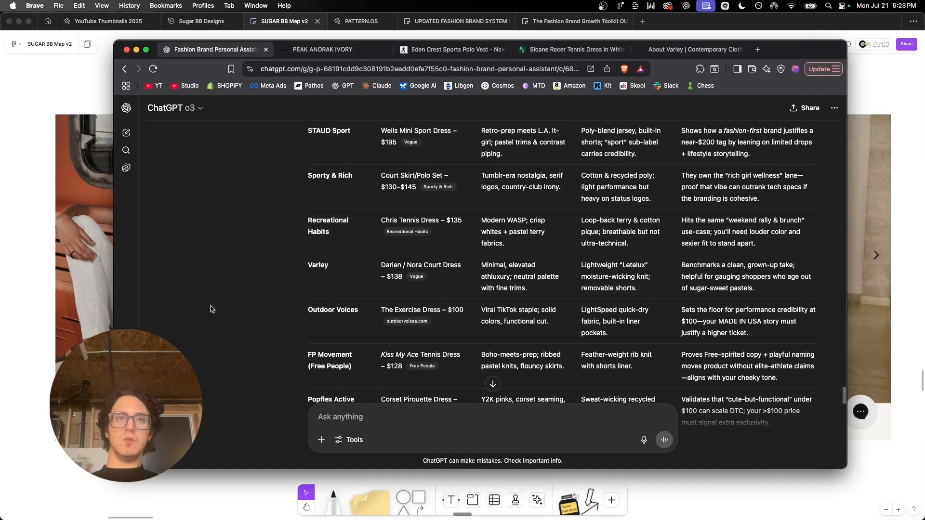
scroll(337, 313, "down", 1)
scroll(417, 239, "down", 4)
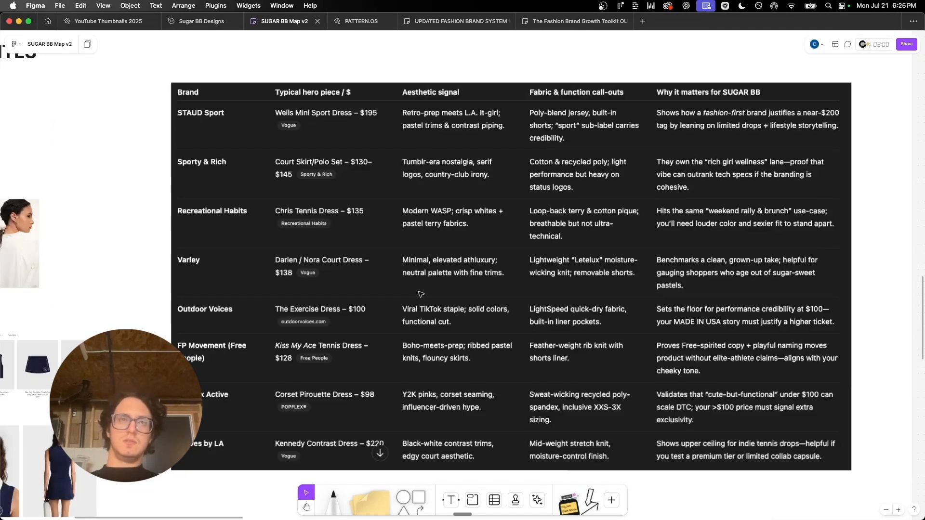
scroll(420, 294, "down", 1)
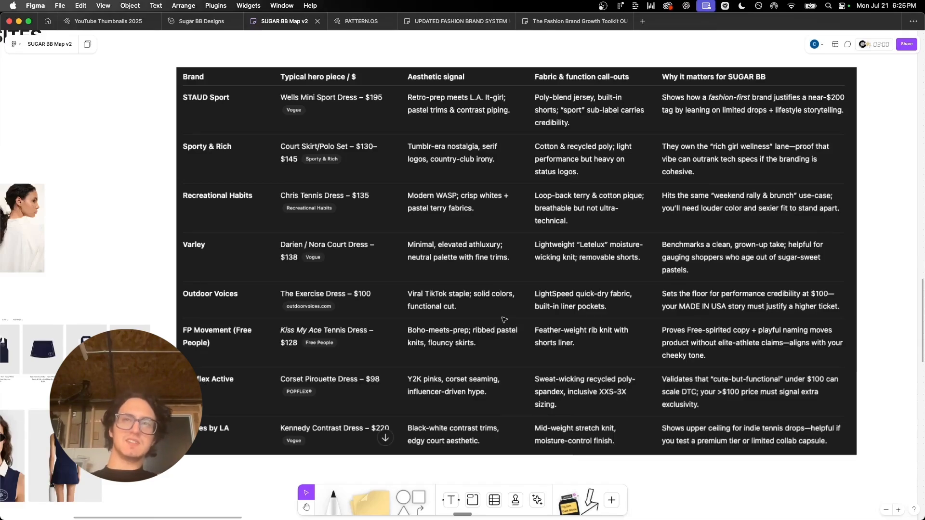
scroll(503, 320, "right", 1)
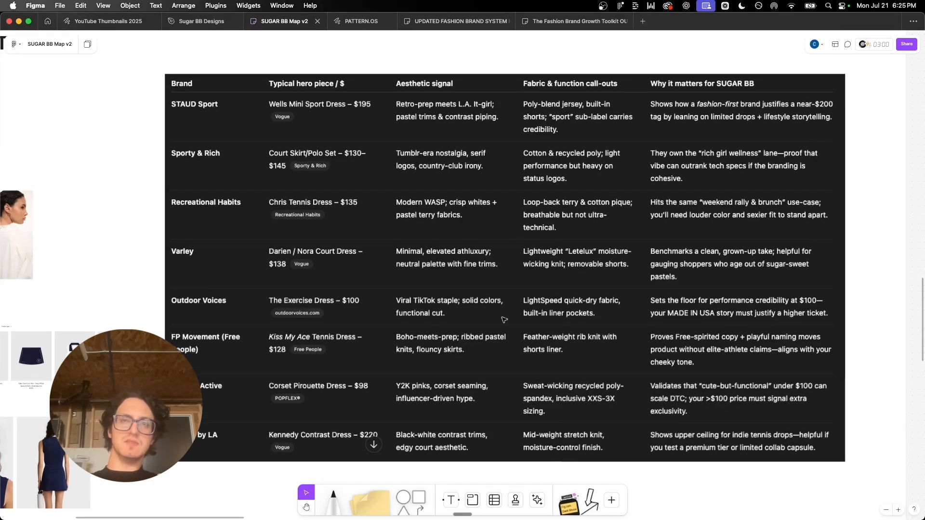
Step: On the Outdoor Voices homepage, browse the dress photos in The Dress Roundup carousel
scroll(154, 202, "down", 6)
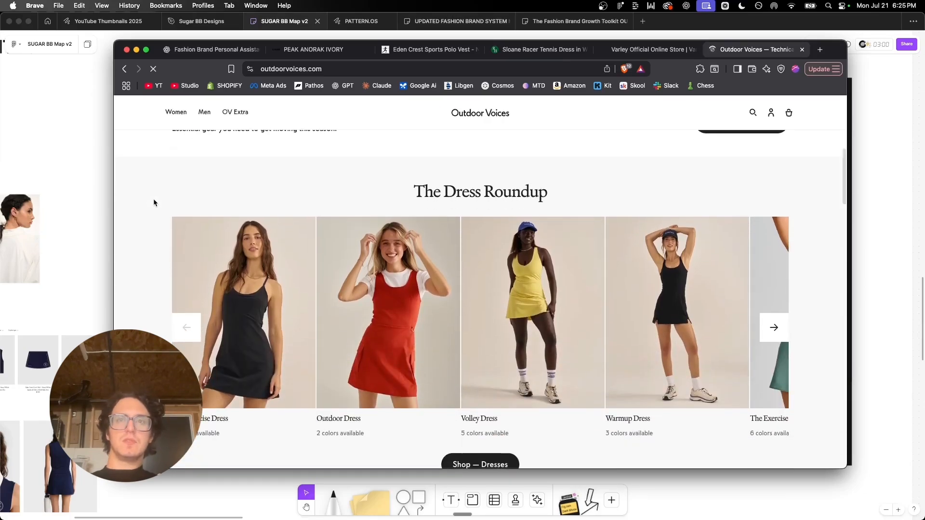
left_click(774, 305)
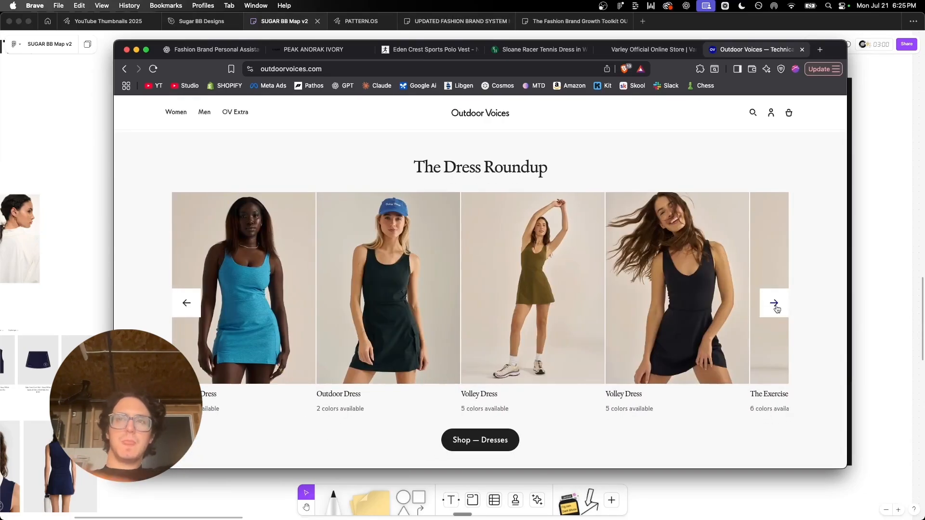
left_click(775, 304)
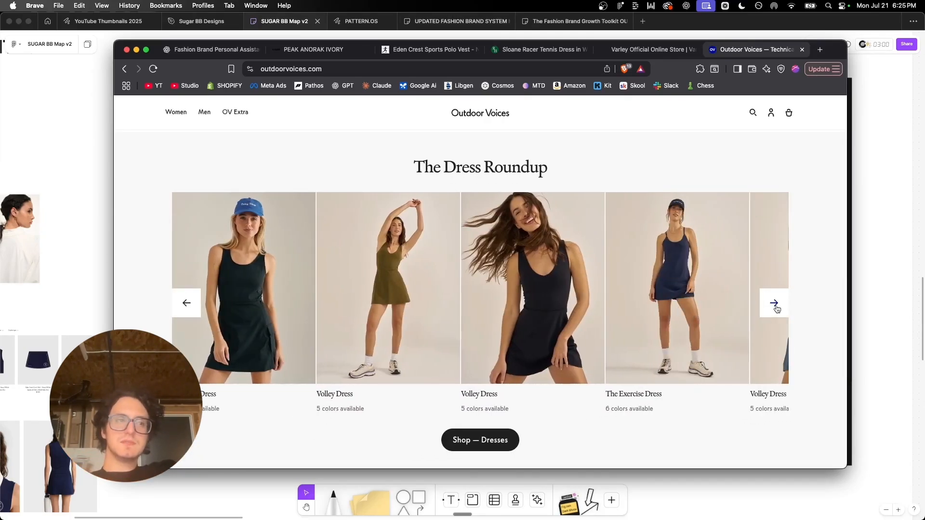
Step: Open the navy Exercise Dress from the Dress Roundup carousel and go to its product photos
left_click(775, 306)
left_click(519, 238)
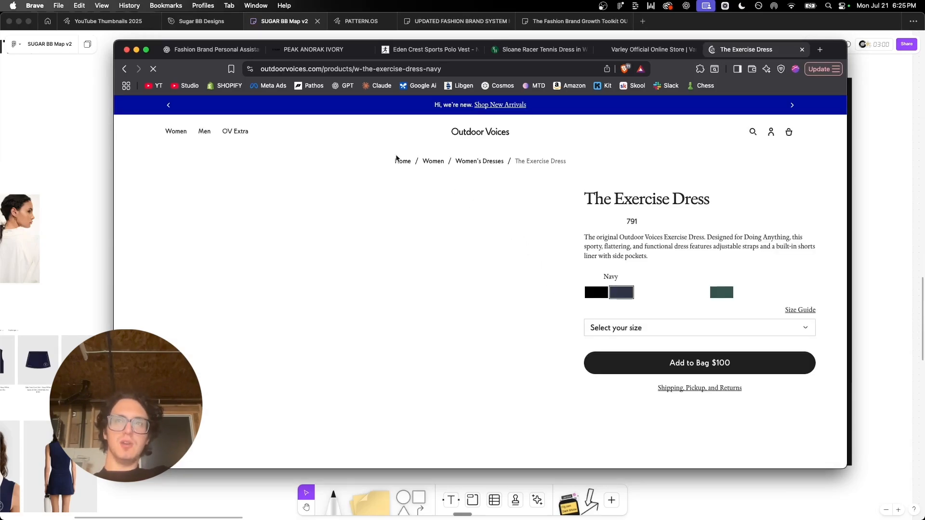
scroll(657, 430, "down", 2)
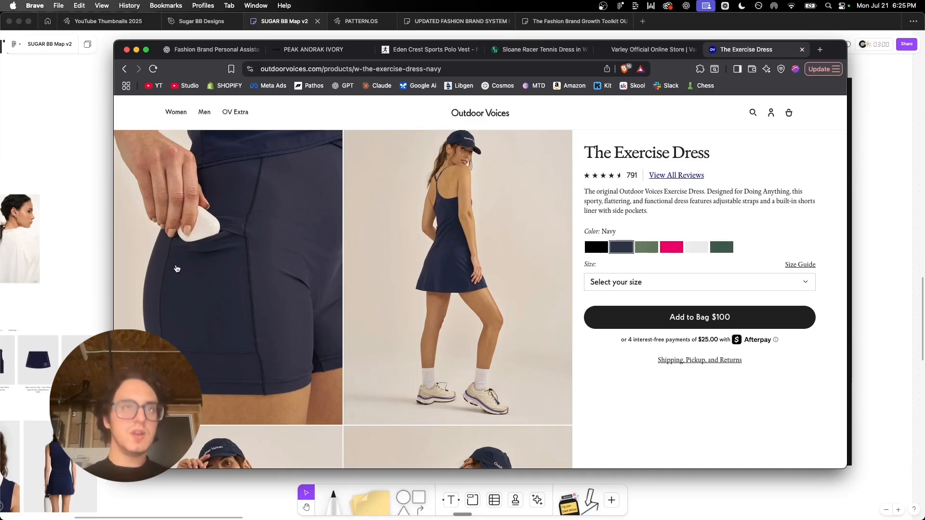
Step: Examine the Exercise Dress photos enlarged, including the built-in shorts pocket and the back straps, and close the enlarged view
left_click(277, 259)
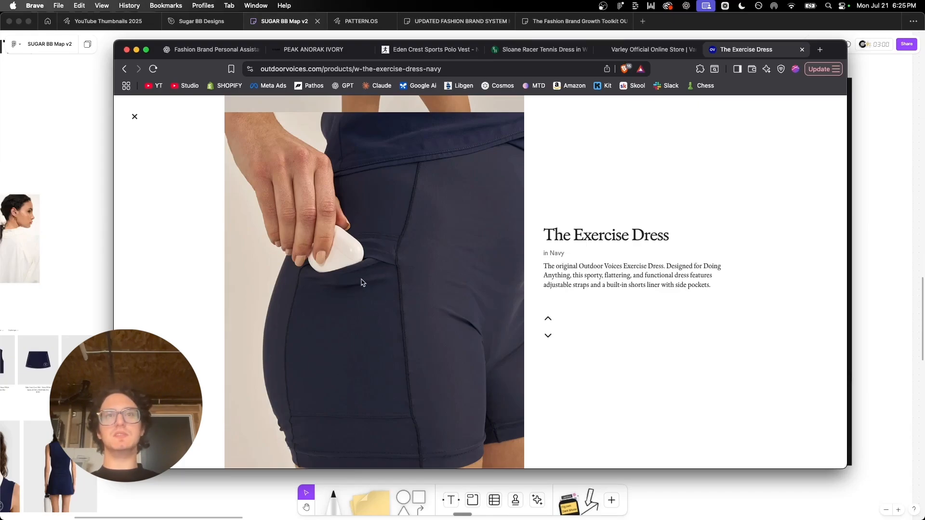
scroll(329, 360, "down", 3)
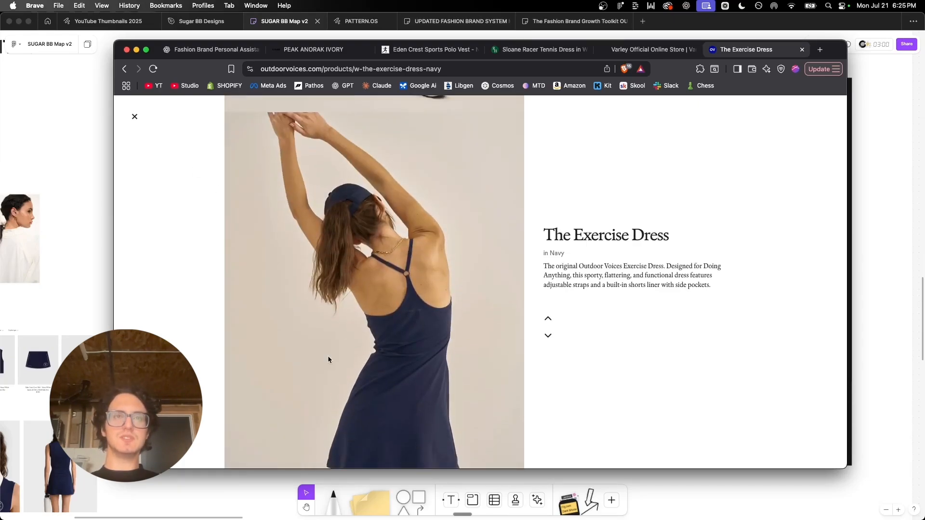
scroll(328, 360, "down", 3)
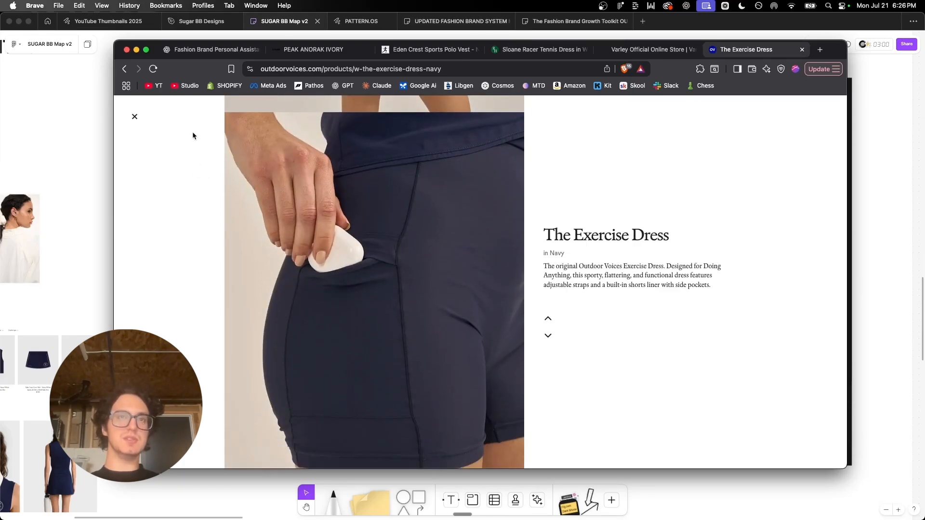
left_click(135, 119)
scroll(382, 325, "up", 10)
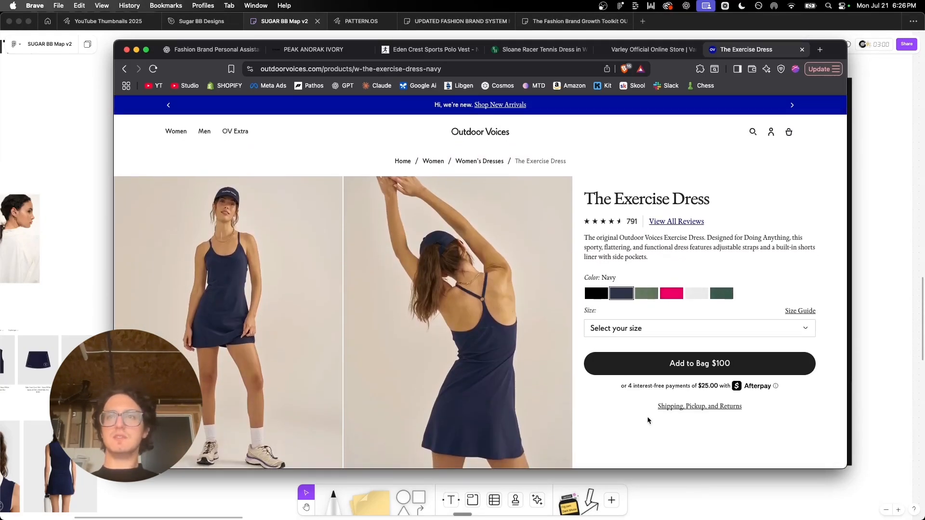
Step: Capture a screenshot region covering the front and back model photos of the navy Exercise Dress
scroll(646, 416, "down", 2)
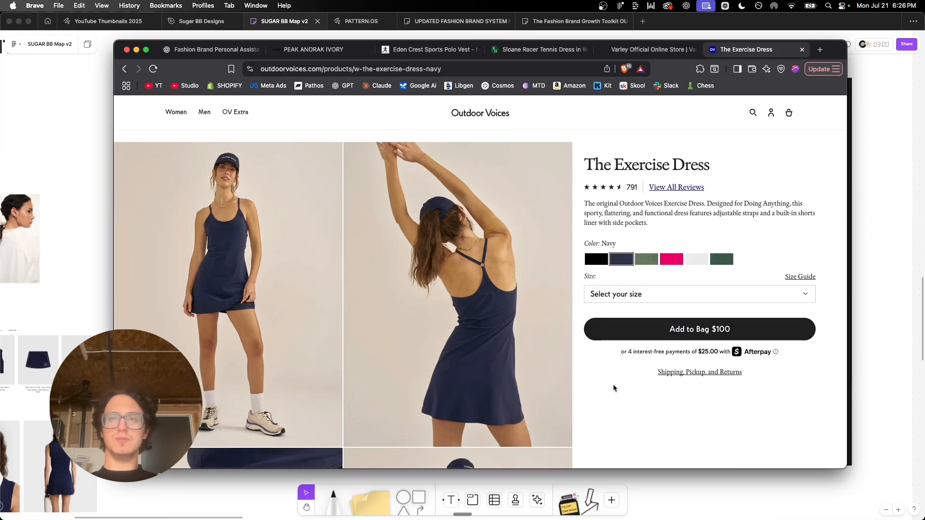
scroll(613, 384, "up", 1)
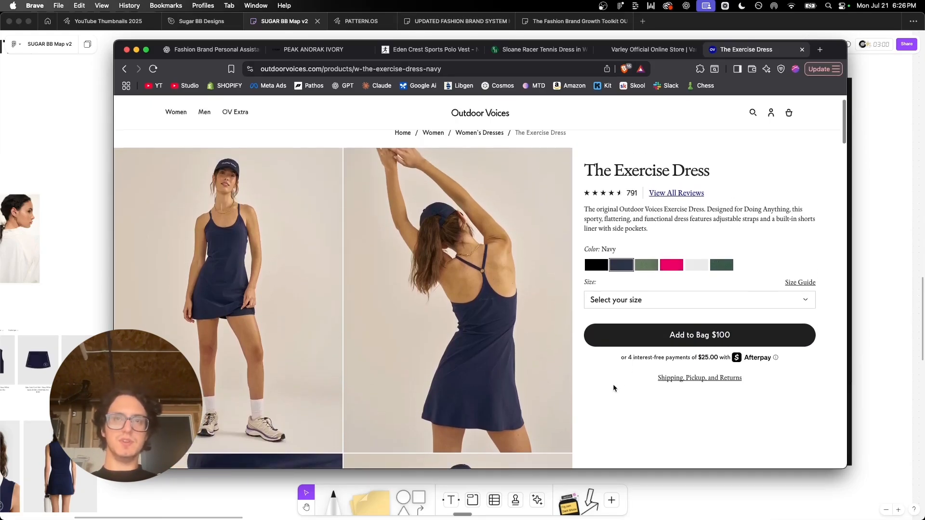
key("super+shift+4")
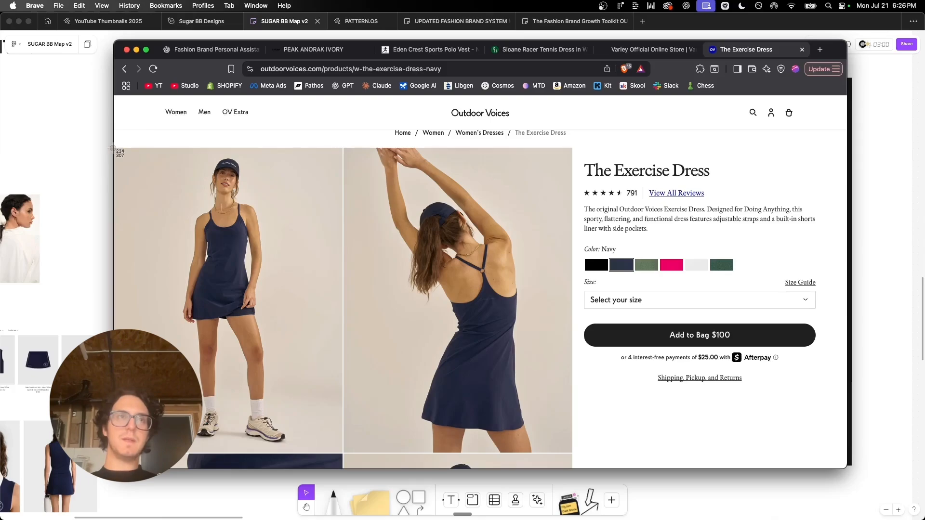
left_click_drag(113, 148, 584, 464)
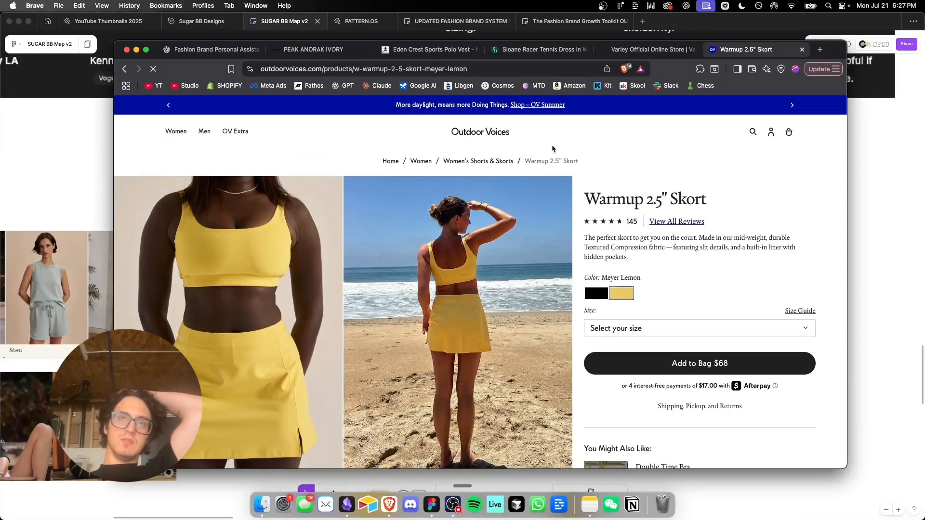
Step: Examine the Warmup 2.5" Skort product photos in Meyer Lemon, comparing the studio shots with the outdoor lifestyle shots
scroll(398, 172, "down", 6)
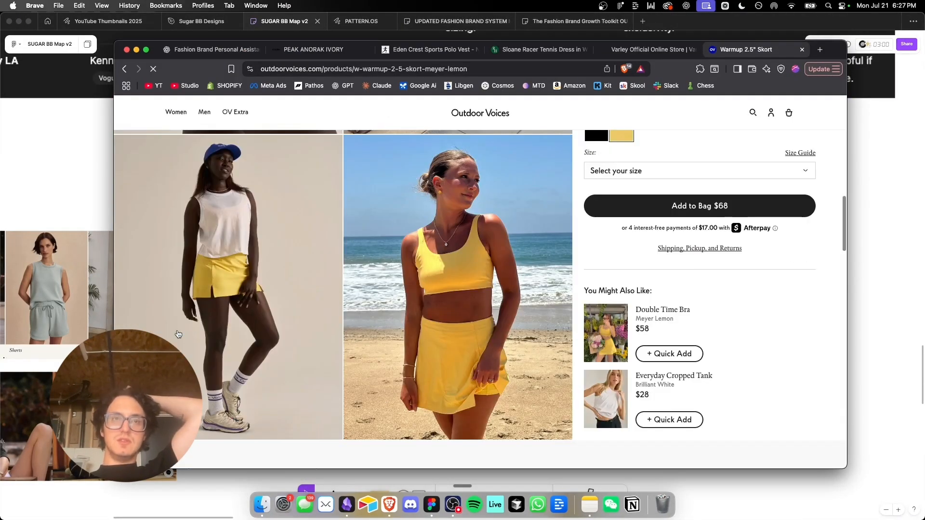
scroll(177, 334, "up", 2)
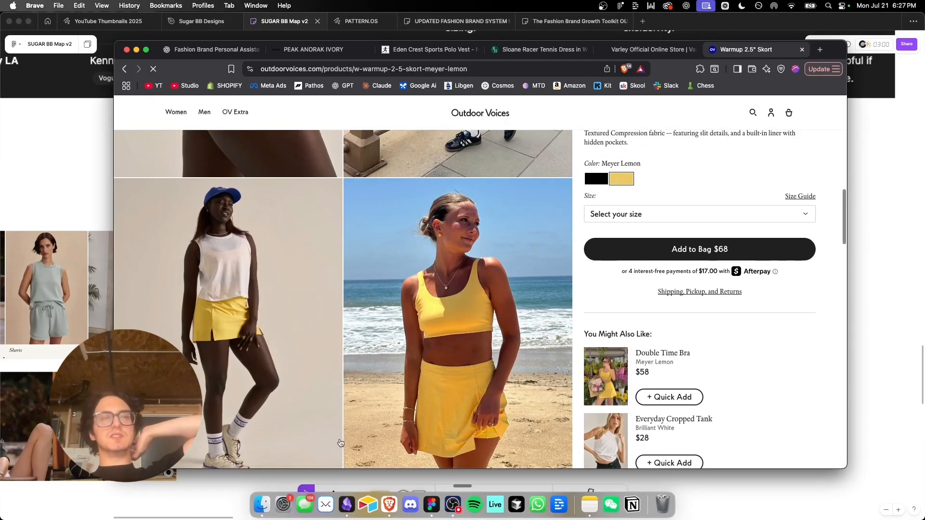
scroll(305, 308, "up", 13)
scroll(306, 308, "down", 10)
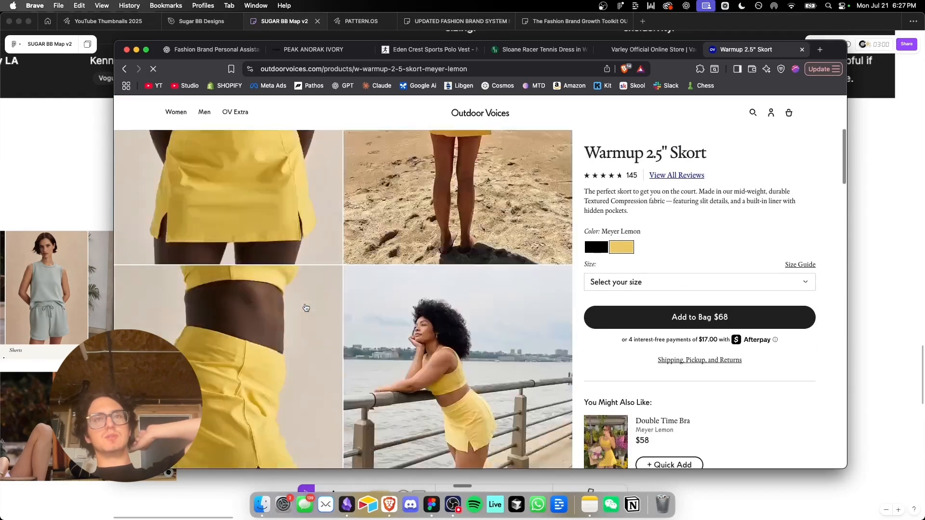
scroll(306, 308, "up", 7)
scroll(306, 308, "up", 3)
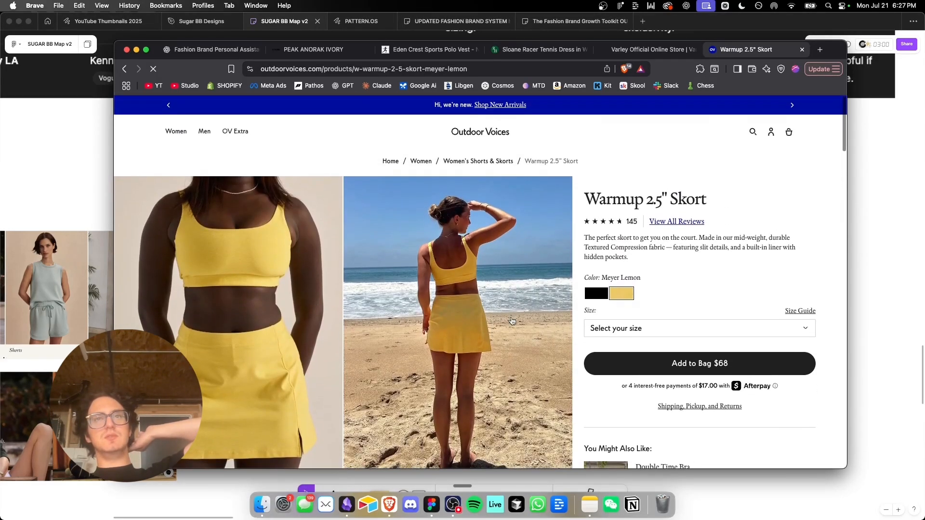
scroll(539, 221, "down", 1)
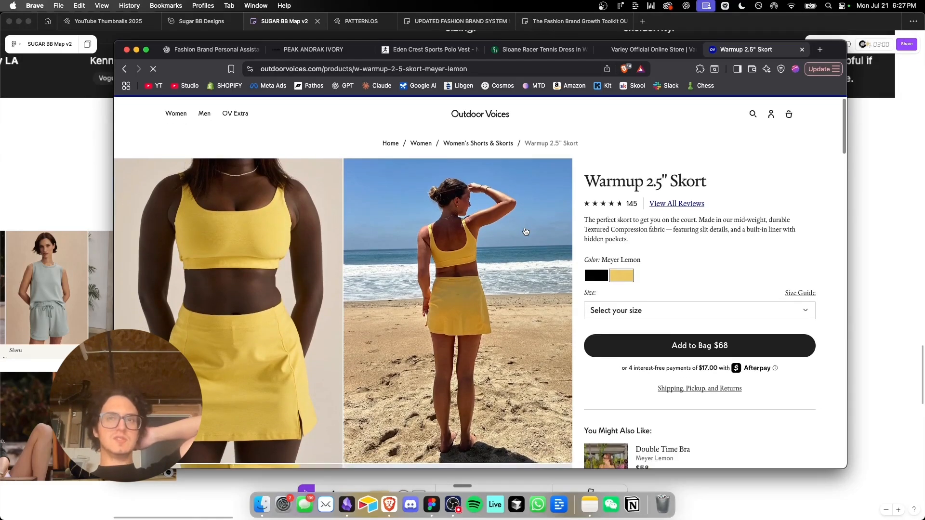
scroll(525, 232, "down", 3)
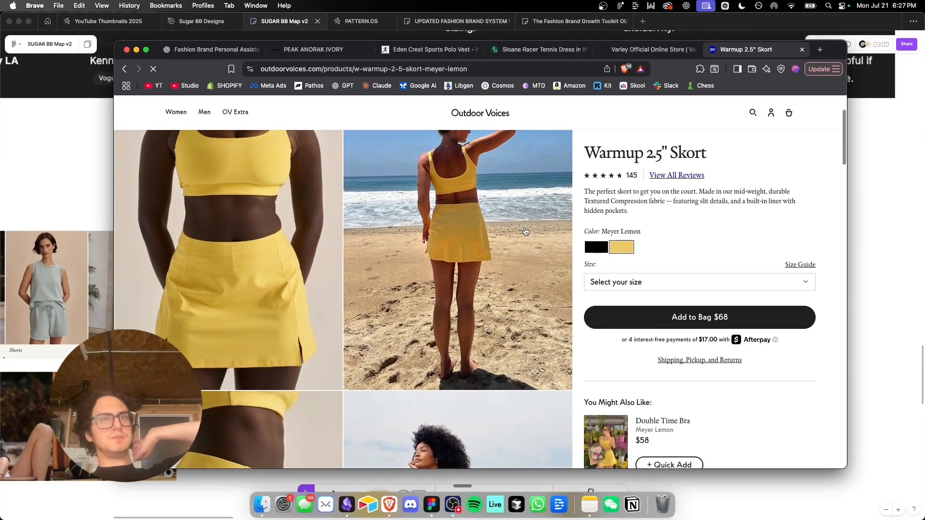
scroll(525, 232, "up", 4)
scroll(525, 232, "down", 3)
scroll(525, 232, "down", 2)
scroll(434, 241, "up", 3)
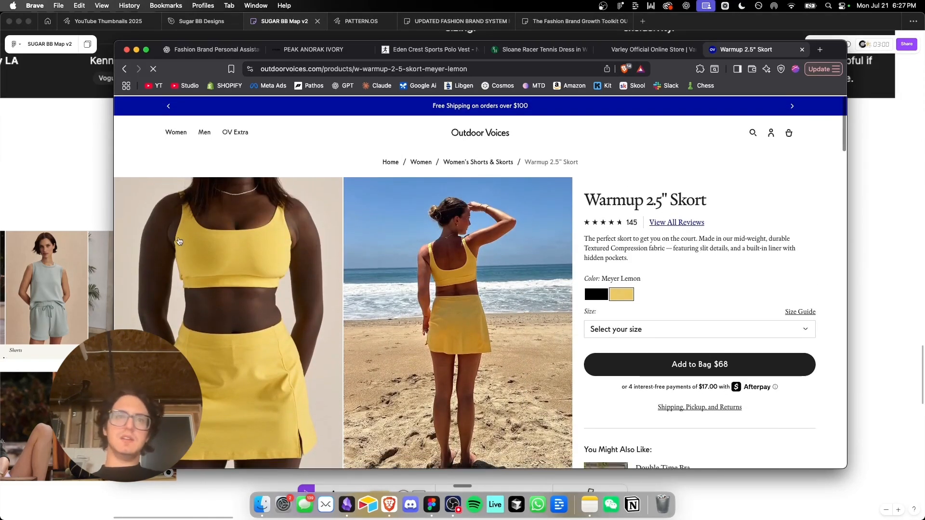
scroll(273, 263, "down", 3)
scroll(357, 309, "down", 5)
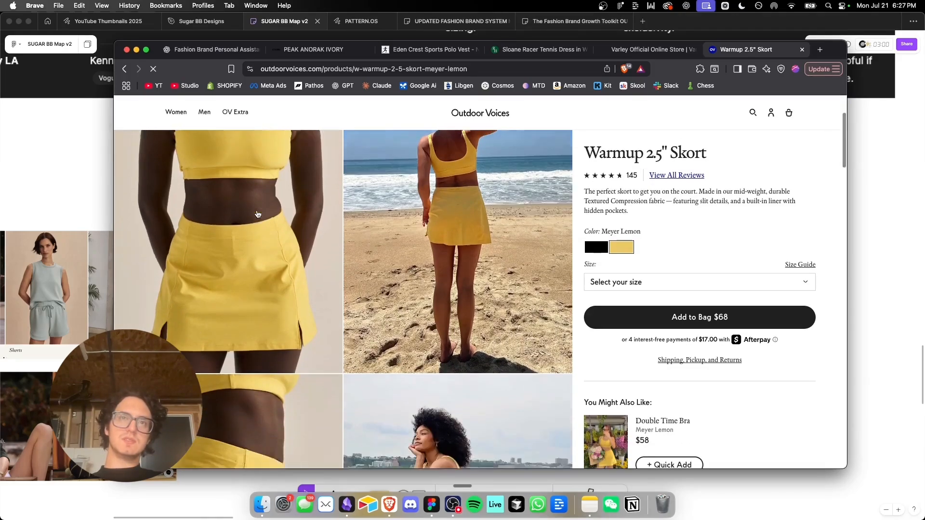
scroll(338, 305, "up", 5)
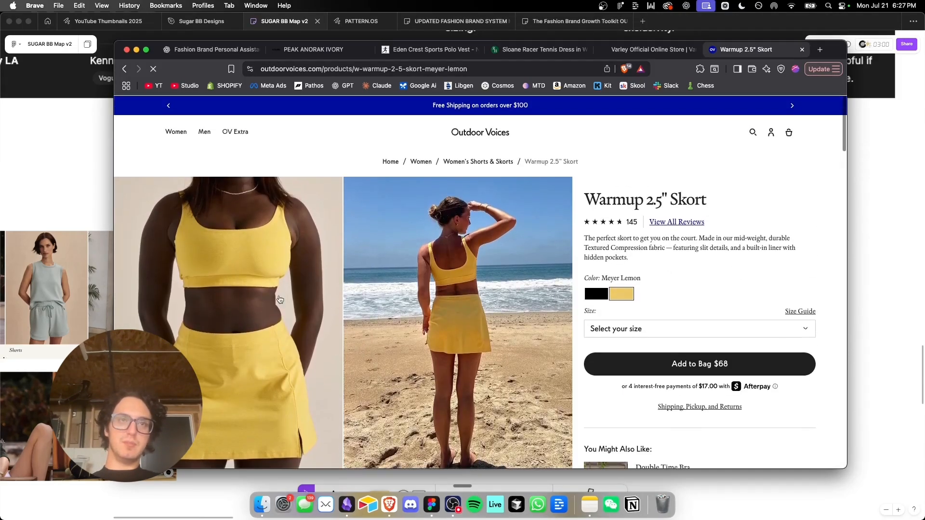
Step: Browse the Meyer Lemon skort photos enlarged, checking the side slit and the styled outfits, and close the enlarged view
left_click(279, 300)
scroll(483, 312, "down", 5)
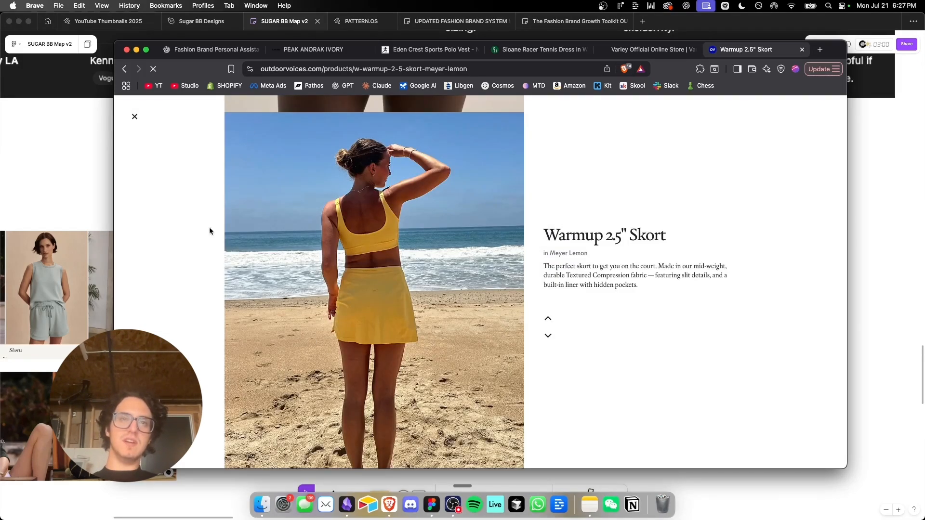
scroll(230, 220, "down", 3)
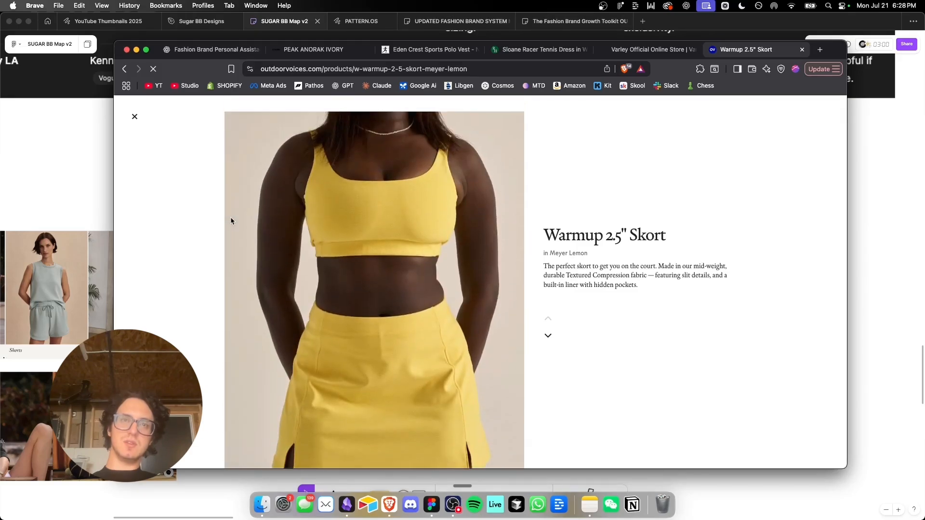
scroll(230, 221, "up", 3)
scroll(231, 221, "down", 5)
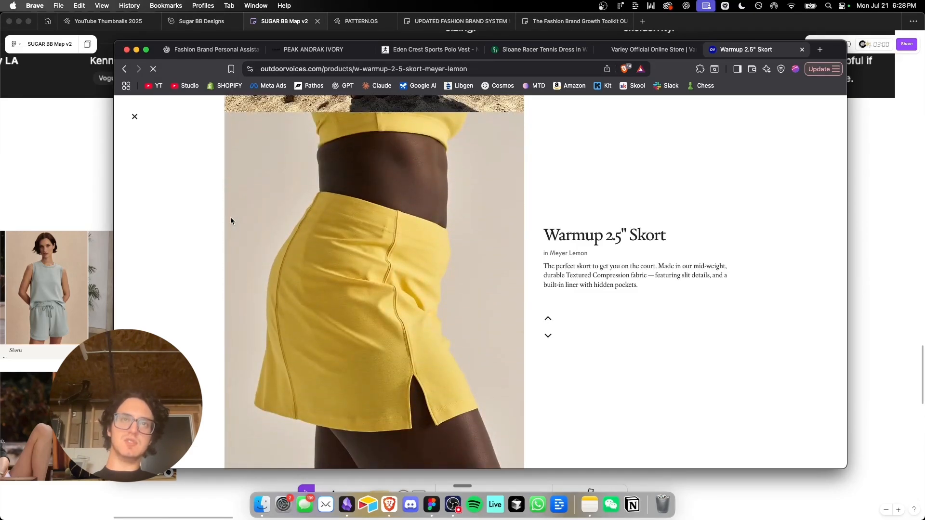
scroll(231, 221, "up", 3)
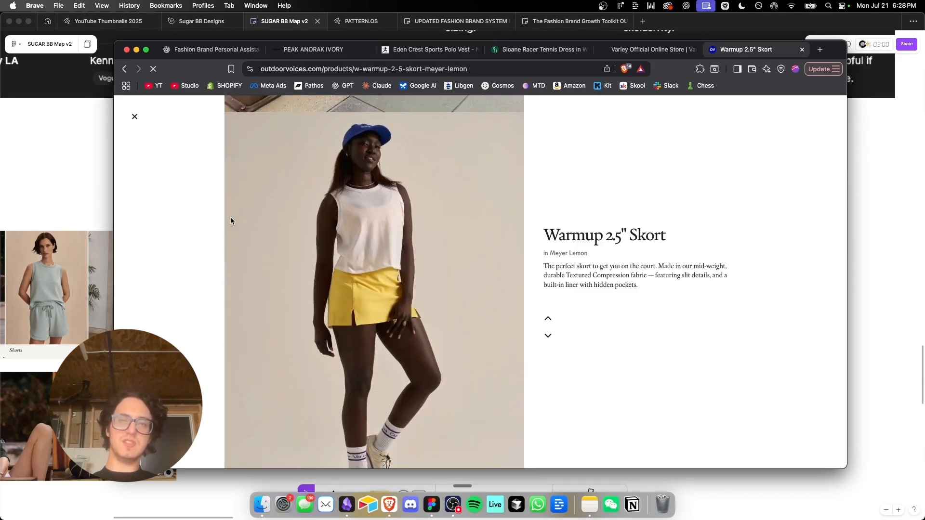
scroll(231, 221, "down", 5)
scroll(230, 221, "up", 2)
left_click(549, 337)
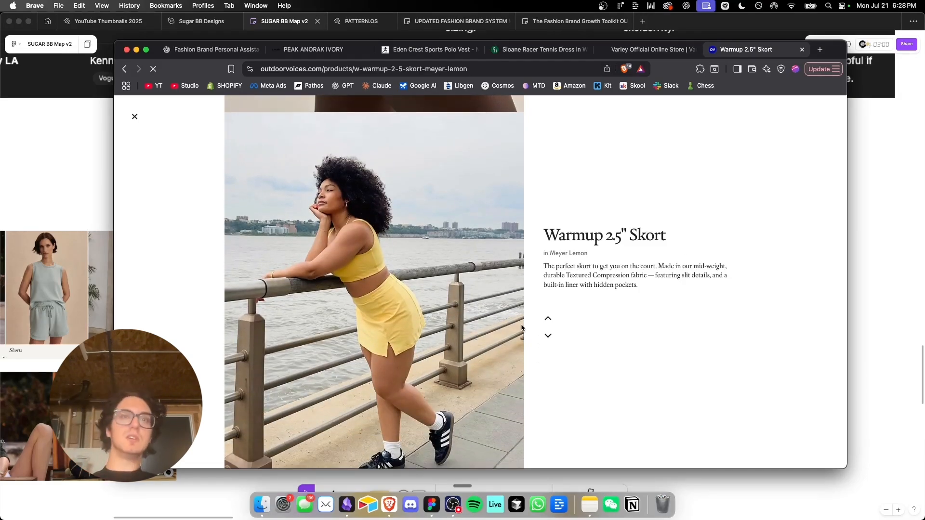
scroll(522, 327, "up", 4)
key("Escape")
Step: Review the skort's product page gallery again, from the front and back shots to the waterfront and white-tank outfit photos
scroll(236, 212, "down", 5)
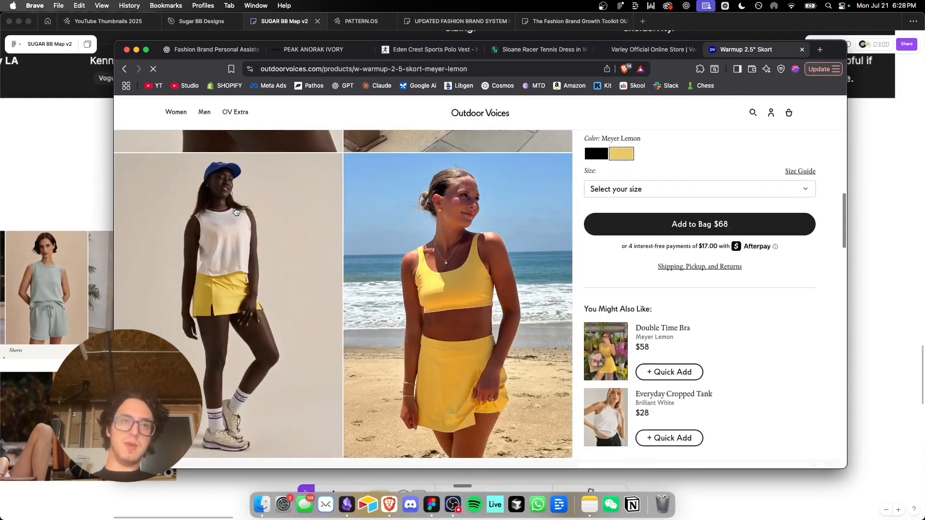
scroll(236, 212, "up", 3)
scroll(496, 264, "down", 5)
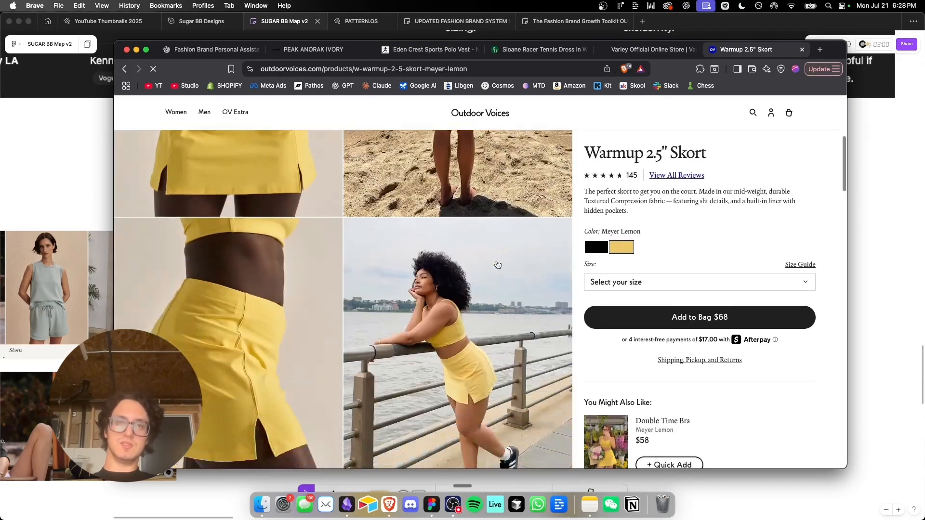
scroll(497, 264, "up", 5)
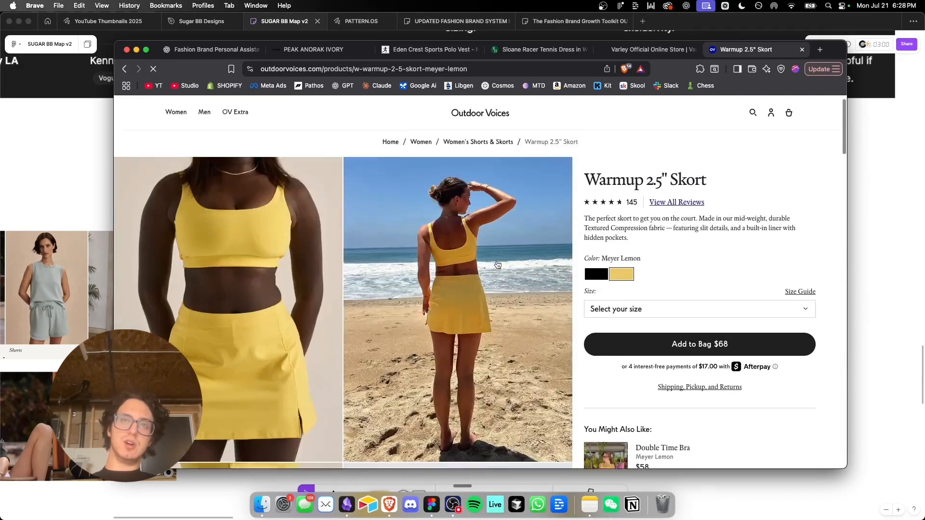
scroll(497, 264, "down", 1)
scroll(498, 264, "up", 3)
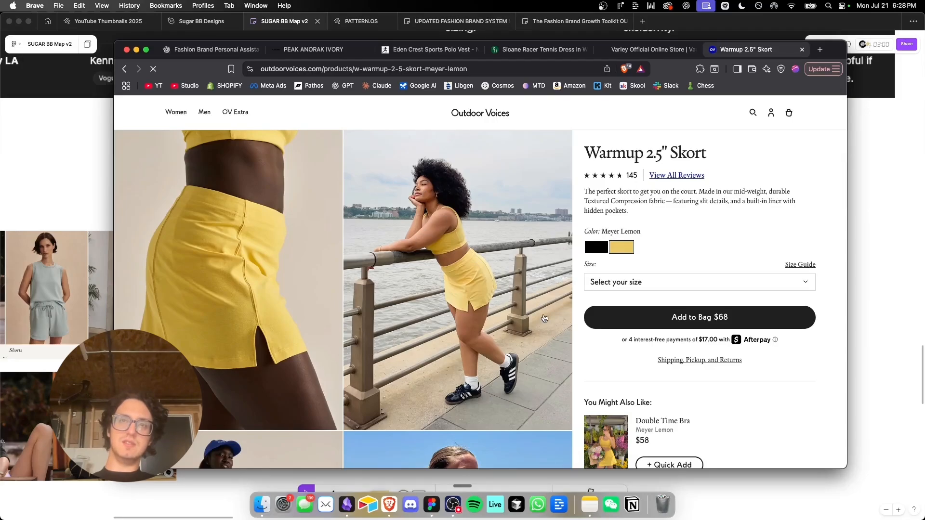
scroll(544, 318, "down", 5)
scroll(511, 347, "up", 1)
scroll(475, 383, "up", 4)
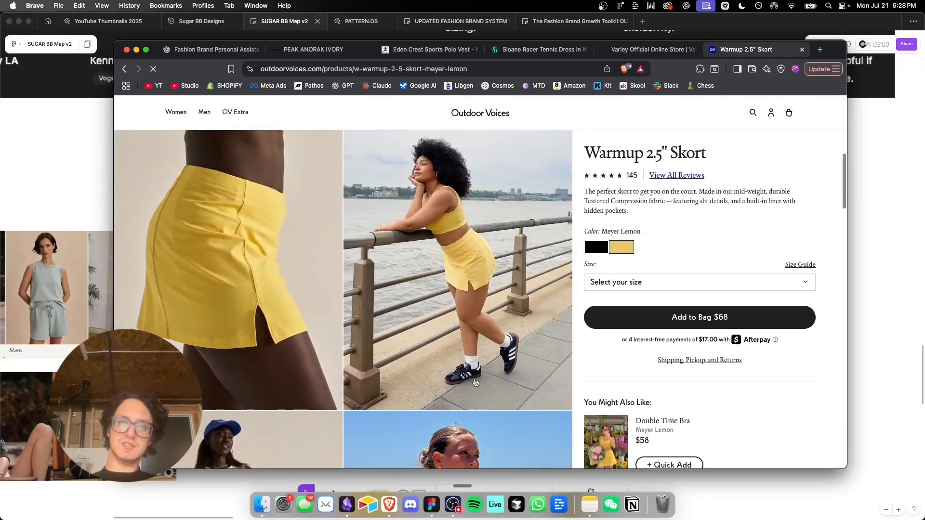
scroll(474, 383, "down", 1)
scroll(458, 308, "up", 3)
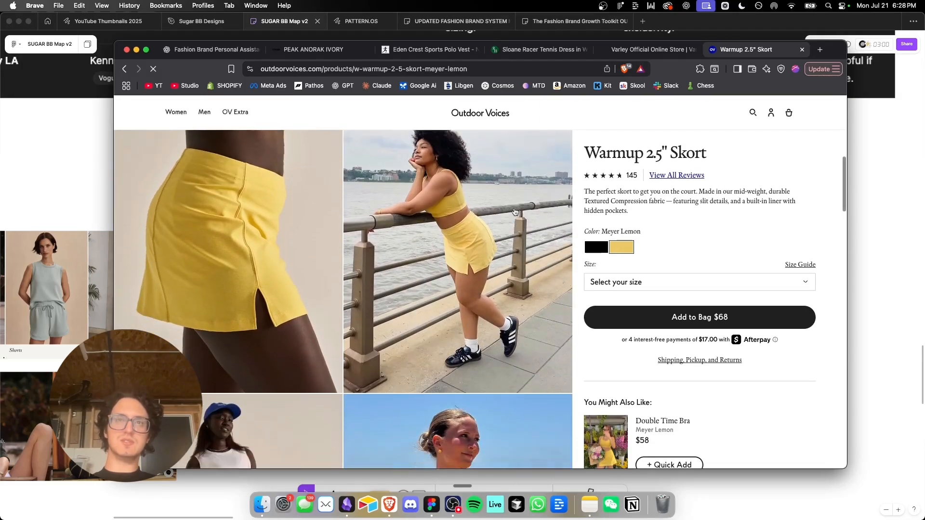
scroll(494, 197, "down", 5)
scroll(410, 222, "up", 10)
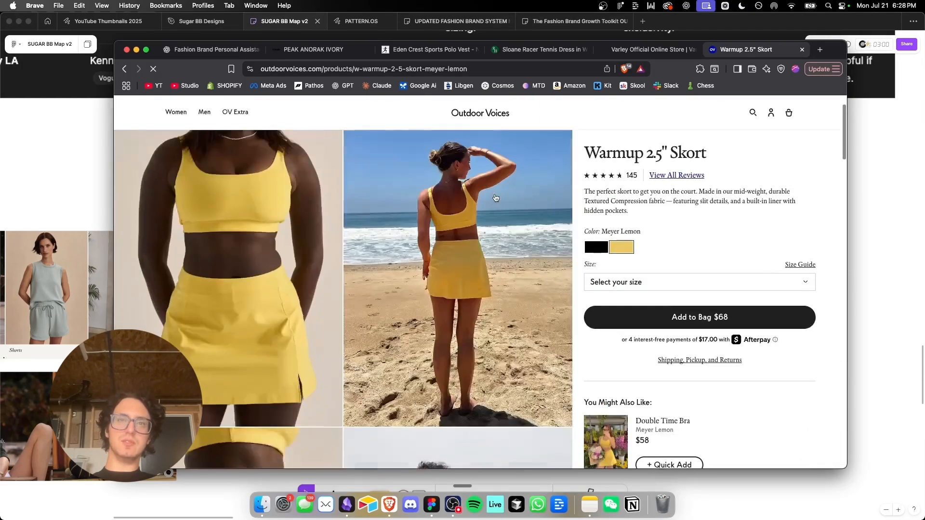
scroll(316, 245, "down", 3)
scroll(337, 241, "down", 6)
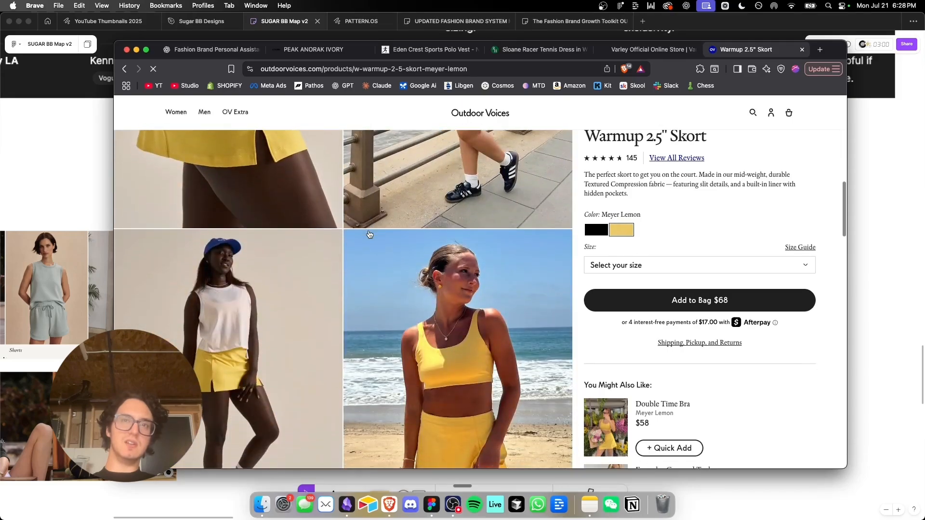
scroll(423, 349, "up", 8)
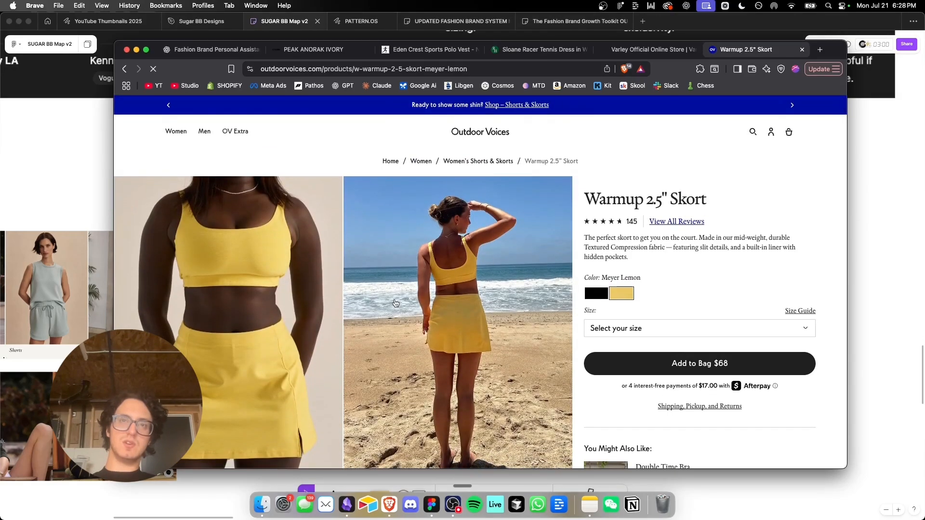
scroll(534, 265, "down", 4)
scroll(534, 265, "down", 4)
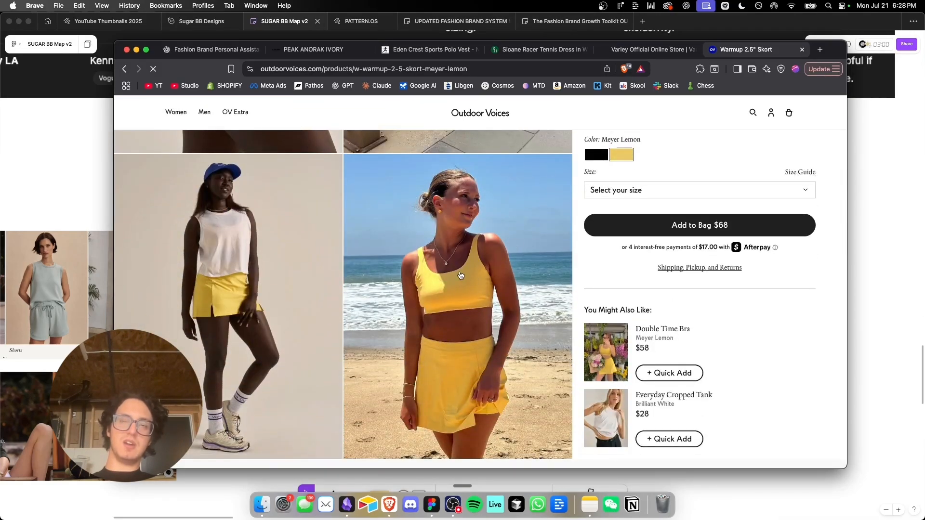
scroll(460, 276, "up", 1)
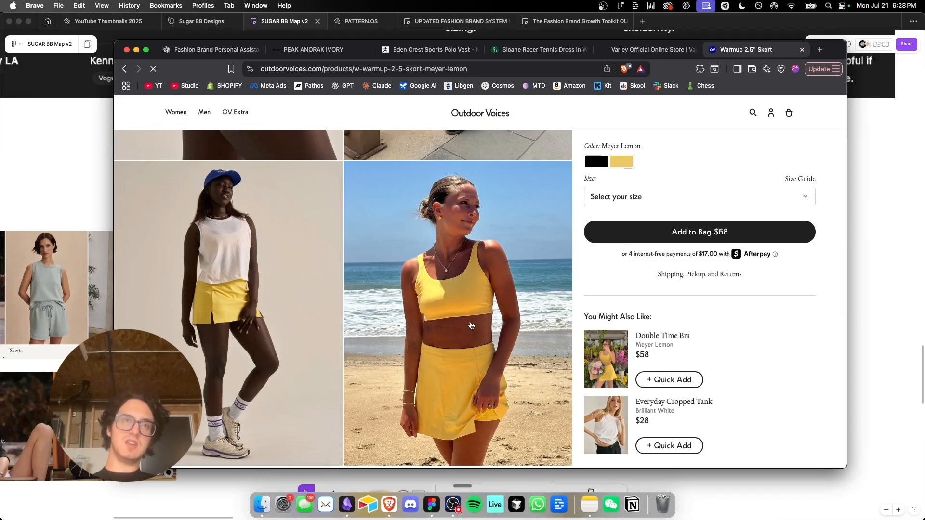
Step: Compare the Meyer Lemon skort's side-slit close-up and waterfront photo with the front studio shot and the beach back view
scroll(472, 326, "up", 4)
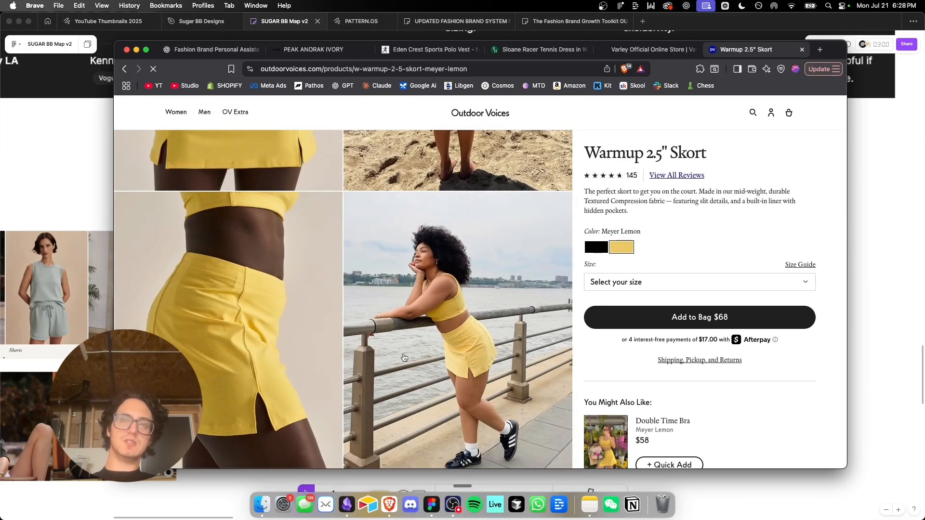
scroll(482, 280, "down", 1)
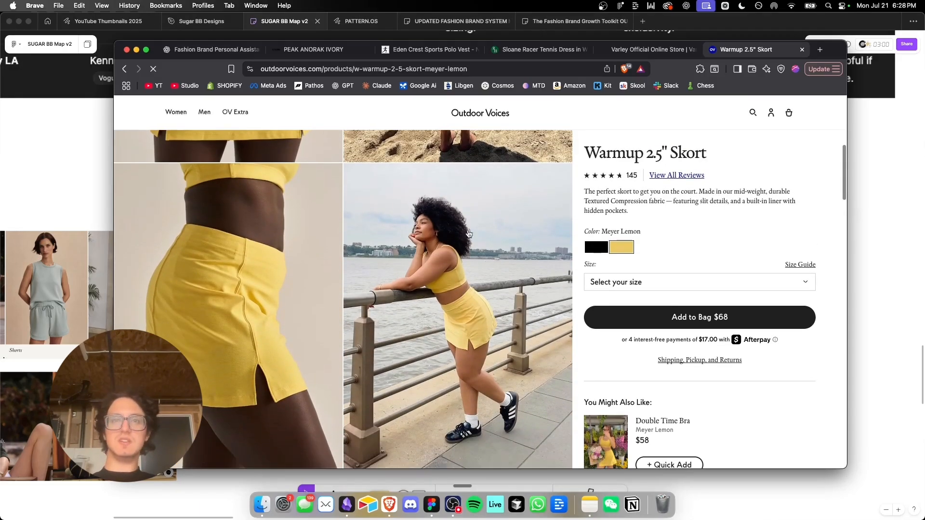
scroll(488, 288, "down", 1)
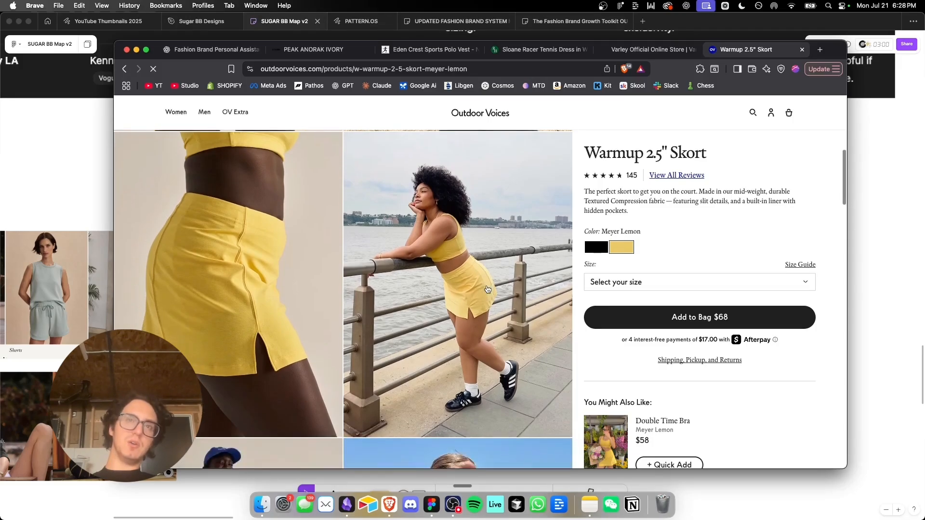
scroll(488, 288, "up", 1)
scroll(247, 339, "down", 5)
scroll(246, 339, "up", 10)
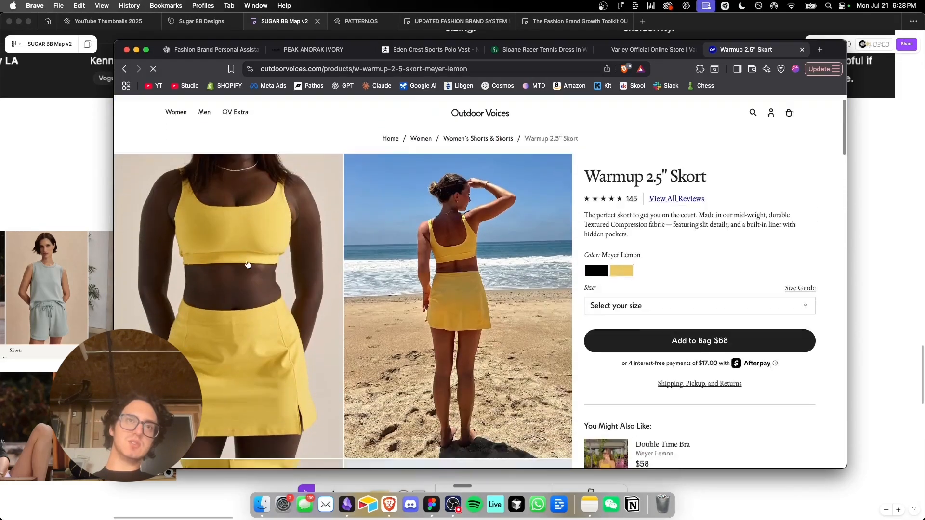
scroll(246, 339, "down", 8)
scroll(260, 333, "up", 6)
scroll(261, 332, "up", 2)
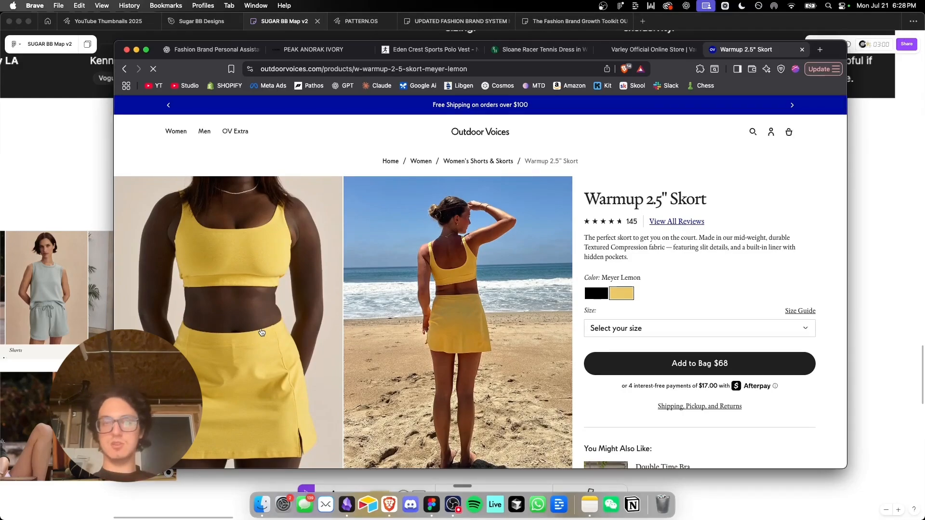
scroll(750, 268, "down", 5)
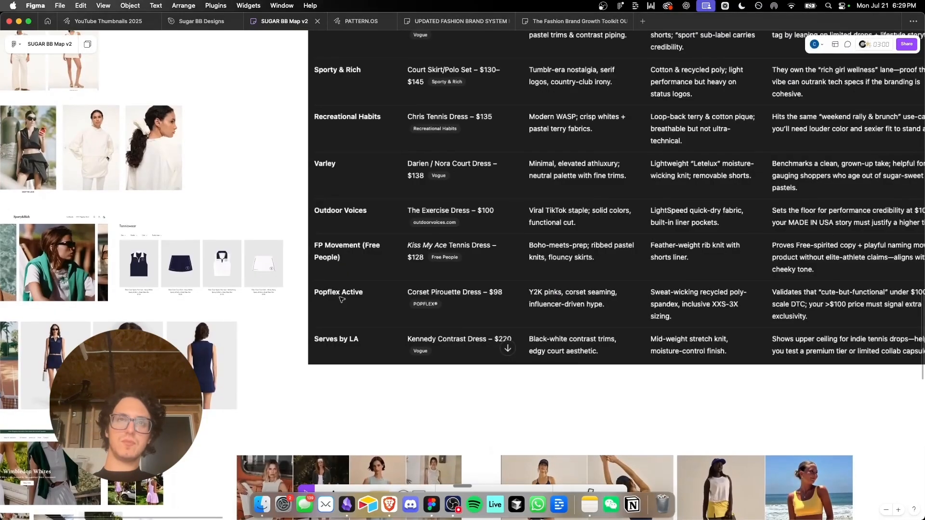
Step: Switch to the SUGAR BB Map board in Figma and read the competitor table's Outdoor Voices, FP Movement and Popflex Active rows
scroll(341, 299, "right", 3)
scroll(342, 300, "down", 5)
scroll(341, 300, "up", 3)
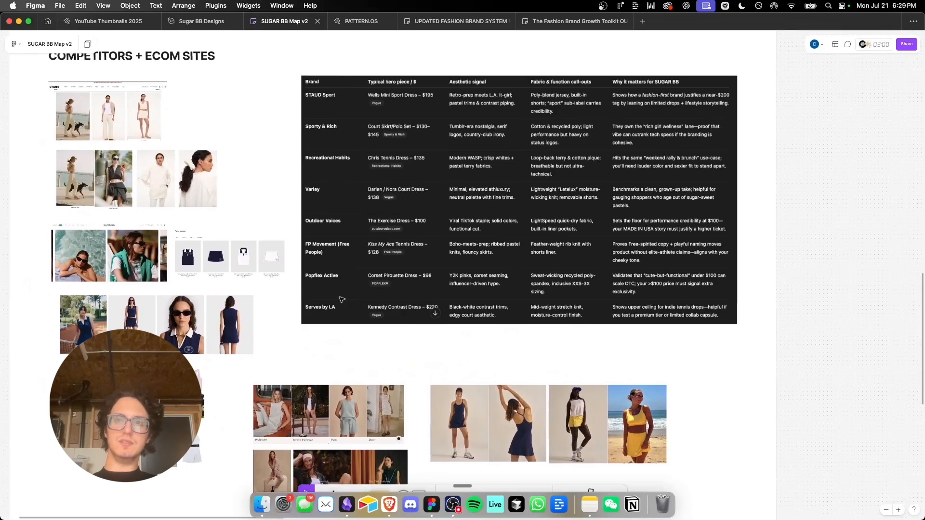
scroll(342, 300, "up", 2)
scroll(342, 300, "up", 5)
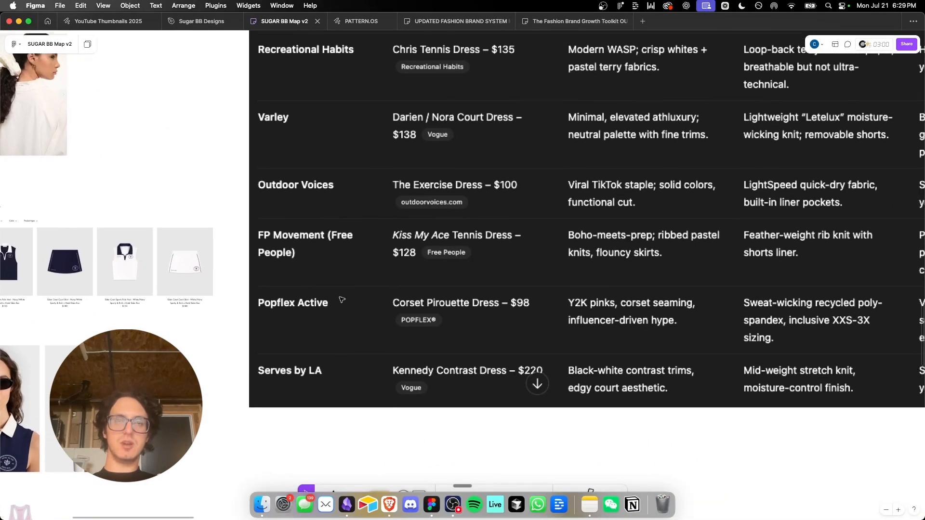
scroll(342, 299, "right", 2)
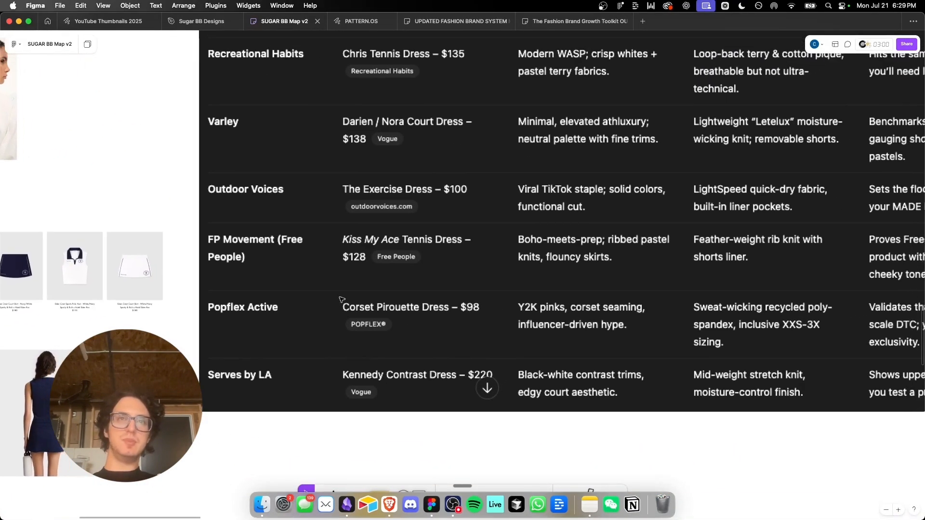
scroll(342, 299, "right", 3)
scroll(342, 300, "down", 2)
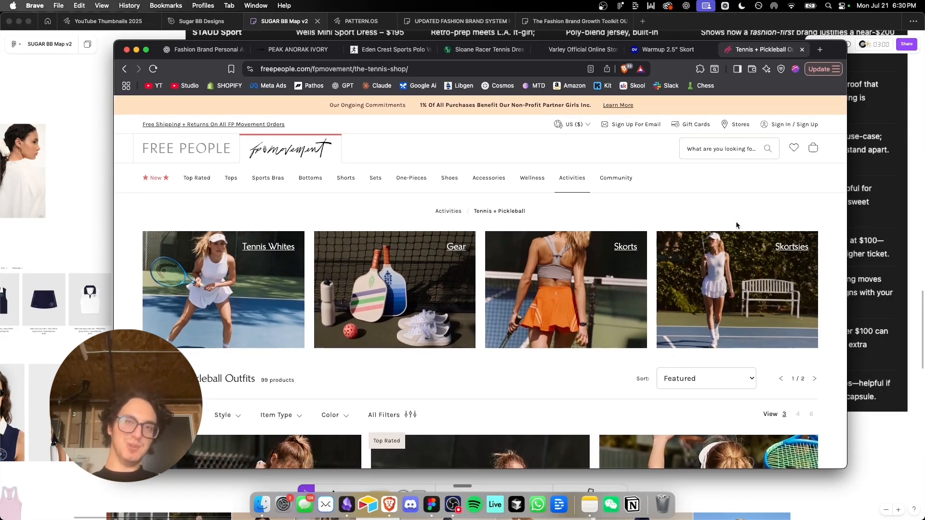
Step: Look over the FP Movement Tennis + Pickleball shop in Brave, from its category tiles to the first product rows and ambassador banner
scroll(737, 225, "down", 1)
scroll(830, 288, "down", 5)
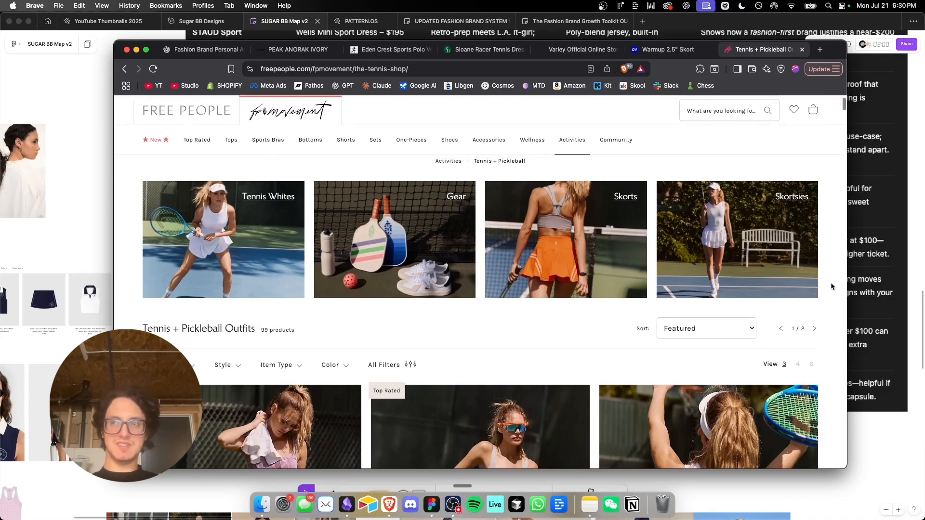
scroll(831, 286, "down", 10)
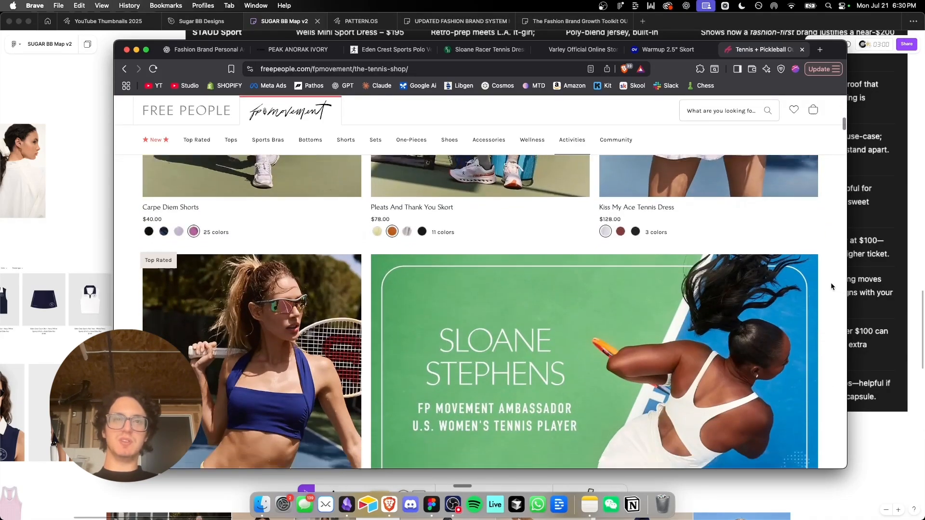
scroll(831, 287, "up", 15)
scroll(831, 286, "down", 2)
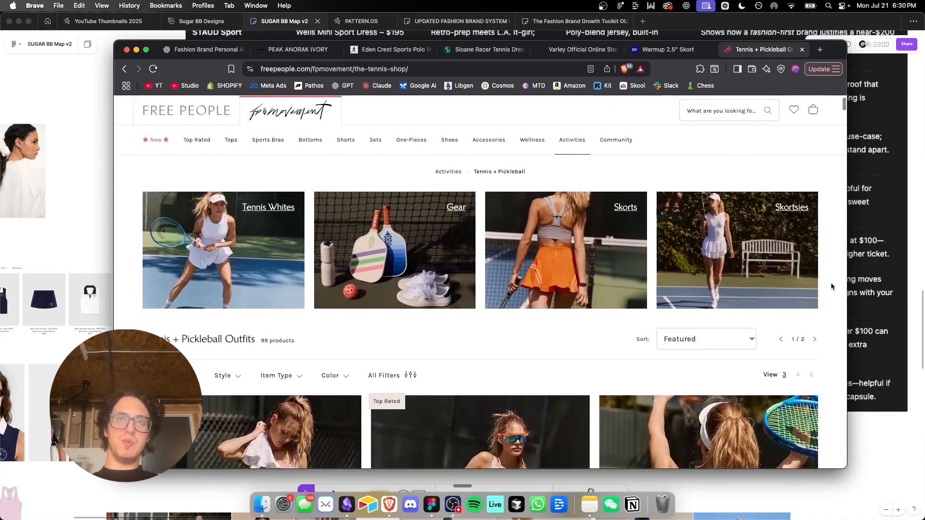
scroll(832, 287, "up", 2)
scroll(831, 286, "down", 1)
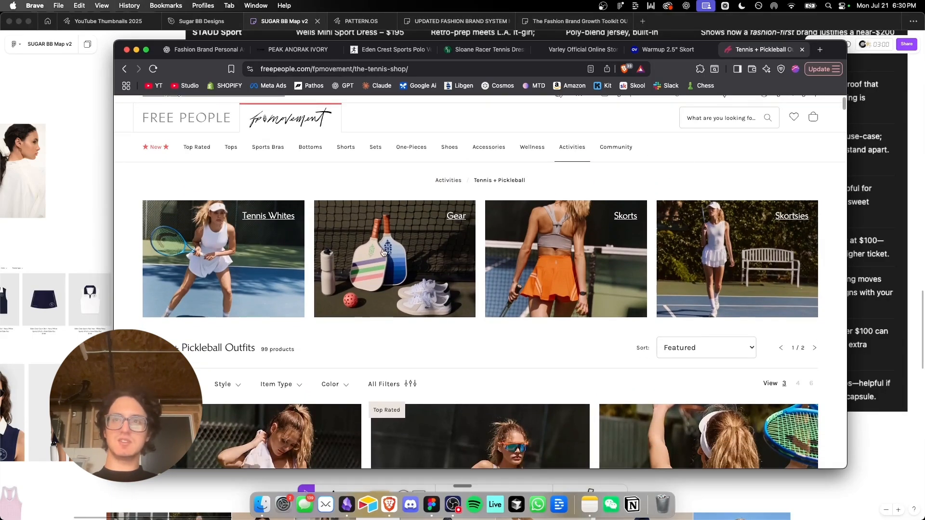
Step: Browse the product photos throughout the FP Movement tennis shop, comparing dresses, skort sets, skortsies, paddles and on-court styling
scroll(654, 330, "down", 10)
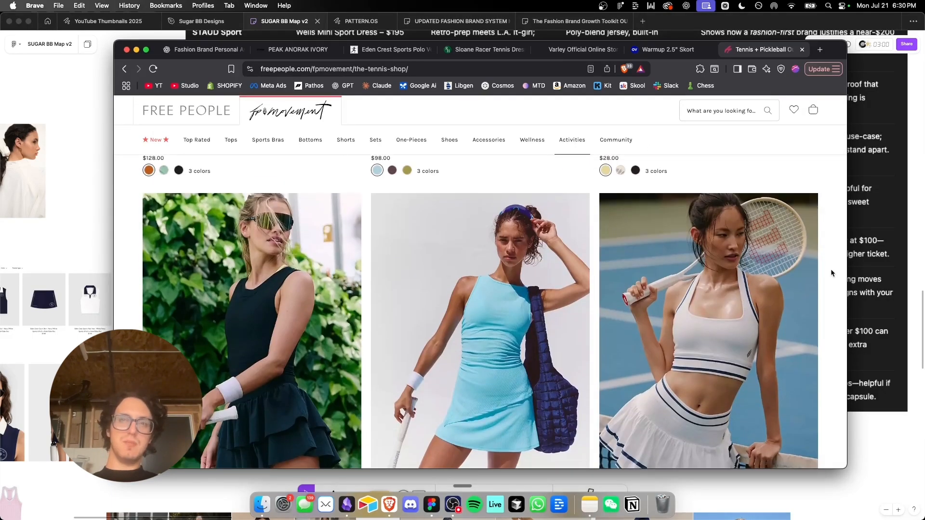
scroll(831, 273, "down", 1)
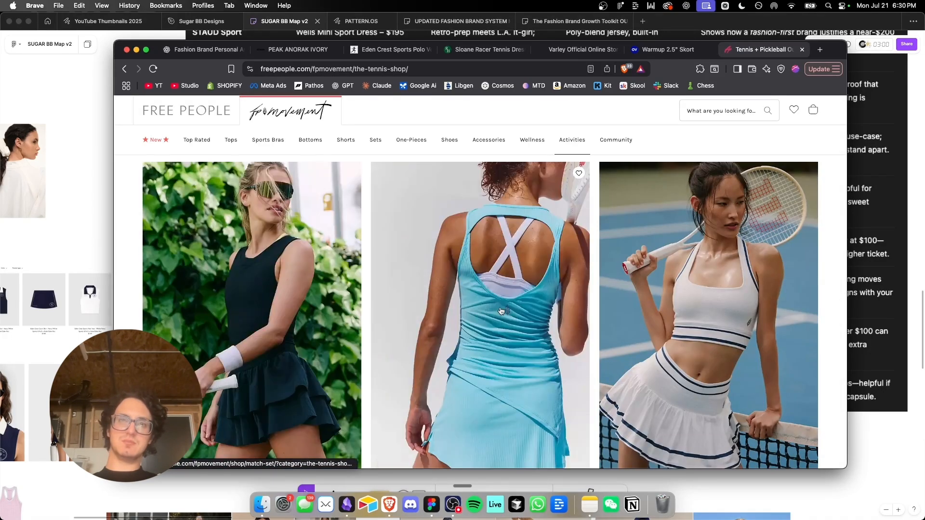
scroll(501, 311, "down", 1)
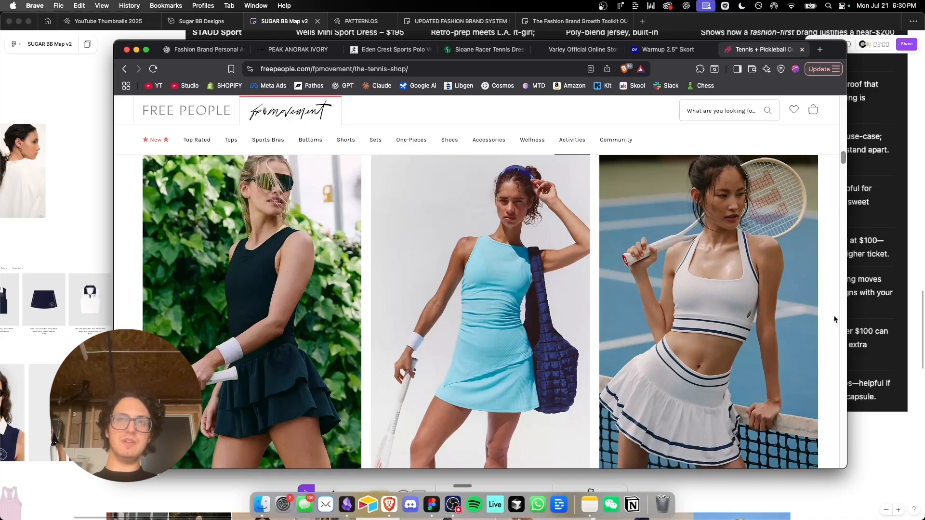
scroll(835, 320, "up", 1)
scroll(835, 320, "down", 10)
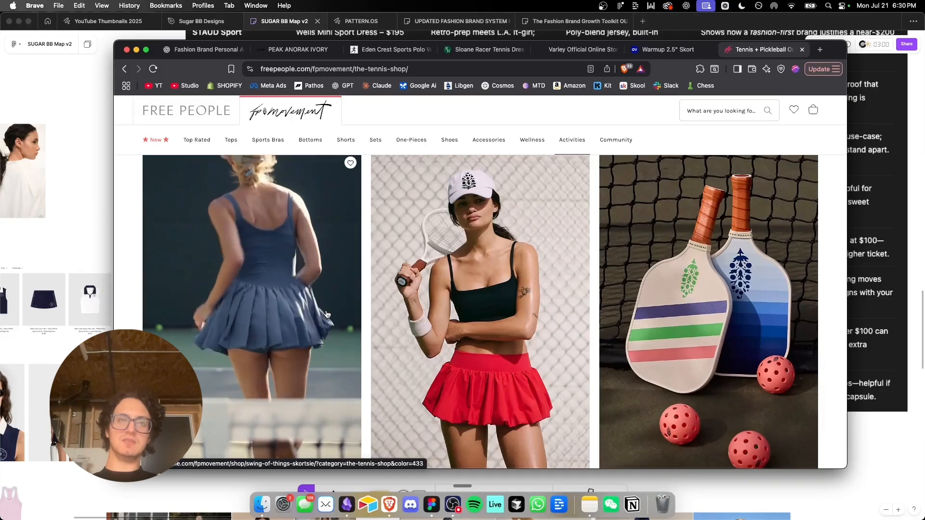
scroll(583, 314, "up", 5)
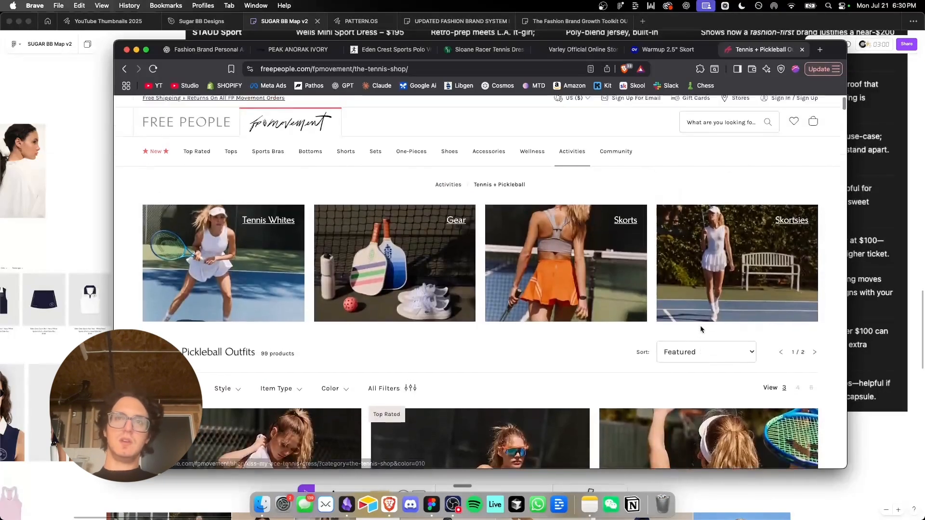
scroll(701, 330, "down", 10)
scroll(703, 338, "down", 15)
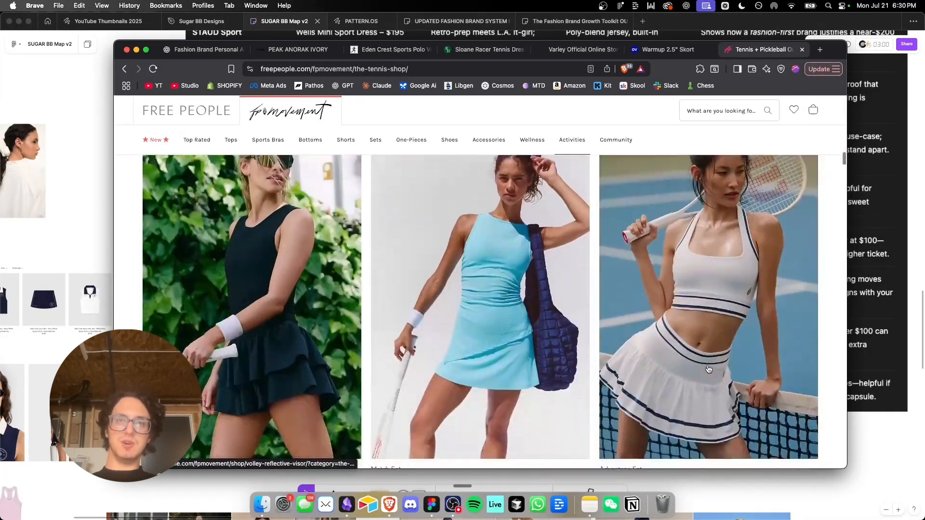
scroll(709, 370, "down", 10)
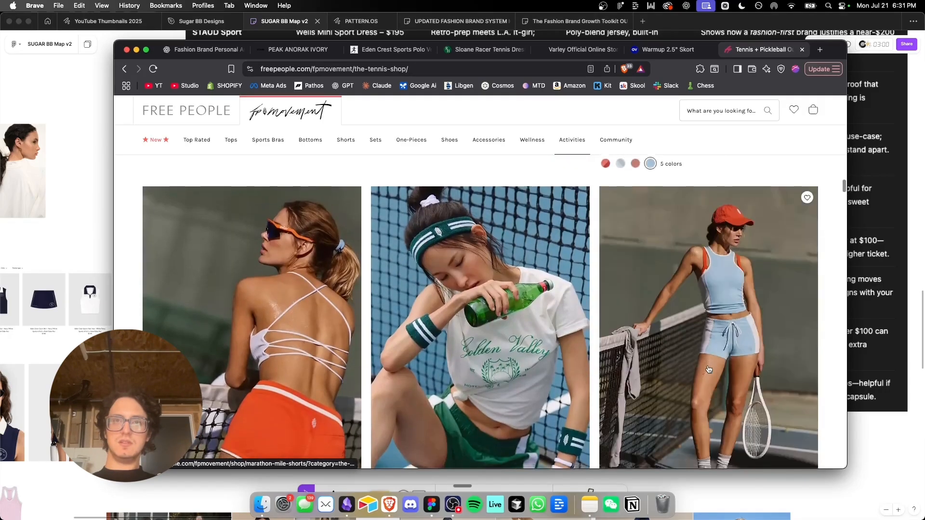
scroll(708, 370, "down", 2)
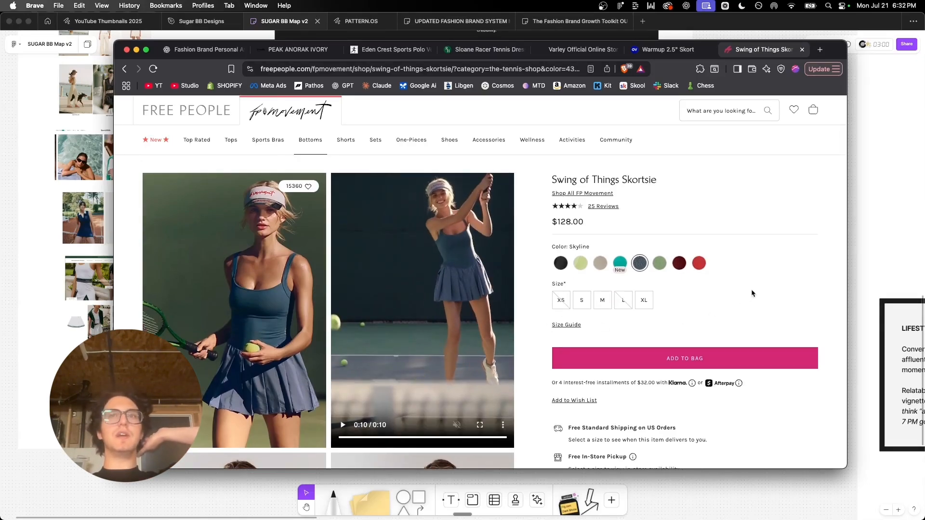
Step: Review the Swing of Things Skortsie page in Skyline and frame its two court shots at the start of the gallery
scroll(753, 293, "up", 2)
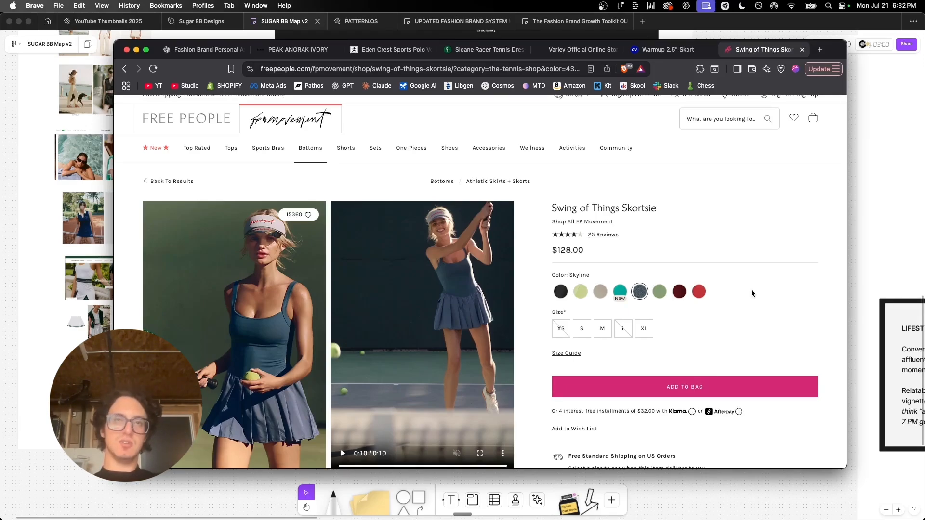
scroll(751, 289, "down", 1)
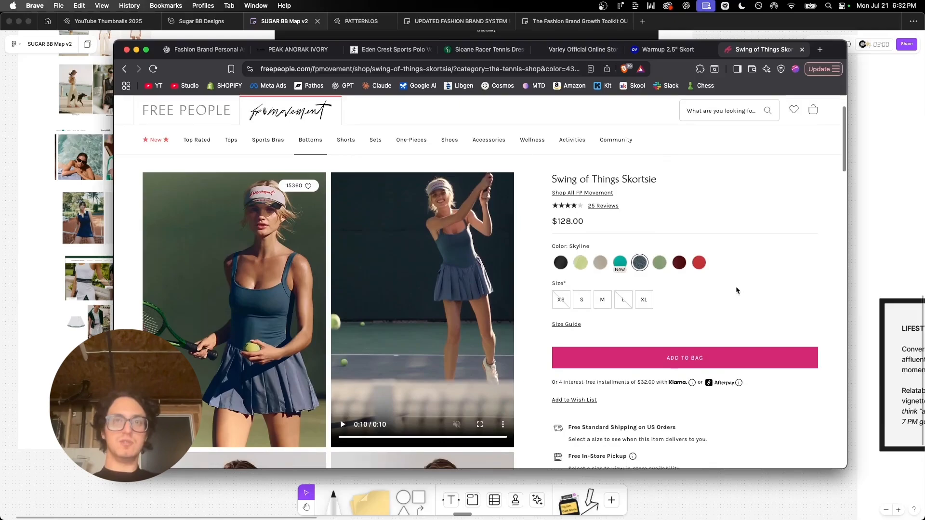
scroll(430, 281, "down", 5)
scroll(430, 281, "down", 2)
scroll(429, 281, "up", 6)
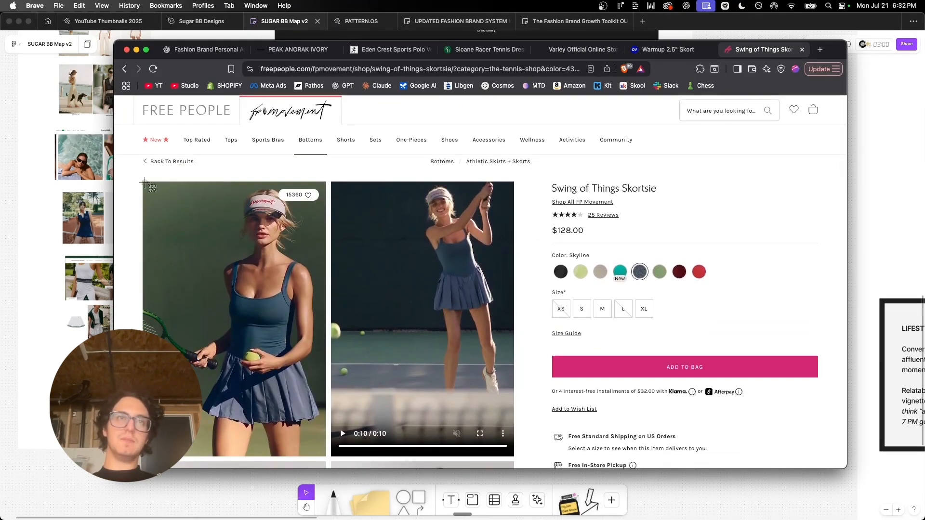
Step: Capture the two studio photos of the Skortsie model posing with a racket and paste them onto the SUGAR BB Map board
scroll(482, 279, "down", 5)
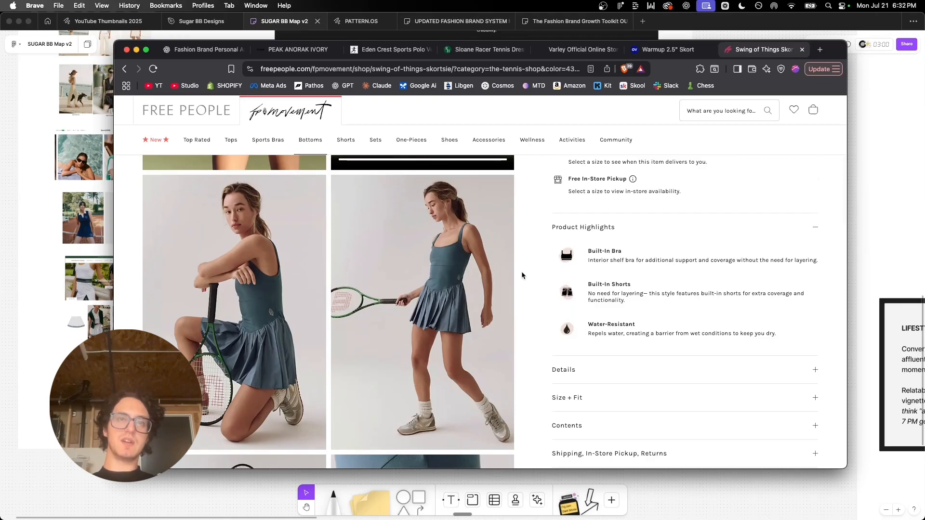
key("super+shift+4")
left_click_drag(145, 178, 513, 451)
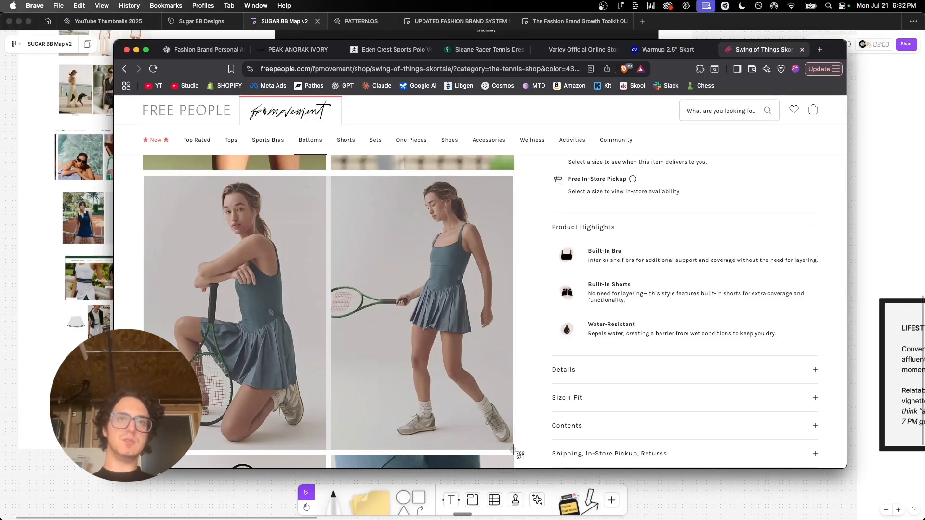
left_click_drag(513, 451, 513, 451)
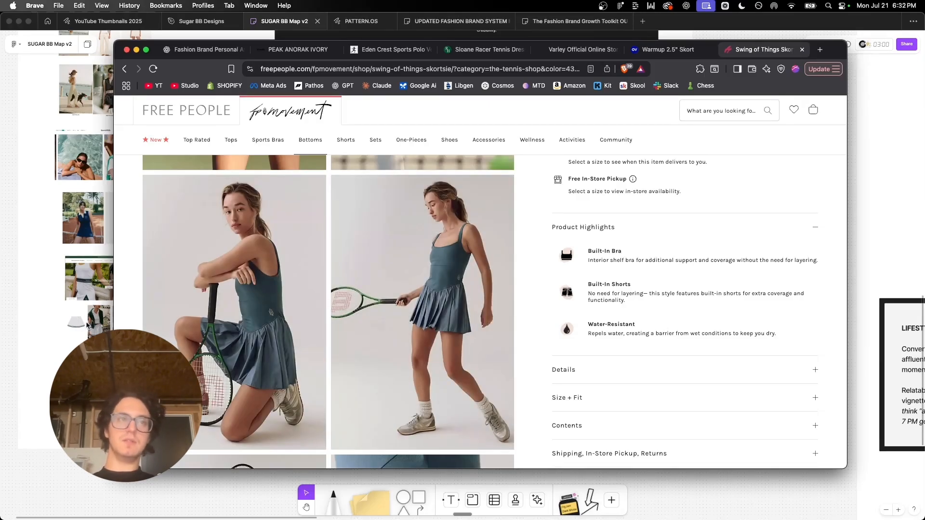
left_click(47, 380)
key("super+v")
Step: Review the whole COMPETITORS + ECOM SITES section, checking the competitor table against the reference images collected for each brand
scroll(140, 238, "down", 5)
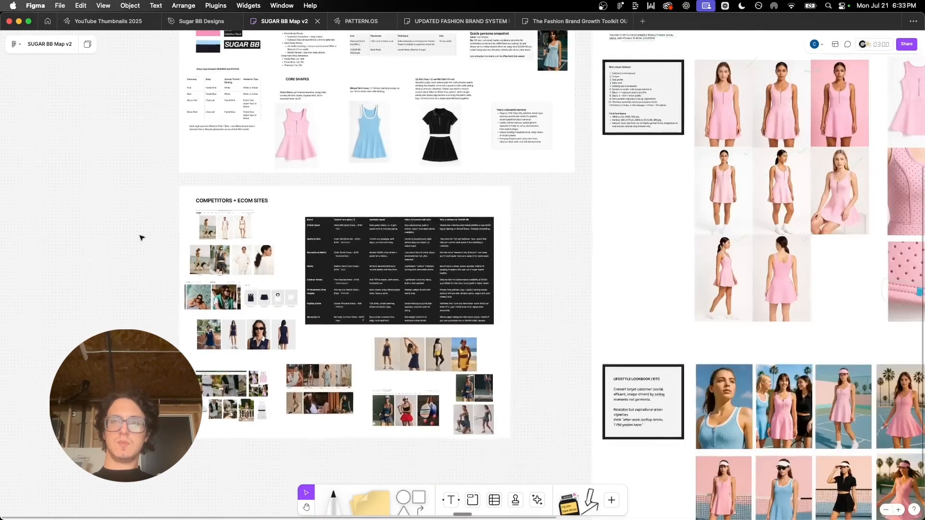
scroll(140, 238, "left", 3)
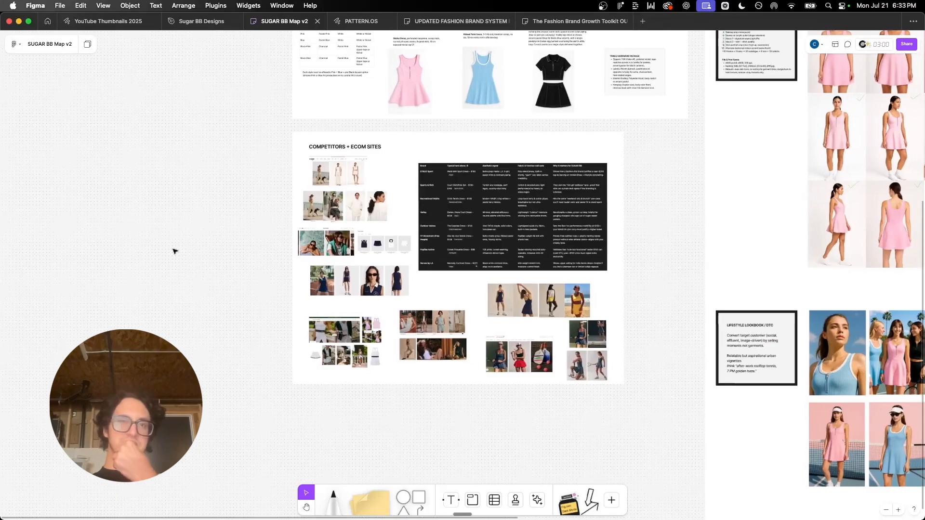
scroll(175, 251, "up", 5)
scroll(175, 251, "right", 3)
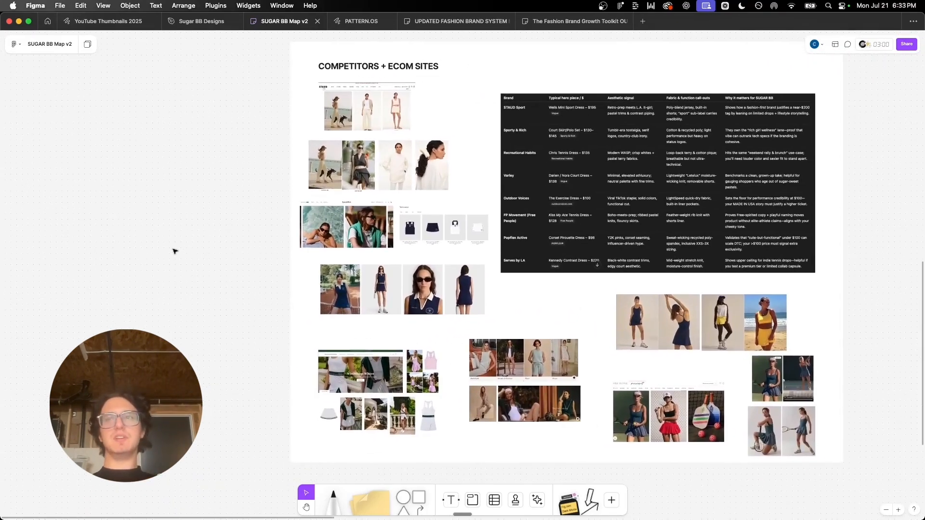
scroll(260, 244, "right", 2)
scroll(260, 244, "up", 2)
scroll(373, 235, "right", 1)
scroll(374, 235, "down", 2)
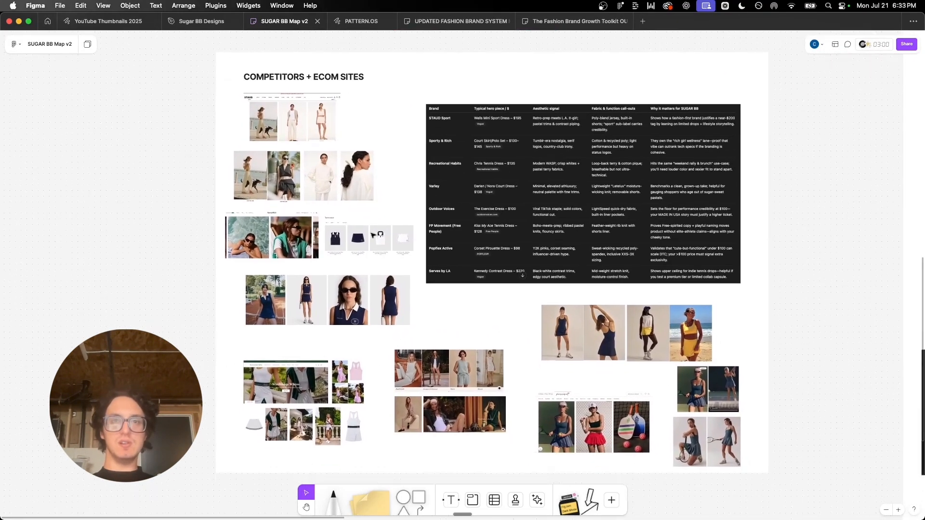
scroll(373, 235, "up", 1)
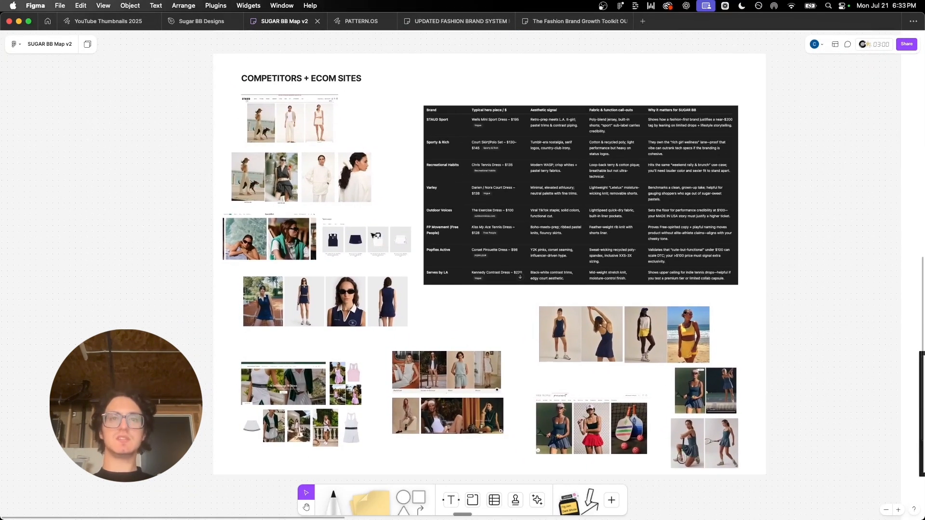
Step: Inspect the STAUD and Sporty & Rich reference images up close, followed by the Wimbledon Whites, Outdoor Voices and FP Movement groups
scroll(373, 235, "up", 5)
scroll(249, 227, "up", 1)
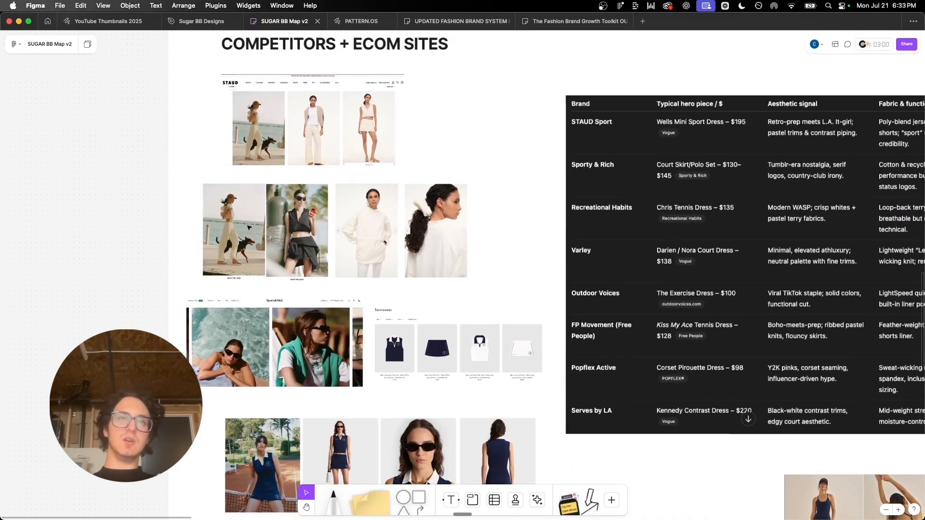
scroll(248, 227, "down", 10)
scroll(248, 227, "right", 3)
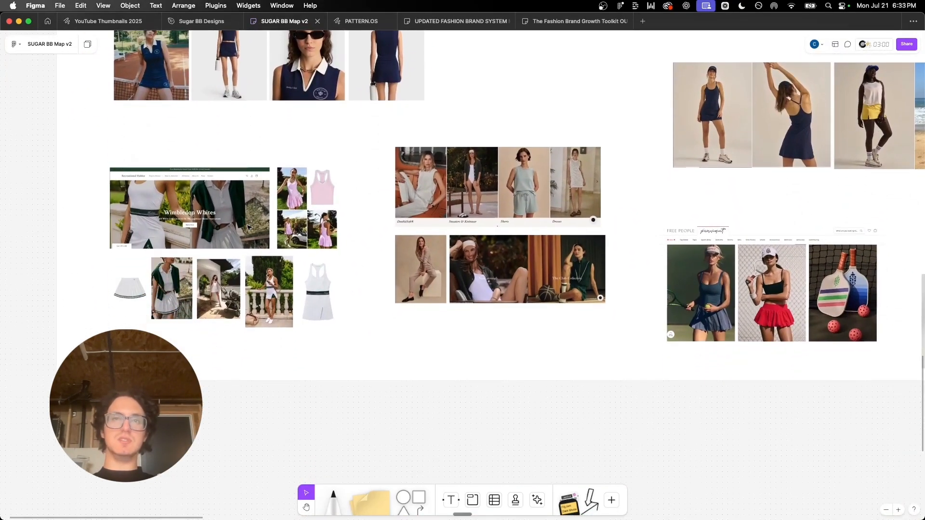
Step: Look over the remaining competitor reference images and table, and review the CONTENT section's catalogue, lifestyle and UGC-style shots
scroll(249, 227, "up", 1)
scroll(249, 228, "down", 1)
scroll(249, 227, "right", 1)
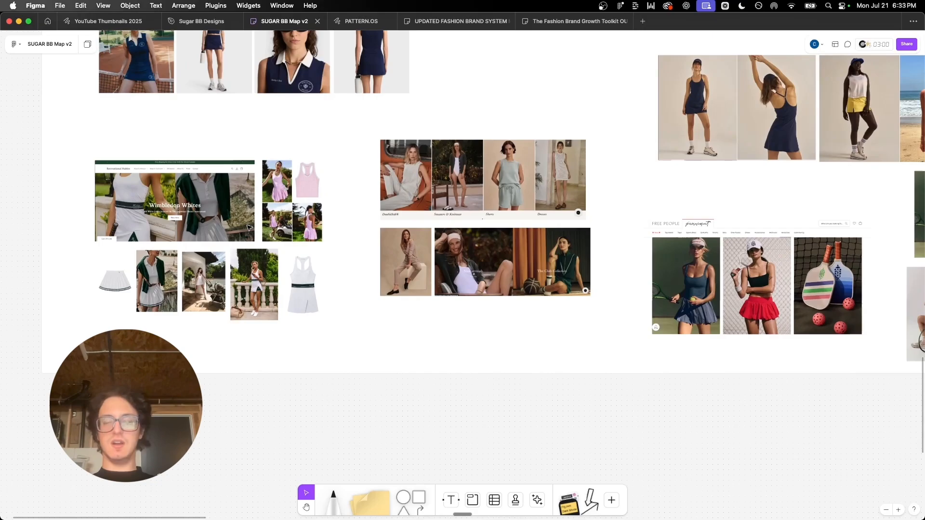
scroll(248, 227, "up", 2)
scroll(248, 228, "right", 3)
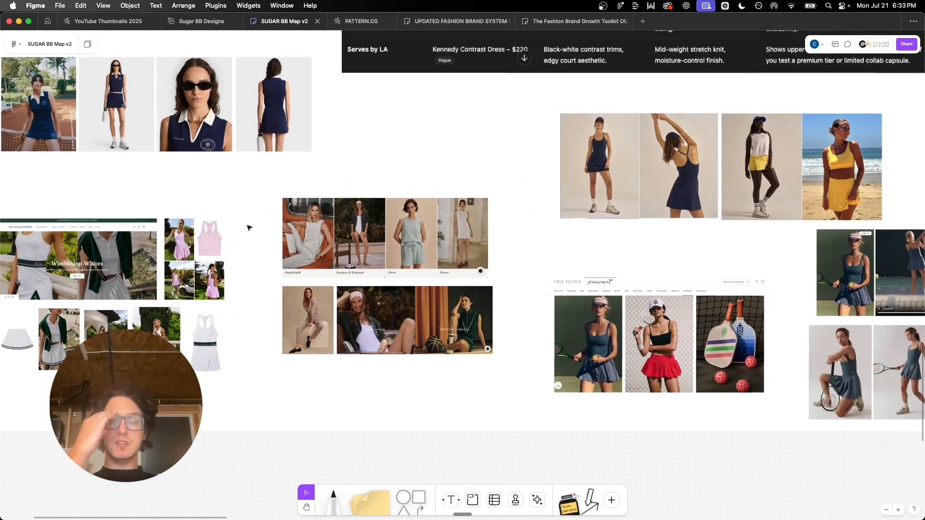
scroll(248, 227, "down", 5)
scroll(249, 227, "right", 4)
scroll(249, 227, "up", 6)
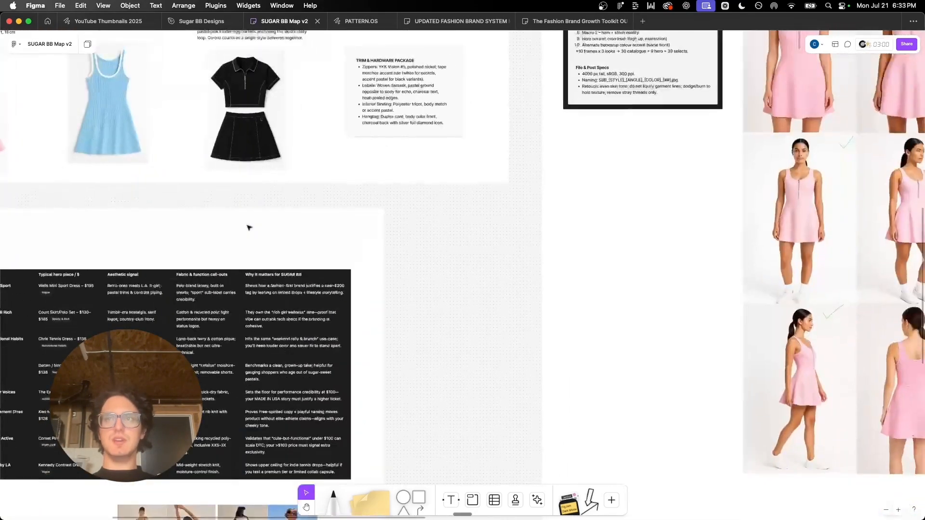
scroll(248, 228, "down", 5)
scroll(248, 227, "right", 5)
scroll(248, 227, "up", 3)
scroll(248, 227, "left", 1)
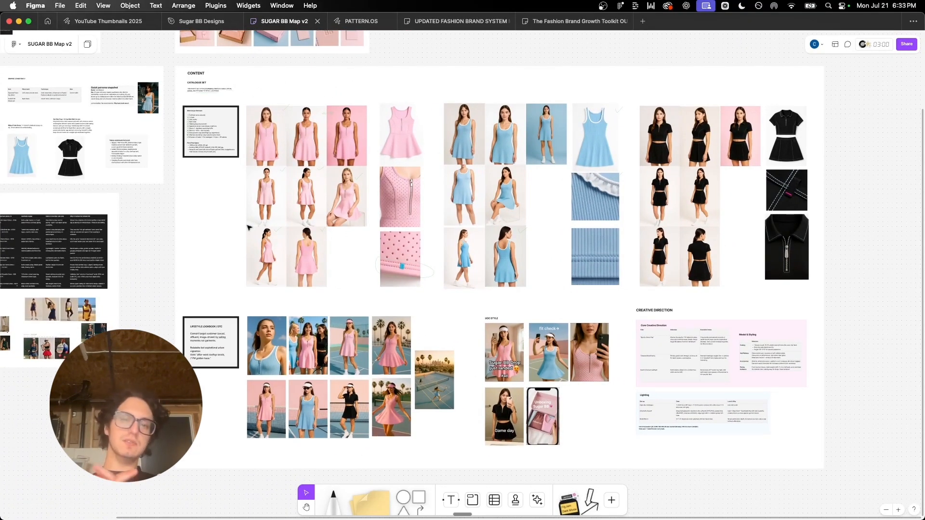
Step: Switch to the ChatGPT copywriter conversation in Brave, reread the brief and pricing questions, and paste the competitor table text into the reply
key("super+Tab")
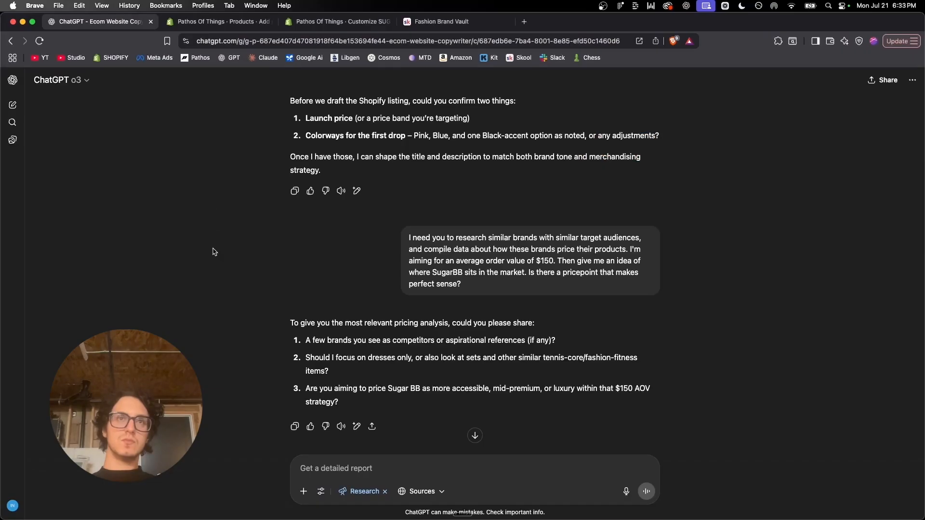
scroll(213, 252, "up", 10)
scroll(307, 212, "down", 3)
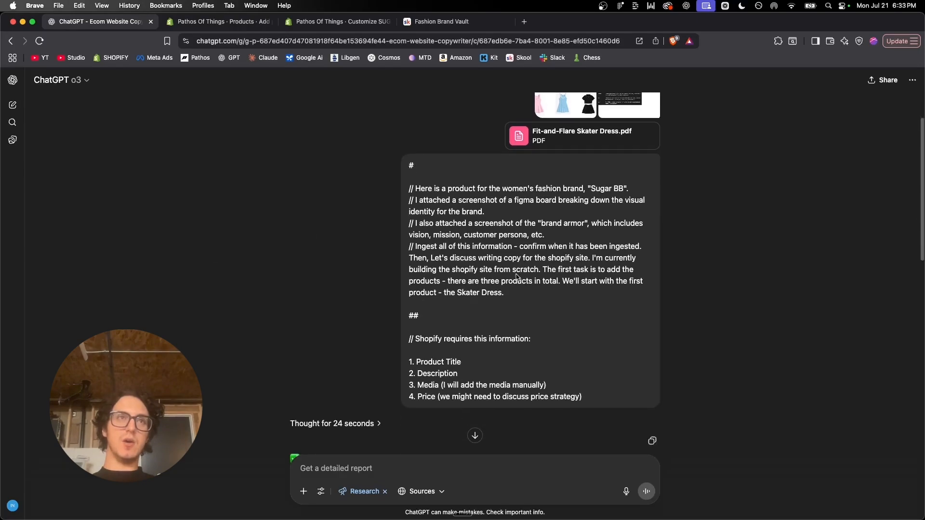
scroll(305, 209, "down", 10)
scroll(308, 214, "up", 15)
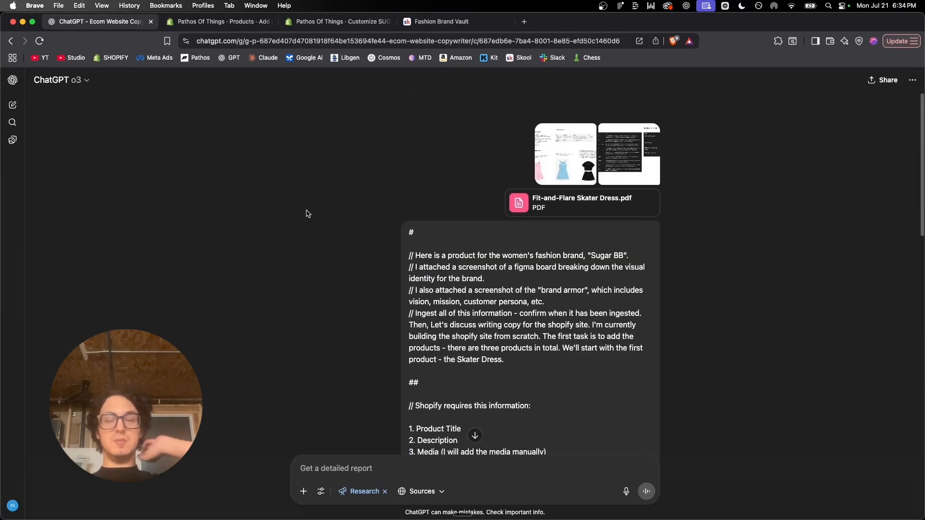
scroll(307, 214, "down", 20)
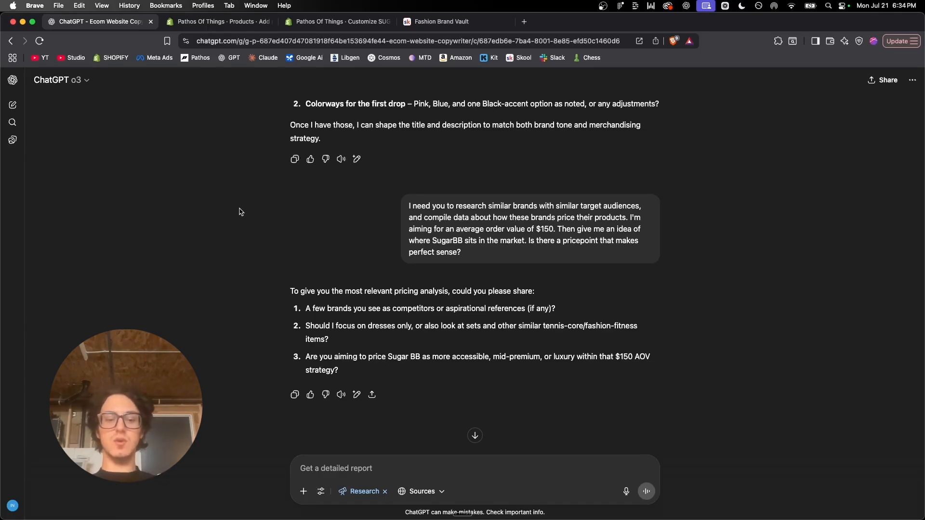
key("super+v")
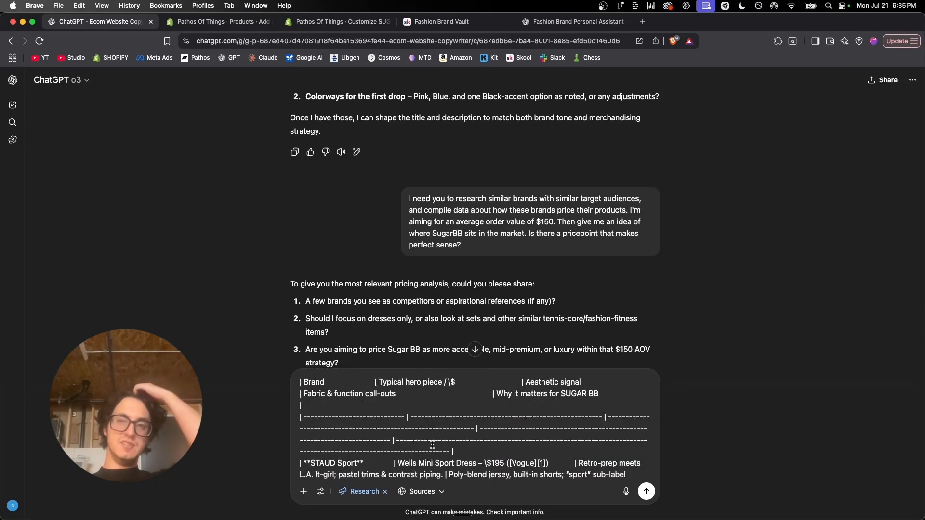
Step: Capture a screenshot of the competitor table on the SUGAR BB Map in Figma and attach it to the ChatGPT reply
key("ctrl+Right")
scroll(214, 335, "up", 5)
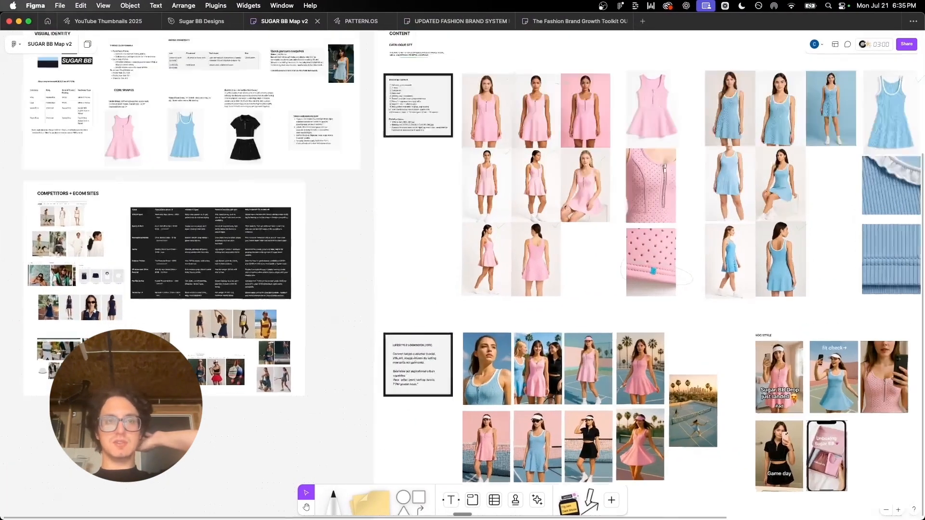
scroll(213, 335, "up", 5)
key("super+shift+4")
left_click_drag(187, 97, 768, 428)
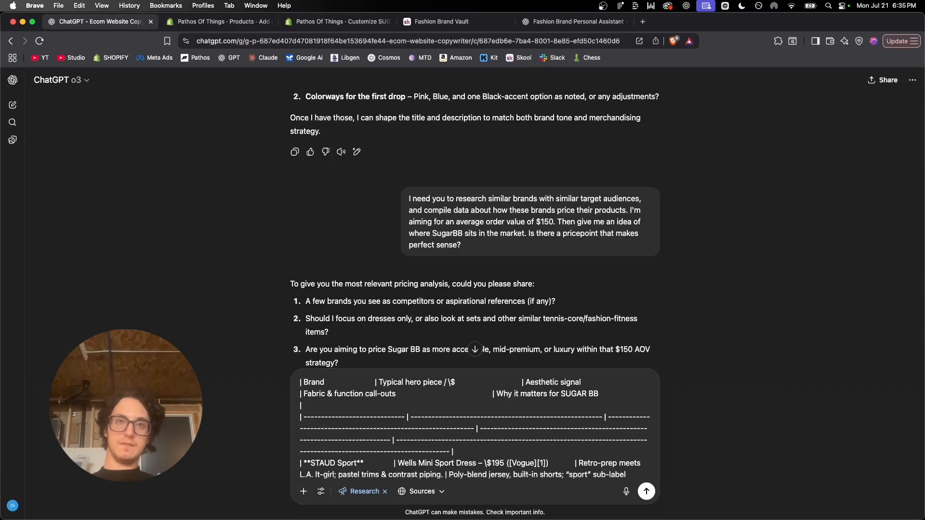
left_click_drag(857, 477, 475, 406)
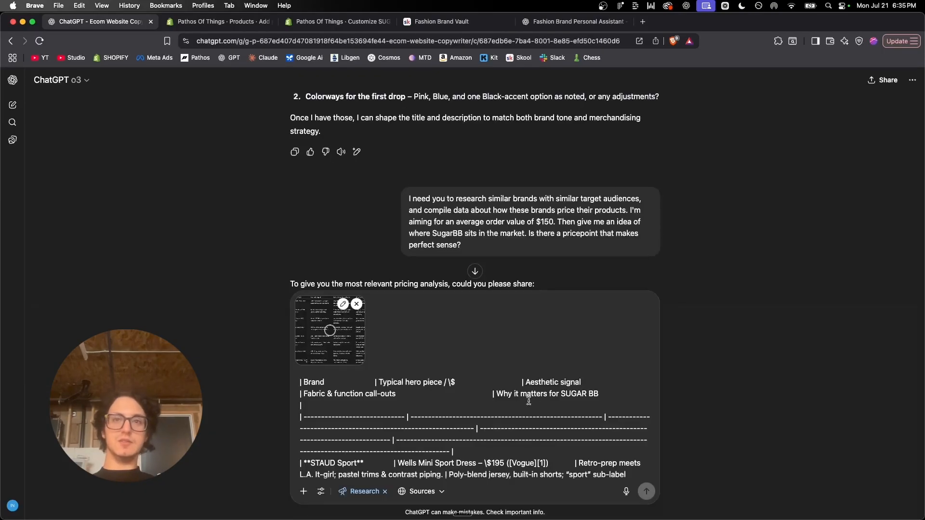
Step: Introduce the pasted table with "// Here is a table with a full pricing analysis based on competitors." and send the research request
scroll(548, 406, "down", 1)
key("super+Up")
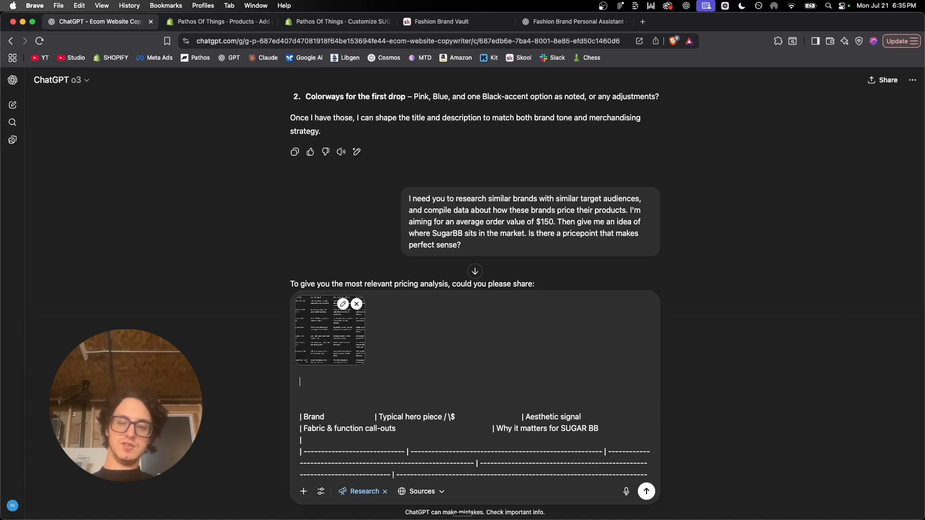
type("// Here is")
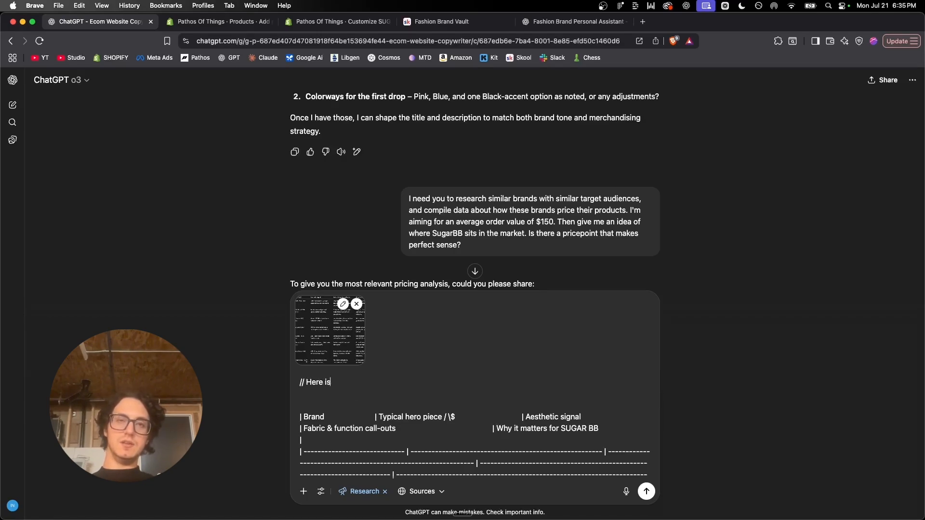
type(" a table with a ful")
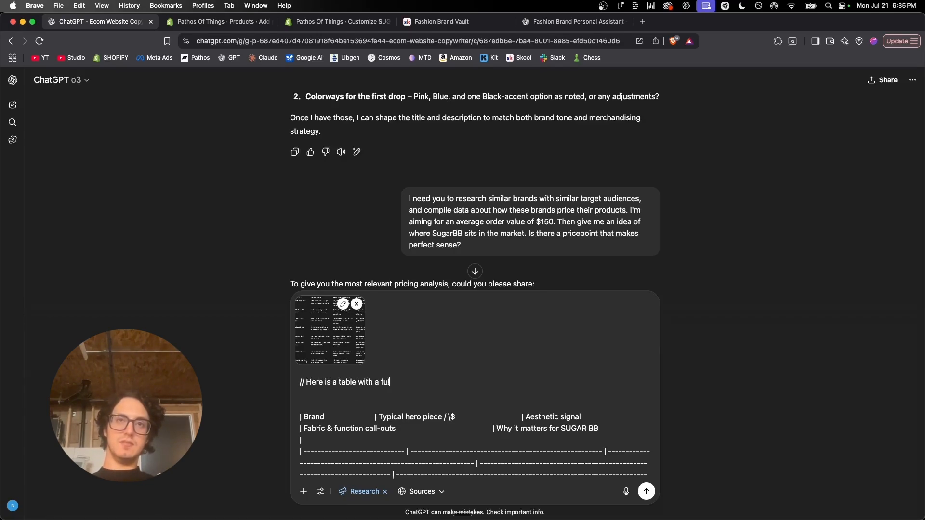
type("l pricing analys")
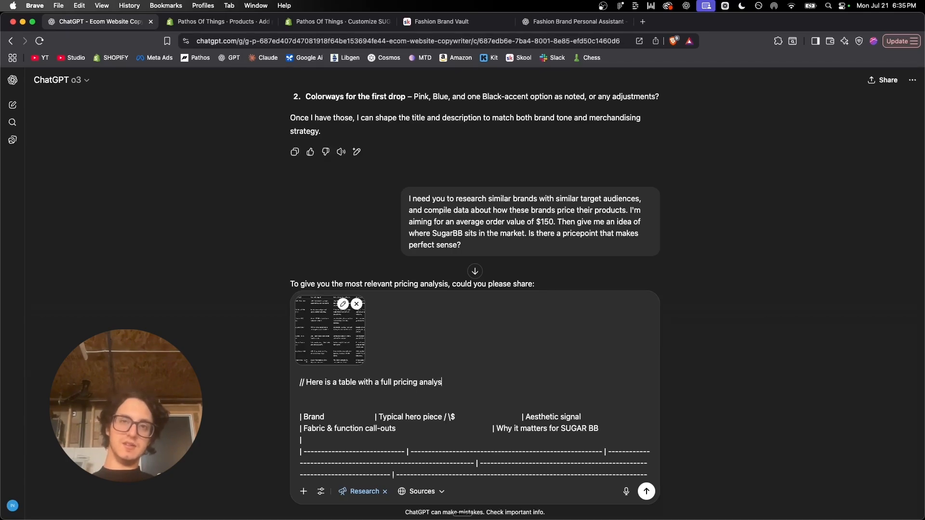
type("is based on competitors.")
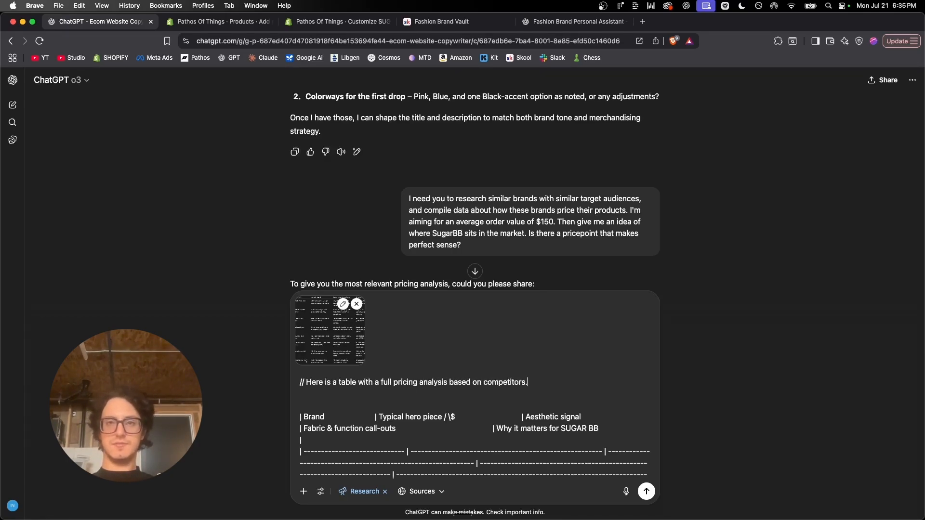
scroll(347, 415, "down", 20)
key("Return")
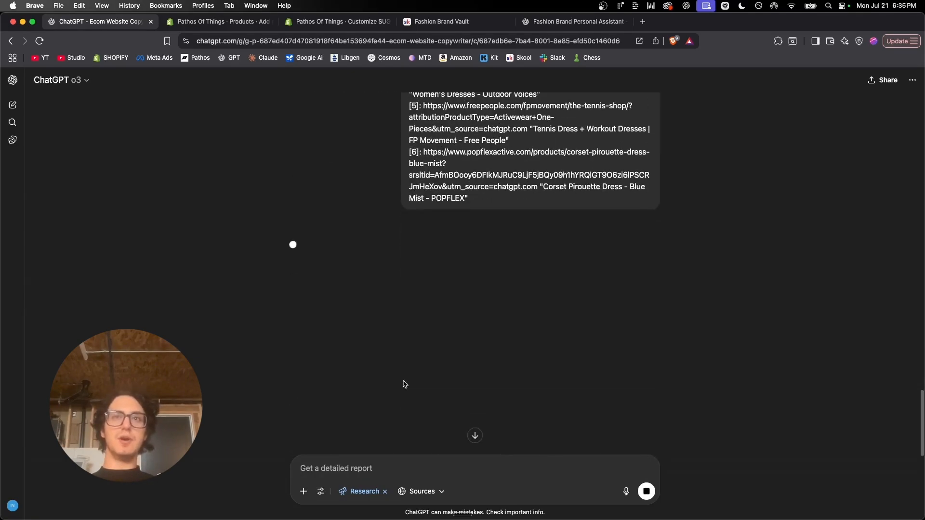
Step: Check the sent message's table image, text and source links, and follow the progress of the pricing research
scroll(760, 341, "up", 10)
scroll(761, 341, "up", 7)
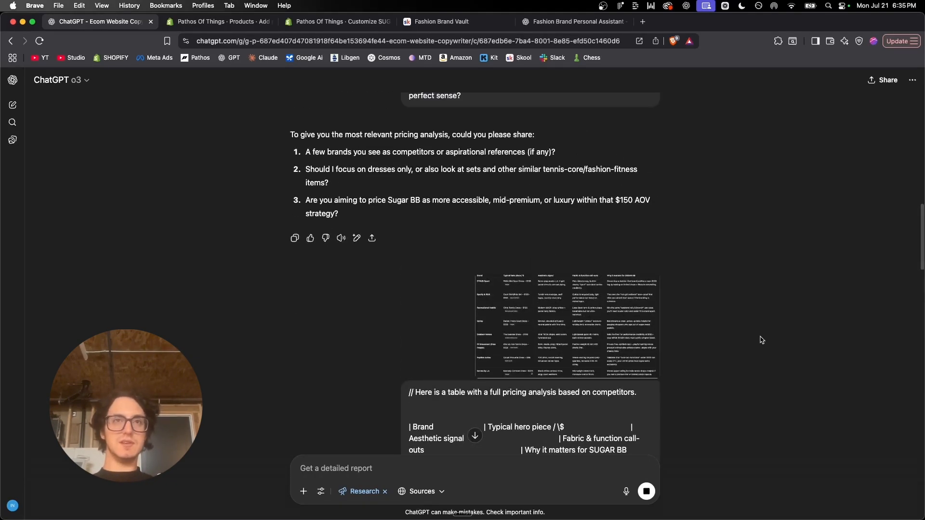
scroll(762, 341, "down", 20)
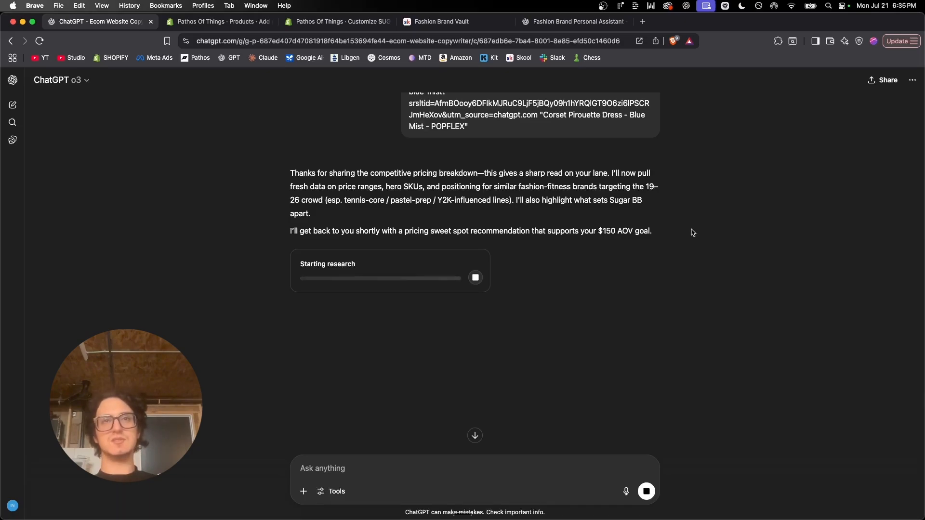
scroll(692, 232, "down", 1)
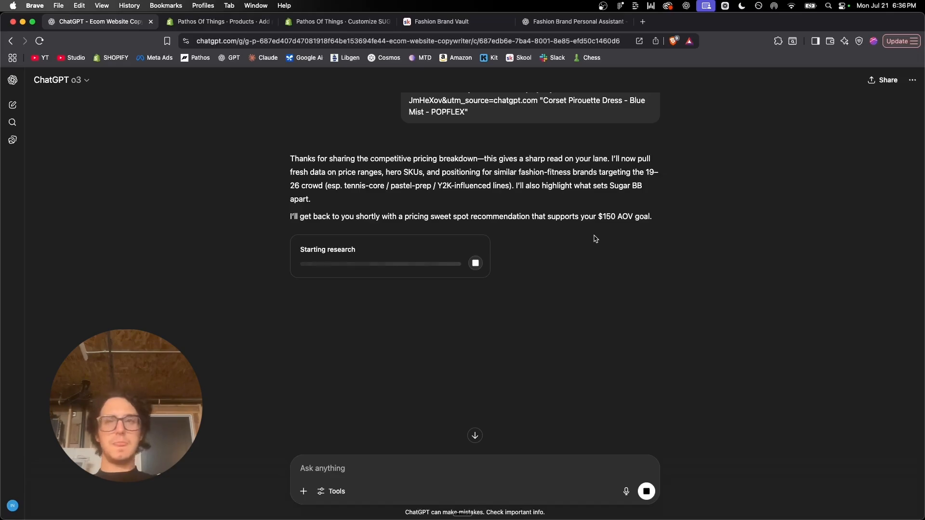
scroll(596, 239, "up", 15)
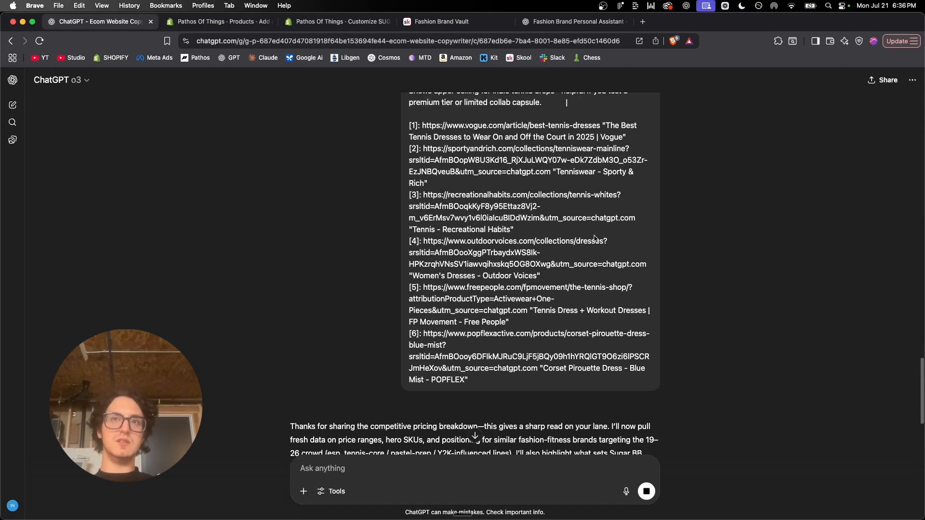
scroll(594, 236, "up", 5)
scroll(596, 239, "down", 20)
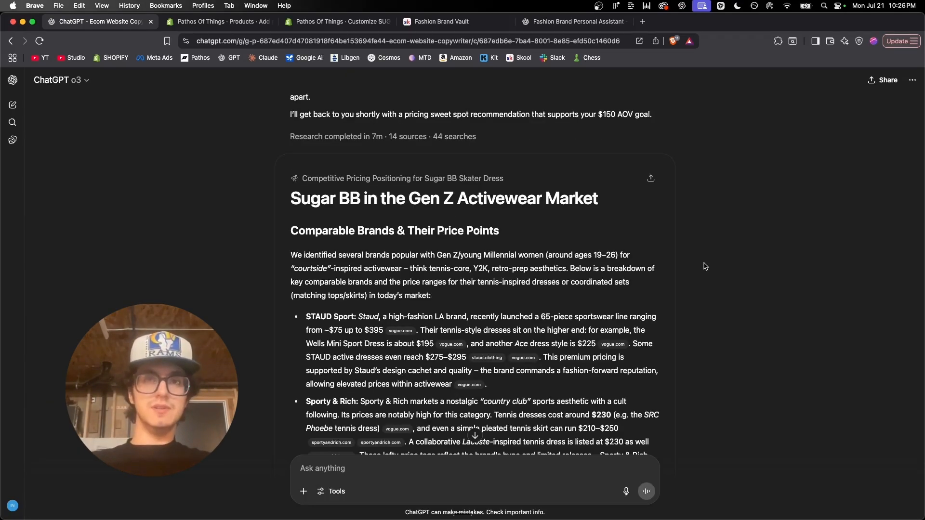
Step: Read the opening of the "Sugar BB in the Gen Z Activewear Market" report, covering STAUD Sport and Sporty & Rich pricing
scroll(704, 267, "up", 2)
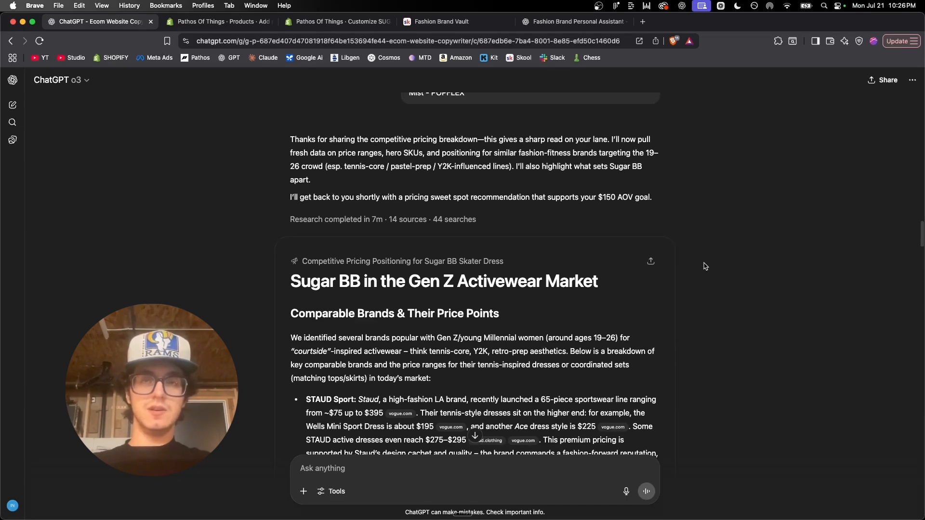
scroll(705, 267, "down", 1)
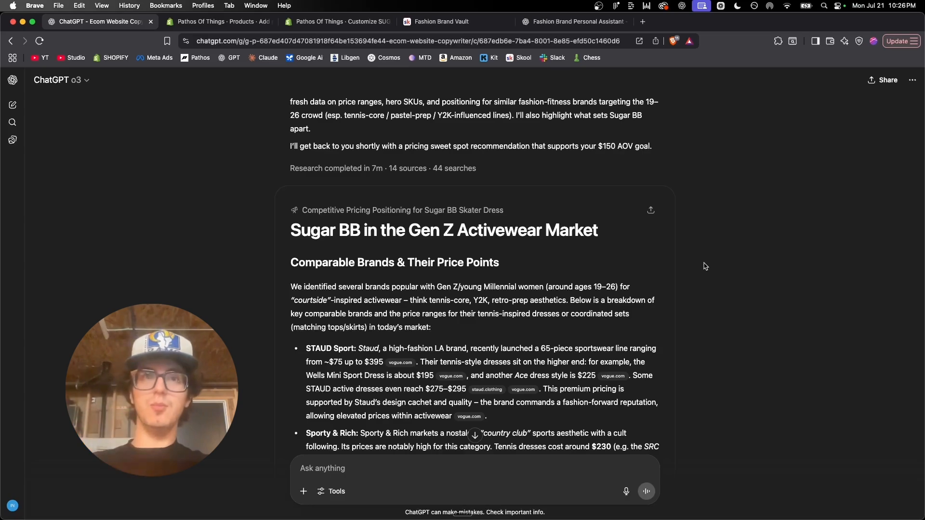
scroll(704, 266, "down", 3)
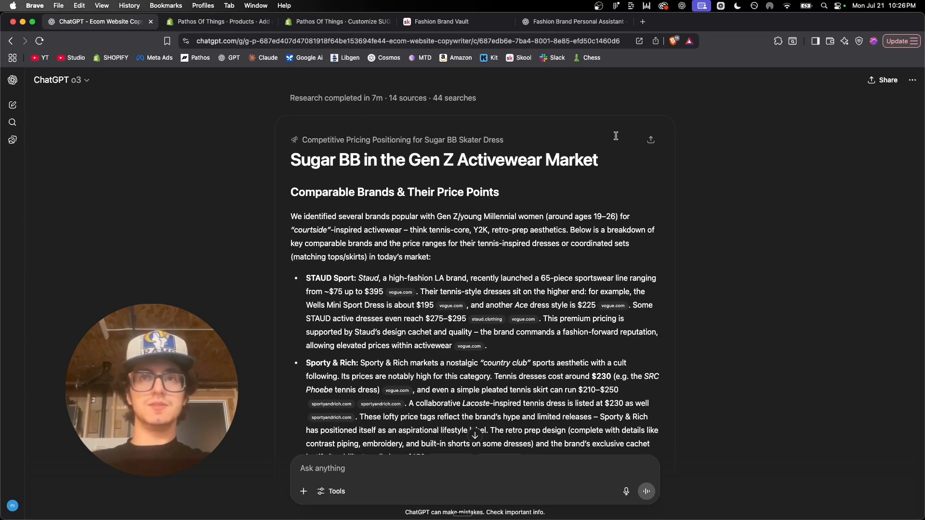
scroll(615, 137, "up", 2)
scroll(615, 137, "up", 1)
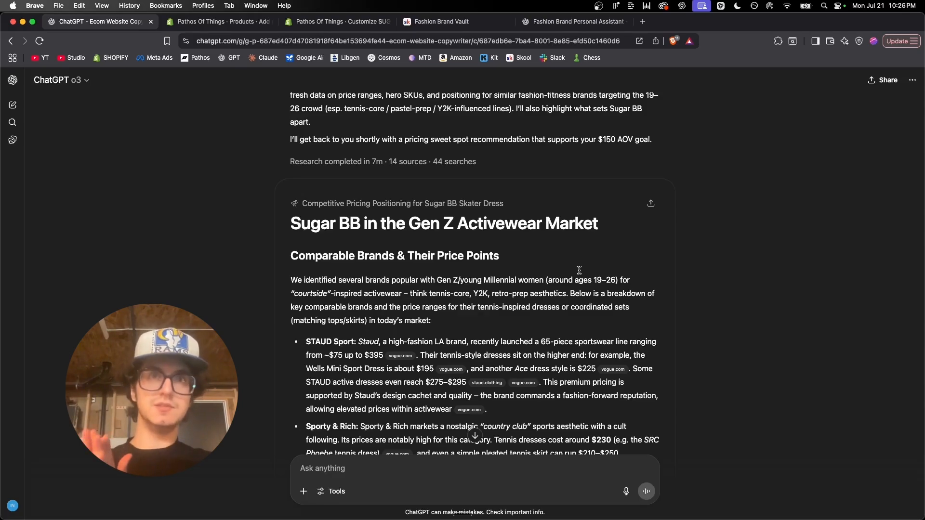
Step: Revisit the attachments and original Skater Dress brief, and skim the finished report's brand-by-brand price breakdown from Popflex to Varley
scroll(579, 270, "up", 15)
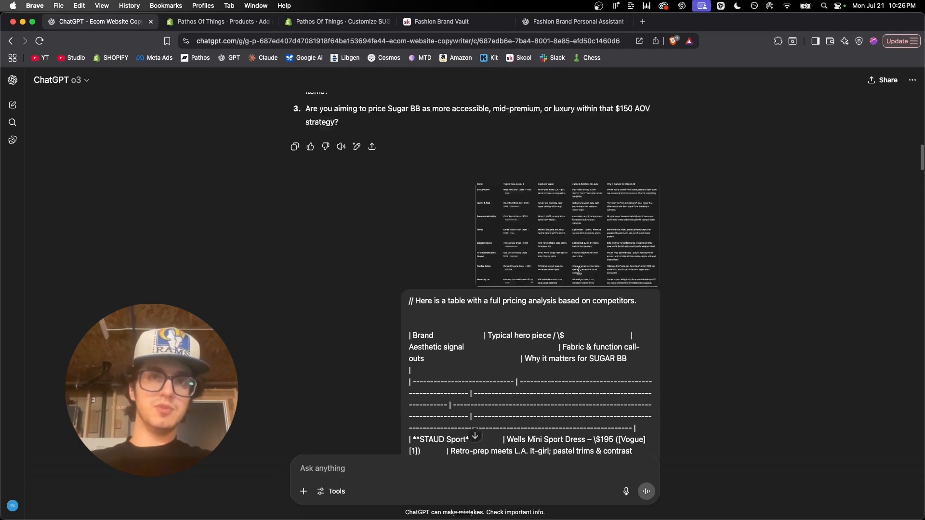
scroll(581, 274, "up", 10)
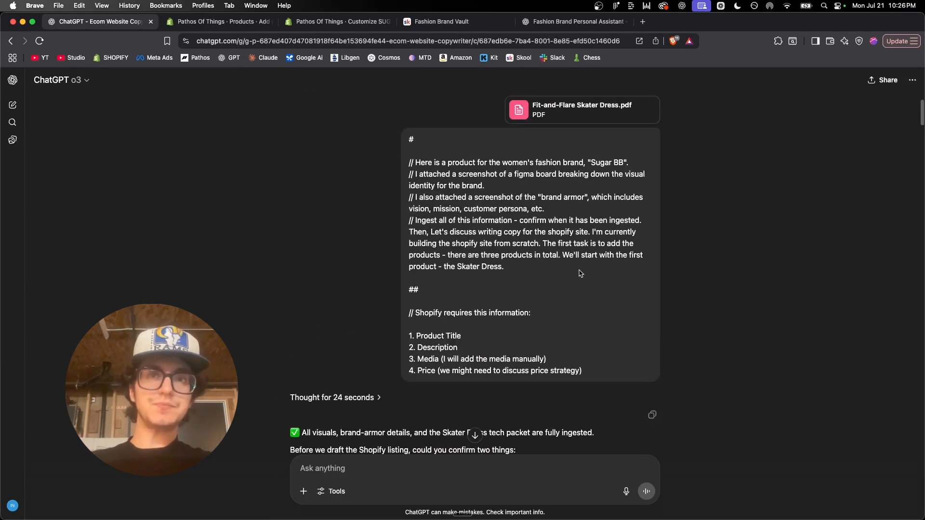
scroll(681, 168, "down", 6)
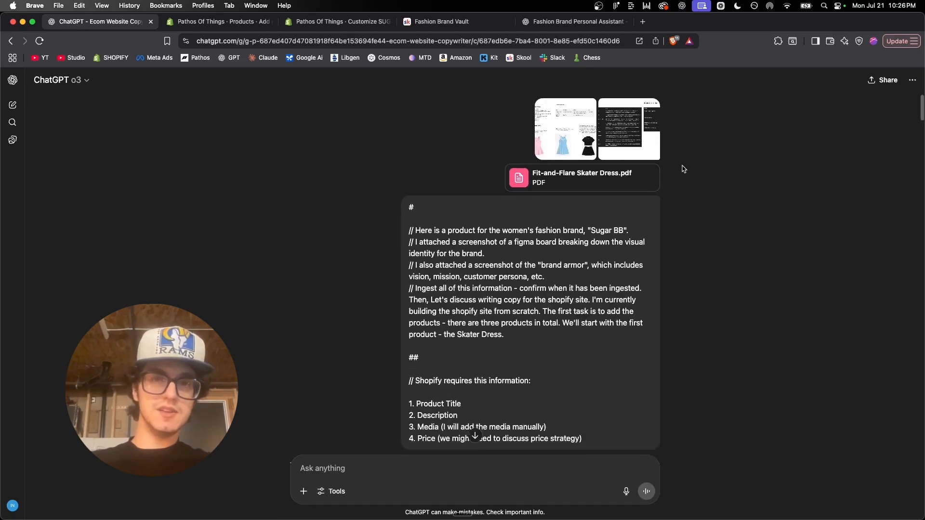
scroll(682, 169, "down", 15)
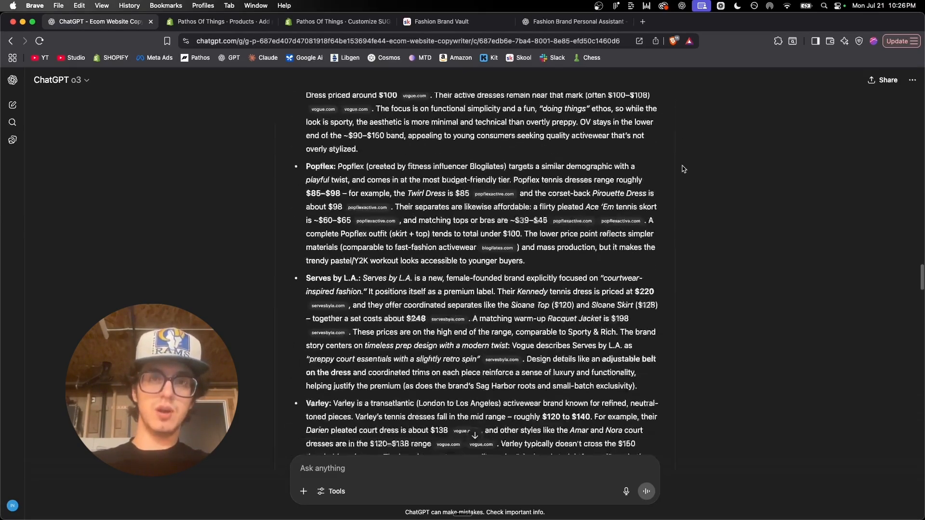
scroll(682, 169, "down", 5)
scroll(682, 169, "up", 20)
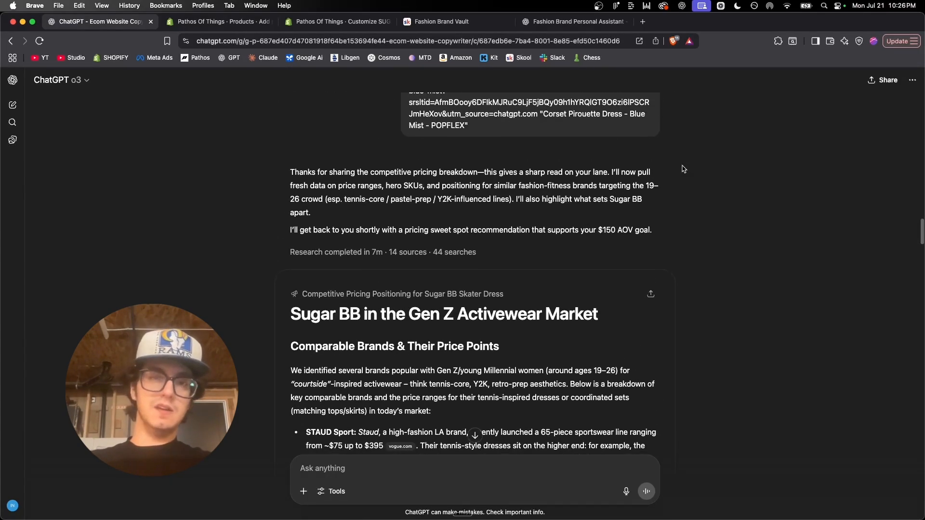
scroll(694, 276, "down", 2)
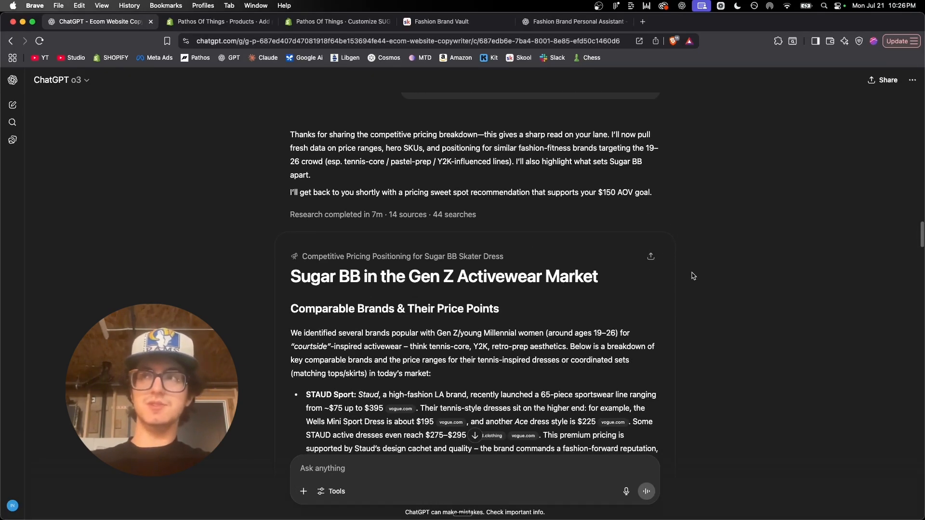
scroll(716, 264, "down", 2)
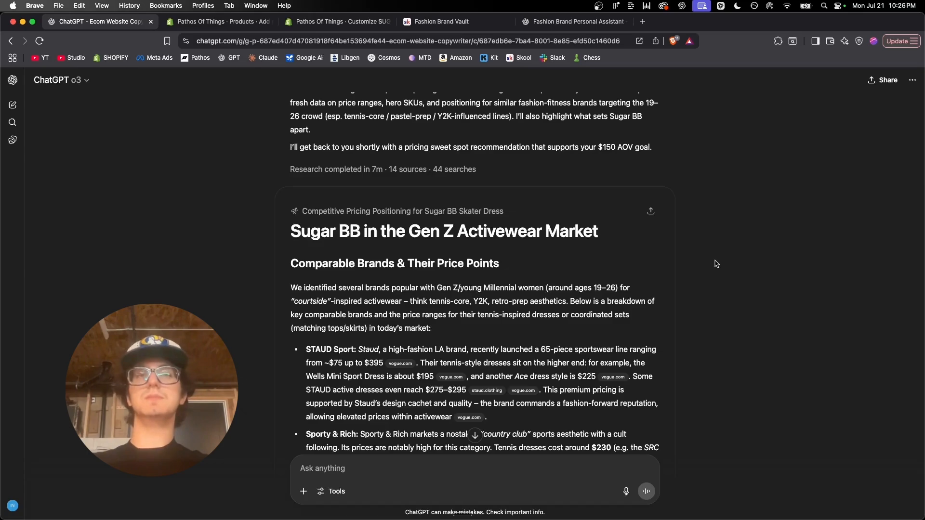
scroll(474, 216, "down", 2)
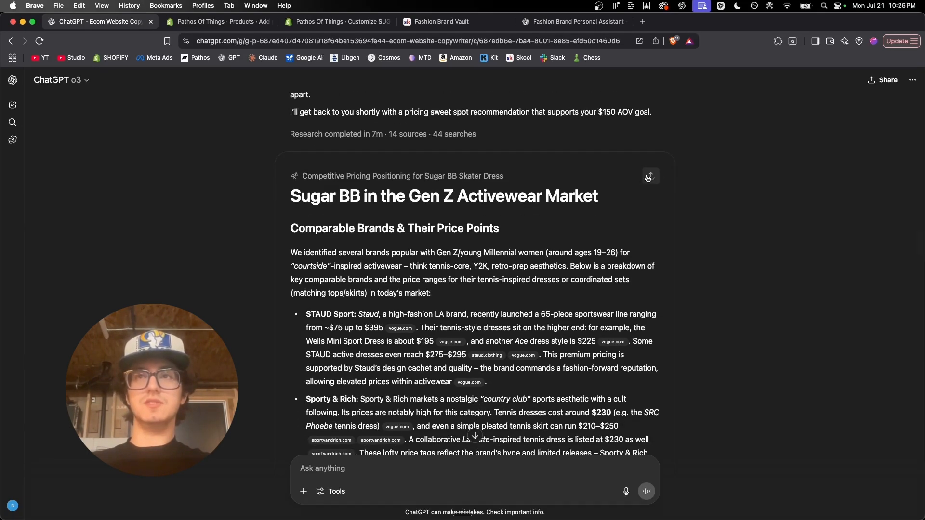
Step: Open the Sugar BB report in its full preview and look over the opening brand price entries from STAUD Sport to Popflex
left_click(650, 176)
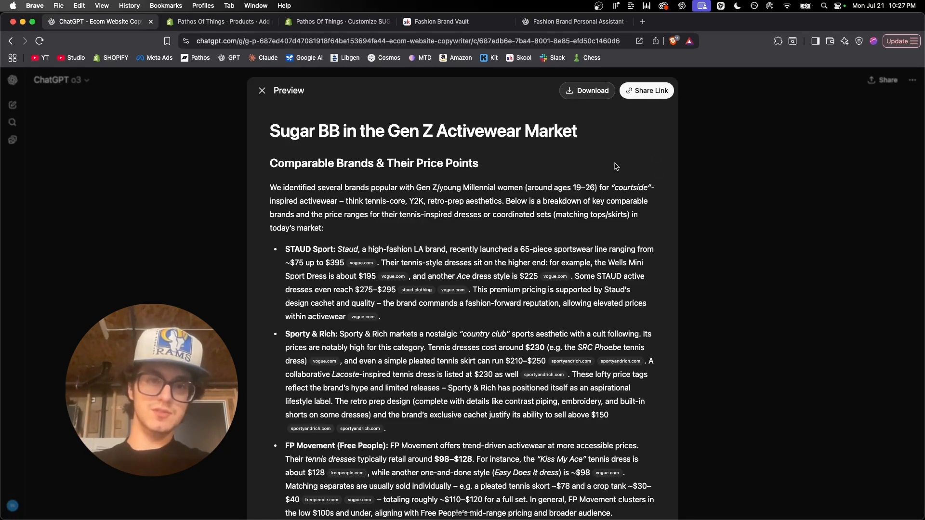
scroll(467, 164, "down", 5)
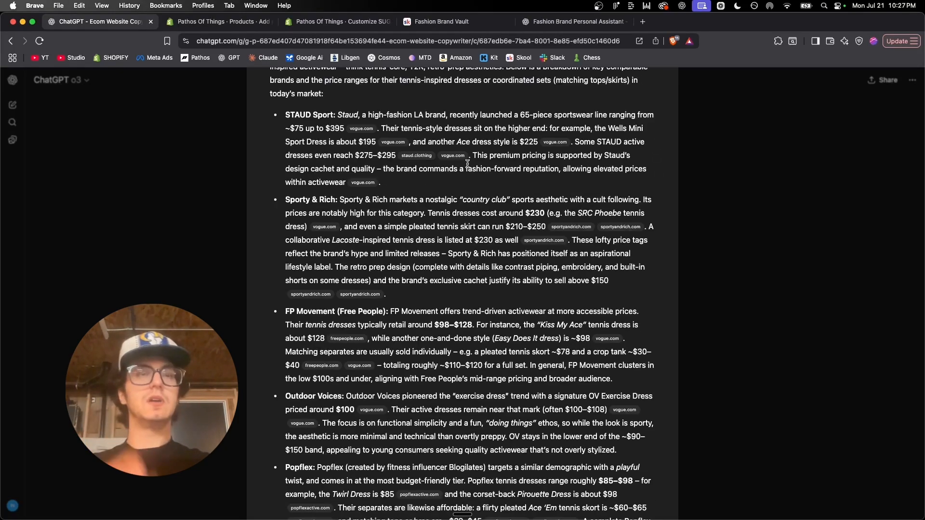
scroll(344, 91, "down", 1)
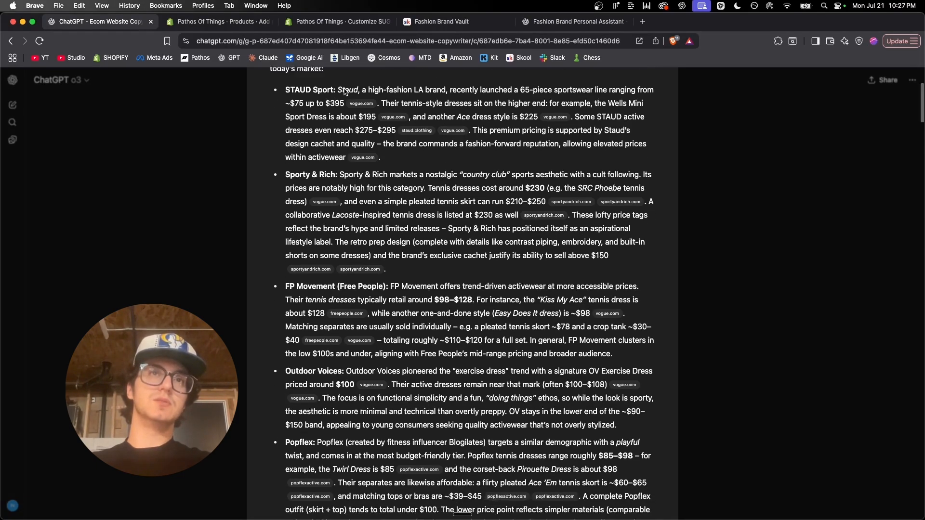
scroll(427, 239, "up", 1)
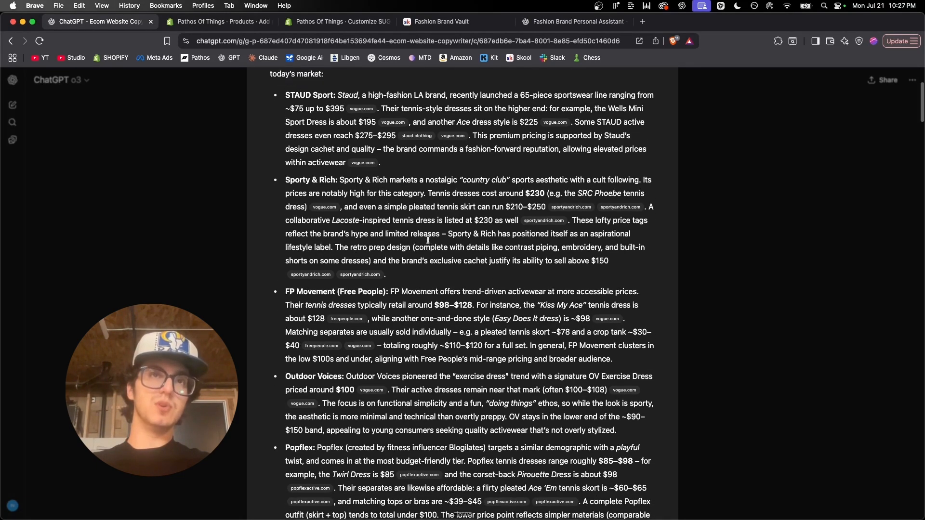
scroll(422, 202, "down", 5)
scroll(417, 161, "up", 5)
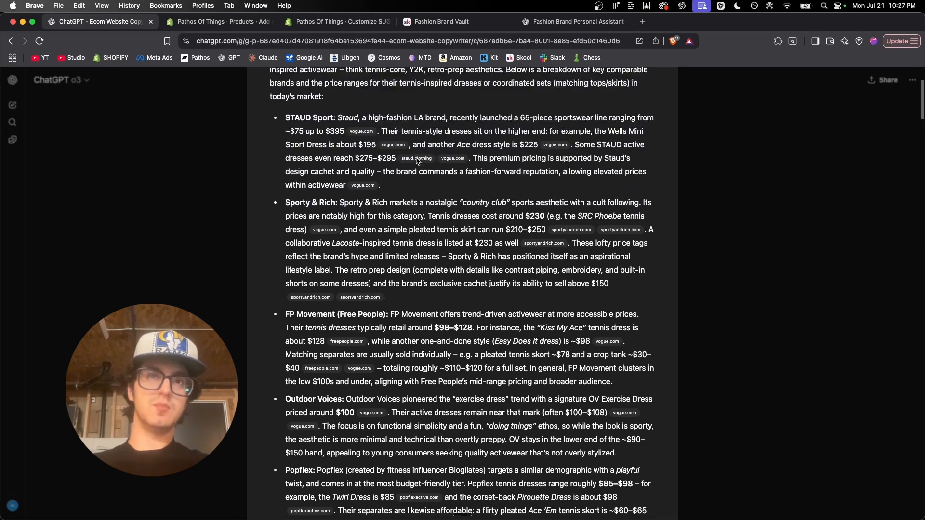
scroll(500, 204, "down", 1)
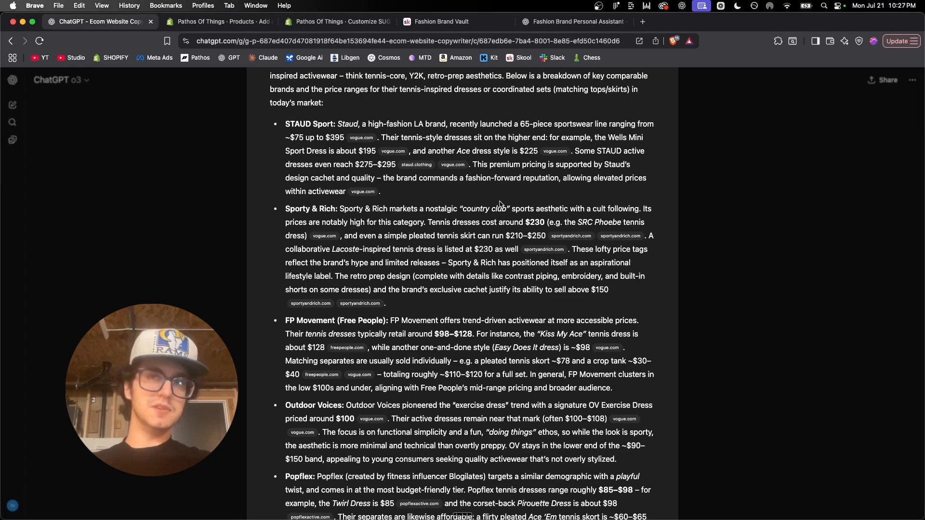
scroll(500, 205, "down", 3)
scroll(483, 85, "up", 5)
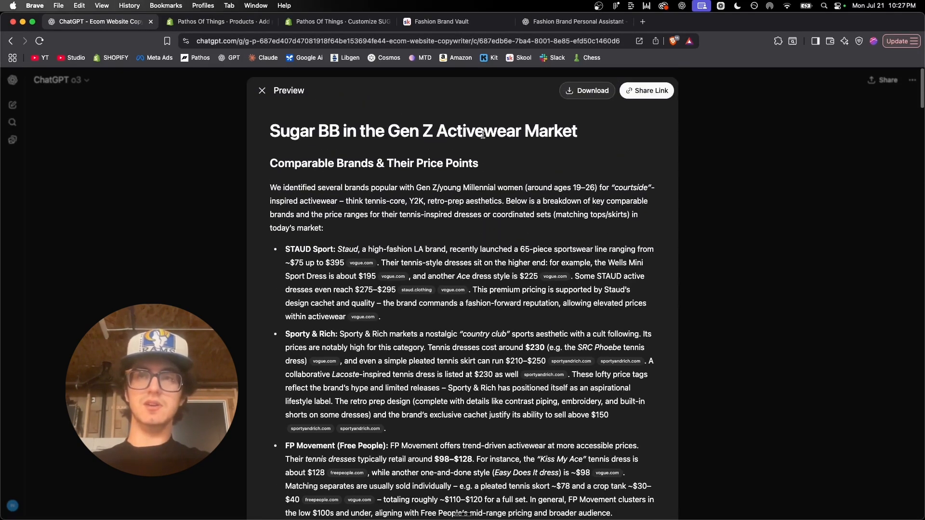
Step: Read through the report's "Comparable Brands & Their Price Points" section from STAUD Sport down to Serves by L.A
scroll(500, 220, "down", 1)
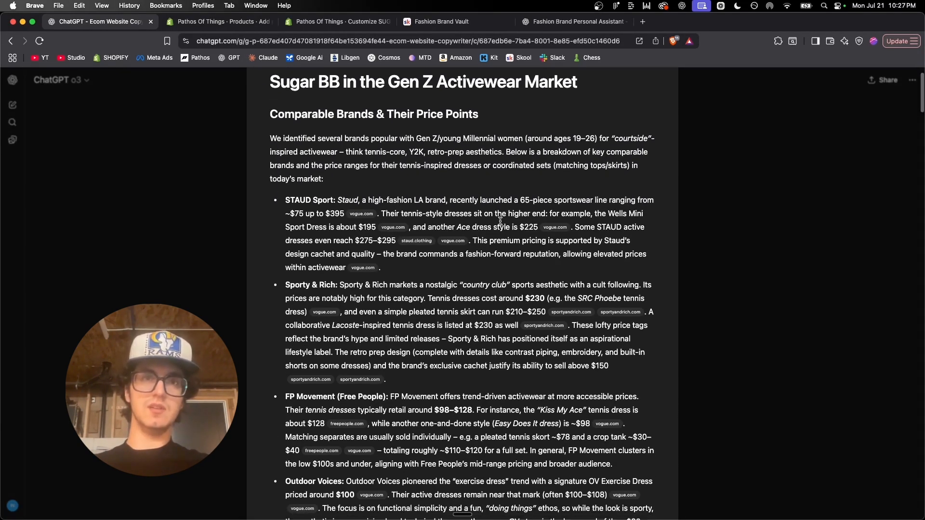
scroll(500, 220, "down", 5)
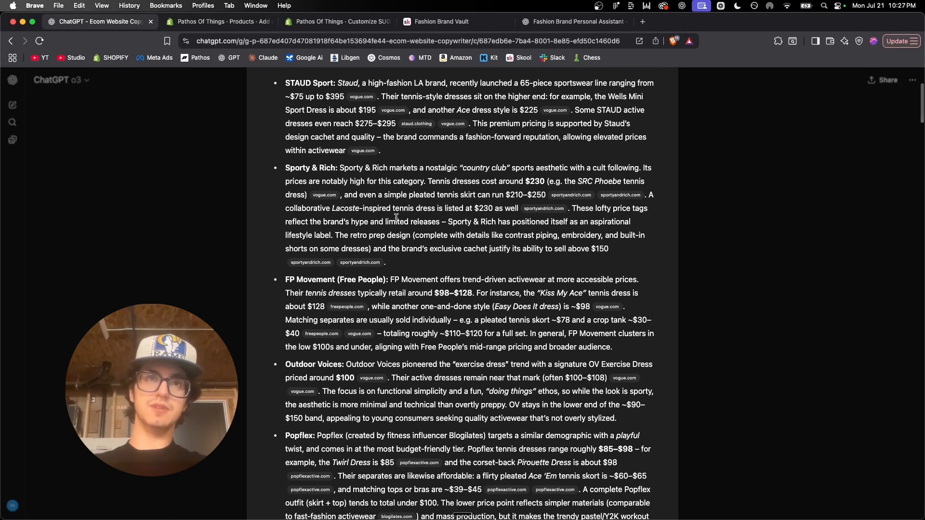
scroll(396, 218, "down", 3)
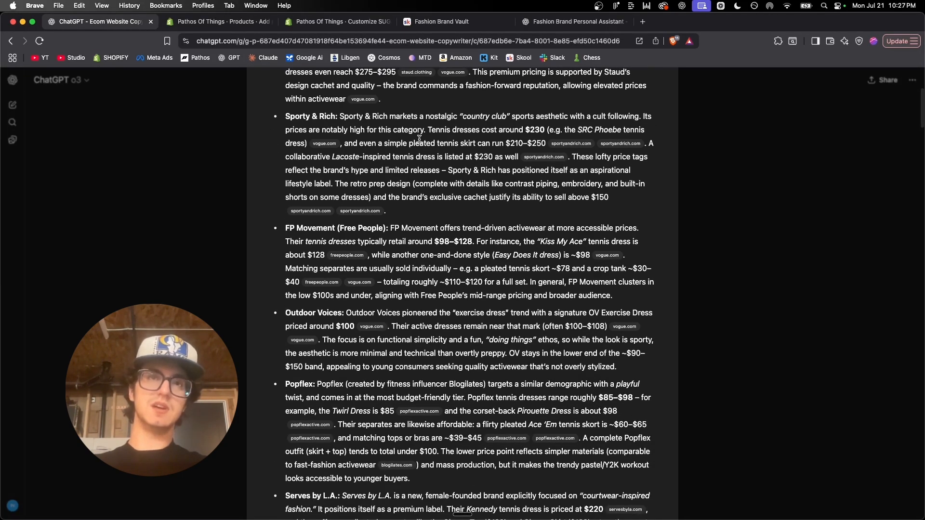
scroll(420, 140, "down", 3)
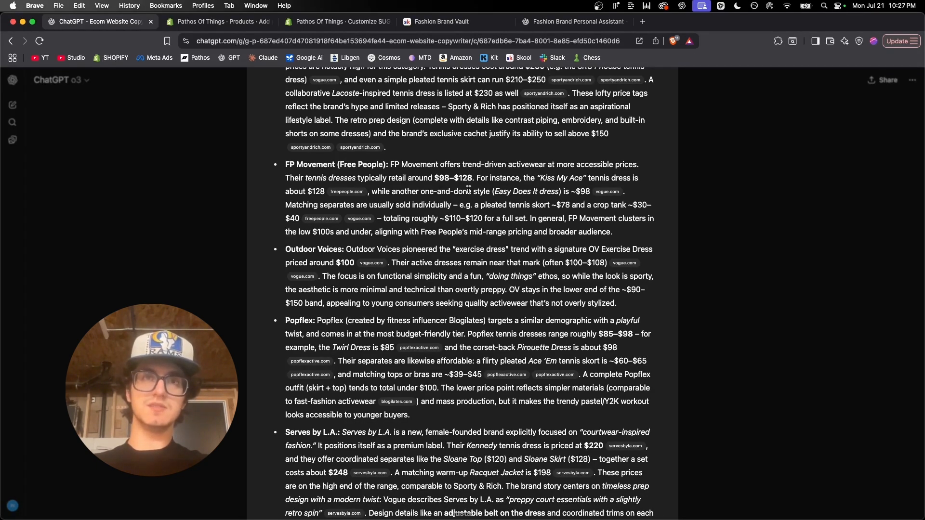
scroll(468, 190, "down", 3)
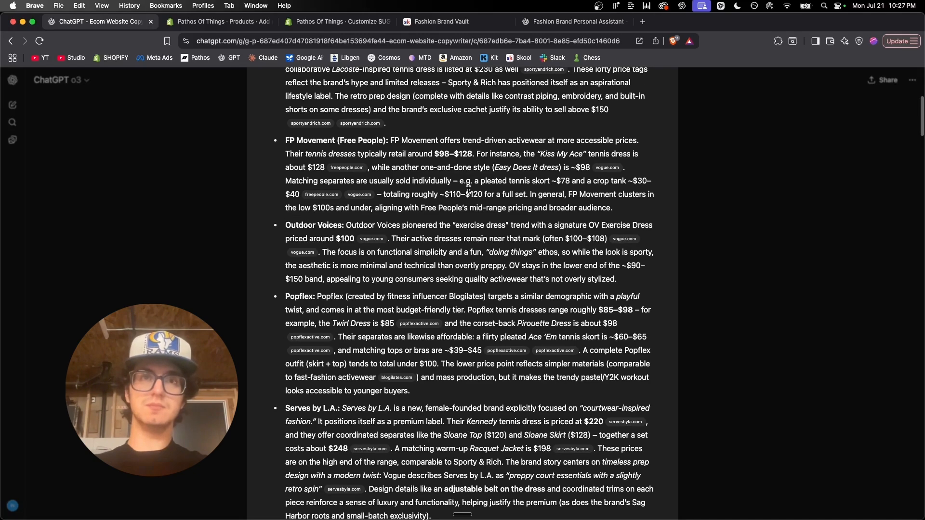
scroll(477, 213, "down", 1)
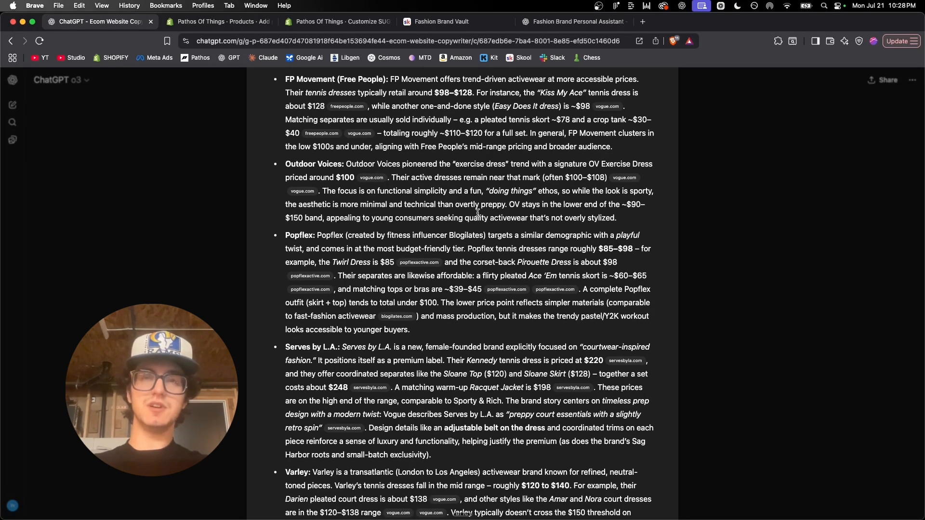
Step: Open the cited Popflex source for the Twirl Dress and examine the product's price, photos and description
left_click(418, 264)
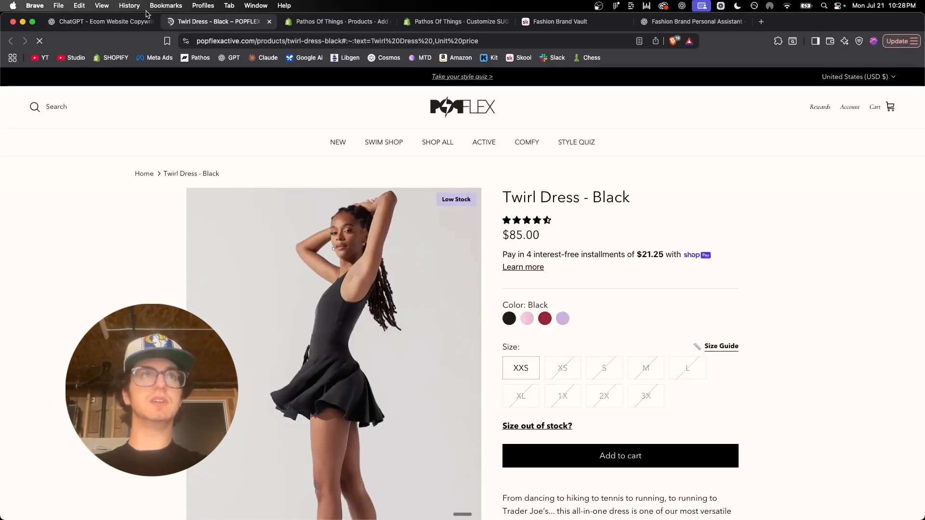
left_click(145, 20)
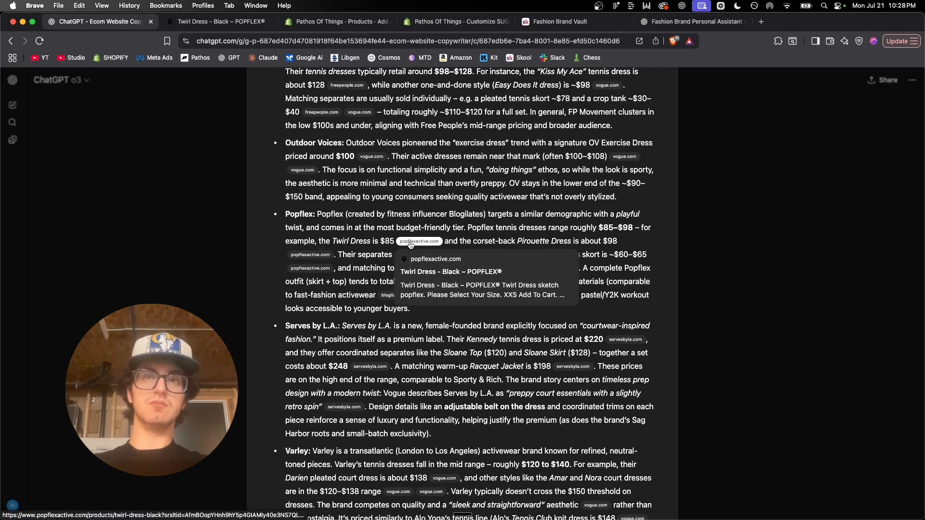
left_click(237, 27)
scroll(465, 231, "down", 3)
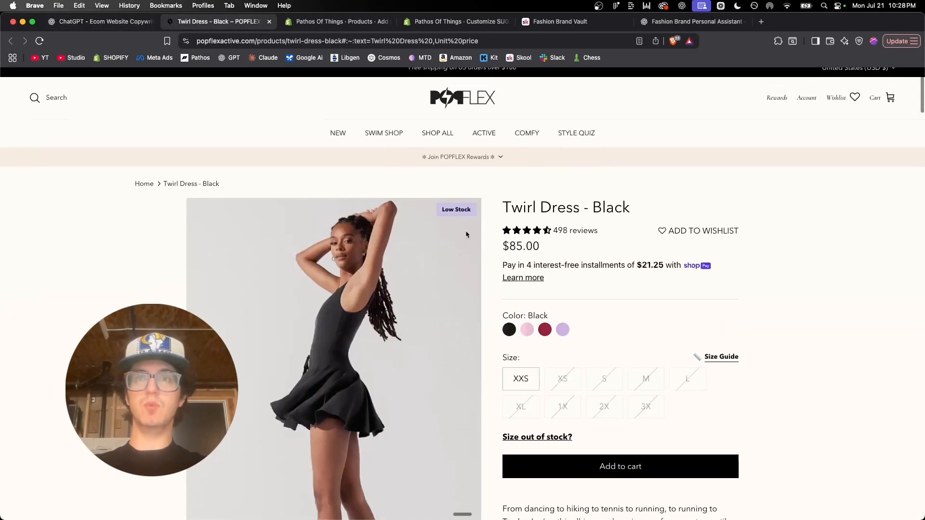
scroll(461, 205, "down", 10)
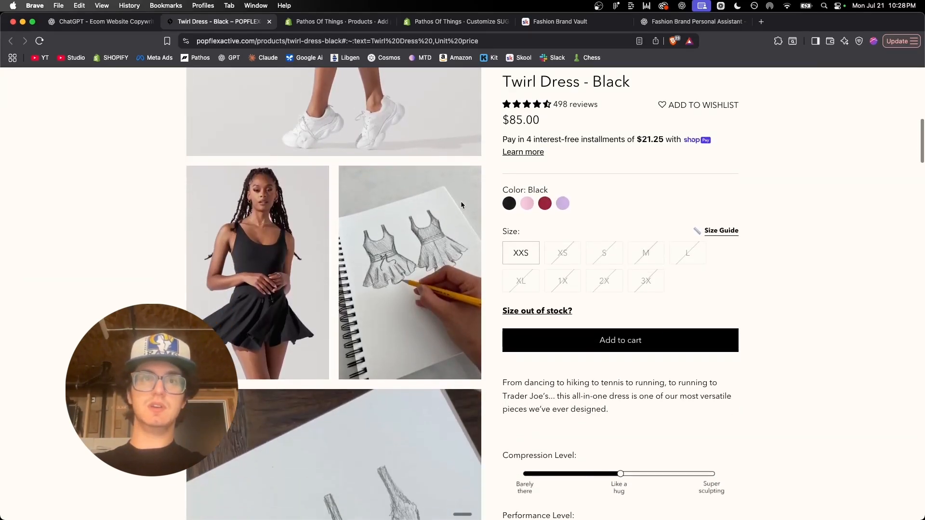
scroll(460, 204, "up", 12)
scroll(677, 196, "up", 2)
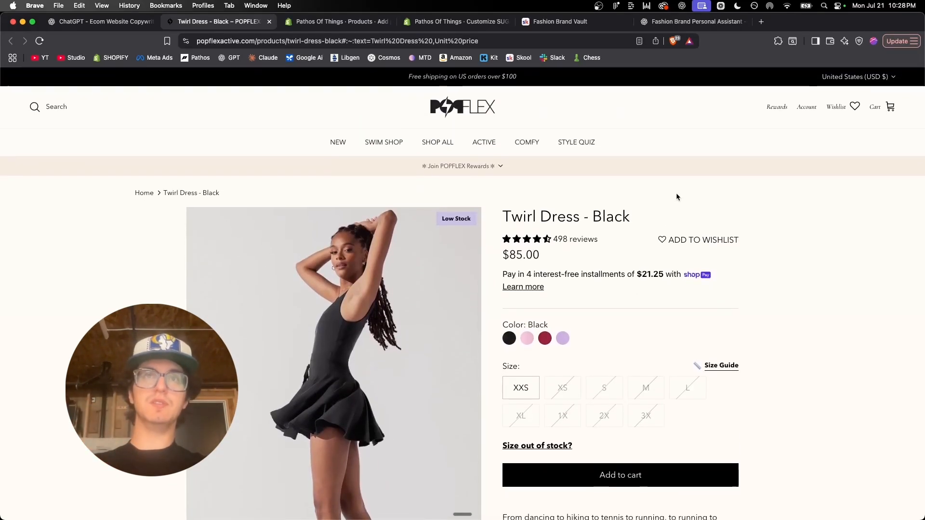
Step: Return to the report, highlight the Popflex entry, and read the Serves by L.A., Varley and Recreational Habits entries
key("ctrl+shift+Tab")
left_click_drag(285, 210, 611, 288)
left_click(611, 291)
scroll(611, 291, "down", 1)
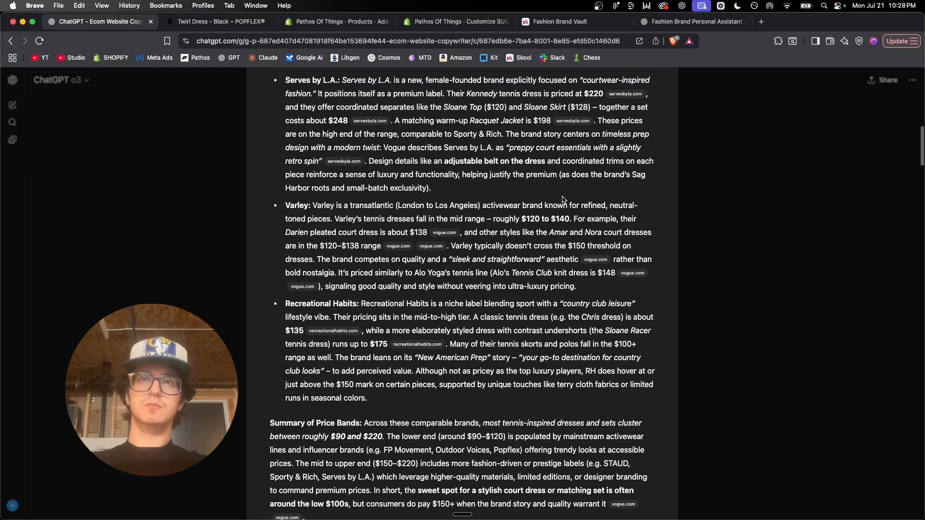
scroll(611, 292, "up", 1)
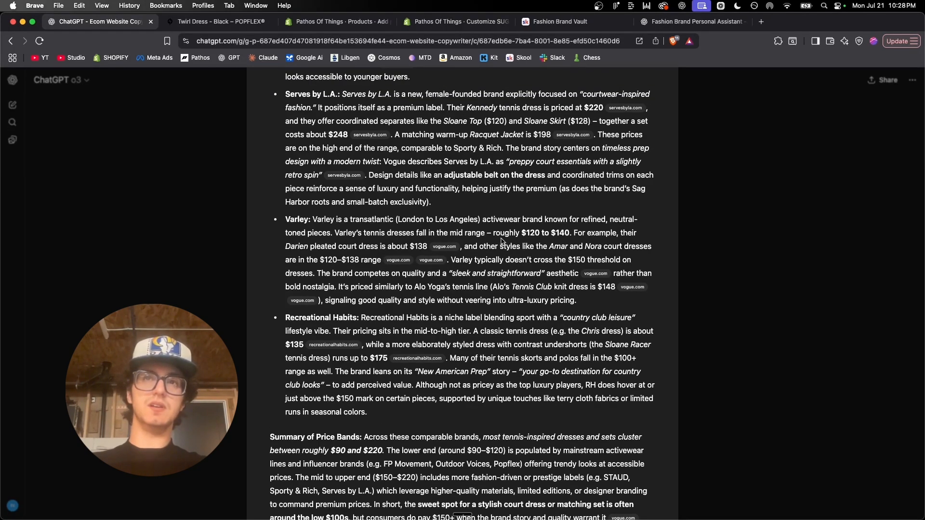
scroll(516, 233, "down", 1)
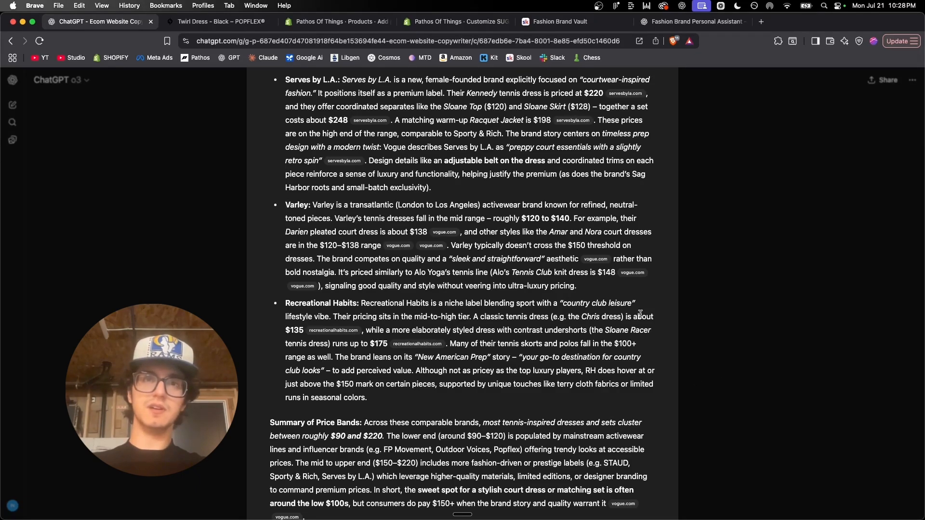
scroll(641, 313, "down", 1)
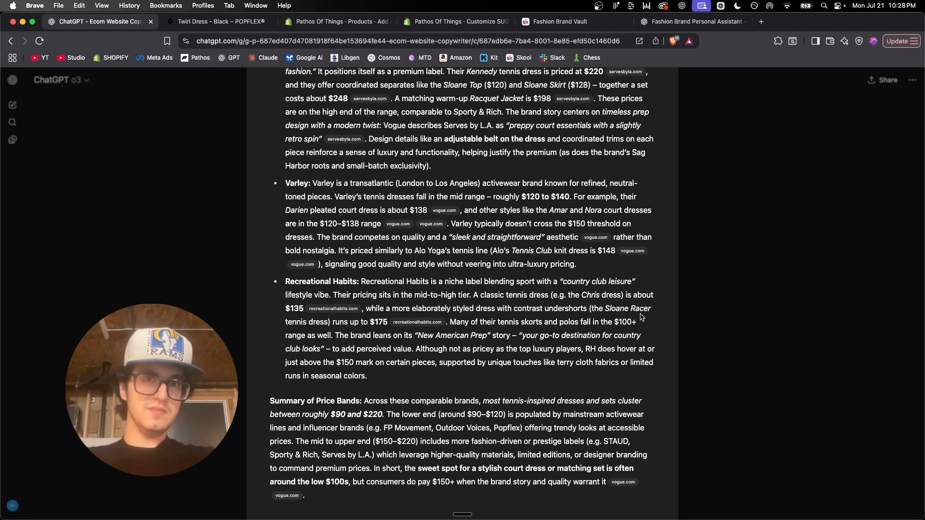
Step: Highlight the "Summary of Price Bands" paragraph and read its conclusion on the price range for court dresses and sets
scroll(642, 317, "down", 7)
left_click_drag(267, 236, 651, 346)
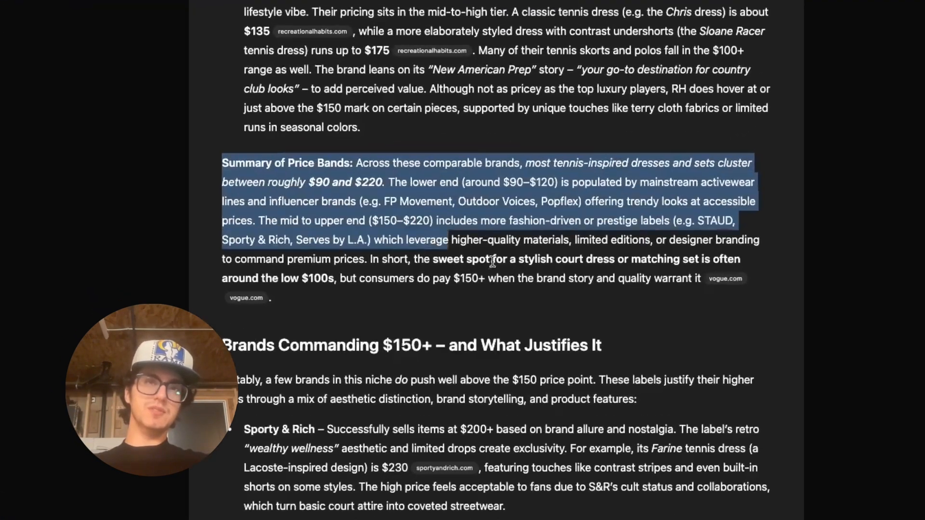
left_click(588, 328)
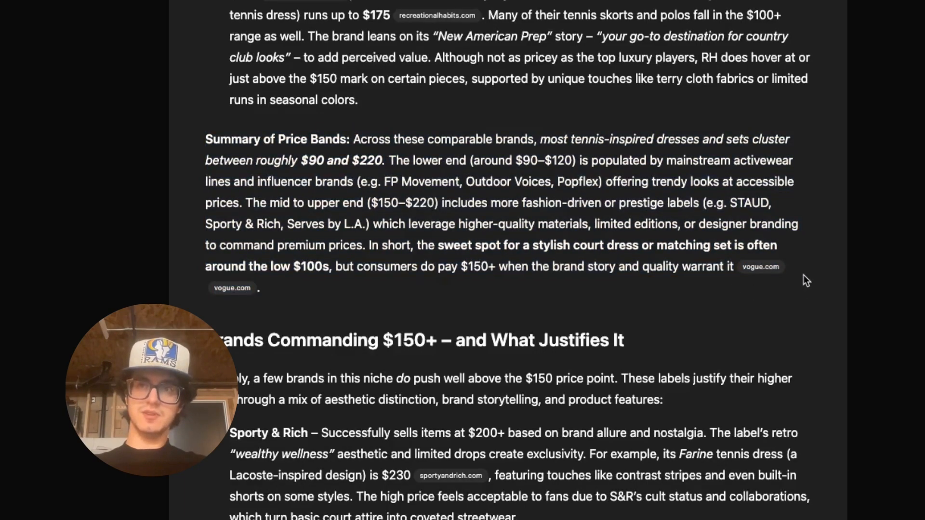
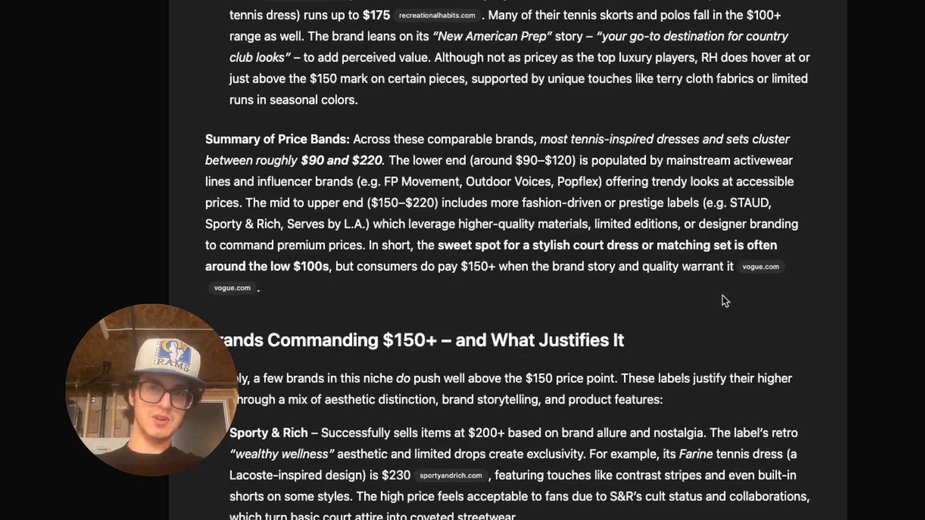
scroll(662, 343, "up", 2)
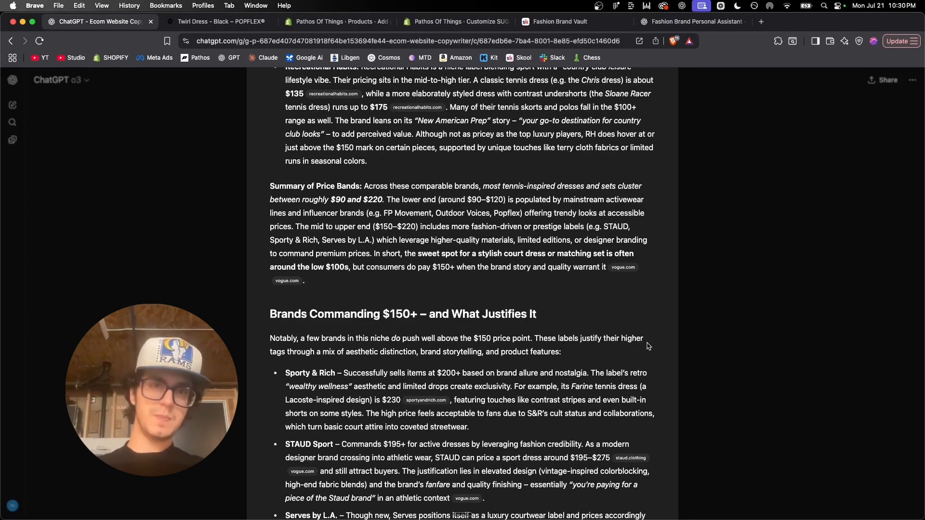
Step: Read the "Brands Commanding $150+ – and What Justifies It" section from Sporty & Rich to Recreational Habits
scroll(648, 346, "down", 5)
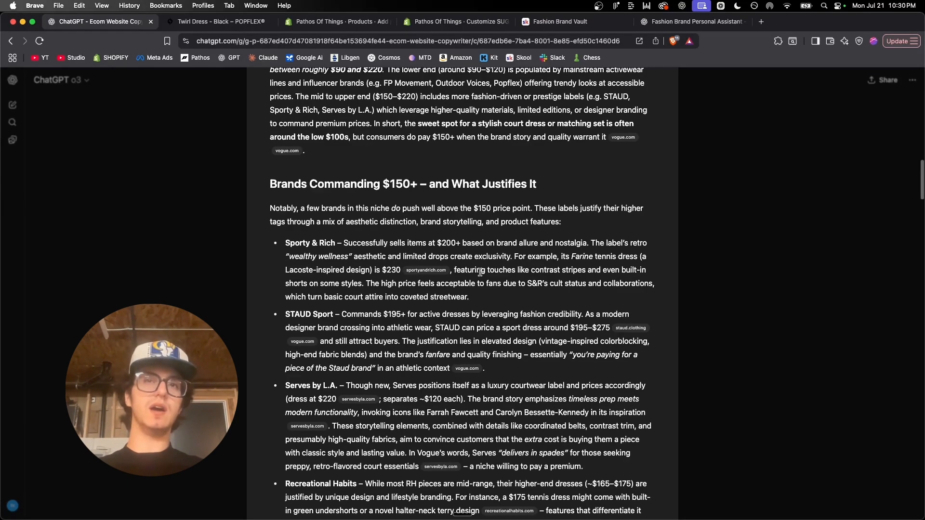
scroll(424, 197, "down", 2)
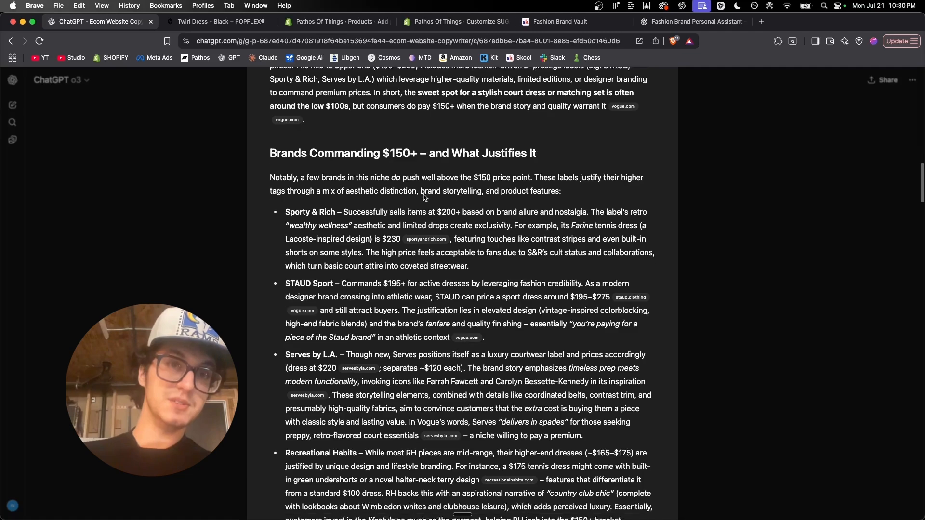
scroll(461, 296, "down", 2)
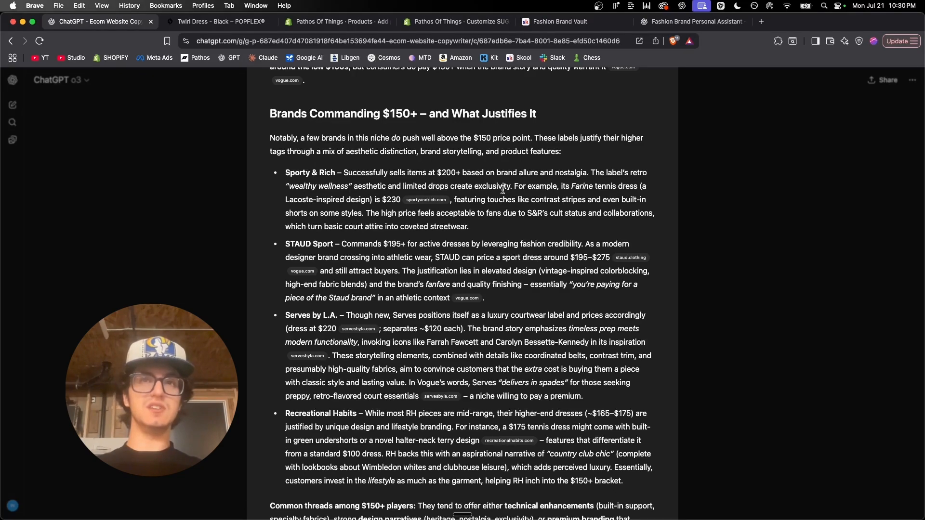
scroll(502, 189, "down", 1)
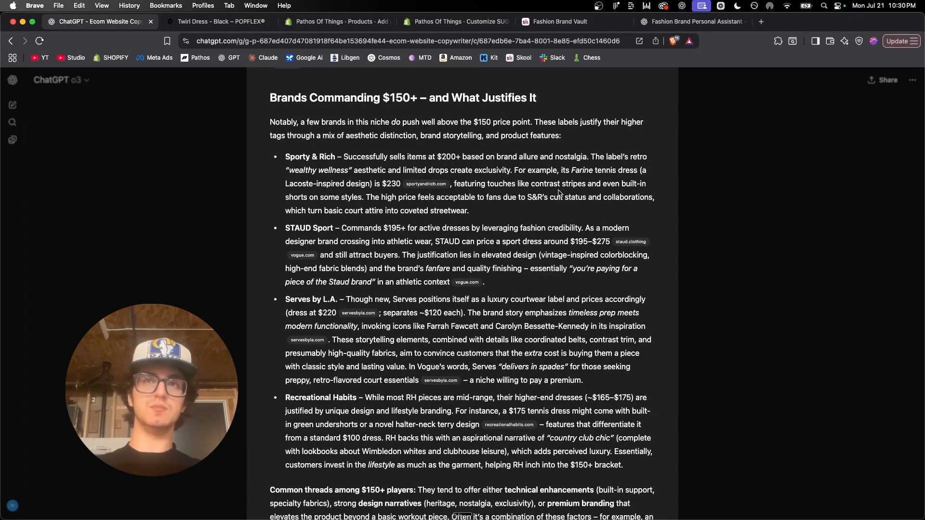
Step: Switch to the SUGAR BB Map v2 board in Figma and examine the Sporty & Rich campaign images and tenniswear product shots
key("super+Tab")
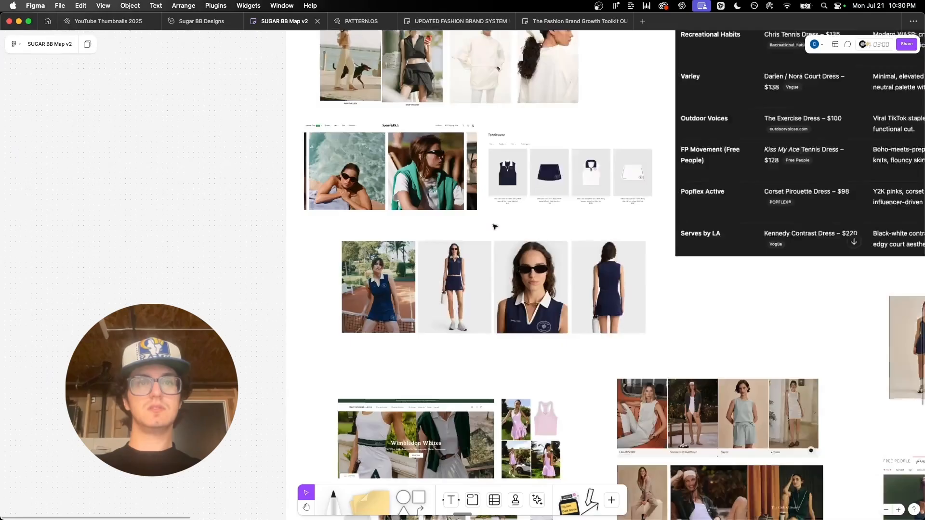
scroll(495, 226, "up", 5)
scroll(495, 226, "up", 4)
scroll(494, 226, "up", 5)
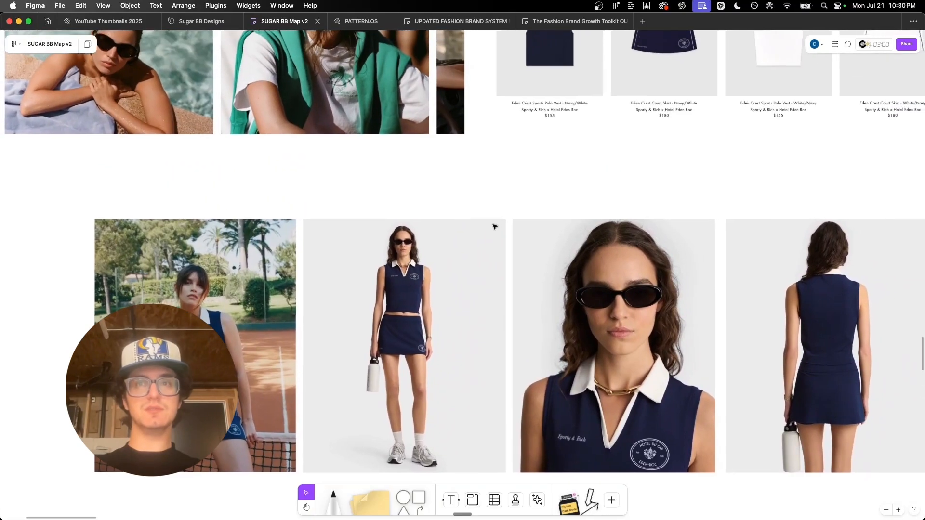
scroll(495, 227, "up", 10)
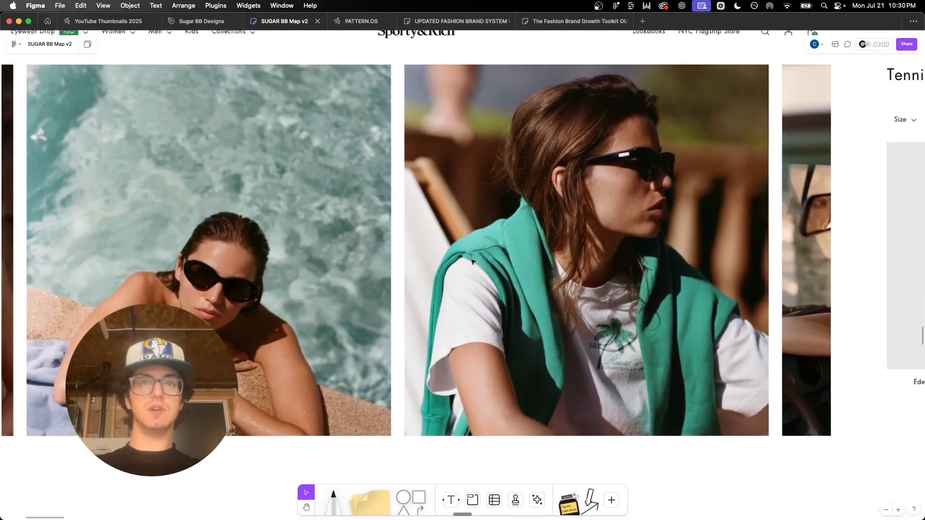
scroll(473, 261, "down", 4)
scroll(473, 262, "up", 4)
scroll(472, 261, "up", 2)
scroll(473, 261, "left", 2)
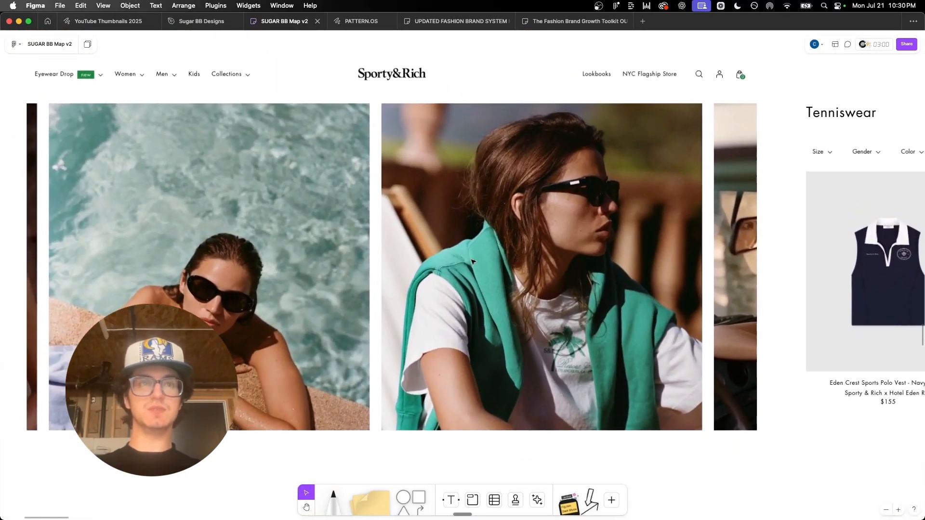
scroll(472, 261, "right", 10)
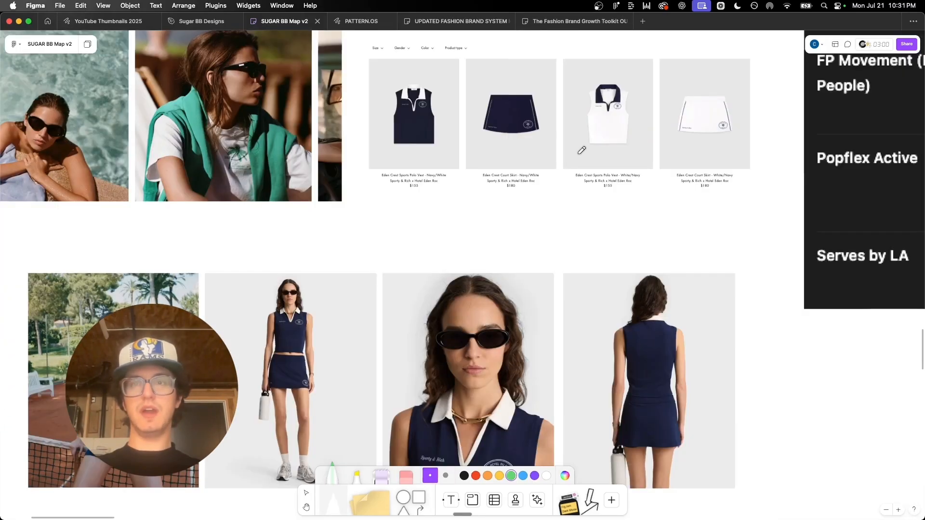
Step: Compare the Sporty & Rich tenniswear product shots with the campaign photos and the navy tennis set worn on models
mouse_move(578, 153)
left_mouse_down()
mouse_move(574, 213)
mouse_move(587, 246)
mouse_move(573, 285)
mouse_move(602, 285)
left_mouse_up()
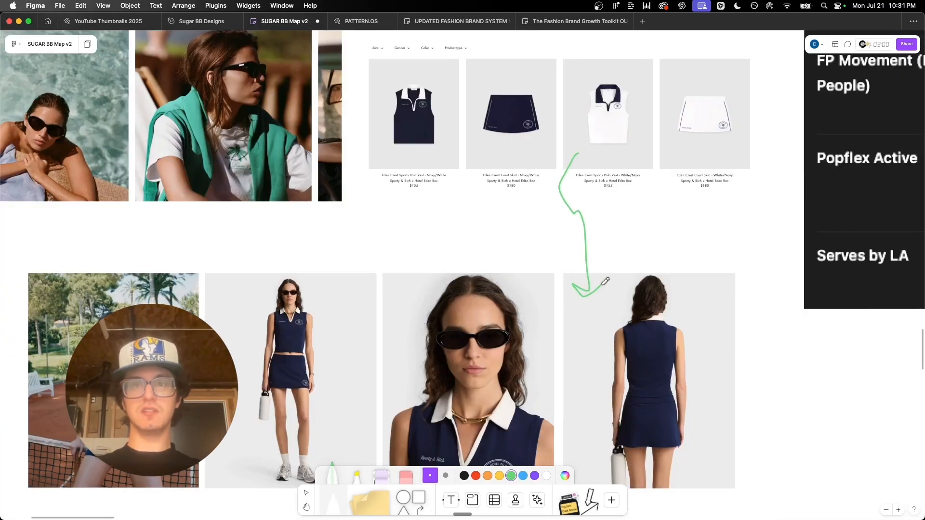
key("super+z")
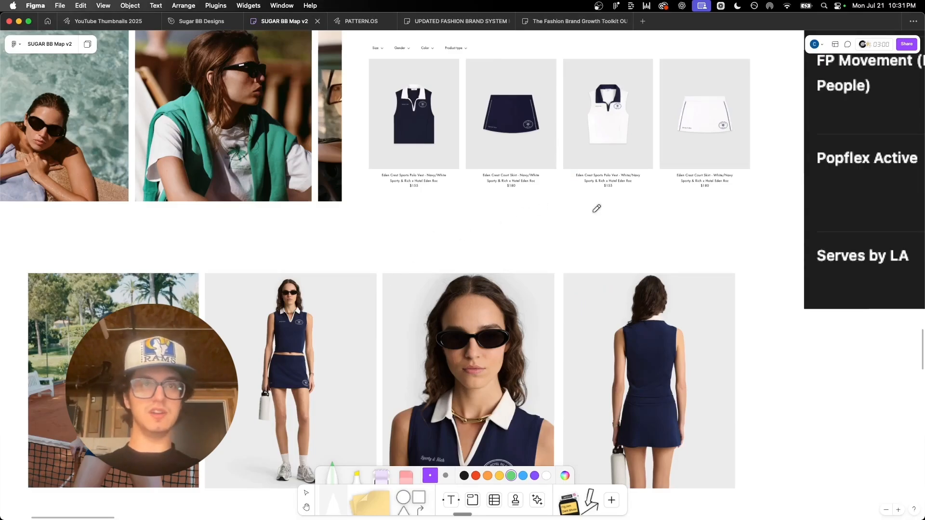
scroll(374, 273, "up", 5)
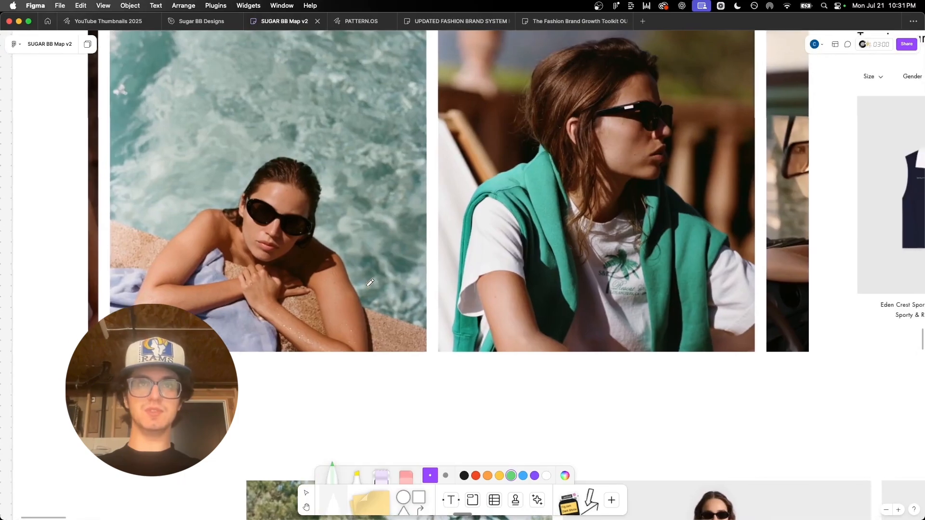
scroll(370, 282, "up", 1)
scroll(370, 283, "down", 10)
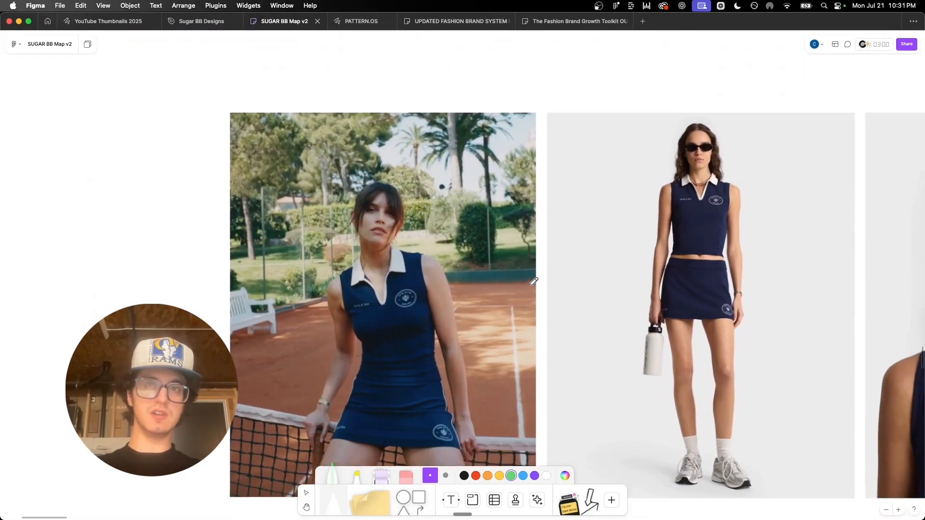
scroll(534, 281, "down", 5)
Step: Switch to the ChatGPT report in Brave, highlight the limited-drops and cult-status passages under Sporty & Rich, and read on to the Serves by L.A. entry
key("super+Tab")
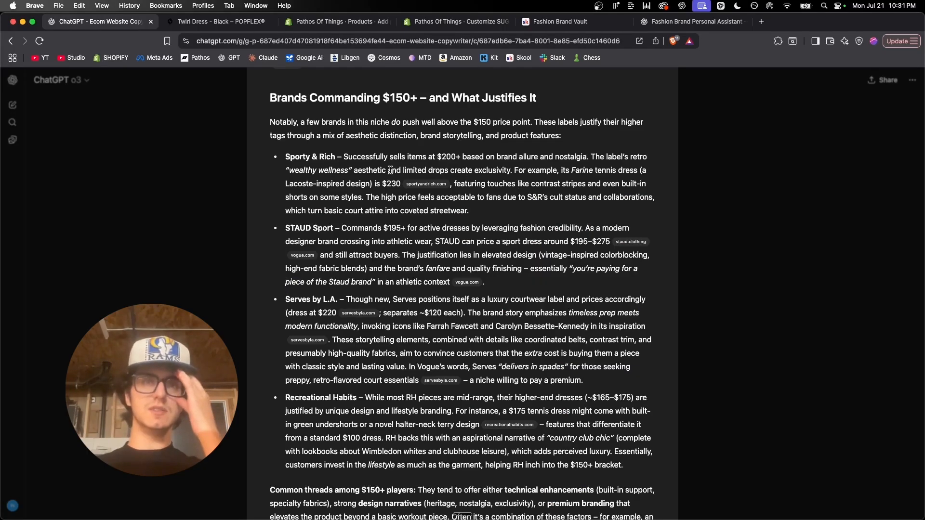
left_click_drag(401, 170, 511, 171)
left_click(509, 171)
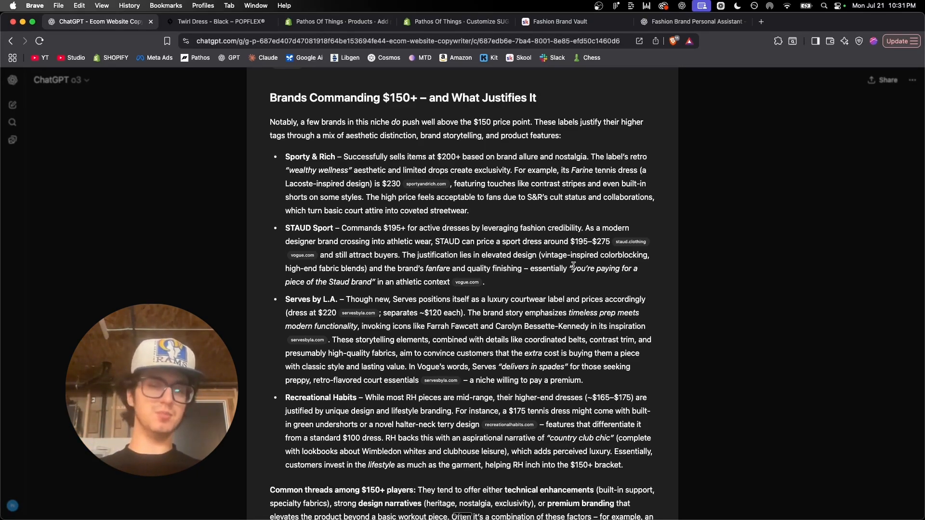
left_click_drag(517, 199, 603, 198)
left_click(620, 198)
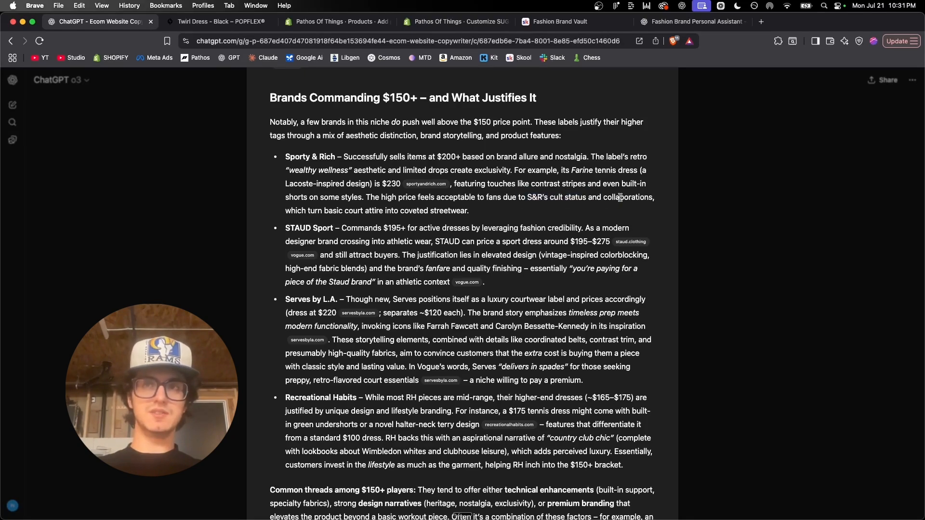
scroll(622, 203, "down", 1)
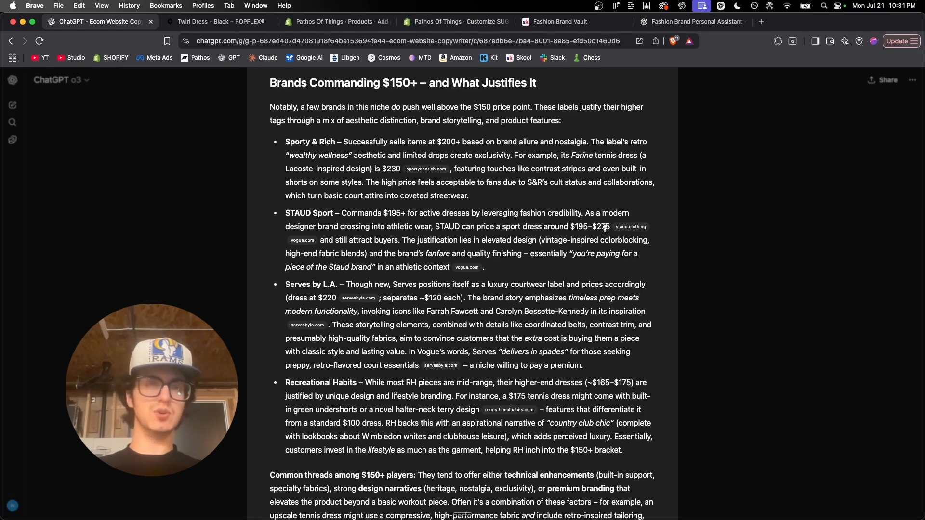
scroll(605, 228, "down", 2)
scroll(605, 228, "down", 5)
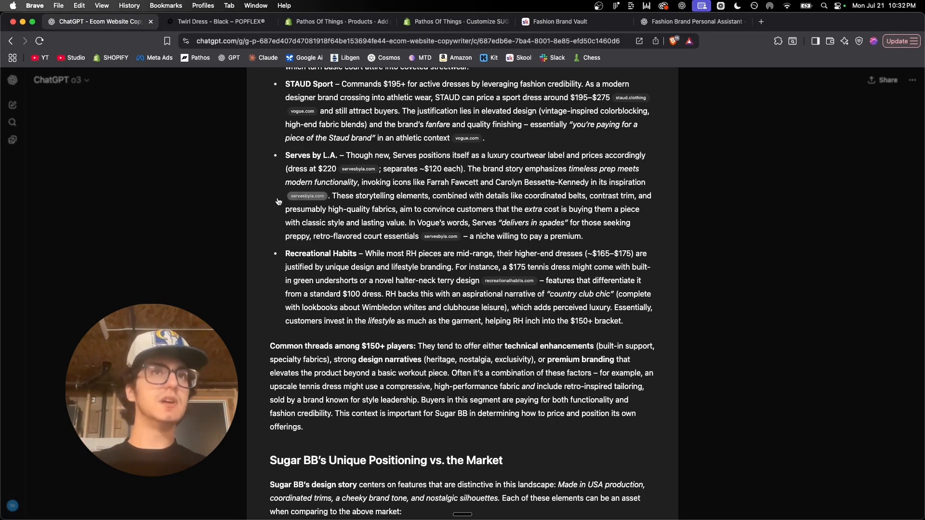
Step: Open the Serves by L.A. source cited in the report and go to the Kennedy Dress product page
mouse_move(375, 175)
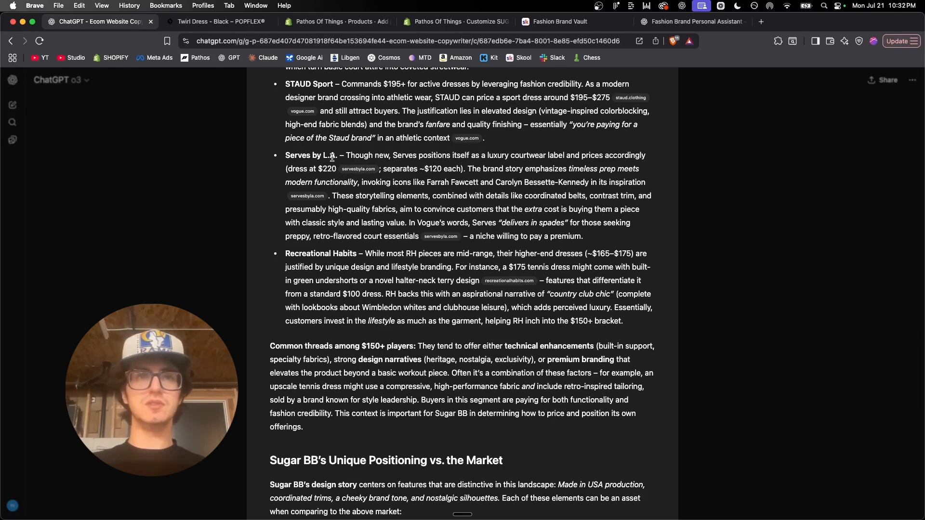
left_click(362, 173)
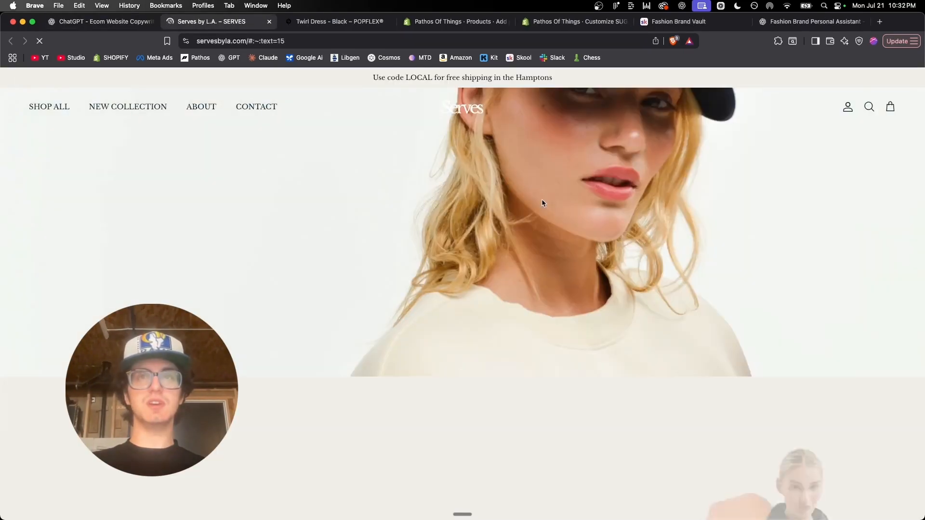
scroll(221, 213, "down", 10)
left_click(182, 245)
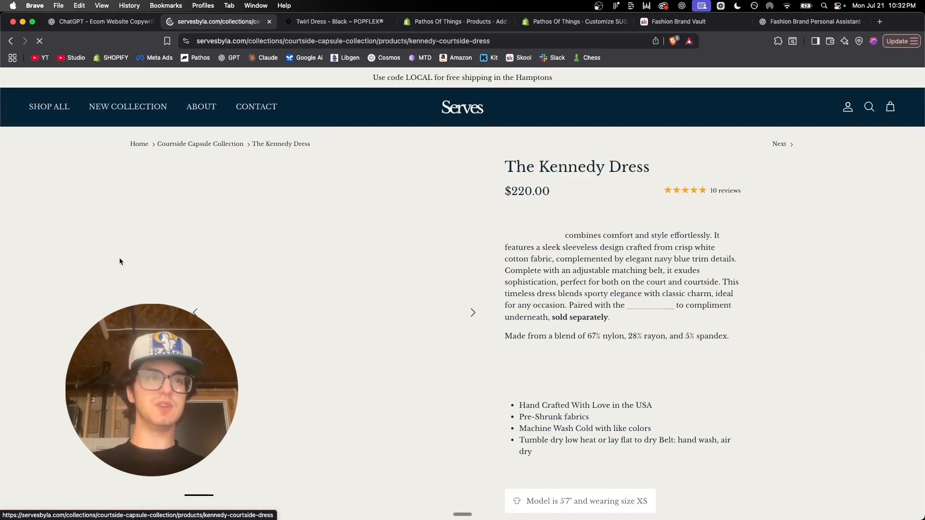
Step: Read through the Kennedy Dress size options and customer reviews, and return to the product description
scroll(626, 274, "down", 5)
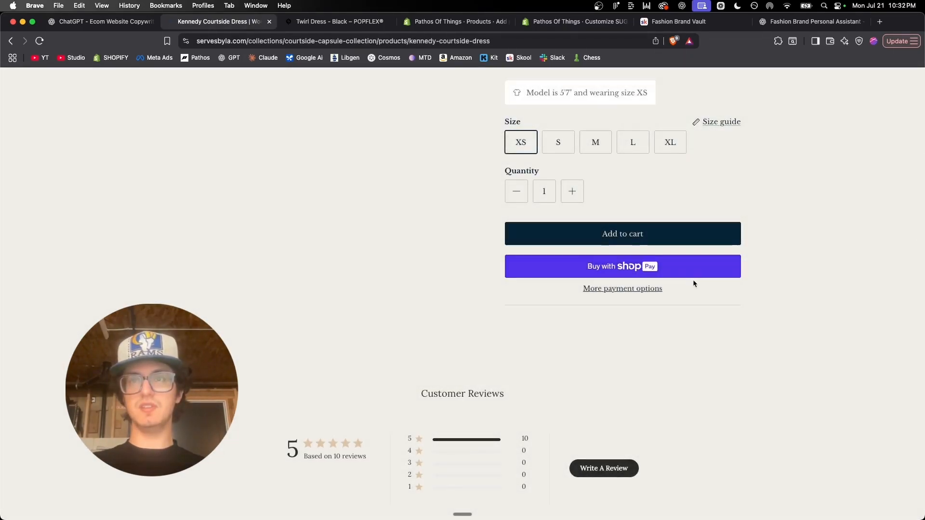
scroll(693, 282, "up", 5)
scroll(694, 282, "down", 5)
scroll(693, 281, "down", 3)
scroll(693, 280, "down", 10)
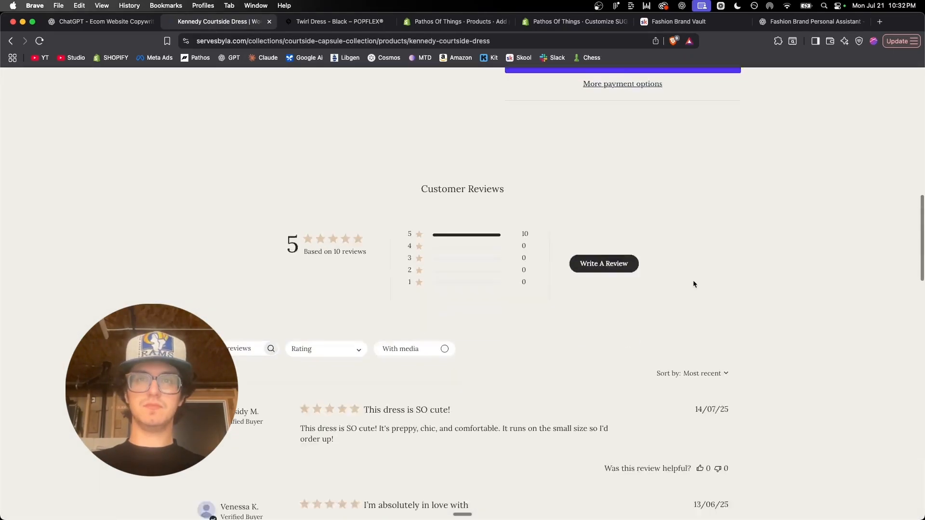
scroll(311, 332, "up", 8)
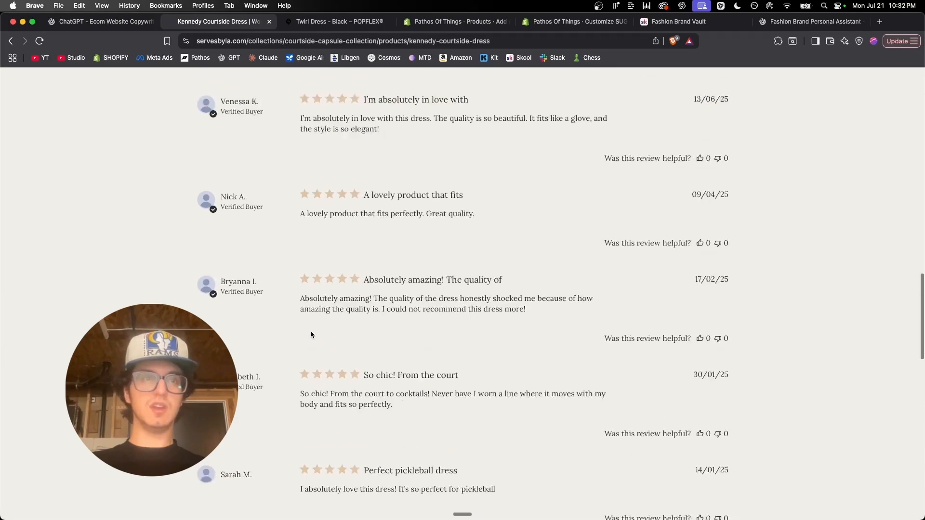
scroll(311, 331, "up", 15)
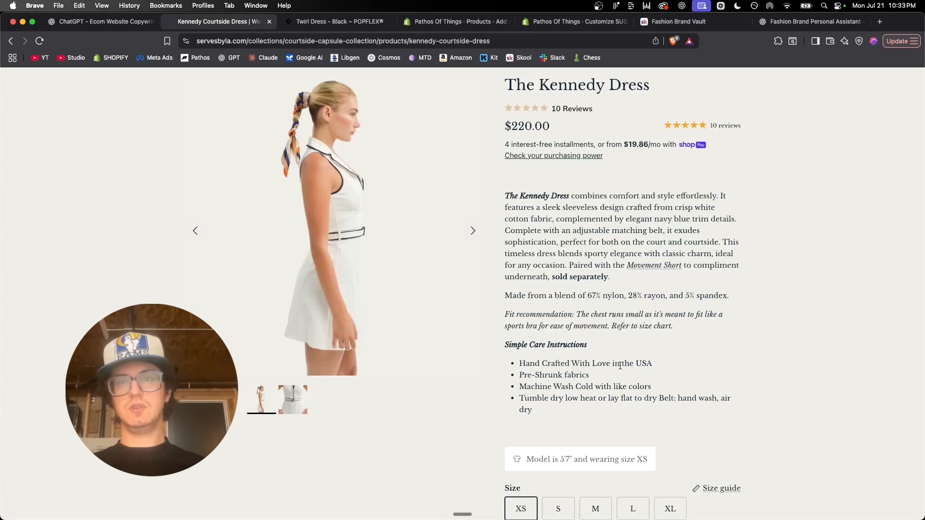
Step: Examine the Kennedy Dress fabric and care details, highlighting "Hand Crafted With Love in the USA"
scroll(620, 365, "up", 5)
scroll(620, 366, "down", 2)
scroll(620, 365, "up", 4)
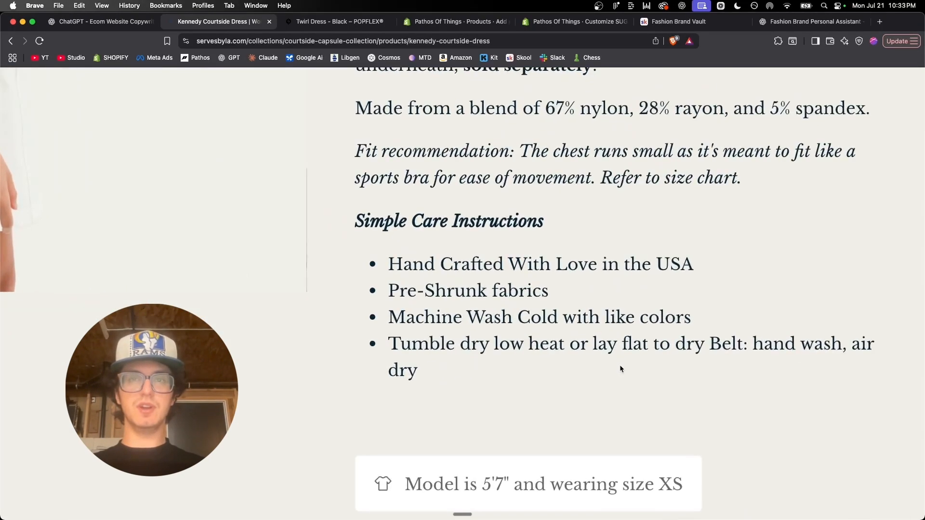
scroll(621, 366, "right", 3)
scroll(621, 366, "up", 1)
scroll(620, 366, "left", 1)
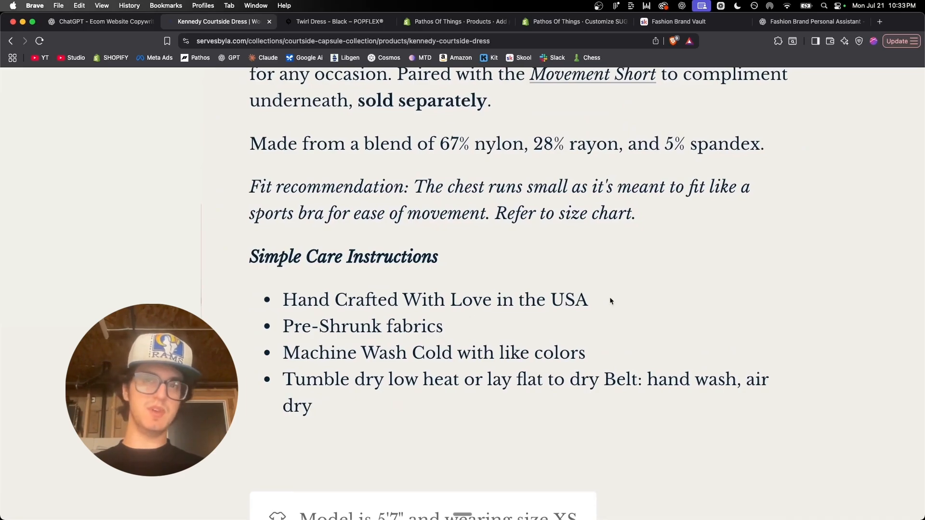
left_click_drag(609, 299, 282, 300)
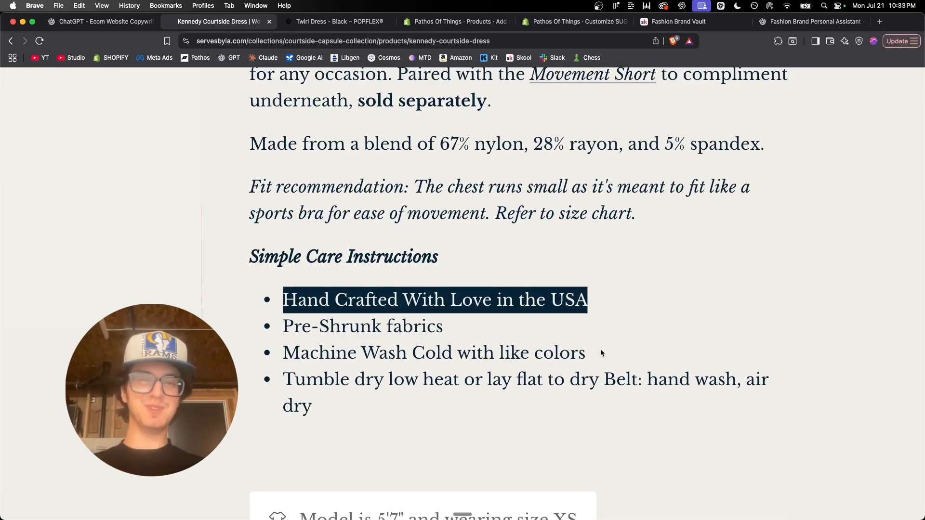
scroll(601, 349, "down", 5)
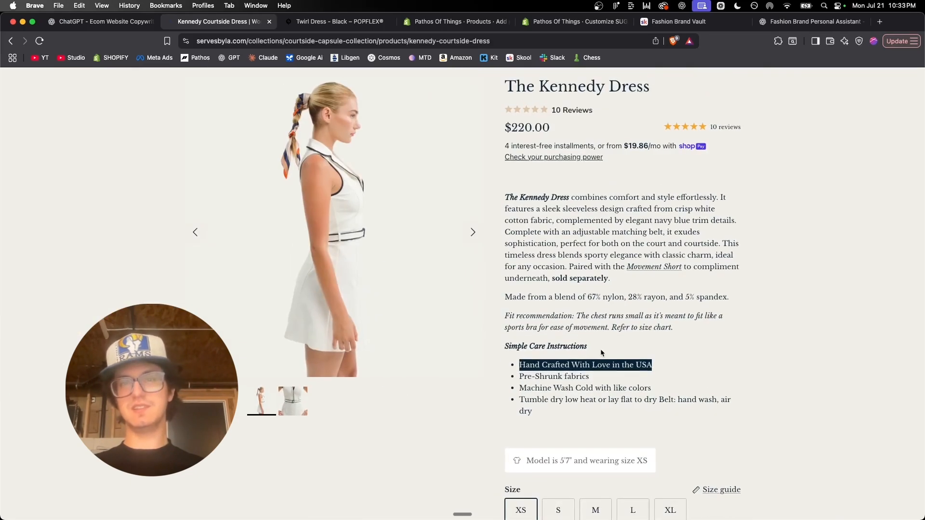
left_click(771, 365)
Step: Return to the head of the Kennedy Dress page and highlight the price
scroll(771, 365, "up", 1)
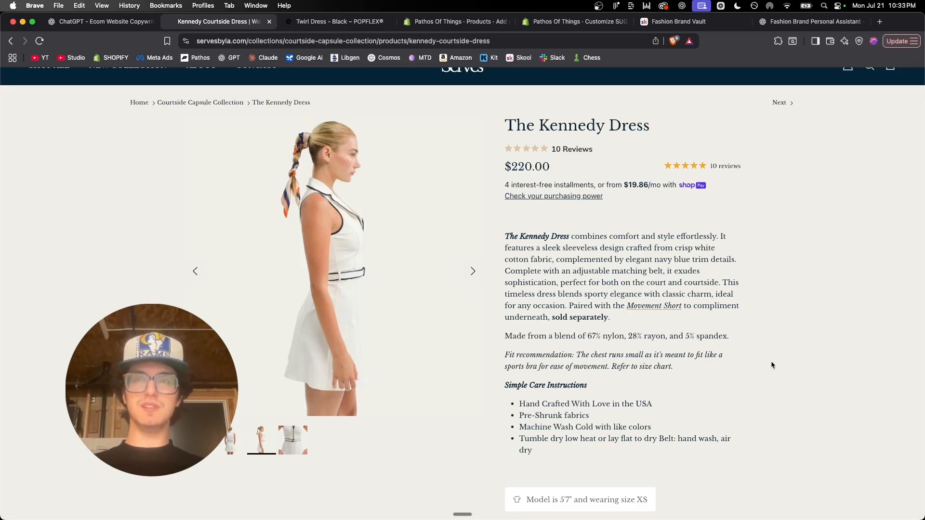
scroll(771, 365, "up", 2)
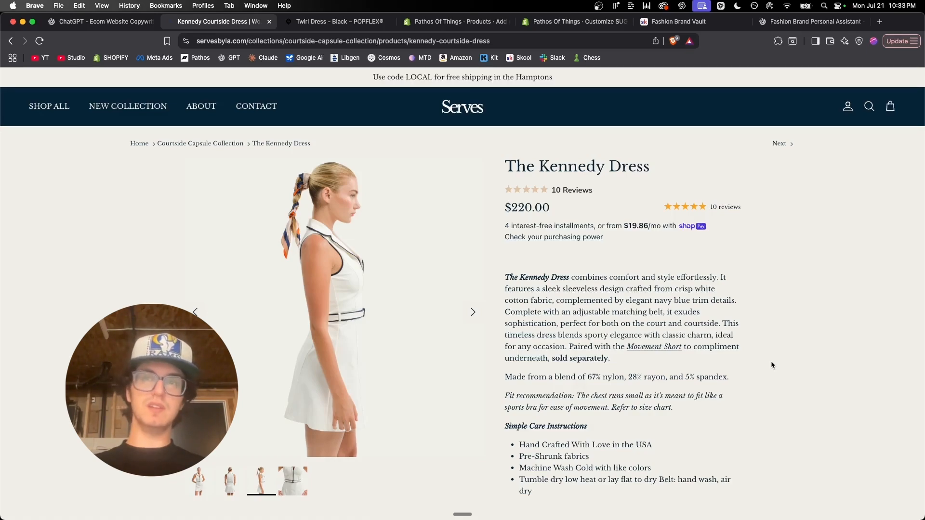
left_click_drag(557, 209, 506, 207)
left_click(578, 207)
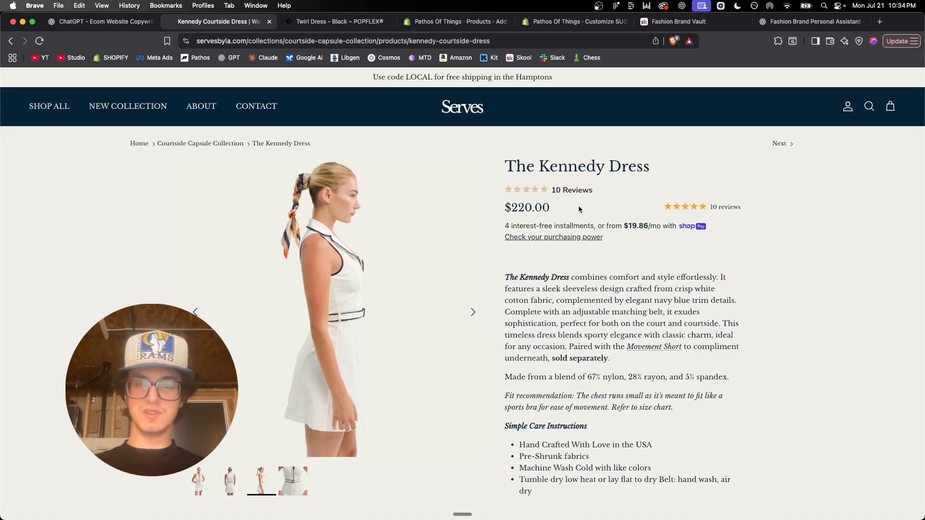
Step: View the front, back, side and belt detail photos in the Kennedy Dress gallery
left_click(227, 493)
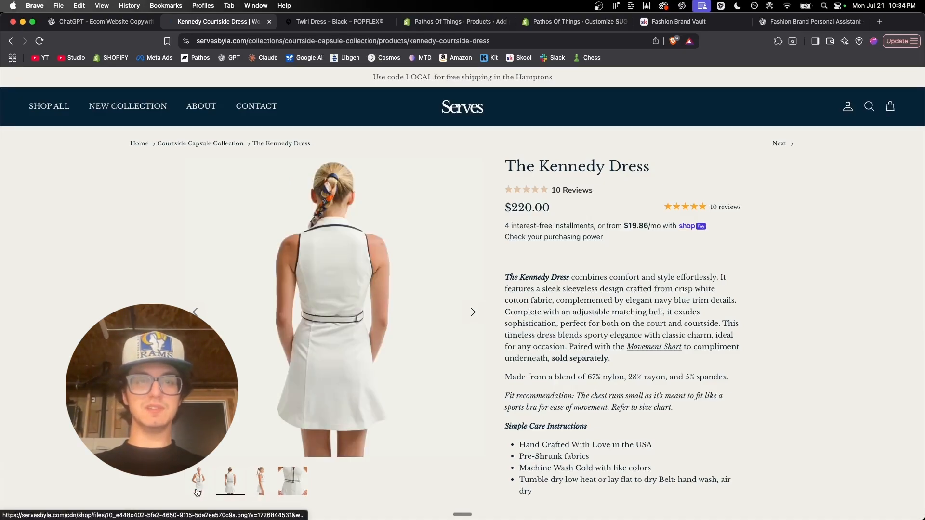
left_click(199, 491)
left_click(290, 489)
left_click(259, 490)
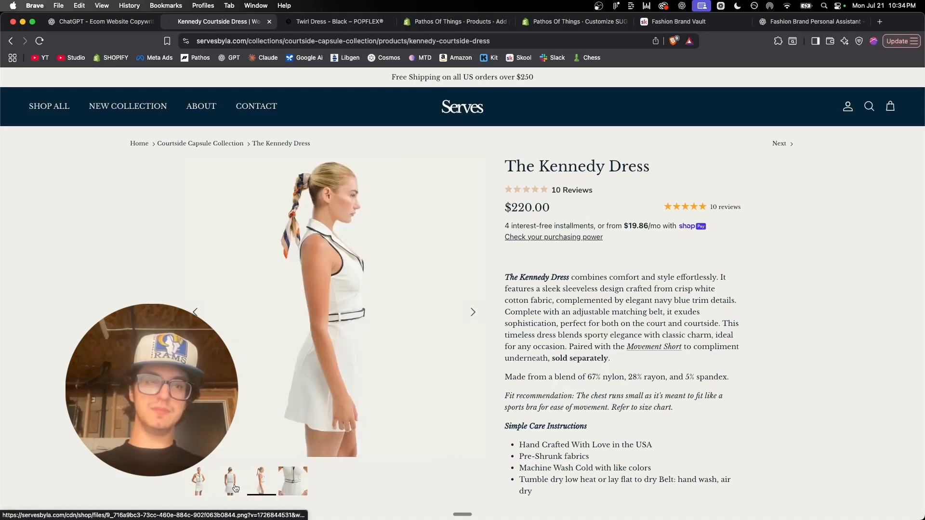
left_click(200, 487)
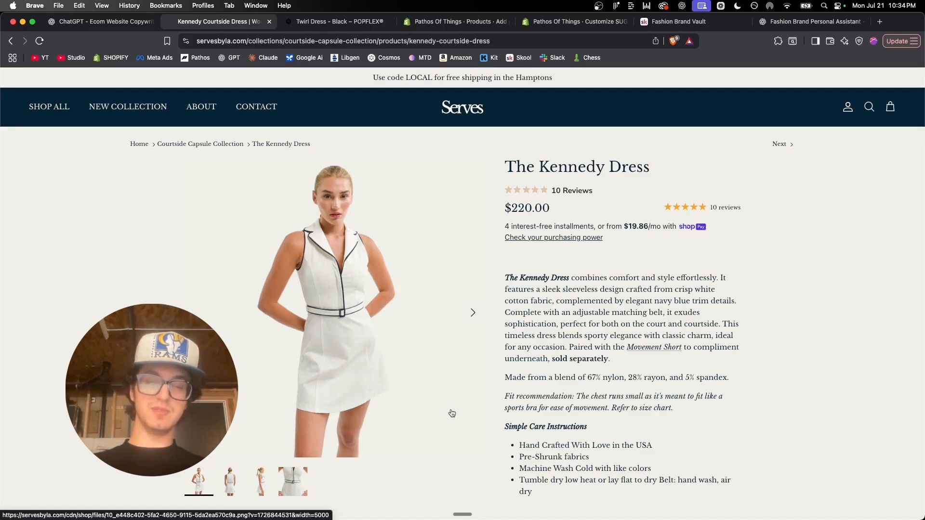
left_click(472, 313)
left_click(472, 314)
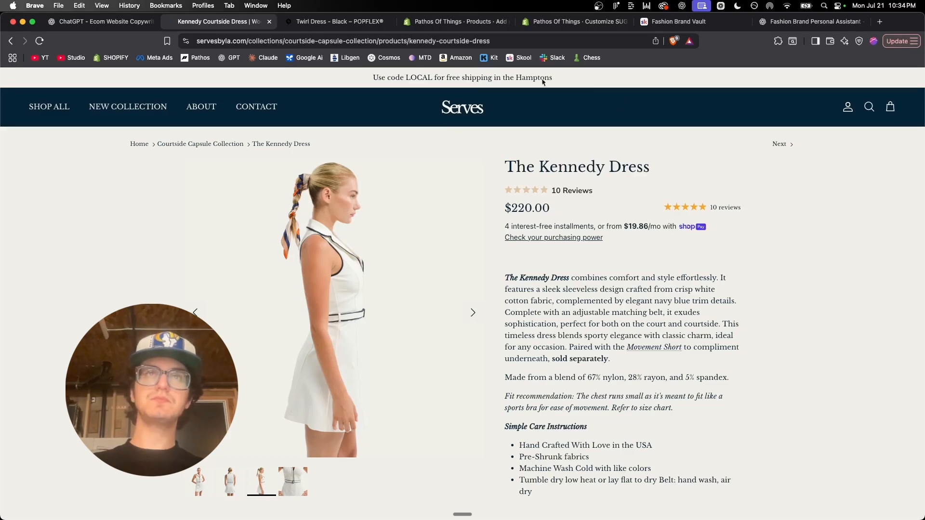
Step: Return to the report, switch to the SUGAR BB Map v2 board in Figma, and examine the Recreational Habits "Wimbledon Whites" and pink golf dress images
key("ctrl+shift+Tab")
scroll(327, 292, "down", 2)
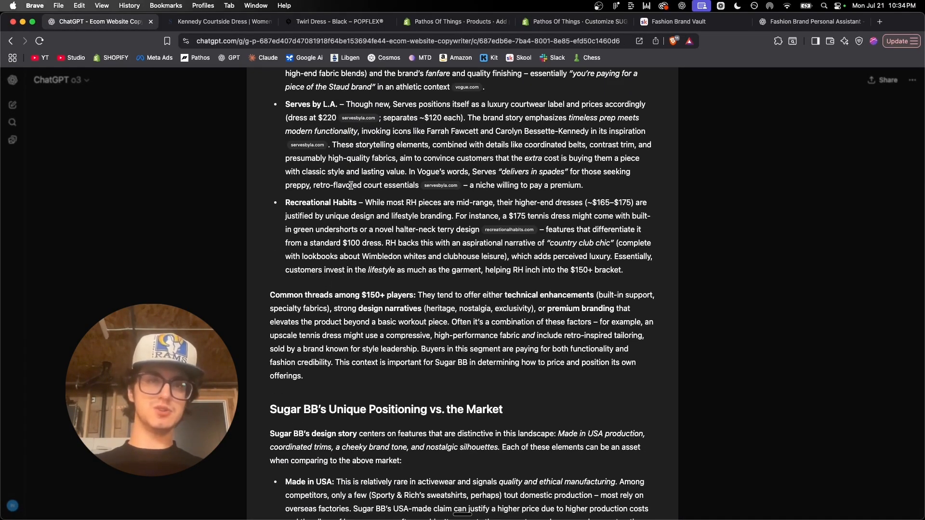
key("ctrl+Right")
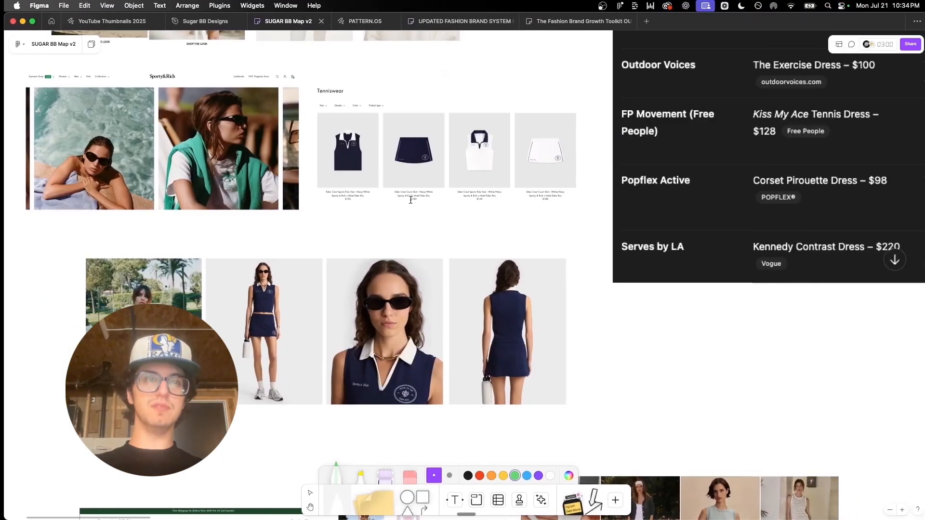
scroll(411, 203, "down", 5)
scroll(171, 263, "up", 5)
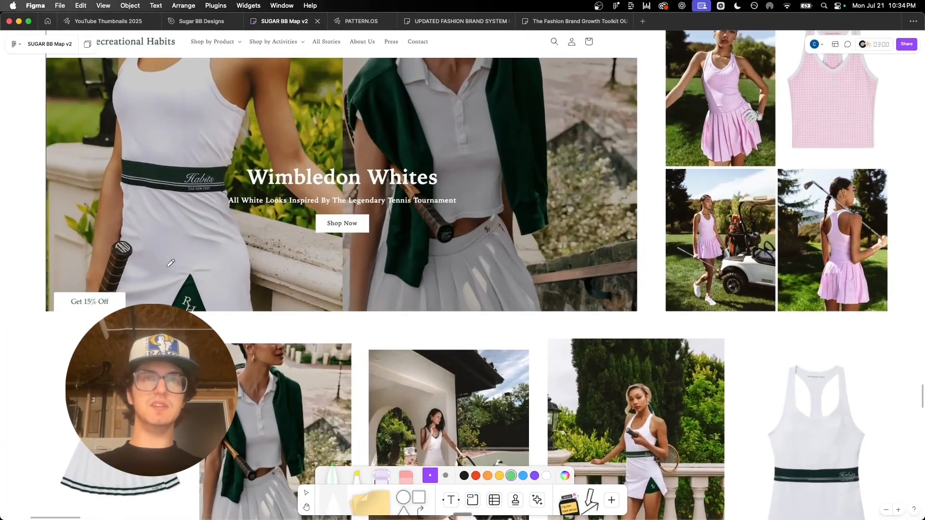
scroll(173, 263, "up", 2)
scroll(188, 263, "down", 6)
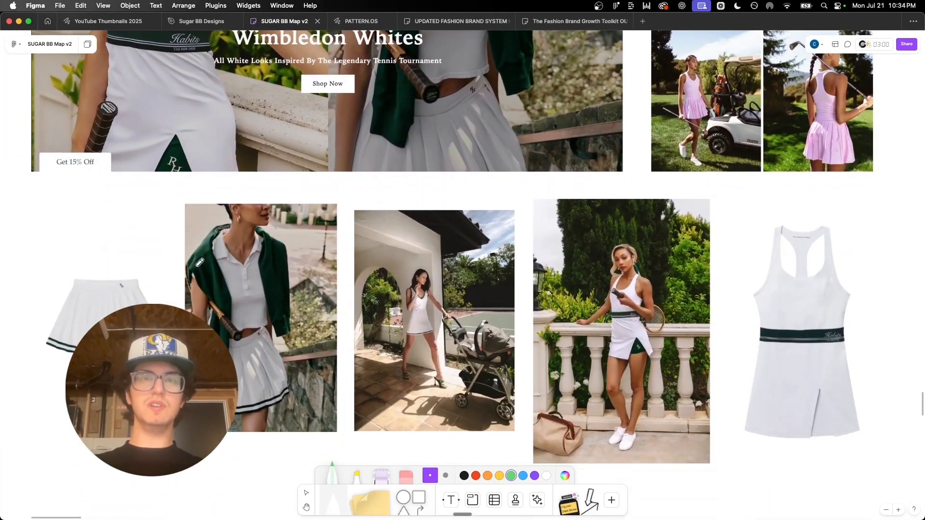
scroll(444, 328, "up", 5)
scroll(444, 328, "down", 2)
scroll(444, 314, "down", 3)
mouse_move(449, 151)
left_mouse_down()
mouse_move(403, 356)
mouse_move(444, 147)
left_mouse_up()
scroll(675, 147, "up", 5)
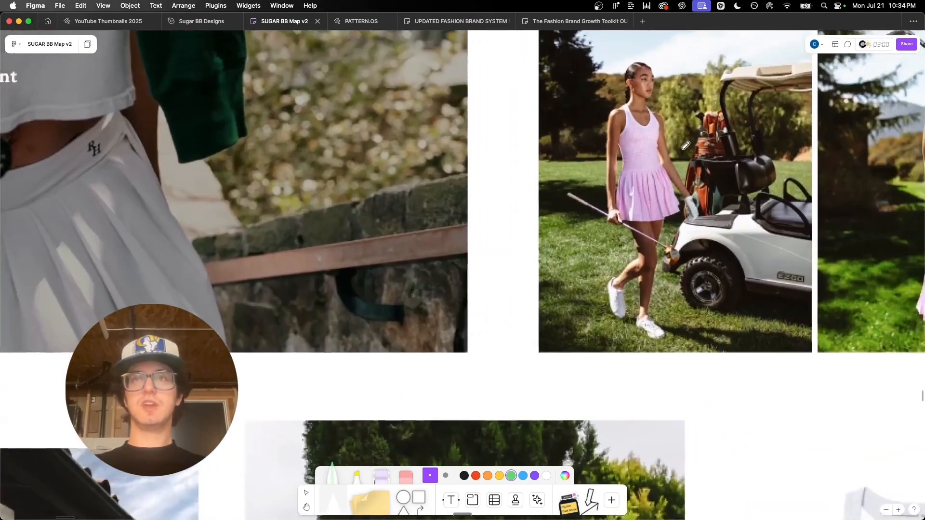
scroll(683, 145, "right", 6)
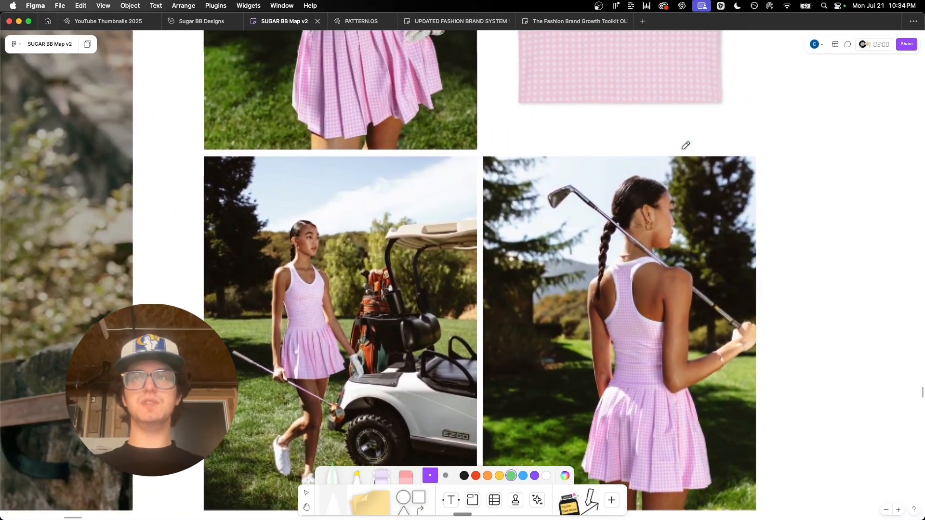
scroll(680, 145, "down", 5)
scroll(599, 140, "down", 2)
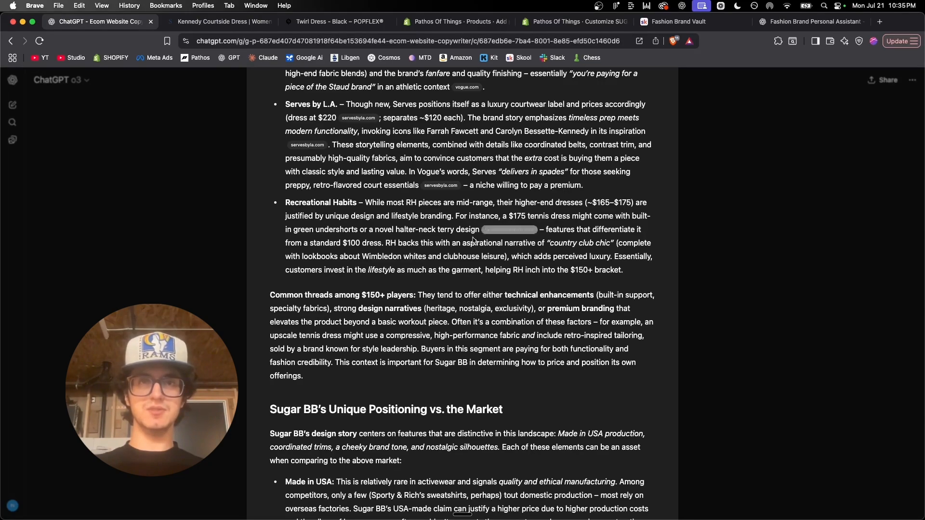
Step: Open the report's Recreational Habits source link and browse the Women's Dresses collection and its prices
left_click(496, 230)
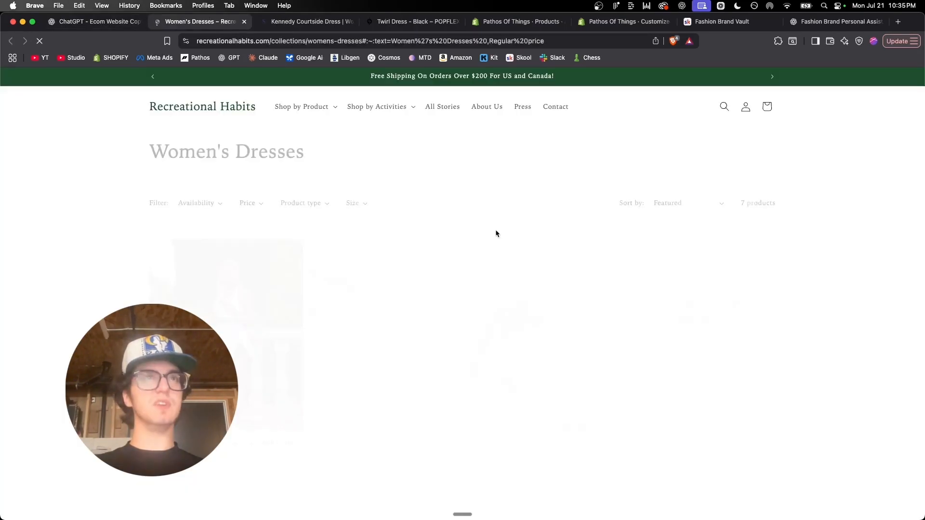
scroll(128, 191, "down", 2)
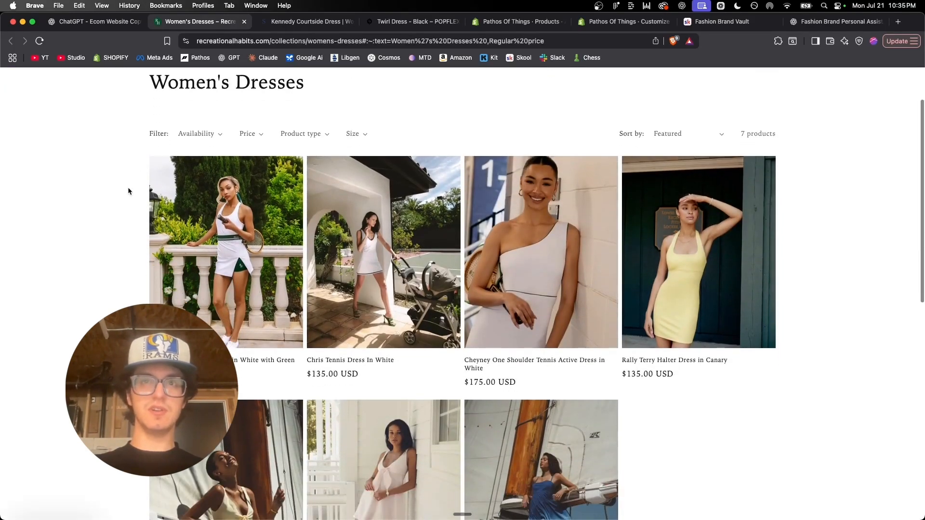
scroll(200, 244, "down", 3)
scroll(200, 244, "up", 2)
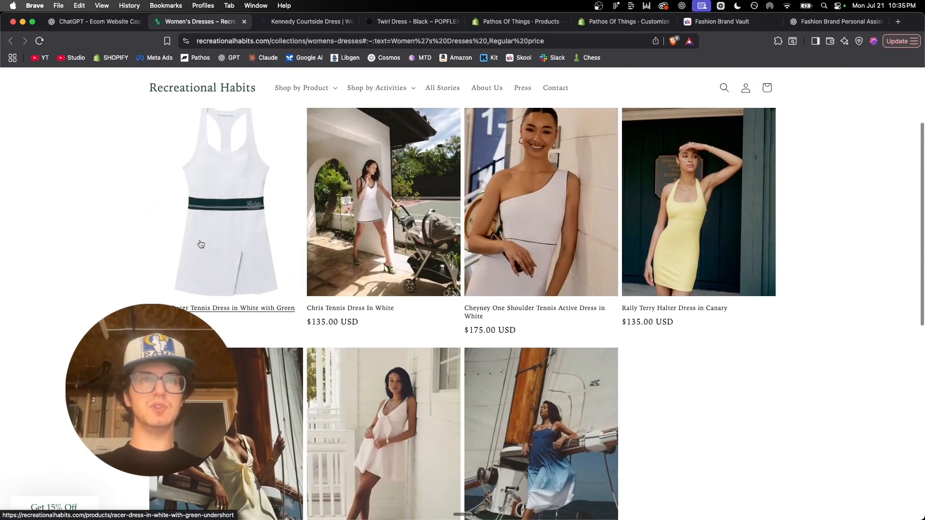
Step: Open the Sloane Racer Tennis Dress in White with Green Undershort and examine its photos, price and description
left_click(275, 221)
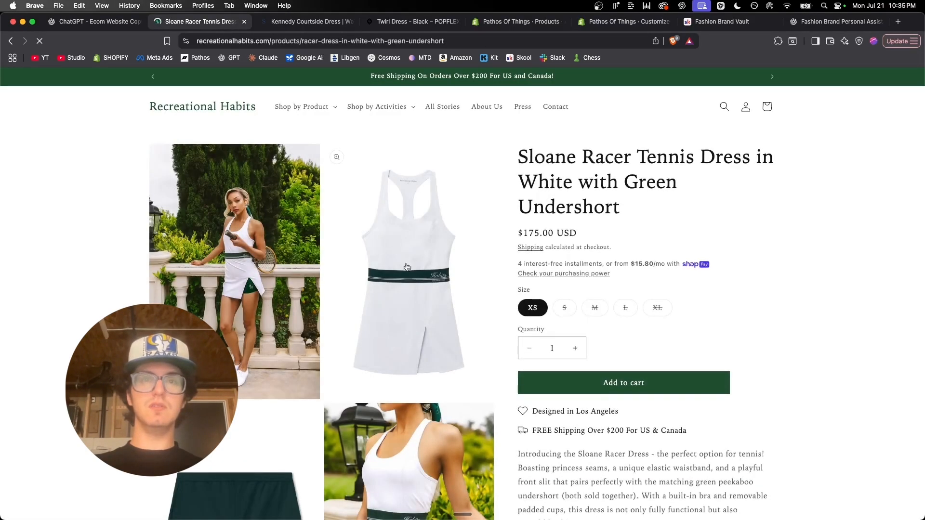
scroll(407, 268, "down", 3)
scroll(349, 259, "up", 3)
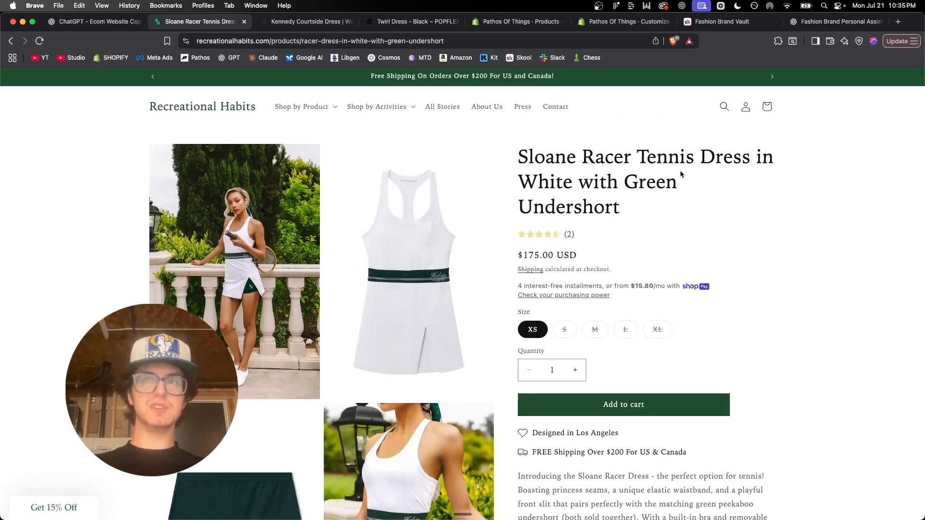
scroll(513, 182, "down", 2)
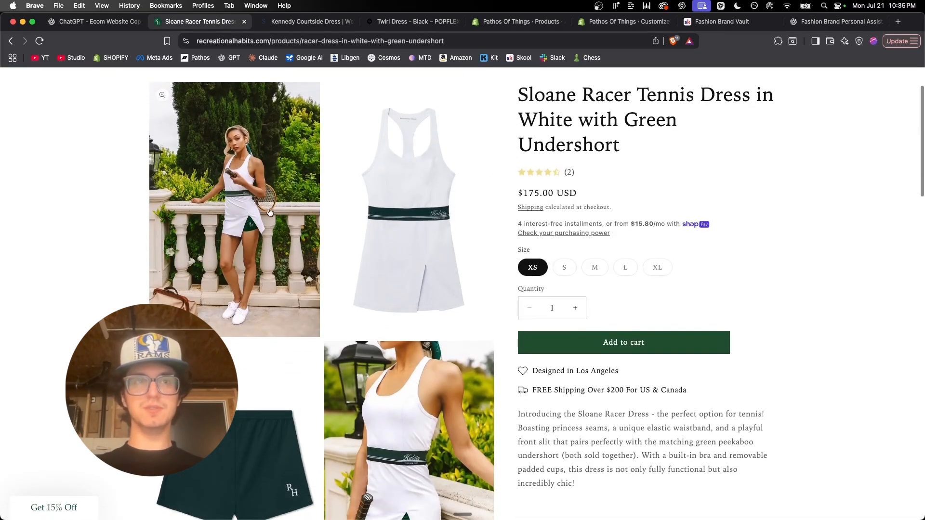
Step: Check the Recreational Habits references on the SUGAR BB Map v2 board in Figma and return to the ChatGPT report
key("ctrl+Right")
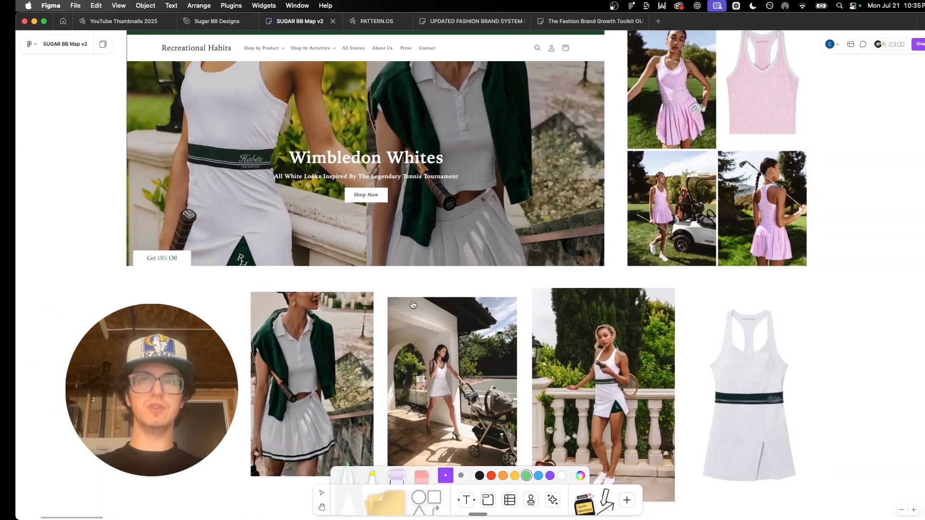
scroll(447, 336, "right", 5)
scroll(446, 336, "down", 3)
key("ctrl+Left")
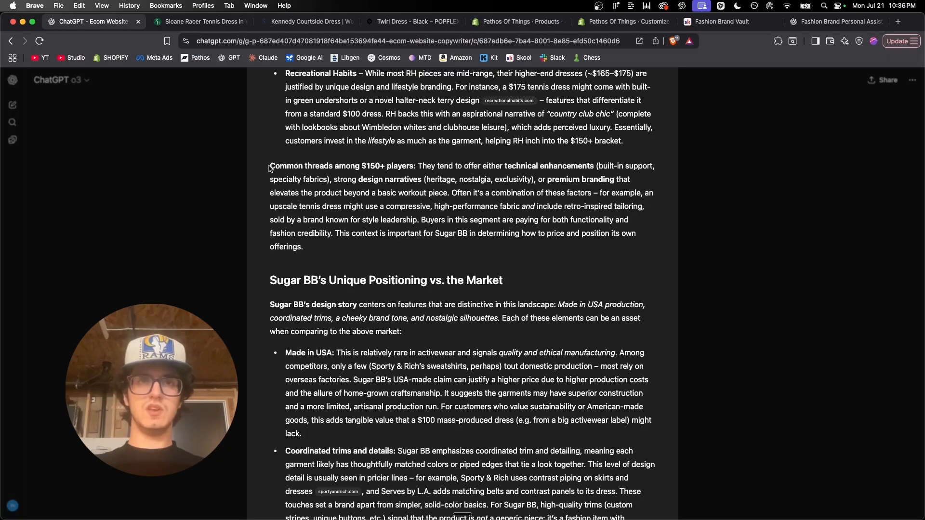
Step: Read the "Common threads among $150+ players" paragraph, highlighting "$150+", "premium branding" and the phrase about a brand known for style leadership
left_click_drag(270, 165, 419, 167)
left_click(418, 167)
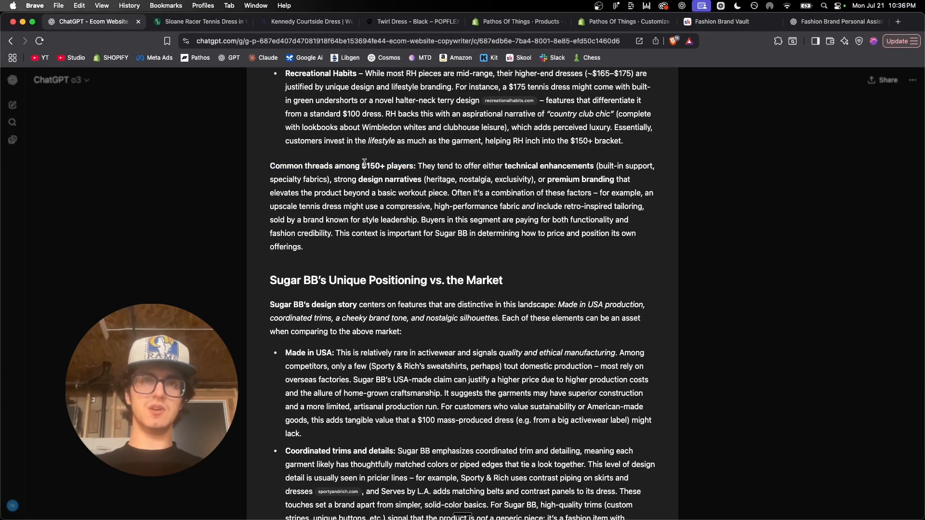
left_click_drag(358, 167, 391, 166)
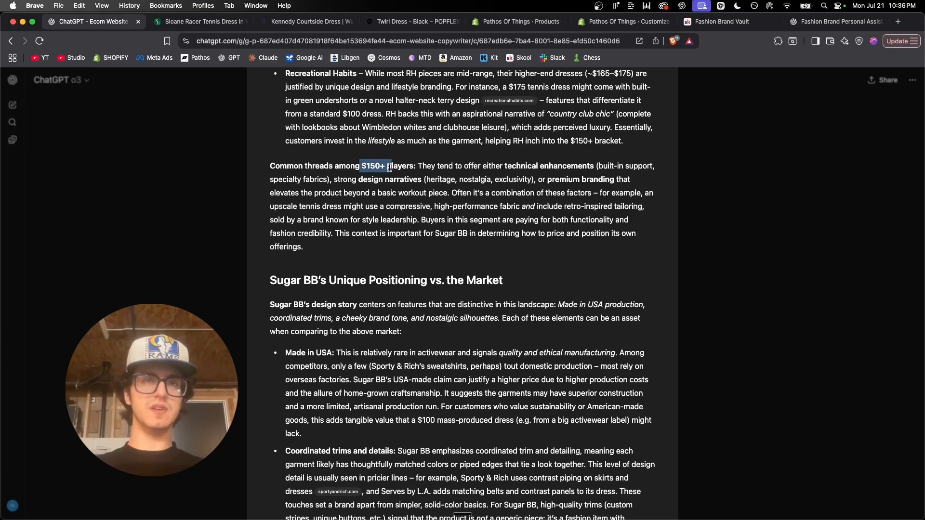
left_click(465, 211)
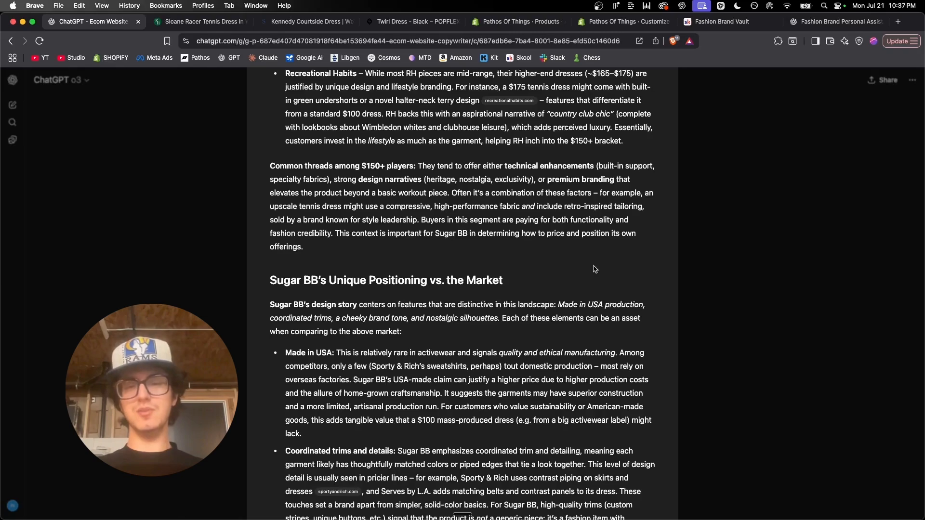
left_click_drag(538, 179, 647, 185)
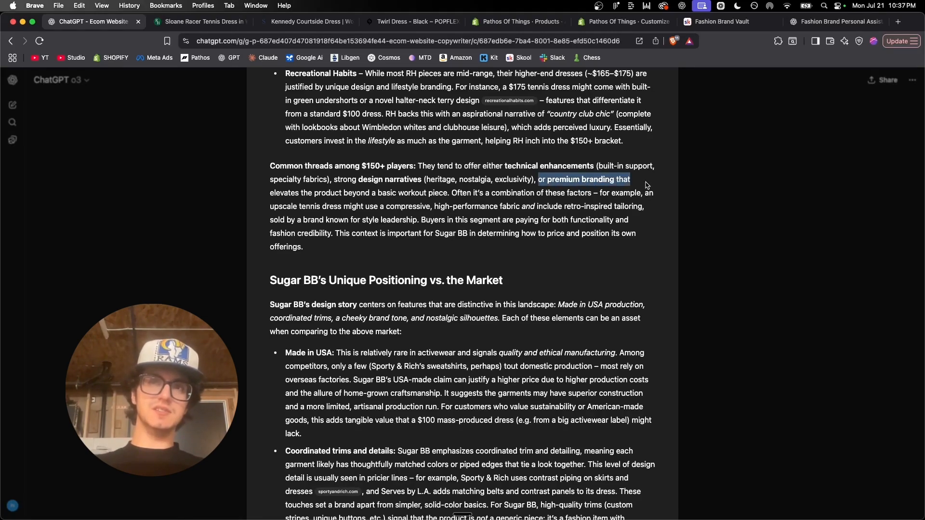
left_click(647, 185)
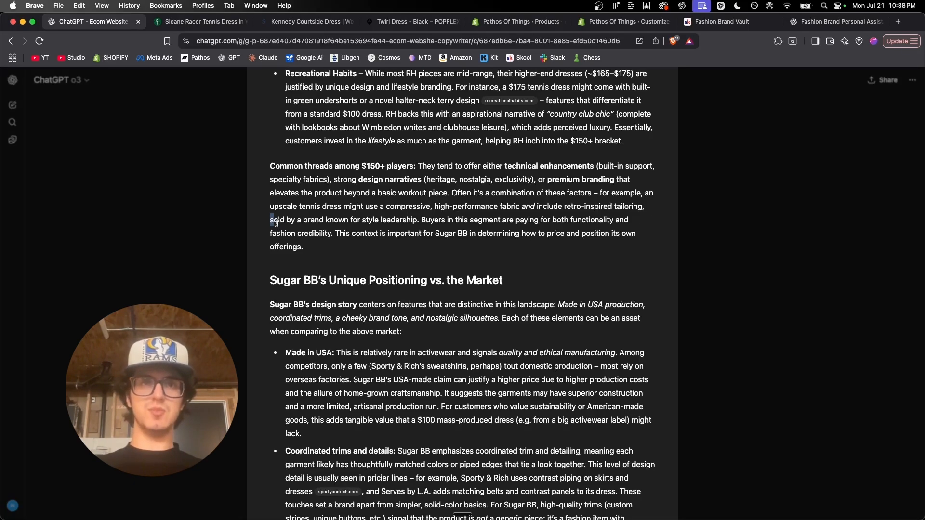
left_click_drag(270, 221, 423, 228)
left_click(463, 249)
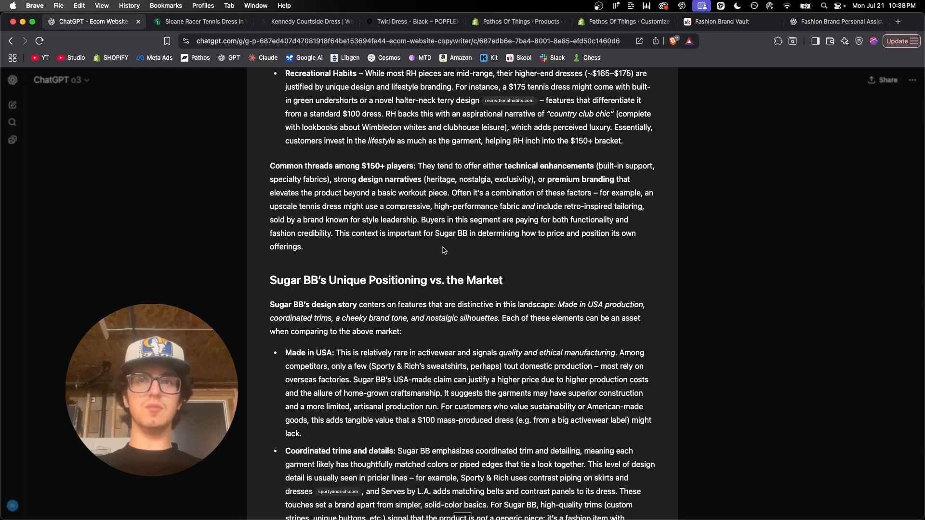
Step: Read the introduction of "Sugar BB's Unique Positioning vs. the Market" and highlight the "Made in USA" label
scroll(443, 250, "down", 1)
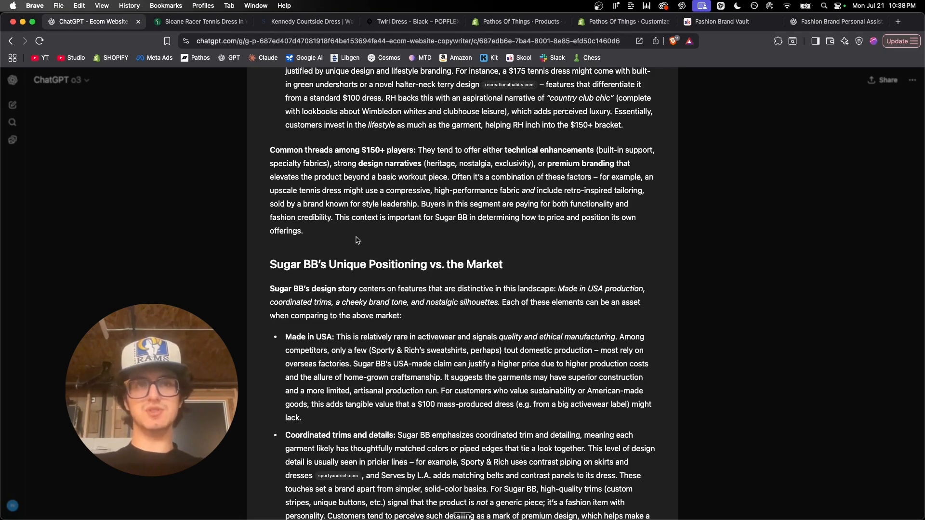
scroll(358, 240, "down", 5)
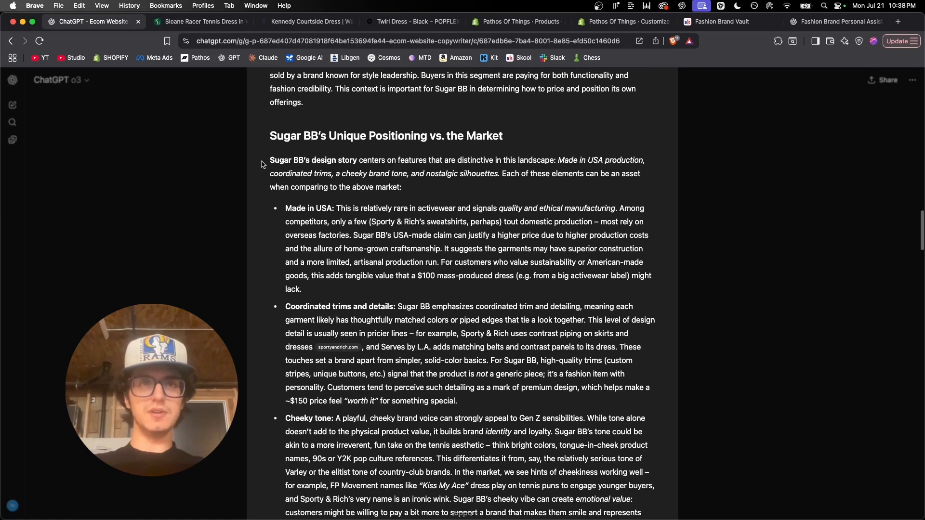
scroll(263, 163, "down", 2)
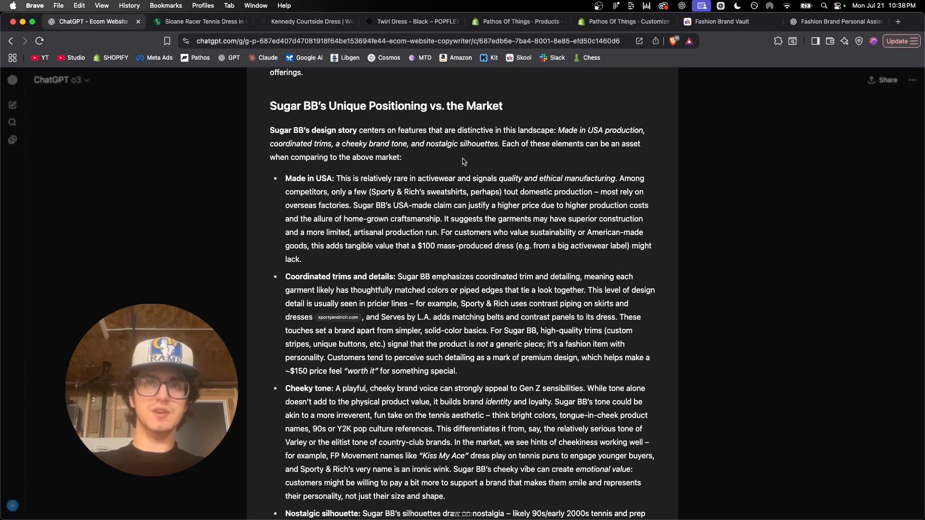
scroll(457, 144, "down", 1)
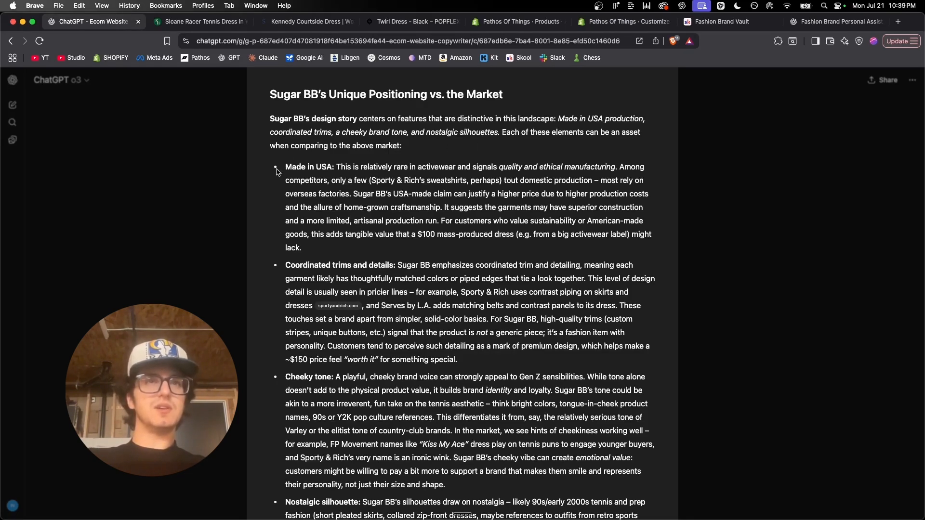
left_click_drag(285, 166, 334, 167)
left_click(345, 170)
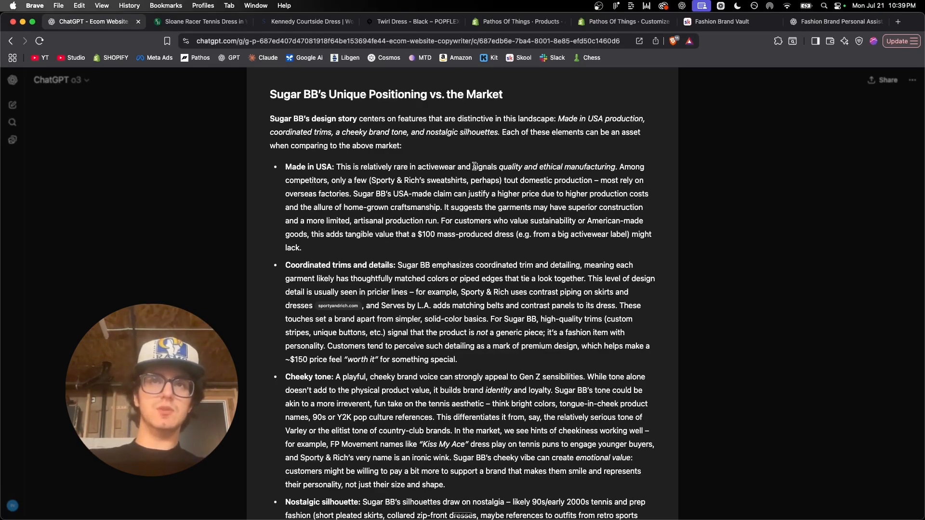
Step: Examine the opening sentence of the Made in USA point, highlighting "signals" and "quality and ethical manufacturing"
left_click_drag(472, 166, 506, 169)
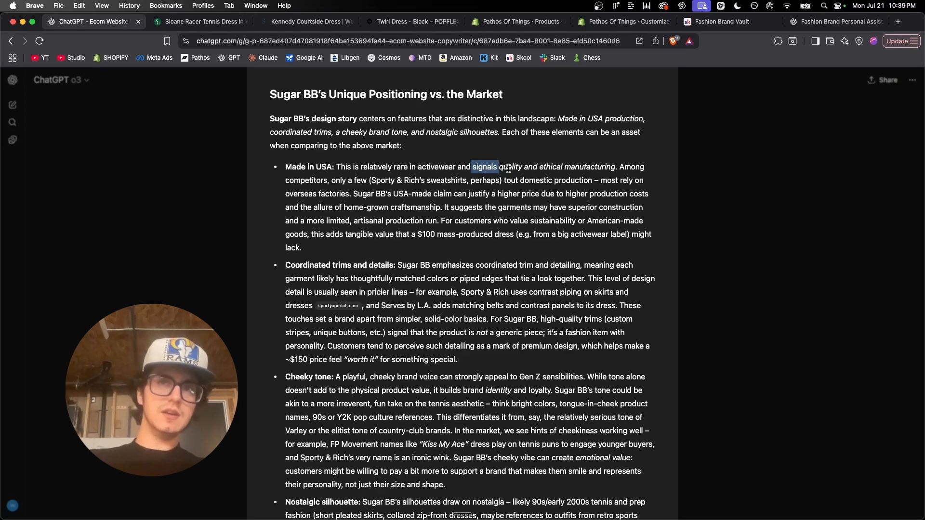
left_click(499, 171)
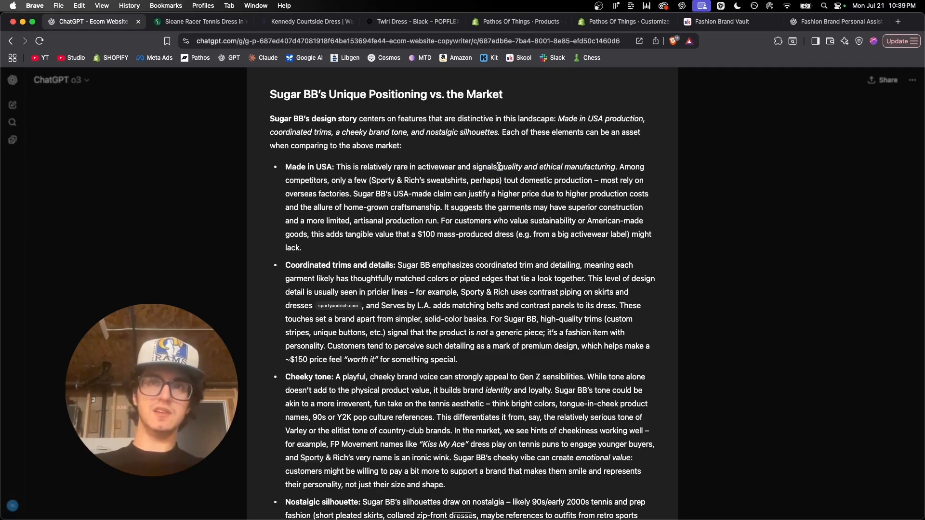
left_click_drag(498, 171, 616, 168)
left_click(538, 168)
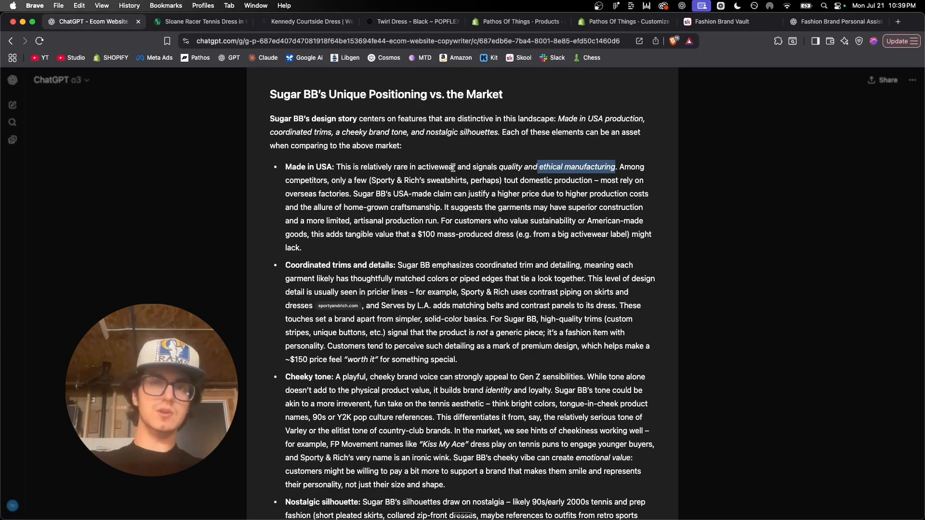
left_click(503, 169)
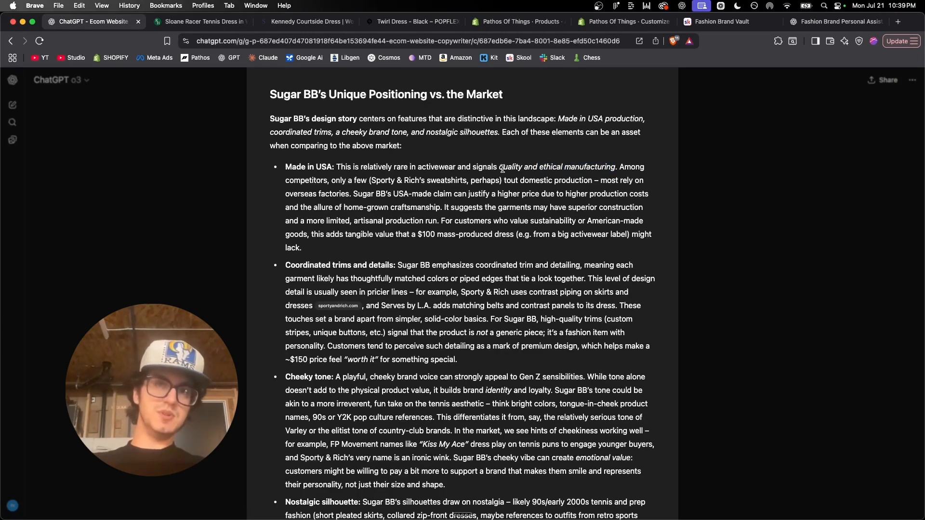
left_click_drag(498, 170, 616, 171)
left_click(497, 178)
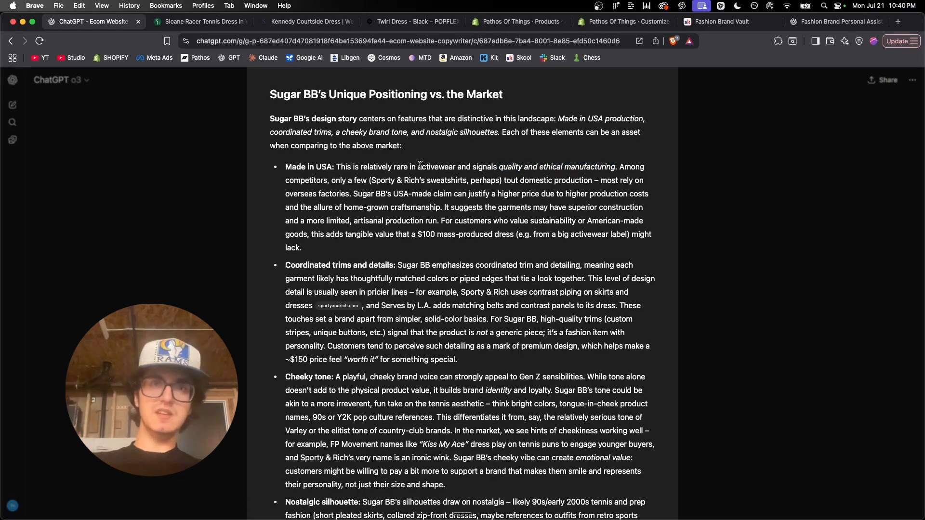
left_click_drag(285, 167, 494, 176)
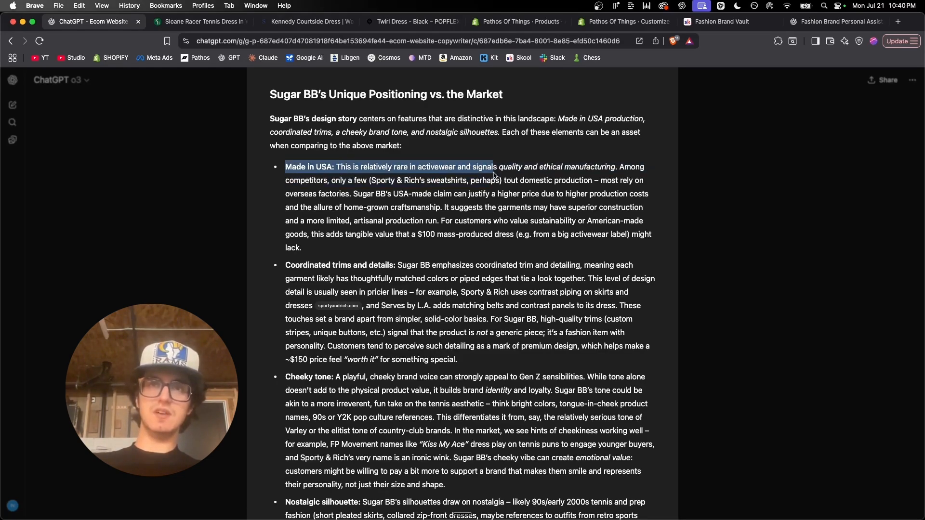
left_click(496, 169)
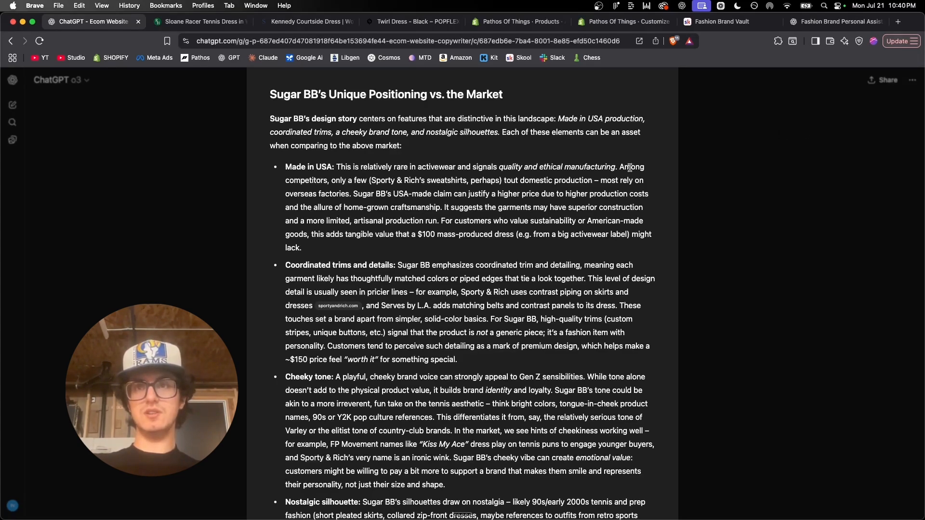
left_click_drag(625, 167, 497, 167)
left_click(541, 167)
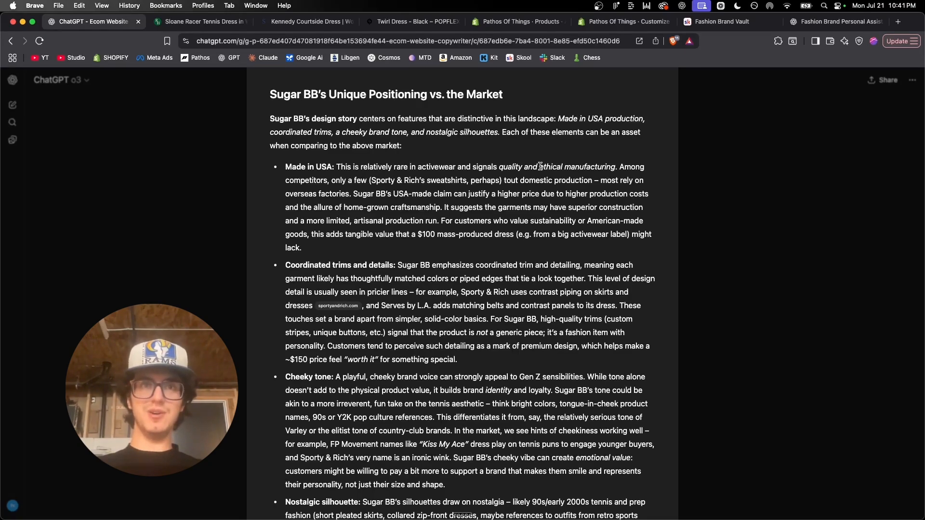
Step: Read on past the Made in USA point and highlight the "Coordinated trims and details" label
scroll(540, 166, "down", 1)
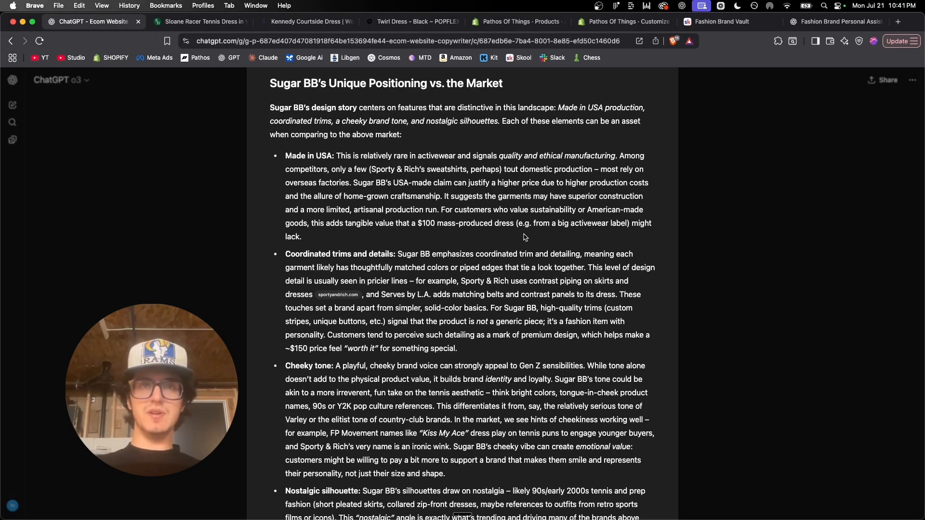
scroll(365, 236, "down", 1)
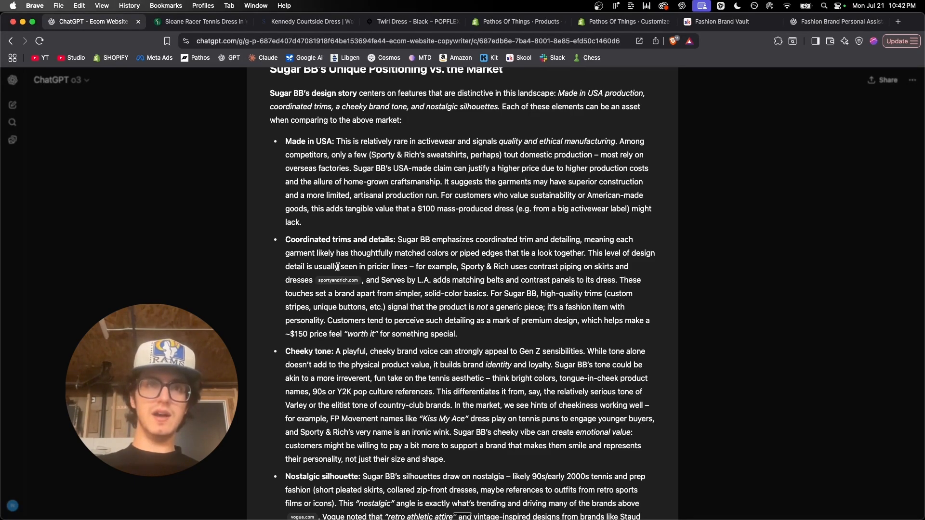
scroll(338, 266, "down", 3)
left_click_drag(284, 153, 411, 154)
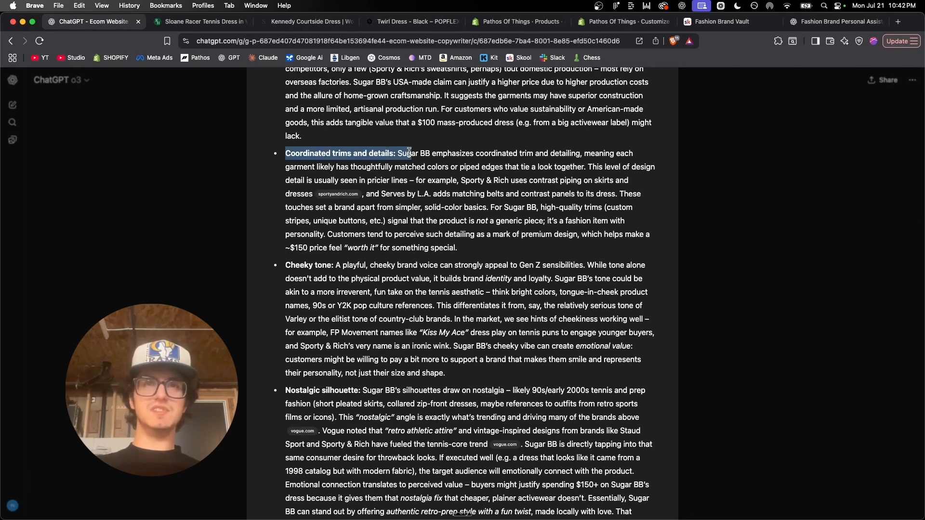
left_click(424, 153)
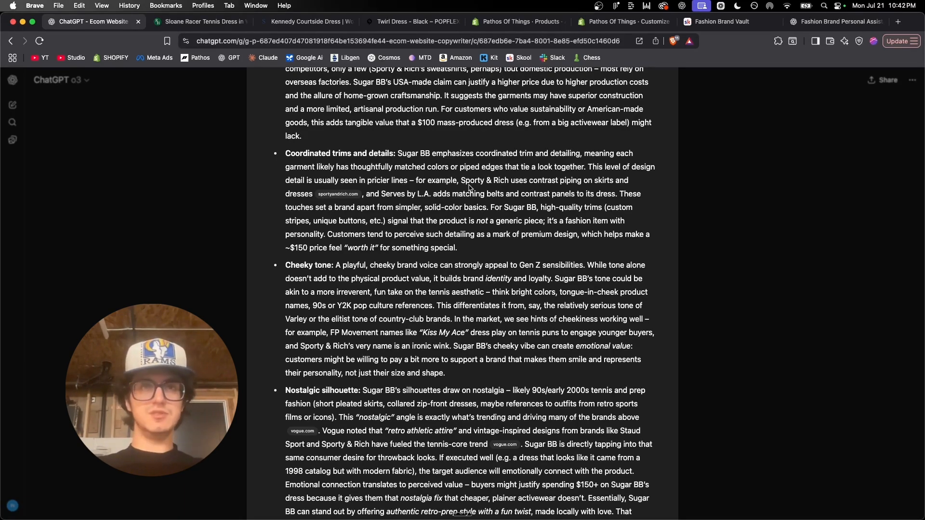
Step: Read the coordinated trims point, view the skirts collection from its Sporty & Rich source link, and return to the report
scroll(470, 188, "down", 2)
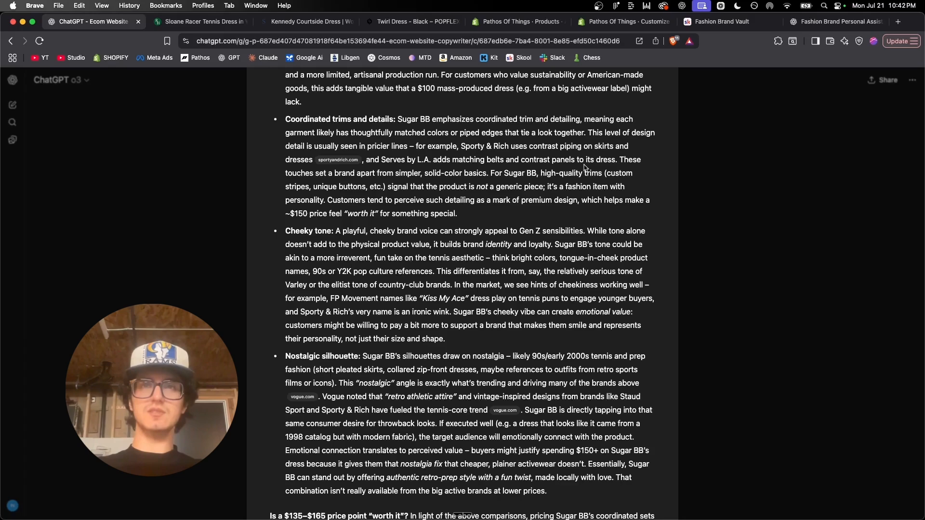
scroll(565, 195, "up", 1)
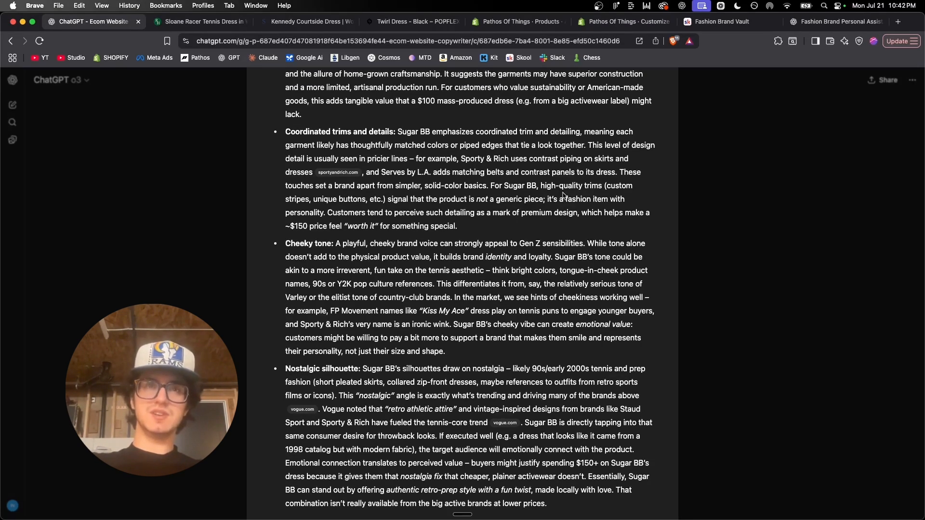
left_click(339, 178)
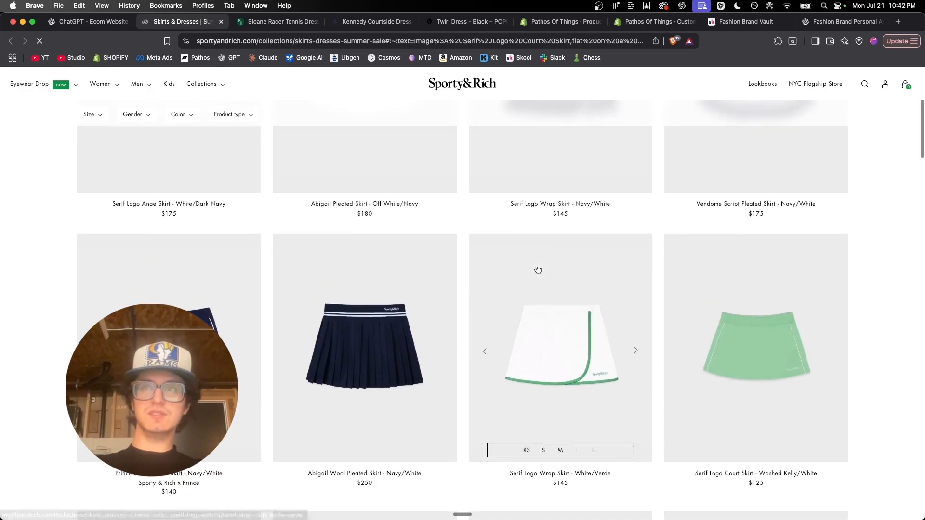
key("ctrl+shift+Tab")
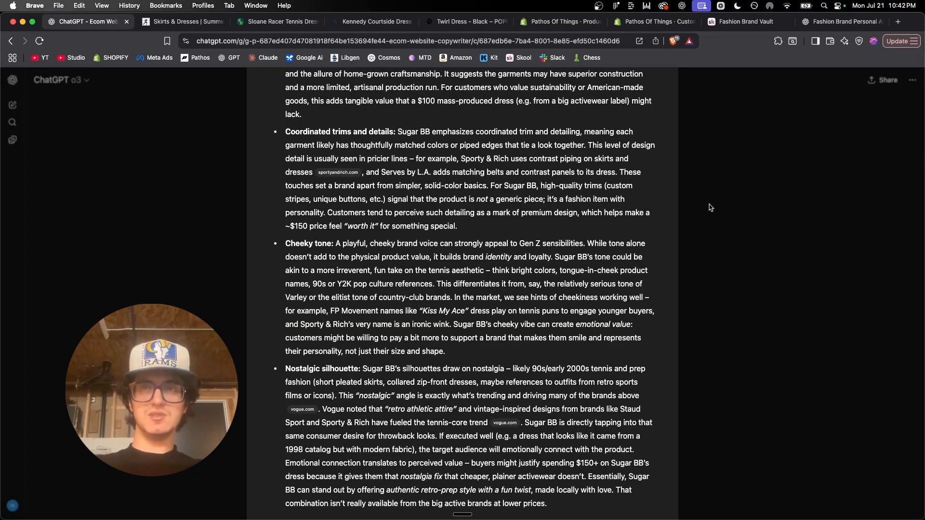
Step: Read past the coordinated trims point and highlight the whole "Cheeky tone" point of the report
scroll(626, 207, "down", 1)
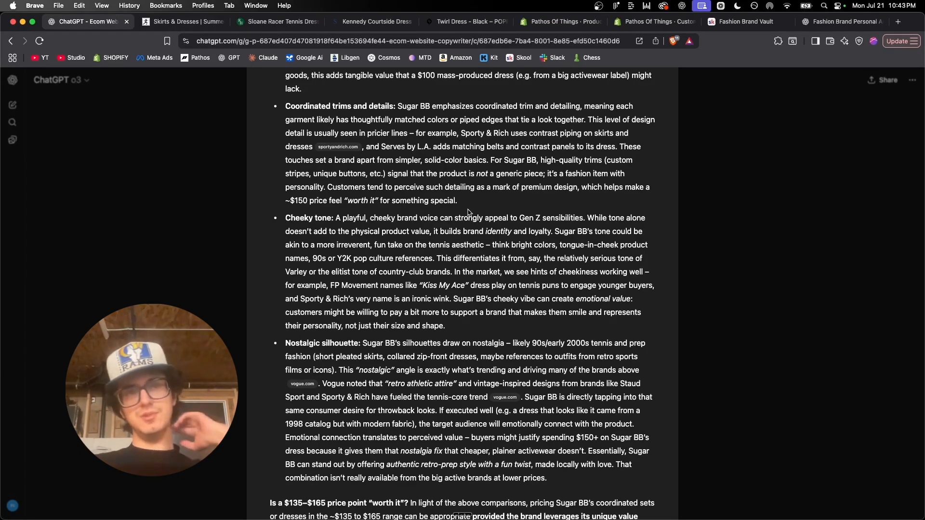
scroll(468, 212, "down", 3)
left_click_drag(285, 124, 489, 230)
left_click(489, 230)
scroll(489, 231, "down", 2)
scroll(489, 231, "down", 1)
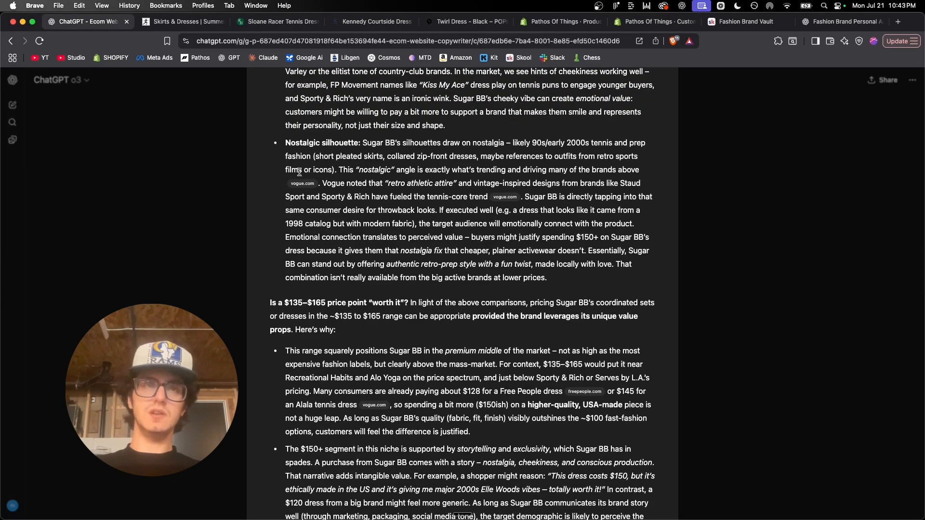
Step: Highlight the whole "Nostalgic silhouette" point and read it through
left_click_drag(285, 143, 561, 298)
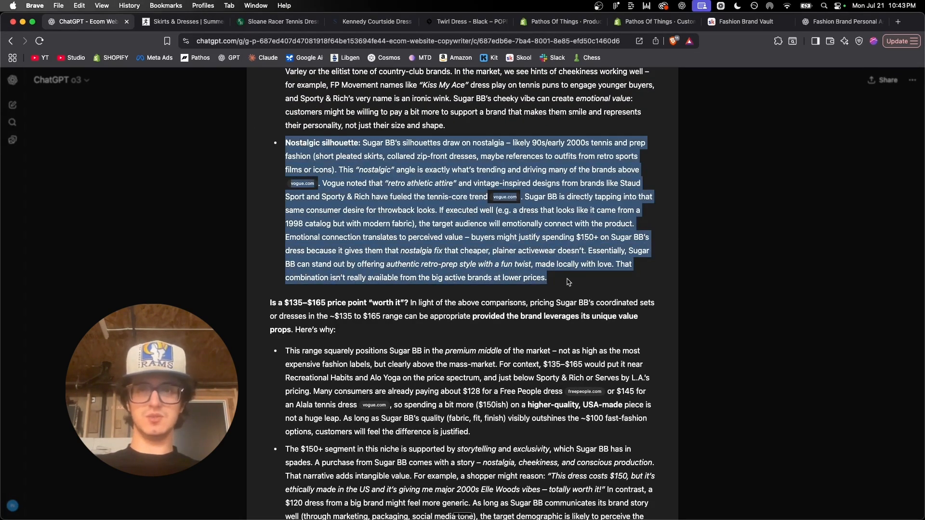
left_click(574, 279)
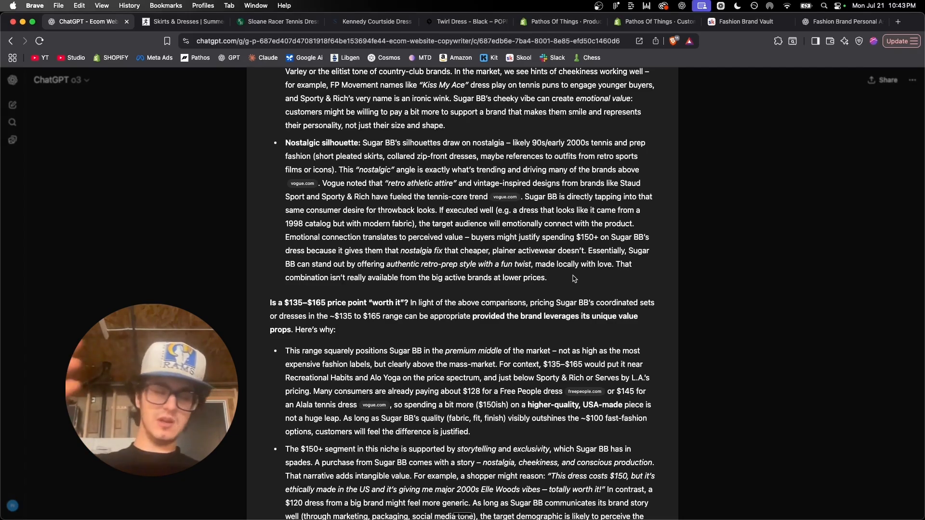
scroll(574, 278, "up", 2)
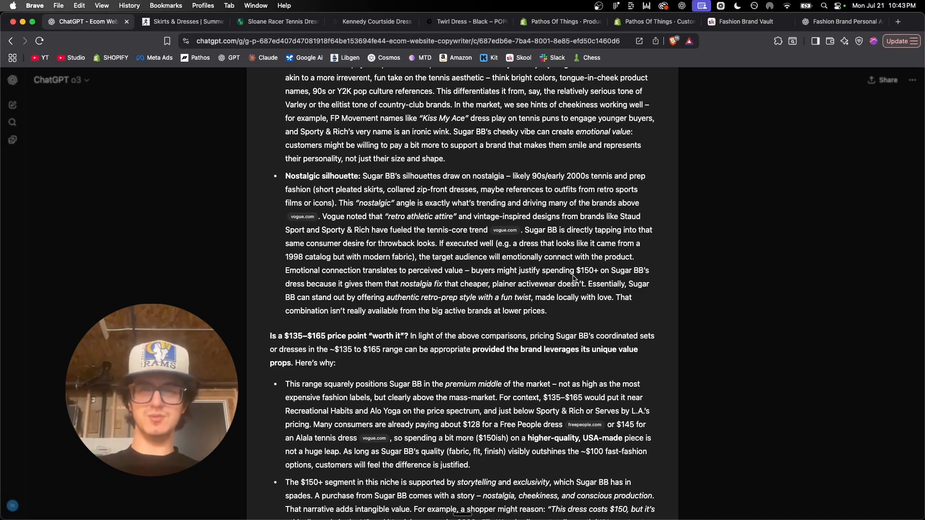
scroll(574, 278, "down", 2)
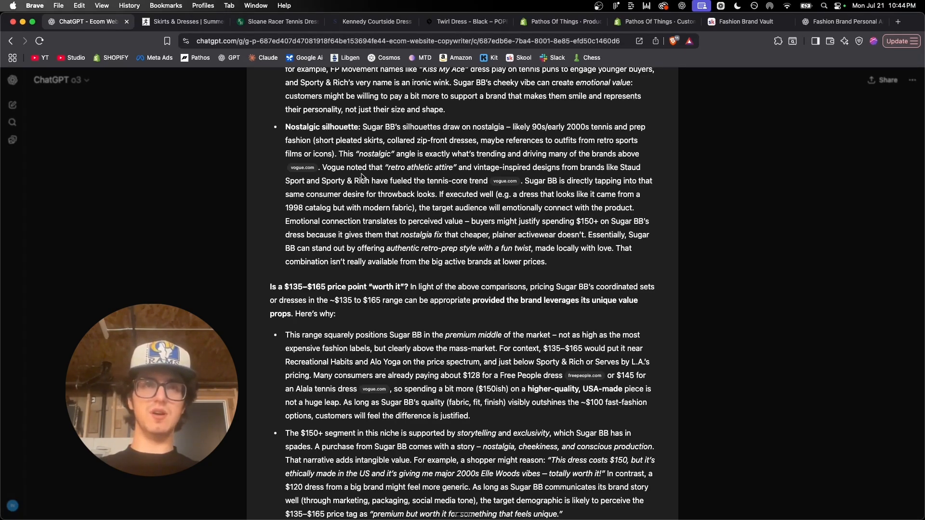
Step: Open the first vogue.com source of the nostalgic silhouette point, skim the "32 Tennis Dresses" article, and return to the report
left_click(299, 167)
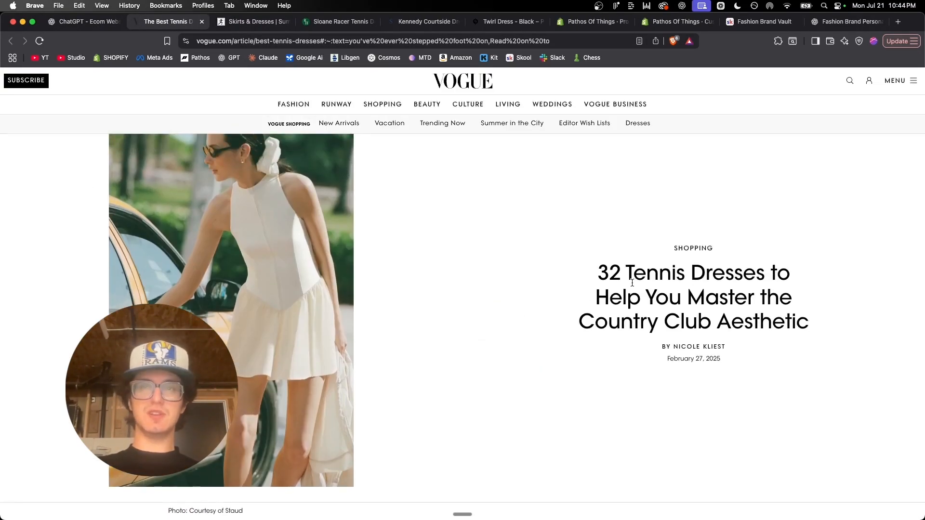
scroll(520, 311, "up", 2)
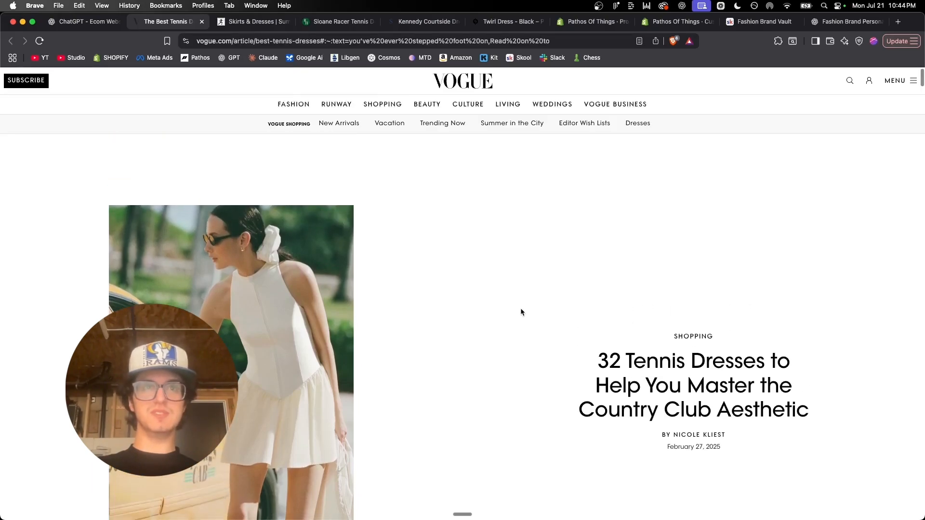
scroll(521, 311, "down", 3)
scroll(520, 311, "down", 1)
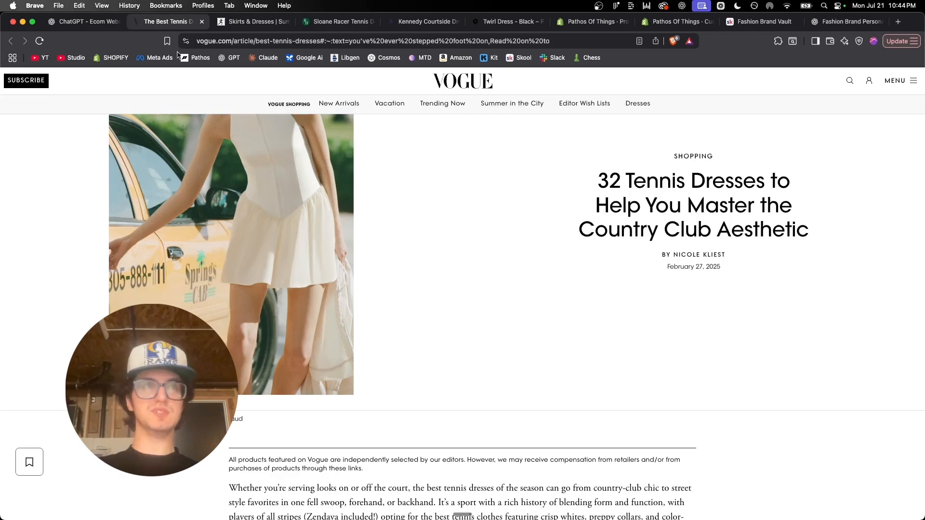
left_click(80, 21)
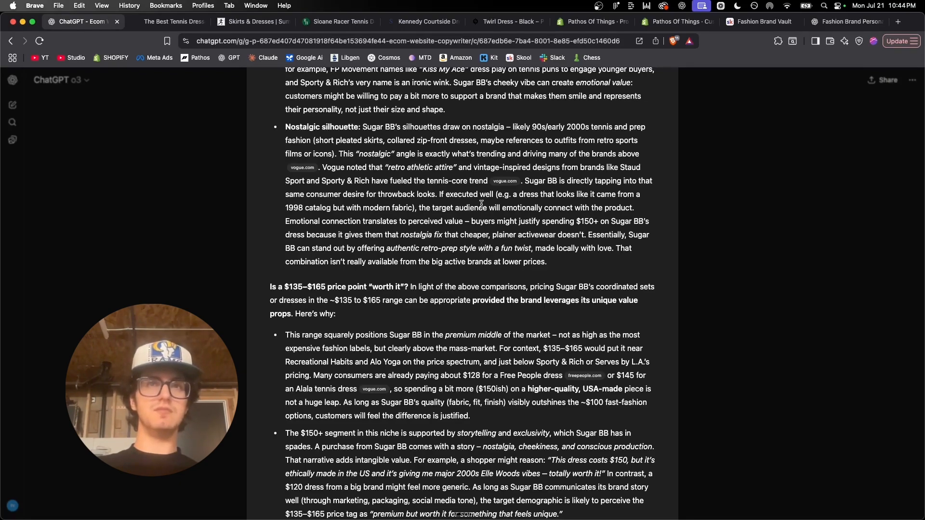
Step: Read the rest of the nostalgic silhouette point and highlight its last two sentences, starting at "Essentially, Sugar BB can stand out"
scroll(469, 197, "down", 1)
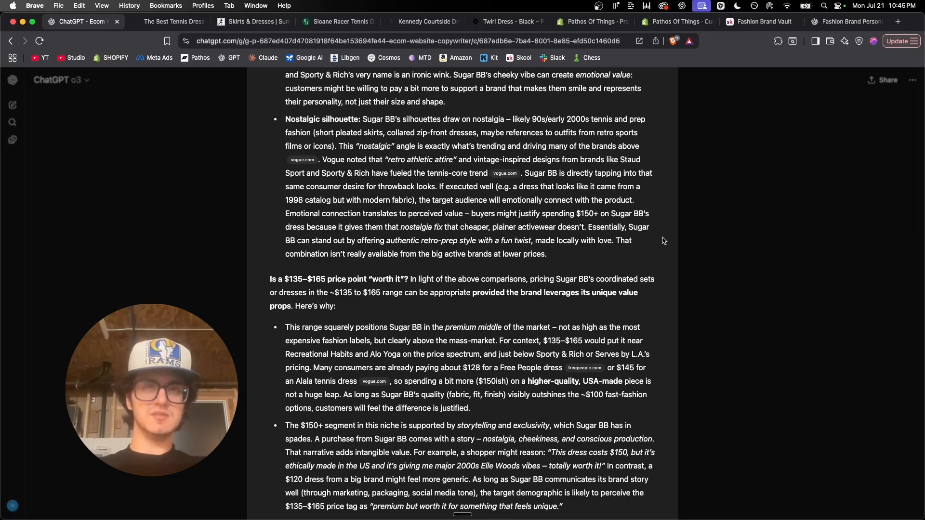
scroll(664, 241, "down", 1)
scroll(664, 241, "down", 1)
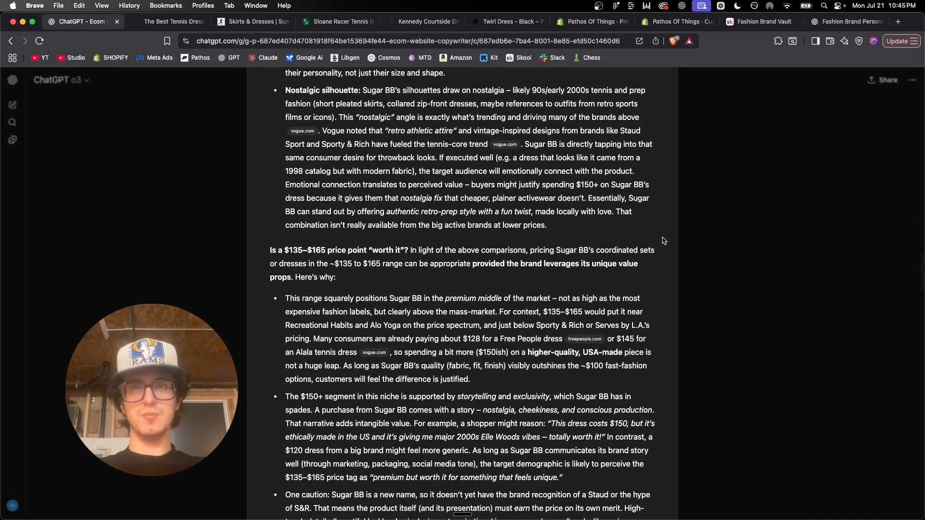
scroll(664, 241, "down", 1)
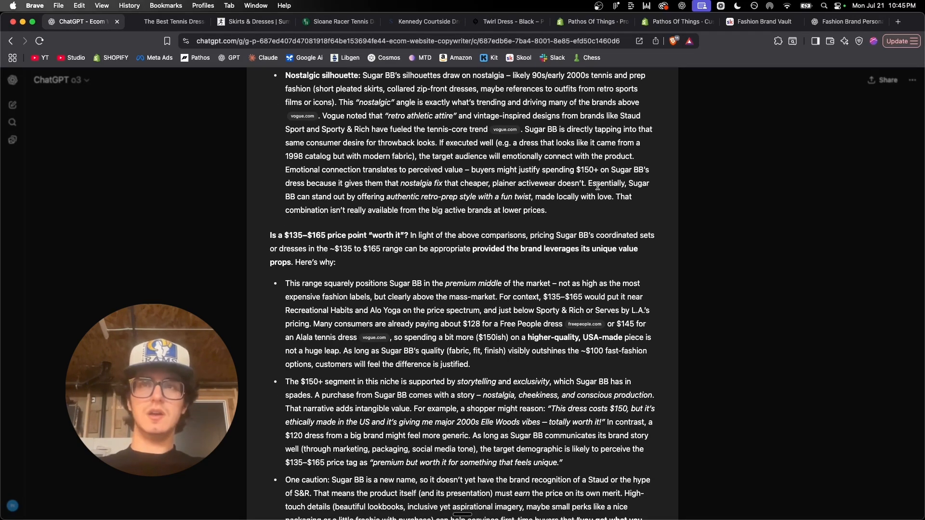
left_click_drag(589, 183, 637, 212)
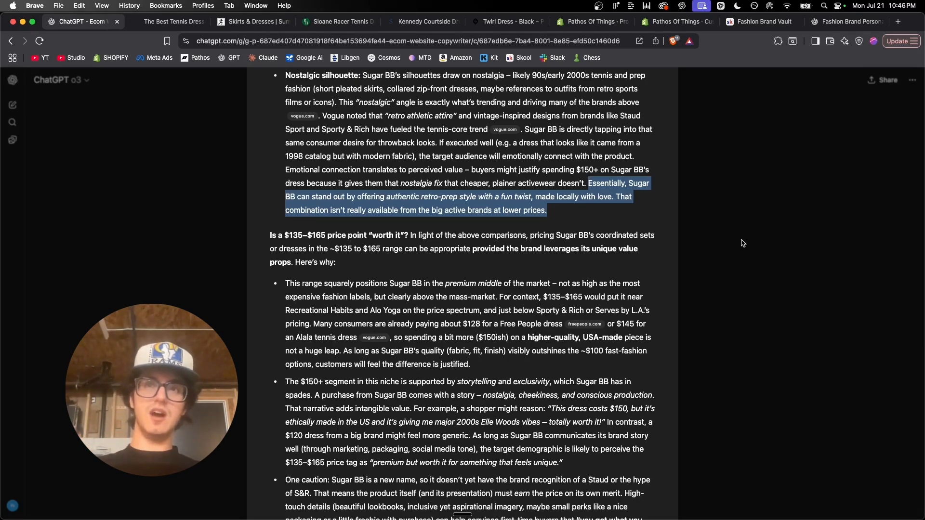
Step: Switch to the SUGAR BB Map v2 board in Figma and review its Competitors + Ecom Sites section
key("ctrl+Right")
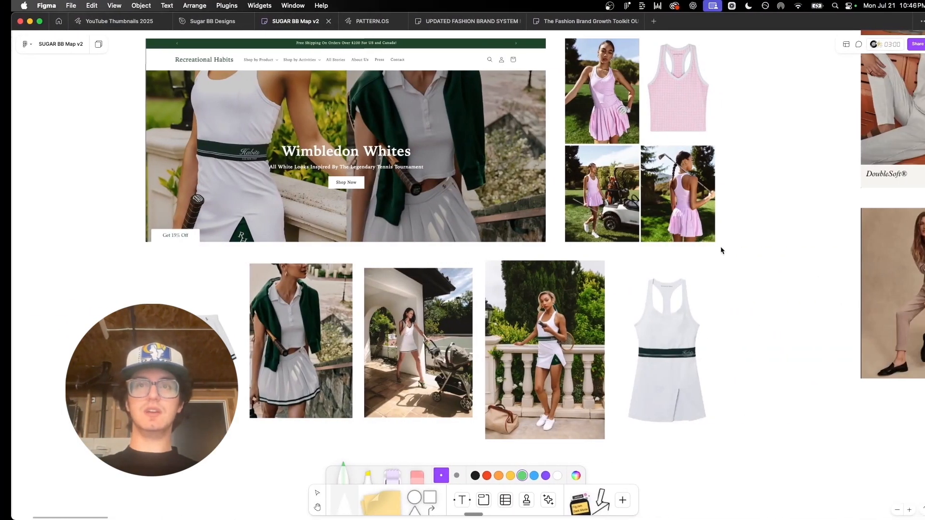
scroll(716, 289, "down", 5)
scroll(718, 291, "right", 6)
scroll(718, 290, "up", 4)
scroll(718, 290, "down", 3)
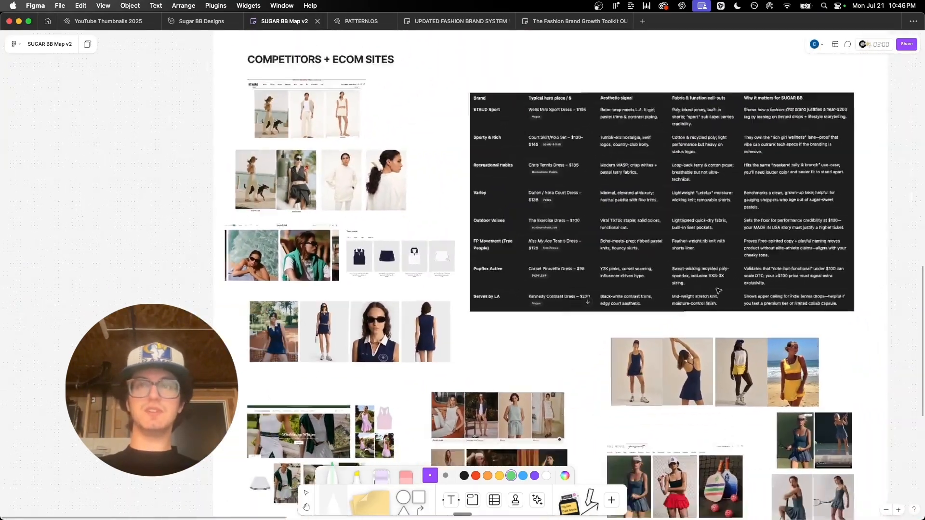
Step: Examine the board's Visual Identity section, including the colour palette, thread formula and core garment shapes
scroll(718, 290, "up", 5)
scroll(717, 291, "down", 2)
scroll(717, 291, "down", 2)
scroll(718, 291, "up", 4)
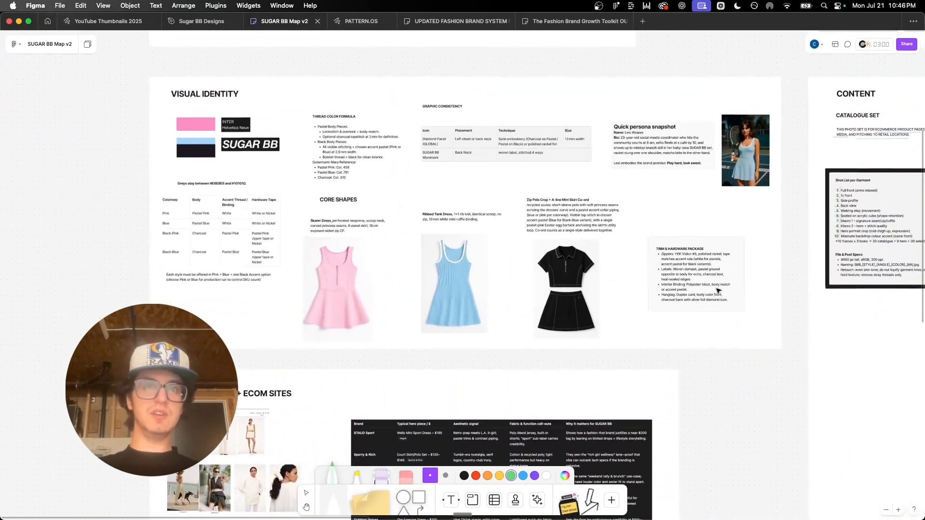
scroll(463, 220, "up", 5)
scroll(462, 219, "up", 3)
scroll(462, 219, "down", 2)
scroll(462, 220, "down", 1)
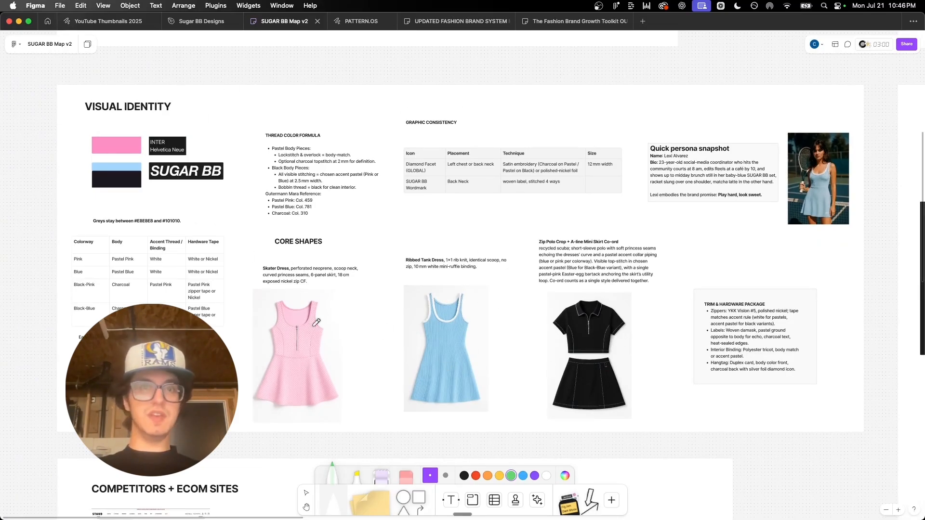
Step: Review the board's Brand Armor section, with the customer avatar table and the Sugar BB Filter
scroll(784, 334, "up", 2)
scroll(783, 334, "right", 2)
scroll(784, 335, "down", 2)
scroll(290, 247, "up", 10)
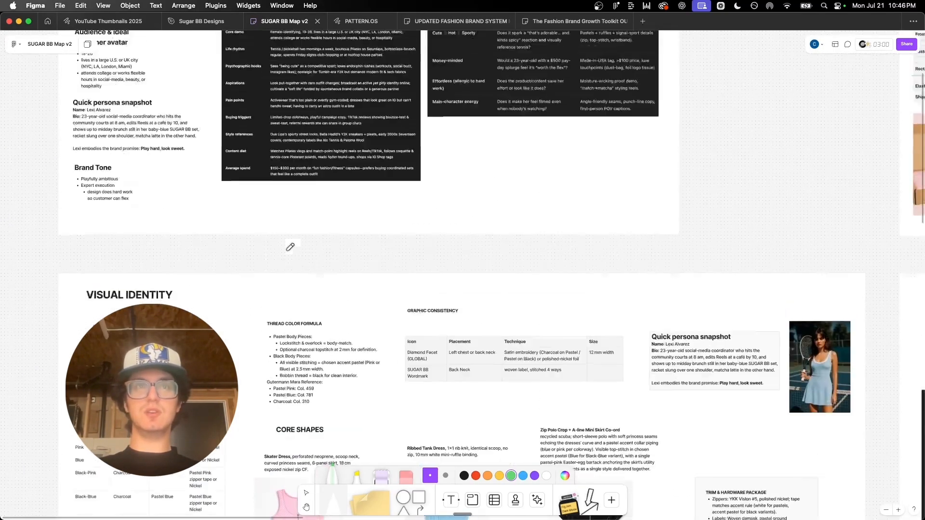
scroll(290, 247, "up", 5)
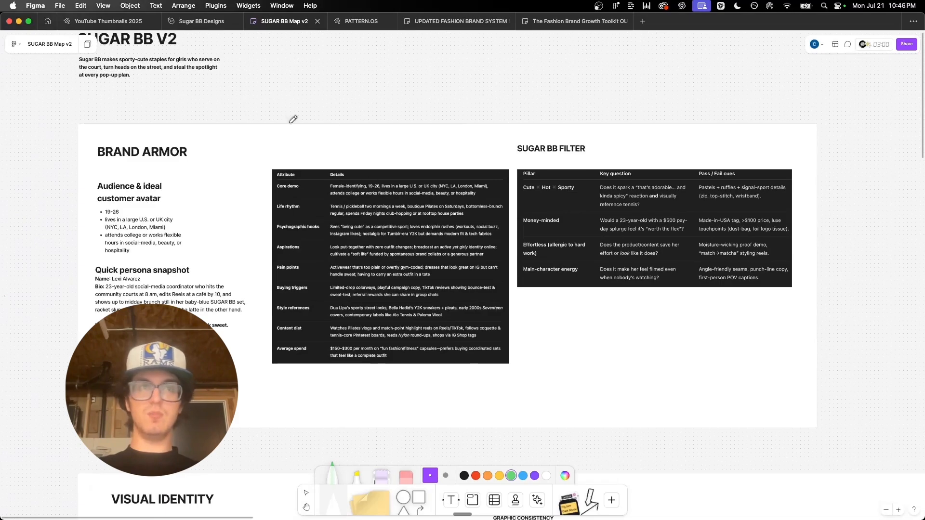
Step: Examine the packaging images and the Content section's catalogue set, lifestyle lookbook and UGC-style photos
scroll(316, 221, "right", 15)
scroll(316, 222, "down", 5)
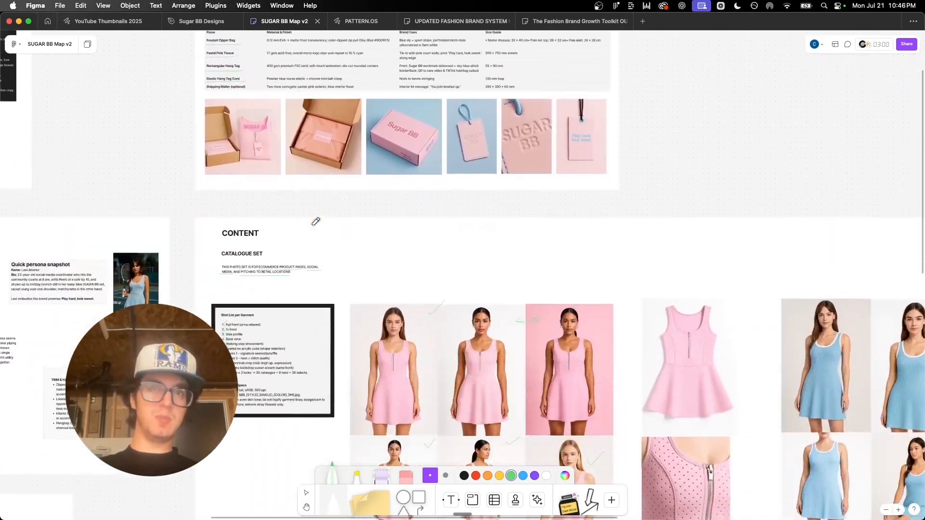
scroll(539, 204, "down", 5)
scroll(538, 203, "right", 10)
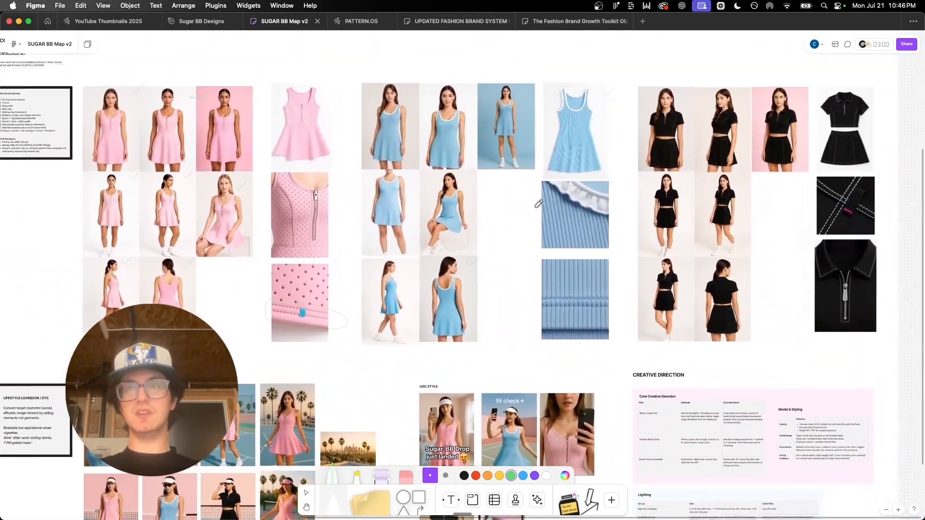
scroll(538, 203, "up", 2)
scroll(538, 203, "left", 2)
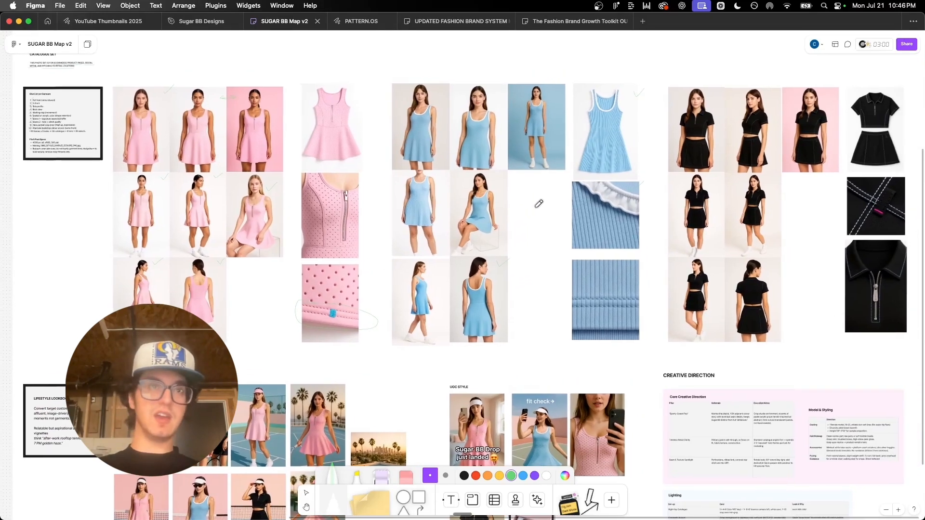
scroll(539, 203, "up", 2)
scroll(538, 203, "right", 2)
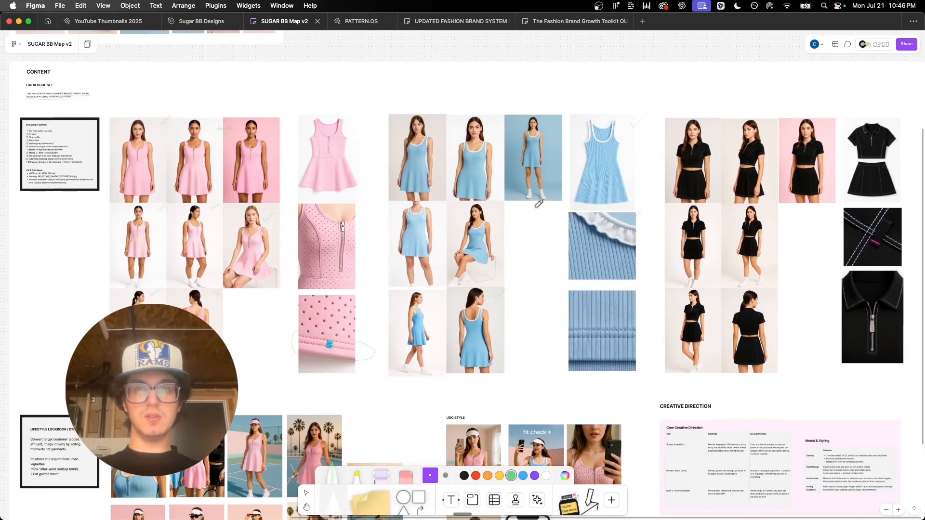
scroll(539, 203, "down", 5)
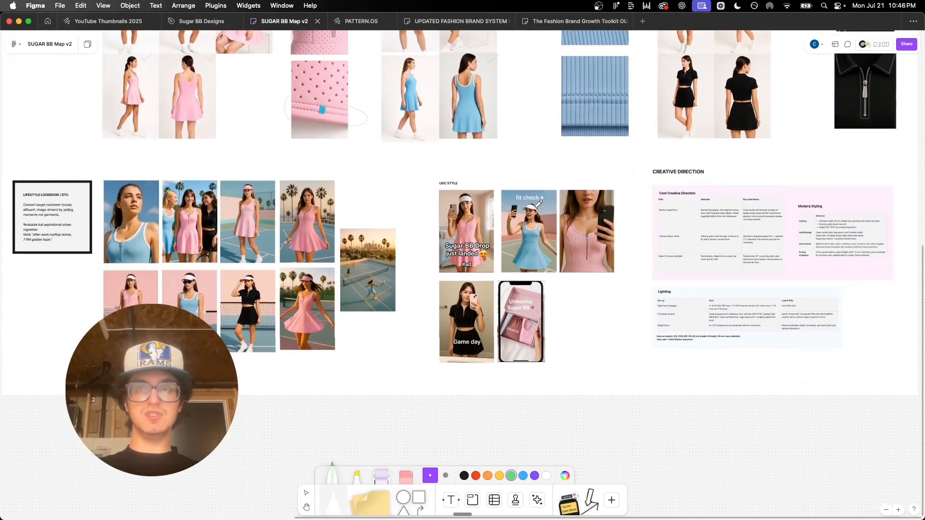
scroll(538, 204, "down", 1)
Step: Look over the whole Sugar BB board in overview, then switch back to the ChatGPT report in Brave
scroll(422, 246, "down", 5)
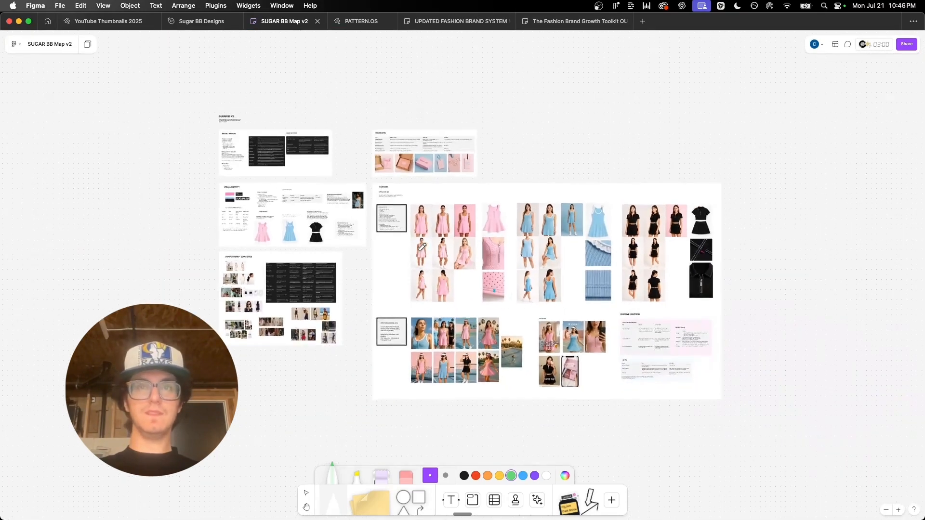
scroll(422, 247, "left", 10)
scroll(422, 247, "down", 3)
scroll(422, 246, "right", 8)
scroll(422, 247, "up", 5)
scroll(422, 247, "left", 9)
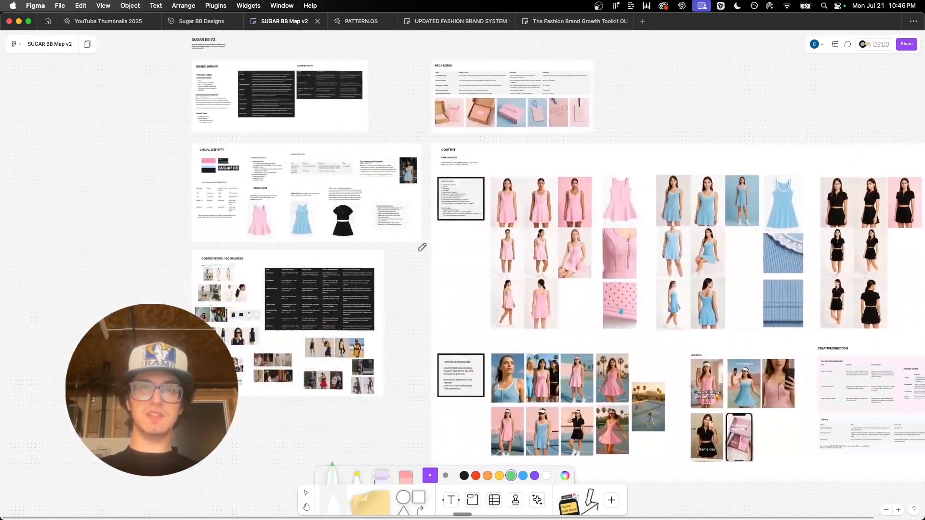
scroll(422, 247, "right", 4)
key("super+Tab")
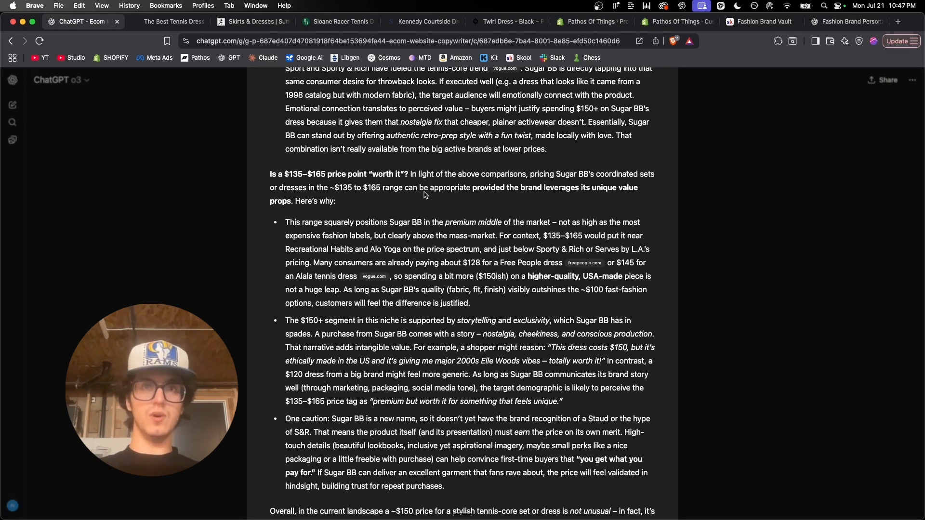
Step: Read the "Is a $135–$165 price point 'worth it'?" introduction, highlighting "the brand leverages its unique value props" and "Here's why:"
scroll(467, 195, "down", 1)
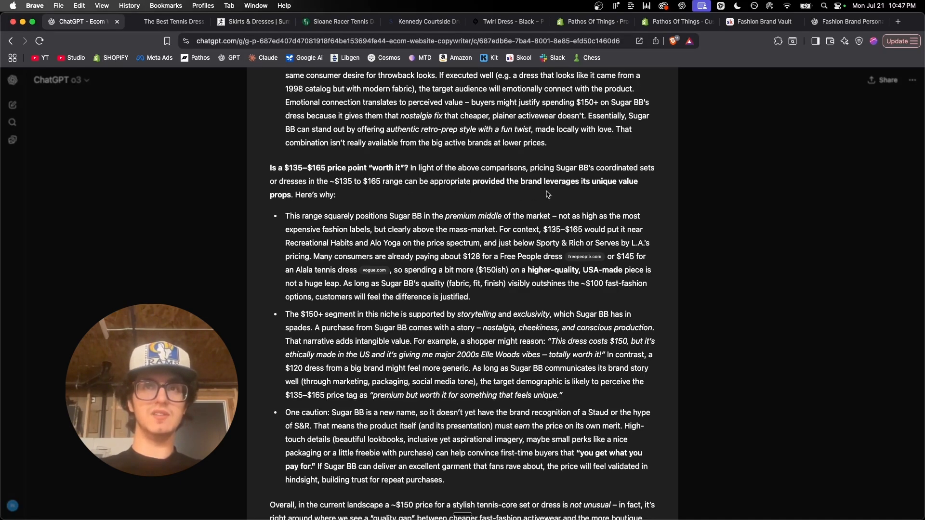
left_click_drag(505, 181, 639, 199)
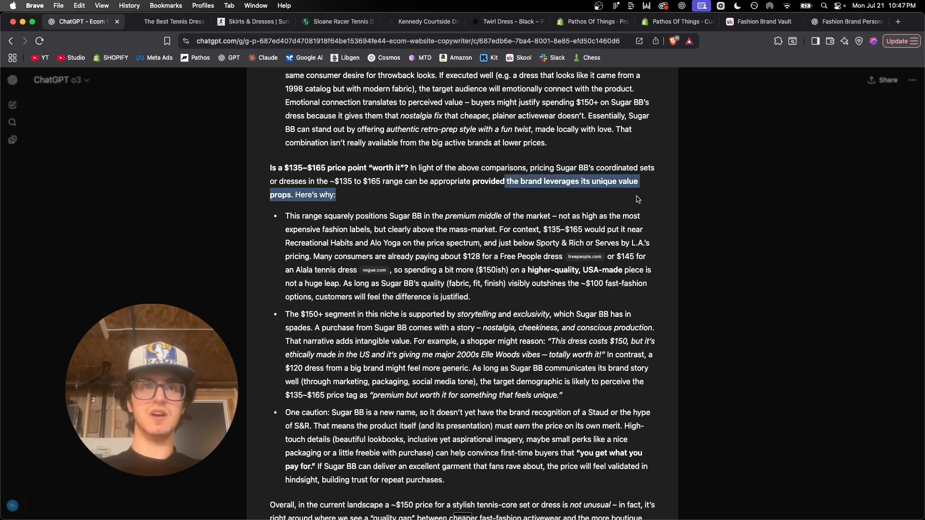
left_click(452, 181)
scroll(421, 178, "down", 1)
left_click_drag(294, 127, 358, 133)
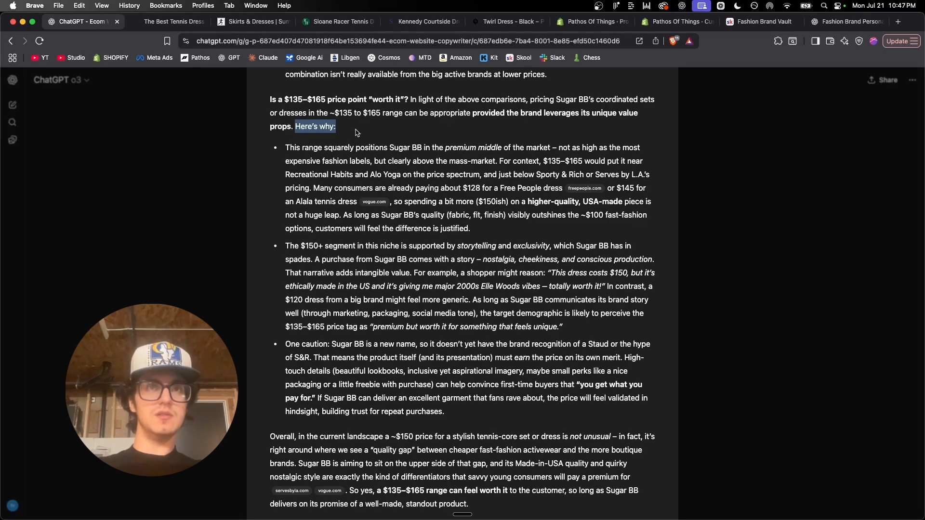
left_click(421, 165)
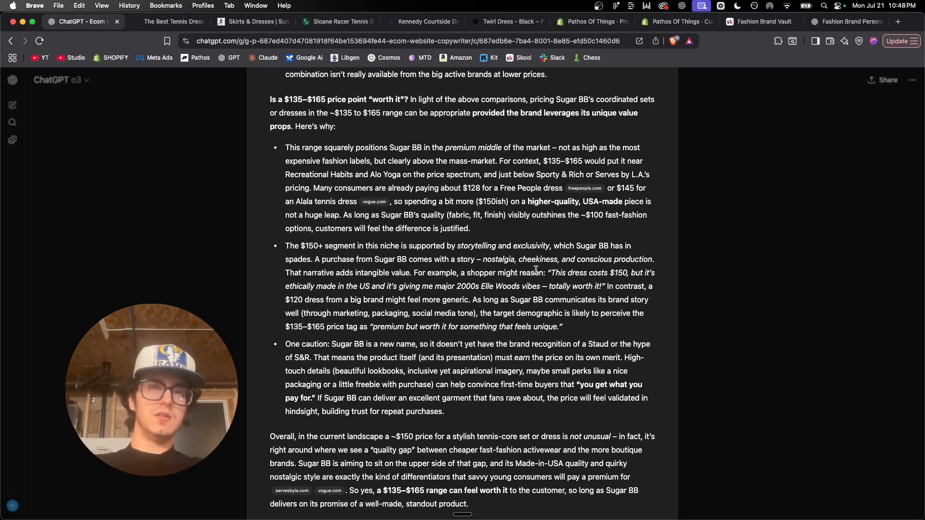
Step: Read the three points on why the $135–$165 price range is worth it, down to the caution about Sugar BB being a new name
scroll(344, 245, "down", 1)
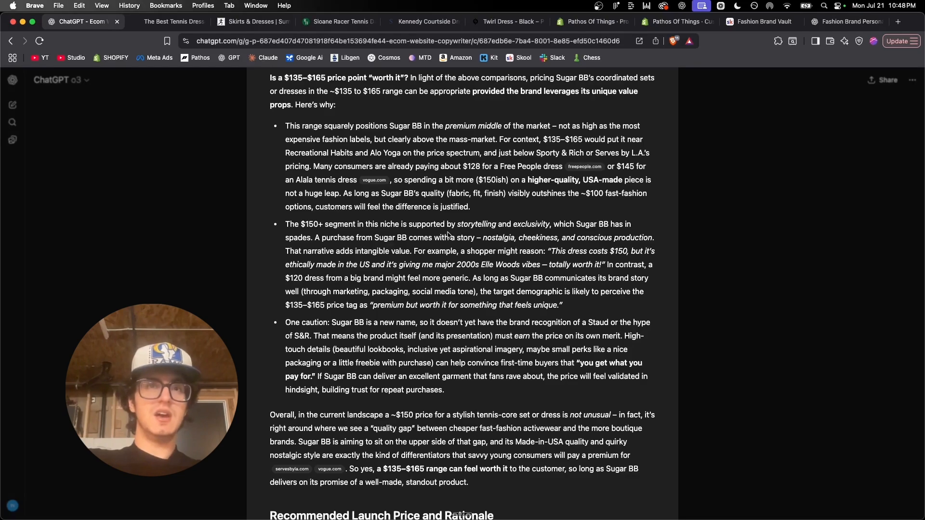
scroll(447, 234, "down", 1)
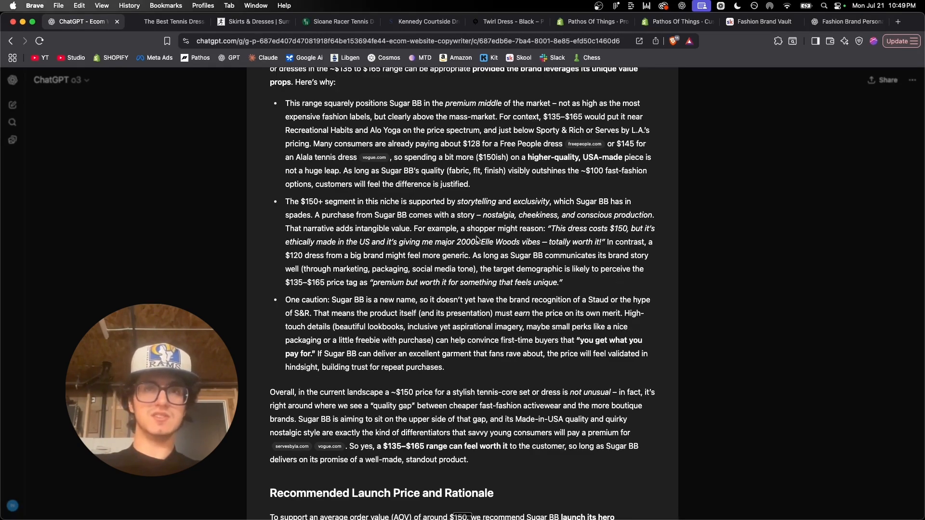
scroll(581, 271, "down", 1)
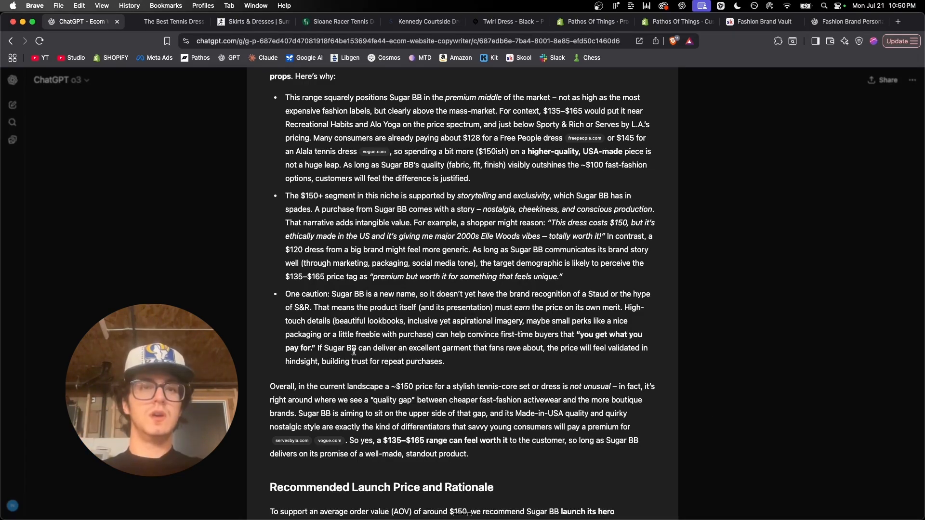
scroll(354, 352, "down", 3)
left_click_drag(390, 320, 439, 320)
left_click(475, 329)
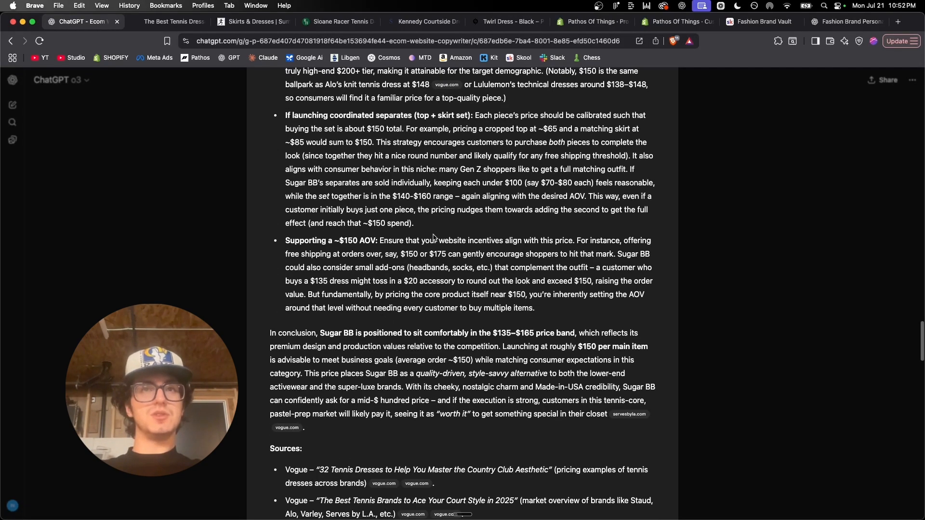
Step: Read the "Supporting a ~$150 AOV" recommendation, highlighting the headbands and socks add-ons and the example of a $135 dress with a $20 accessory
scroll(434, 236, "down", 3)
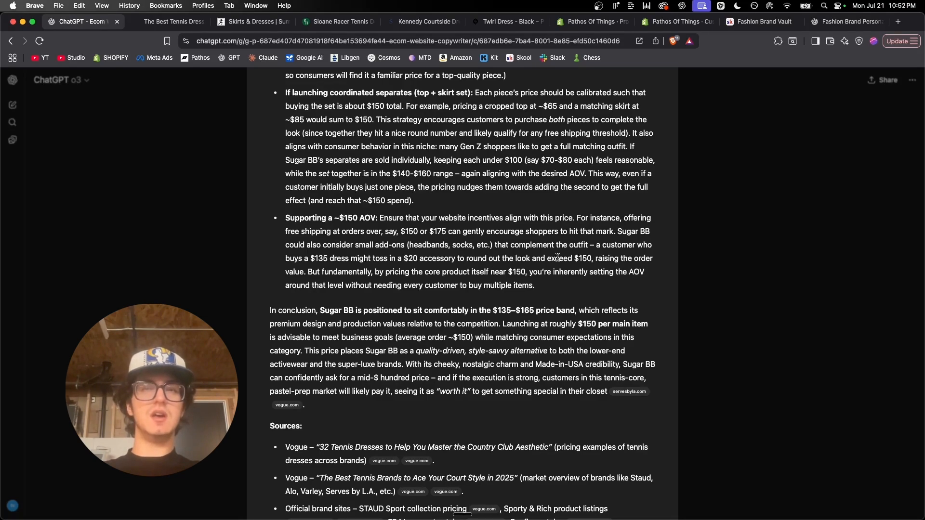
scroll(551, 235, "down", 1)
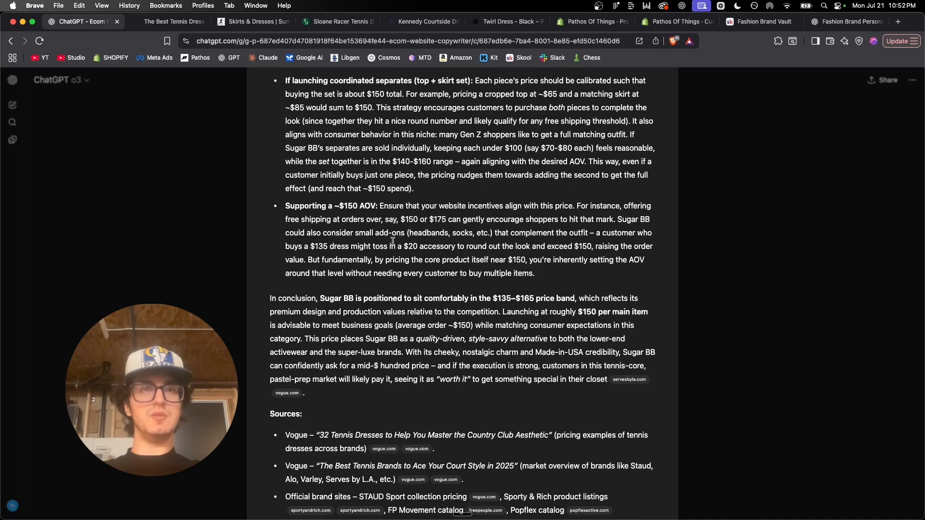
scroll(529, 270, "down", 1)
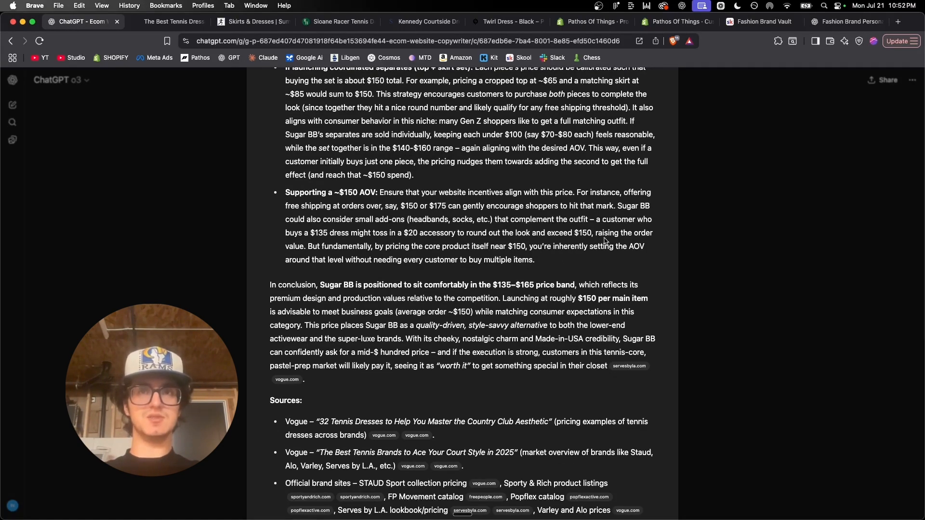
left_click_drag(589, 221, 409, 223)
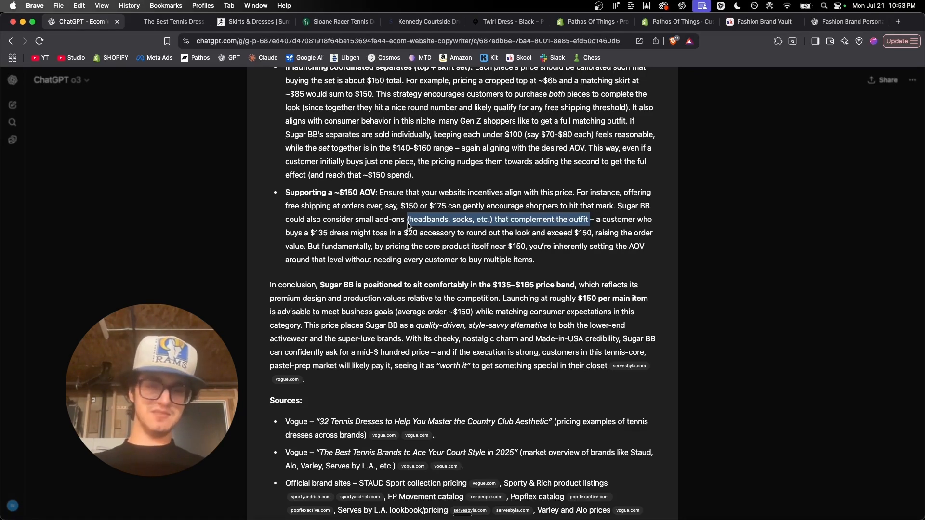
left_click_drag(589, 220, 551, 235)
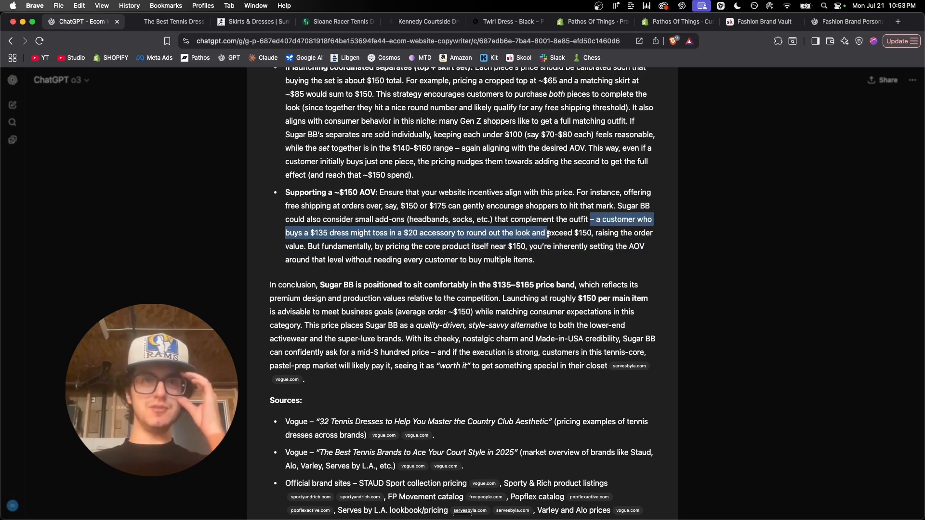
left_click(430, 235)
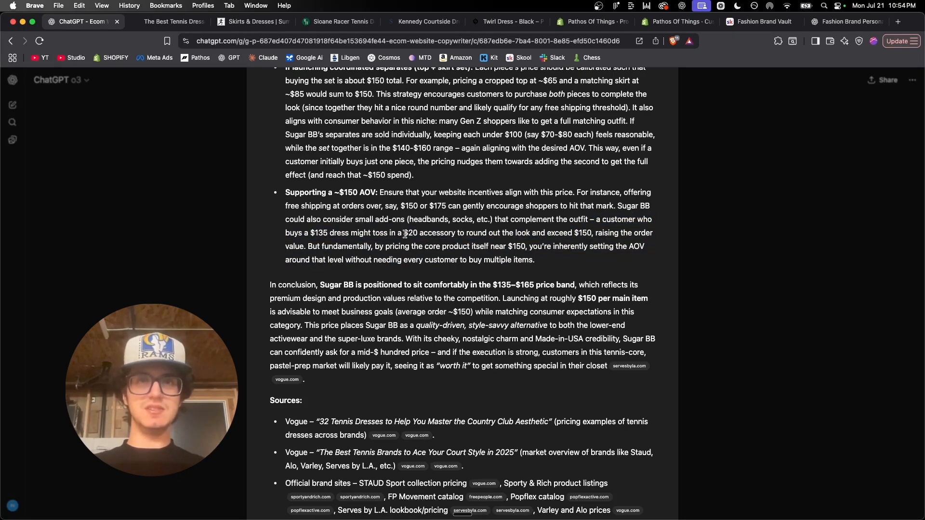
left_click_drag(413, 234, 457, 233)
left_click(468, 234)
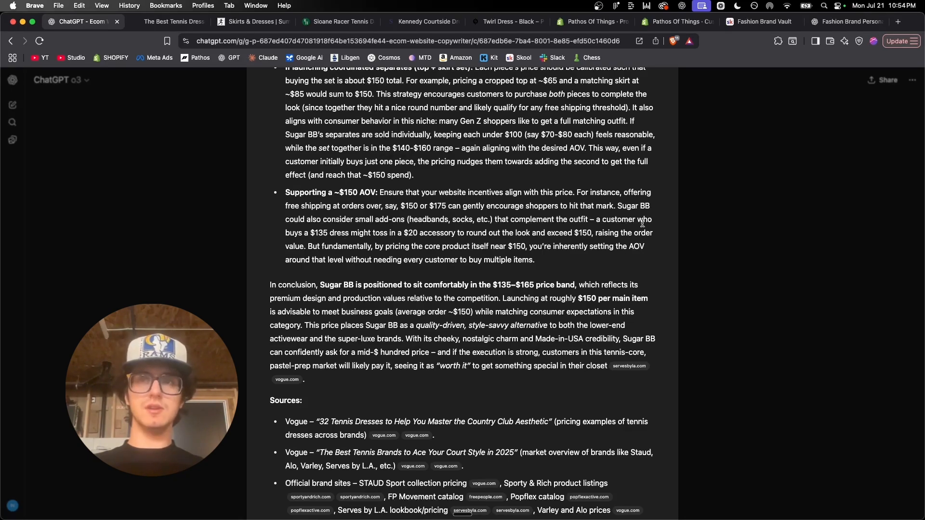
left_click_drag(621, 228, 660, 238)
left_click(478, 238)
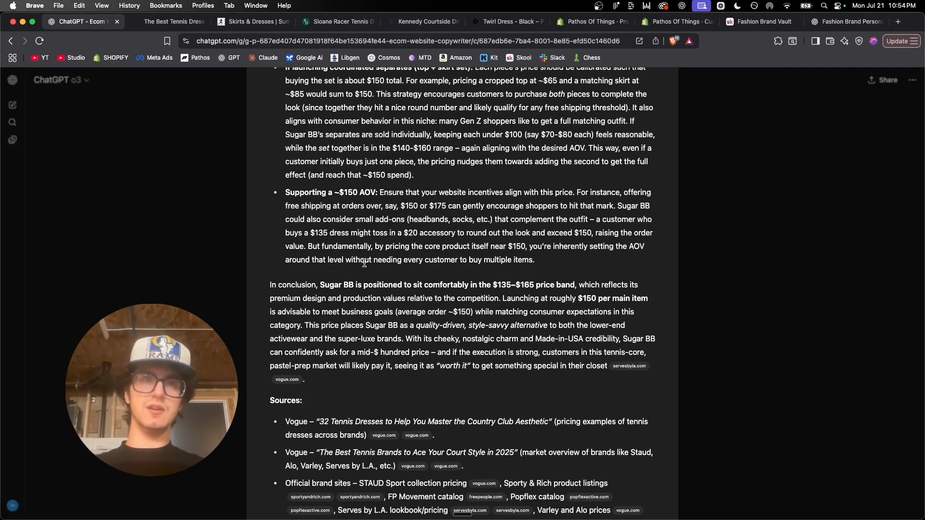
Step: Skim the report's conclusion and sources, then close the expanded report and go to the end of the chat
scroll(363, 275, "down", 3)
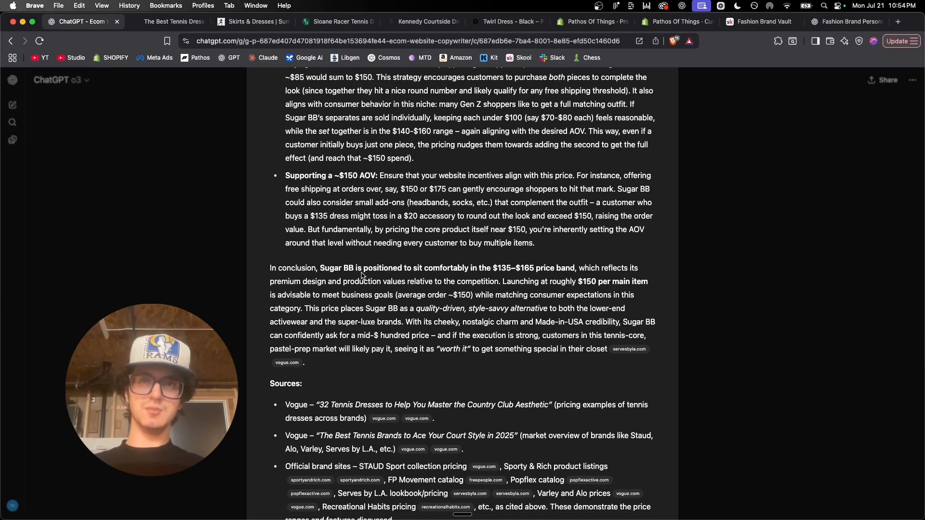
scroll(361, 273, "down", 3)
left_click(778, 288)
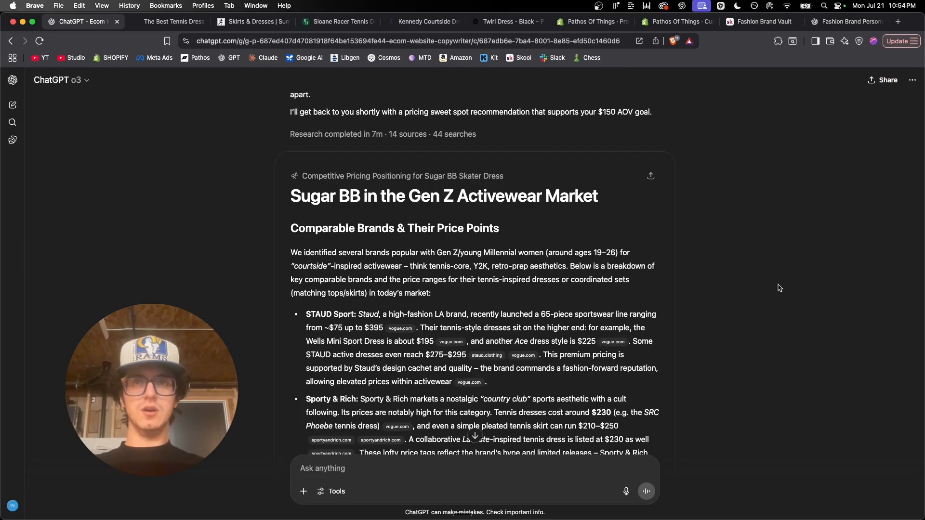
scroll(780, 288, "down", 12)
scroll(780, 288, "down", 10)
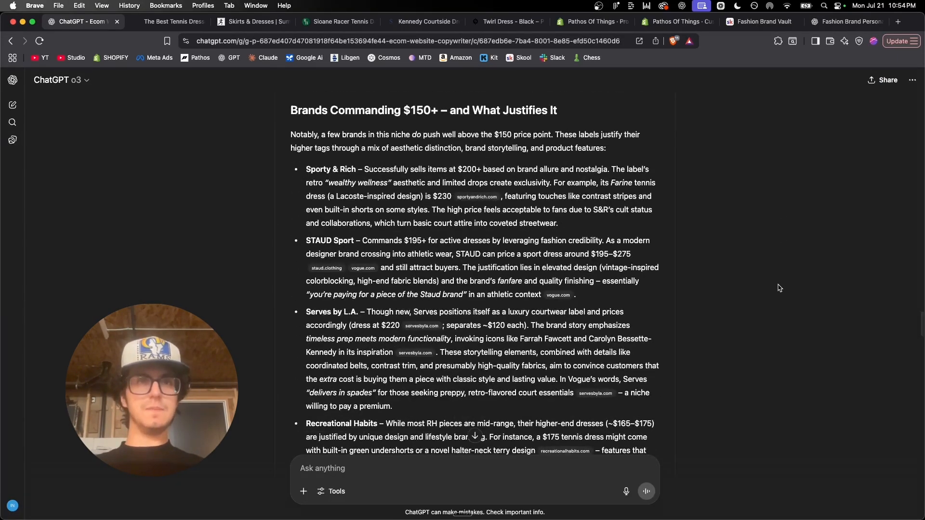
scroll(779, 288, "down", 10)
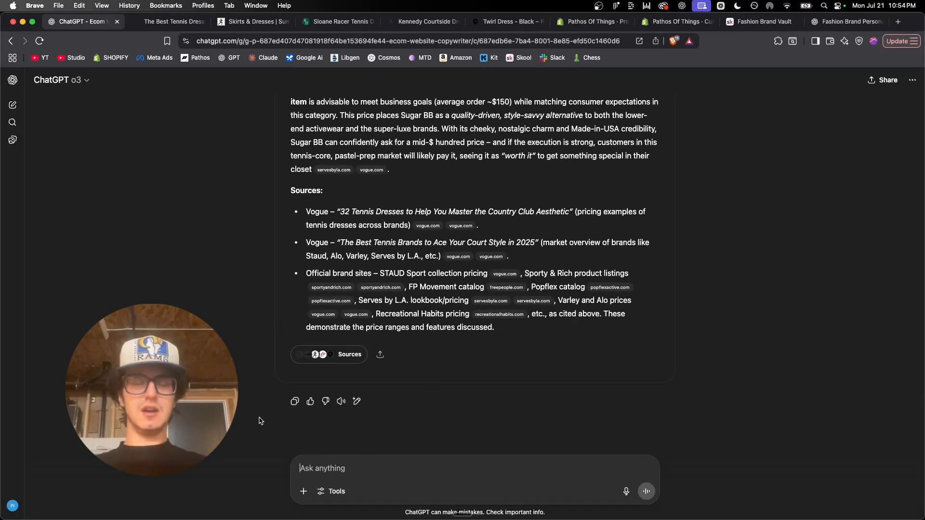
Step: Send a message saying ChatGPT has full context, proposing "Let's now build the shopify products", and asking if it remembers what info to add
type("//")
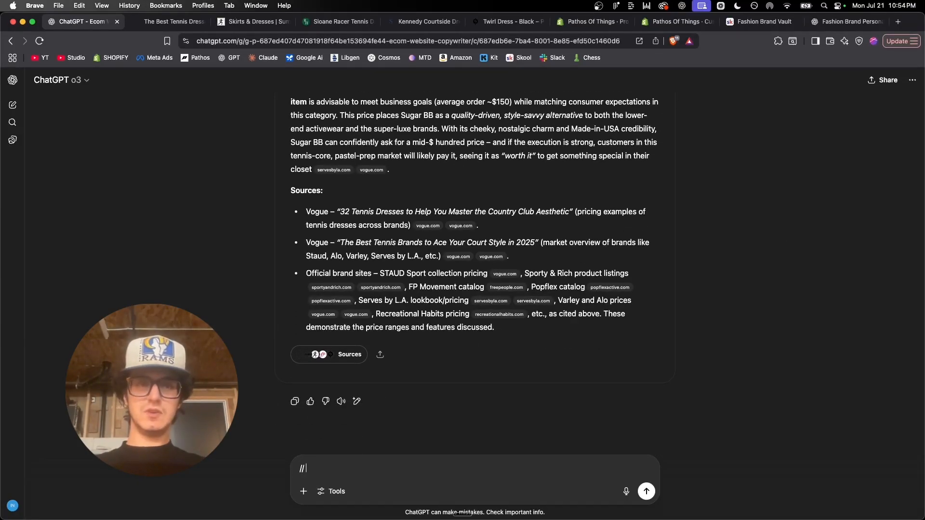
type(" Perfect, now ")
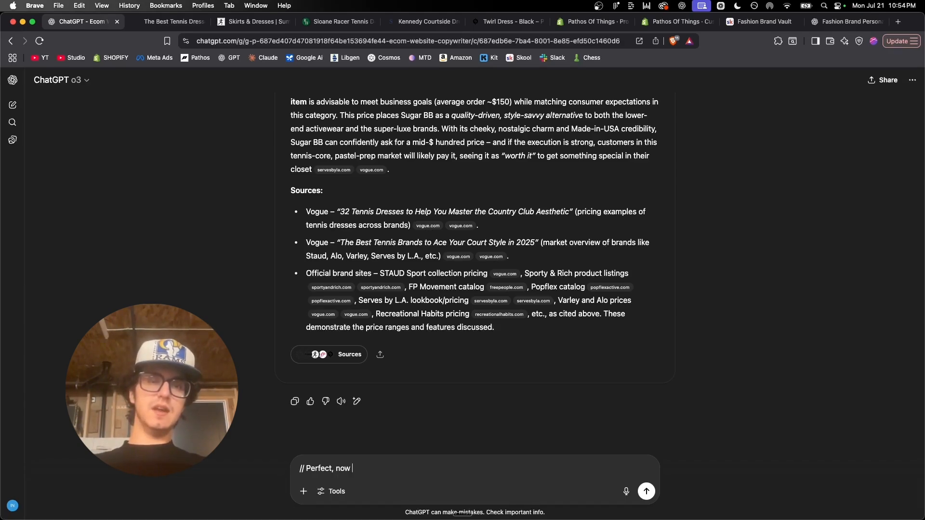
type("you have context on t")
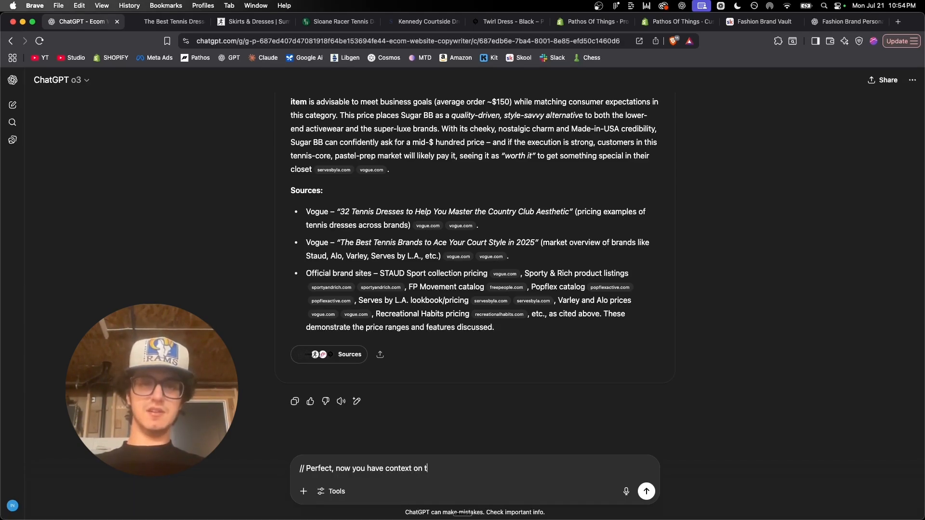
type("he entire situation. Let'")
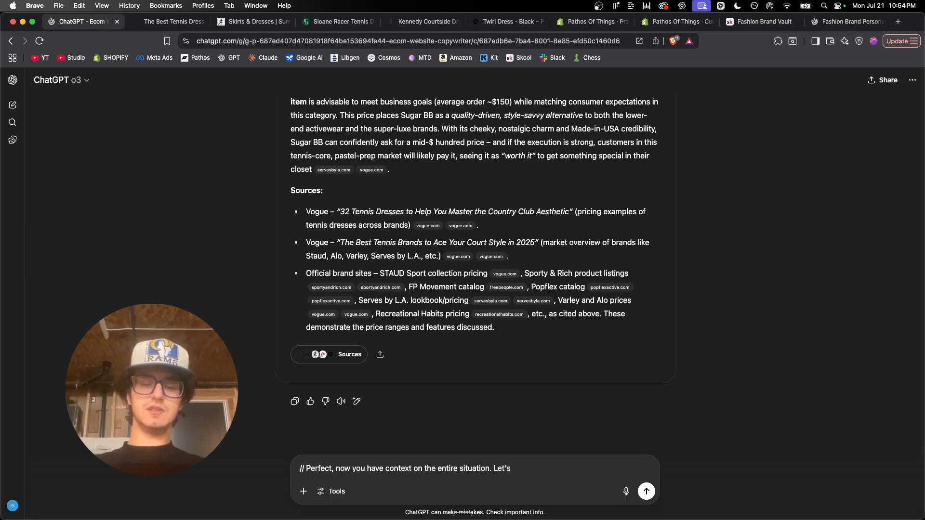
type("s now build the")
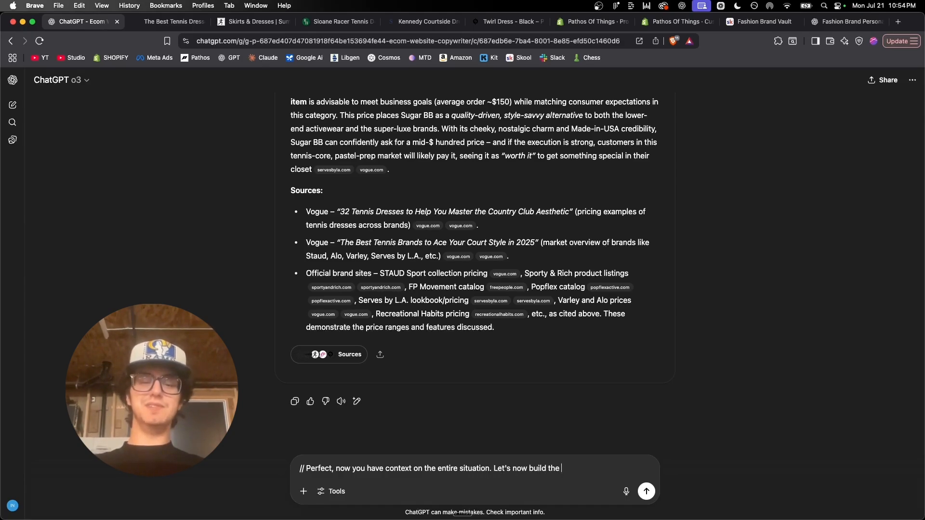
type(" shopify produc")
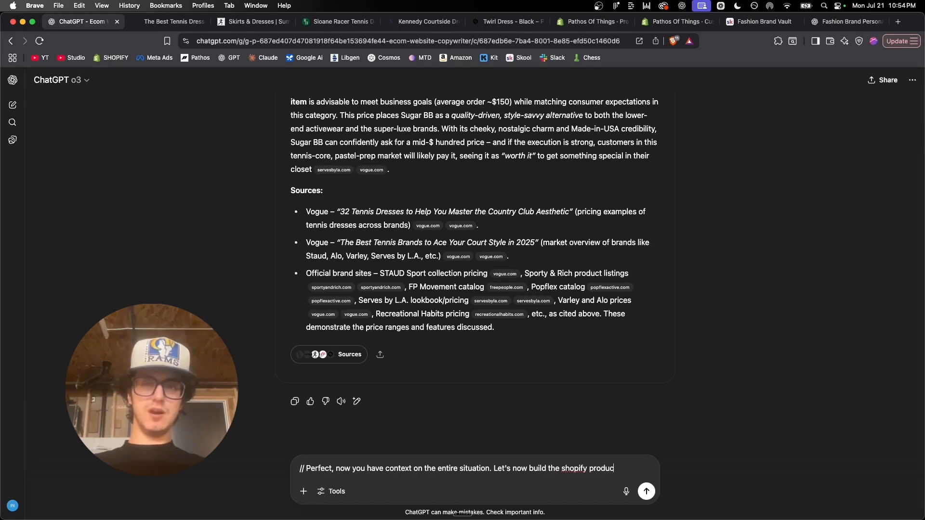
type("ts. Do you re")
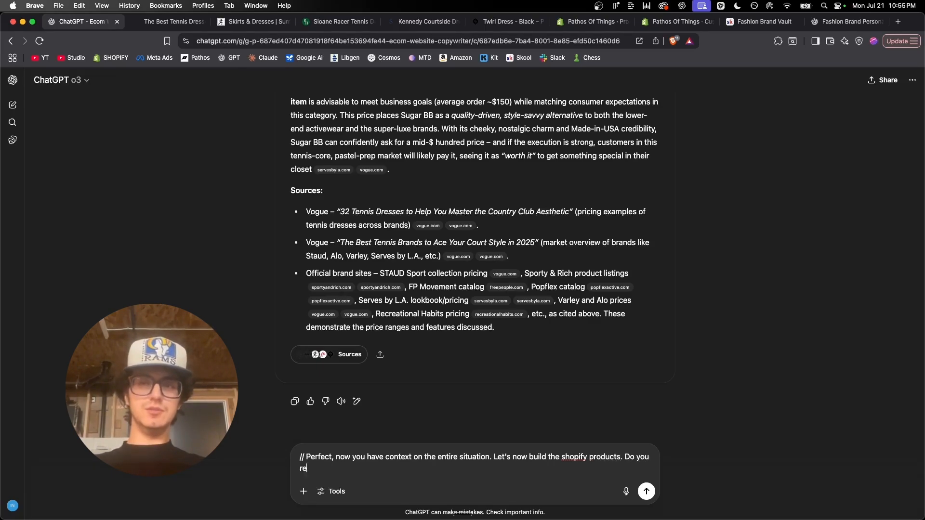
type("member what info we need to add")
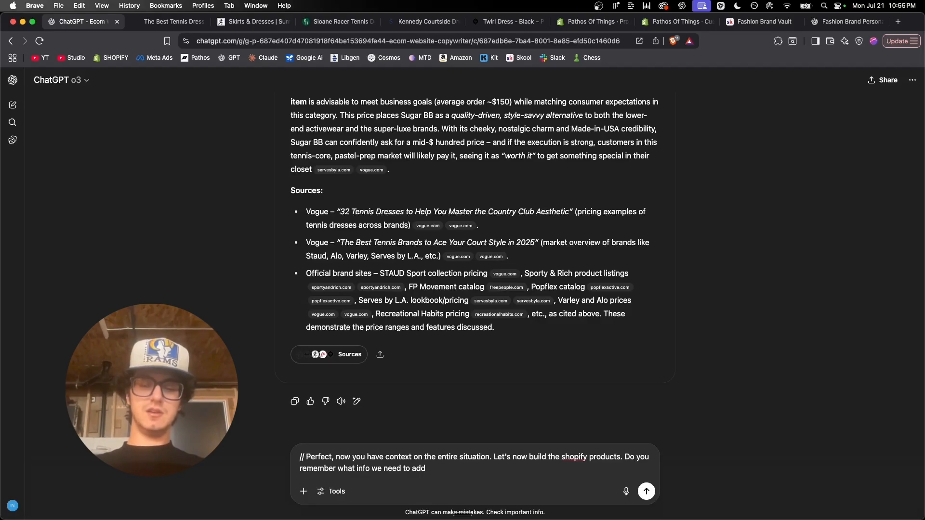
type(", I told you before")
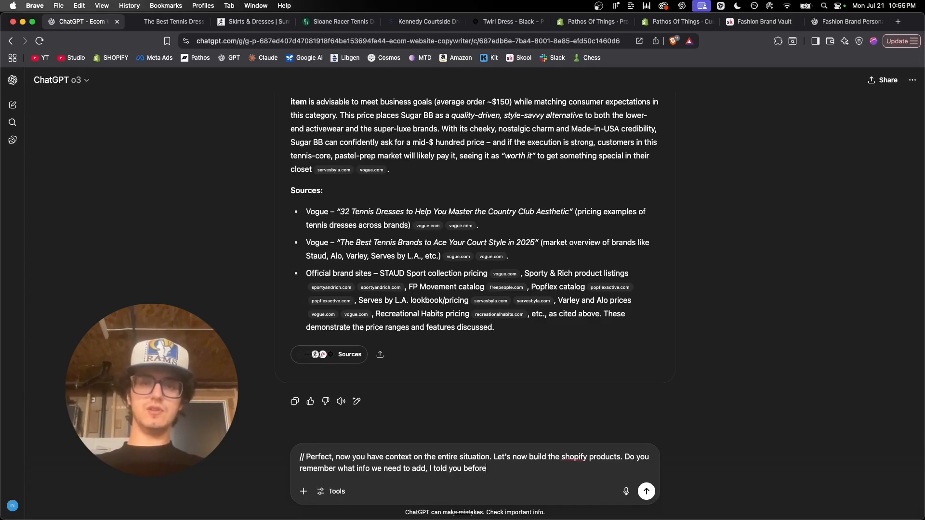
key("Return")
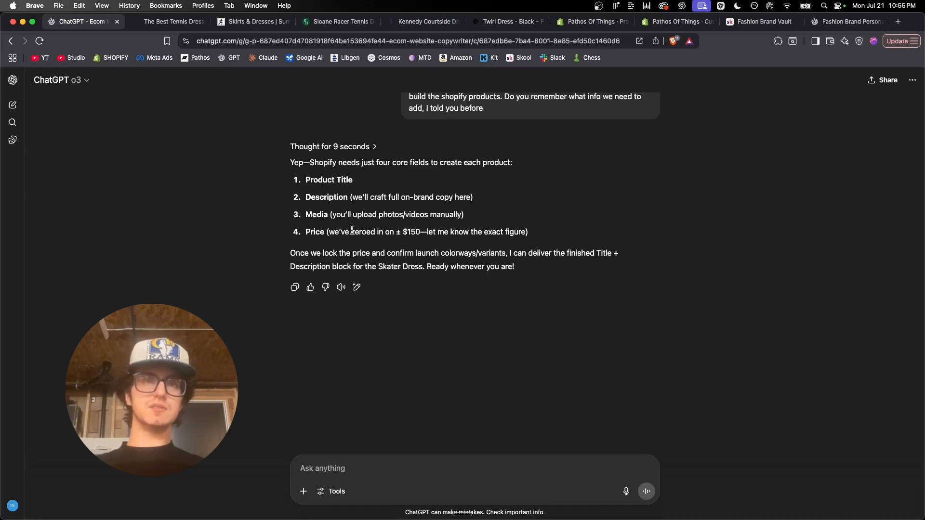
Step: Draft a ChatGPT message saying the skater dress comes only in pink and should just be called "Skater Dress" for its simplicity
left_click_drag(345, 231, 541, 232)
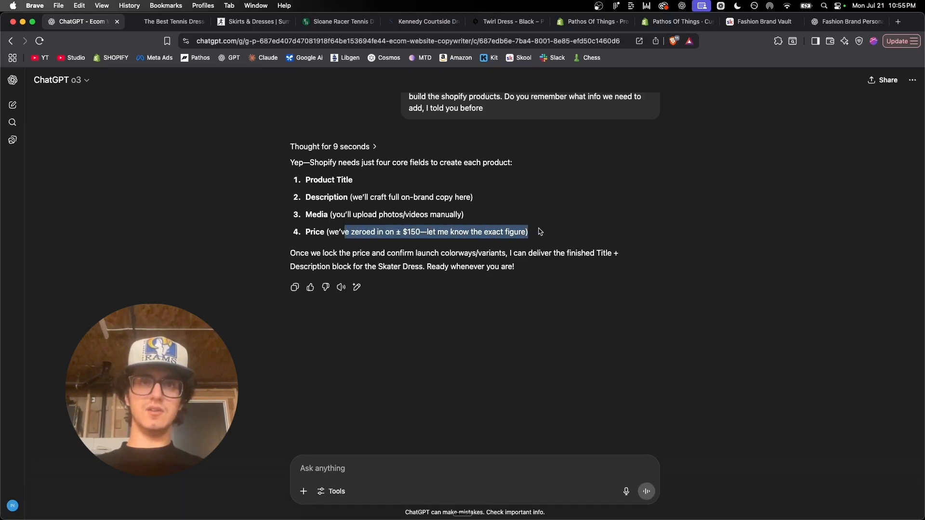
left_click(557, 232)
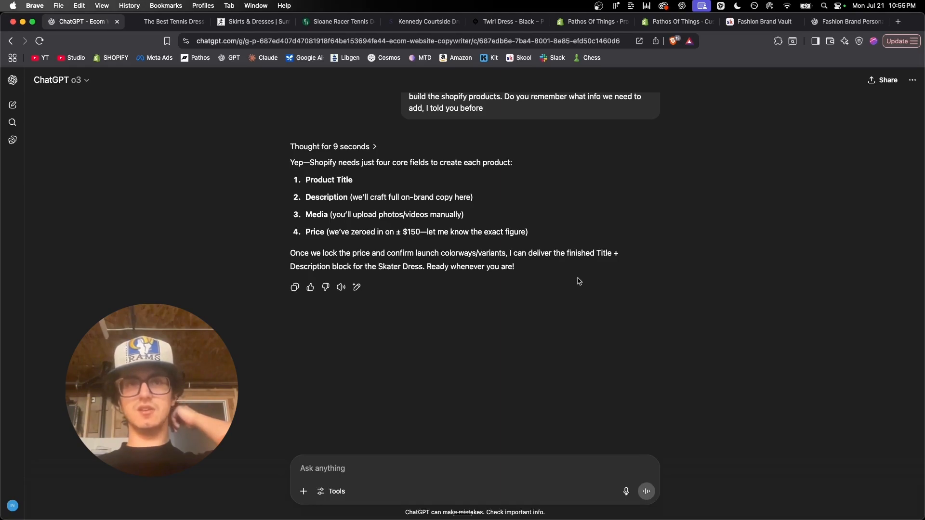
left_click(339, 466)
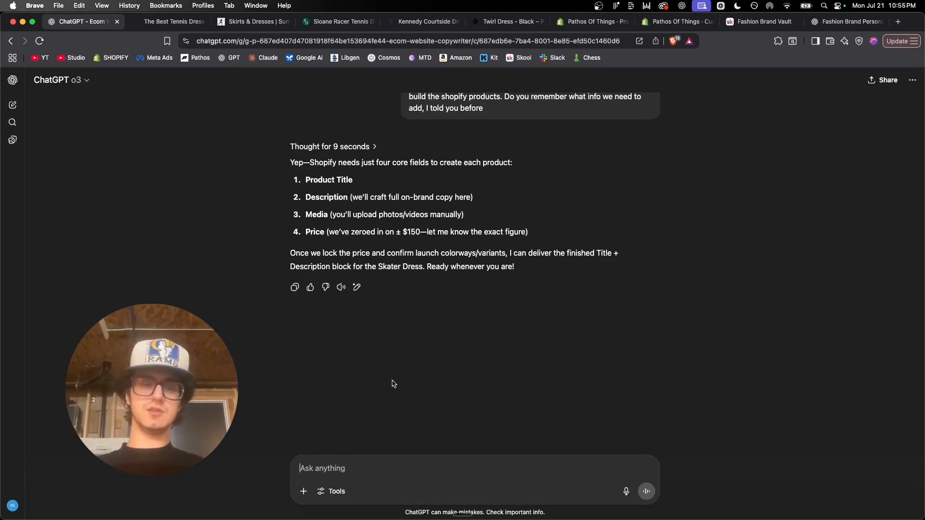
type("// The skater")
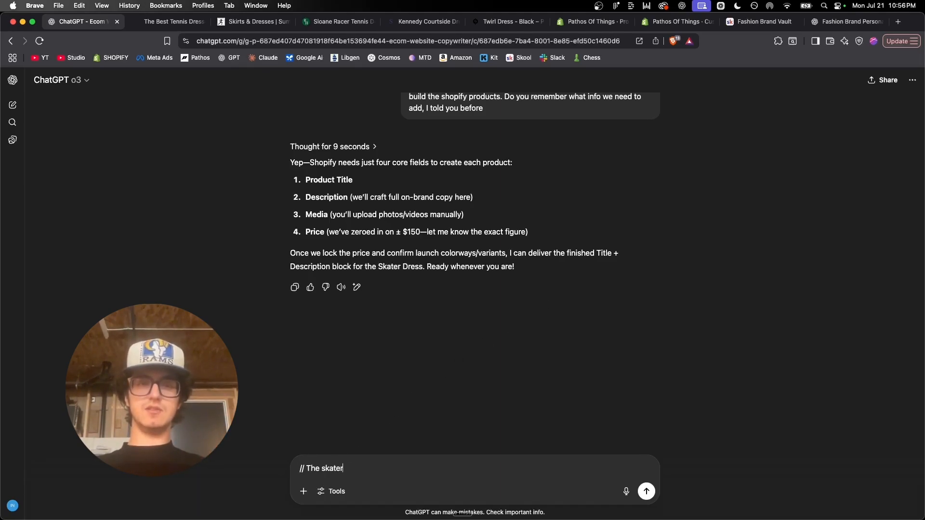
type(" dress will on")
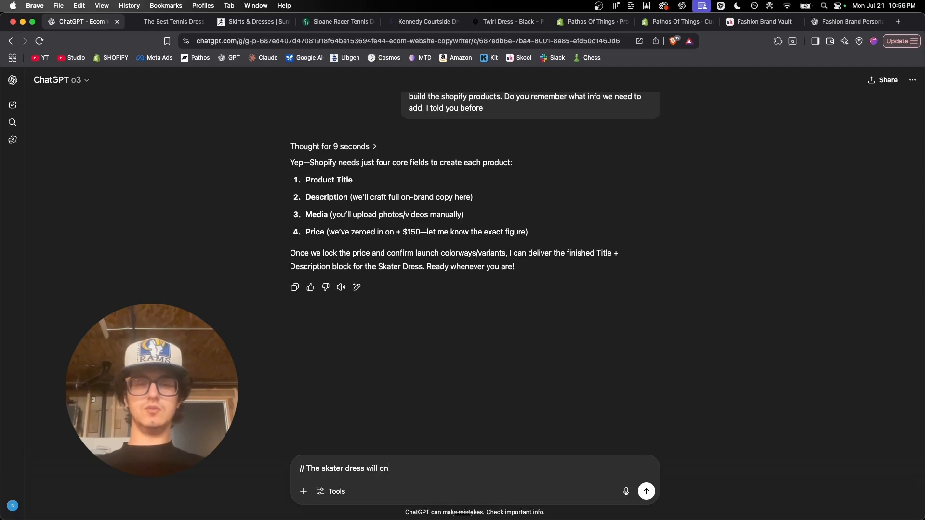
type("ly come in one colo")
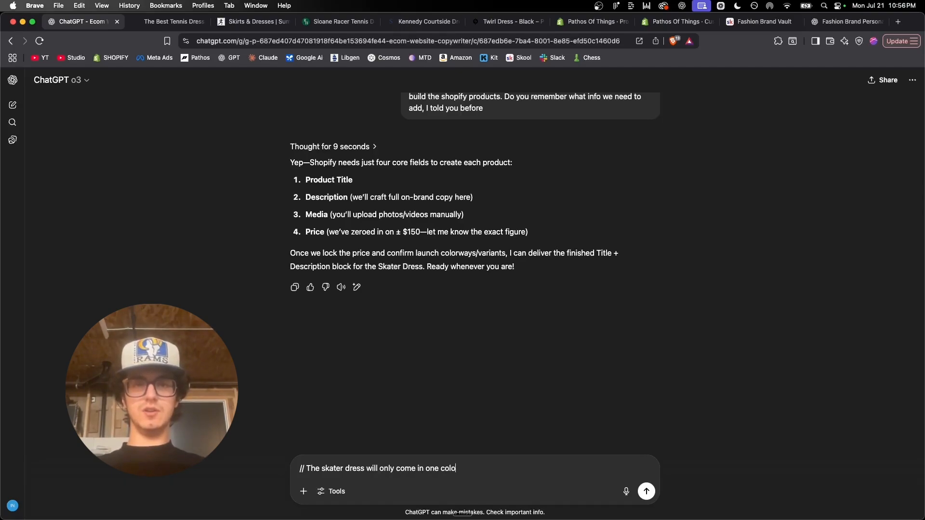
type("r - pink. Let")
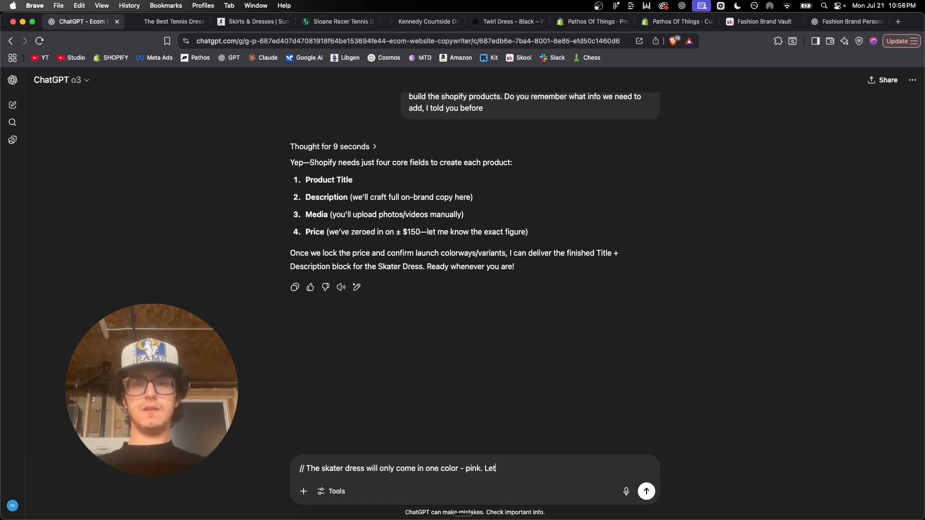
type("'s just call it ")
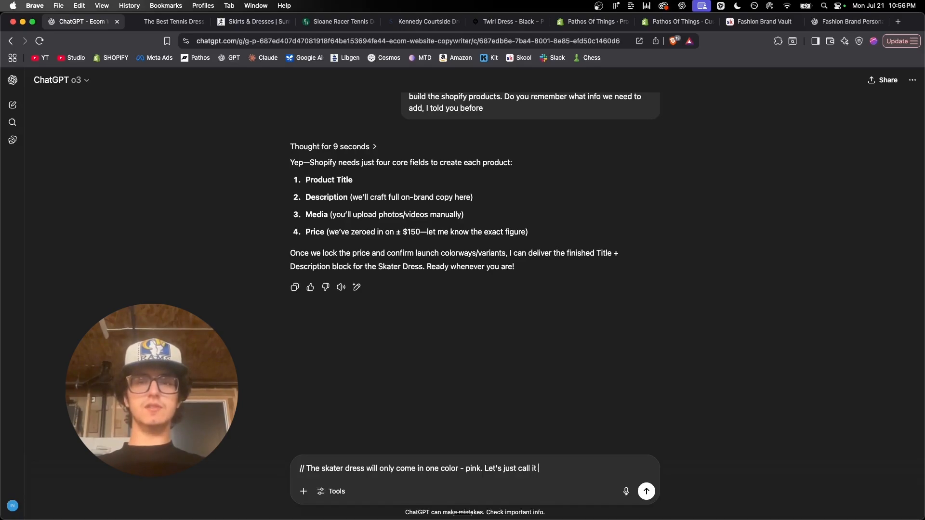
type("\"Skater Dress\". I like t")
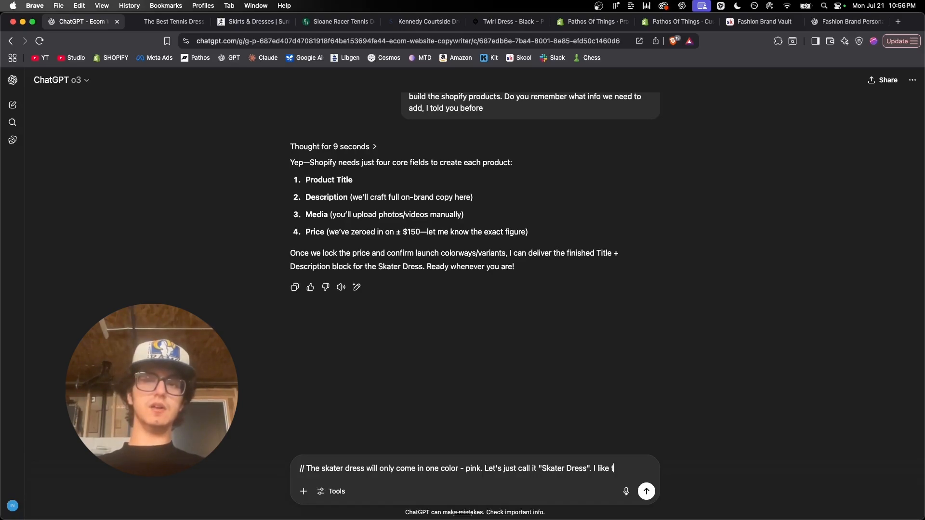
type("he simpllicity. The dre")
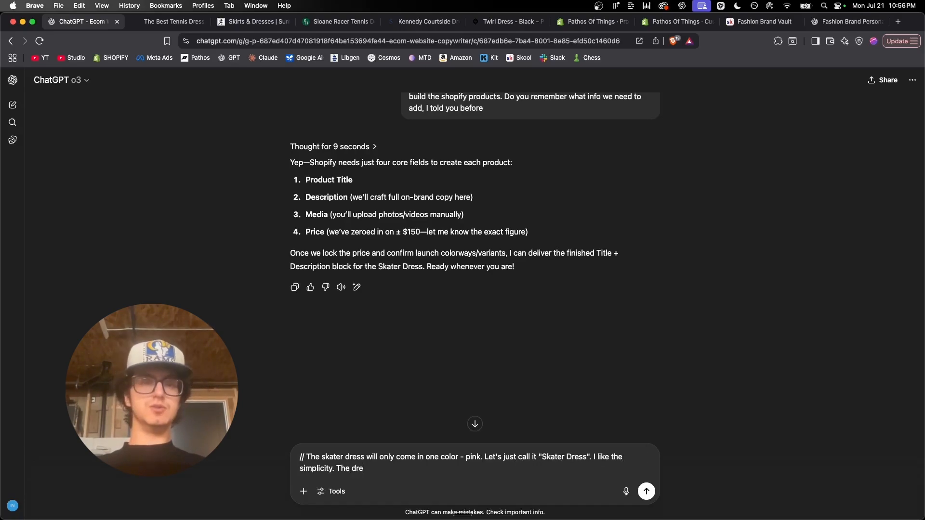
Step: Add to the message that the dress comes in sizes xs, s, m, l, xl, xxl at a price of $140, and send it
type("ss will come in sizes xs, s")
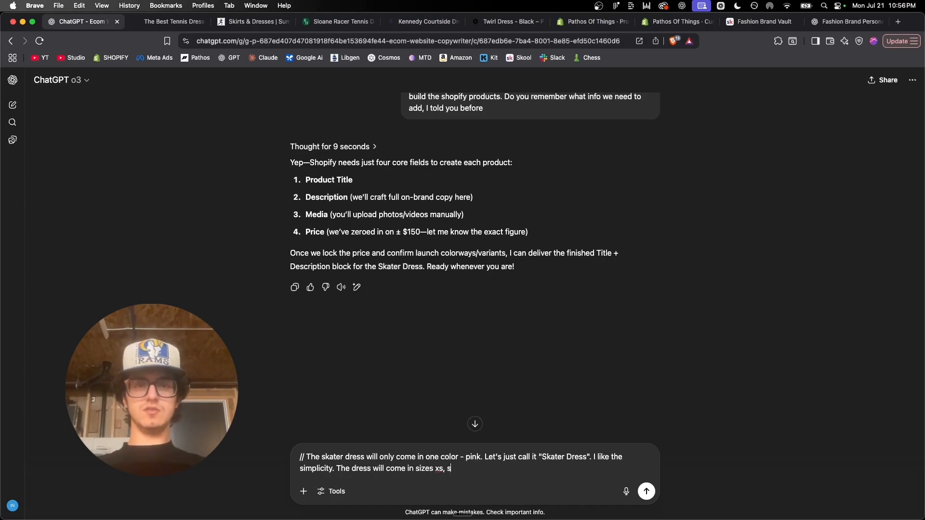
type(", m")
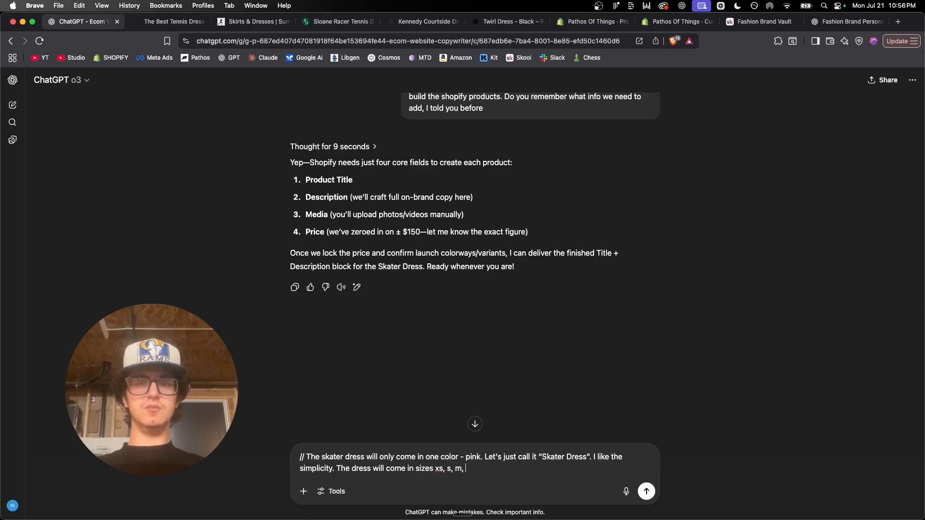
type(", d")
key("BackSpace")
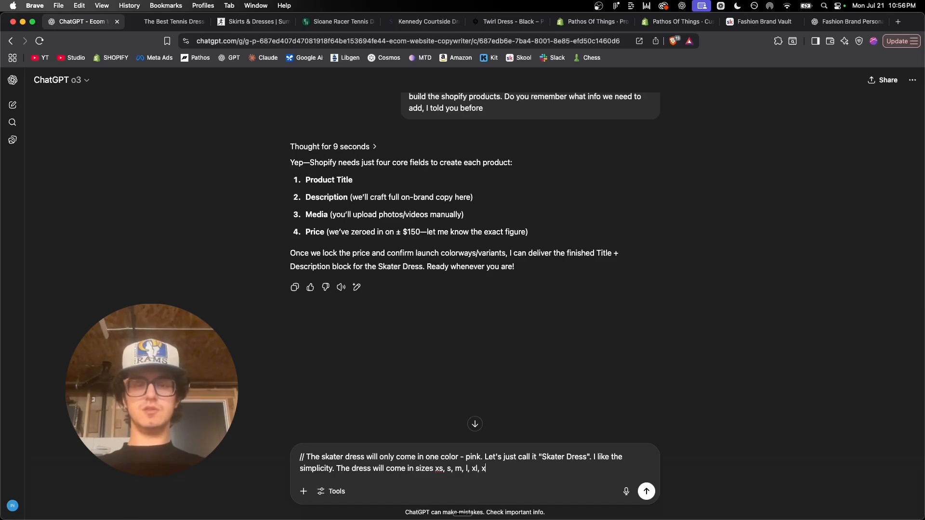
type("l, xl, xxl. The price is $")
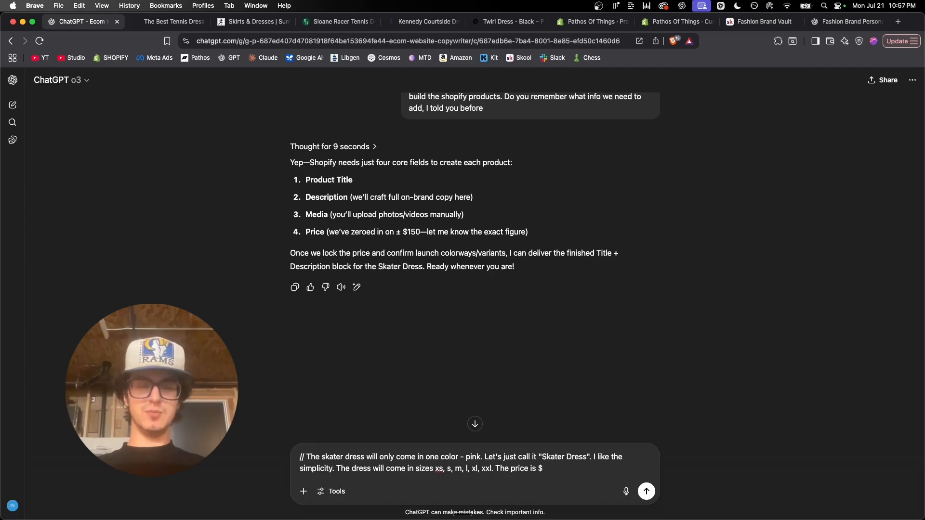
type("140")
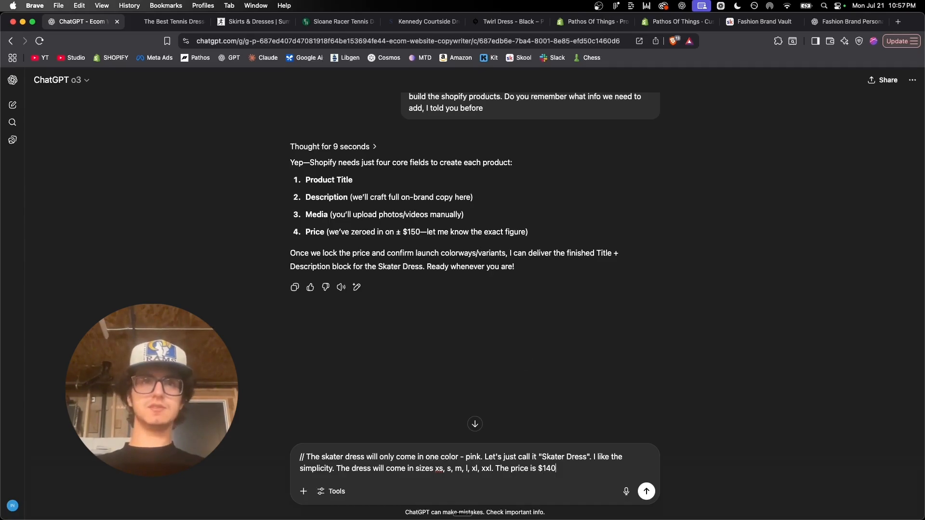
scroll(680, 347, "up", 2)
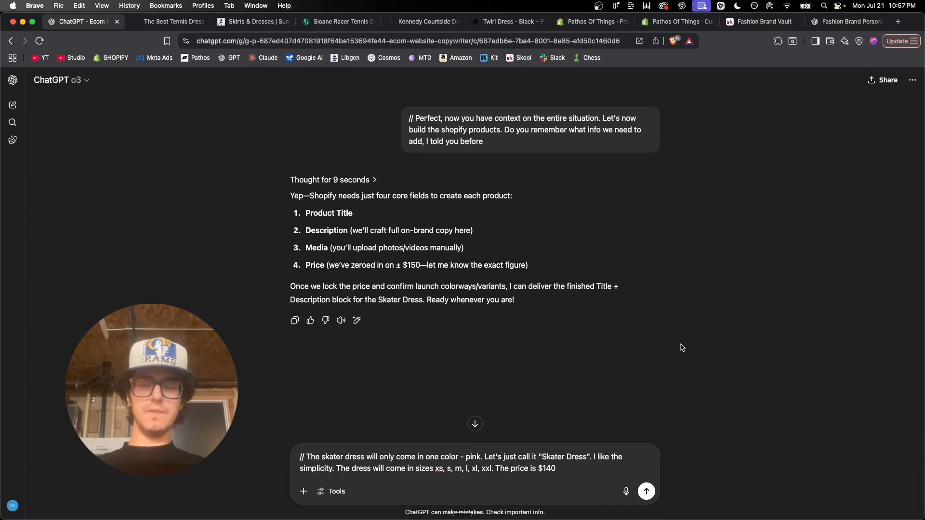
key("Return")
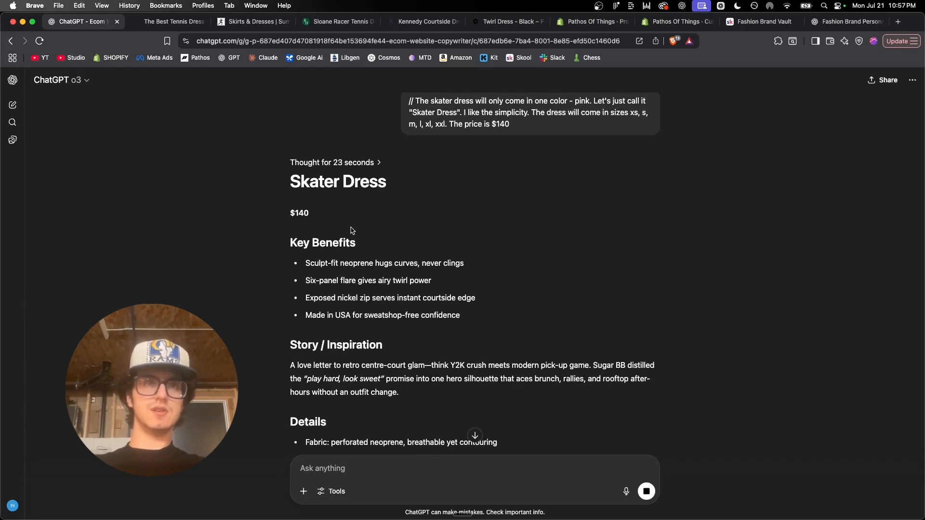
Step: Review the generated Skater Dress listing from the key benefits and story through details, fit advice, care, SEO meta description and alt text
scroll(352, 229, "down", 2)
scroll(402, 211, "down", 5)
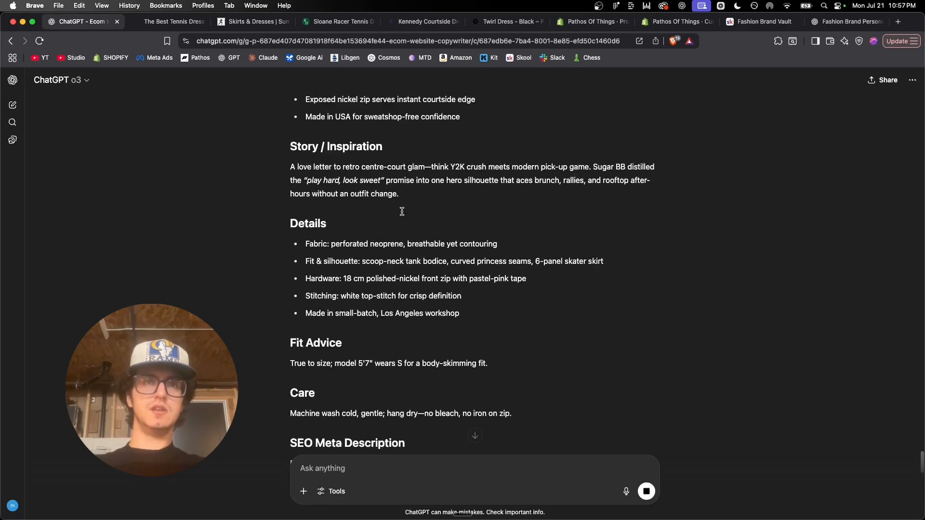
scroll(400, 207, "up", 3)
scroll(338, 241, "down", 5)
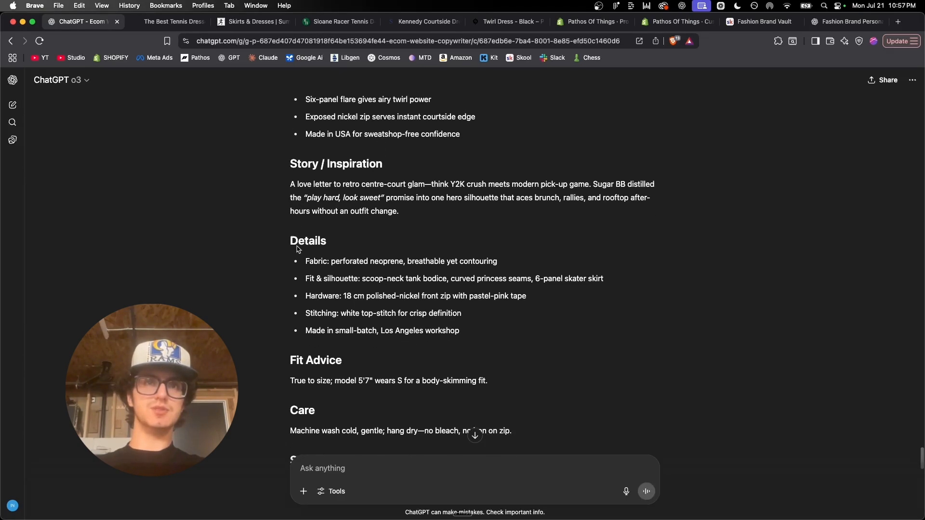
scroll(365, 225, "down", 4)
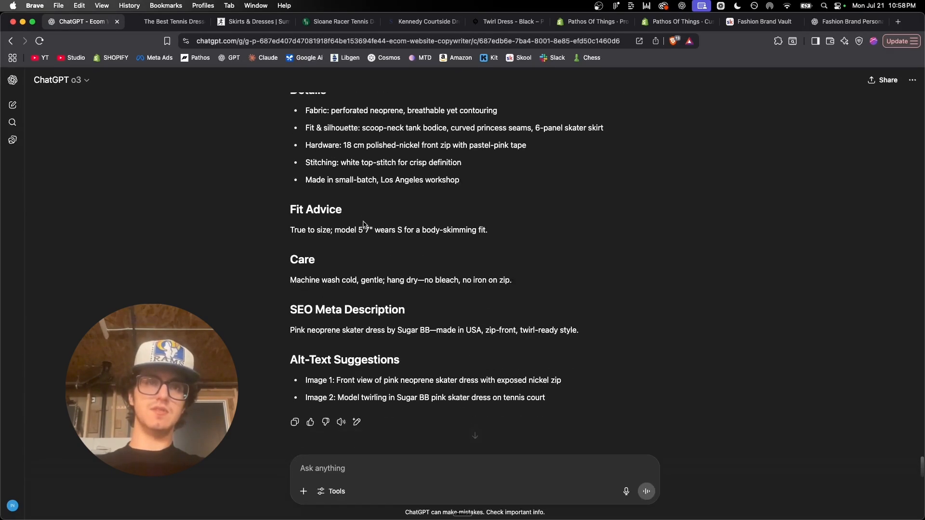
scroll(403, 315, "down", 1)
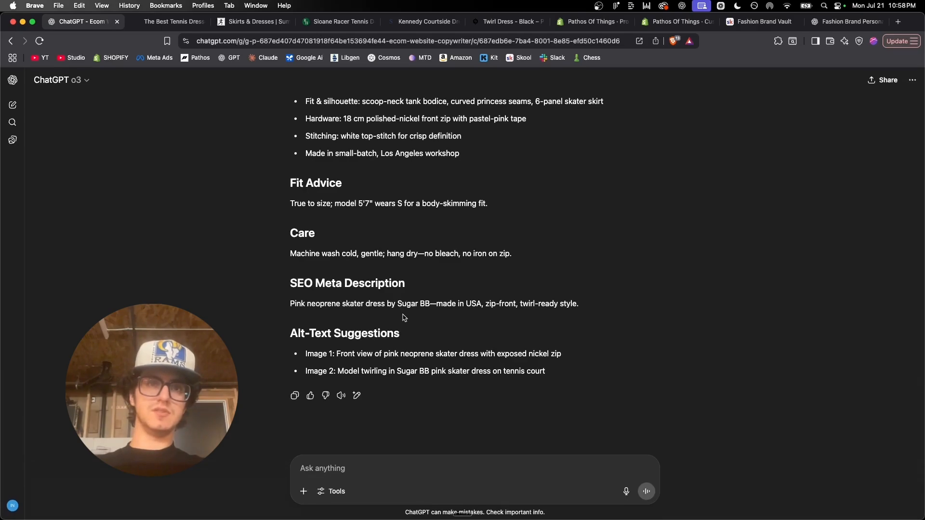
scroll(403, 318, "up", 15)
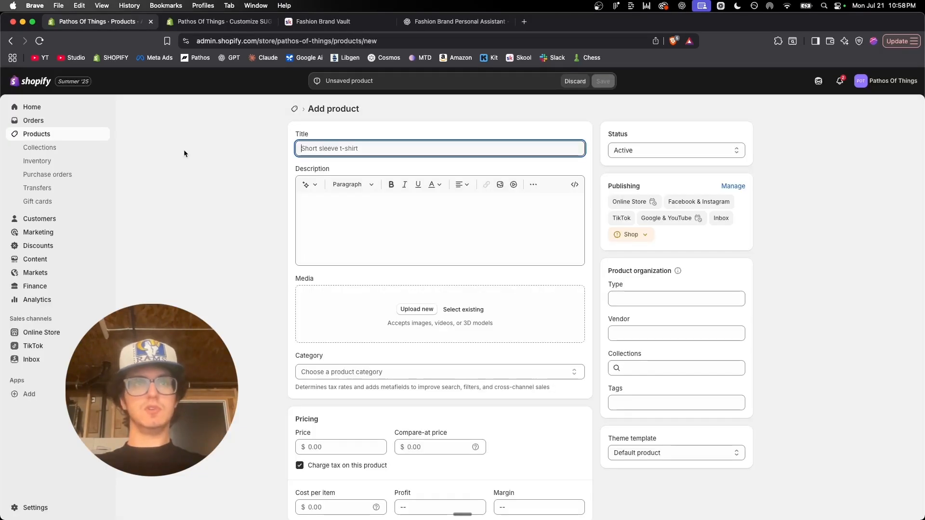
Step: In Shopify's new product form, set the title to "Skater Dress" and fill the description with ChatGPT's Story / Inspiration paragraph
scroll(184, 153, "down", 1)
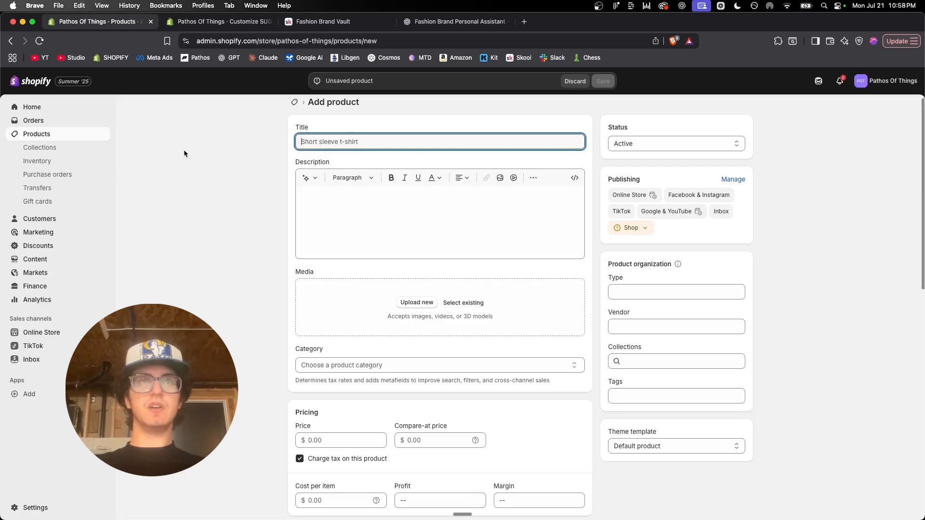
type("Skater Dress")
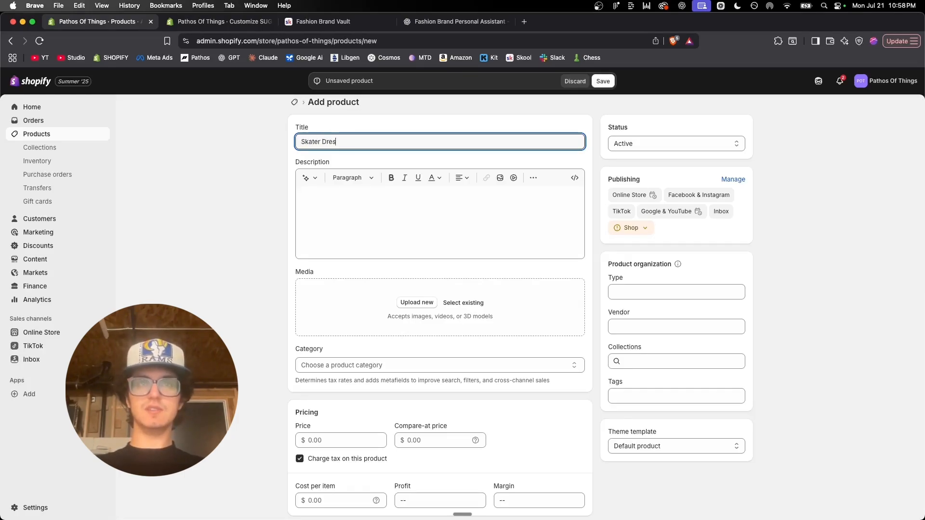
key("Tab")
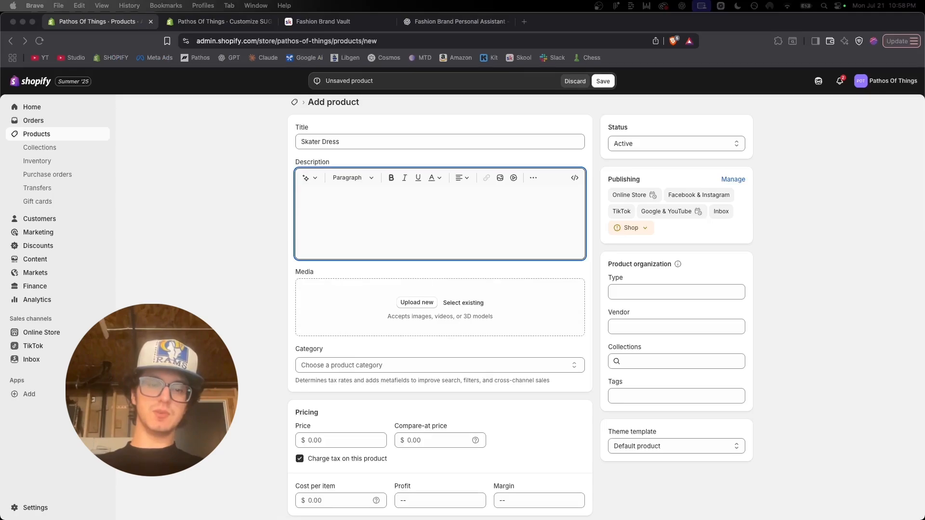
left_click(348, 199)
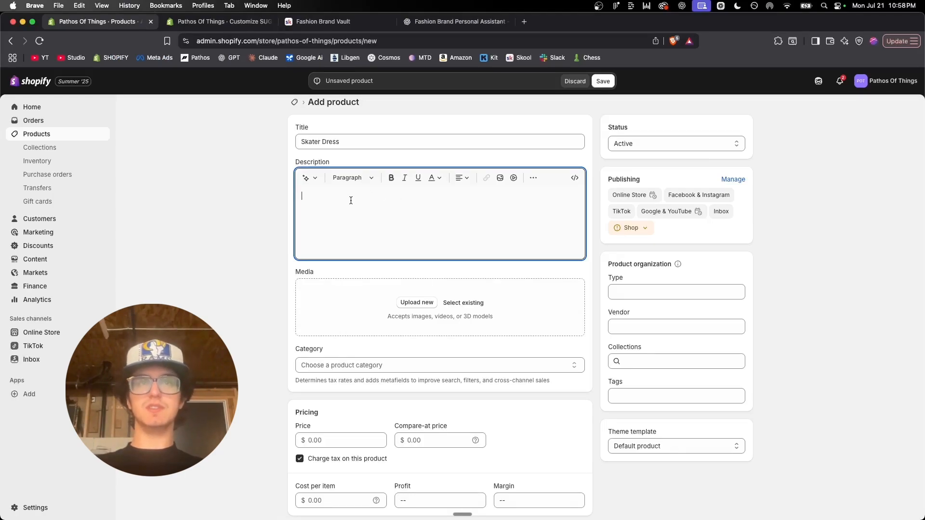
type("A love letter to retro centre-court glam—think Y2K crush meets modern pick-up game. Sugar BB distilled the \"play hard, look sweet\" promise into one hero silhouette that aces brunch, rallies, and rooftop after-hours without an outfit change.")
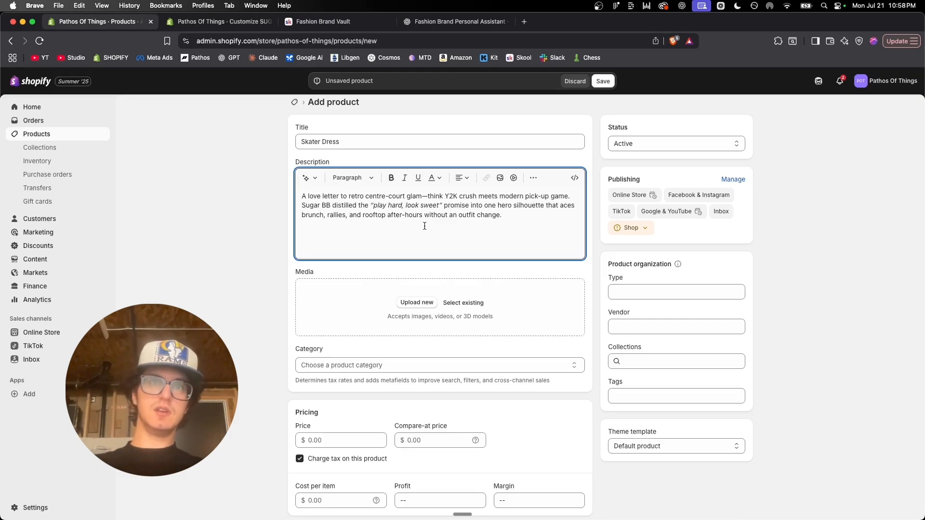
Step: Replace the dash after "centre-court glam" in the description with a period and start the new sentence with "Think"
left_click(428, 196)
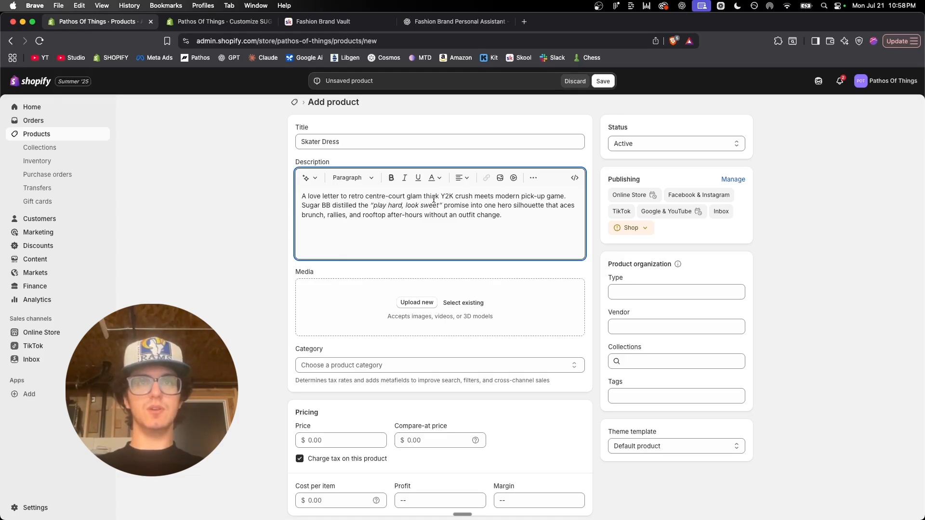
key("Right")
key("BackSpace")
key("BackSpace")
type(". T")
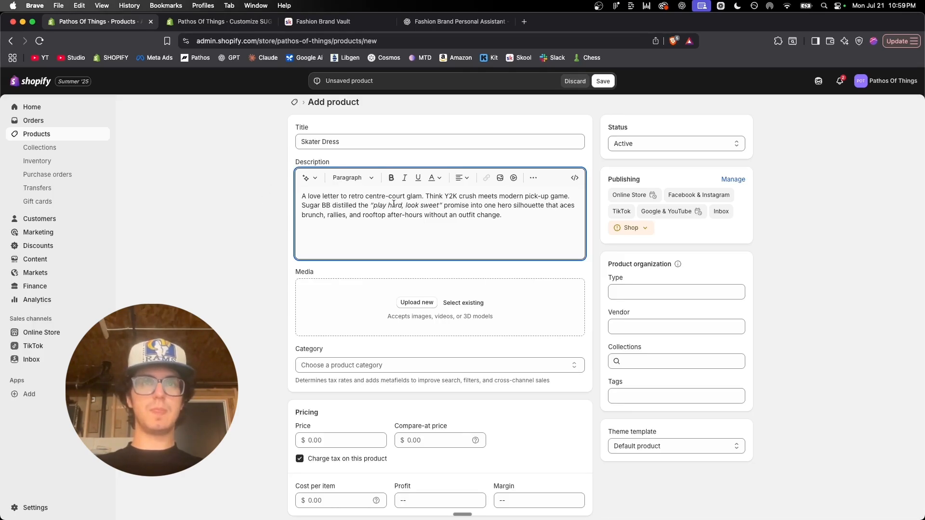
Step: Copy the "play hard, look sweet" phrase, remove it from the description, and replace the sentence's wording before "aces brunch" with "This dress"
left_click_drag(575, 205, 278, 207)
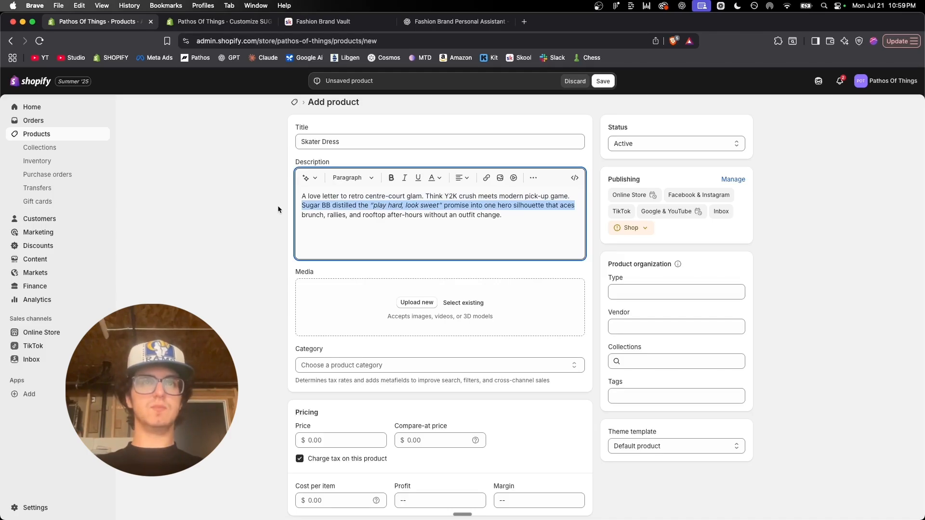
left_click(425, 209)
left_click_drag(443, 207, 369, 206)
key("super+c")
left_click(437, 211)
key("BackSpace")
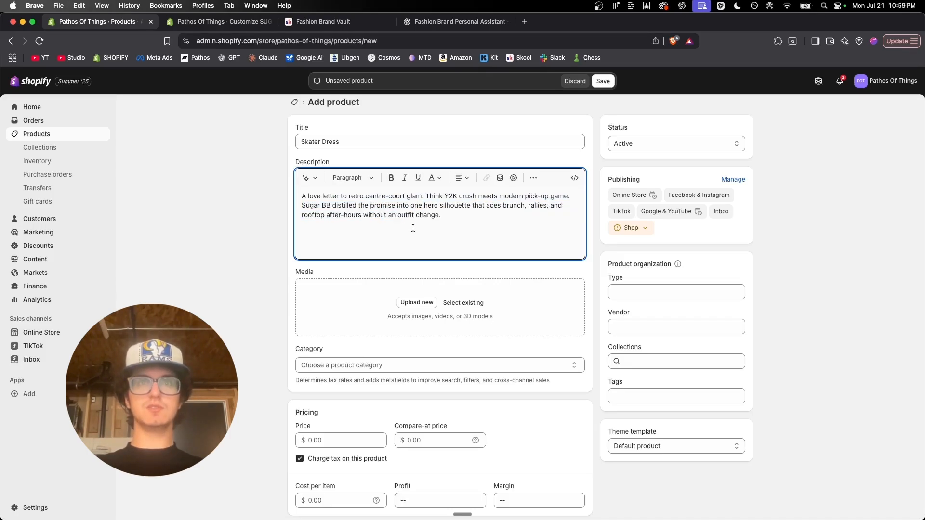
left_click_drag(302, 206, 484, 206)
type("This dress")
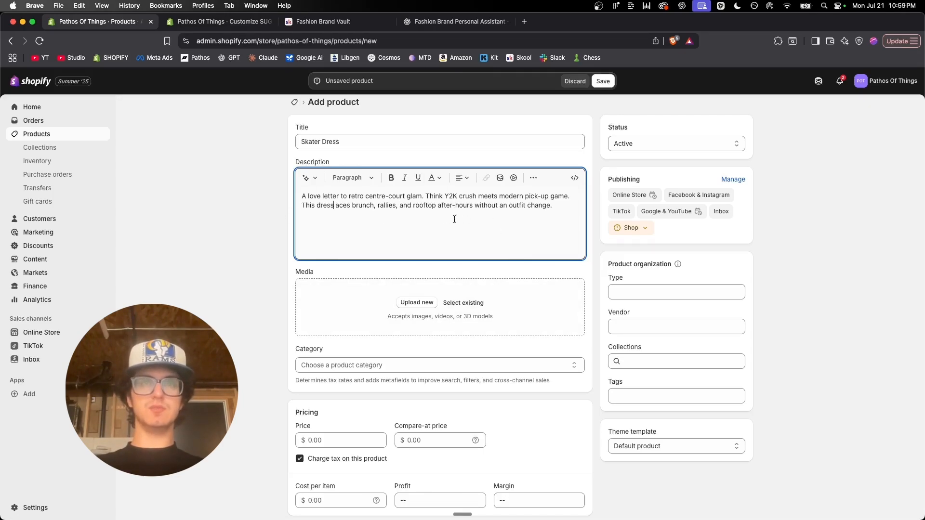
Step: Place the copied tagline on its own line above the description paragraph, without quotation marks, reading "play hard, look sweet !"
left_click(303, 197)
key("Return")
key("super+v")
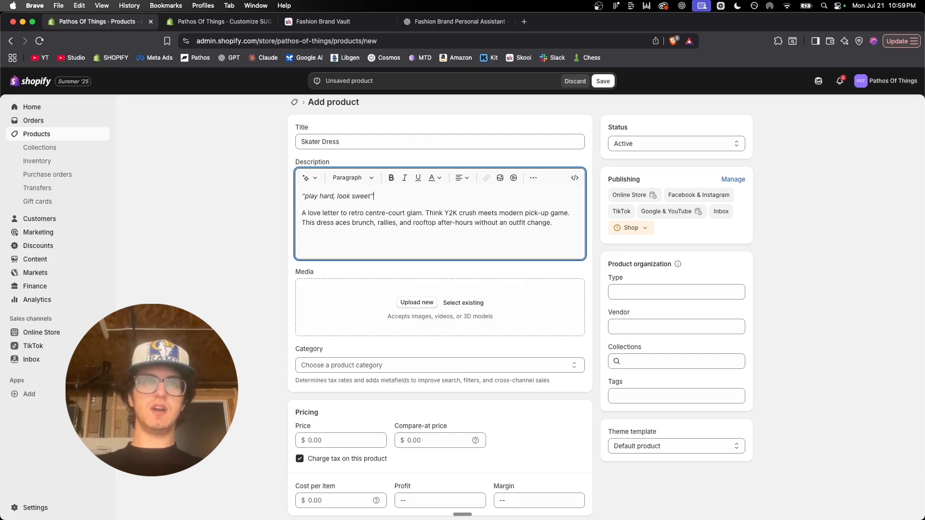
left_click(305, 197)
key("BackSpace")
left_click(372, 195)
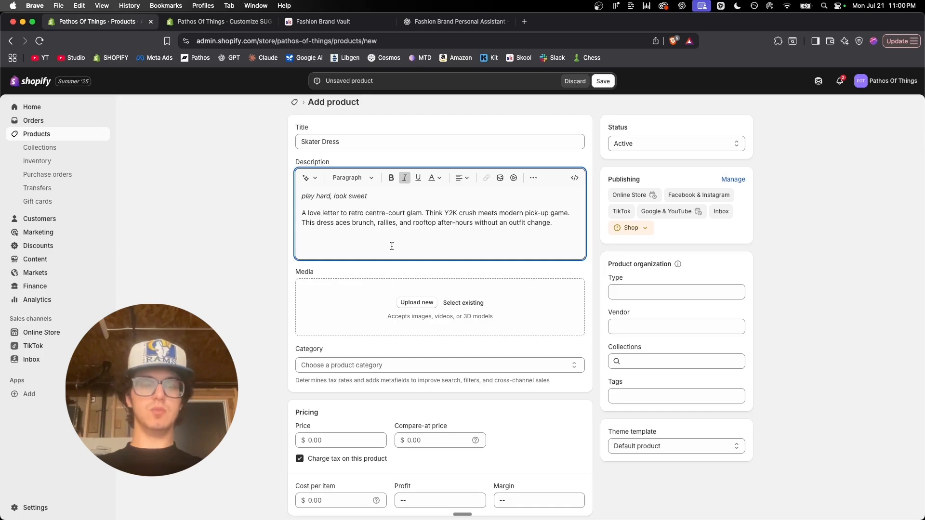
left_click(447, 237)
left_click(389, 198)
left_click(380, 233)
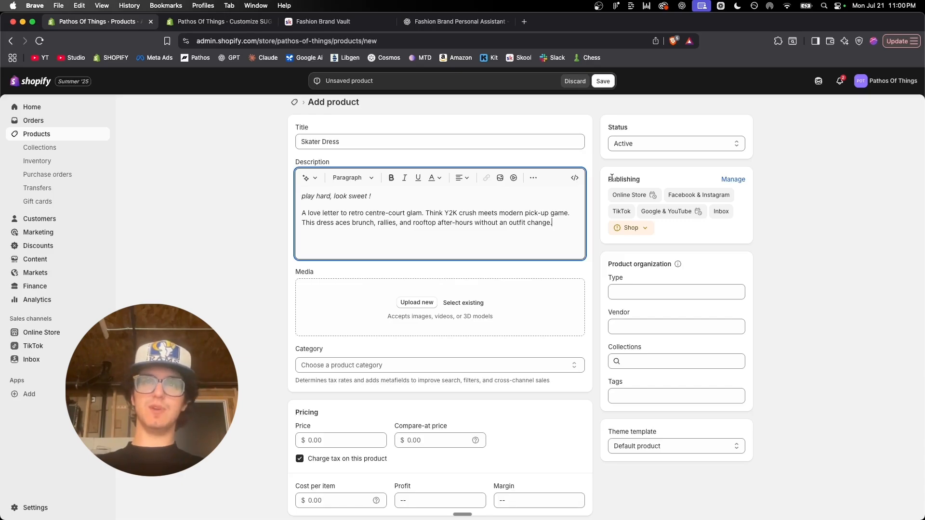
Step: Format the tagline "play hard, look sweet !" at the start of the description as Heading 4
scroll(530, 231, "up", 1)
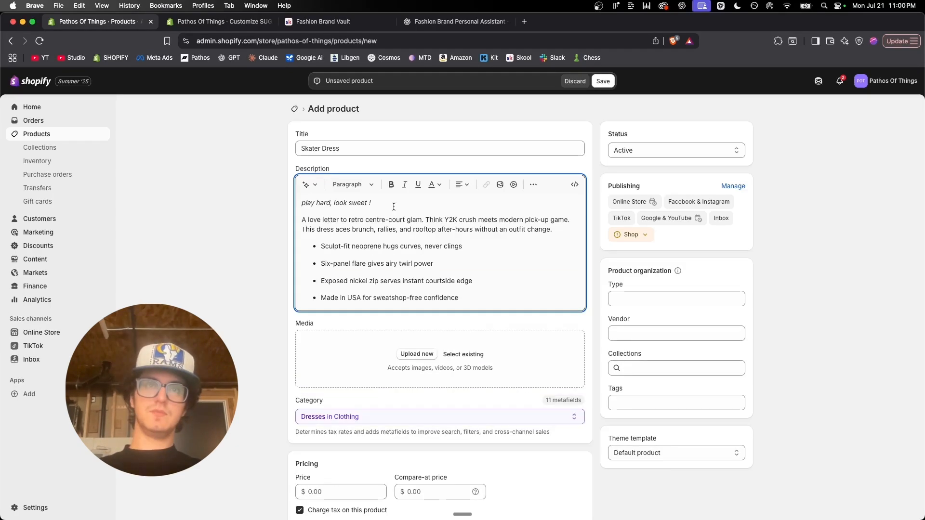
left_click_drag(393, 205, 249, 203)
left_click(363, 187)
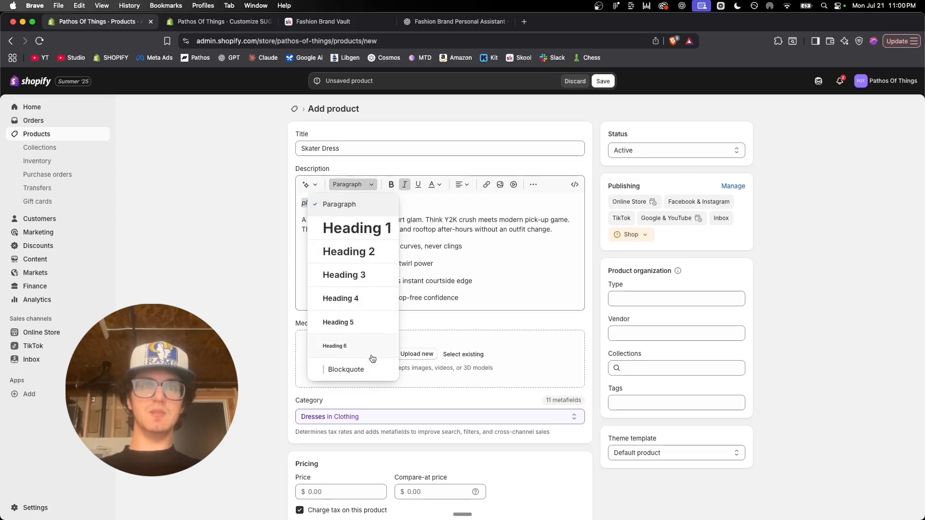
left_click(369, 302)
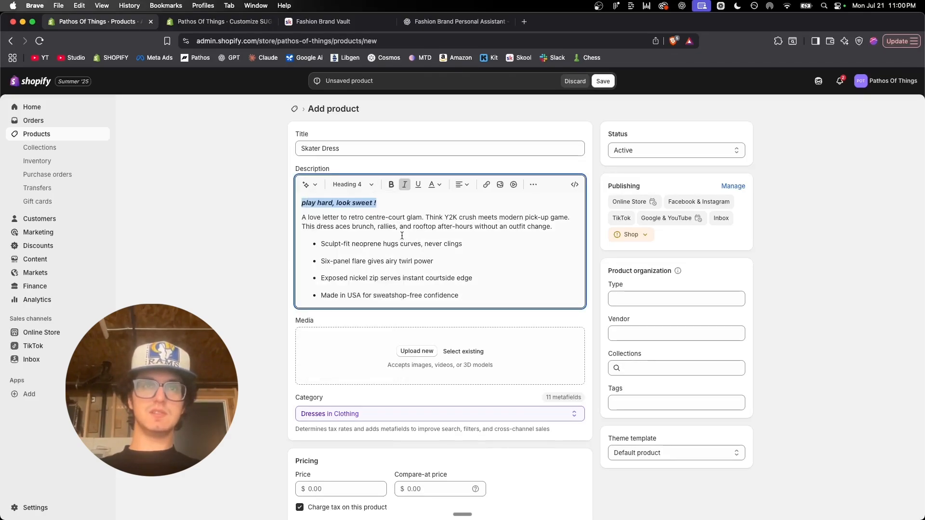
left_click(413, 203)
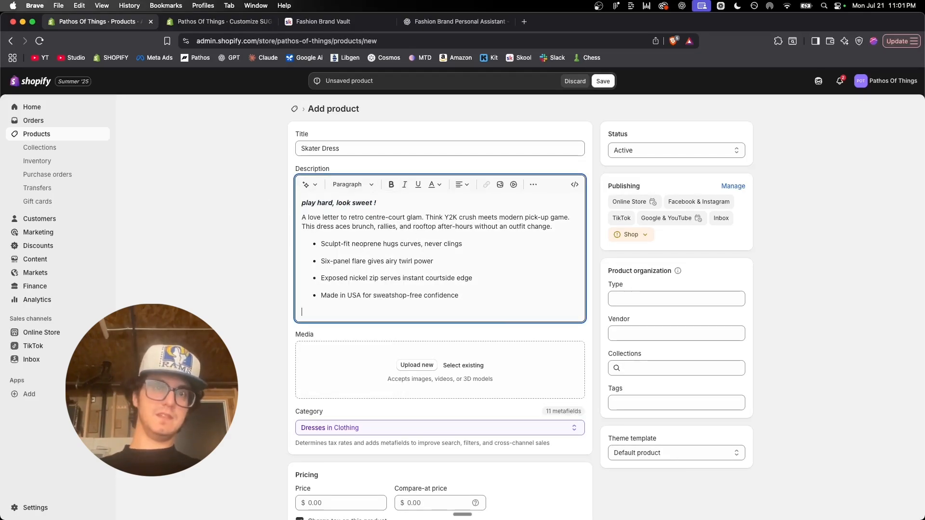
Step: Add the Details section with its fabric, fit, hardware, stitching and origin bullets below the feature bullets, and format its heading as Heading 4
key("Return")
type("Details Fabric: perforated neoprene, breathable yet contouring Fit & silhouette: scoop-neck tank bodice, curved princess seams, 6-panel skater skirt Hardware: 18 cm polished-nickel front zip with pastel-pink tape Stitching: white top-stitch for crisp definition Made in small-batch, Los Angeles workshop")
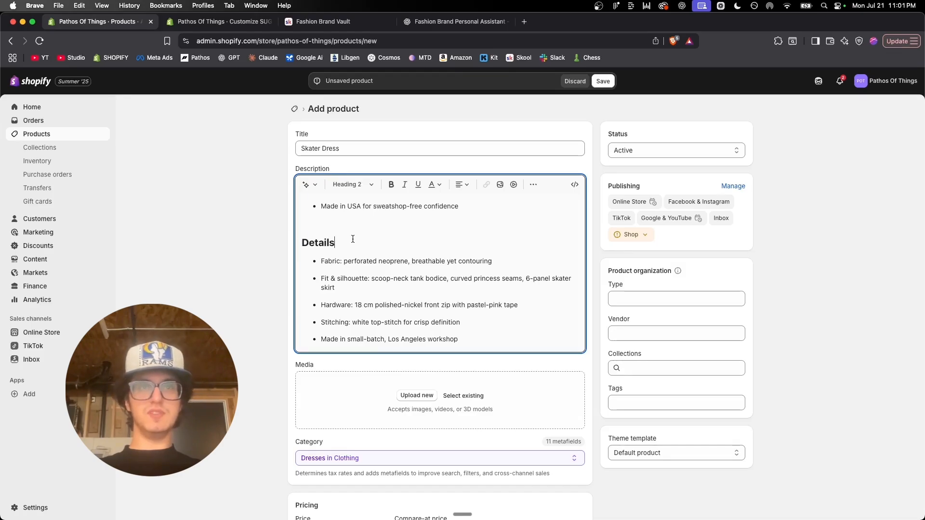
double_click(351, 241)
left_click(352, 184)
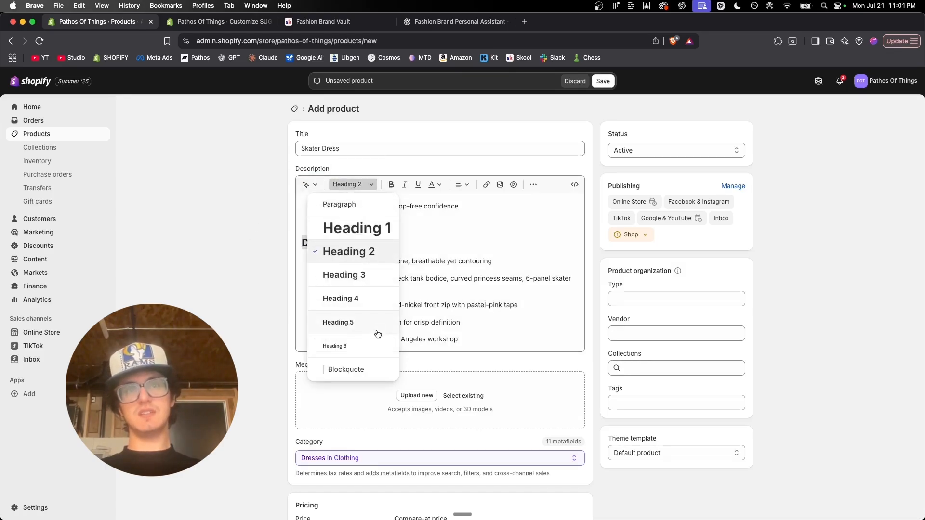
left_click(351, 297)
Step: Change the Details heading to read "details !" in italics
left_click(337, 299)
scroll(337, 299, "up", 2)
left_click_drag(337, 299, 262, 294)
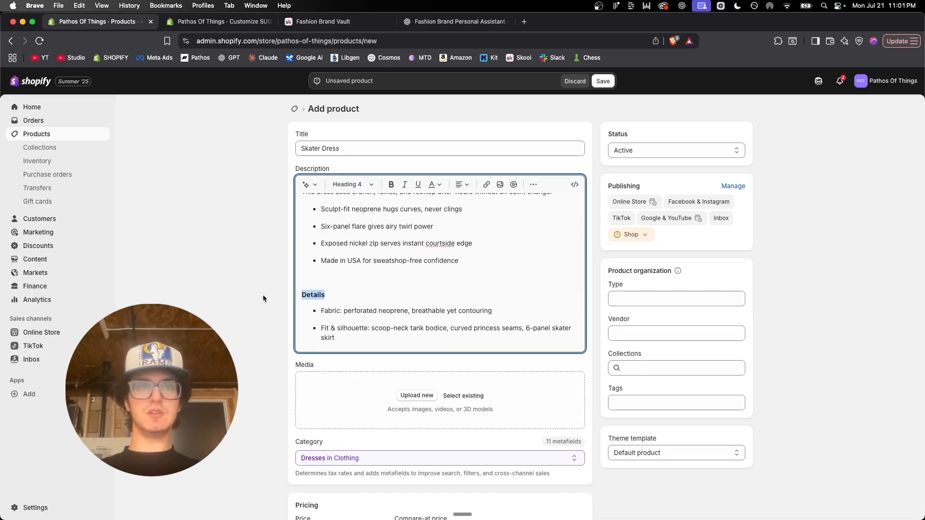
scroll(262, 293, "up", 2)
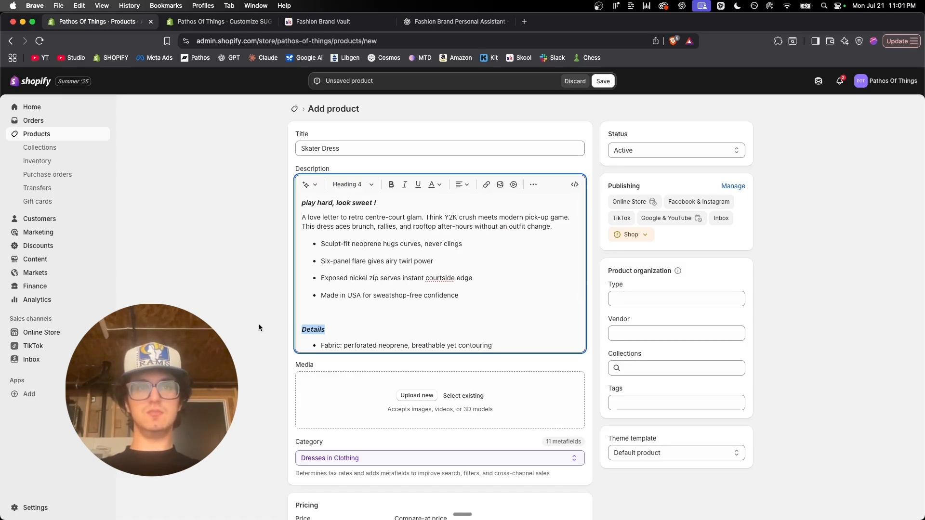
type("details !")
left_click(455, 315)
Step: Add the Fit Advice section with its sizing sentence below the details bullets and format its heading as Heading 4
scroll(455, 316, "down", 5)
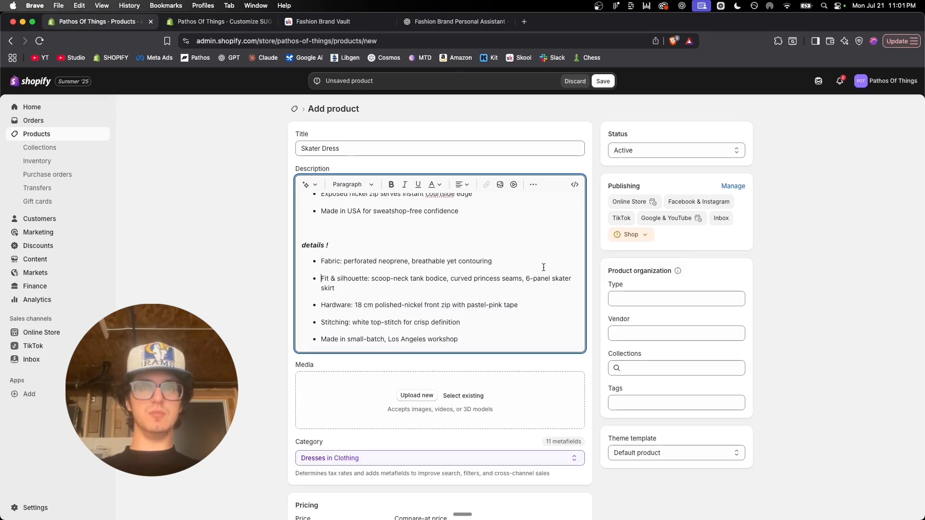
scroll(511, 321, "down", 1)
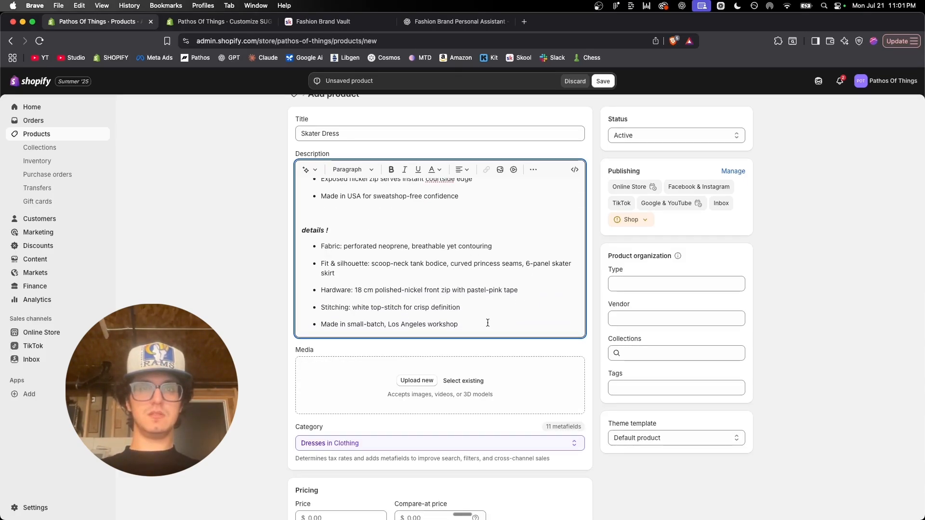
scroll(497, 321, "up", 2)
scroll(490, 323, "down", 2)
scroll(496, 321, "up", 5)
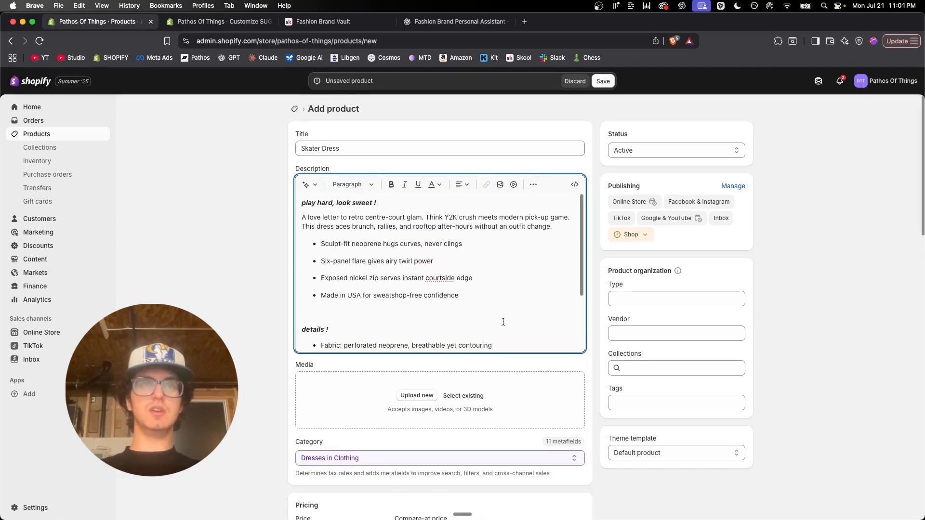
scroll(502, 320, "up", 1)
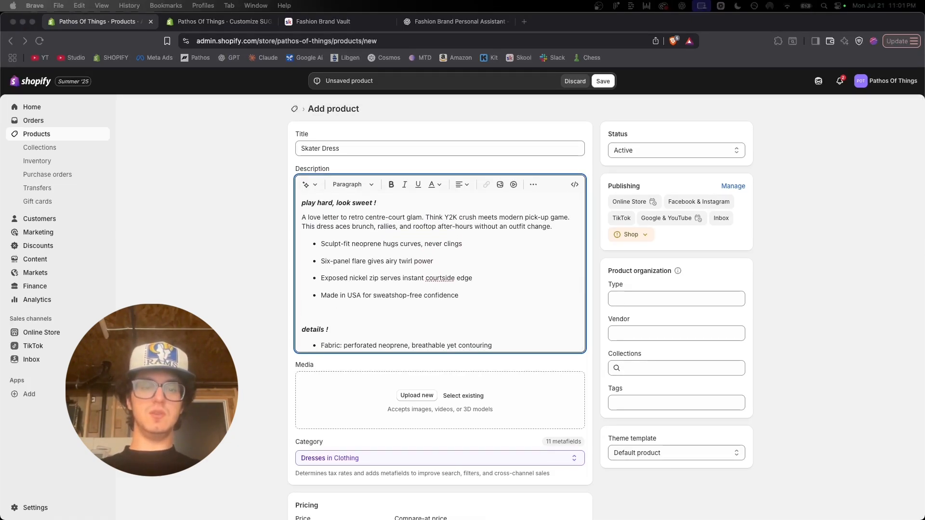
scroll(440, 270, "down", 3)
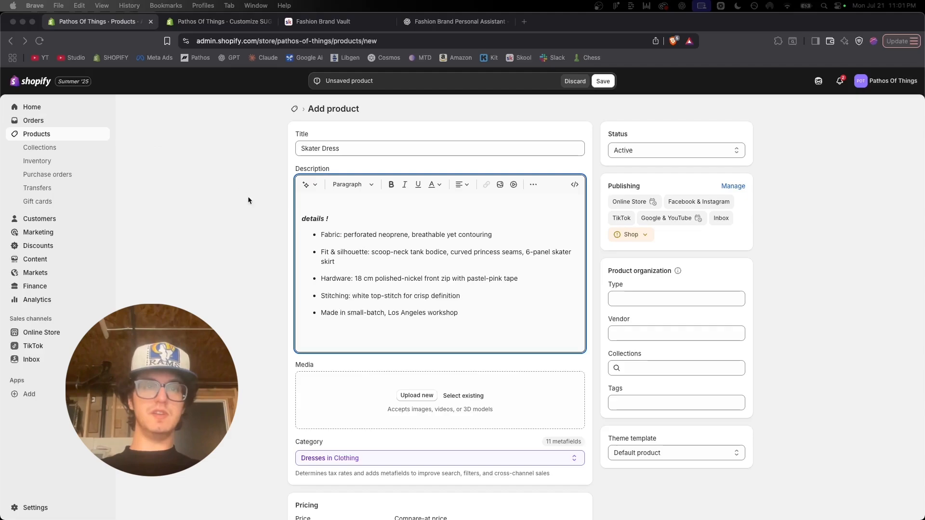
left_click(322, 338)
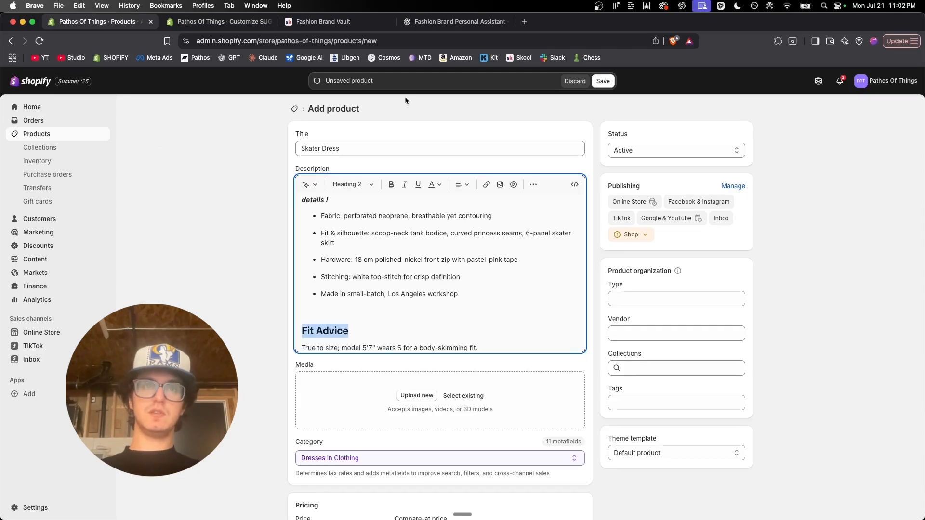
key("BackSpace")
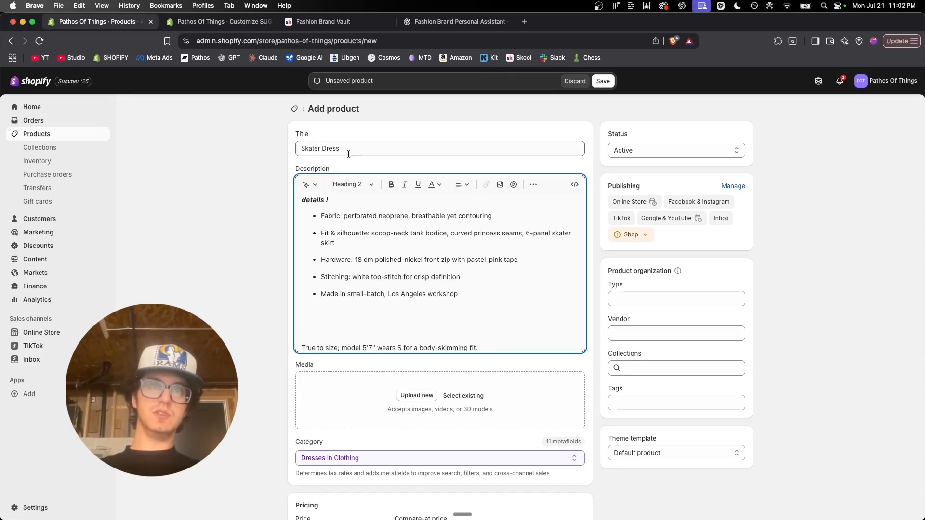
key("super+z")
left_click(352, 185)
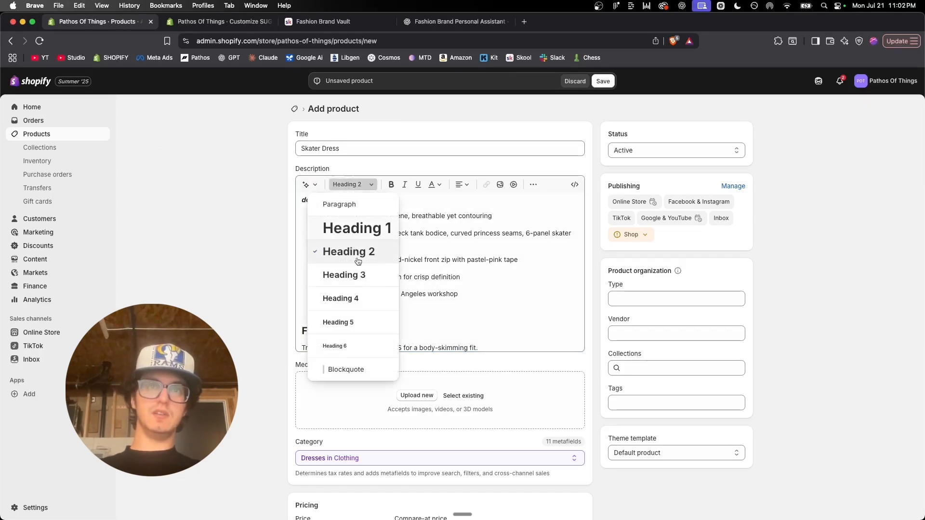
left_click(350, 301)
Step: Replace the Fit Advice heading with "fit advice !" in italics
left_click_drag(345, 330, 224, 322)
type("fit")
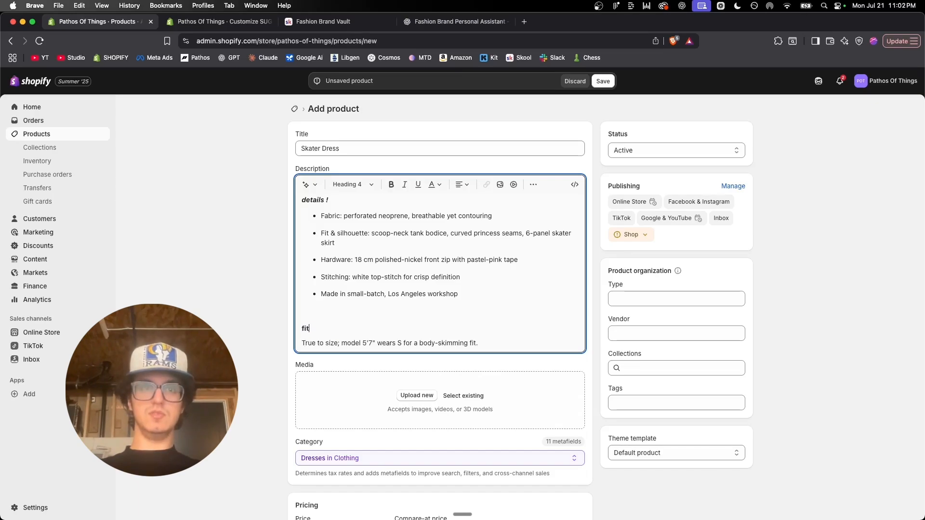
type(" advice")
left_click_drag(332, 328, 263, 328)
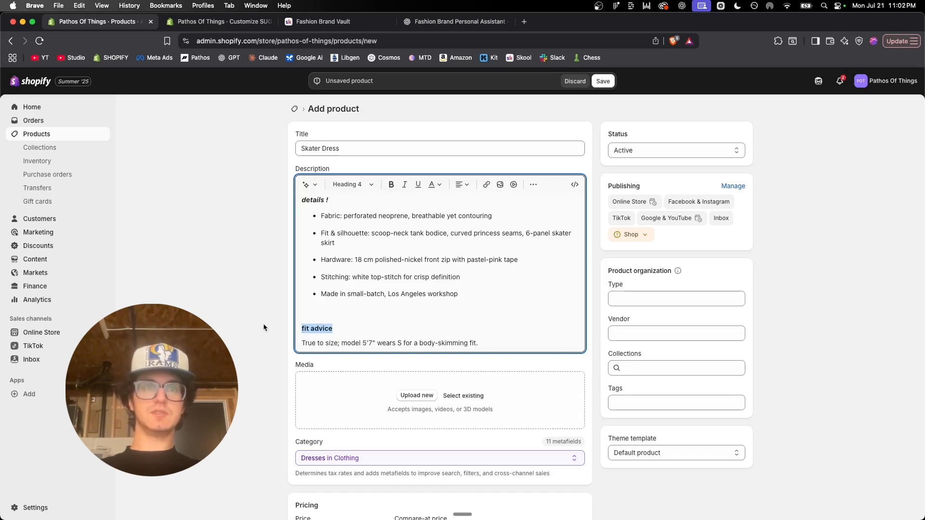
key("BackSpace")
key("super+i")
type("fit advice !")
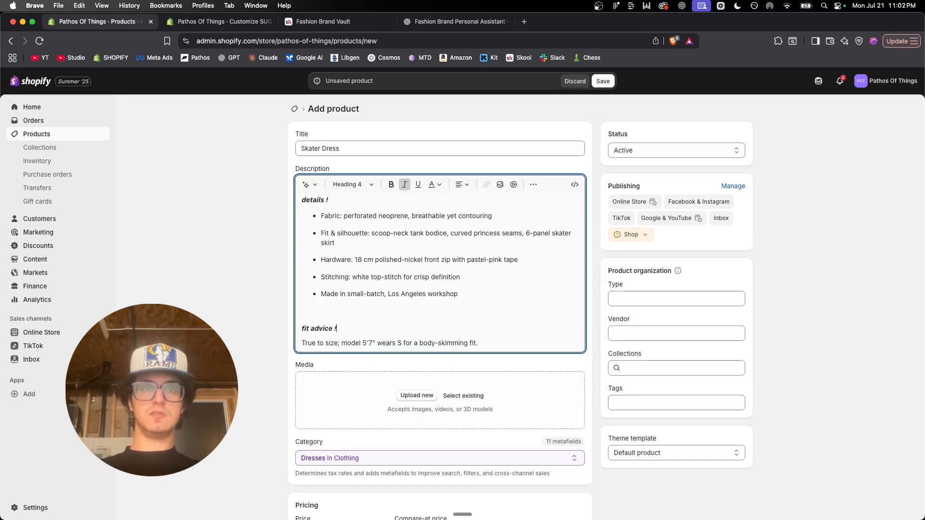
left_click(374, 316)
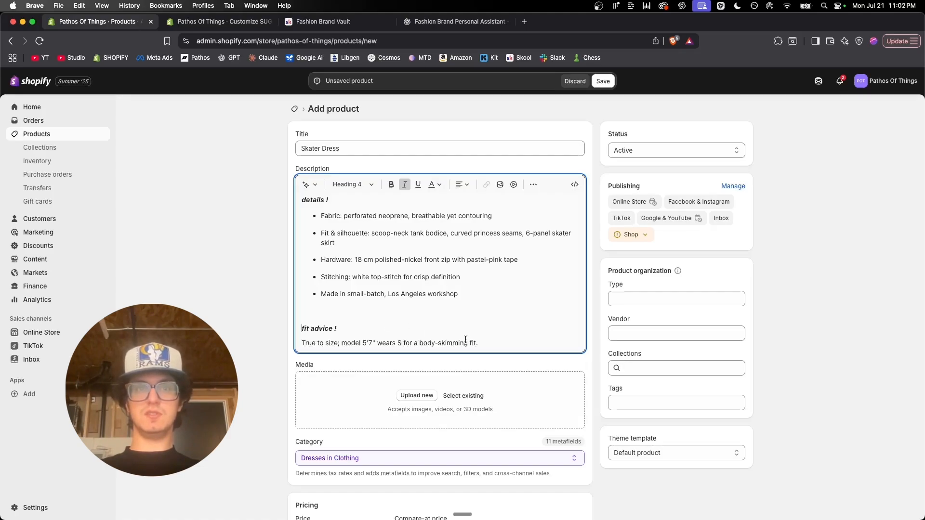
Step: Change the model's height in the fit advice sentence to 5'8"
left_click(496, 341)
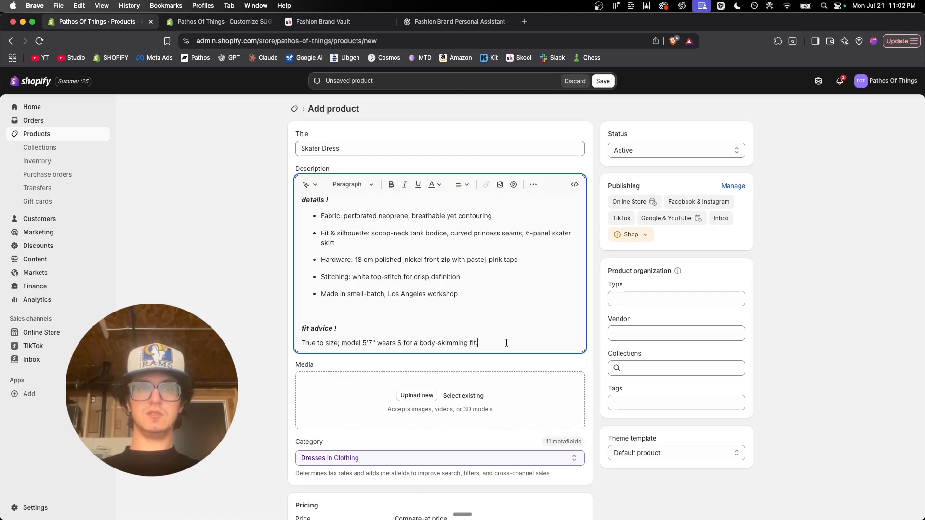
left_click(375, 342)
key("BackSpace")
key("BackSpace")
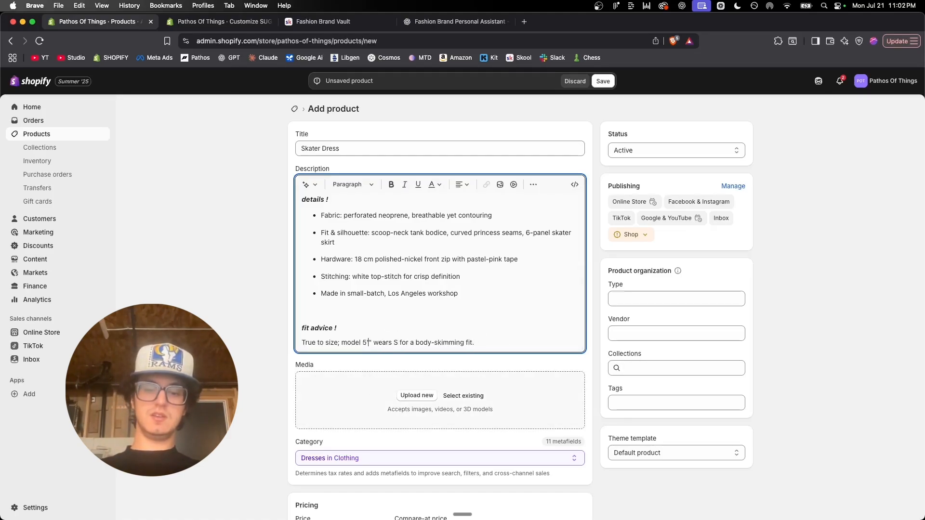
type("'8")
left_click(500, 337)
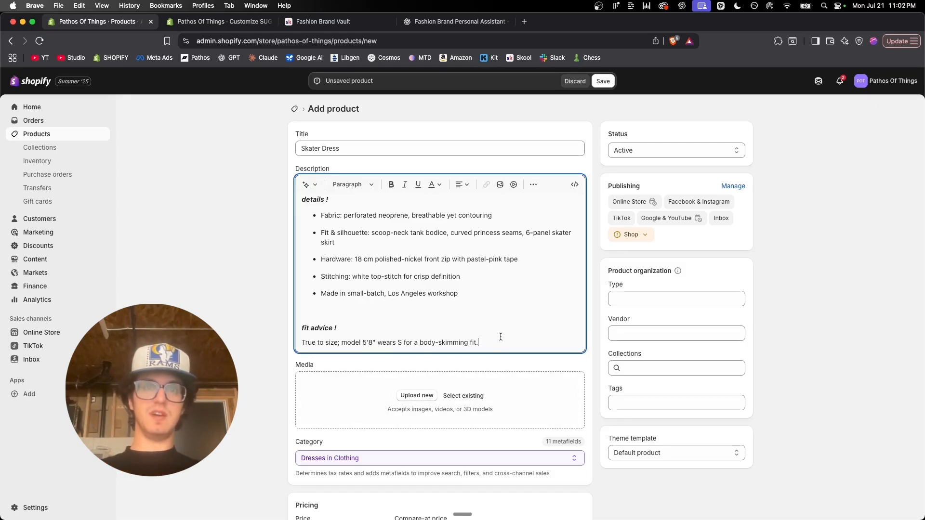
Step: Add a Care section below the fit advice with the text "Machine wash cold, gentle; hang dry—no bleach, no iron on zip."
scroll(500, 337, "down", 1)
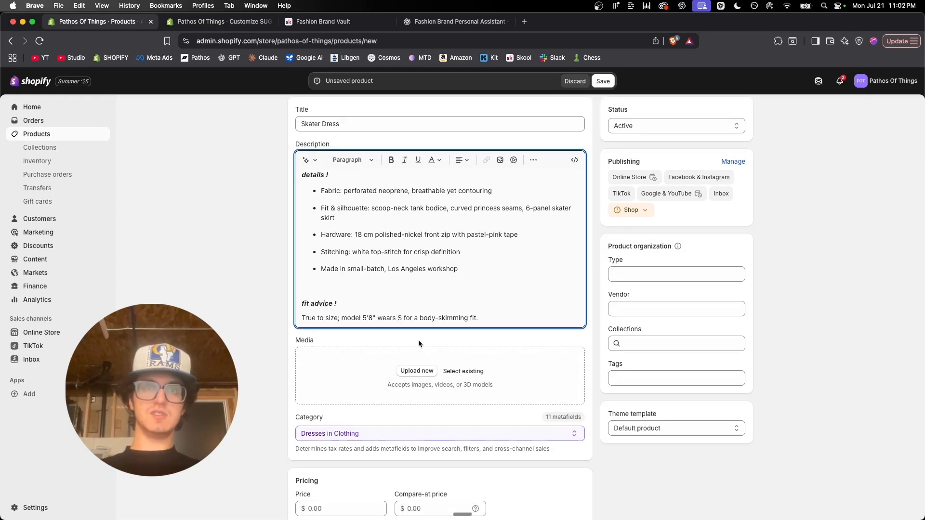
left_click(524, 307)
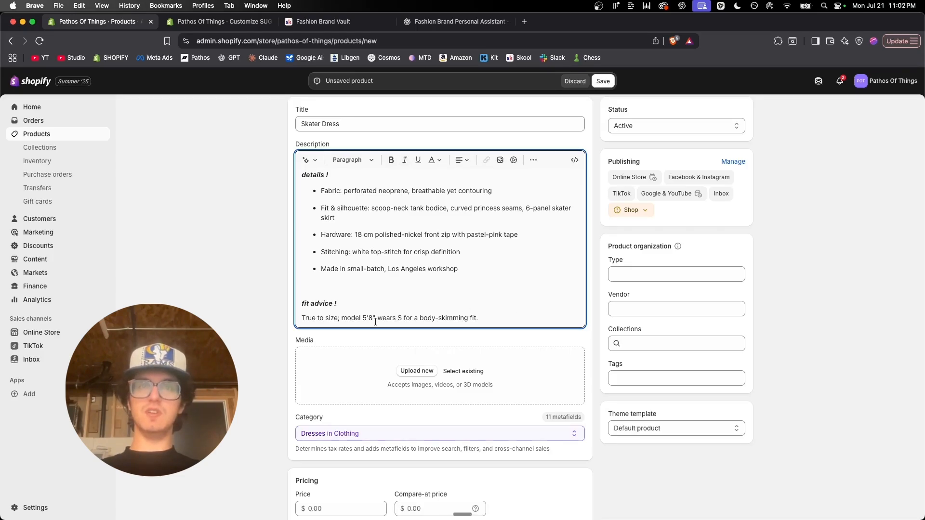
scroll(404, 323, "up", 1)
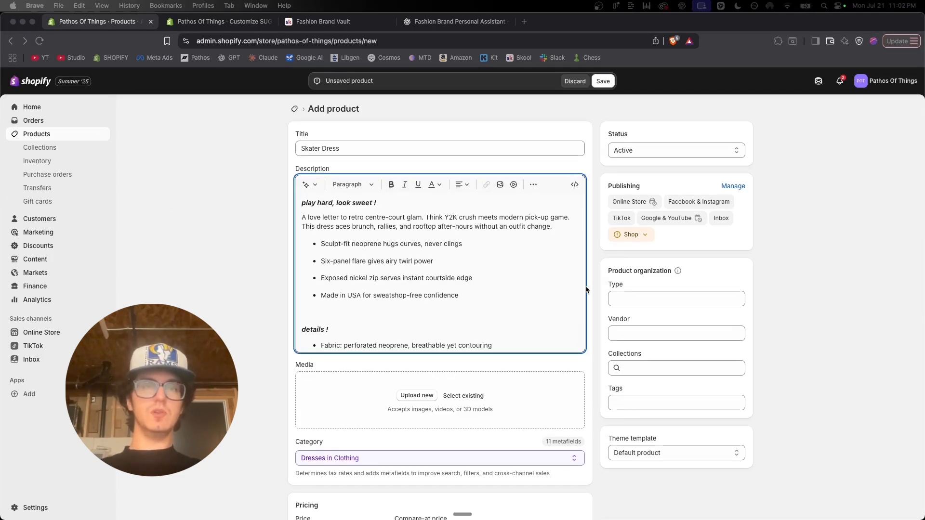
scroll(519, 326, "down", 3)
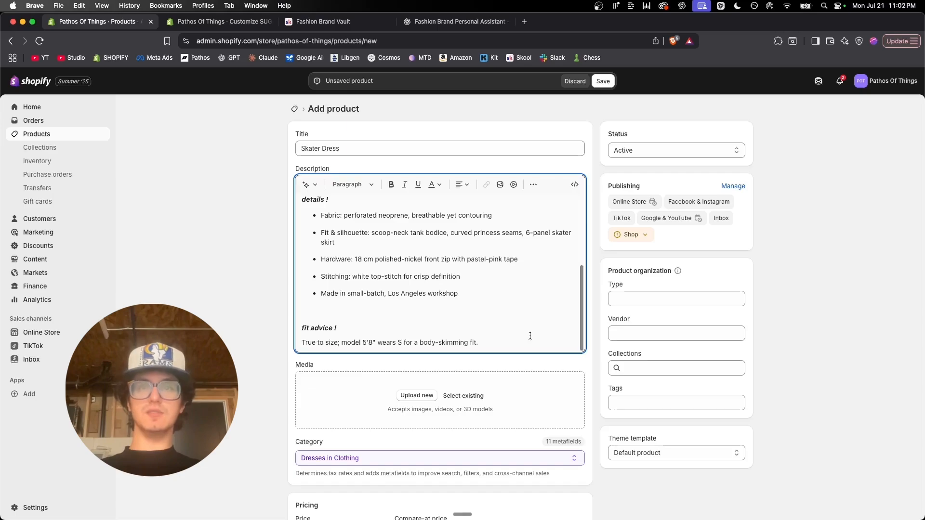
left_click(530, 336)
key("Return")
key("Return")
type("Care Machine wash cold, gentle; hang dry—no bleach, no iron on zip.")
Step: Restyle the Care heading as an italic Heading 4 reading "care !"
left_click(353, 185)
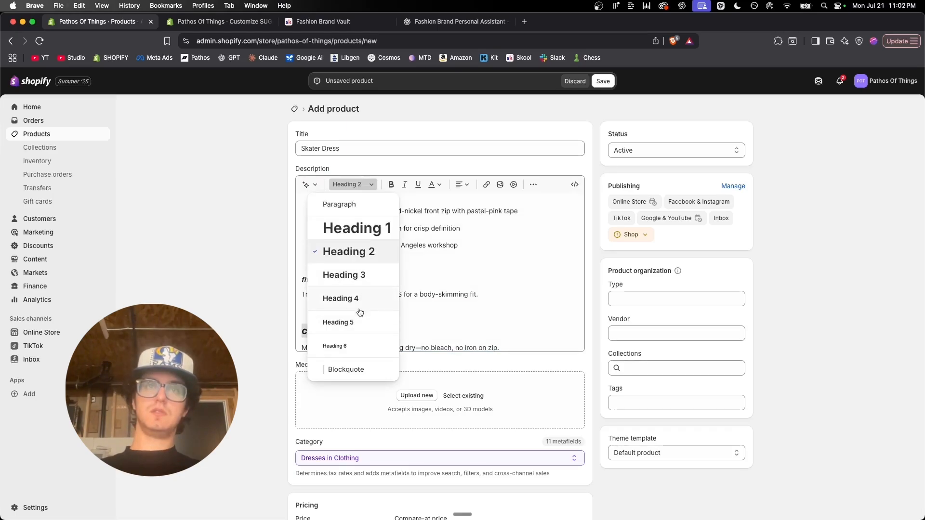
left_click(356, 302)
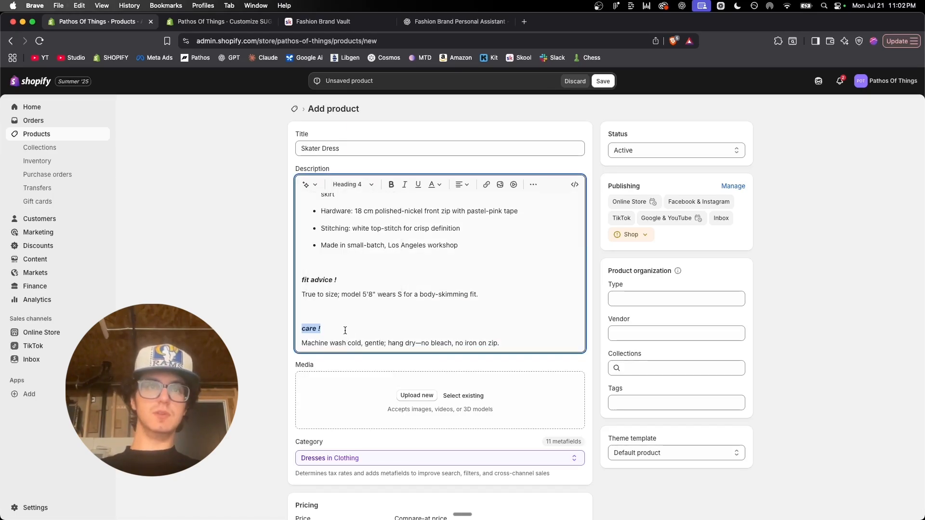
key("super+i")
left_click(345, 332)
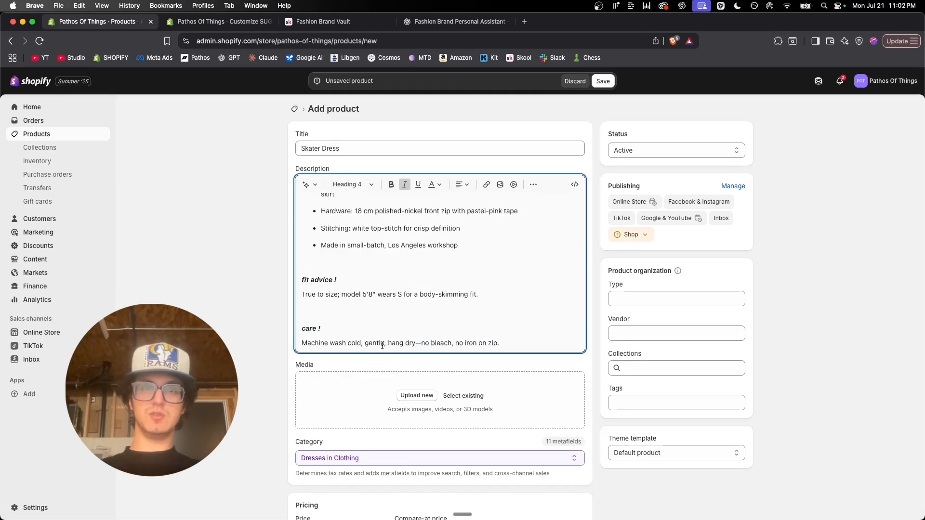
Step: Replace the long dash after "hang dry" in the care instructions with a spaced hyphen
left_click(417, 344)
key("Delete")
type("-")
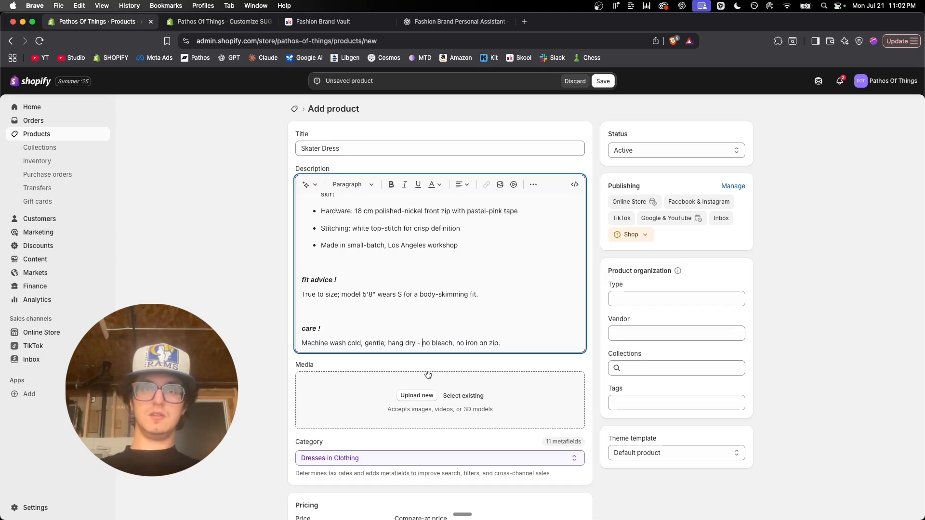
Step: Review the full Skater Dress description, checking the tagline, both bullet lists, and the fit advice and care sections
scroll(529, 291, "up", 10)
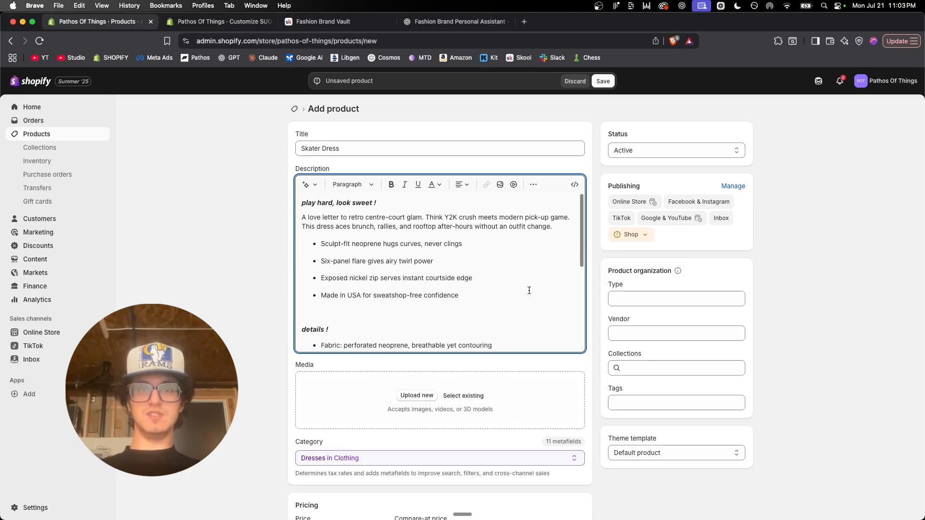
scroll(195, 263, "down", 2)
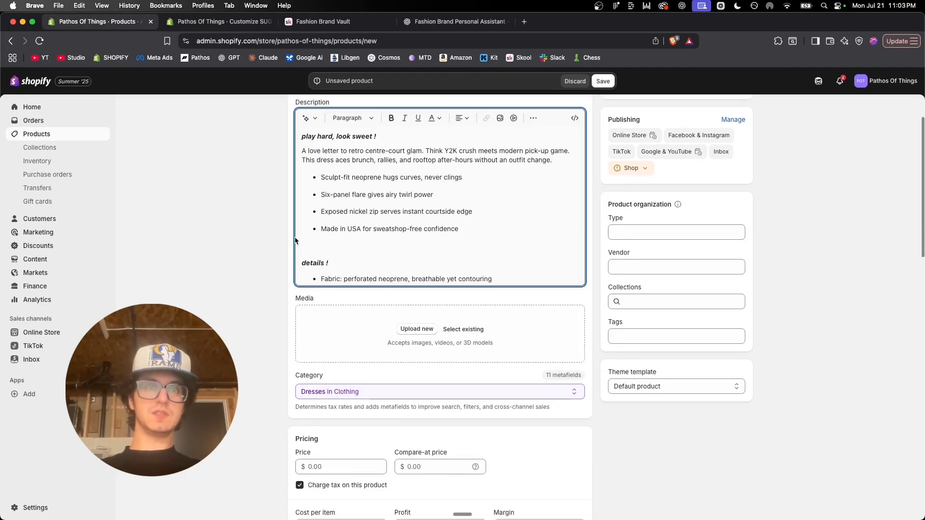
scroll(352, 231, "up", 1)
left_click(300, 179)
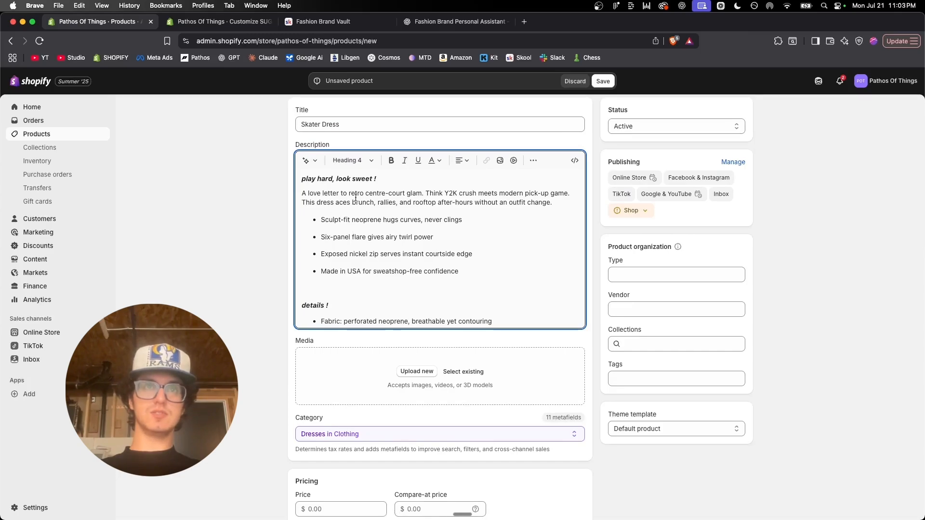
left_click_drag(497, 281, 319, 220)
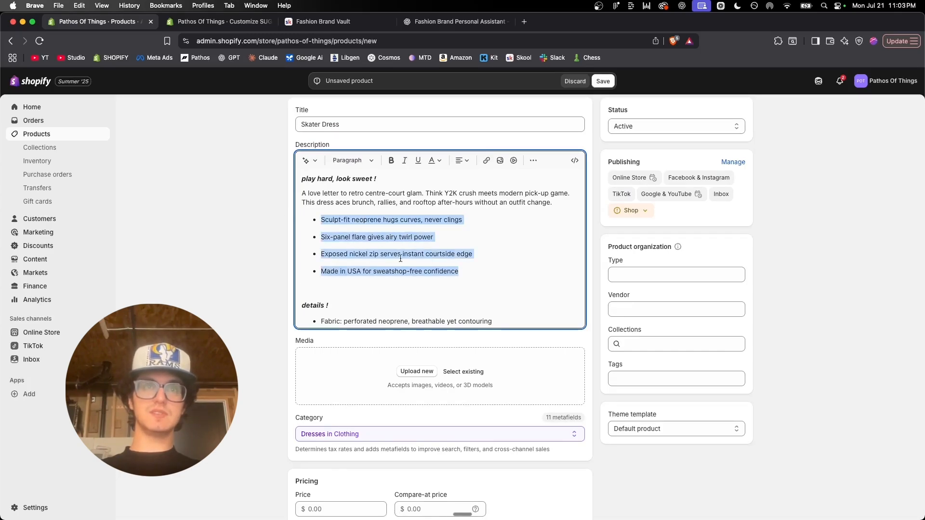
scroll(400, 258, "down", 3)
left_click_drag(477, 273, 268, 179)
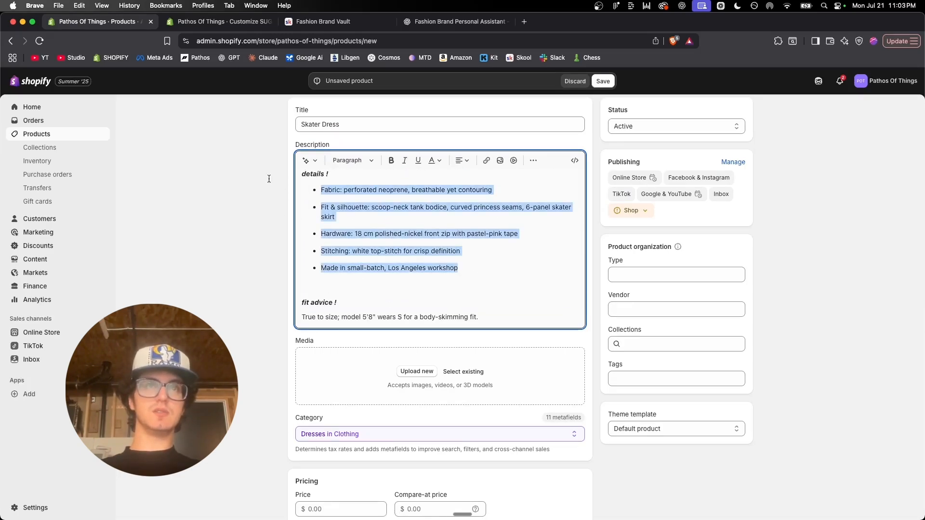
scroll(454, 281, "down", 1)
left_click(455, 280)
scroll(454, 281, "up", 3)
scroll(454, 281, "up", 1)
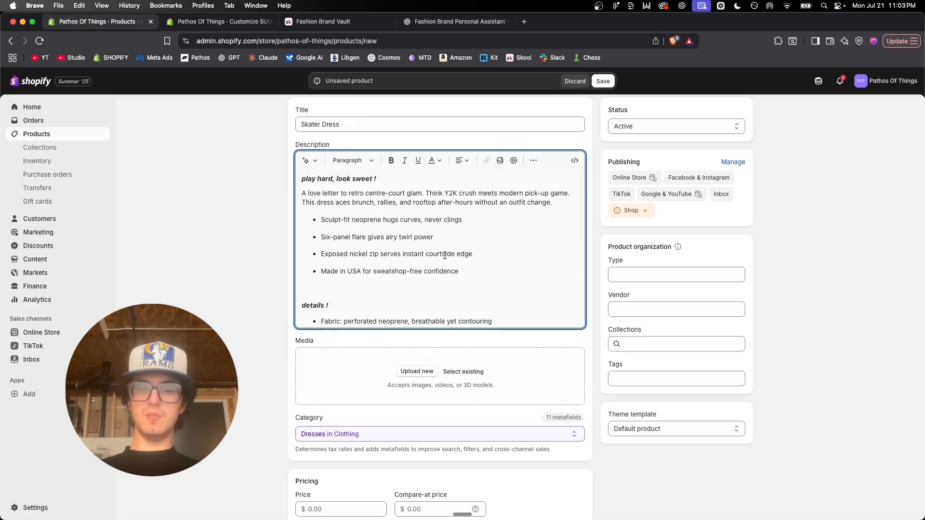
scroll(445, 255, "down", 3)
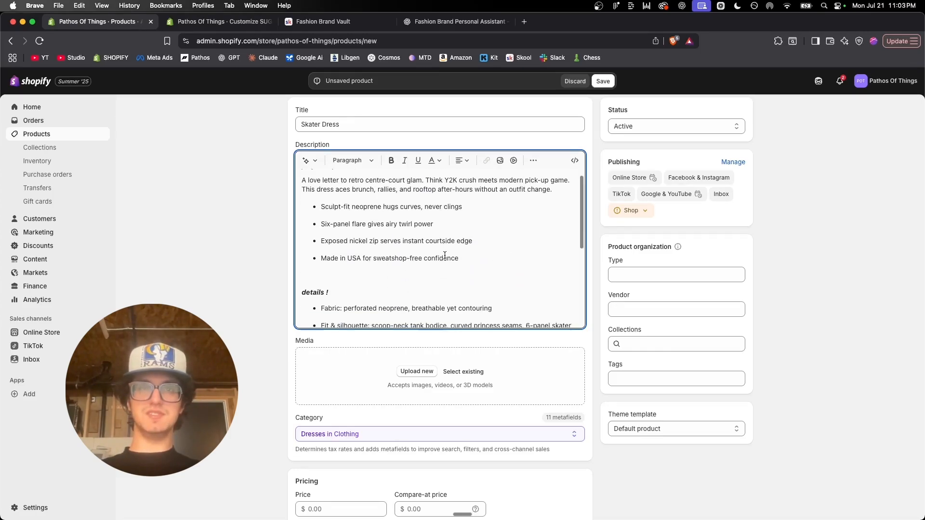
scroll(444, 256, "up", 3)
scroll(445, 255, "down", 10)
left_click(385, 341)
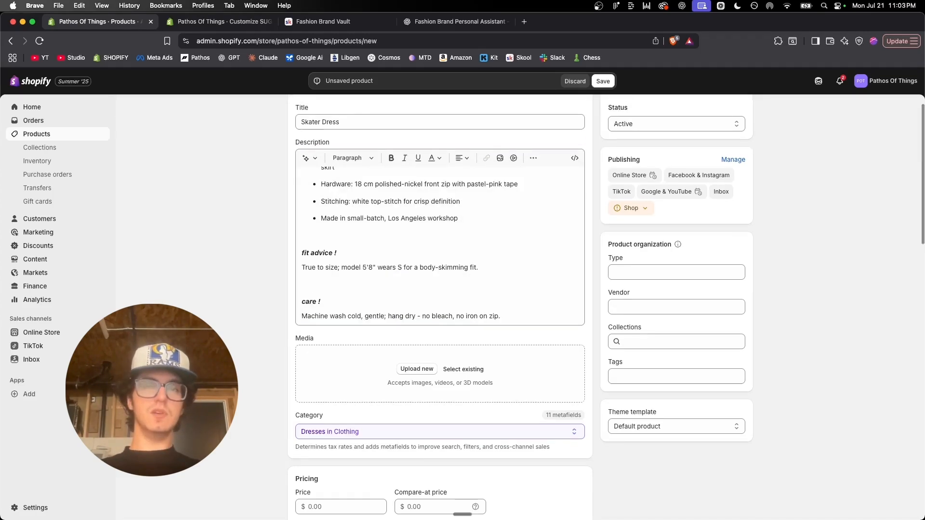
scroll(381, 364, "up", 2)
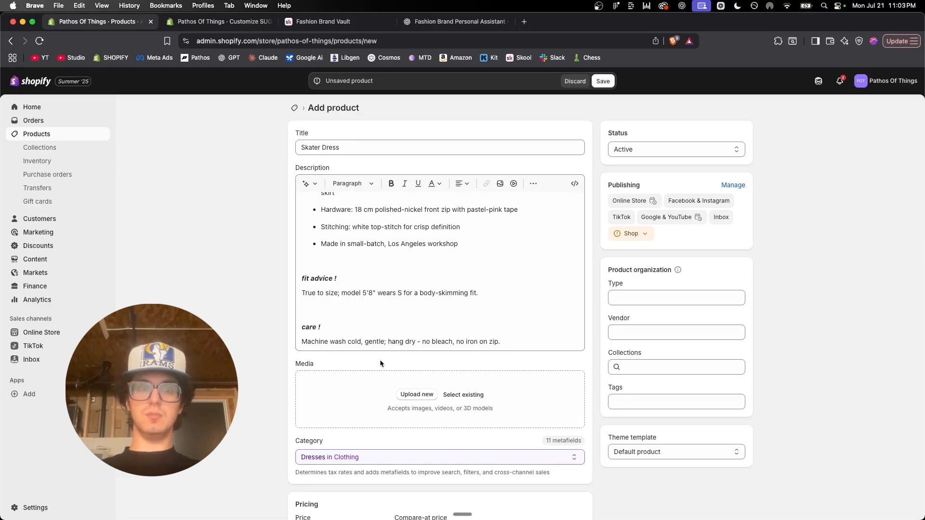
Step: Switch to Figma, look over the catalogue images on the SUGAR BB Map v2 board, and open the Sugar BB Designs file
key("super+Tab")
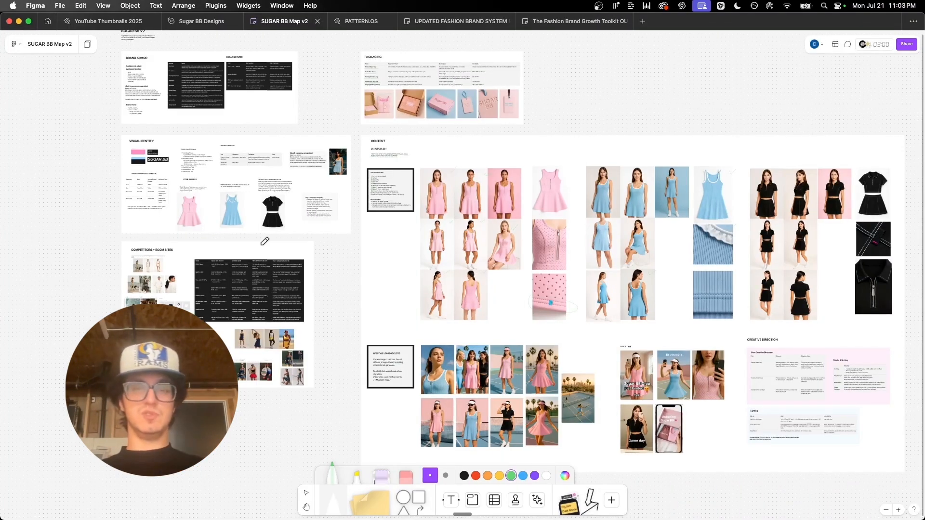
scroll(261, 245, "right", 3)
scroll(265, 241, "right", 3)
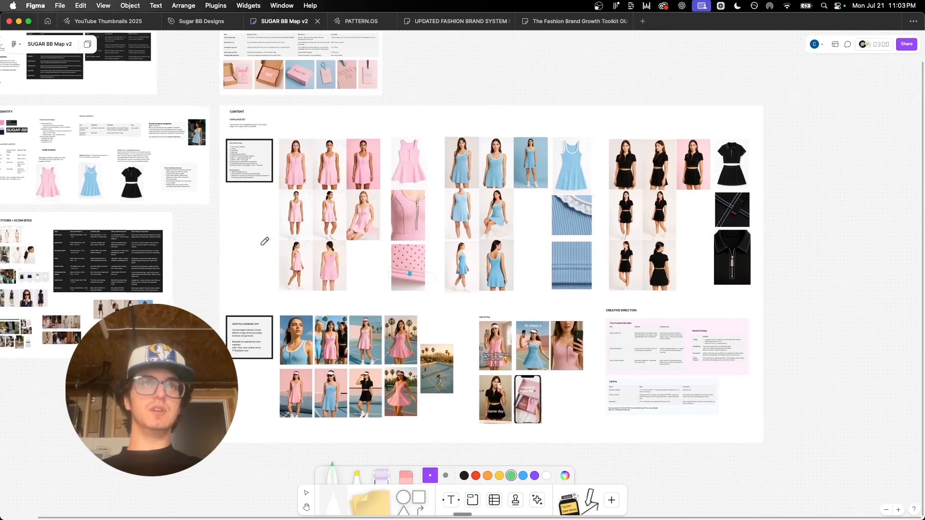
scroll(285, 232, "right", 2)
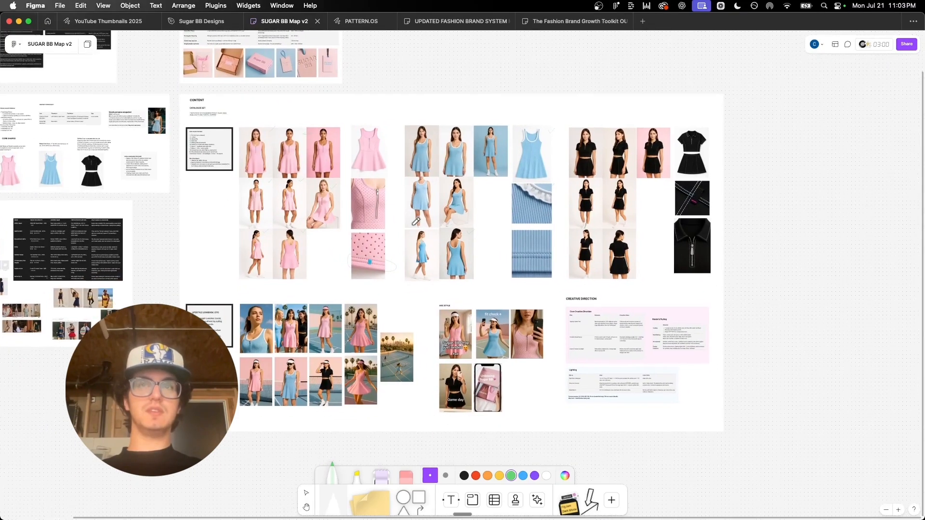
scroll(416, 221, "left", 4)
scroll(416, 221, "up", 3)
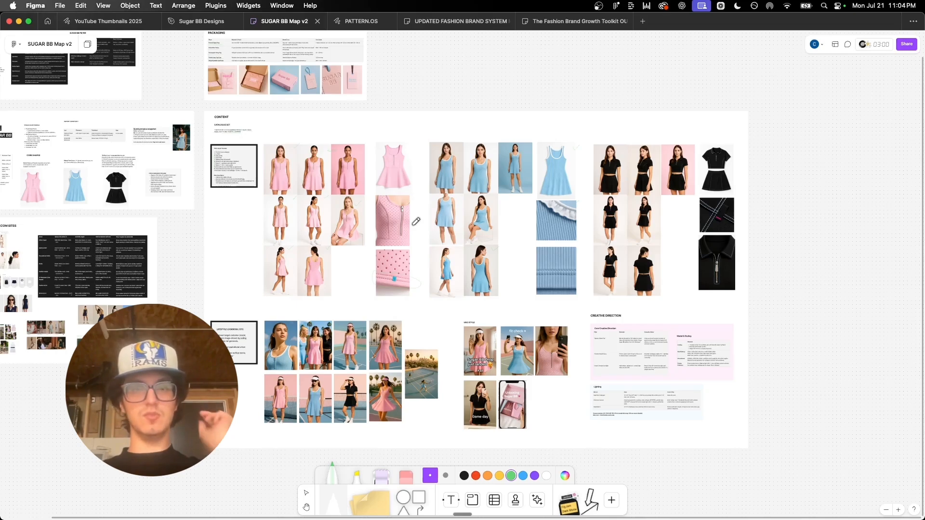
left_click(203, 22)
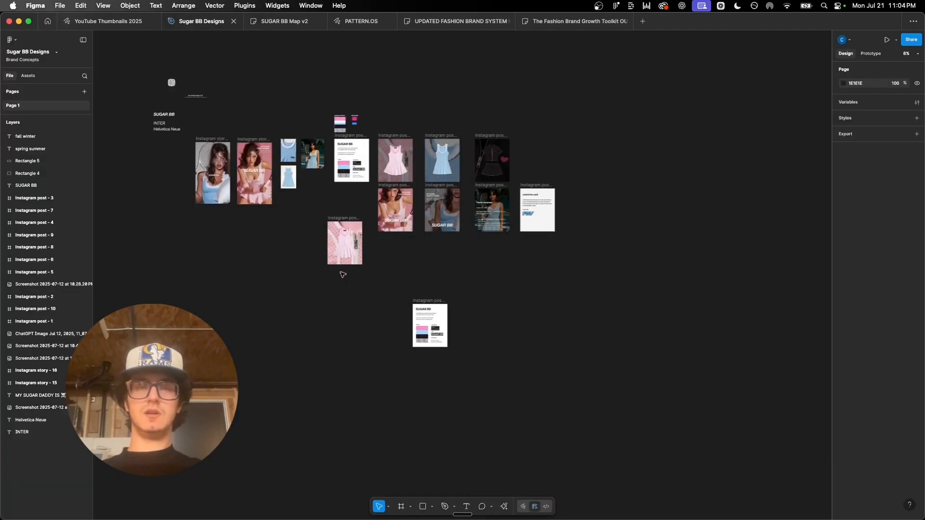
Step: Move the Instagram post - 10 frame directly beneath the Instagram post - 3 frame, aligning their edges
scroll(341, 271, "up", 3)
scroll(343, 274, "up", 3)
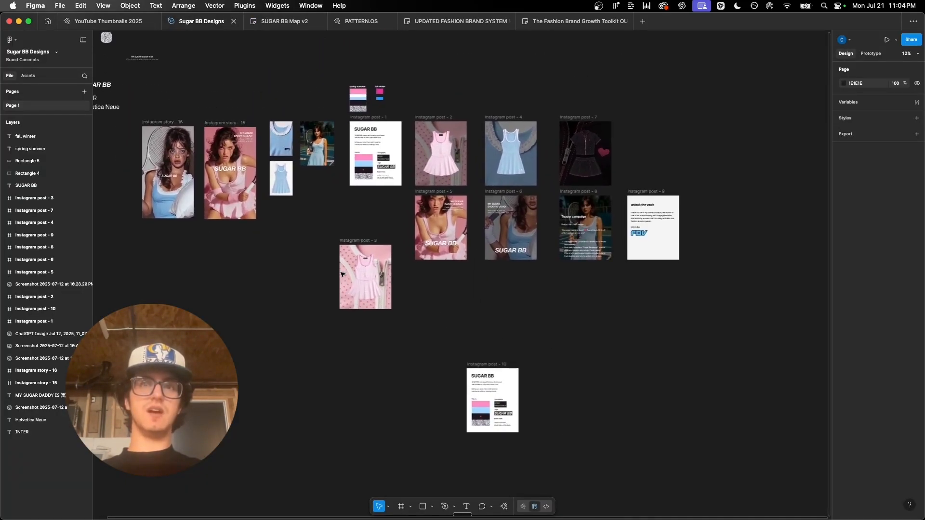
scroll(342, 275, "down", 2)
left_click_drag(457, 334, 337, 294)
left_click(480, 311)
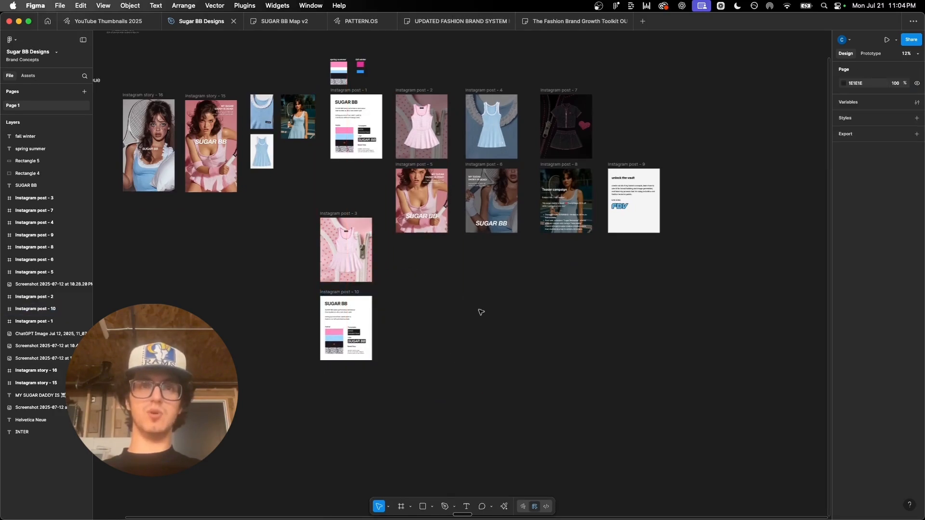
Step: Create a blank white frame below the Instagram posts and size it to 2048 × 2048
scroll(479, 311, "up", 3)
scroll(479, 312, "down", 2)
scroll(479, 312, "up", 1)
left_click(402, 506)
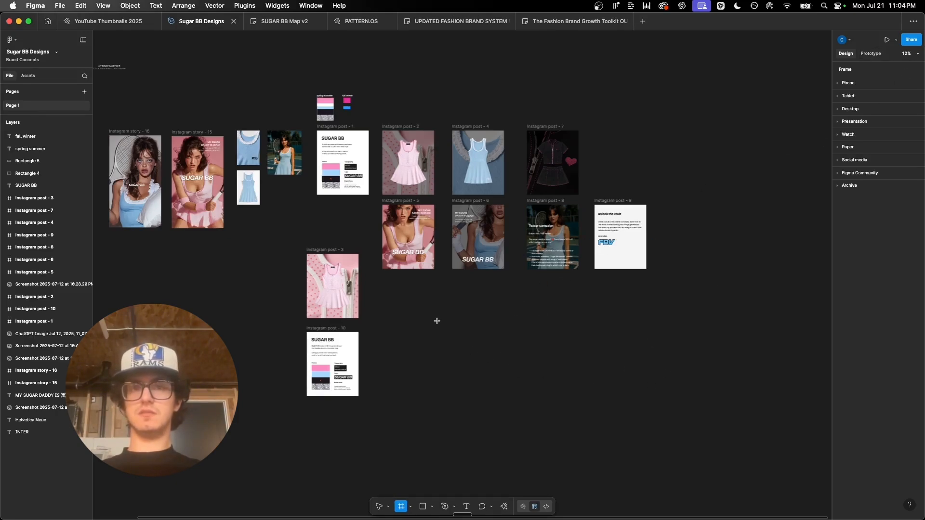
left_click_drag(437, 319, 561, 415)
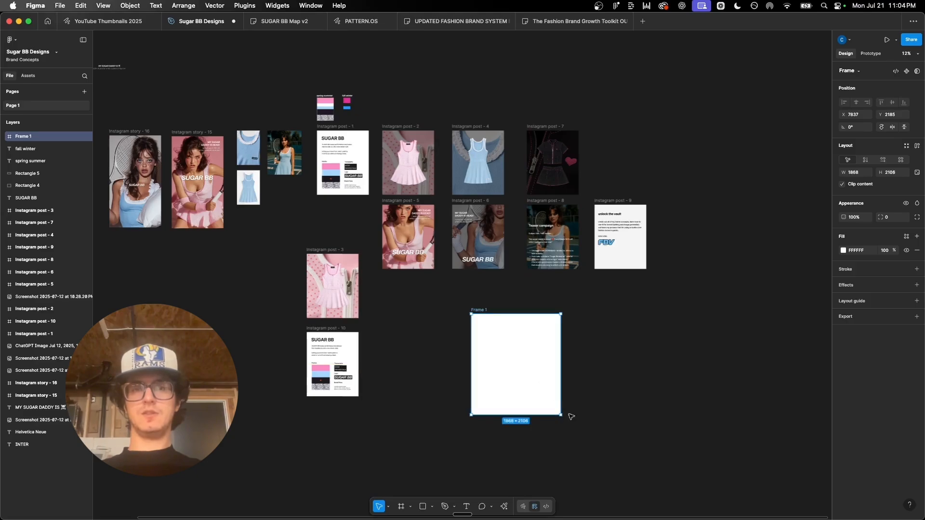
left_click(858, 173)
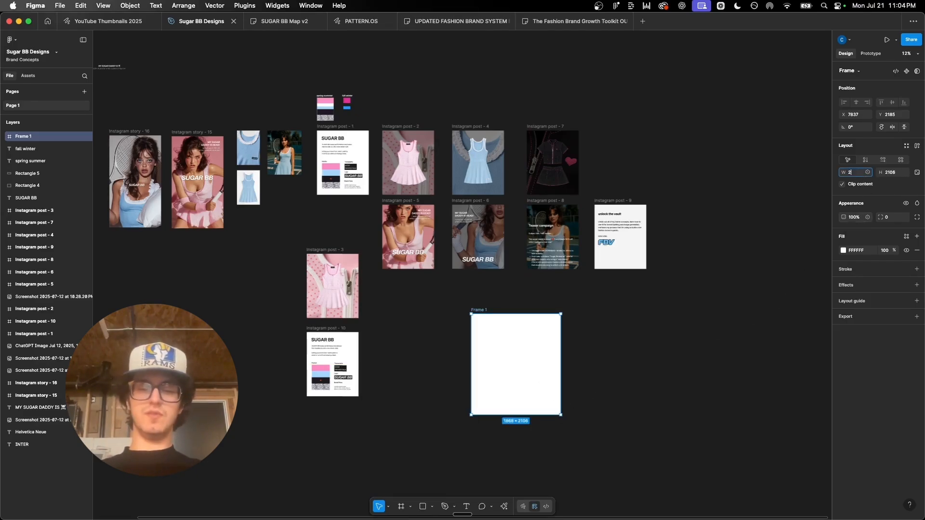
left_click(892, 173)
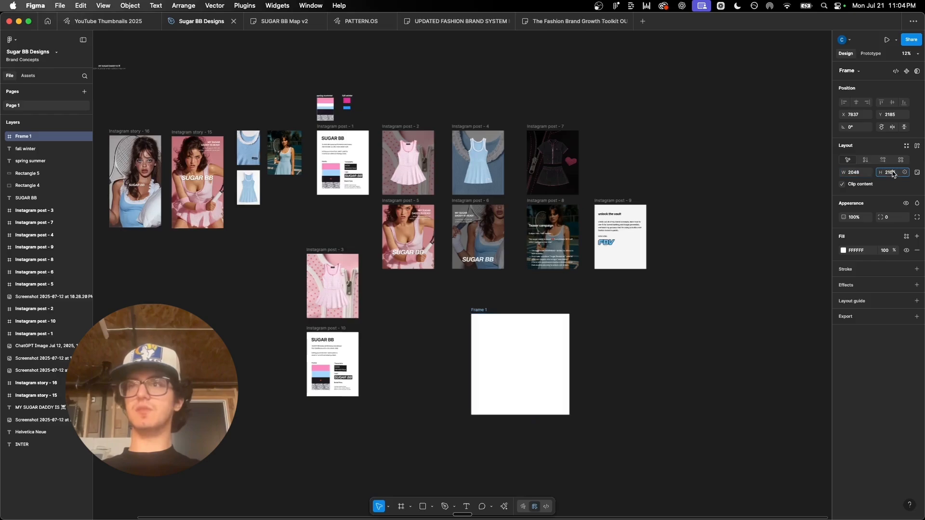
type("2048")
key("Return")
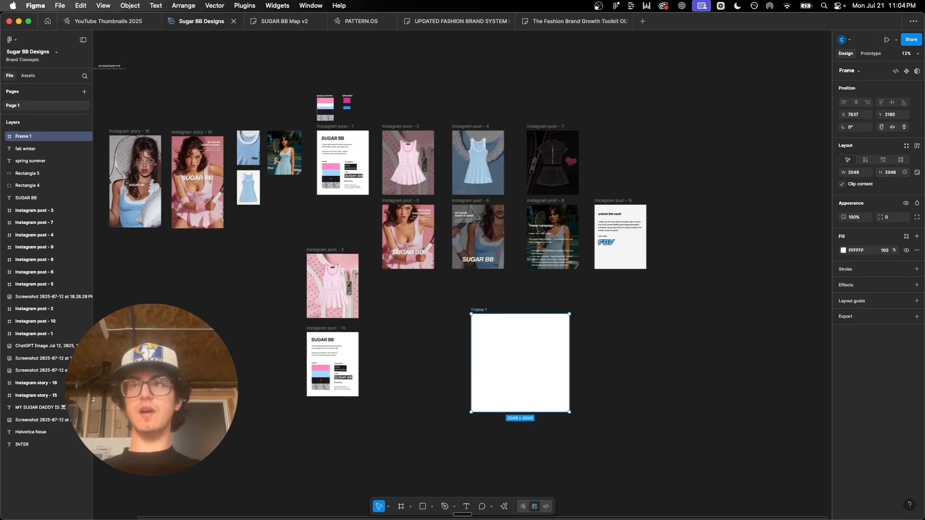
Step: Place the blank square frame right beside the Instagram post - 10 frame
left_click(678, 369)
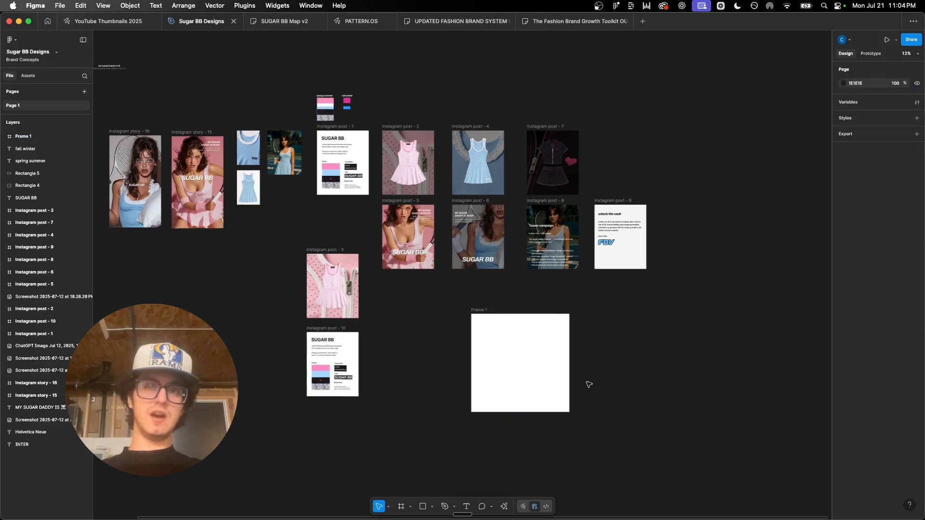
left_click_drag(522, 375, 436, 370)
left_click(546, 370)
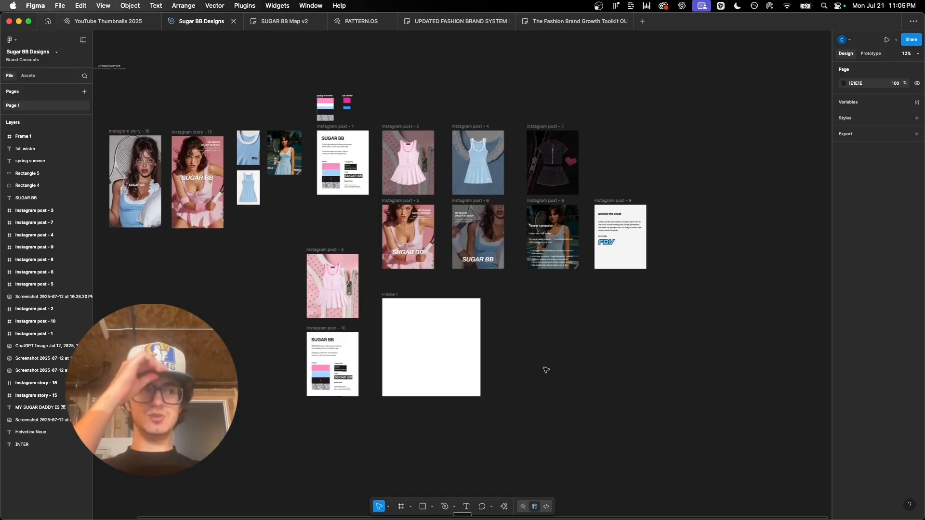
scroll(429, 349, "up", 3)
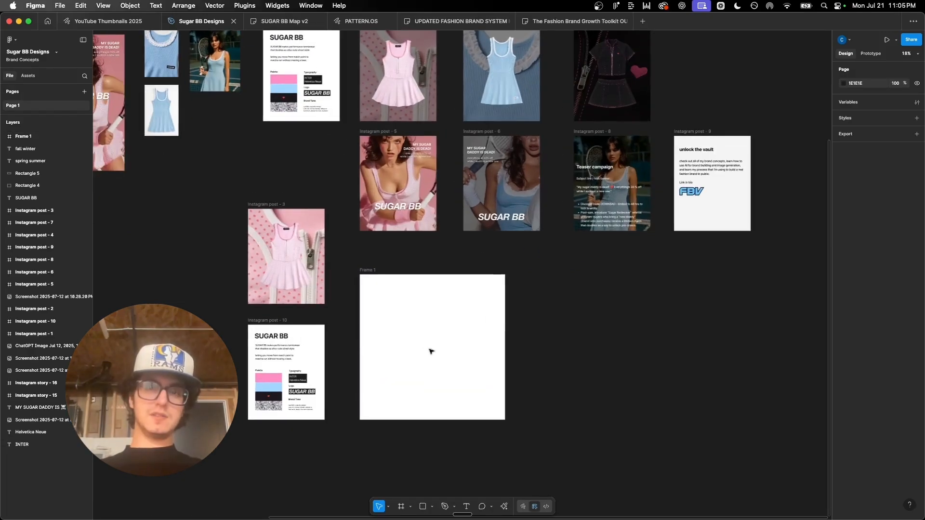
scroll(430, 350, "down", 2)
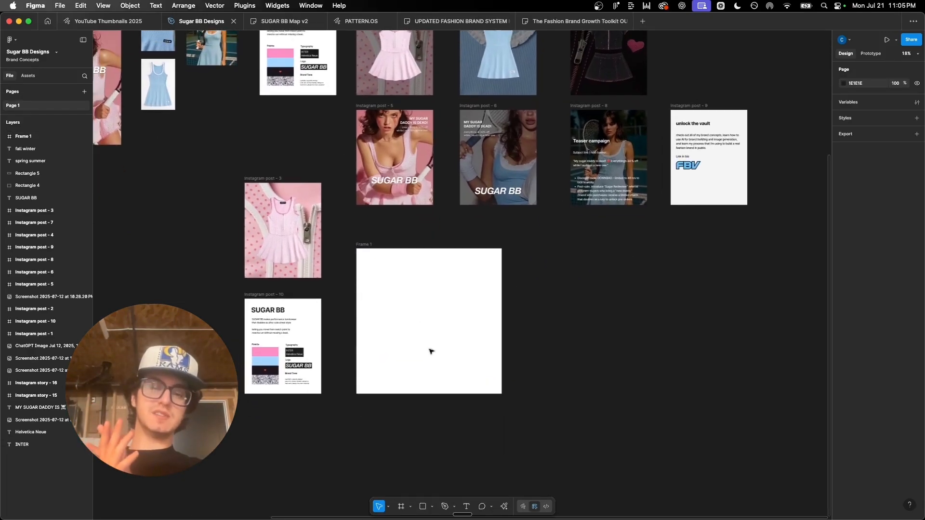
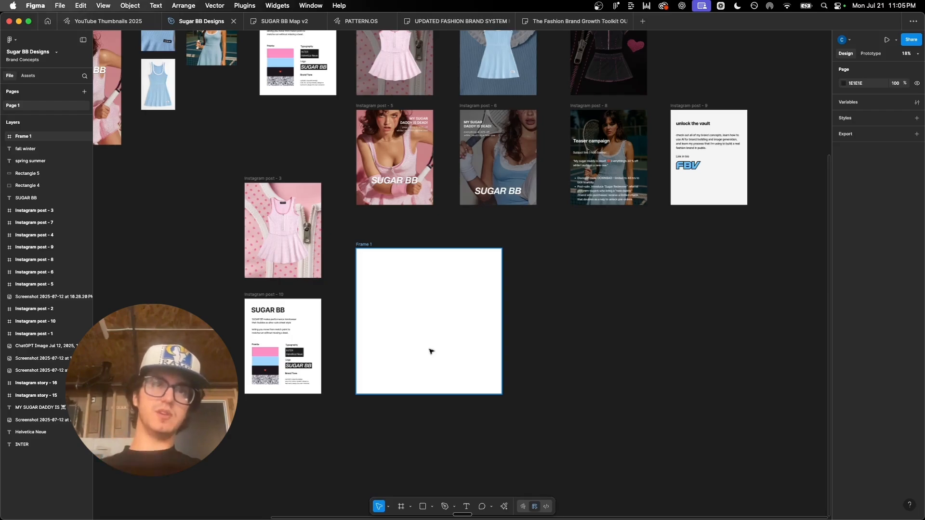
Step: Move the blank square frame further right and down into open canvas, away from the Instagram posts
left_click(432, 351)
left_click_drag(422, 311, 515, 314)
left_click(660, 339)
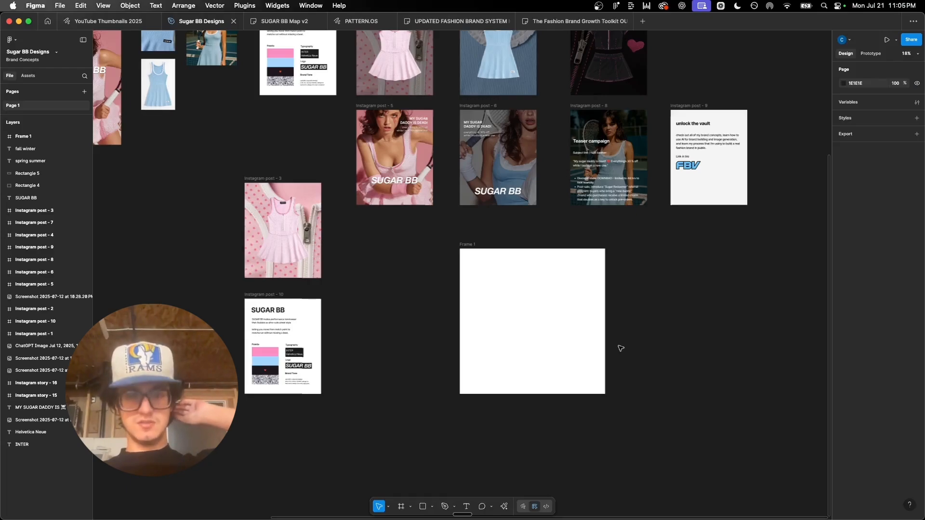
scroll(624, 345, "up", 1)
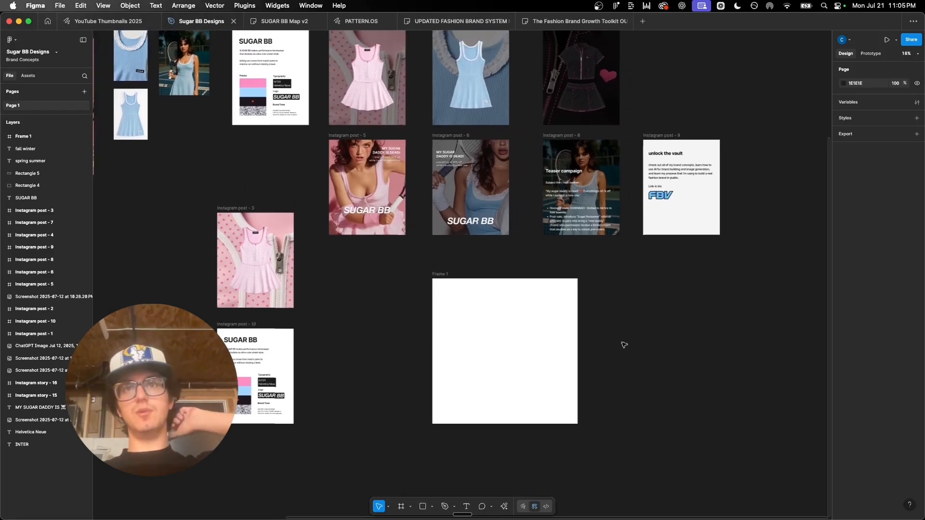
scroll(625, 345, "down", 2)
scroll(625, 345, "up", 3)
scroll(624, 345, "up", 1)
left_click(395, 254)
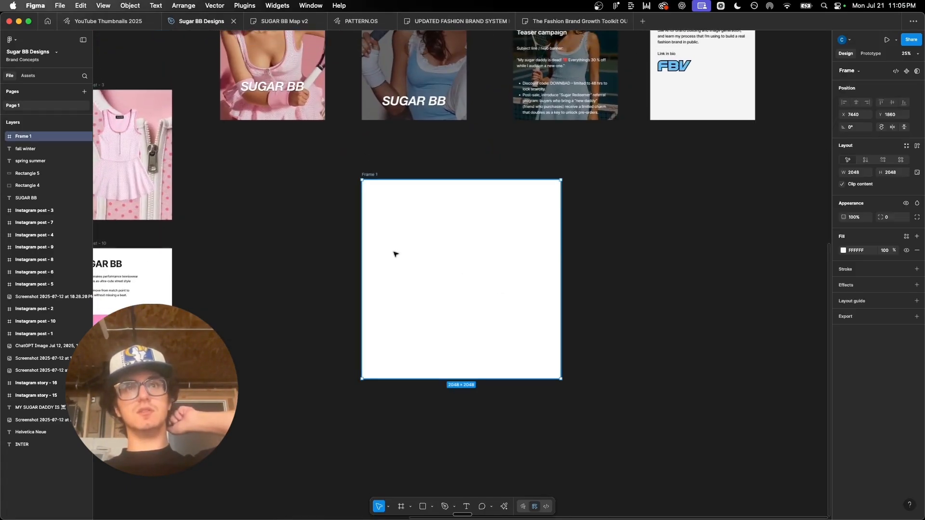
left_click_drag(424, 251, 430, 332)
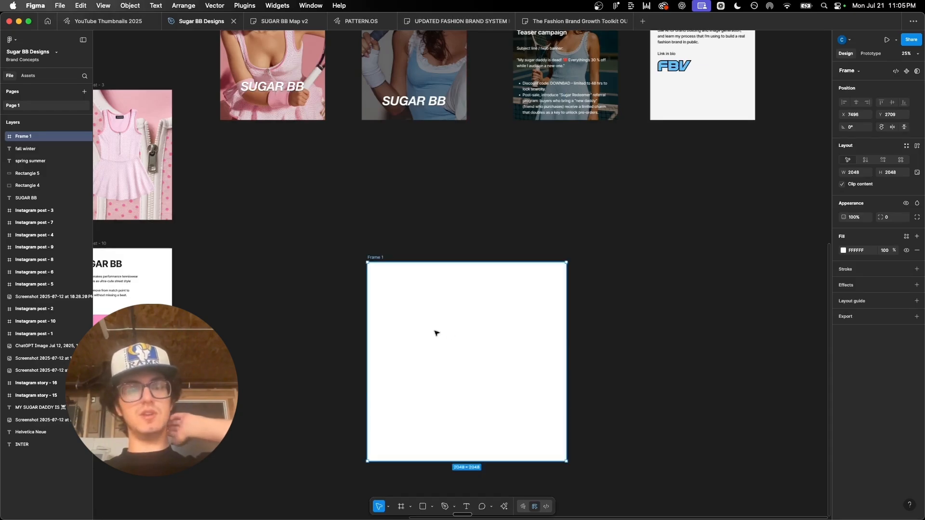
left_click(708, 379)
Step: Paste the pink dress product images and place their grid to the right of the blank square frame, top edges aligned
scroll(592, 372, "down", 3)
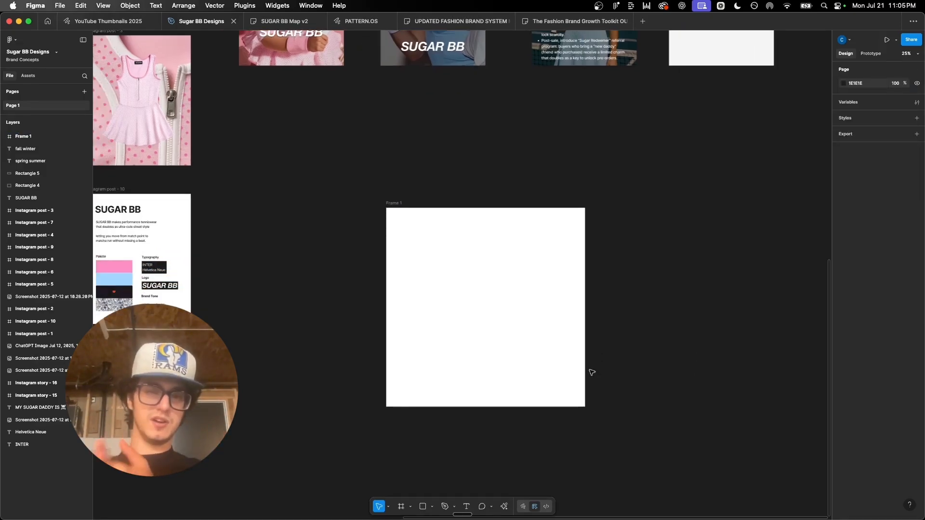
key("super+v")
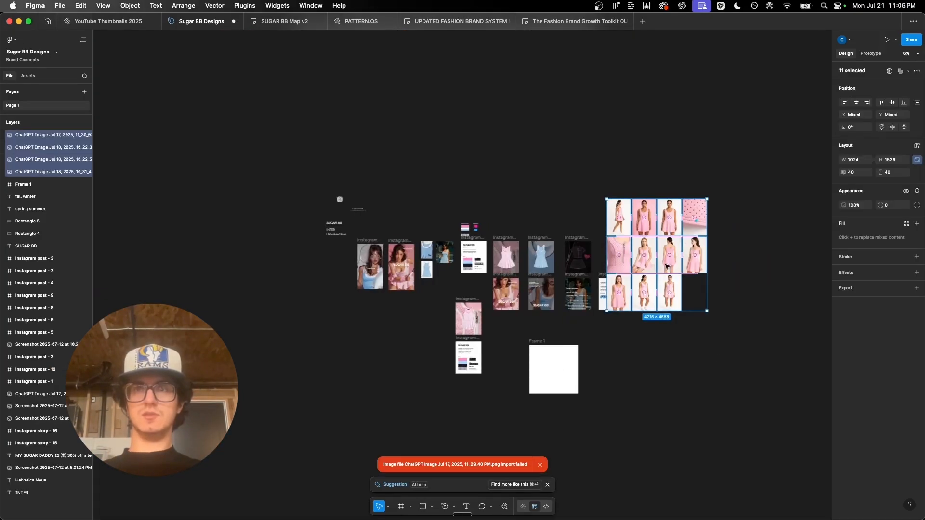
left_click_drag(723, 312, 672, 364)
scroll(753, 406, "down", 2)
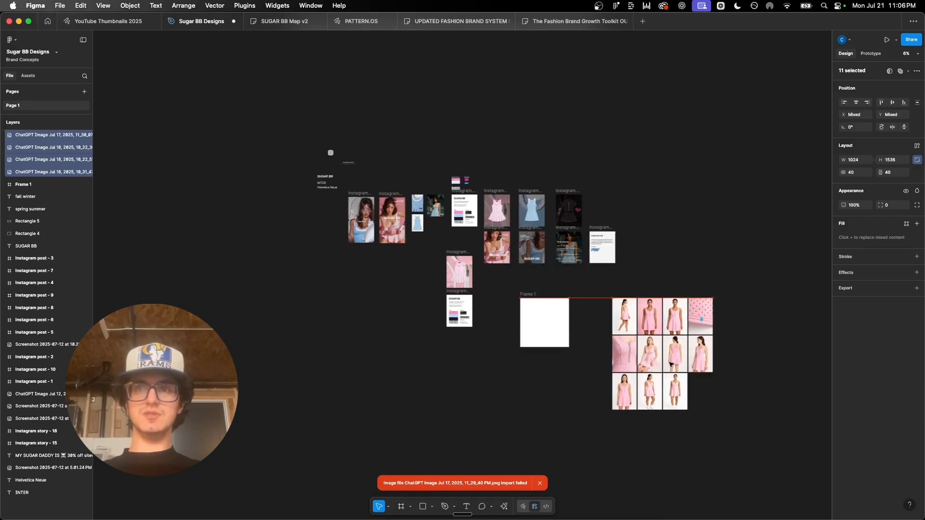
scroll(672, 365, "up", 5)
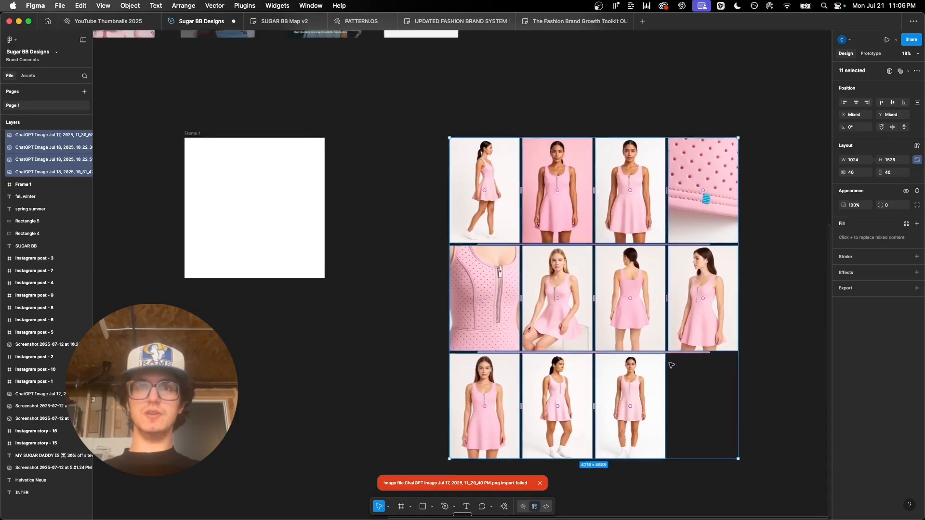
scroll(459, 328, "down", 1)
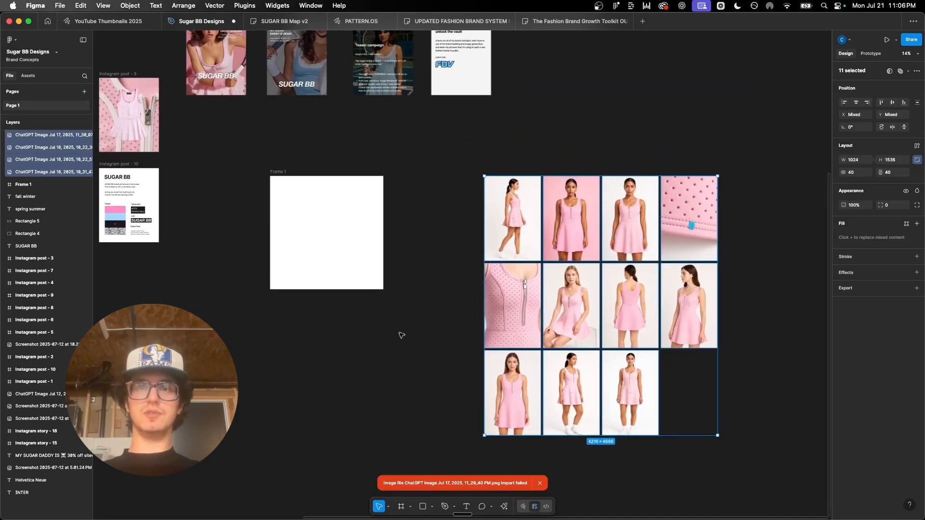
Step: Move the blank square frame closer to the grid of pink dress images
scroll(402, 335, "left", 3)
scroll(401, 334, "up", 1)
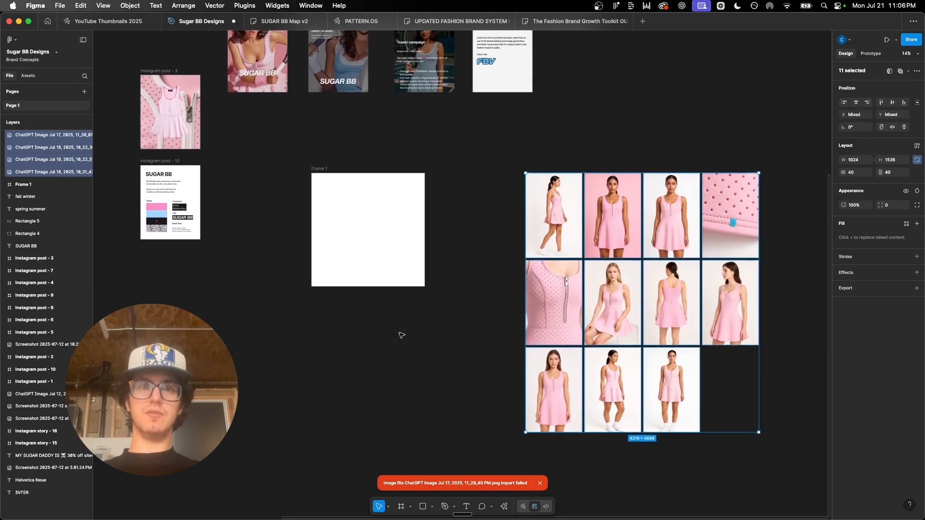
left_click_drag(331, 191, 400, 191)
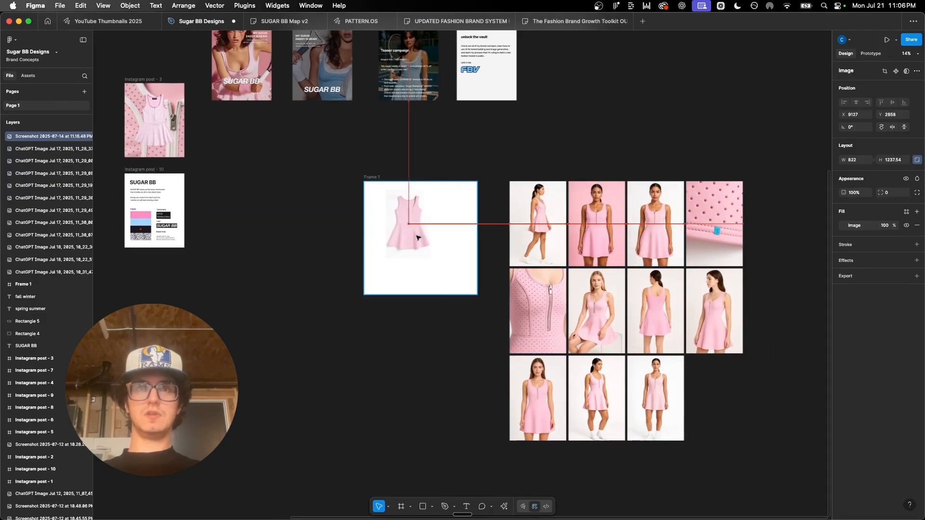
Step: Enlarge the flat-lay dress image to 1438 px wide, center it over the square frame, and trim it to the frame's 2048 px height
left_click_drag(418, 236, 398, 228)
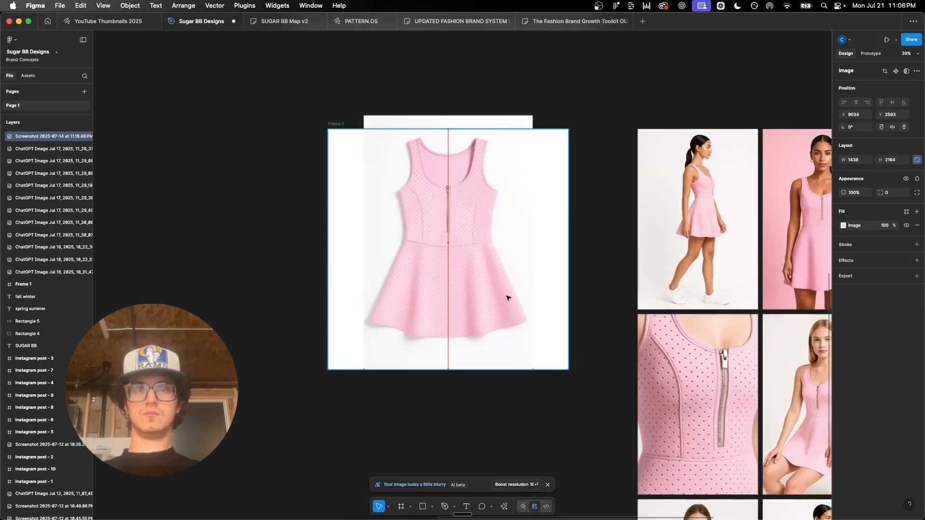
left_click_drag(507, 295, 507, 306)
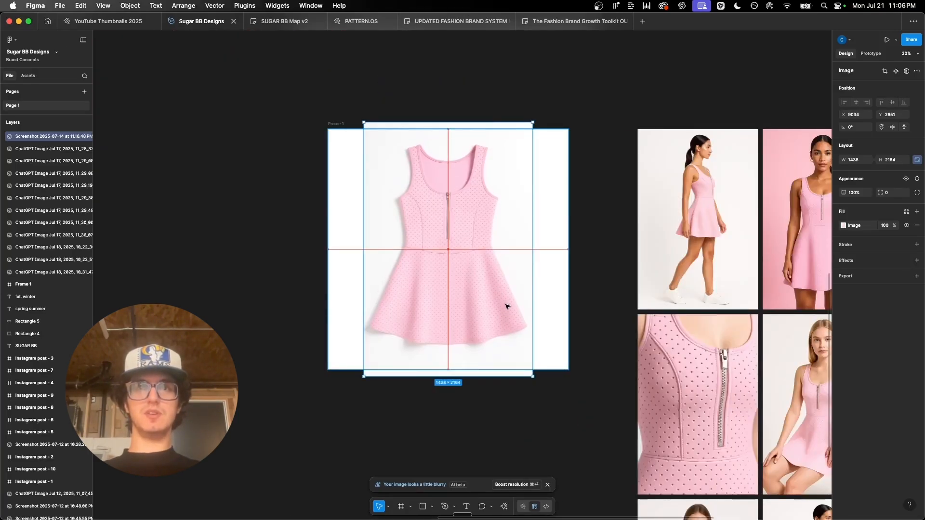
left_click_drag(494, 377, 494, 370)
left_click(498, 414)
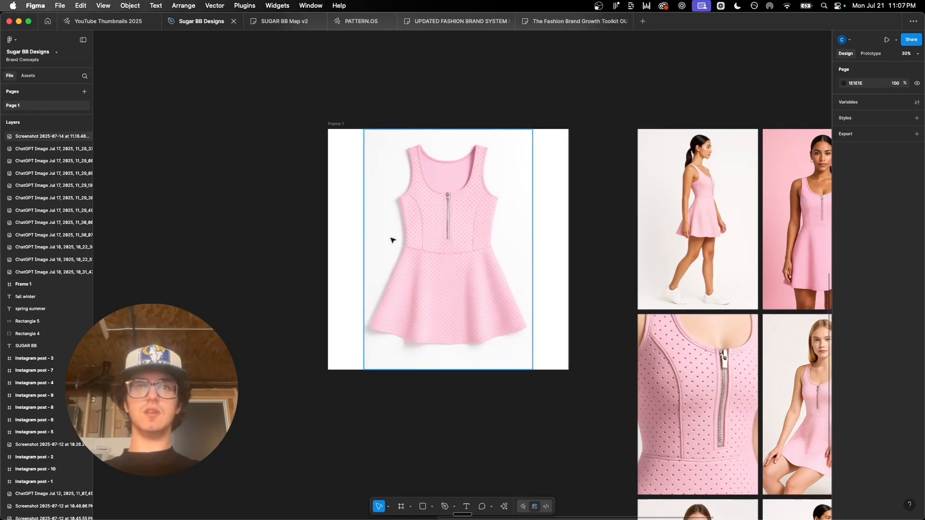
Step: Set the square frame's fill to F7F6F6, sampled from the edge of the flat-lay image's background
left_click(340, 124)
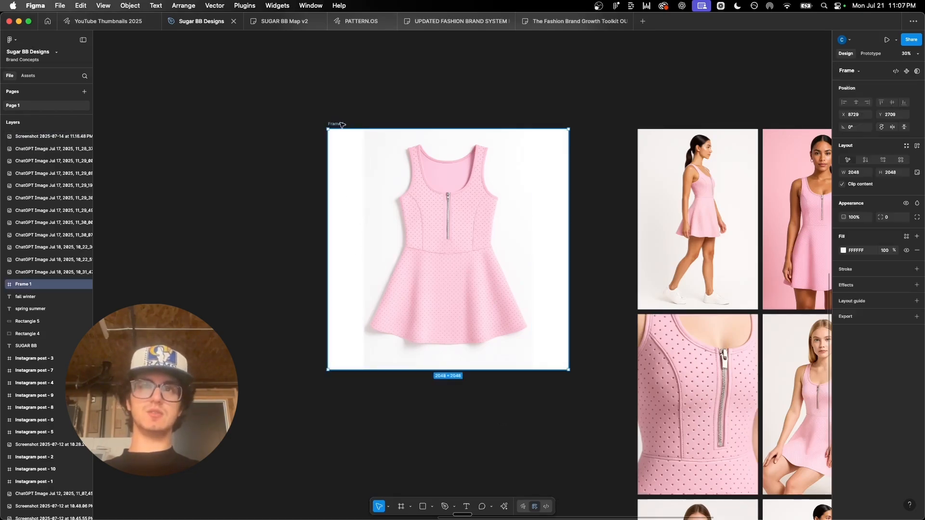
left_click(844, 251)
left_click(752, 377)
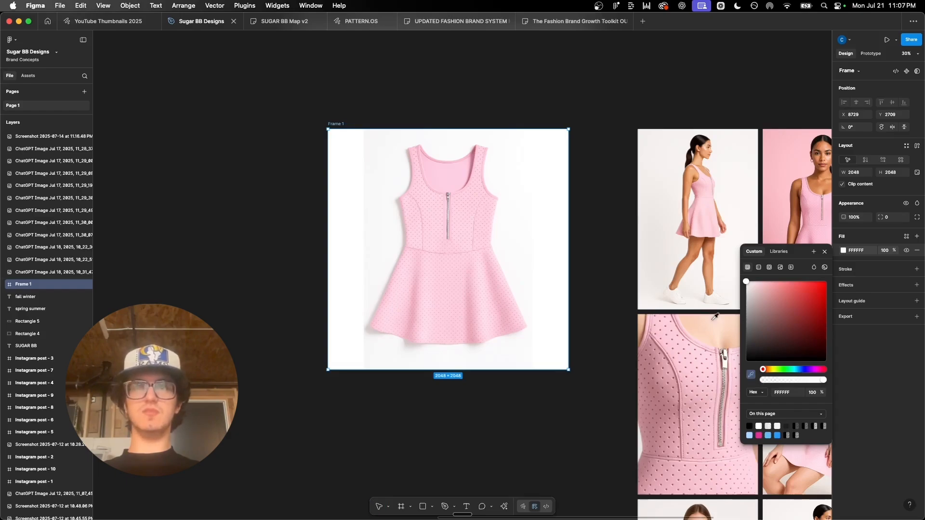
left_click(500, 150)
key("i")
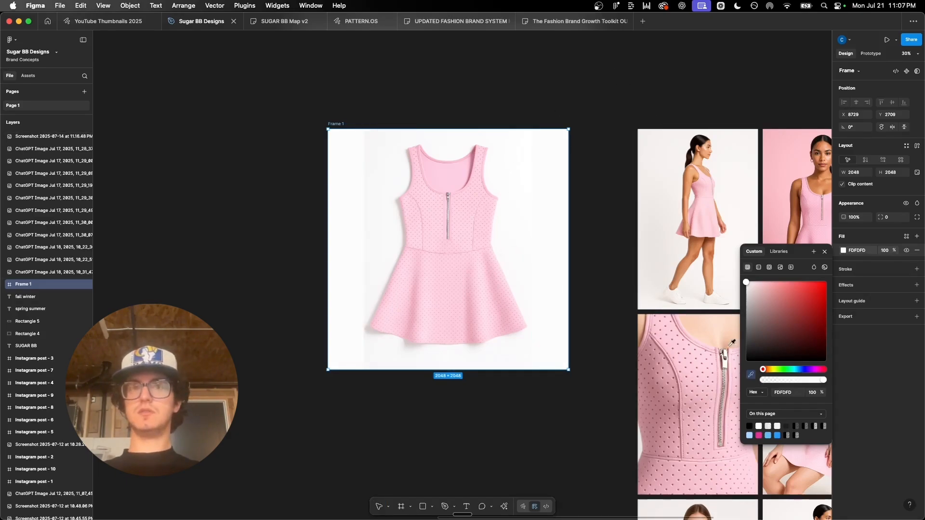
left_click(367, 156)
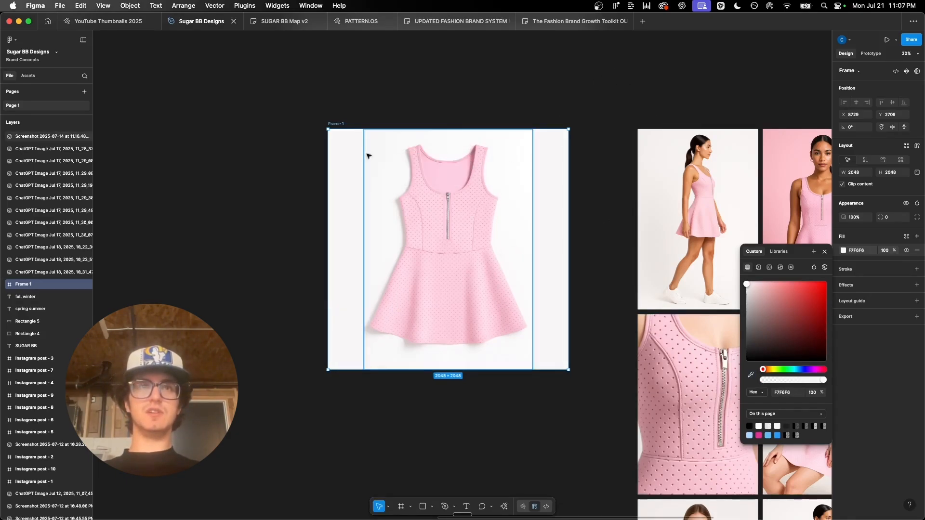
left_click(619, 93)
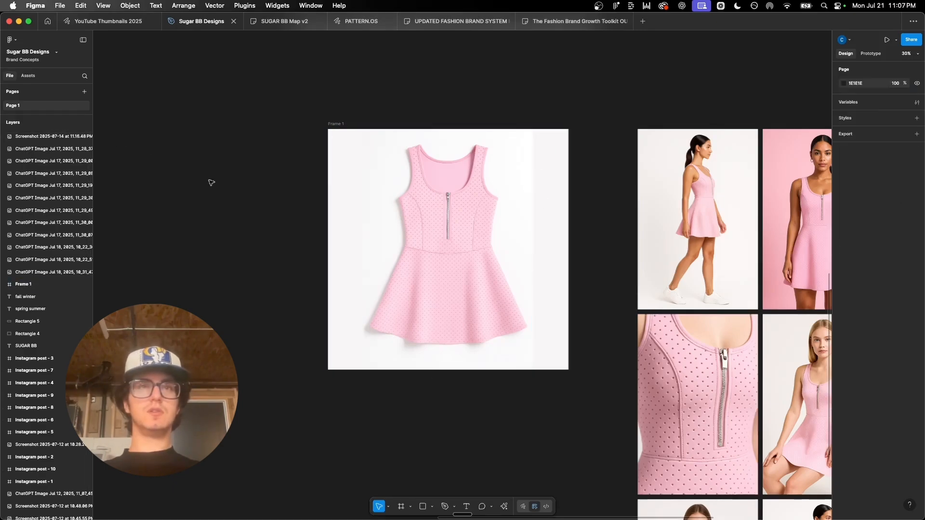
Step: Remove the background from the flat-lay dress image inside the square frame
scroll(319, 185, "up", 5)
scroll(320, 185, "right", 1)
scroll(320, 184, "down", 1)
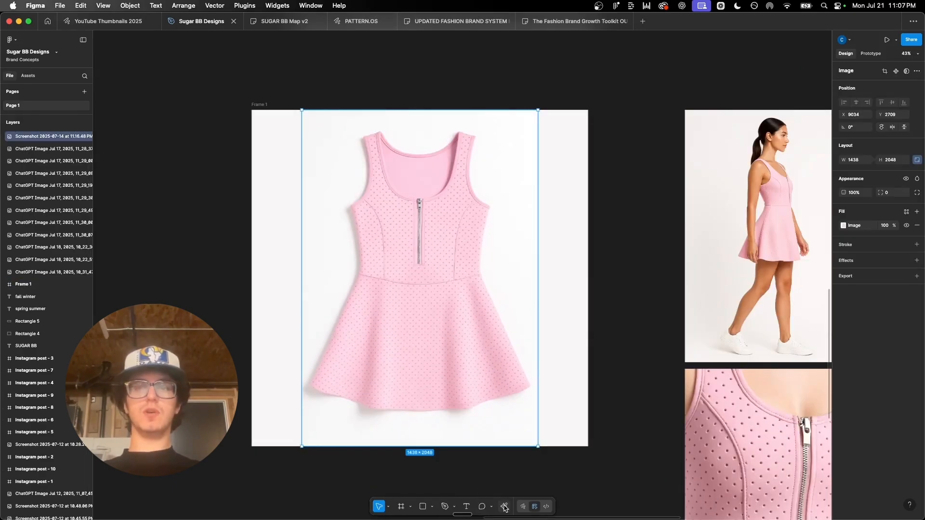
left_click(505, 508)
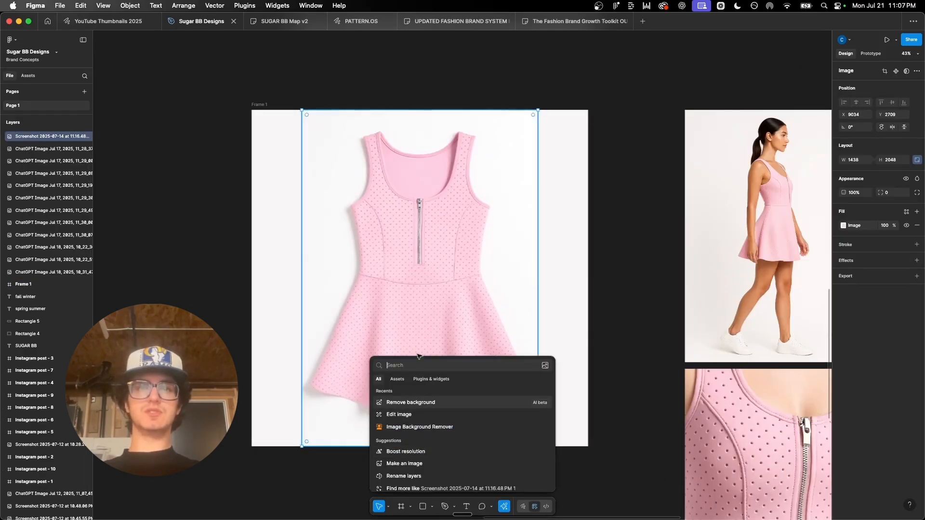
left_click(417, 402)
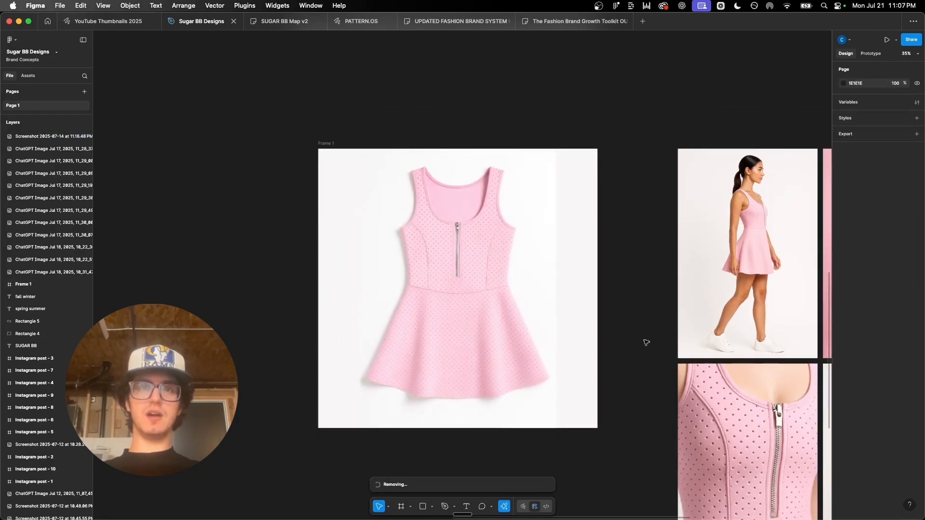
scroll(209, 312, "up", 3)
scroll(210, 312, "up", 1)
scroll(210, 312, "down", 2)
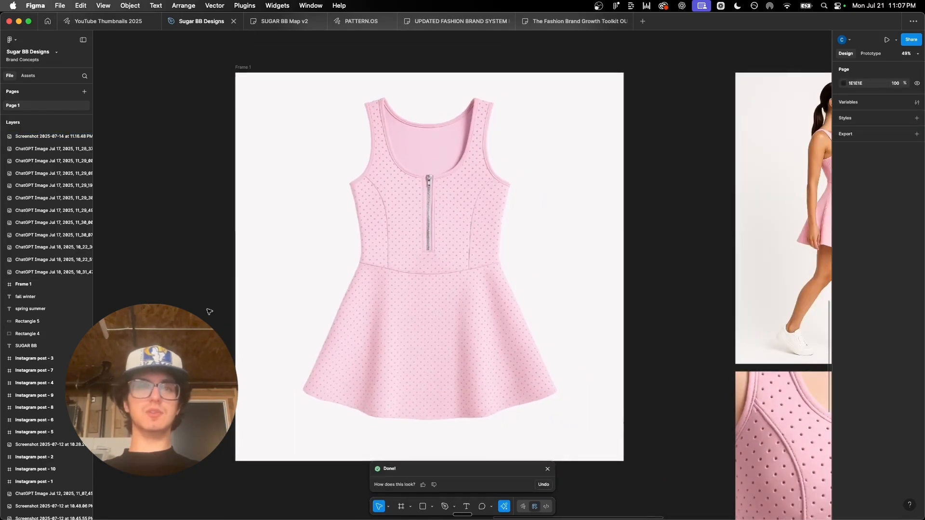
scroll(210, 312, "left", 1)
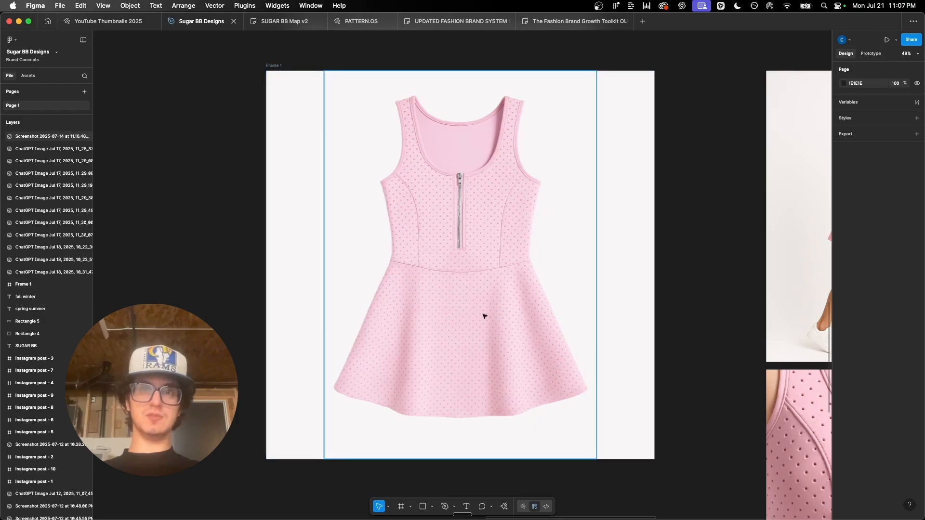
Step: Export the flat-lay square frame as a 1x PNG named "front flat lay.png" into the sugar bb product images folder
scroll(706, 333, "down", 2)
scroll(530, 289, "right", 2)
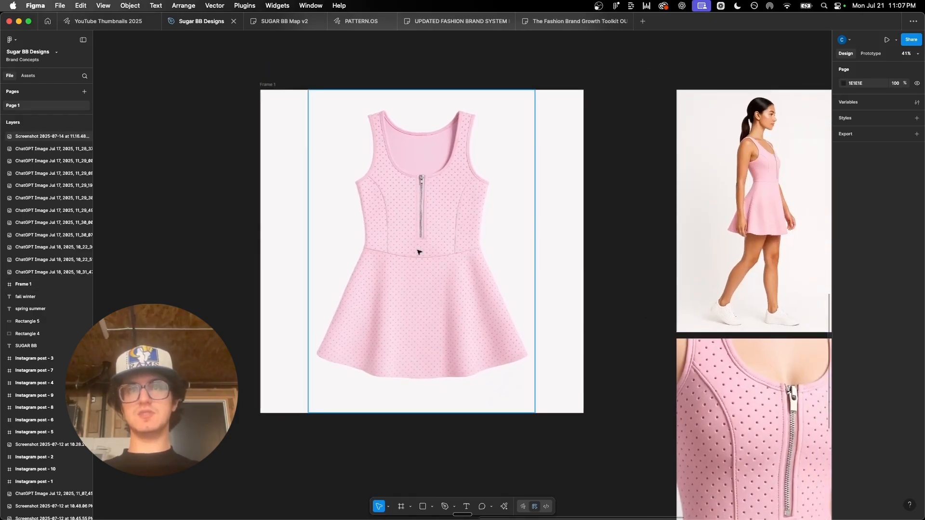
scroll(432, 258, "down", 4)
scroll(431, 258, "right", 2)
left_click(414, 308)
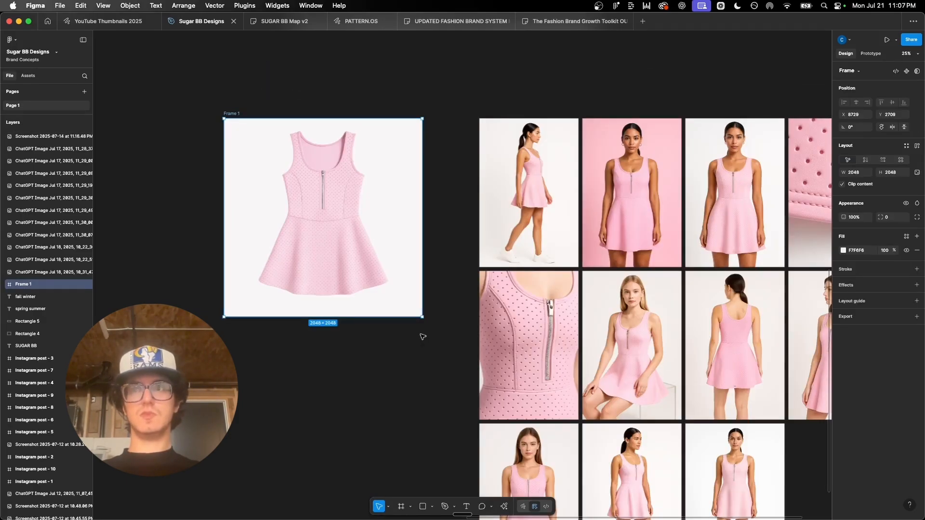
left_click(866, 322)
left_click(894, 356)
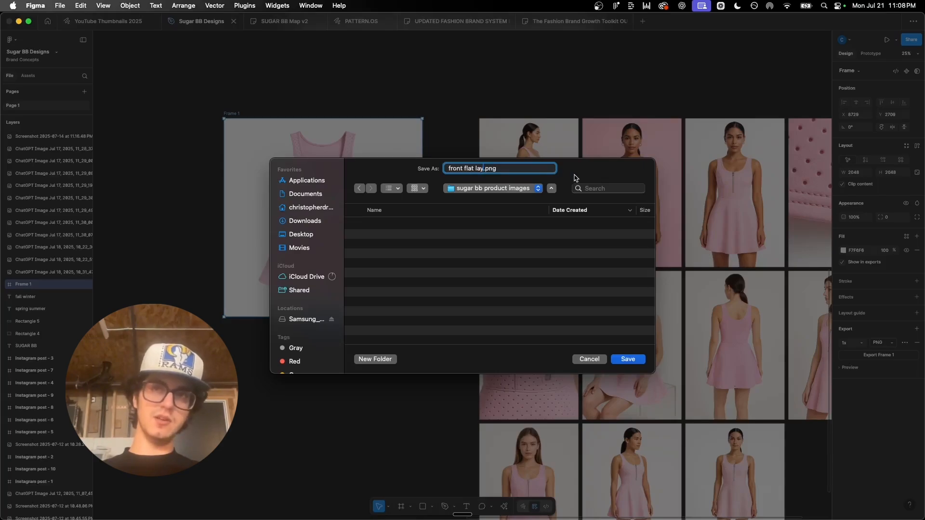
key("Return")
left_click(435, 241)
Step: Look over the remaining pink dress images in the grid beside the flat-lay frame
scroll(299, 141, "up", 4)
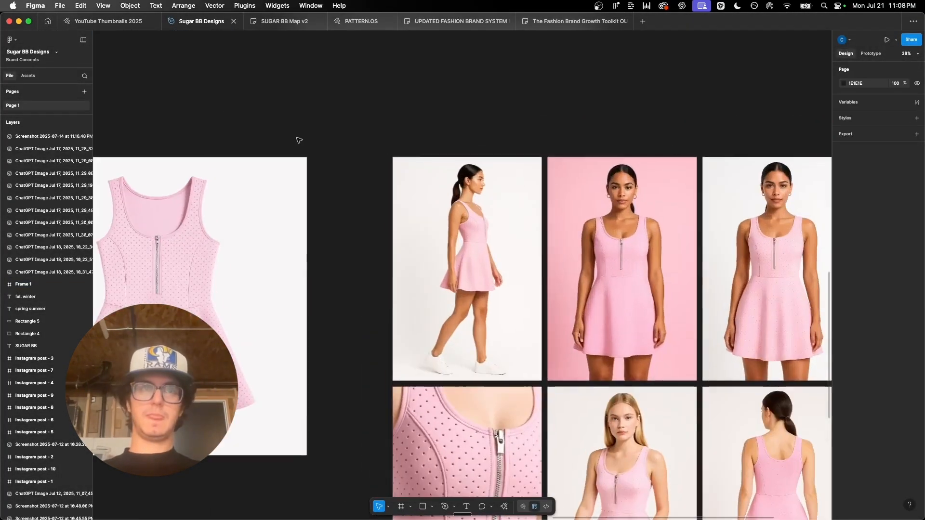
scroll(299, 141, "left", 3)
scroll(300, 140, "down", 2)
scroll(299, 139, "right", 4)
scroll(298, 139, "left", 3)
scroll(297, 140, "up", 2)
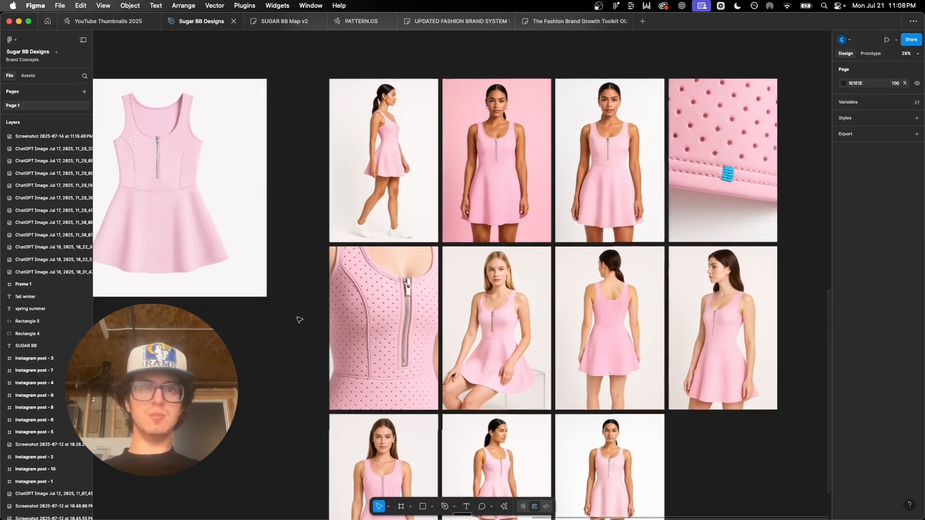
scroll(299, 320, "down", 2)
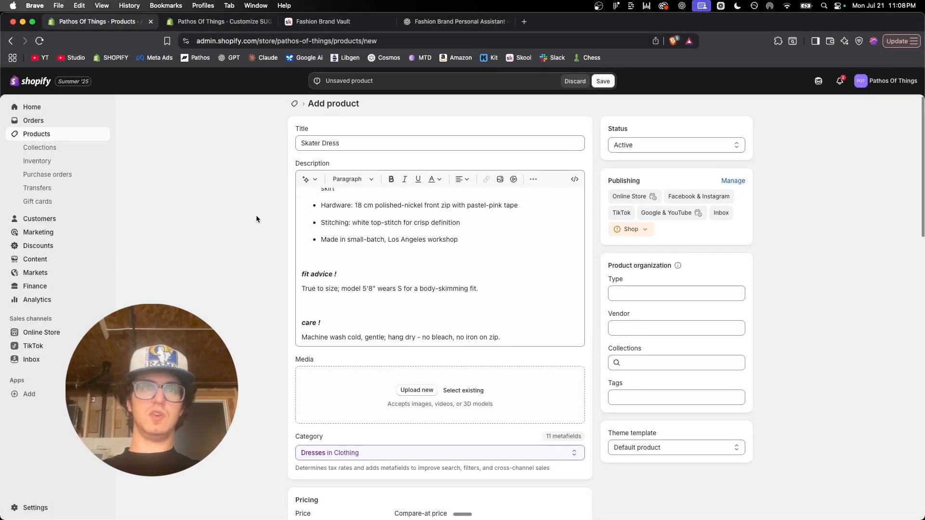
Step: Add the front flat lay image of the pink dress to the Skater Dress product's media
scroll(256, 219, "up", 1)
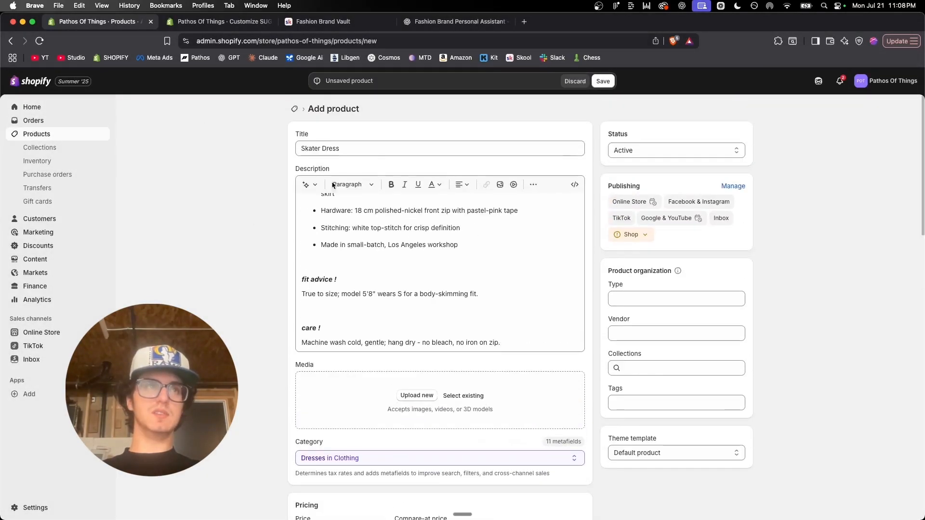
scroll(240, 324, "down", 3)
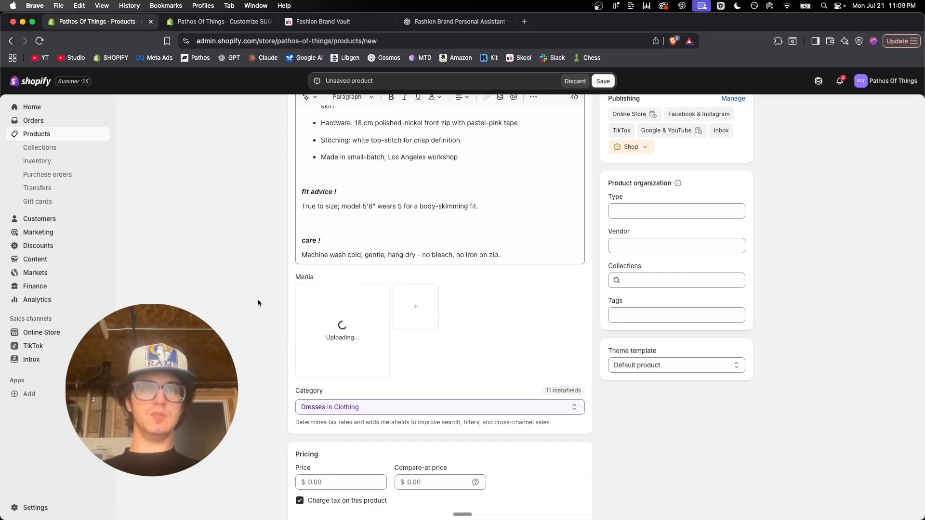
scroll(257, 300, "down", 1)
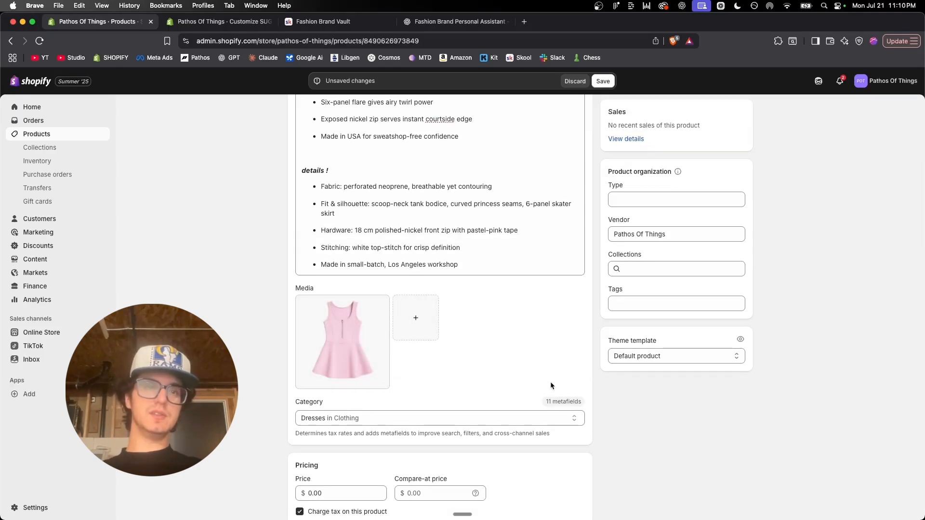
Step: Switch to Figma and export the nine selected dress photo frames as JPEG files
scroll(539, 376, "down", 1)
key("super+Tab")
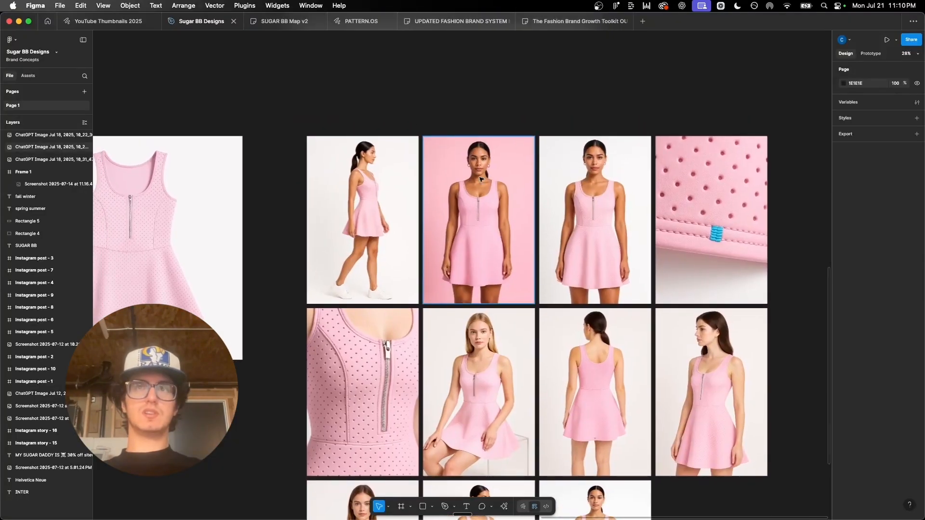
scroll(477, 177, "up", 5)
left_click(418, 126)
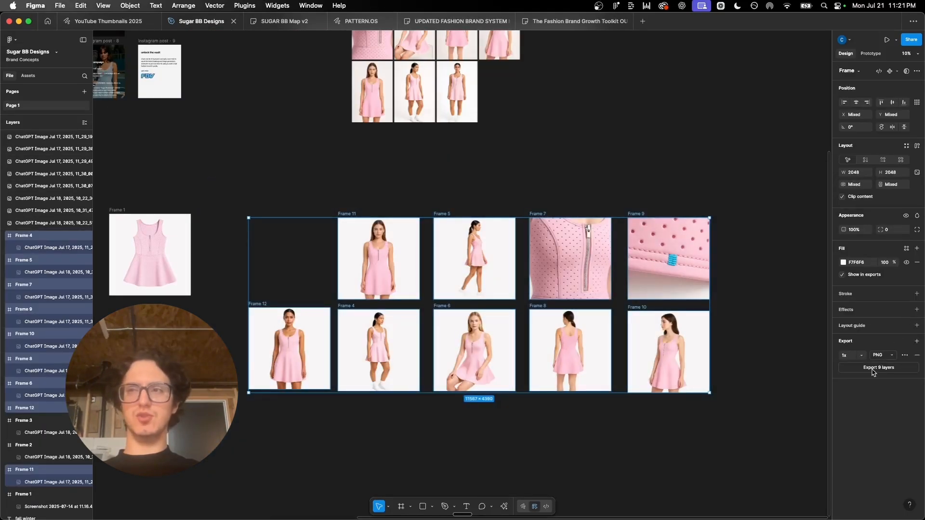
left_click(879, 355)
left_click(881, 365)
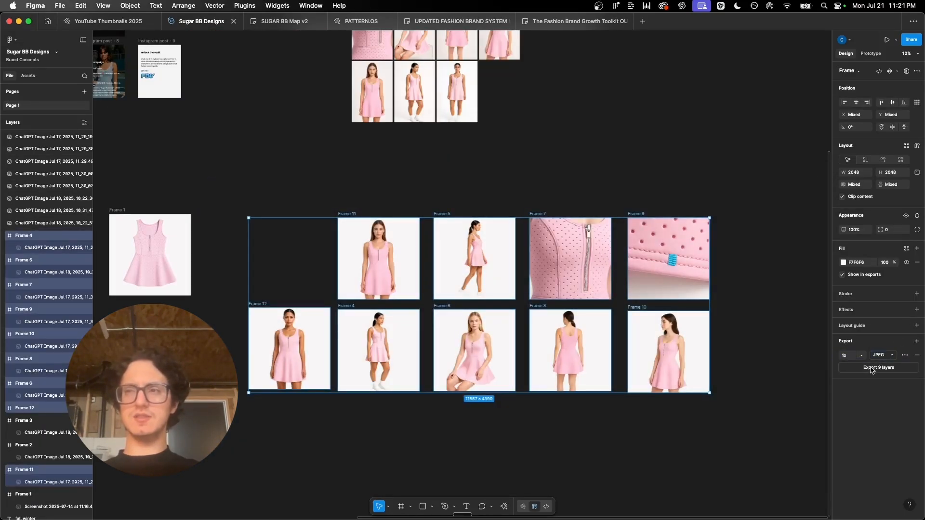
left_click(843, 368)
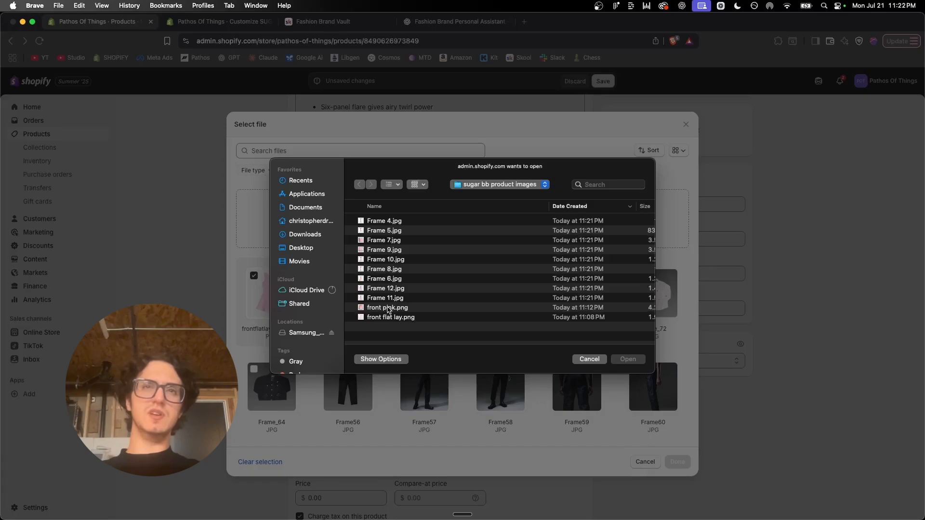
Step: Upload the nine Frame JPG files from the sugar bb product images folder and add them to the product's media
left_click(388, 299)
left_click(378, 306)
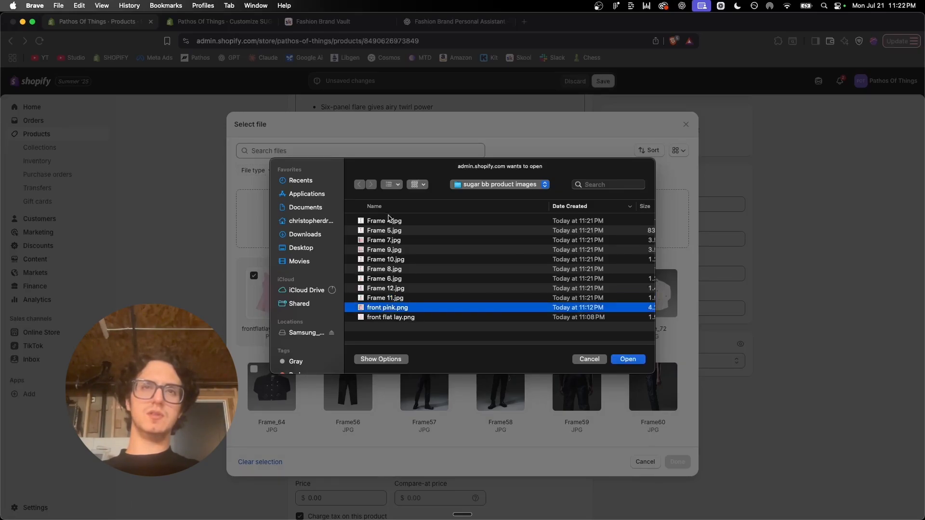
left_click(384, 299)
left_click(384, 222, "shift")
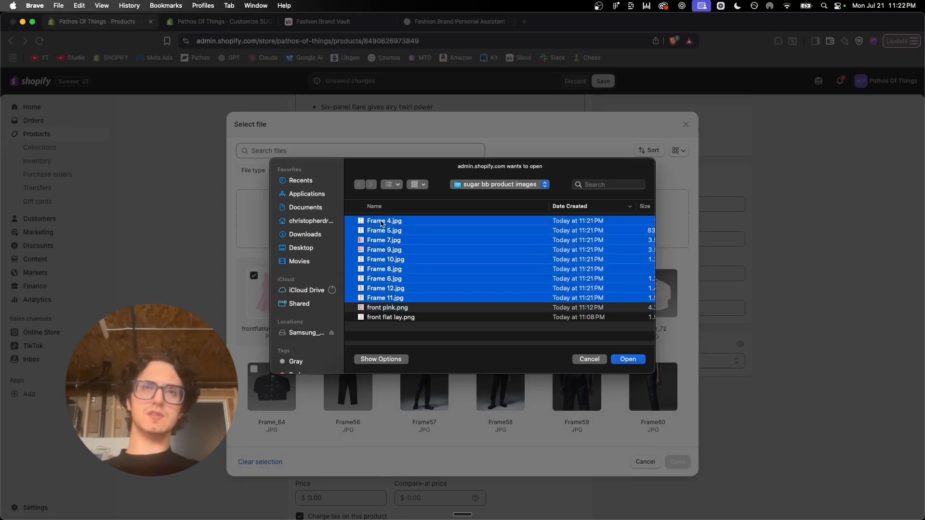
key("Return")
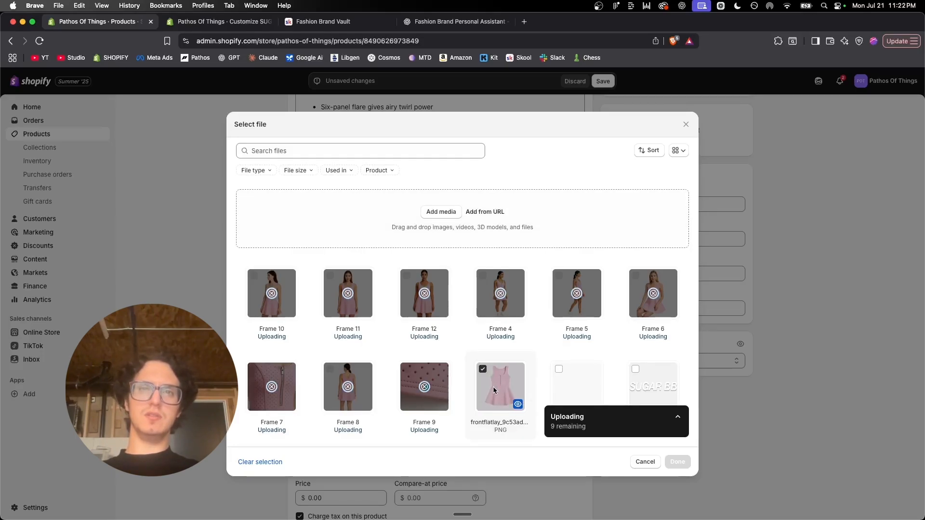
scroll(494, 390, "down", 1)
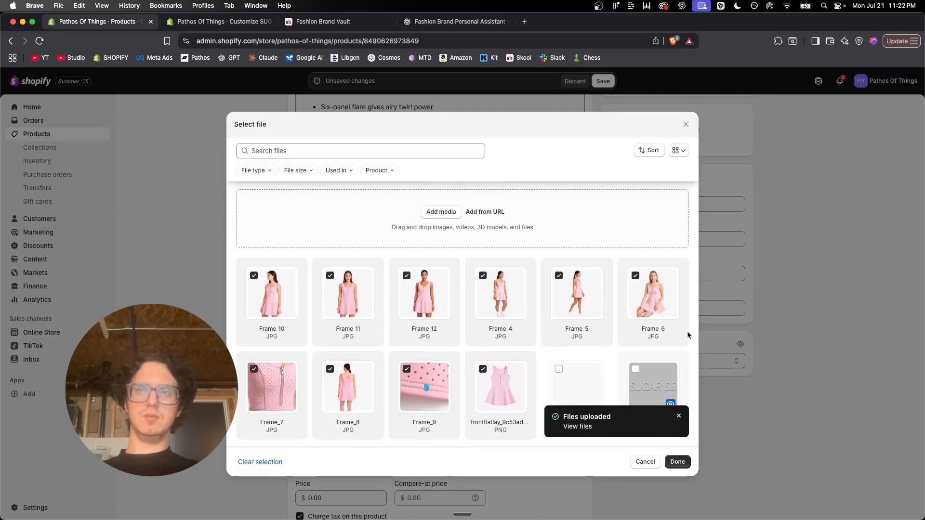
left_click(677, 462)
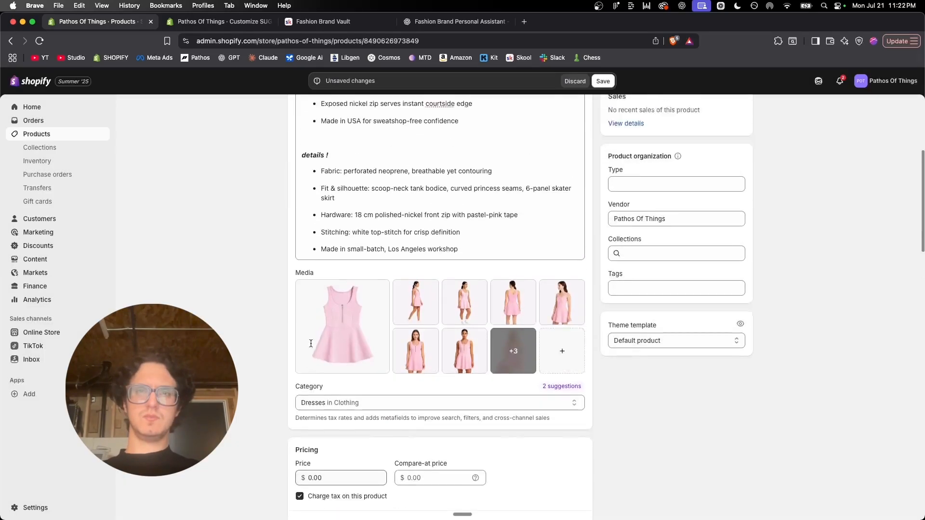
Step: Set the Skater Dress price to $140
scroll(270, 337, "up", 1)
scroll(228, 331, "down", 2)
scroll(406, 308, "down", 2)
left_click(341, 372)
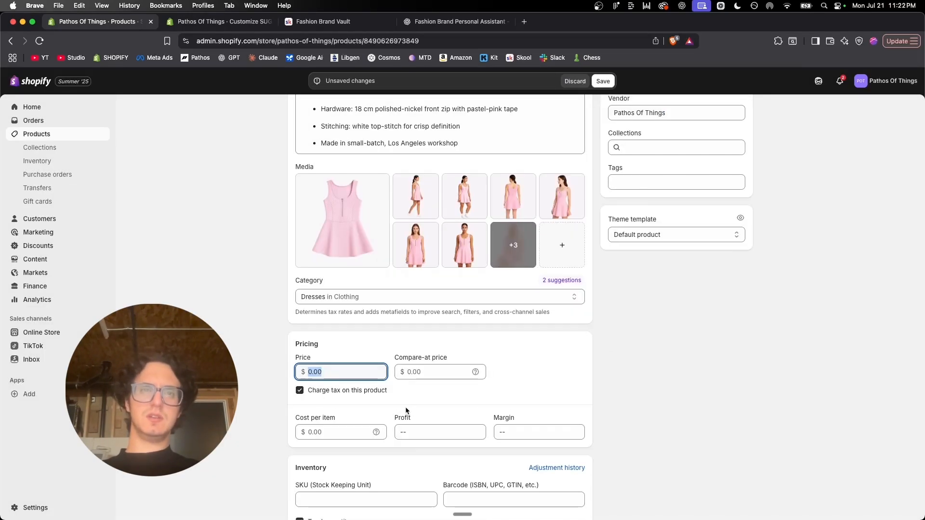
type("140")
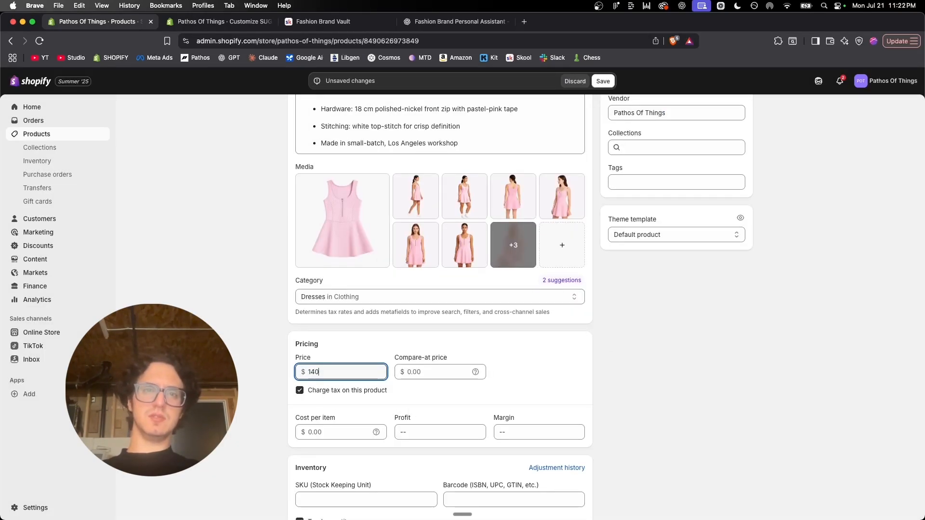
left_click(620, 389)
Step: Accept all suggested category metafields, color Pink and size S, for the dress
scroll(620, 388, "down", 12)
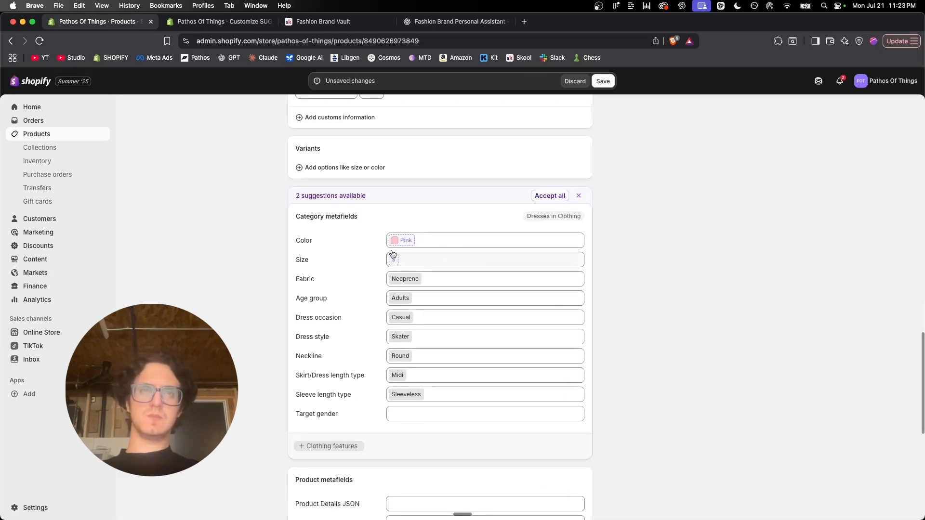
scroll(366, 206, "down", 1)
scroll(411, 172, "down", 1)
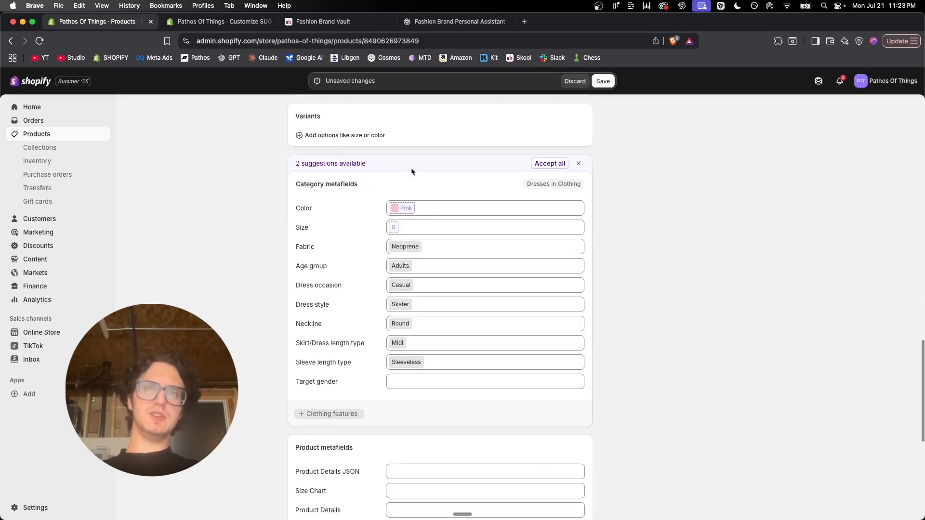
left_click(549, 163)
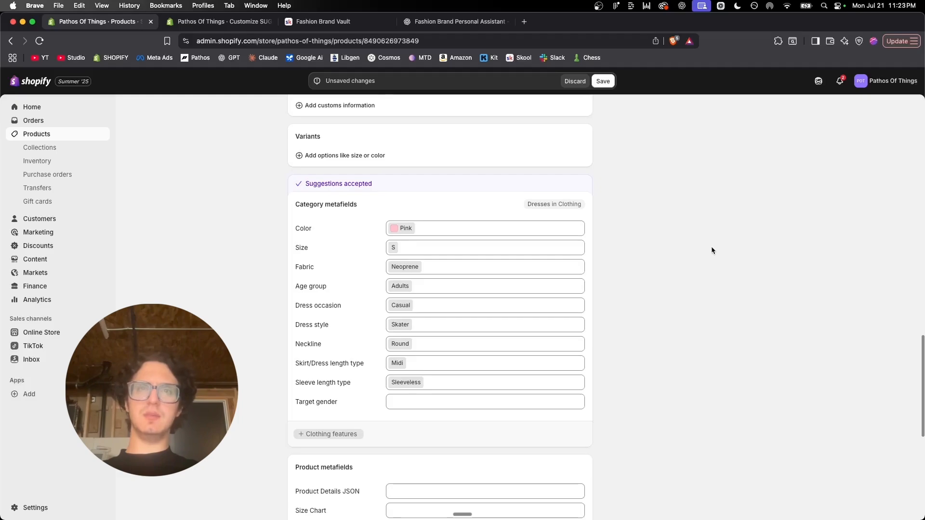
Step: Review the Skater Dress listing from its description to its metafields and save the product
scroll(673, 263, "down", 5)
scroll(674, 263, "up", 20)
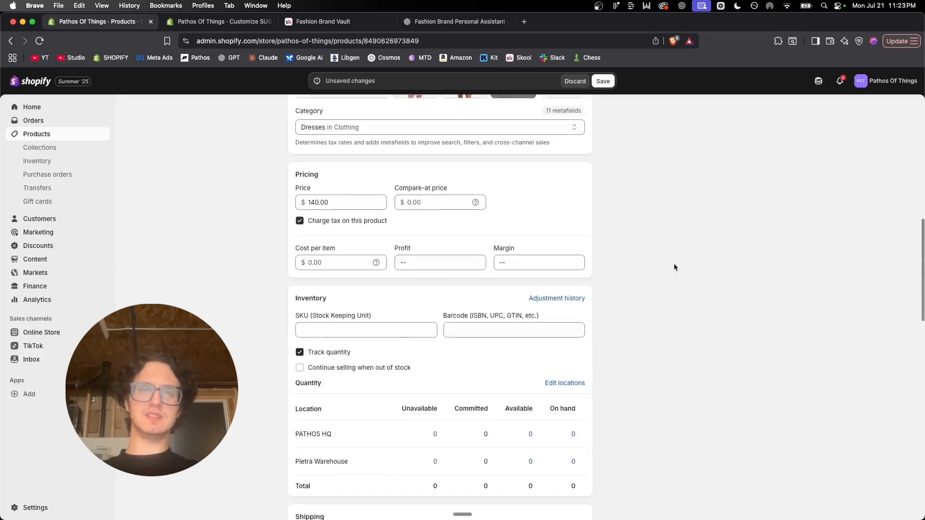
scroll(673, 263, "up", 5)
scroll(425, 330, "down", 5)
scroll(425, 330, "up", 5)
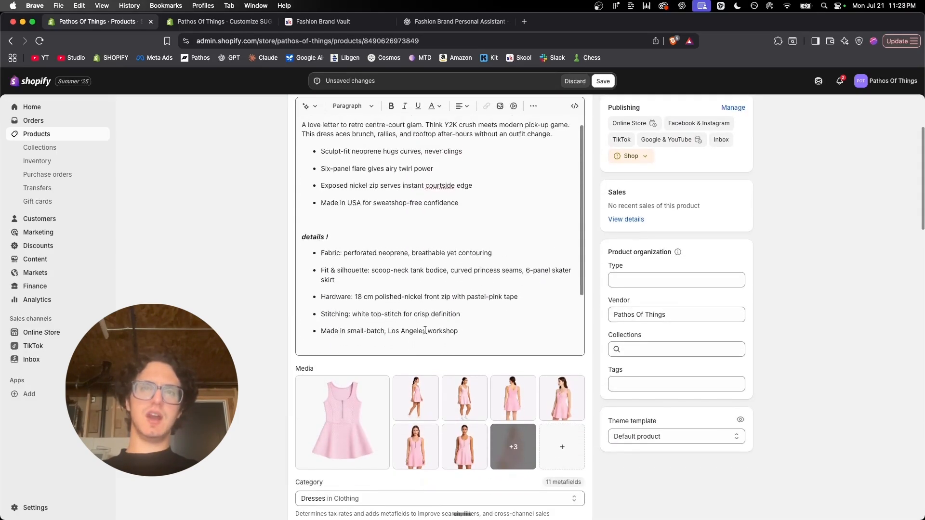
scroll(425, 330, "up", 2)
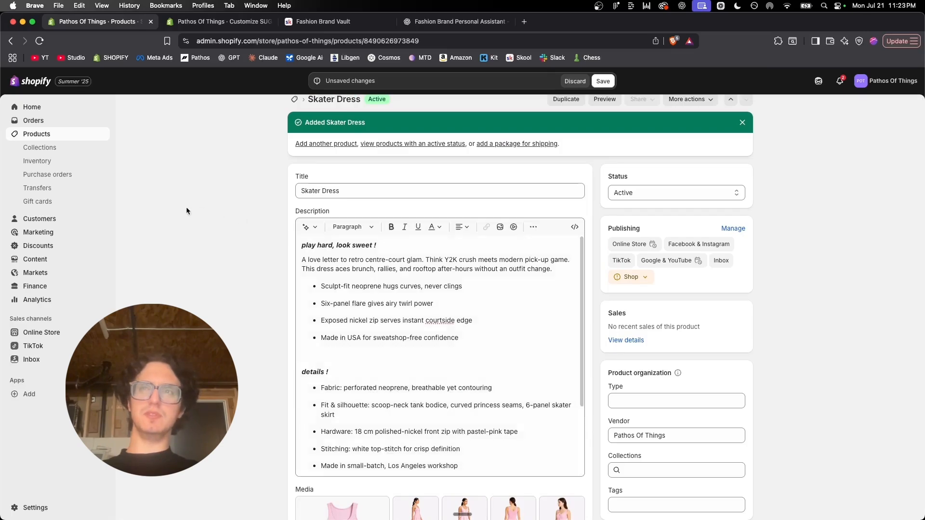
scroll(244, 322, "down", 10)
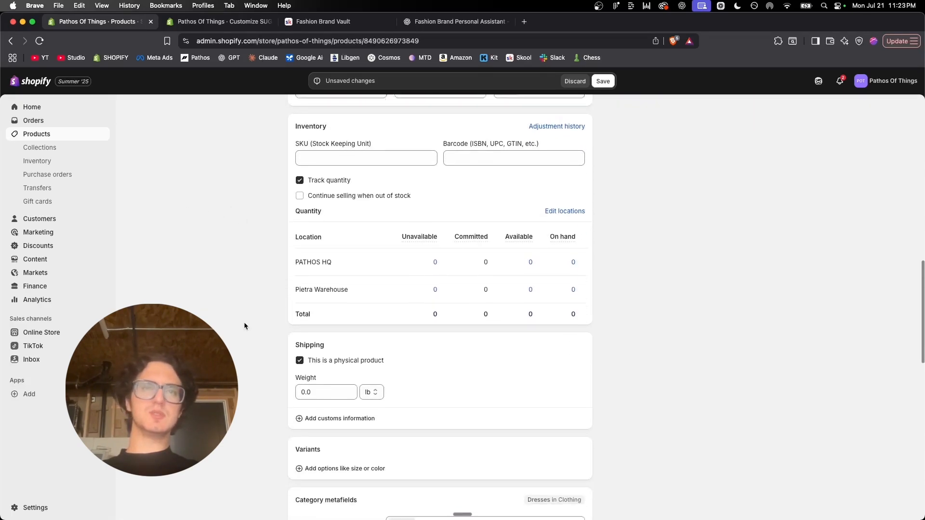
scroll(244, 322, "up", 10)
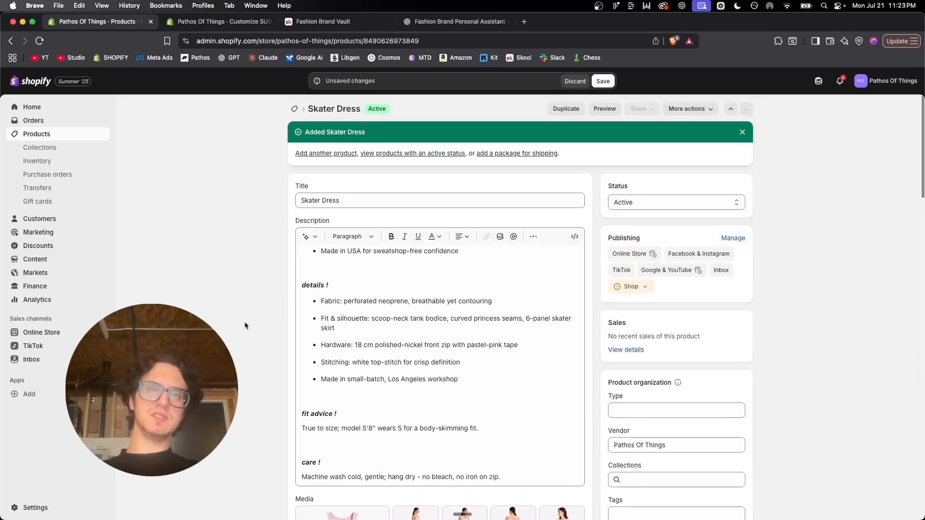
left_click(603, 82)
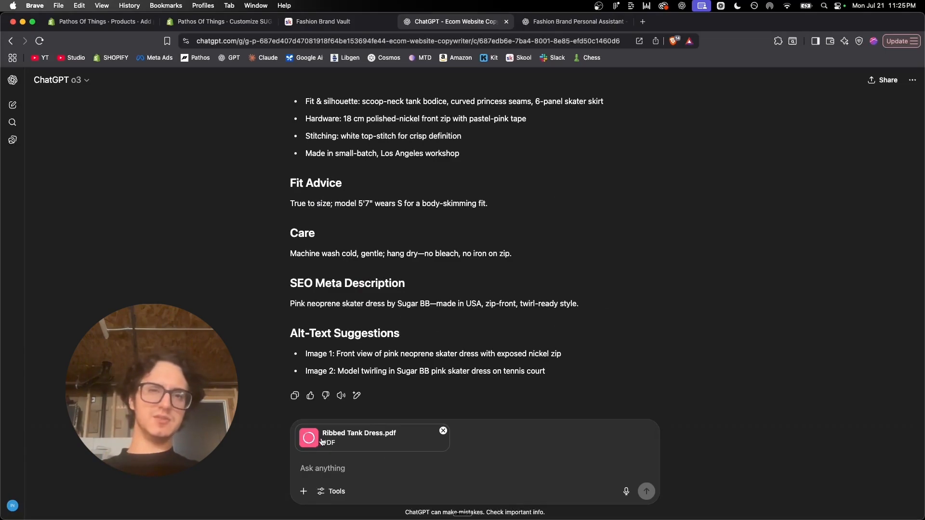
Step: Preview the attached Ribbed Tank Dress.pdf, look at its second page, and close the preview
left_click(339, 442)
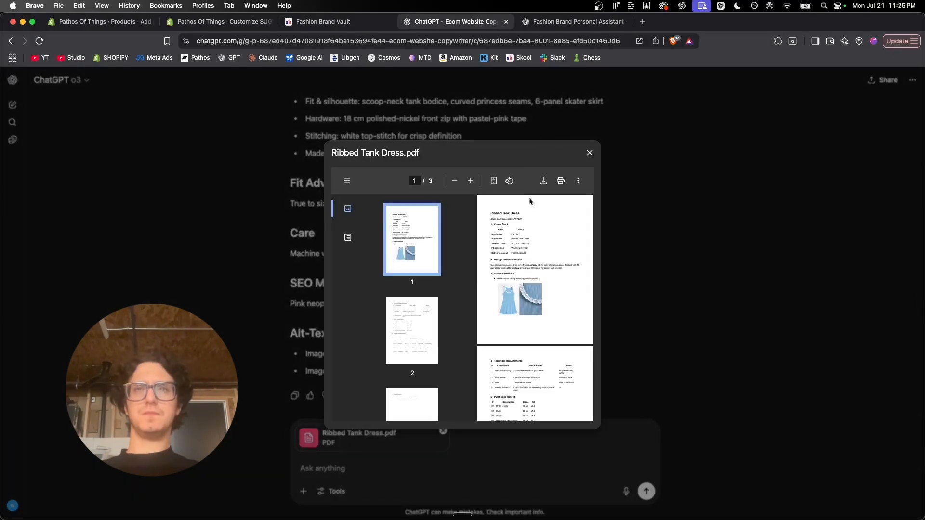
left_click(412, 333)
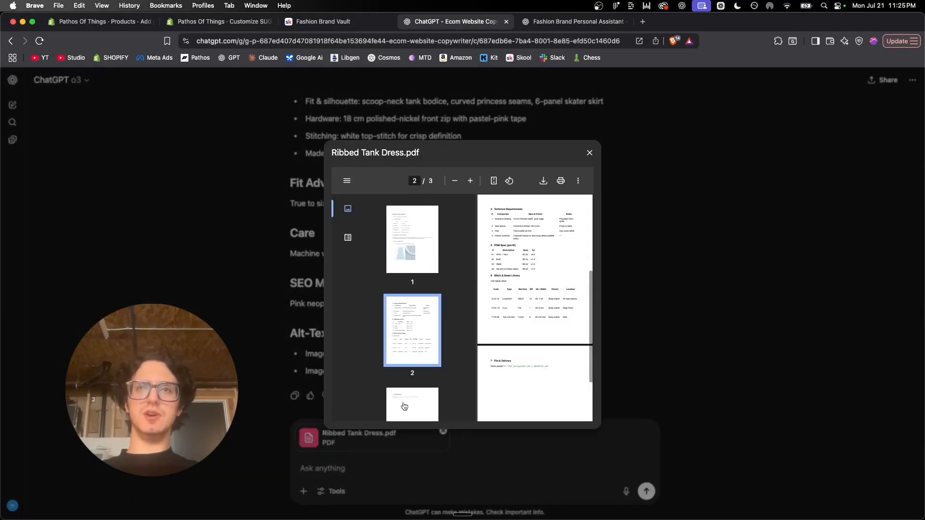
left_click(657, 289)
Step: Write "// Here is the next product- Let's call it "Tank Dress"" in the prompt, followed by "// The price is $135" on a new line
type("He")
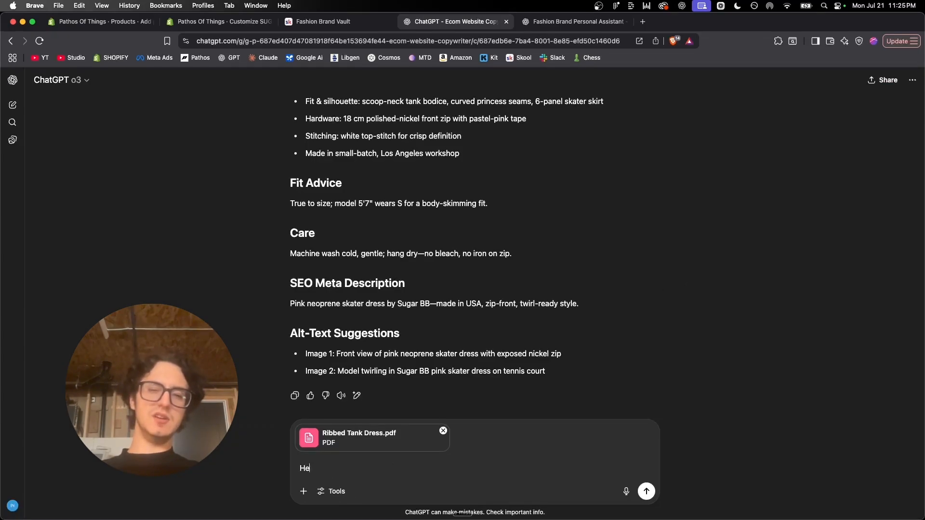
type("re is the next produc")
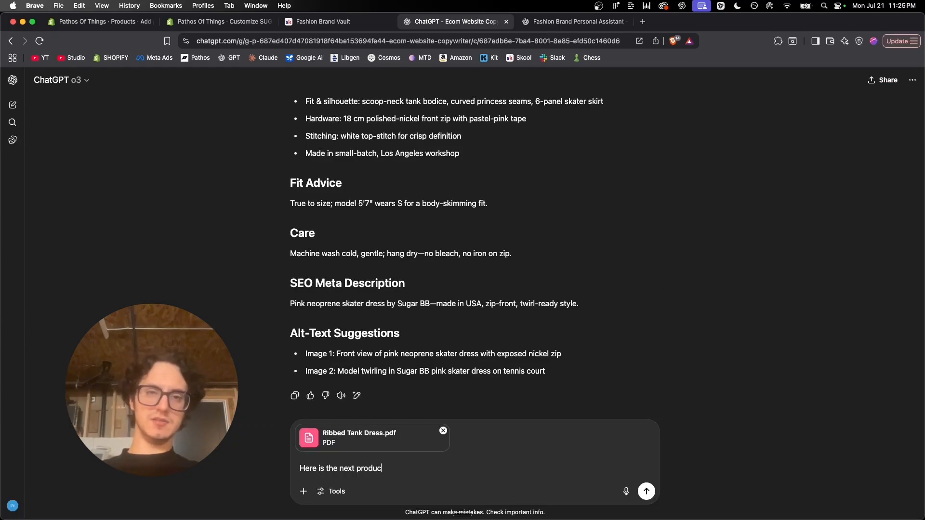
type("t- Let's call it \"")
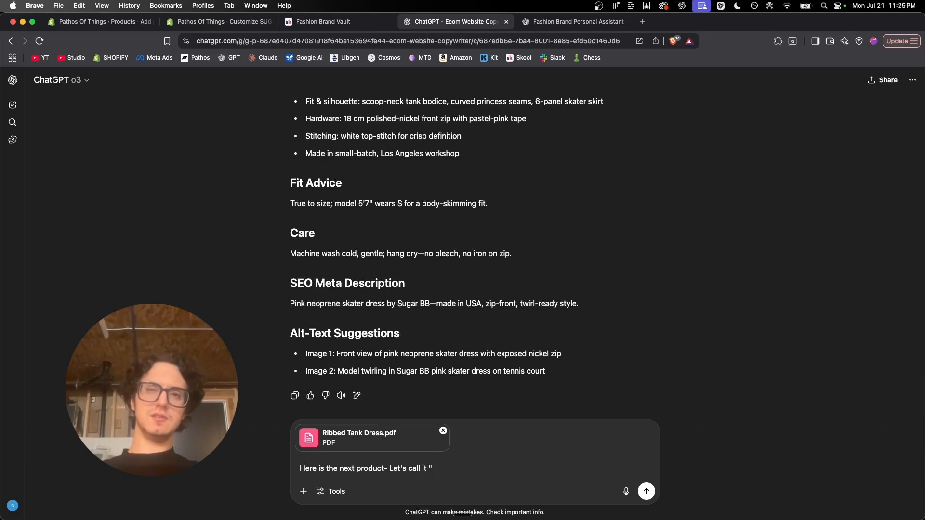
type("Tank Dress\"")
type("The price is")
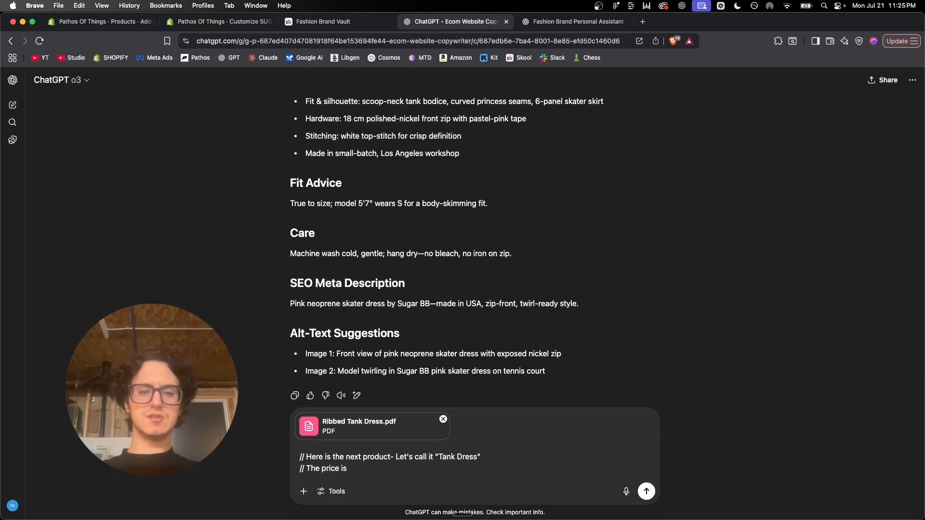
type(" $135 ")
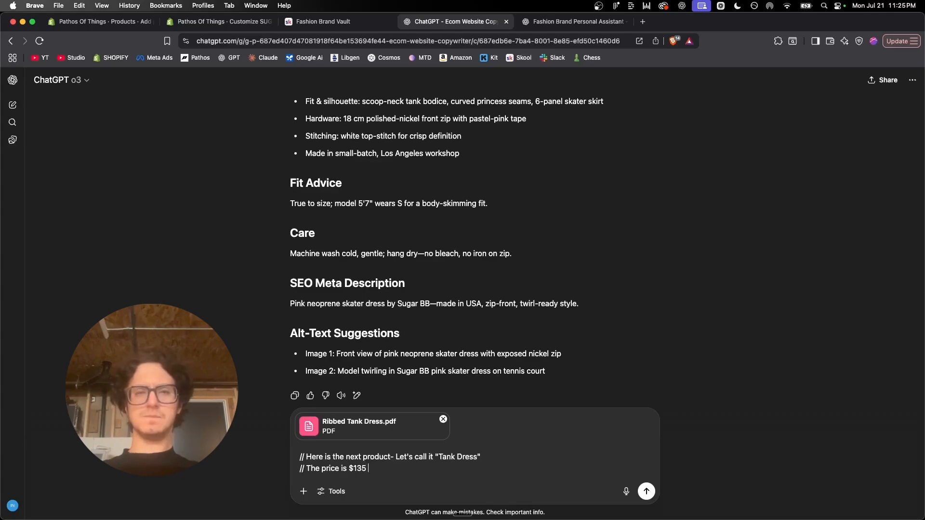
Step: Continue the price line with "and the product only comes in one color. Let's proceed with filling out the shopify product information" and send the prompt
type("and the product only")
key("BackSpace")
key("BackSpace")
key("BackSpace")
key("BackSpace")
type("the product only comes")
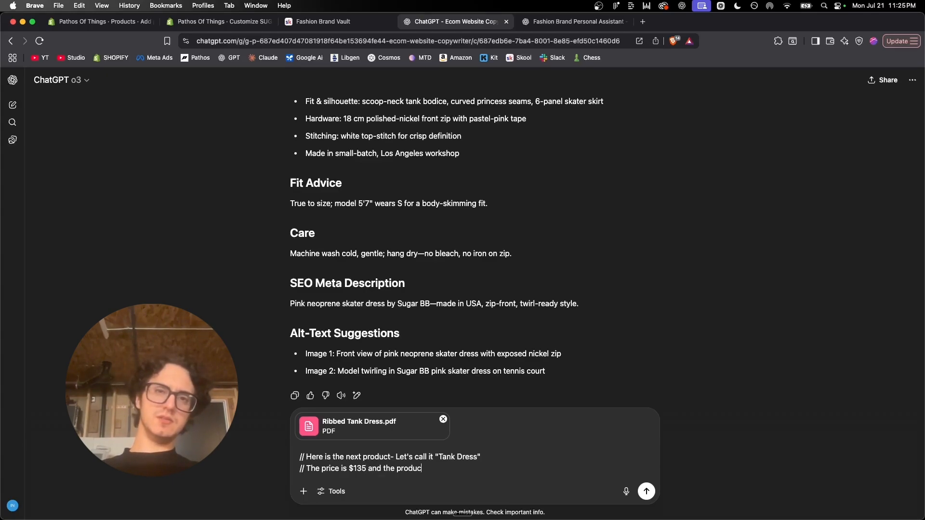
type(" in one co")
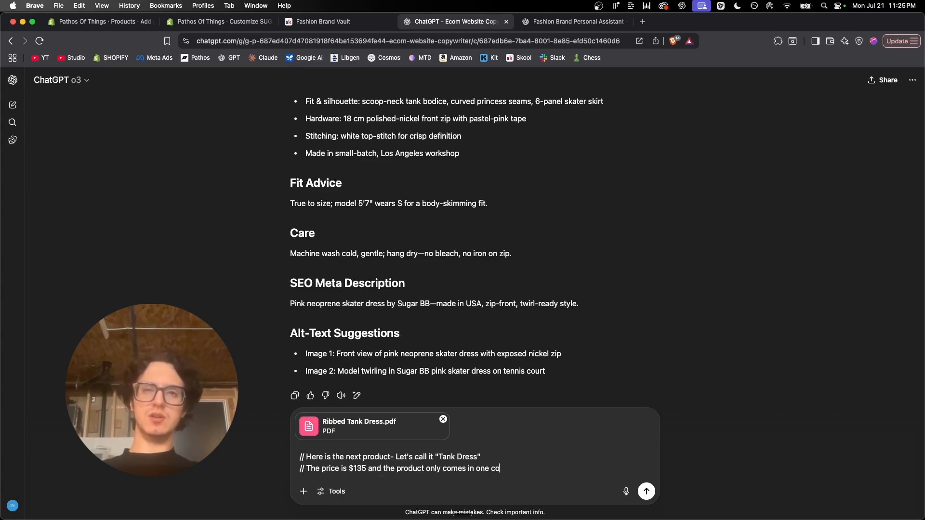
type("lor. Let's proc")
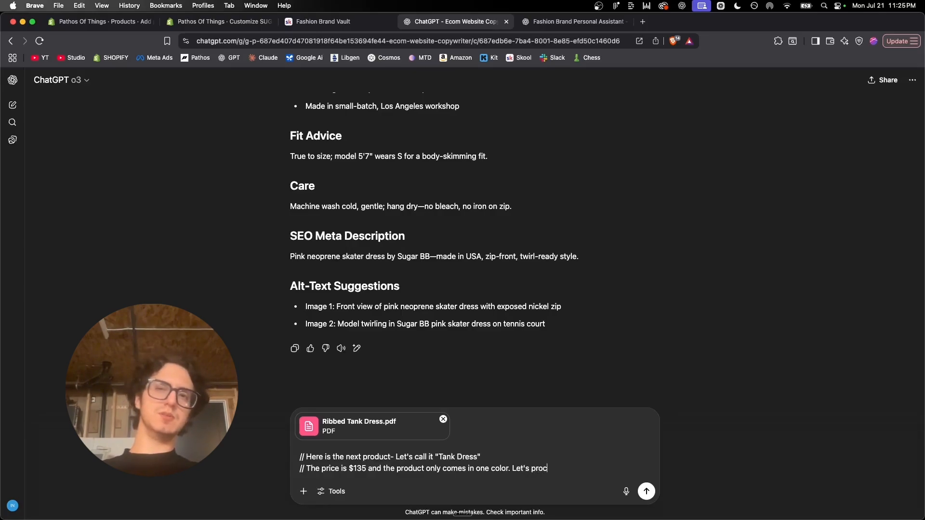
type("eed with fill")
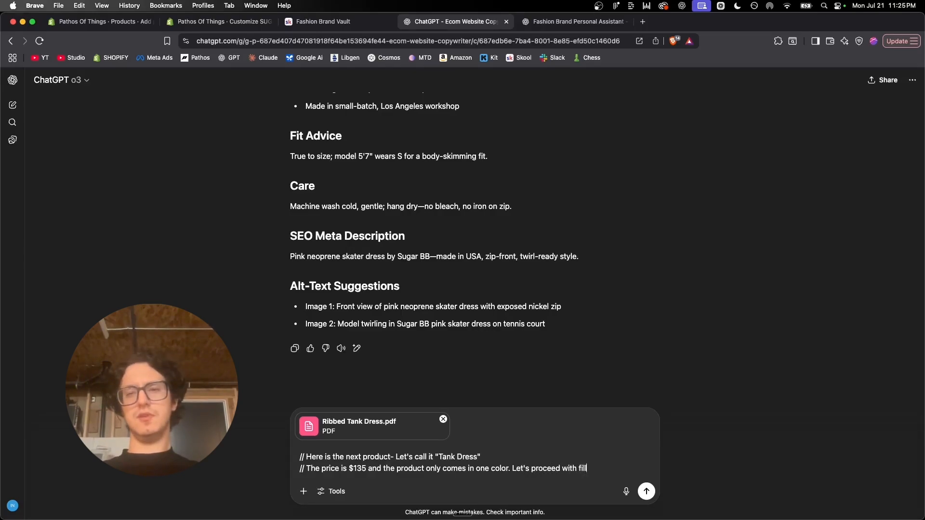
type("ing out the shopify prod")
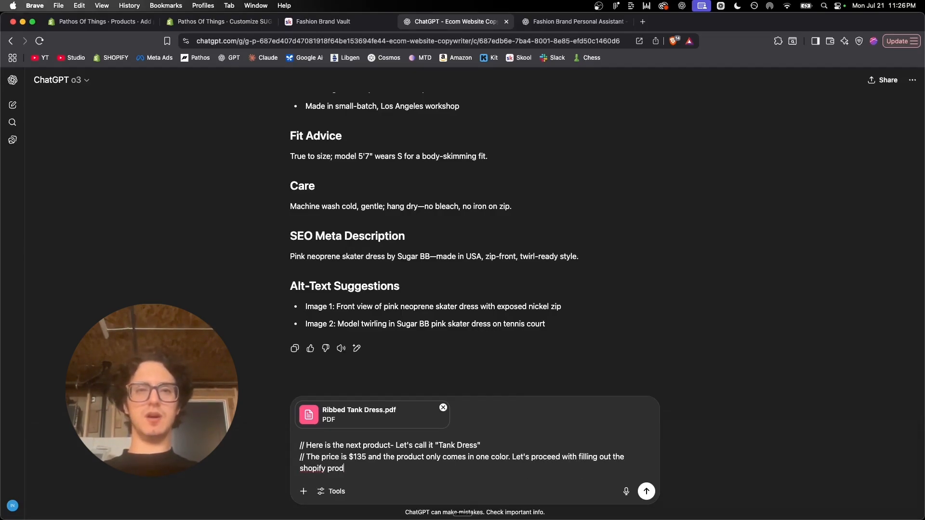
type("uct information")
key("Return")
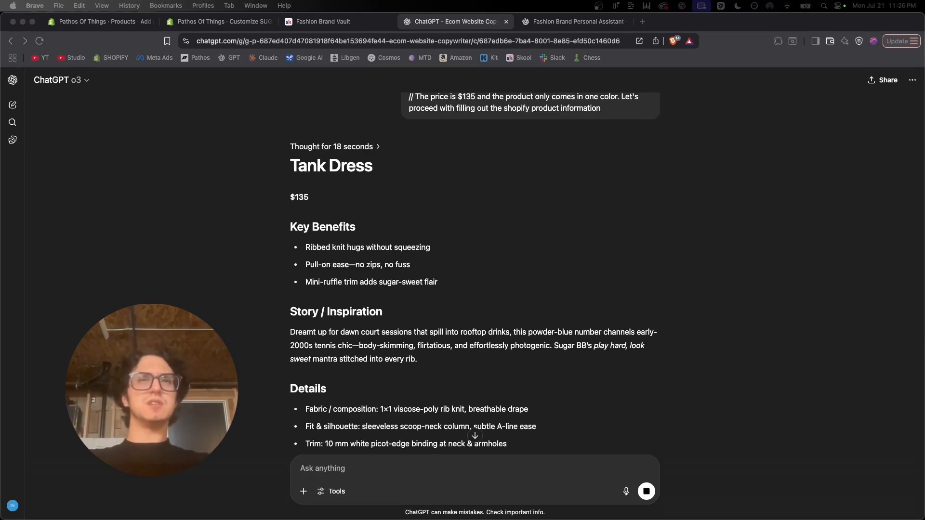
Step: Read through the generated Tank Dress copy, from key benefits and story to the SEO meta description and alt-text suggestions
scroll(378, 281, "down", 3)
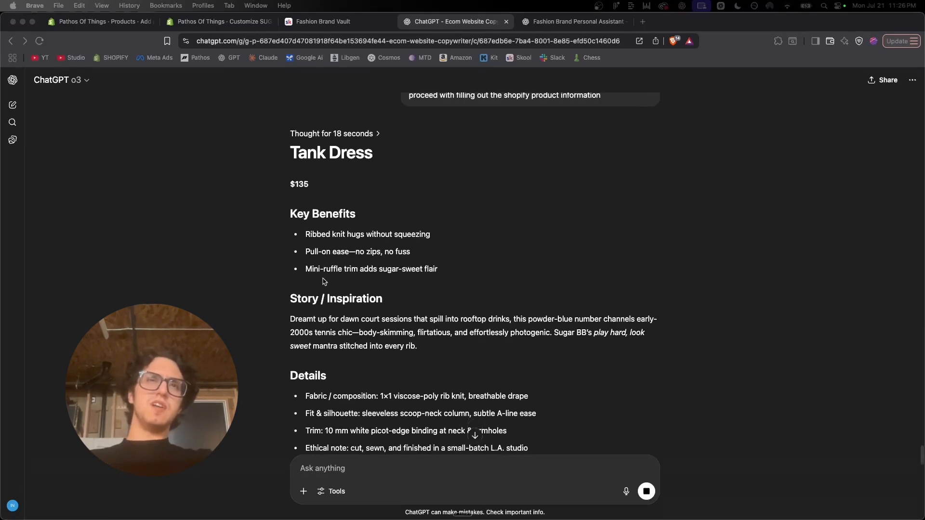
scroll(365, 199, "down", 5)
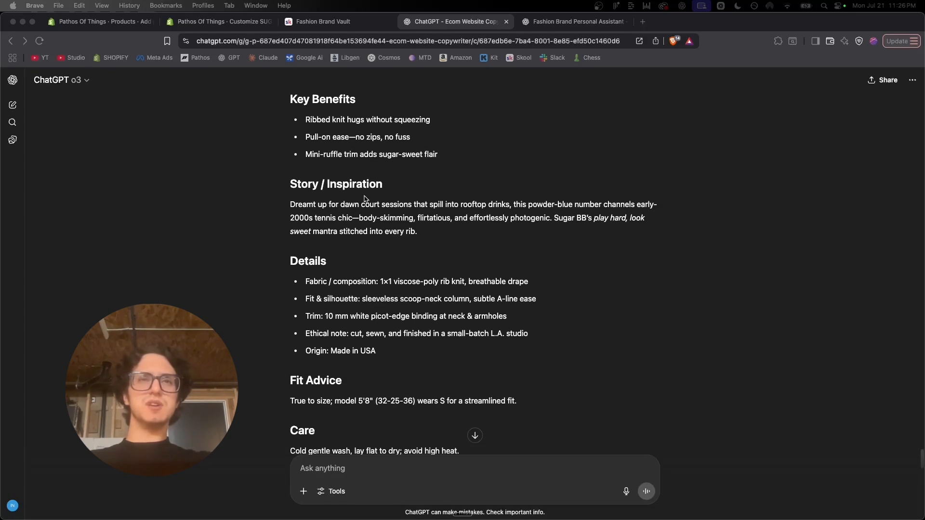
scroll(364, 199, "down", 2)
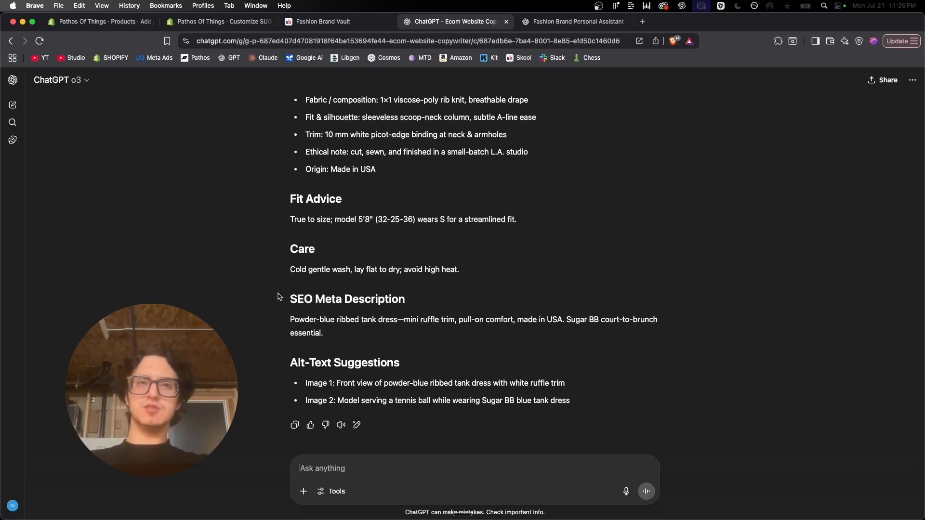
left_click_drag(279, 296, 340, 337)
left_click(341, 337)
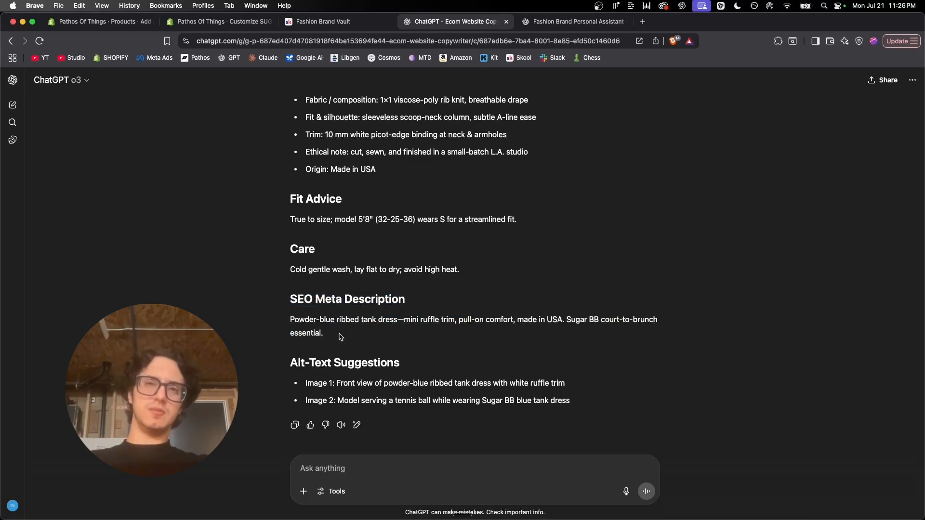
scroll(341, 336, "down", 1)
scroll(341, 336, "up", 5)
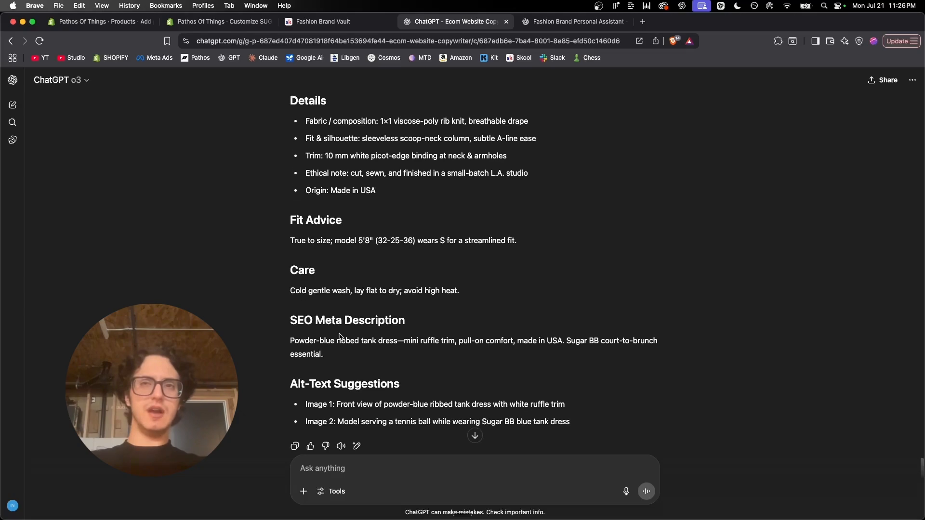
scroll(648, 366, "up", 2)
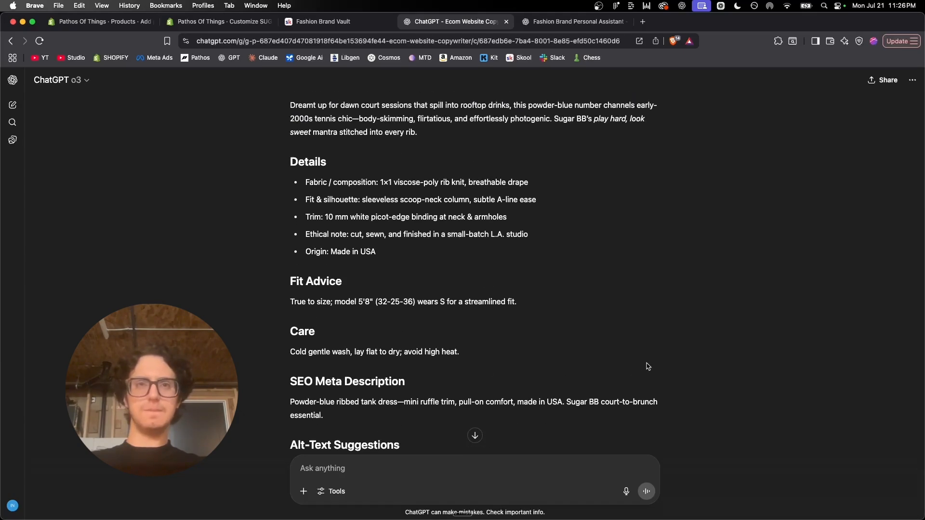
scroll(648, 366, "up", 5)
Step: Close the ChatGPT copywriter chat, title the new Shopify product "Tank Dress" and fill its description with the generated Story / Inspiration paragraph
key("super+w")
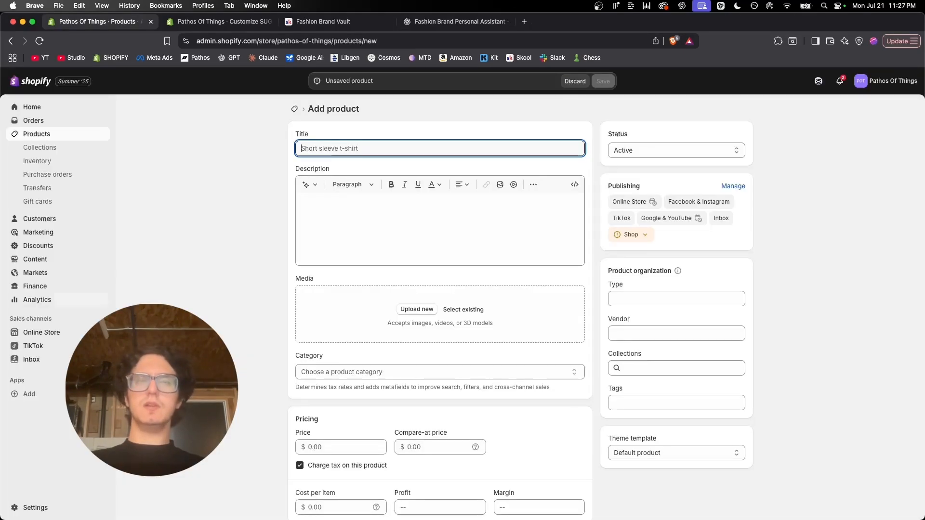
type("Tank Dress")
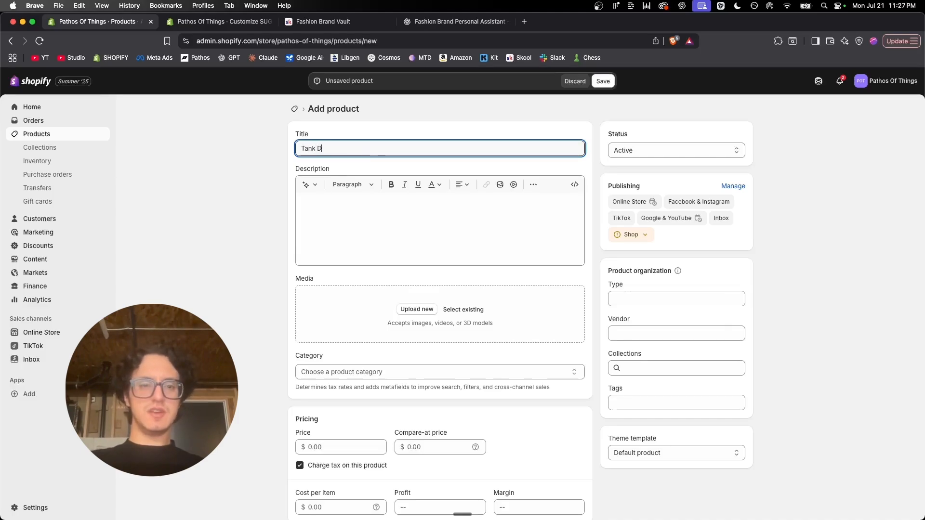
left_click(403, 229)
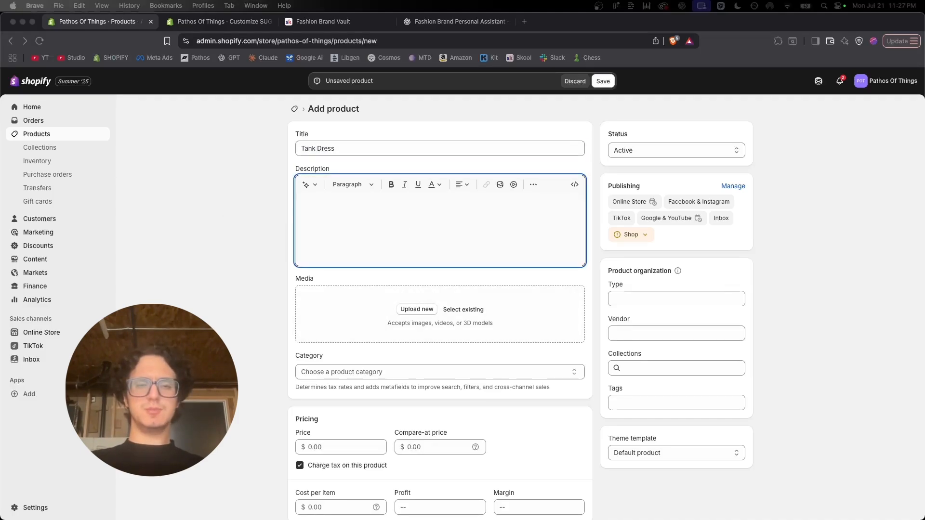
type("Dreamt up for dawn court sessions that spill into rooftop drinks, this powder-blue number channels early-2000s tennis chic—body-skimming, flirtatious, and effortlessly photogenic. Sugar BB’s play hard, look sweet mantra stitched into every rib.")
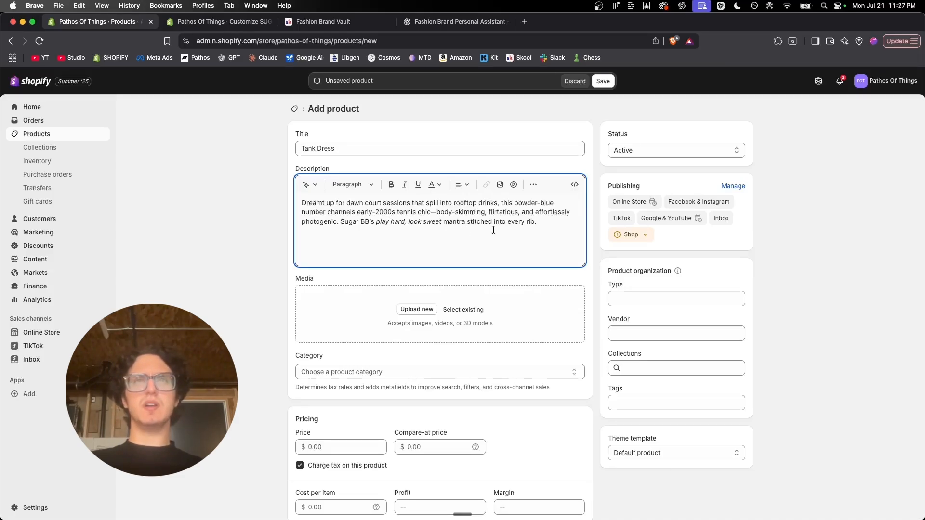
Step: Split the description into three paragraphs before "body-skimming" and "Sugar BB's", replacing the dash after "chic" with a period
left_click(341, 223, "shift")
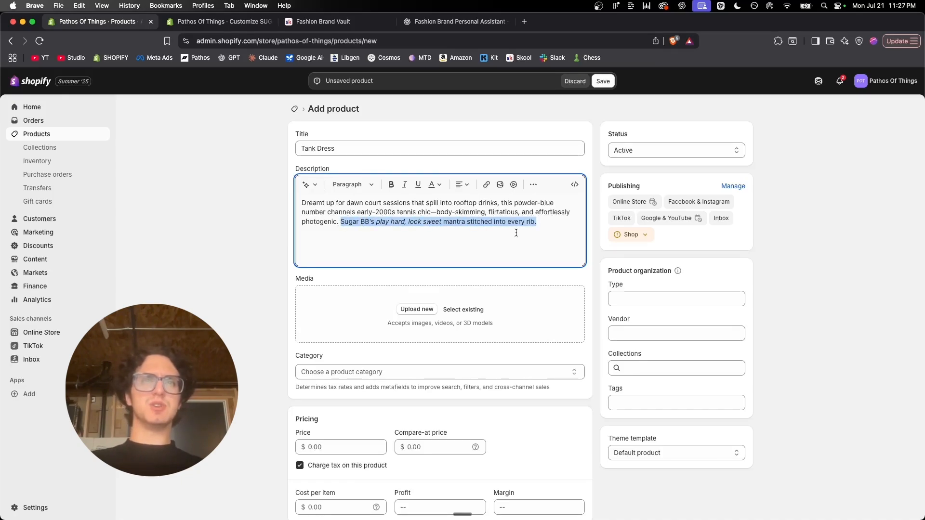
left_click(538, 245)
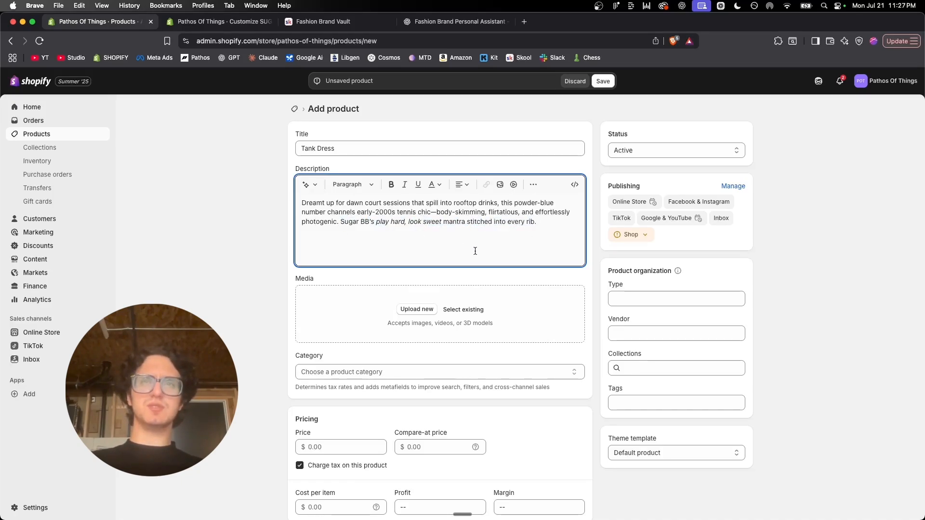
left_click(341, 222)
key("Return")
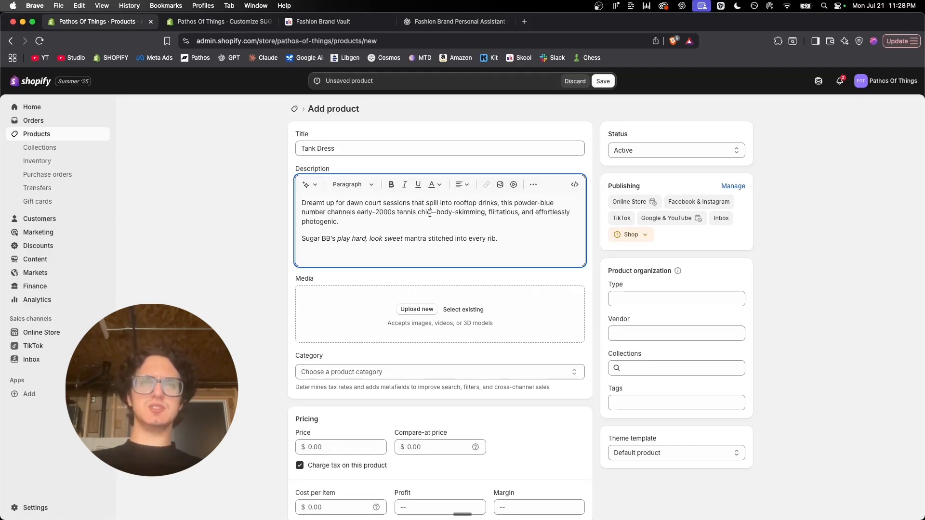
key("Return")
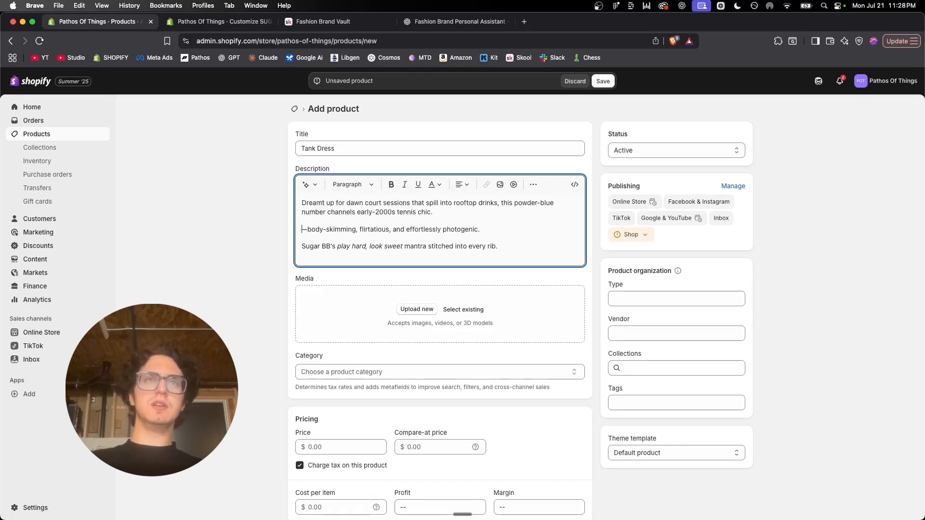
key("BackSpace")
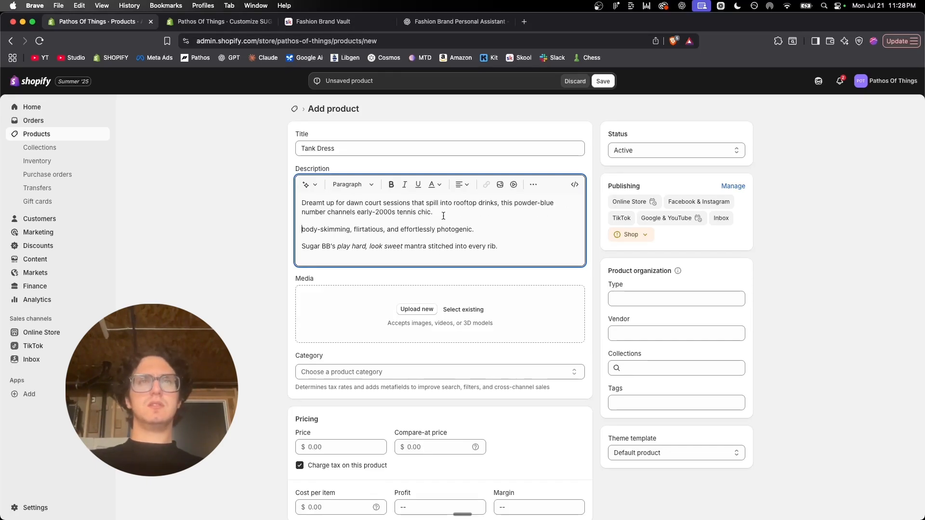
Step: Replace "number" with "tank dress" in the first description paragraph and begin the second paragraph with "It's"
left_click_drag(327, 215, 295, 216)
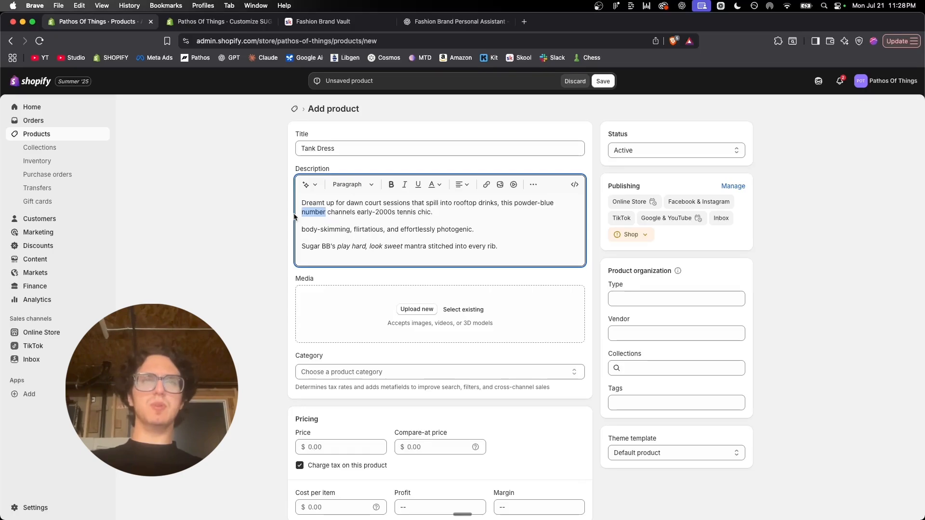
type("tank dress")
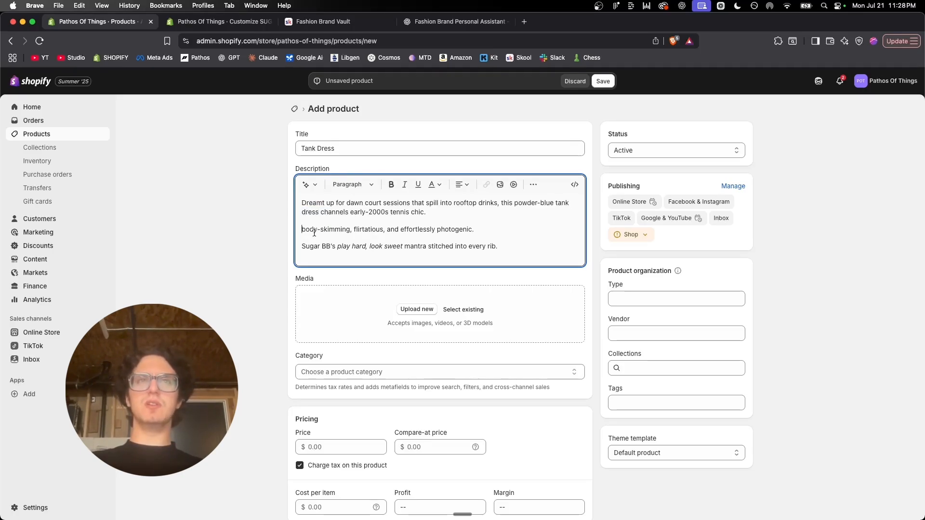
left_click_drag(503, 202, 574, 204)
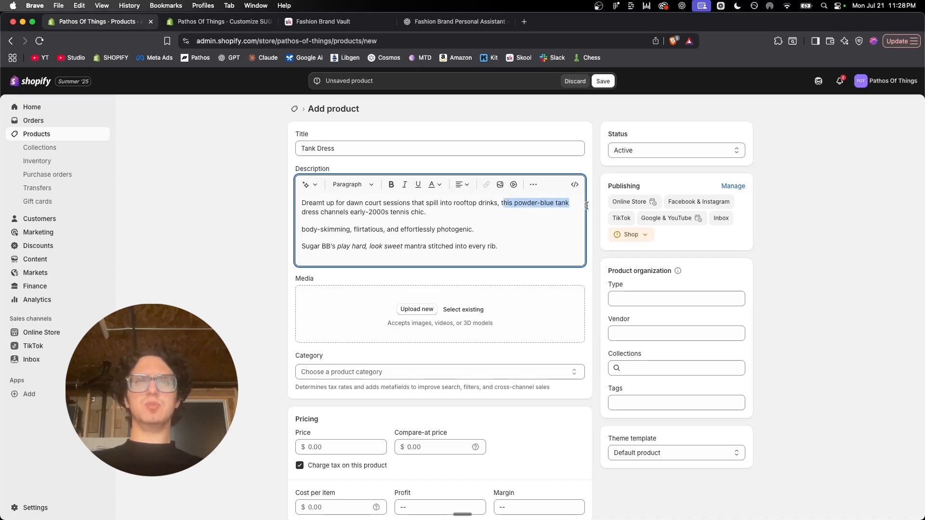
left_click(304, 212)
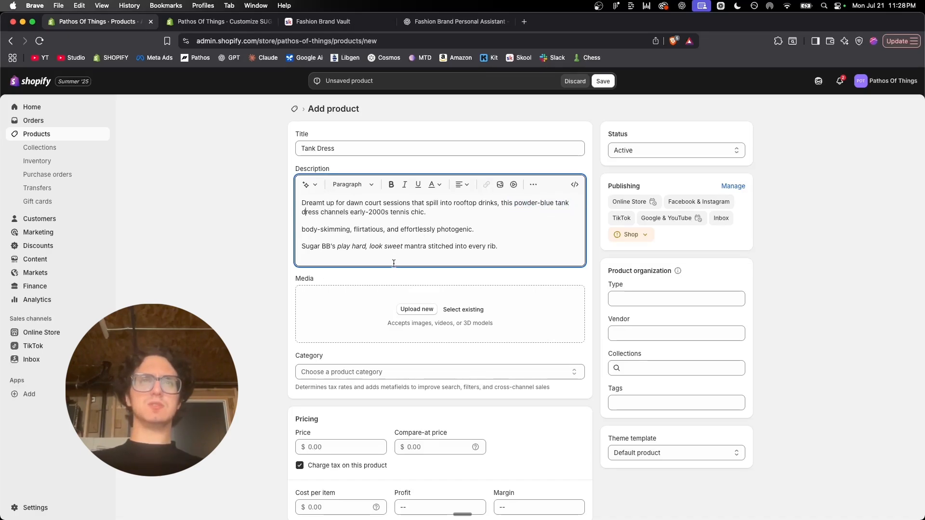
left_click(303, 230)
type("It's")
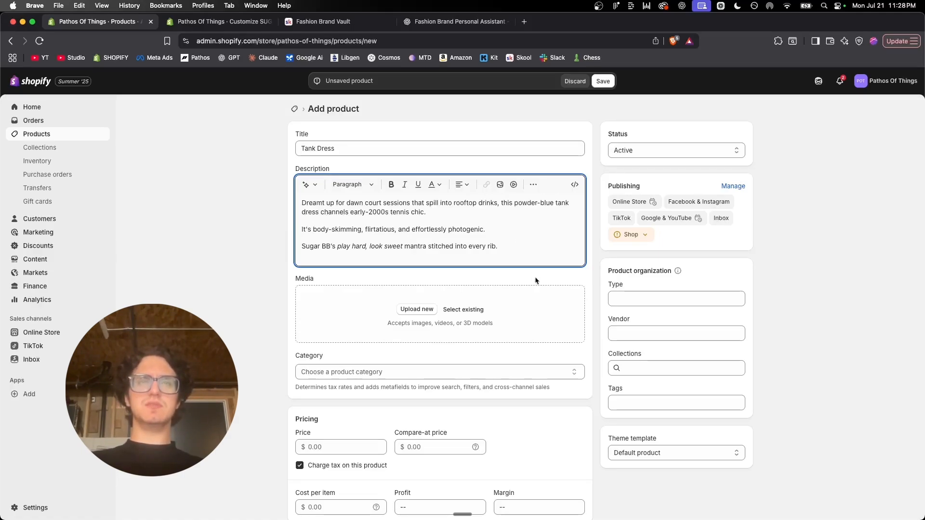
left_click(478, 242)
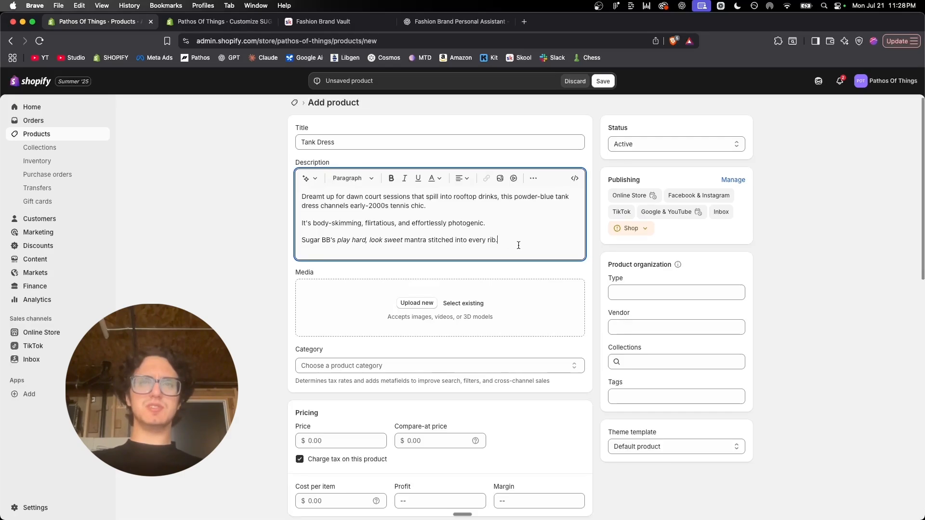
Step: Look at the selected blue dress frames in the Figma file Sugar BB Designs, and return to the Shopify product form
scroll(518, 244, "down", 2)
scroll(615, 103, "up", 2)
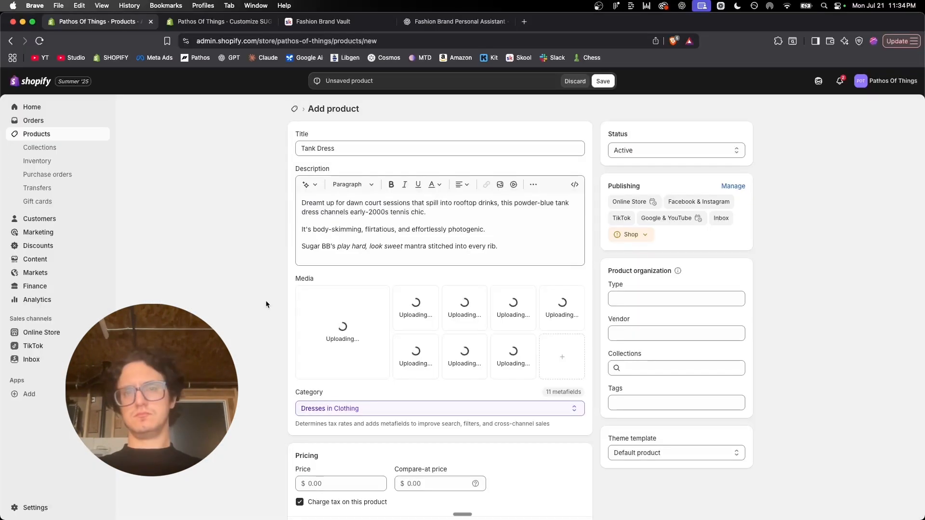
key("ctrl+Right")
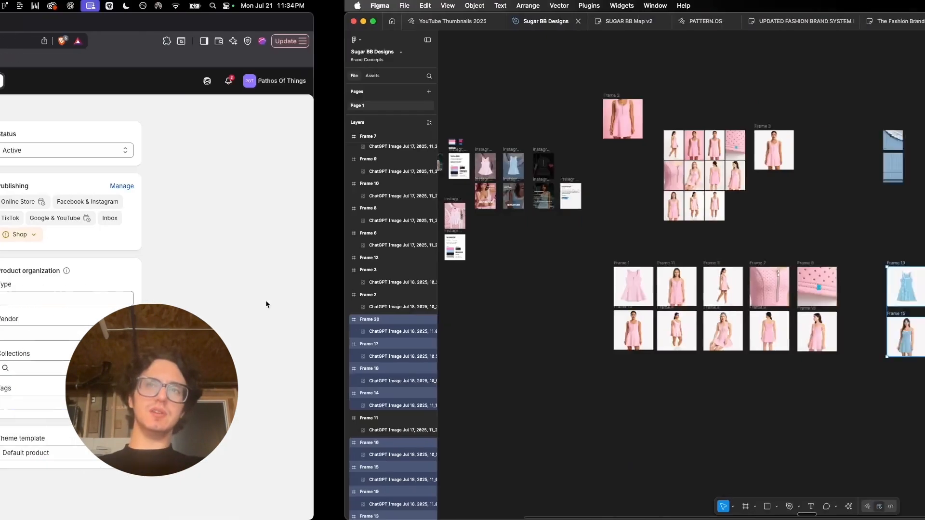
key("ctrl+Left")
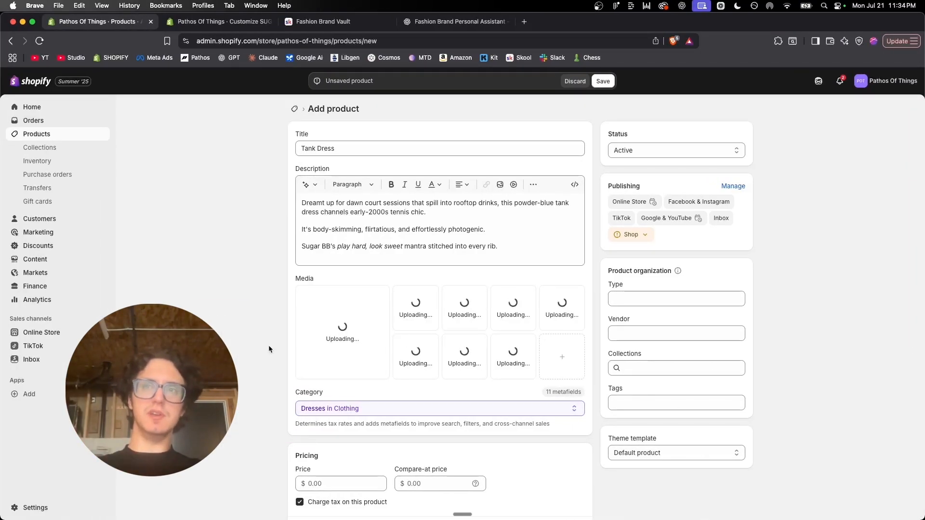
Step: Set the Tank Dress price to $135
scroll(268, 348, "down", 2)
left_click(325, 424)
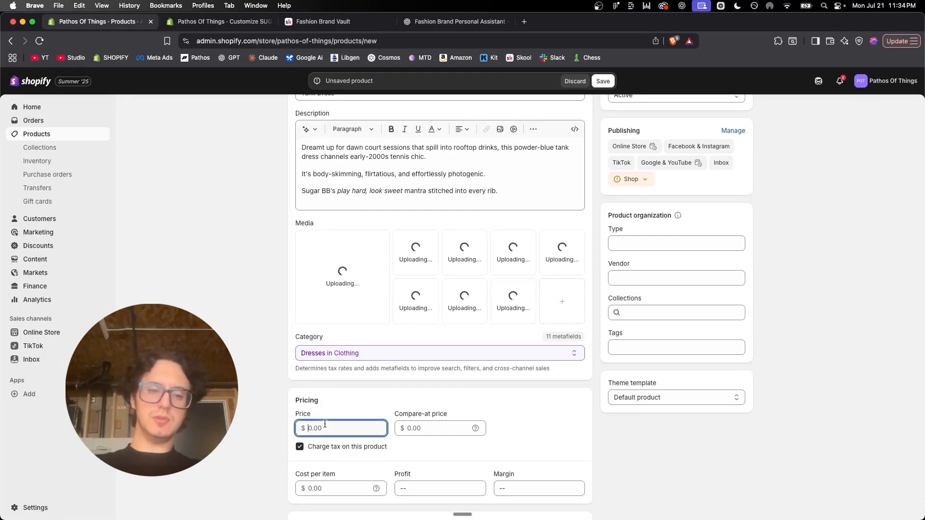
type("135")
left_click(248, 384)
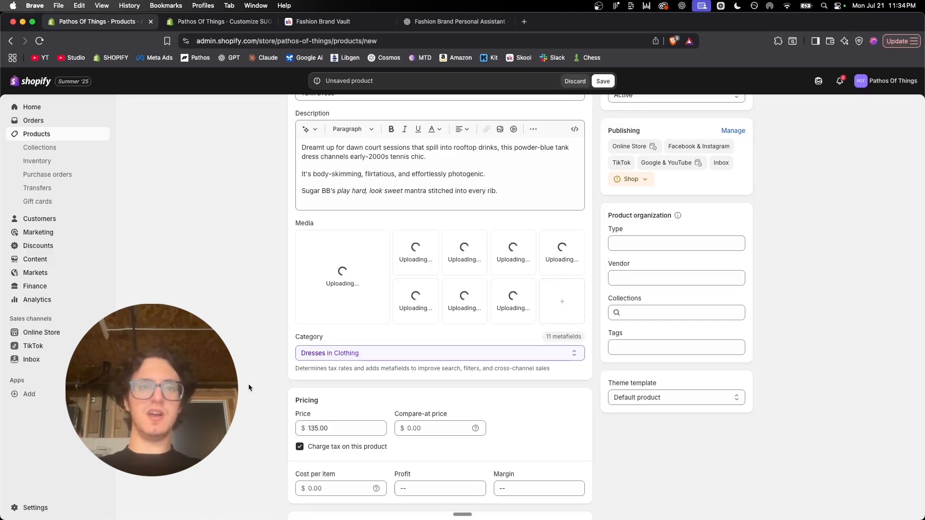
scroll(409, 136, "up", 3)
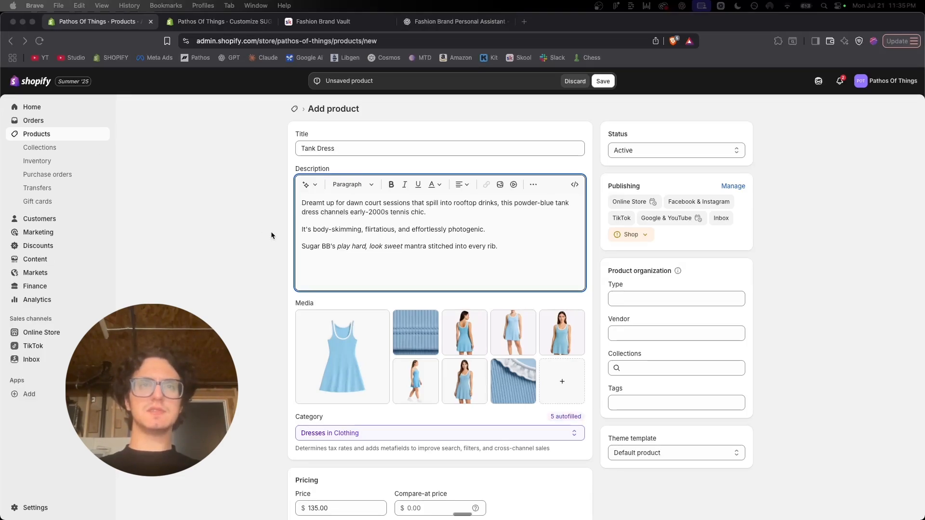
Step: Add a bulleted list to the description: "Ribbed knit hugs without squeezing", "Pull-on ease - no zips, no fuss" and "Mini-ruffle trim adds sugar-sweet flair"
type("Ribbed knit hugs without squeezing Pull-on ease—no zips, no fuss Mini-ruffle trim adds sugar-sweet flair")
scroll(498, 279, "down", 1)
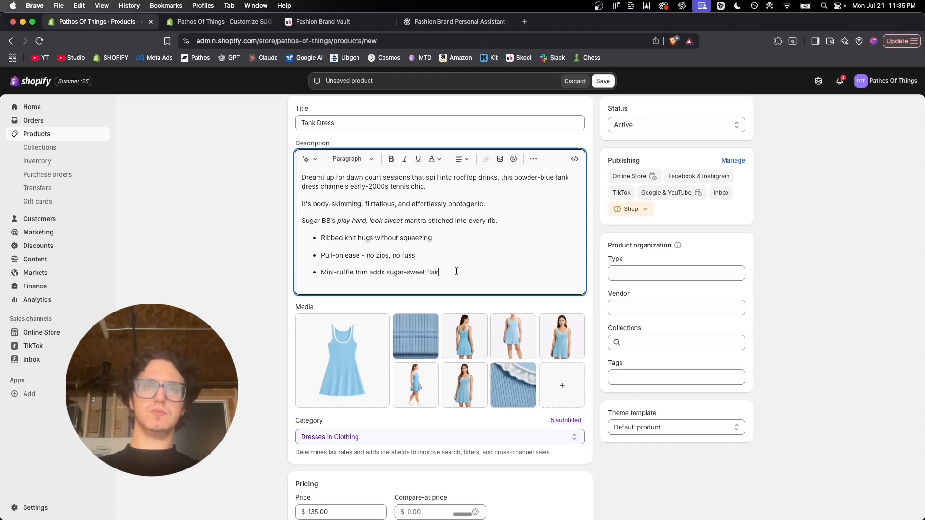
scroll(457, 268, "down", 1)
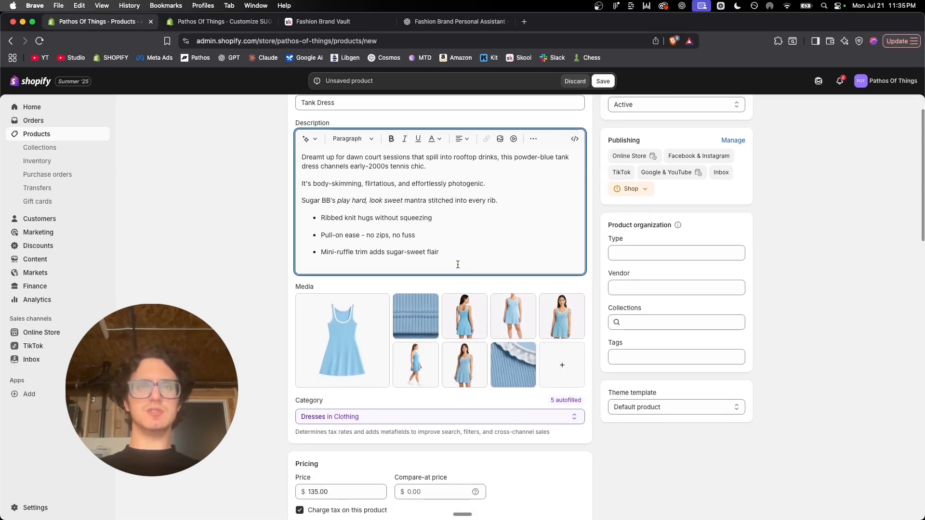
Step: Add a "details !" section to the Tank Dress description, with bullets for fabric, fit and silhouette, trim, ethical note and origin
key("Return")
key("Return")
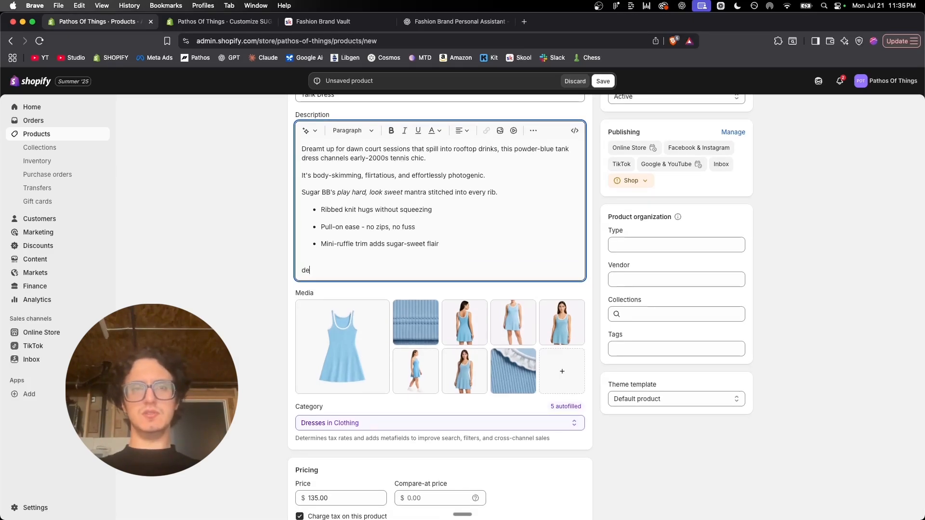
type("Fabric / composition: 1×1 viscose-poly rib knit, breathable drape Fit & silhouette: sleeveless scoop-neck column, subtle A-line ease Trim: 10 mm white picot-edge binding at neck & armholes Ethical note: cut, sewn, and finished in a small-batch L.A. studio Origin: Made in USA")
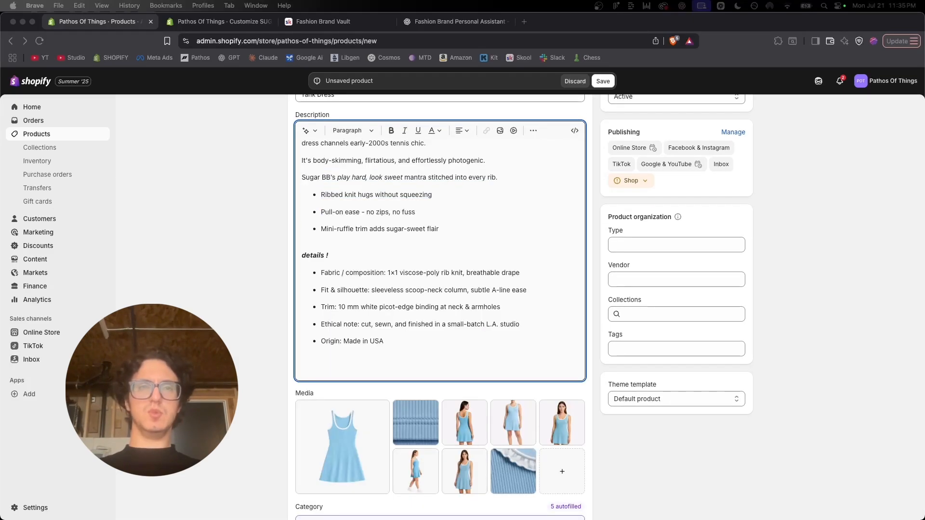
Step: Add a Fit Advice section reading "True to size; model 5'8" (32-25-36) wears S for a streamlined fit."
left_click(339, 348)
type("Fit Advice True to size; model 5'8\" (32-25-36) wears S for a streamlined fit.")
left_click_drag(361, 357, 282, 342)
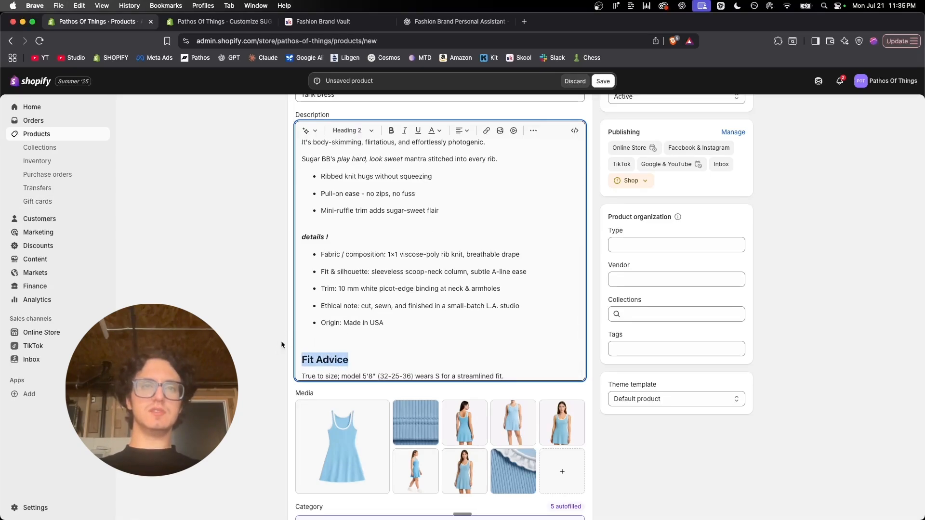
Step: Format the "details !" line in the description as Heading 4
left_click_drag(339, 231, 284, 212)
left_click(354, 130)
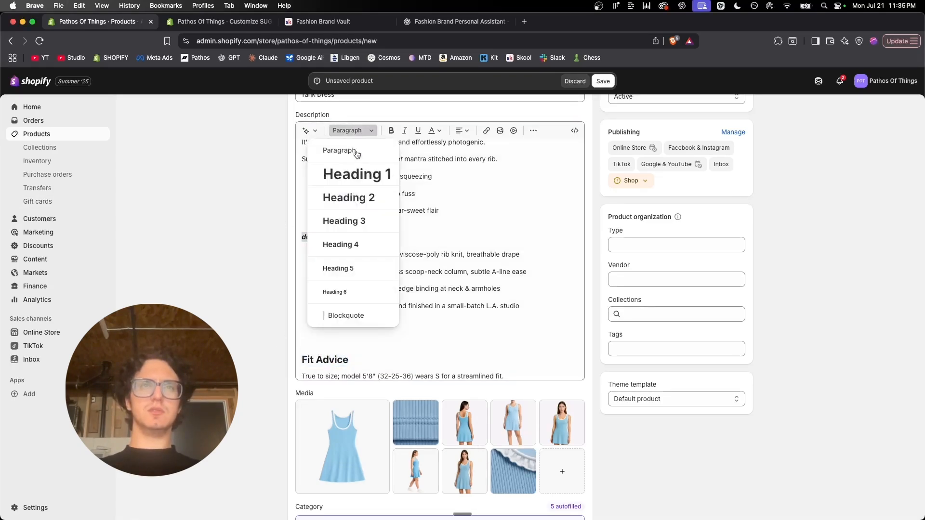
left_click(357, 244)
left_click(336, 271)
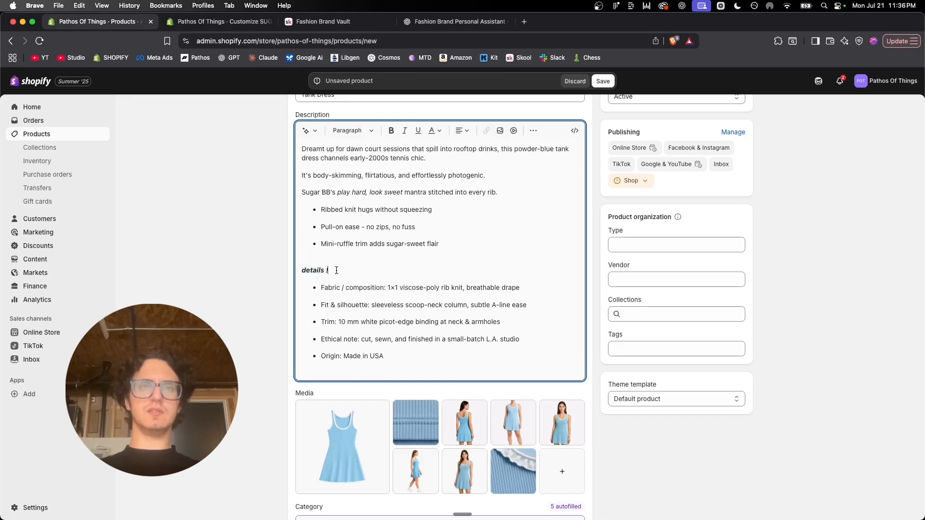
left_click_drag(336, 270, 301, 270)
left_click(354, 130)
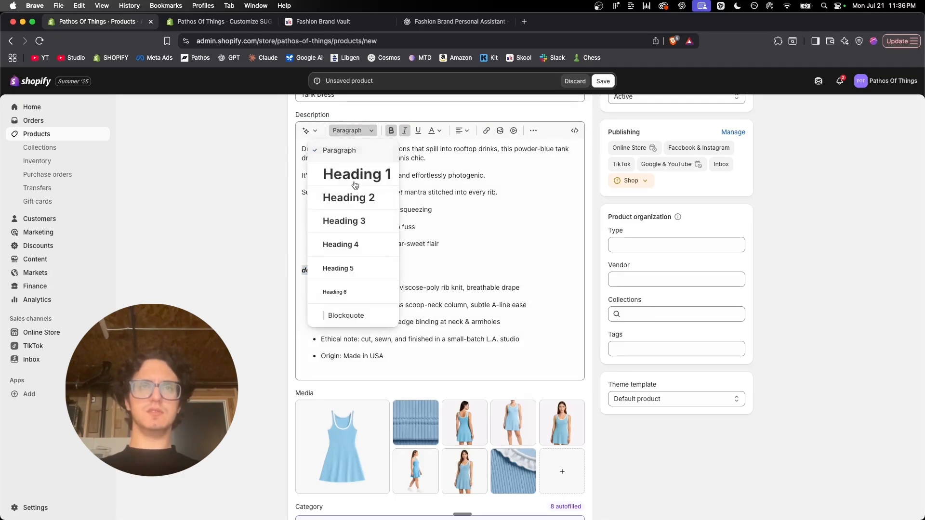
left_click(358, 245)
scroll(375, 250, "up", 2)
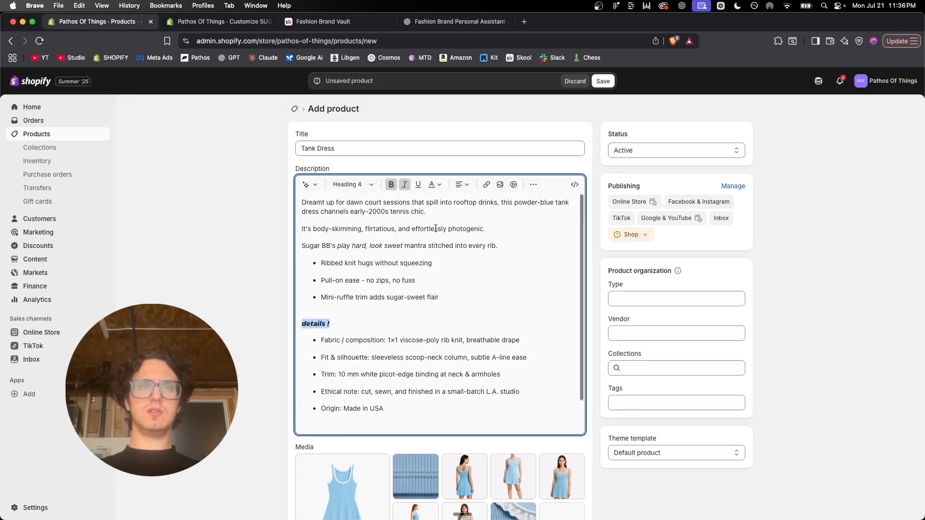
Step: Restyle the Fit Advice heading as Heading 4 in italics and reword it as "fit advice !"
scroll(436, 228, "down", 2)
left_click_drag(349, 409, 302, 408)
left_click(354, 185)
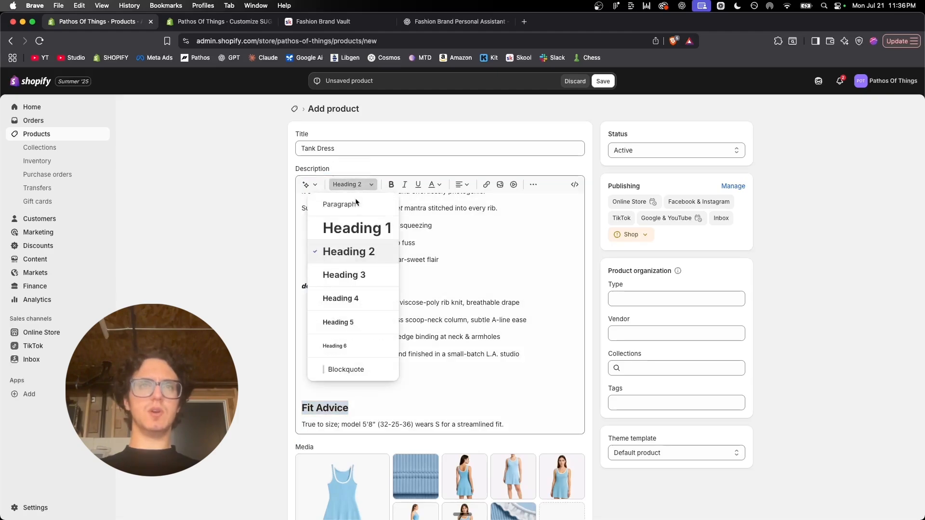
left_click(372, 299)
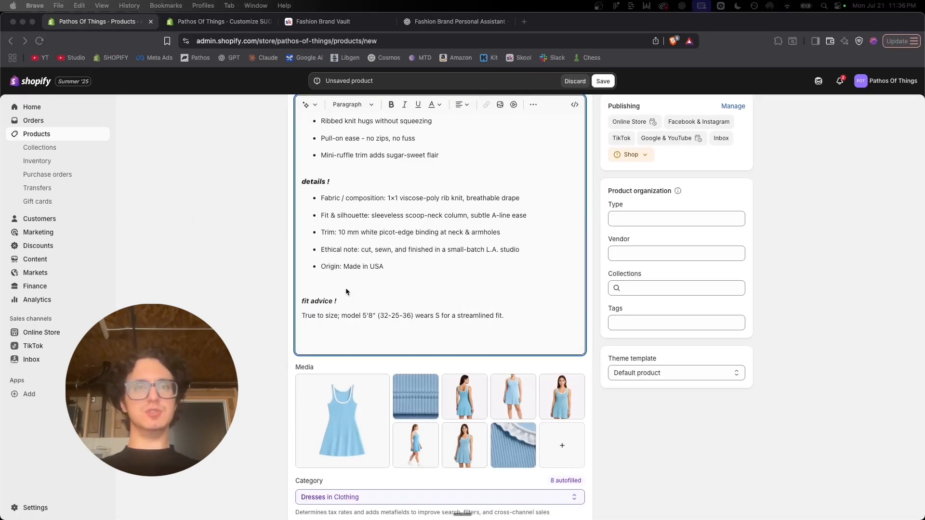
Step: Add the care text "Cold gentle wash, lay flat to dry; avoid high heat." under an italic Heading 4 reading "care !"
type("Care Cold gentle wash, lay flat to dry; avoid high heat.")
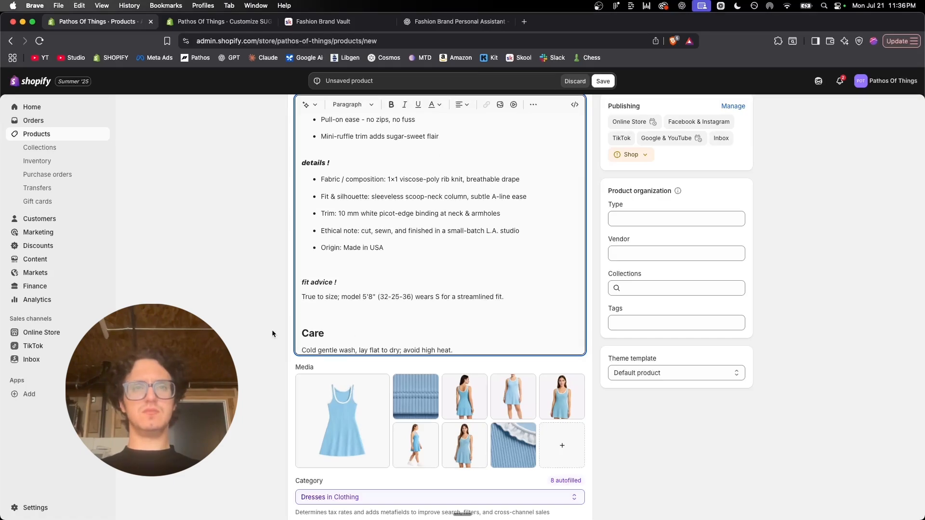
left_click_drag(274, 333, 324, 334)
left_click(352, 105)
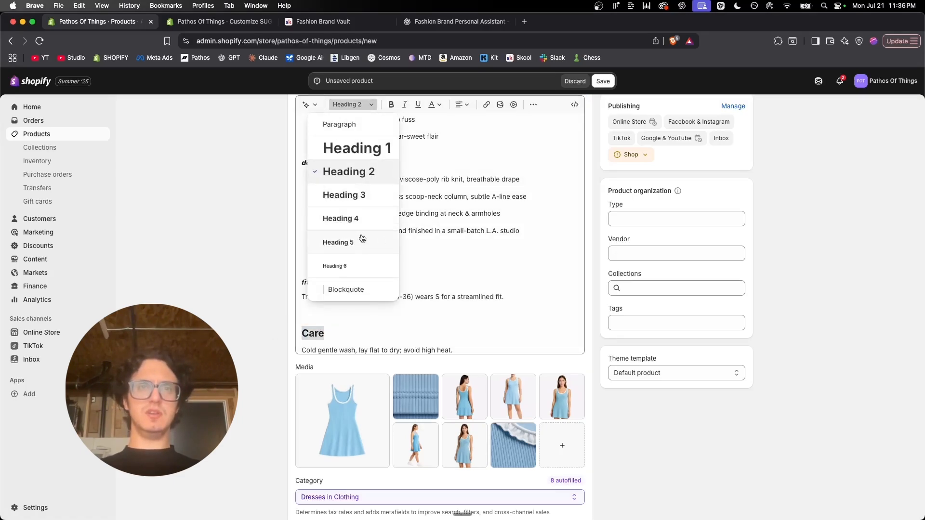
left_click(356, 216)
key("super+i")
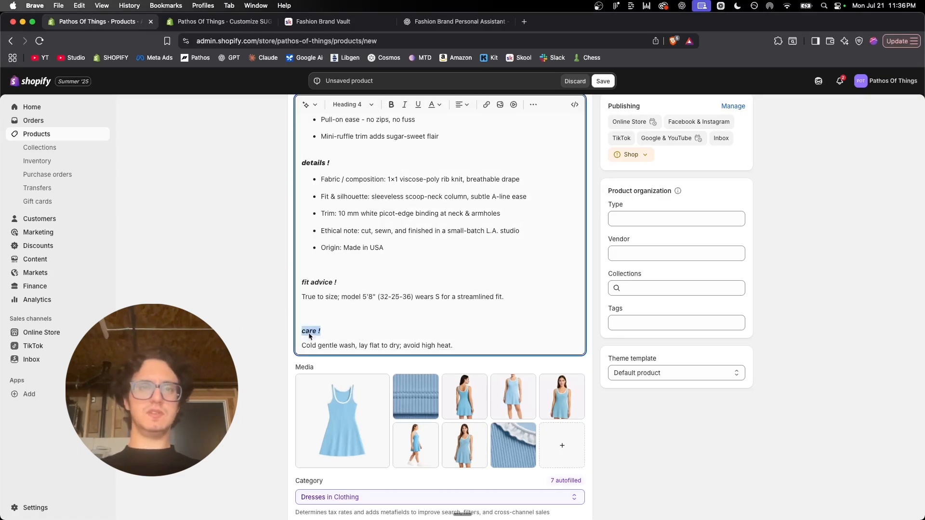
type("care !")
Step: Check the completed Tank Dress form and save the product
scroll(842, 350, "down", 15)
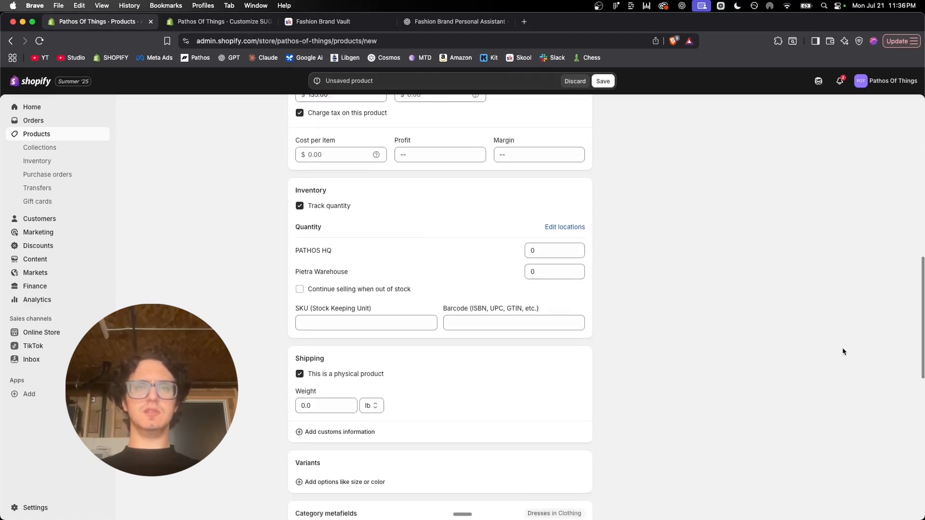
scroll(560, 220, "up", 15)
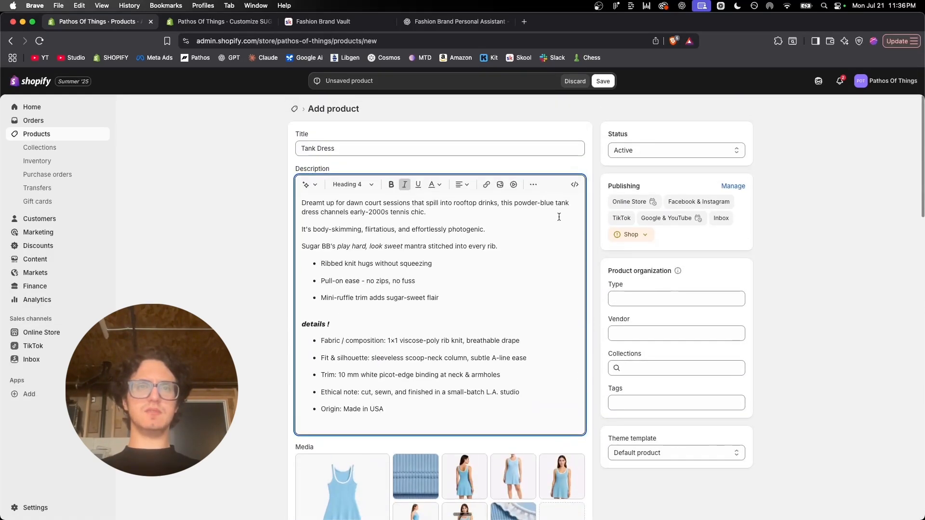
left_click(604, 81)
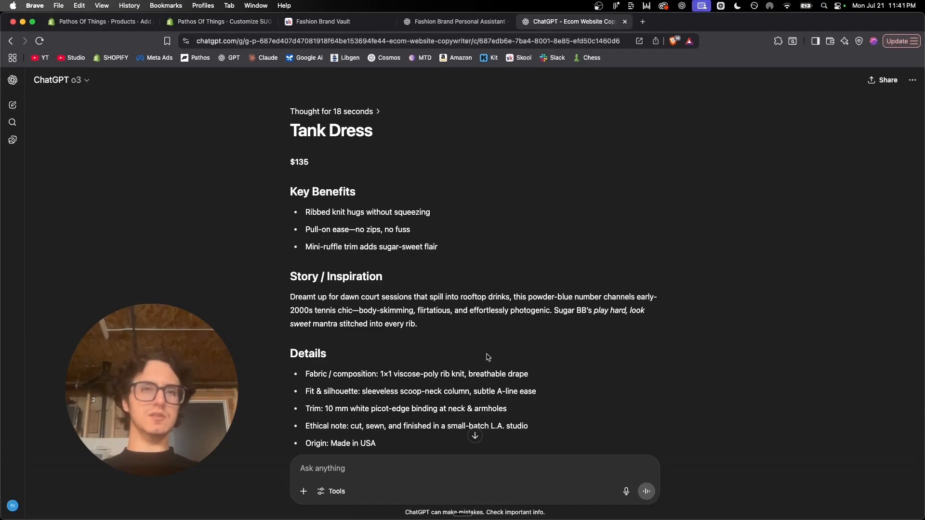
Step: In ChatGPT, send the 3-piece Capsule PDF with a request for the final product, the recycled scuba Zip Polo Crop + A-line Mini Skirt Co-ord
scroll(488, 357, "down", 3)
scroll(489, 357, "up", 4)
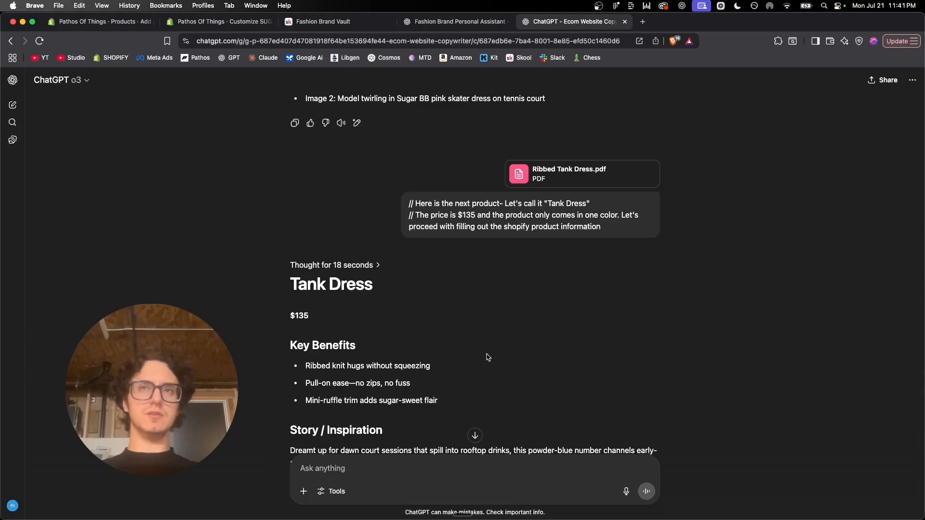
scroll(488, 357, "down", 1)
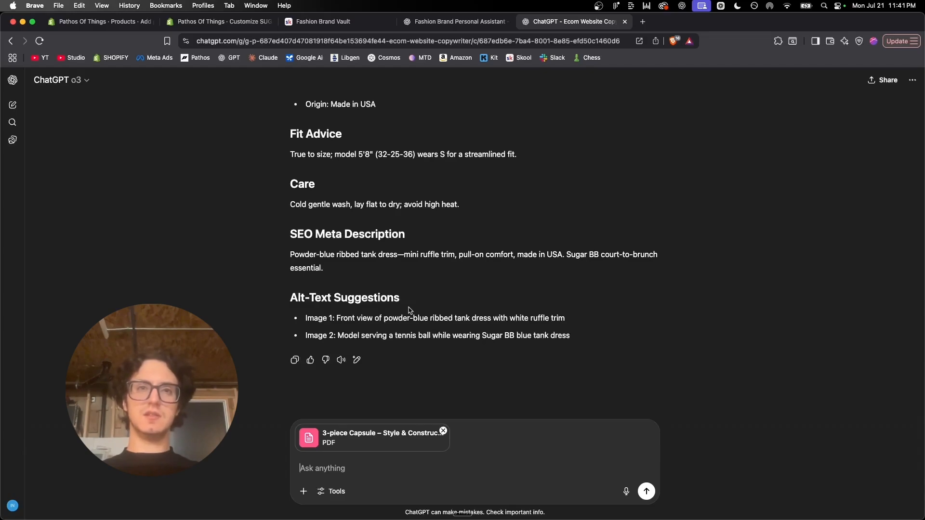
type("Great, let's move on to the final product - the")
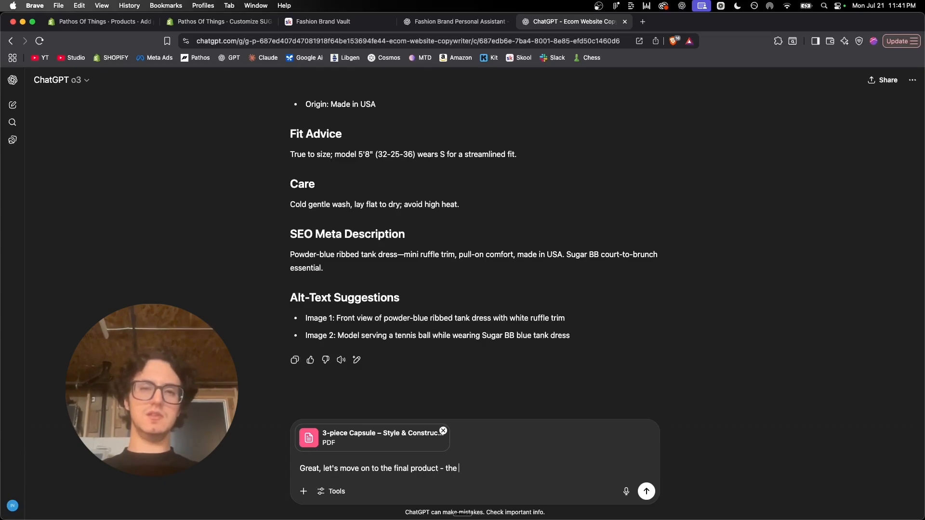
type("Zip Polo Crop + A-line Mini Skirt Co-ord – recycled scuba; short-sleeve polo with soft princess seams echoing the dresses’ curve and a pastel accent collar piping (blue or pink per colorway). Visible top-stitch in chosen accent pastel (Blue for Black-Blue variant), with a single pastel-pink Easter-egg bartack anchoring the skirt’s utility loop. Co-ord counts as a single style delivered together.")
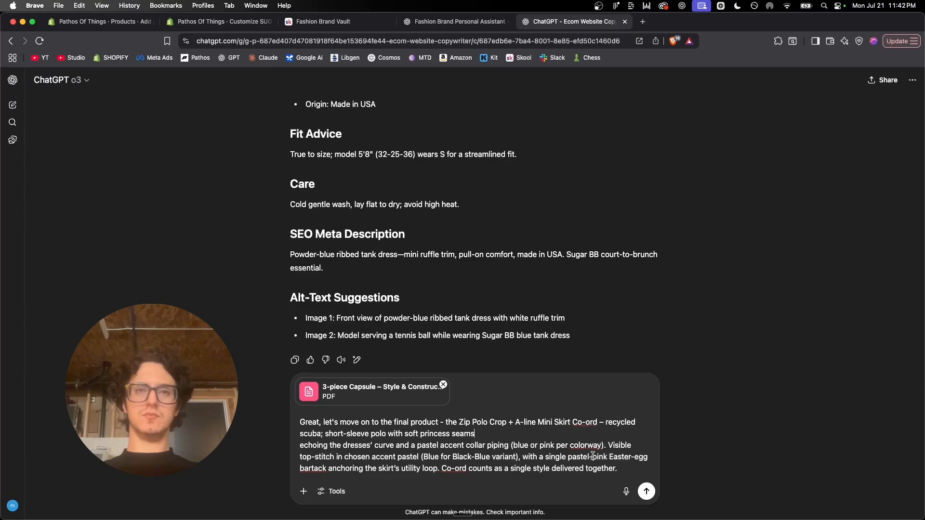
left_click(646, 492)
Step: Tell ChatGPT the two-piece set costs $150 and comes only in black with blue topstitching, and review the generated copy
type("$150 for the two piece set. Black with blue topstitching is the only available colorway")
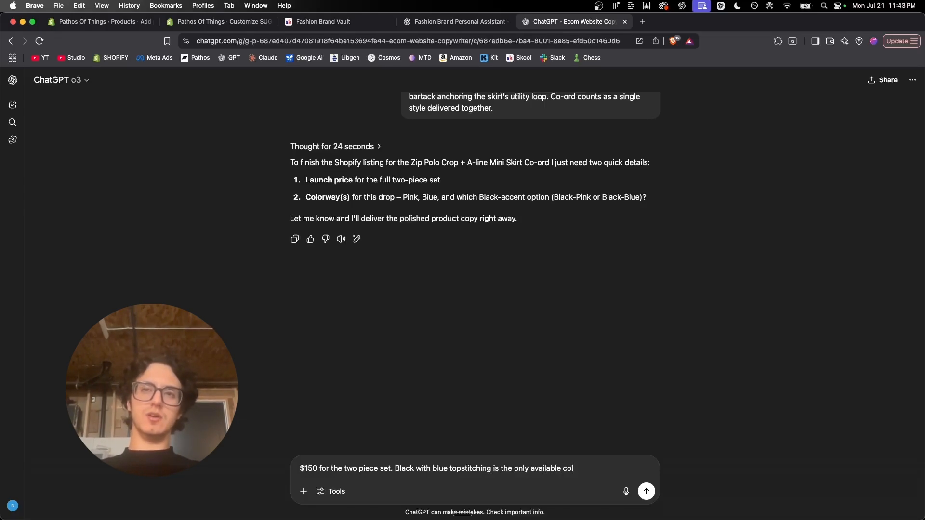
key("Return")
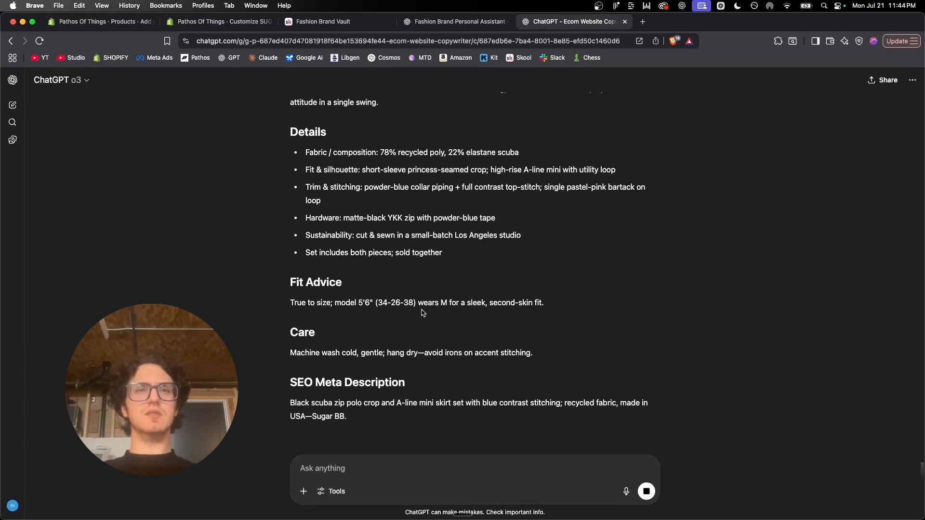
scroll(363, 312, "up", 10)
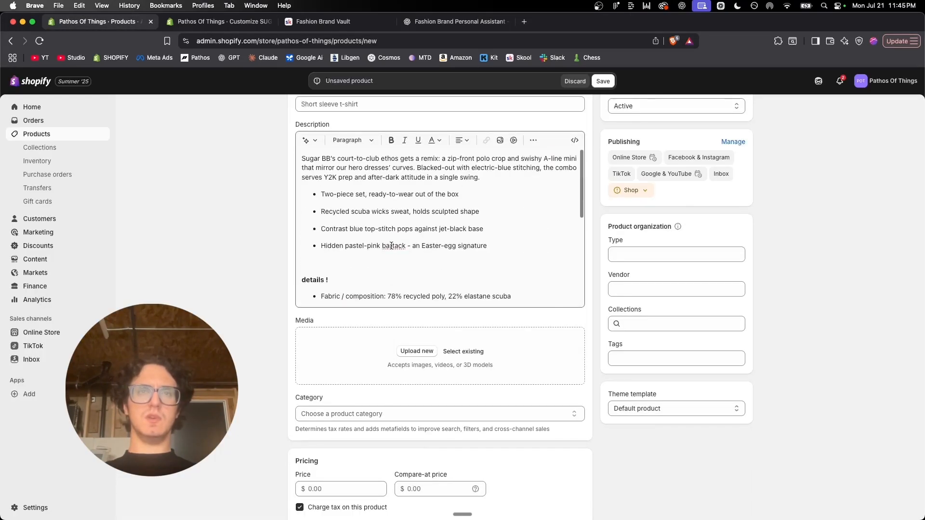
Step: Review the polo and skirt set's description in the new Shopify product form, from the opening paragraph to the care section
scroll(391, 246, "up", 2)
scroll(391, 246, "down", 10)
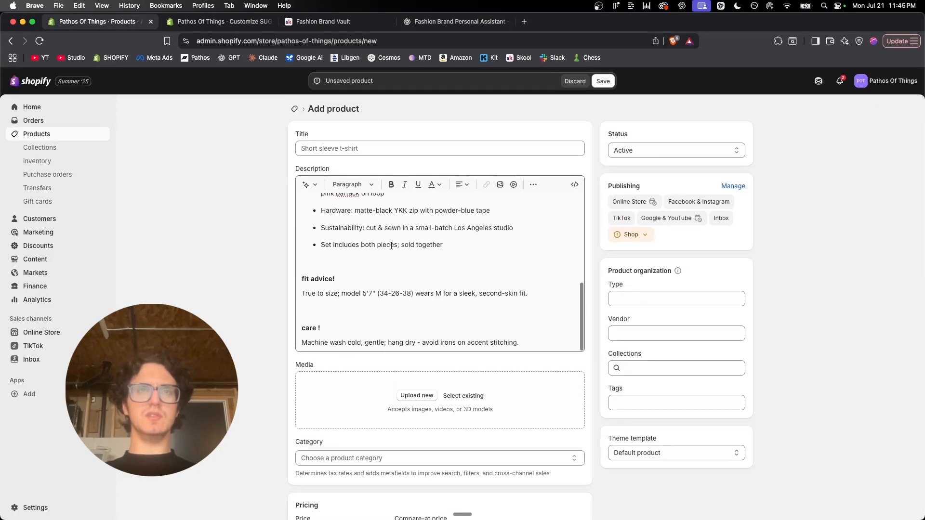
scroll(274, 237, "down", 1)
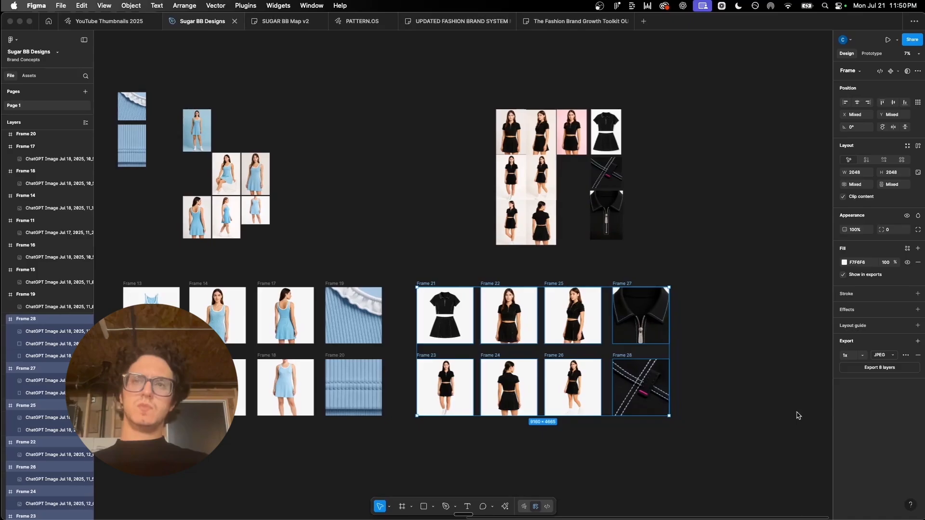
Step: Look over the black polo and skirt frames in Figma, and upload the eight images to the Shopify product's media
left_click(735, 409)
scroll(569, 335, "up", 5)
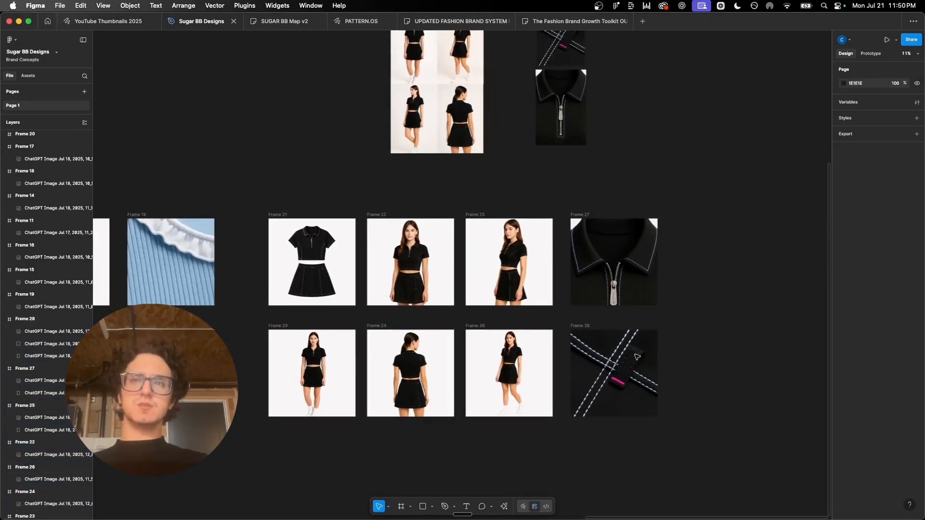
scroll(637, 357, "down", 1)
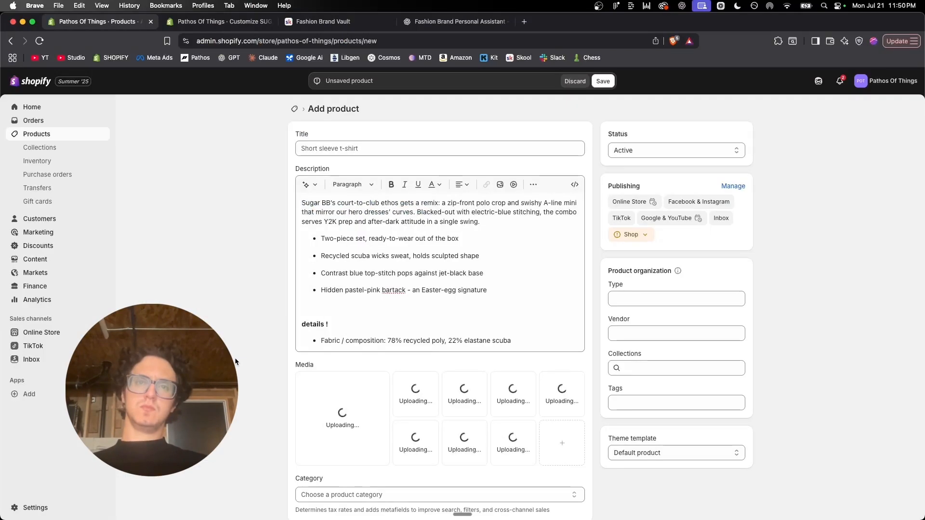
Step: Set the polo and skirt set's price to $150
scroll(235, 357, "down", 10)
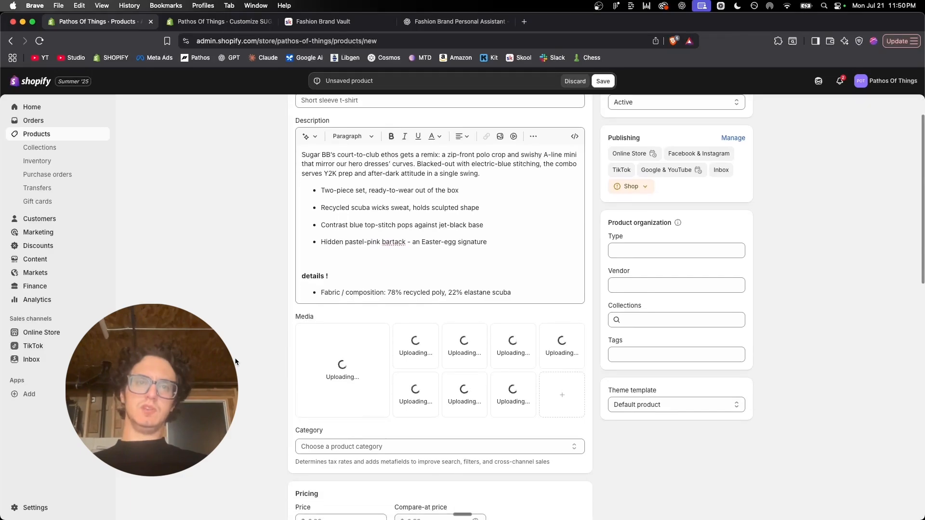
left_click(337, 232)
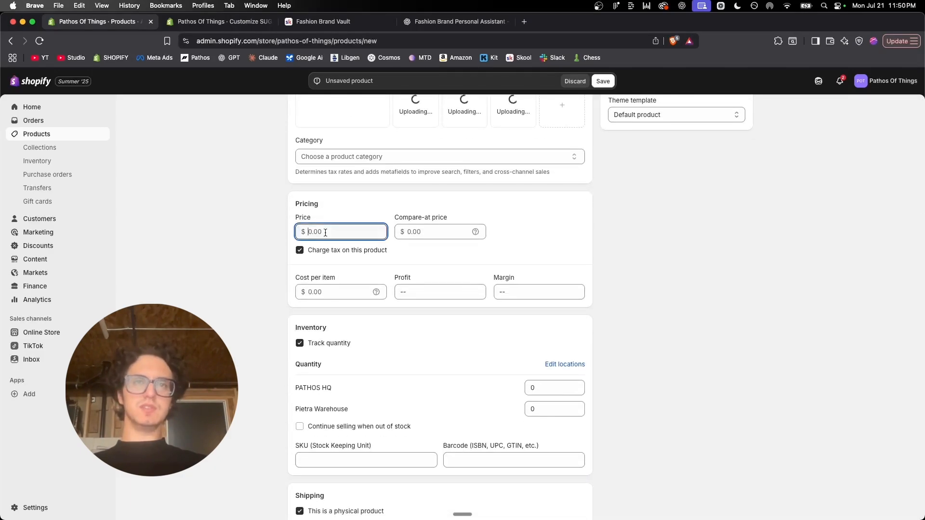
type("180")
left_click(242, 305)
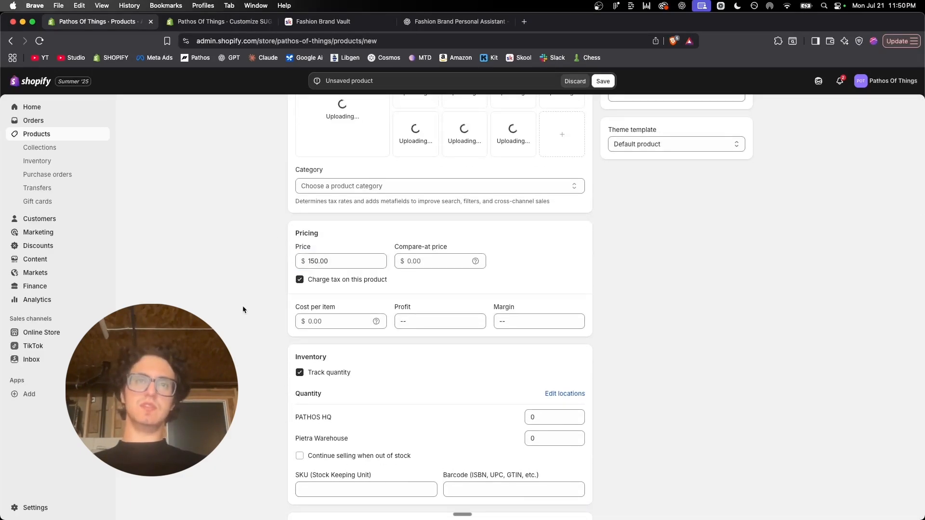
Step: Check the filled-in form for the polo and skirt set, and try to save the product without a title
scroll(242, 305, "down", 8)
scroll(231, 297, "up", 15)
scroll(241, 265, "down", 8)
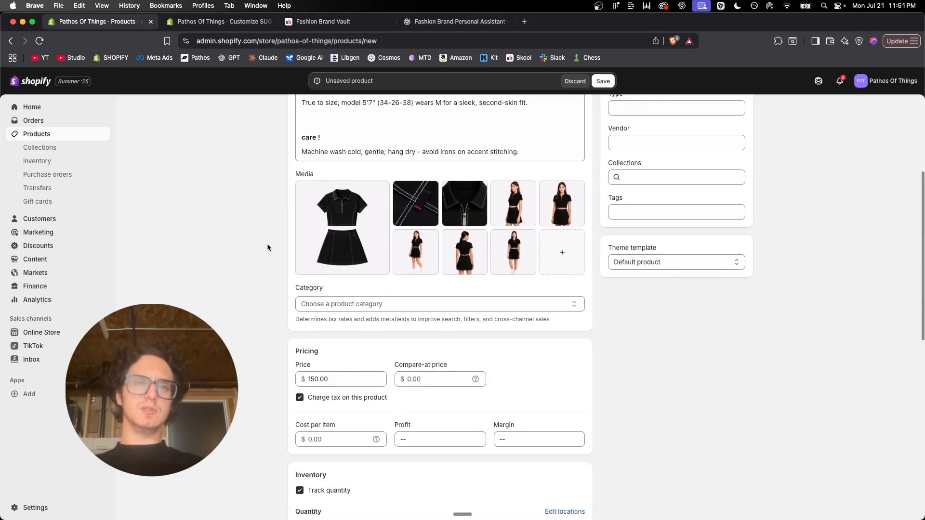
scroll(267, 246, "down", 4)
scroll(267, 246, "up", 15)
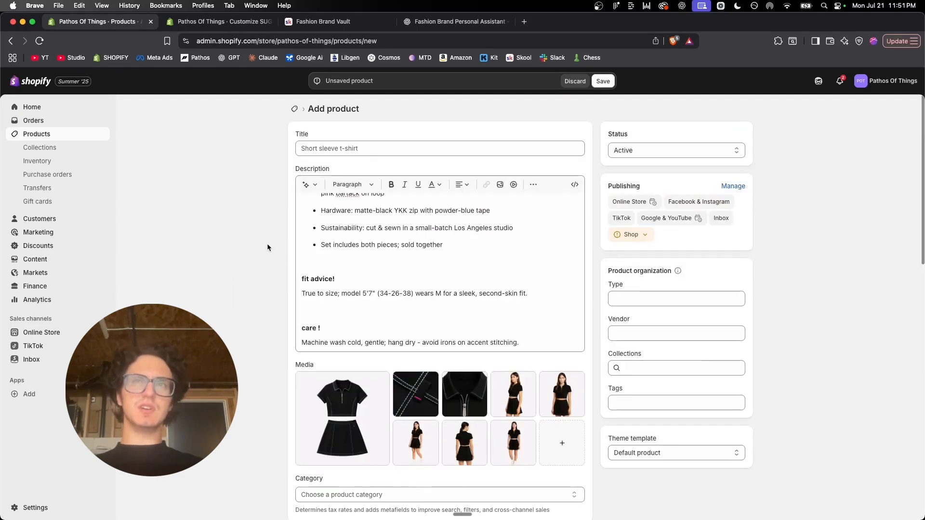
left_click(605, 81)
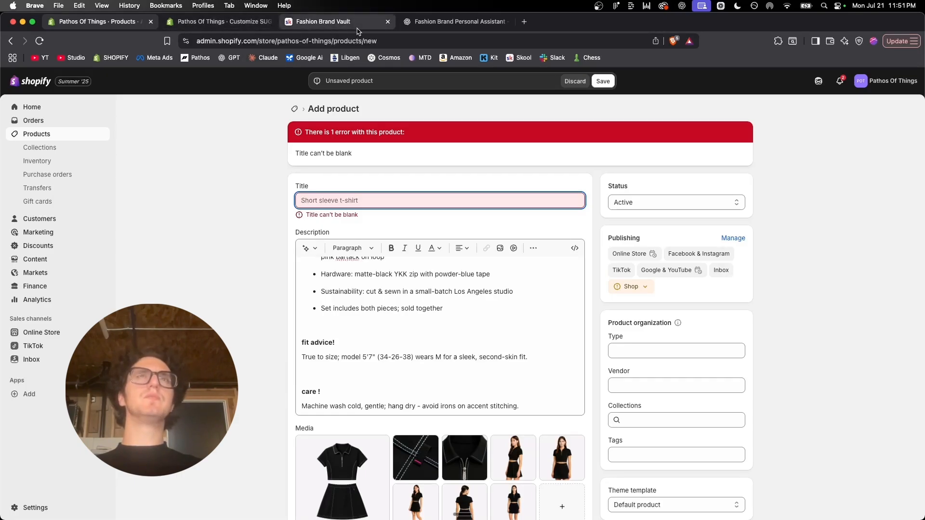
Step: Title the product "Zip Polo Crop & SKirt" and save it
type("Zip pol")
key("BackSpace")
key("BackSpace")
key("BackSpace")
type("Polo")
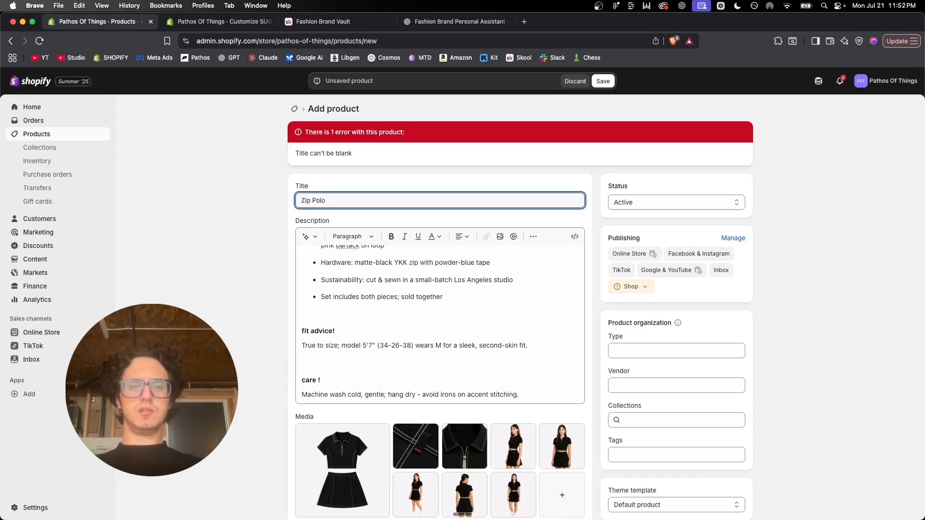
type(" Crop & SKirt")
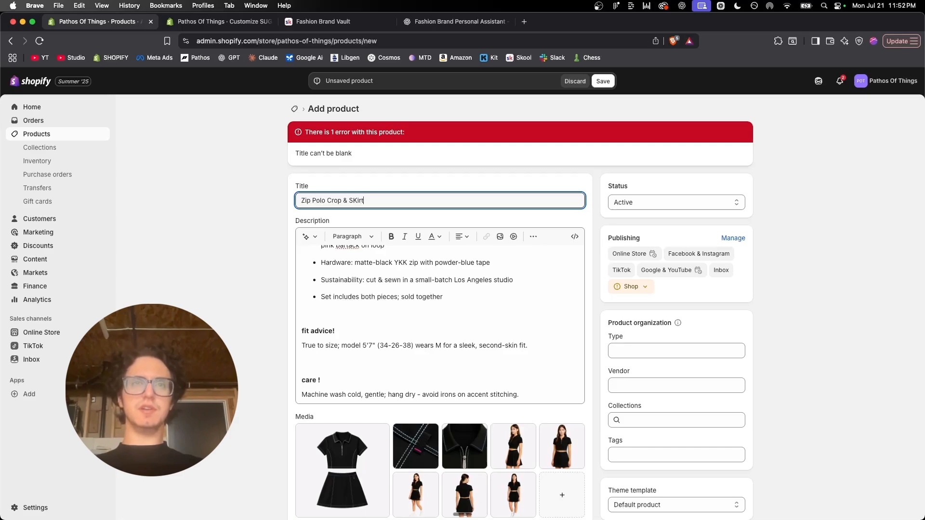
left_click(603, 81)
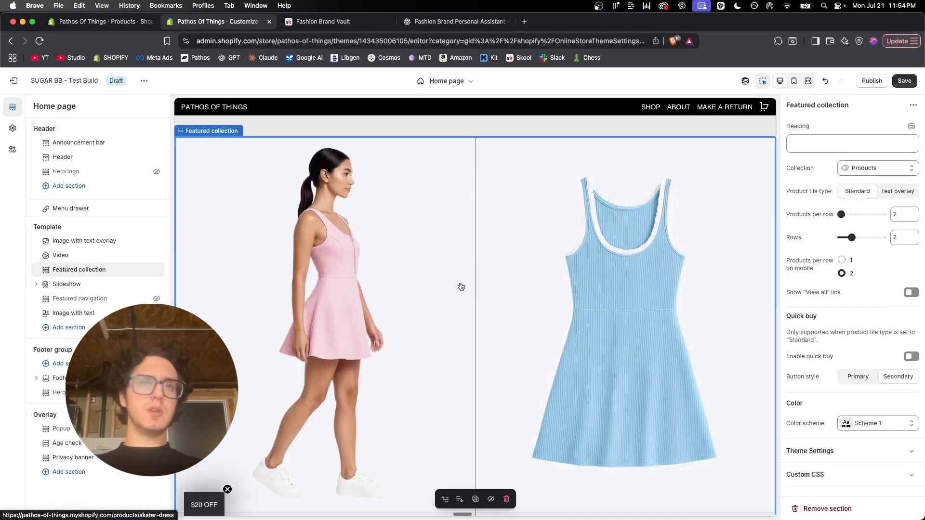
Step: Look over the home page preview in the theme editor, checking the featured collection's product tiles and their alternate images
scroll(549, 194, "up", 12)
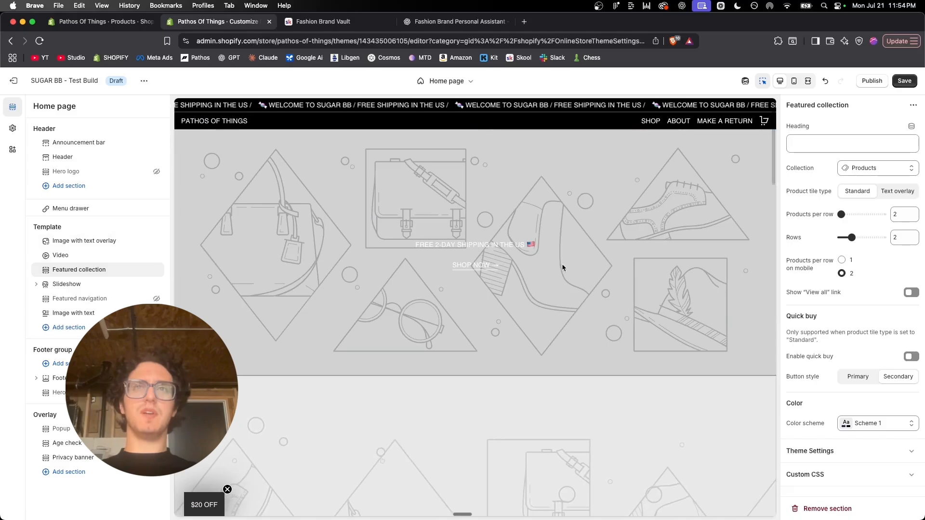
scroll(553, 268, "down", 6)
scroll(552, 264, "down", 6)
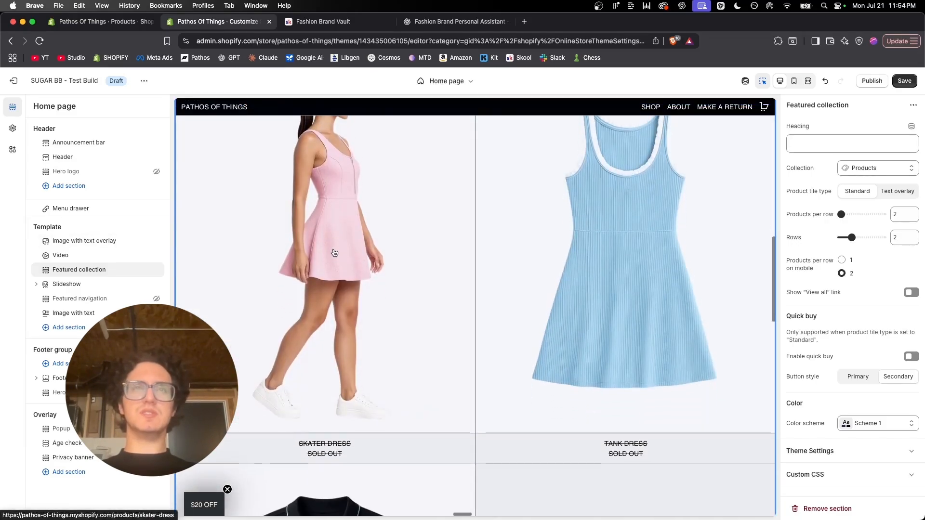
scroll(338, 270, "down", 6)
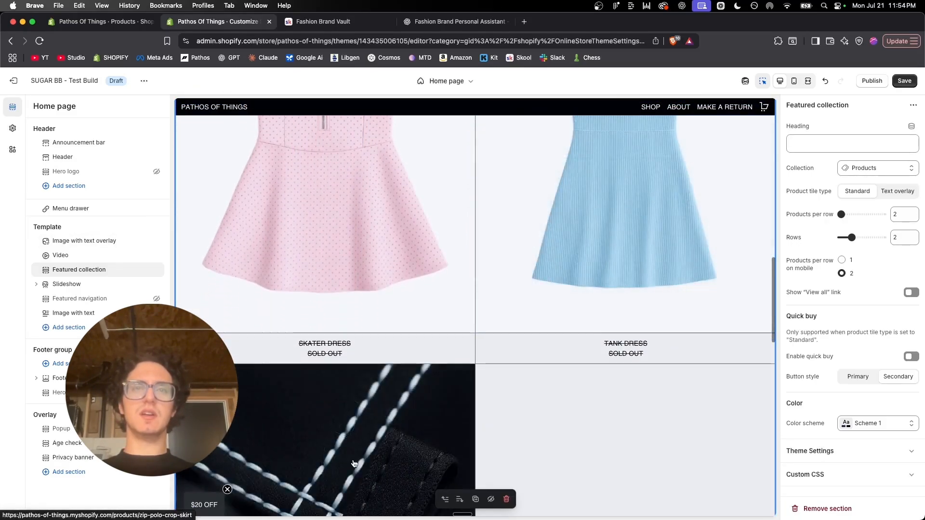
scroll(352, 438, "up", 8)
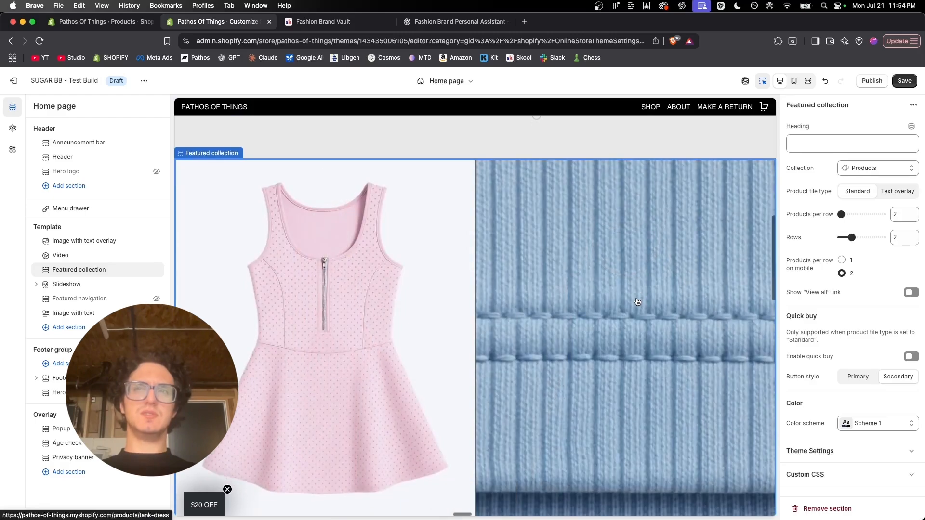
scroll(564, 237, "down", 3)
scroll(564, 237, "down", 5)
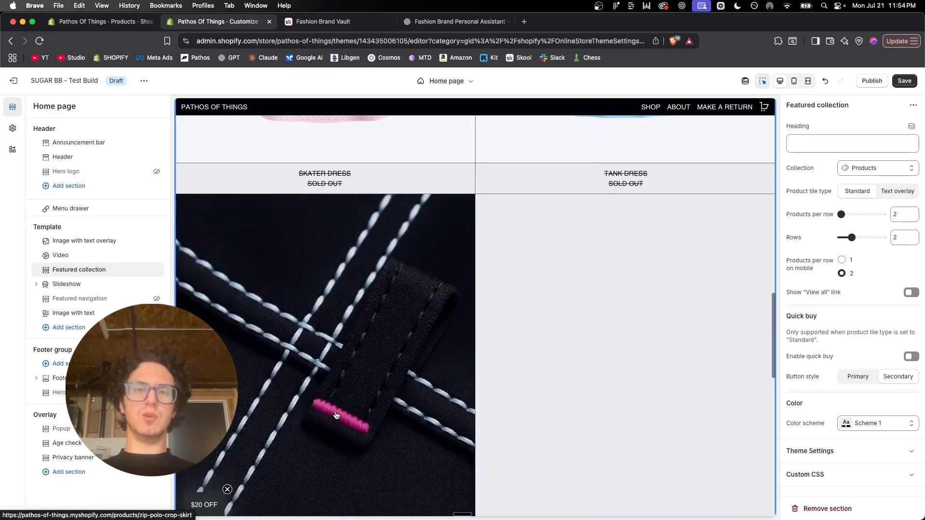
scroll(336, 415, "up", 8)
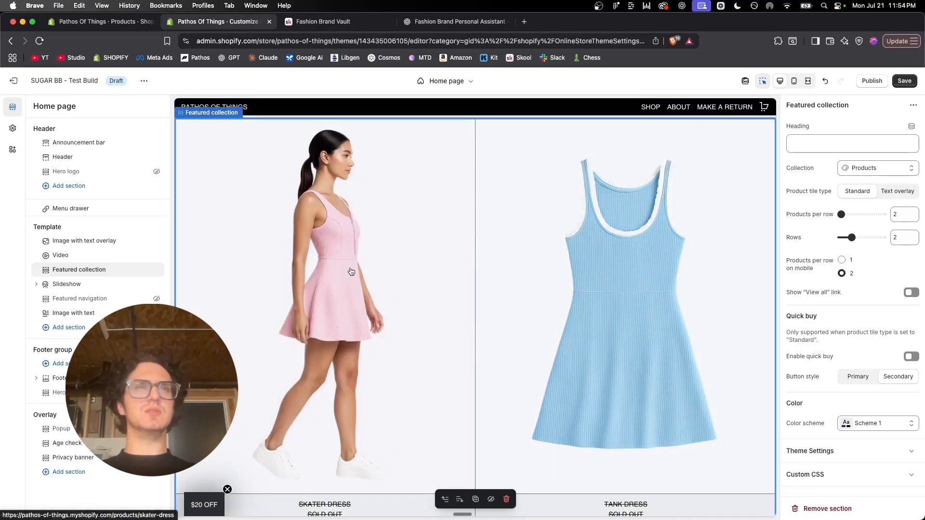
Step: In the Skater Dress product's media, move a front-facing model photo to second place and save the product
left_click(90, 22)
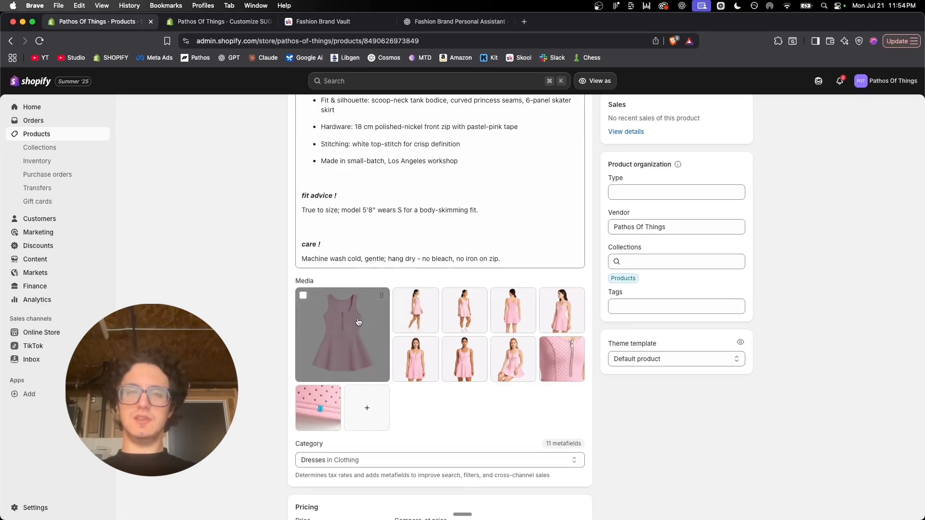
scroll(366, 302, "up", 1)
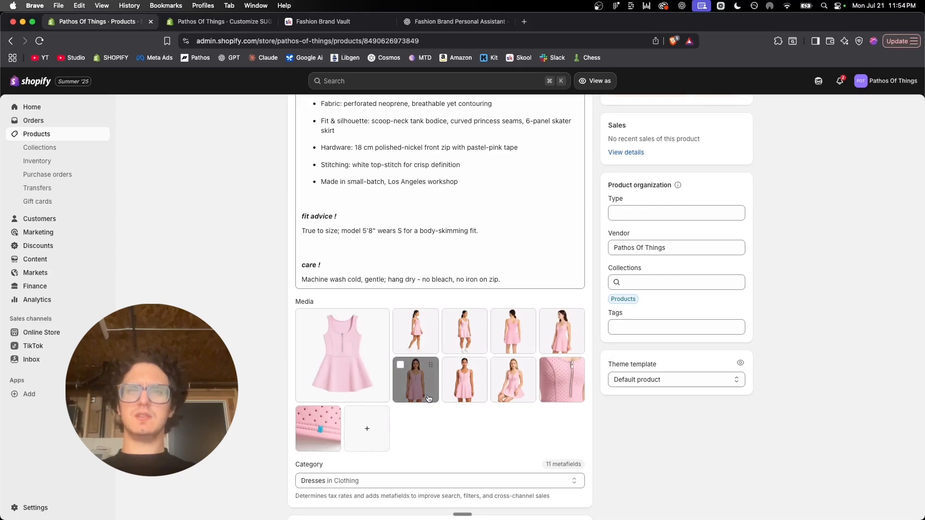
left_click_drag(429, 383, 420, 339)
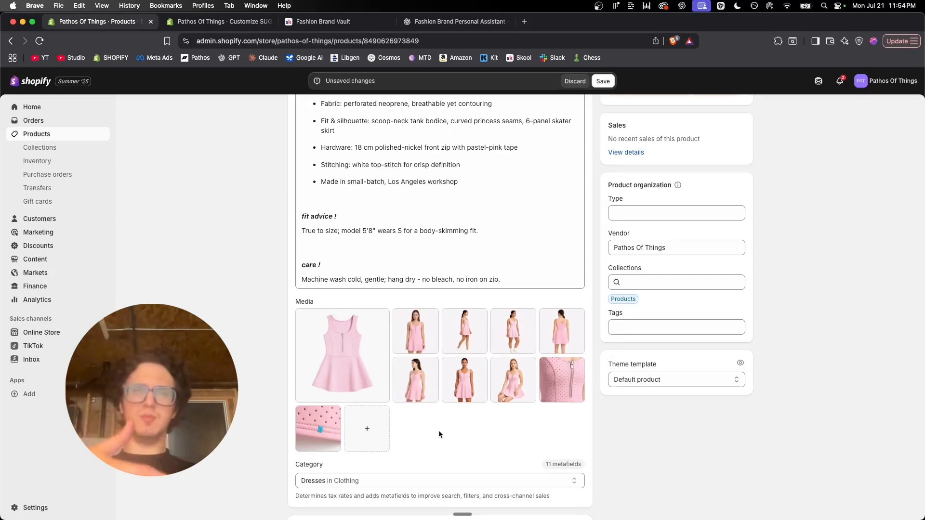
scroll(585, 192, "up", 1)
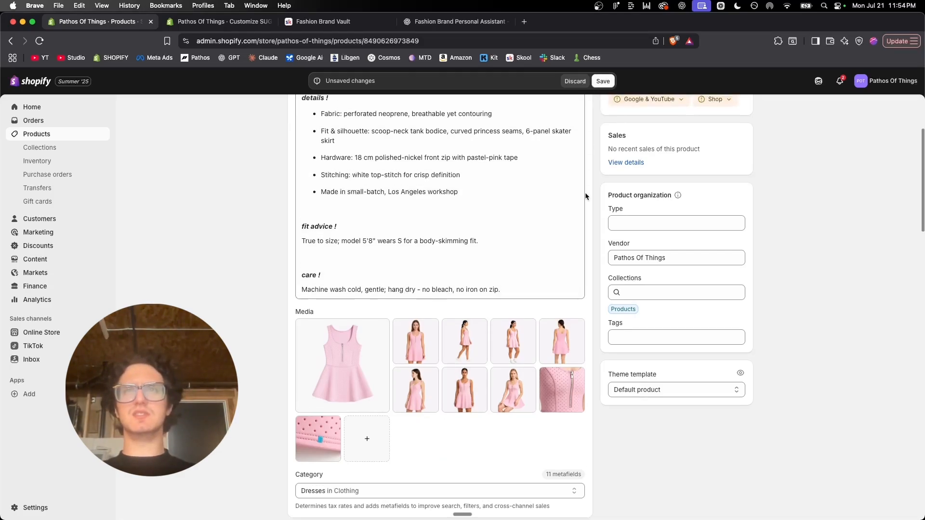
left_click(607, 83)
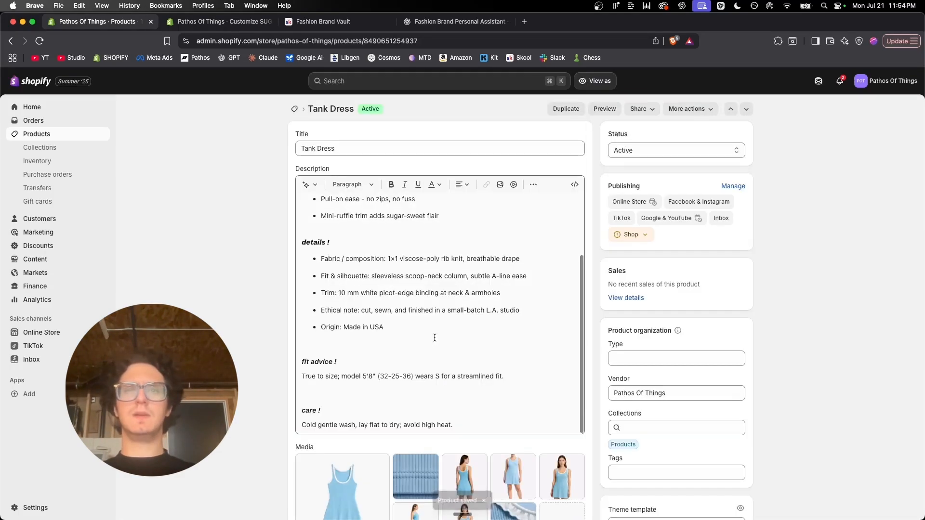
Step: Reorder the Tank Dress media, moving the ribbed fabric close-up behind the model photos and the front-facing model photo to second place, and save
scroll(433, 336, "down", 5)
scroll(262, 338, "up", 3)
scroll(262, 338, "down", 1)
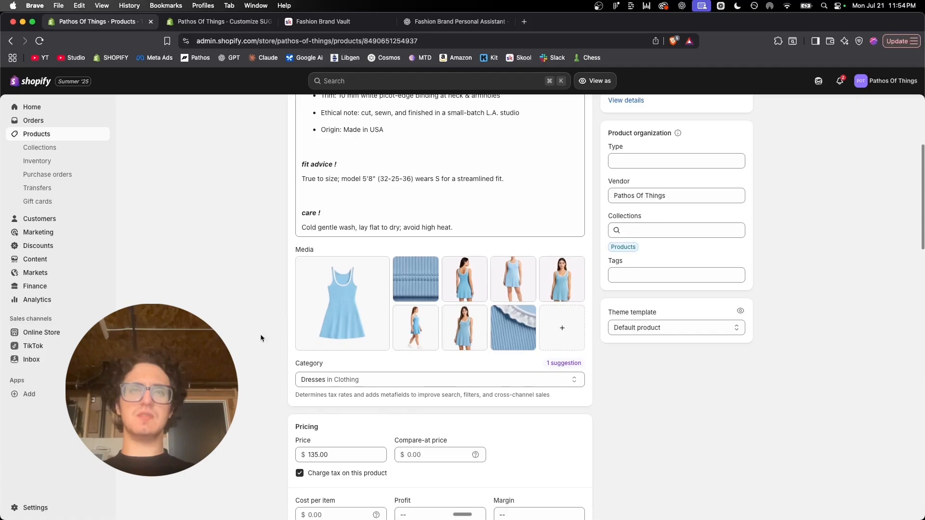
mouse_move(417, 291)
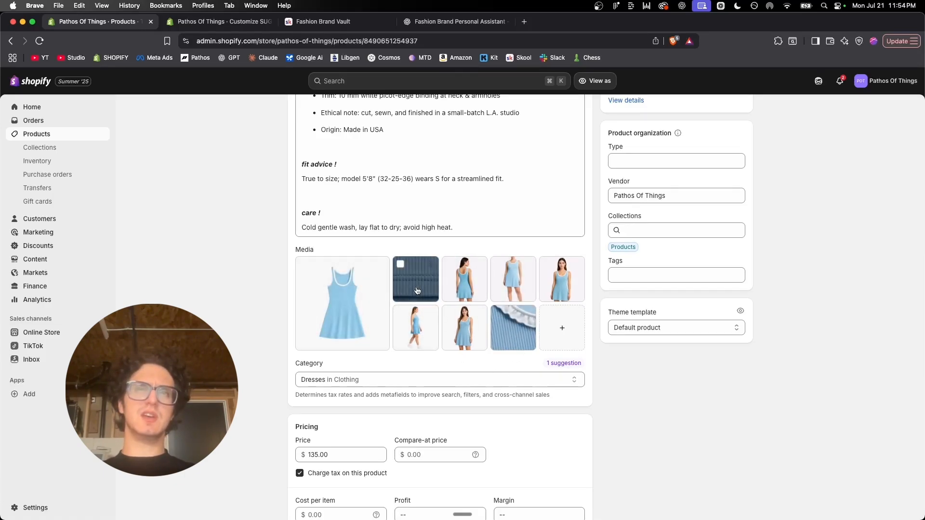
left_click_drag(410, 292, 462, 331)
scroll(482, 357, "up", 1)
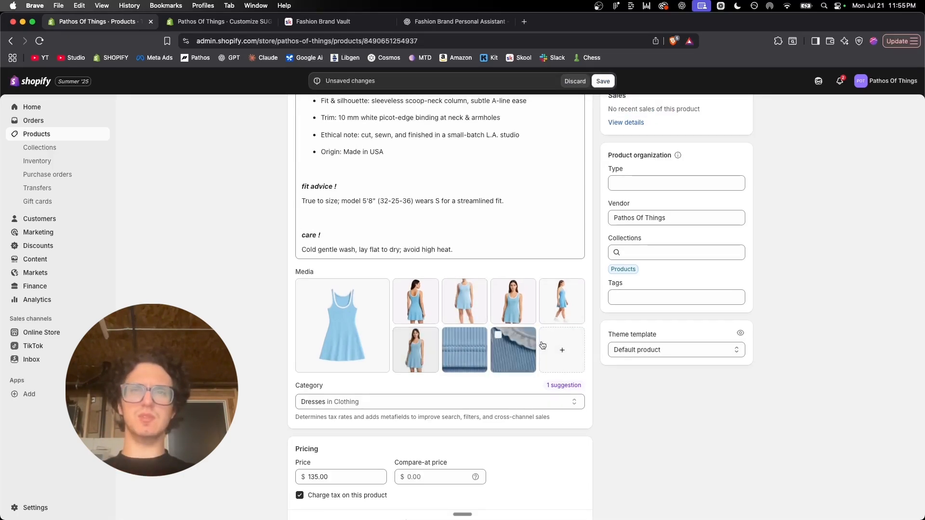
left_click_drag(443, 306, 415, 304)
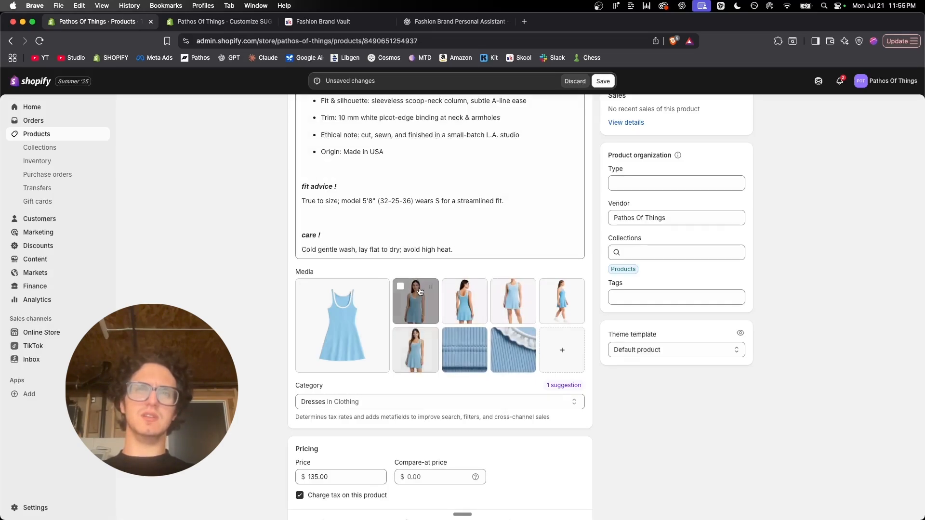
left_click(603, 82)
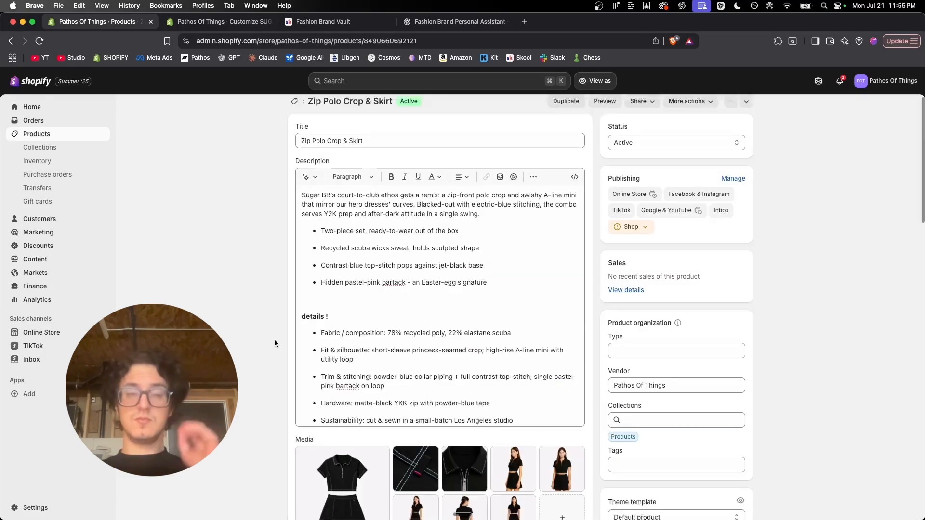
Step: Reorder the Zip Polo Crop & Skirt media with the front-facing model photo second, the angled one fourth and both close-ups last, and save
scroll(274, 340, "down", 3)
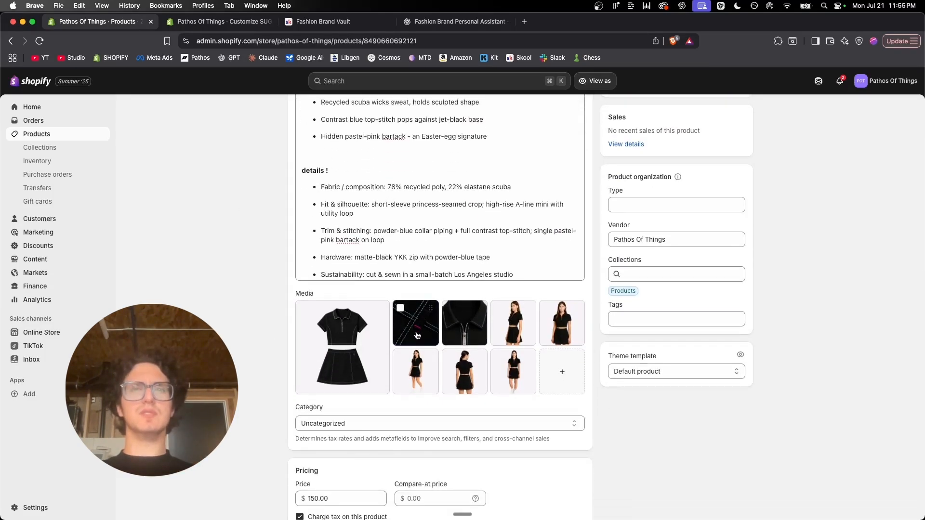
left_click_drag(417, 336, 477, 371)
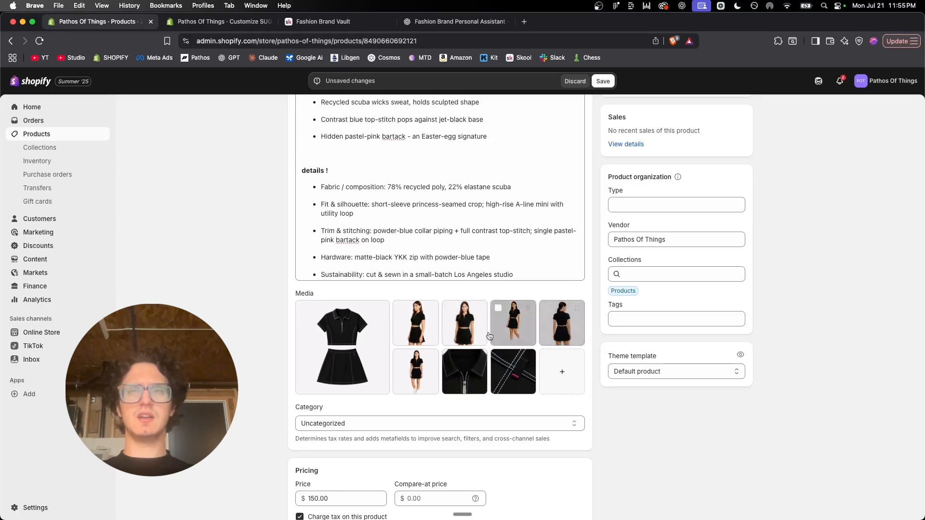
left_click_drag(466, 333, 417, 334)
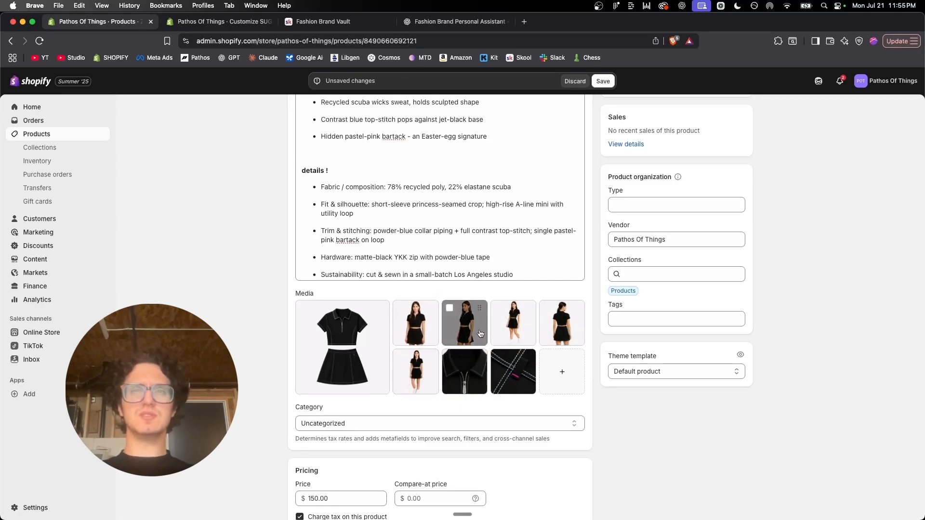
left_click_drag(480, 334, 517, 333)
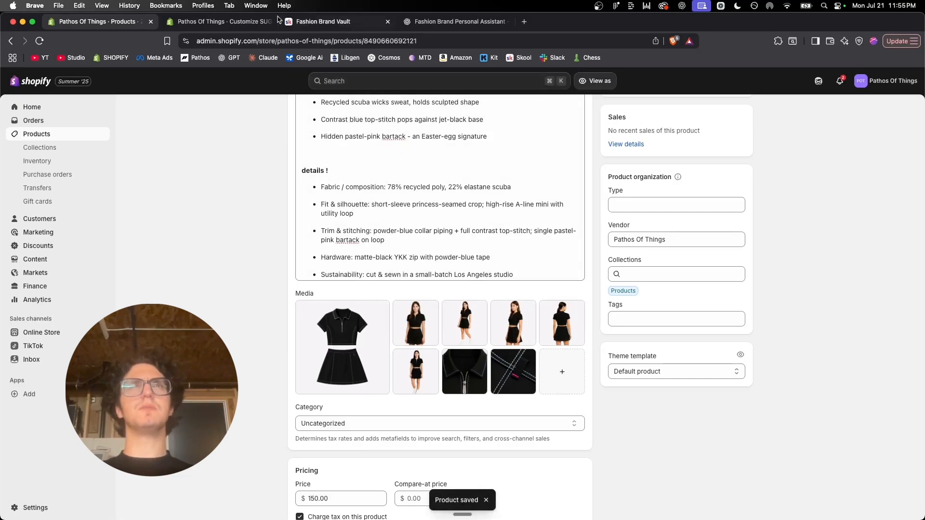
Step: Reload the SUGAR BB - Test Build theme editor and check the featured collection on the home page
left_click(256, 22)
key("super+r")
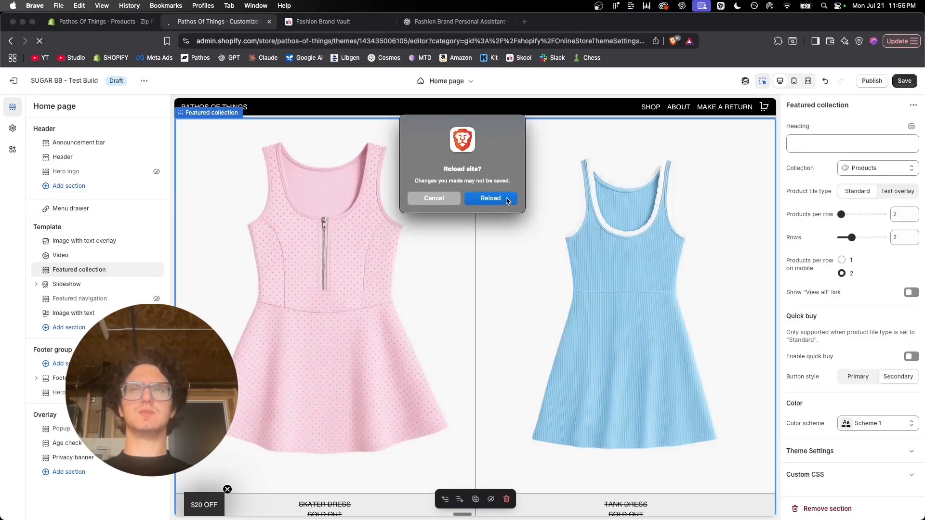
left_click(506, 199)
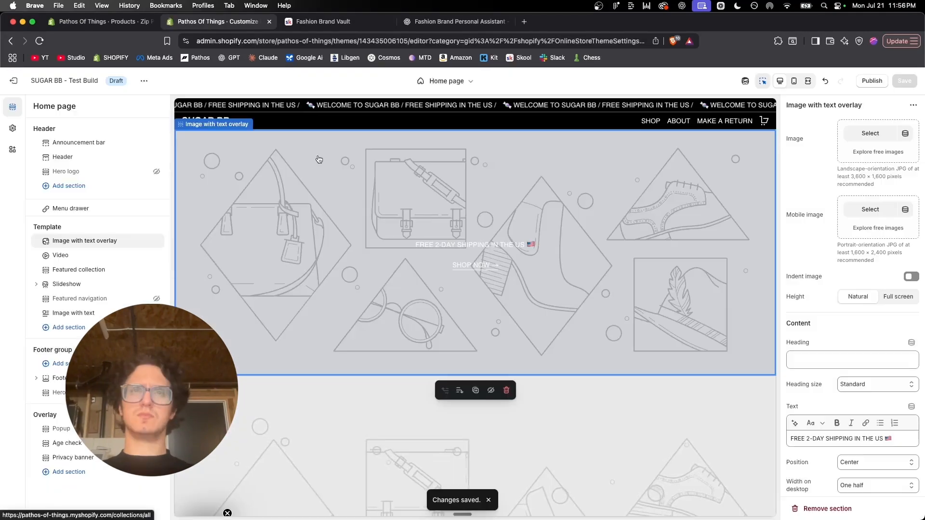
scroll(319, 159, "down", 10)
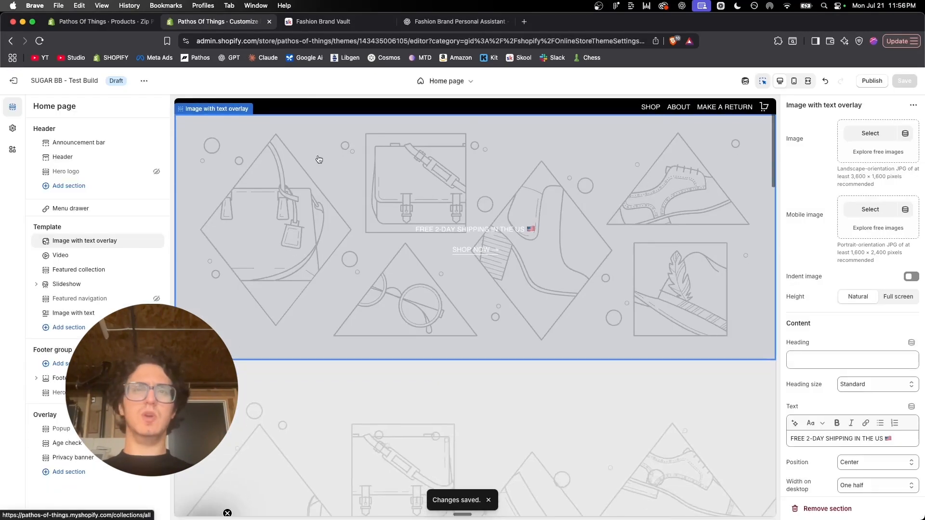
scroll(318, 157, "down", 4)
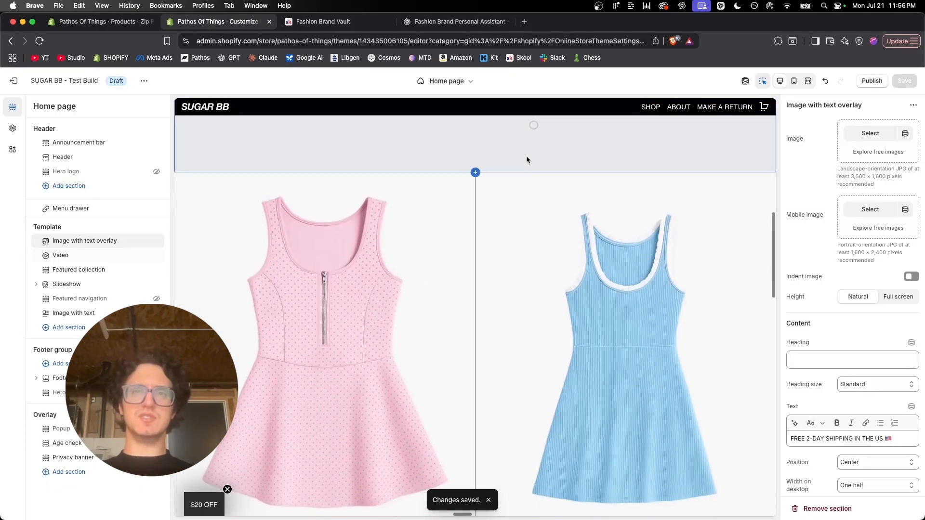
scroll(526, 155, "down", 2)
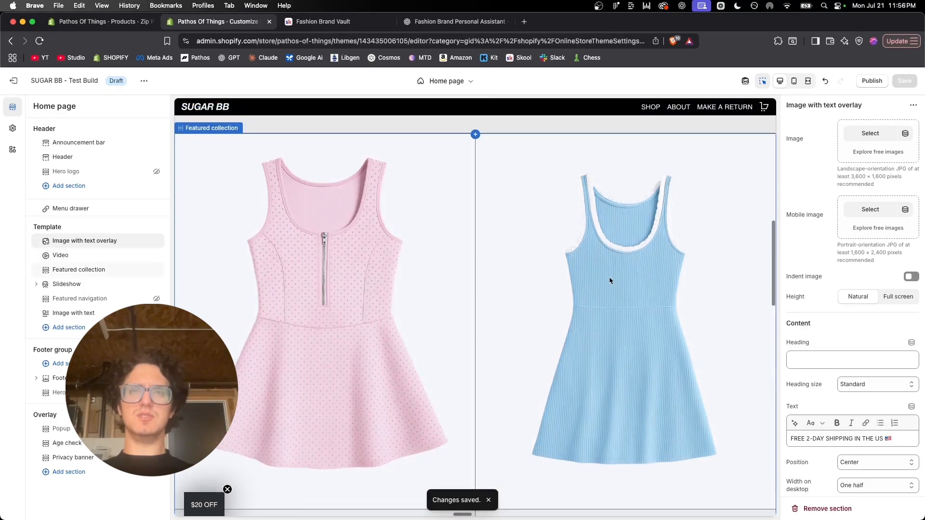
Step: Set the home page's featured collection to show 3 products per row, and check its tiles' alternate images
left_click(609, 276)
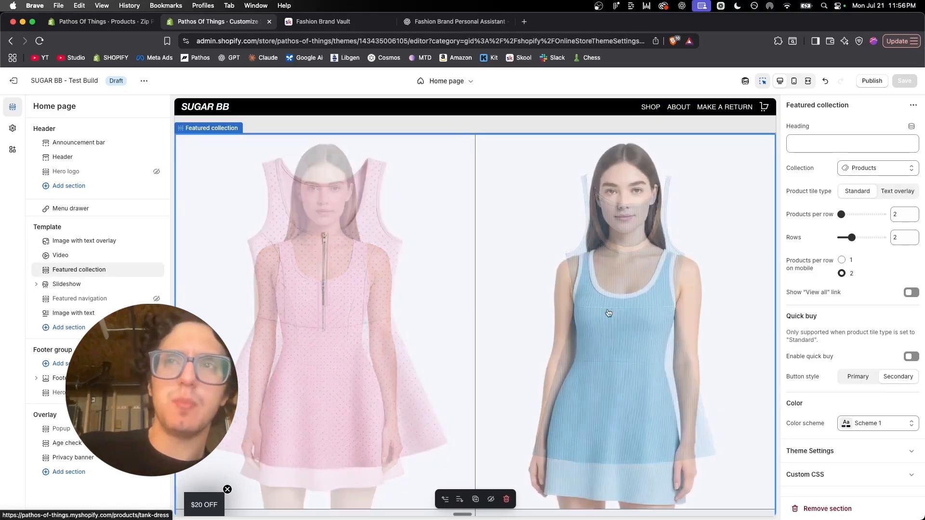
scroll(612, 316, "down", 1)
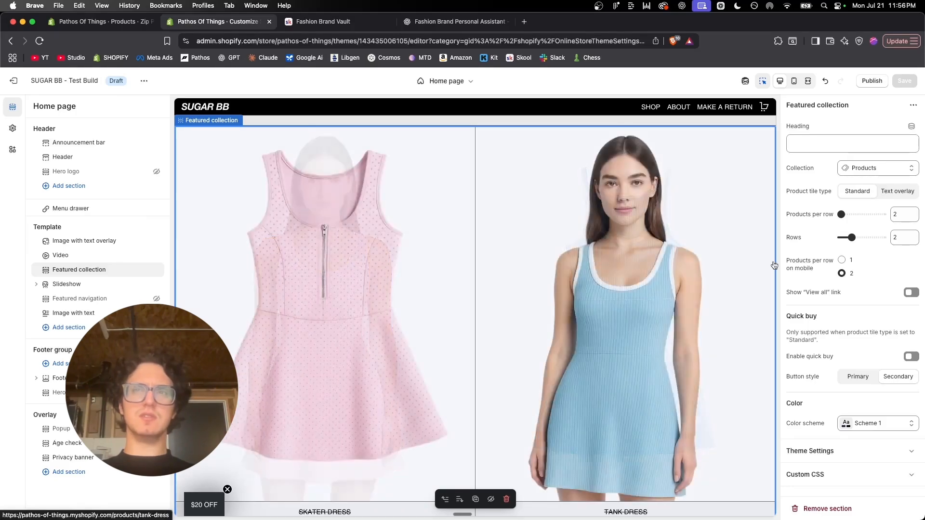
scroll(625, 115, "up", 1)
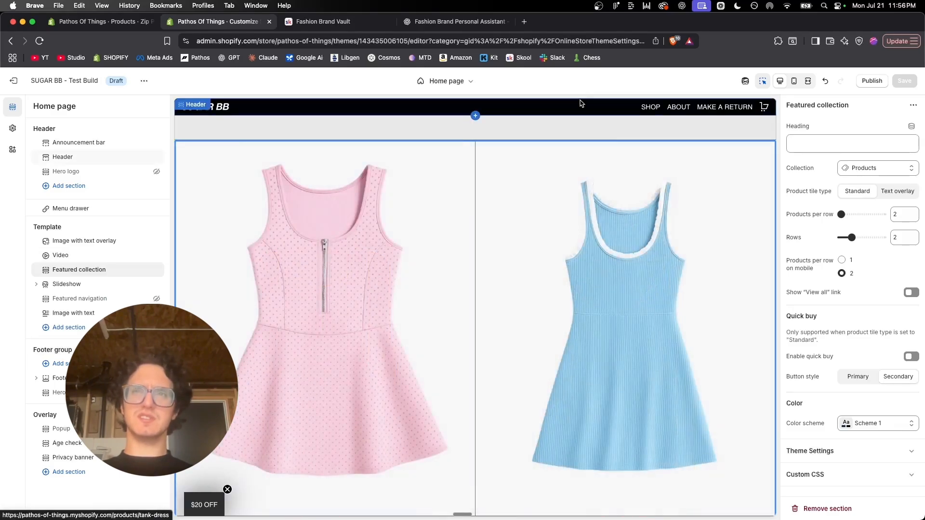
scroll(602, 121, "down", 1)
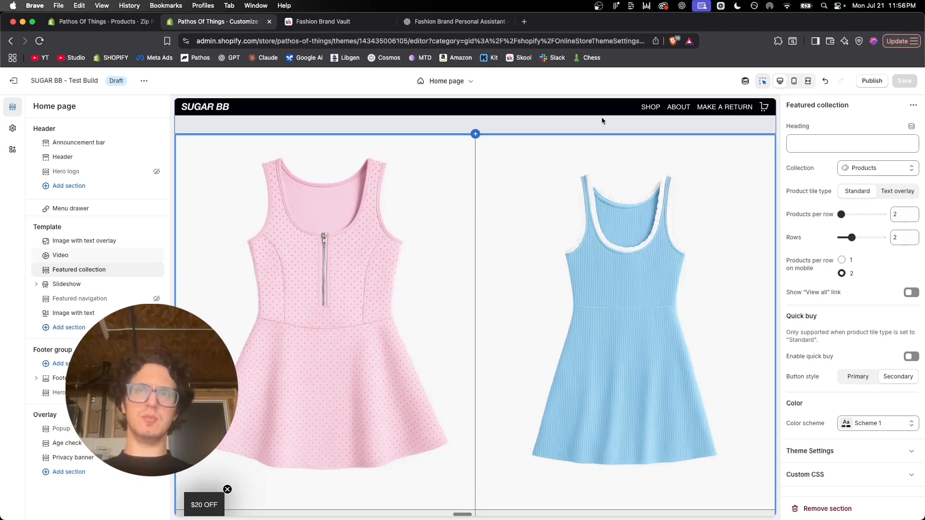
scroll(602, 120, "up", 2)
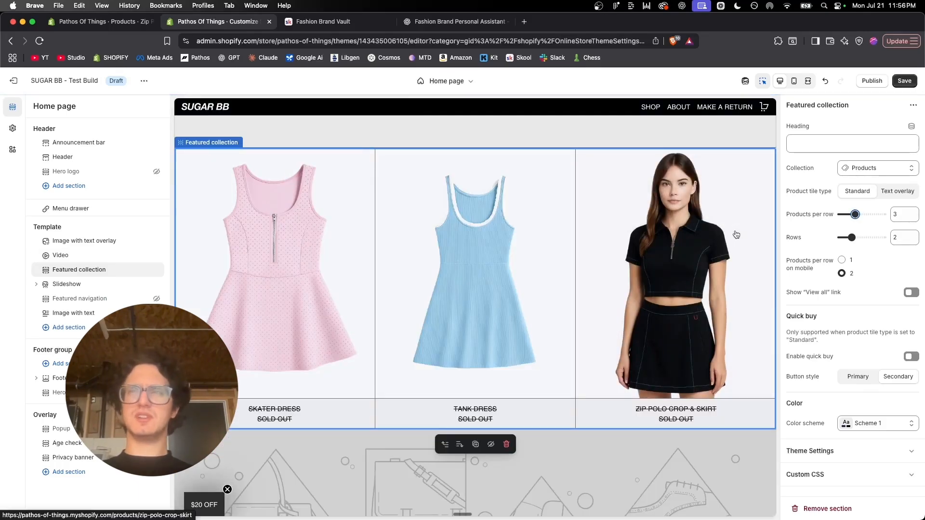
scroll(732, 299, "up", 2)
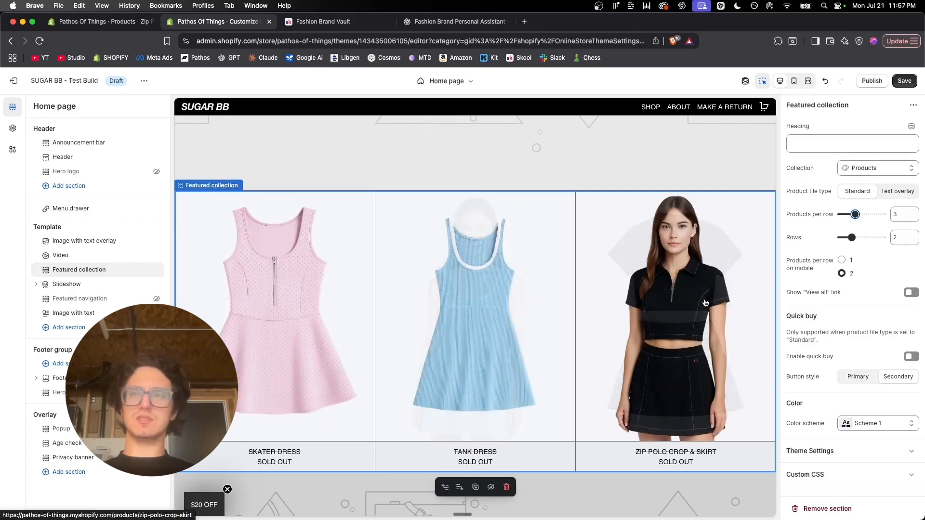
Step: Remove the Video section from the home page template
scroll(550, 327, "up", 5)
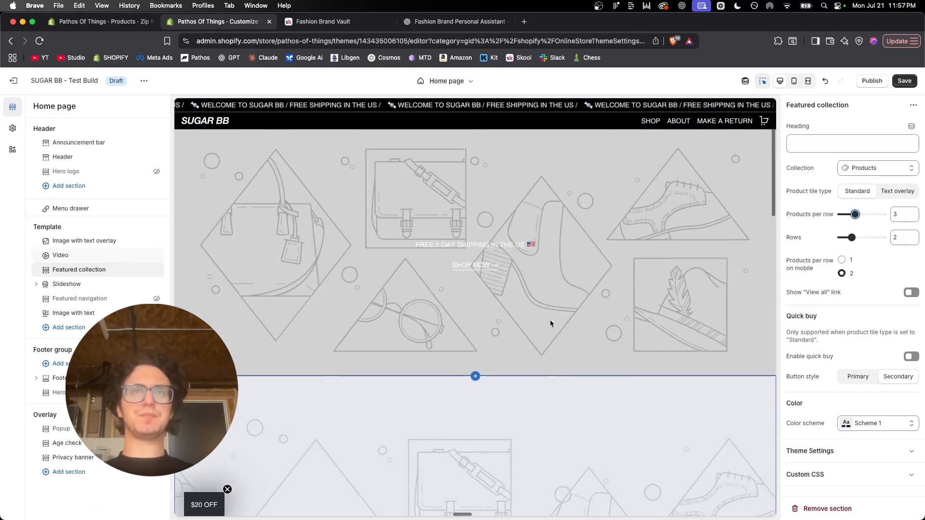
left_click(550, 320)
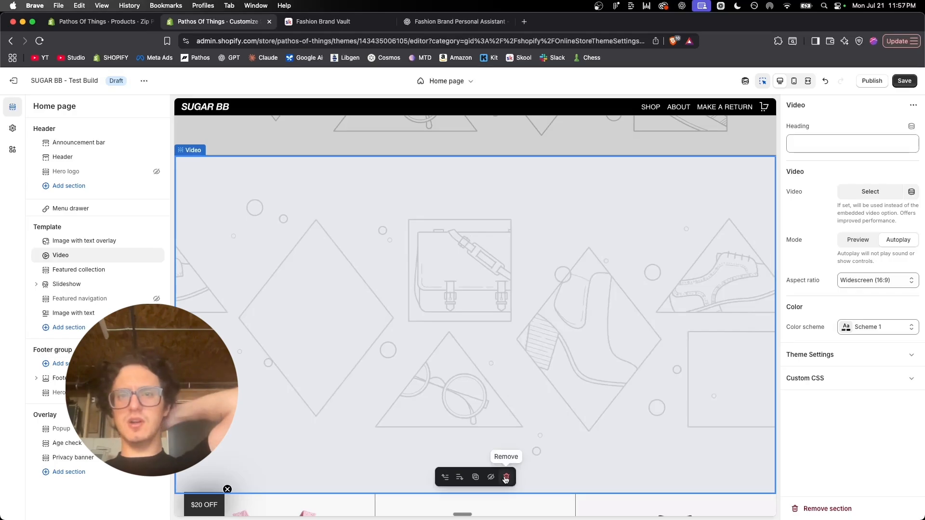
left_click(507, 477)
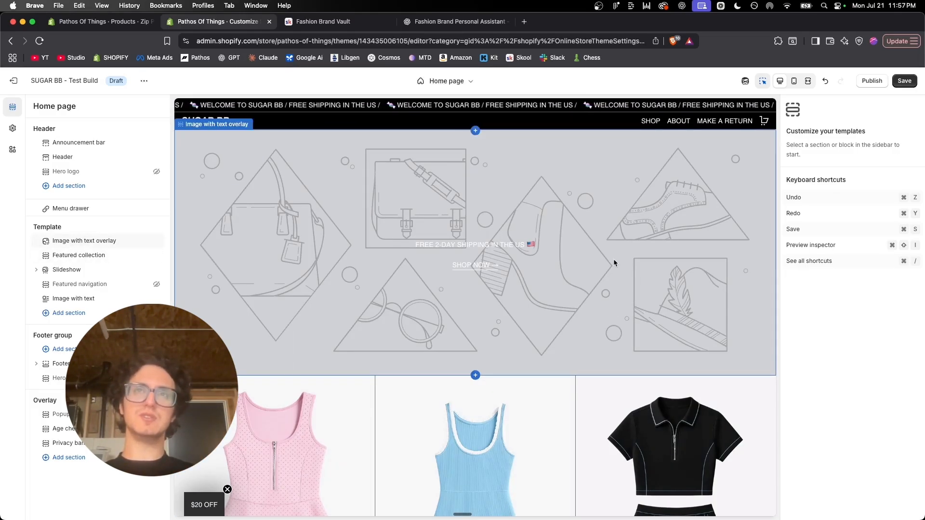
Step: Change the announcement bar text to "WELCOME TO SUGAR BB / FREE SHIPPING ON ORDERS OVER $150 /" after its candy emoji, and save the theme
left_click(505, 105)
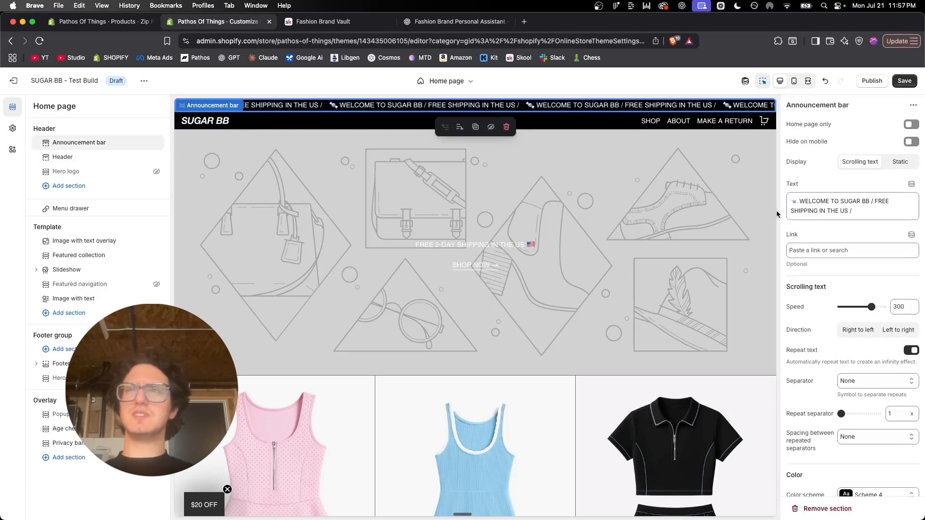
left_click(848, 212)
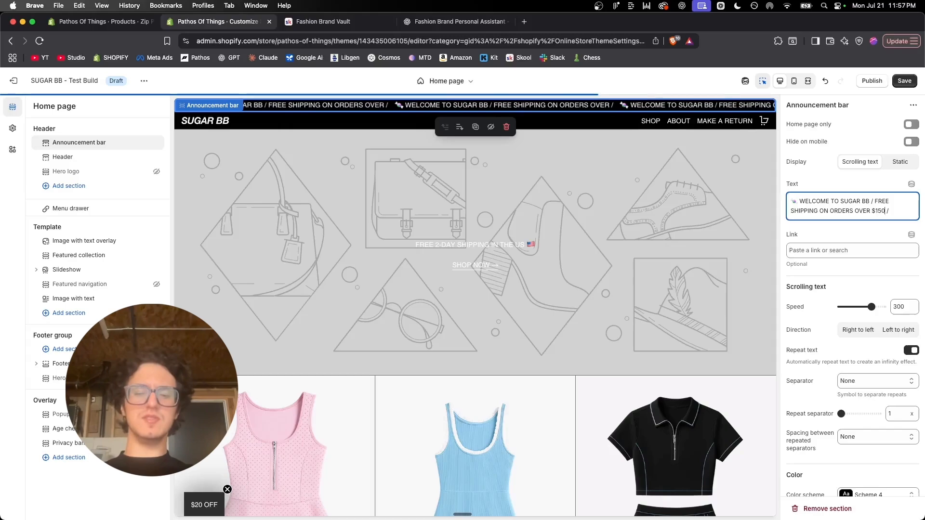
left_click(880, 230)
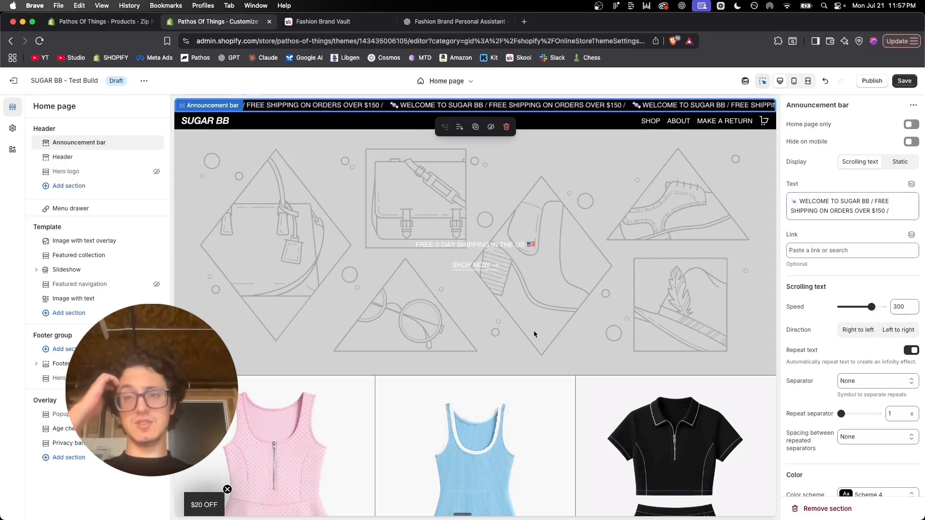
scroll(534, 333, "down", 6)
scroll(632, 311, "up", 1)
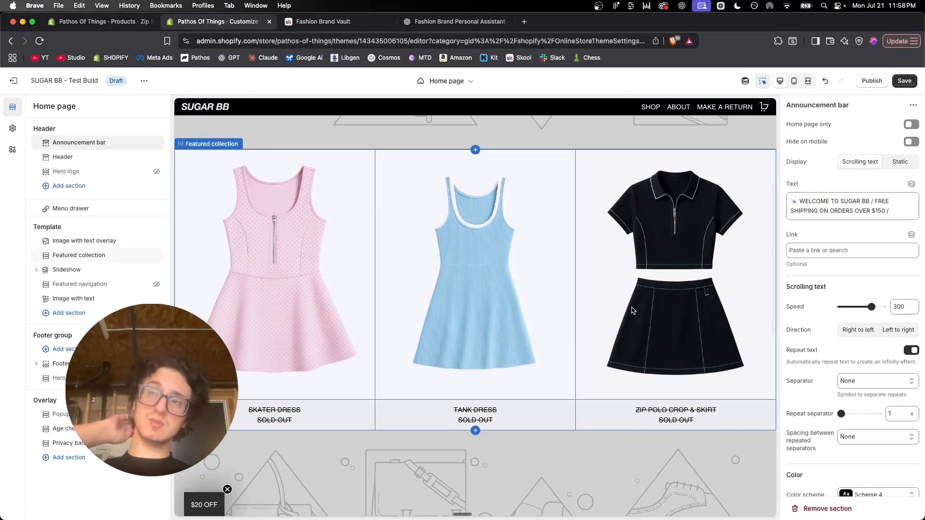
scroll(633, 311, "up", 1)
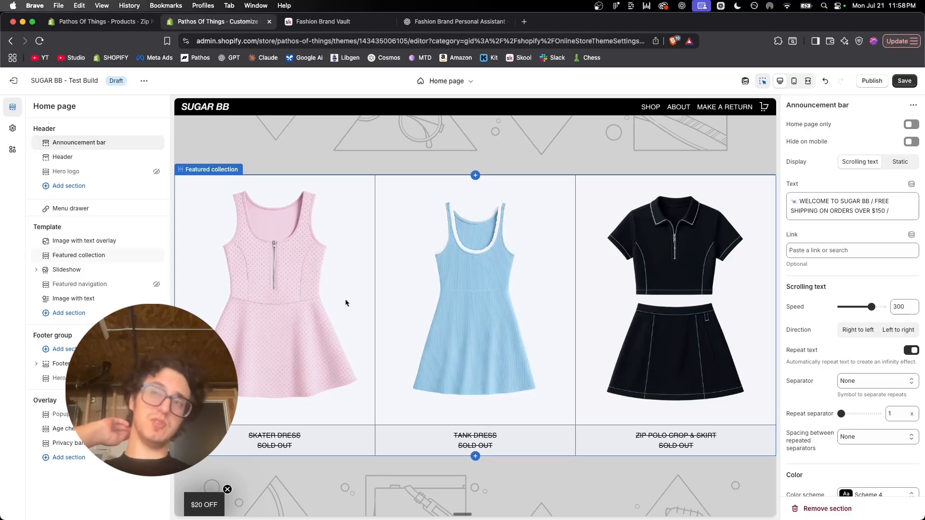
scroll(668, 256, "up", 8)
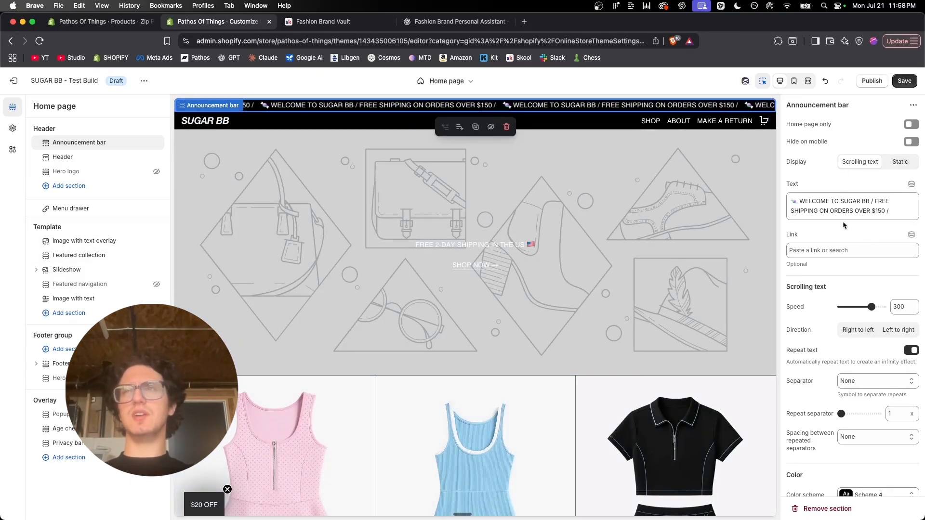
left_click(904, 81)
Step: Replace the text of the home page's Image with text overlay section with a copy of the announcement bar text
left_click(263, 154)
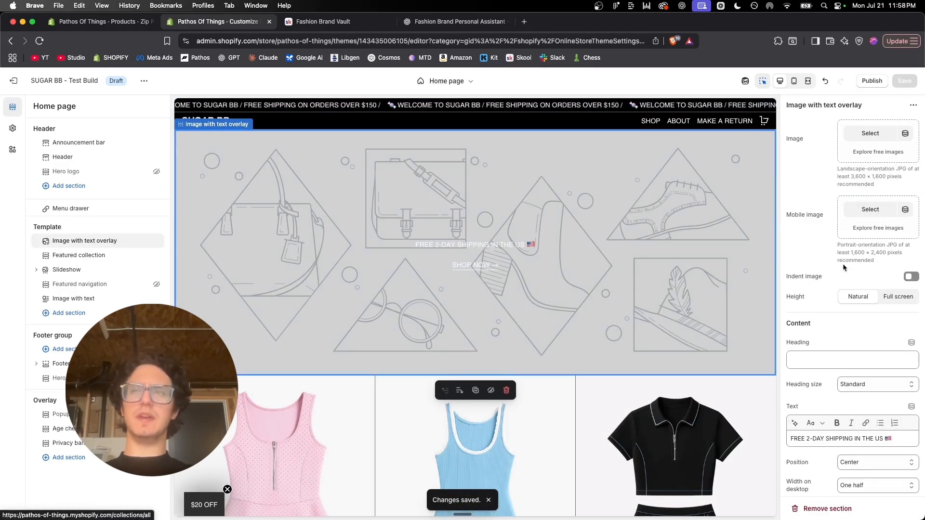
triple_click(898, 435)
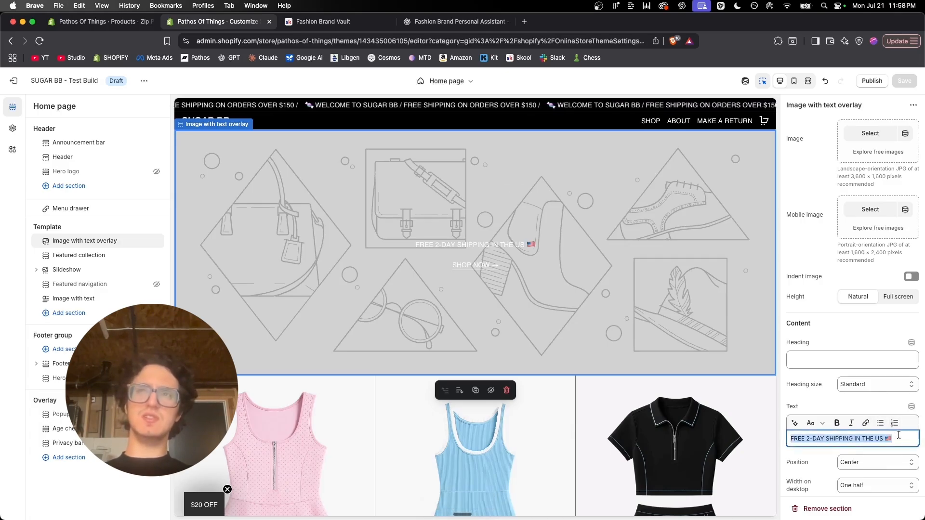
left_click(677, 107)
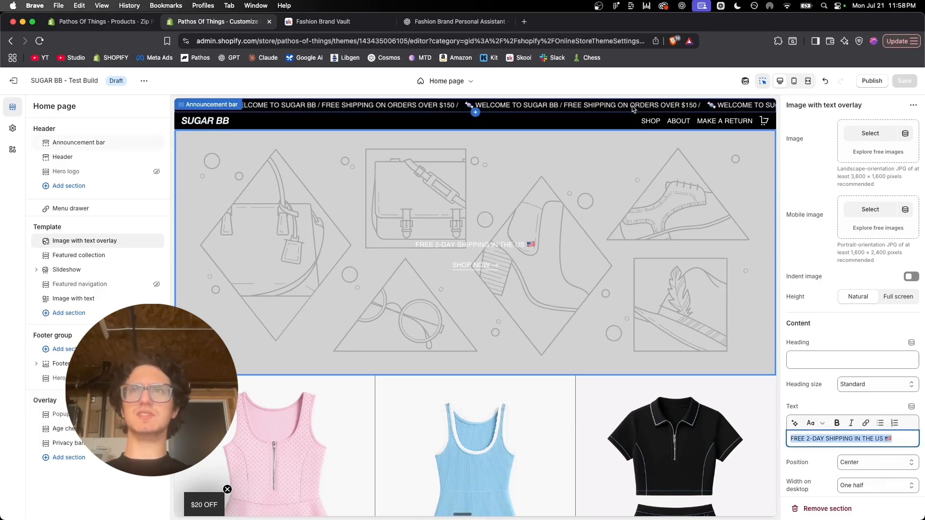
triple_click(871, 201)
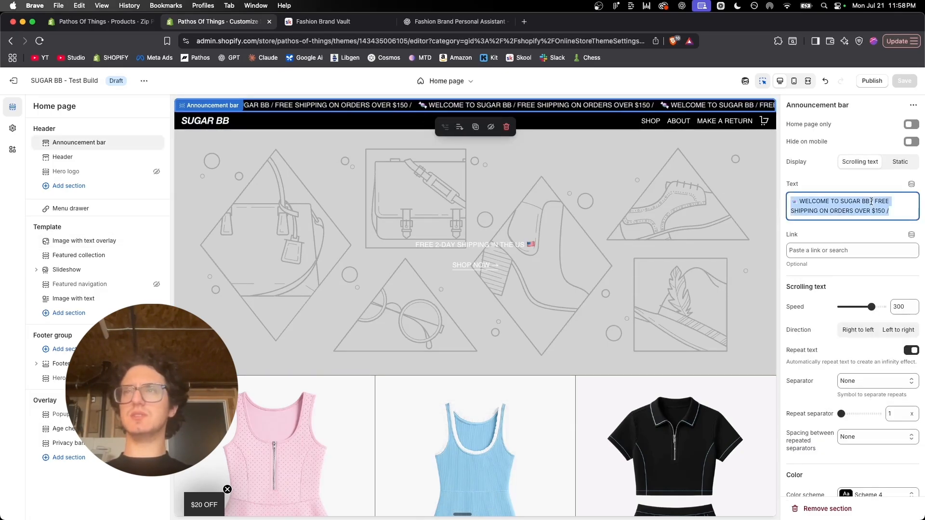
left_click(517, 246)
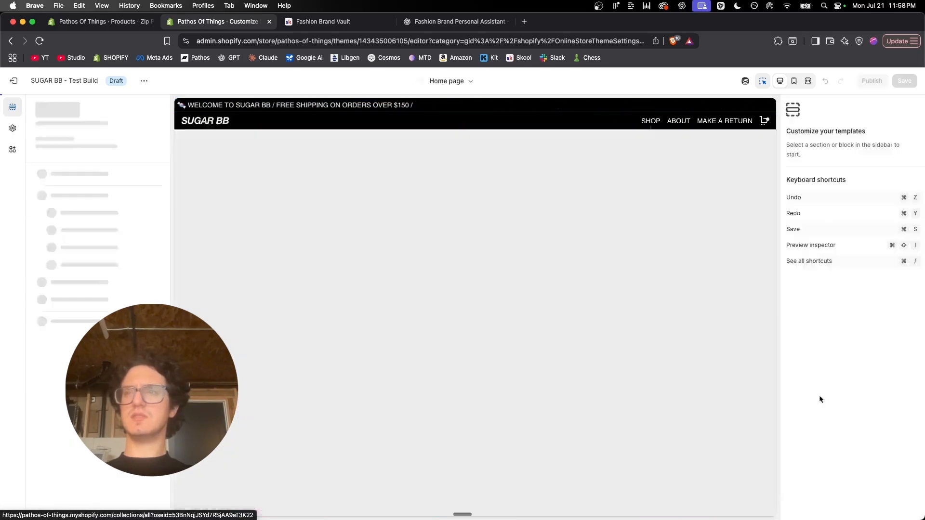
left_click(9, 41)
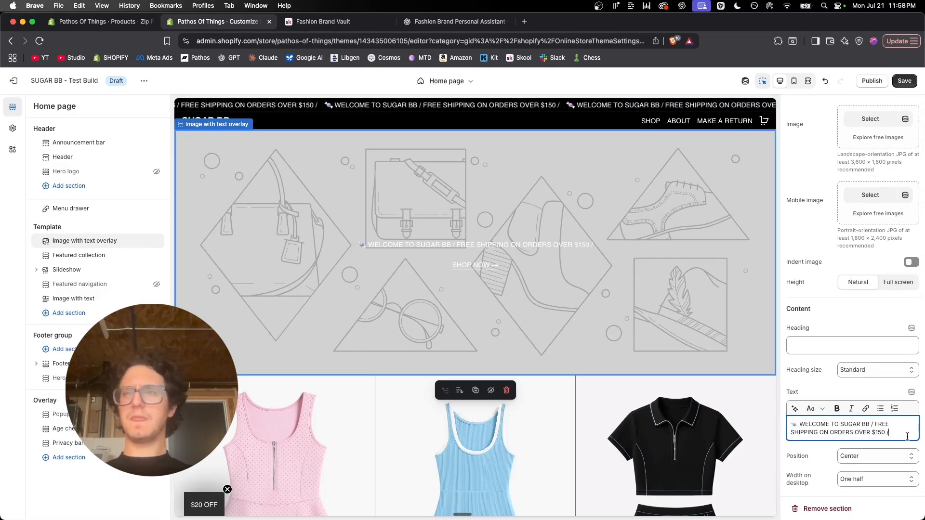
Step: Trim the candy emoji and trailing slash from the overlay text, leaving "WELCOME TO SUGAR BB / FREE SHIPPING ON ORDERS OVER $150"
key("BackSpace")
key("BackSpace")
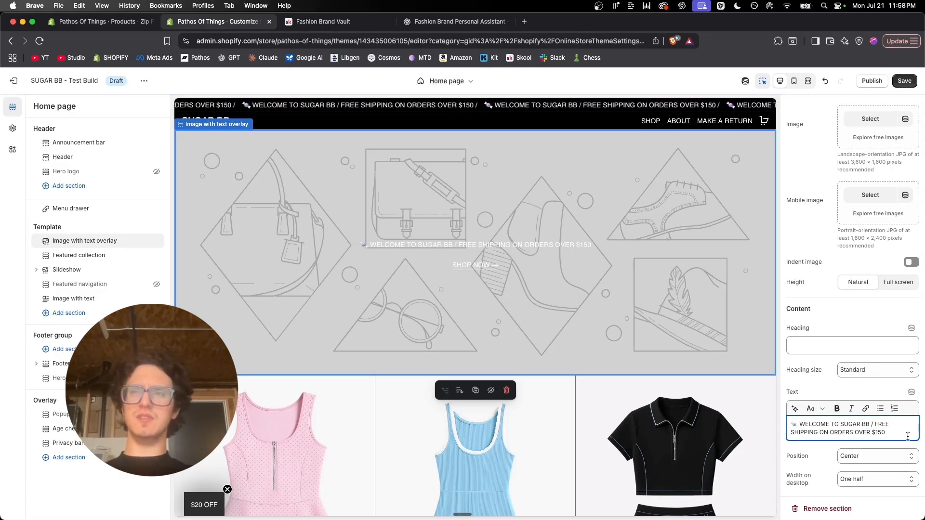
left_click(797, 424)
key("BackSpace")
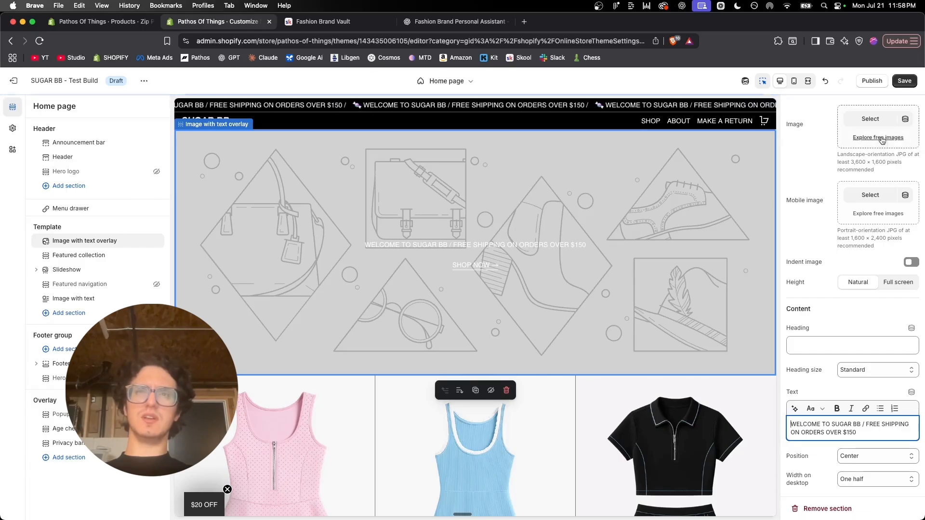
left_click(812, 103)
scroll(812, 120, "up", 1)
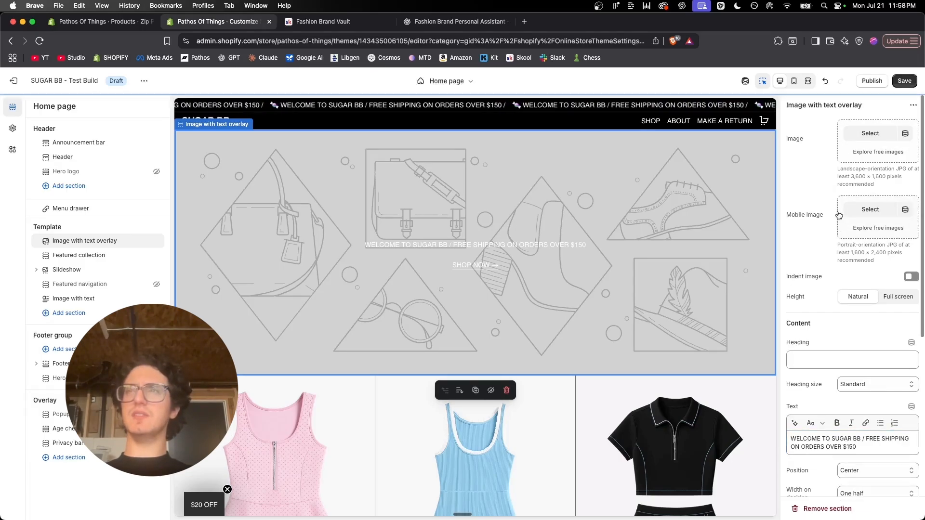
Step: Switch to Figma's SUGAR BB Map v2 board and select the close-up lookbook portrait of the model in the blue zip top
key("super+Tab")
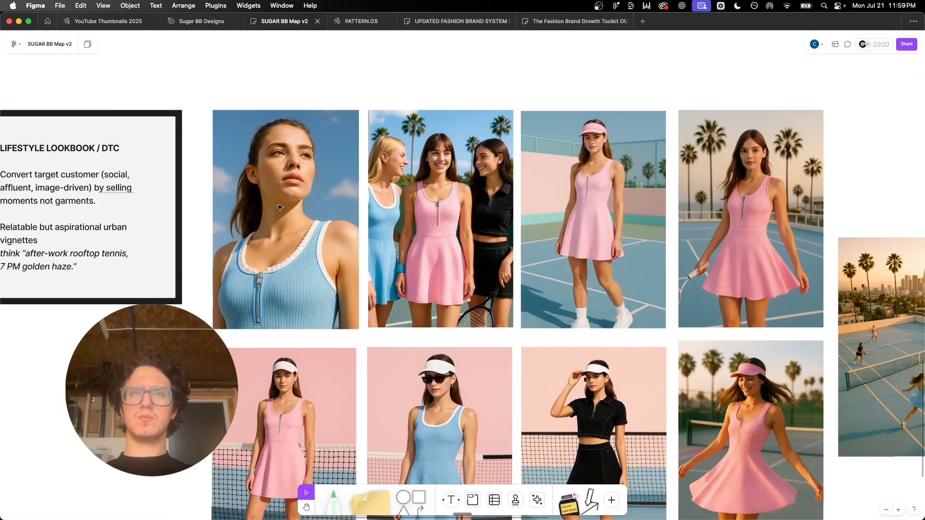
scroll(279, 207, "up", 5)
left_click(279, 207)
scroll(280, 208, "up", 2)
scroll(279, 207, "down", 2)
scroll(279, 207, "left", 2)
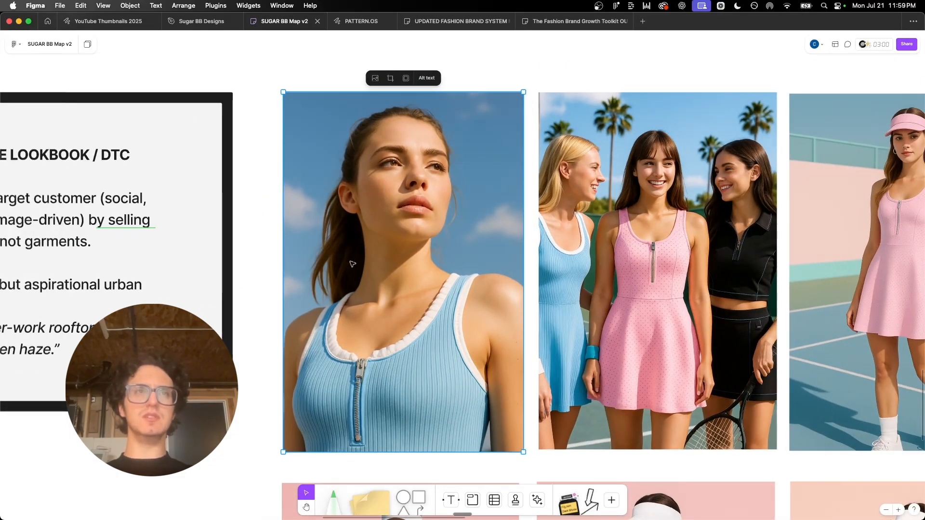
Step: Draw a new frame in Sugar BB Designs below the product frames and size it to 1200 × 800
key("ctrl+shift+Tab")
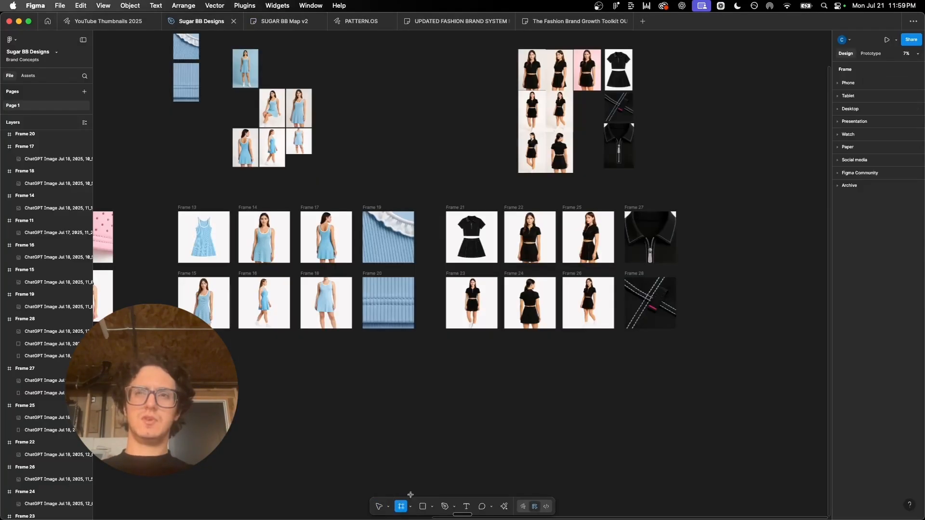
scroll(543, 407, "down", 3)
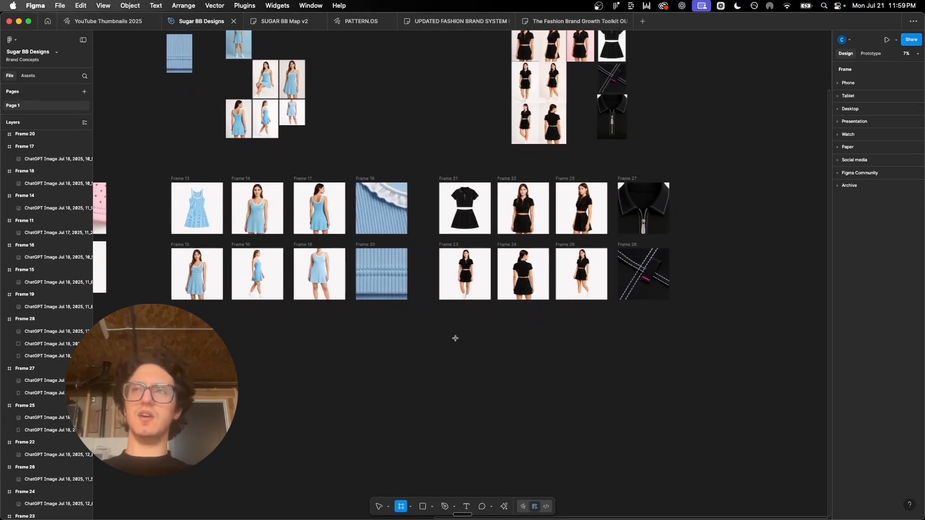
left_click_drag(453, 337, 569, 385)
left_click(852, 176)
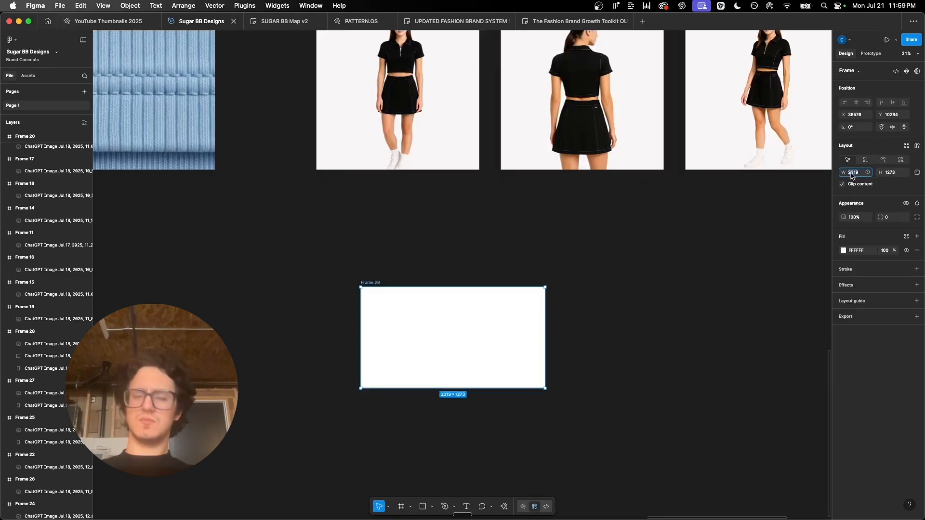
type("1200")
key("Tab")
type("8")
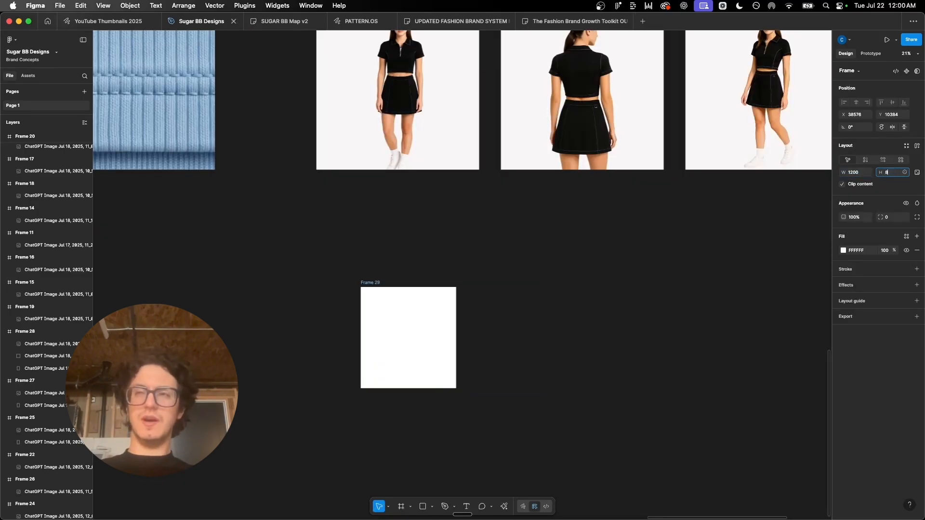
type("00")
key("Return")
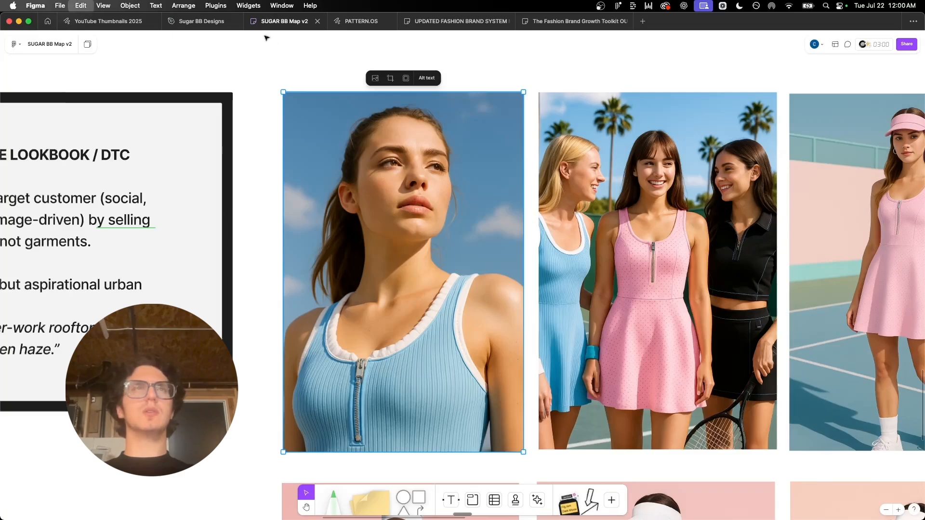
Step: Copy the blue zip top portrait from the SUGAR BB Map v2 board into the new frame
left_click(201, 21)
key("super+v")
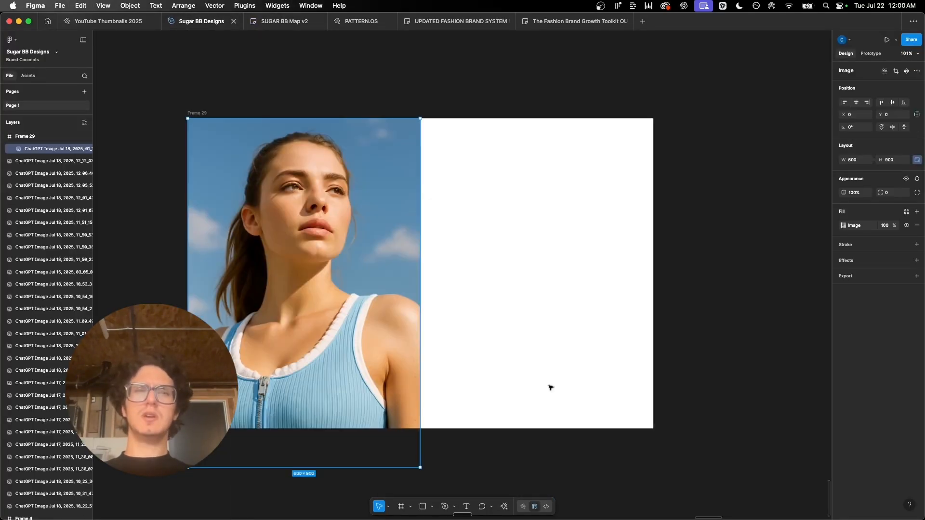
left_click(550, 386)
scroll(551, 388, "down", 2)
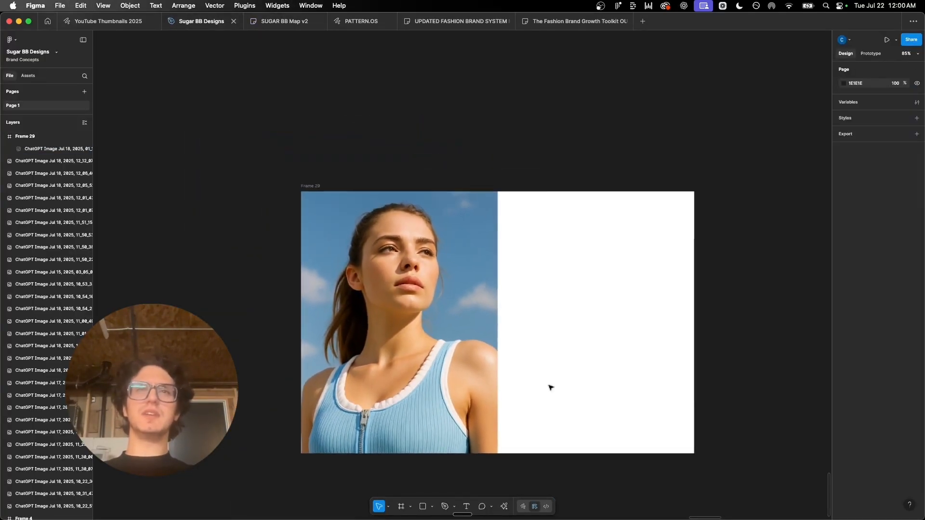
scroll(482, 370, "right", 3)
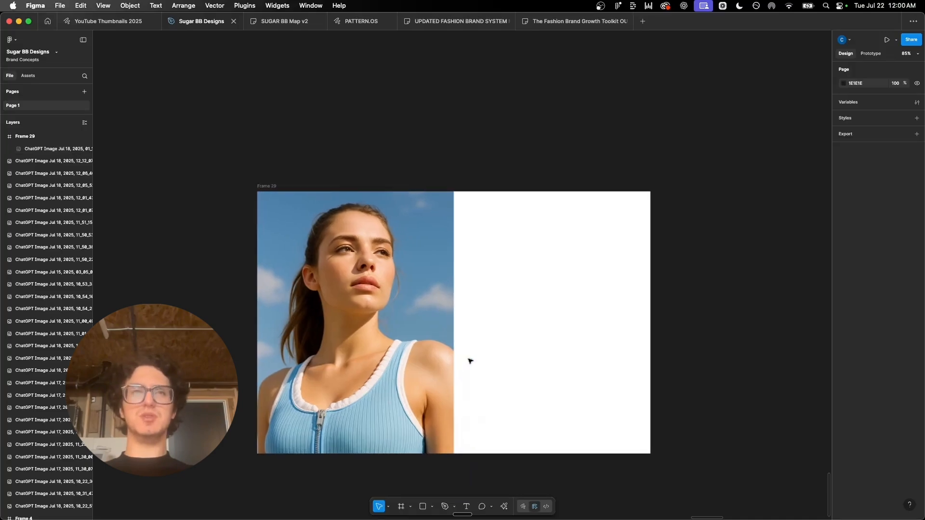
scroll(453, 329, "down", 1)
scroll(452, 329, "right", 1)
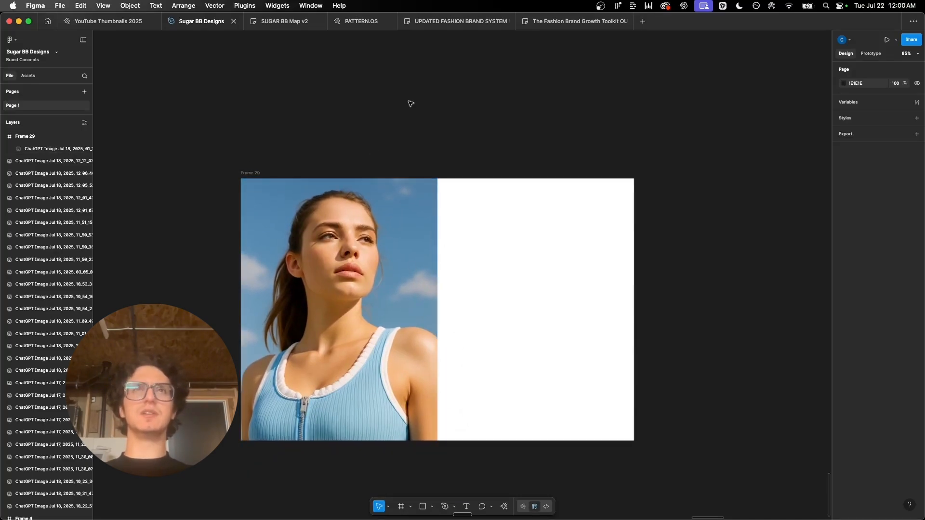
Step: Copy the three-model palm tree photo from the SUGAR BB Map v2 board into the frame and scale it to 1200 wide
left_click(285, 21)
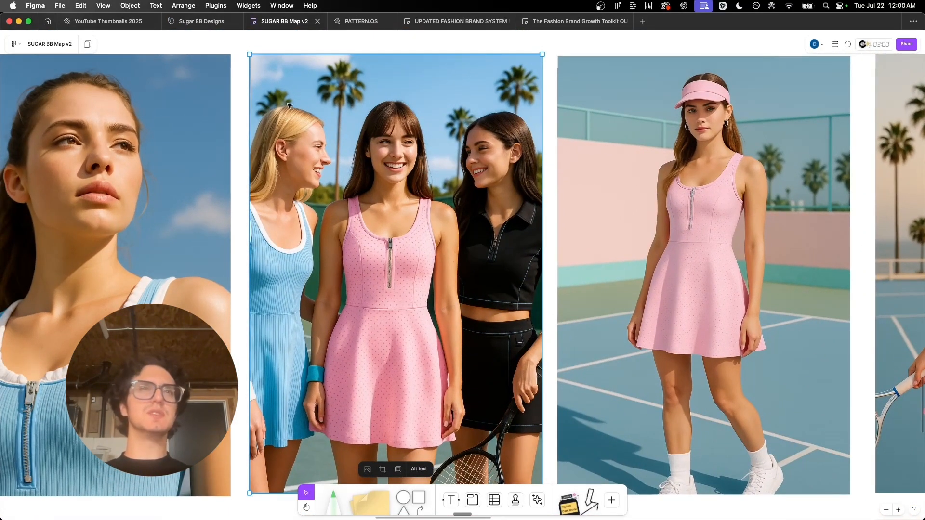
left_click(180, 17)
key("super+v")
scroll(436, 310, "down", 5)
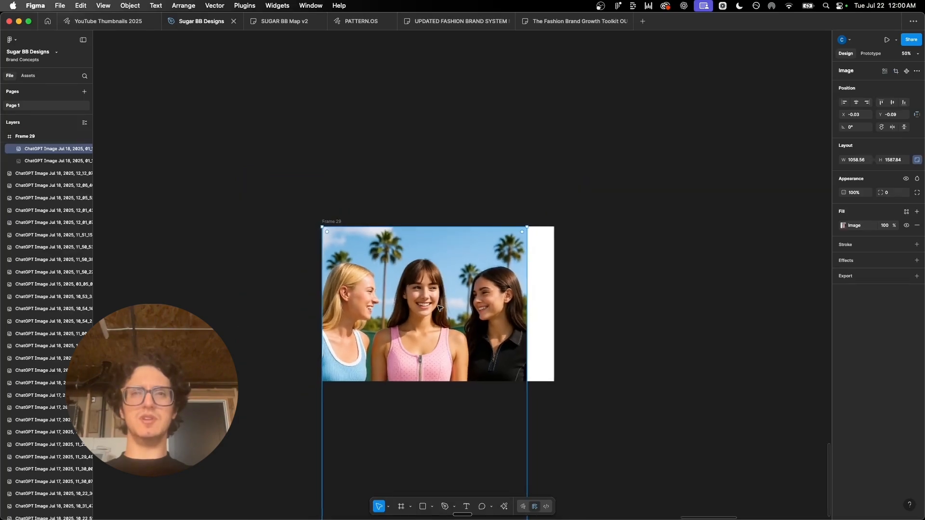
left_click_drag(438, 307, 465, 304)
left_click_drag(343, 468, 316, 482)
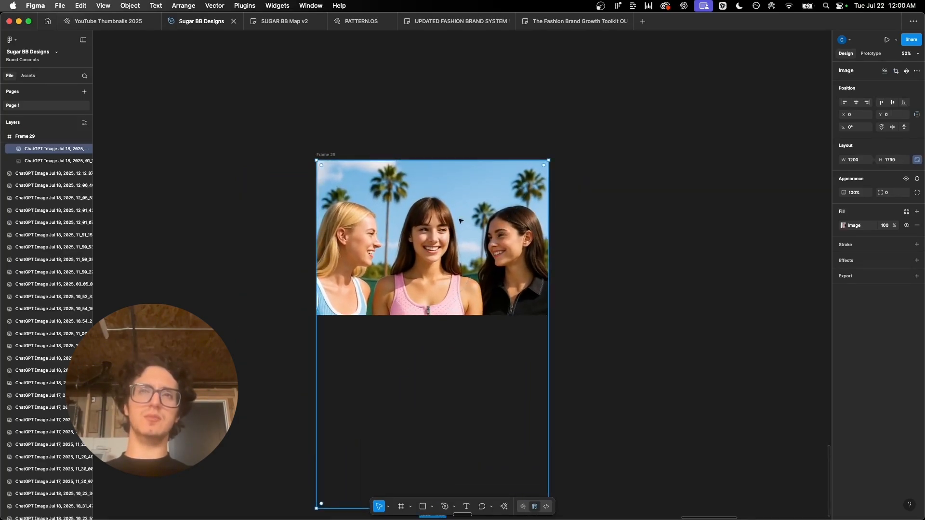
Step: Move the single-model portrait out of the frame and reposition the group photo so the three models' faces and shoulders fill it
left_click_drag(448, 248, 565, 229)
left_click_drag(380, 239, 165, 251)
left_click_drag(587, 282, 474, 273)
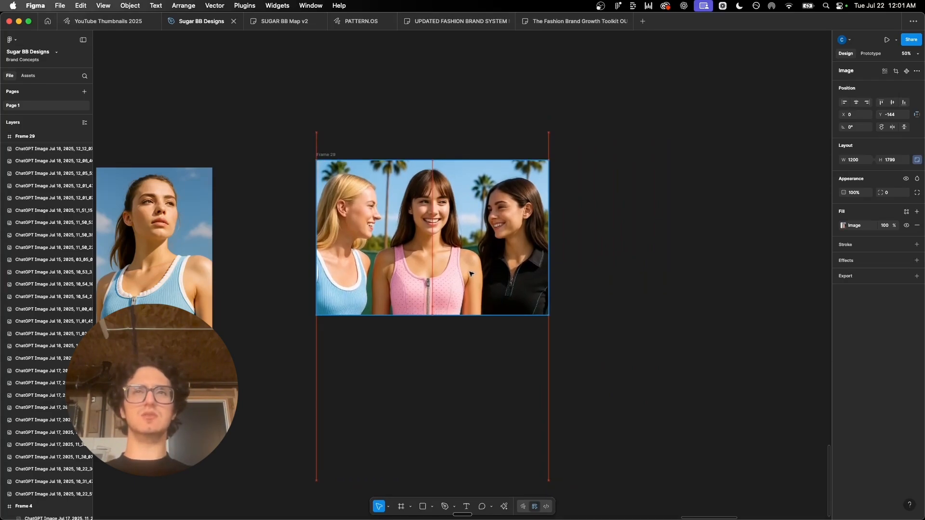
left_click(553, 206)
scroll(438, 169, "up", 5)
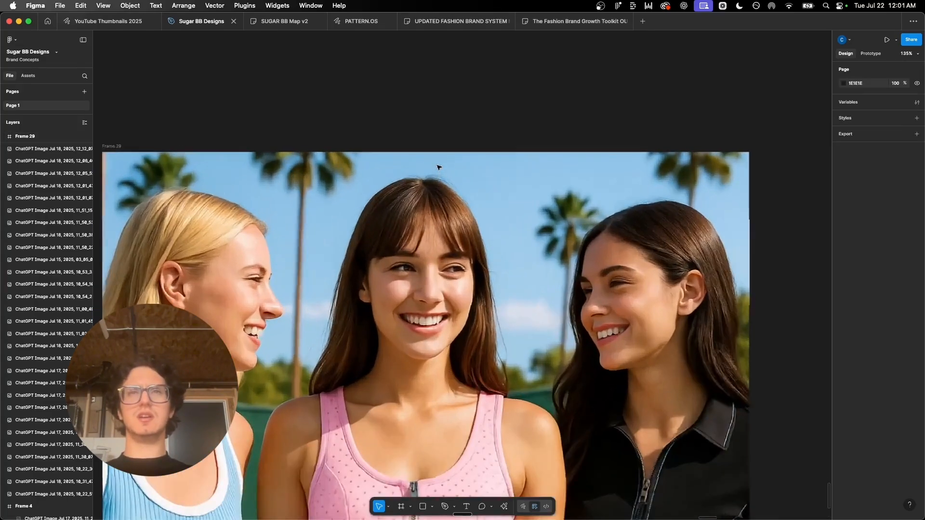
scroll(437, 168, "down", 2)
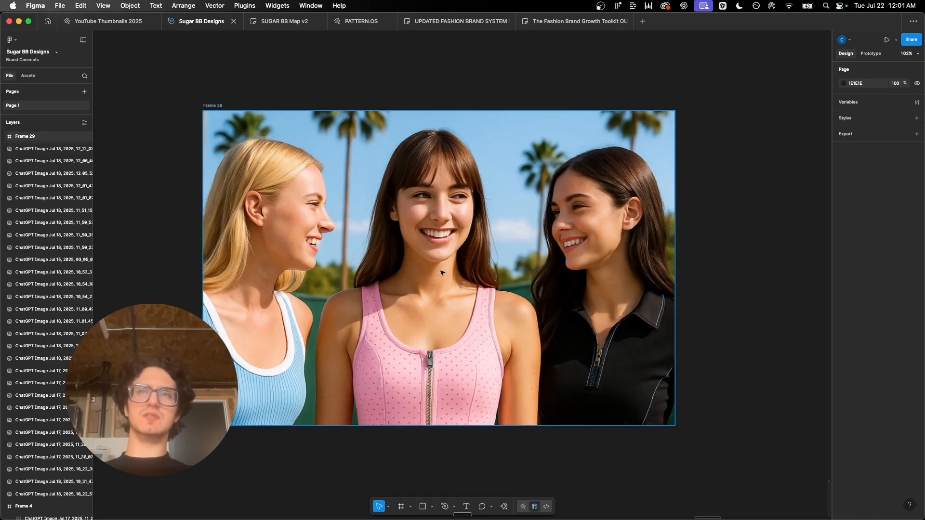
Step: Export the group photo frame and set Frame_29.png as the main image of the Image with text overlay section in Shopify
scroll(440, 268, "down", 3)
left_click(290, 153)
key("super+Tab")
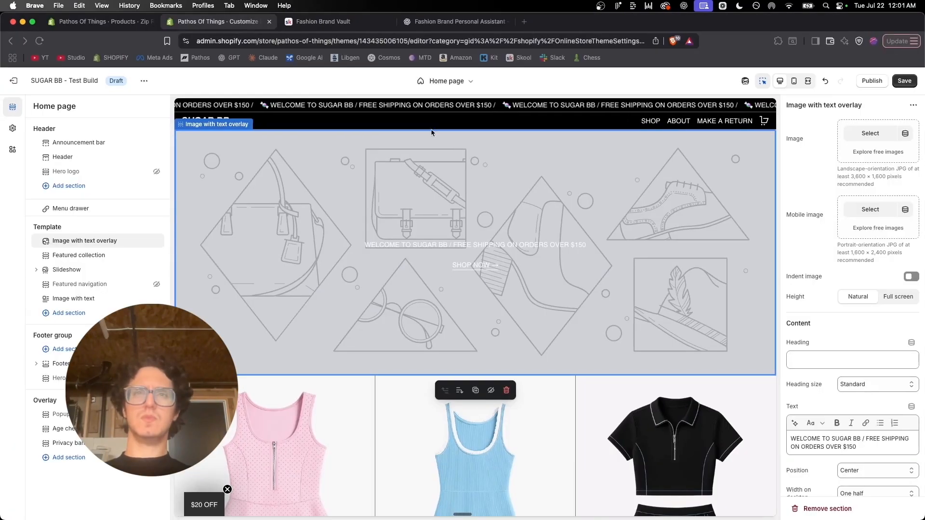
left_click(869, 134)
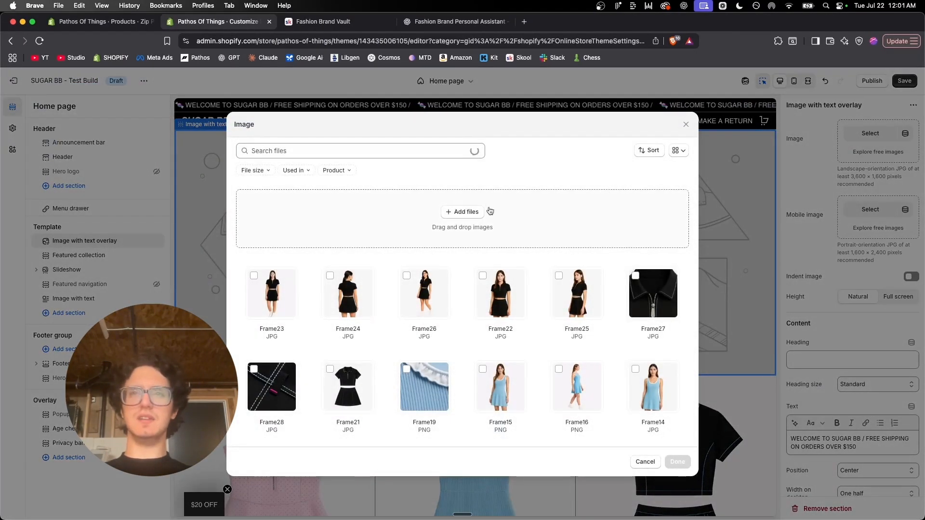
scroll(535, 183, "down", 1)
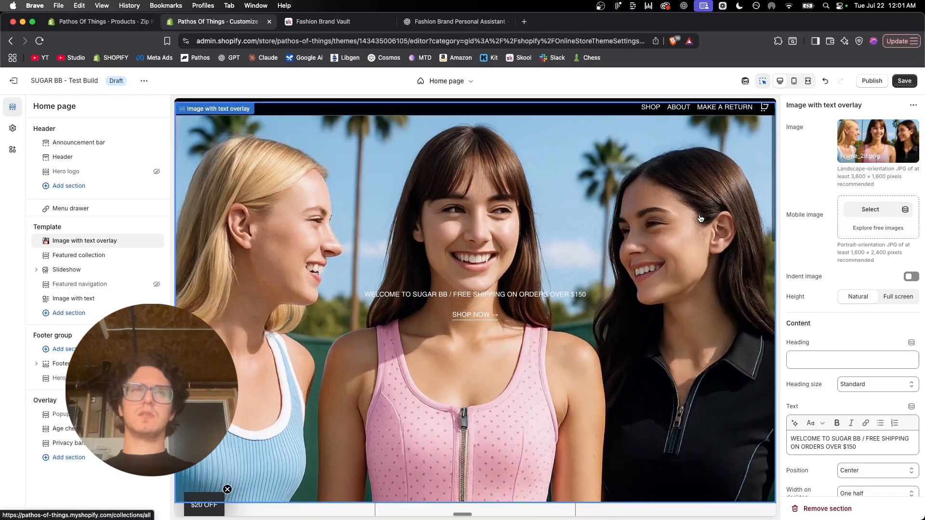
Step: Review the hero image and the featured collection products in the home page preview
scroll(535, 183, "up", 1)
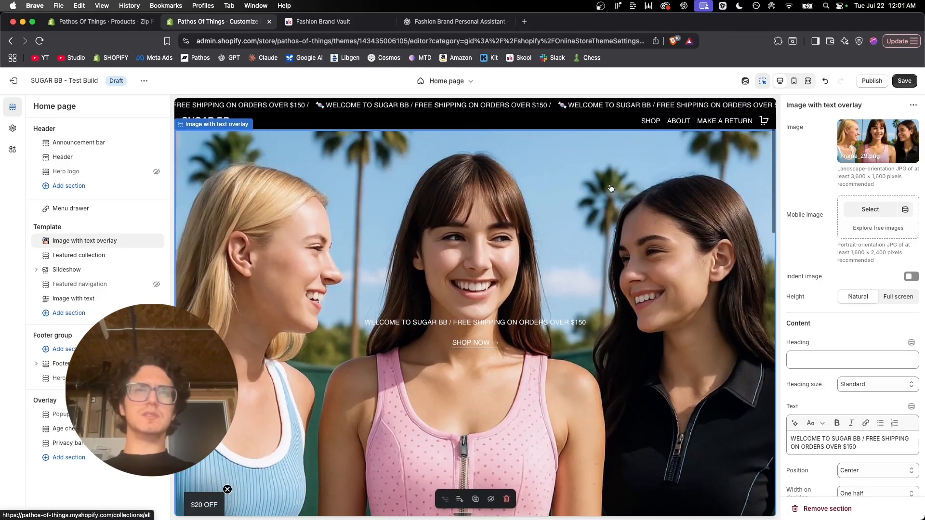
scroll(535, 183, "down", 1)
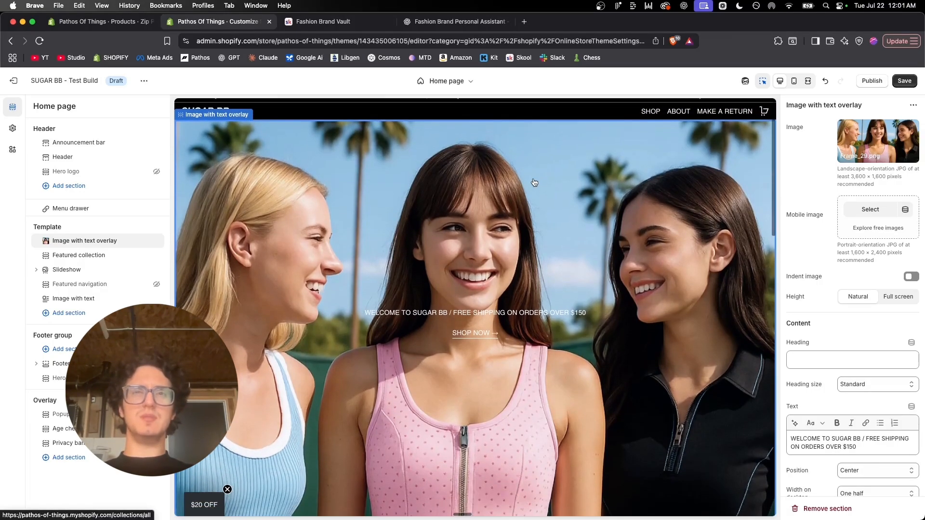
scroll(535, 183, "up", 1)
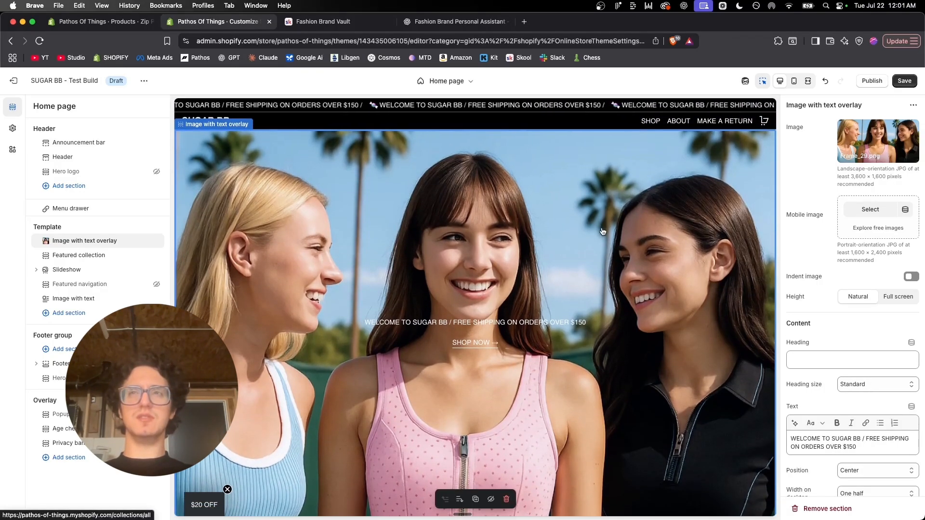
scroll(602, 232, "down", 5)
scroll(602, 232, "down", 3)
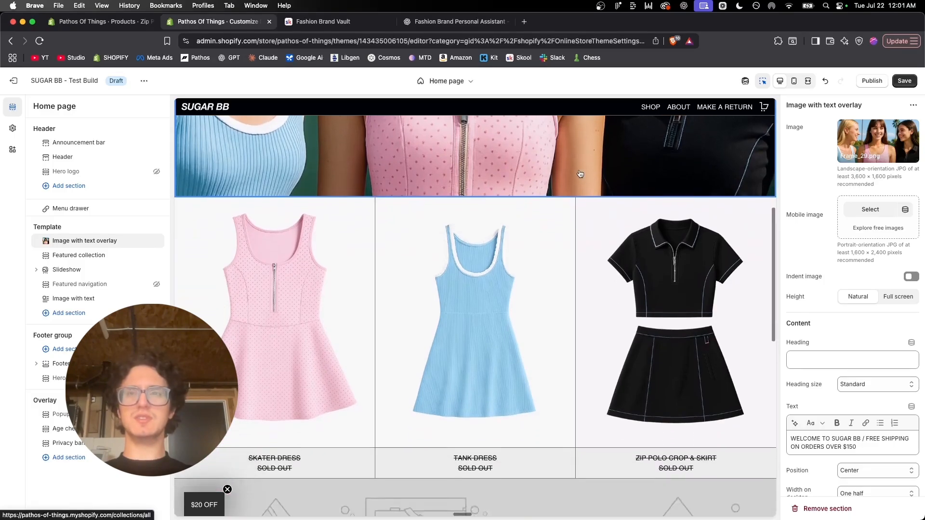
left_click(303, 308)
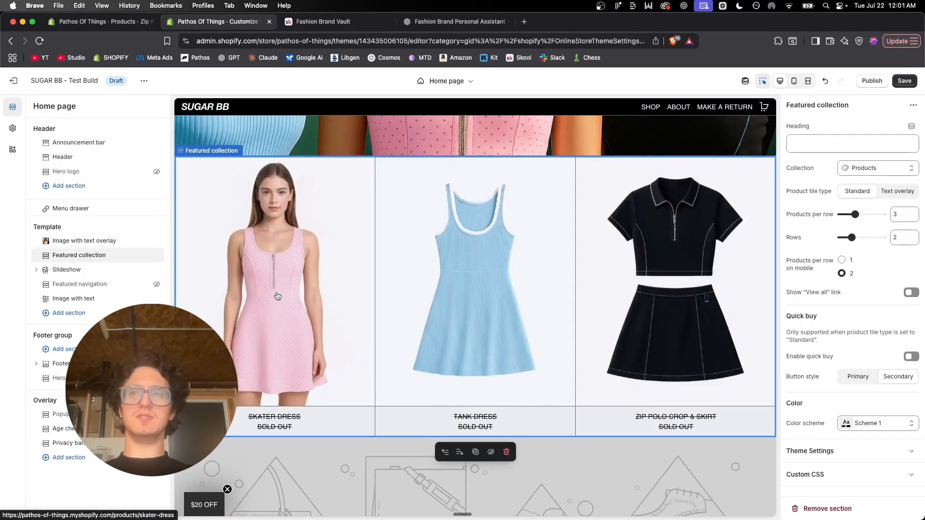
scroll(522, 314, "down", 5)
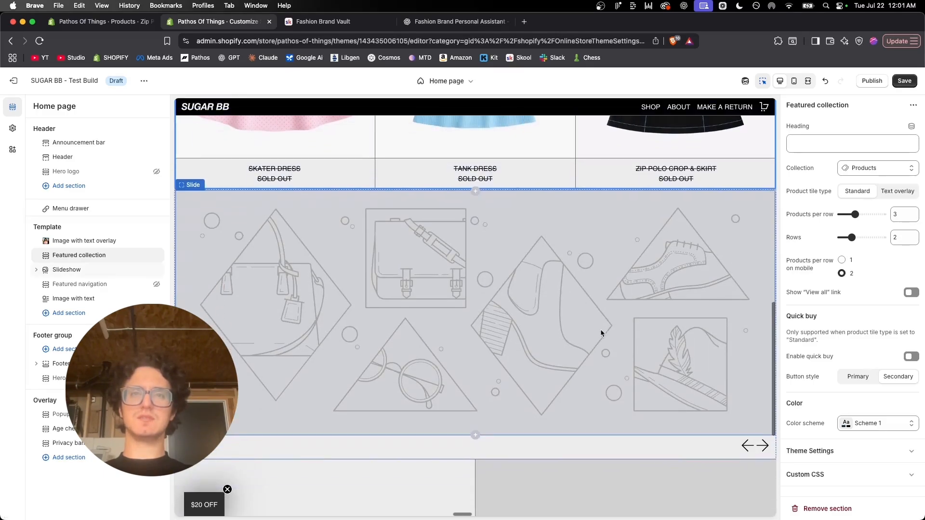
Step: Go through the slides of the home page slideshow in the preview to check their images
left_click(754, 443)
left_click(763, 443)
left_click(746, 446)
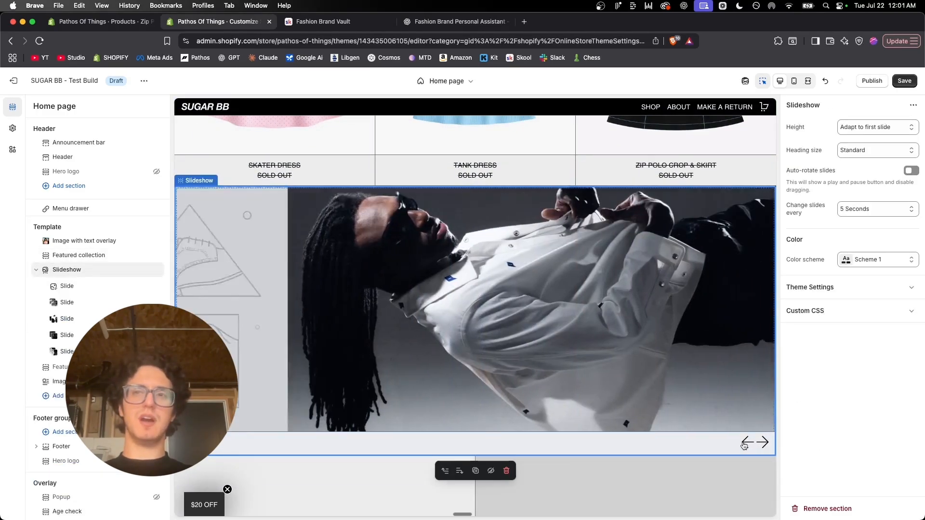
left_click(767, 445)
left_click(768, 445)
left_click(767, 445)
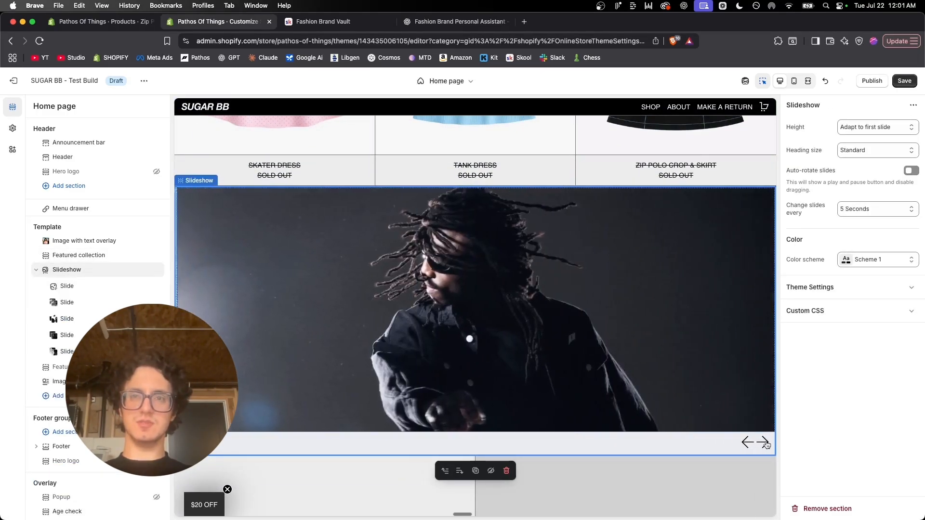
left_click(745, 444)
left_click(745, 444)
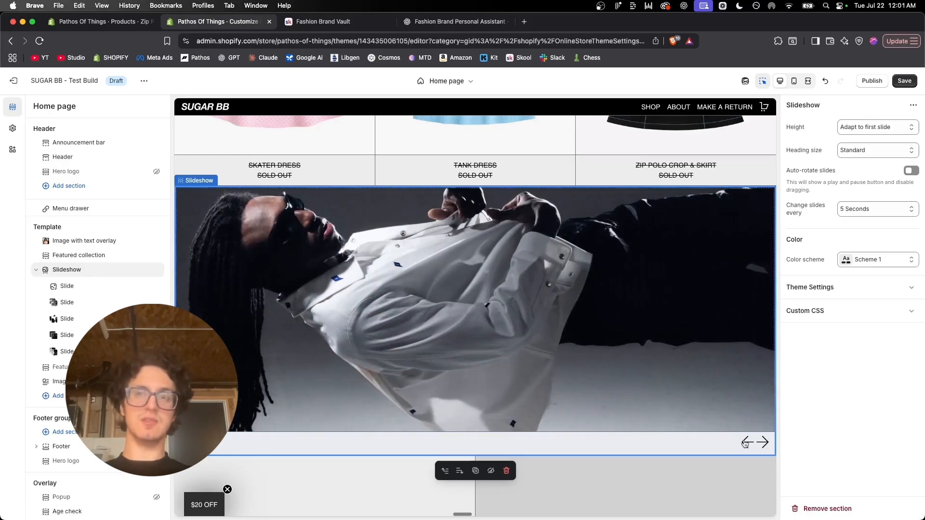
left_click(343, 296)
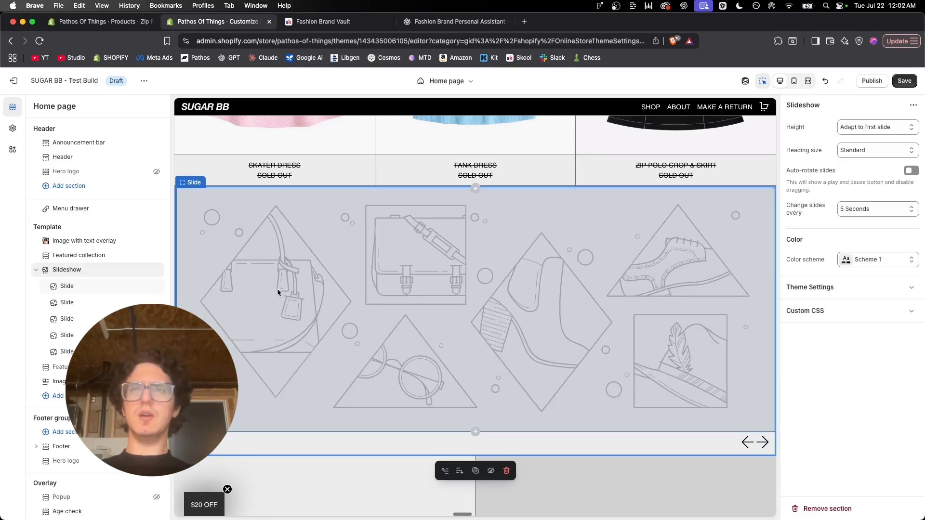
scroll(278, 289, "up", 1)
scroll(278, 289, "down", 2)
scroll(277, 290, "up", 1)
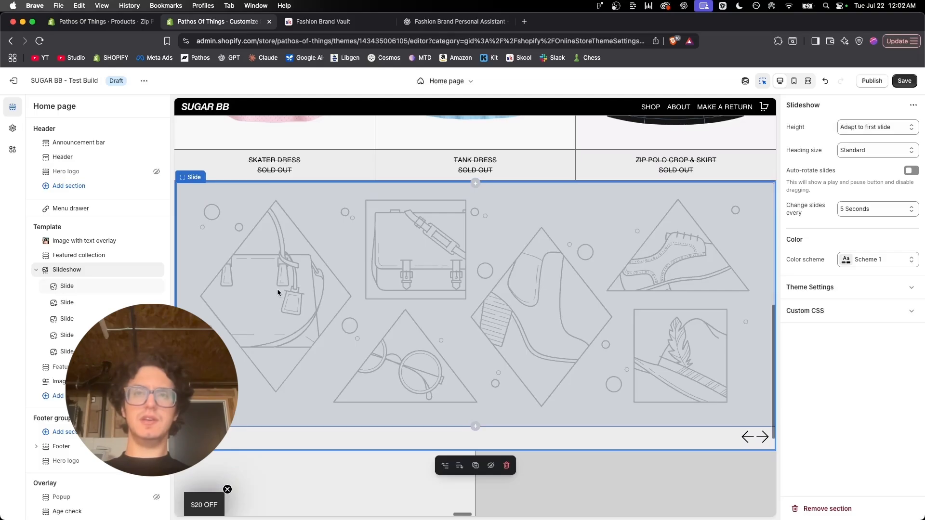
scroll(415, 274, "down", 1)
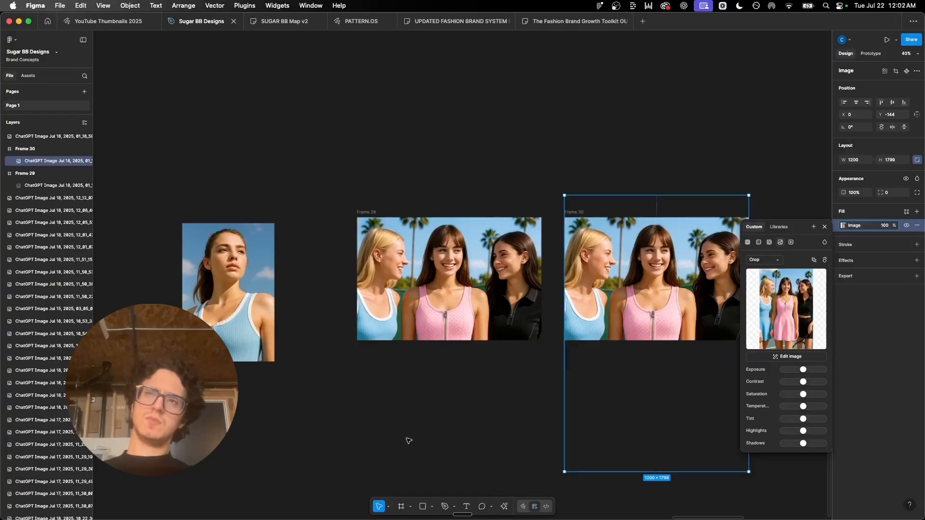
Step: Replace the group photo in Frame 30 in Figma with the blue zip top portrait, enlarged to fill the frame's left part
key("Delete")
left_click(229, 299)
left_click_drag(224, 296, 606, 288)
scroll(593, 386, "up", 3)
left_click_drag(531, 458, 559, 456)
left_click(473, 489)
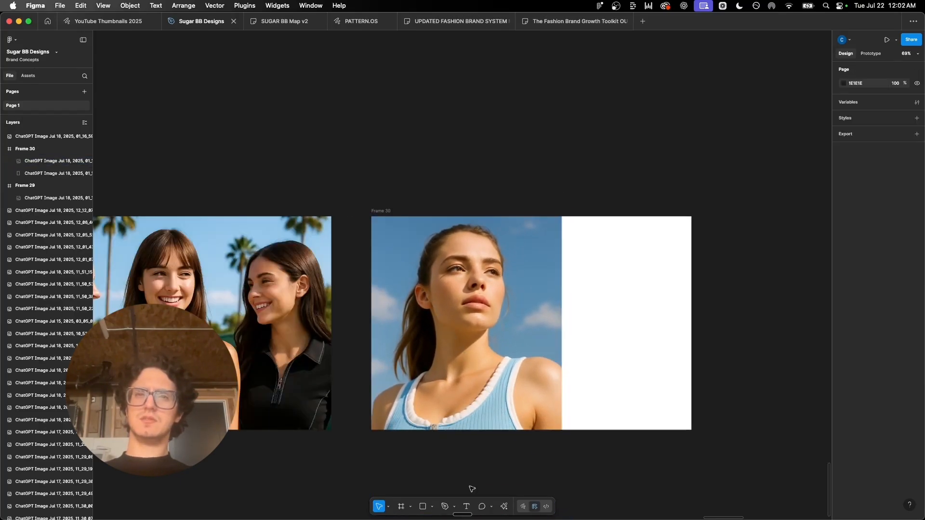
Step: Add the text "featured in" in Helvetica Neue Bold Italic, size 64, on the white area beside the portrait
left_click(466, 505)
scroll(621, 305, "up", 5)
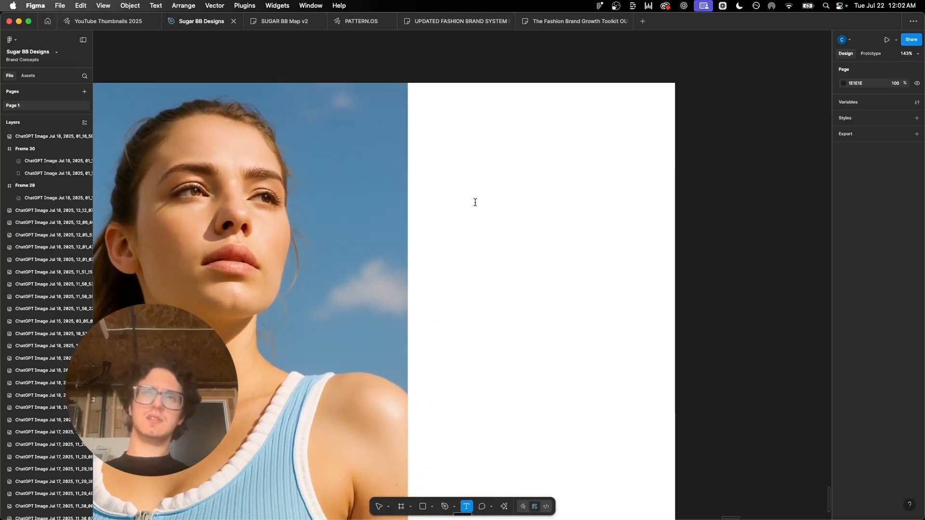
left_click(475, 203)
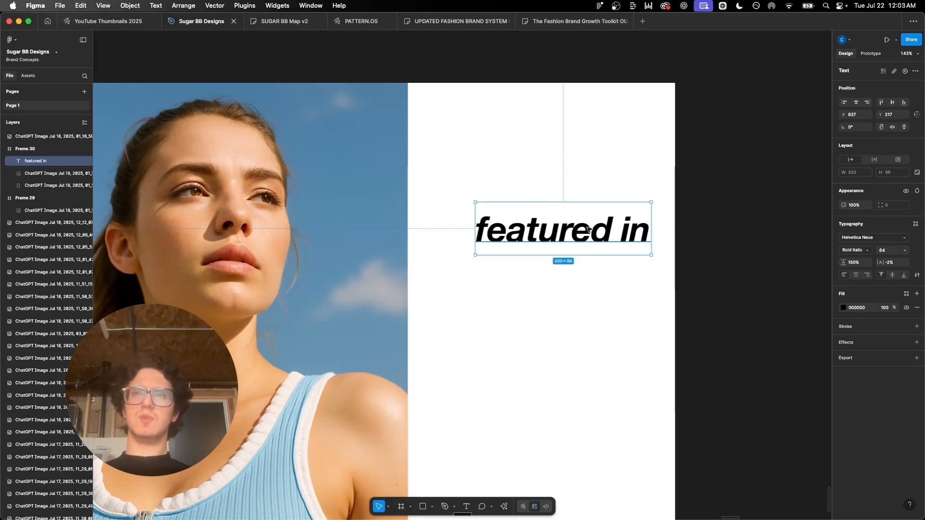
left_click_drag(588, 230, 561, 213)
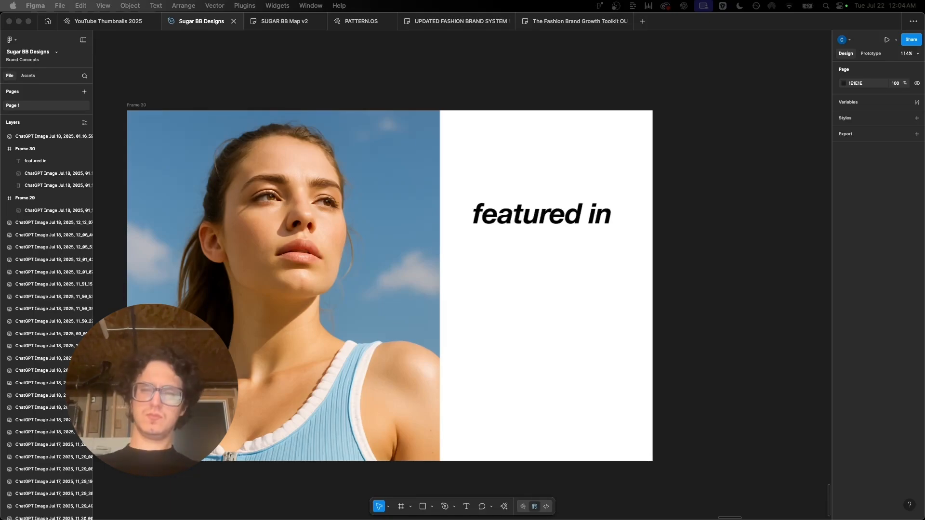
Step: Place the HYPEBAE logo screenshot under the "featured in" text, scale it down, and center both in the frame's white area
left_click_drag(318, 185, 604, 301)
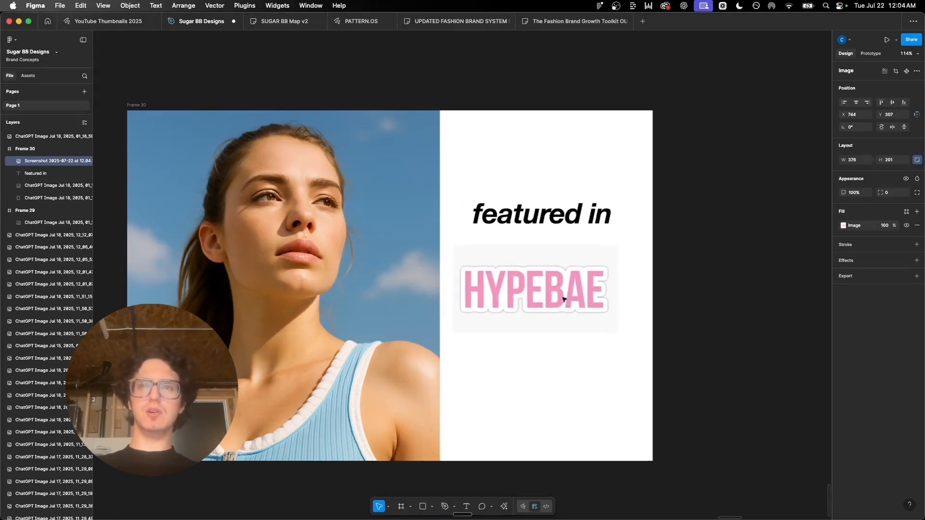
left_click(505, 511)
left_click(428, 403)
left_click_drag(625, 334, 571, 290)
left_click_drag(571, 290, 592, 302)
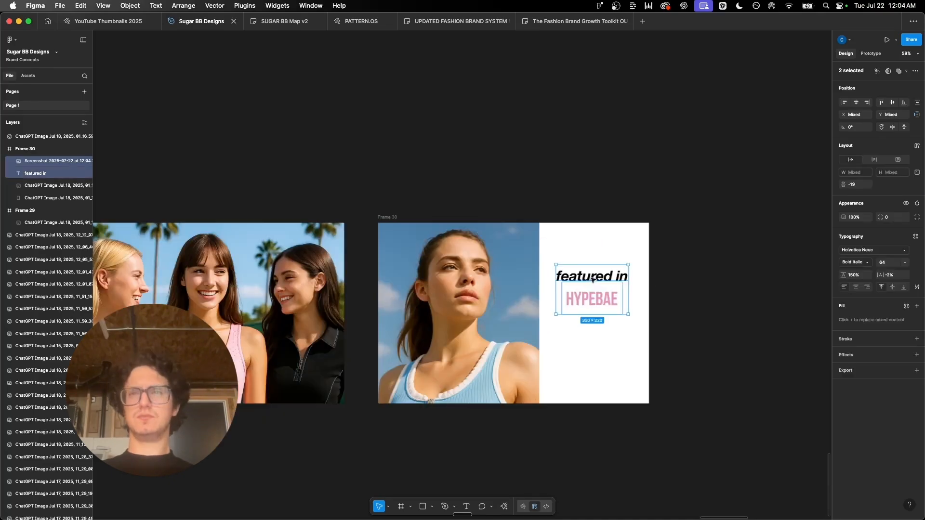
left_click(746, 320)
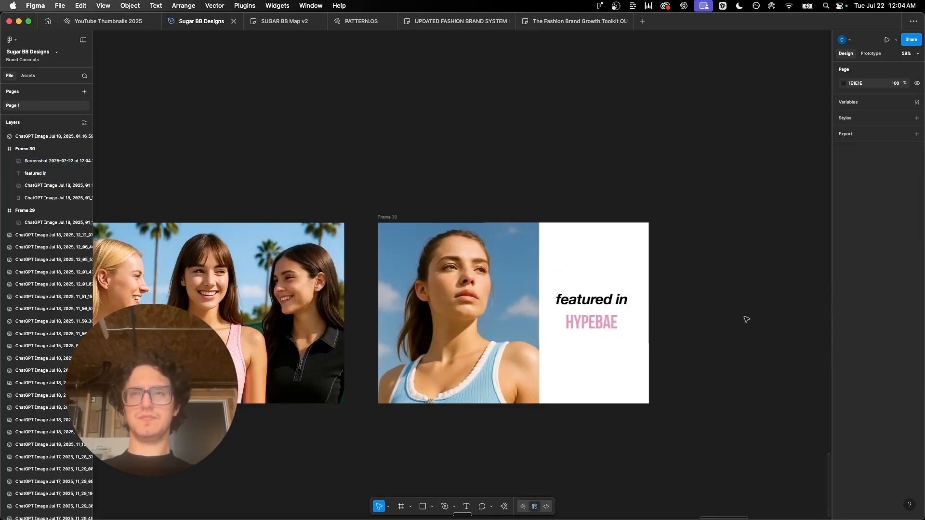
scroll(746, 319, "down", 3)
scroll(462, 234, "right", 2)
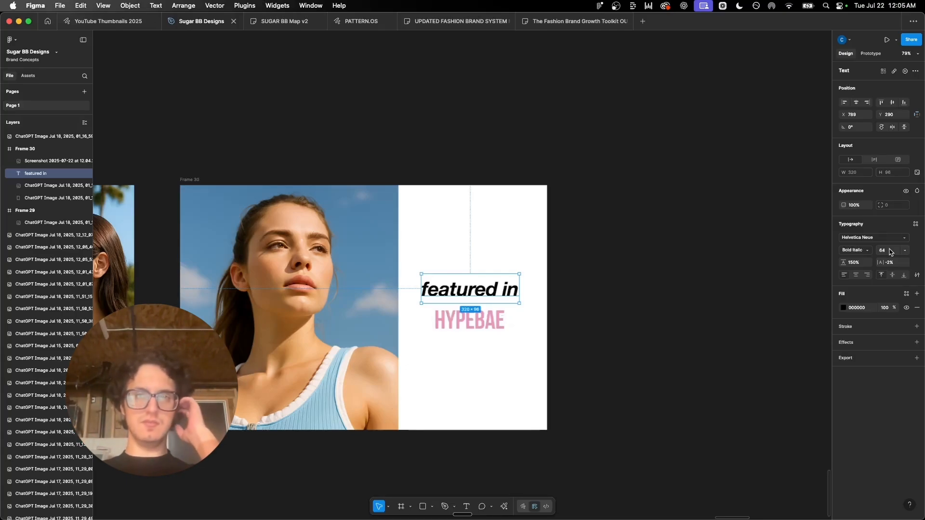
Step: Export Frame 30, set Frame_30.png as the first slide's image in the Shopify slideshow, and check the slides in the preview
left_click(617, 248)
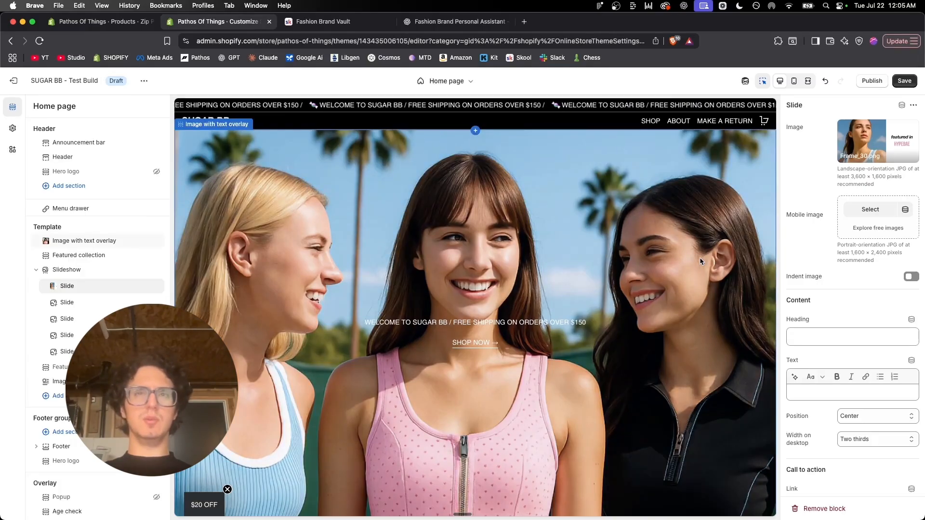
scroll(699, 258, "down", 2)
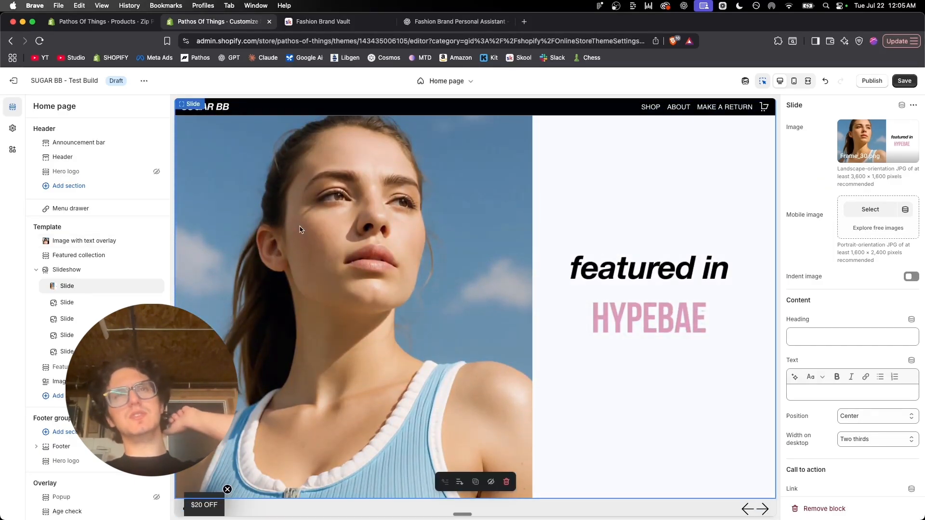
scroll(412, 317, "up", 1)
scroll(655, 397, "down", 2)
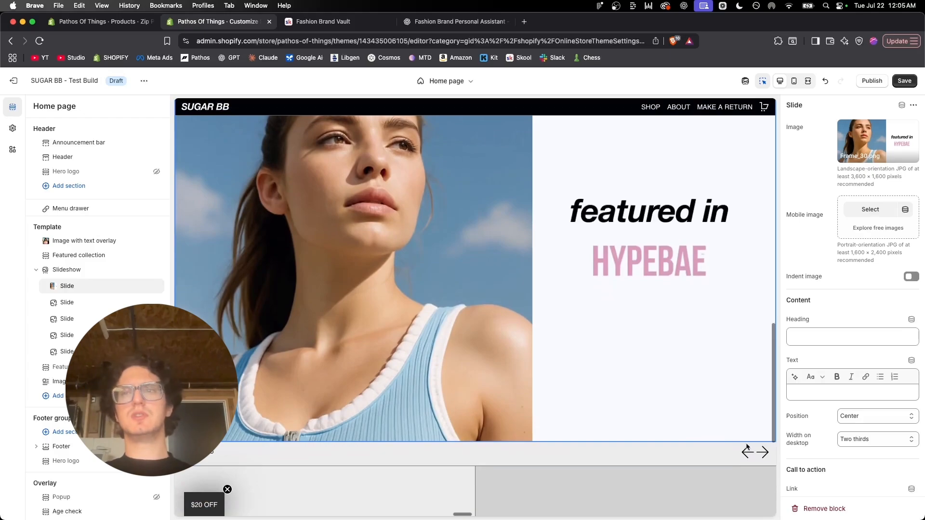
left_click(764, 455)
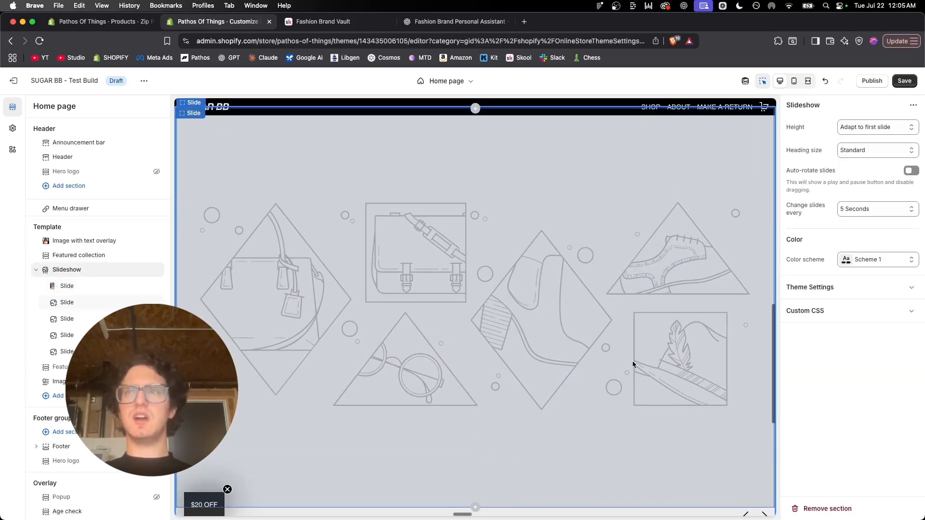
Step: Copy the rooftop tennis court image from the SUGAR BB Map v2 board into Frame 31 and scale it to cover the frame
key("ctrl+Right")
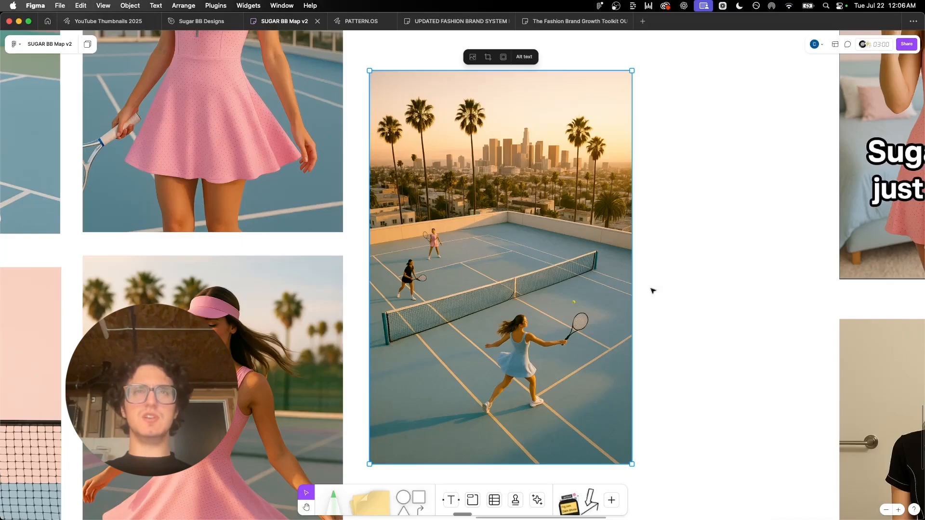
key("ctrl+shift+Tab")
key("super+v")
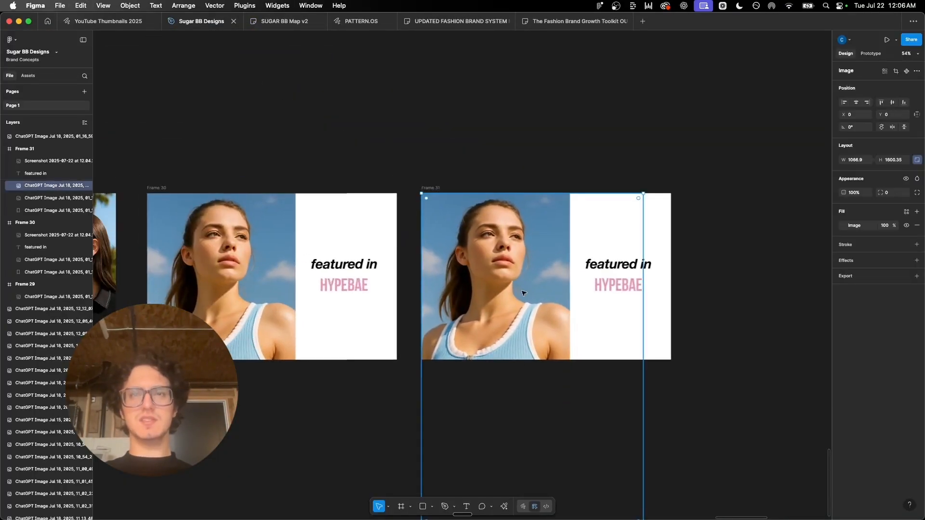
left_click_drag(644, 338, 696, 337)
left_click_drag(520, 331, 514, 239)
key("Escape")
Step: Delete the HYPEBAE logo from Frame 31 and change its text to "designed & manufactured" with "in LOS ANGELES" on a second line
left_click(619, 287)
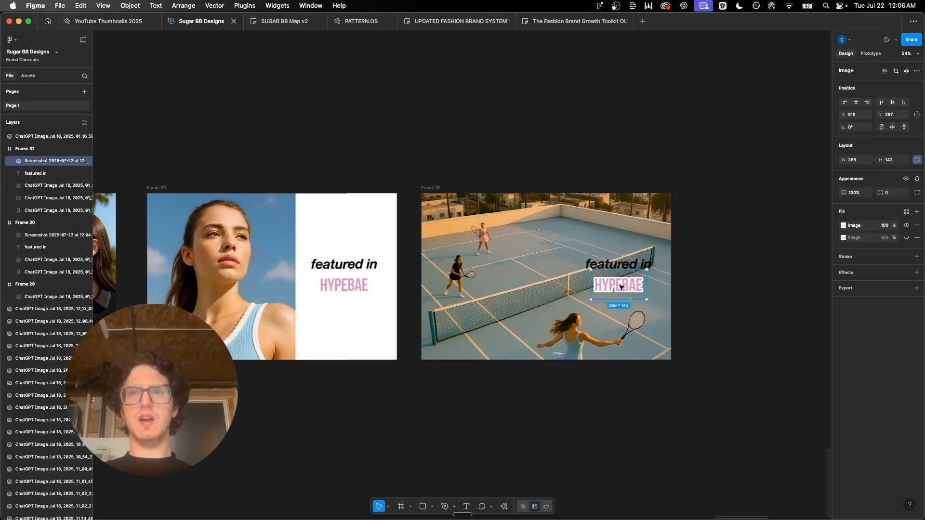
key("Delete")
left_click_drag(616, 265, 562, 235)
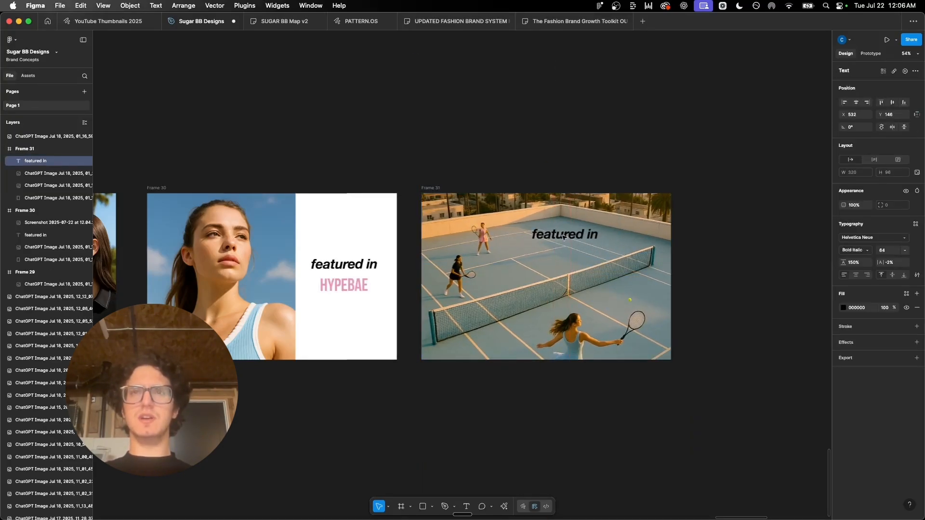
type("designed & manuf")
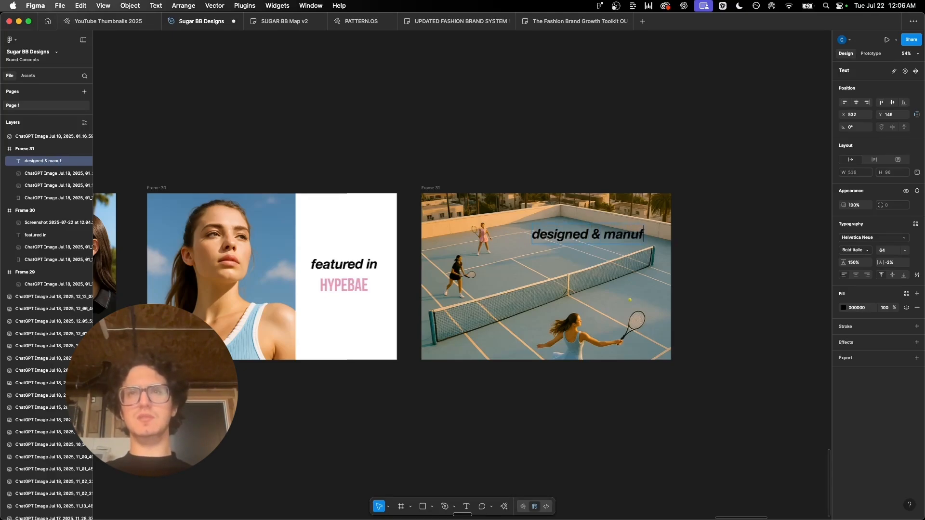
type("actureed")
key("Return")
key("Escape")
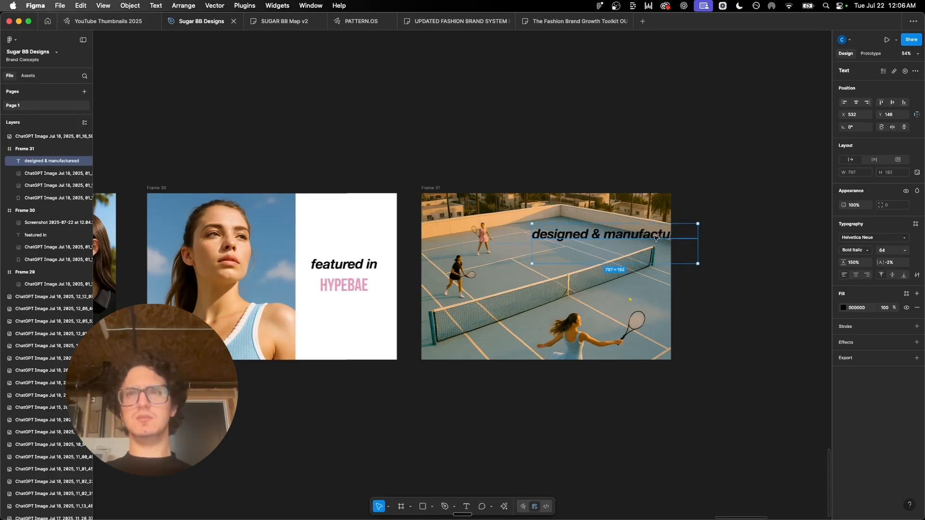
left_click_drag(653, 240, 608, 239)
type("in LOS ANGELES")
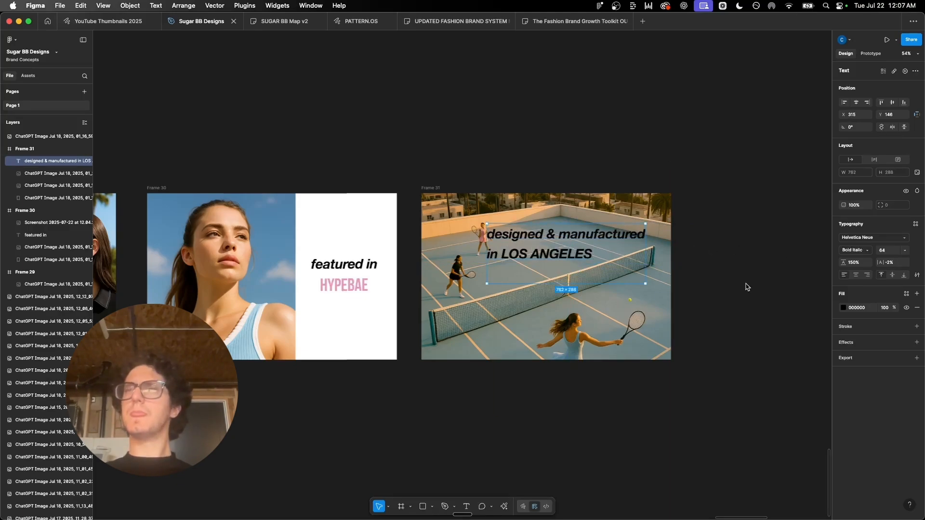
Step: Right-align the two-line text over the right side of the tennis court and move Frame 31 closer to Frame 30
left_click(692, 255)
left_click_drag(577, 256, 593, 255)
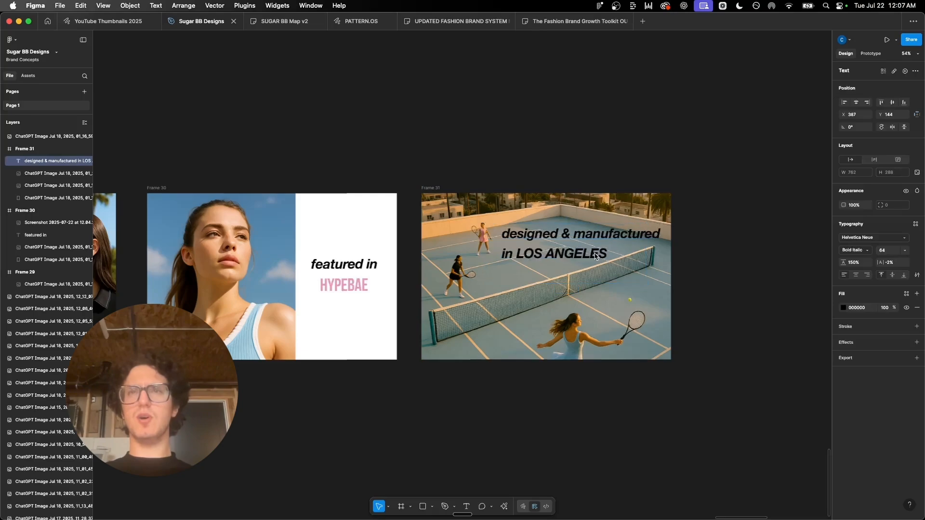
left_click_drag(638, 254, 635, 281)
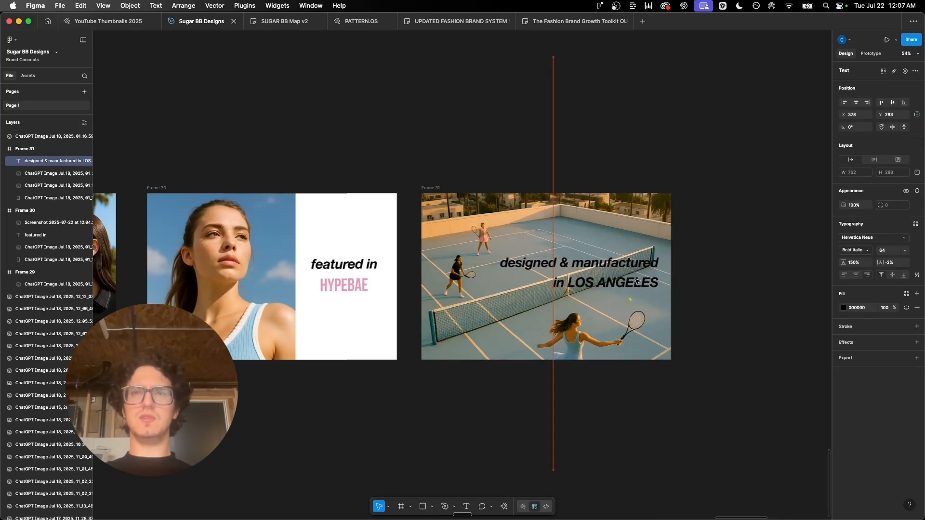
scroll(348, 283, "up", 5)
scroll(348, 283, "down", 5)
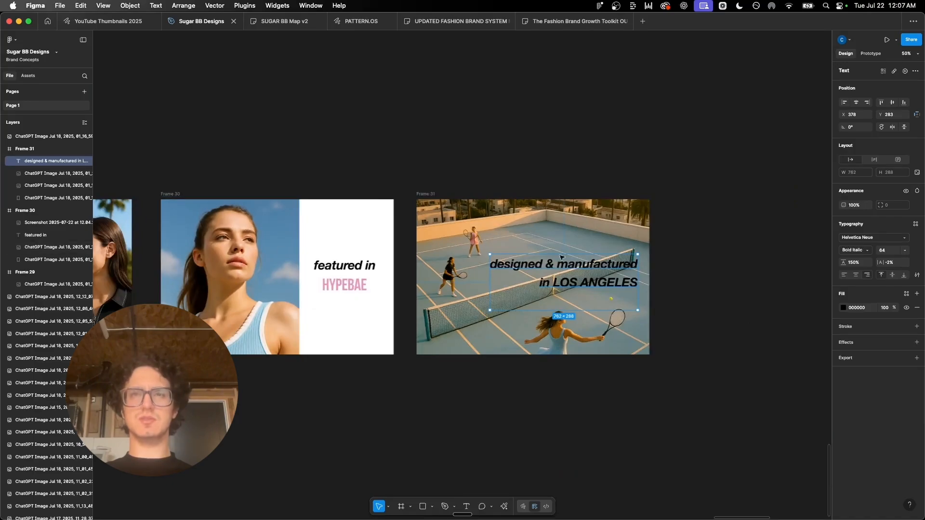
left_click_drag(433, 195, 424, 195)
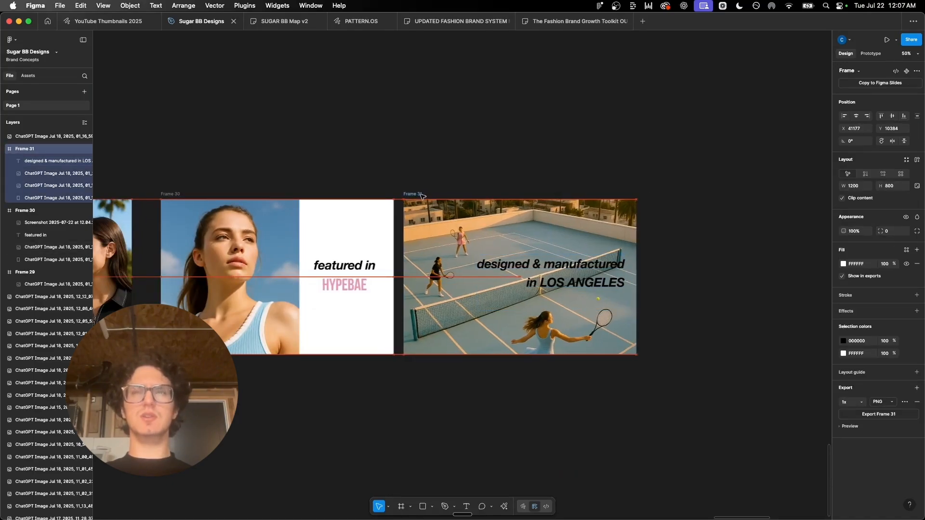
Step: Move Frame 31 away from Frame 30 to leave a frame-sized gap between the two slide designs
scroll(387, 370, "down", 3)
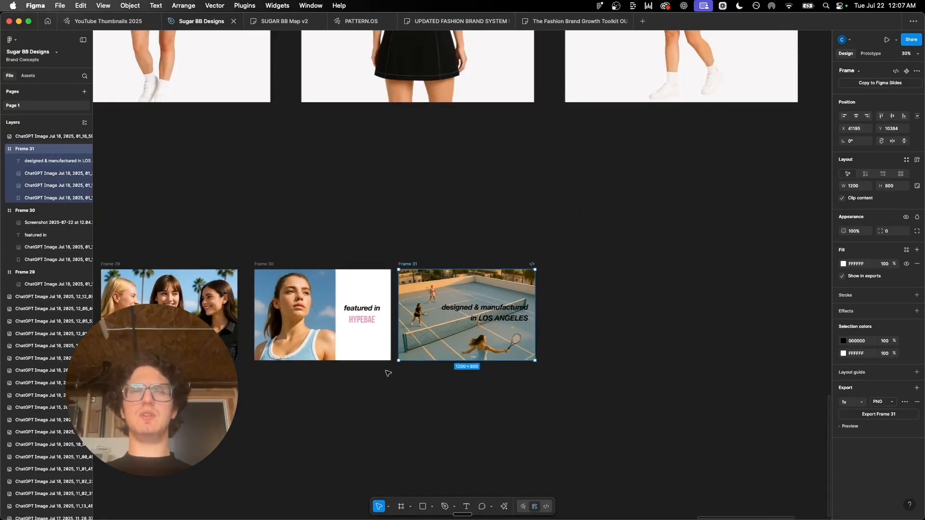
left_click(387, 373)
scroll(387, 373, "left", 2)
left_click_drag(472, 260, 635, 261)
left_click(521, 323)
scroll(392, 313, "up", 5)
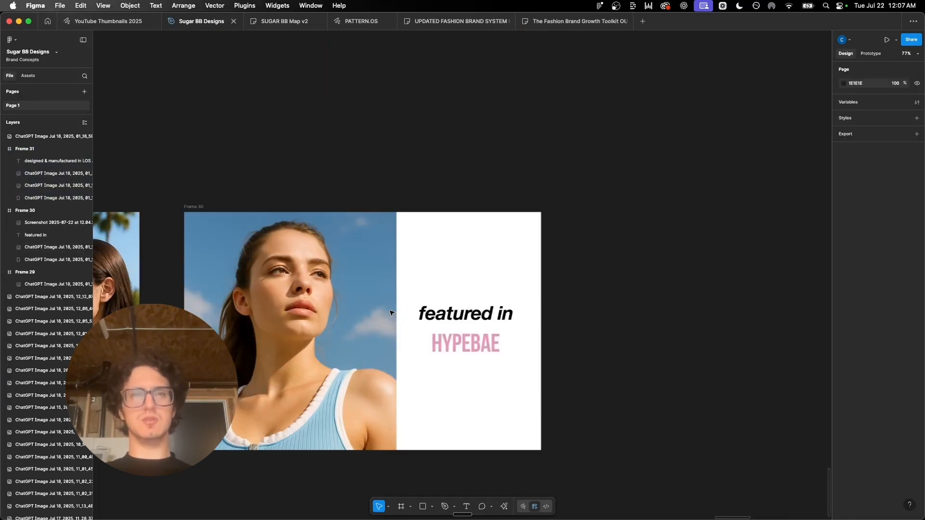
scroll(392, 313, "left", 1)
scroll(392, 313, "down", 2)
scroll(392, 313, "up", 3)
scroll(392, 313, "down", 10)
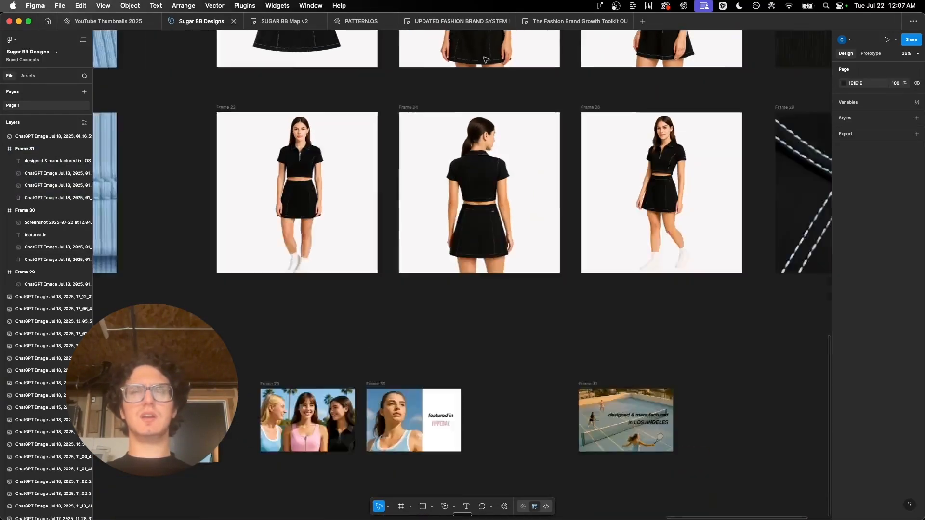
scroll(486, 60, "right", 8)
scroll(486, 60, "up", 2)
scroll(486, 59, "down", 4)
scroll(486, 60, "left", 3)
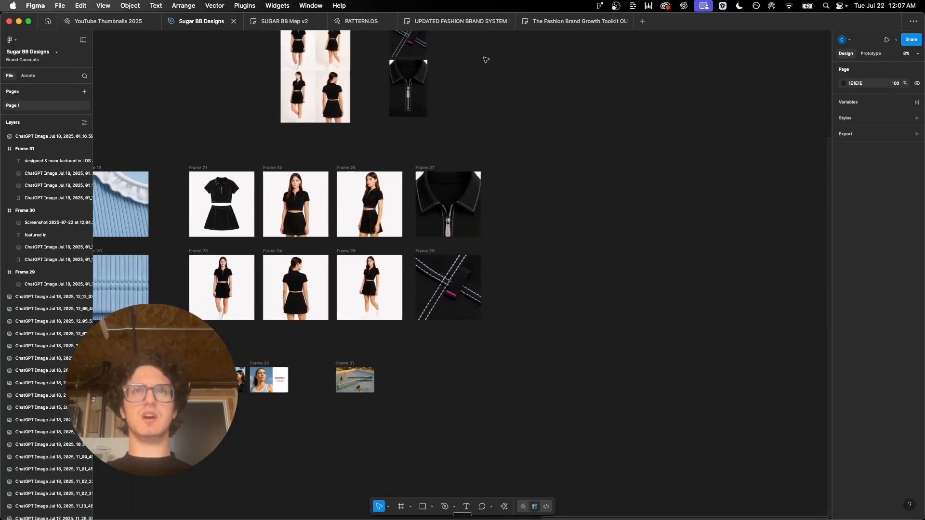
Step: On the SUGAR BB Map v2 board, copy the image of the model in a pink visor and pink dress
left_click(279, 24)
scroll(376, 265, "left", 10)
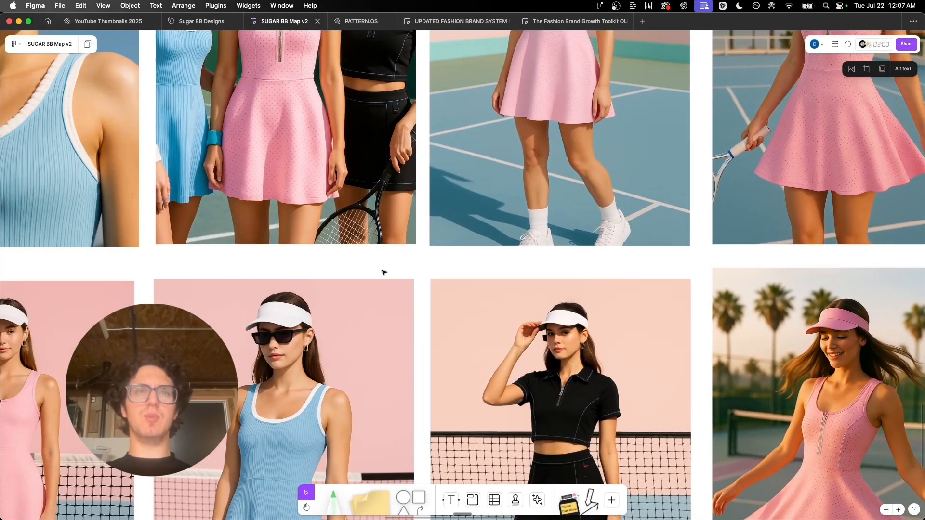
scroll(383, 271, "down", 3)
scroll(482, 265, "right", 6)
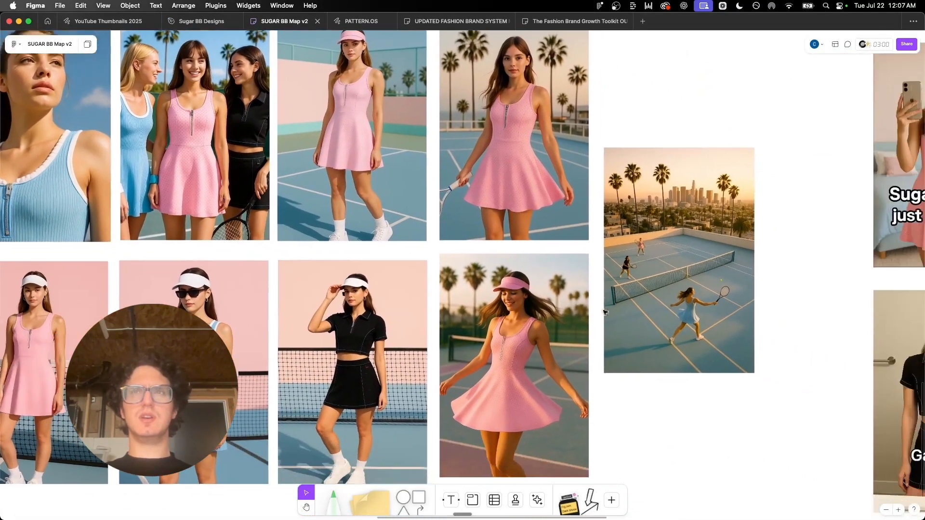
scroll(600, 259, "up", 5)
scroll(600, 259, "down", 6)
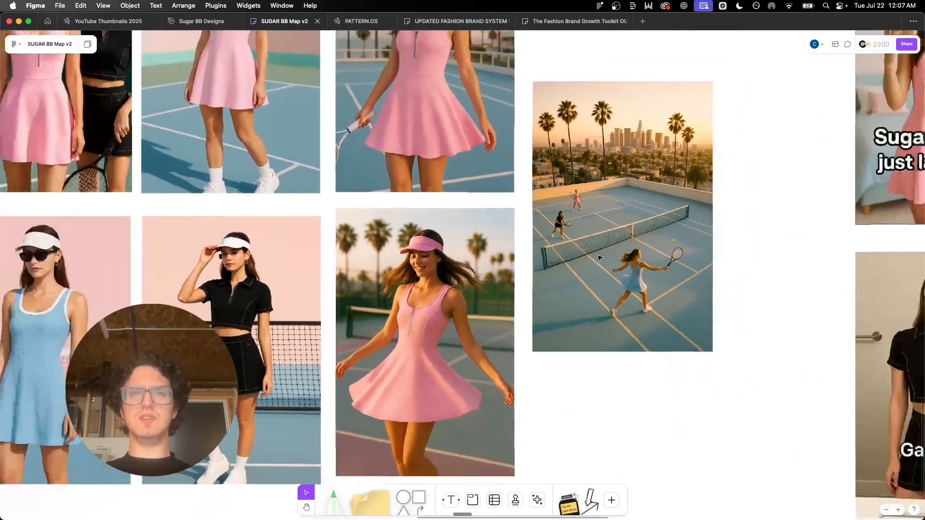
scroll(600, 259, "left", 4)
left_click(514, 143)
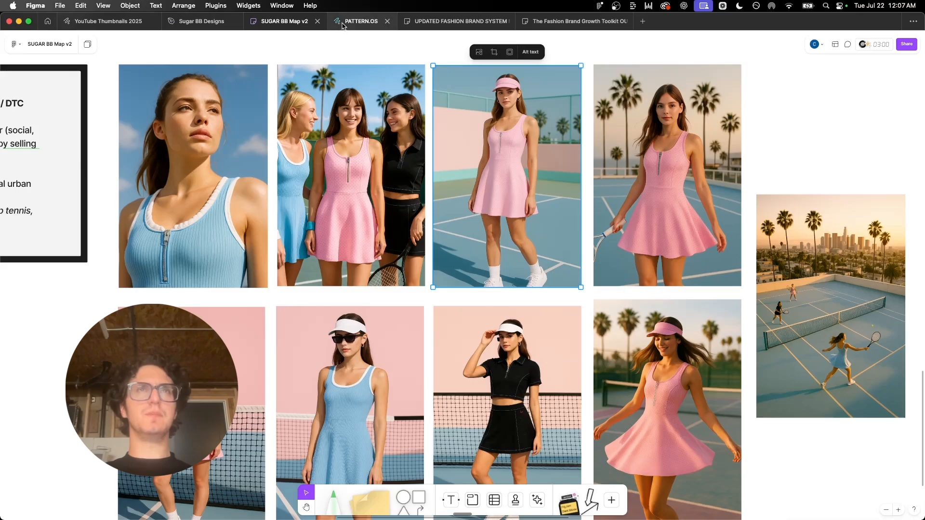
Step: Add Frame 32 between Frames 30 and 31 and fill it with the copied pink visor model image
left_click(209, 21)
key("super+z")
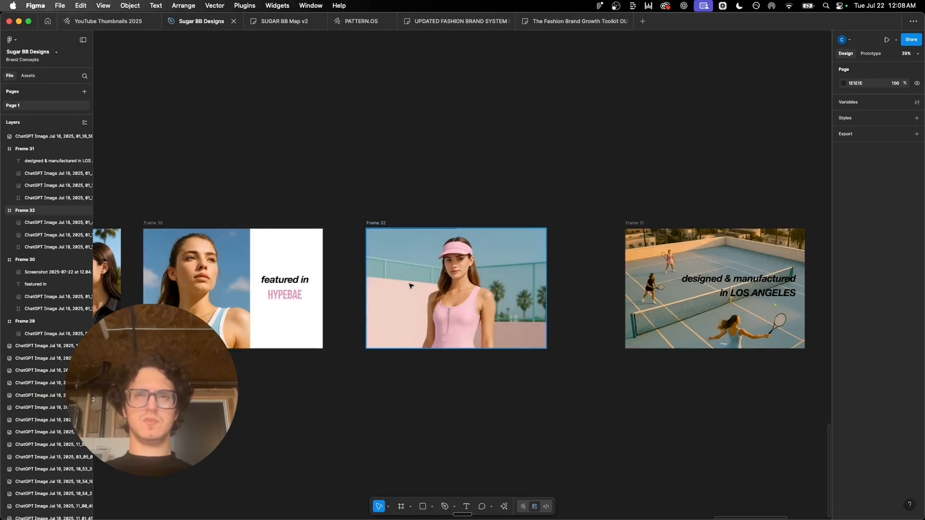
scroll(411, 286, "up", 5)
scroll(411, 286, "down", 2)
scroll(411, 286, "down", 8)
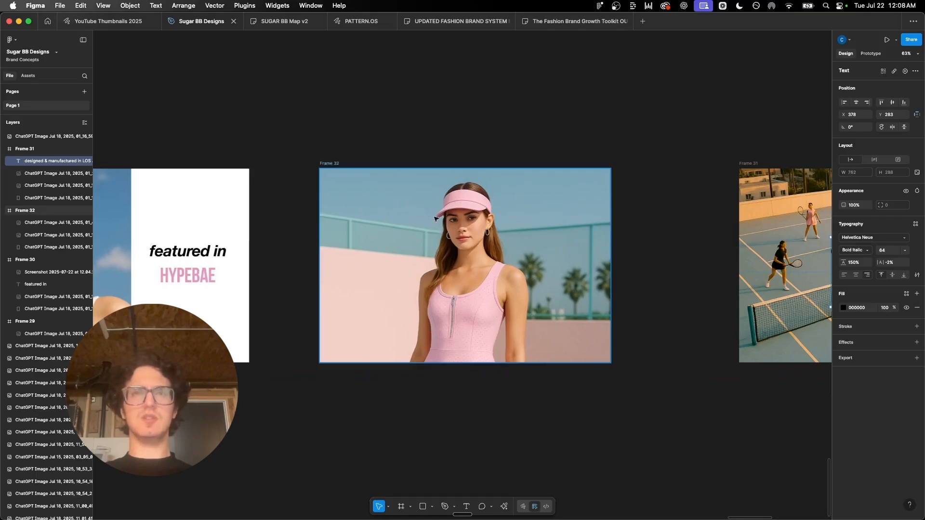
left_click(330, 164)
scroll(476, 156, "right", 2)
scroll(476, 157, "up", 2)
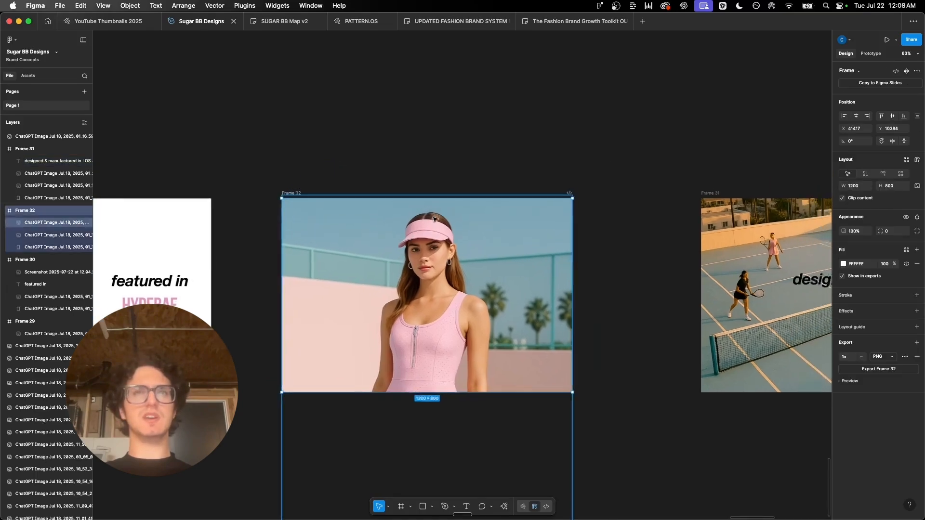
Step: Change the fill of the "designed & manufactured in LOS ANGELES" text in Frame 31 to FFFFFF
scroll(498, 97, "down", 1)
scroll(499, 98, "right", 5)
scroll(498, 97, "down", 2)
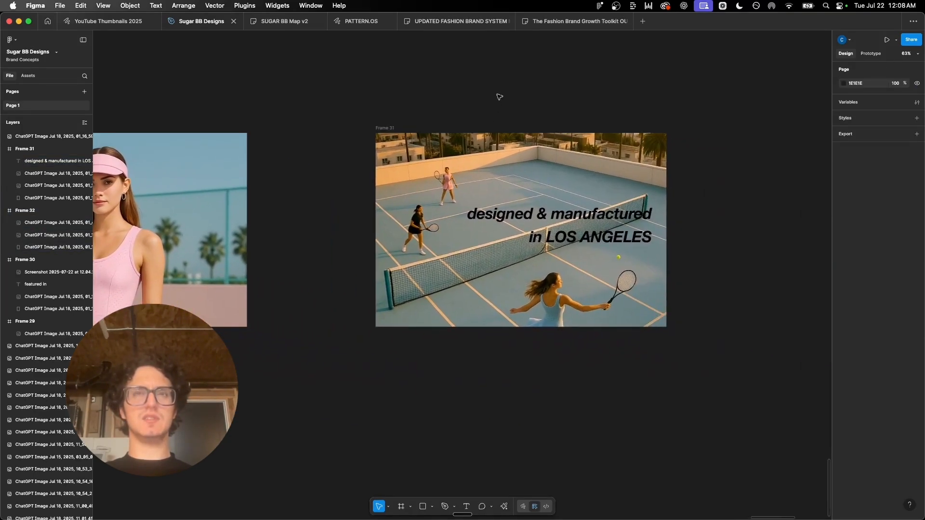
left_click(611, 260)
scroll(611, 260, "up", 5)
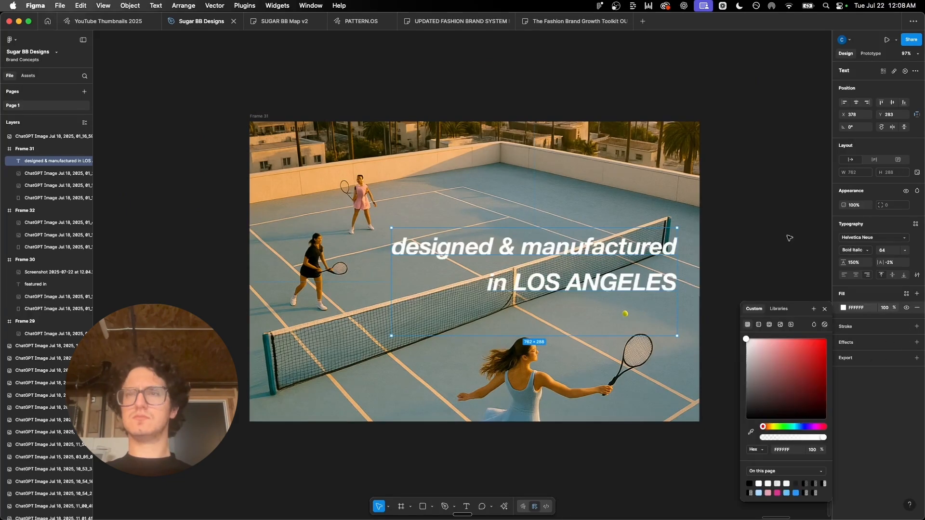
left_click(788, 251)
Step: Add a thin outside stroke in 000000 around the two-line text in Frame 31
left_click(617, 280)
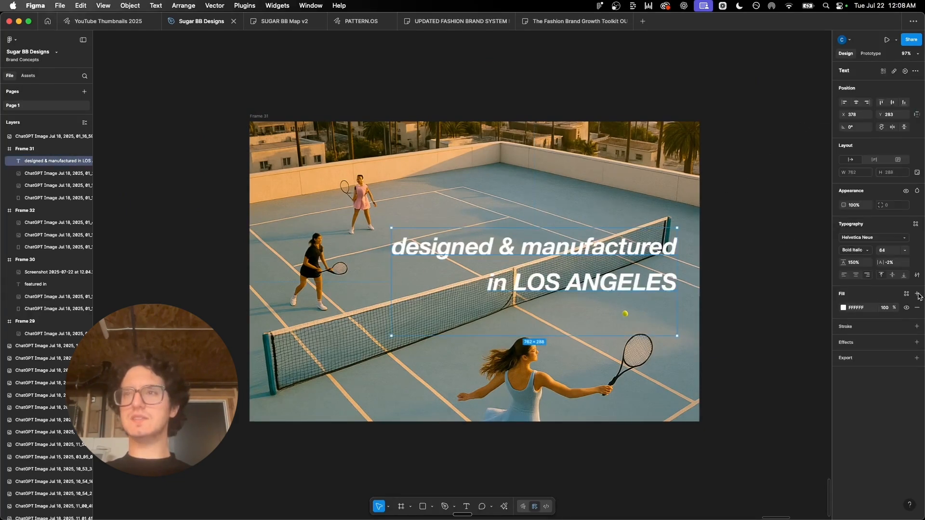
left_click(917, 326)
left_click(844, 340)
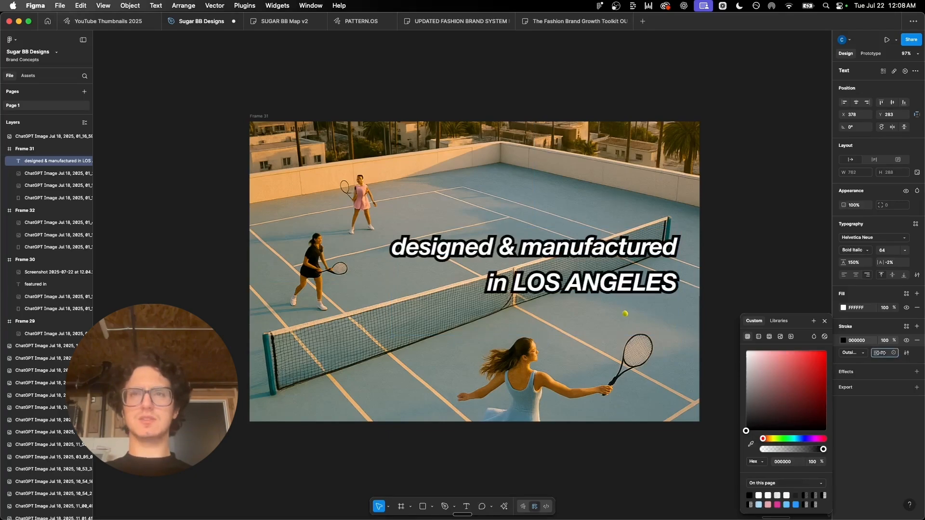
left_click_drag(880, 353, 878, 354)
left_click(733, 218)
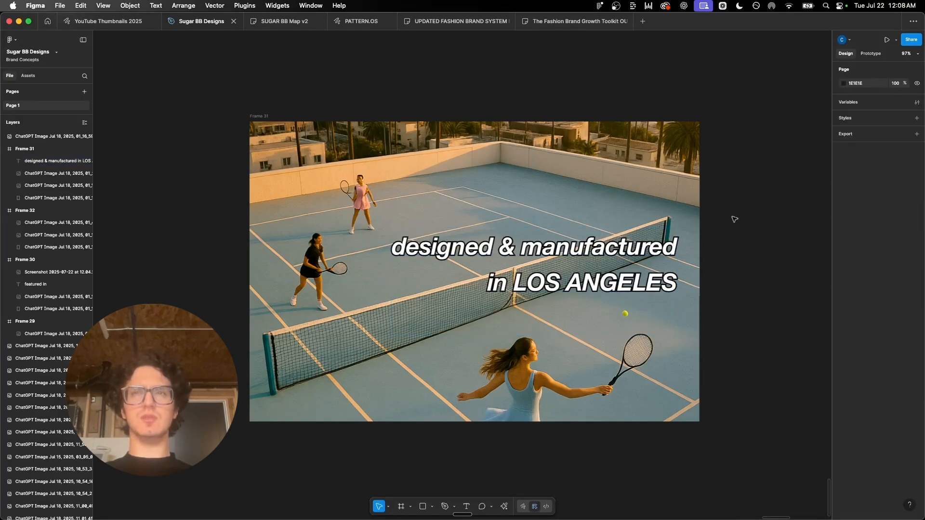
Step: Move Frames 32 and 31 closer so they sit in an evenly spaced row after Frame 30
scroll(611, 284, "down", 10)
scroll(611, 270, "up", 2)
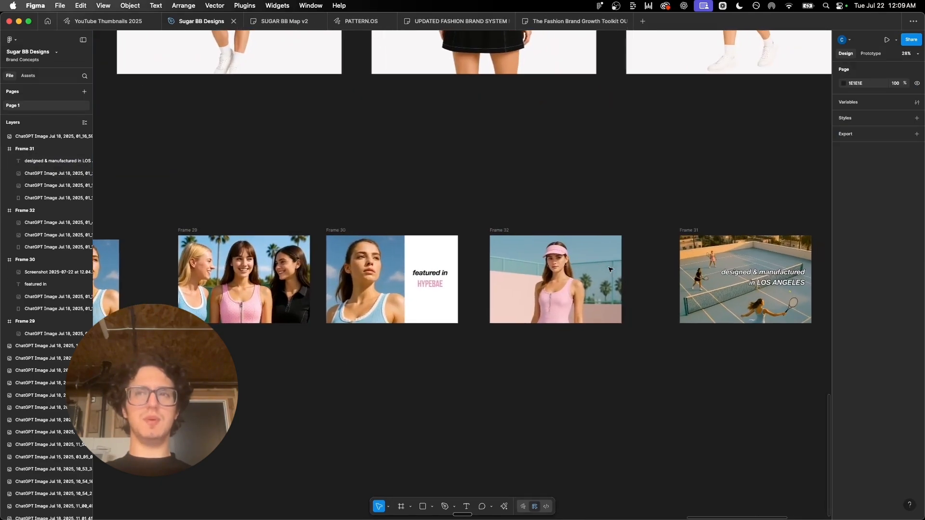
left_click_drag(665, 219, 626, 222)
left_click_drag(538, 223, 512, 222)
left_click_drag(625, 222, 596, 222)
left_click(533, 182)
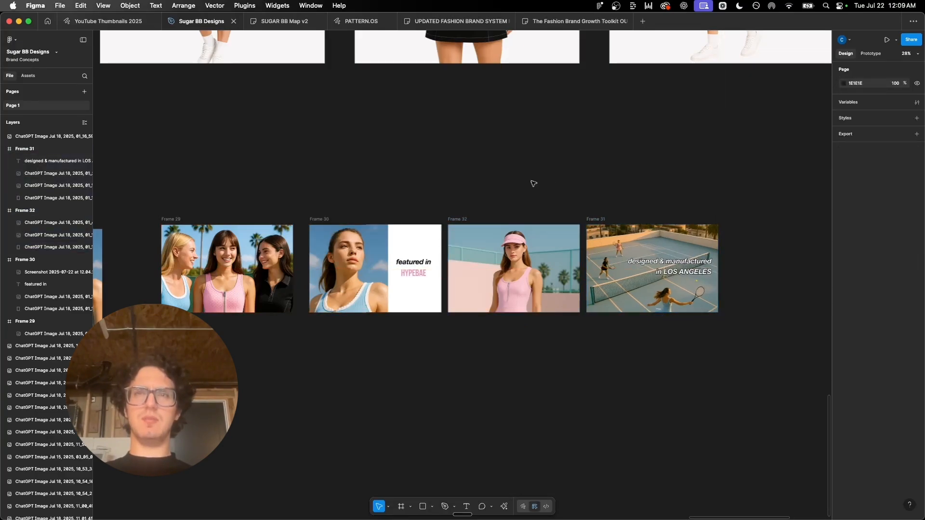
Step: Examine the row of Frames 29, 30, 32 and 31 as a set of home page images
scroll(482, 196, "up", 2)
scroll(482, 196, "left", 3)
scroll(482, 196, "down", 3)
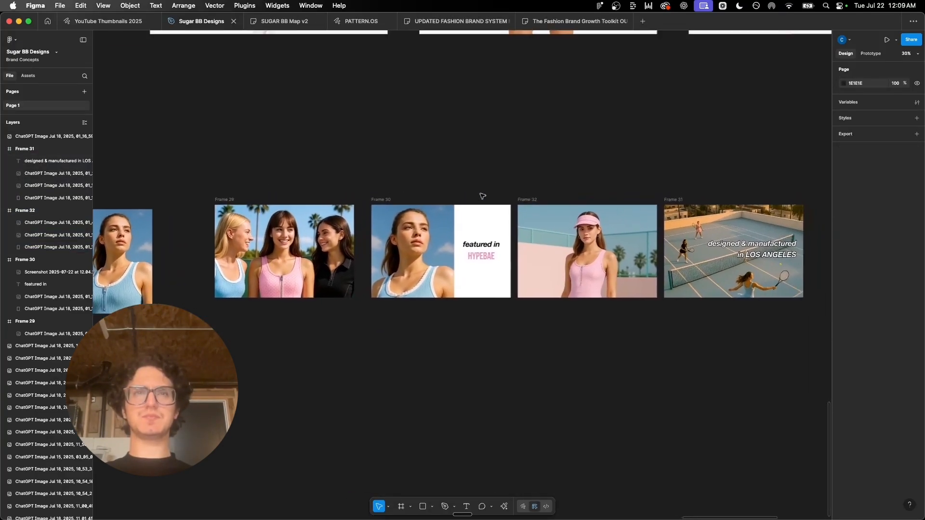
left_click(246, 254)
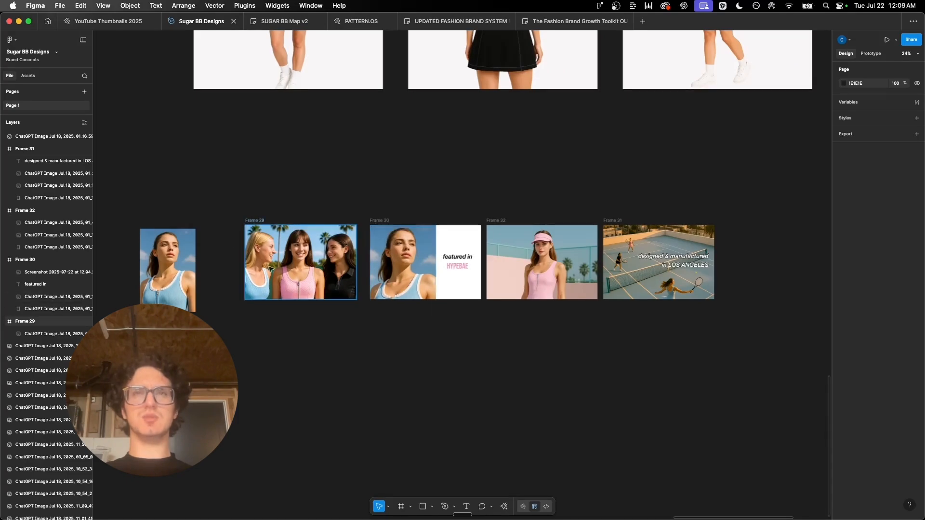
scroll(300, 204, "up", 1)
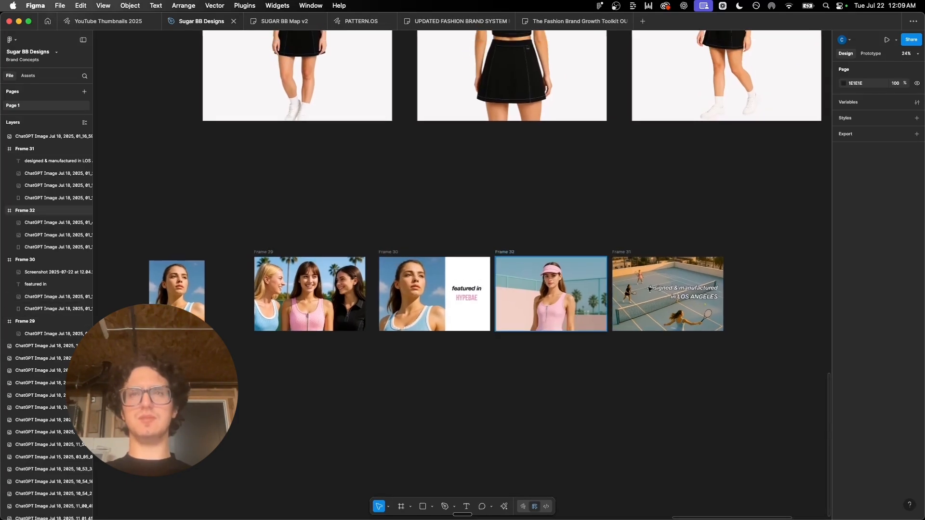
scroll(659, 288, "up", 5)
scroll(658, 288, "down", 5)
scroll(659, 287, "up", 1)
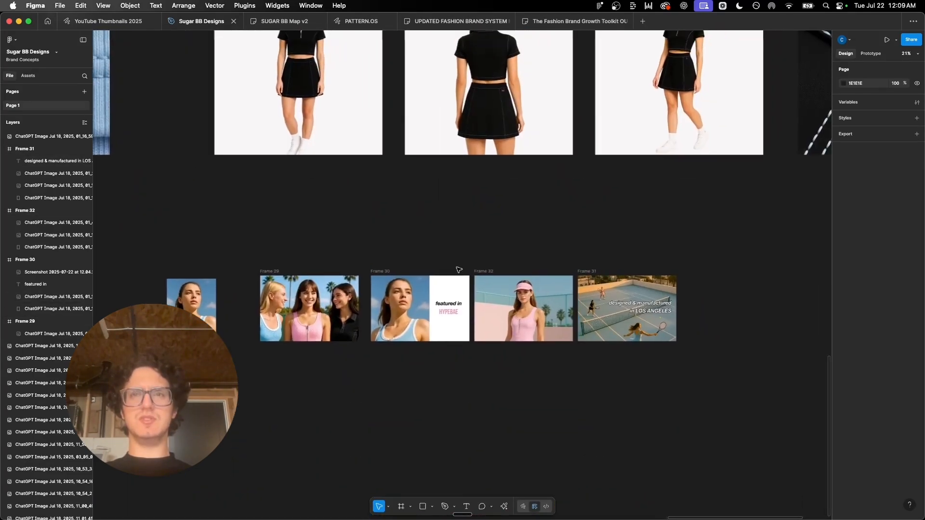
scroll(461, 273, "up", 5)
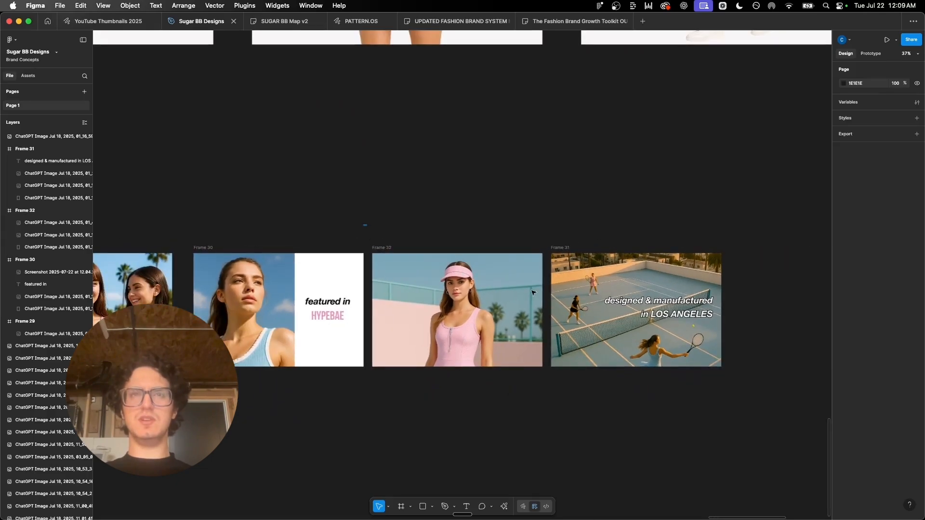
Step: Export Frames 32 and 31, and set Frame_32.png as the second Shopify slide's image and mobile image
left_click_drag(364, 225, 794, 427)
left_click(784, 427)
key("ctrl+z")
left_click(879, 426)
scroll(603, 313, "down", 1)
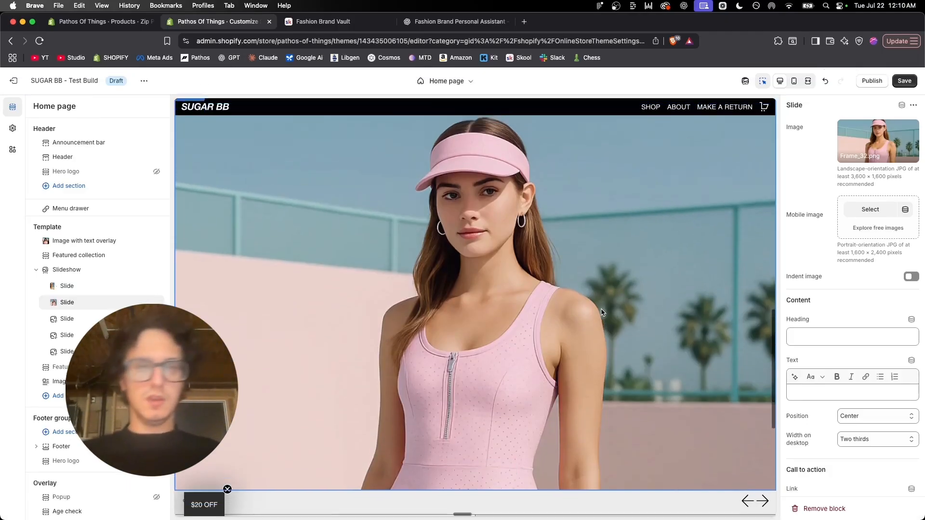
scroll(602, 312, "up", 2)
scroll(602, 312, "down", 2)
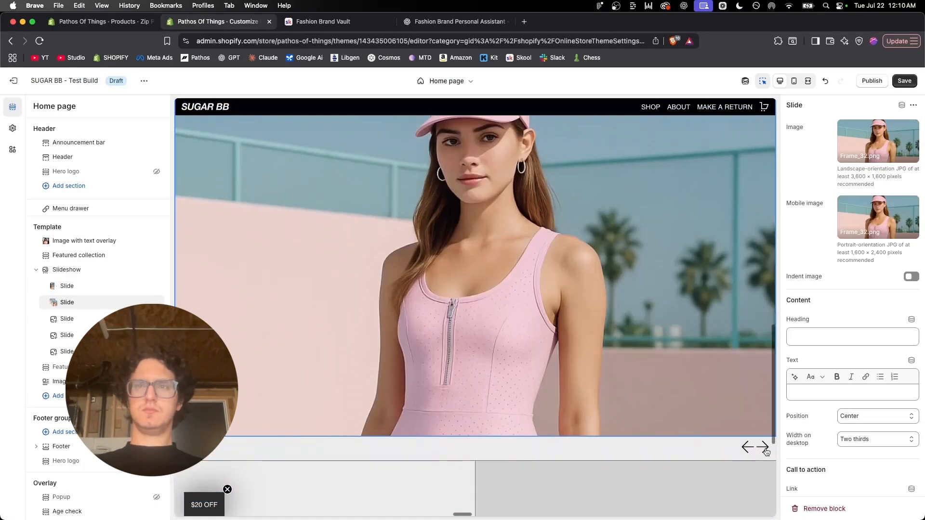
Step: Set Frame_31.png as both the image and mobile image of the third slide, and save the theme
left_click(588, 313)
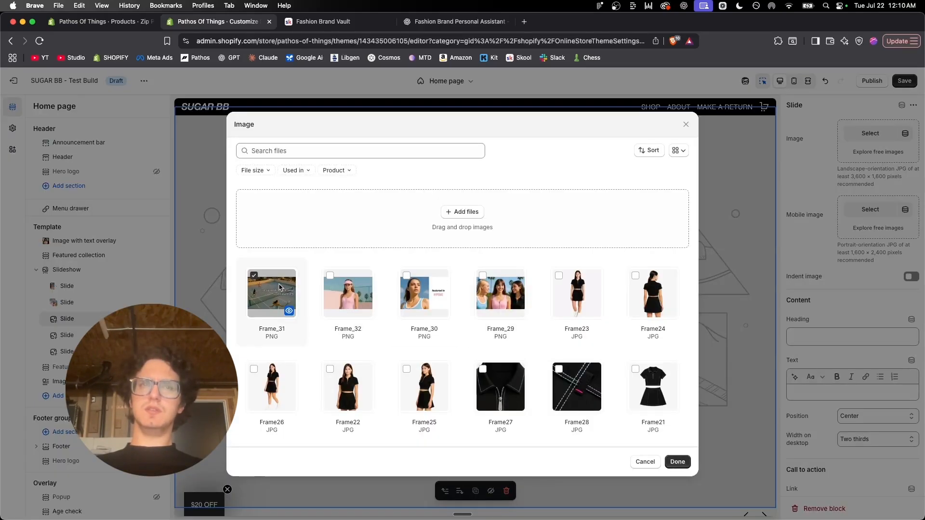
left_click(675, 462)
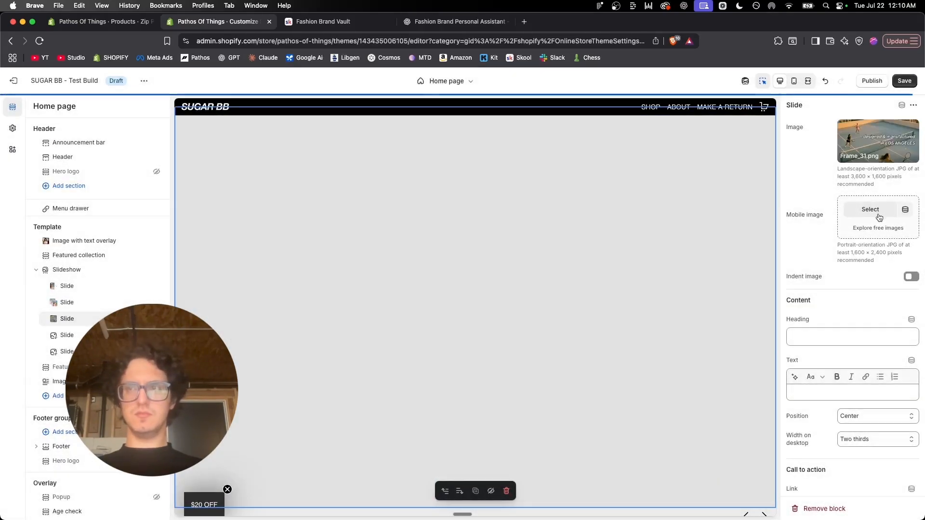
left_click(873, 210)
left_click(272, 294)
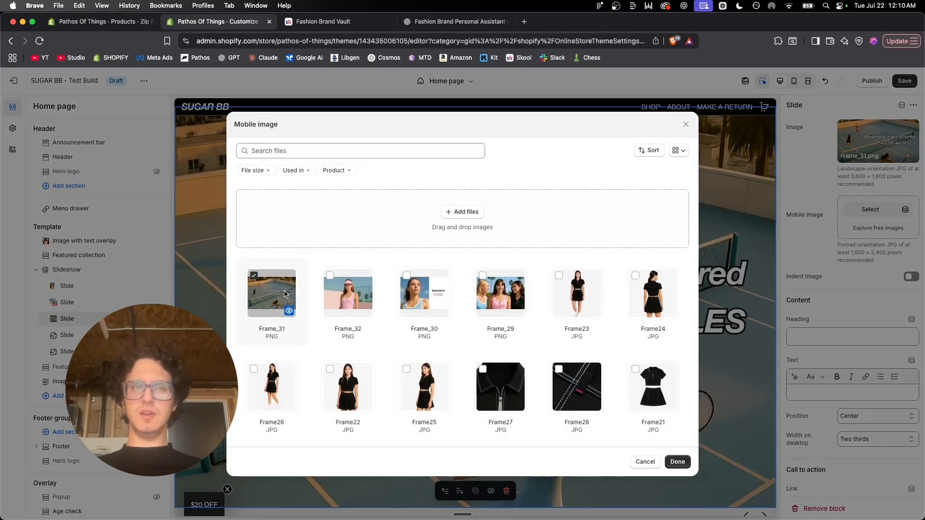
left_click(677, 462)
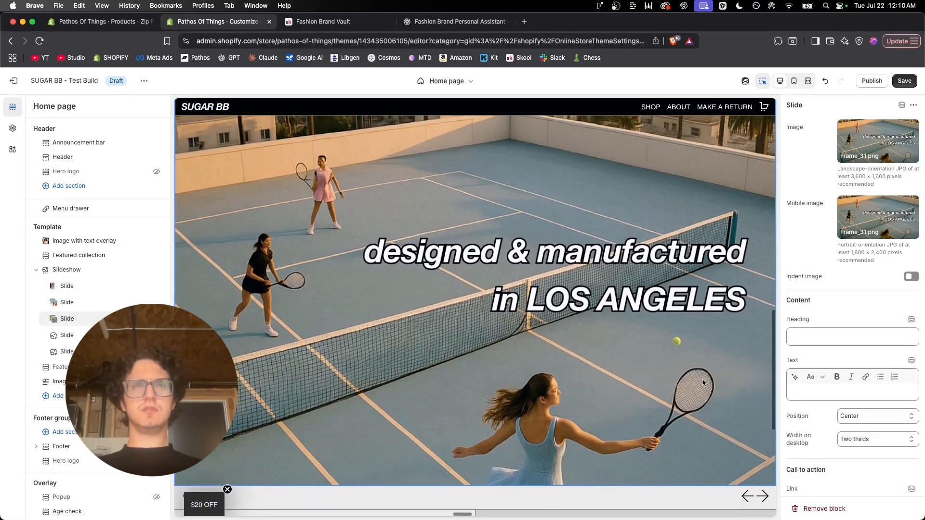
key("super+s")
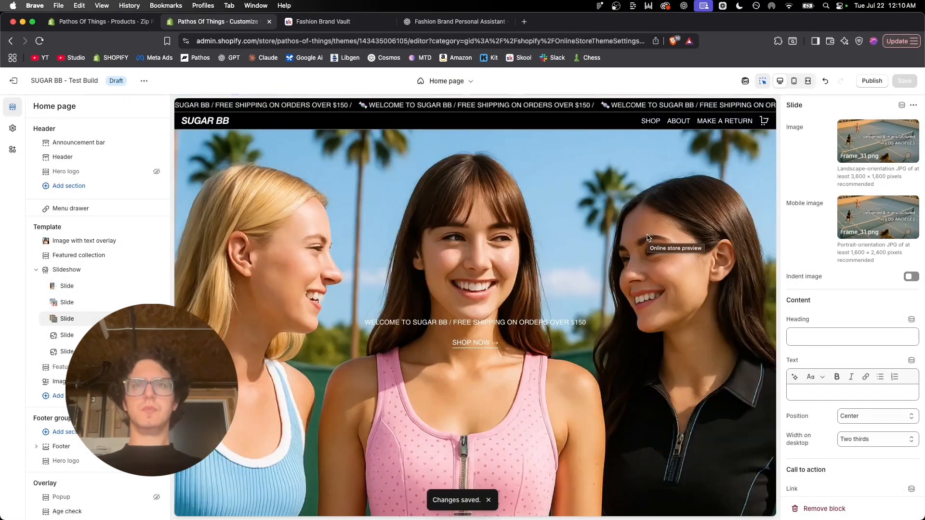
Step: Check the home page preview from the hero through the products, and browse the slideshow's slides
scroll(442, 239, "down", 5)
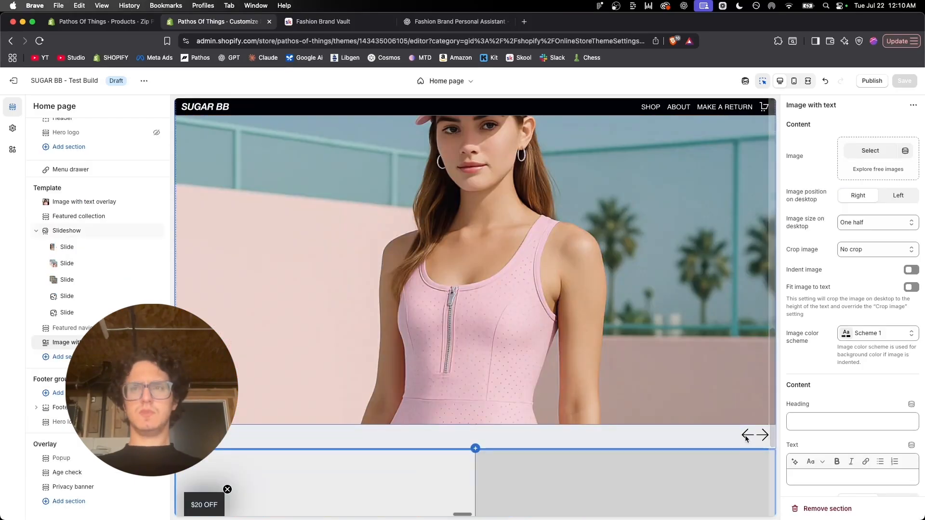
left_click(747, 439)
left_click(746, 439)
scroll(745, 438, "up", 10)
scroll(644, 263, "down", 5)
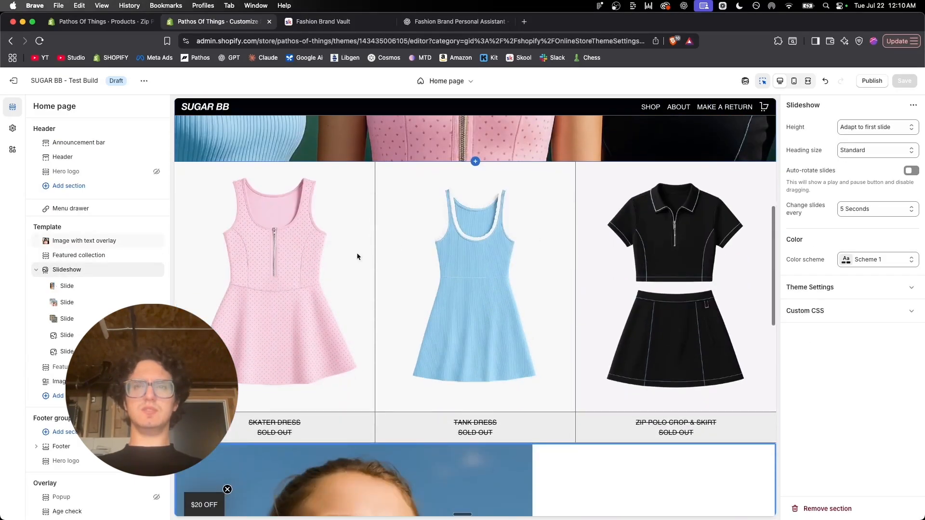
scroll(648, 306, "down", 6)
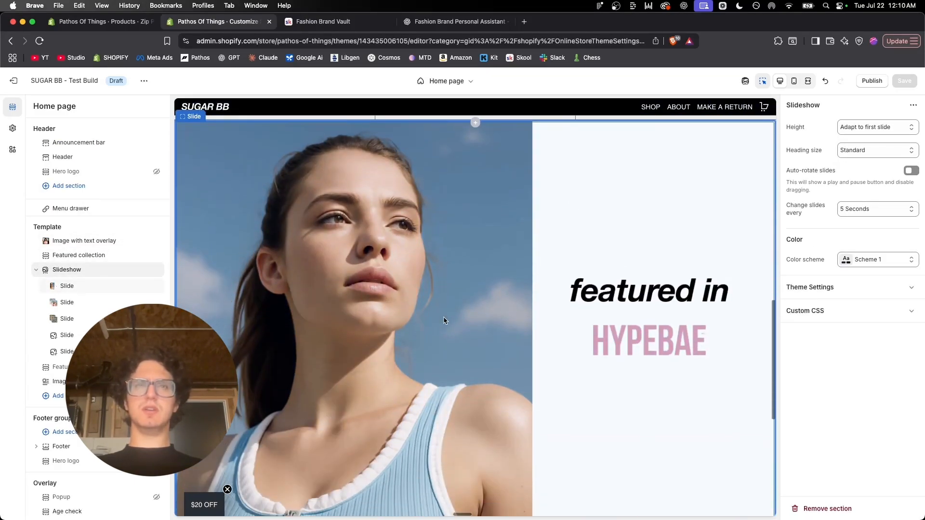
scroll(674, 292, "down", 1)
left_click(763, 457)
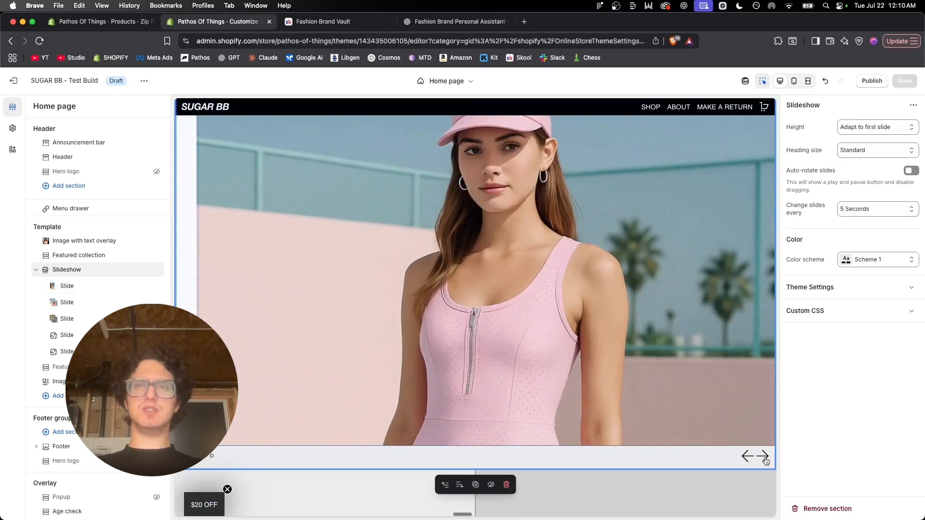
left_click(766, 462)
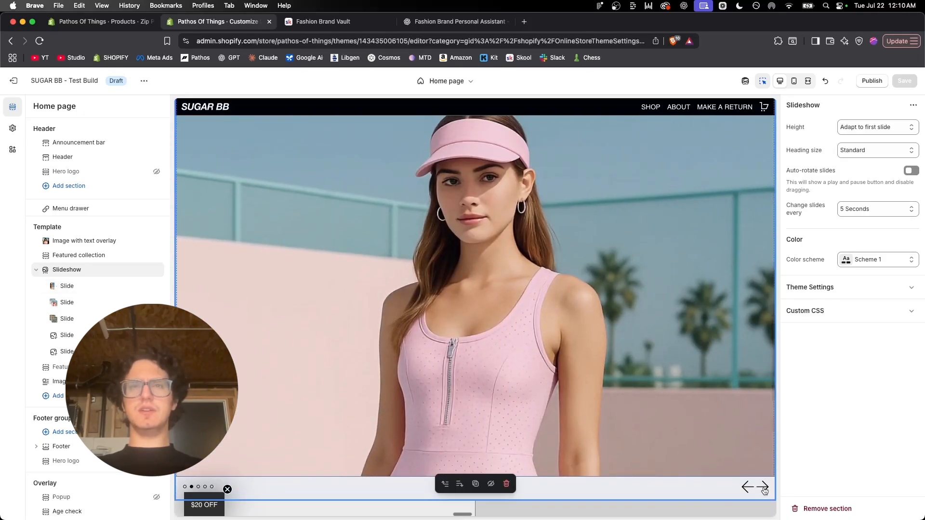
Step: Check the slideshow's third slide in the preview, and select the empty Image with text section below it
left_click(764, 491)
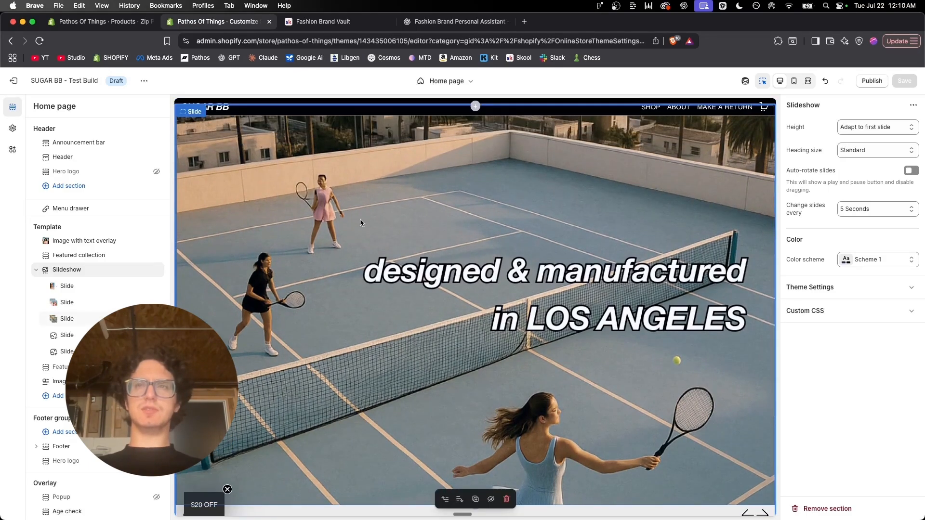
scroll(545, 289, "down", 1)
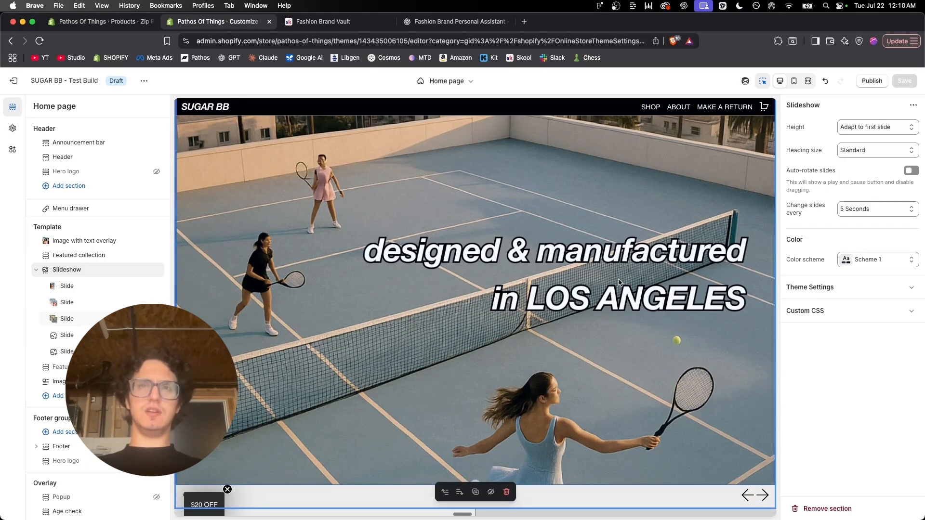
scroll(620, 282, "down", 1)
scroll(671, 360, "down", 6)
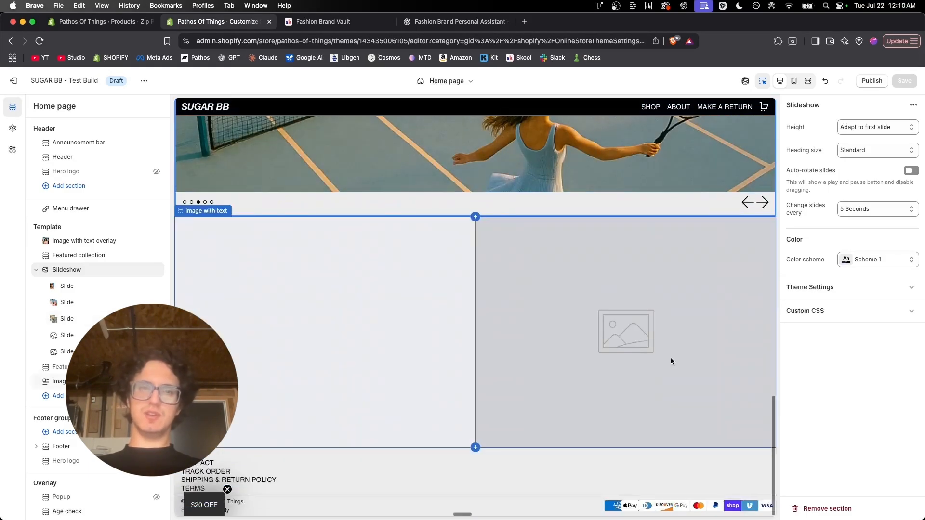
left_click(543, 322)
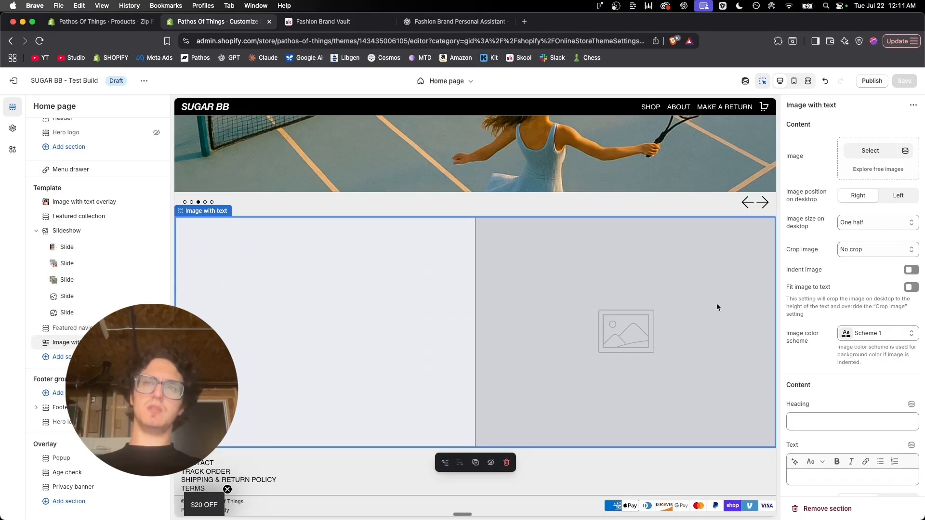
Step: Switch to Figma and browse the Sugar BB Designs file's campaign images and product frames for a picture for the Image with text section
key("super+Tab")
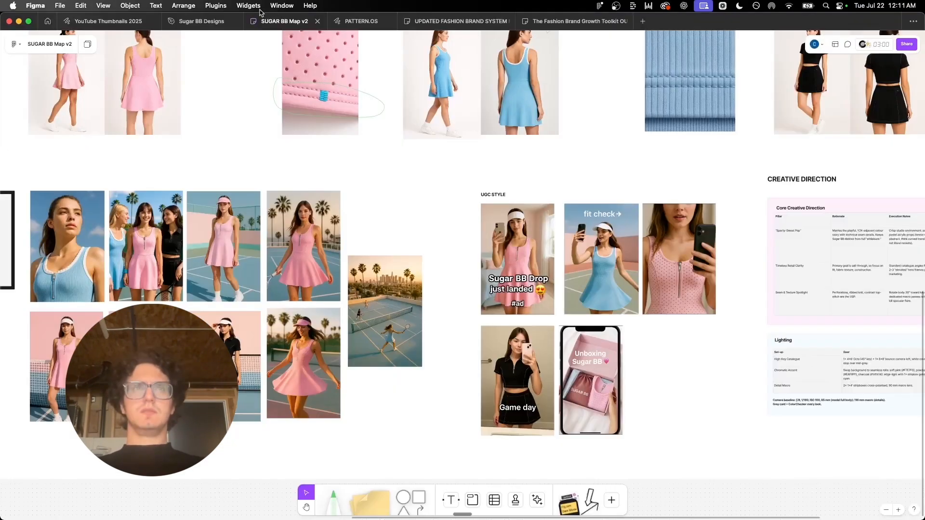
left_click(217, 22)
scroll(458, 304, "down", 6)
scroll(458, 304, "up", 3)
scroll(363, 247, "down", 3)
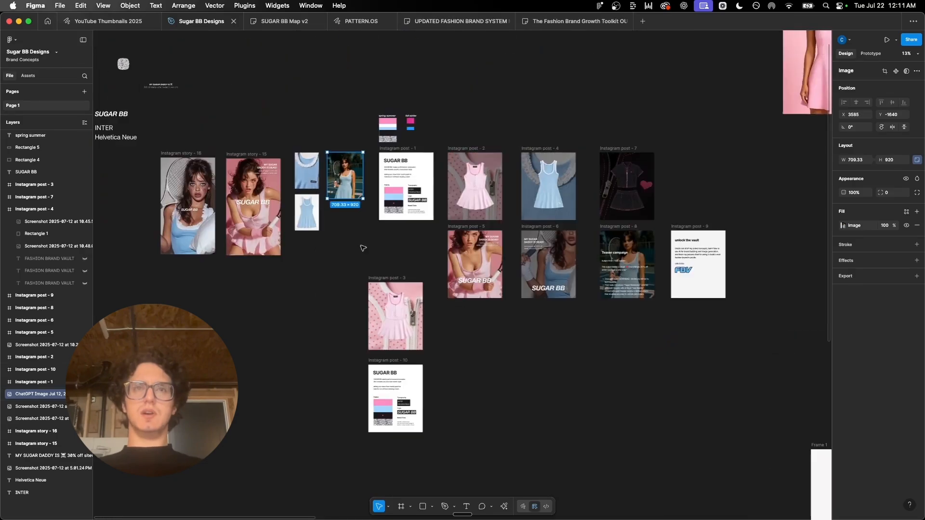
left_click(363, 248)
scroll(363, 248, "down", 5)
scroll(364, 248, "right", 5)
scroll(364, 248, "down", 5)
scroll(361, 247, "right", 8)
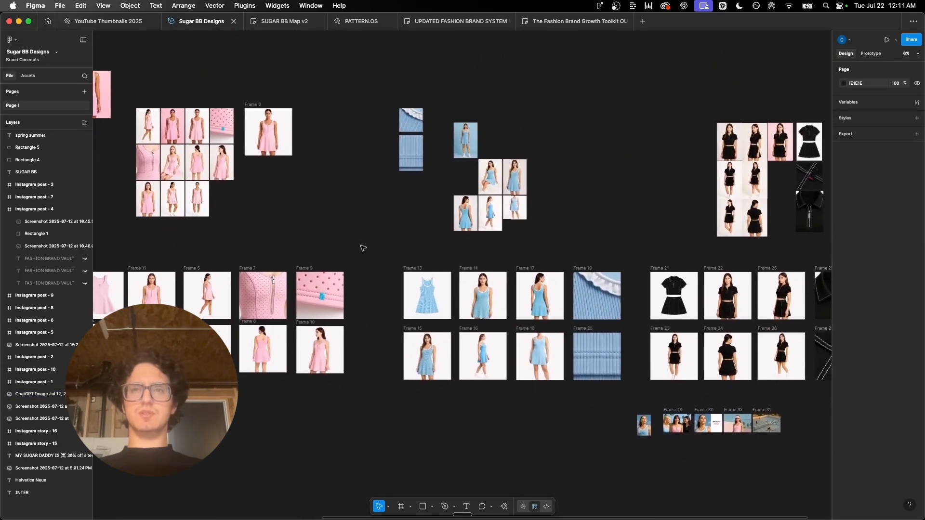
scroll(534, 399, "up", 5)
scroll(534, 399, "down", 3)
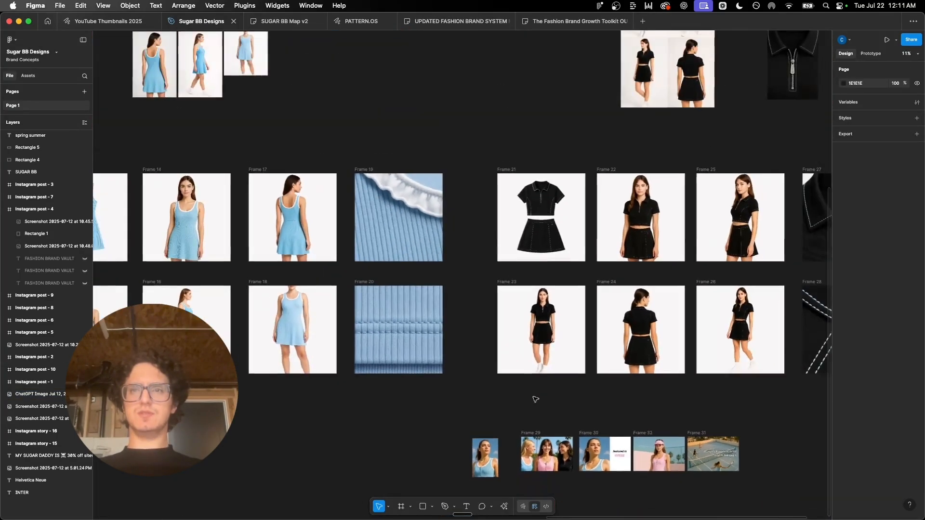
Step: Return to Shopify's theme editor and open the Image with text section's heading for editing
key("super+Tab")
scroll(597, 305, "down", 1)
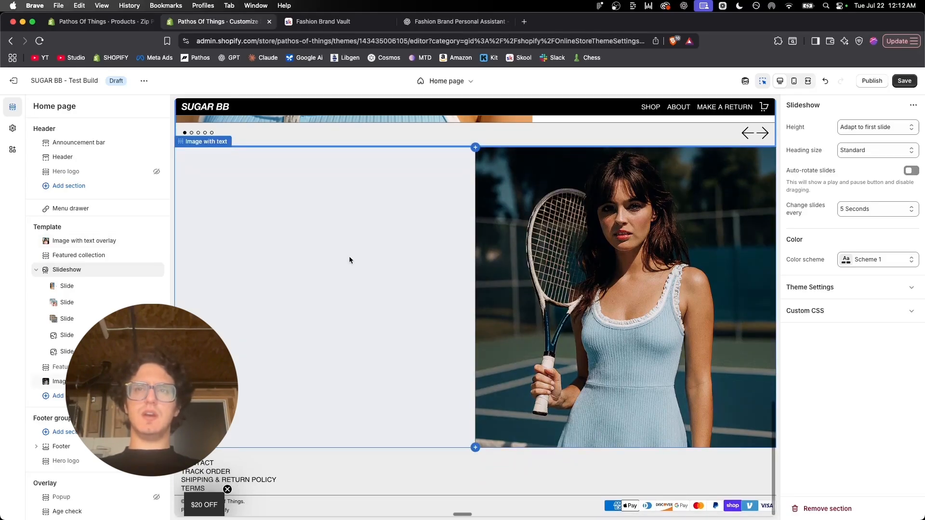
left_click(253, 251)
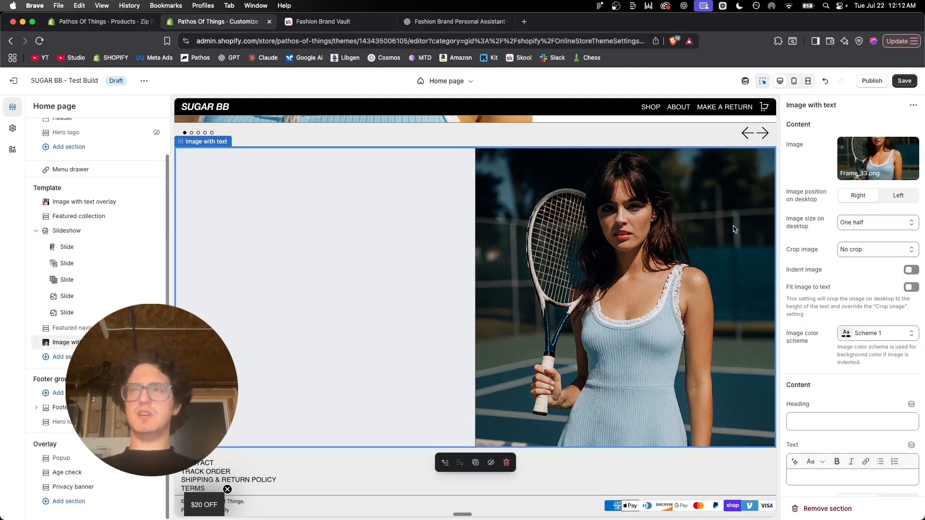
scroll(814, 342, "down", 2)
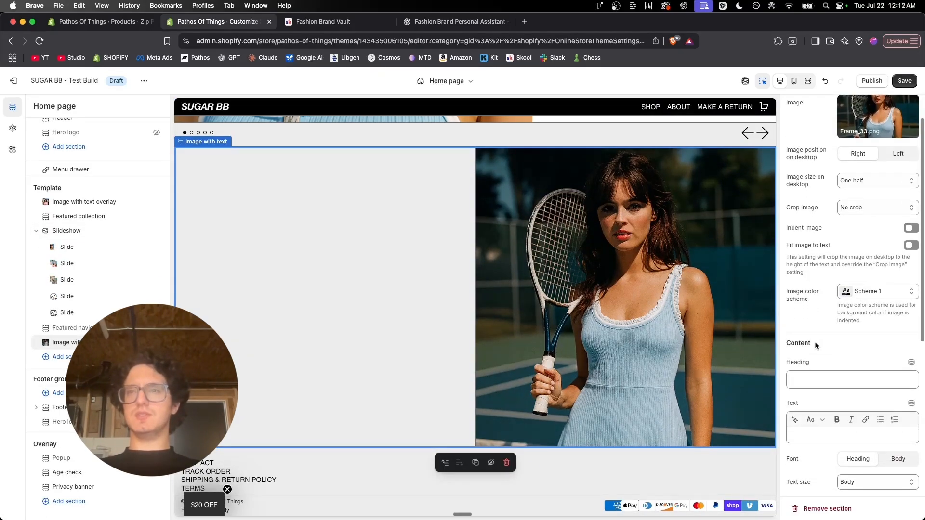
left_click(819, 382)
scroll(384, 180, "up", 2)
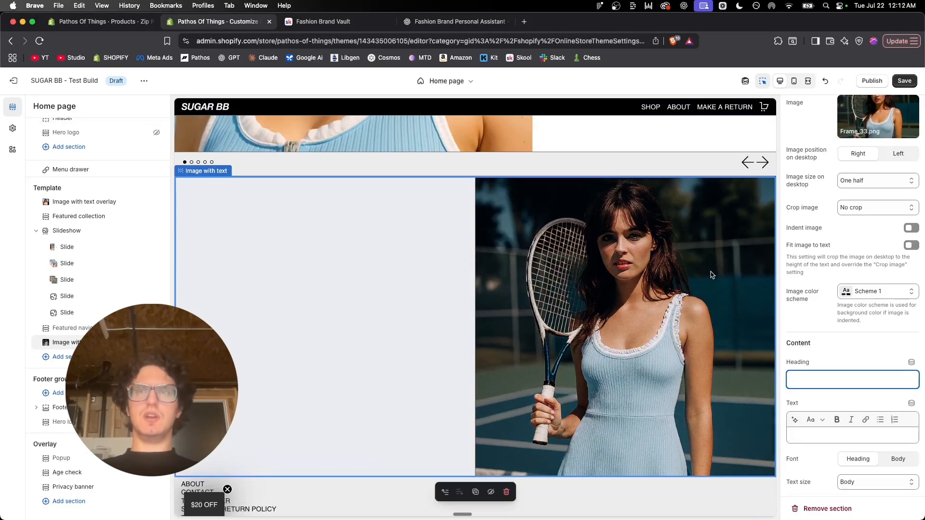
scroll(369, 126, "down", 1)
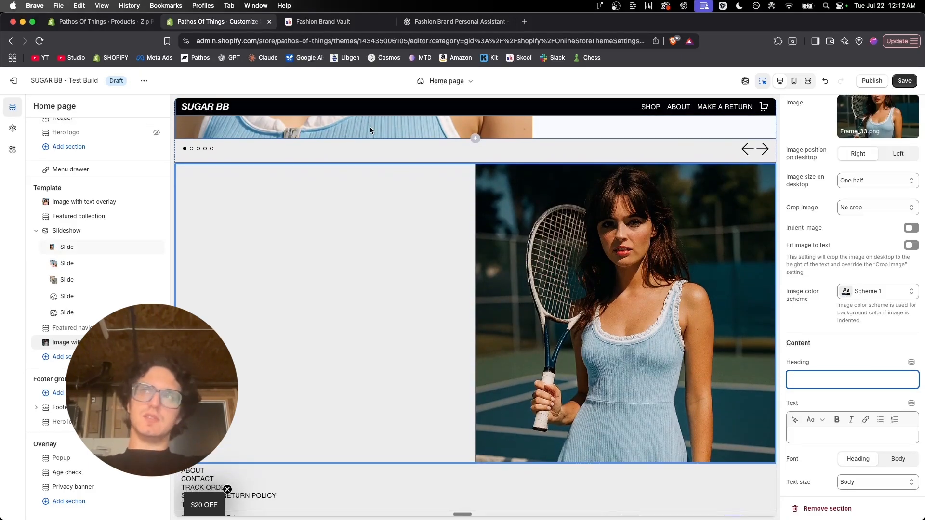
Step: Ask ChatGPT's Ecom Website Copywriter for hero image call-out copy that will be sprinkled across the home page
type("I")
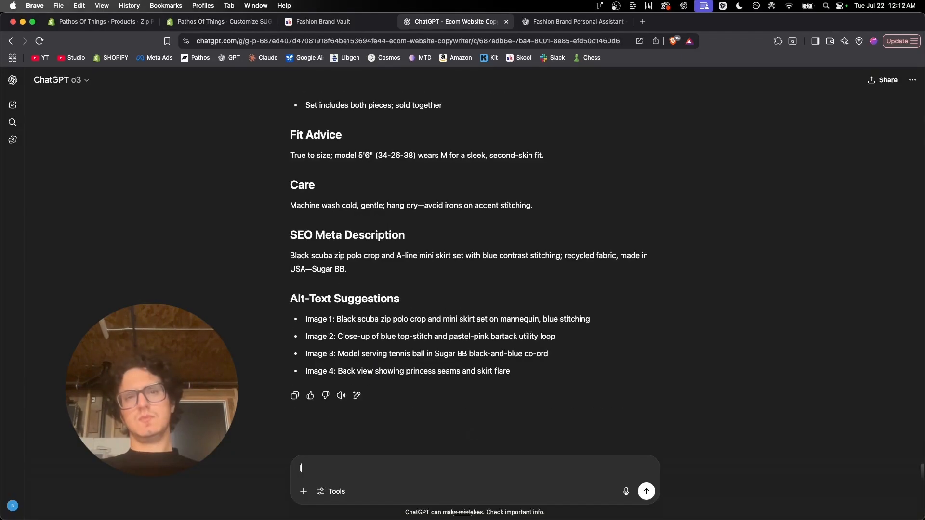
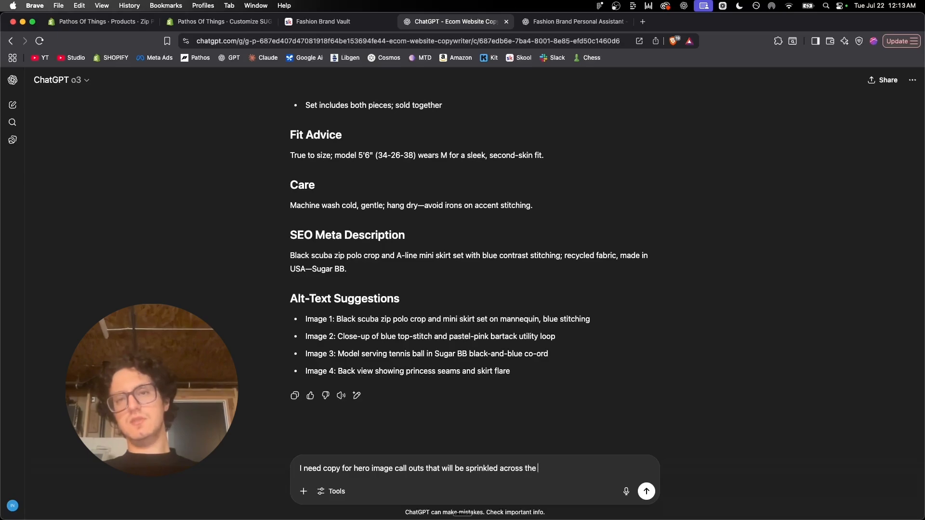
key("Return")
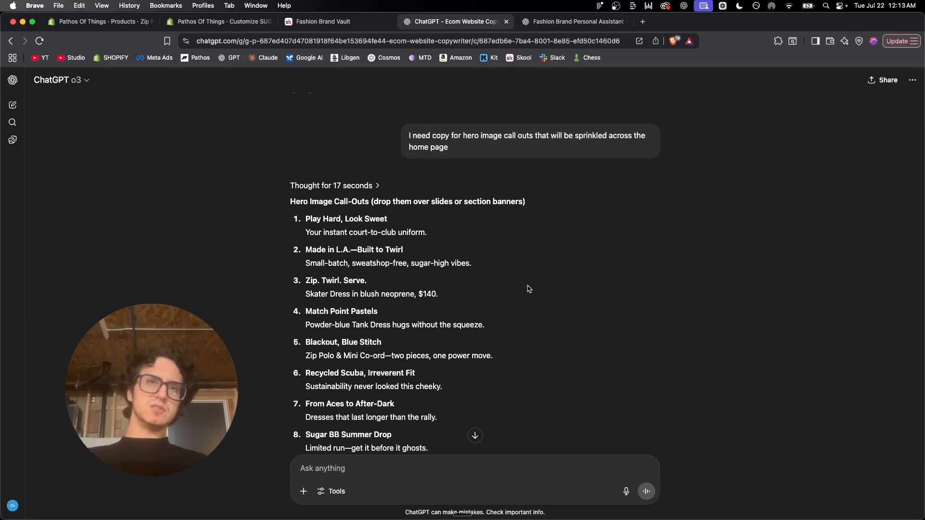
scroll(530, 289, "down", 2)
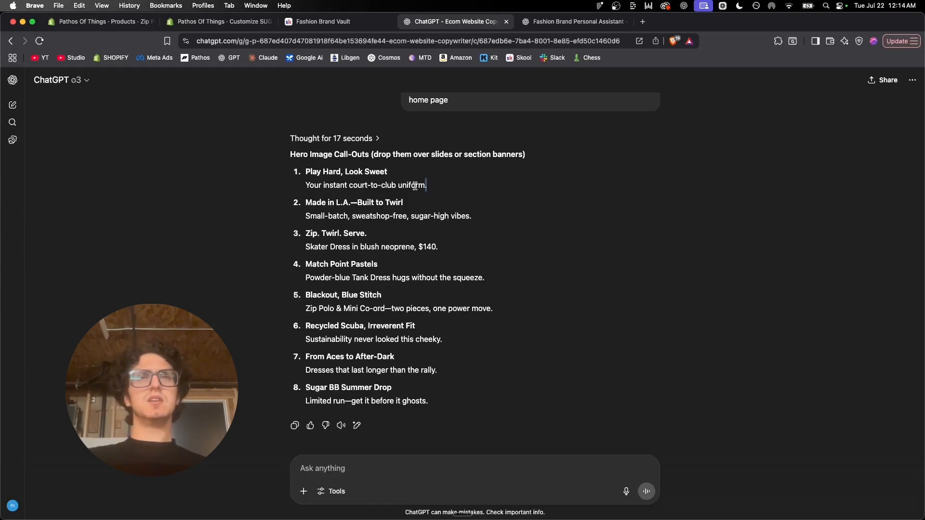
Step: Set the section's heading to "Play Hard, Look Sweet" and its text to "Your instant court-to-club uniform." in italics, using the Body font
left_click_drag(416, 186, 305, 173)
left_click(546, 211)
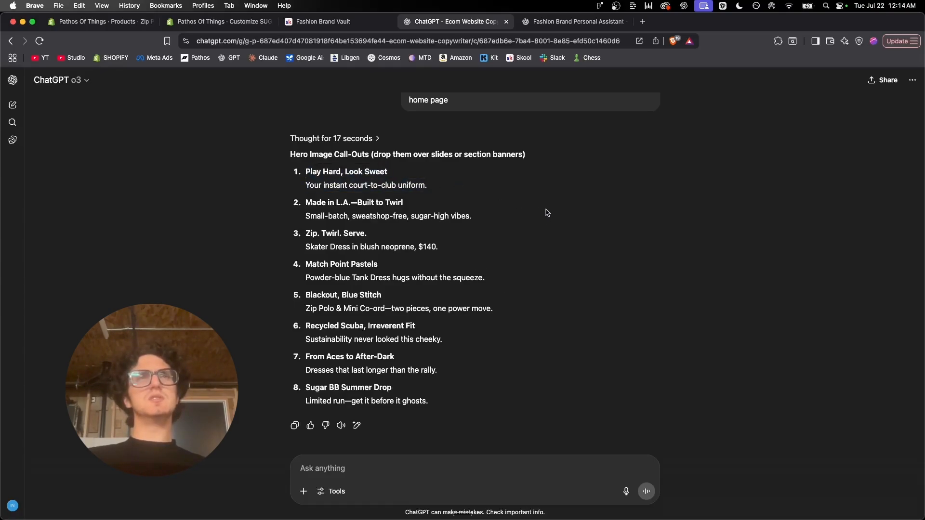
type("Play Hard, Look SweetYour instant court-to-club uniform.")
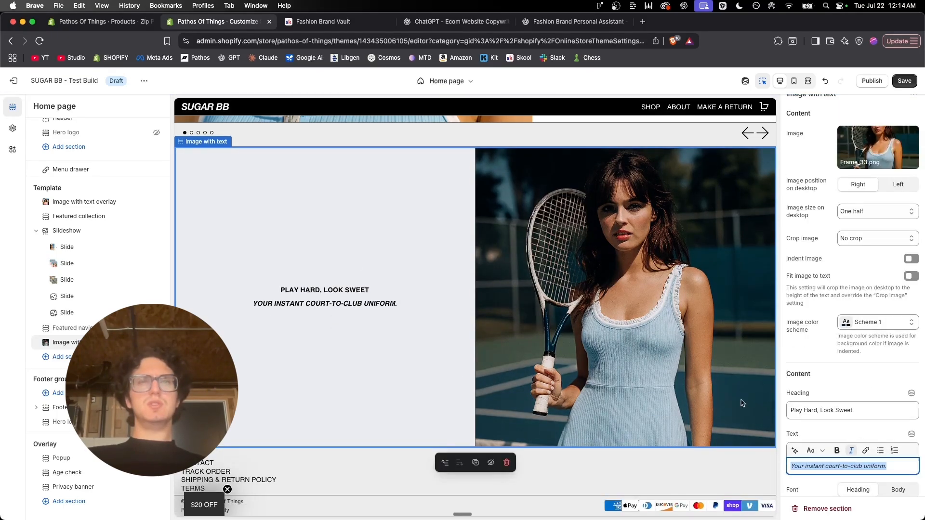
scroll(923, 424, "down", 3)
left_click(897, 397)
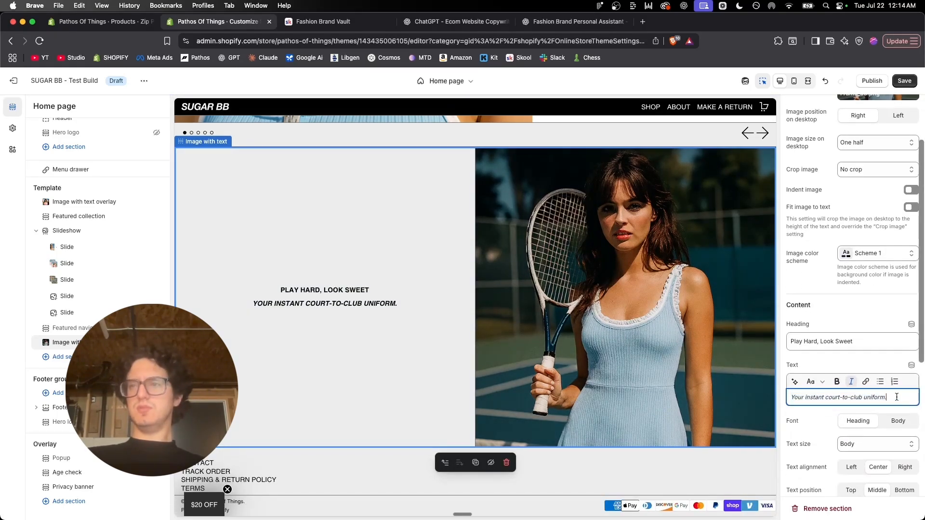
scroll(898, 396, "down", 1)
left_click(898, 396)
key("Return")
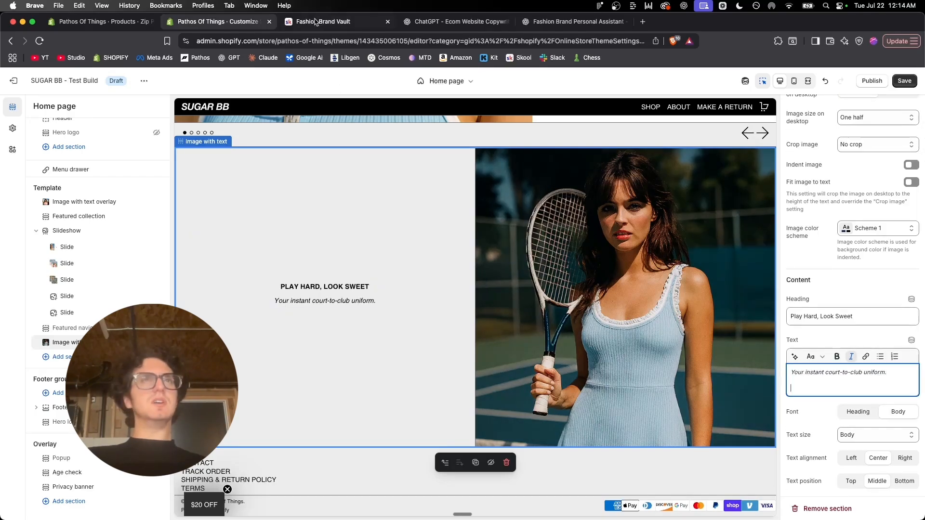
Step: Append "Made in L.A. Built to Twirl" in bold with a US flag emoji and "Small-batch, sweatshop-free, sugar-high vibes." to the text, and save the theme
left_click(100, 22)
left_click(448, 22)
left_click_drag(307, 197, 522, 213)
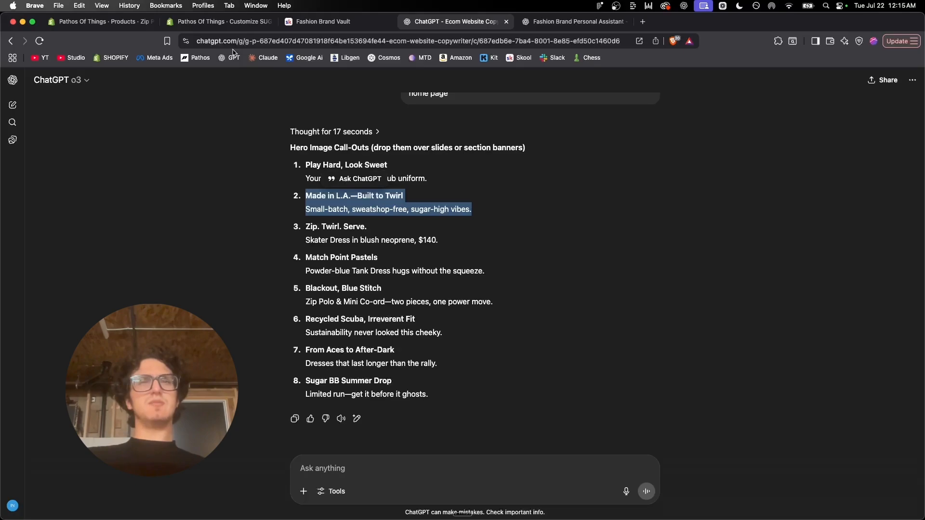
left_click(213, 28)
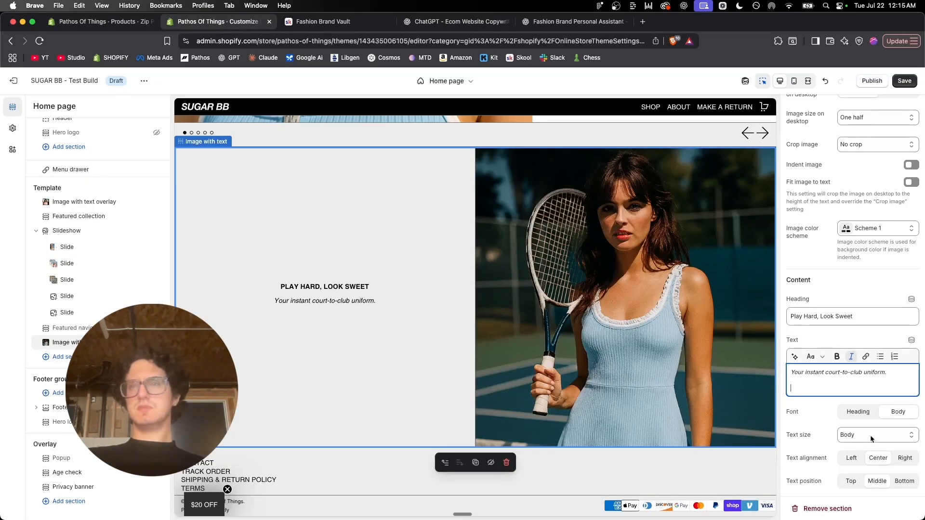
type("Made in L.A. Built to Twirl Small-batch, sweatshop-free, sugar-high vibes.")
key("ctrl+super+space")
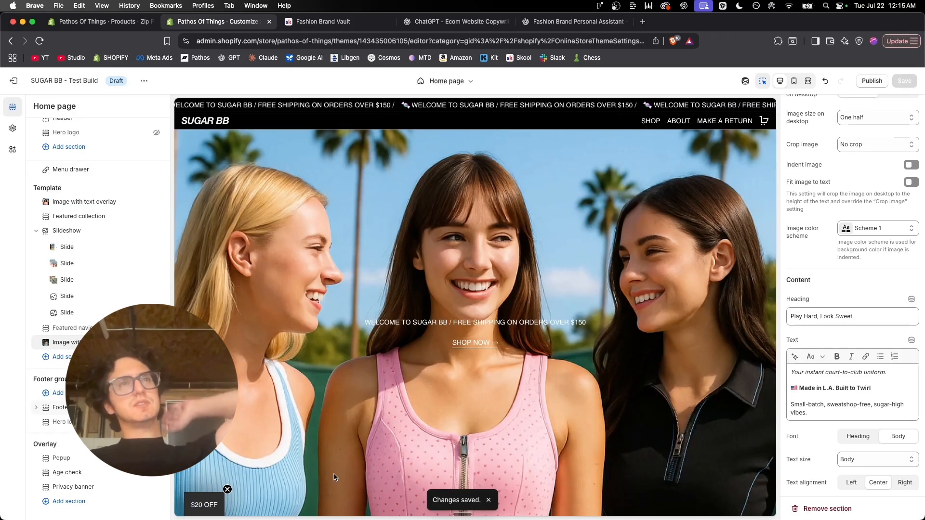
scroll(586, 227, "down", 15)
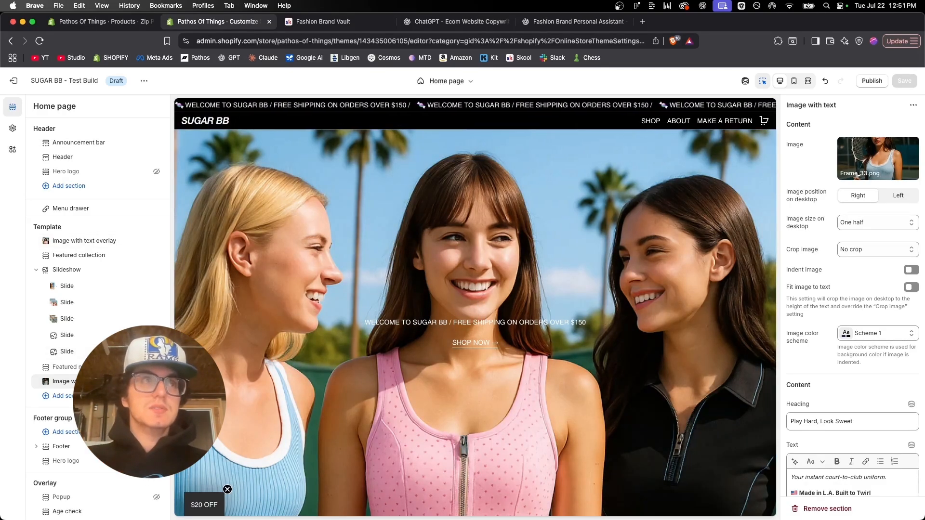
Step: Open the theme's typography settings, and check the brand fonts in the Visual Identity section of Figma's SUGAR BB Map v2
left_click(13, 128)
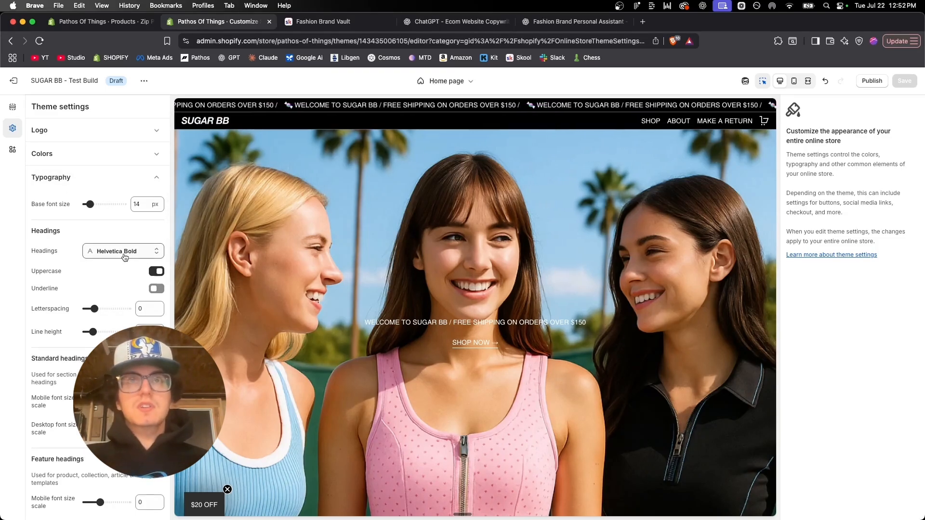
key("ctrl+Right")
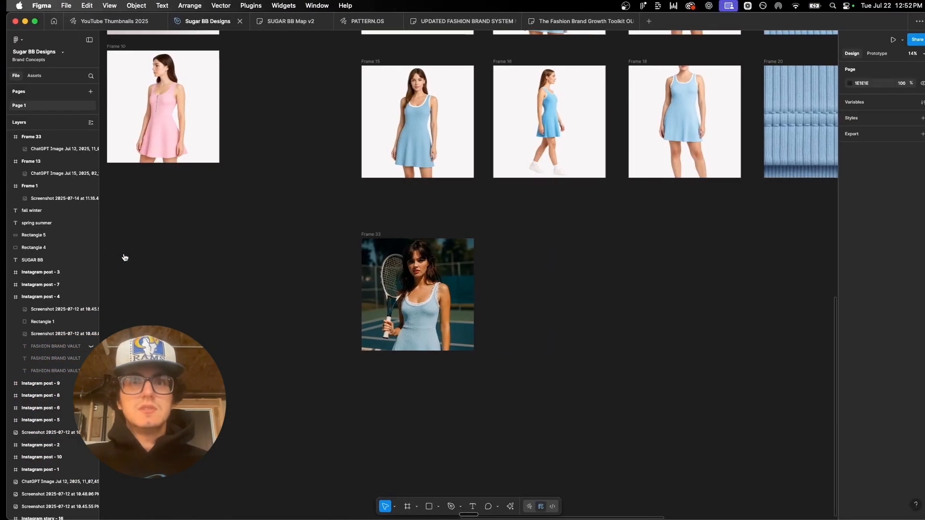
key("ctrl+Tab")
scroll(288, 291, "up", 4)
scroll(288, 291, "left", 3)
scroll(288, 291, "up", 10)
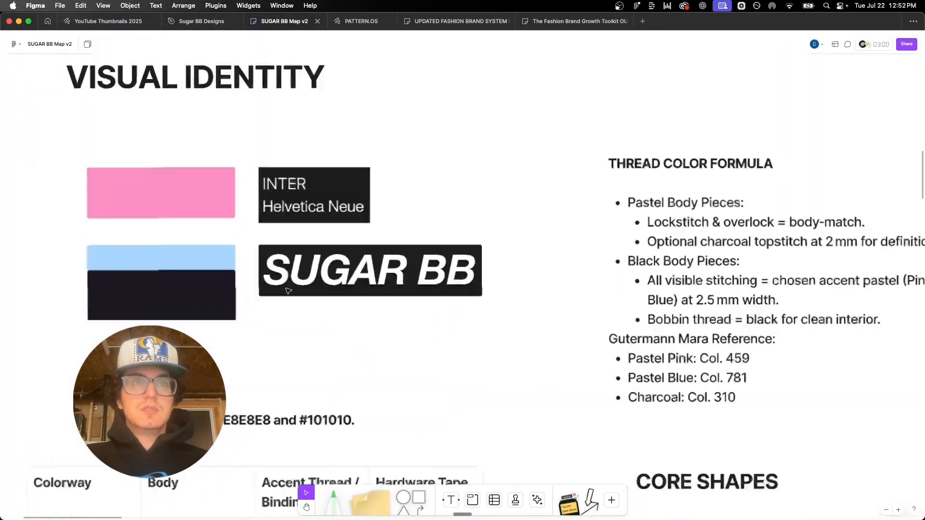
scroll(288, 291, "down", 5)
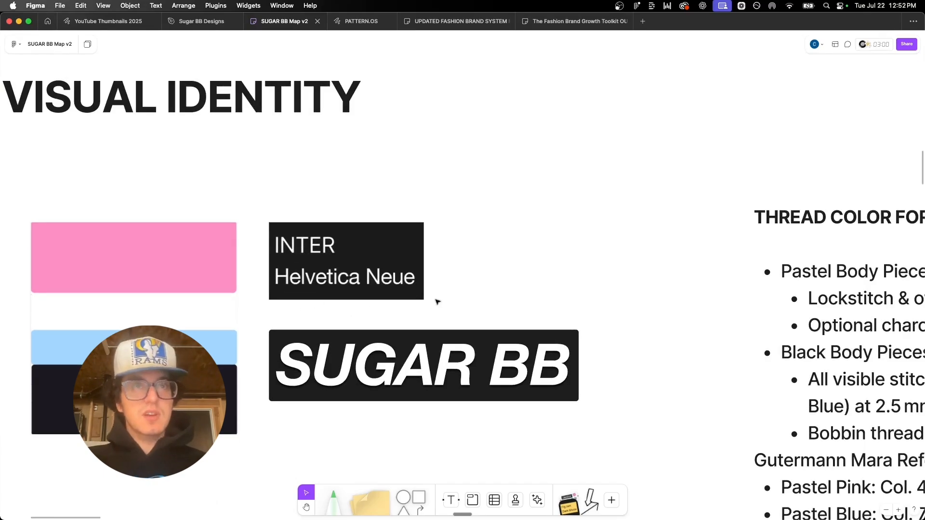
key("ctrl+Left")
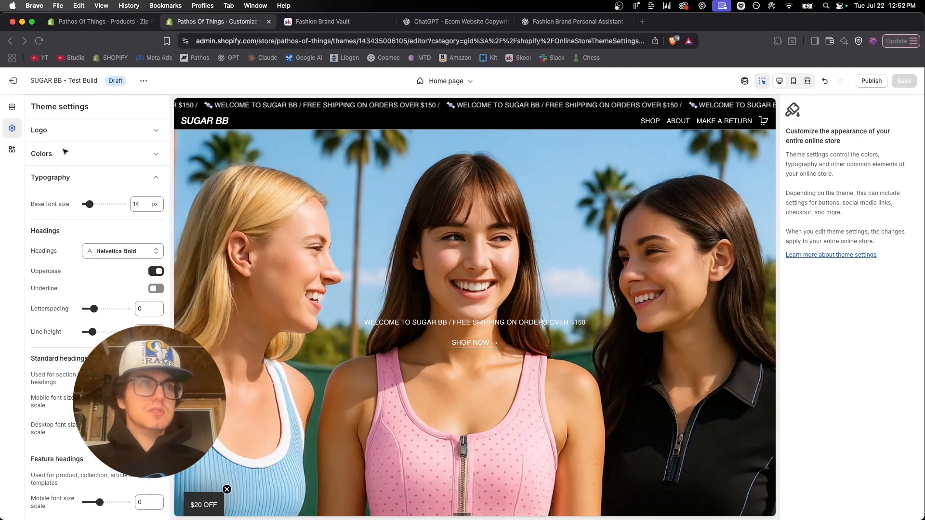
Step: Set the theme's headings font to Inter
left_click(129, 255)
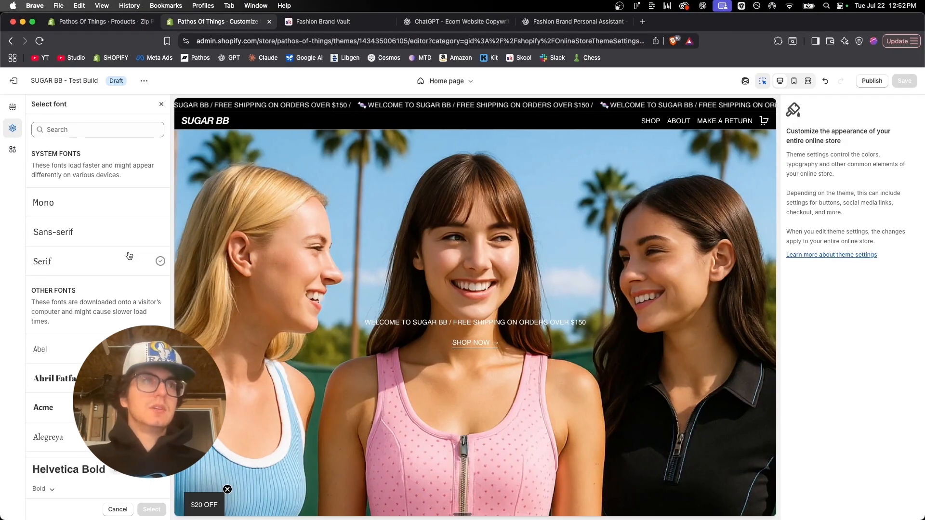
left_click(62, 124)
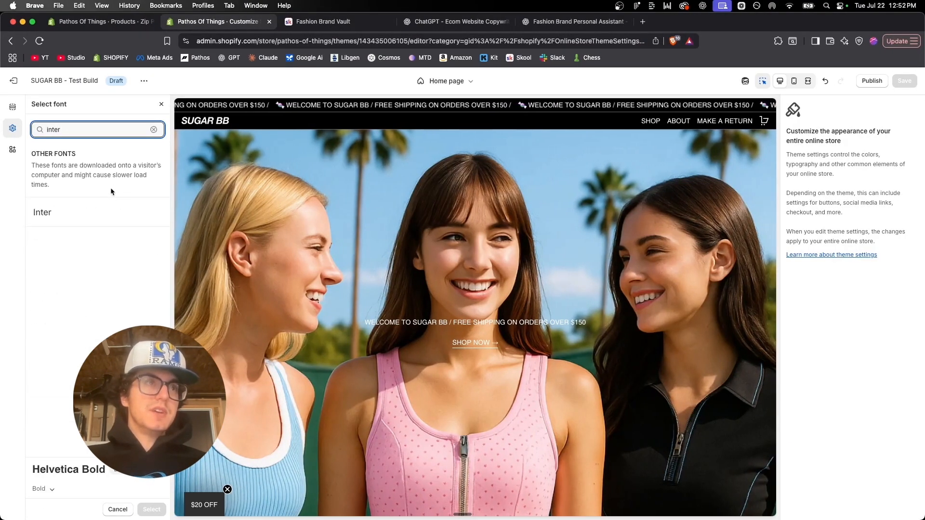
left_click(53, 208)
left_click(152, 509)
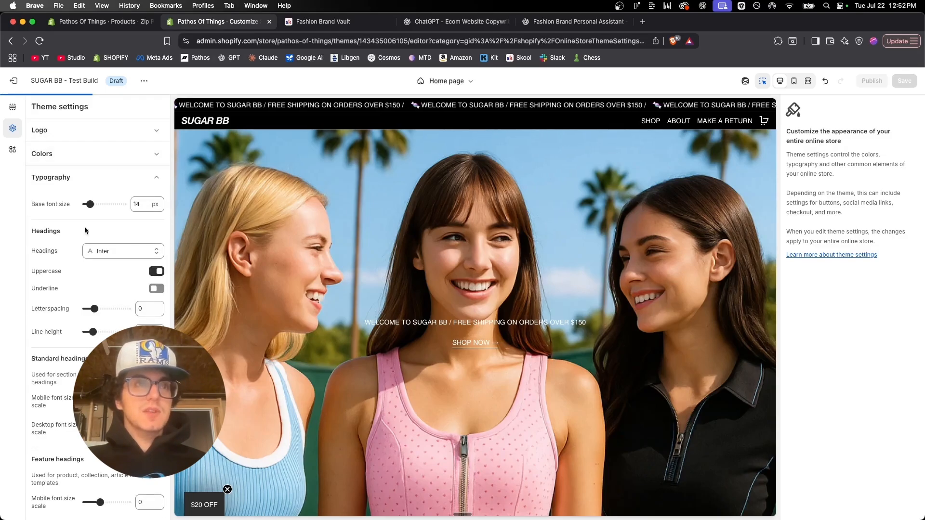
Step: Set the theme's body text font to Helvetica Light
scroll(77, 256, "down", 10)
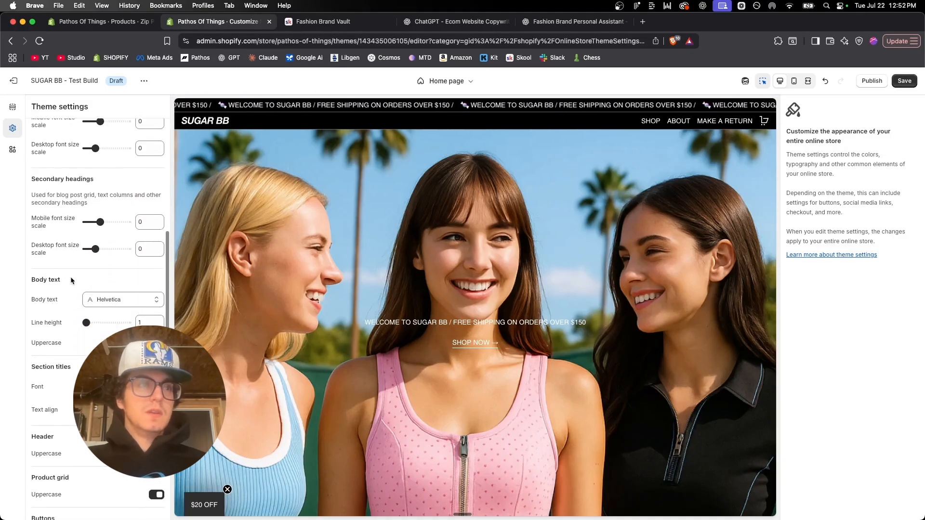
left_click(133, 302)
left_click(60, 128)
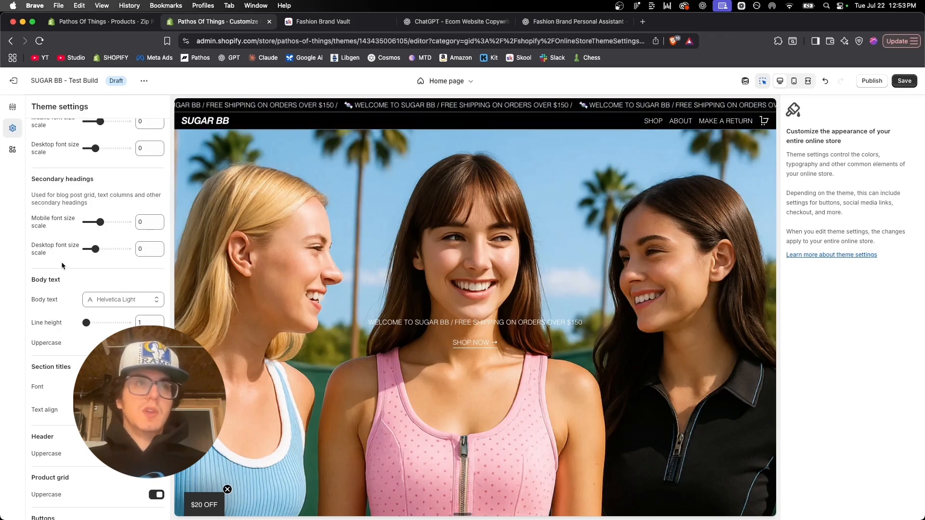
Step: Check the remaining typography settings, return to the home page sections, and examine the desktop preview from the hero image to the footer
scroll(113, 264, "down", 5)
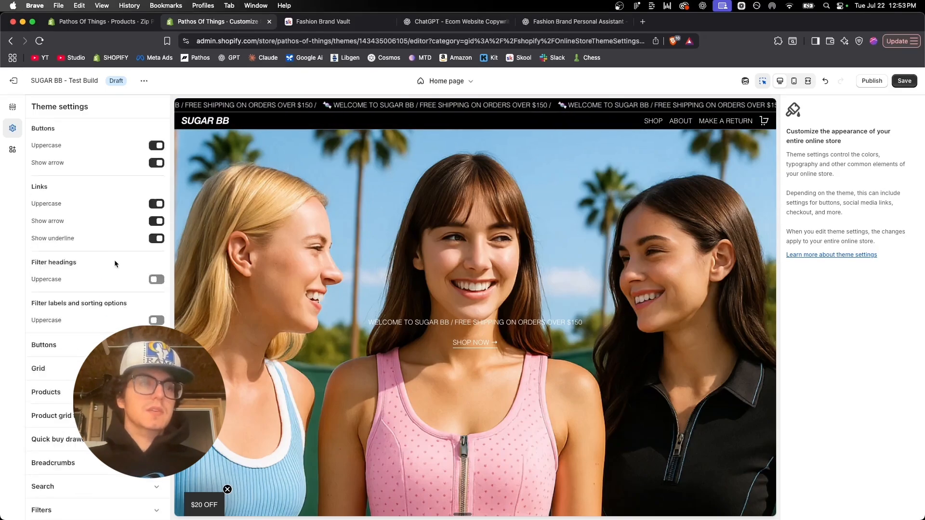
scroll(114, 264, "up", 20)
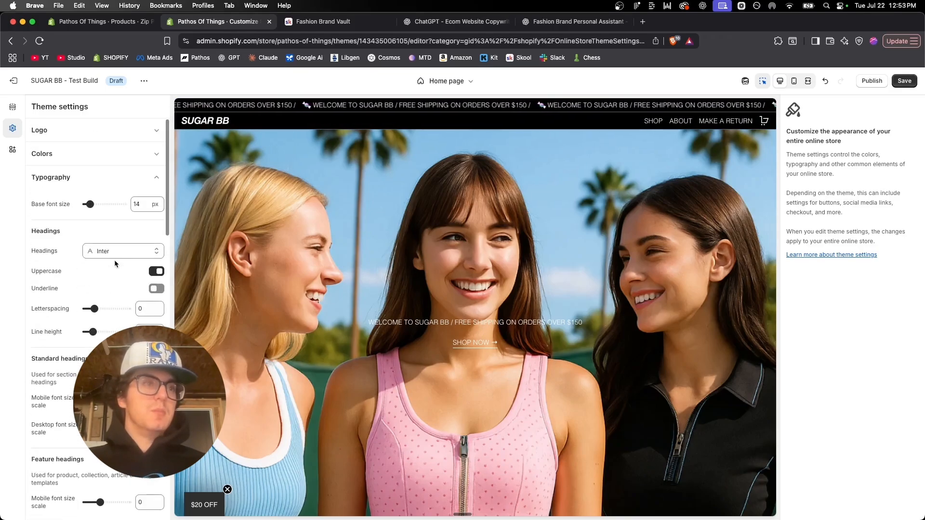
left_click(14, 108)
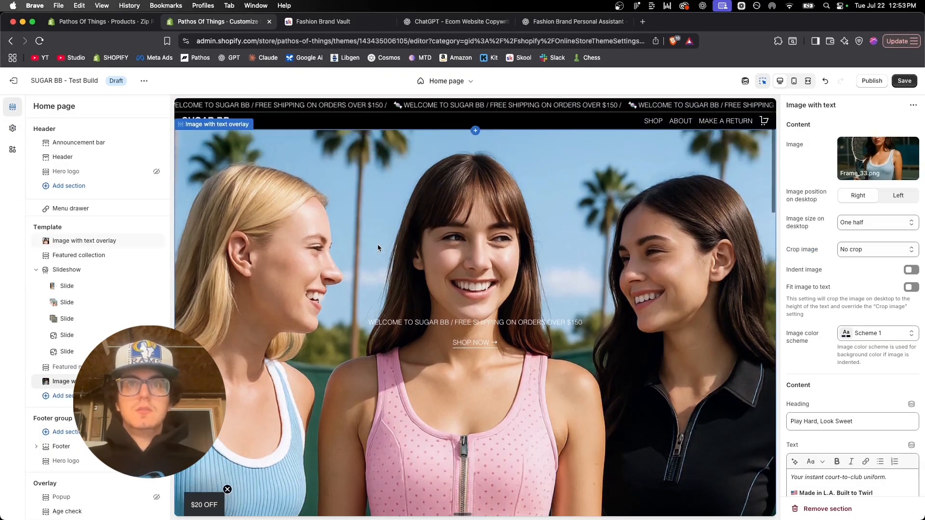
scroll(377, 244, "down", 8)
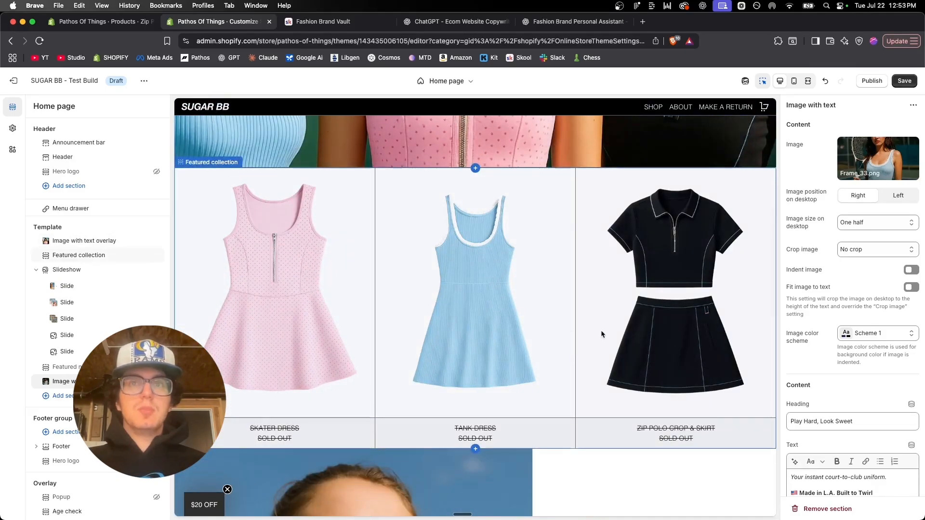
scroll(600, 331, "down", 7)
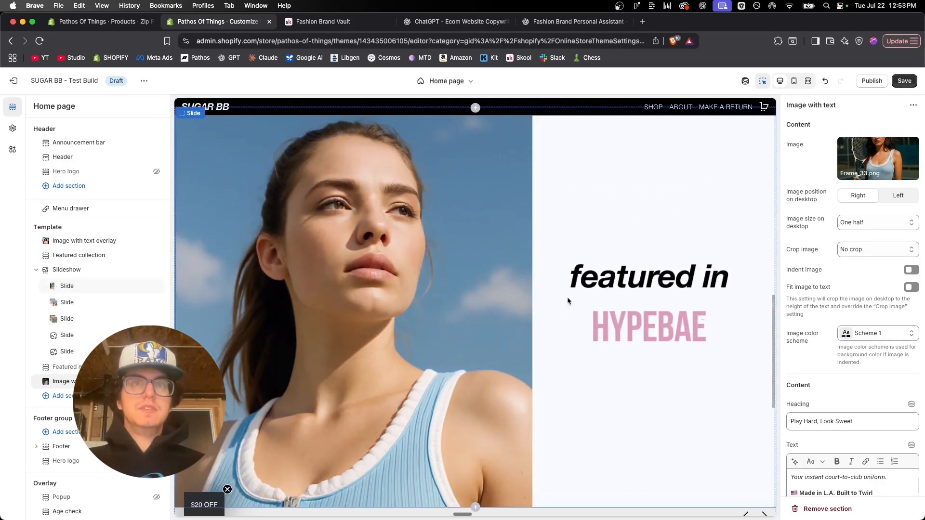
scroll(649, 314, "down", 5)
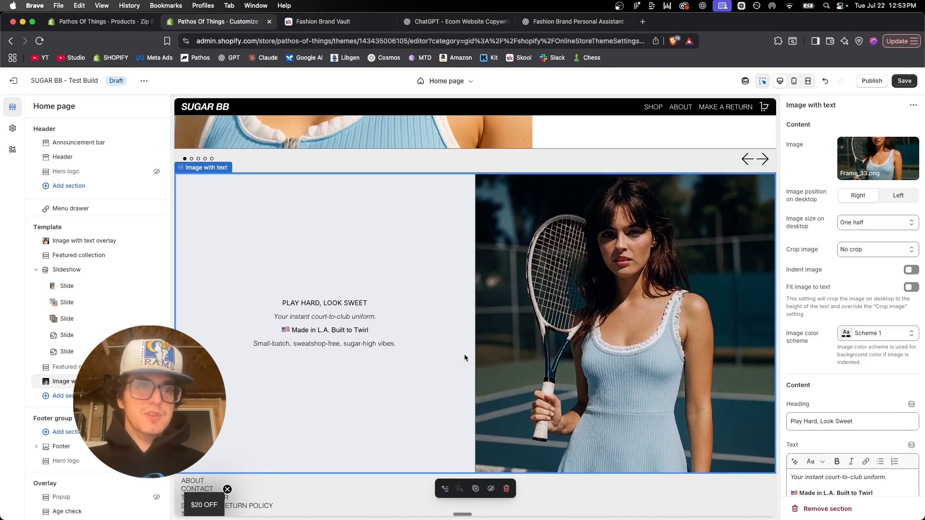
scroll(465, 357, "down", 1)
scroll(464, 357, "up", 20)
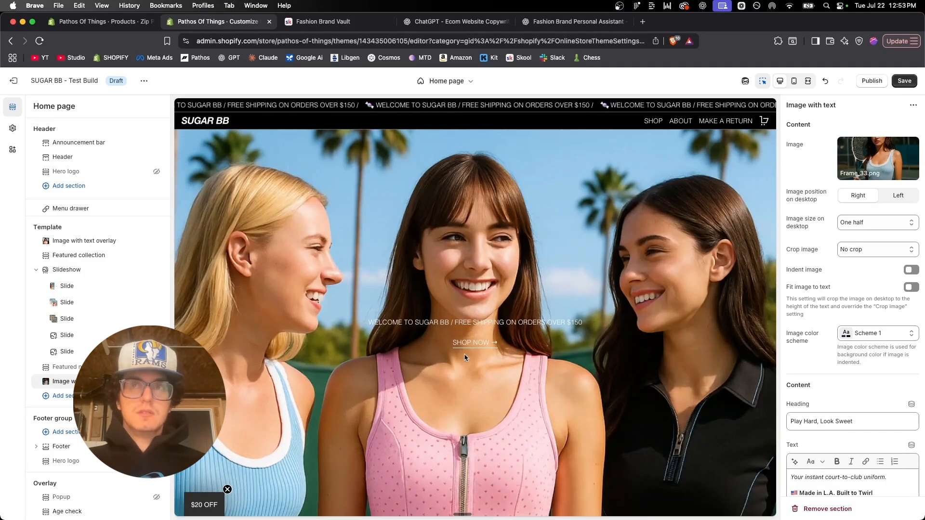
scroll(464, 357, "down", 20)
scroll(464, 354, "up", 20)
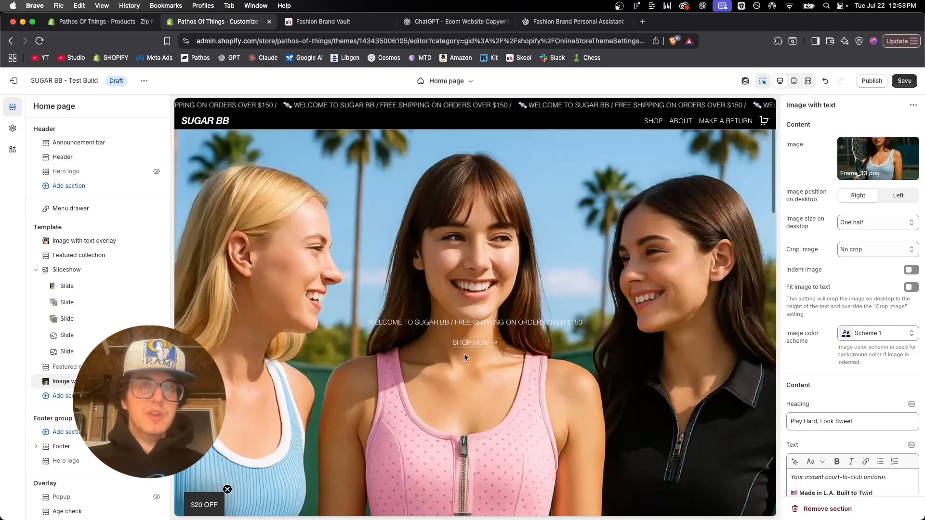
Step: In the mobile preview, set the featured collection to 1 product per row on mobile and check each product tile
left_click(794, 80)
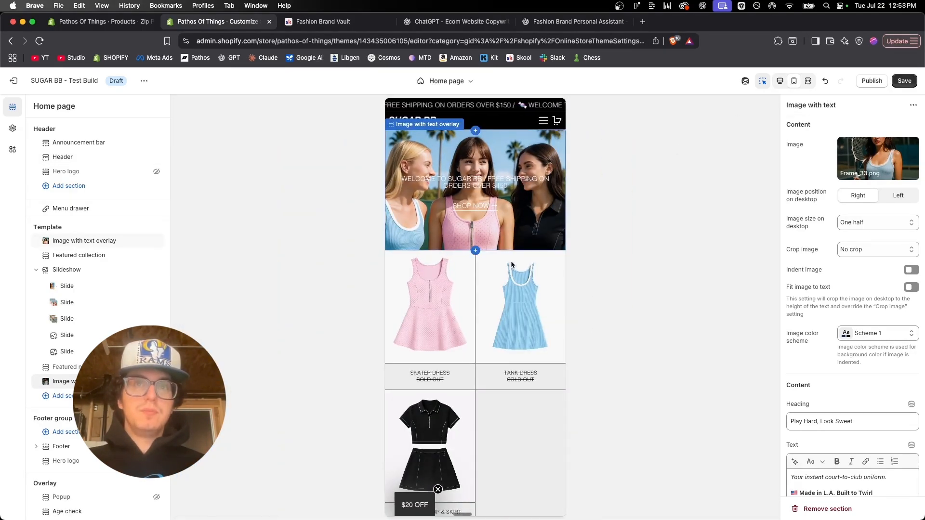
scroll(511, 339, "down", 5)
scroll(514, 265, "up", 5)
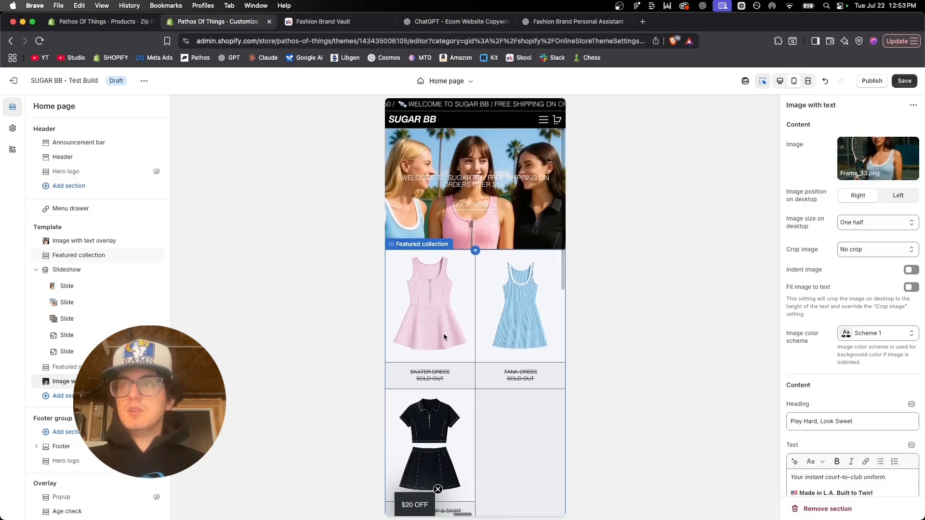
left_click(502, 294)
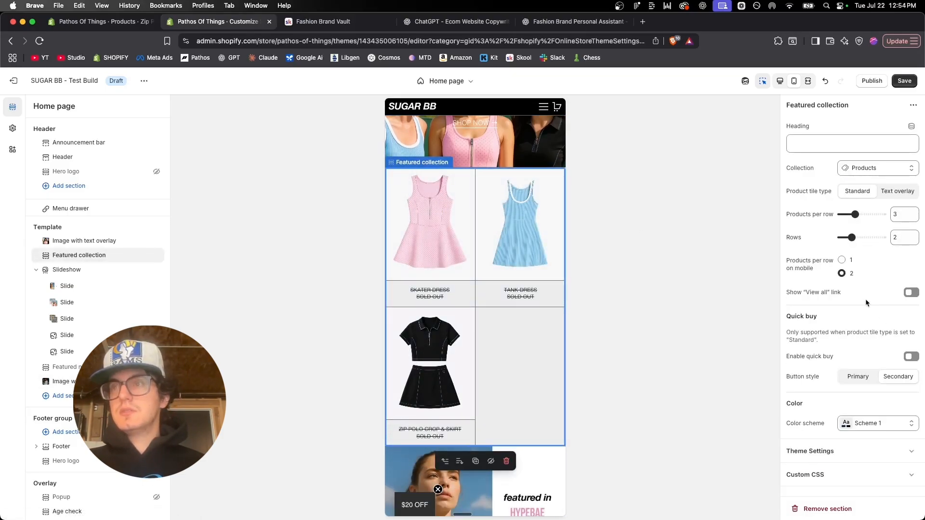
left_click(842, 260)
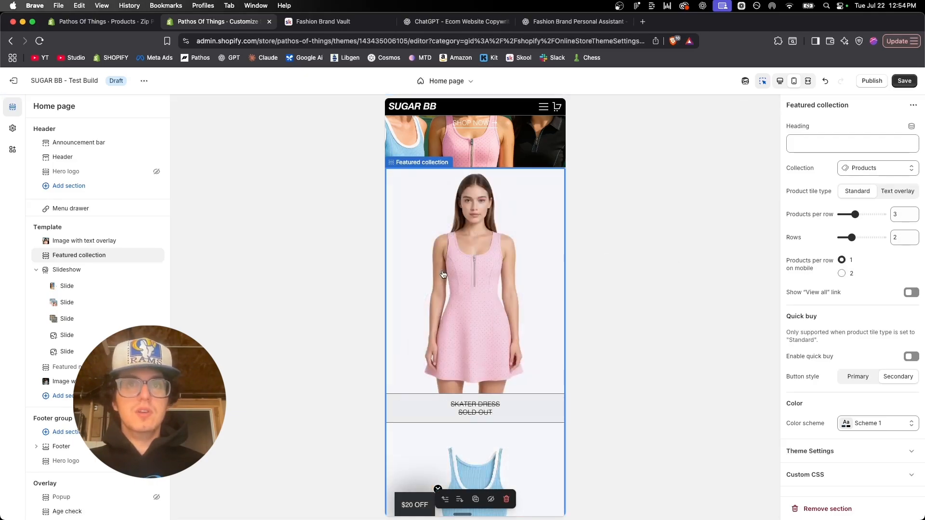
scroll(511, 193, "up", 2)
scroll(511, 159, "down", 10)
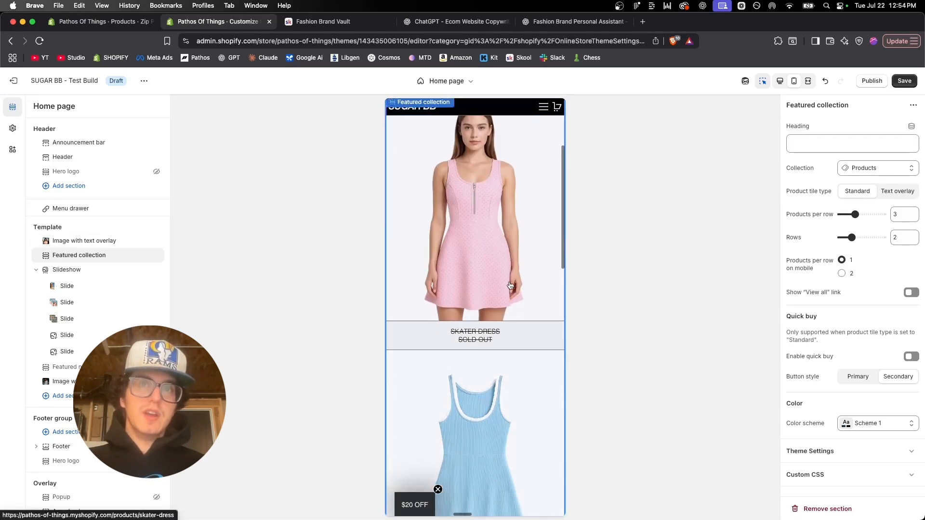
scroll(536, 293, "up", 1)
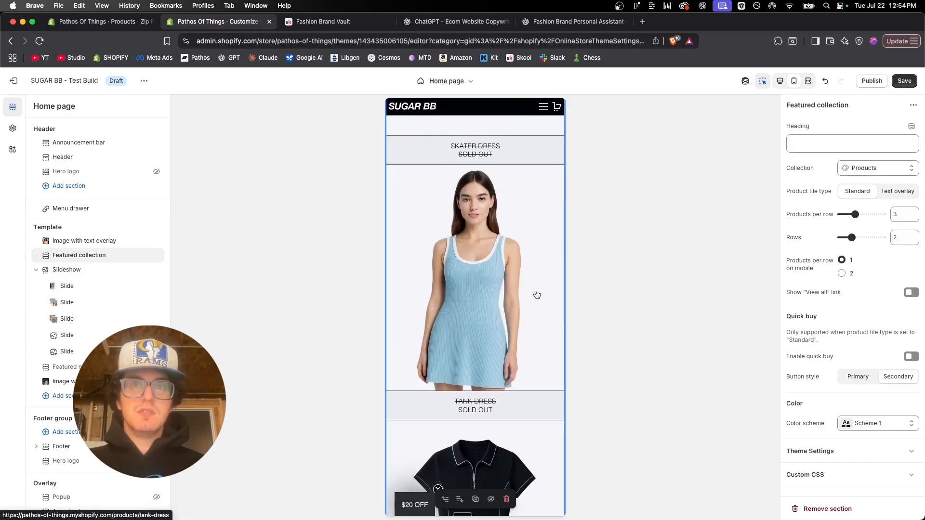
scroll(537, 293, "down", 3)
scroll(537, 296, "down", 8)
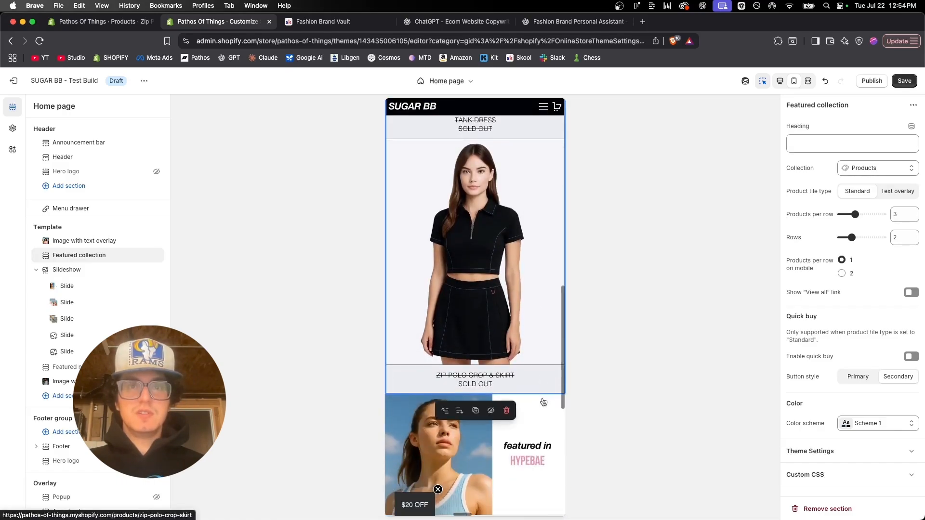
Step: Advance through the home page slideshow in the mobile preview and hide its two empty slides
left_click(559, 277)
left_click(558, 274)
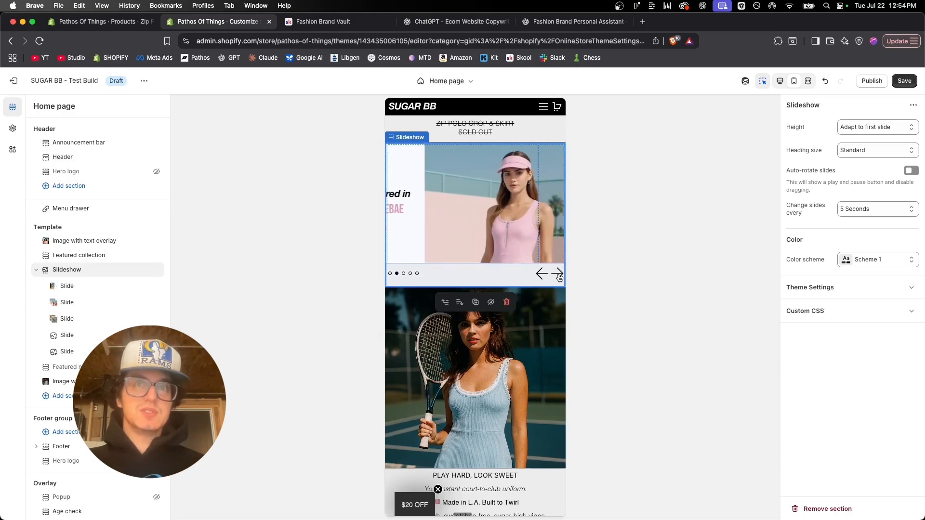
left_click(558, 274)
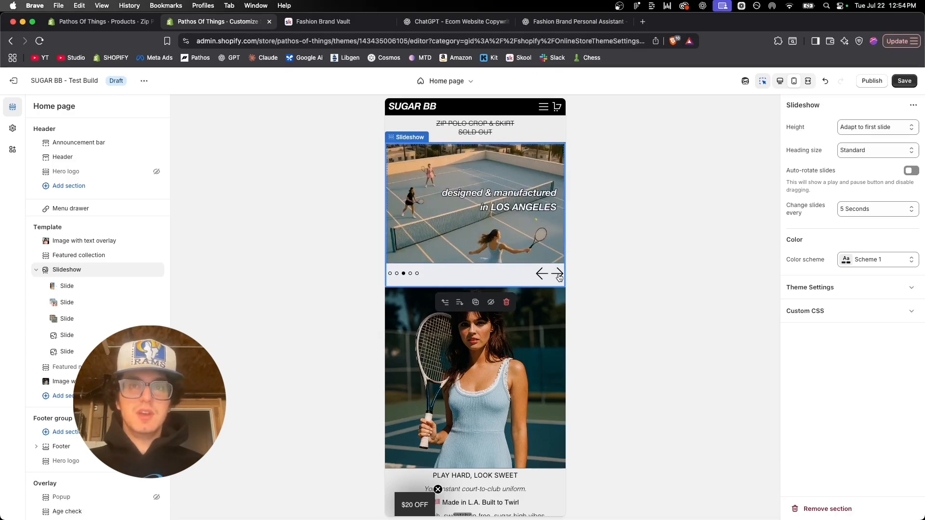
left_click(558, 274)
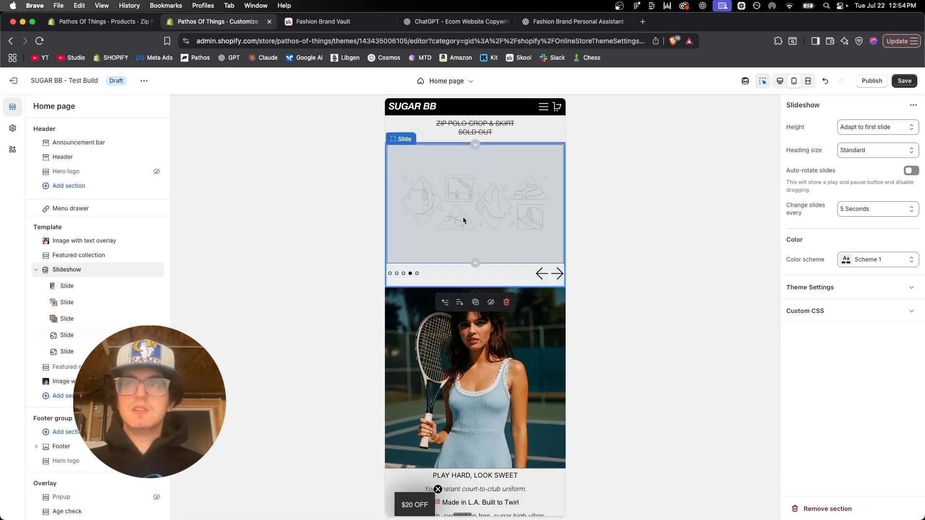
left_click(463, 220)
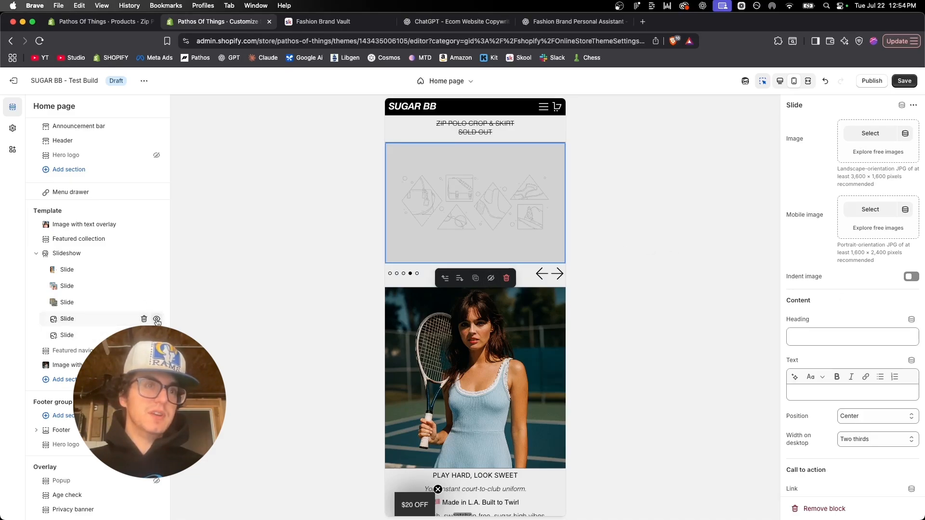
left_click(157, 320)
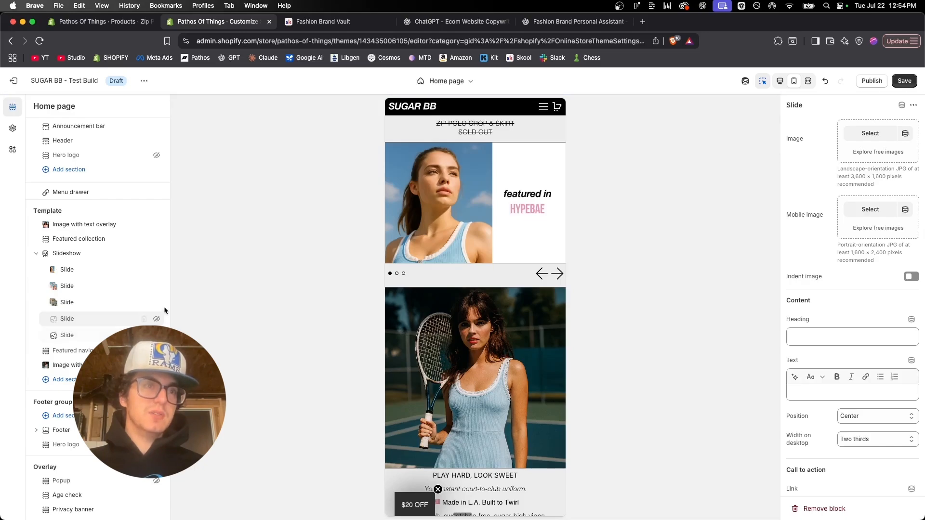
Step: Check the images on the three visible slides, and examine the mobile home page through to the footer
left_click(85, 286)
left_click(85, 302)
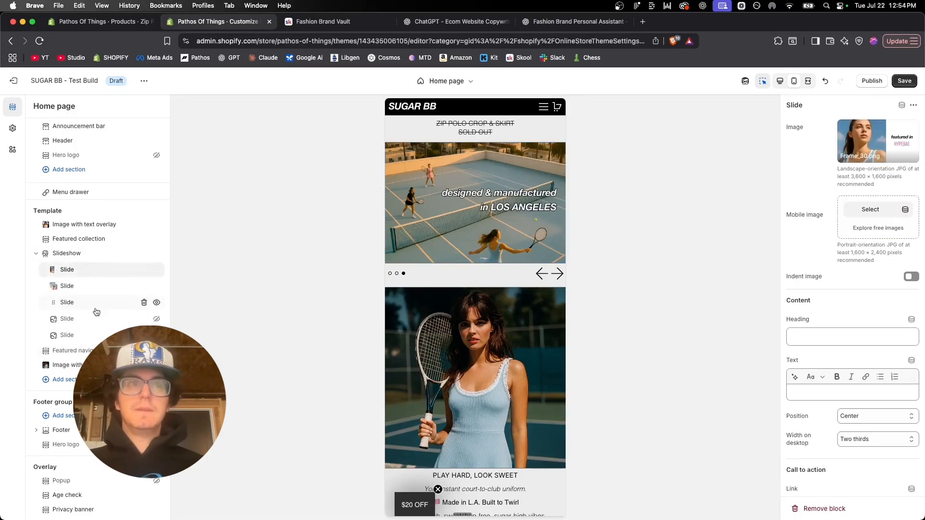
left_click(91, 304)
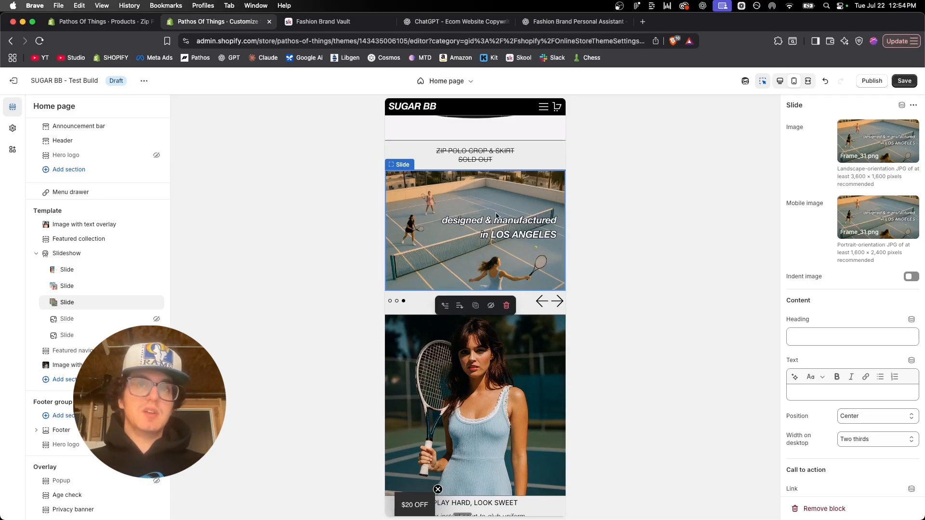
scroll(497, 216, "up", 5)
key("super+minus")
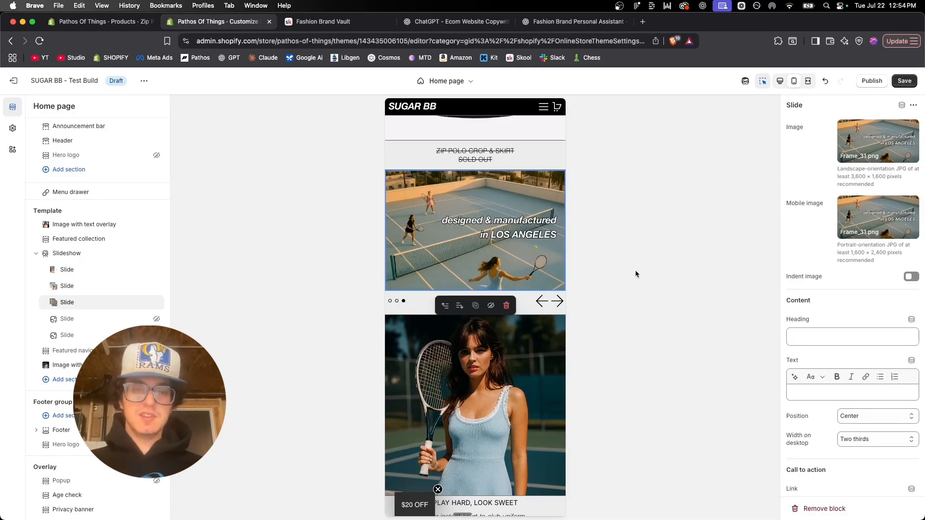
scroll(442, 371, "down", 3)
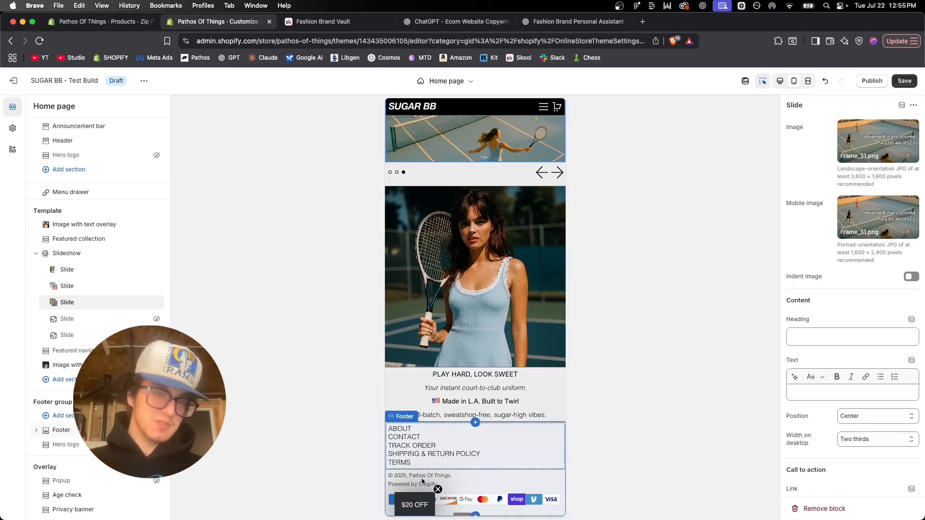
scroll(422, 481, "up", 20)
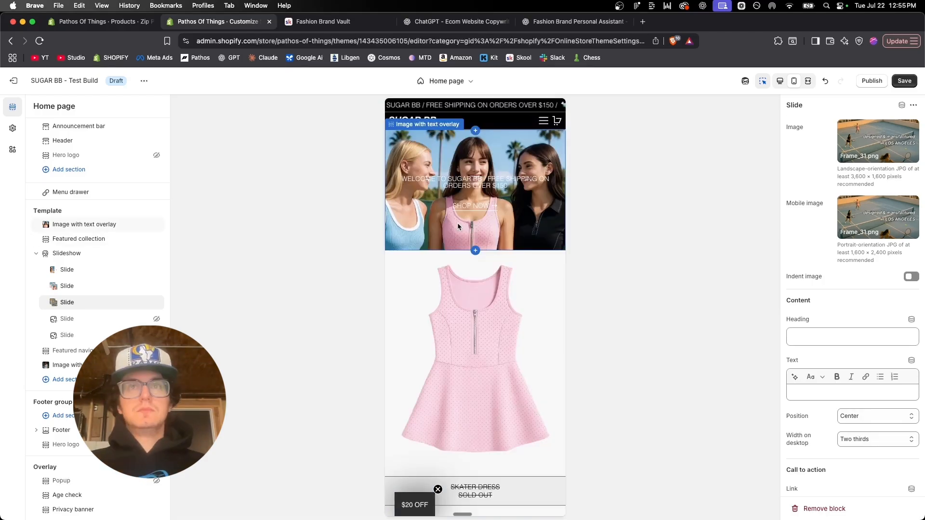
scroll(533, 302, "down", 10)
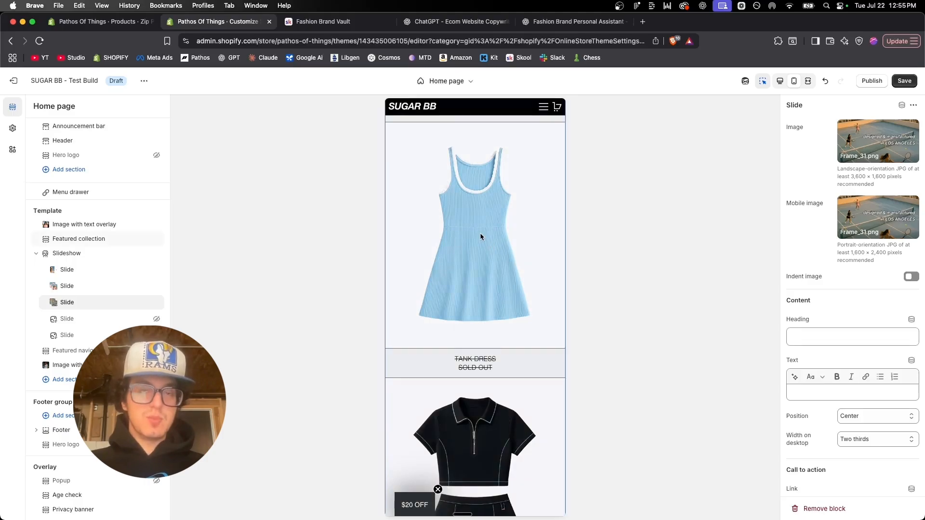
scroll(481, 237, "down", 8)
scroll(481, 237, "down", 4)
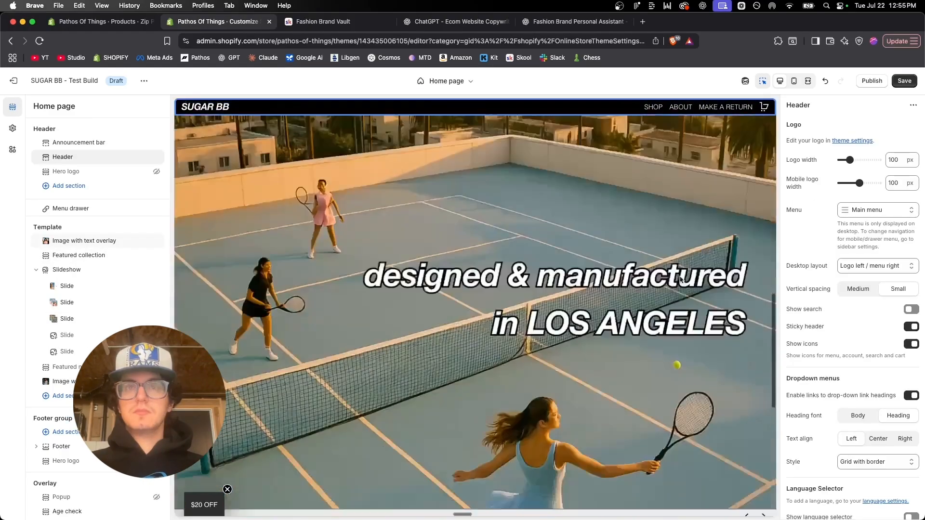
Step: Compare the home page's full layout in the desktop preview with its mobile preview
scroll(681, 281, "down", 8)
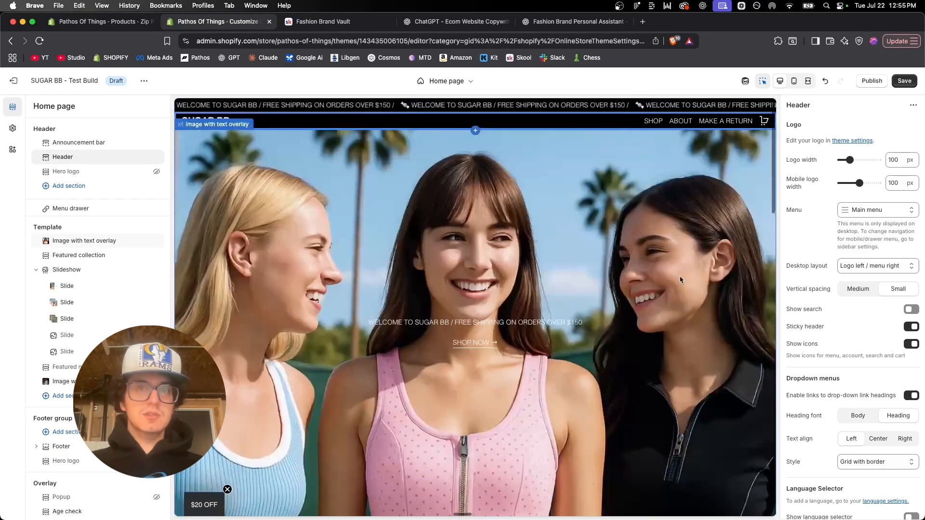
scroll(680, 281, "down", 10)
scroll(681, 280, "down", 8)
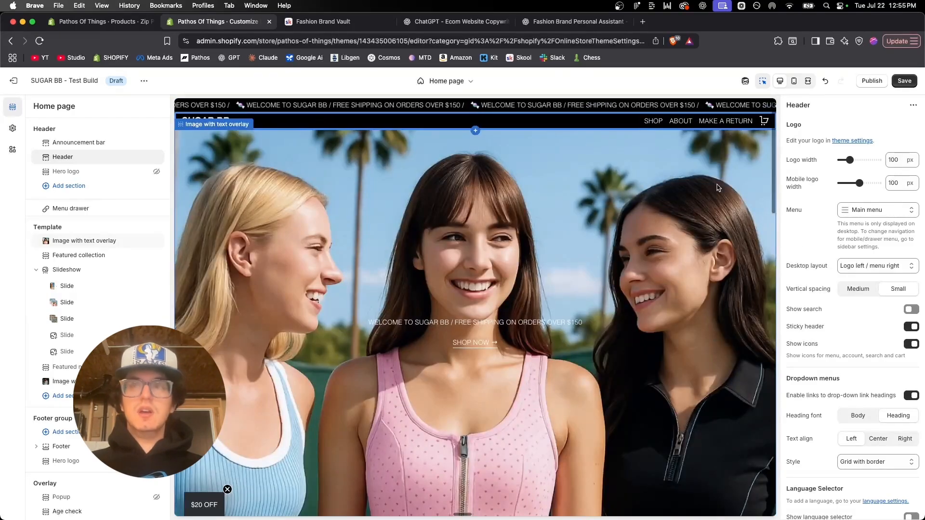
left_click(794, 80)
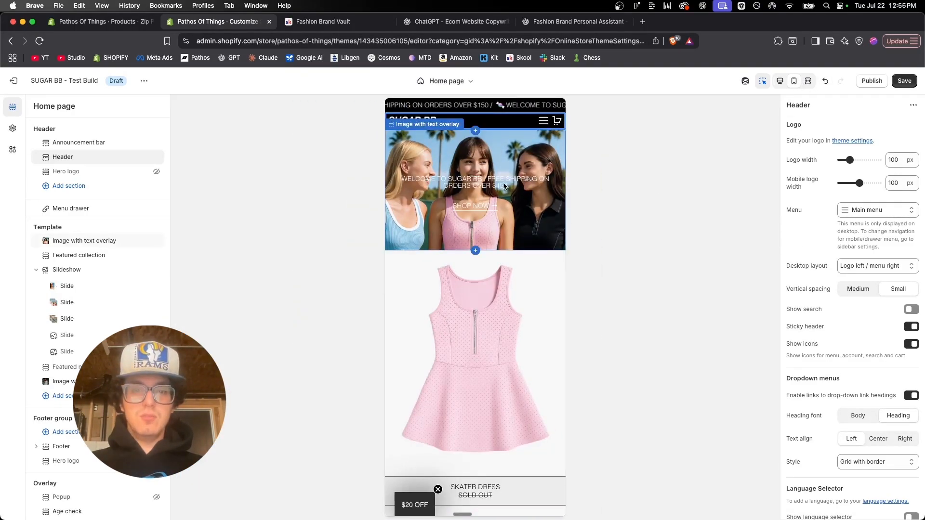
scroll(503, 183, "down", 6)
scroll(503, 182, "down", 4)
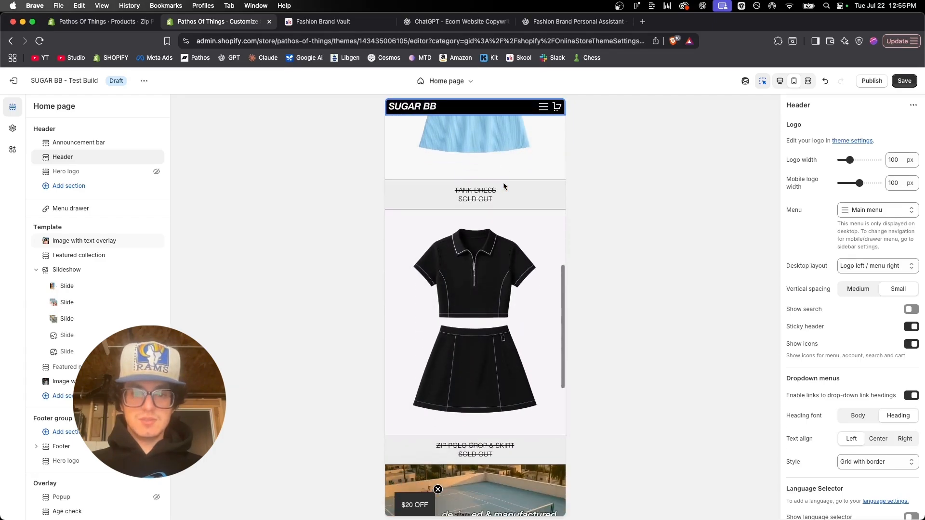
scroll(503, 183, "up", 12)
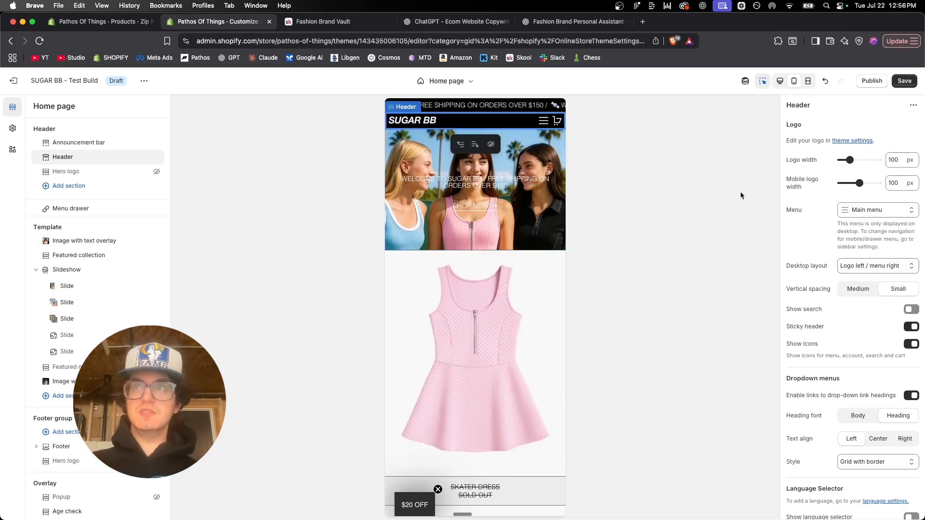
Step: Open the Default product template with Skater Dress in the desktop preview and examine its gallery and description
left_click(781, 81)
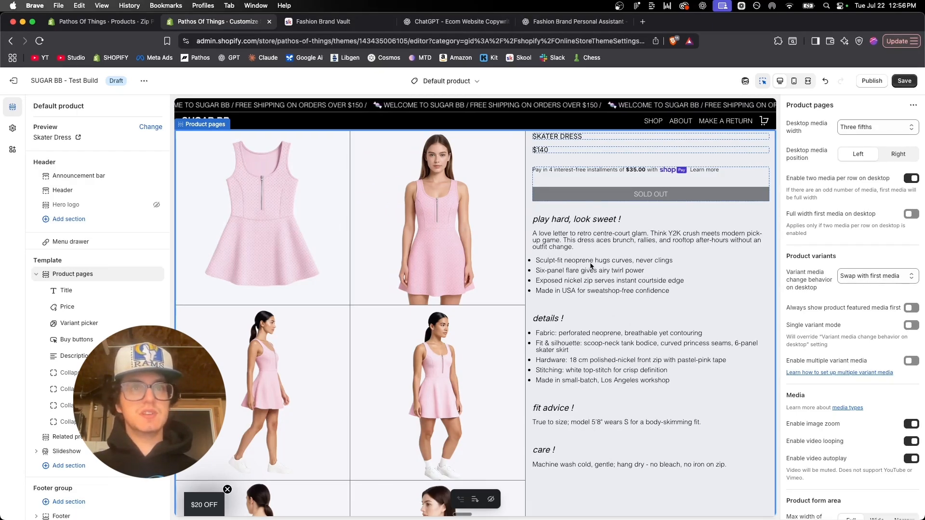
scroll(591, 267, "down", 3)
scroll(590, 266, "down", 6)
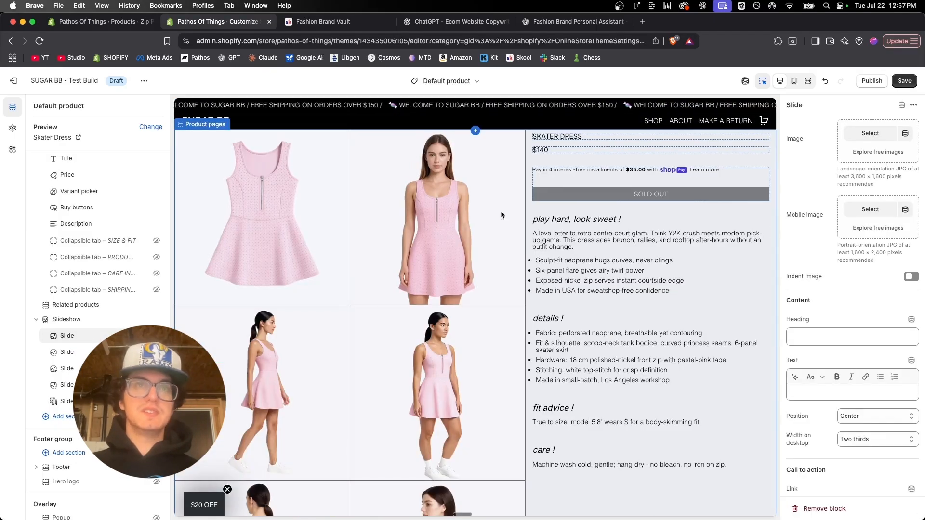
scroll(600, 248, "down", 5)
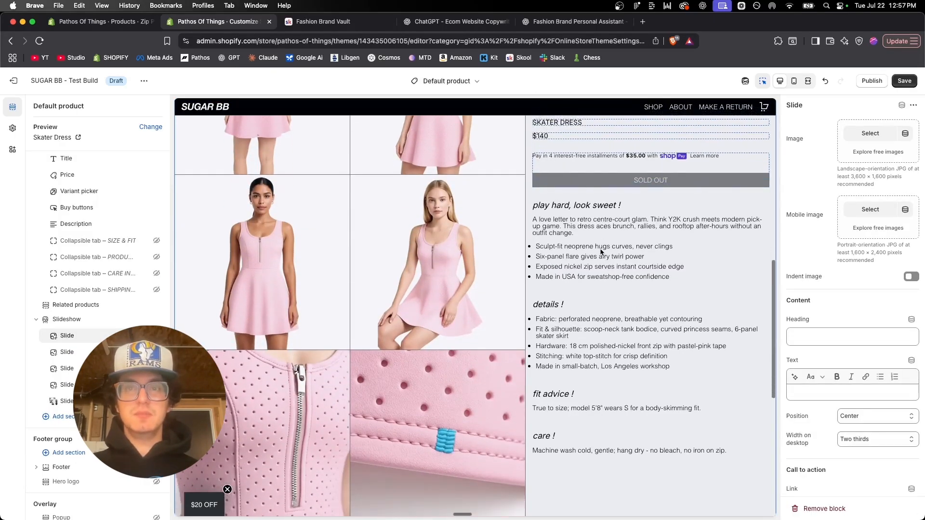
Step: Check how the Skater Dress image gallery moves alongside its product details on the desktop product page
scroll(601, 251, "up", 6)
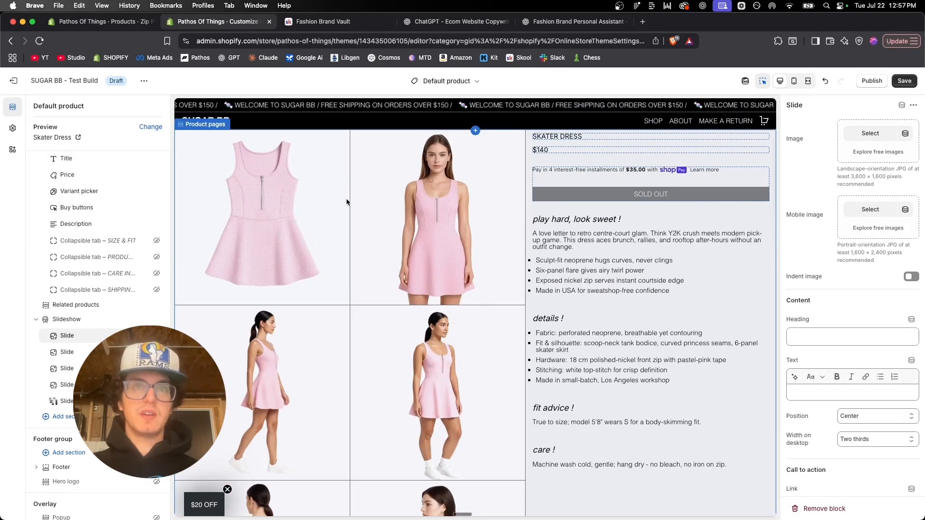
scroll(346, 198, "down", 1)
scroll(346, 198, "down", 10)
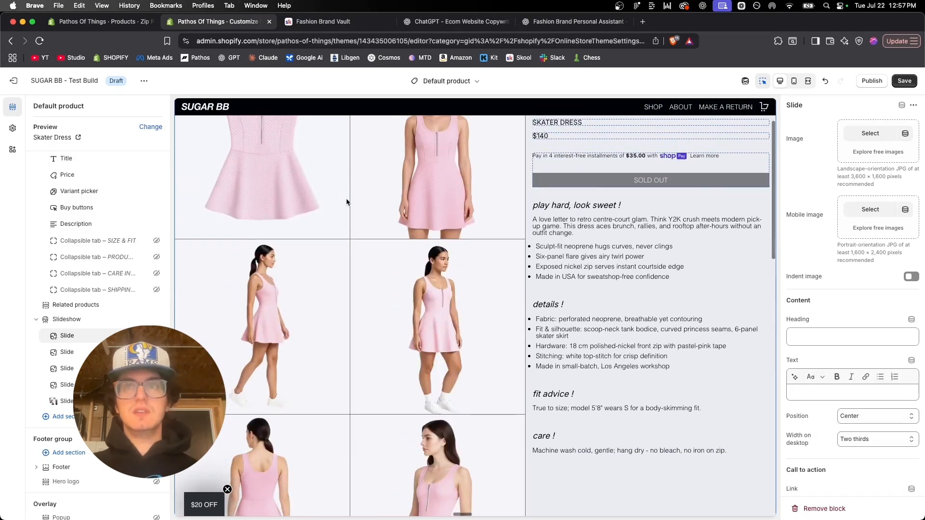
scroll(621, 217, "up", 1)
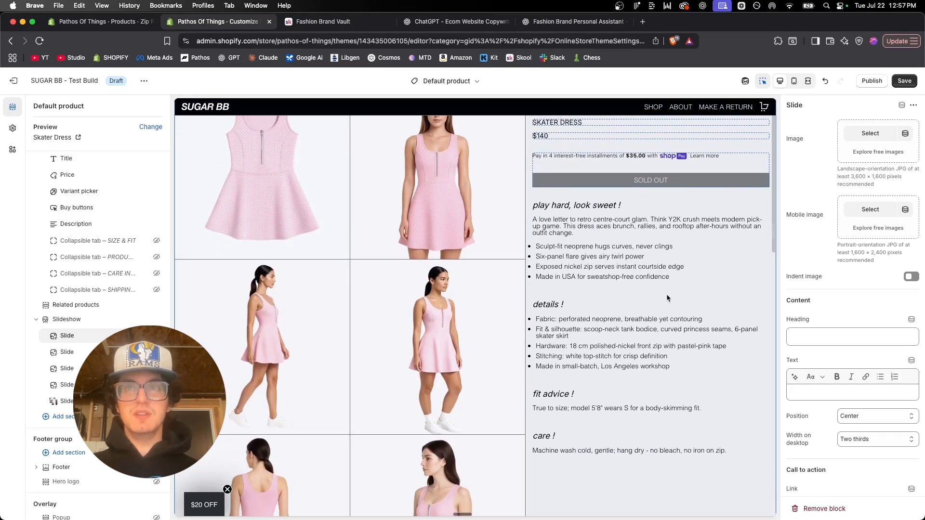
scroll(667, 300, "down", 2)
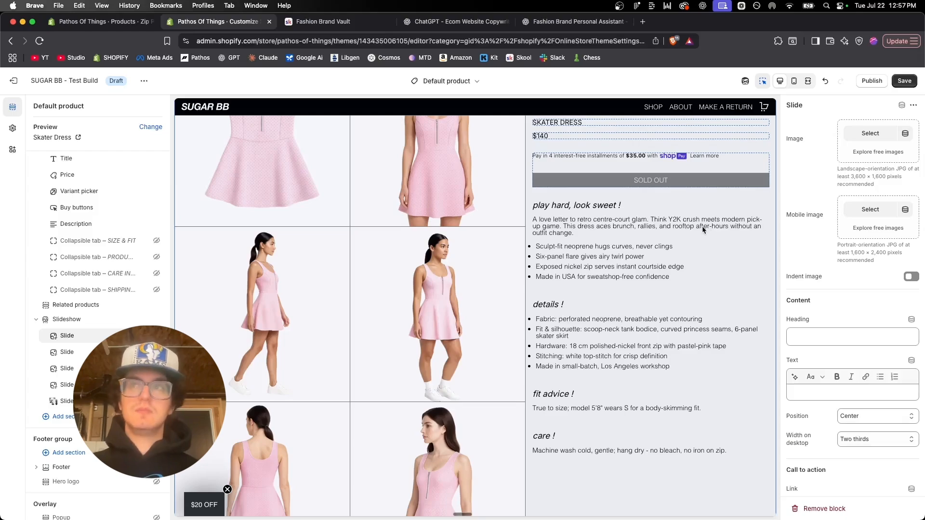
Step: Switch the product page to the mobile preview and go through the Skater Dress gallery images
left_click(794, 81)
scroll(499, 227, "up", 3)
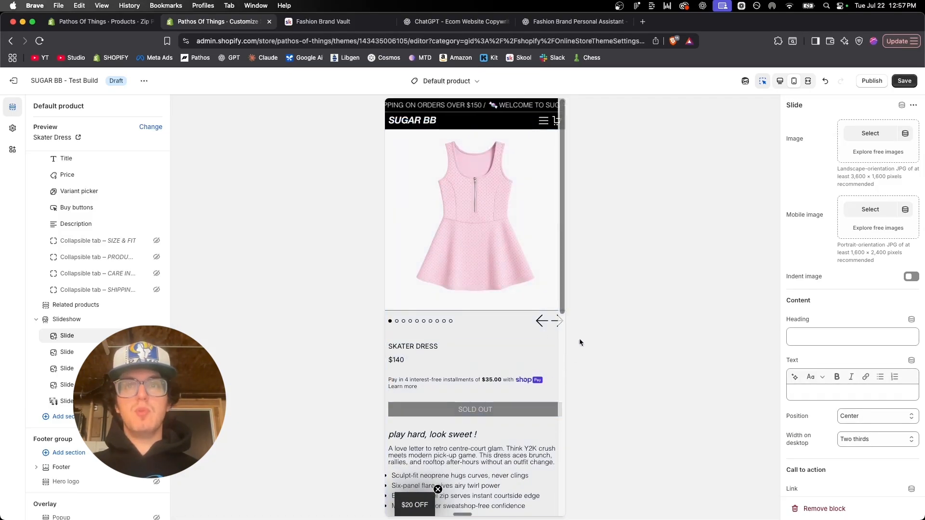
left_click(549, 321)
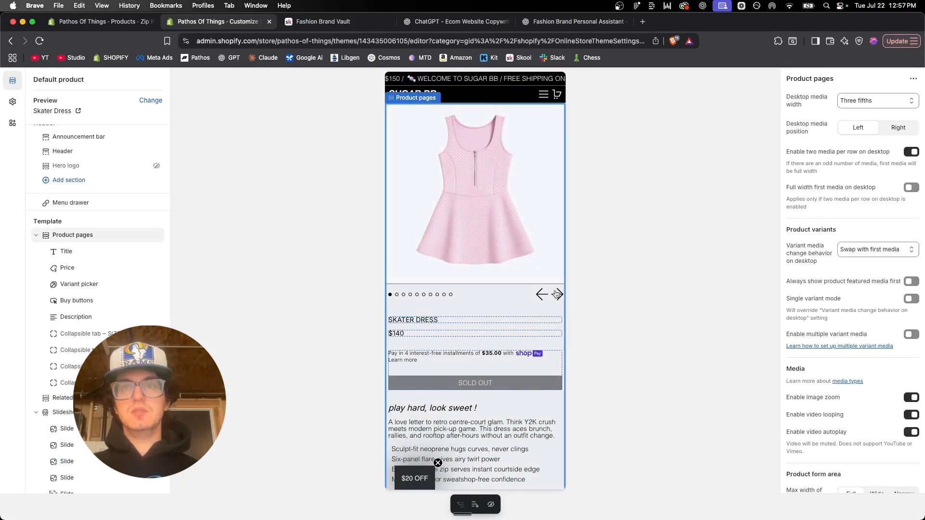
left_click(557, 295)
left_click(557, 294)
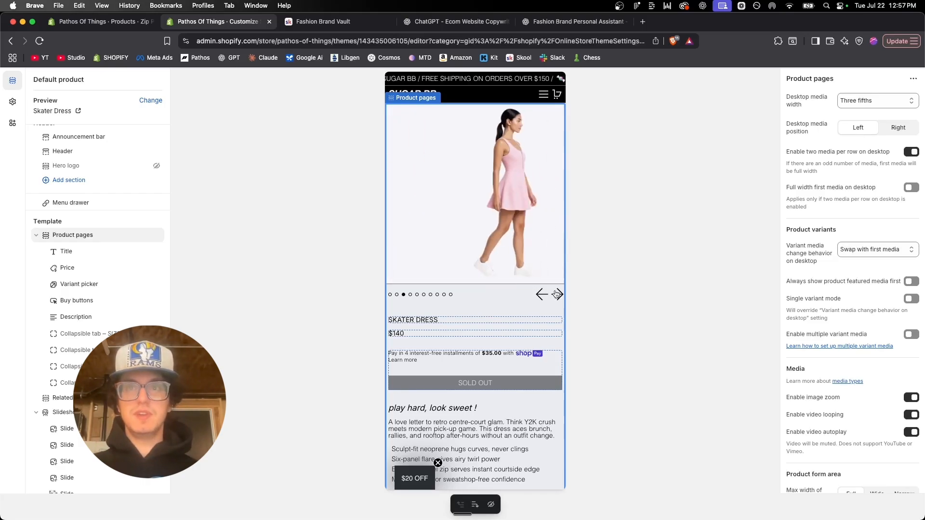
left_click(557, 295)
left_click(557, 295)
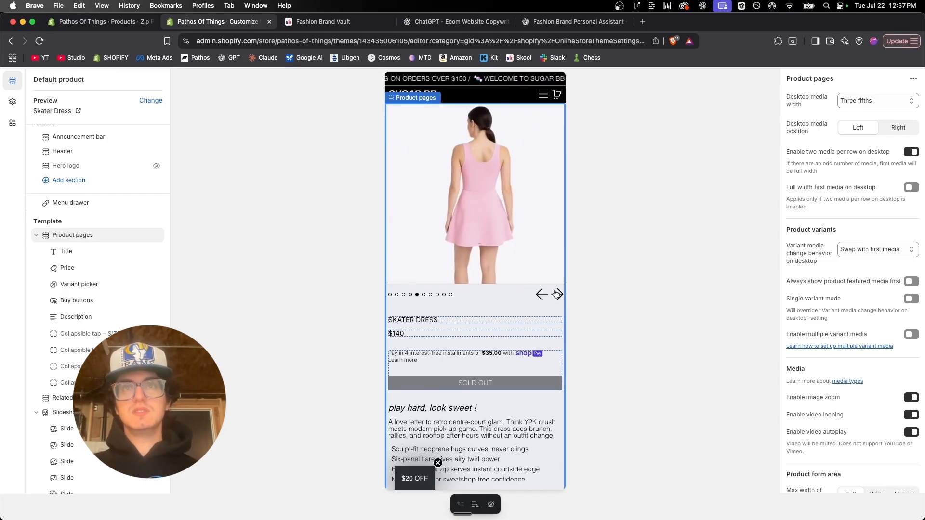
left_click(557, 294)
left_click(557, 295)
Step: Examine the mobile product page from the title and price through the description to the slideshow and footer
scroll(440, 321, "down", 1)
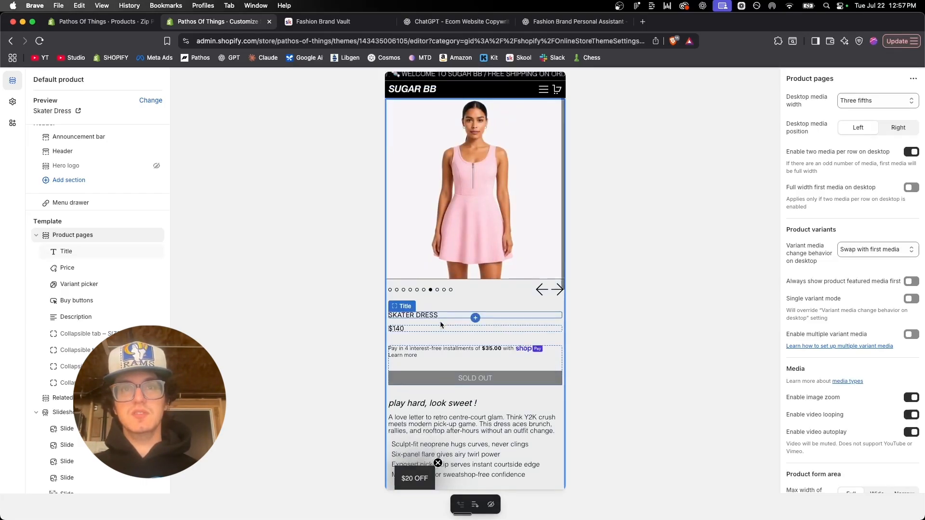
scroll(438, 333, "down", 3)
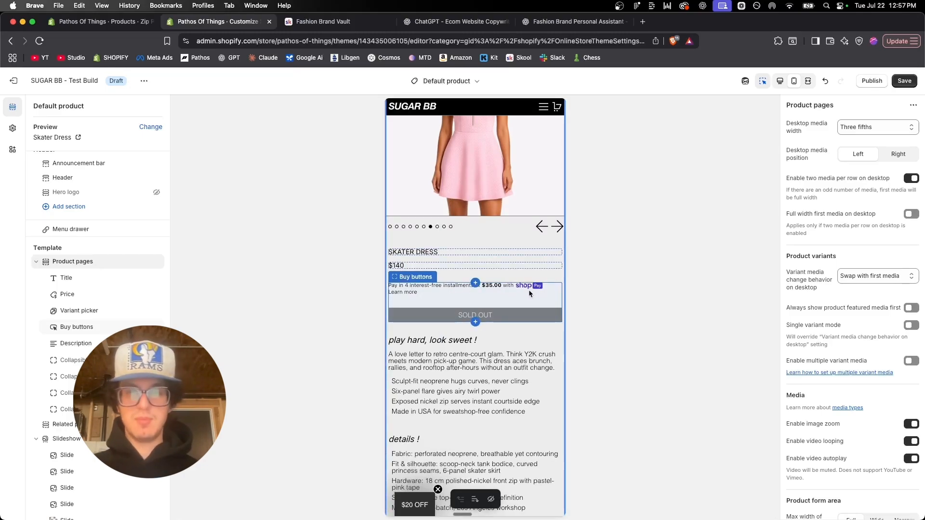
scroll(443, 211, "down", 5)
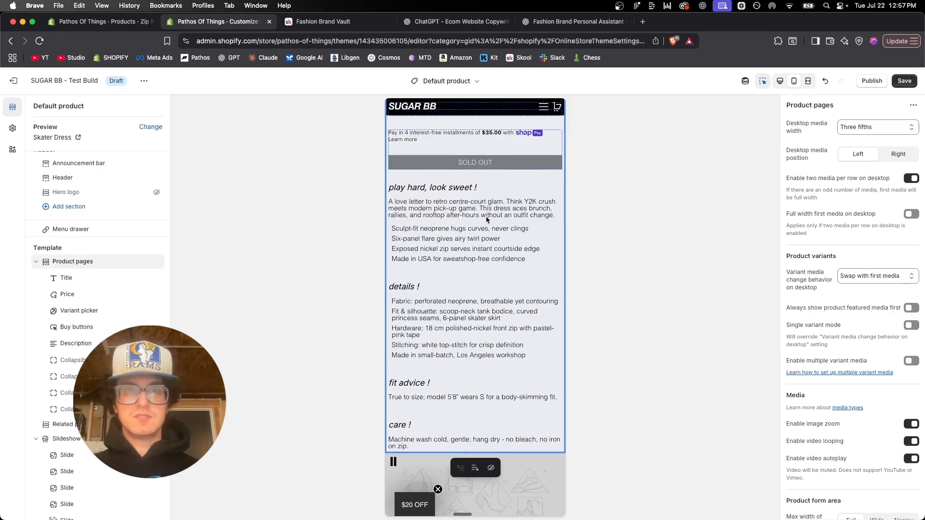
scroll(436, 226, "down", 3)
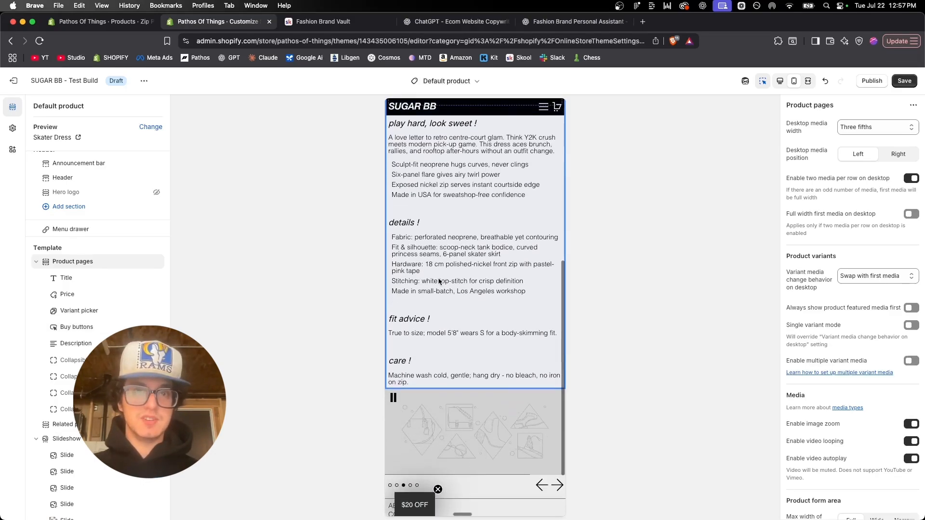
scroll(461, 327, "down", 2)
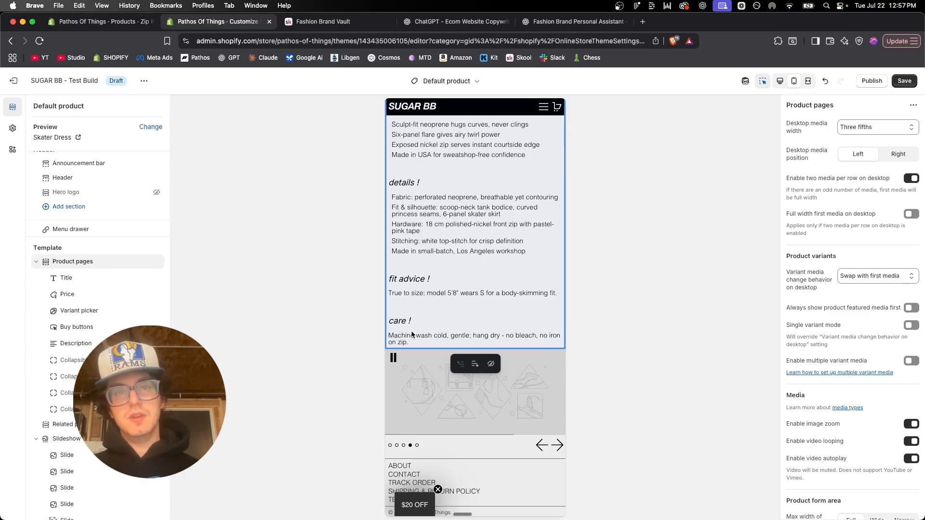
scroll(415, 330, "down", 1)
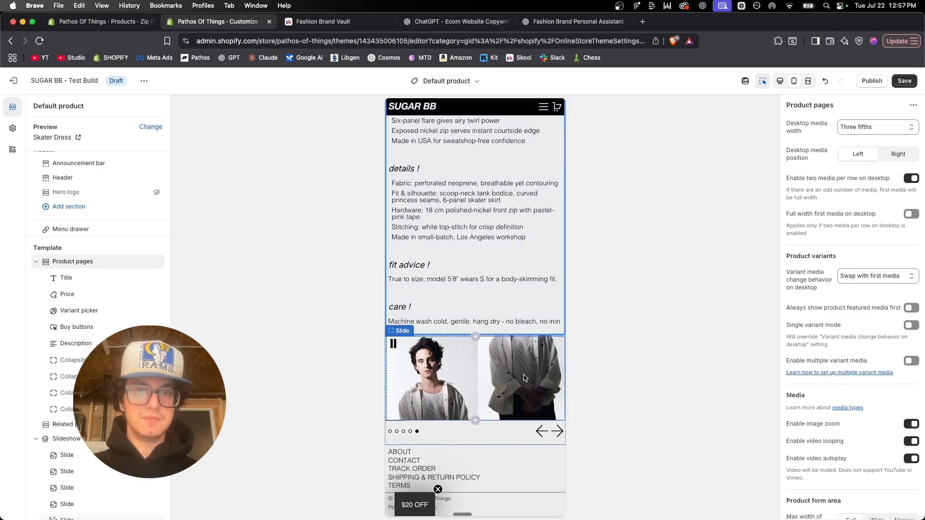
Step: Open the settings of the first empty slide in the product page slideshow
left_click(503, 389)
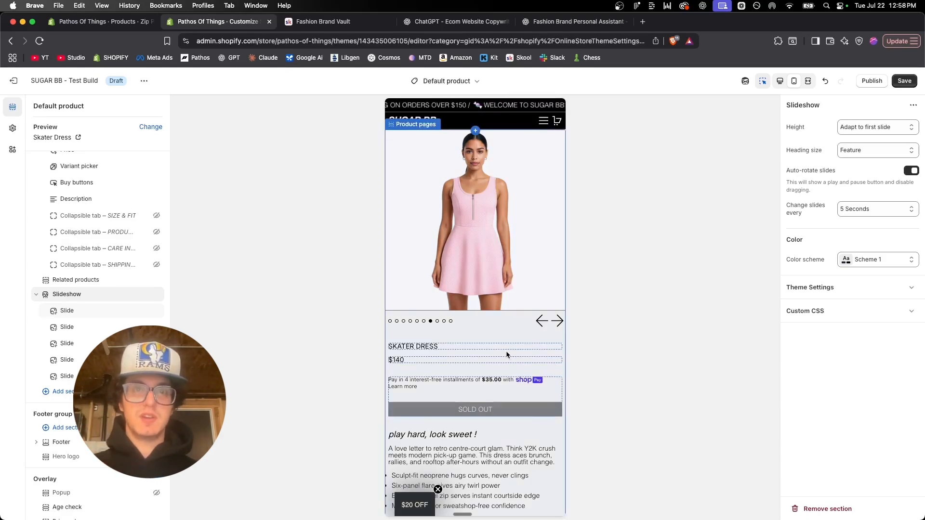
scroll(507, 355, "up", 2)
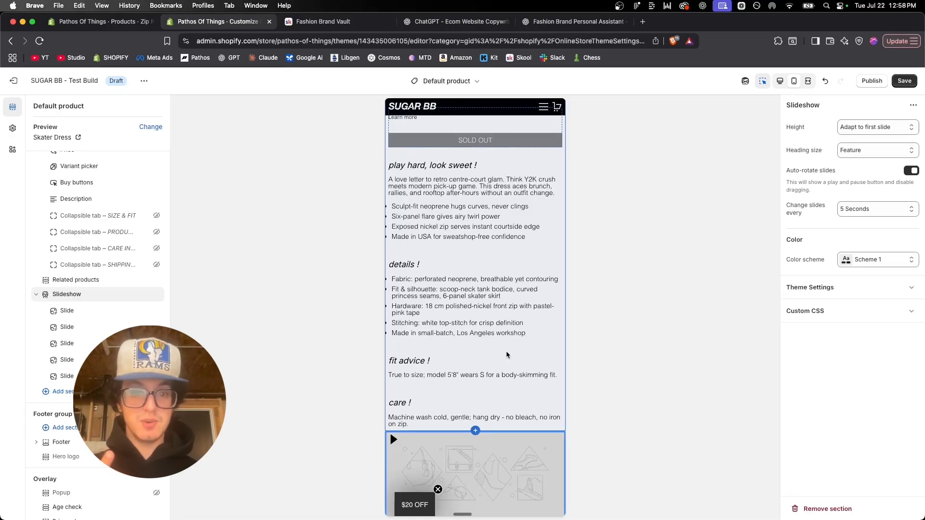
scroll(506, 355, "down", 2)
left_click(497, 377)
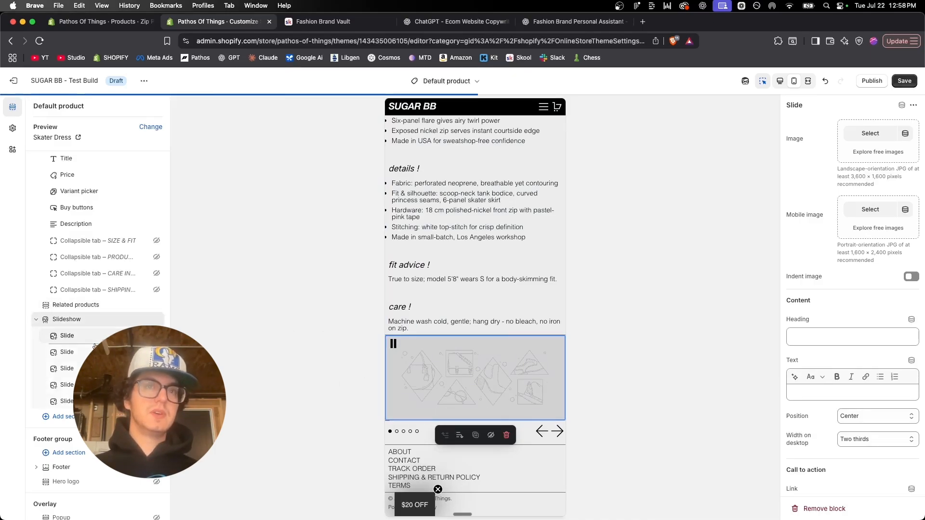
scroll(104, 345, "down", 1)
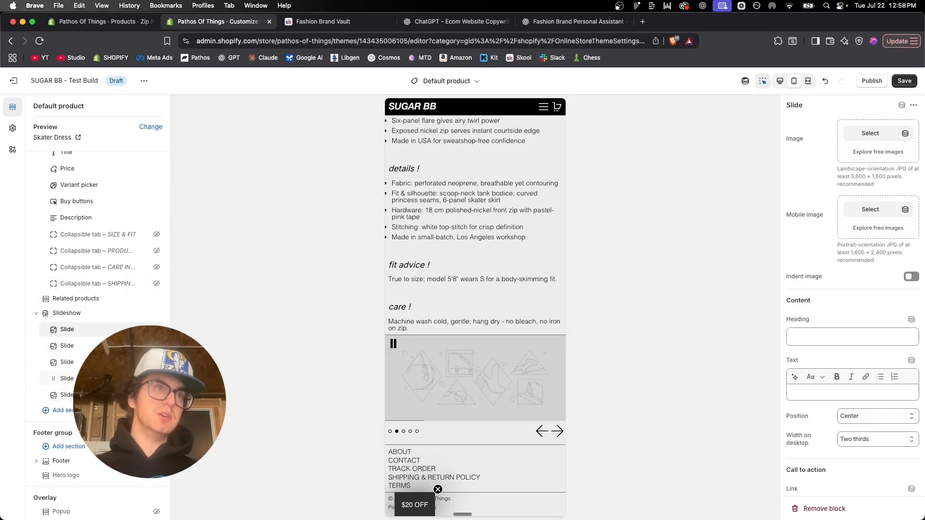
scroll(54, 333, "up", 3)
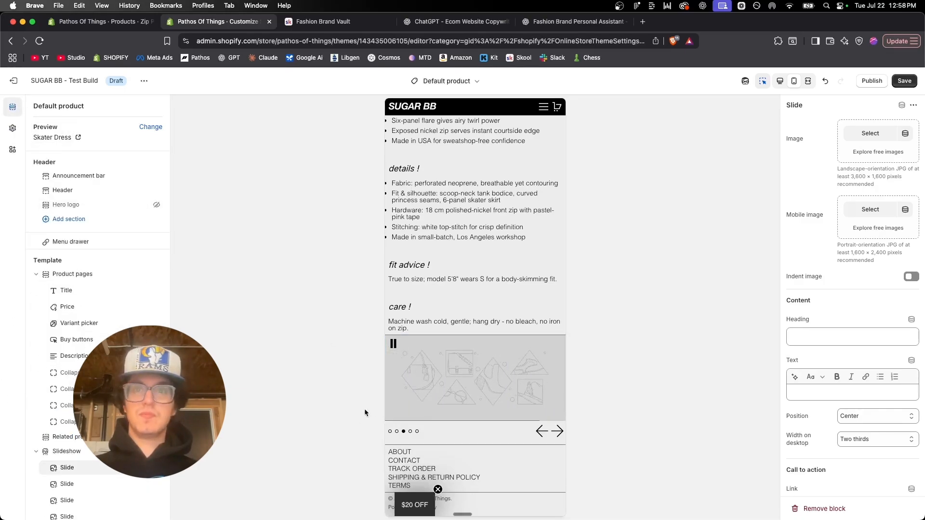
Step: Switch to the SUGAR BB Map v2 board in Figma and look over the lifestyle lookbook images
scroll(543, 382, "down", 1)
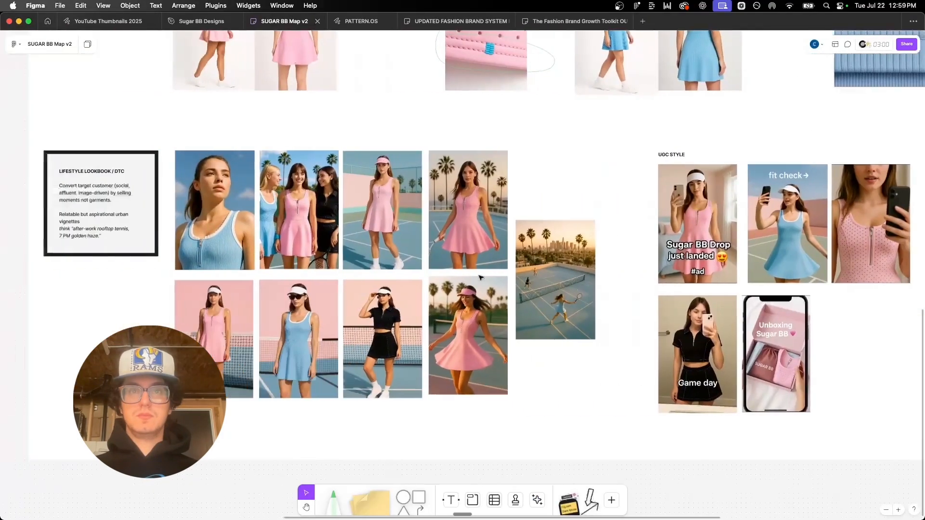
scroll(481, 279, "left", 2)
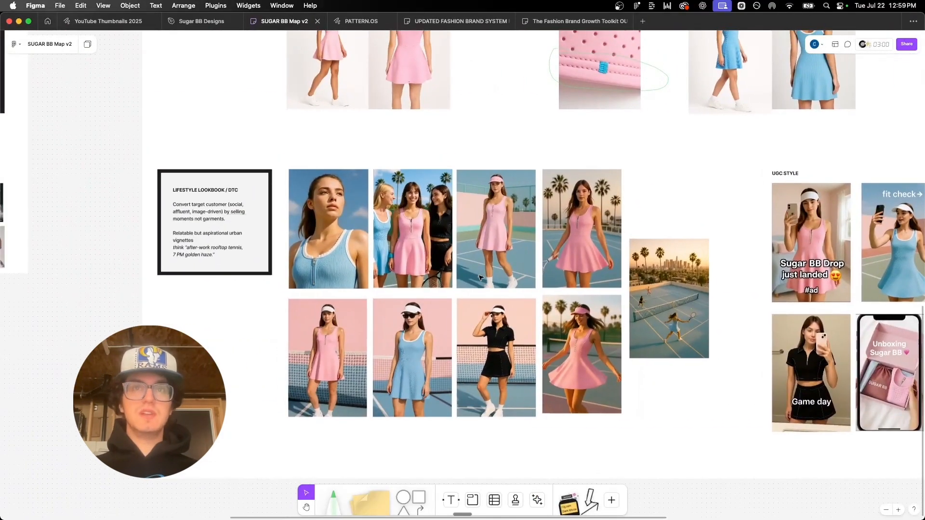
scroll(398, 278, "up", 2)
scroll(398, 278, "down", 1)
scroll(397, 278, "right", 1)
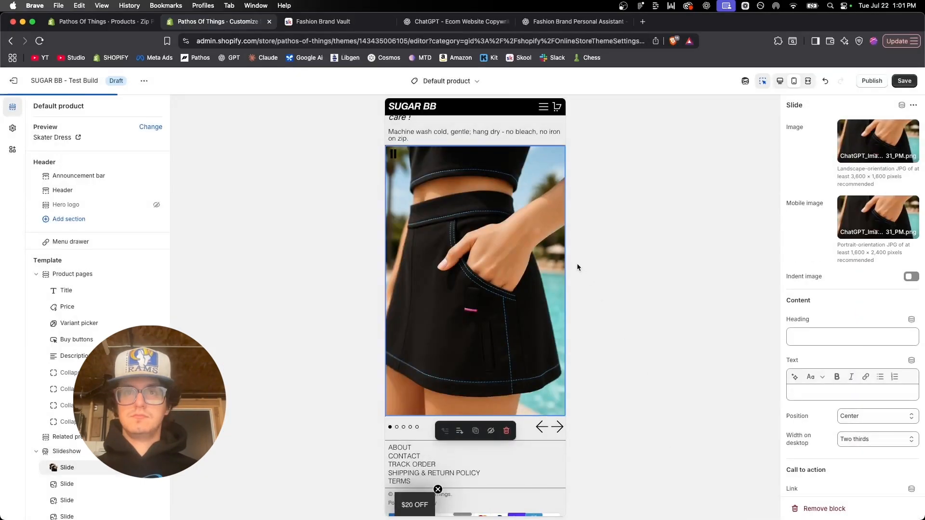
Step: Fill the slideshow's second, third and fourth slides with the pink dress, blue dress and black skirt set tennis court images
left_click(558, 429)
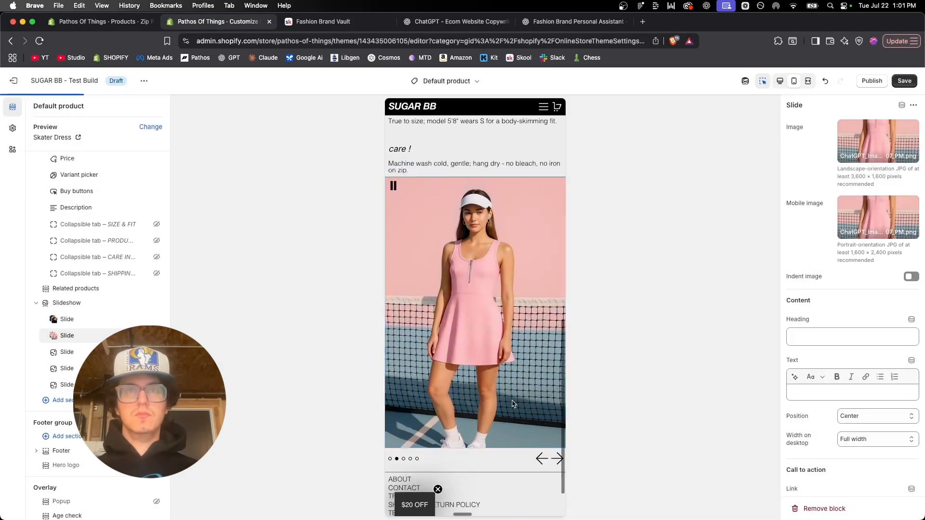
left_click(554, 460)
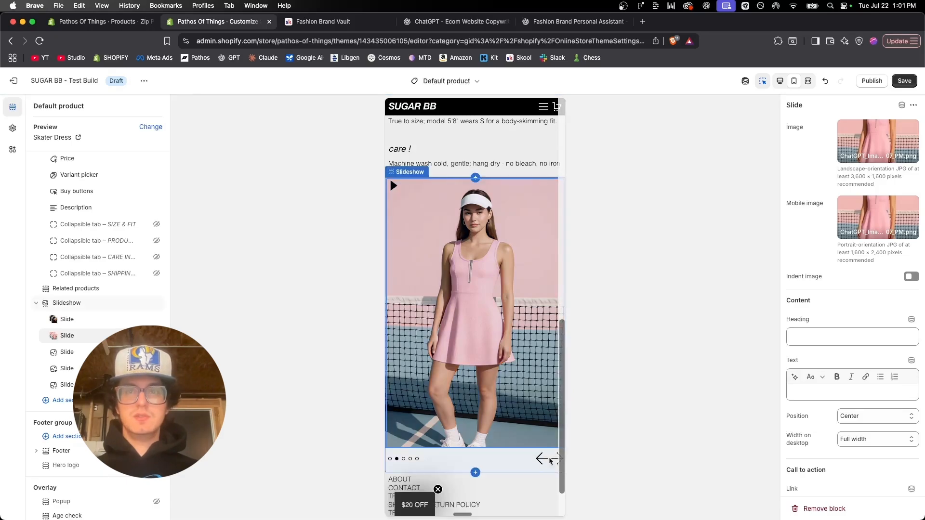
left_click(557, 459)
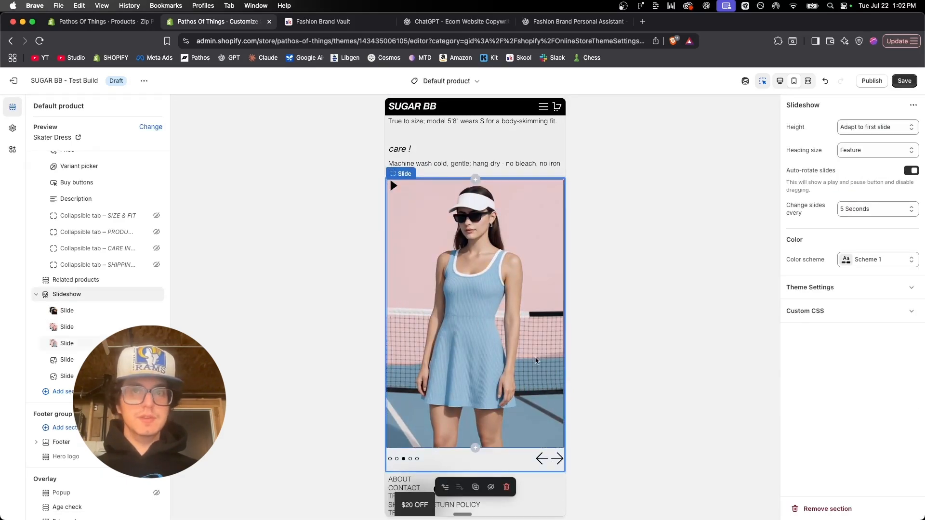
left_click(557, 459)
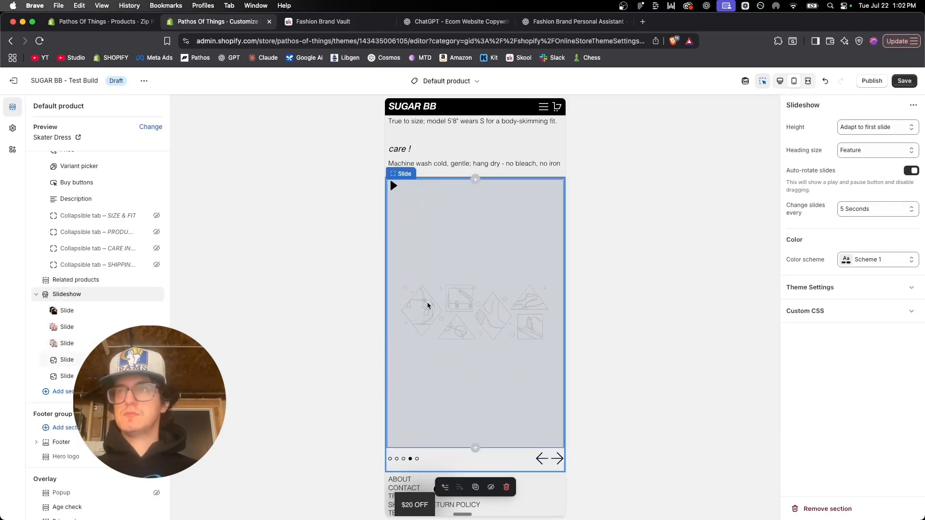
left_click(428, 305)
left_click(879, 137)
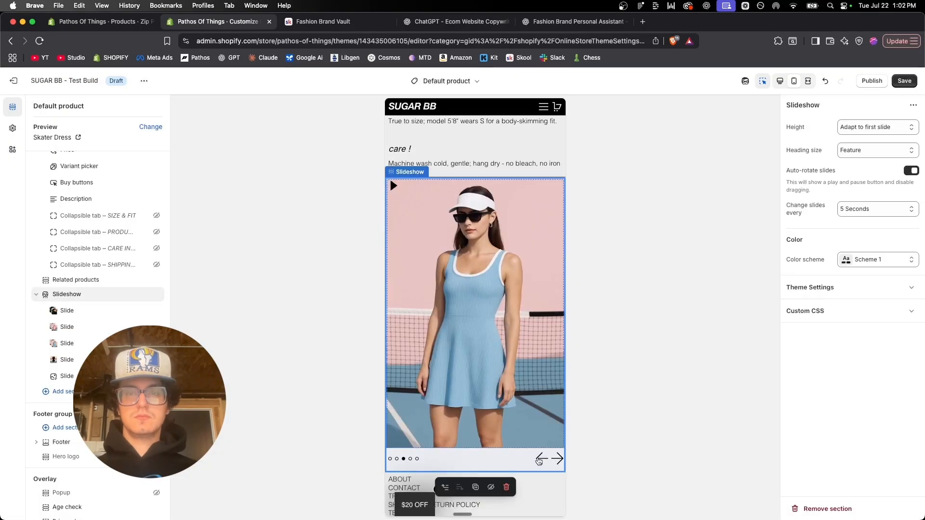
Step: Return to the slideshow's first slide and check each filled slide up to the empty fifth one
left_click(539, 462)
left_click(539, 461)
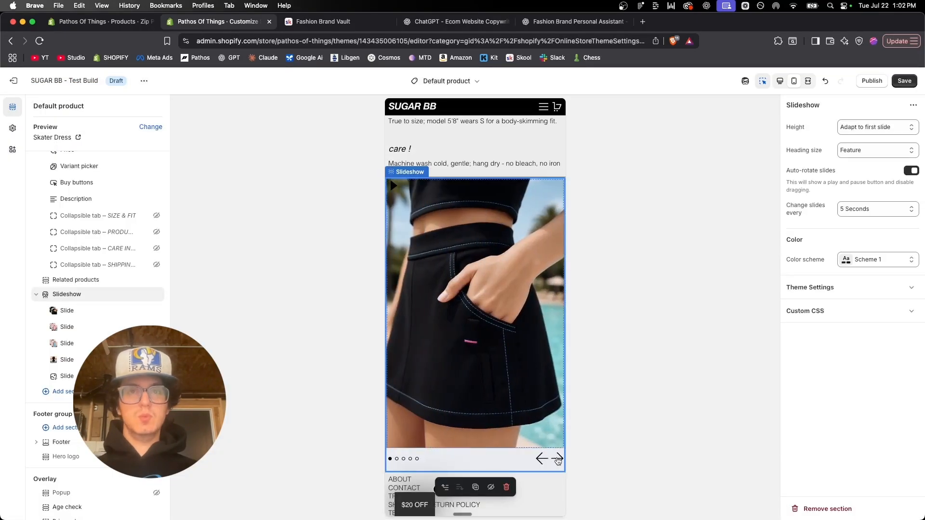
left_click(558, 461)
left_click(559, 461)
left_click(559, 461)
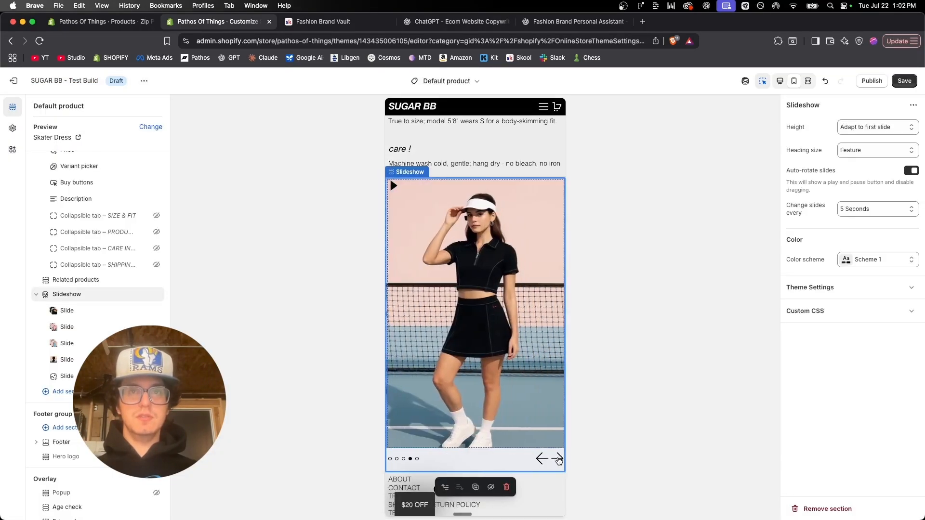
left_click(559, 461)
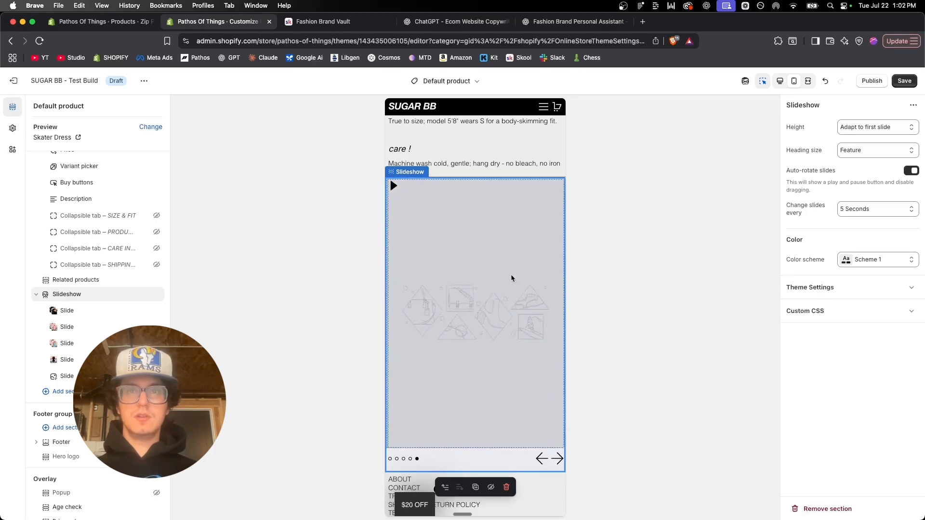
Step: Set Frame_32 as both the image and the mobile image of the slideshow's fifth slide
left_click(459, 291)
left_click(878, 138)
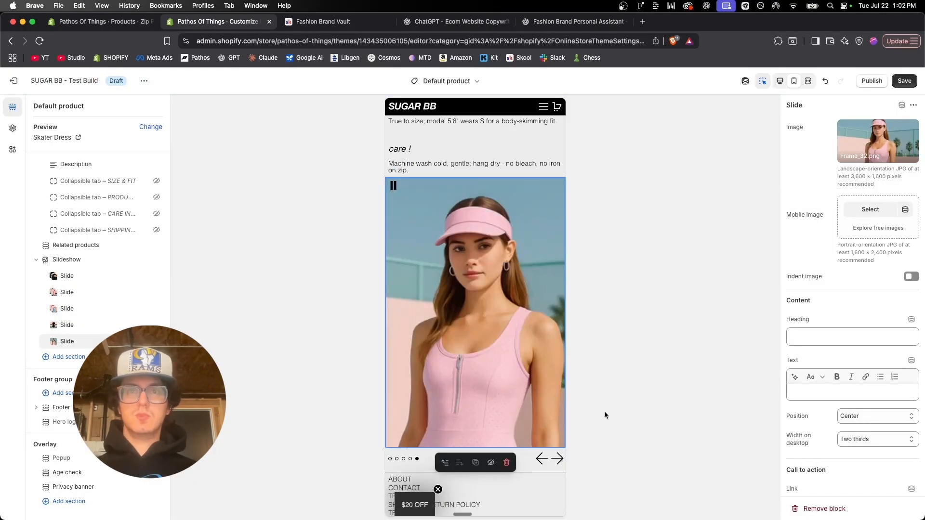
left_click(871, 210)
scroll(345, 297, "down", 2)
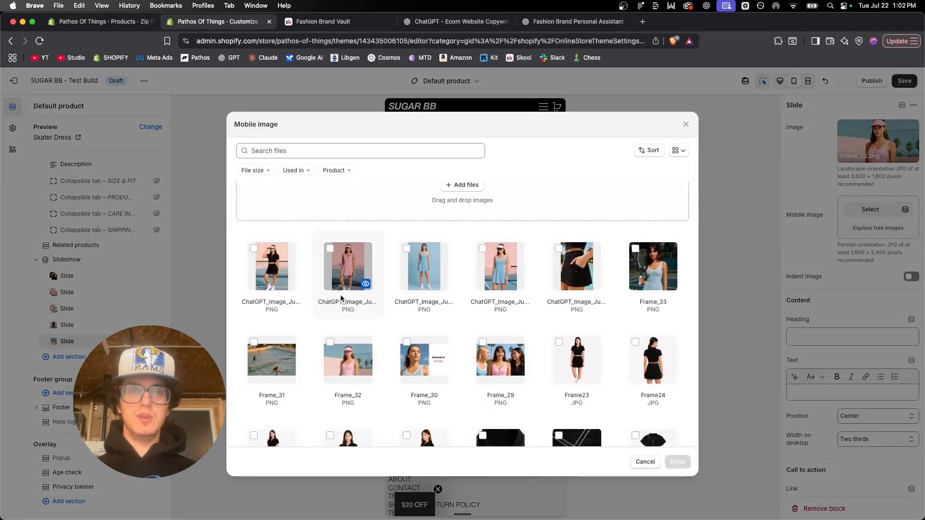
left_click(347, 359)
left_click(678, 462)
Step: Review all five slideshow images in the mobile preview, going back to the first slide and forward to the last
left_click(541, 435)
left_click(540, 436)
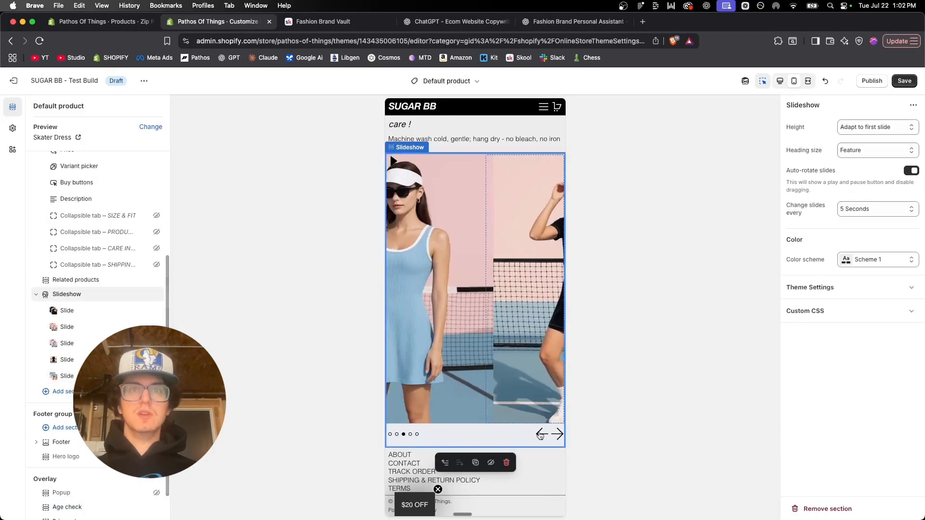
left_click(540, 436)
left_click(540, 436)
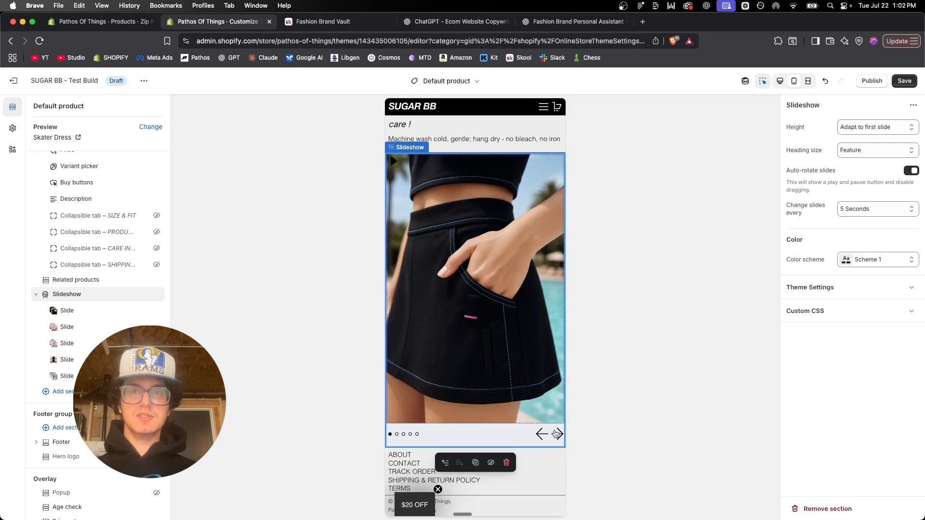
left_click(557, 435)
left_click(556, 434)
left_click(556, 434)
left_click(557, 435)
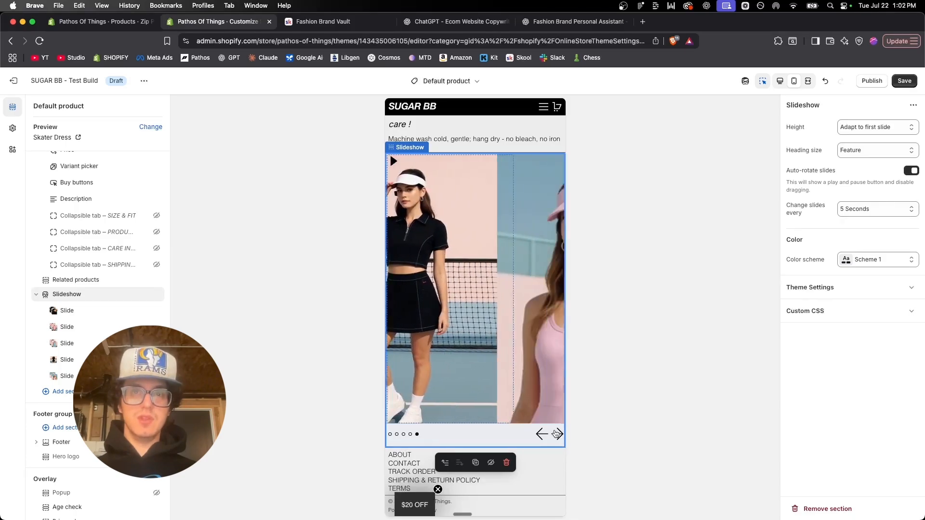
Step: Go back through the slideshow's slides to the first one and review the product page above it in the mobile preview
left_click(540, 436)
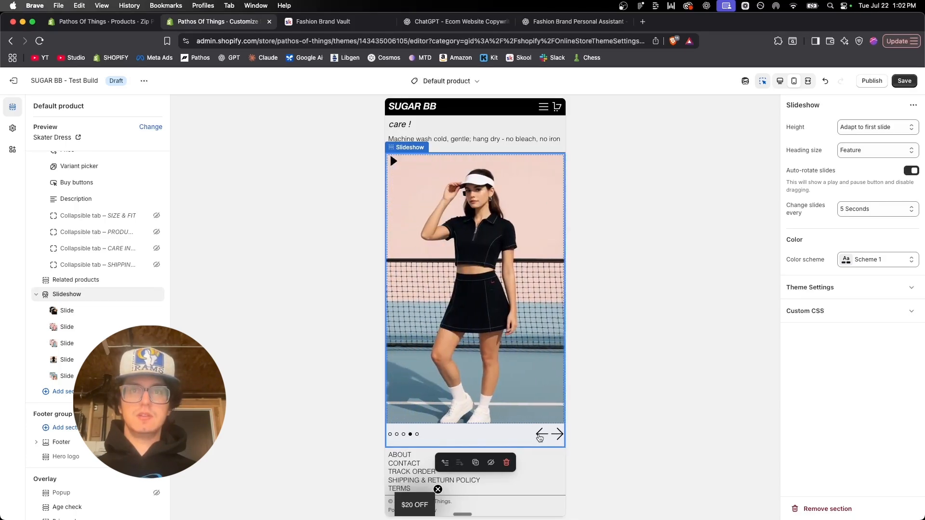
left_click(540, 436)
left_click(540, 436)
left_click(540, 435)
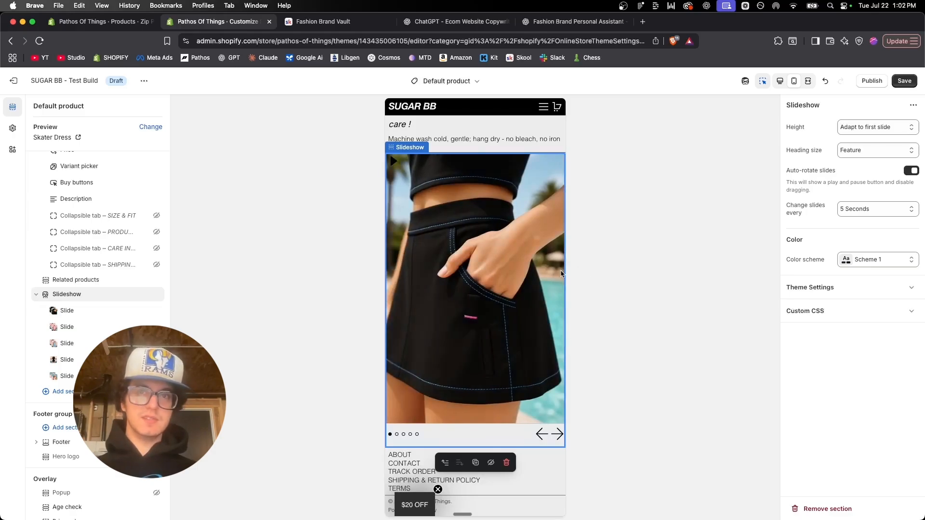
scroll(504, 272, "up", 10)
scroll(538, 196, "down", 12)
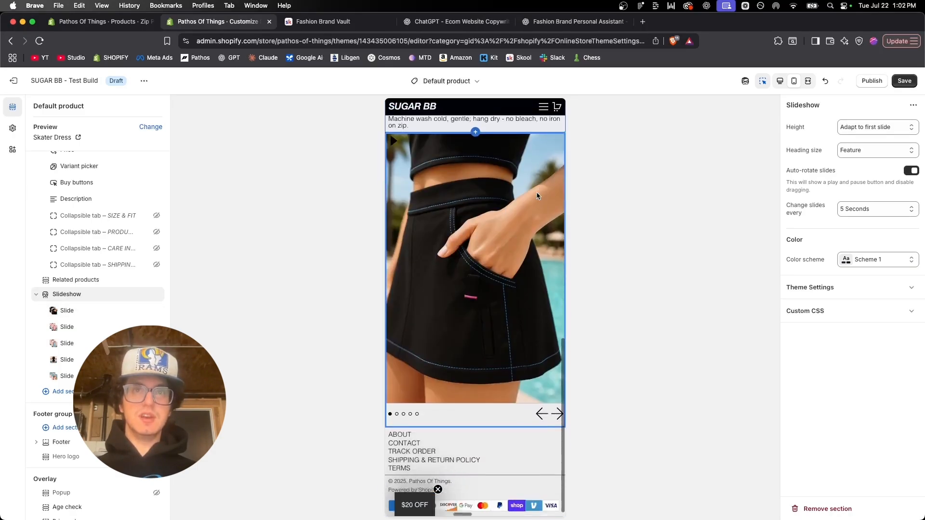
scroll(538, 196, "up", 12)
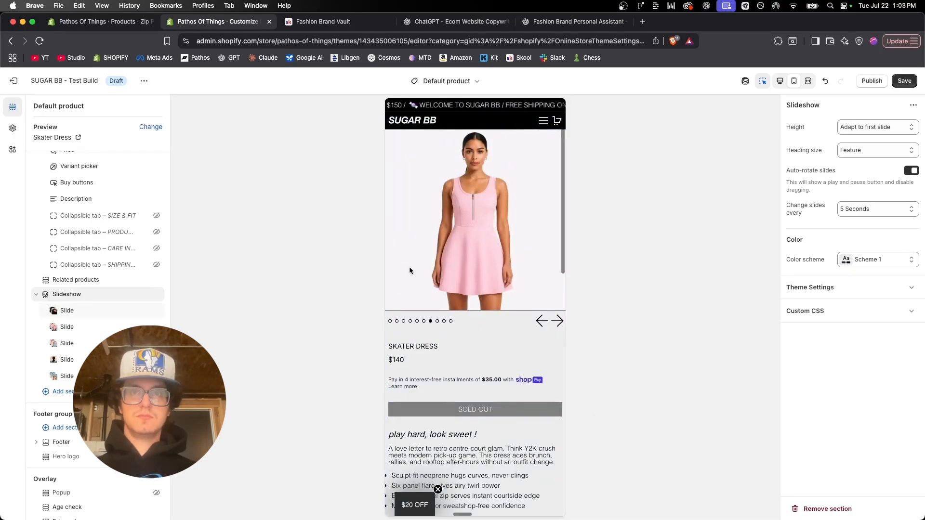
scroll(409, 267, "down", 10)
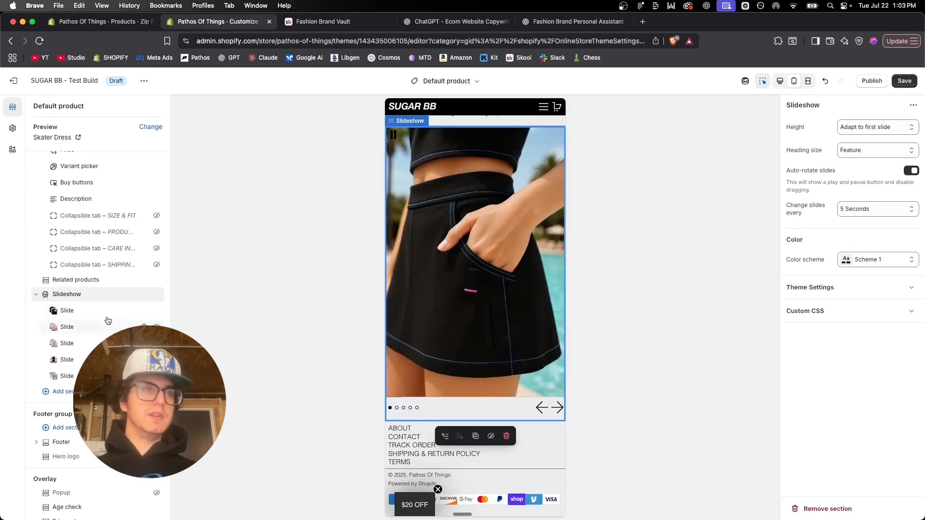
Step: Add an Image split section below the slideshow on the product page
left_click(39, 294)
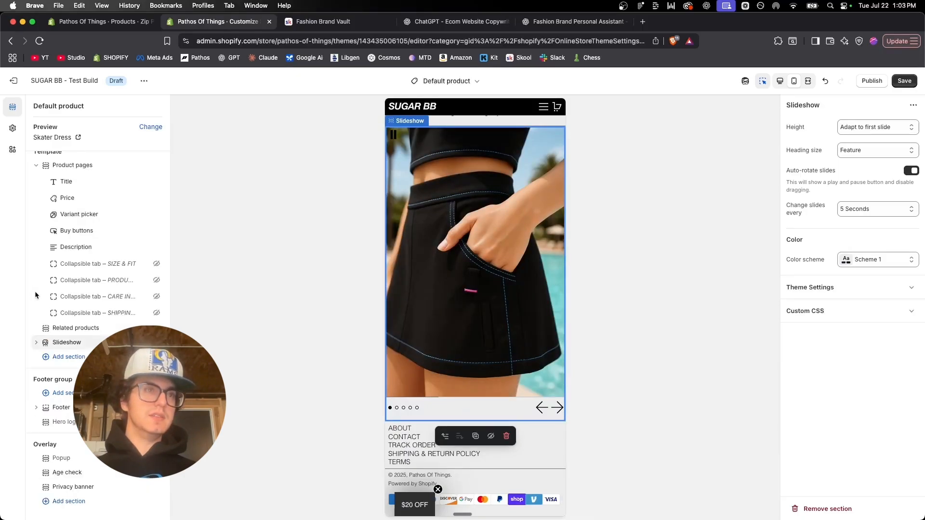
left_click(69, 357)
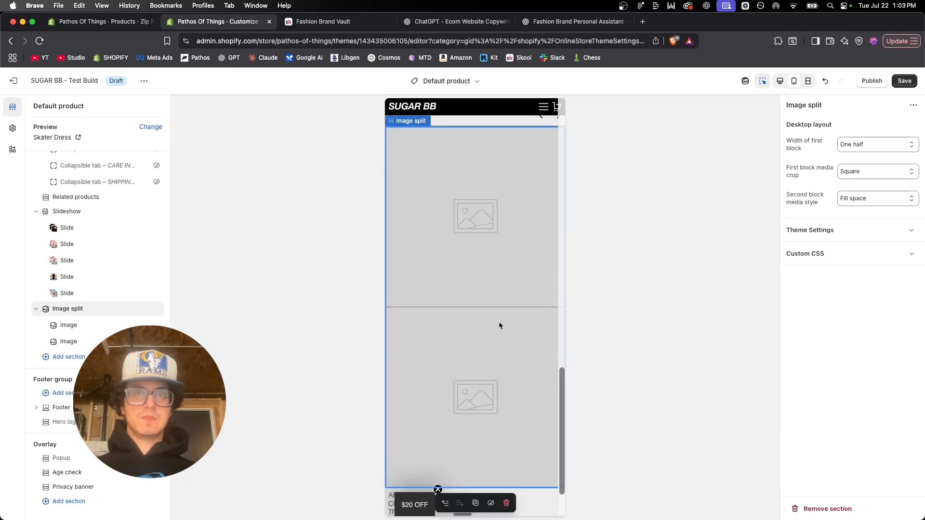
scroll(492, 321, "up", 6)
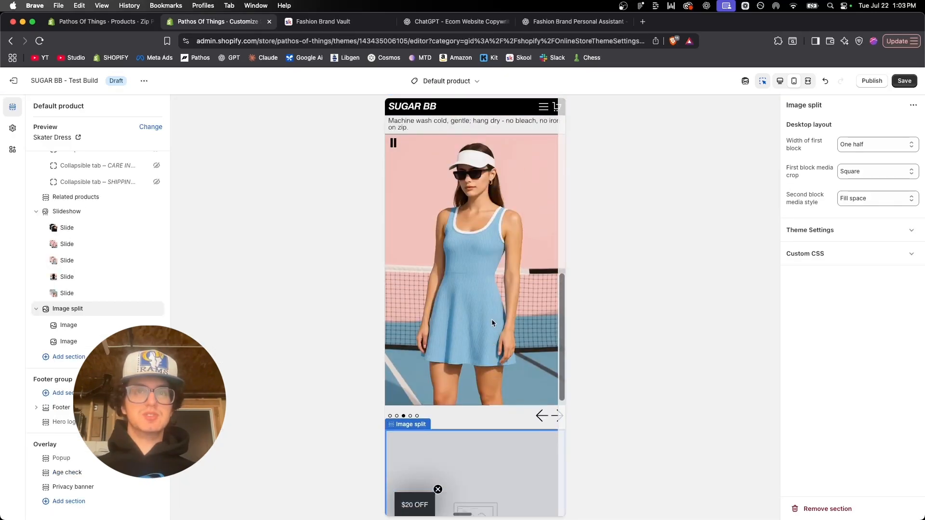
scroll(491, 319, "down", 4)
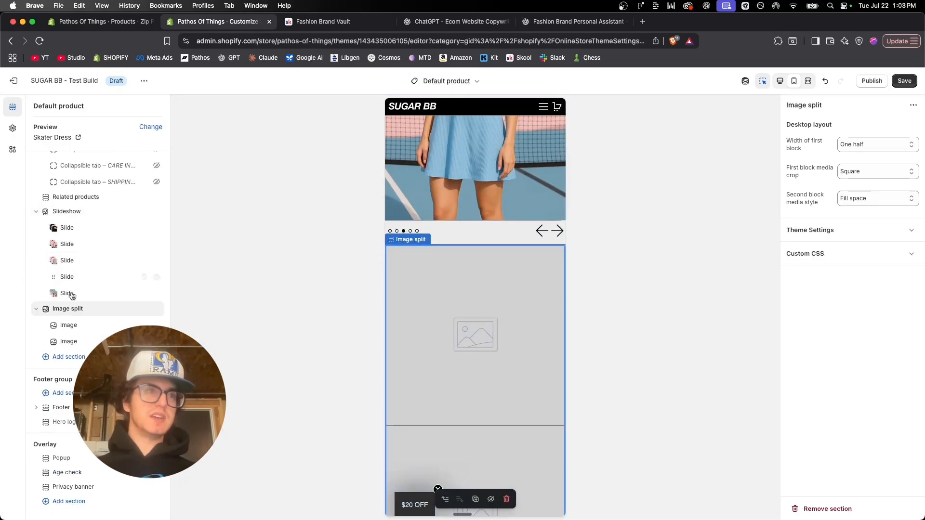
Step: Upload the phone selfie images and set the pink dress close-up as the image split's first image
left_click(73, 326)
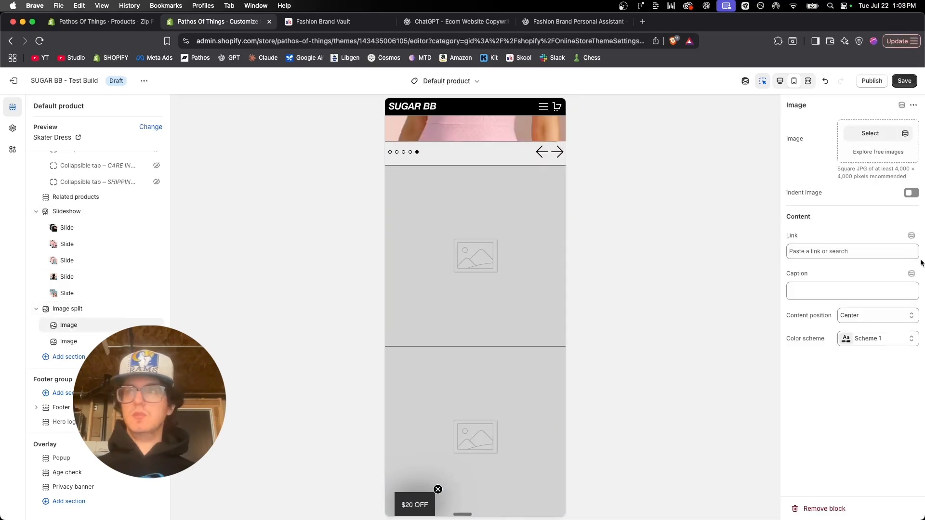
left_click(871, 134)
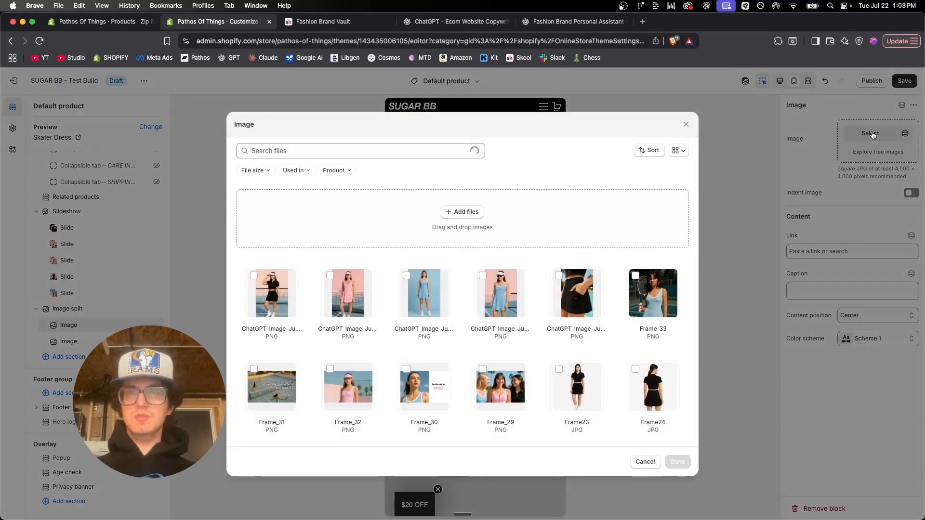
left_click(461, 212)
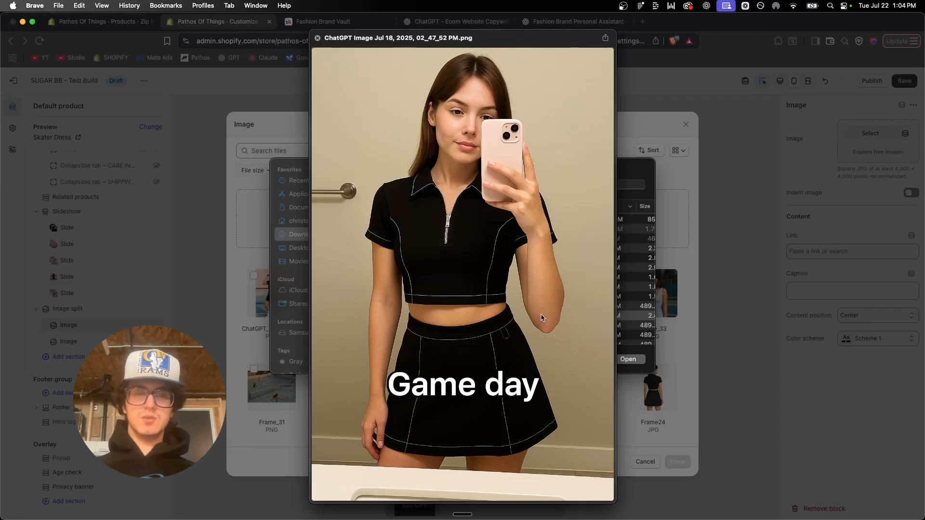
key("space")
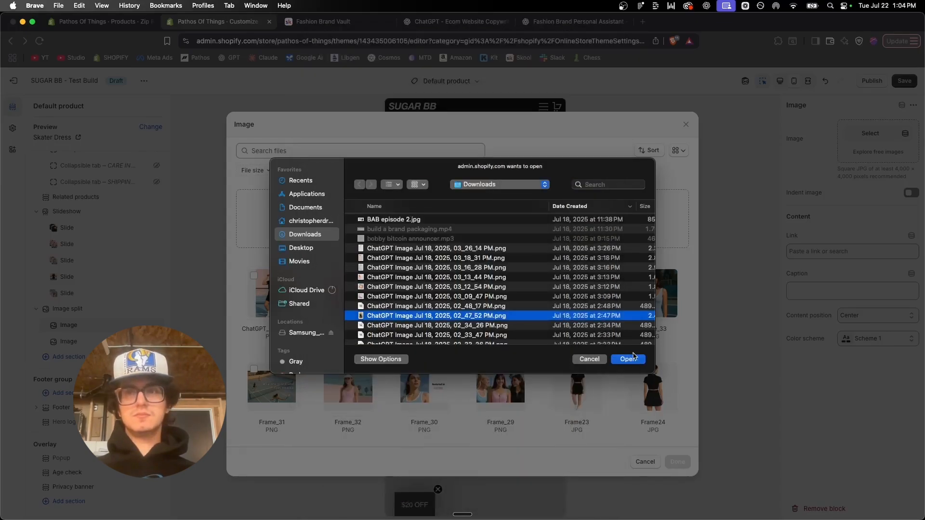
key("Return")
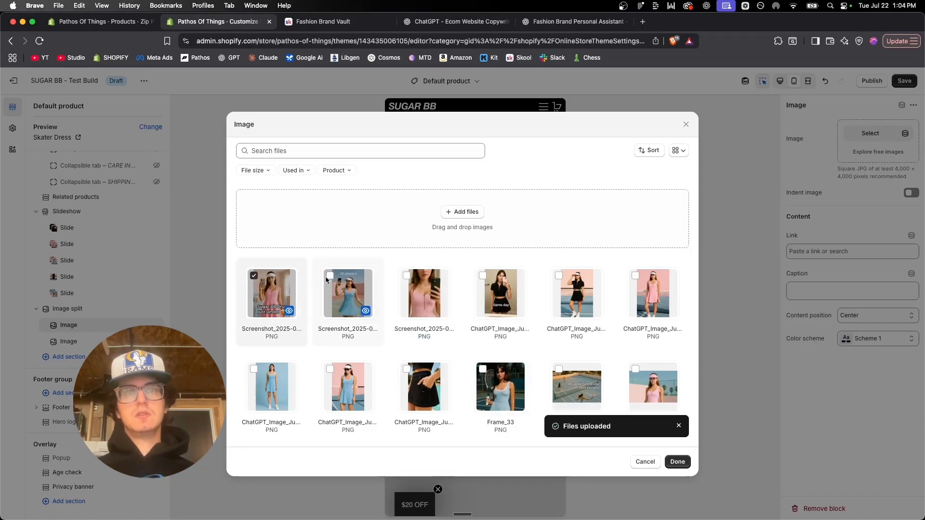
left_click(424, 291)
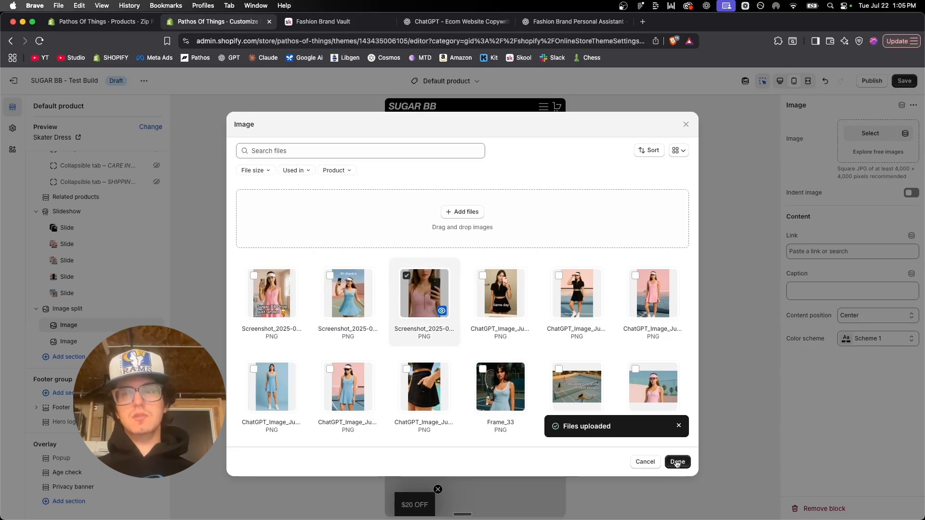
left_click(677, 462)
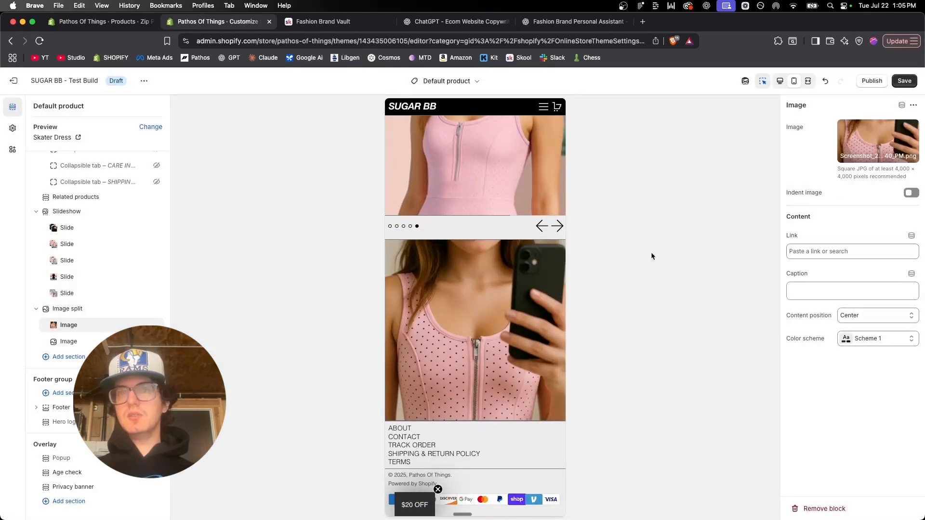
Step: Set the black outfit "Game day" mirror selfie as the image split's second image
left_click(64, 342)
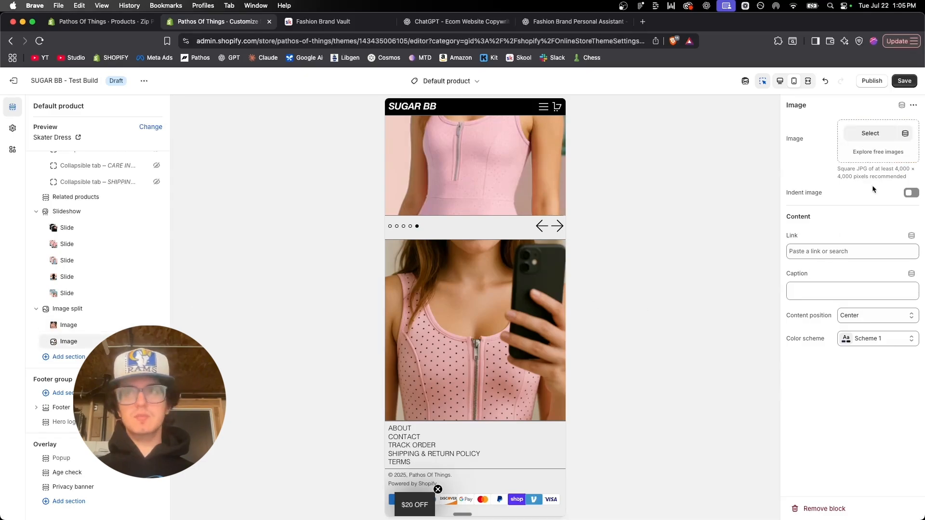
left_click(871, 133)
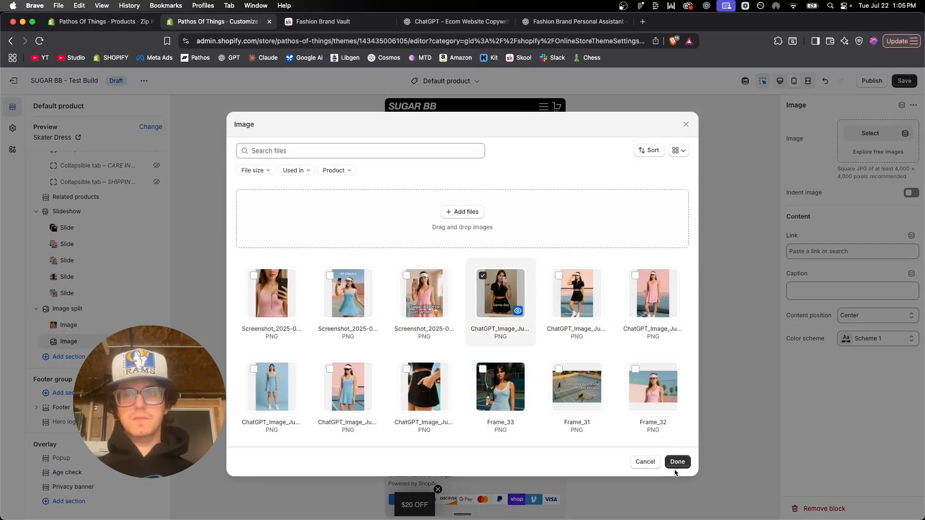
left_click(677, 462)
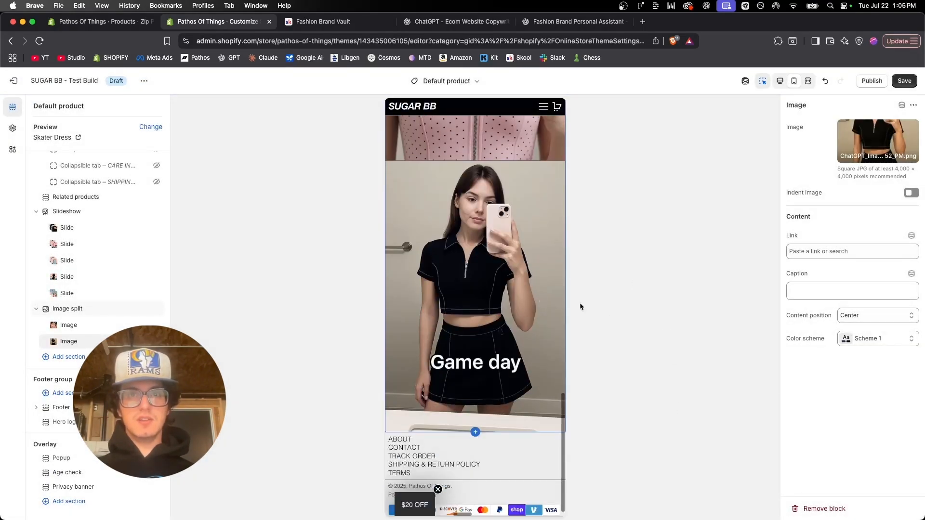
scroll(517, 323, "up", 2)
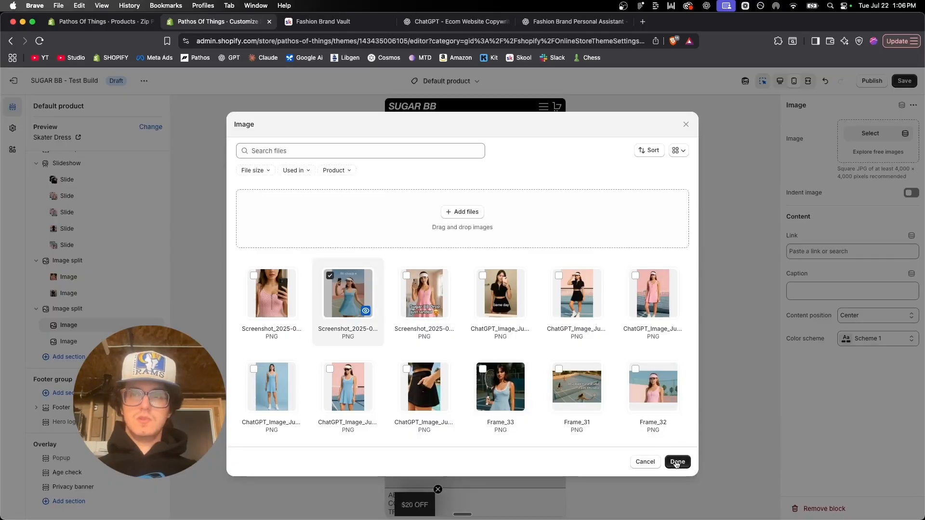
Step: Add a second Image split section with the blue dress selfie first and the pink dress "Sugar BB Drop just landed" image second
left_click(675, 462)
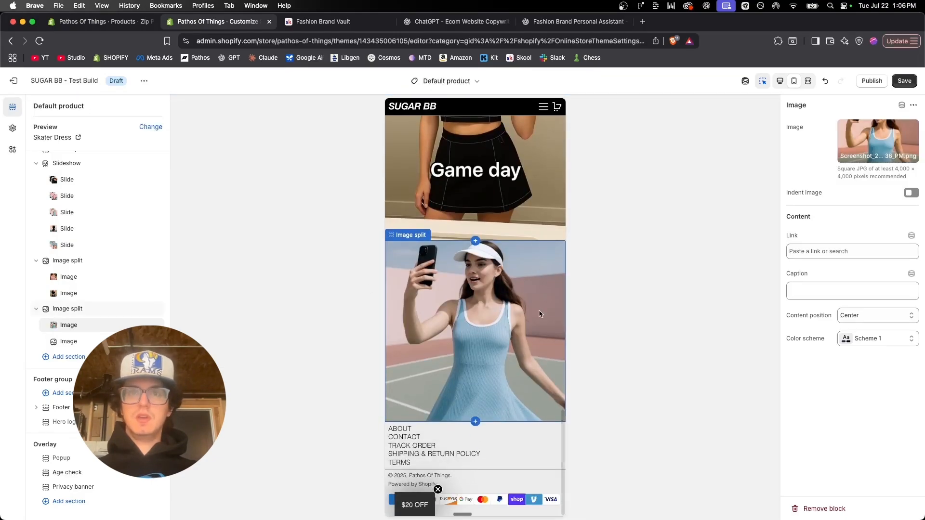
left_click(73, 343)
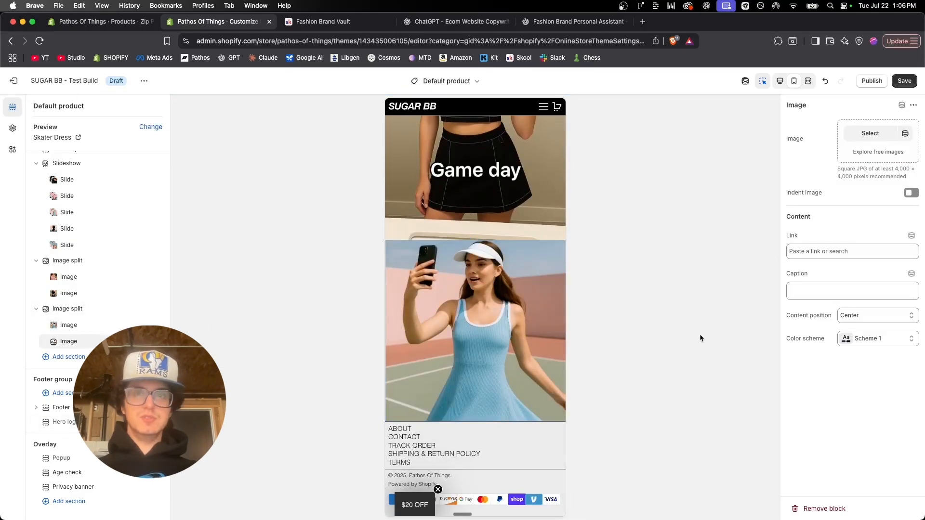
left_click(865, 136)
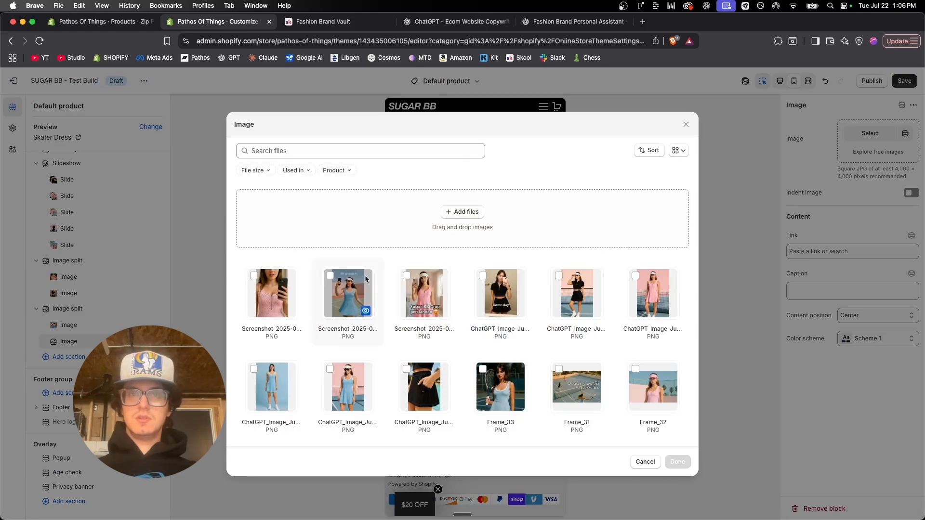
left_click(678, 462)
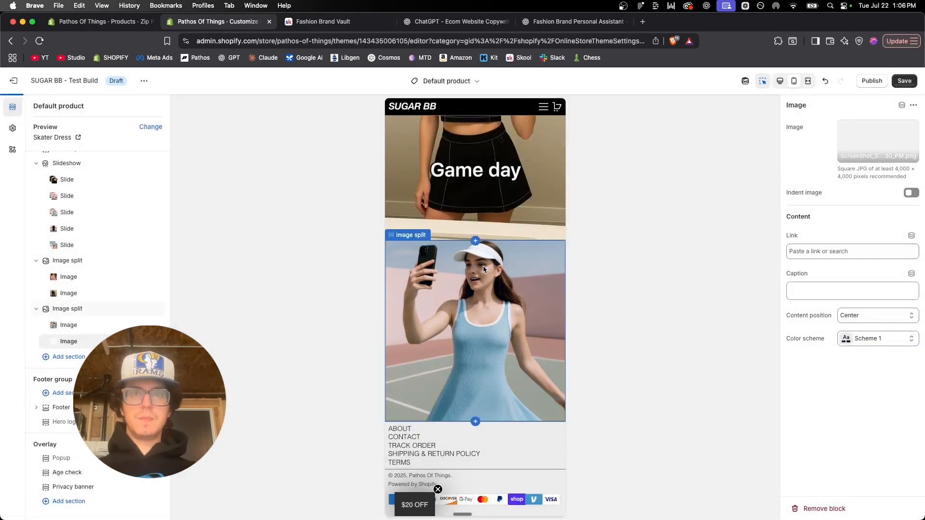
scroll(530, 283, "down", 2)
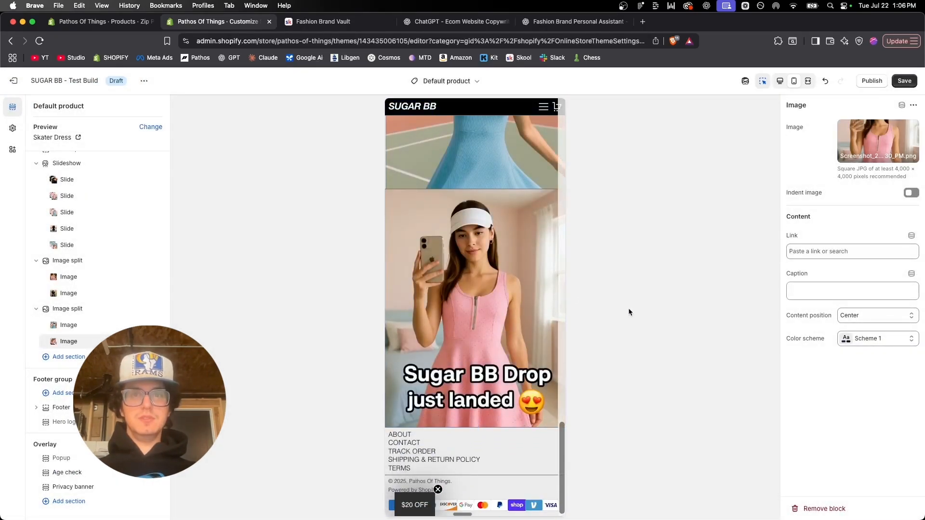
Step: Review the product page in the mobile preview, checking the product gallery, description text and the sections below
scroll(518, 302, "up", 12)
scroll(517, 298, "up", 10)
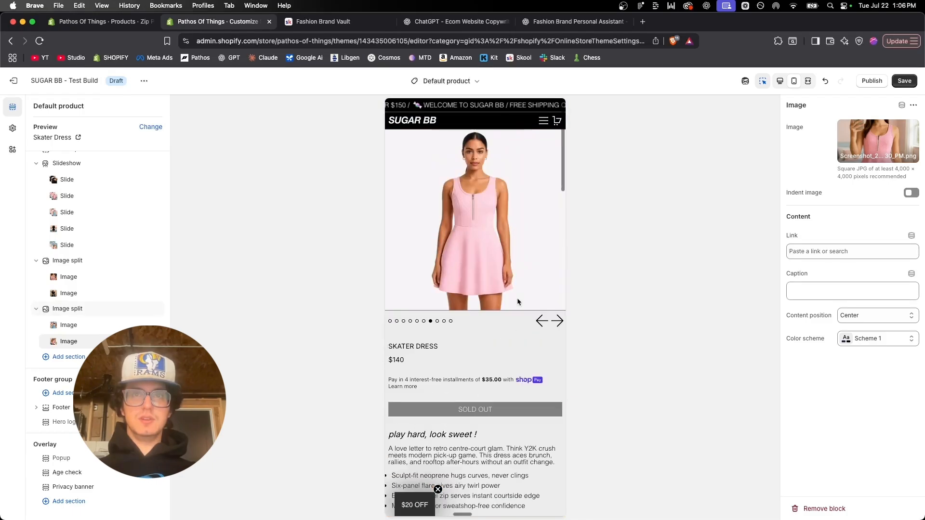
scroll(517, 298, "down", 2)
scroll(517, 298, "down", 3)
scroll(516, 297, "up", 5)
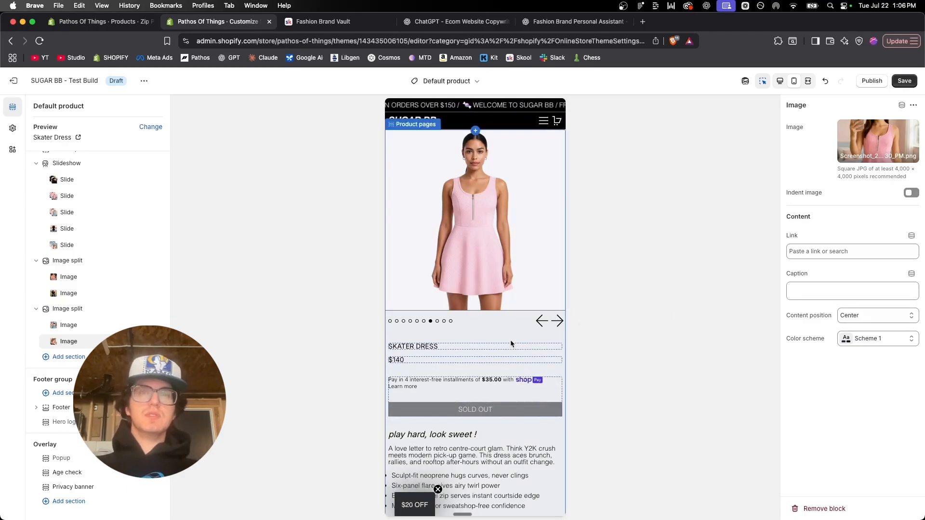
scroll(511, 343, "down", 10)
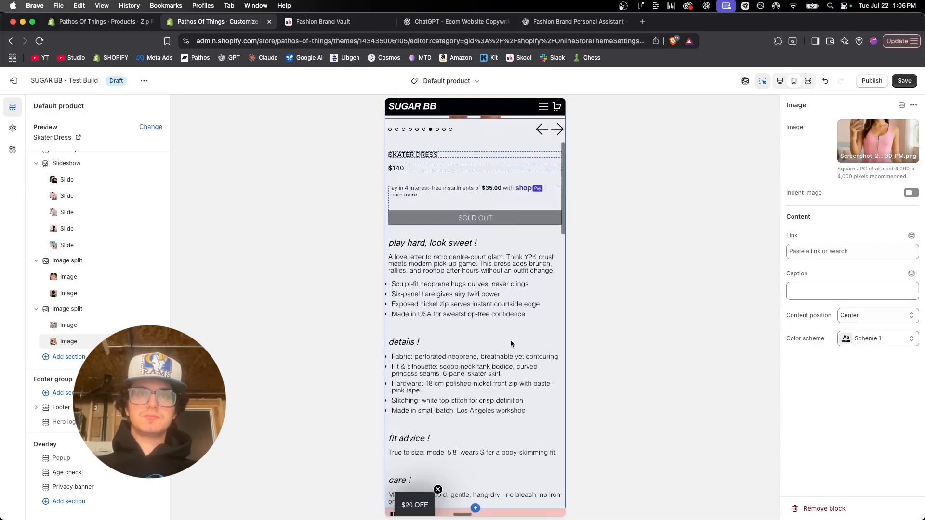
scroll(511, 343, "up", 10)
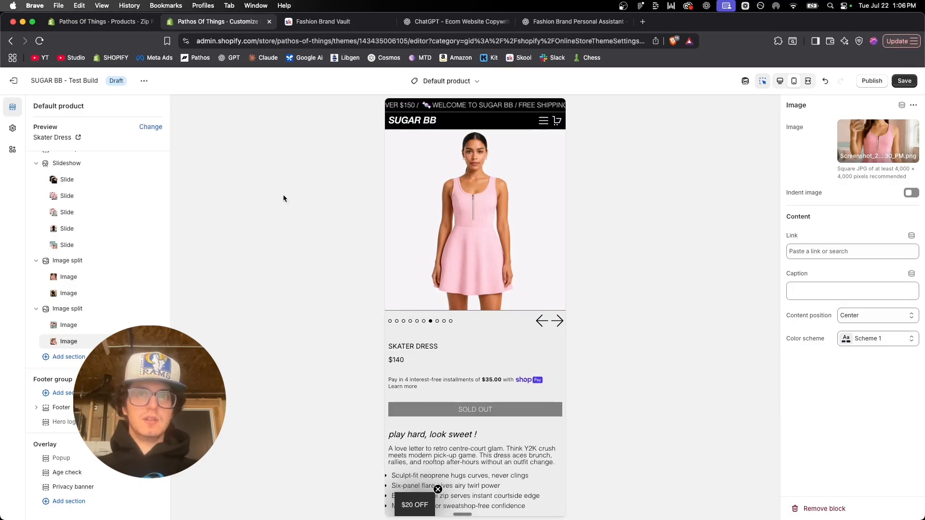
scroll(524, 279, "down", 5)
scroll(524, 279, "down", 10)
scroll(524, 276, "up", 15)
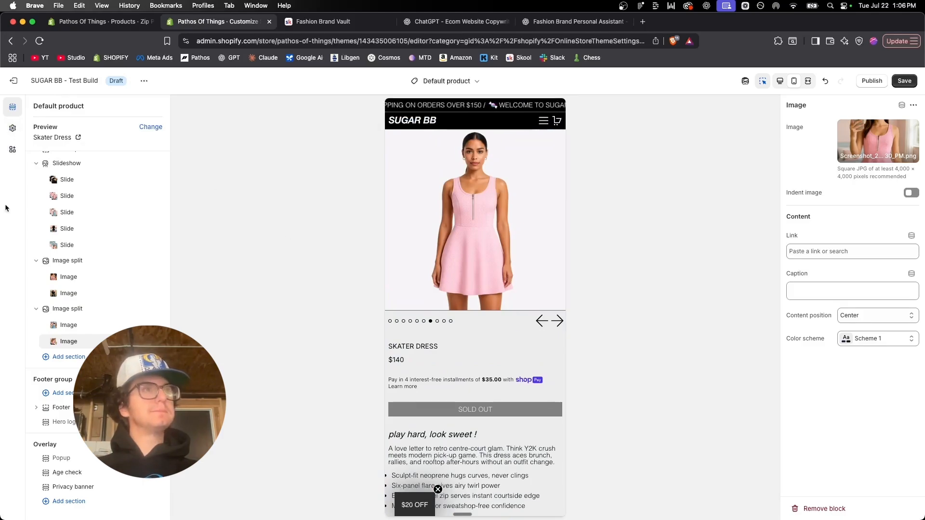
Step: Create color Scheme 6 with a white background in the theme settings and apply it to the Product pages section
left_click(13, 128)
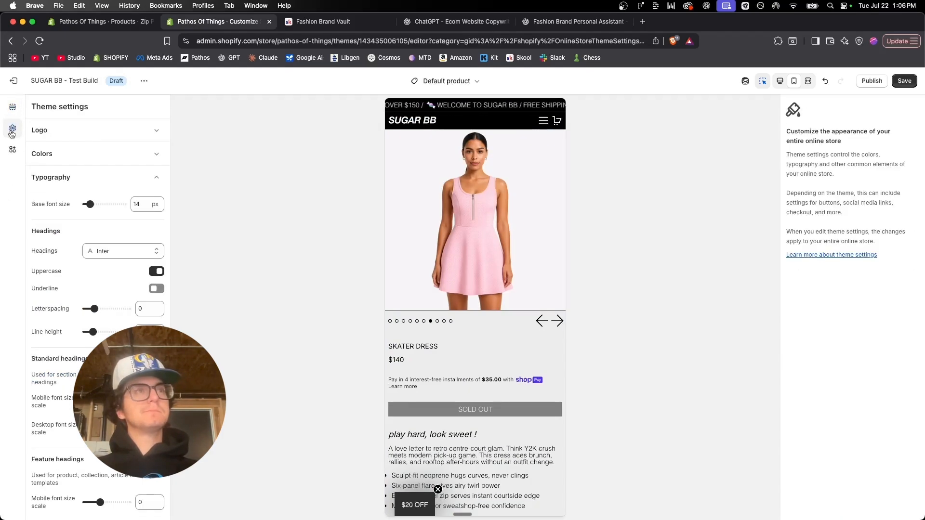
left_click(65, 154)
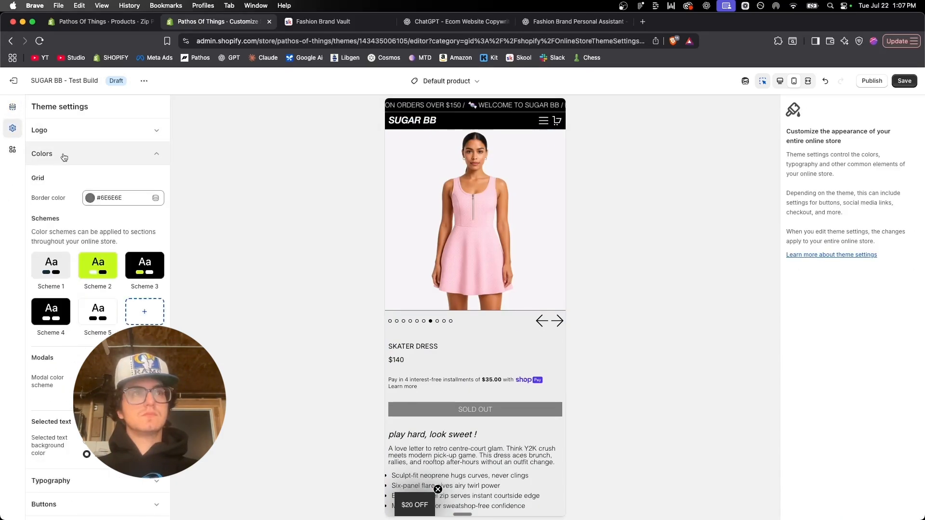
left_click(139, 312)
left_click(93, 204)
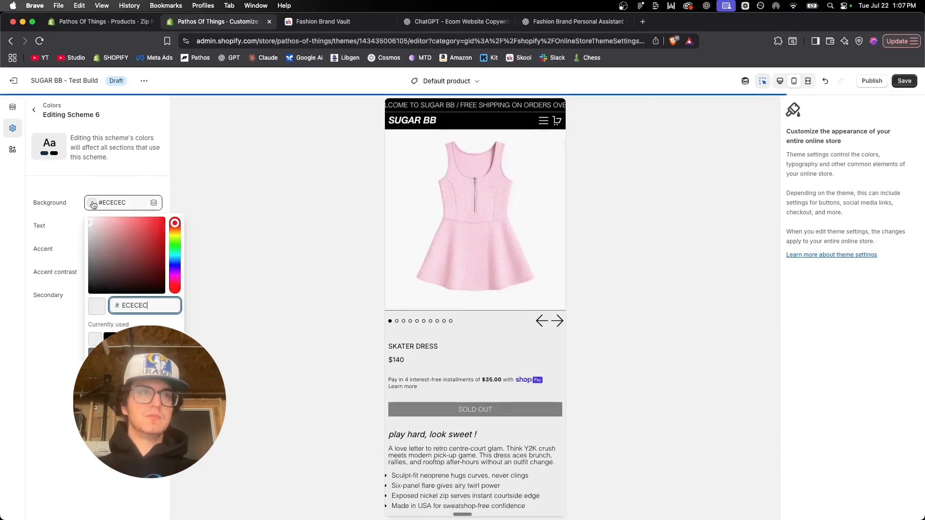
left_click(126, 339)
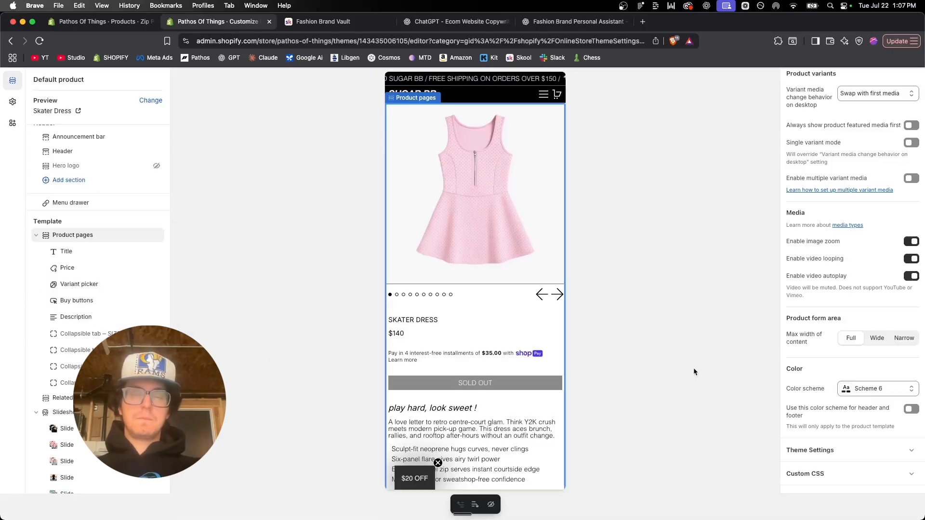
scroll(506, 345, "down", 10)
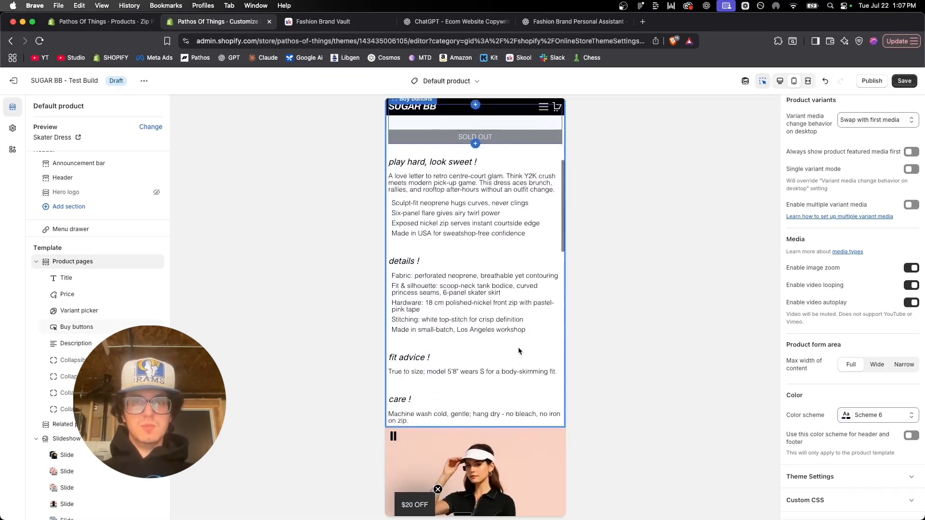
Step: Apply color Scheme 6 to the Footer section of the product page
scroll(519, 347, "down", 5)
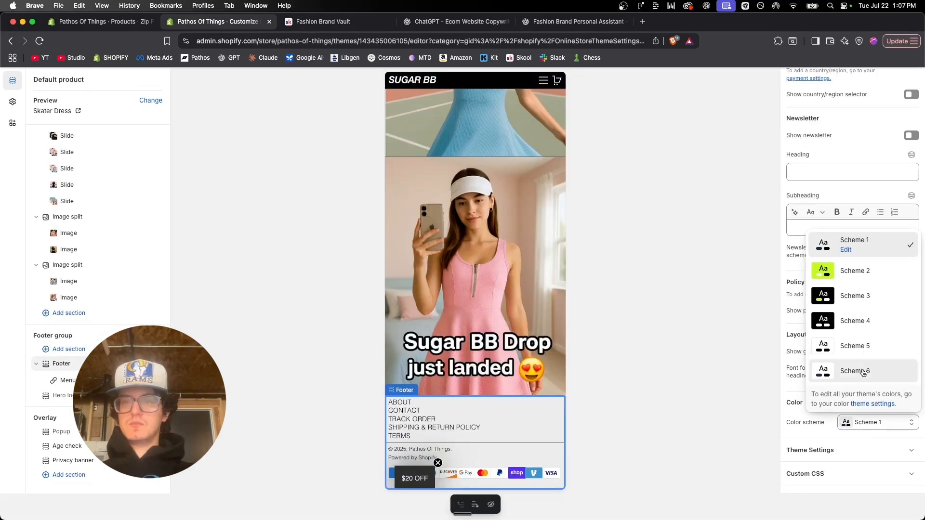
left_click(661, 429)
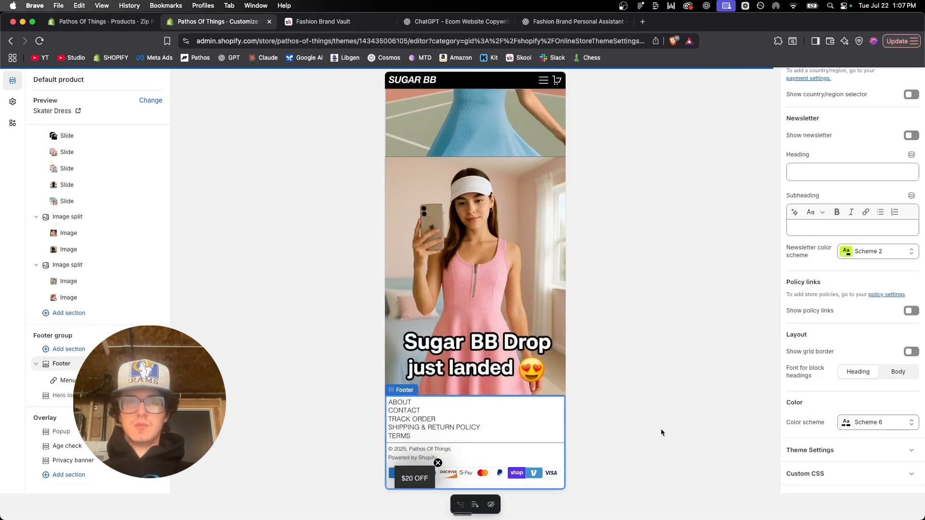
scroll(492, 439, "up", 15)
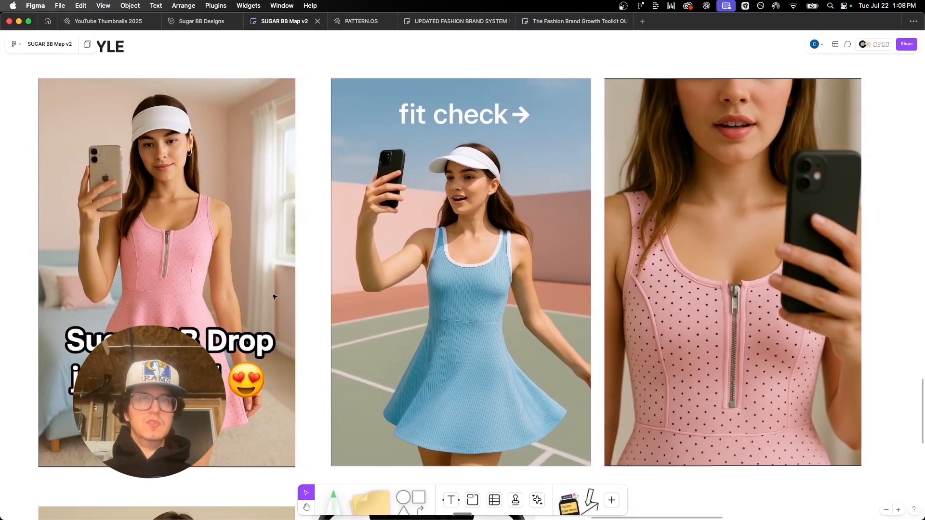
Step: Switch to Figma and delete the "fall winter" label beside the spring summer palette in the Sugar BB Designs file
scroll(273, 297, "down", 5)
scroll(274, 297, "left", 15)
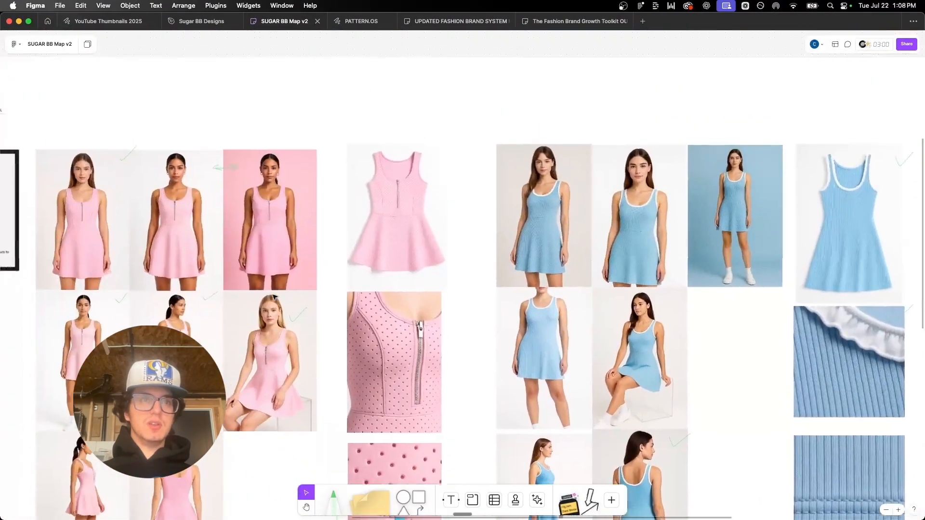
scroll(274, 297, "up", 5)
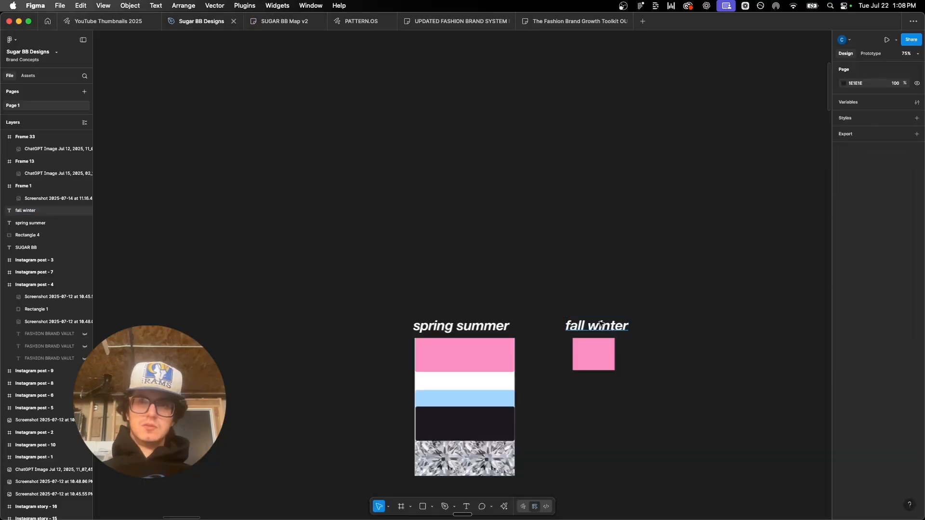
left_click(601, 324)
key("Delete")
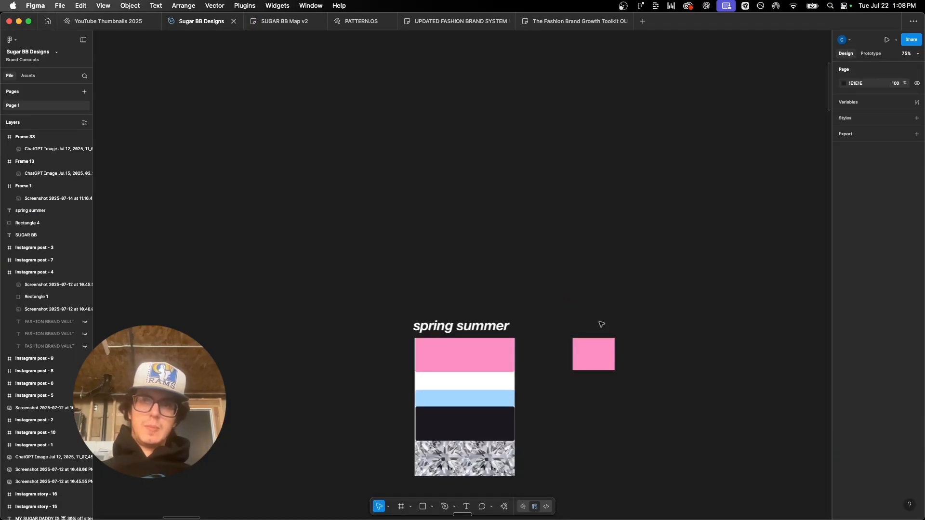
Step: Open the fill color of the separate pink swatch beside the spring summer palette to check its hex code
left_click(595, 362)
scroll(594, 362, "right", 2)
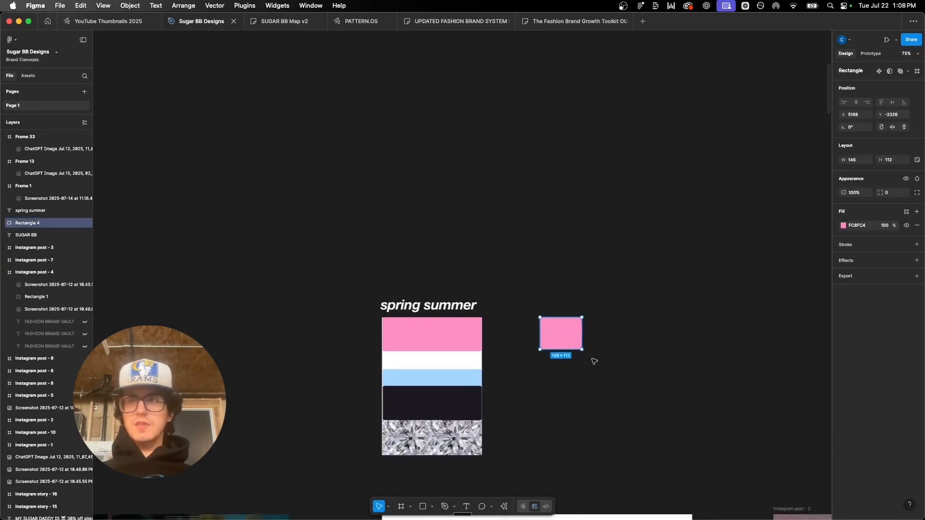
left_click(843, 226)
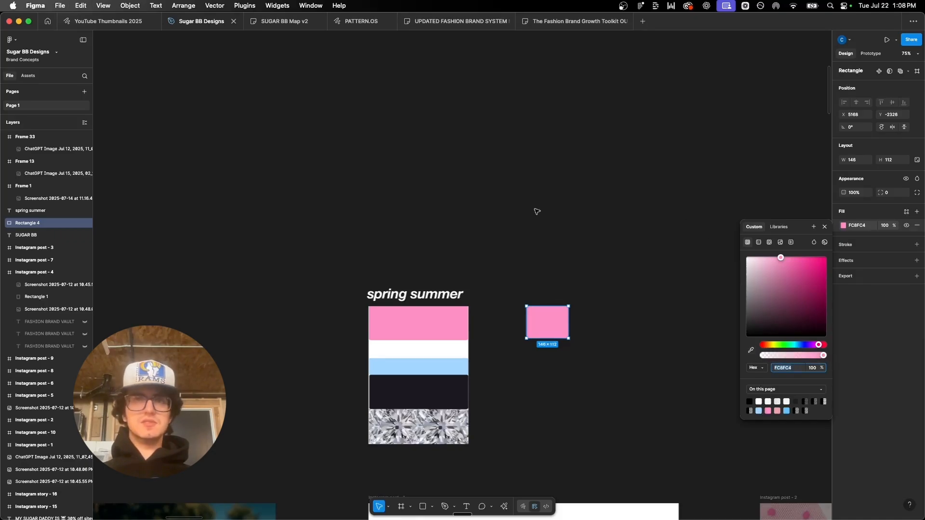
Step: Return to the Shopify theme editor and open the Accent color of Scheme 6 for editing
left_click(289, 58)
key("ctrl+Left")
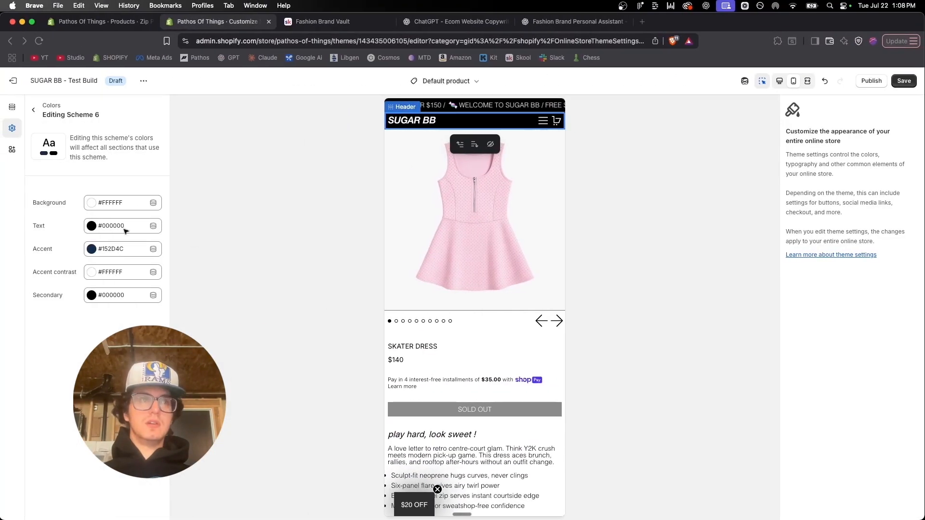
left_click(92, 248)
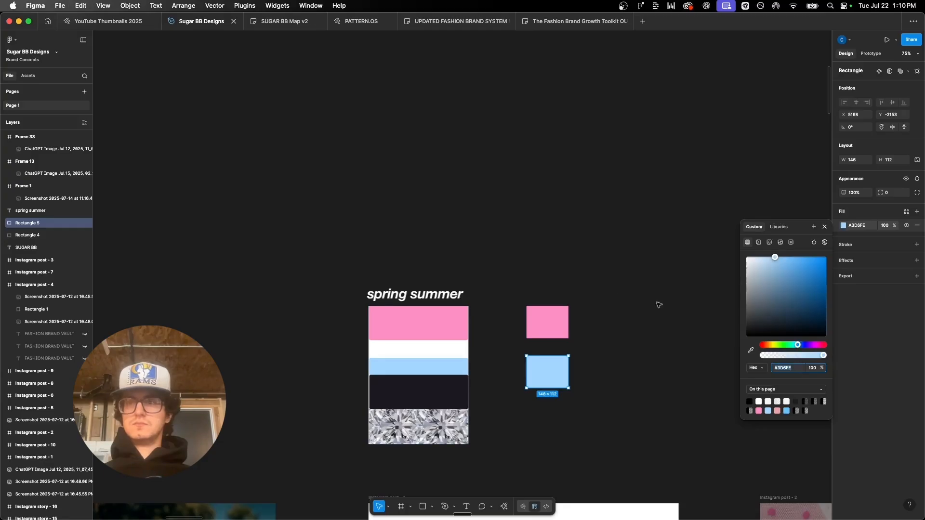
left_click(612, 287)
scroll(615, 294, "down", 2)
left_click(522, 348)
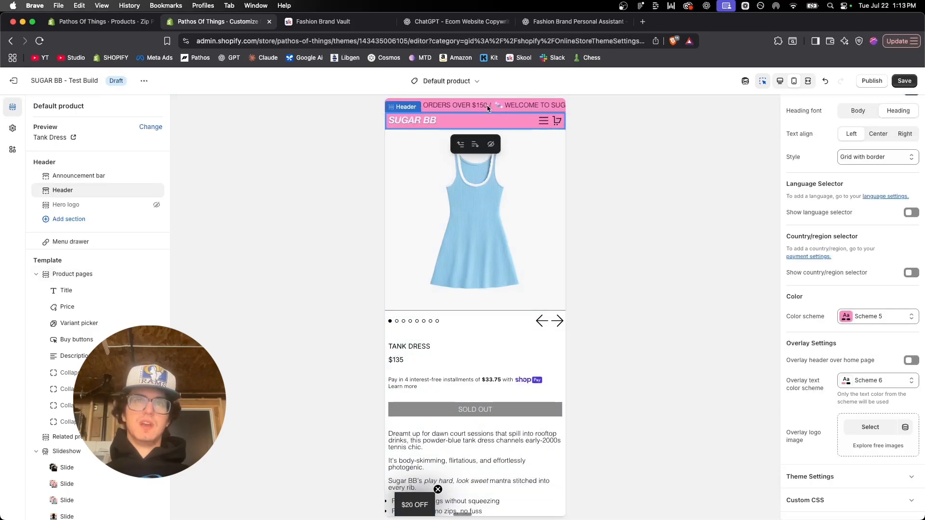
Step: Set the announcement bar's color scheme to Scheme 6
left_click(489, 107)
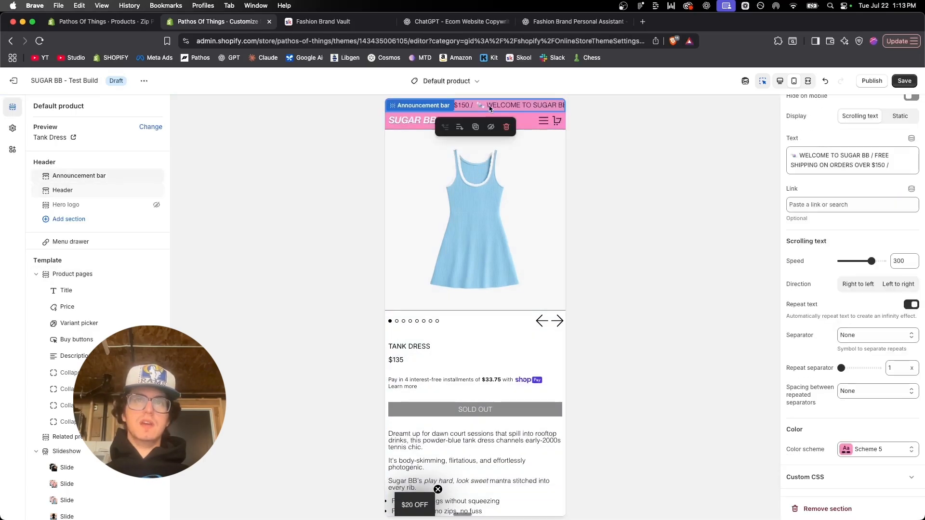
left_click(869, 449)
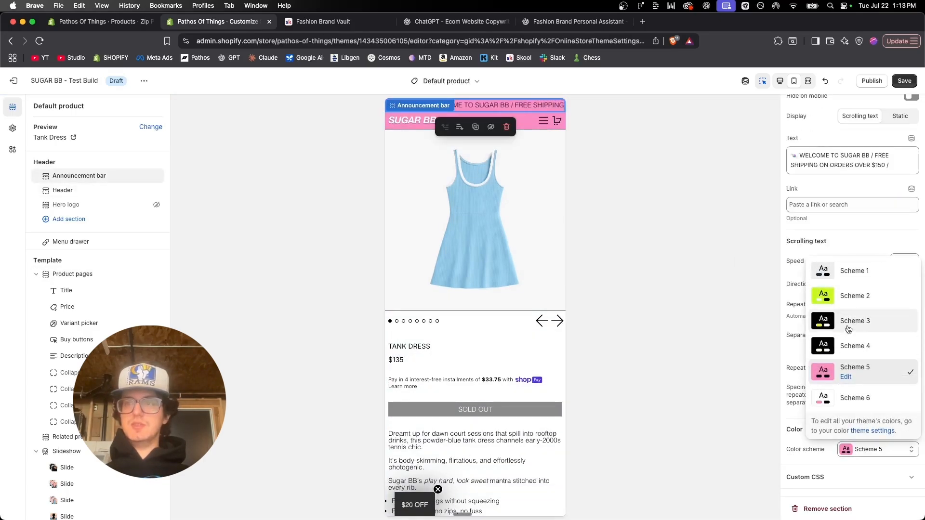
left_click(865, 398)
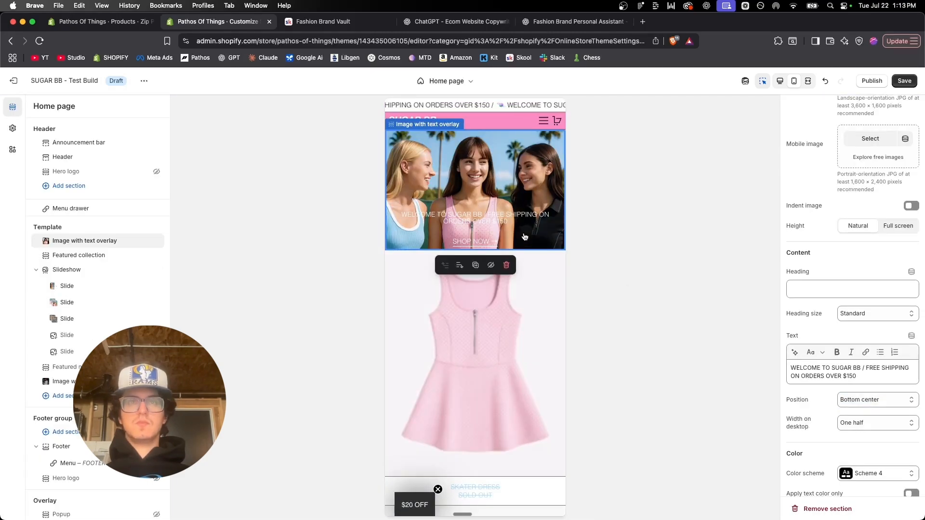
Step: Follow the hero image's Shop Now link to check the collection page, return to the home page and look through its sections
left_click(488, 228)
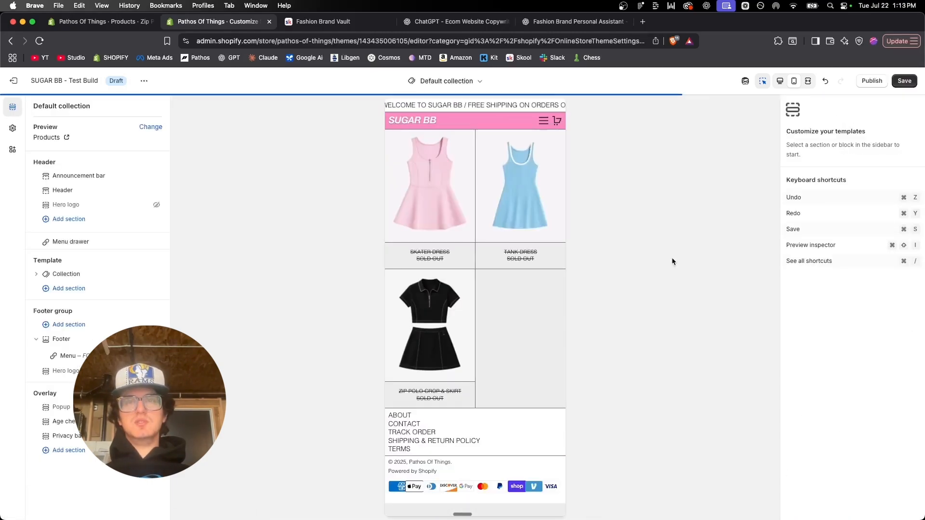
scroll(399, 112, "left", 5)
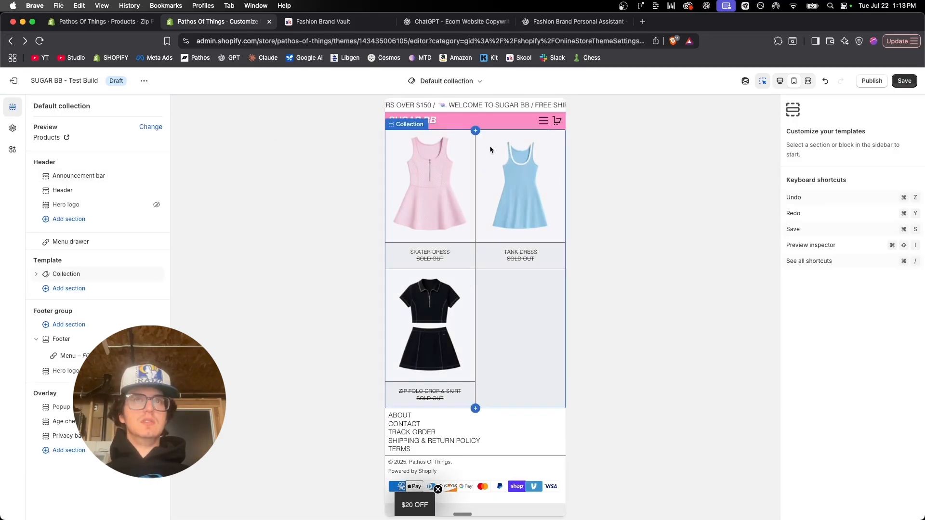
scroll(363, 208, "left", 5)
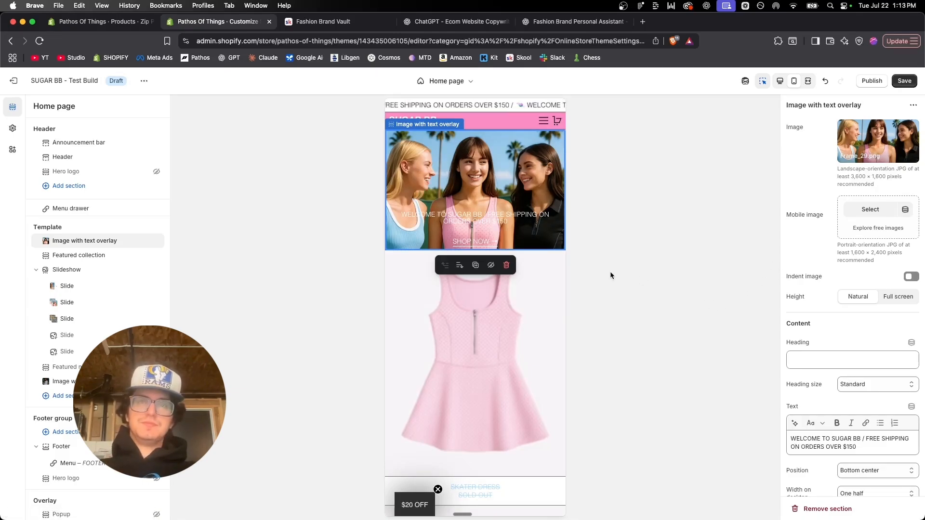
scroll(524, 333, "down", 3)
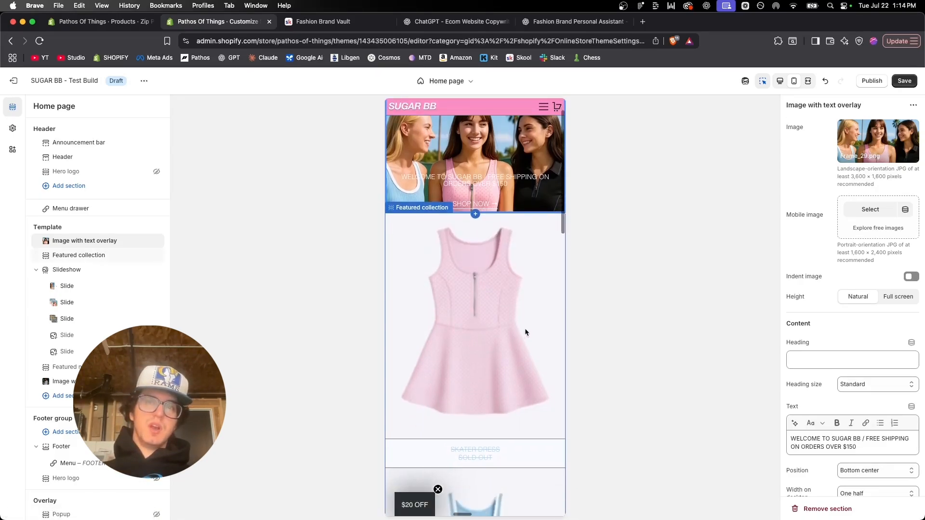
scroll(464, 303, "down", 10)
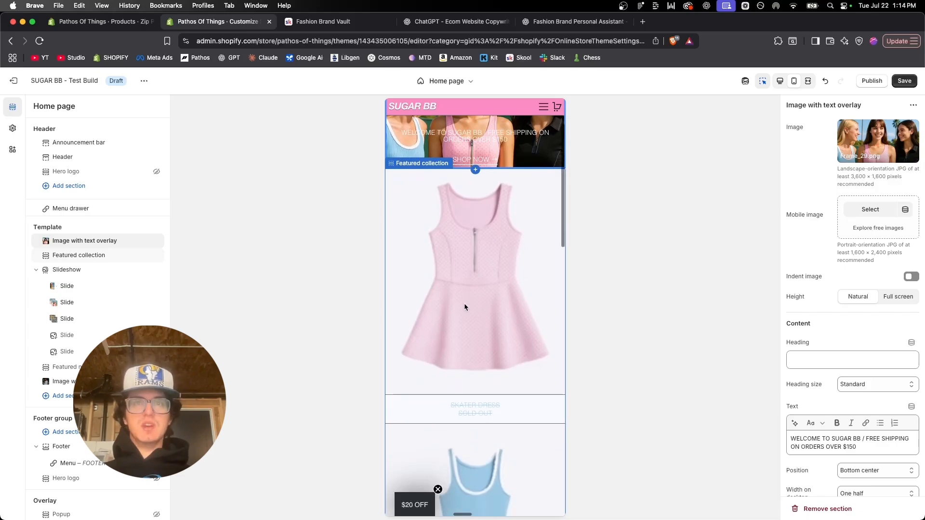
scroll(465, 306, "down", 5)
scroll(465, 307, "up", 15)
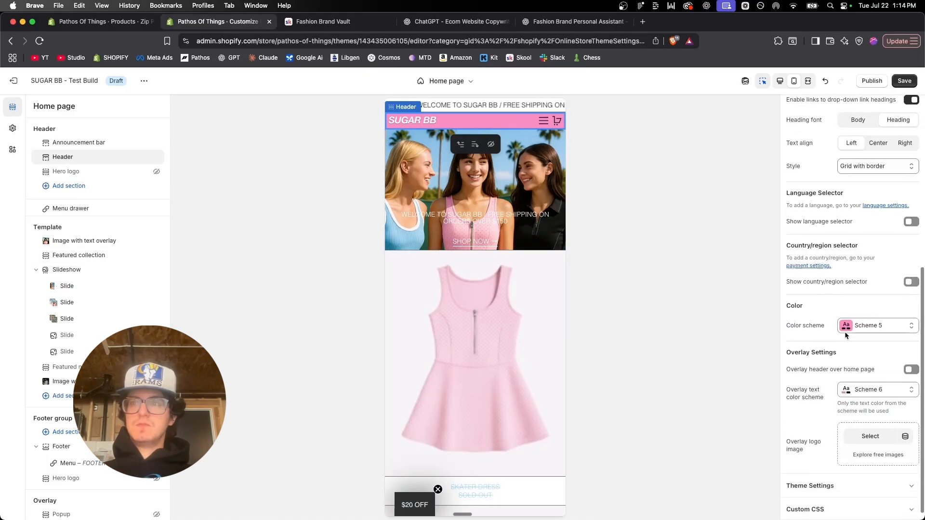
Step: Edit the header's Scheme 5 and set its background color to near-black #202020
scroll(845, 331, "up", 1)
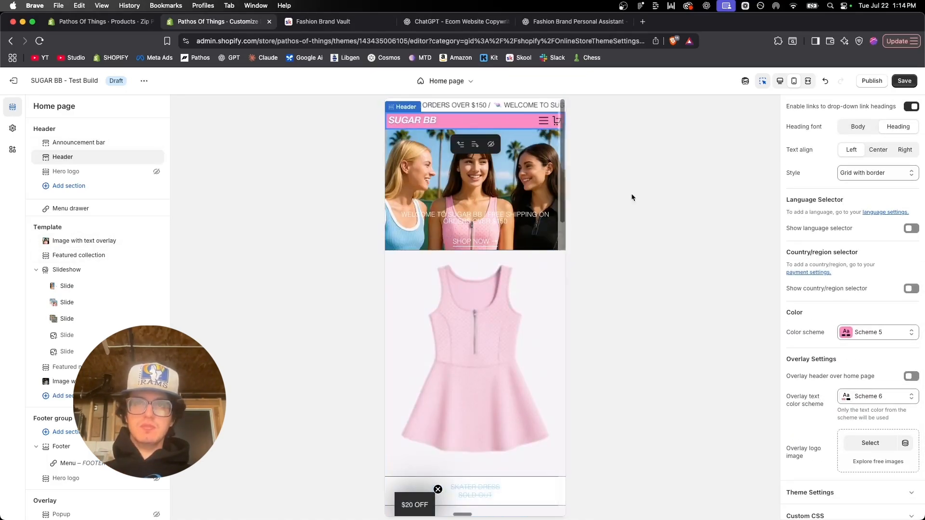
left_click(853, 333)
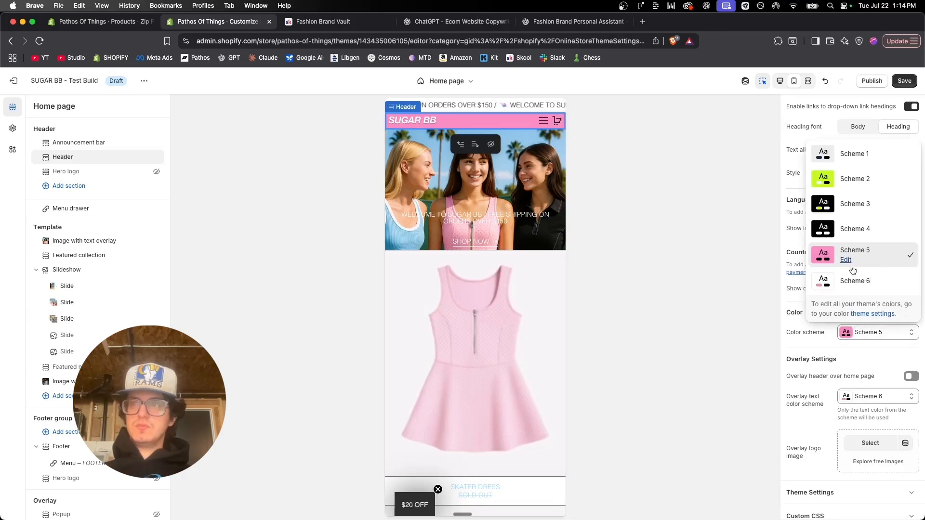
left_click(847, 260)
left_click(847, 197)
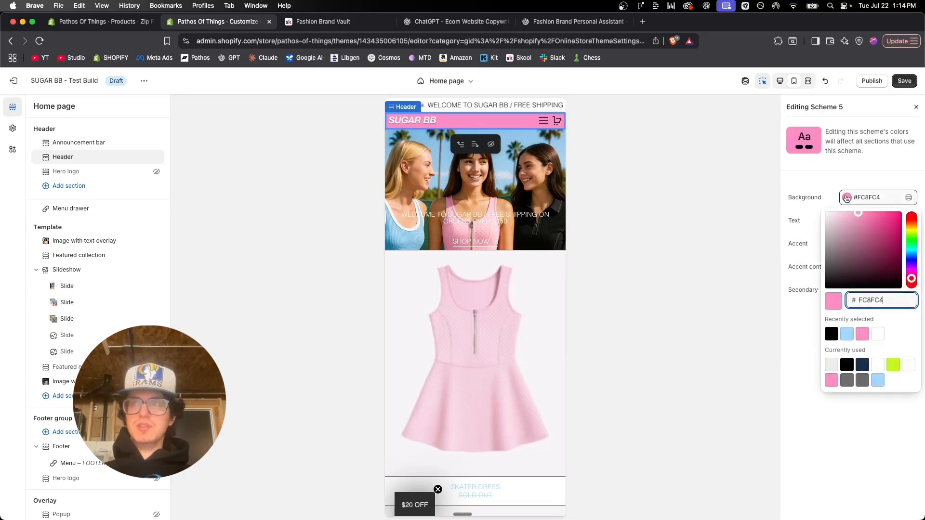
left_click(834, 254)
left_click_drag(834, 254, 817, 277)
left_click(817, 277)
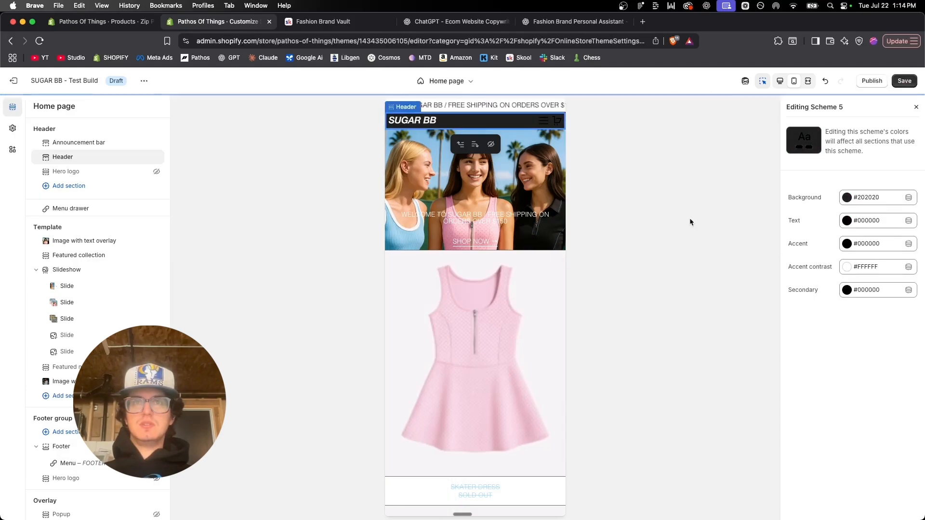
Step: Lighten the Scheme 5 background to a softer dark grey
left_click(858, 199)
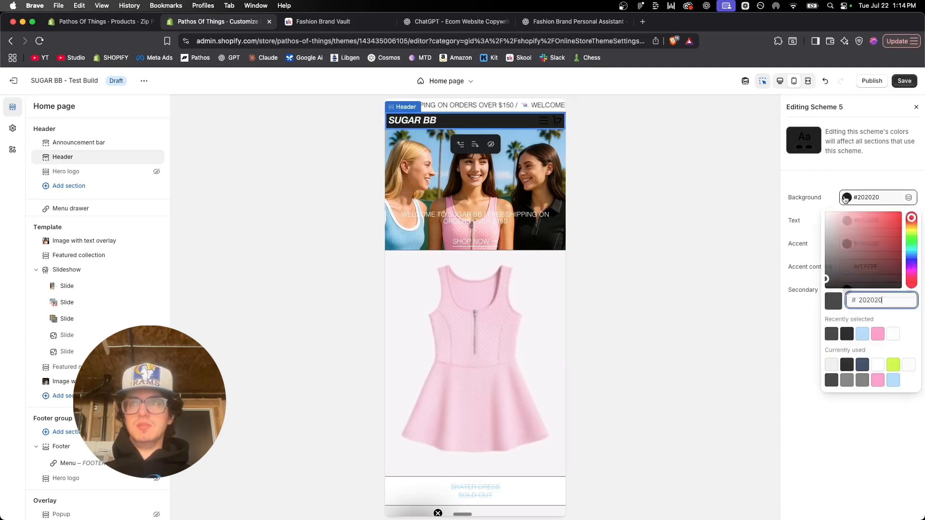
mouse_move(828, 278)
left_mouse_down()
mouse_move(825, 259)
mouse_move(818, 270)
left_mouse_up()
left_click(820, 262)
left_click(847, 200)
left_click(818, 268)
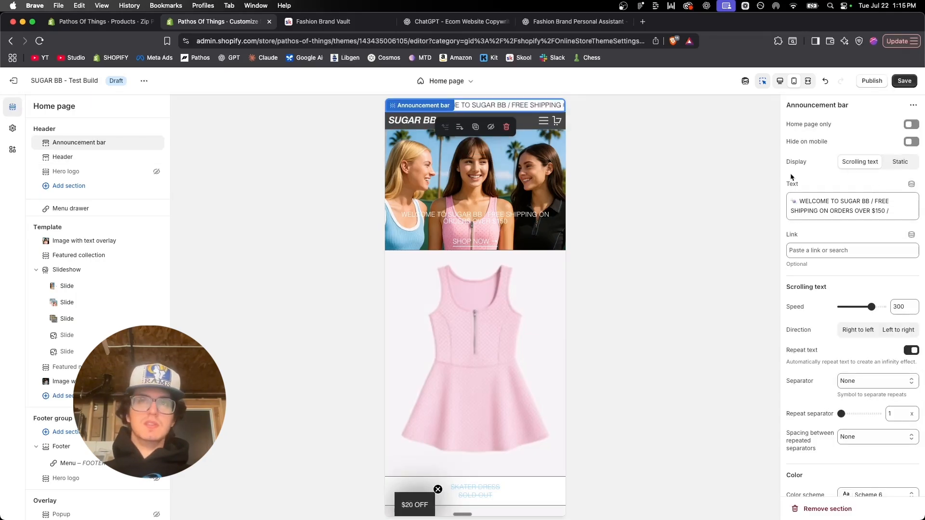
Step: Give the announcement bar a new color scheme with a light blue background
scroll(806, 329, "down", 2)
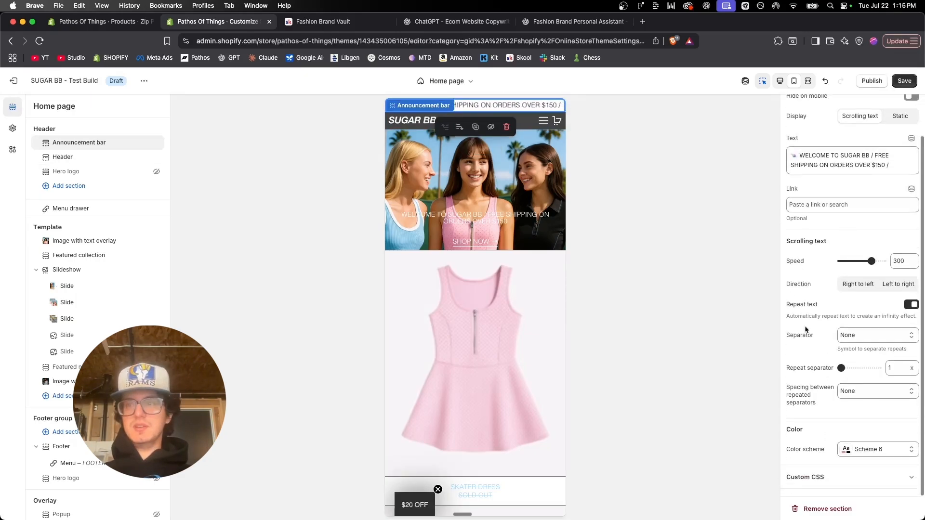
left_click(871, 450)
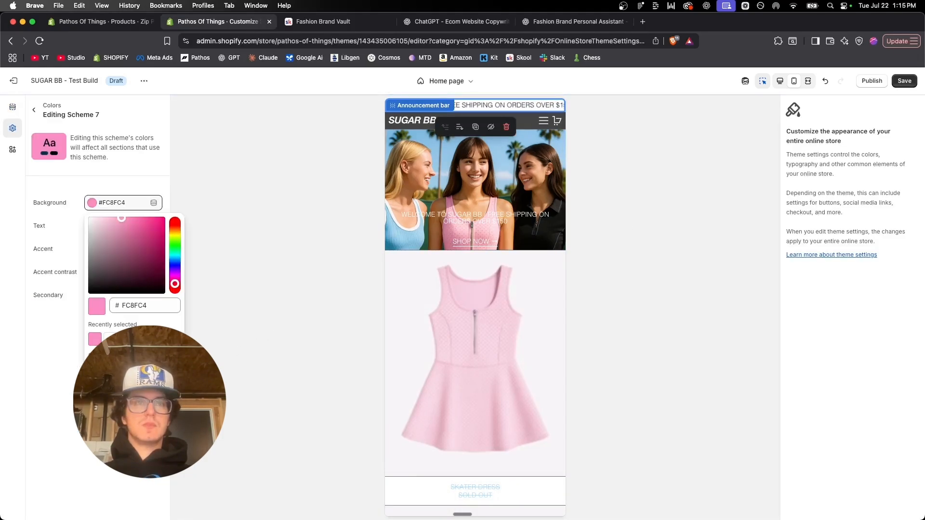
left_click(125, 369)
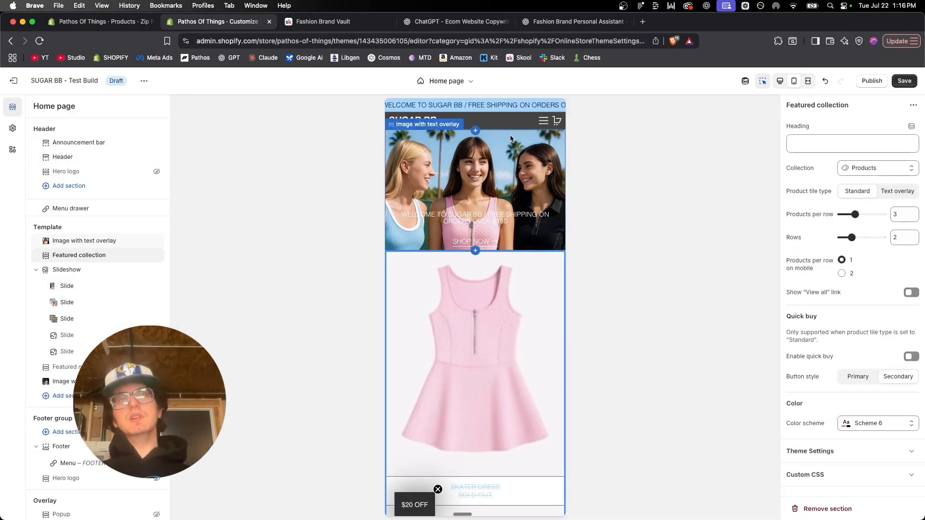
Step: Review the home page in mobile and desktop preview, focusing on the product images in the featured collection
scroll(524, 169, "down", 2)
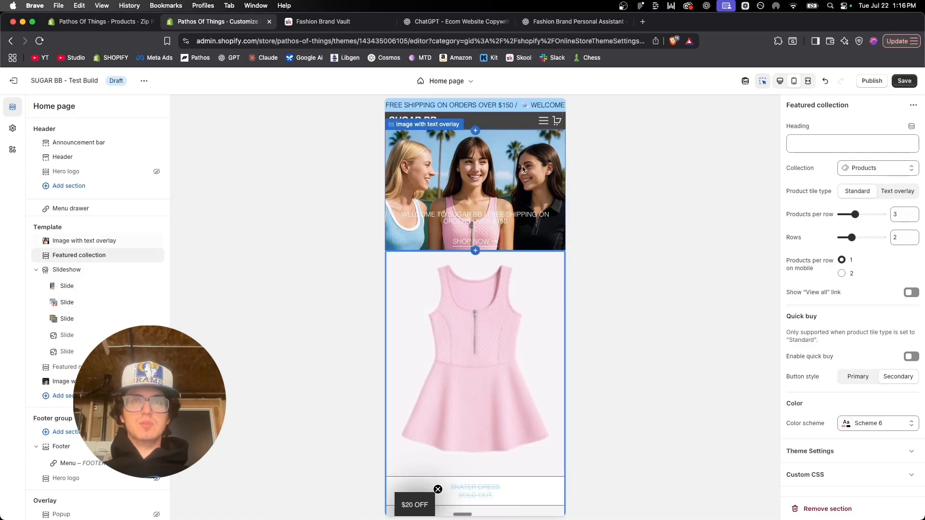
scroll(524, 170, "down", 20)
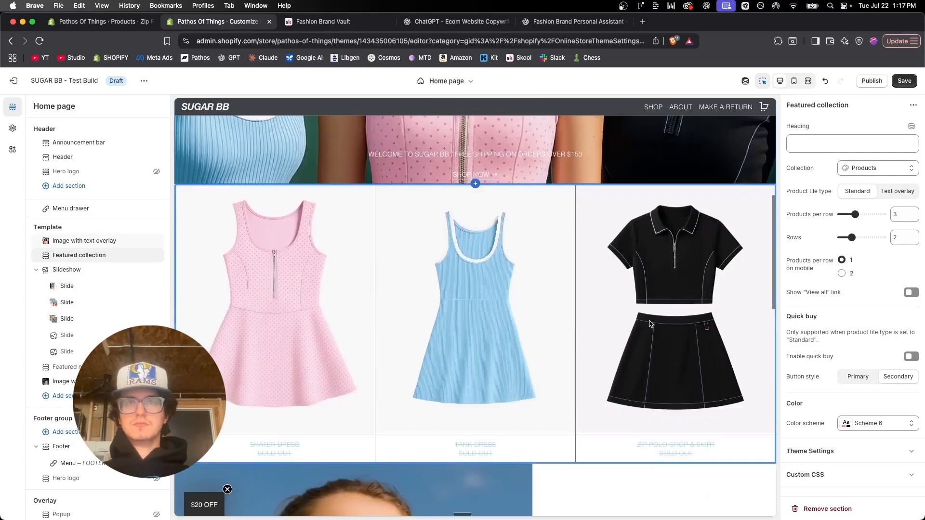
scroll(650, 323, "down", 1)
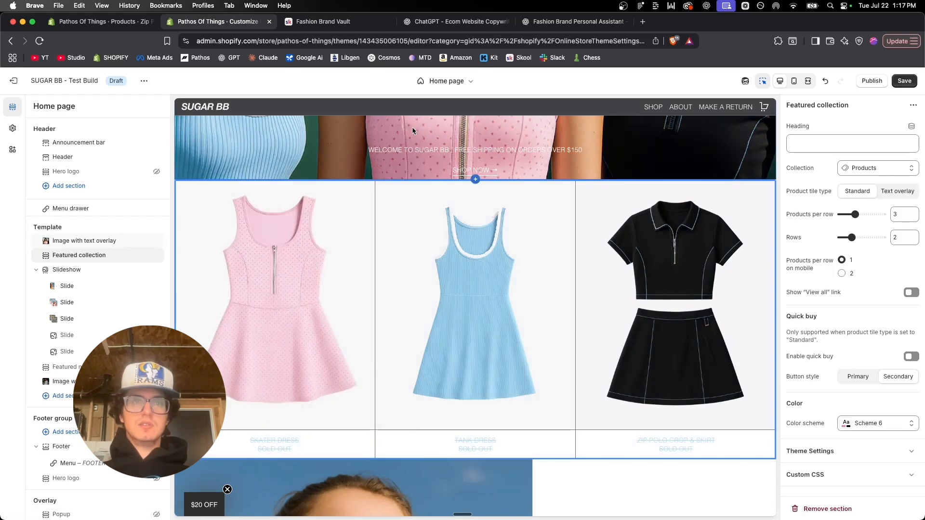
scroll(235, 295, "up", 1)
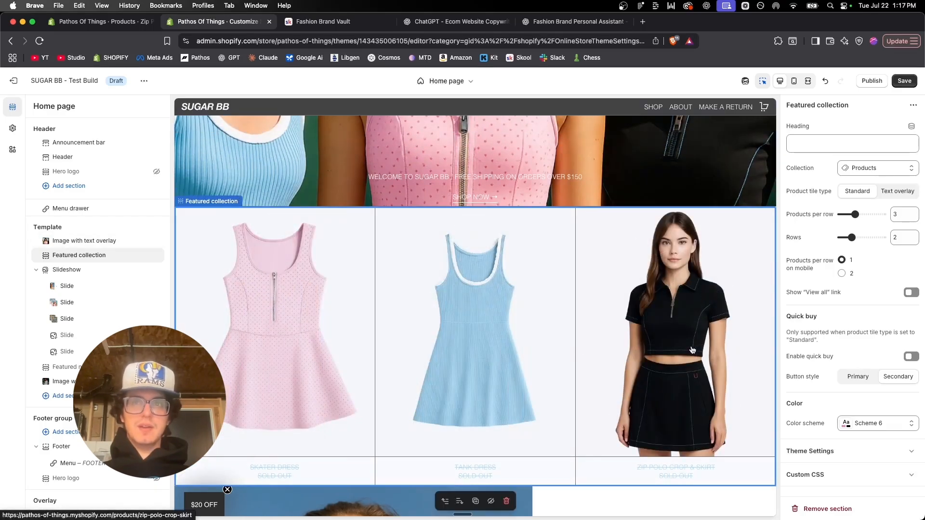
scroll(621, 219, "down", 2)
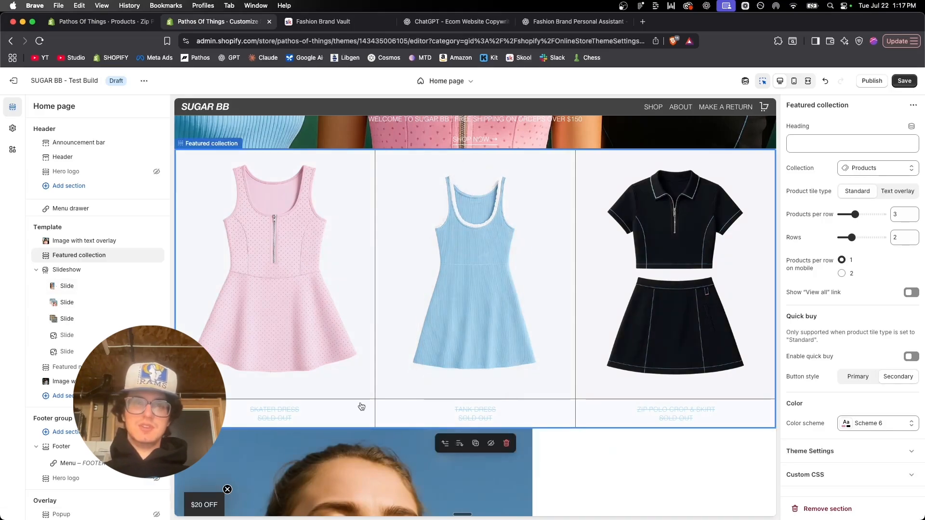
scroll(638, 429, "down", 1)
scroll(638, 433, "up", 2)
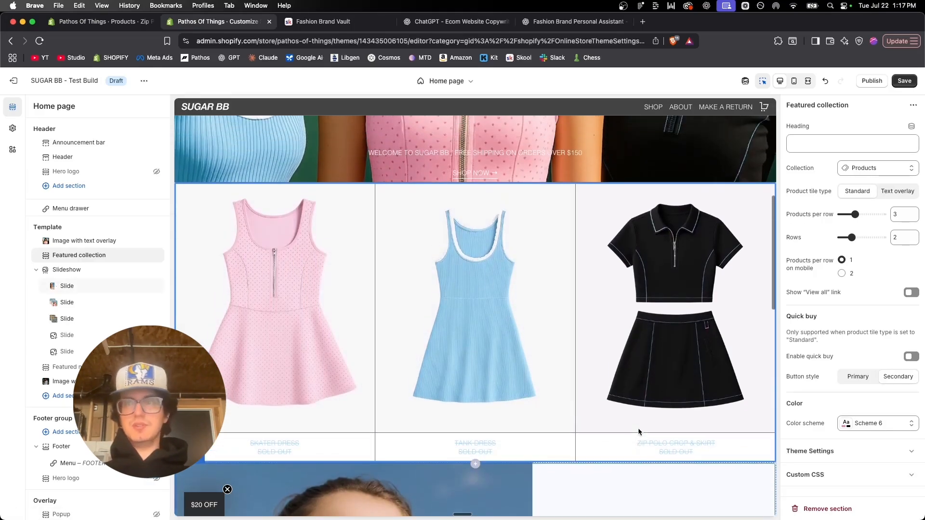
Step: Switch to the Sugar BB Designs file in Figma and look over the brand palette and the Instagram post designs
key("super+Tab")
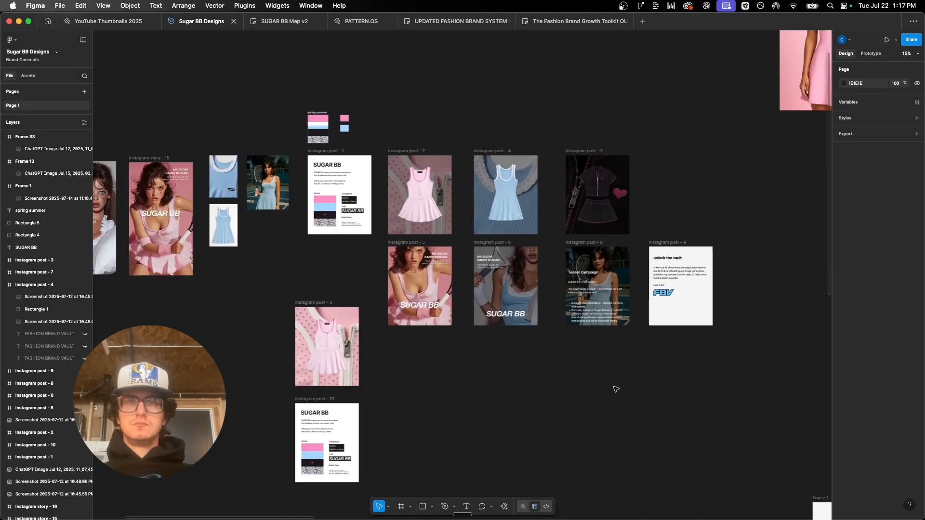
scroll(423, 195, "up", 10)
scroll(424, 195, "down", 5)
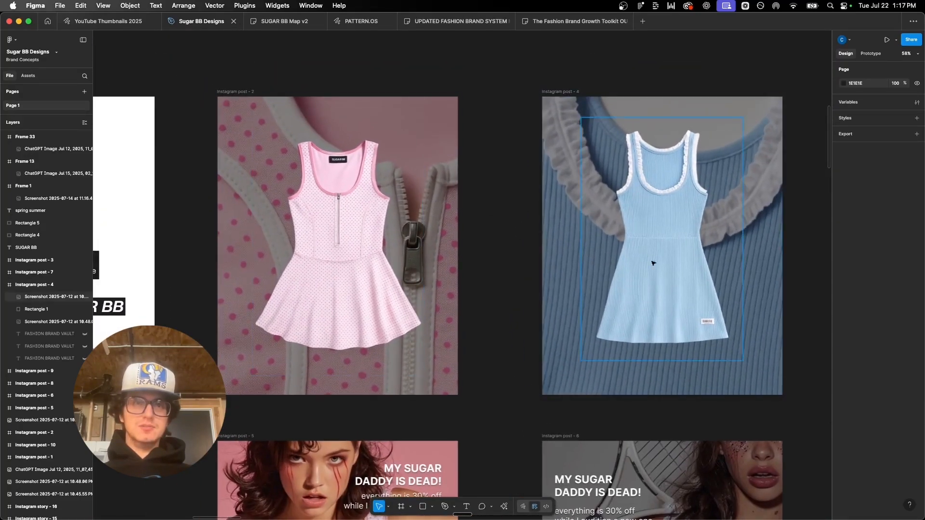
scroll(524, 258, "down", 3)
scroll(524, 258, "down", 10)
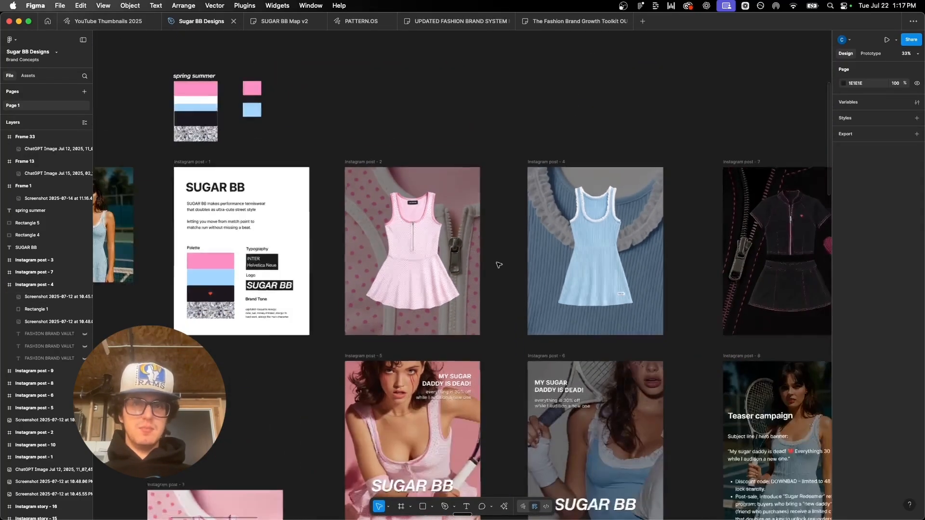
scroll(499, 265, "down", 5)
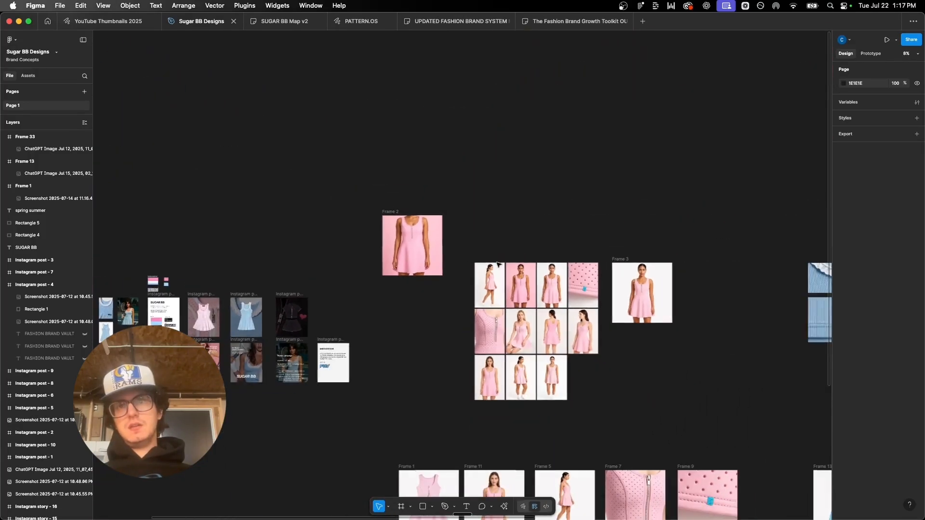
Step: Examine the frames holding the pink and blue dress product photos, including the model shots and fabric close-ups
scroll(499, 265, "down", 10)
scroll(498, 265, "left", 5)
scroll(498, 265, "up", 2)
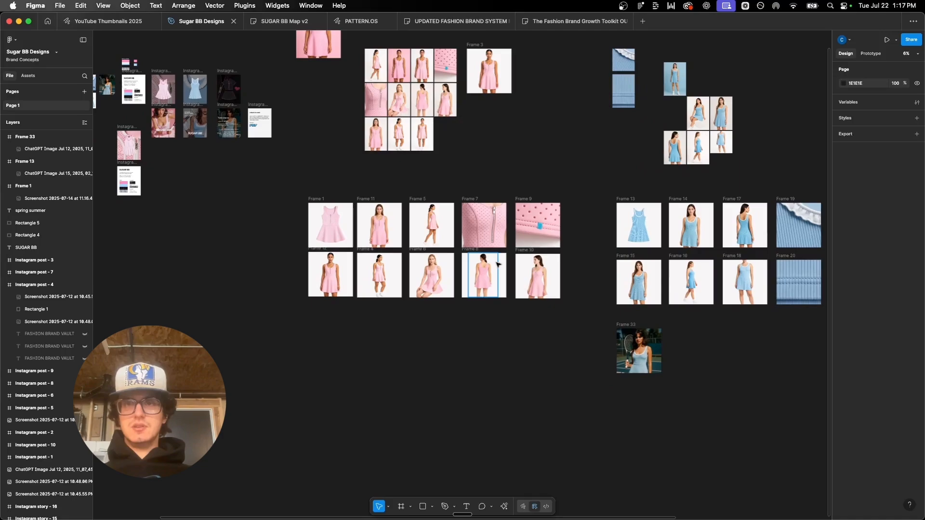
scroll(498, 265, "up", 5)
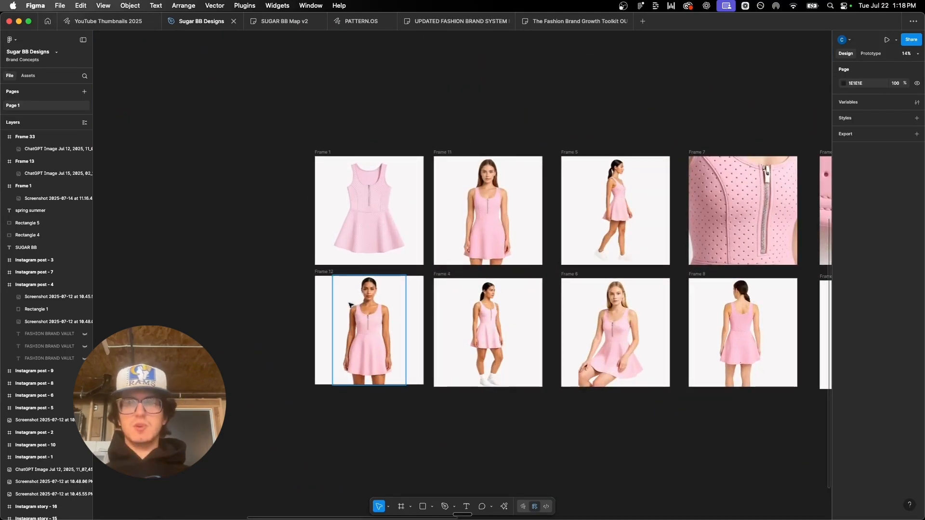
scroll(350, 305, "down", 2)
scroll(350, 305, "right", 5)
scroll(351, 305, "left", 1)
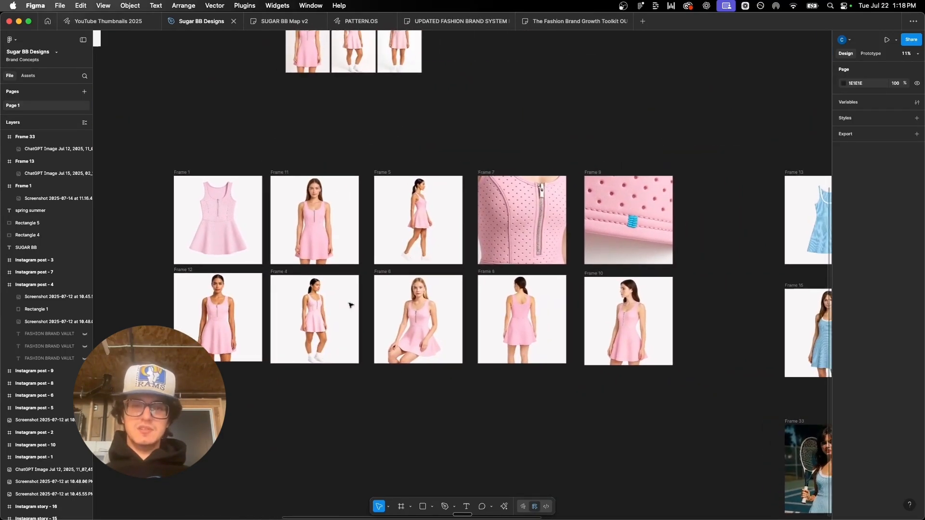
scroll(350, 305, "right", 8)
scroll(350, 305, "right", 2)
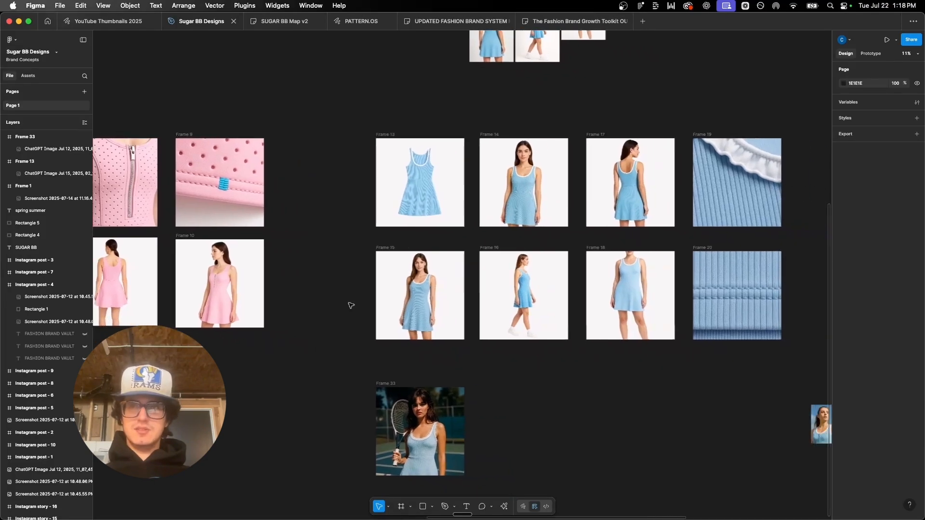
scroll(351, 305, "left", 10)
scroll(350, 305, "up", 3)
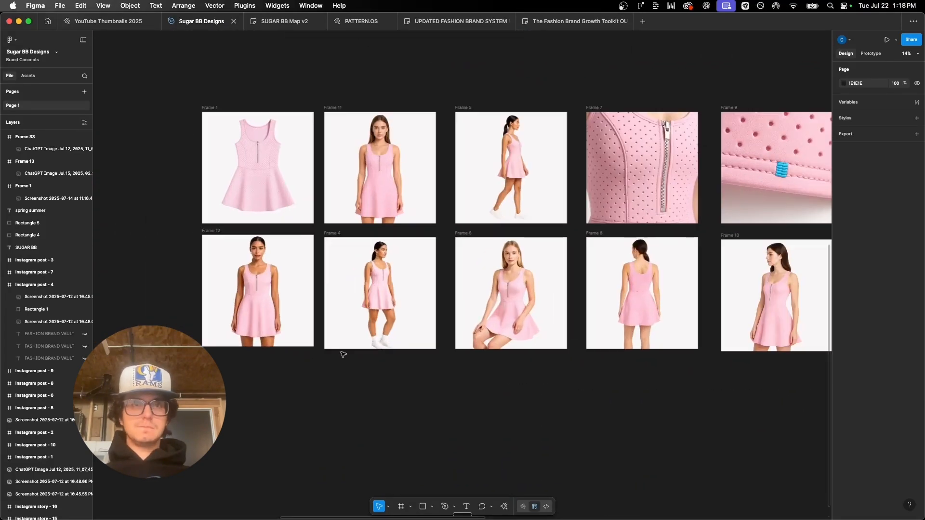
left_click_drag(208, 111, 209, 380)
Step: Switch to ChatGPT and submit "generate an image of a blue sky with whispy clouds. Think desktop wallpaper or iphone wallpaper. Simple, minimal, clean, beautiful nature photography."
key("super+Tab")
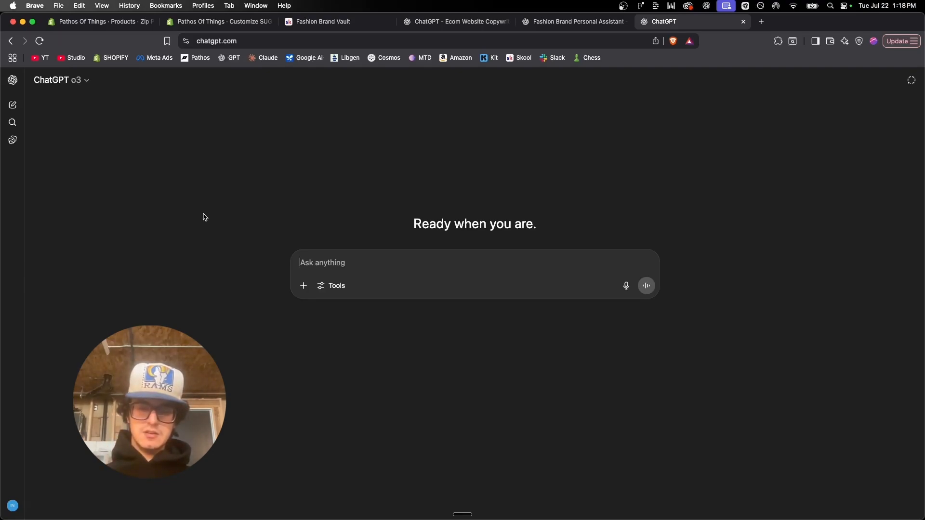
type("generate a")
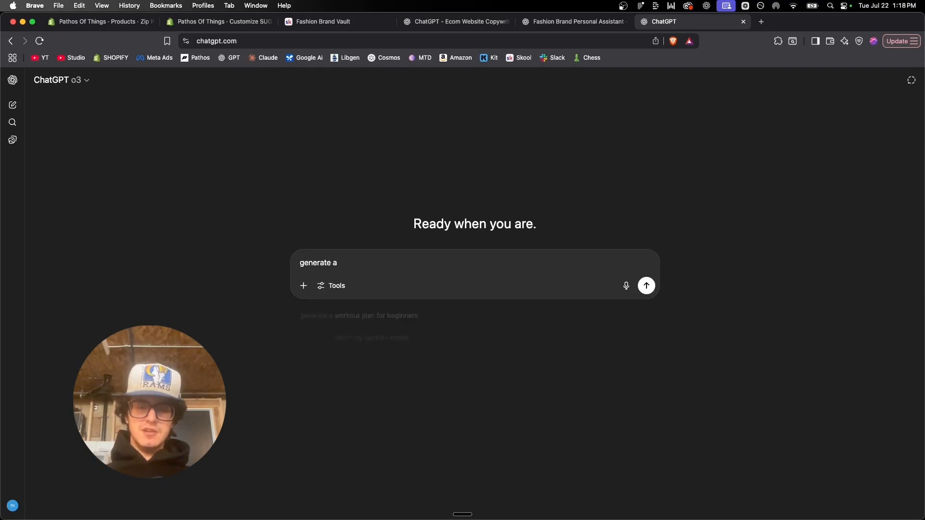
type("n")
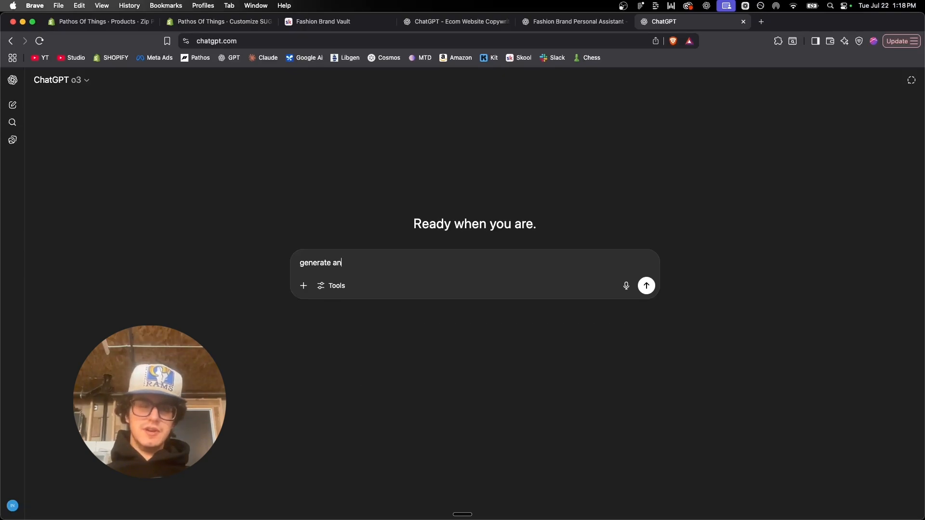
type(" image of a ")
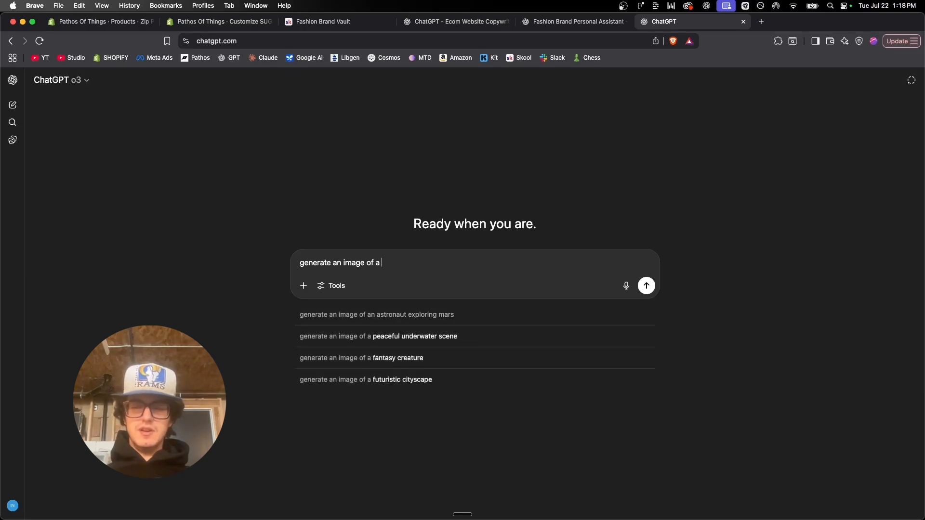
type("blue sky with ")
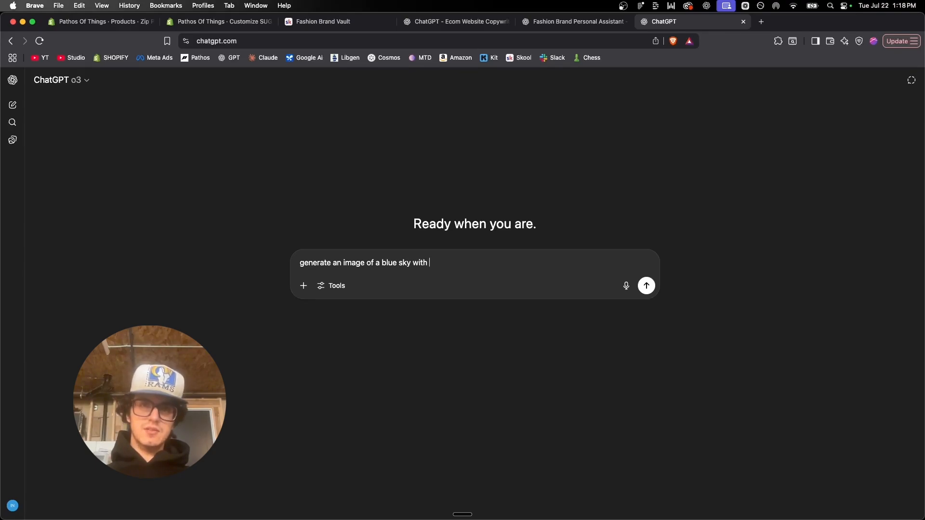
type("whispy clouds")
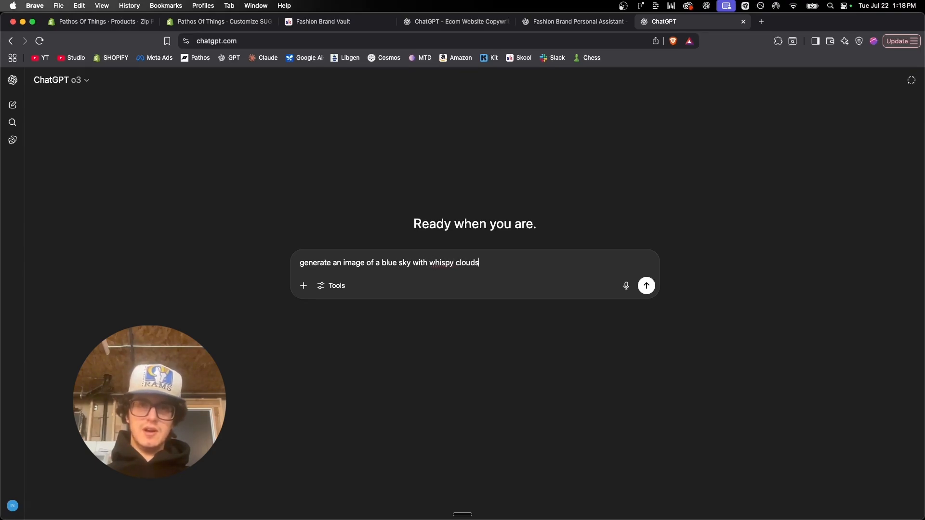
type(". Think")
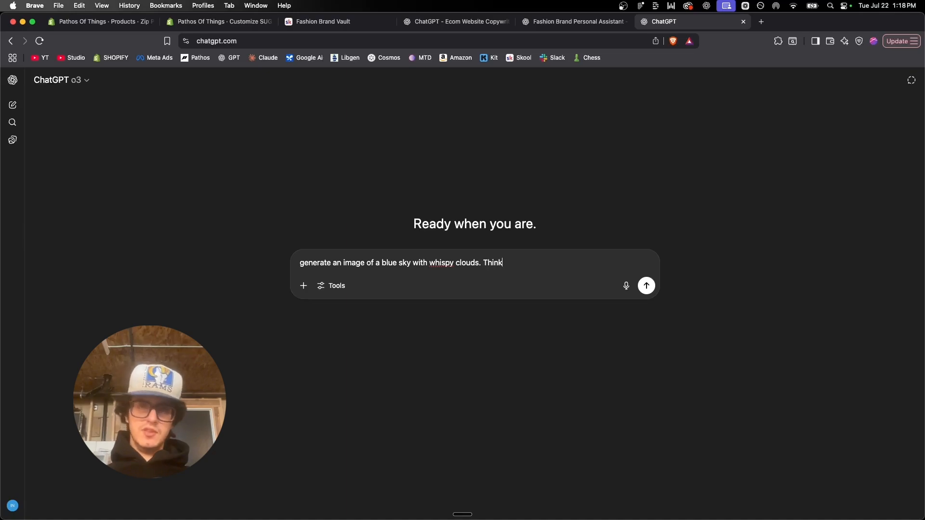
type(" desktop ")
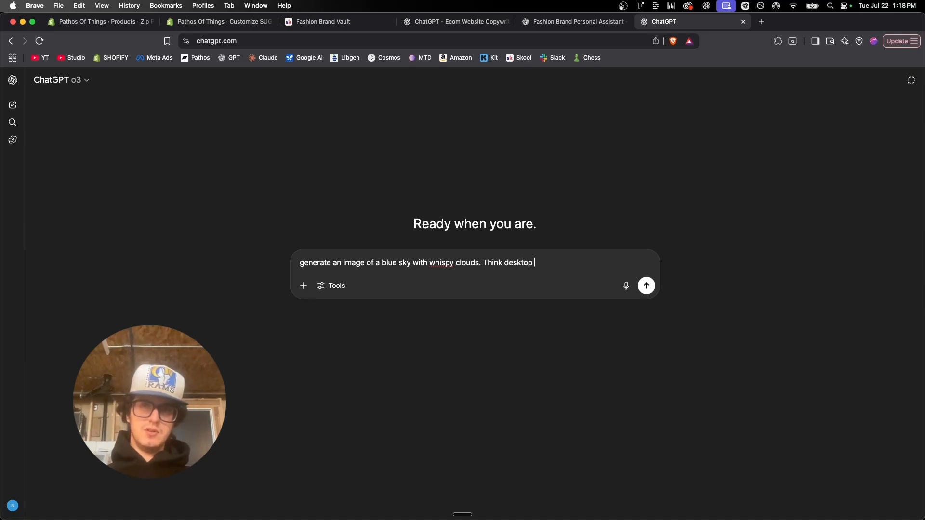
type("wallpaper or i")
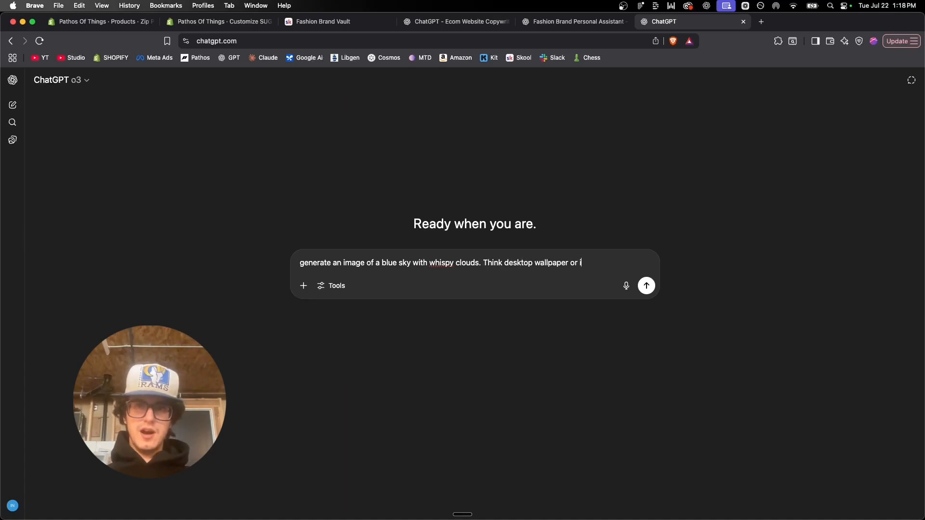
type("phone wallpape")
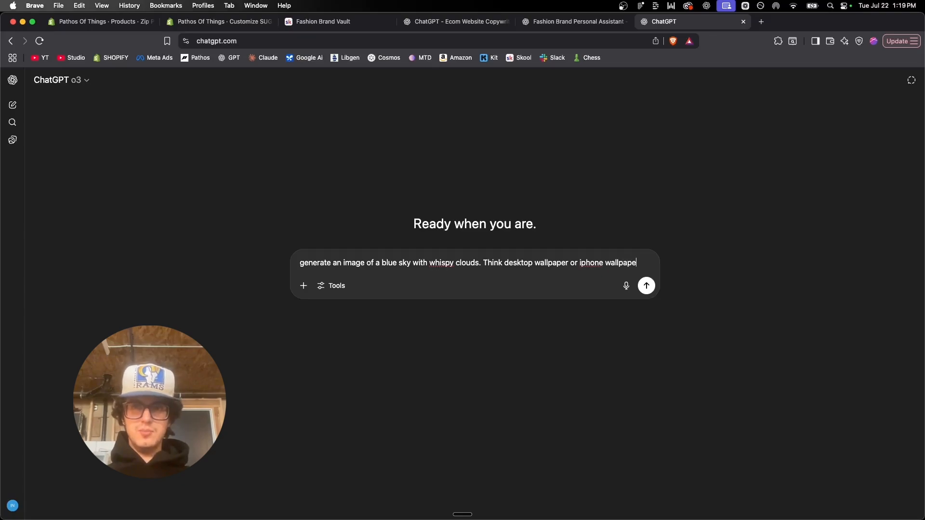
type("r. Simple")
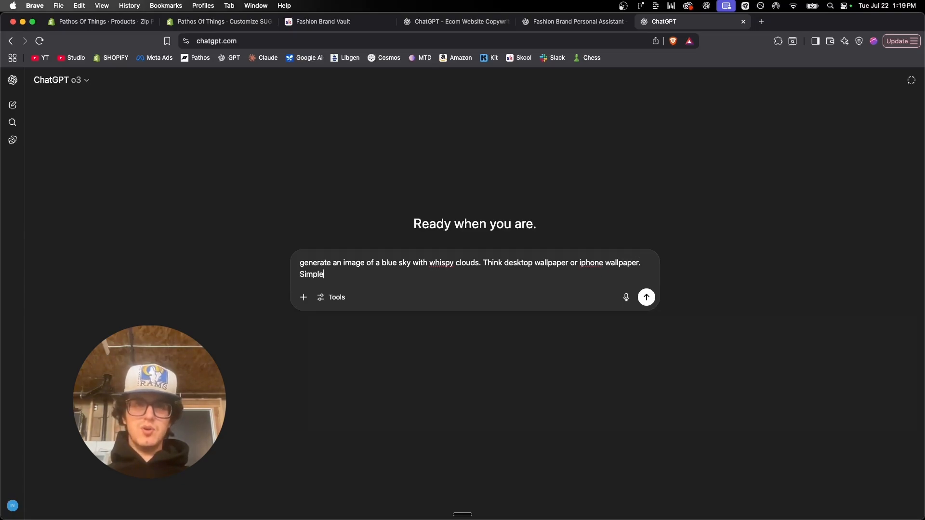
type(", minimal,")
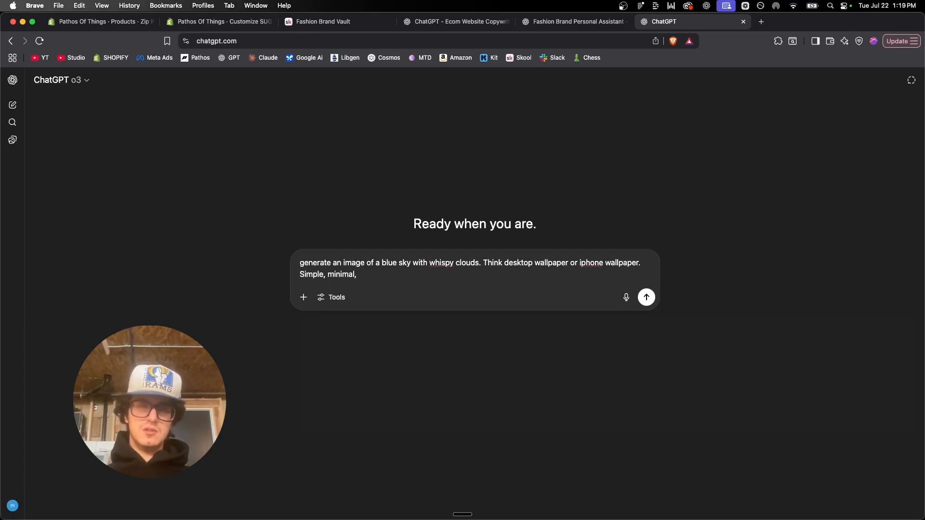
type(" clean, beautiful")
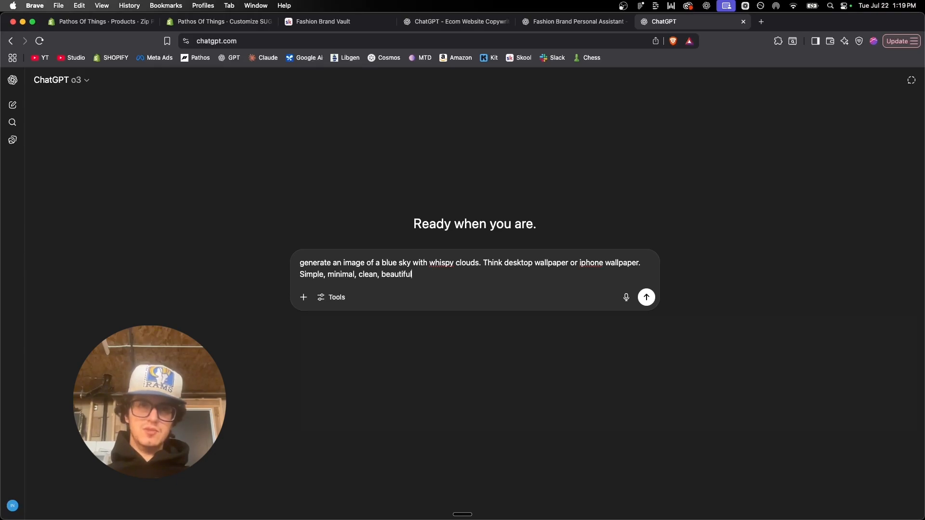
type(" nature phot")
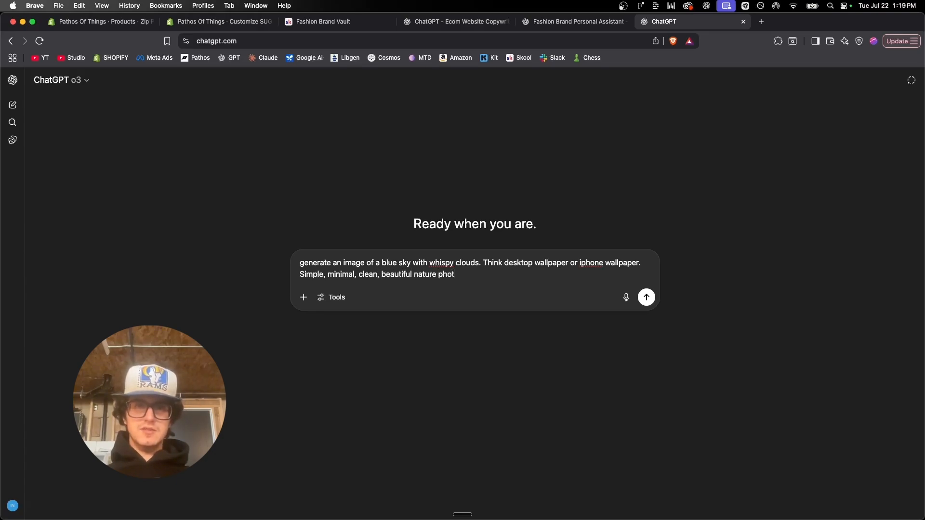
type("ography.")
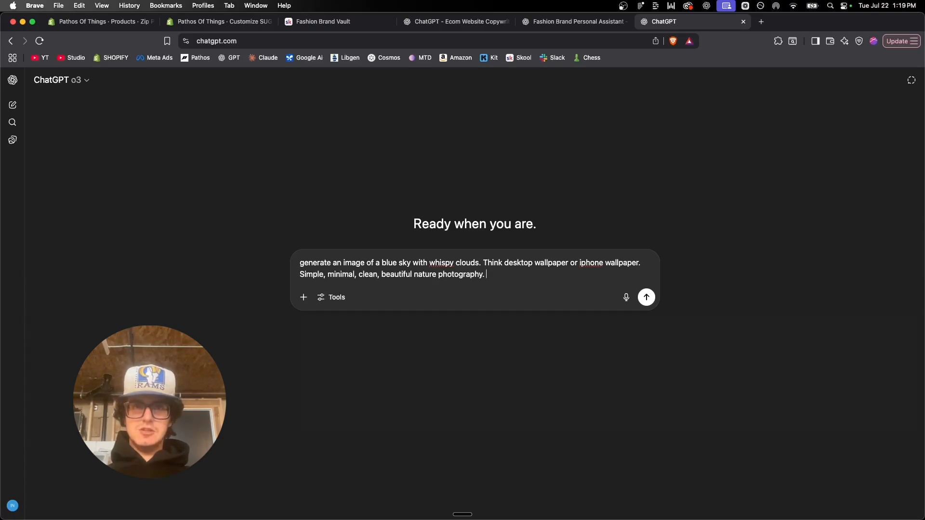
key("Return")
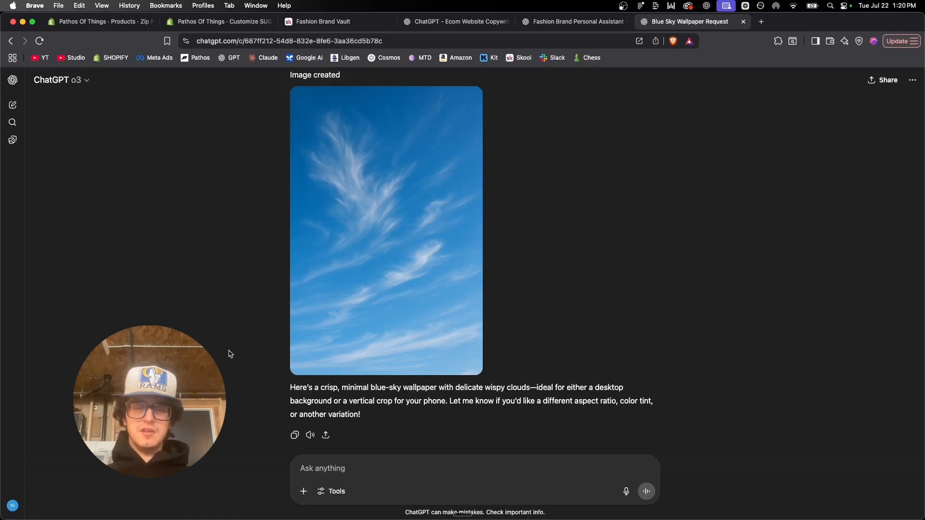
Step: Ask for a revised image with the prompt "great direction -> change the wispy clouds to big fluffy clouds"
type("great direction -> ")
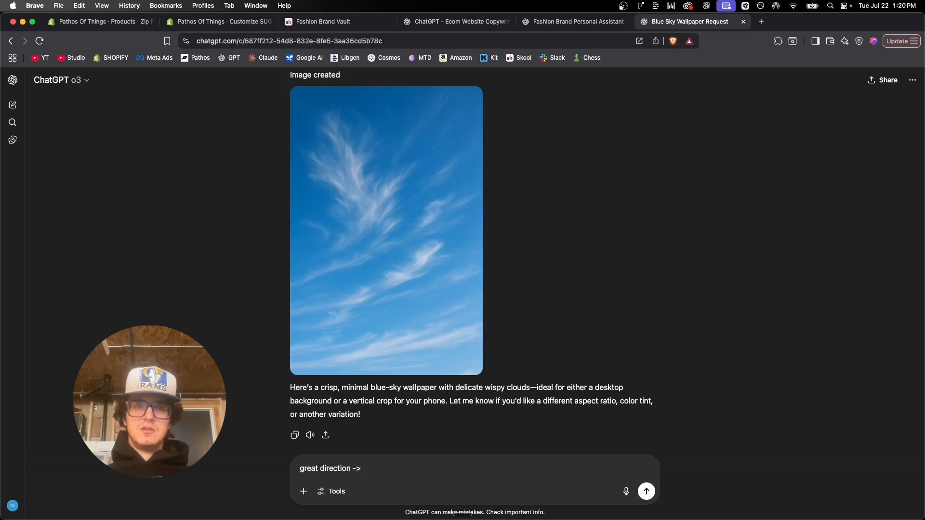
type("change the whisp")
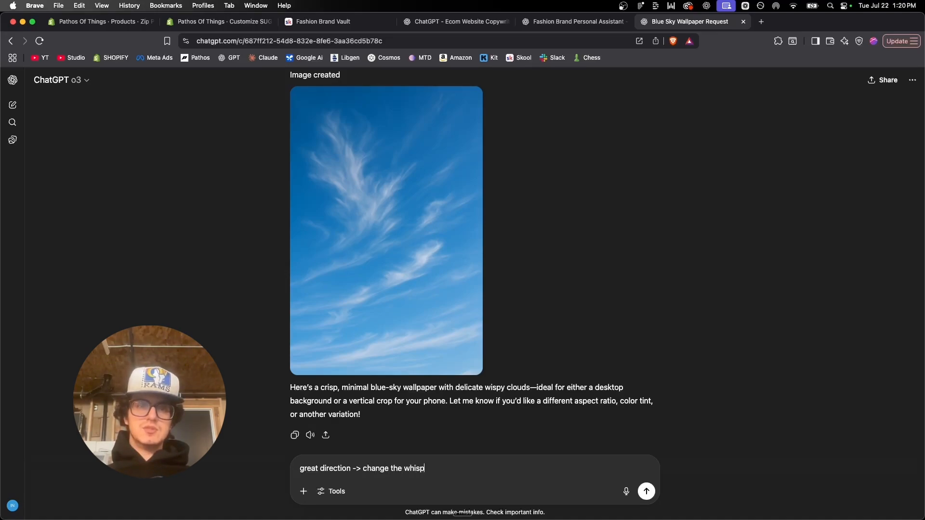
type("y clouds to big fluff")
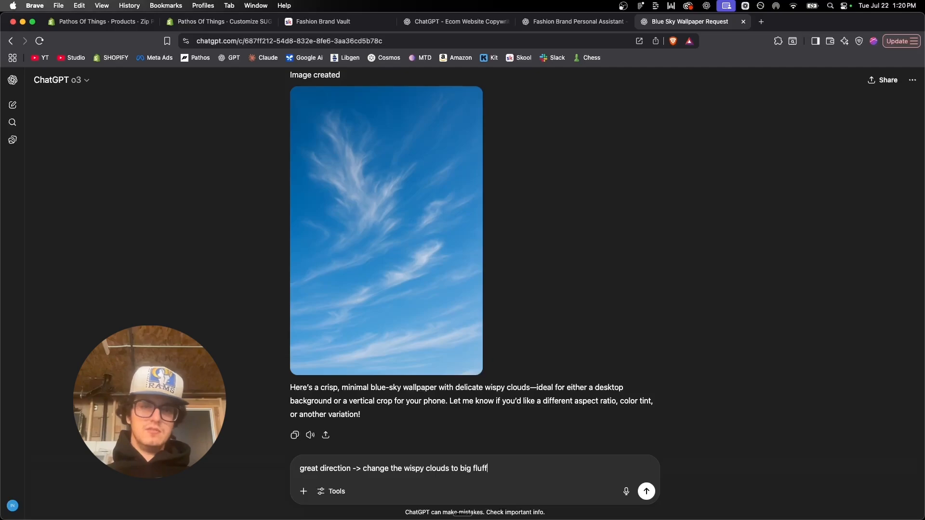
type("ouds")
key("Return")
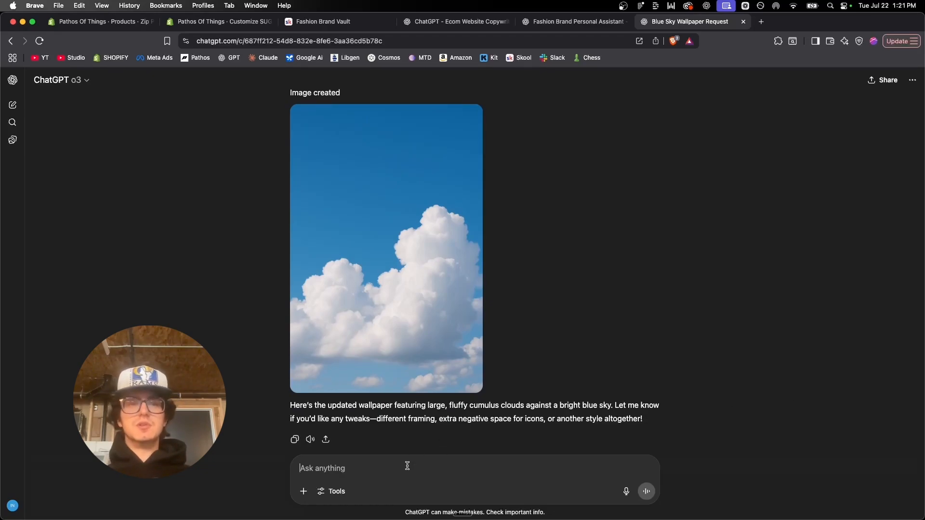
Step: Request more versions of the fluffy cloud image with the prompt "generate 3 variations"
type("generate 3")
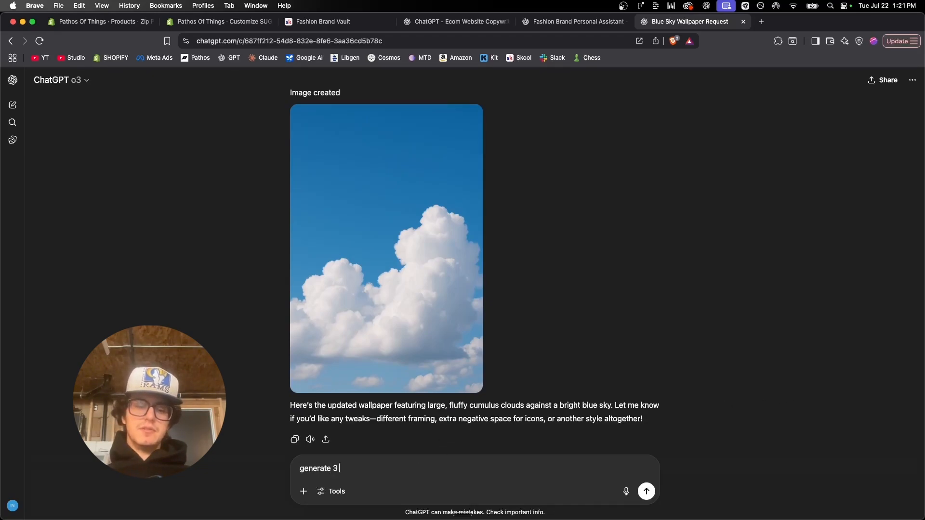
type(" variations")
key("Return")
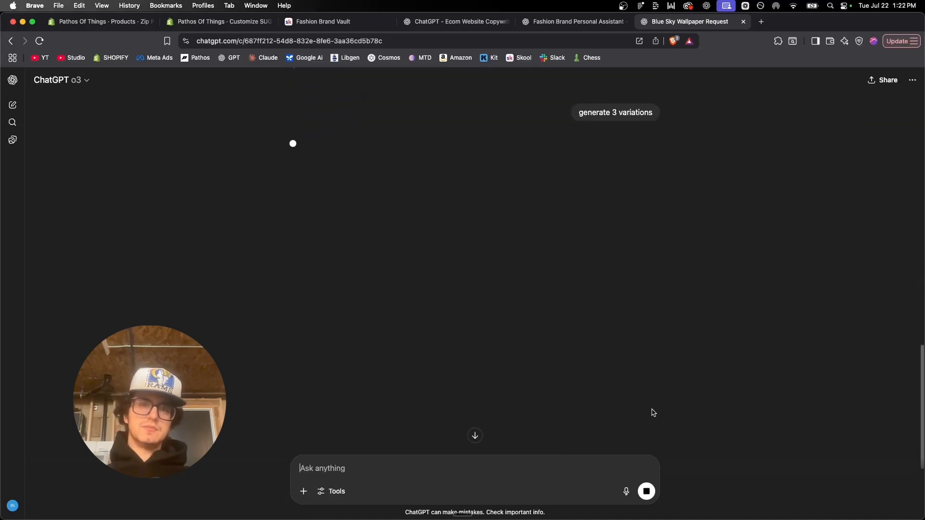
Step: Compare the generated cloud images in the conversation and download the fluffy cloud variation from the enlarged image view
scroll(762, 327, "up", 5)
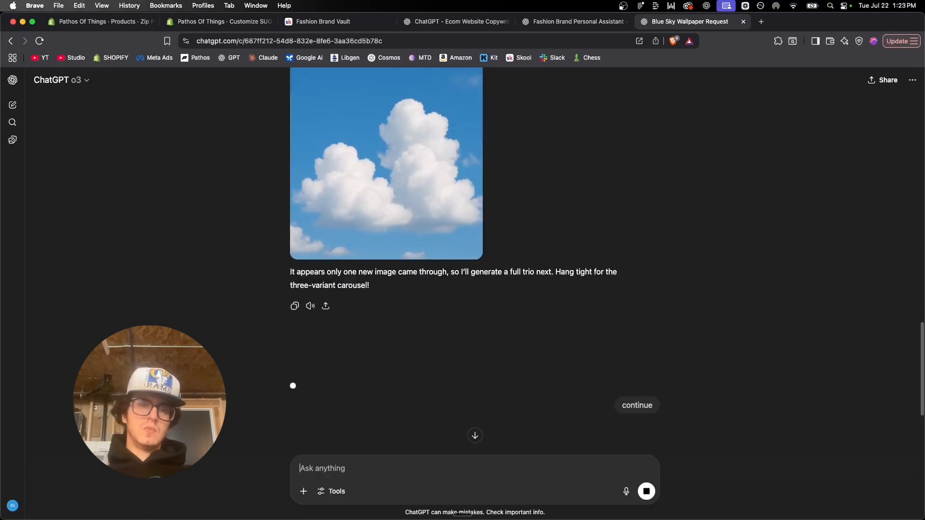
scroll(504, 328, "down", 5)
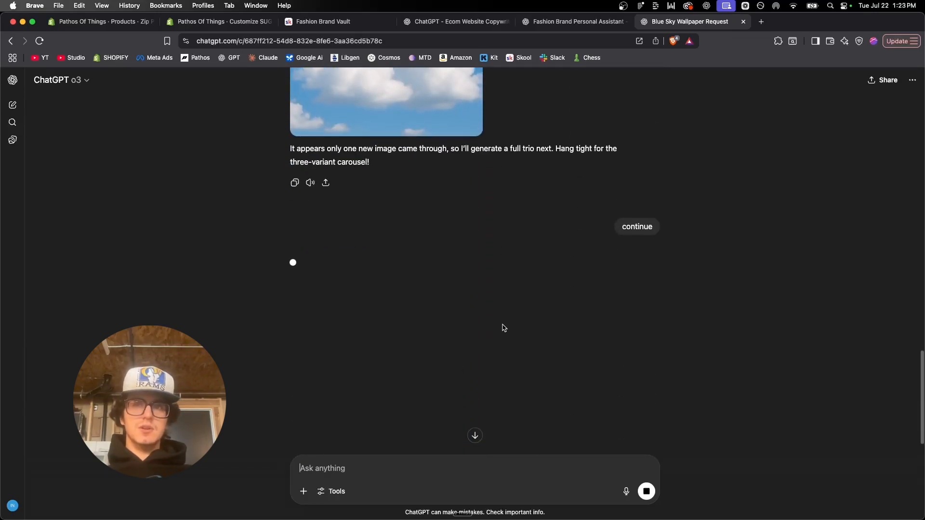
scroll(616, 186, "up", 12)
scroll(615, 186, "down", 10)
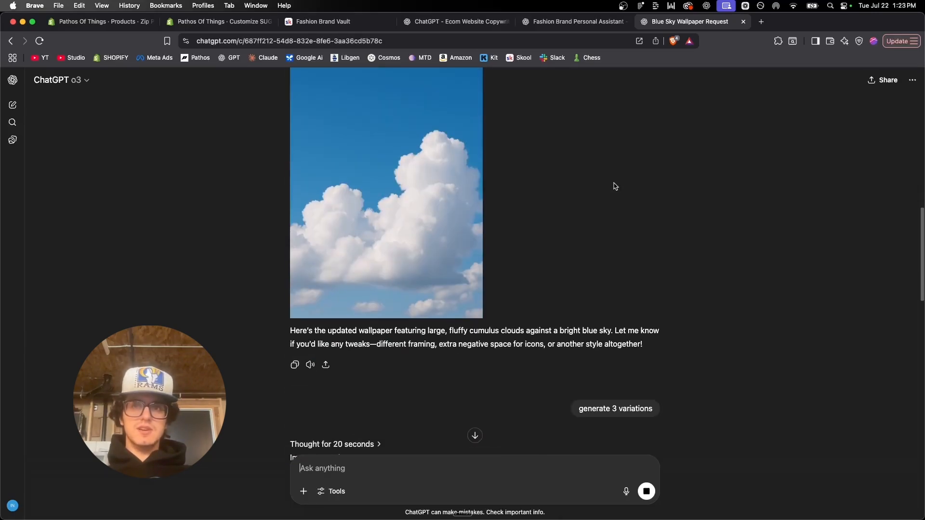
scroll(615, 186, "down", 1)
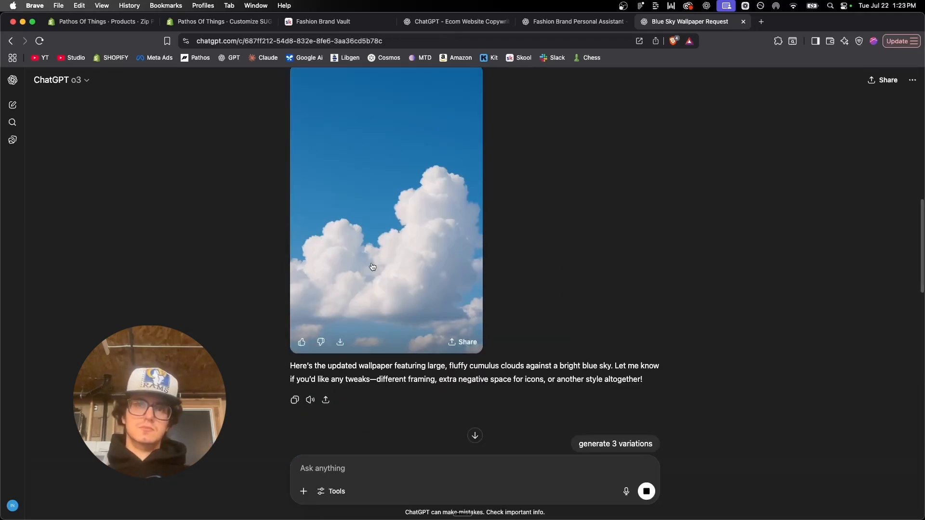
left_click(388, 258)
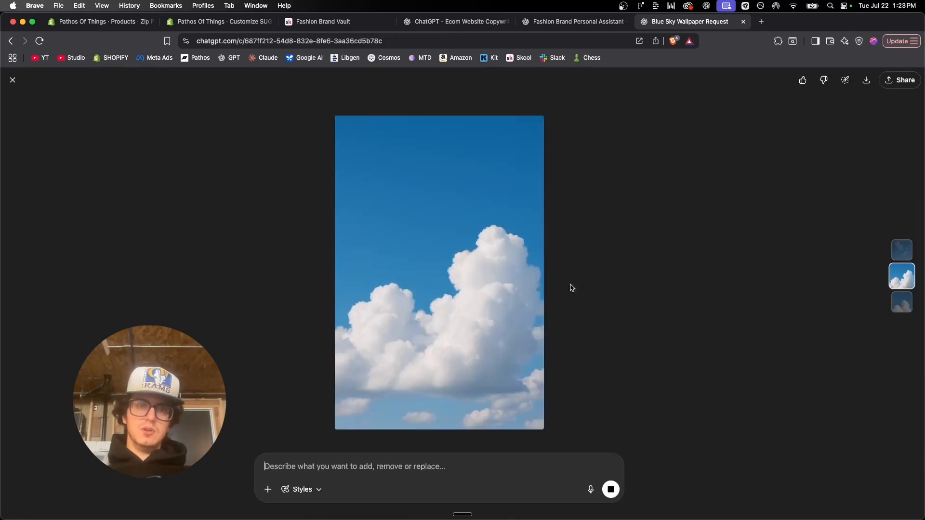
left_click(866, 80)
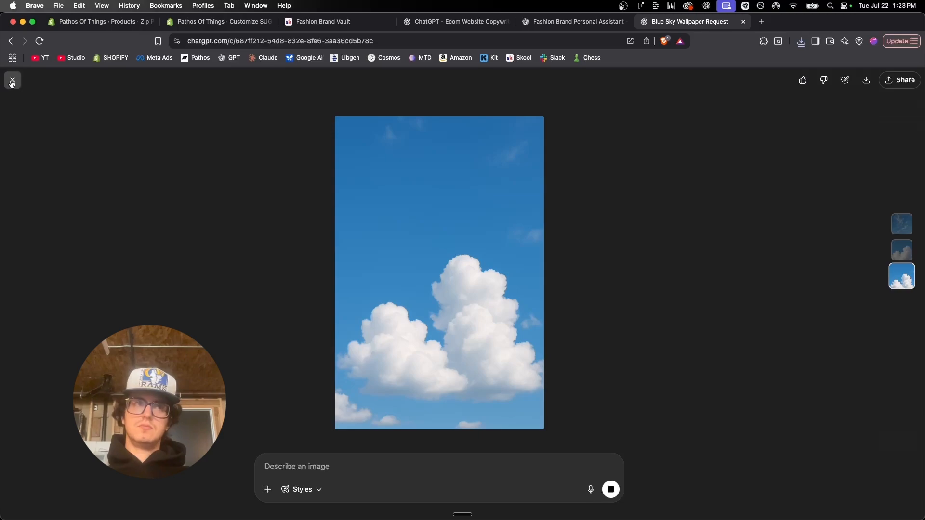
left_click(13, 80)
Step: Switch to Sugar BB Designs in Figma, place the downloaded cloud image in the pink dress's Frame 1 and enlarge it to cover the frame
key("ctrl+Right")
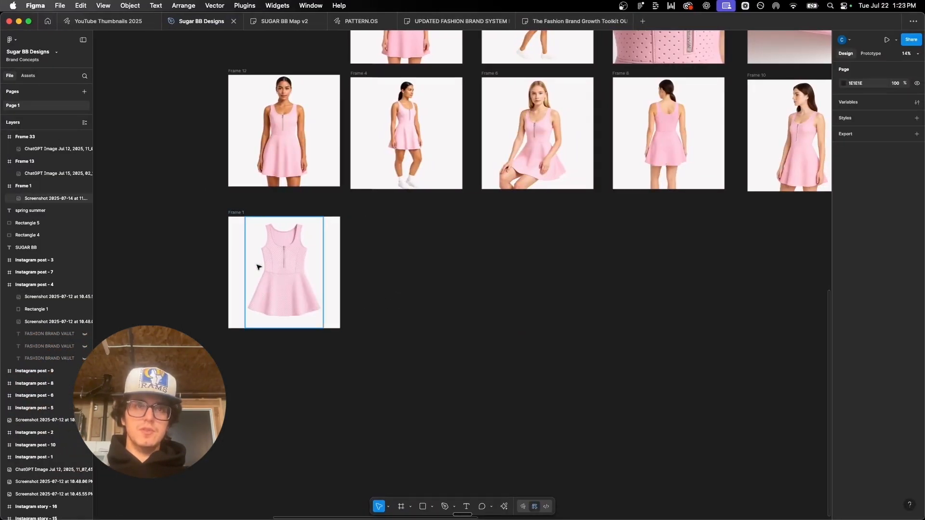
scroll(258, 264, "up", 5)
left_click_drag(222, 218, 306, 298)
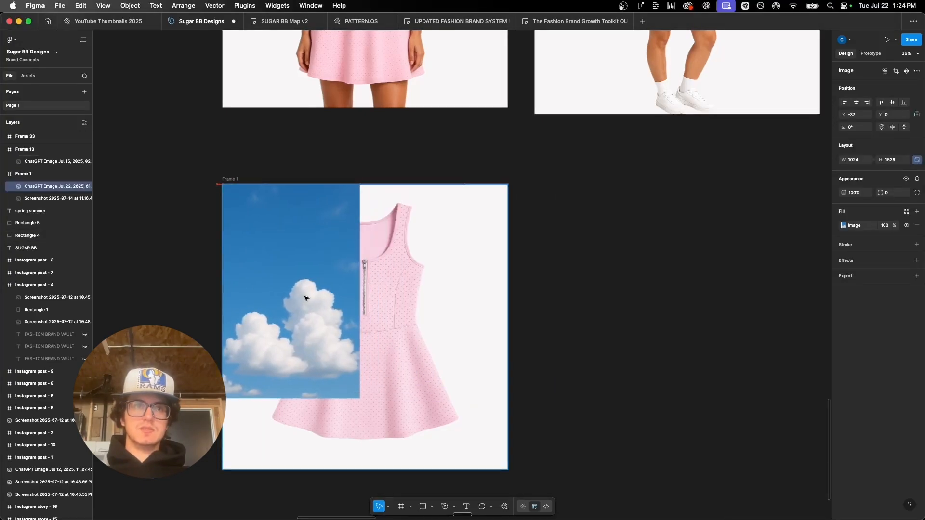
left_click_drag(361, 399, 522, 459)
left_click_drag(461, 421, 463, 300)
Step: Move the cloud image layer beneath the dress screenshot in Frame 1 so the sky forms the dress's background
left_click_drag(51, 183, 48, 201)
left_click(136, 228)
scroll(138, 228, "down", 2)
scroll(138, 228, "left", 3)
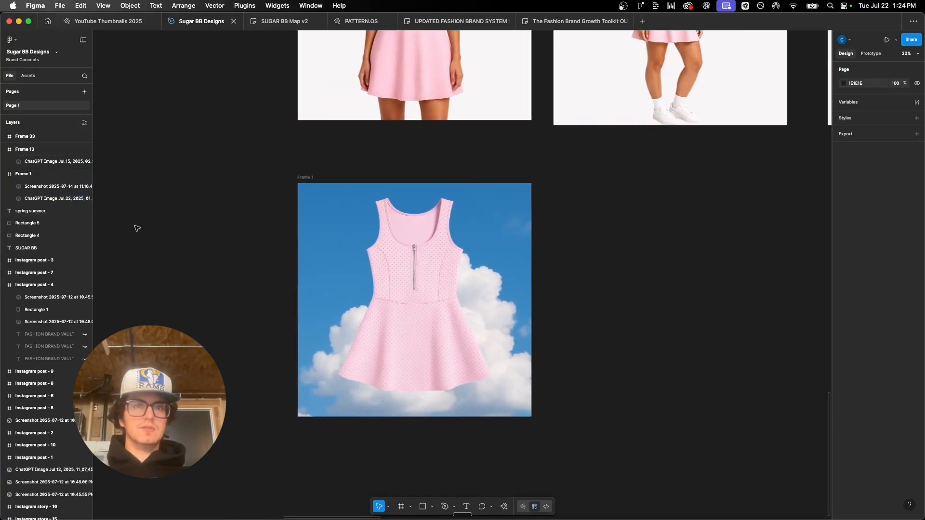
Step: Draw a 2048 × 2048 rectangle covering all of Frame 1 and fill it with black (000000)
scroll(289, 284, "up", 3)
scroll(289, 284, "down", 3)
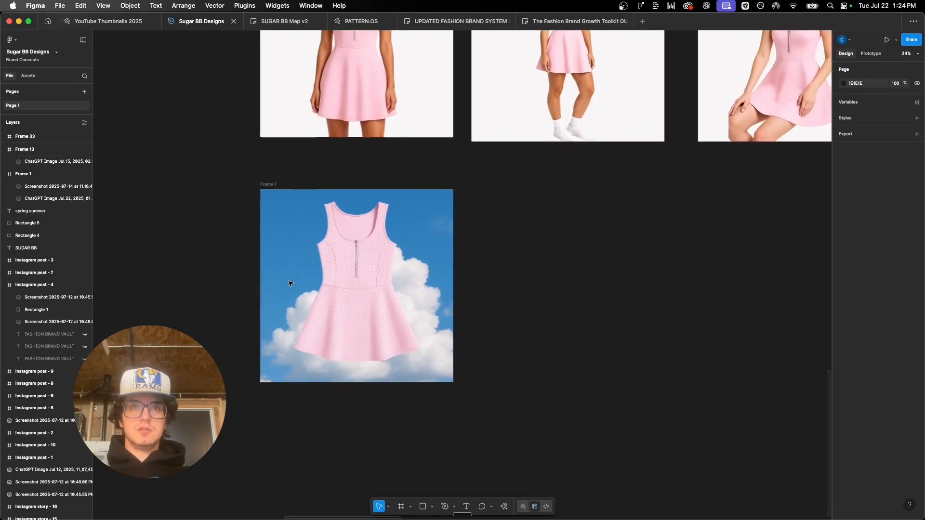
scroll(299, 279, "up", 1)
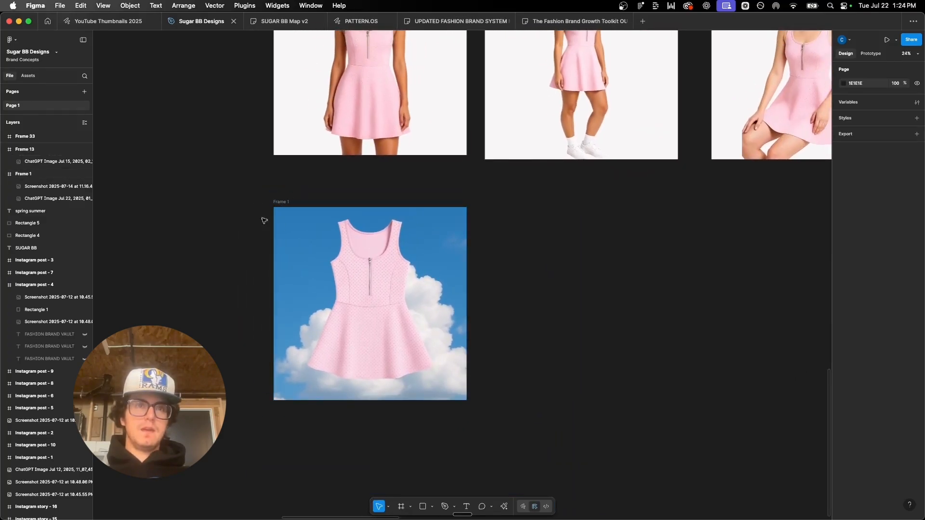
scroll(213, 339, "up", 1)
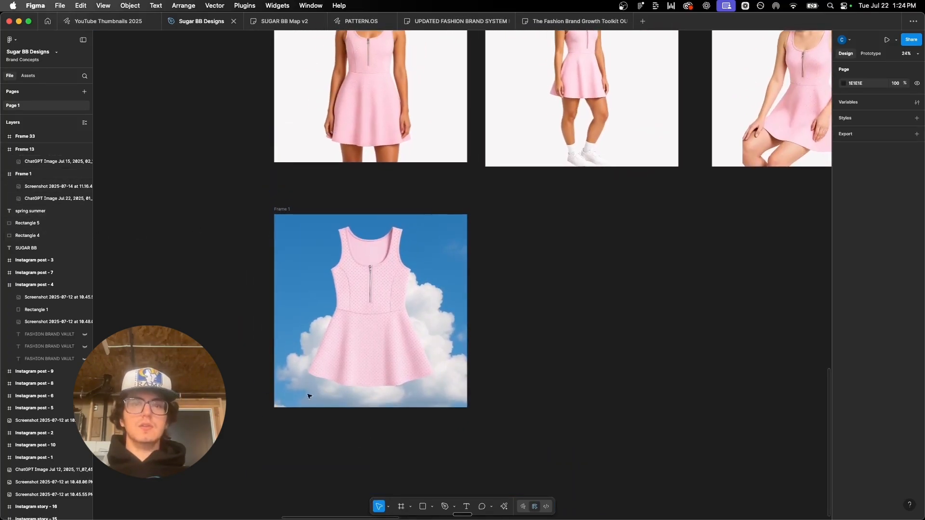
left_click(422, 506)
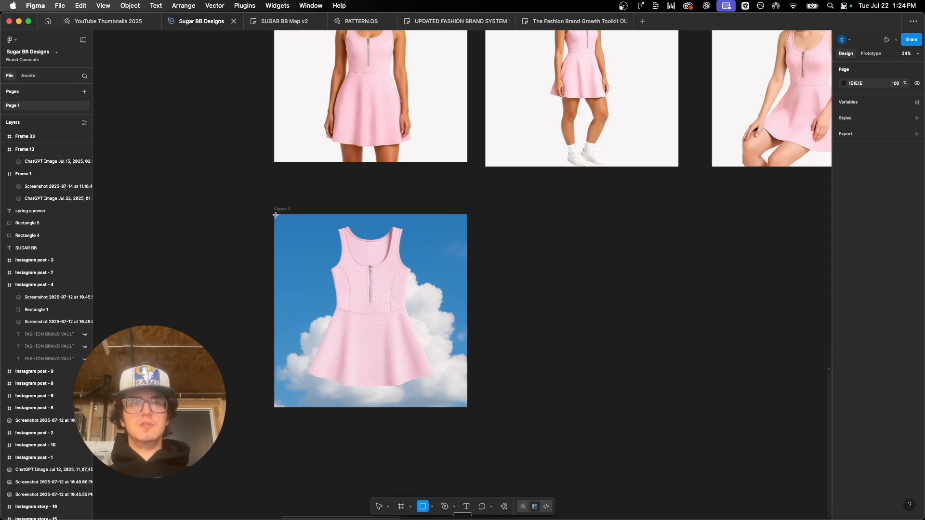
left_click_drag(275, 215, 468, 407)
left_click(844, 226)
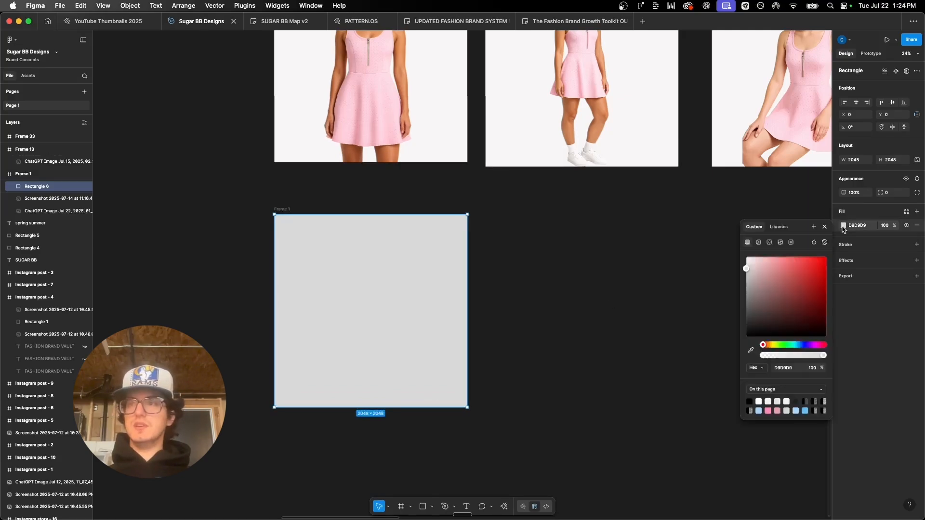
left_click_drag(765, 310, 685, 385)
left_click(686, 386)
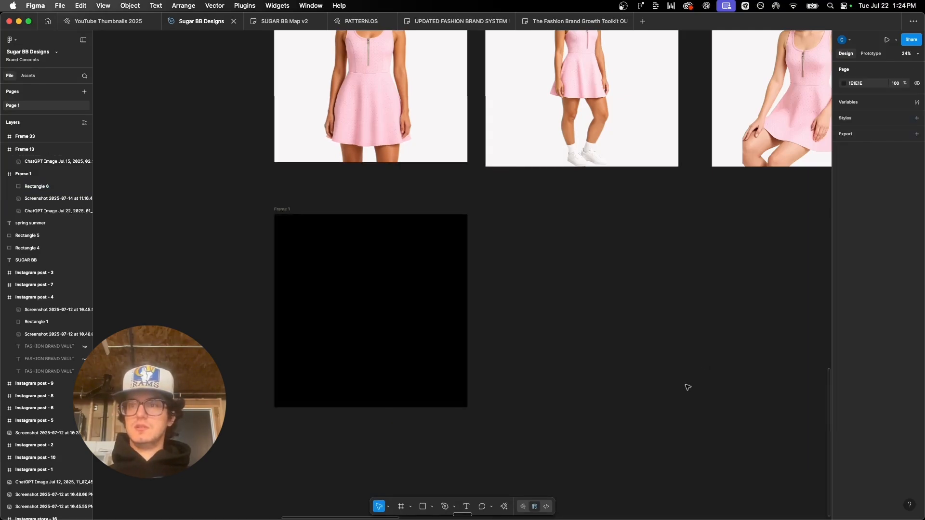
Step: Place the black rectangle between the dress and the cloud image in Frame 1 and lower its fill opacity to 20%
left_click(357, 307)
left_click_drag(42, 190, 44, 202)
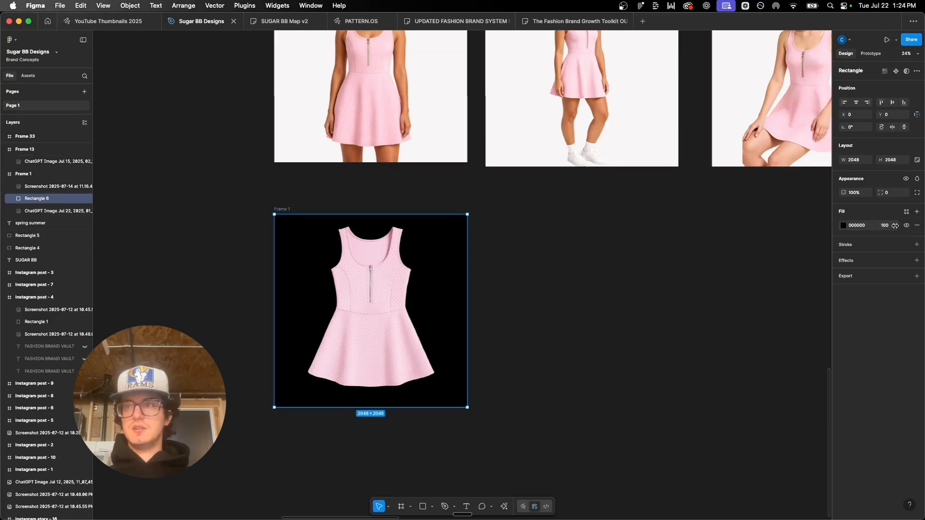
left_click_drag(894, 226, 815, 239)
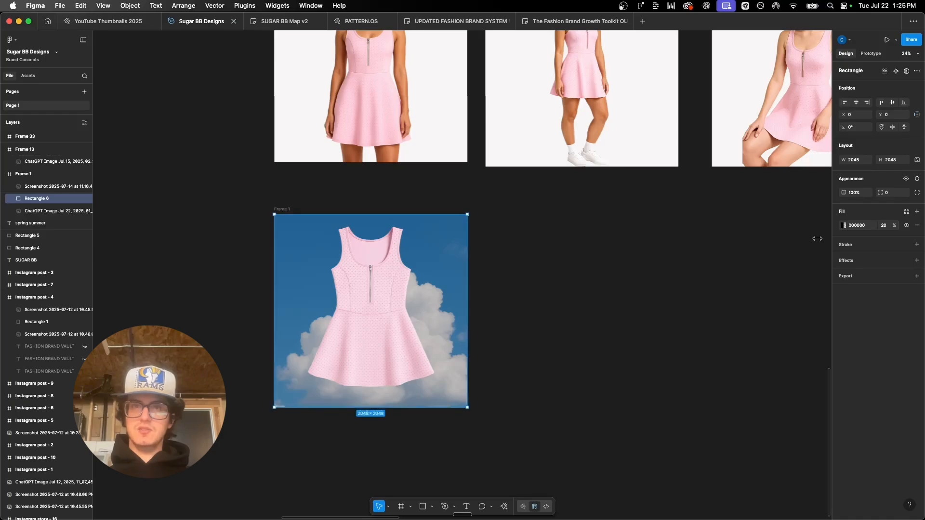
left_click_drag(818, 238, 820, 238)
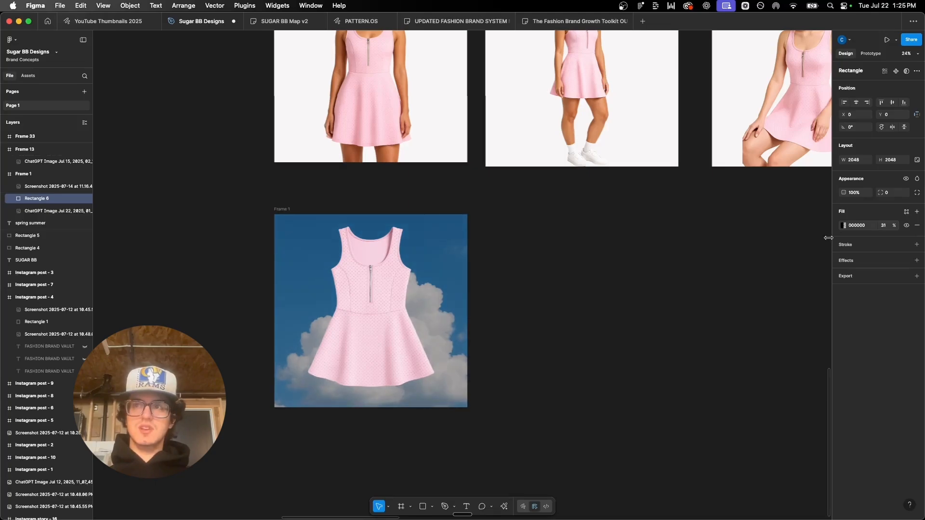
left_click_drag(828, 238, 821, 238)
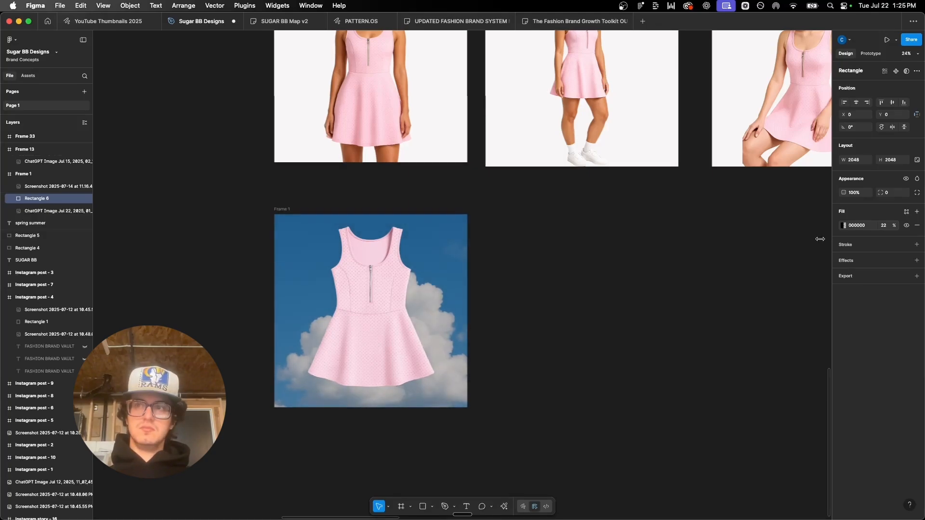
left_click(709, 289)
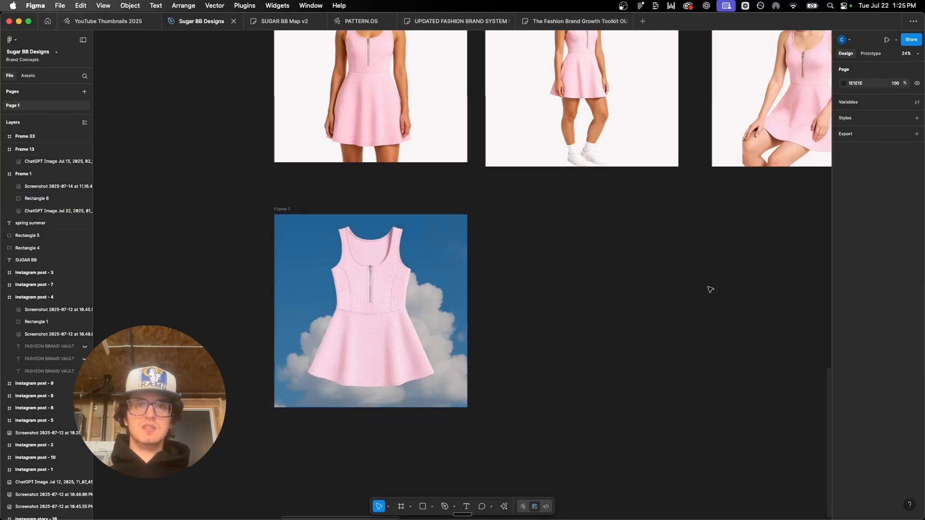
Step: Export Frame 1 with the dress on the cloudy sky as a 1x JPEG
scroll(708, 289, "down", 10)
scroll(455, 309, "up", 5)
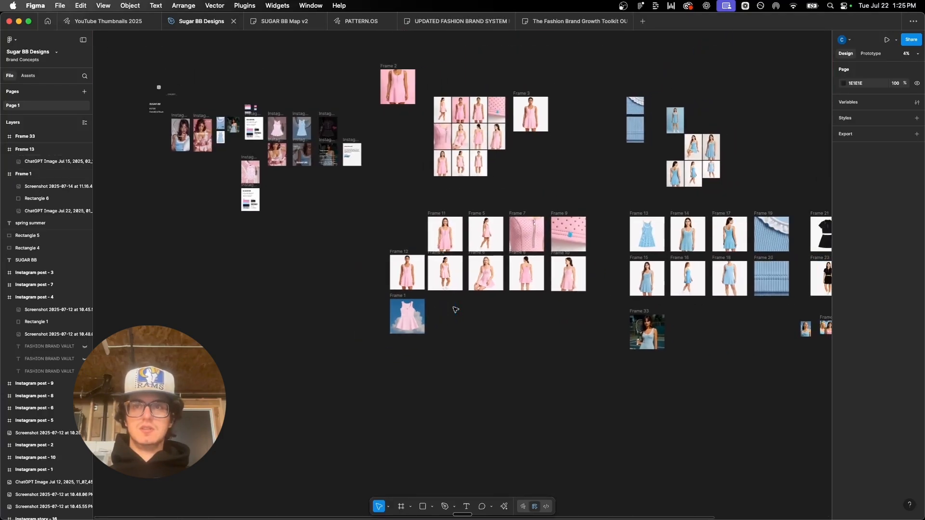
left_click(303, 257)
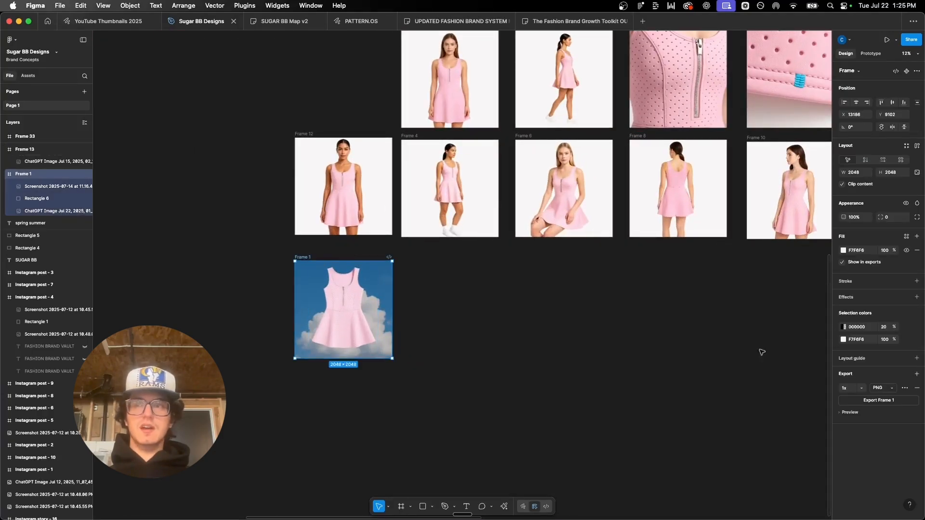
left_click(886, 390)
left_click(881, 400)
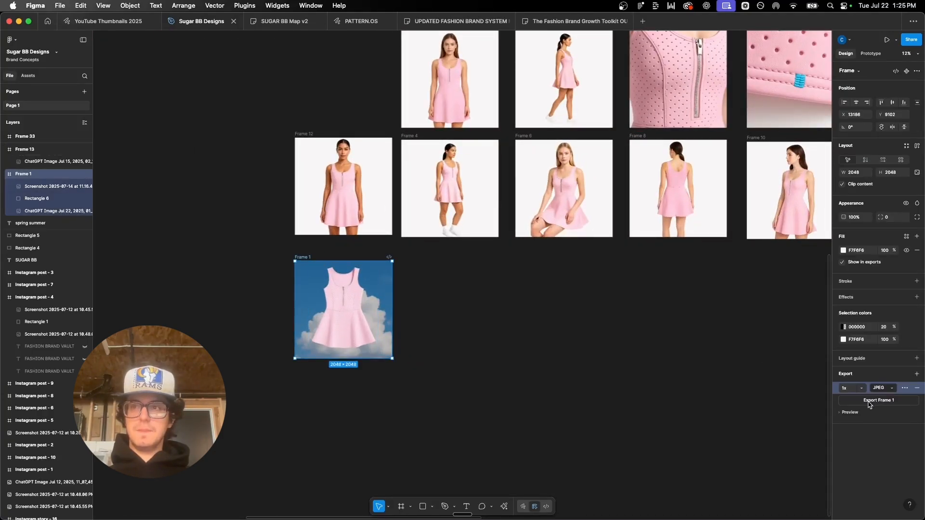
left_click(879, 400)
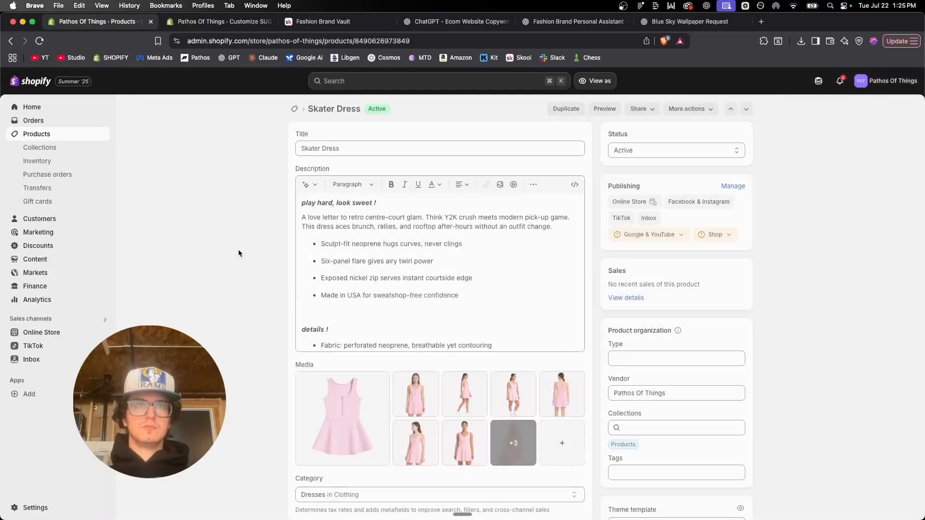
Step: In Shopify, upload Frame 1.jpg to the Skater Dress media and remove the old white-background dress image
scroll(235, 222, "down", 2)
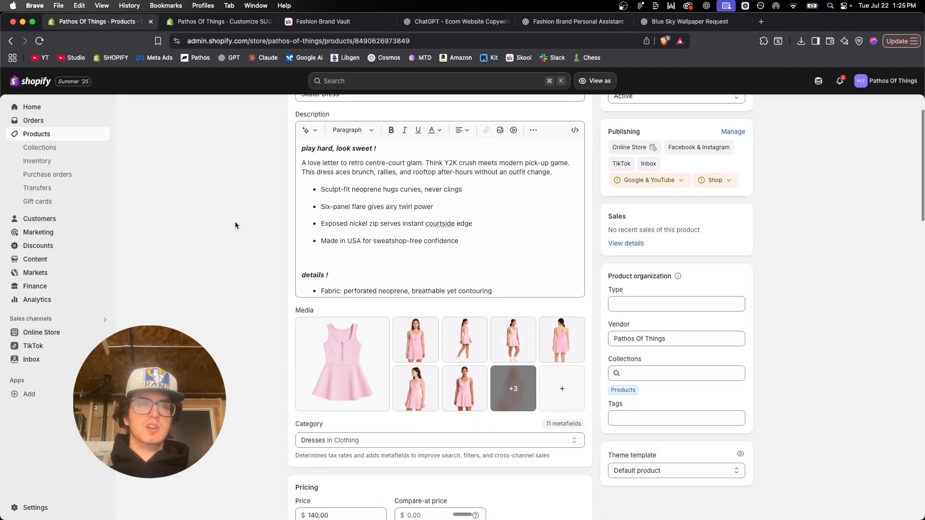
scroll(235, 221, "up", 2)
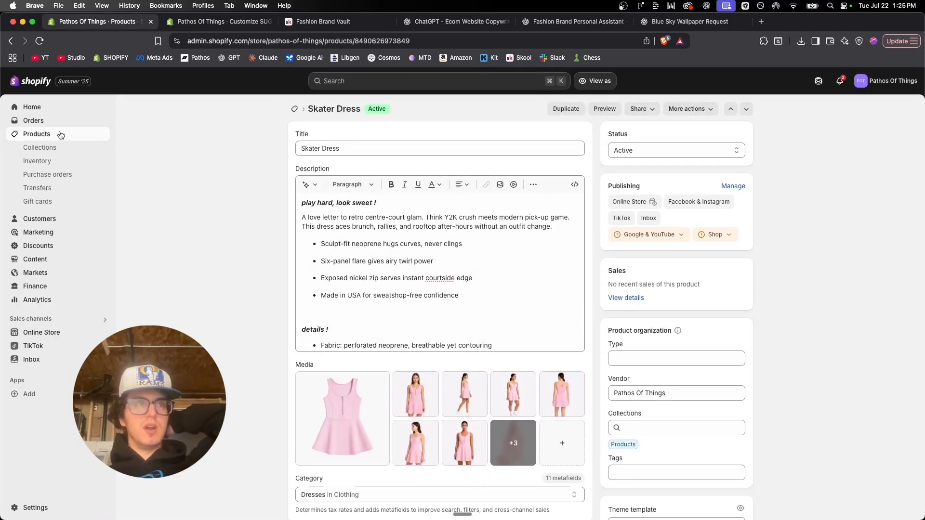
scroll(442, 289, "down", 4)
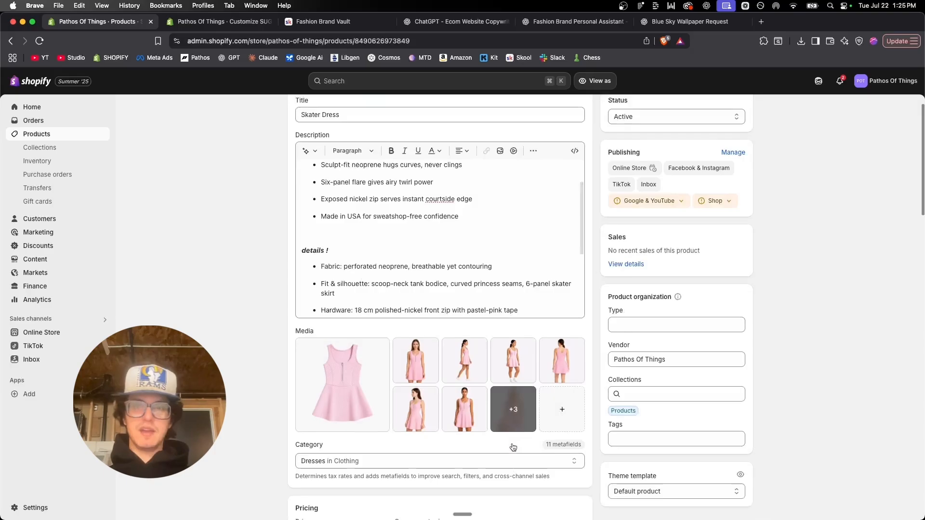
left_click(573, 402)
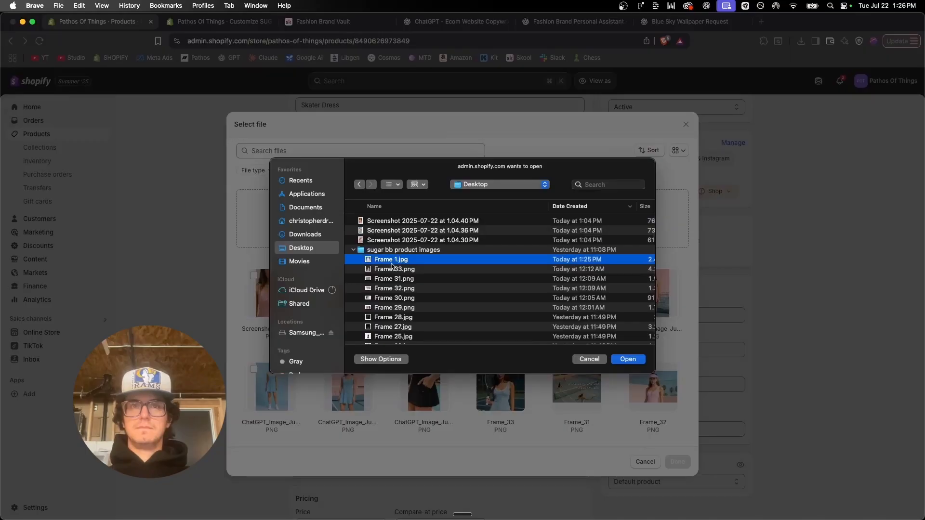
key("space")
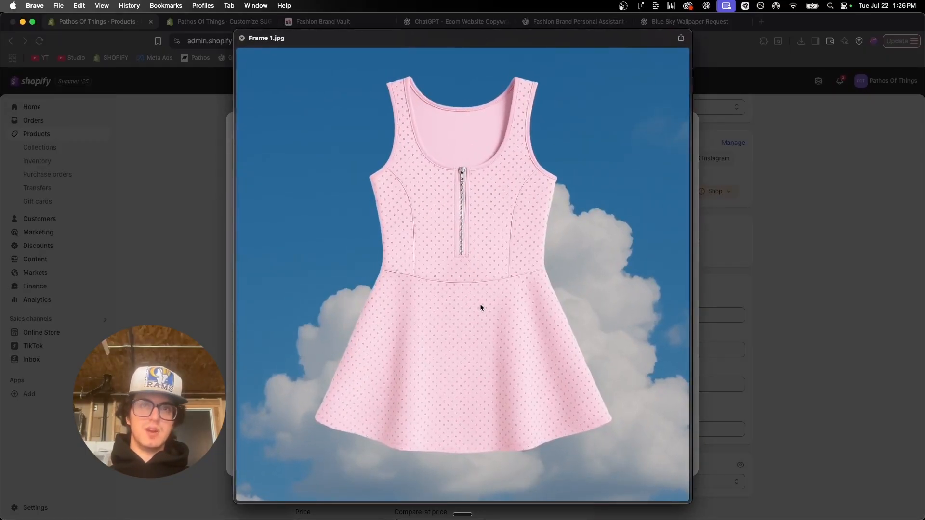
key("space")
key("Return")
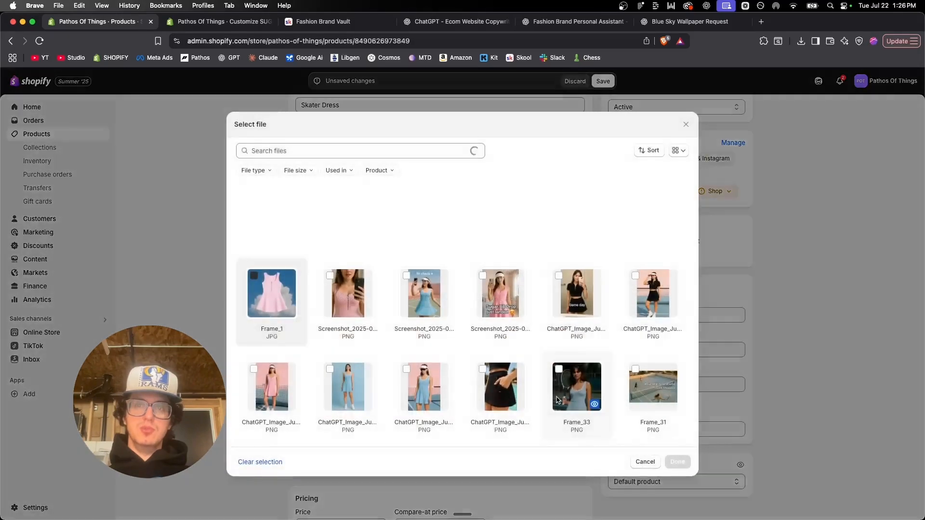
left_click(678, 462)
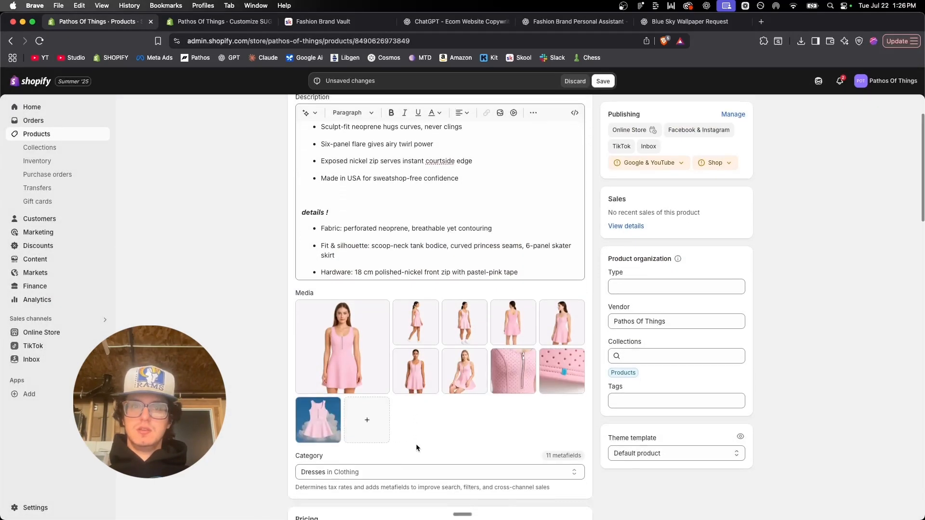
Step: Make the sky-background dress image the first media item of the Skater Dress and save the product
left_click_drag(318, 419, 414, 325)
left_click(413, 326)
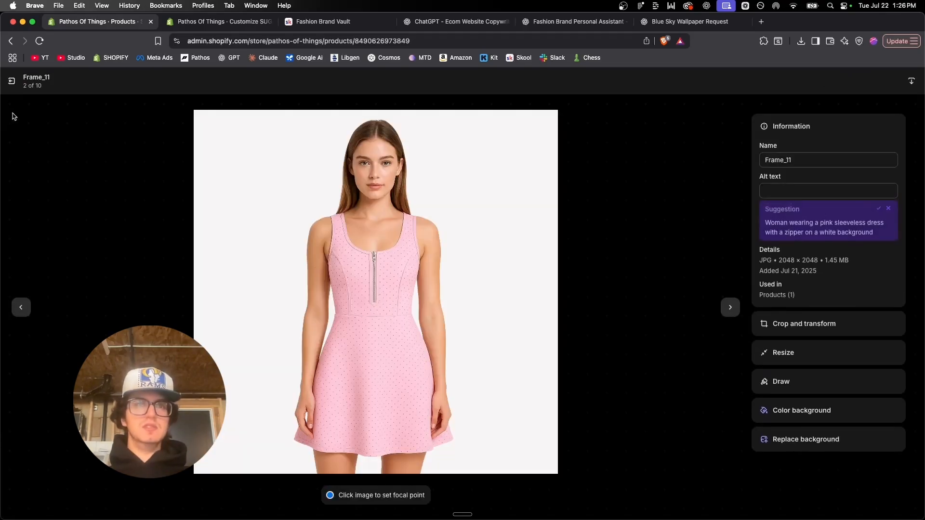
left_click(12, 80)
left_click(603, 81)
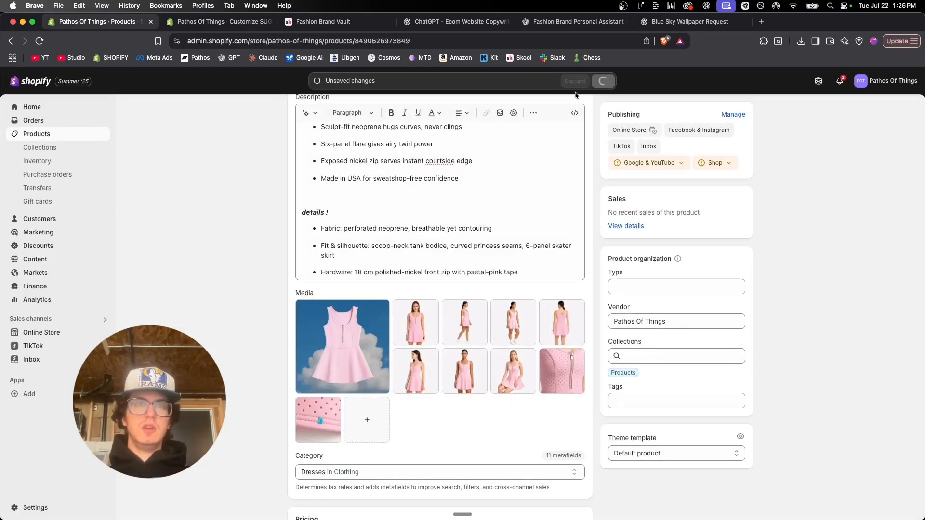
Step: Switch back to Figma and move Frame 1 into the gap beside Frame 11, above Frame 12, in the pink dress grid
key("ctrl+Right")
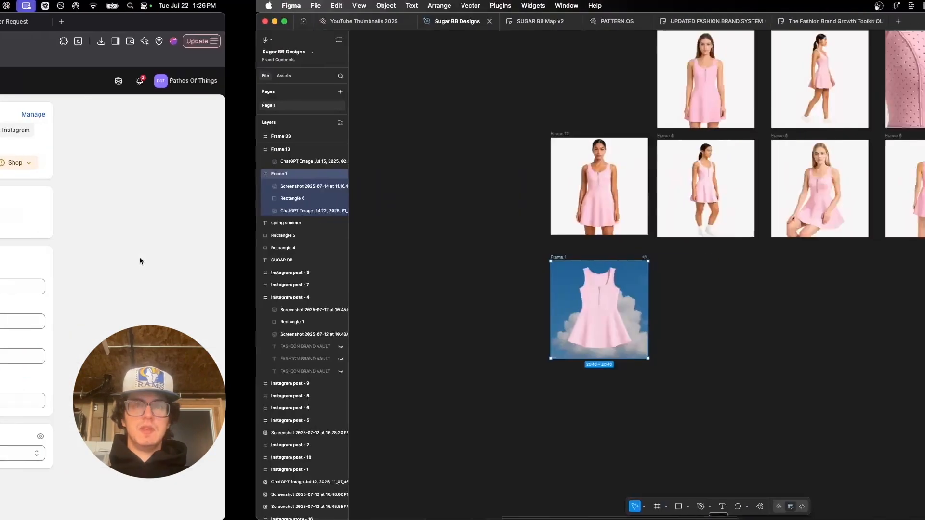
left_click(600, 347)
scroll(600, 348, "down", 5)
scroll(600, 348, "right", 5)
scroll(600, 348, "up", 2)
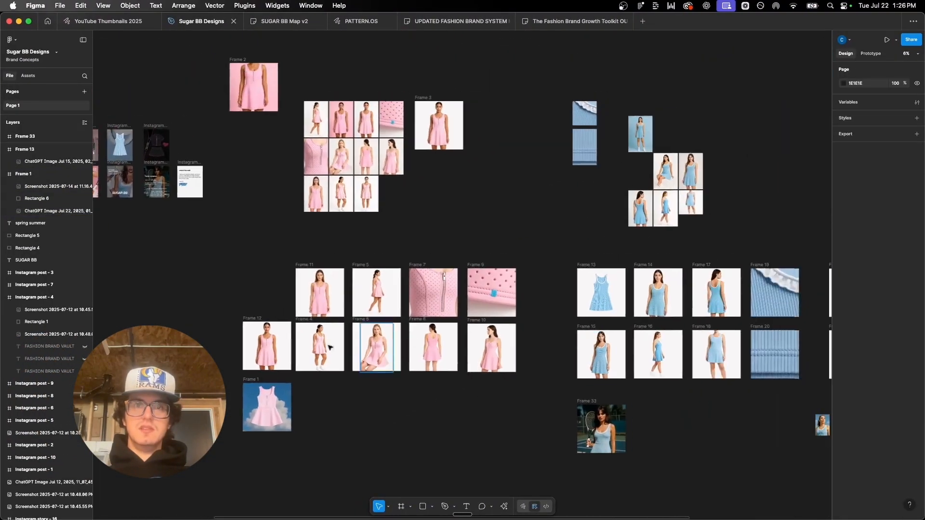
left_click_drag(245, 382, 244, 267)
left_click(540, 243)
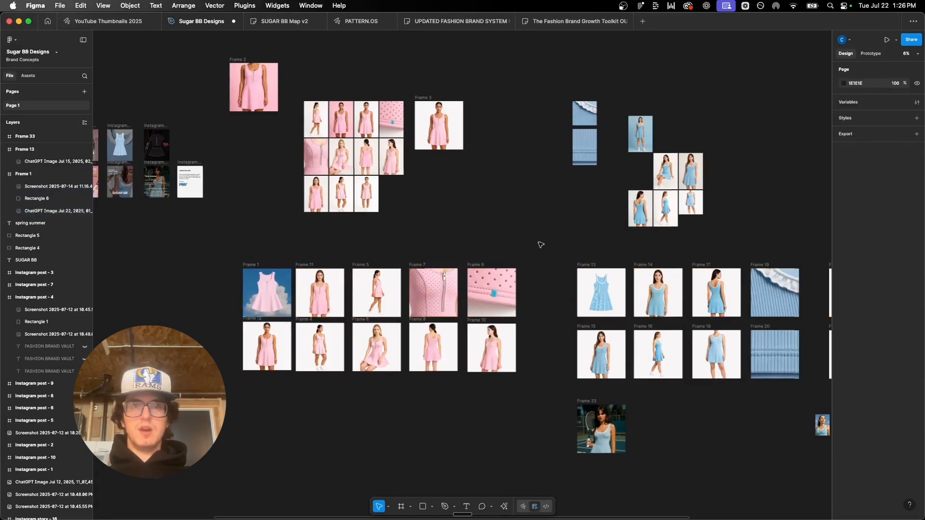
Step: Look over the blue dress frames, then switch to the Blue Sky Wallpaper Request chat in ChatGPT and examine the generated cloud images enlarged
scroll(540, 244, "right", 5)
scroll(540, 245, "down", 2)
scroll(540, 245, "down", 1)
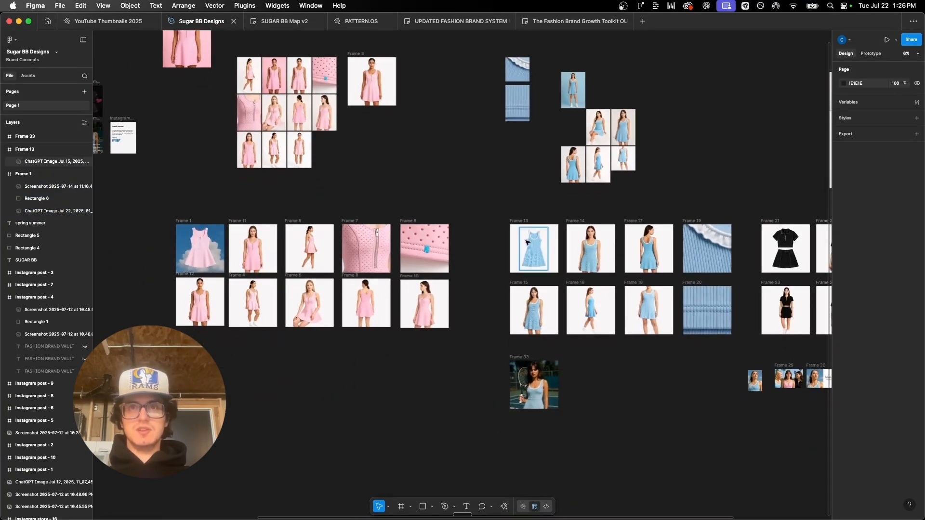
scroll(535, 238, "up", 3)
scroll(540, 235, "down", 2)
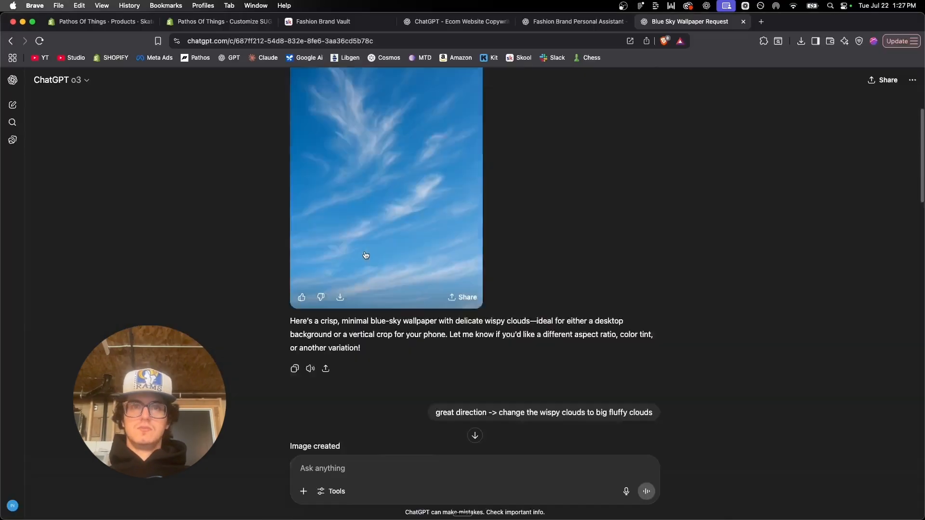
scroll(366, 255, "down", 15)
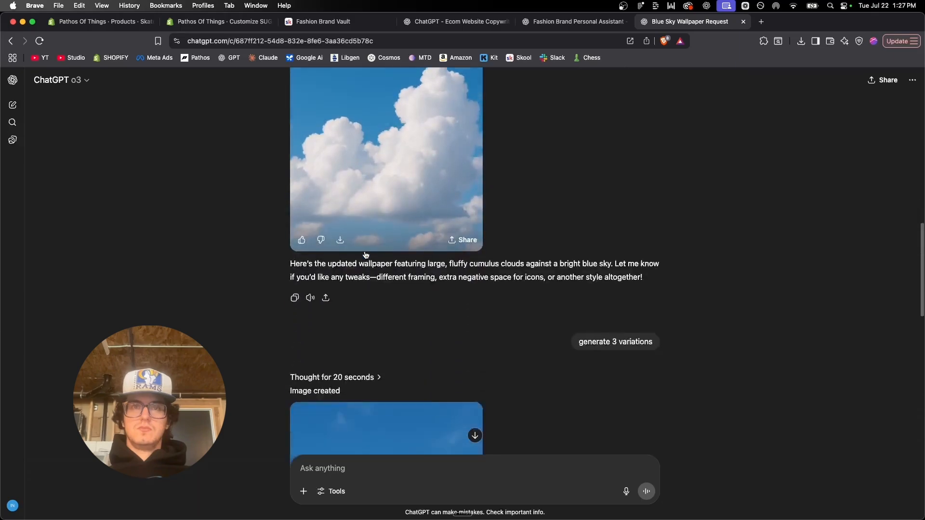
scroll(382, 216, "up", 2)
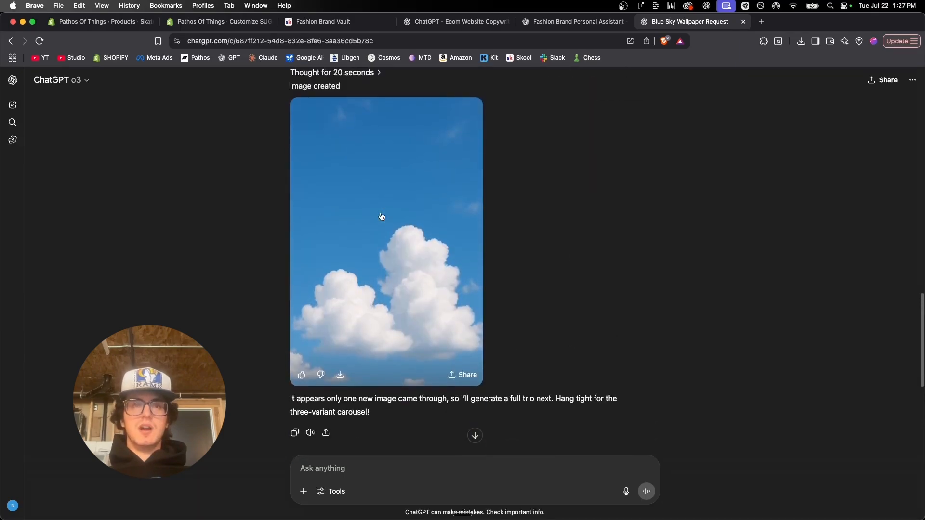
left_click(388, 296)
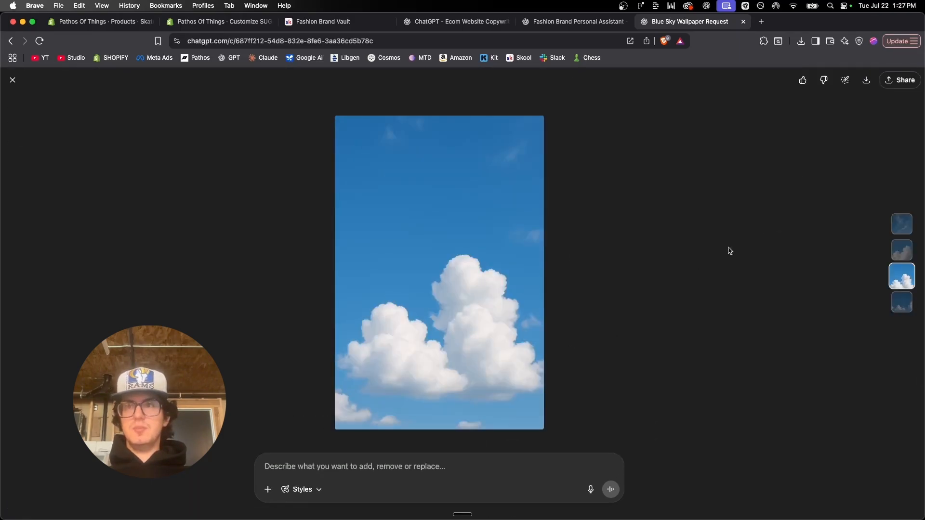
left_click(13, 80)
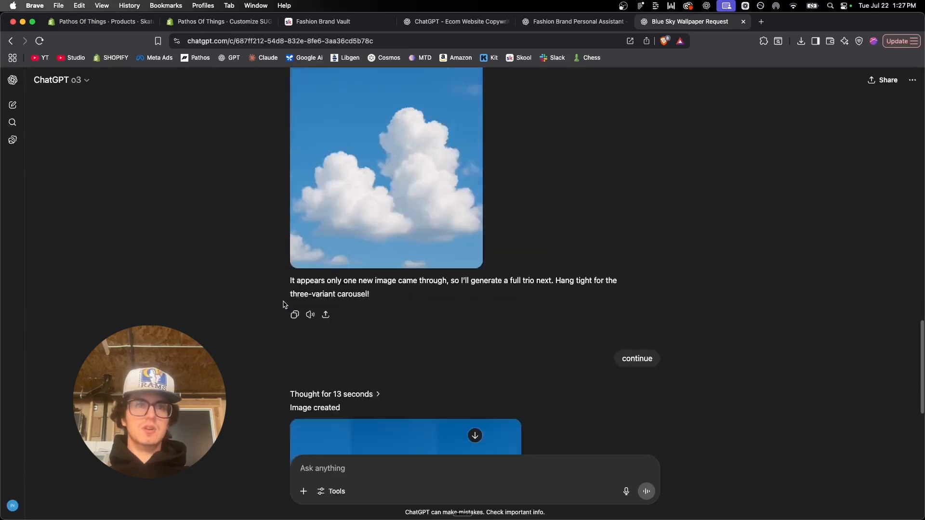
scroll(337, 289, "down", 6)
left_click(431, 216)
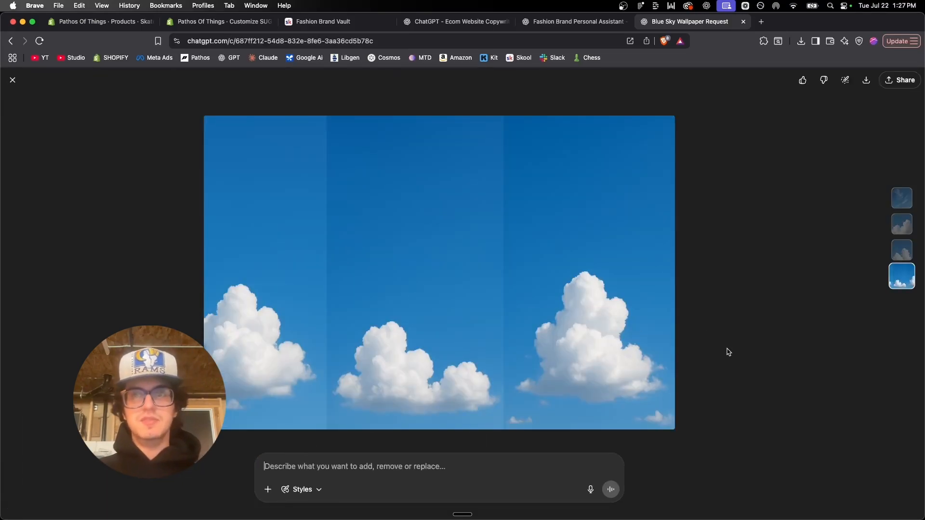
Step: Close the enlarged cloud image and ask ChatGPT to give just one variation at a time and add some more clouds
left_click(10, 80)
left_click(330, 466)
type("Just give me one variation at a time. Add some more clouds")
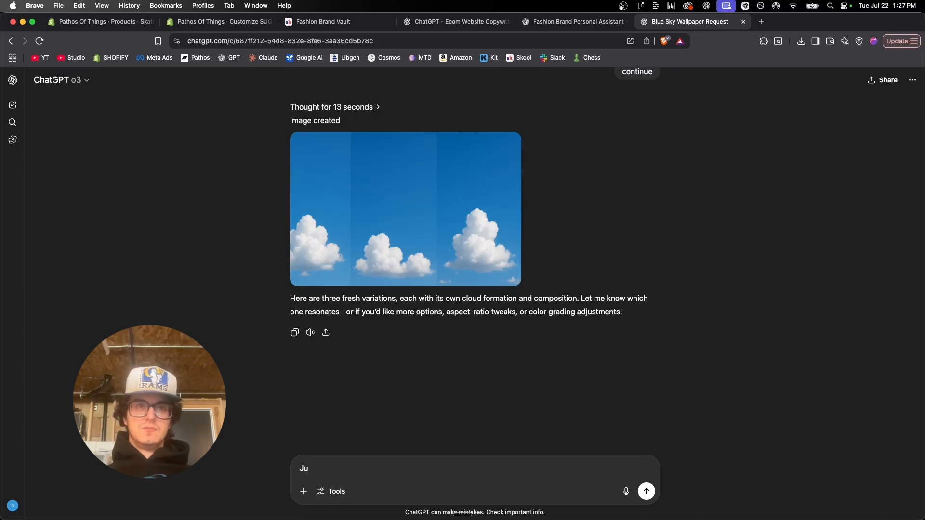
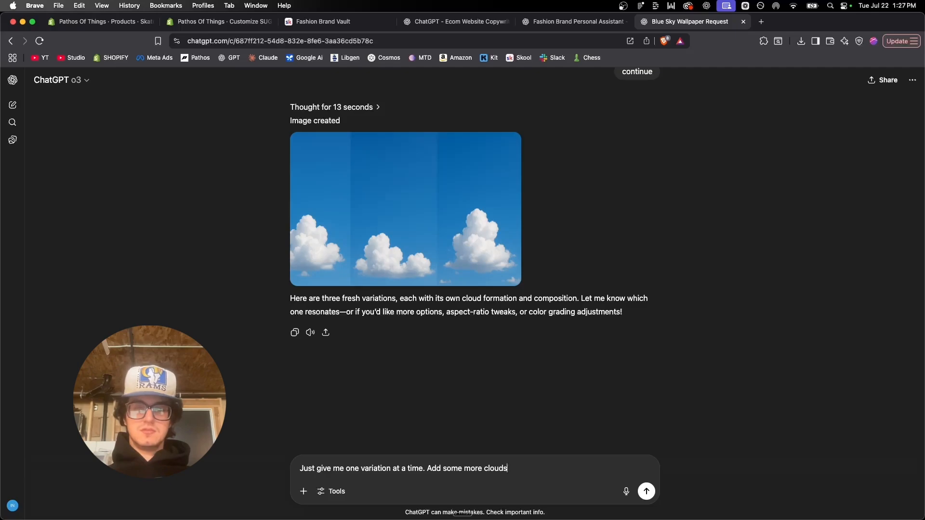
key("Return")
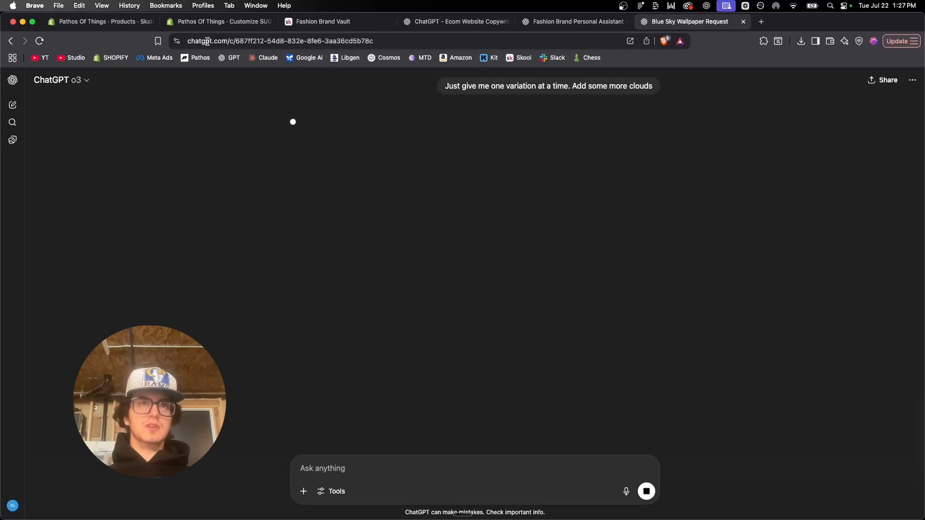
Step: Switch to Figma, bring in the ChatGPT cloud image, and scale and position it to cover Frame 13 with the clouds along its lower edge
left_click(114, 22)
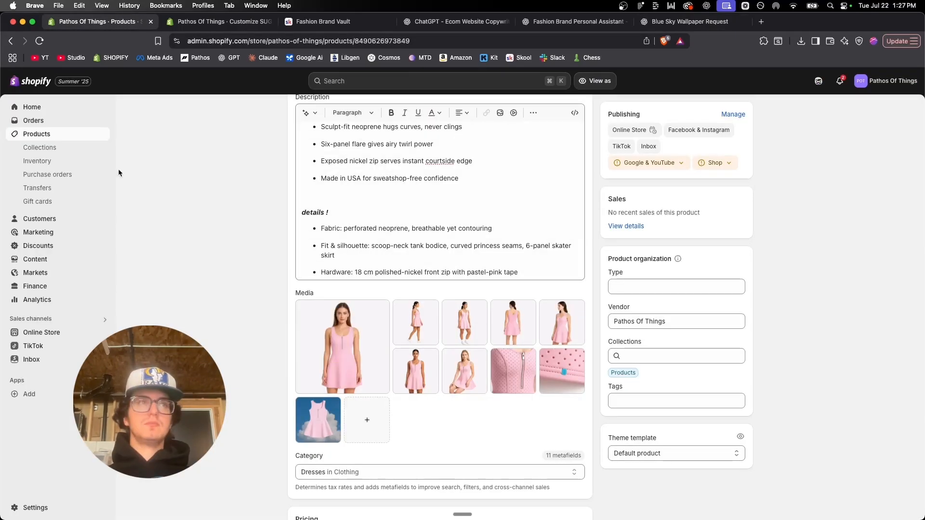
key("ctrl+Right")
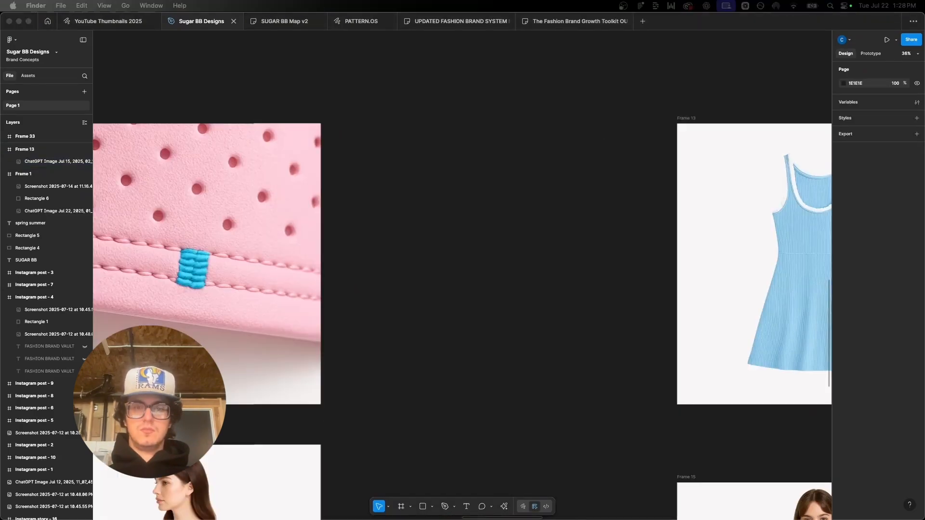
left_click_drag(355, 33, 544, 232)
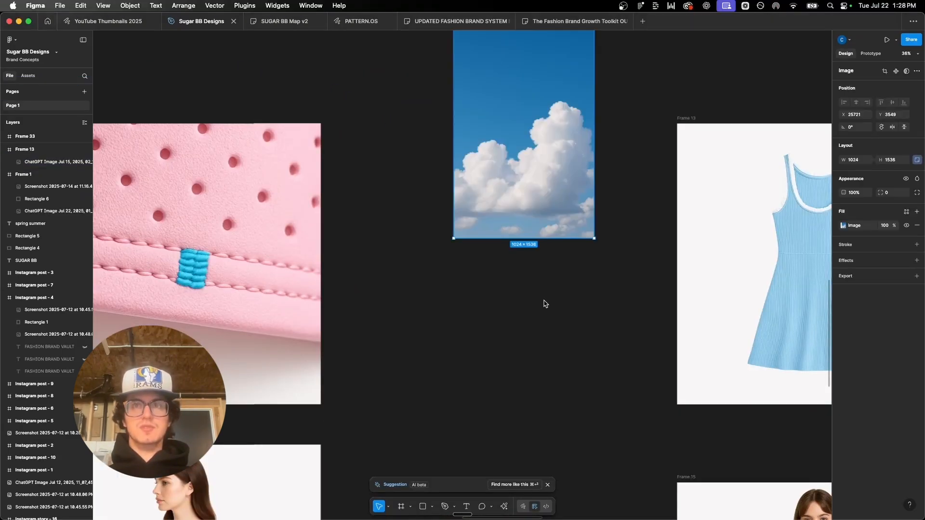
scroll(545, 302, "down", 5)
scroll(544, 301, "left", 10)
scroll(545, 302, "right", 5)
scroll(545, 302, "down", 3)
left_click_drag(625, 237, 745, 346)
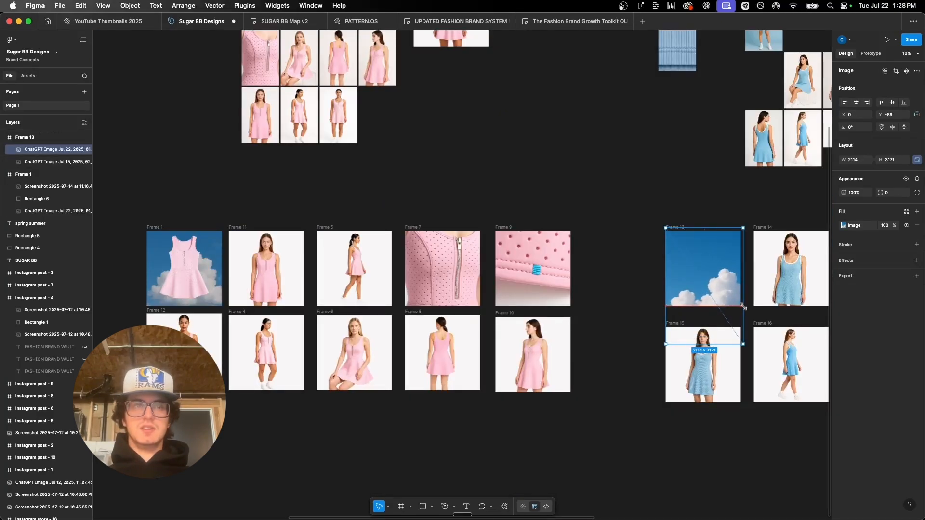
left_click_drag(728, 283, 728, 281)
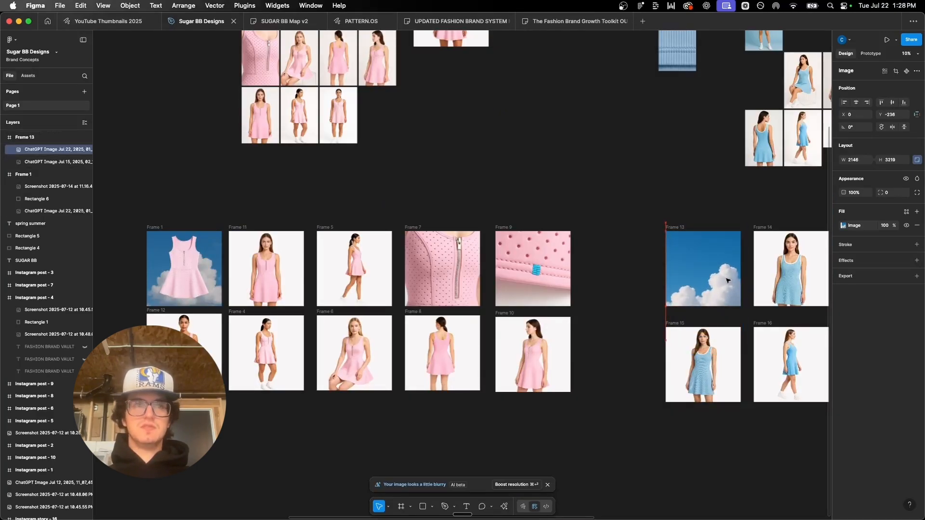
left_click(616, 179)
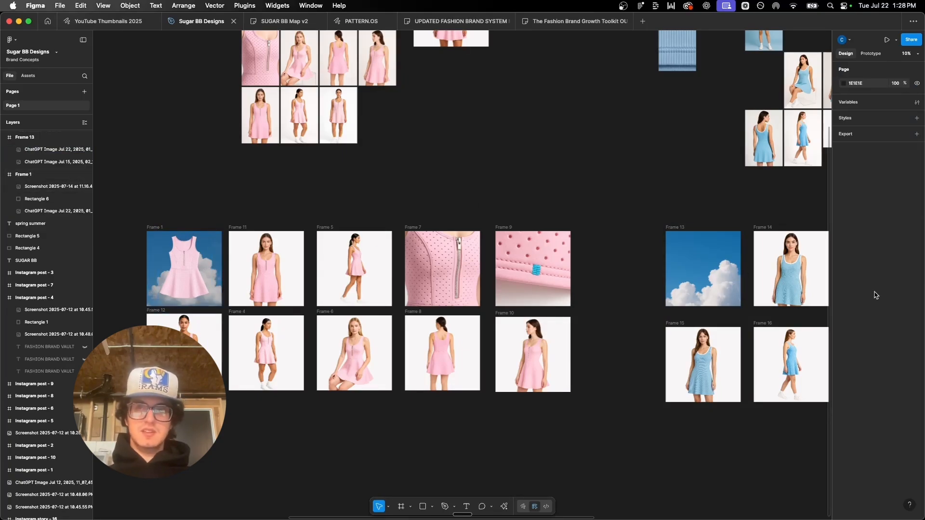
Step: In Frame 13, bring the blue dress above the sky and add Frame 1's 20% black overlay rectangle between the dress and the clouds
left_click(681, 244)
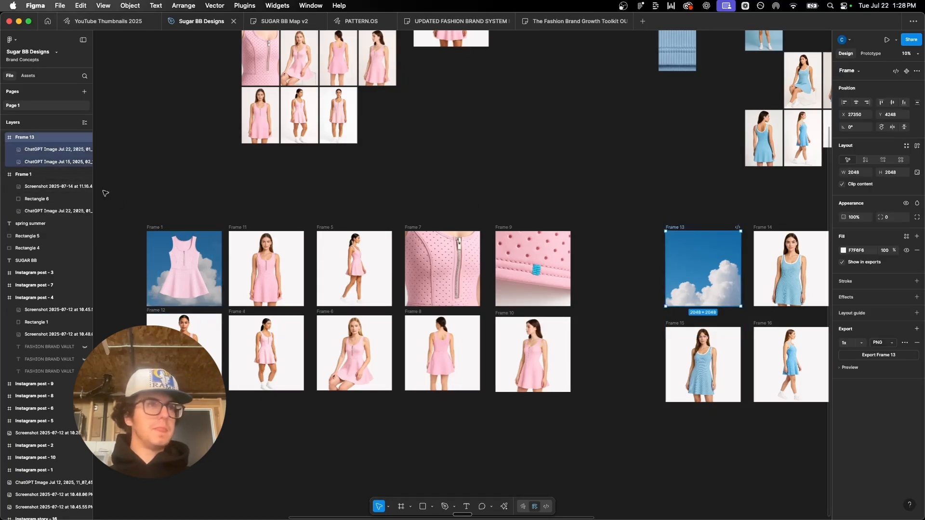
key("shift+2")
left_click(291, 173)
key("super+v")
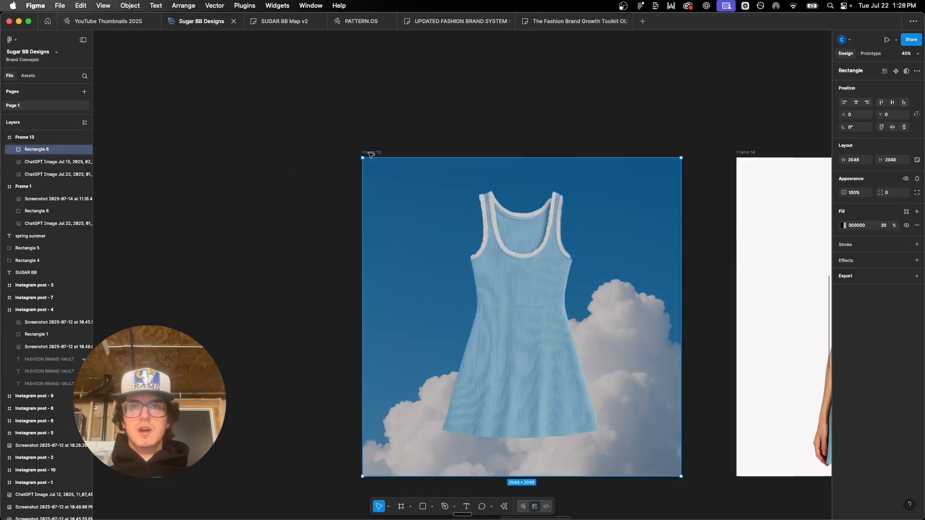
left_click_drag(49, 150, 51, 170)
left_click(202, 225)
scroll(202, 225, "down", 5)
scroll(202, 225, "left", 5)
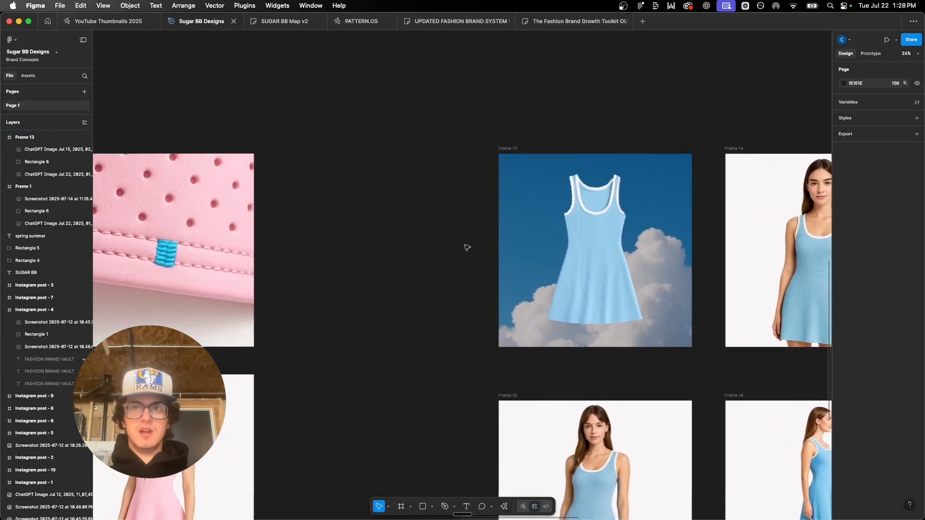
Step: Export Frame 13 as Frame 13.png into the sugar bb product images folder
scroll(467, 247, "down", 2)
scroll(434, 216, "right", 3)
left_click(423, 198)
scroll(424, 198, "up", 5)
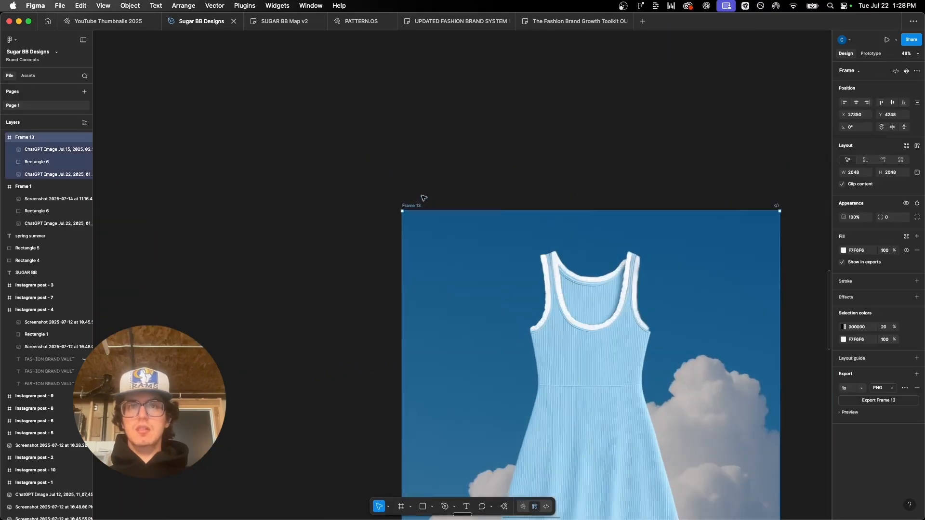
scroll(424, 198, "down", 5)
scroll(423, 198, "right", 3)
scroll(423, 198, "up", 1)
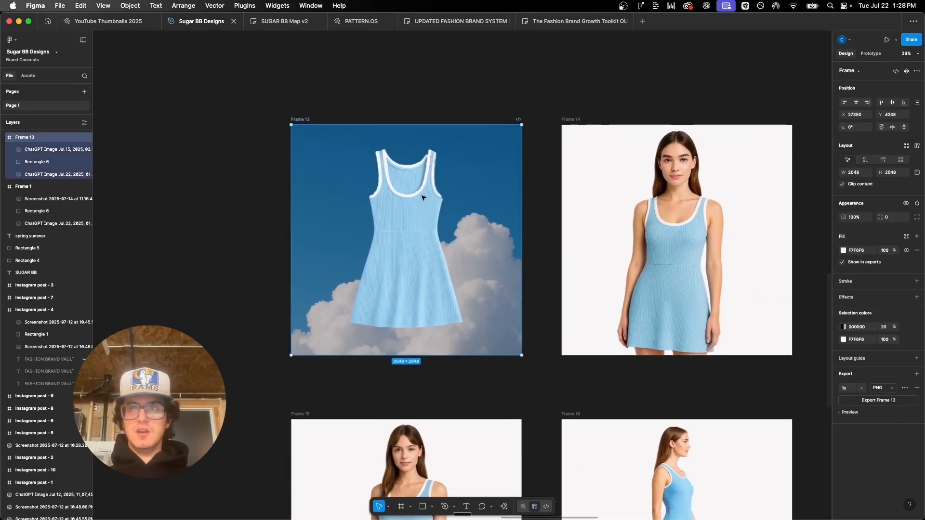
left_click(884, 401)
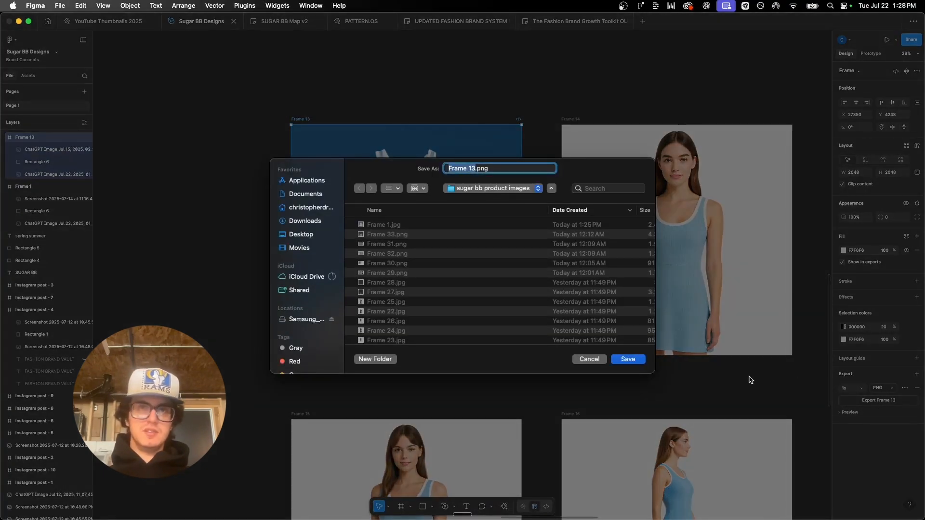
key("Return")
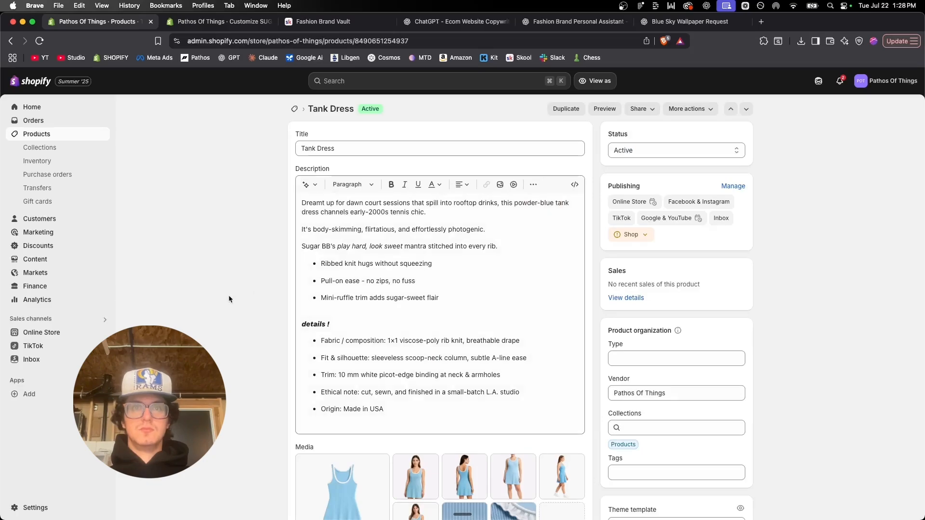
Step: In Shopify, upload Frame 13.png to the Tank Dress product's media
scroll(572, 334, "down", 5)
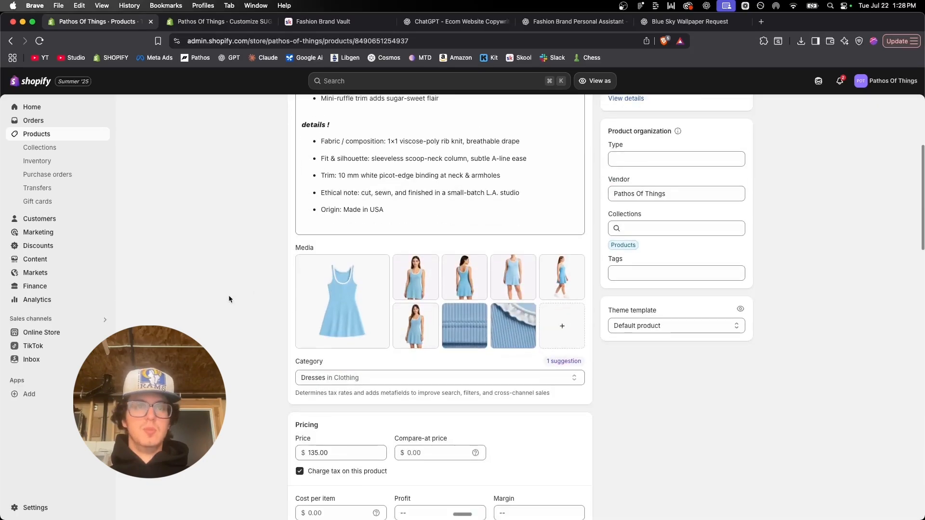
left_click(572, 334)
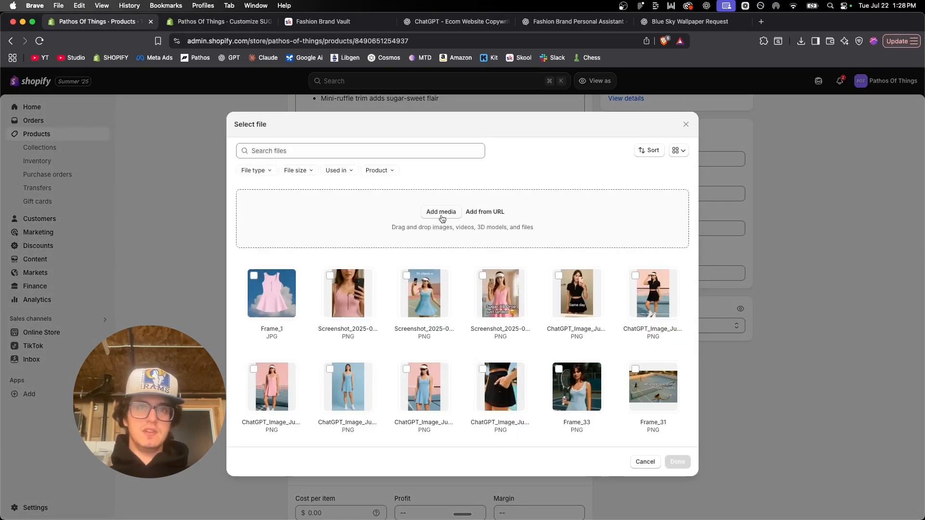
left_click(442, 216)
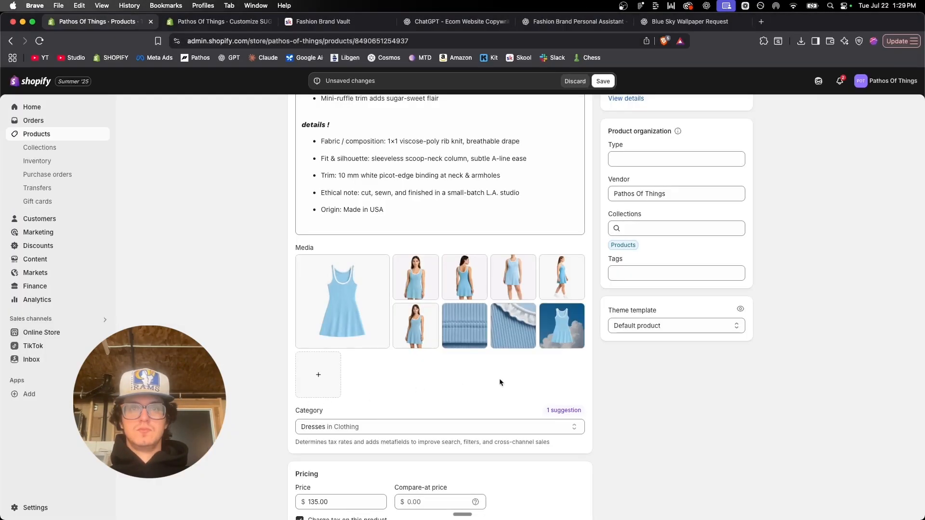
Step: Make the sky-background image the first Tank Dress media item, remove the old white-background dress image and save the product
left_click_drag(480, 319, 337, 289)
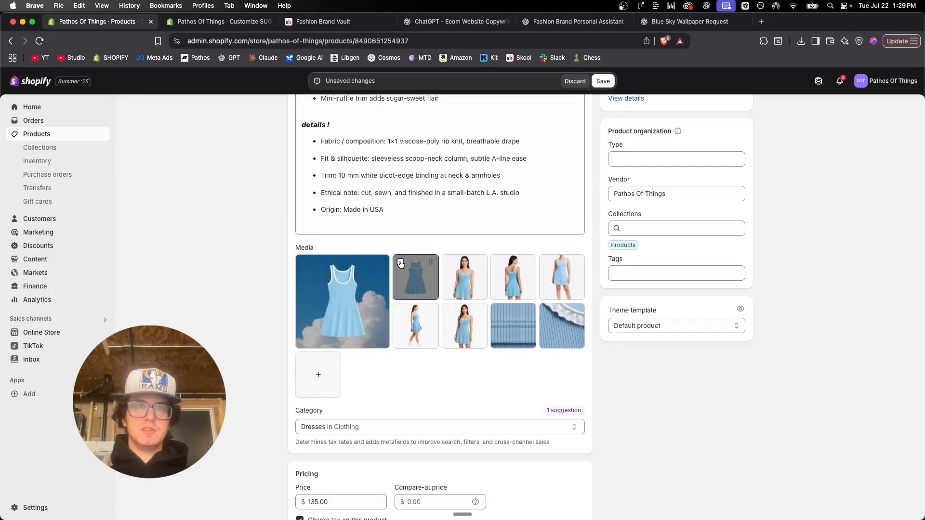
left_click(400, 262)
left_click(573, 248)
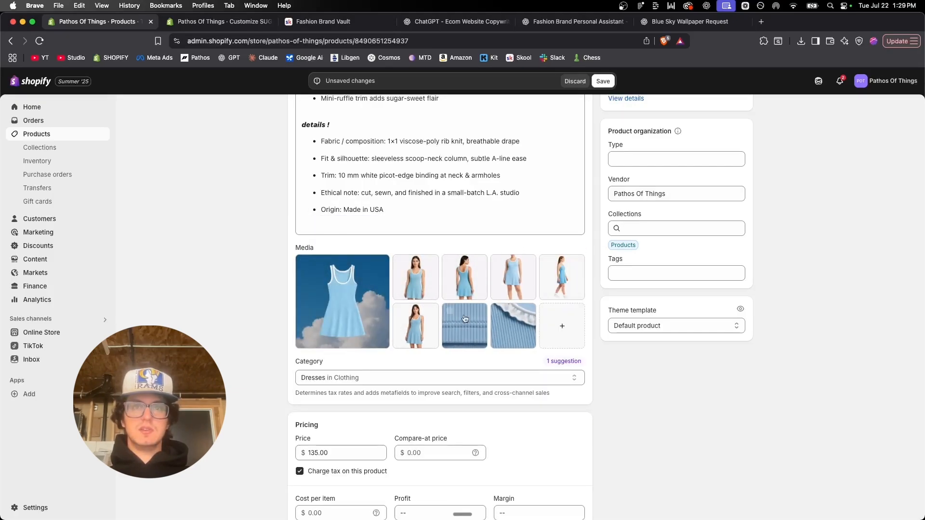
left_click(603, 82)
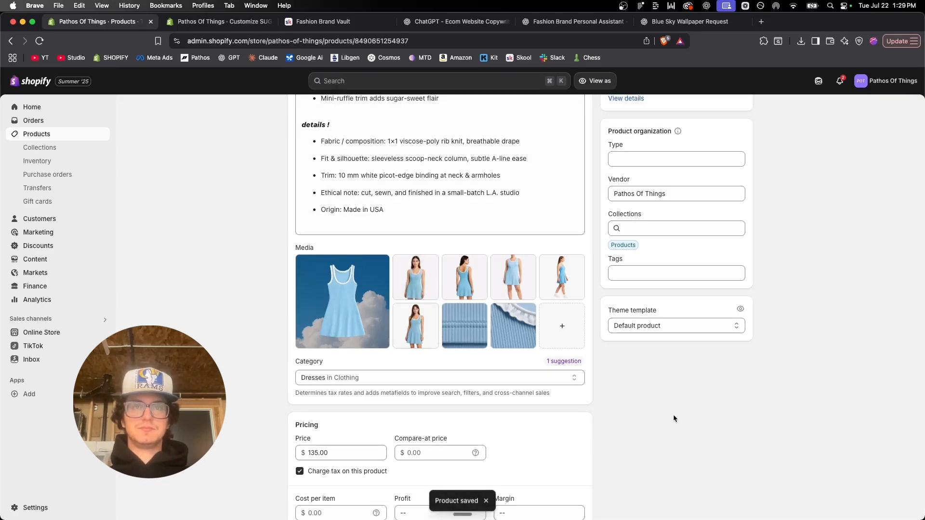
Step: Try adding the existing full-length model image on a blue background as the second Tank Dress media item
scroll(673, 414, "down", 1)
left_click(555, 316)
scroll(472, 304, "down", 2)
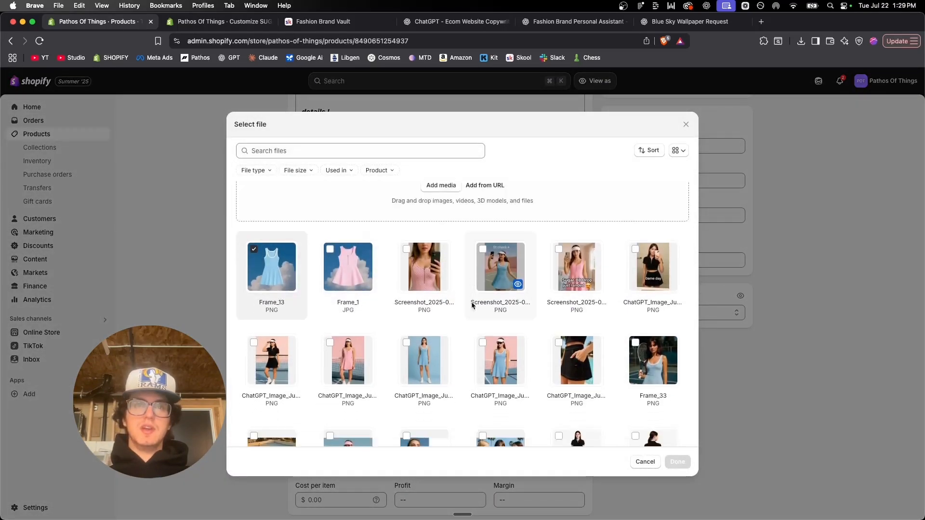
left_click(407, 321)
left_click(677, 462)
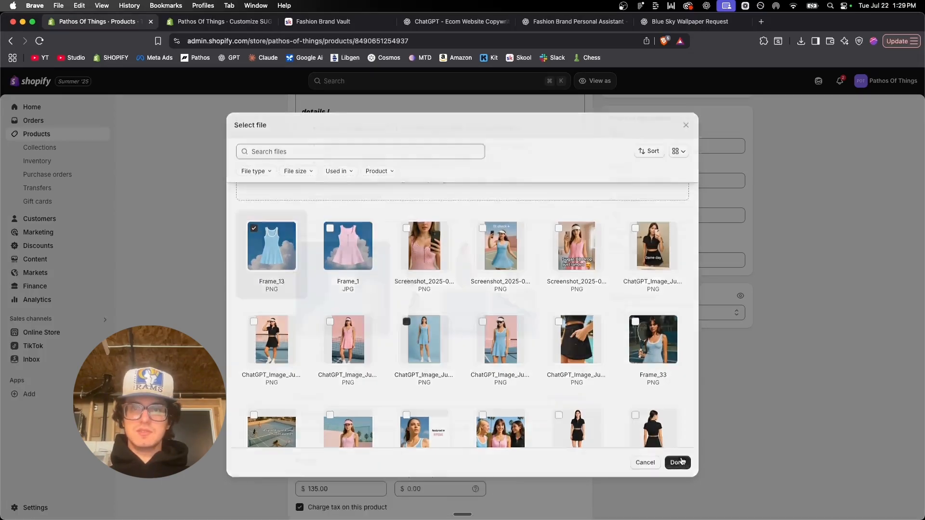
left_click_drag(562, 320, 418, 267)
Step: Check the full-length blue-background image enlarged beside the other media, then remove it from the Tank Dress
left_click(400, 251)
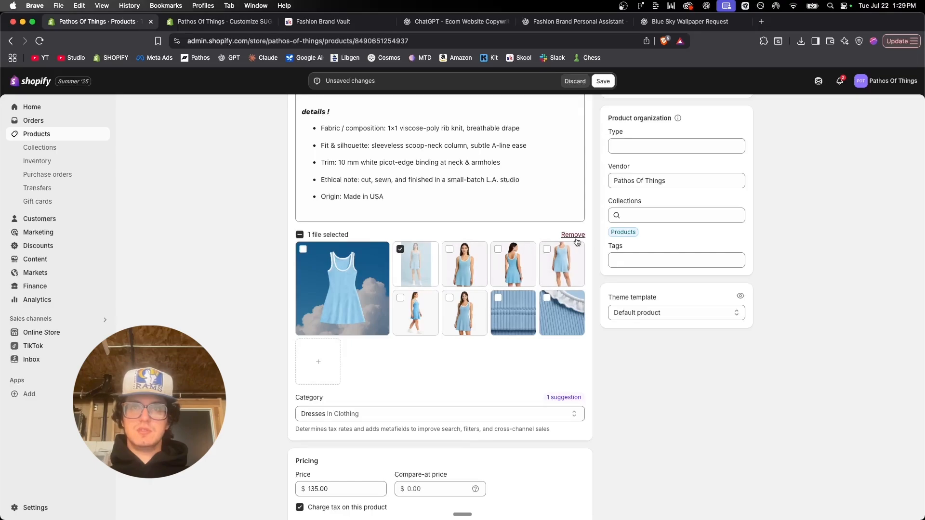
scroll(380, 299, "up", 5)
left_click(426, 188)
scroll(462, 173, "up", 3)
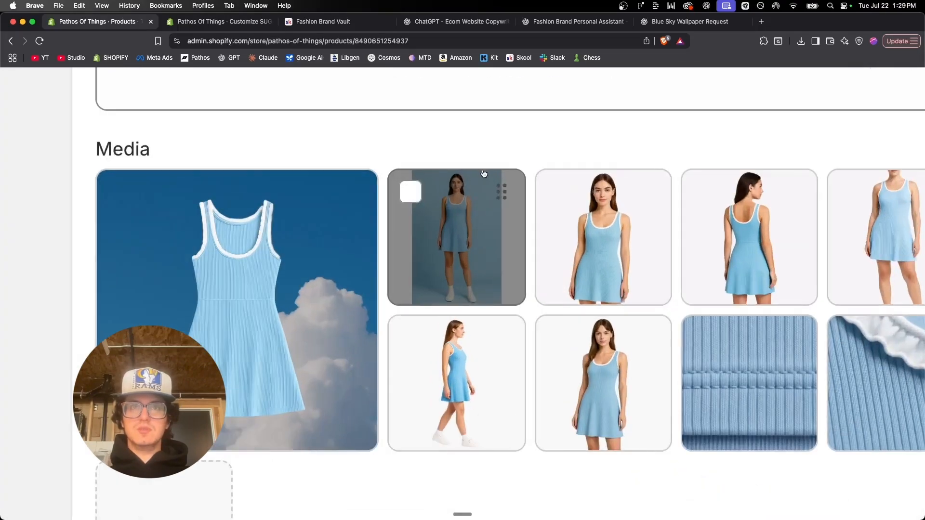
scroll(514, 137, "down", 4)
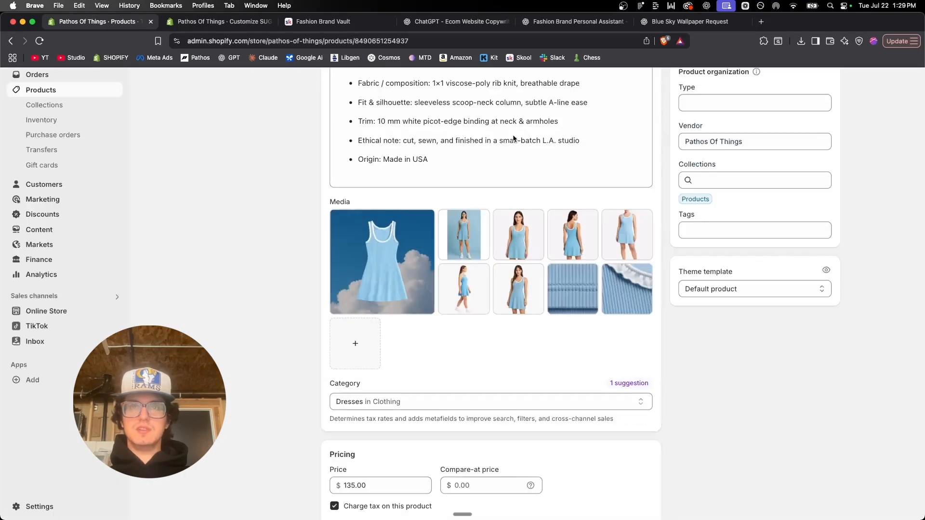
left_click(447, 218)
left_click(639, 203)
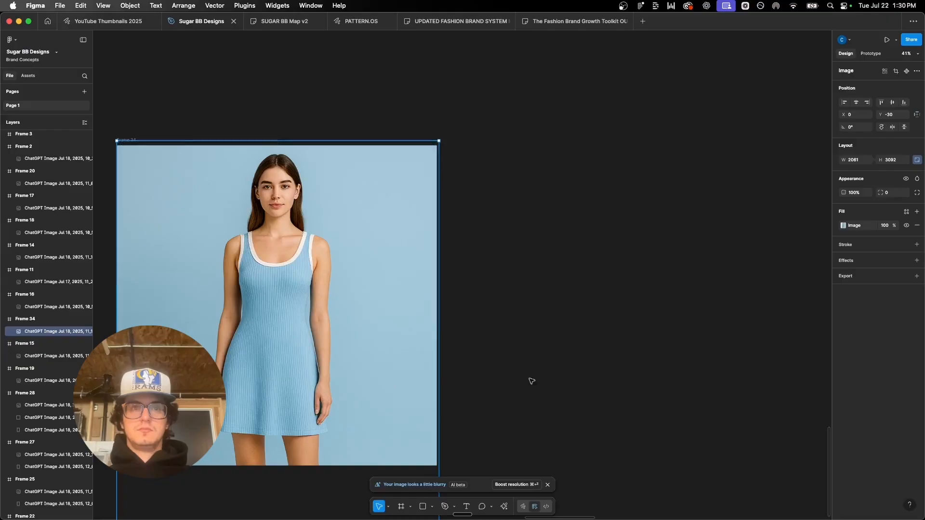
Step: Switch to Figma and export Frame 34, the model on the blue background, as blue background hero.jpg in the sugar bb product images folder
left_click(602, 382)
scroll(602, 382, "down", 3)
scroll(602, 382, "left", 1)
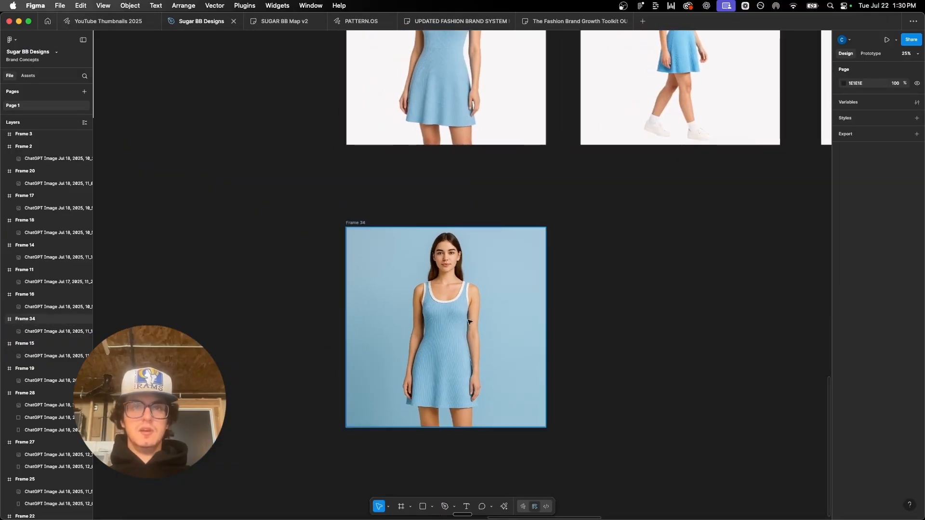
left_click(468, 322)
scroll(638, 372, "right", 1)
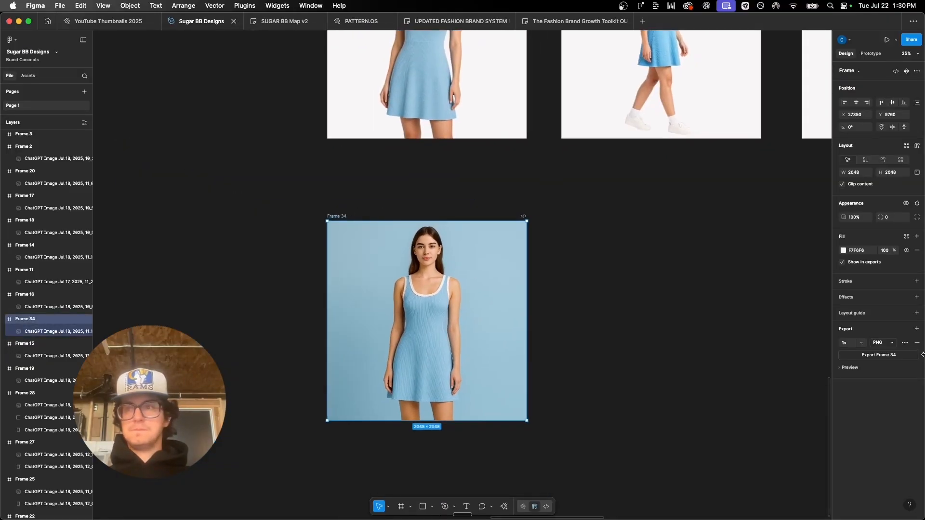
left_click(878, 344)
left_click(880, 352)
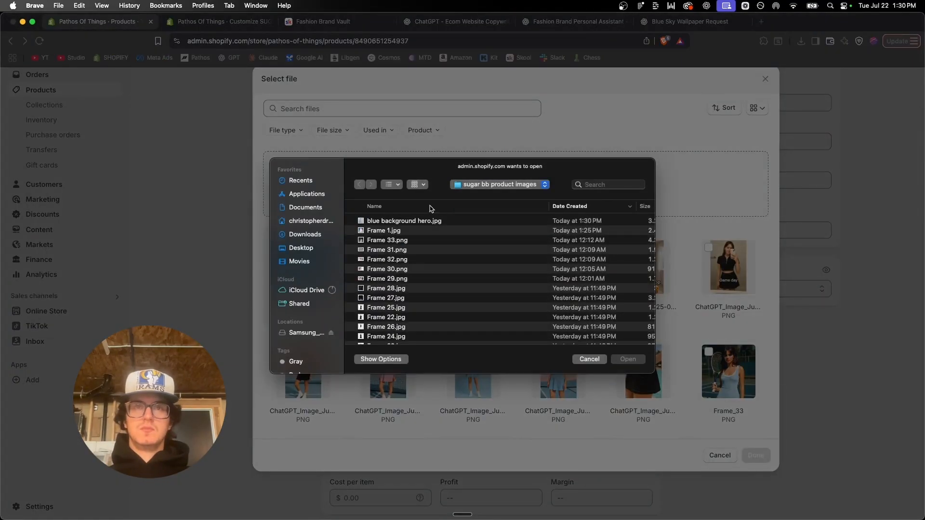
Step: In Shopify, upload blue background hero.jpg to the Tank Dress as its second media item, replacing the white-background front view of the model
left_click(404, 225)
double_click(403, 225)
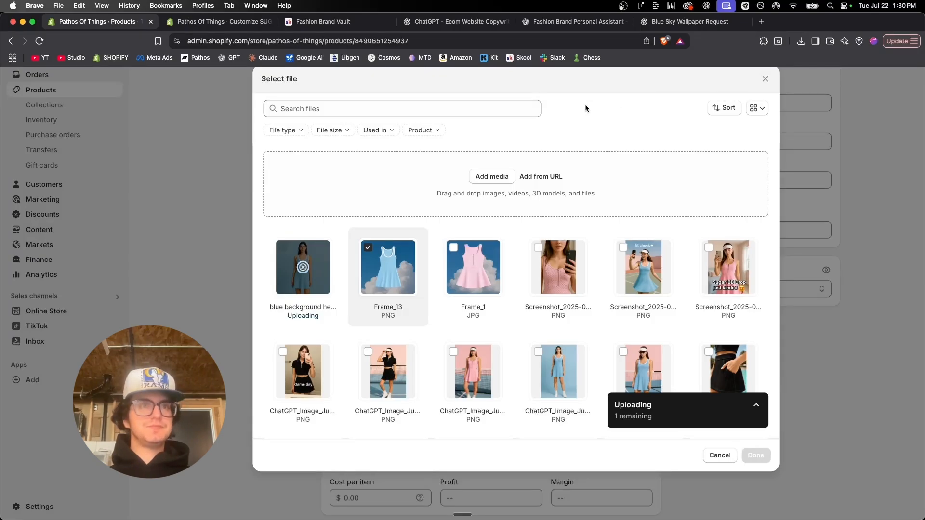
scroll(730, 365, "up", 5)
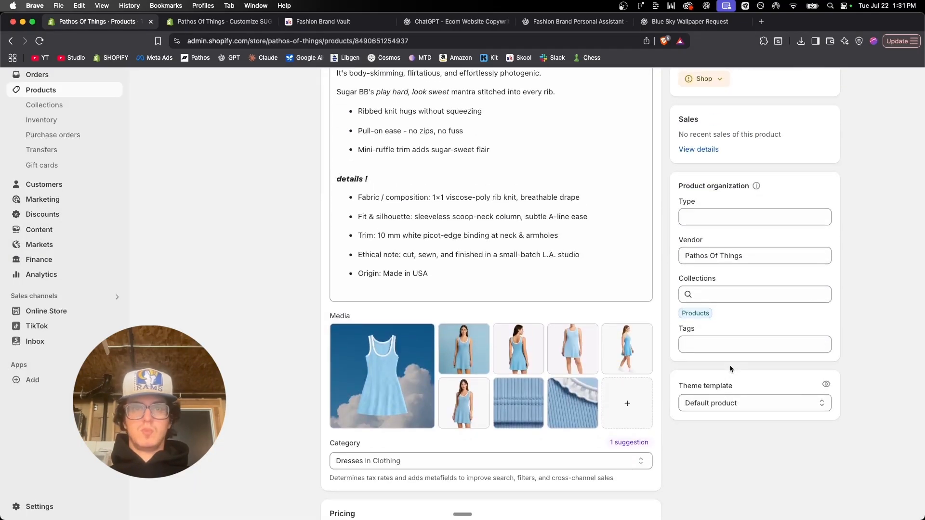
scroll(546, 199, "up", 2)
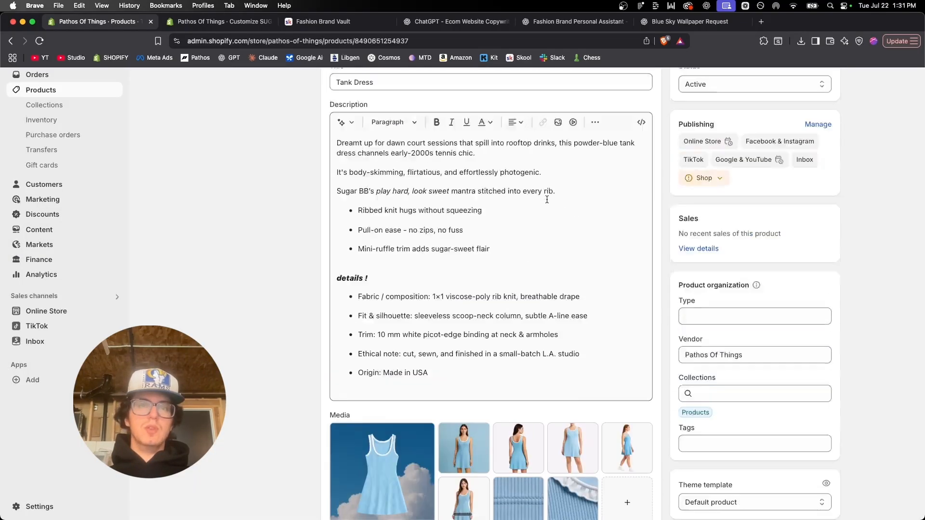
scroll(547, 199, "down", 6)
scroll(546, 199, "up", 7)
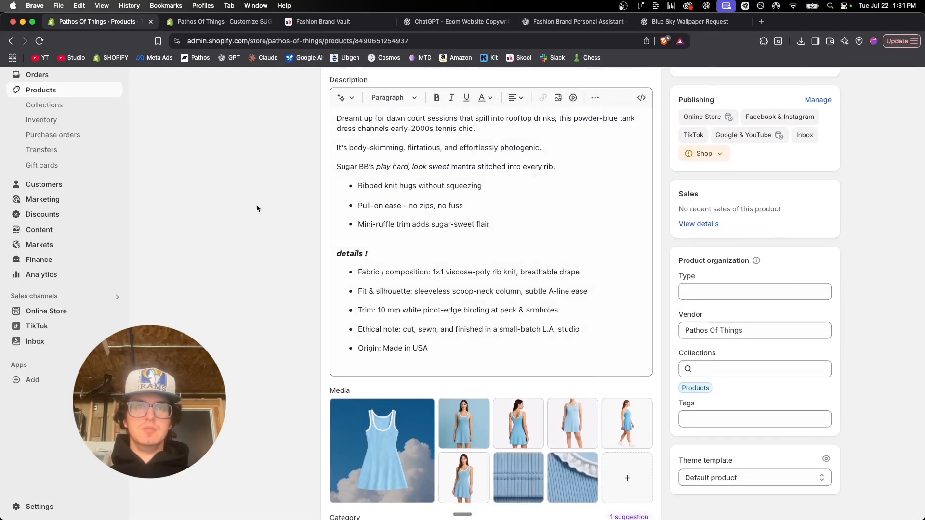
Step: Review the Tank Dress description and media, then open the Skater Dress and check its media
scroll(232, 207, "down", 1)
scroll(232, 206, "up", 1)
scroll(325, 169, "down", 6)
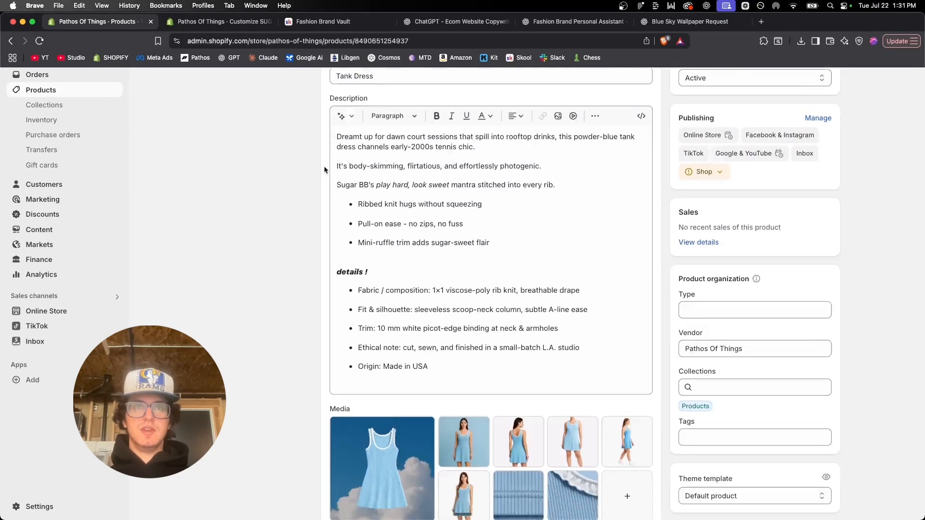
scroll(325, 169, "down", 10)
scroll(324, 169, "up", 15)
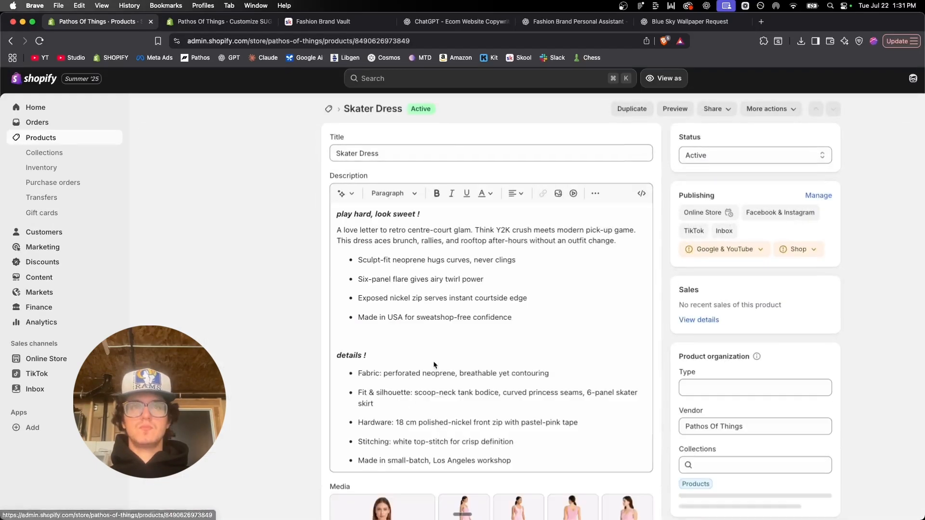
scroll(288, 293, "down", 6)
scroll(287, 293, "up", 1)
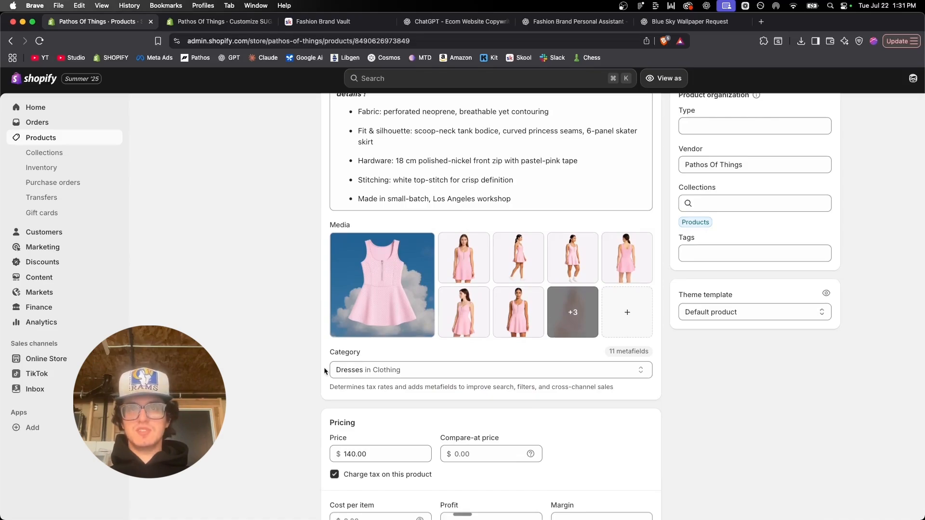
Step: Switch to Figma and export Frame 35, the pink-background model, as pink background hero.jpg in the sugar bb product images folder
key("ctrl+Right")
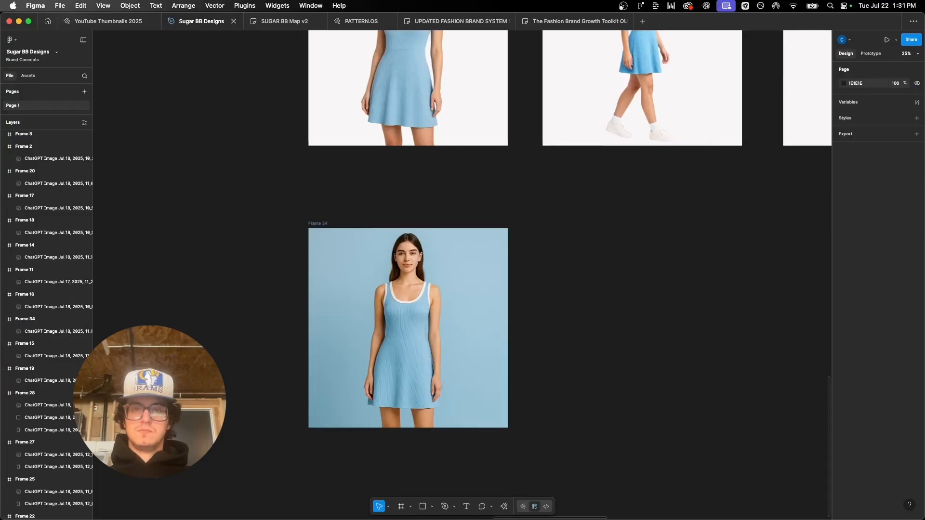
key("ctrl+Up")
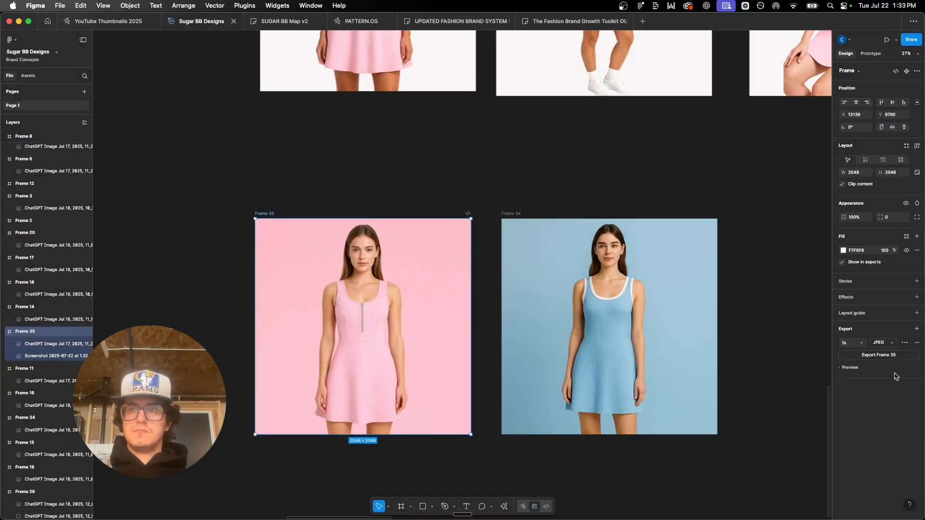
left_click(873, 357)
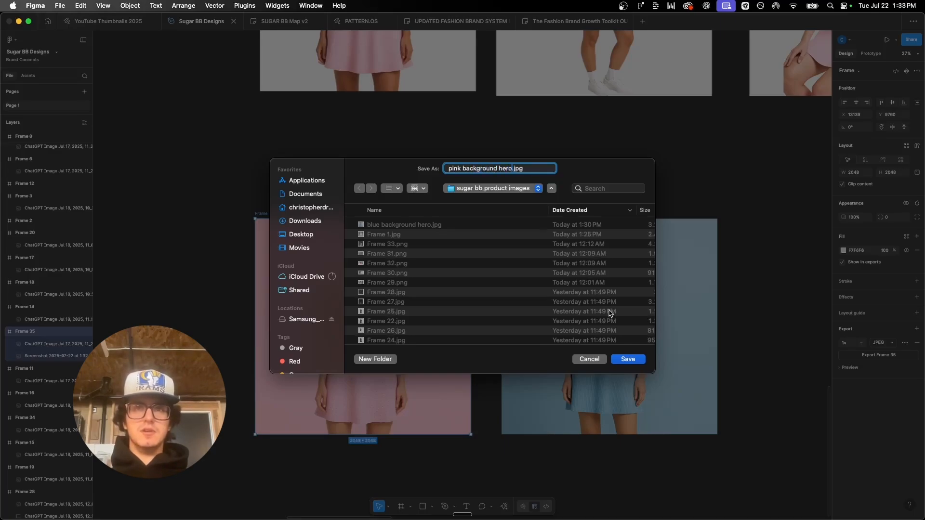
key("Return")
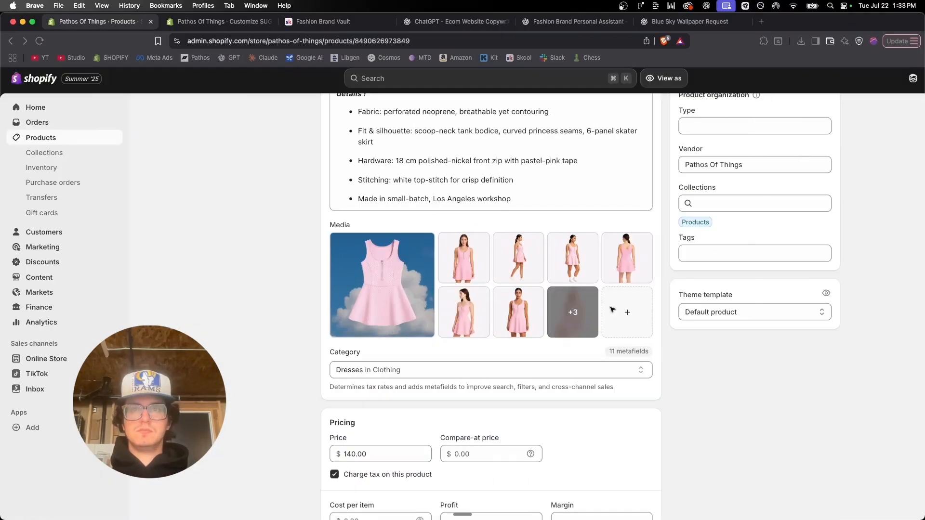
Step: In Shopify, upload pink background hero.jpg to the Skater Dress as its second media item, replacing the white-background front view
left_click(634, 321)
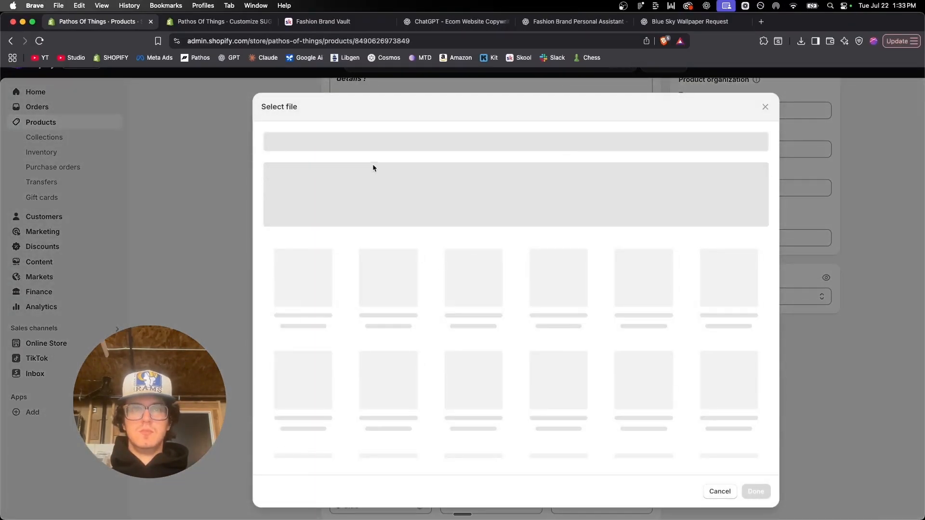
left_click(491, 209)
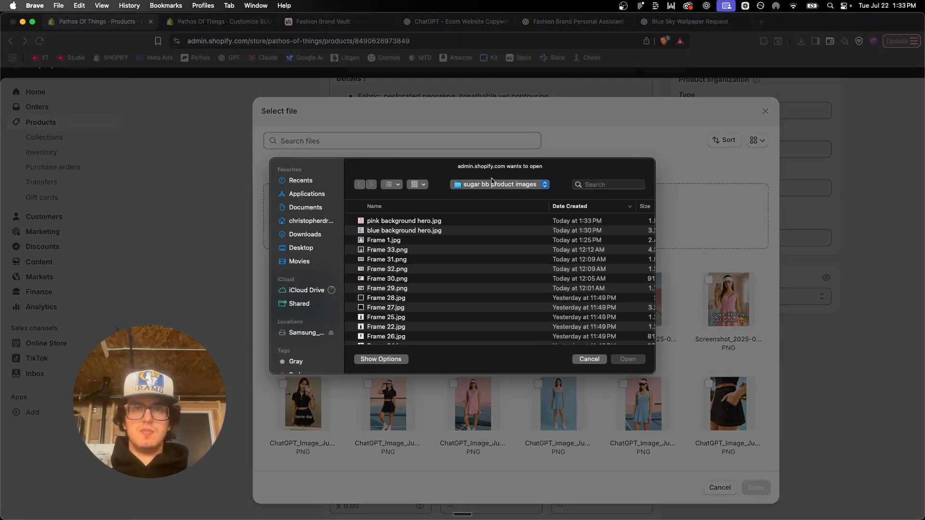
left_click(393, 222)
scroll(721, 381, "up", 3)
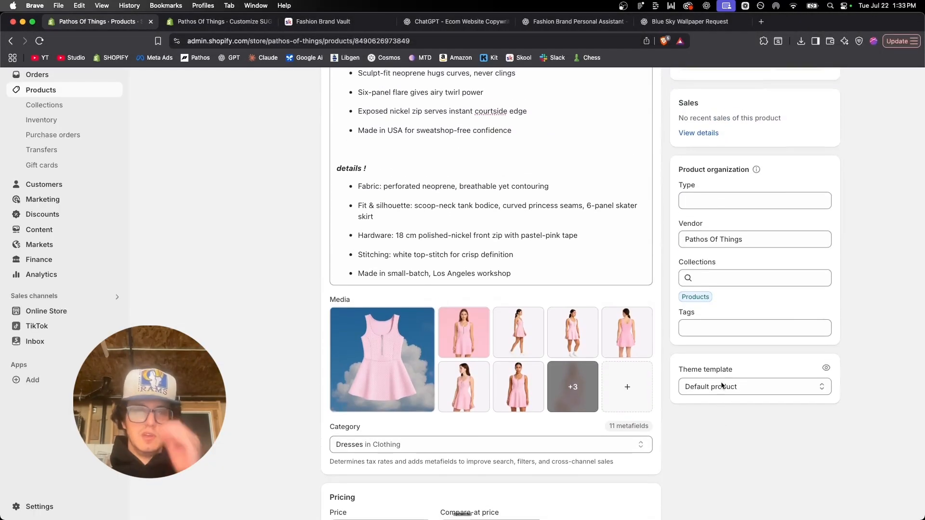
scroll(721, 382, "up", 3)
scroll(192, 165, "down", 20)
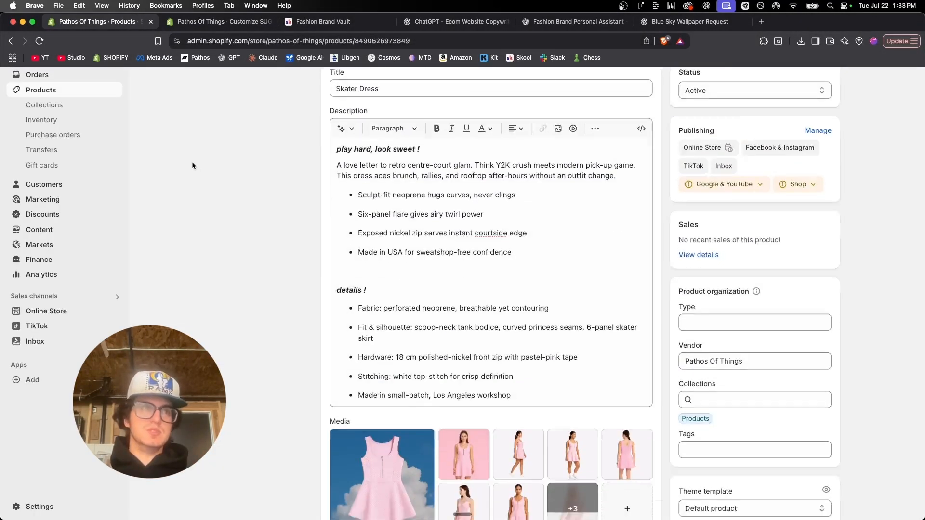
scroll(192, 165, "up", 20)
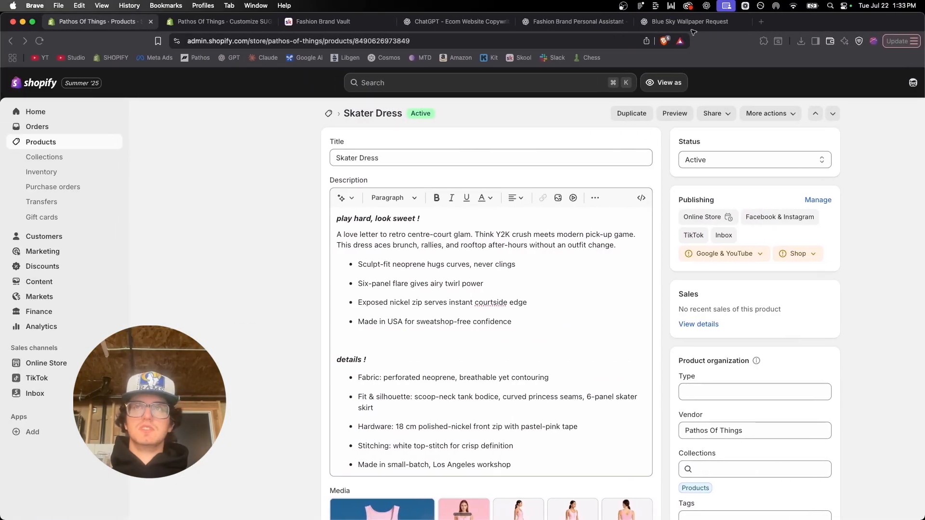
Step: Capture the latest sky image with extra clouds from the Blue Sky Wallpaper Request chat in ChatGPT
left_click(683, 21)
scroll(529, 245, "down", 2)
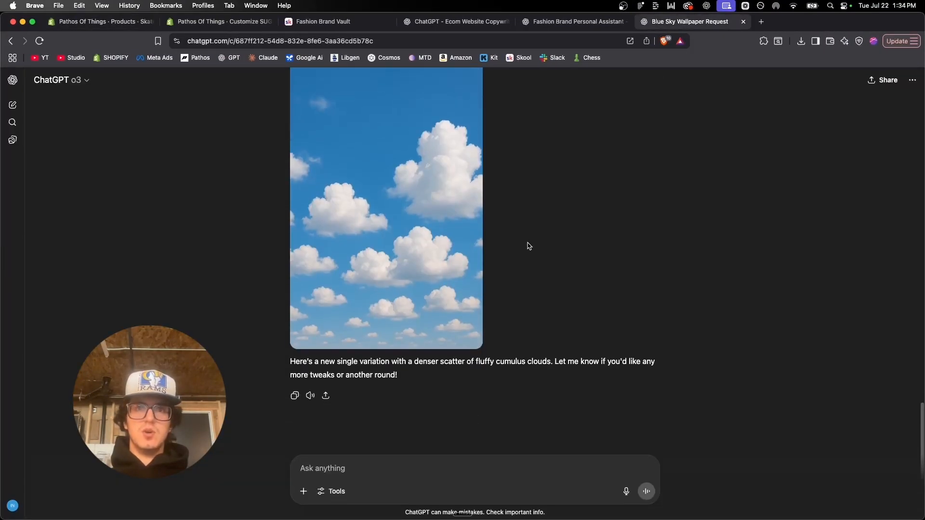
scroll(528, 246, "up", 5)
scroll(527, 246, "down", 2)
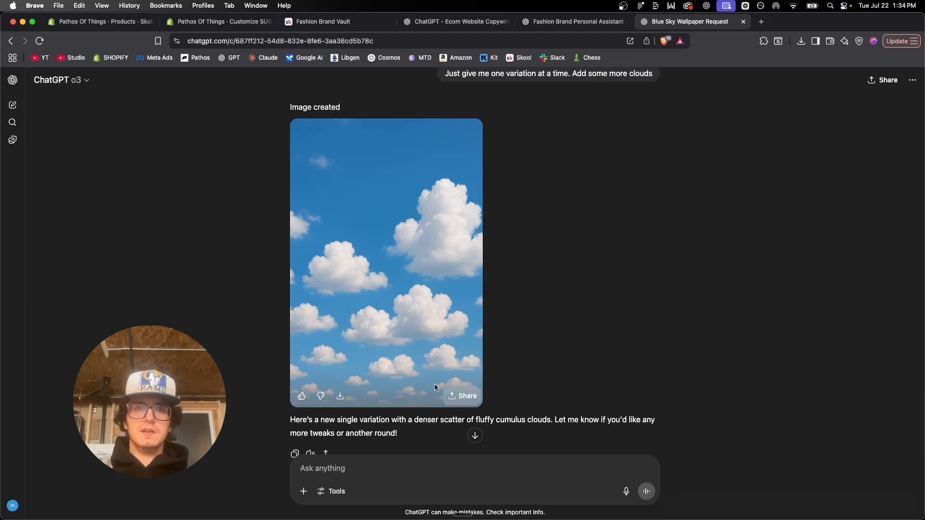
left_click(340, 395)
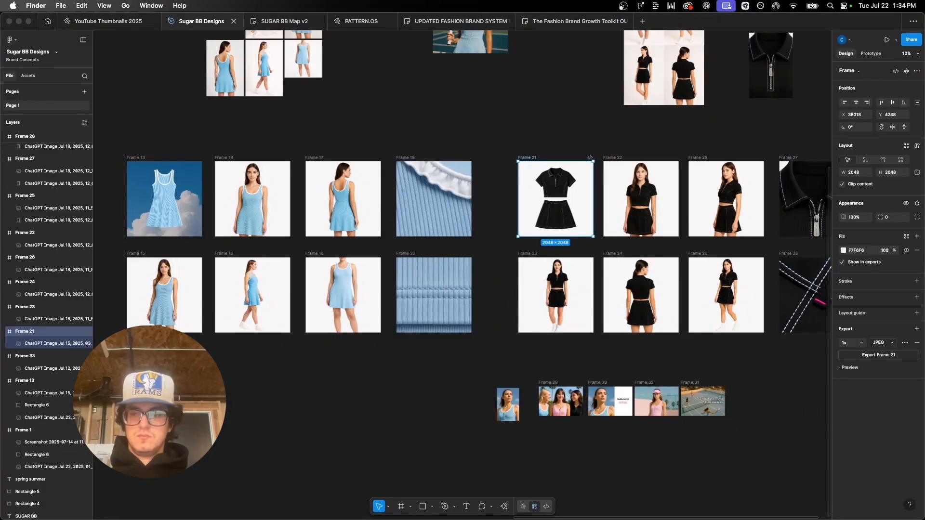
Step: In Figma, place the captured sky screenshot in Frame 21 and scale it to 2048 × 2437 to cover the frame
left_click_drag(470, 363, 527, 172)
left_click(436, 473)
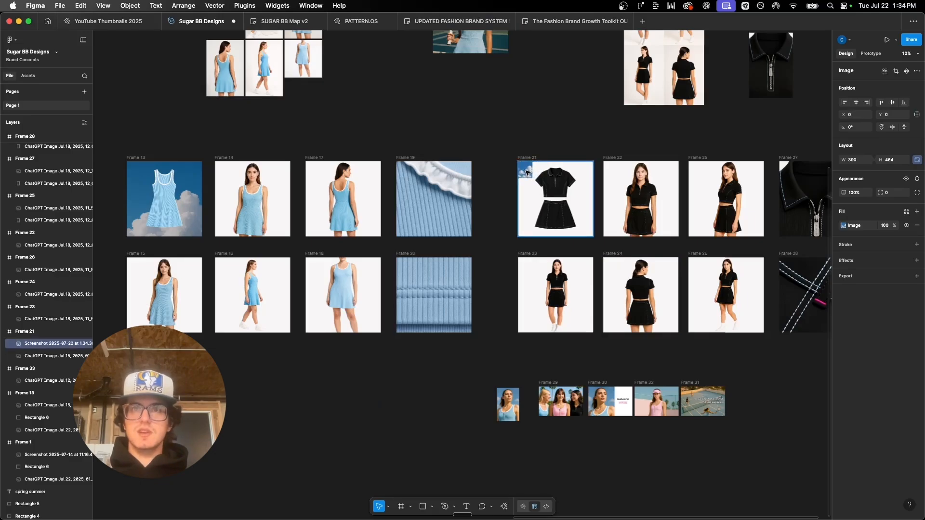
scroll(526, 172, "up", 5)
scroll(526, 173, "right", 3)
scroll(527, 173, "down", 3)
scroll(526, 173, "right", 1)
left_click_drag(418, 158, 630, 352)
scroll(258, 280, "down", 3)
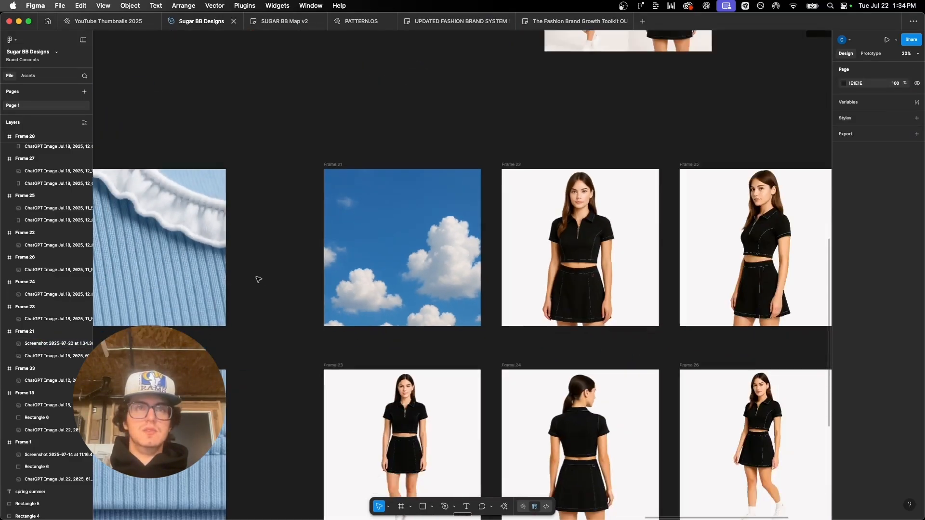
Step: Reorder Frame 21's layers so the sky screenshot sits behind the black polo and skirt image
left_click(374, 246)
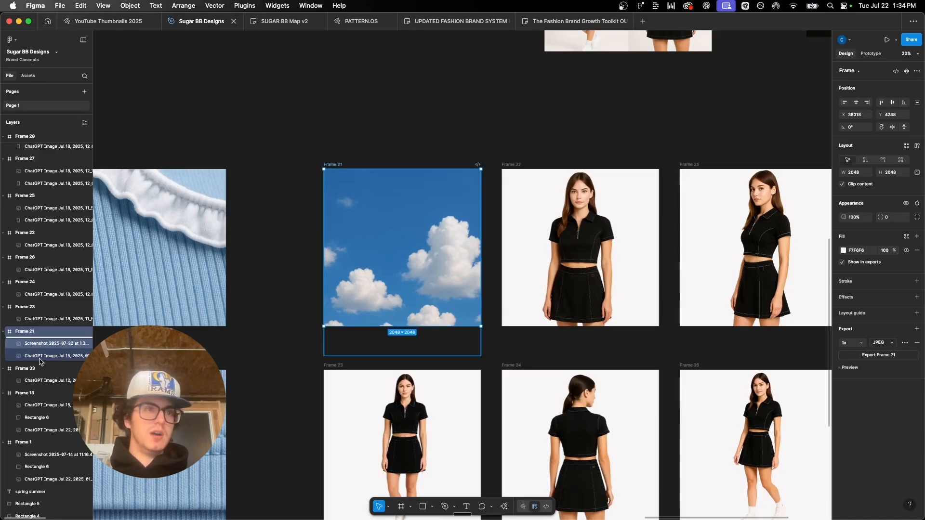
left_click(43, 344)
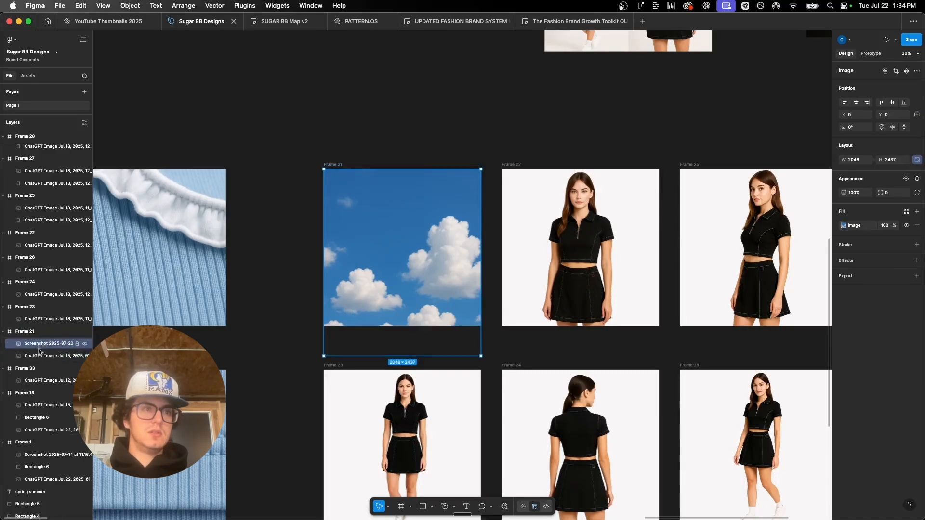
left_click_drag(39, 362, 39, 363)
left_click(268, 340)
scroll(268, 341, "down", 4)
scroll(268, 340, "left", 7)
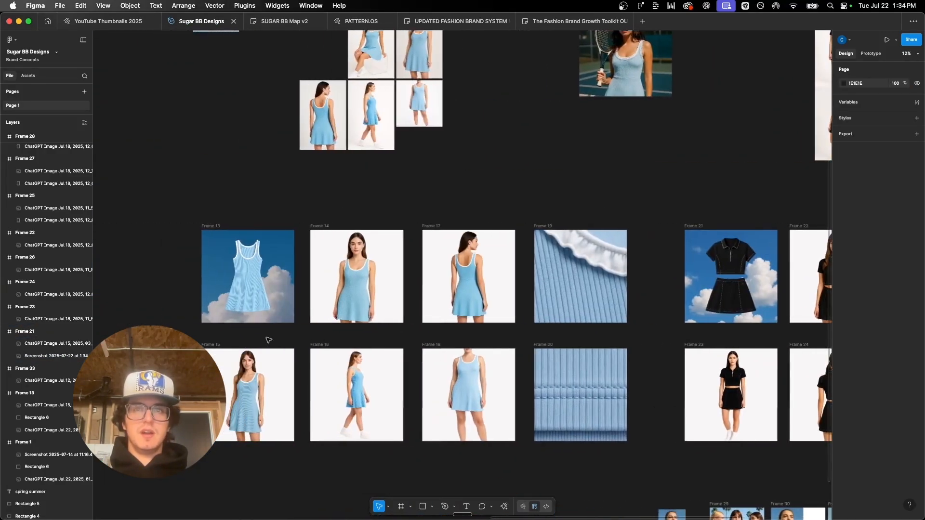
Step: Copy the 20% black overlay, Rectangle 6, from Frame 13 and paste it into Frame 21
scroll(268, 340, "right", 3)
scroll(268, 340, "left", 2)
left_click(185, 262)
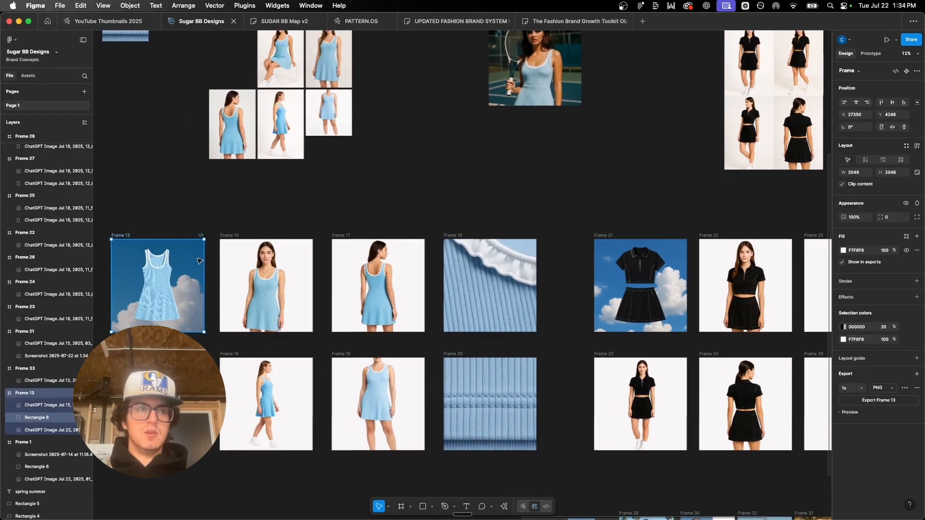
left_click(48, 419)
key("super+c")
left_click(614, 233)
left_click(606, 235)
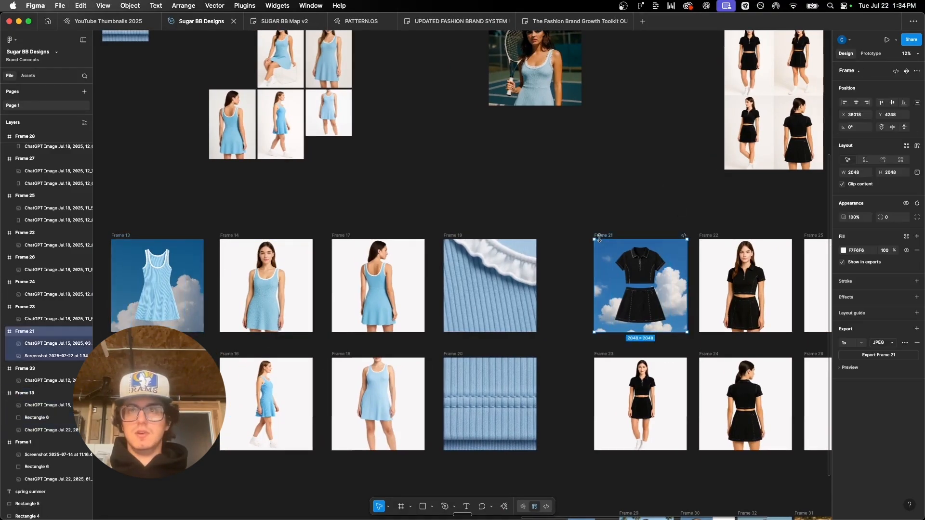
key("super+v")
Step: Move the dark overlay between the polo and skirt image and the sky in Frame 21, then compare the frame with Frame 13
scroll(617, 247, "up", 5)
scroll(618, 247, "right", 5)
scroll(618, 247, "down", 2)
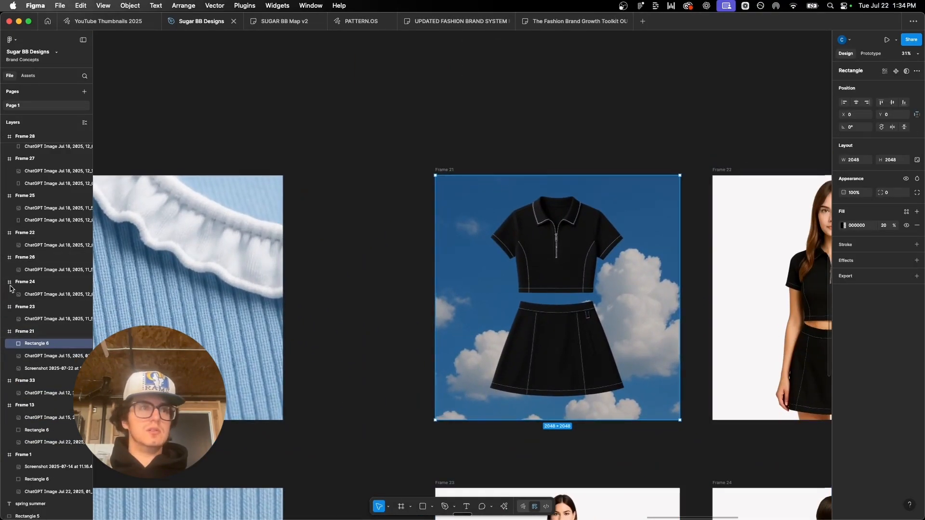
left_click_drag(35, 363, 36, 363)
left_click(360, 331)
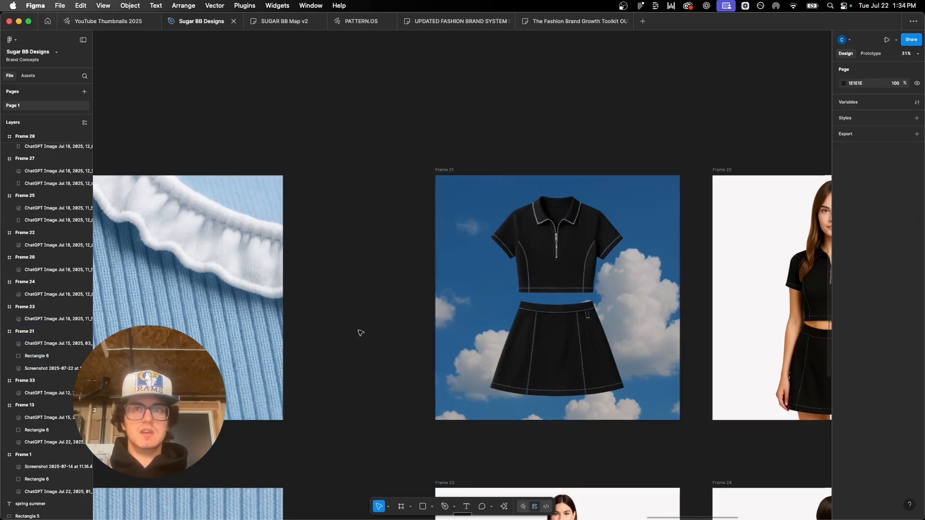
scroll(359, 331, "down", 3)
scroll(361, 335, "left", 2)
scroll(362, 336, "down", 3)
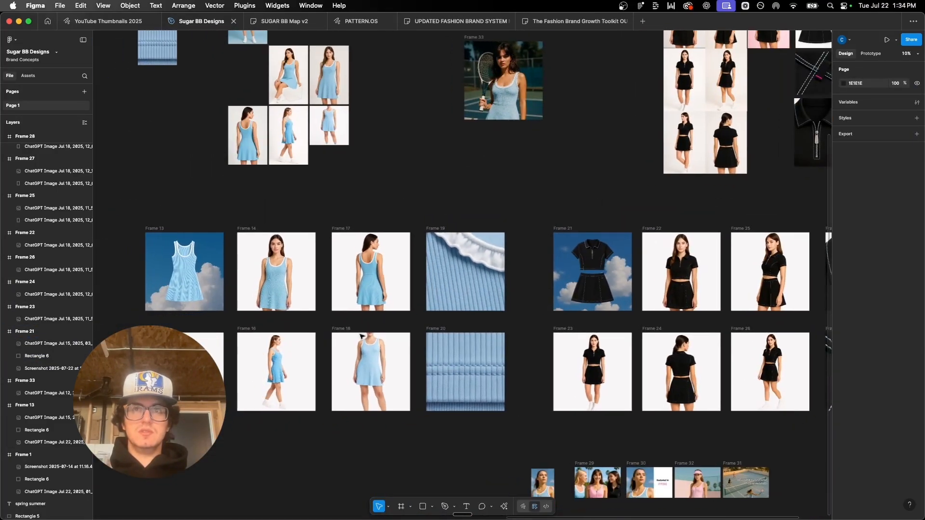
scroll(362, 337, "up", 6)
scroll(362, 336, "up", 1)
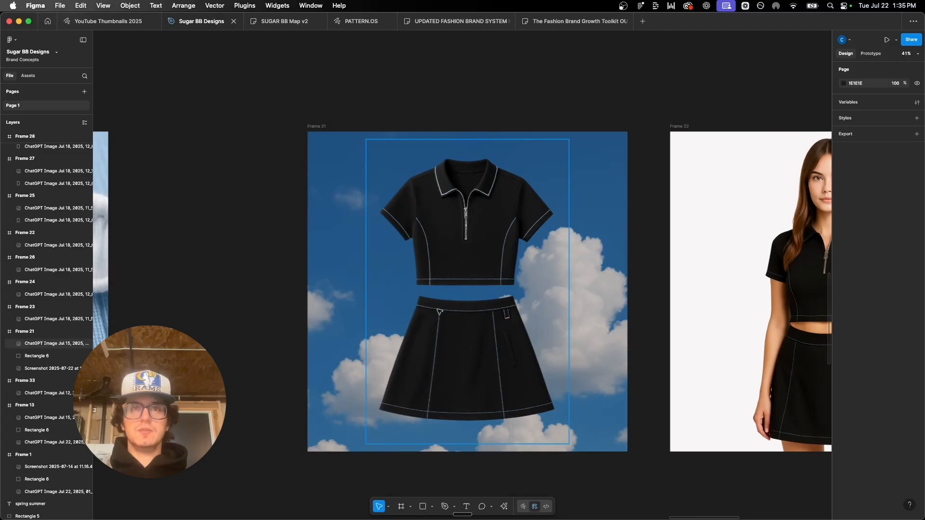
Step: Switch to Shopify and upload cloud background polo flat lay.jpg to the Zip Polo Crop & Skirt product media
key("super+Tab")
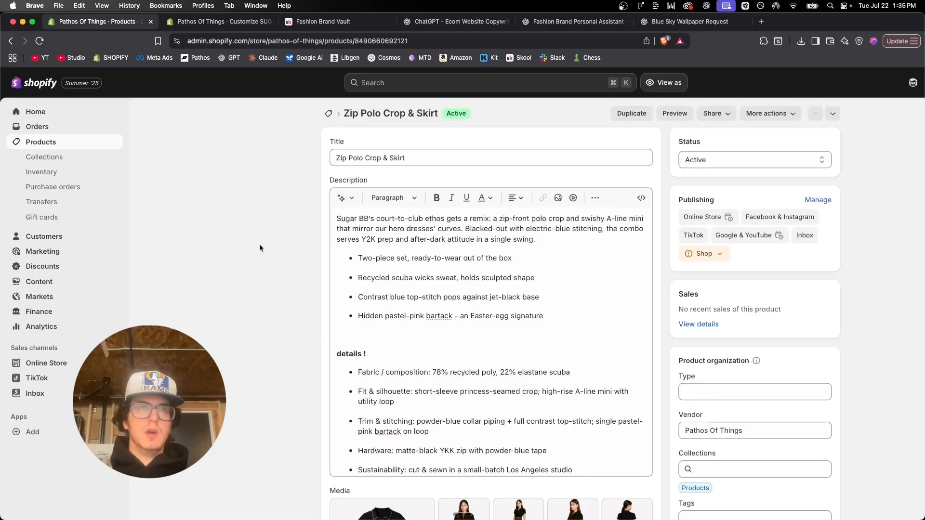
scroll(419, 264, "down", 5)
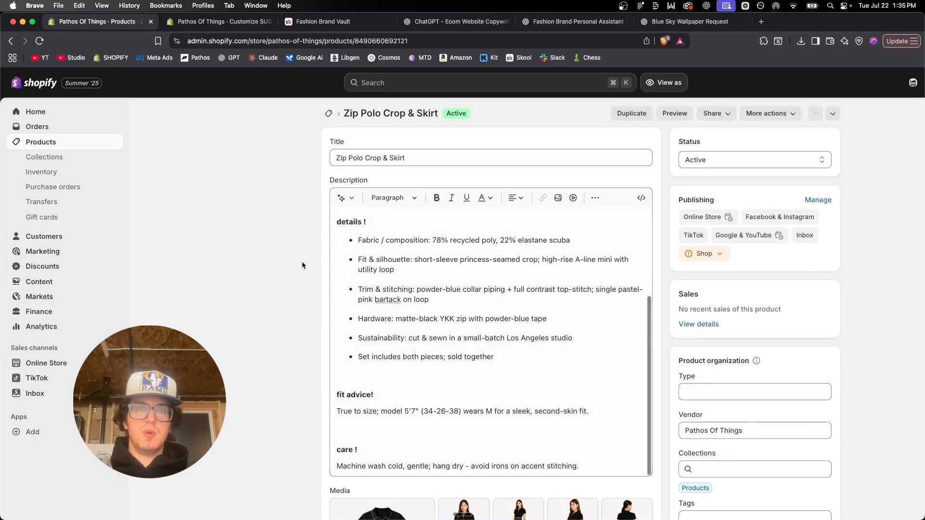
scroll(302, 265, "down", 8)
scroll(302, 265, "up", 4)
left_click(635, 382)
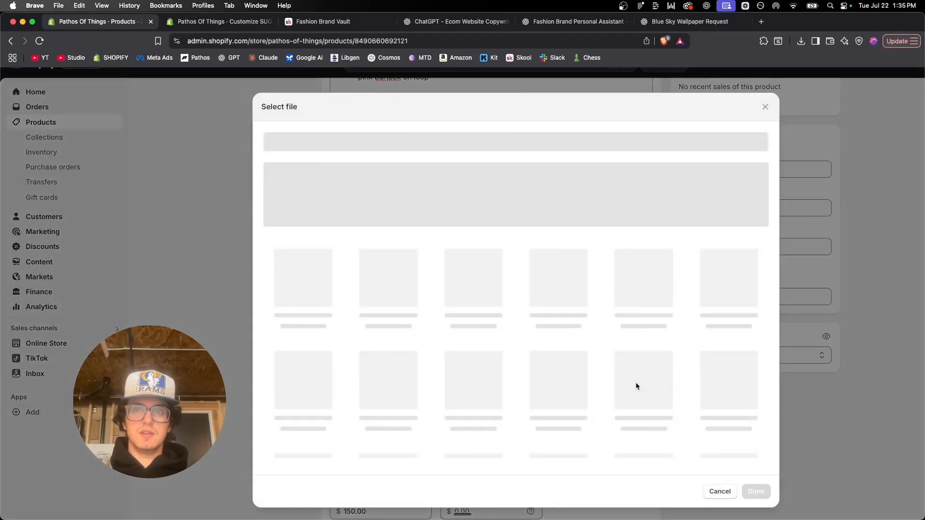
left_click(490, 208)
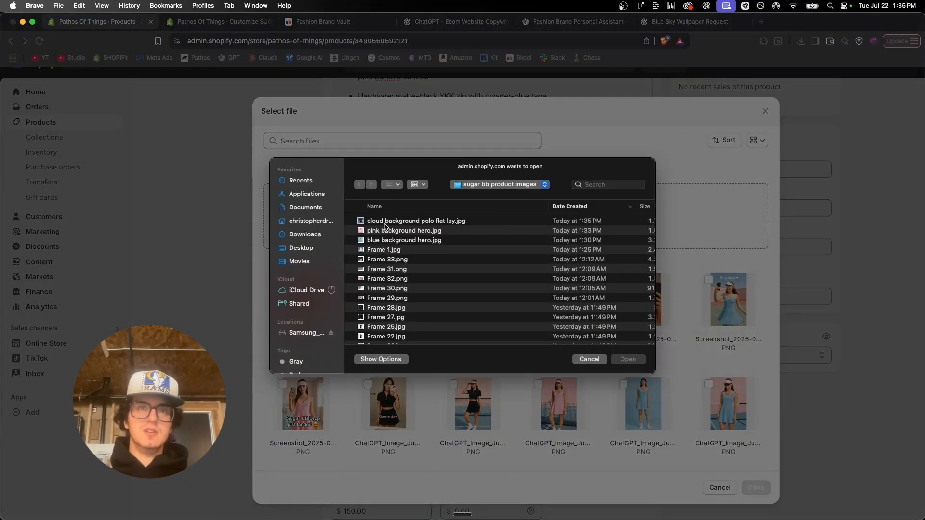
left_click(387, 221)
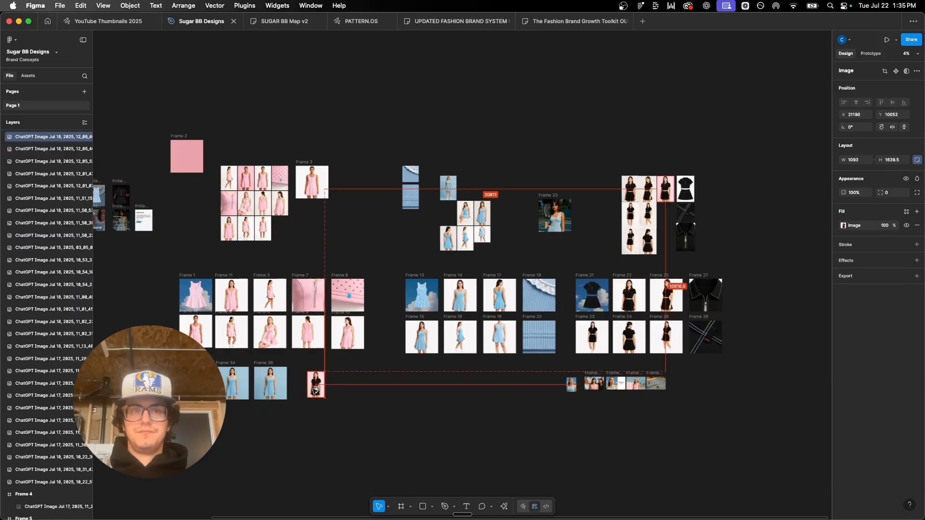
Step: Delete the blue-background dress model image from inside Frame 36, keeping the empty frame
scroll(314, 391, "up", 10)
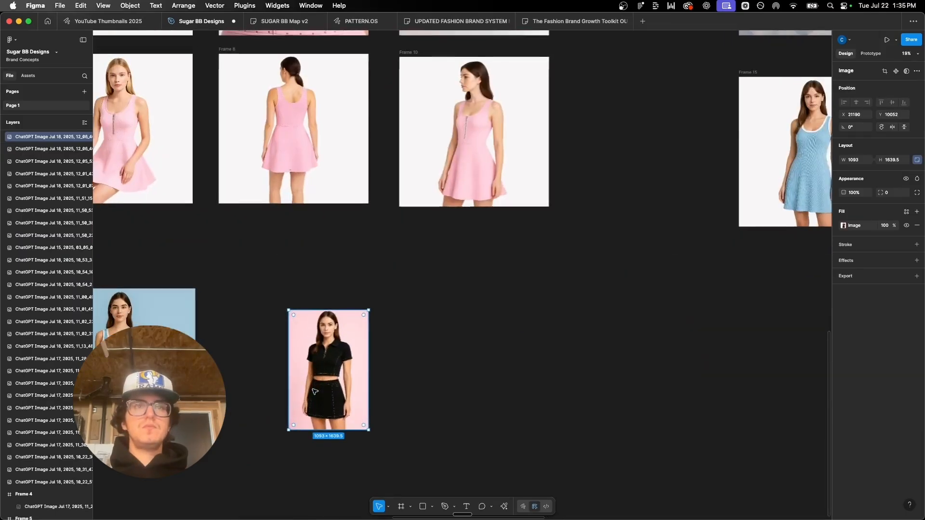
scroll(313, 392, "right", 5)
left_click(432, 361)
left_click(309, 362)
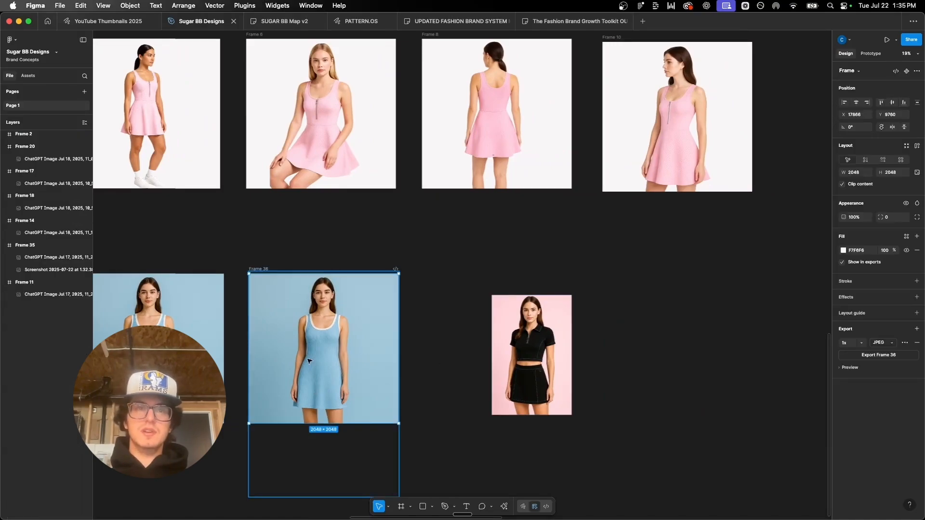
key("Delete")
key("super+z")
double_click(310, 362)
key("Delete")
Step: Move the pink-background model image in the black polo and skirt into Frame 36 and centre it horizontally
left_click_drag(525, 348, 282, 324)
scroll(283, 324, "up", 10)
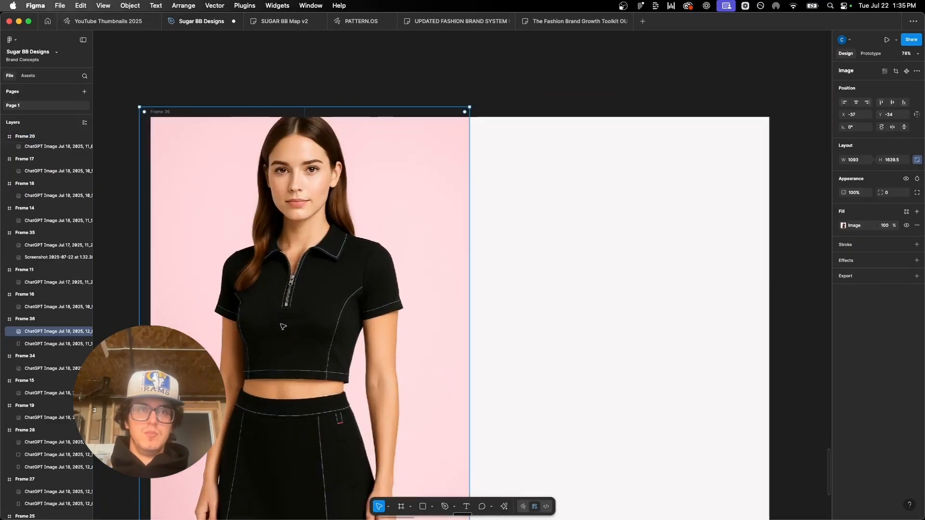
scroll(283, 325, "down", 5)
scroll(282, 324, "left", 3)
left_click_drag(418, 309, 480, 314)
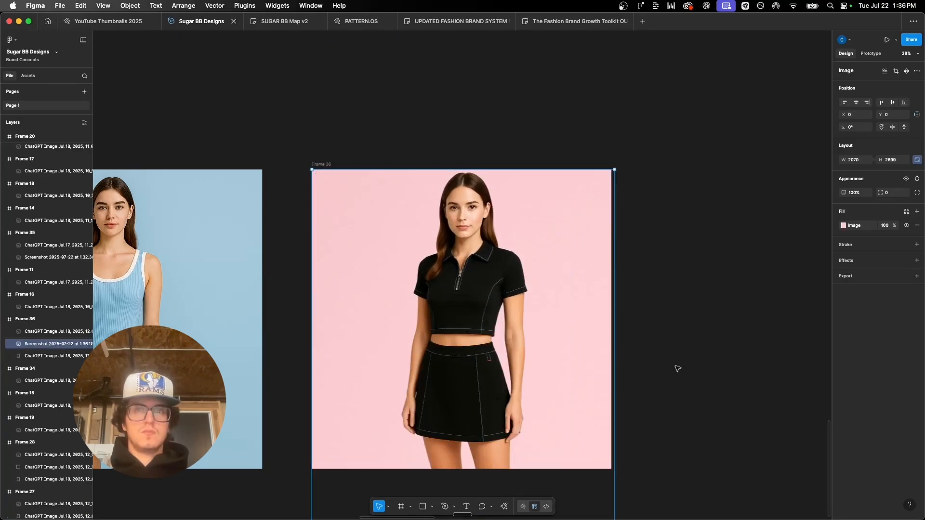
Step: Compare the polo and skirt model's placement in Frame 36 with the models in Frames 34 and 35
left_click(706, 371)
scroll(708, 372, "down", 5)
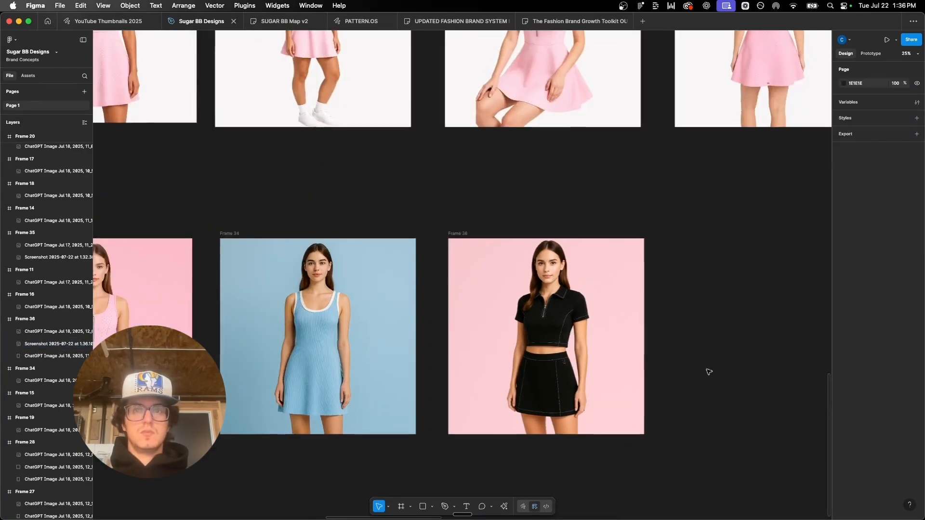
scroll(708, 372, "left", 4)
scroll(708, 371, "right", 3)
scroll(707, 371, "up", 6)
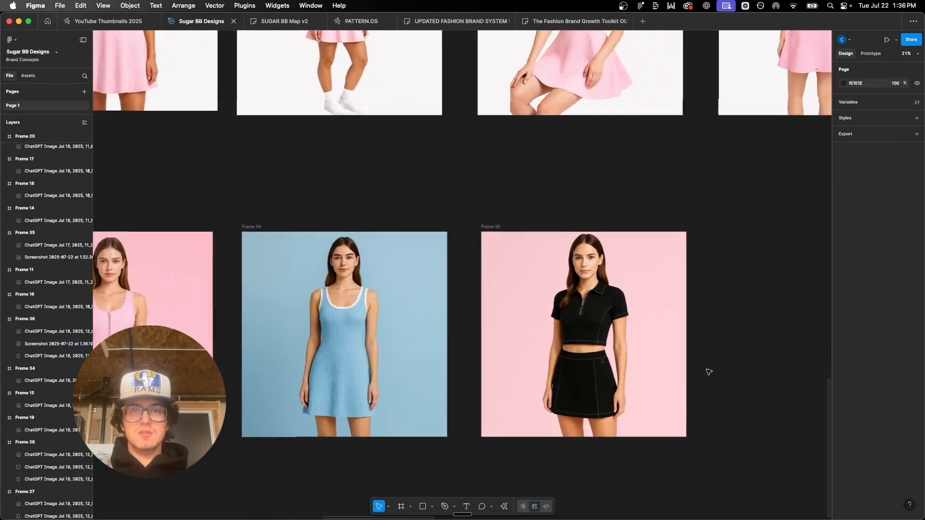
scroll(707, 371, "down", 3)
scroll(707, 372, "right", 3)
scroll(707, 371, "down", 1)
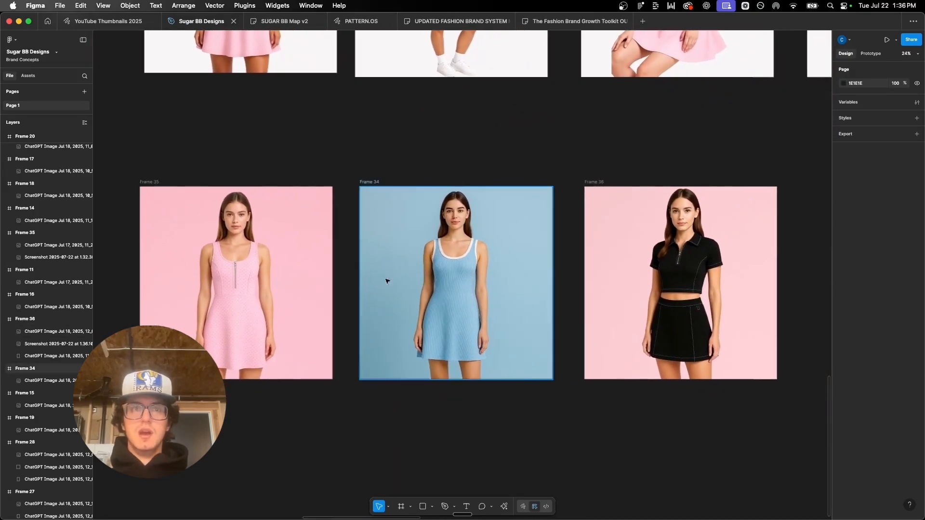
scroll(448, 272, "right", 2)
scroll(448, 273, "up", 1)
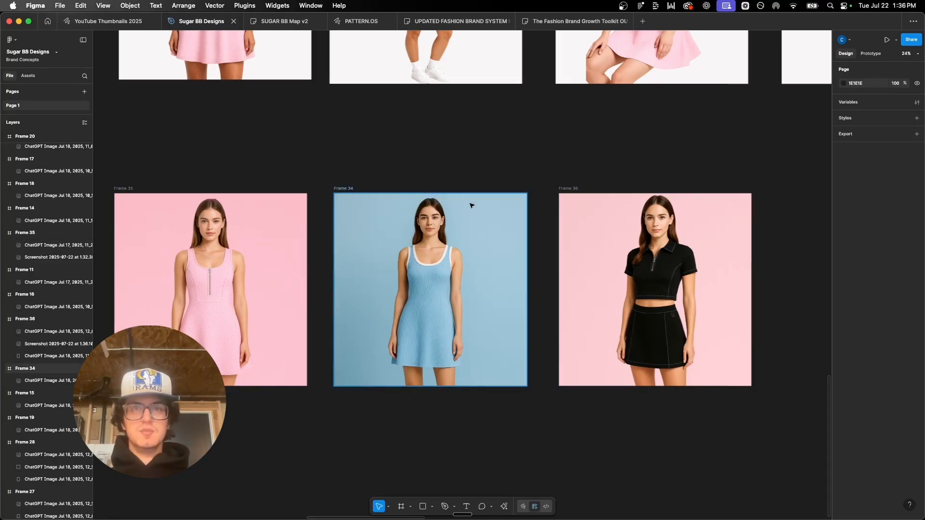
Step: Reposition the polo and skirt model image inside Frame 36 to X 386, Y 14, and select the frame
left_click(662, 232)
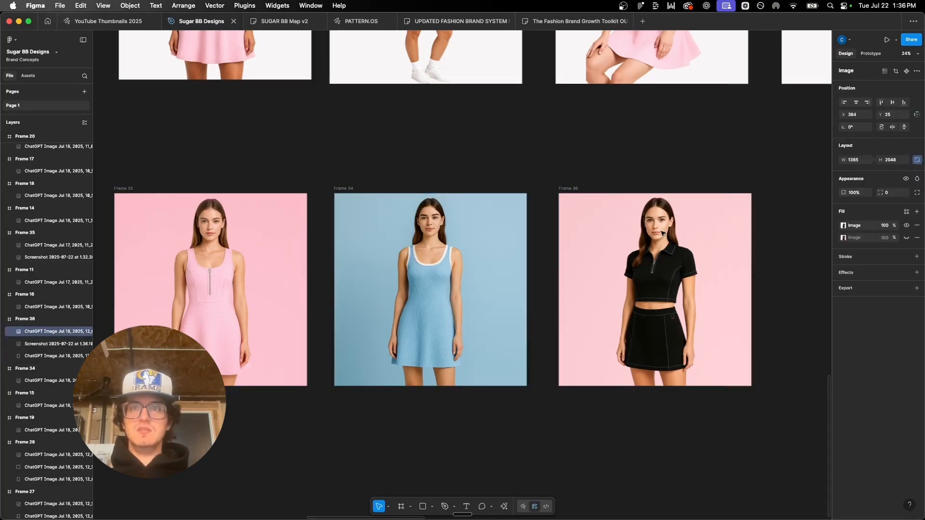
left_click_drag(662, 232, 663, 233)
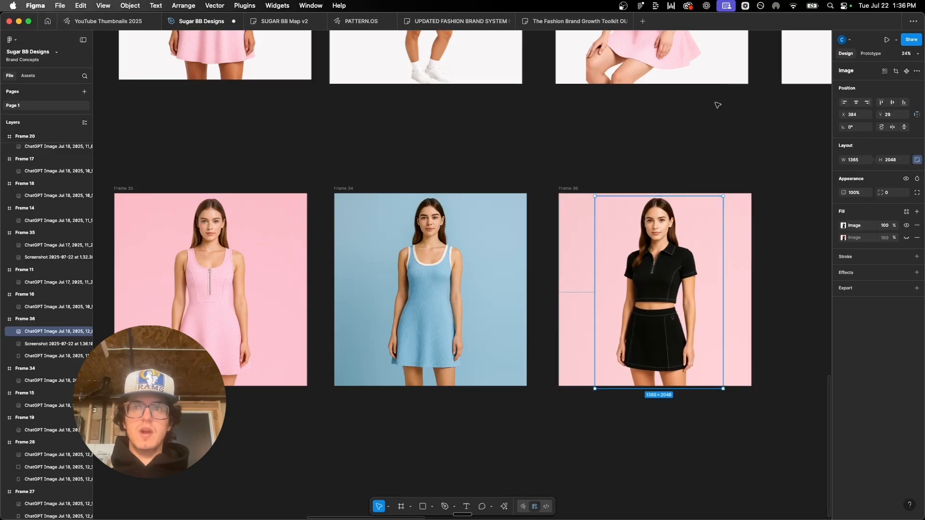
scroll(711, 144, "up", 6)
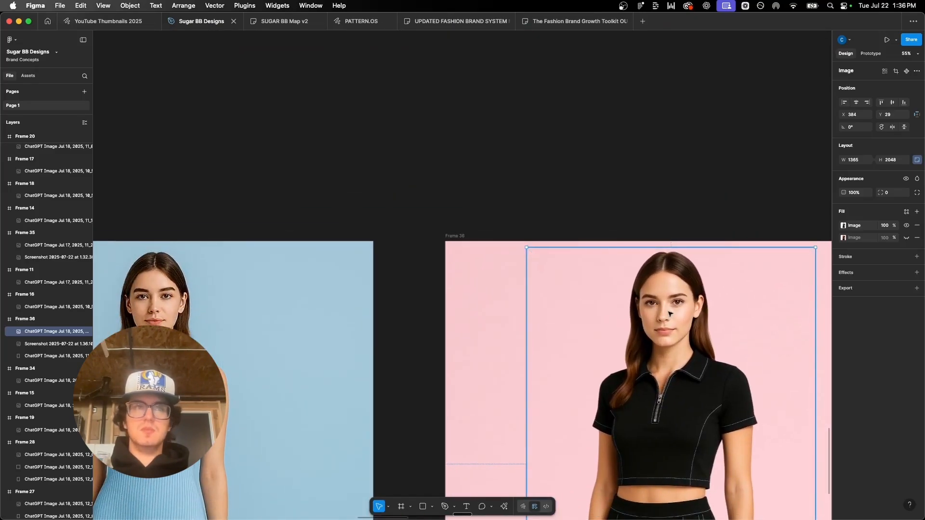
left_click_drag(670, 313, 670, 310)
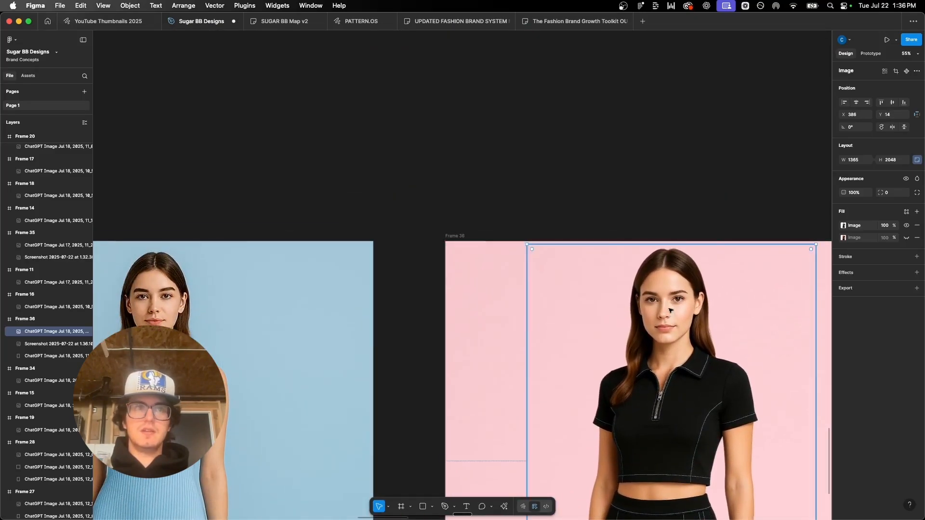
left_click(656, 128)
scroll(655, 128, "down", 6)
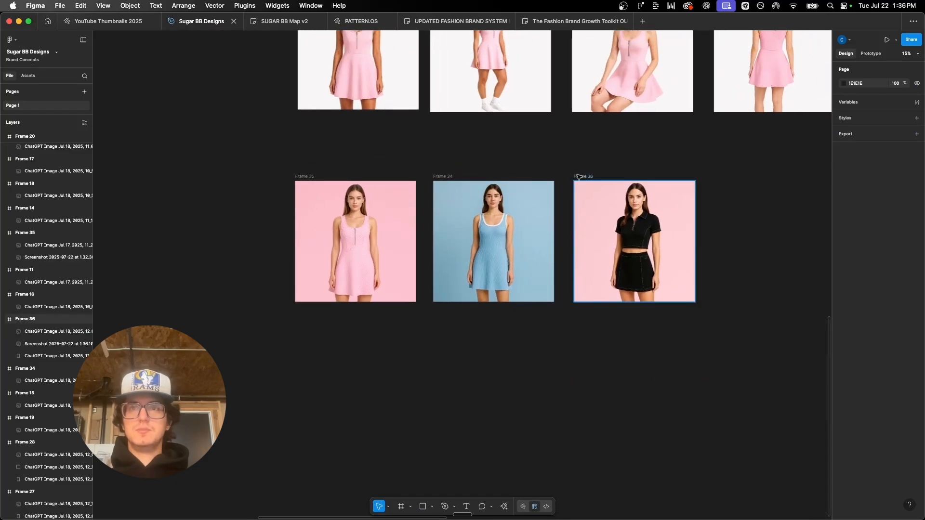
left_click(579, 178)
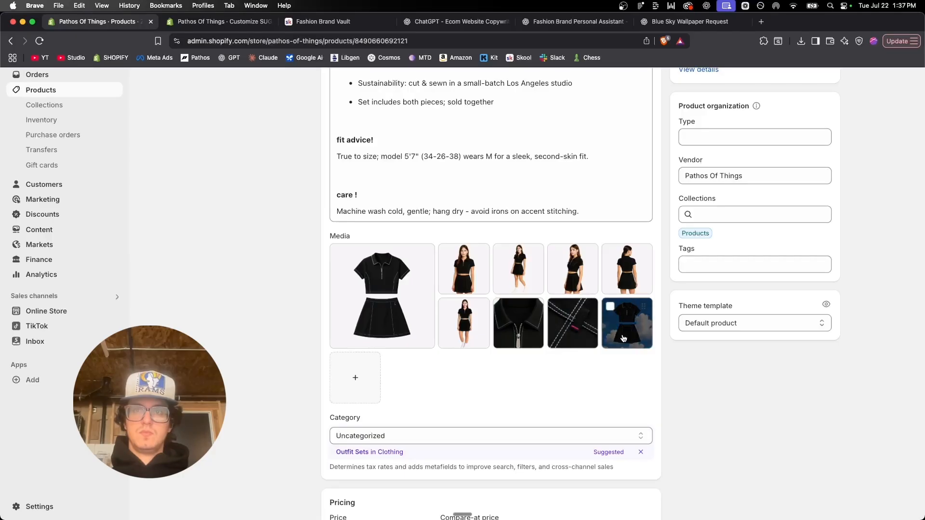
Step: Switch to Shopify and make the cloud-background flat lay the product's leading media, removing the plain-background flat lay
left_click_drag(623, 336, 446, 275)
left_click(338, 252)
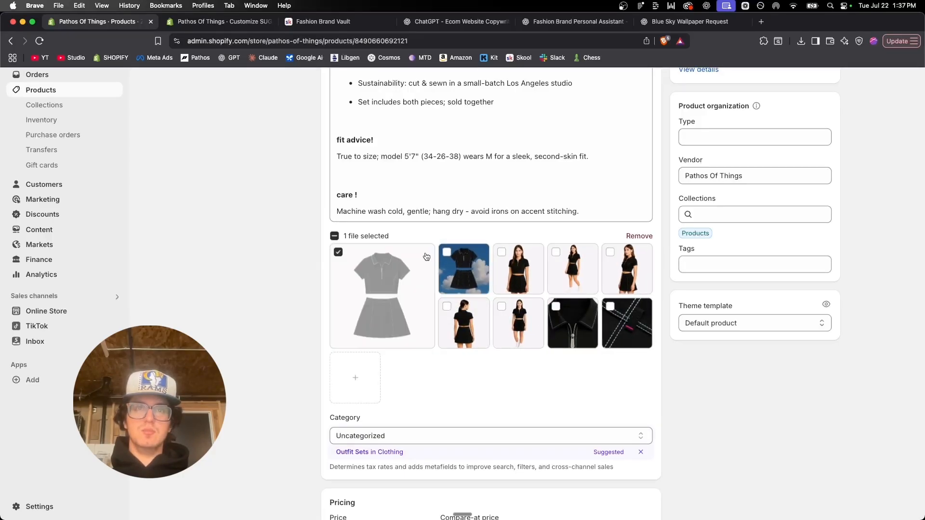
left_click(634, 241)
left_click_drag(466, 270, 400, 289)
Step: Upload the pink-background polo and skirt model image, place it second in the product media and save the product
left_click(624, 327)
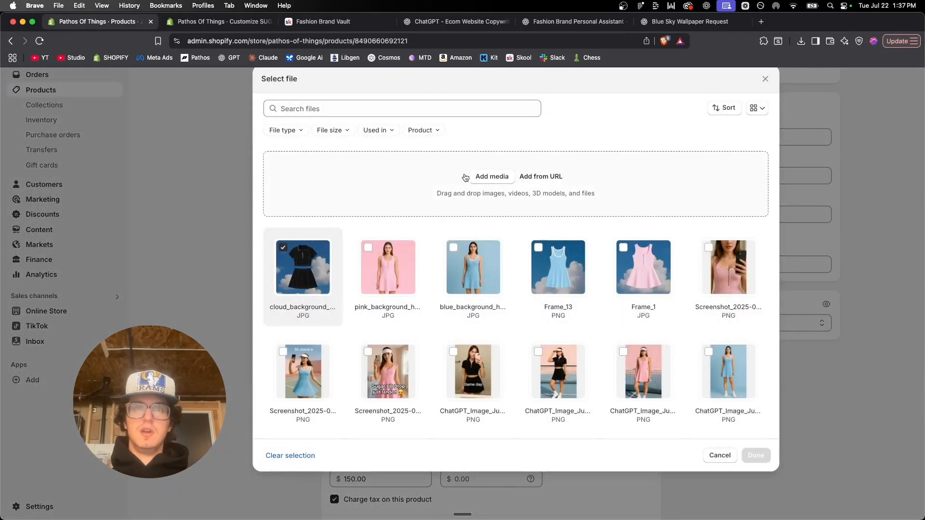
left_click(480, 177)
double_click(417, 222)
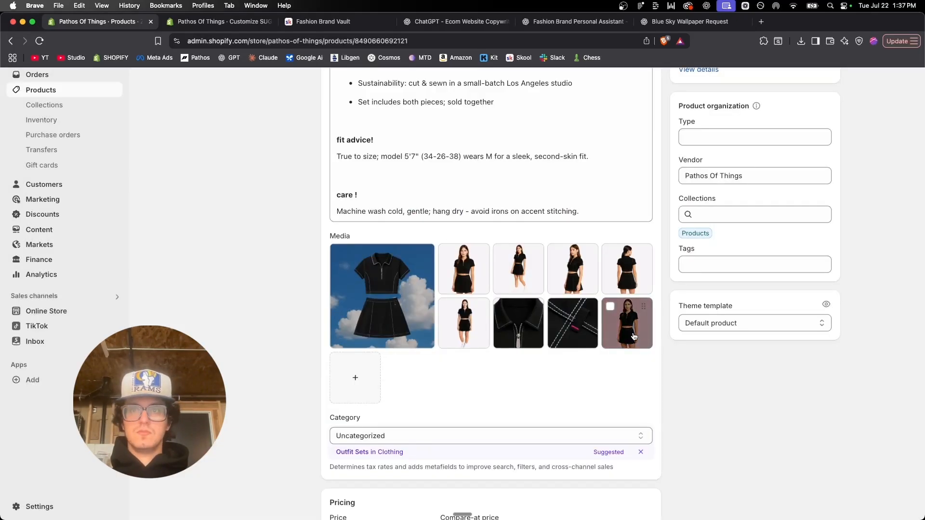
left_click_drag(627, 324, 467, 269)
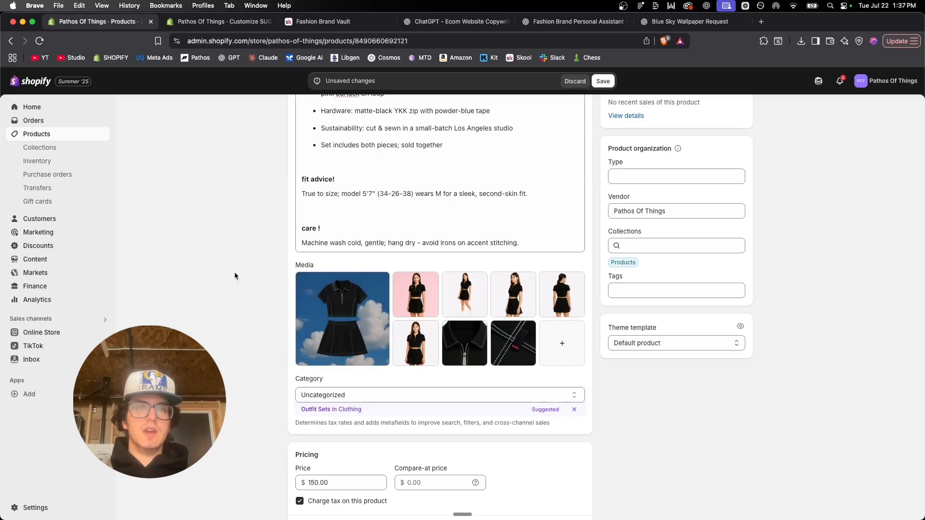
scroll(234, 272, "up", 5)
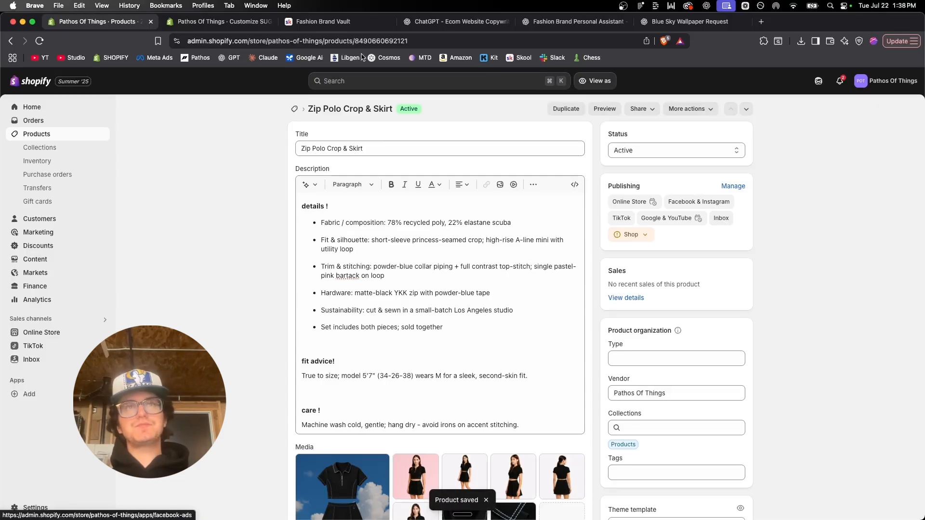
Step: Switch to the SUGAR BB - Test Build theme editor, save the theme changes and reload the editor
left_click(225, 21)
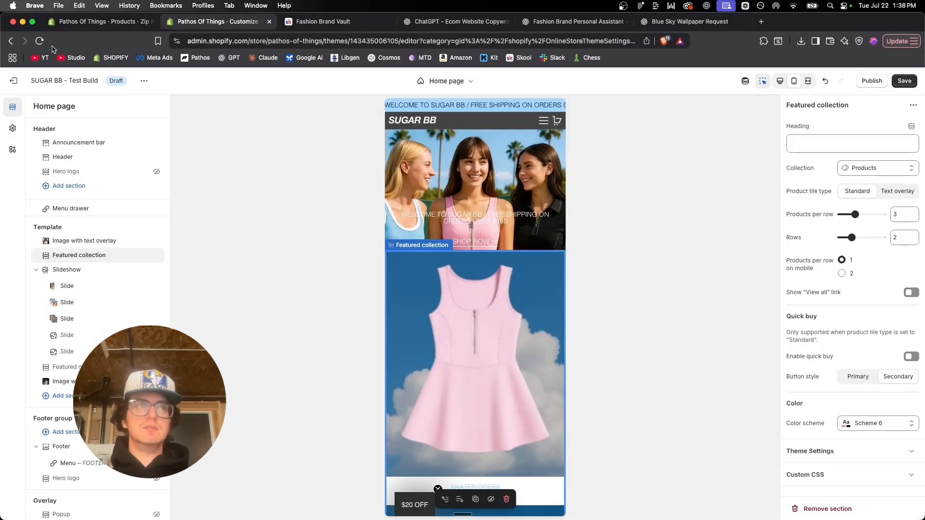
left_click(905, 81)
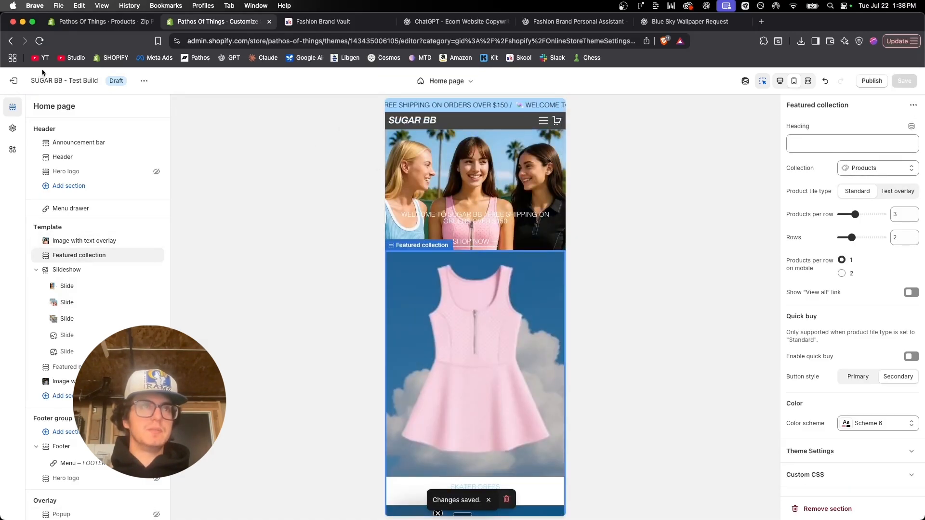
left_click(39, 41)
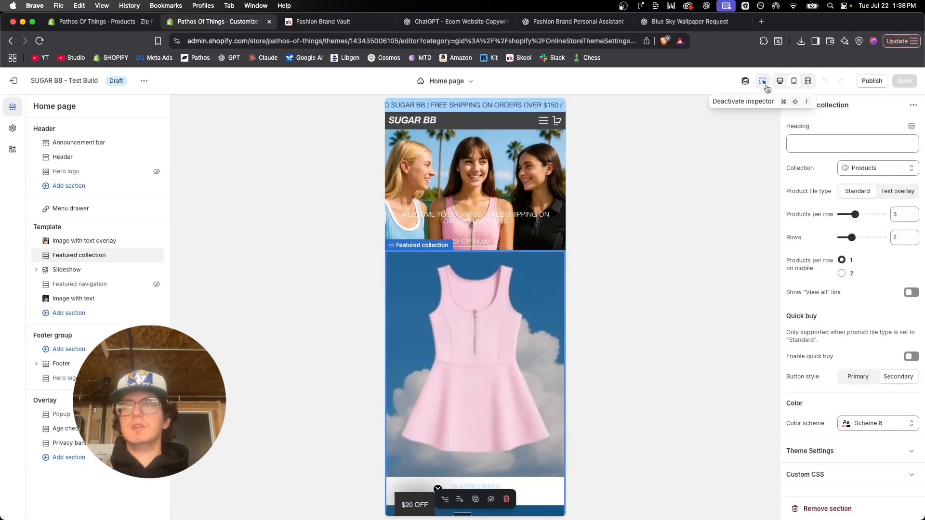
Step: Review the home page and its featured collection images, including their alternate images, in the desktop and mobile previews
left_click(781, 82)
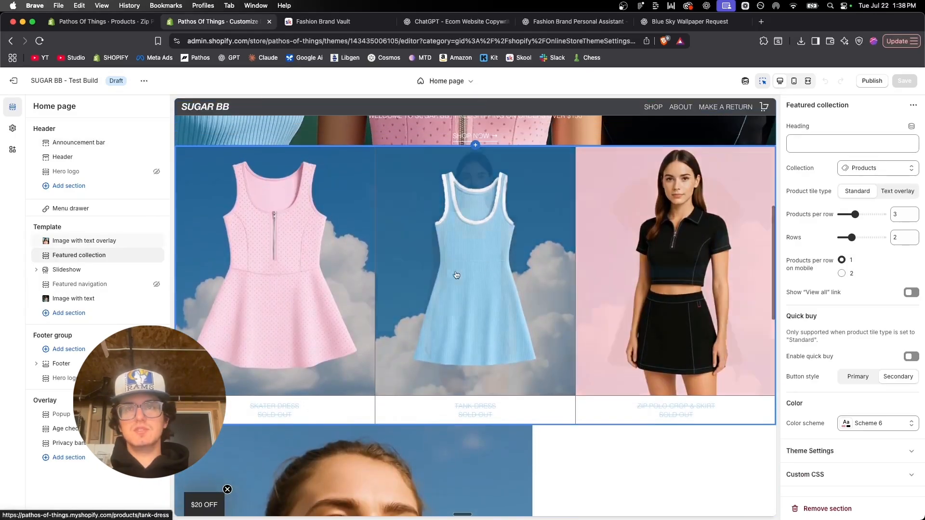
scroll(506, 231, "up", 1)
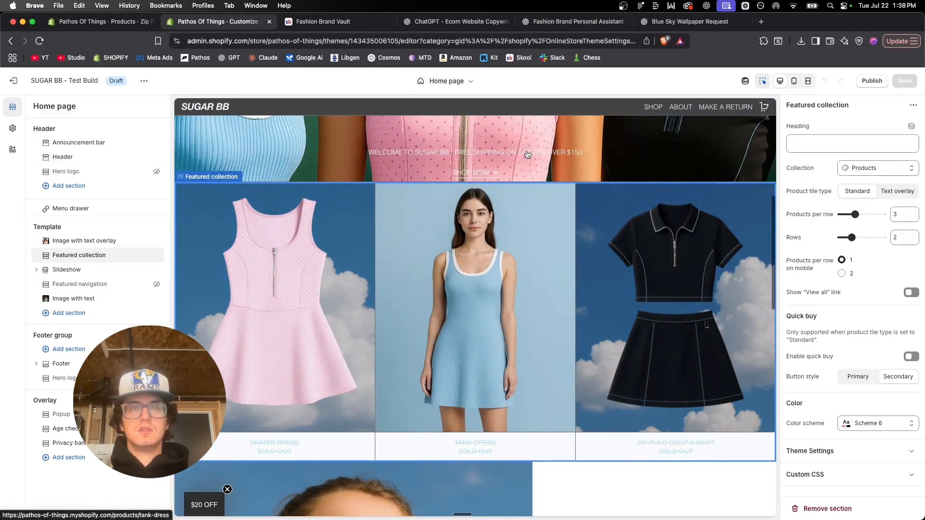
scroll(656, 318, "up", 8)
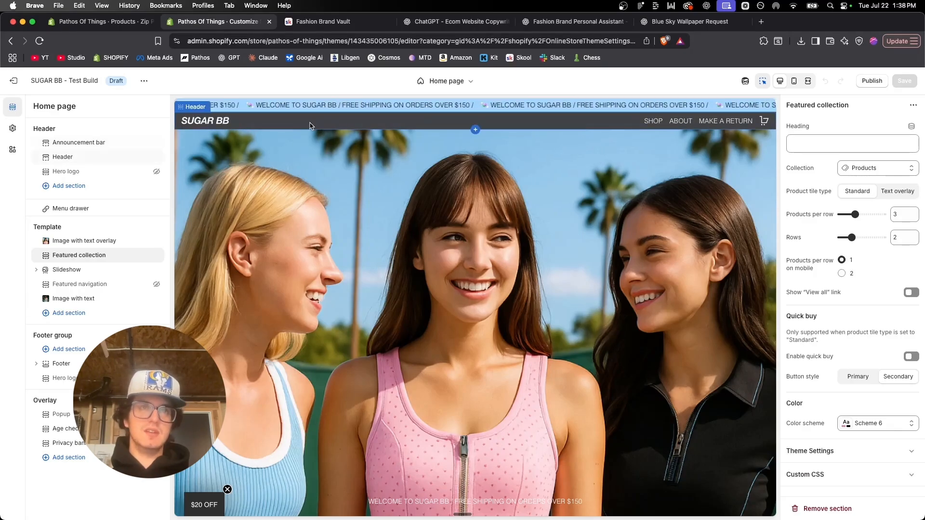
scroll(435, 206, "down", 3)
scroll(435, 206, "up", 3)
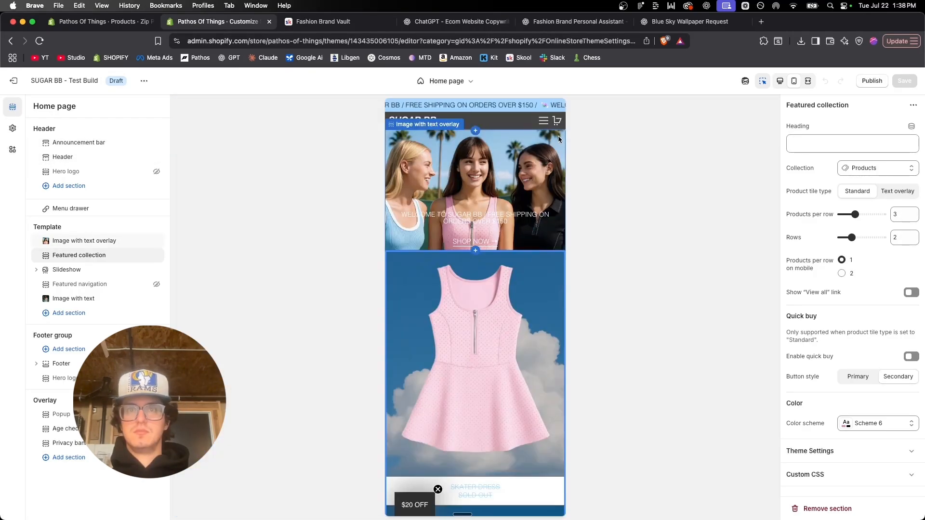
scroll(555, 142, "down", 10)
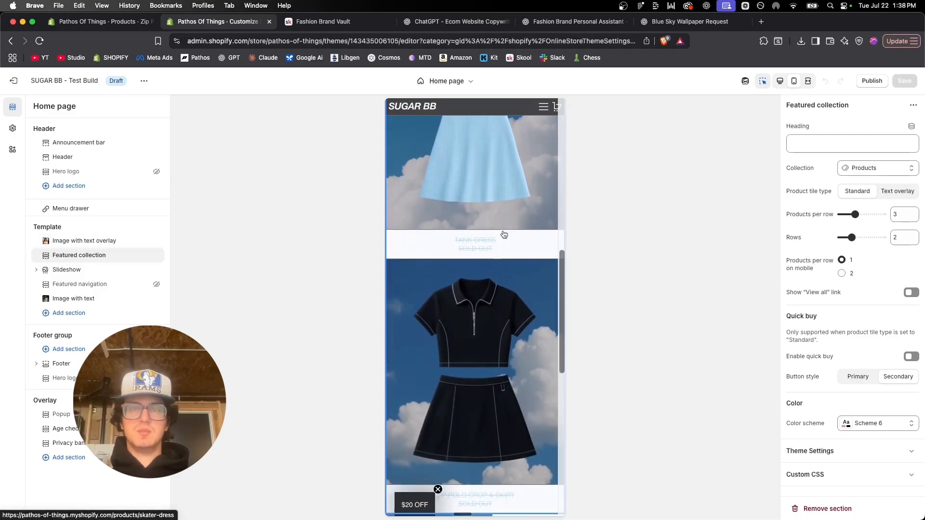
scroll(504, 235, "down", 6)
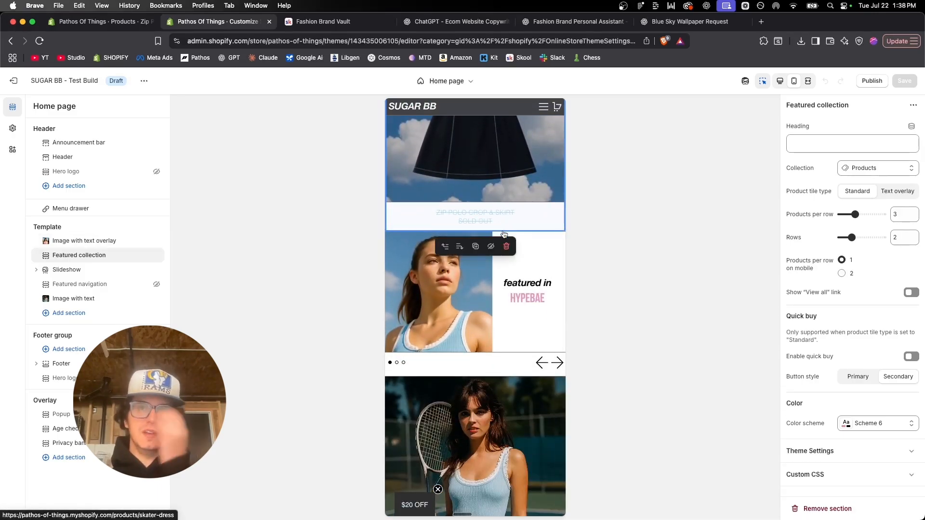
scroll(504, 235, "up", 15)
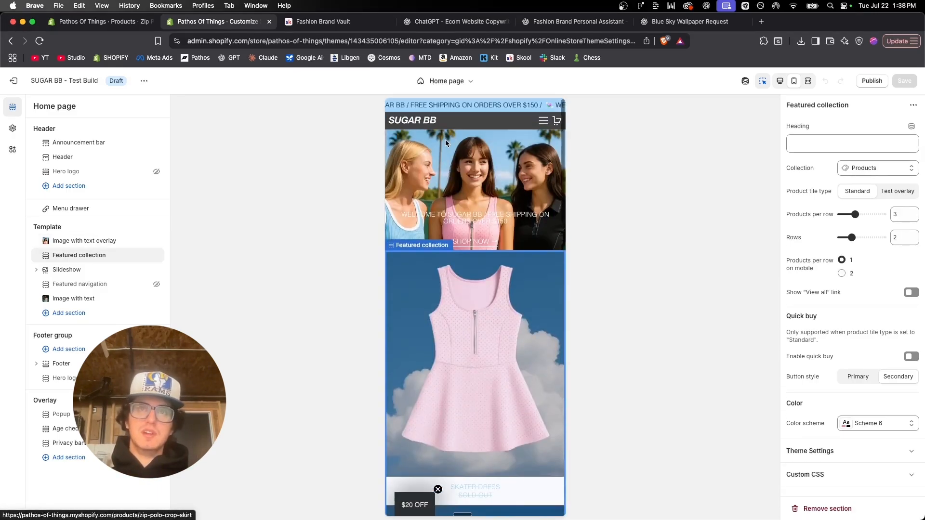
Step: Set the background of colour Scheme 6 to #F5F5F5 and check it along the mobile home page
left_click(512, 110)
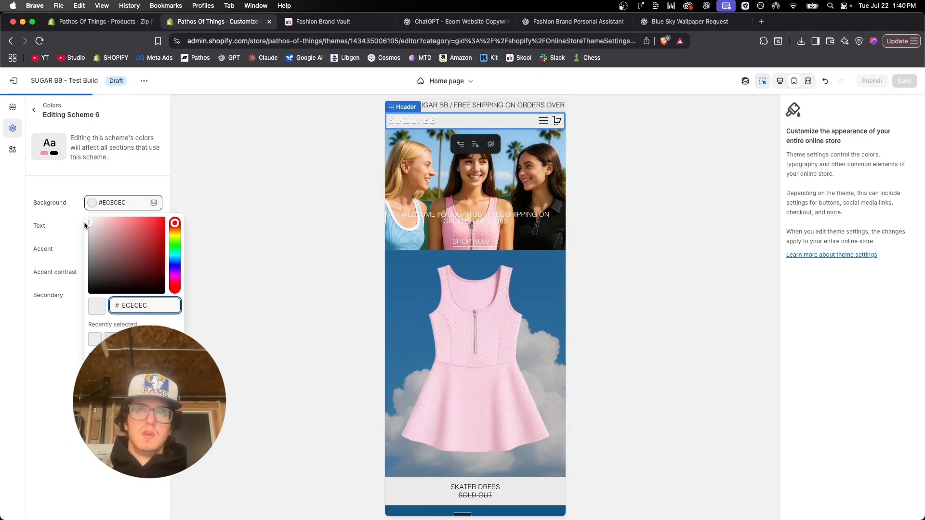
scroll(415, 309, "down", 20)
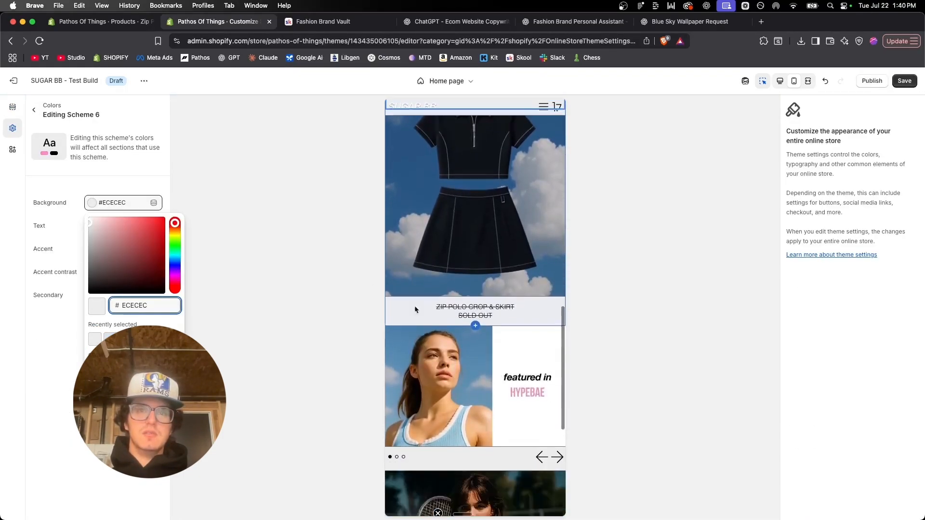
scroll(416, 308, "up", 20)
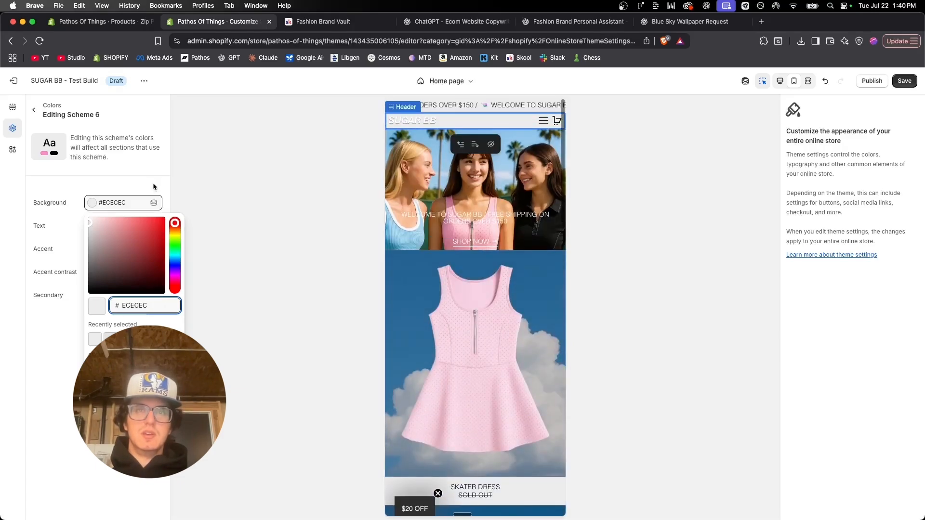
left_click(85, 219)
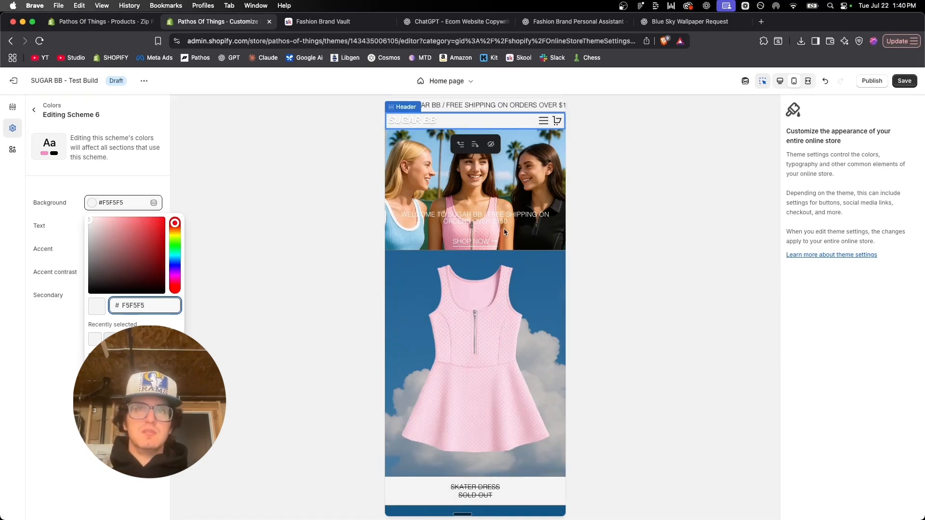
scroll(539, 250, "down", 20)
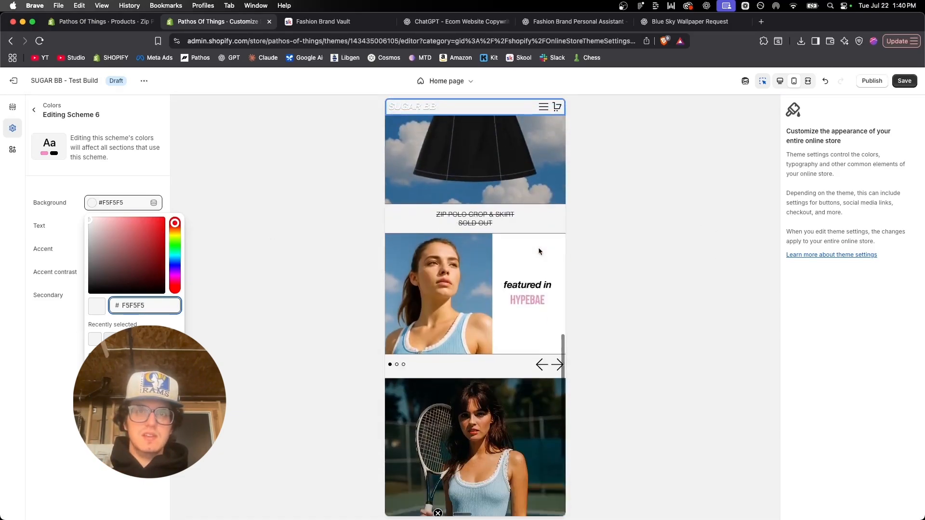
scroll(540, 251, "up", 20)
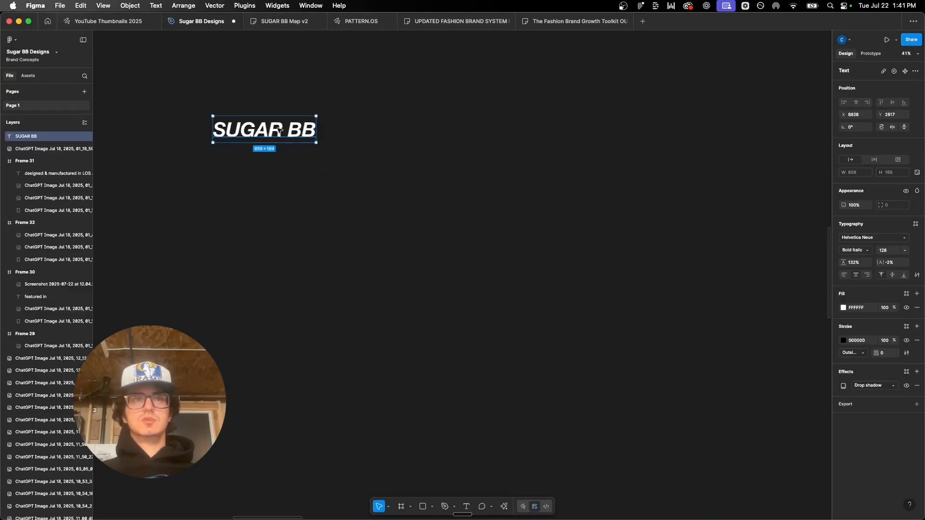
Step: Switch to Figma and change the outline of the black SUGAR BB candy logo text to light blue
scroll(279, 130, "up", 3)
scroll(279, 130, "left", 2)
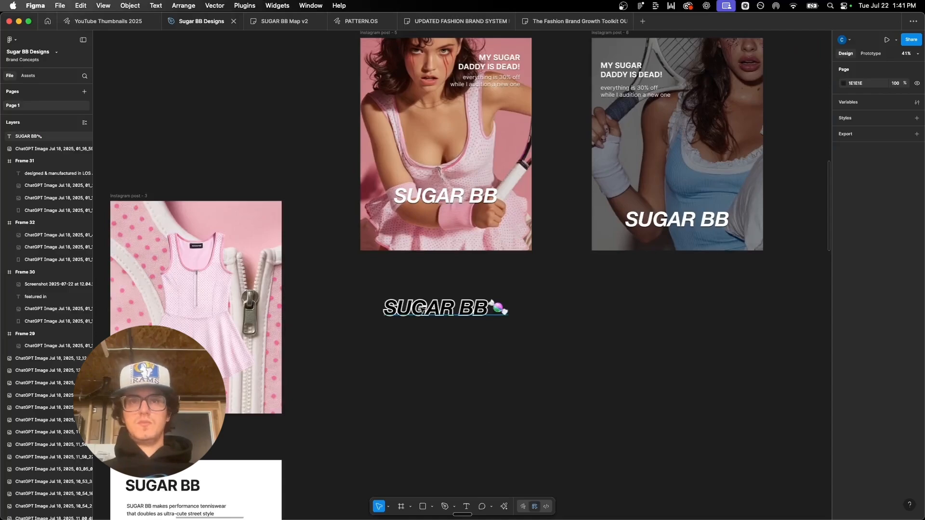
scroll(423, 310, "up", 5)
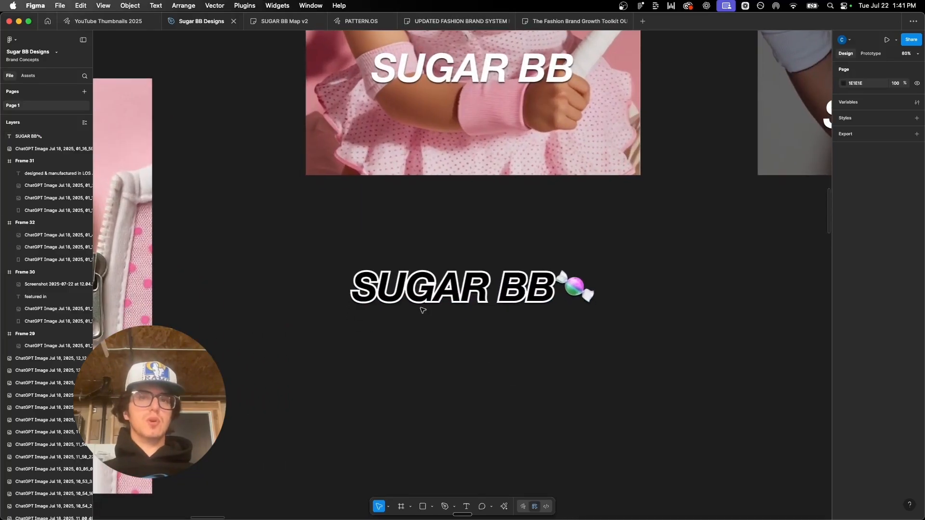
left_click(425, 287)
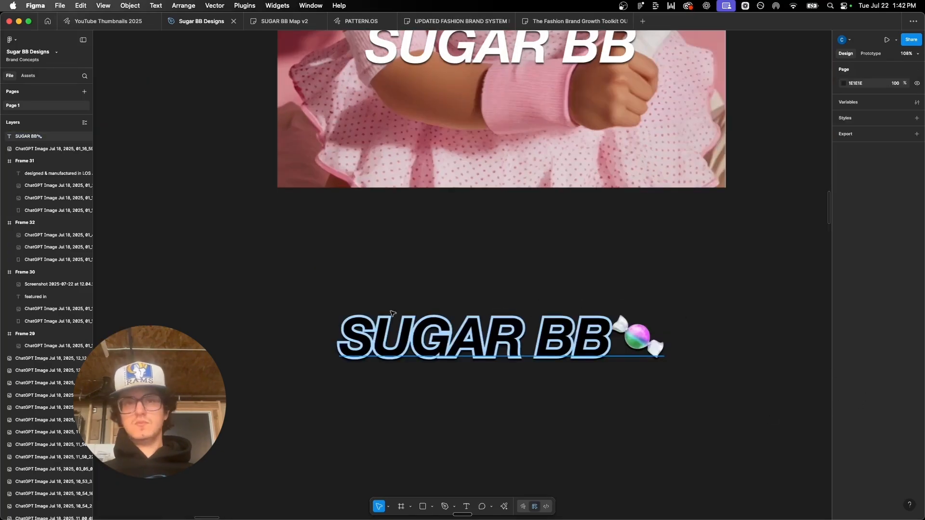
left_click(392, 313)
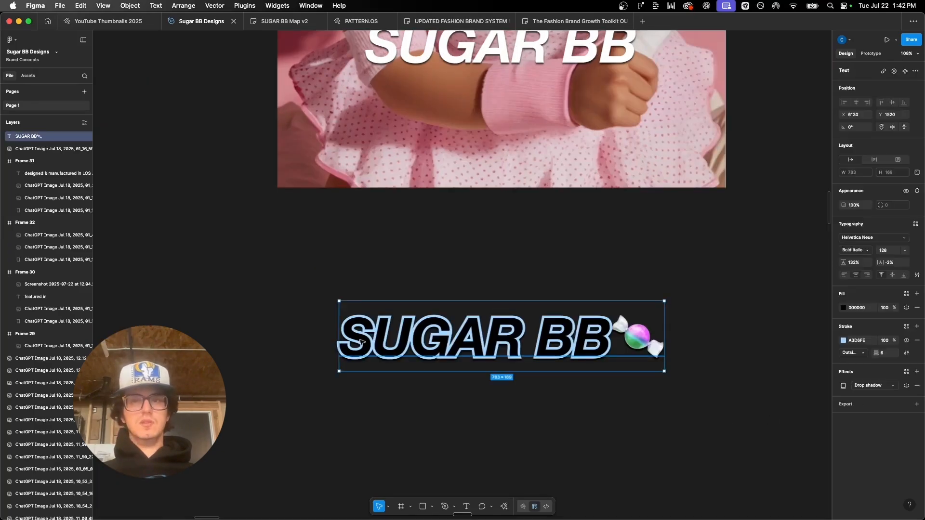
scroll(366, 338, "up", 3)
scroll(362, 343, "right", 1)
scroll(361, 343, "down", 1)
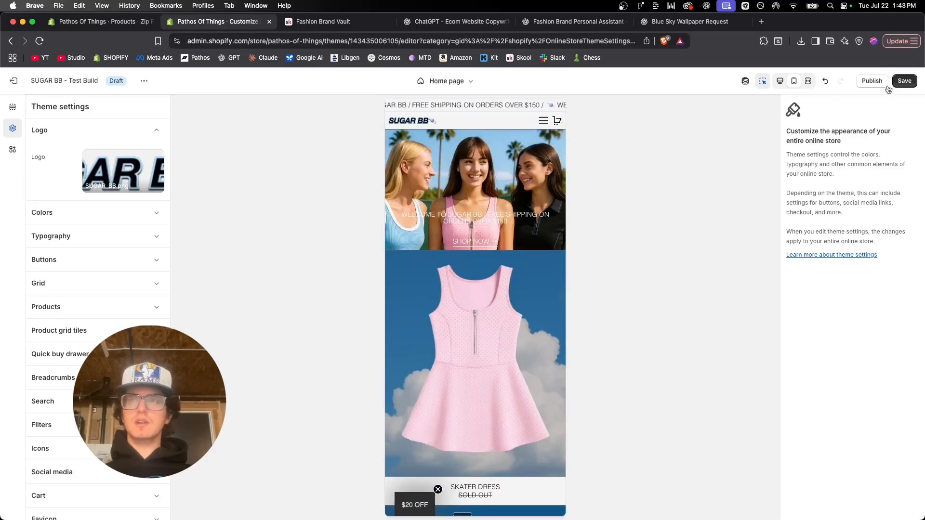
Step: Review the whole home page, from the header logo down to the footer, in the desktop preview
left_click(780, 81)
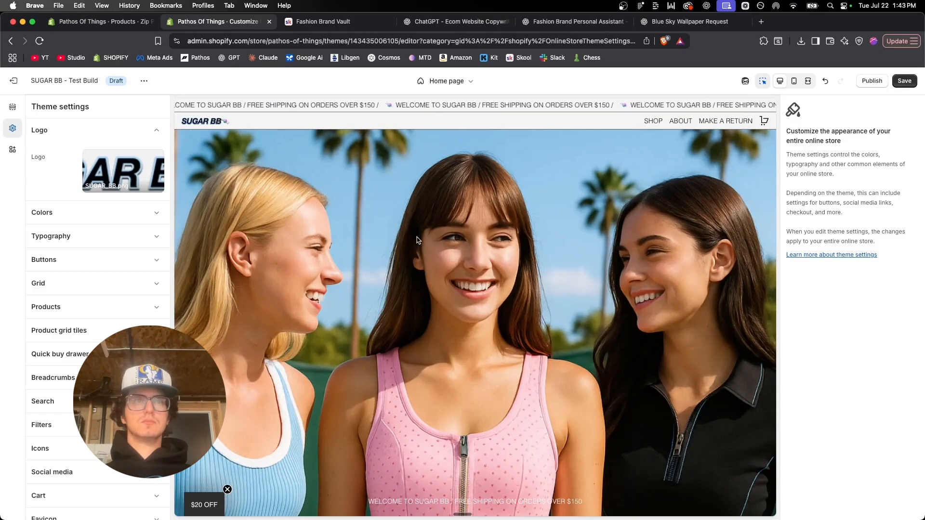
scroll(658, 199, "down", 3)
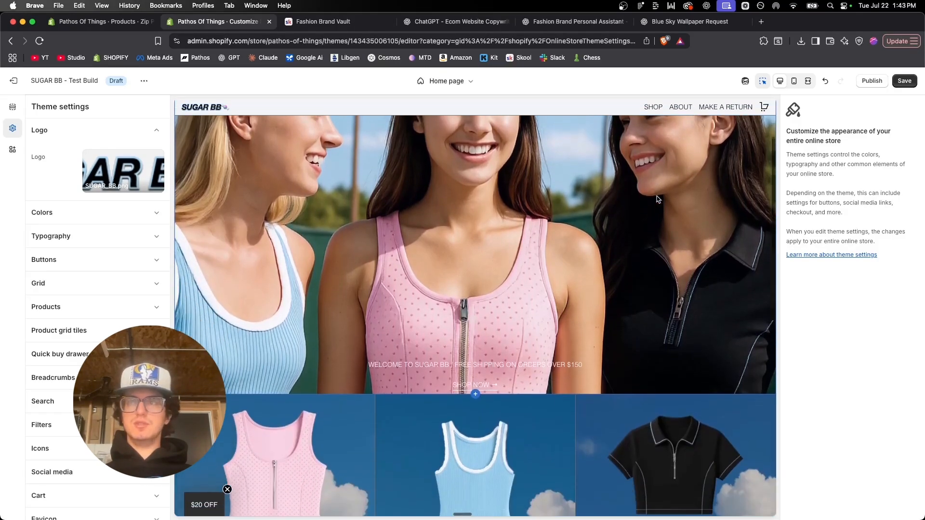
scroll(659, 199, "down", 5)
scroll(653, 198, "up", 5)
scroll(647, 198, "down", 5)
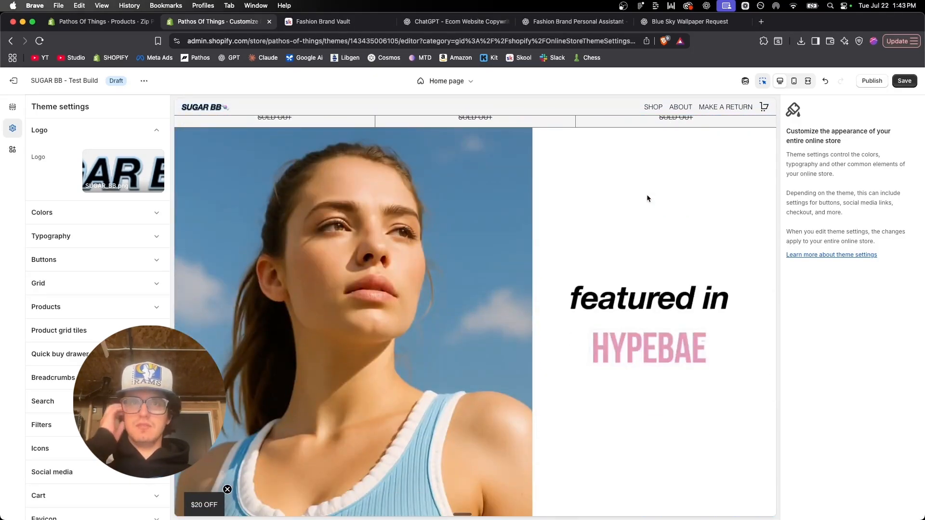
scroll(648, 198, "down", 10)
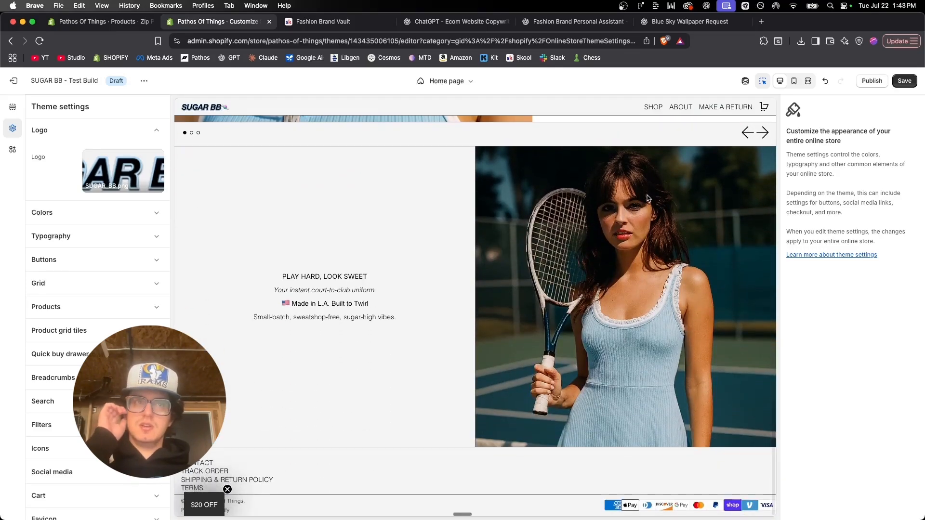
scroll(649, 198, "up", 1)
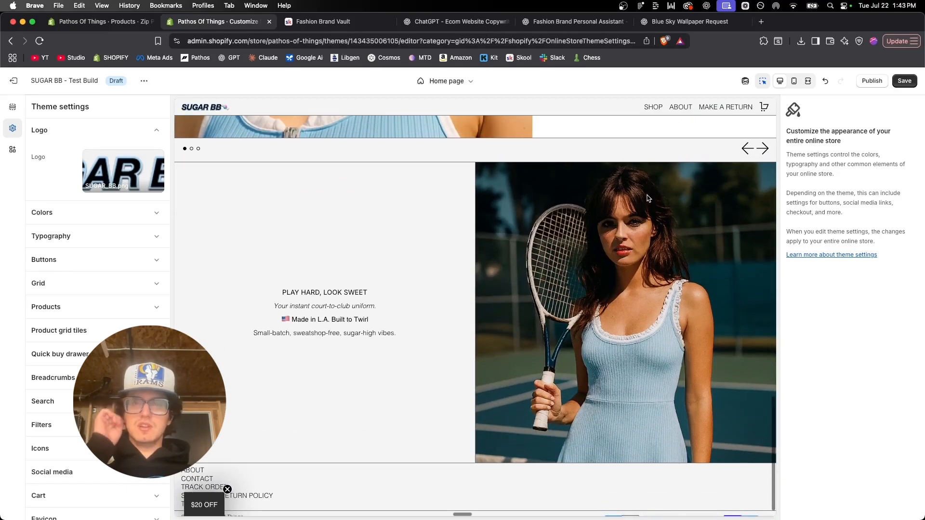
scroll(647, 198, "up", 15)
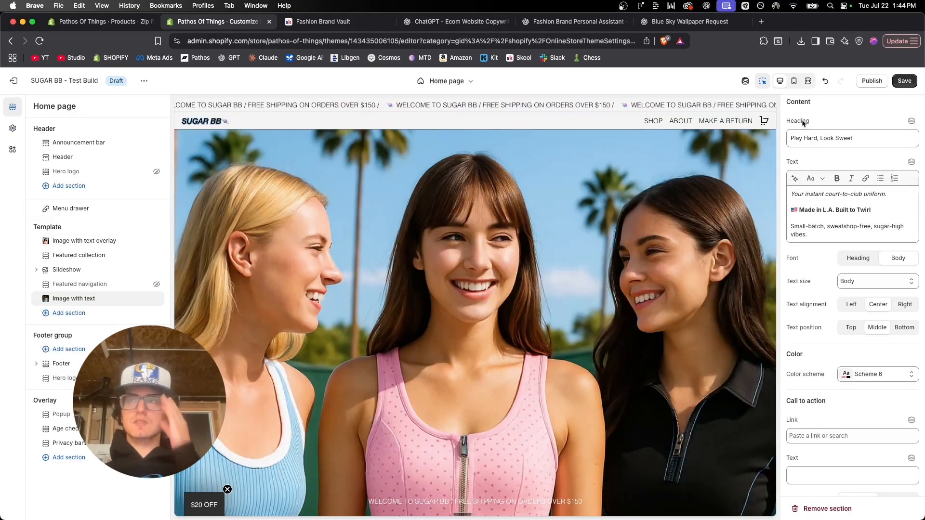
Step: Save the theme changes and switch the home page to the mobile preview
left_click(906, 82)
left_click(794, 81)
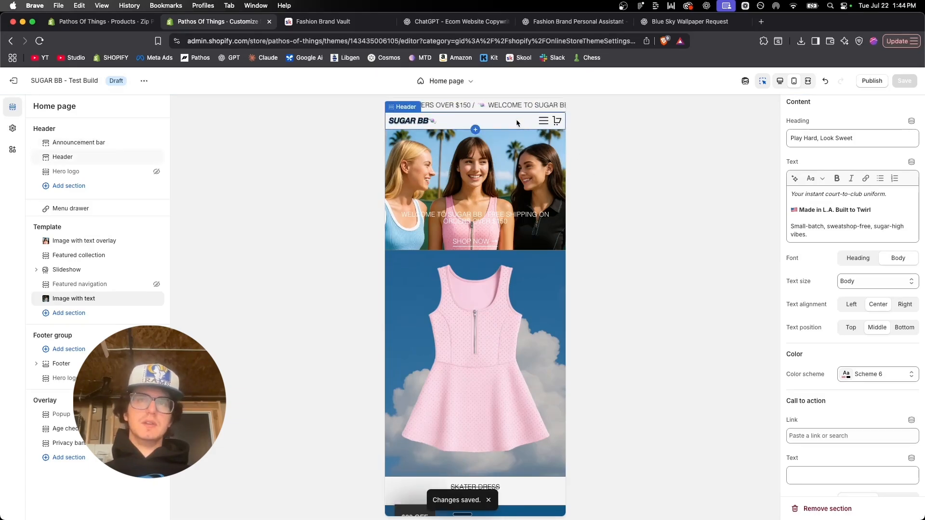
Step: Examine the featured collection's sky-background product images along the mobile home page
scroll(516, 120, "down", 2)
scroll(517, 123, "down", 8)
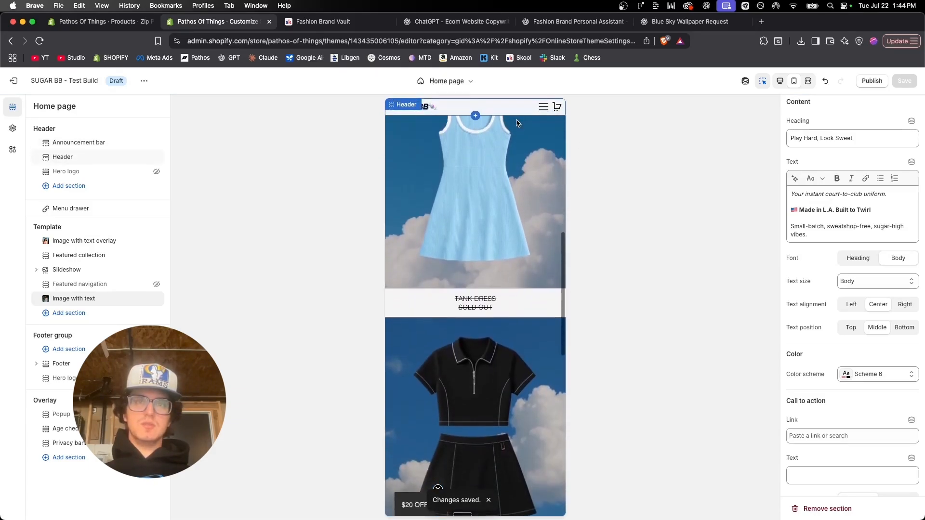
scroll(517, 123, "up", 10)
scroll(516, 121, "down", 8)
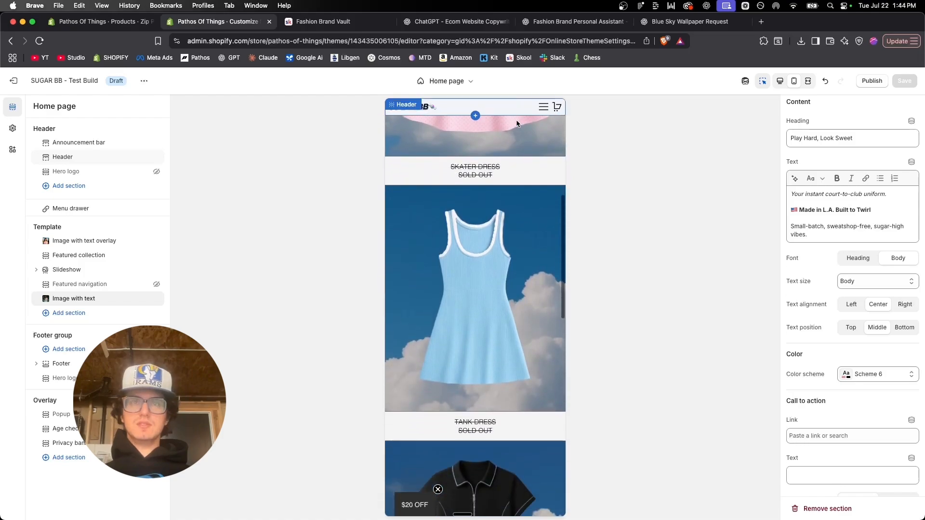
scroll(547, 178, "down", 8)
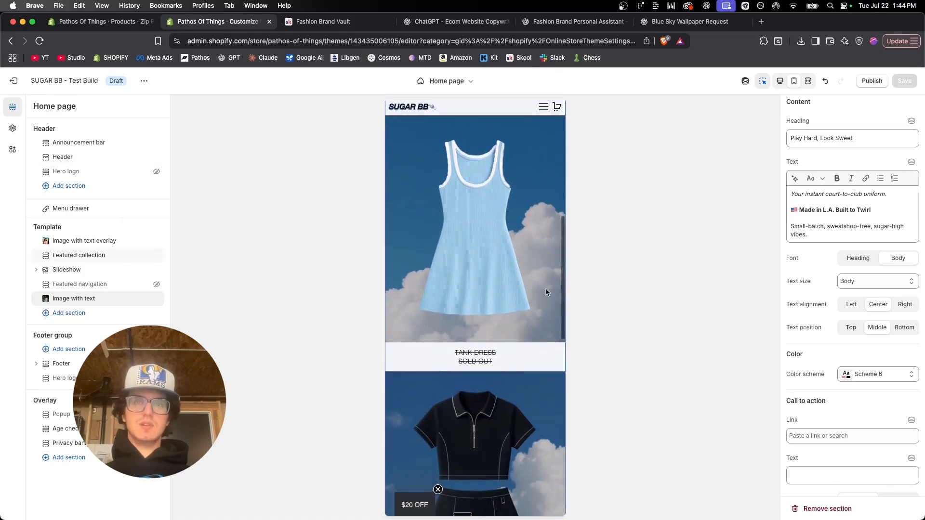
scroll(475, 282, "up", 10)
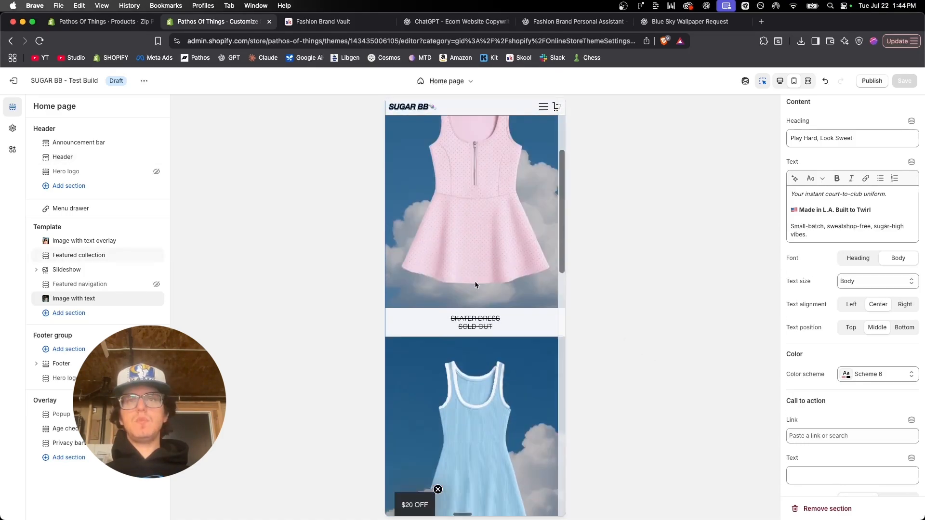
scroll(487, 273, "down", 3)
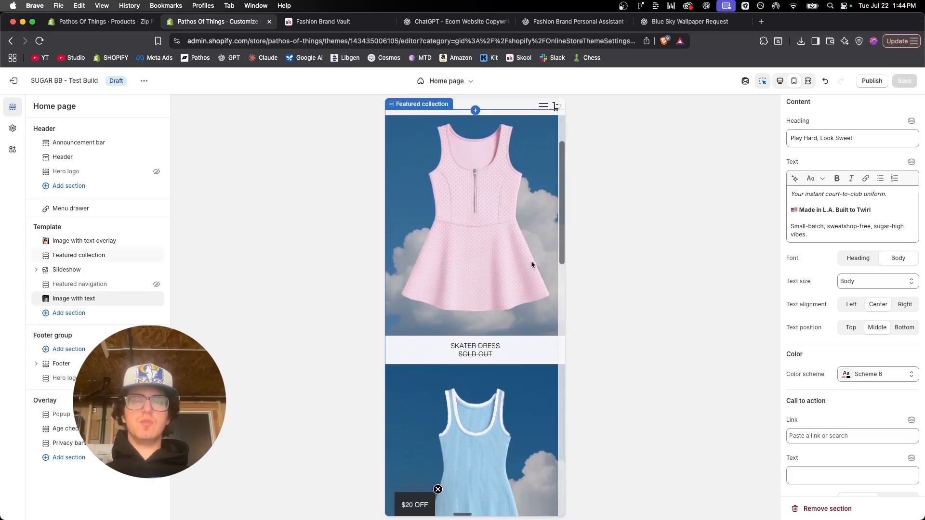
scroll(524, 295, "down", 10)
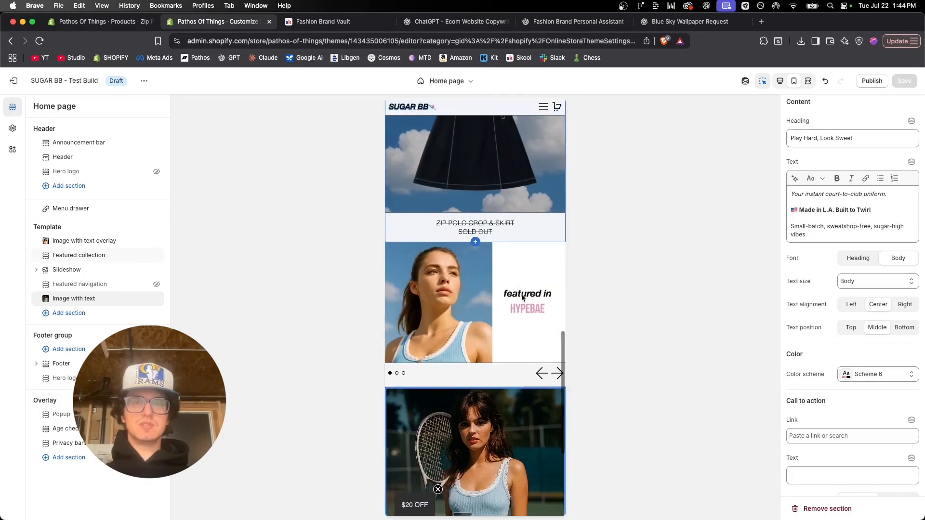
scroll(523, 304, "up", 4)
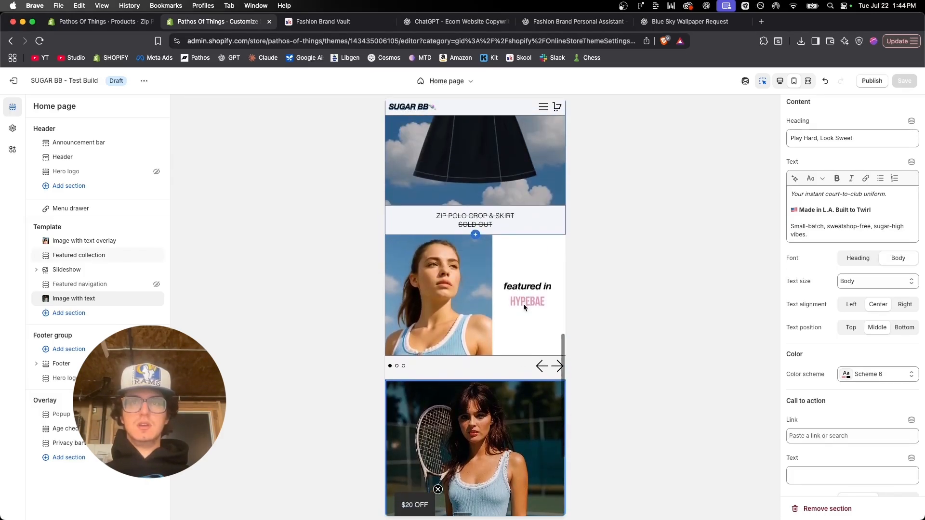
Step: Check the slideshow's slide navigation and the remaining mobile home page sections down to the footer
left_click(556, 366)
left_click(556, 367)
left_click(556, 366)
left_click(557, 368)
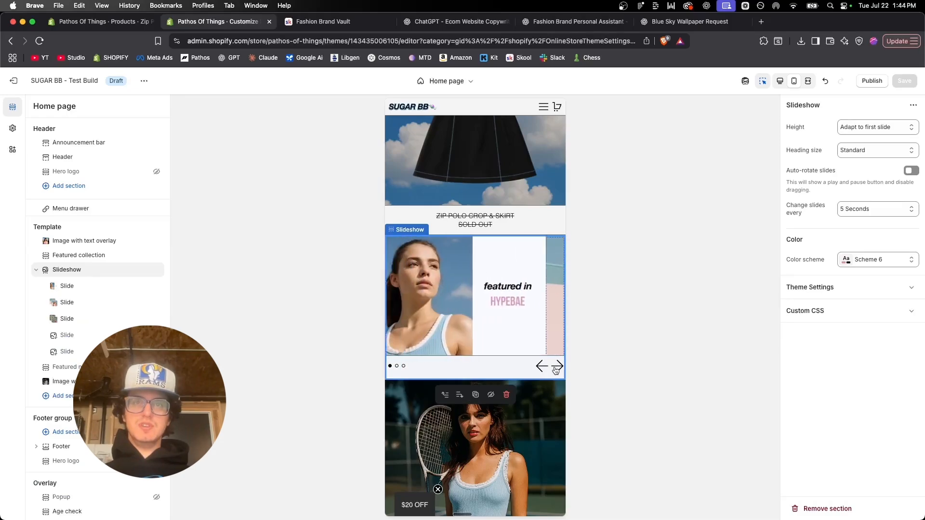
scroll(428, 301, "down", 5)
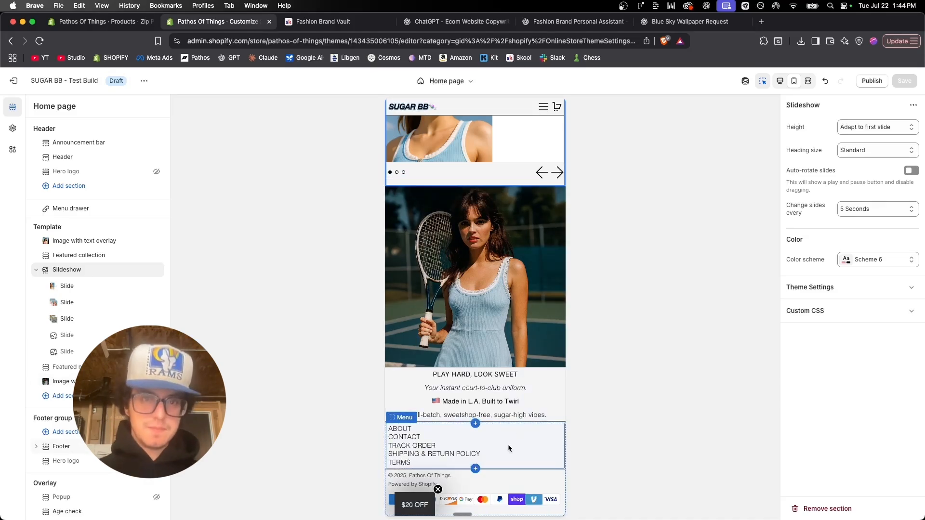
scroll(508, 444, "up", 15)
Step: Open the Skater Dress product page from the featured collection and look through its gallery images and the page below
left_click(485, 375)
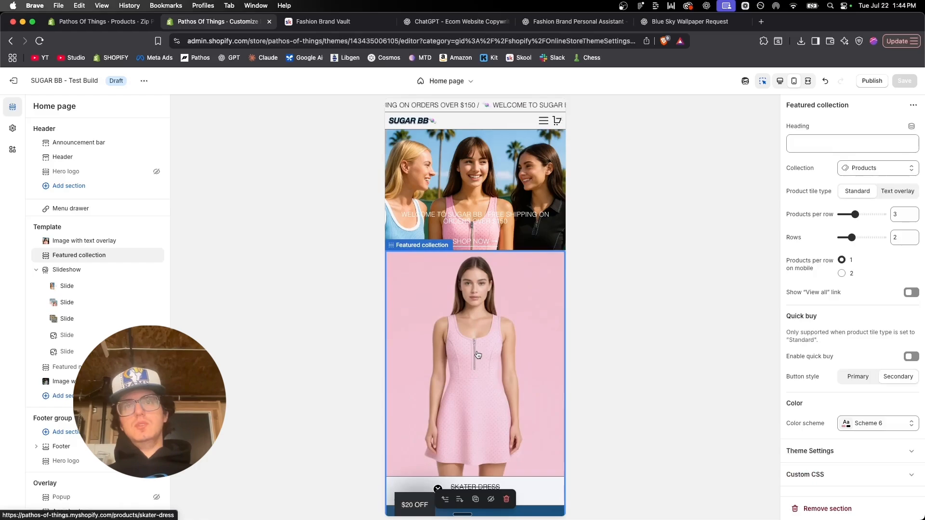
left_click(478, 355)
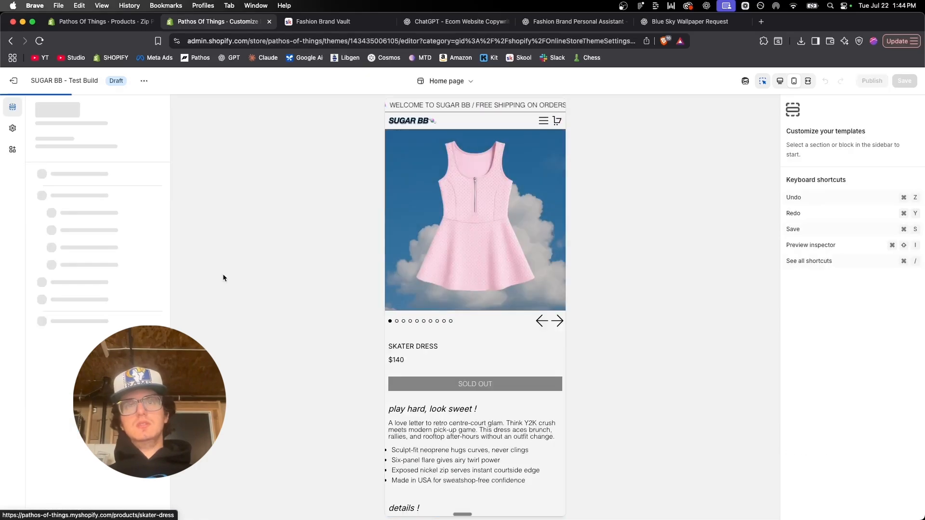
left_click(557, 322)
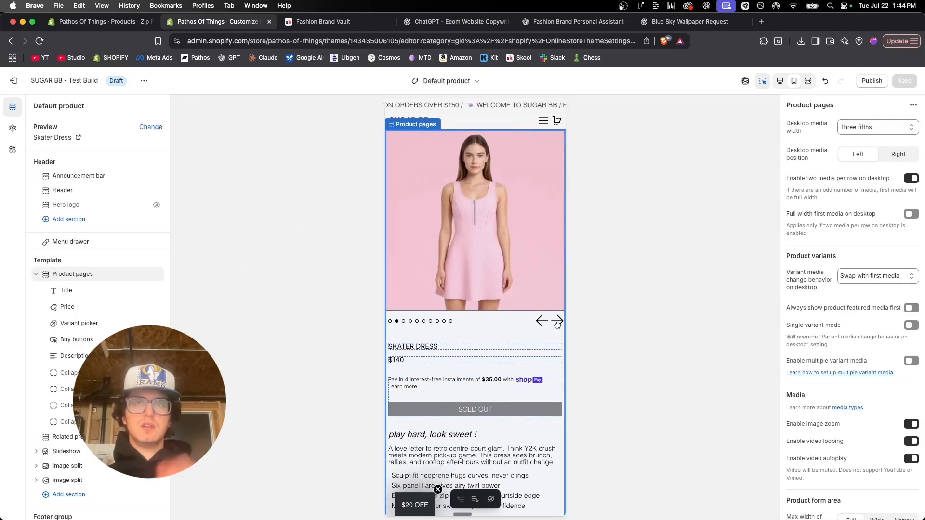
left_click(557, 322)
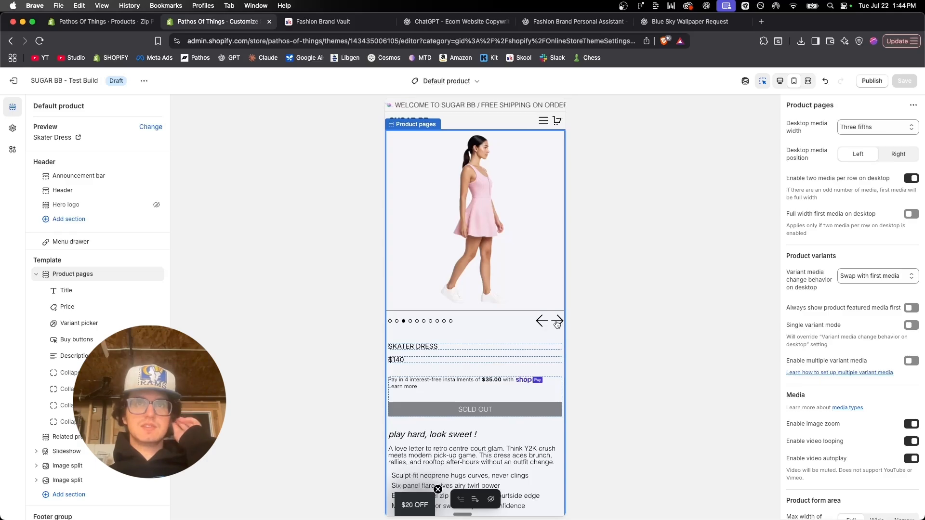
left_click(558, 322)
left_click(558, 322)
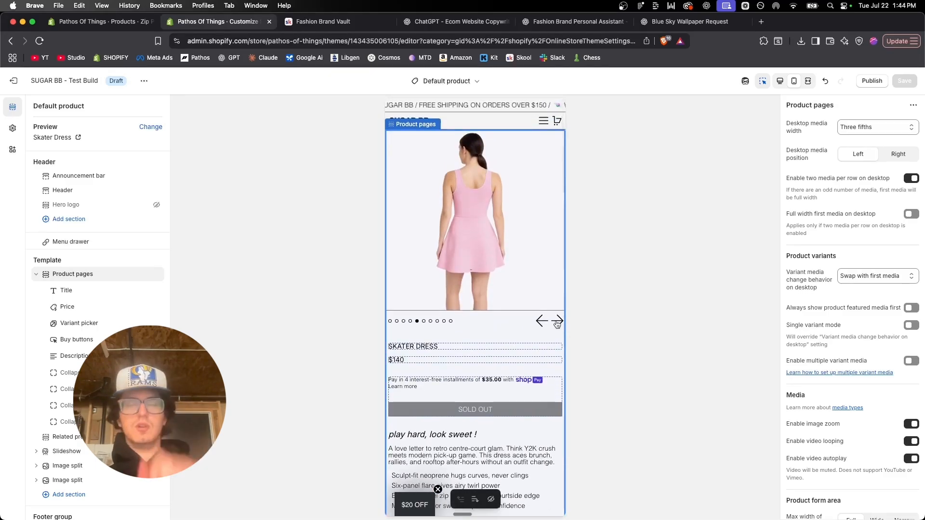
scroll(530, 260, "down", 20)
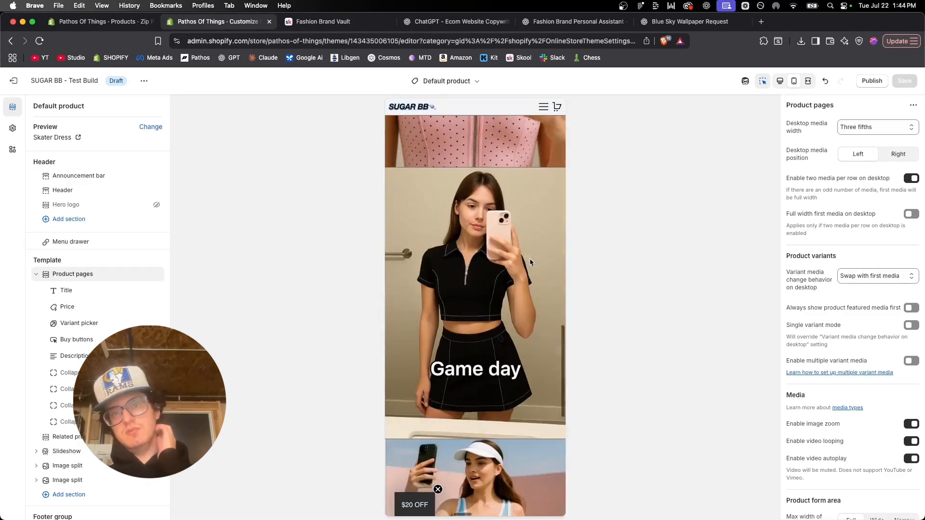
scroll(530, 260, "down", 10)
scroll(530, 260, "up", 20)
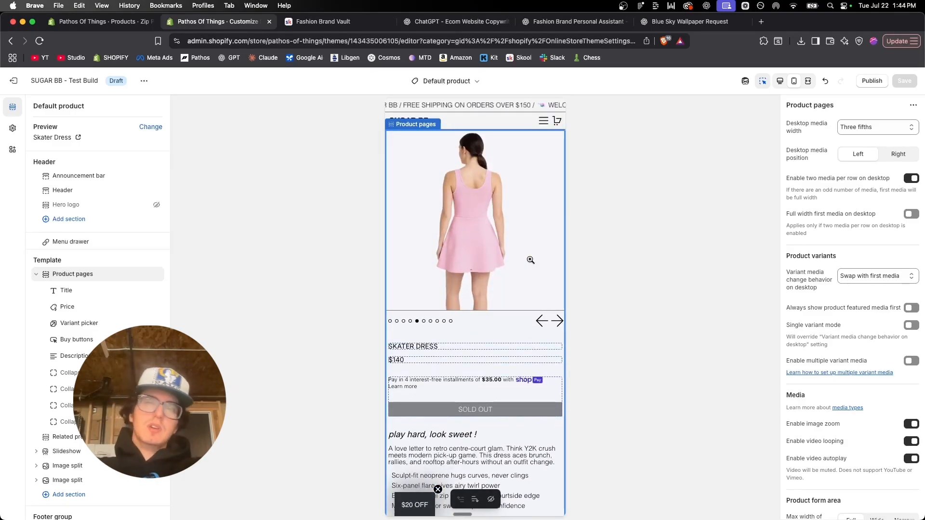
left_click(558, 321)
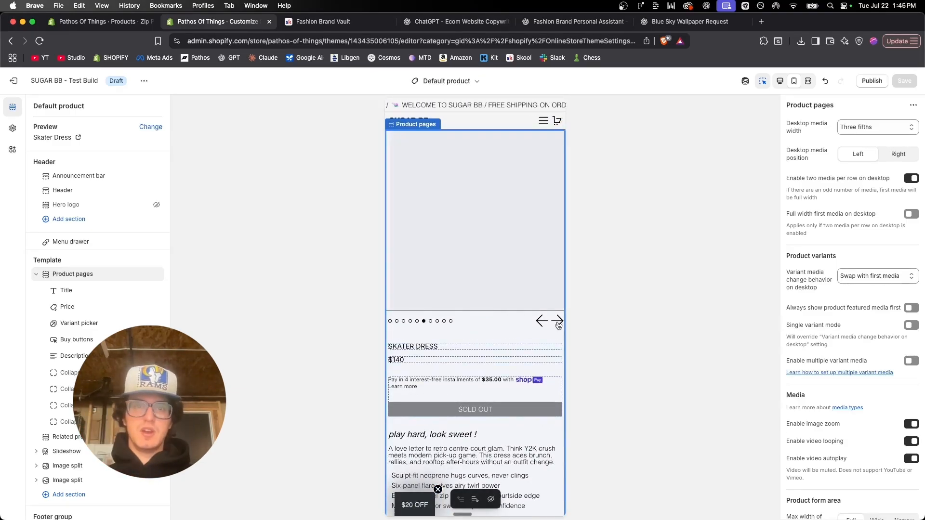
Step: Examine the Skater Dress description, details, fit advice and care text in the mobile preview
scroll(549, 293, "down", 10)
scroll(484, 377, "up", 5)
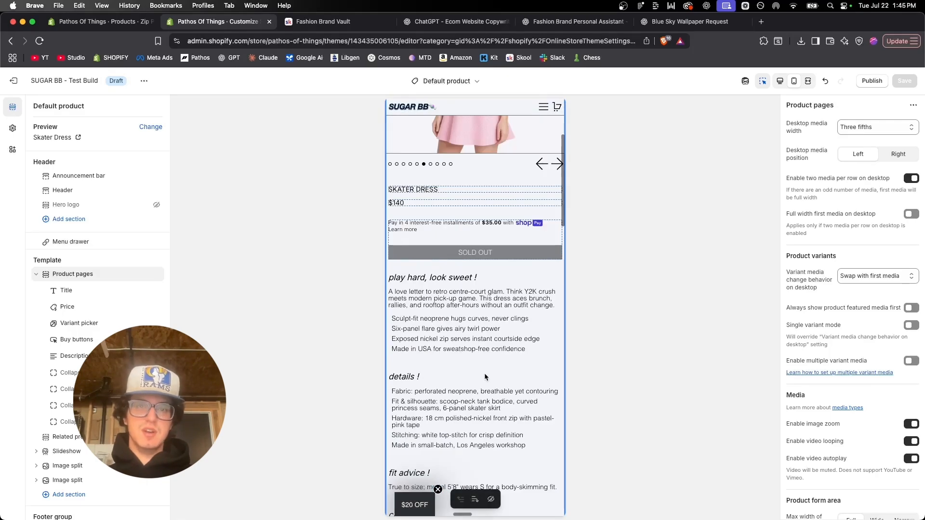
scroll(484, 378, "down", 2)
scroll(484, 378, "up", 4)
scroll(484, 378, "down", 1)
scroll(485, 377, "up", 3)
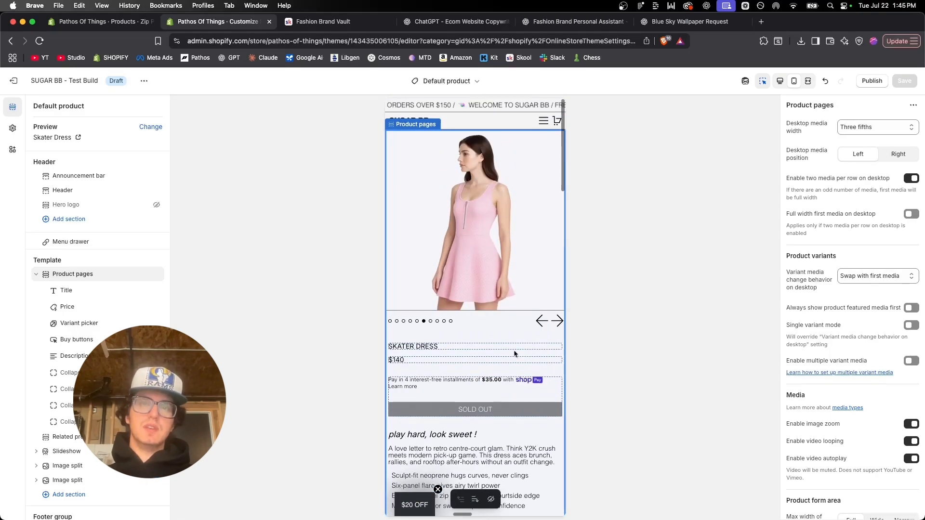
scroll(496, 338, "down", 8)
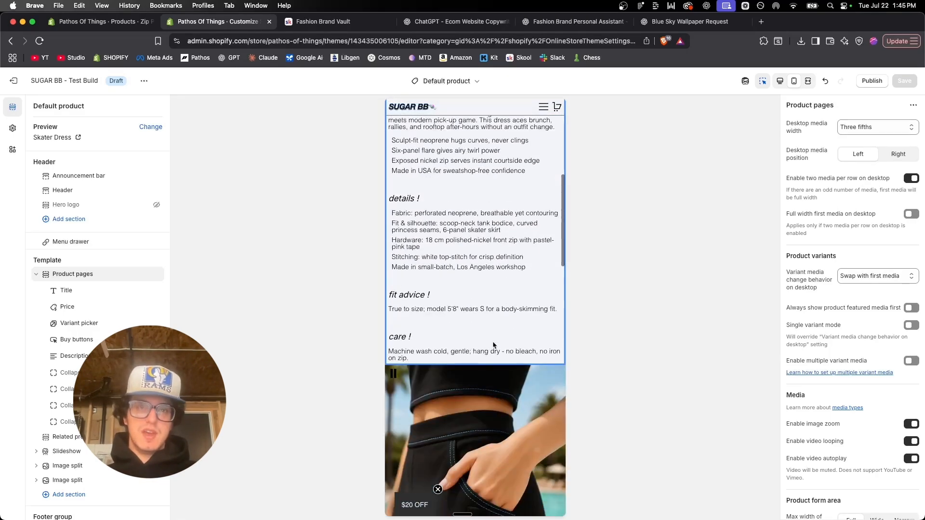
scroll(501, 329, "up", 8)
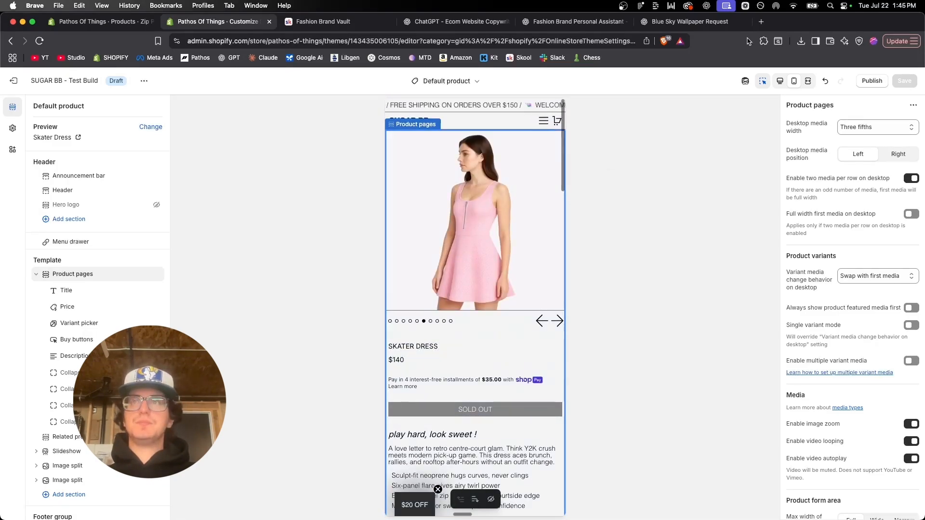
Step: Review the slideshow and lifestyle images below the Skater Dress text, comparing them with the product information above
scroll(490, 296, "down", 15)
scroll(490, 297, "up", 8)
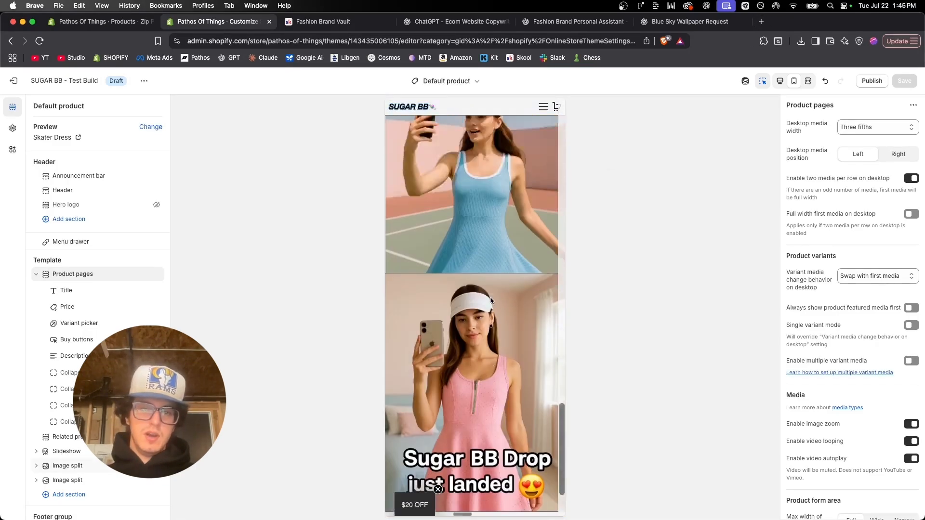
scroll(490, 300, "up", 10)
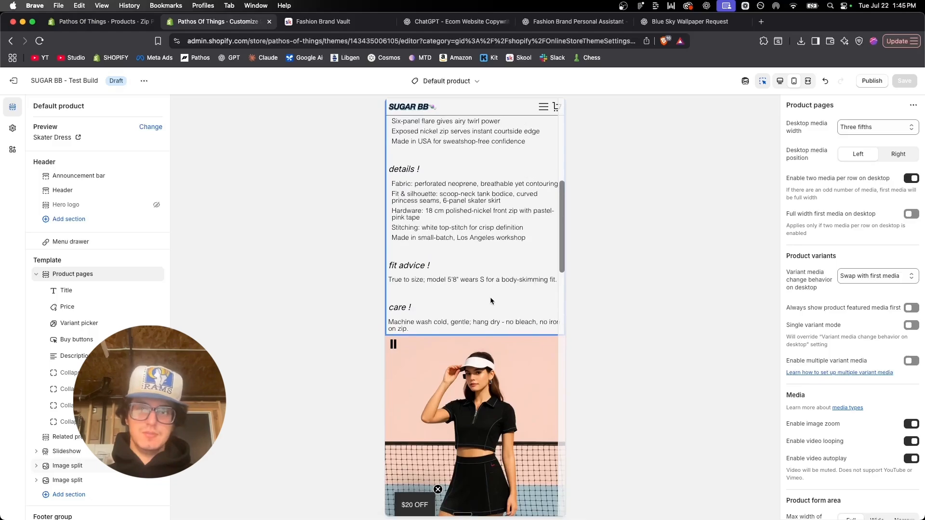
scroll(490, 301, "down", 2)
scroll(490, 301, "up", 12)
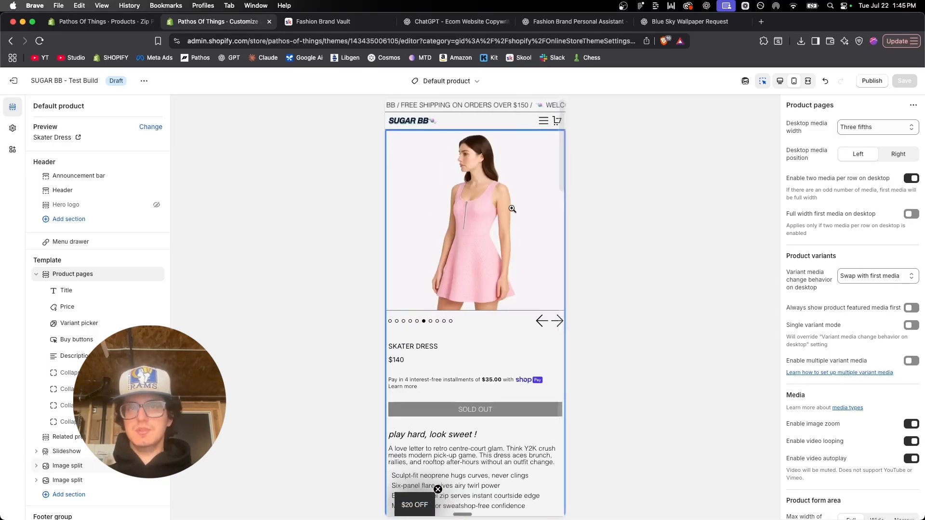
scroll(513, 209, "down", 6)
scroll(512, 209, "down", 10)
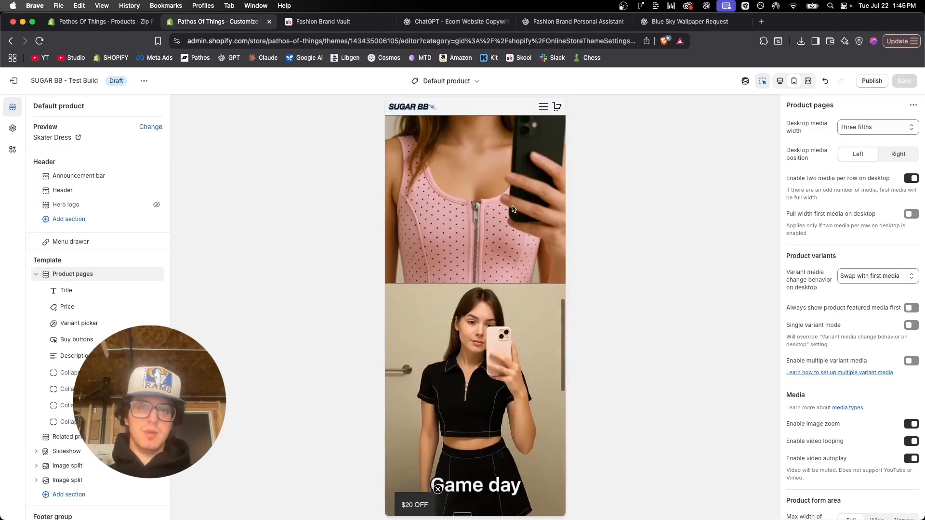
scroll(512, 209, "up", 10)
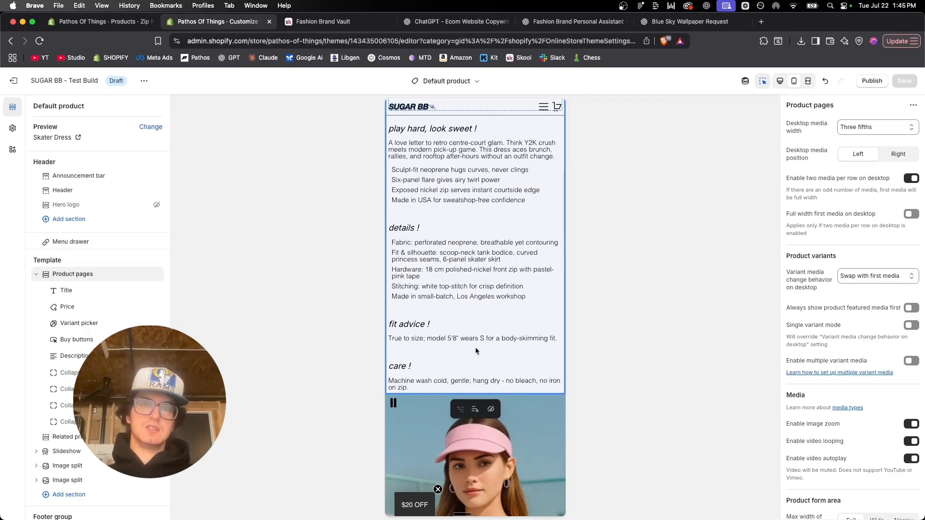
scroll(506, 357, "up", 1)
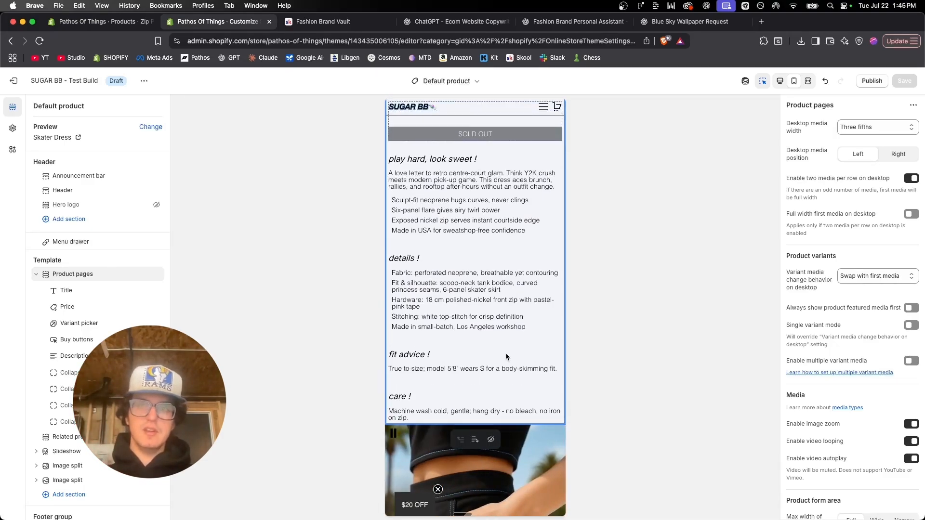
Step: Open the Shop collection page in the mobile preview and set its products per row on mobile to 1
scroll(504, 353, "down", 1)
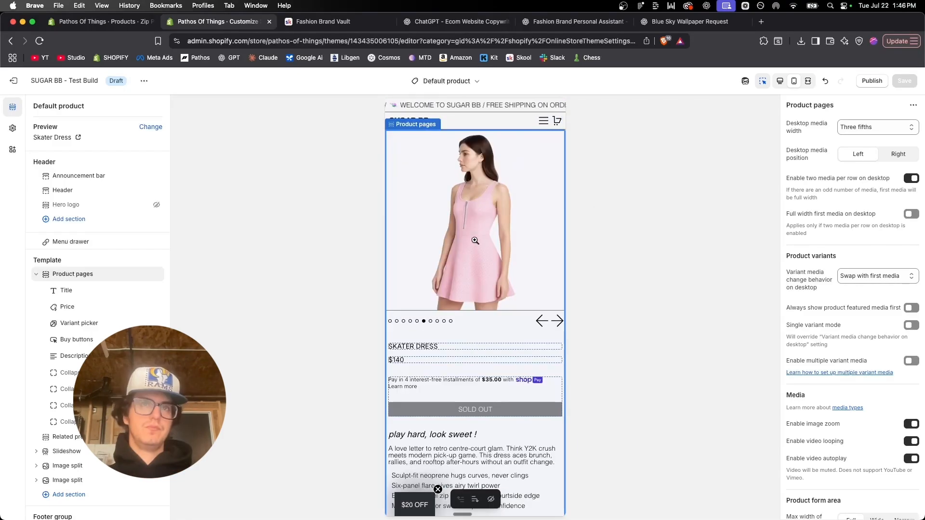
left_click(543, 121)
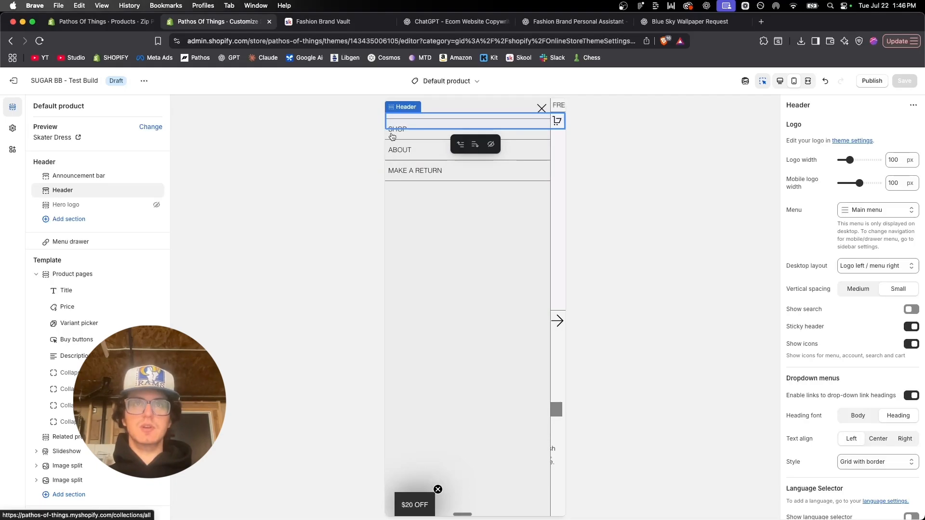
left_click(394, 130)
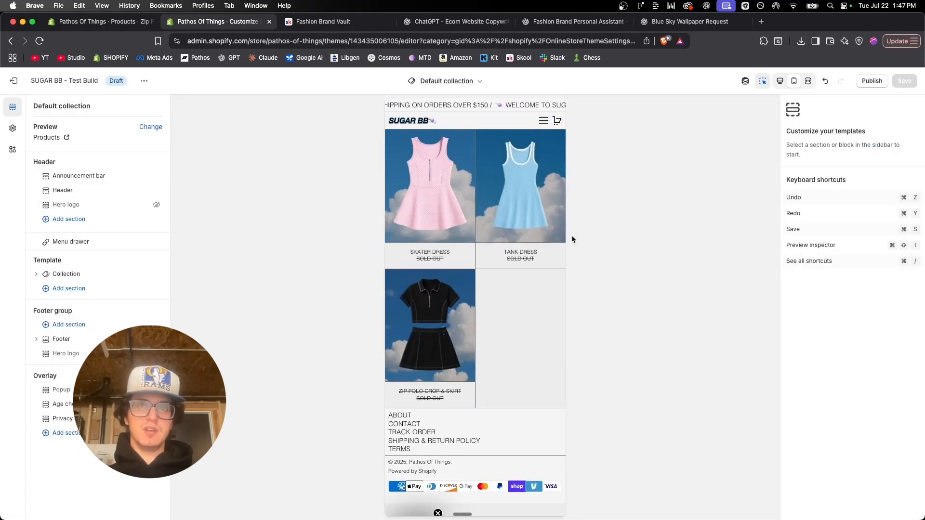
left_click(536, 326)
scroll(872, 305, "down", 2)
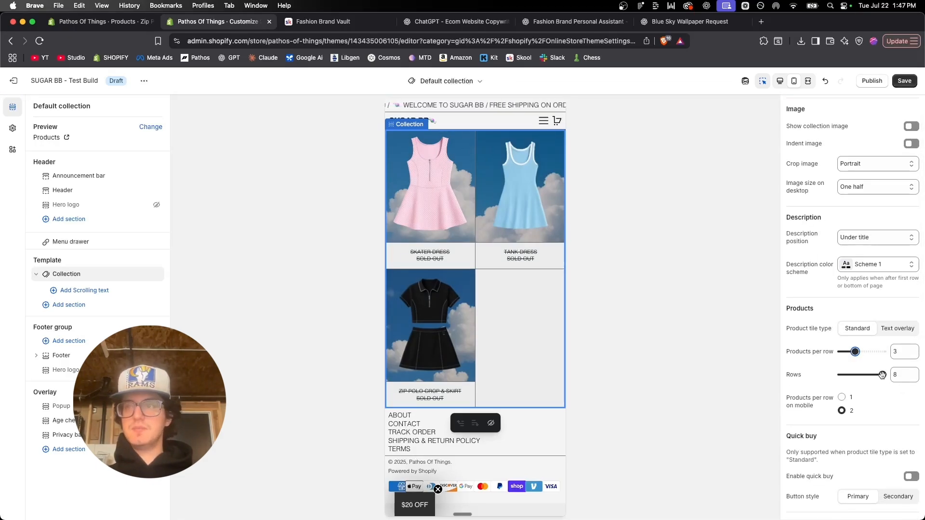
left_click(842, 398)
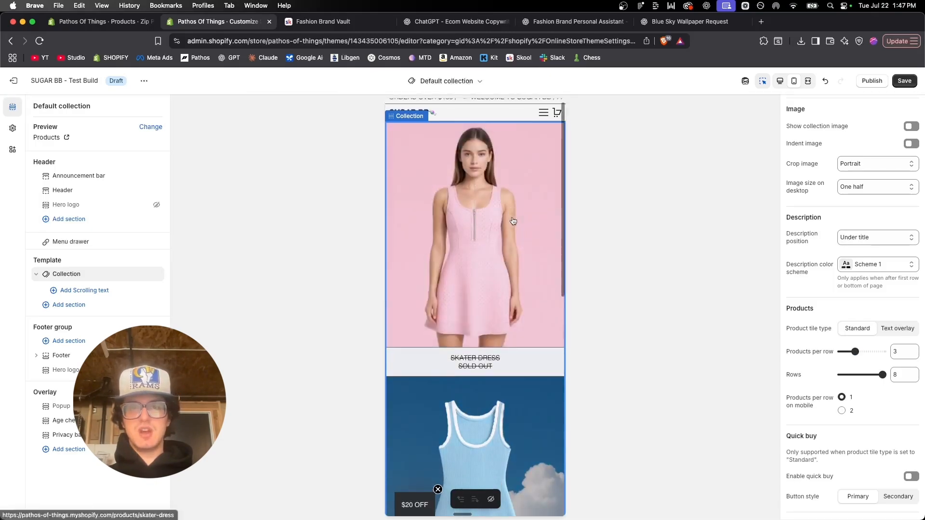
Step: Compare the collection page in the desktop and mobile previews, checking all product tiles down to the footer
left_click(780, 81)
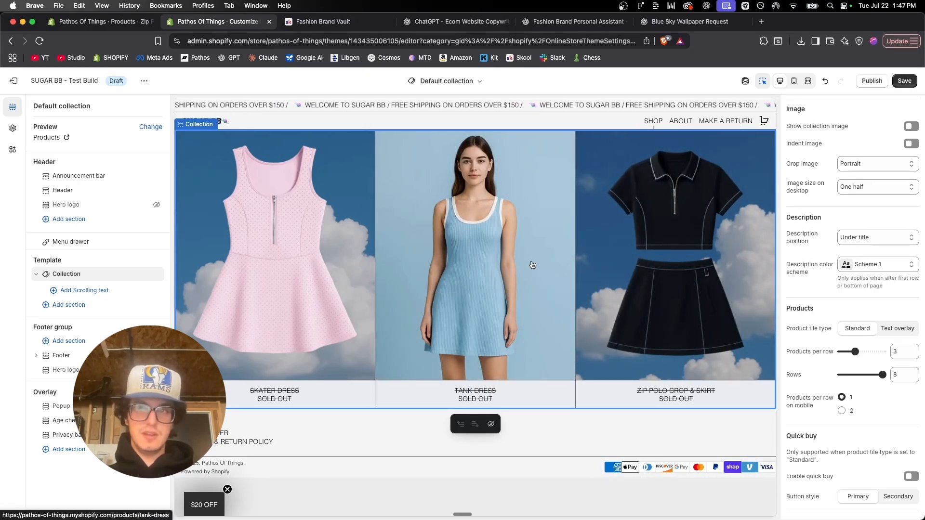
left_click(794, 80)
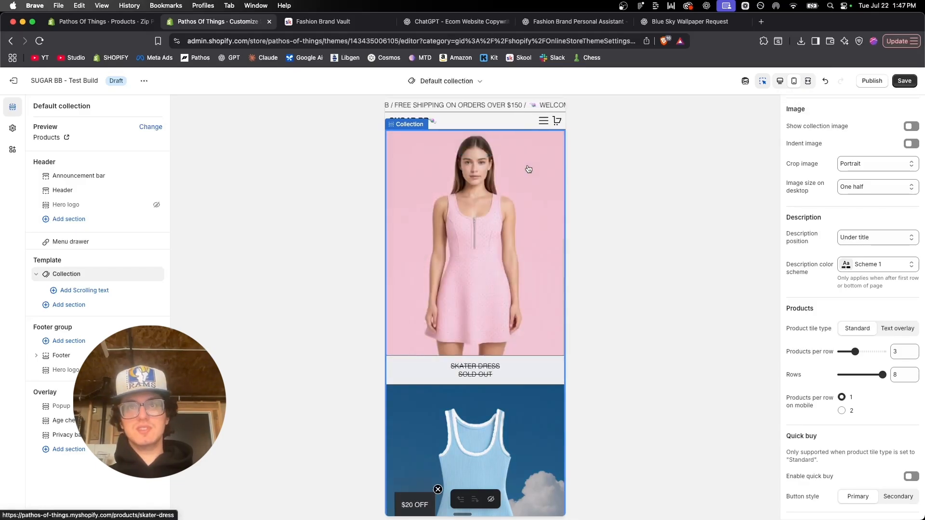
scroll(528, 168, "down", 15)
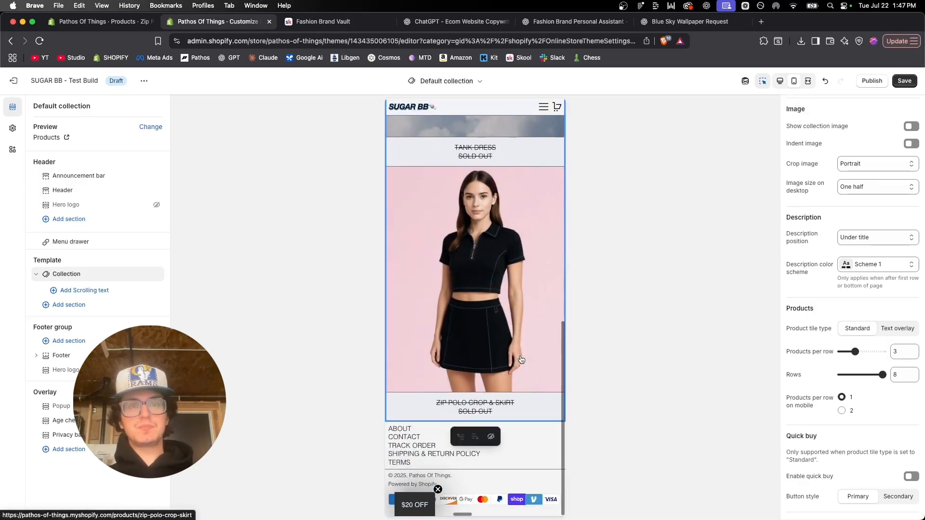
scroll(520, 360, "up", 15)
scroll(493, 334, "down", 3)
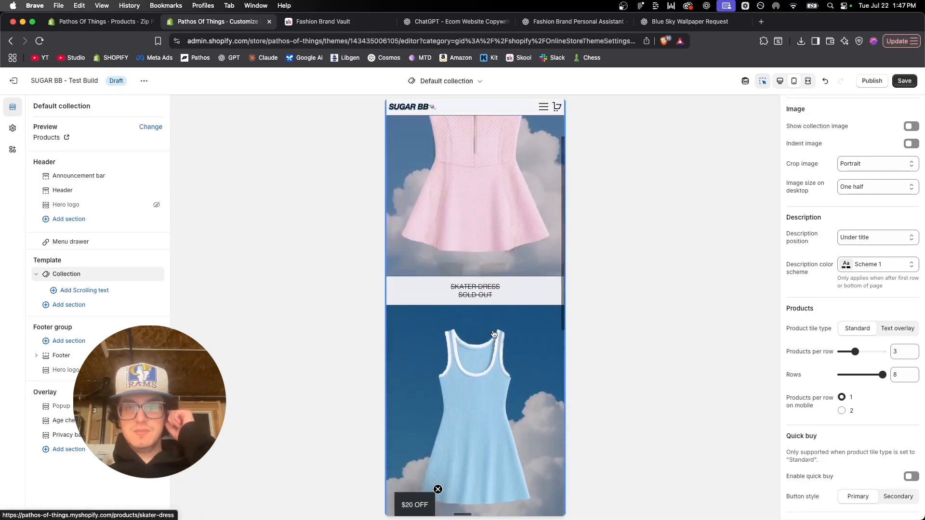
Step: Open the Tank Dress product page from the collection and look through all of its gallery images
left_click(503, 364)
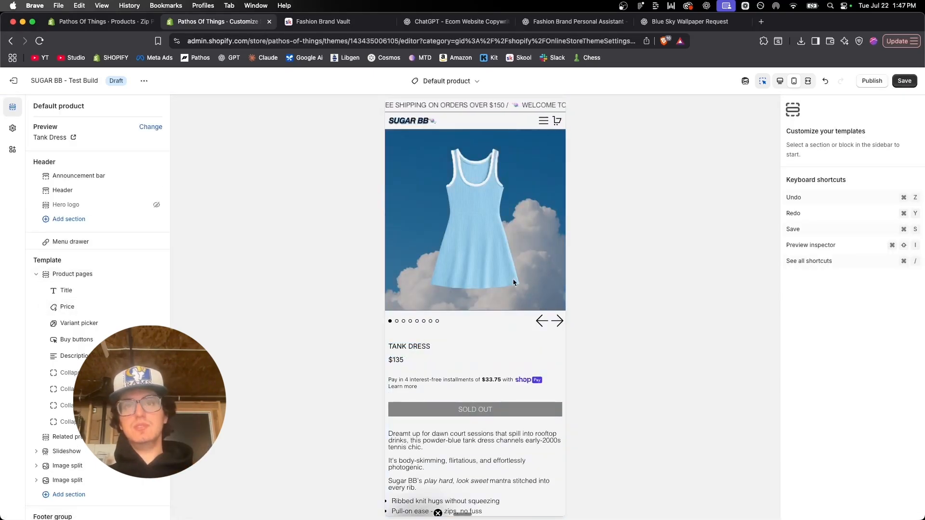
left_click(556, 323)
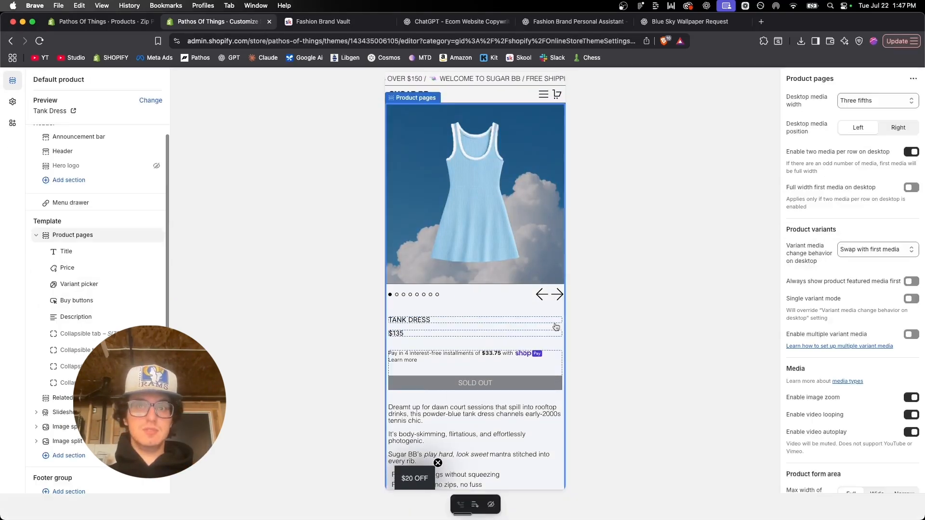
left_click(558, 296)
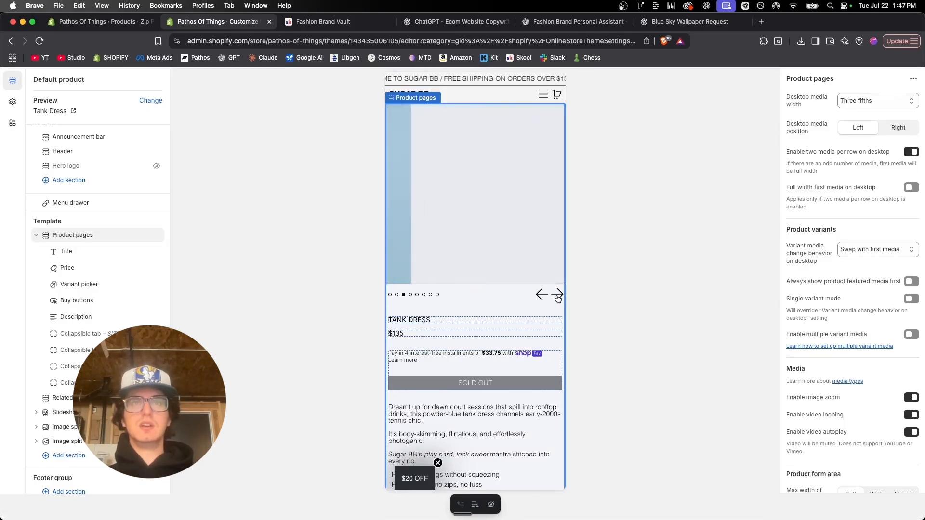
left_click(558, 296)
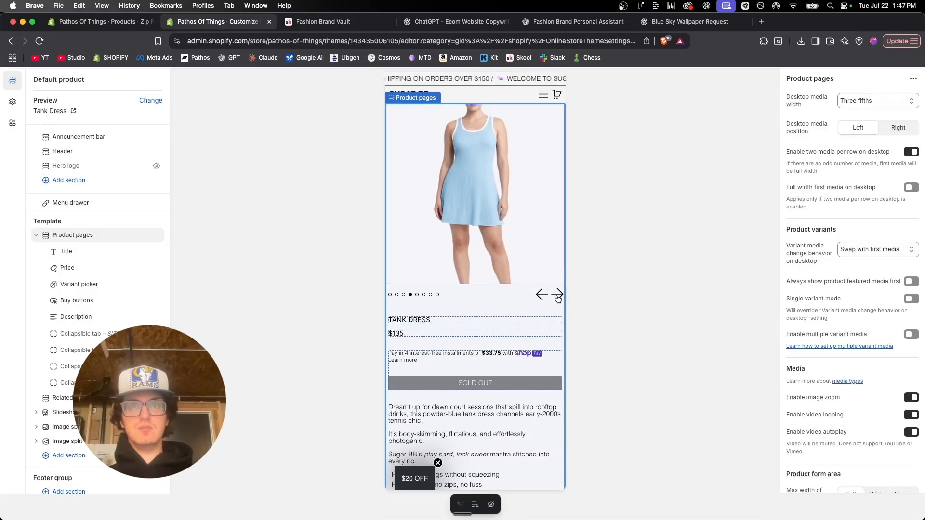
left_click(558, 296)
left_click(558, 296)
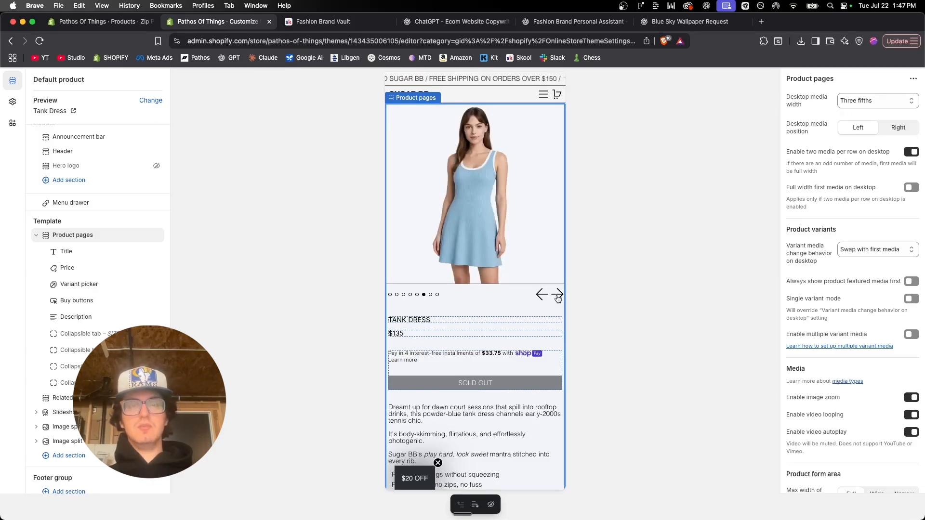
left_click(558, 296)
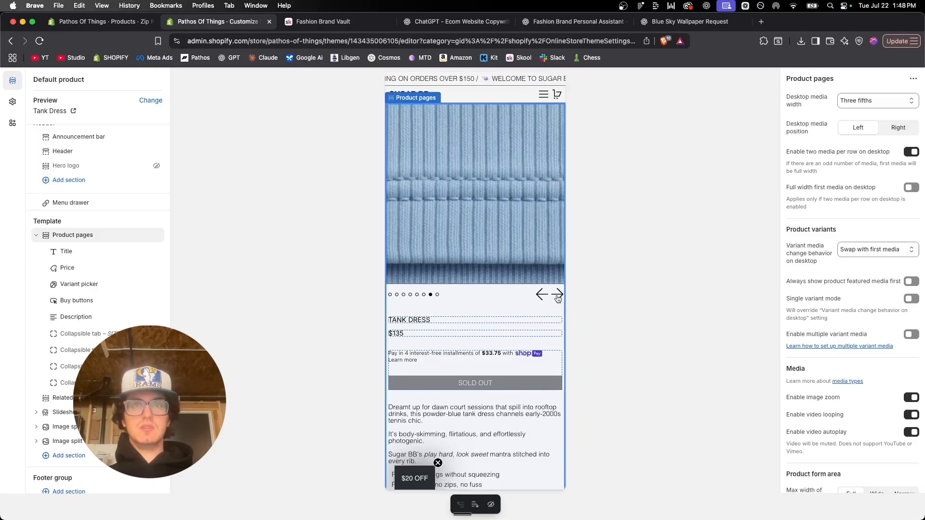
left_click(558, 297)
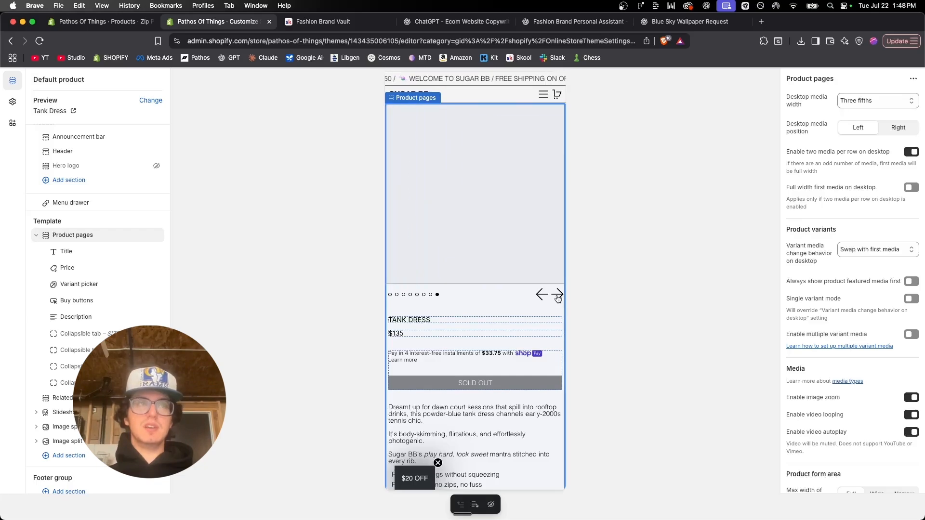
Step: Check the Zip Polo Crop & Skirt product record in the Shopify admin and return to the Tank Dress preview
key("ctrl+shift+Tab")
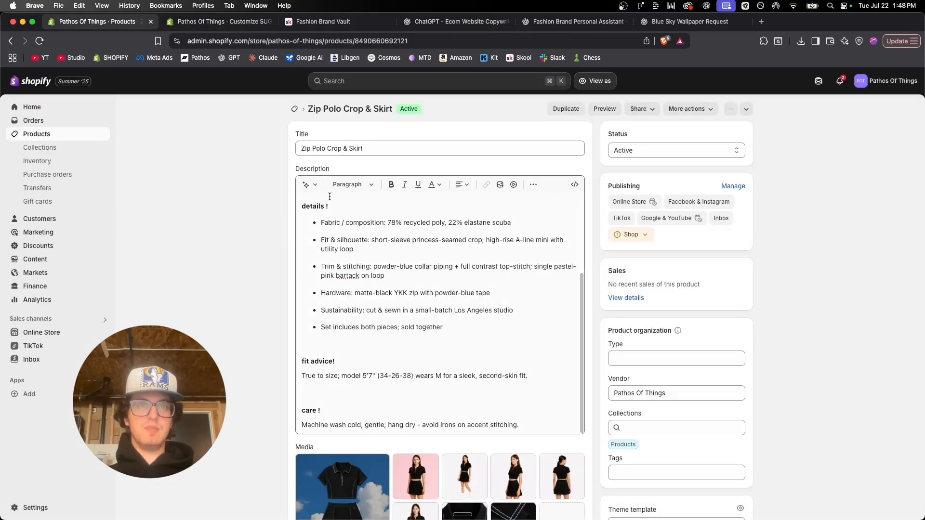
scroll(210, 221, "down", 10)
scroll(210, 222, "up", 10)
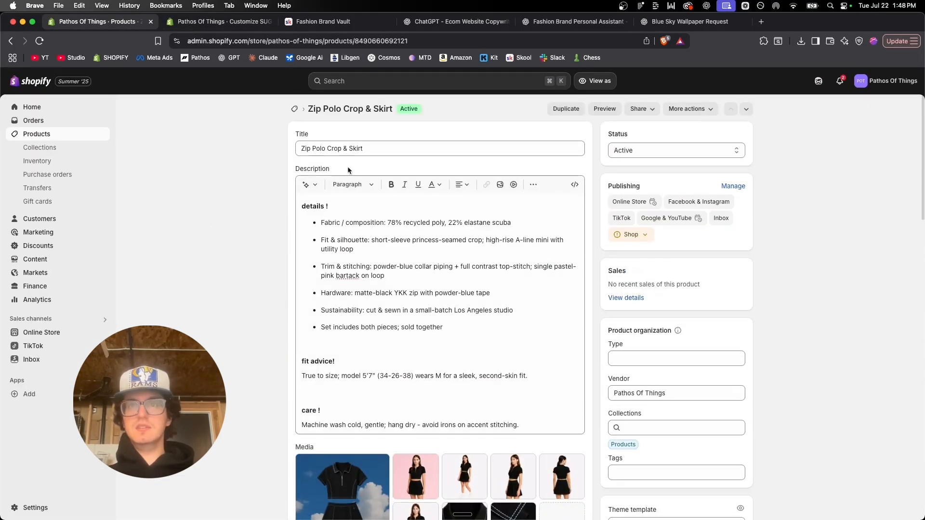
left_click(209, 24)
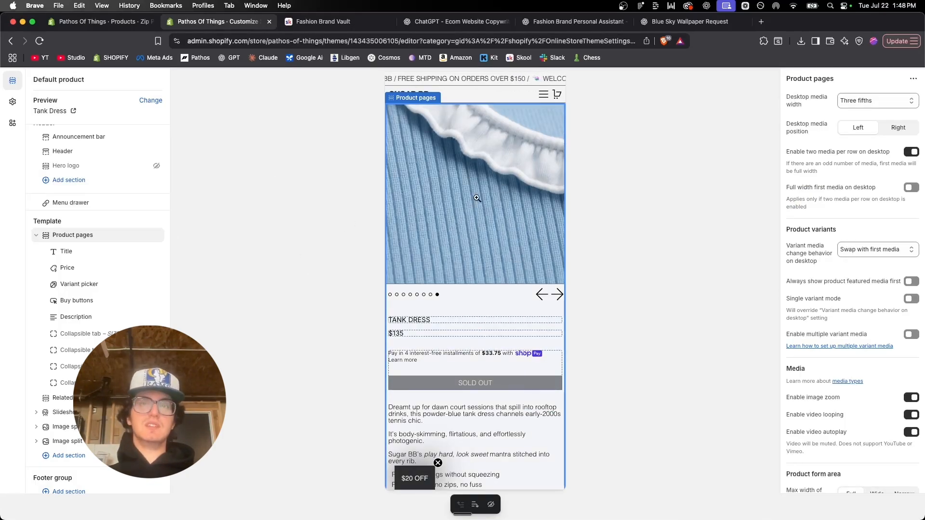
left_click(113, 22)
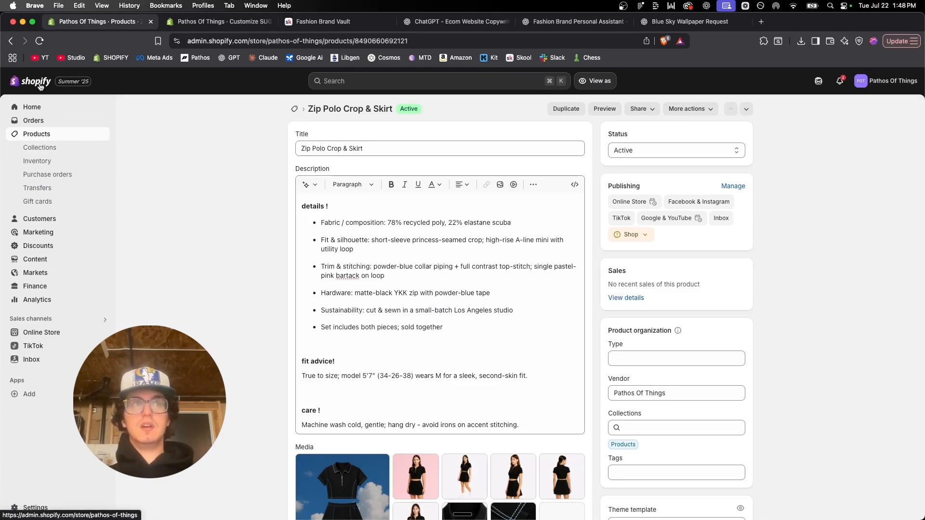
left_click(228, 23)
Step: Review the Tank Dress details, fit advice, care text, slideshow and lifestyle images down to the footer
scroll(512, 223, "down", 10)
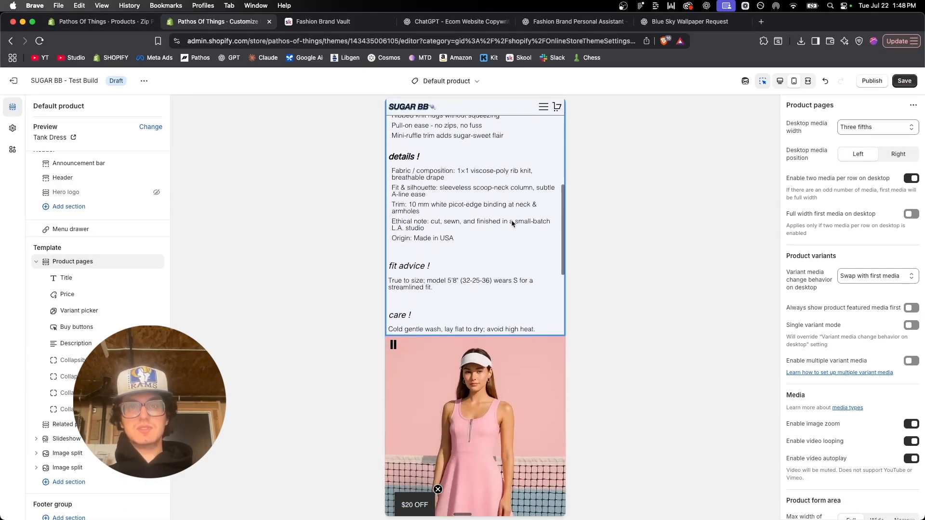
scroll(512, 223, "down", 5)
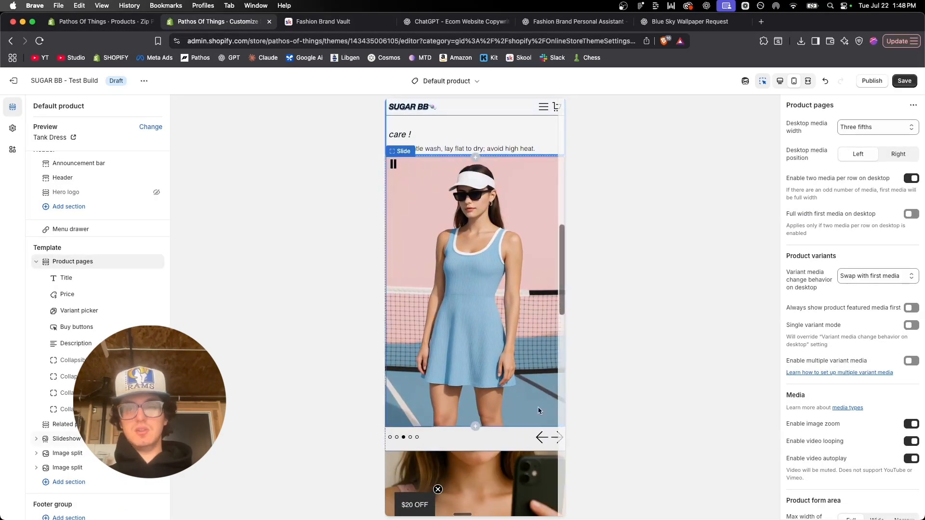
scroll(514, 303, "down", 4)
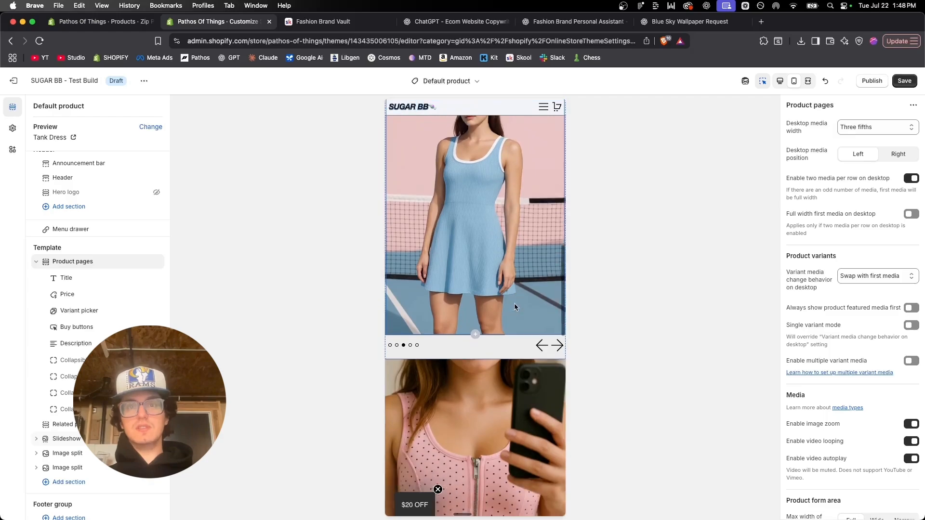
scroll(514, 307, "down", 15)
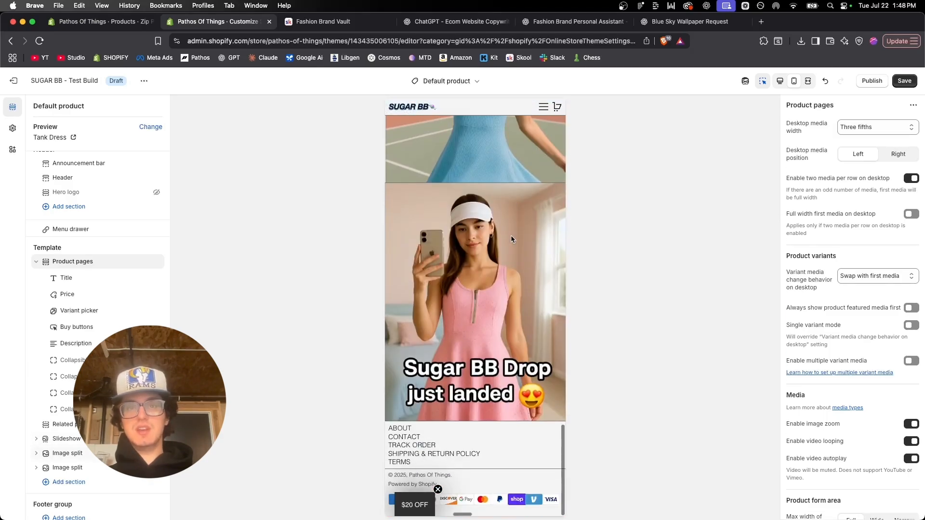
scroll(511, 239, "up", 20)
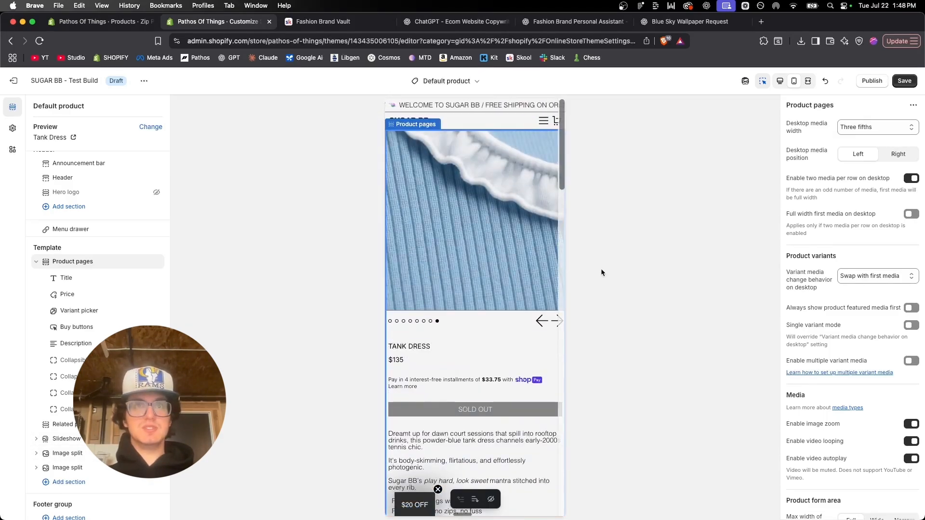
Step: Open the Zip Polo Crop & Skirt product page from the Shop collection and look through its gallery images
left_click(544, 122)
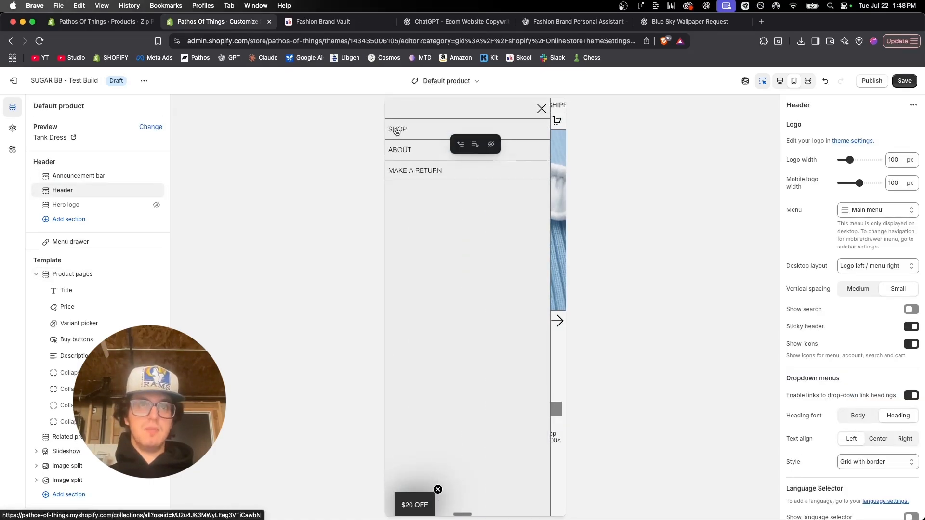
left_click(396, 131)
scroll(499, 253, "down", 6)
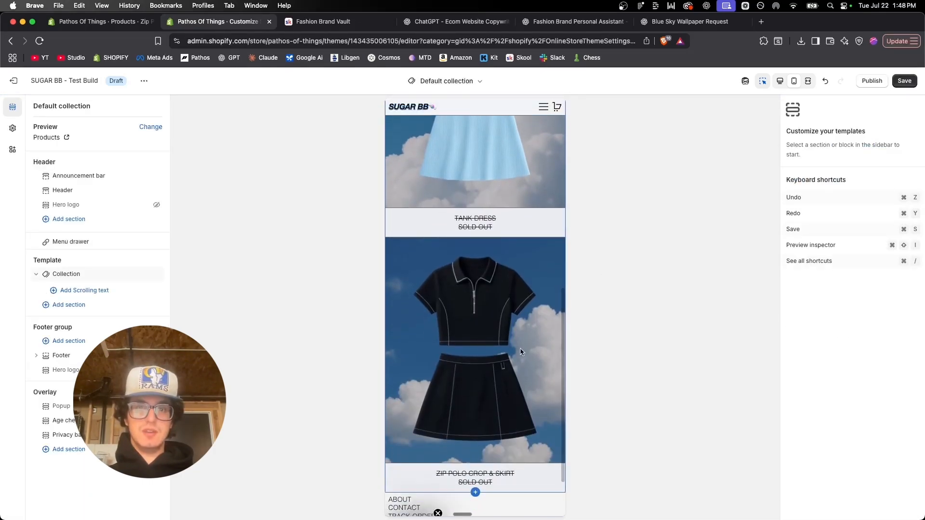
left_click(519, 348)
left_click(511, 334)
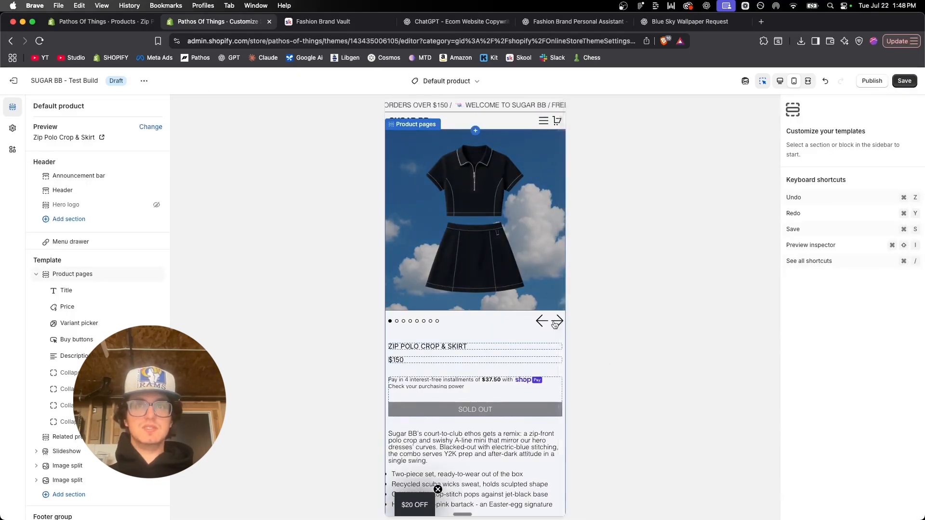
left_click(556, 324)
left_click(557, 295)
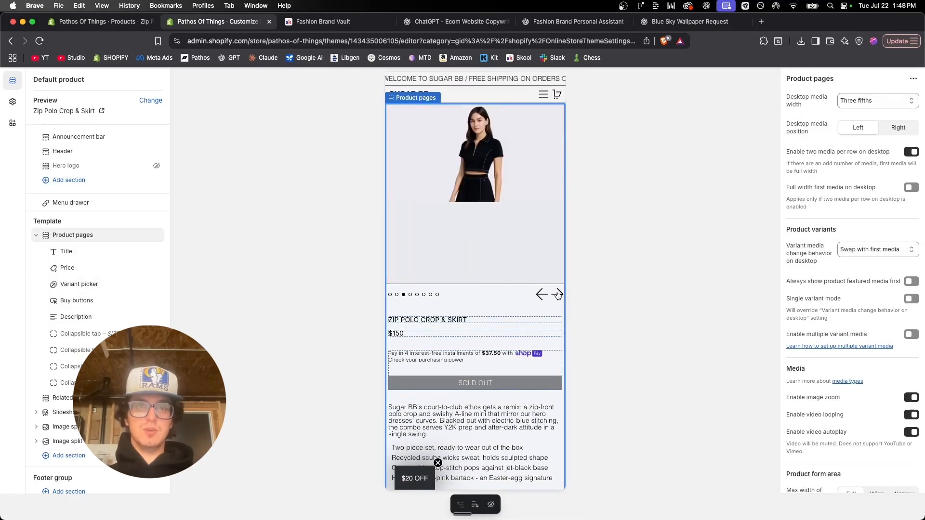
left_click(558, 295)
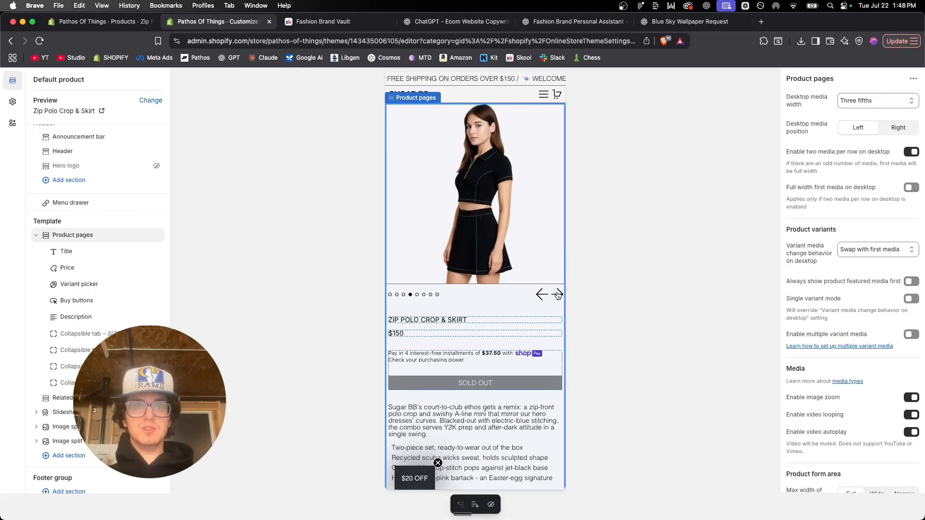
left_click(557, 295)
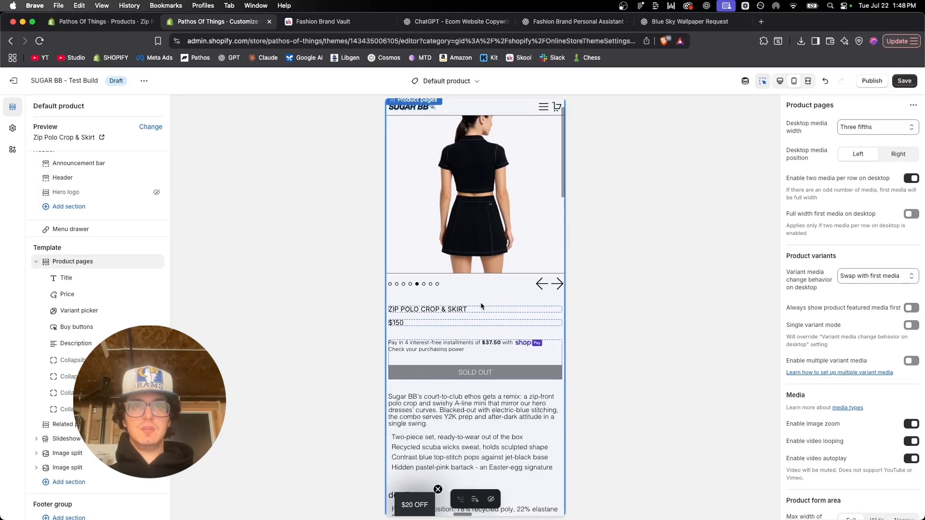
Step: Review the Zip Polo Crop & Skirt description, details, care text, slideshow and lifestyle images down to the footer
scroll(481, 306, "down", 5)
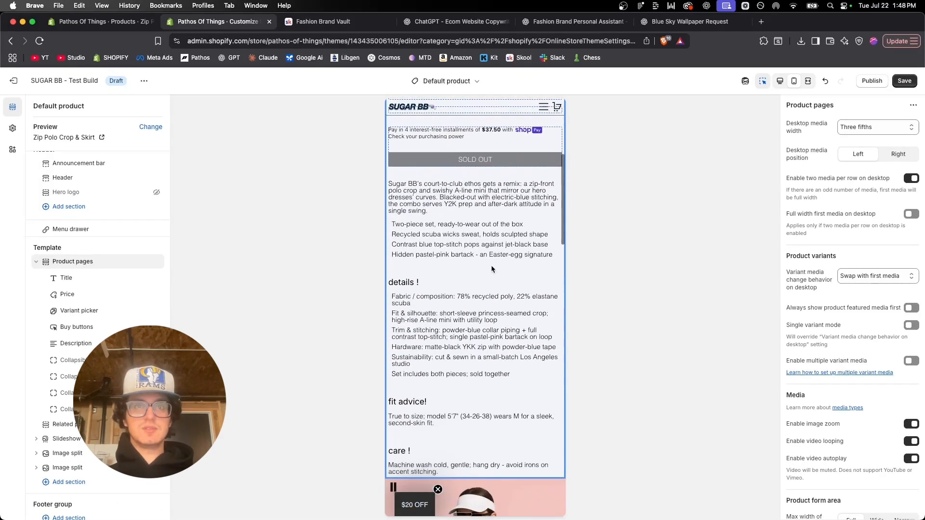
scroll(539, 288, "down", 5)
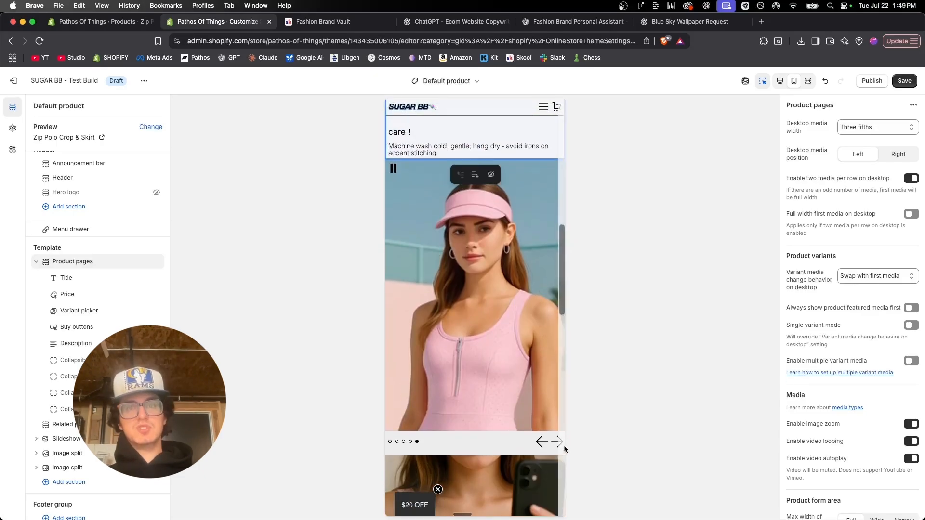
scroll(492, 297, "down", 1)
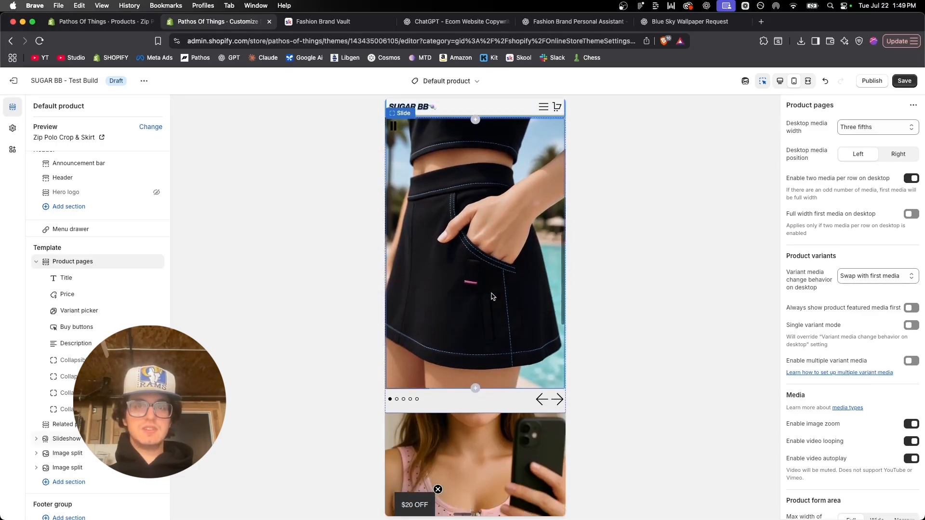
scroll(491, 296, "down", 10)
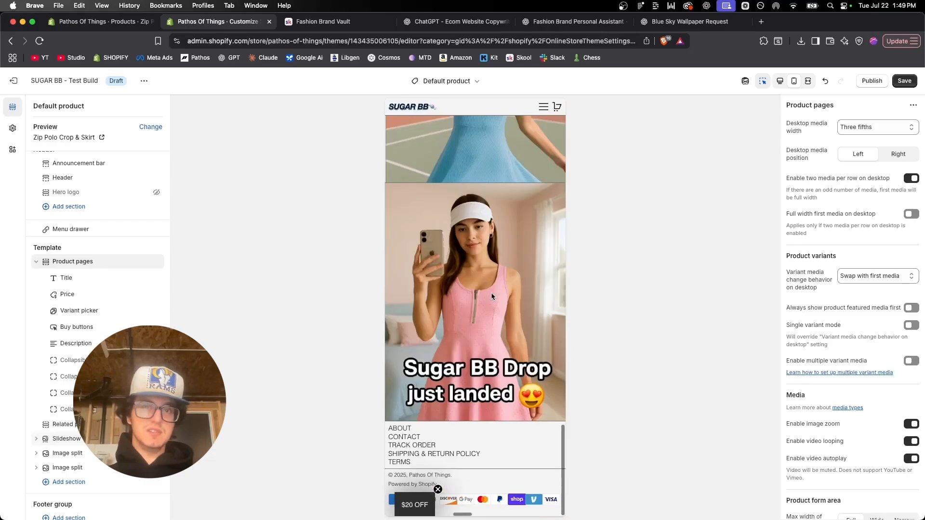
Step: Save the theme changes and view the SUGAR BB - Test Build storefront on desktop with the preview bar hidden
left_click(905, 81)
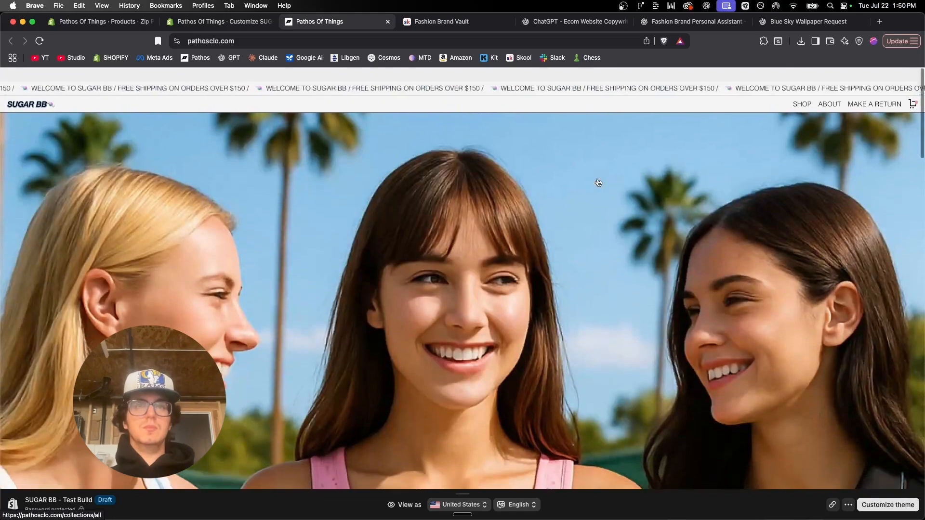
scroll(598, 182, "down", 1)
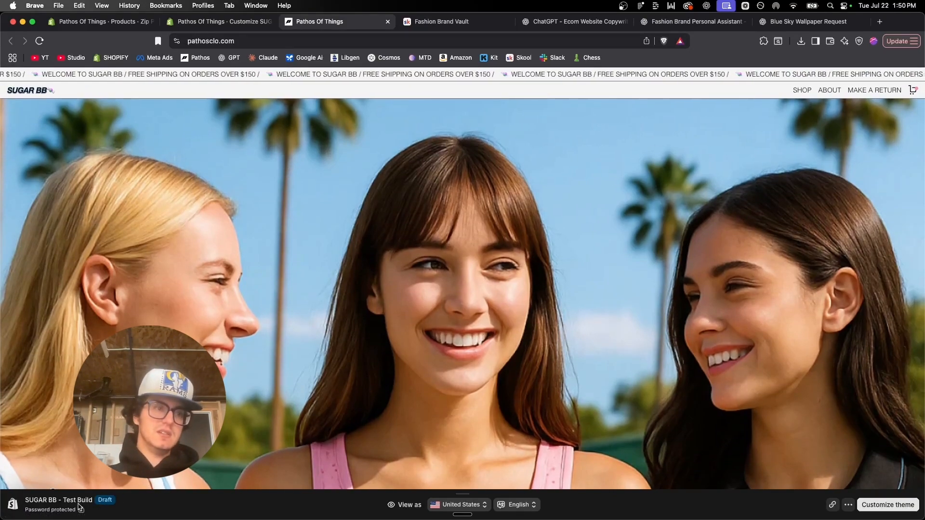
left_click_drag(25, 499, 87, 500)
left_click(155, 506)
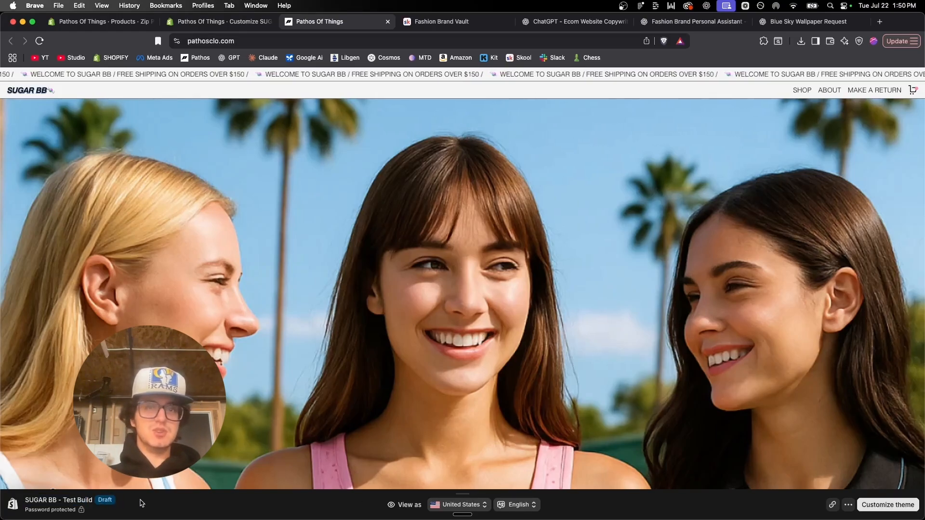
left_click(849, 505)
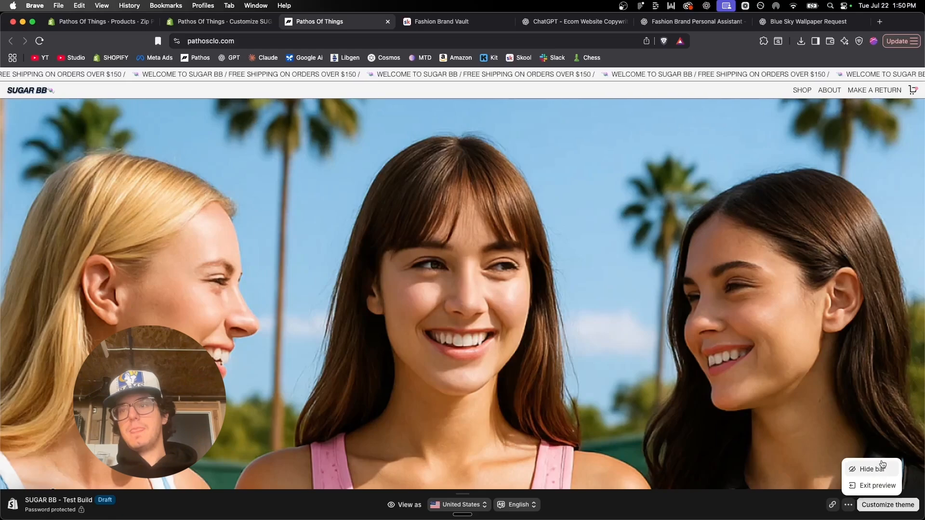
left_click(880, 469)
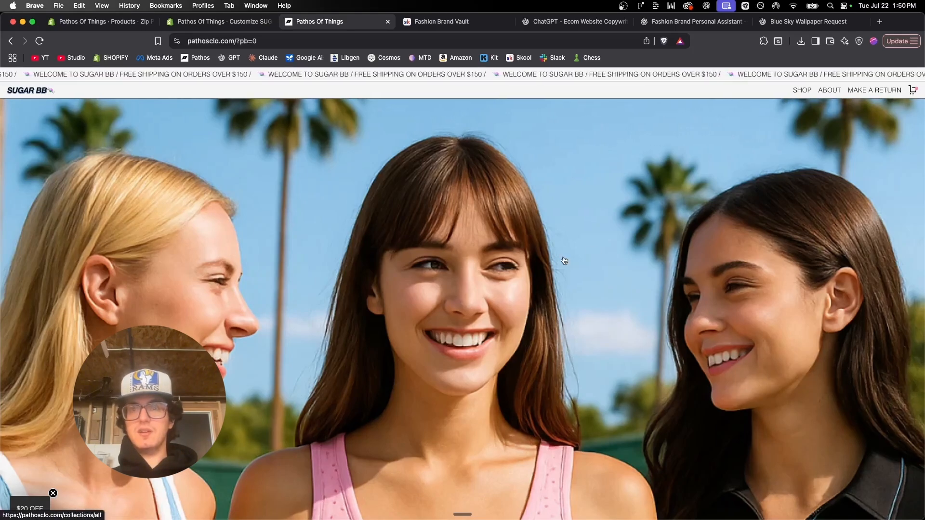
Step: Examine the home page hero banner with the three models and its welcome text and shop link on desktop
scroll(562, 260, "down", 2)
scroll(638, 215, "down", 3)
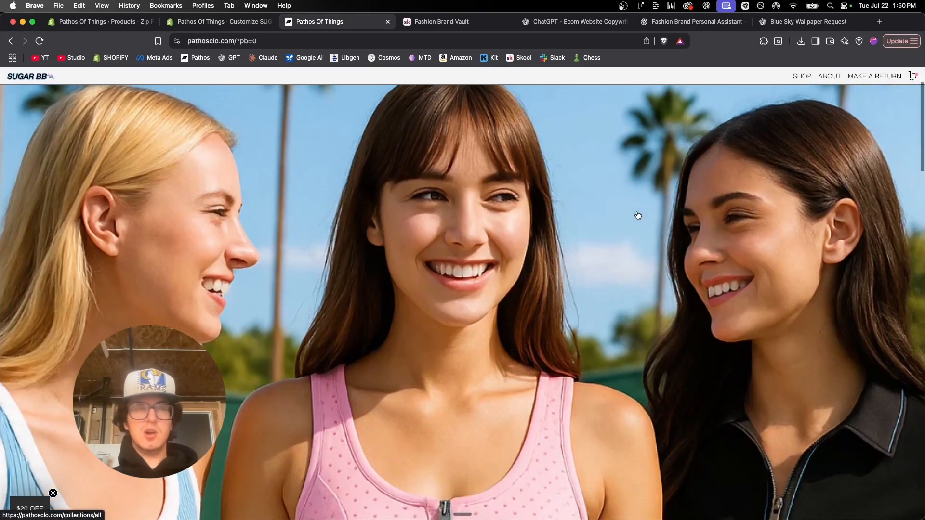
scroll(638, 215, "down", 2)
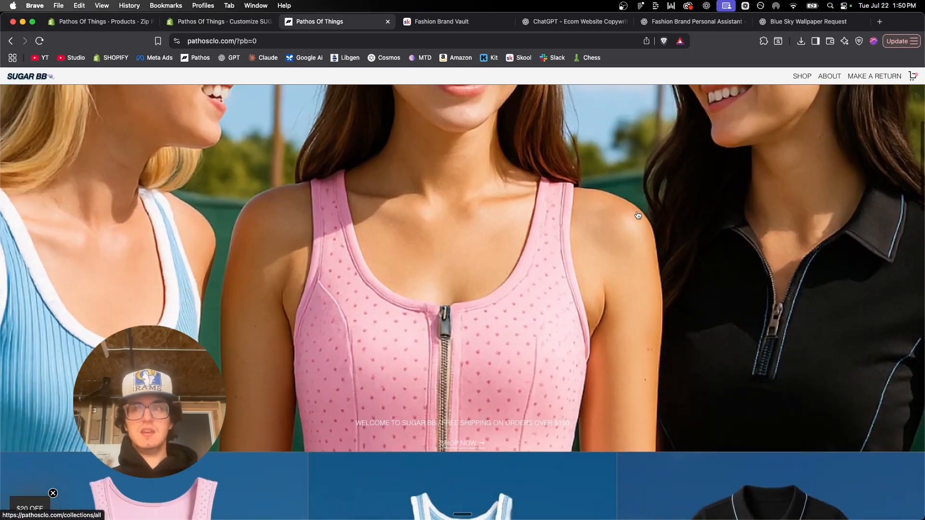
scroll(638, 215, "up", 3)
scroll(638, 215, "down", 2)
scroll(638, 215, "down", 1)
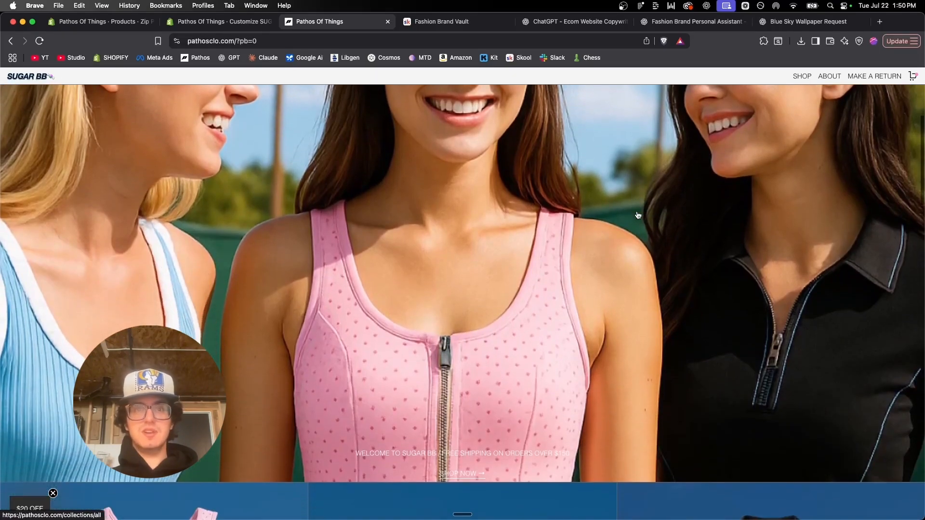
scroll(544, 370, "down", 2)
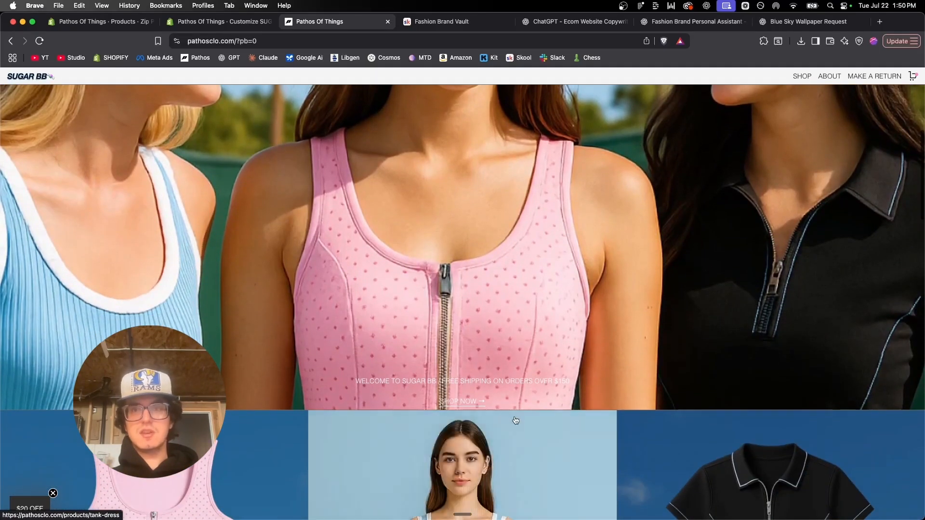
scroll(472, 370, "down", 1)
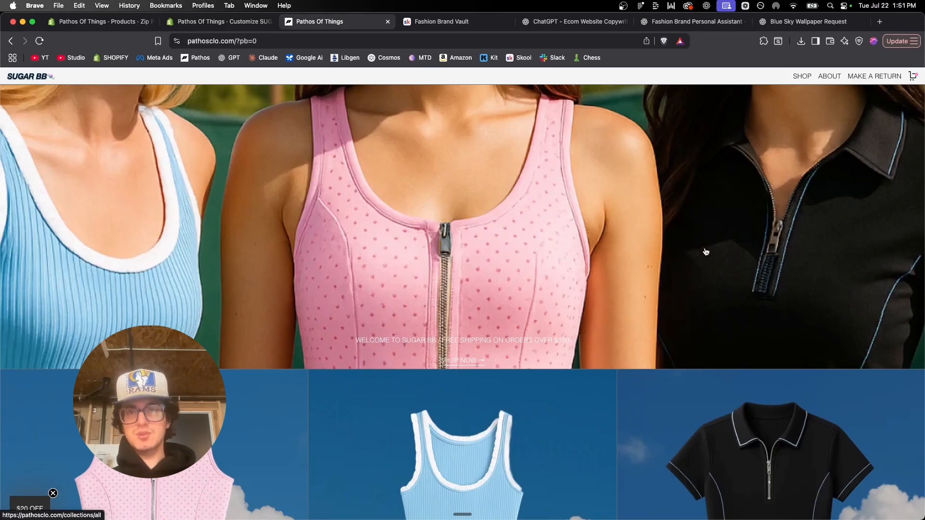
Step: Review the home page product grid with the Skater Dress, Tank Dress and Zip Polo Crop & Skirt, including their alternate images
scroll(680, 185, "down", 5)
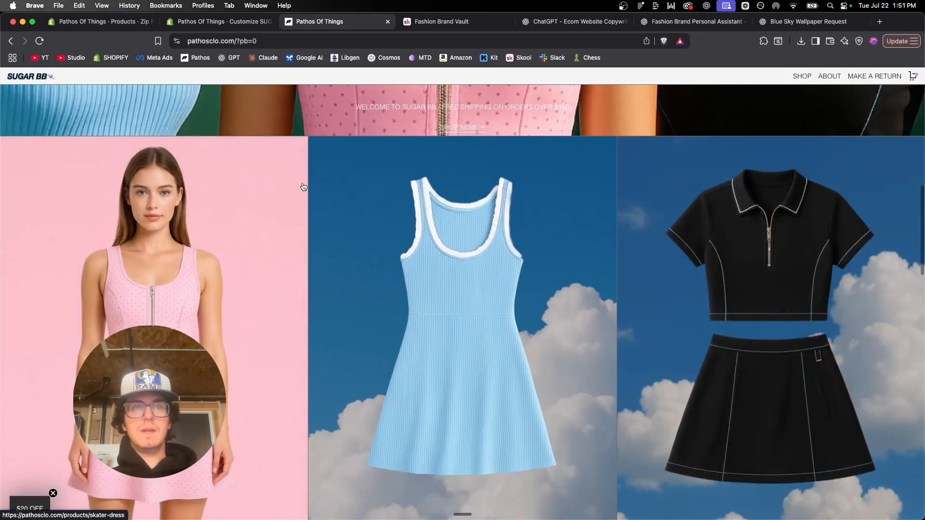
scroll(669, 127, "up", 1)
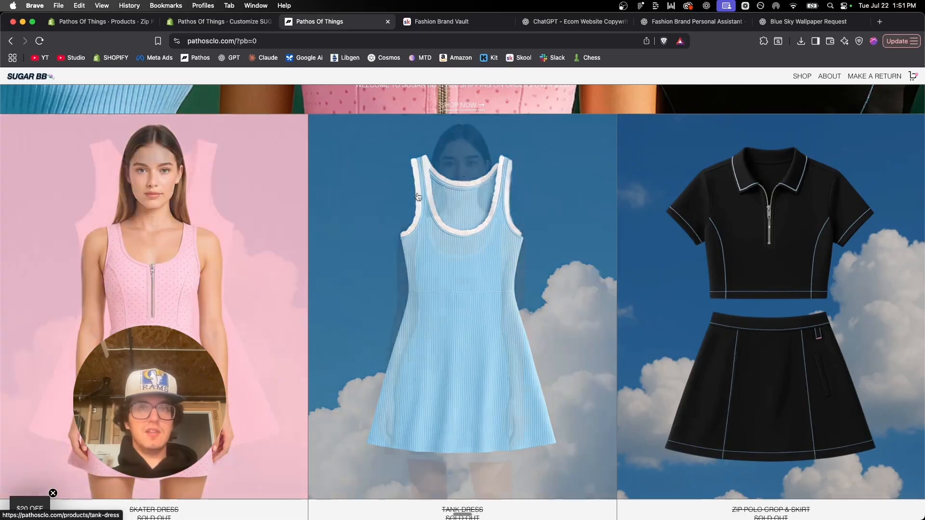
scroll(643, 280, "down", 10)
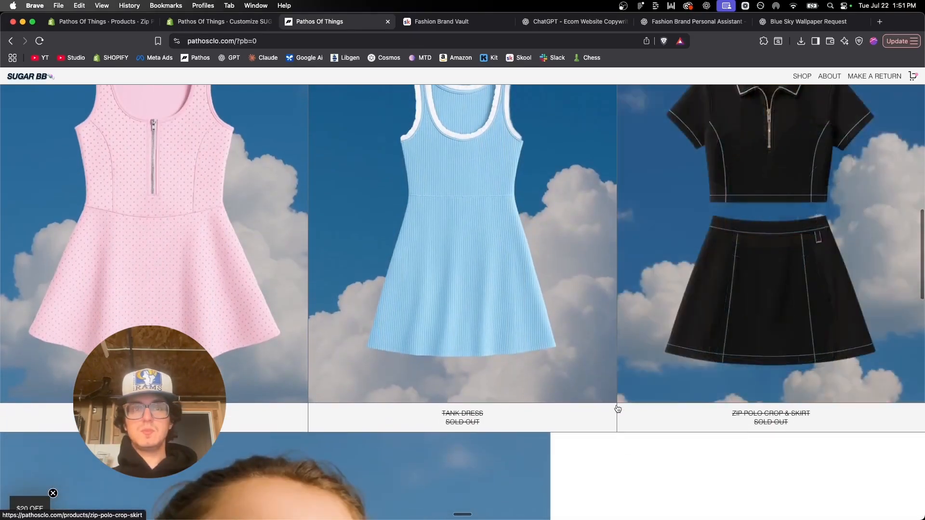
scroll(642, 280, "down", 1)
scroll(379, 324, "up", 1)
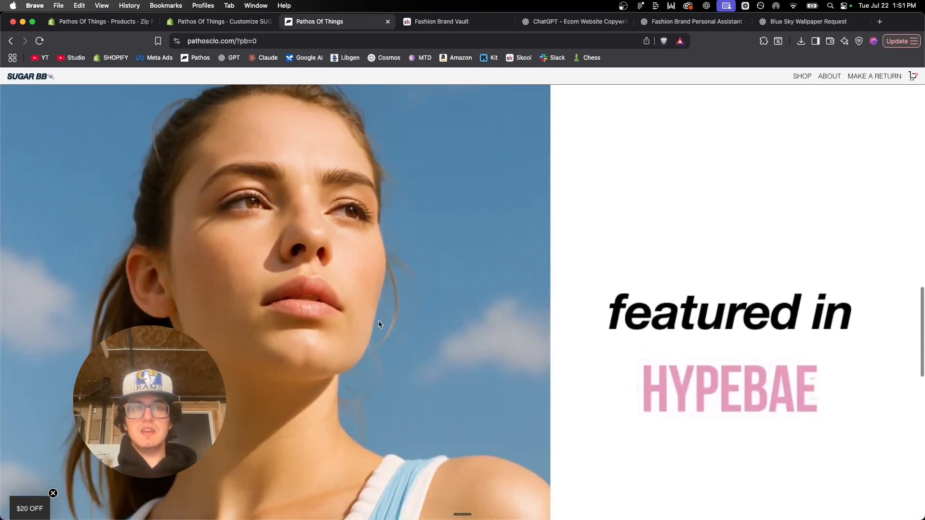
Step: Examine the home page slideshow's "featured in HYPEBAE" slide and its navigation controls
scroll(516, 258, "down", 2)
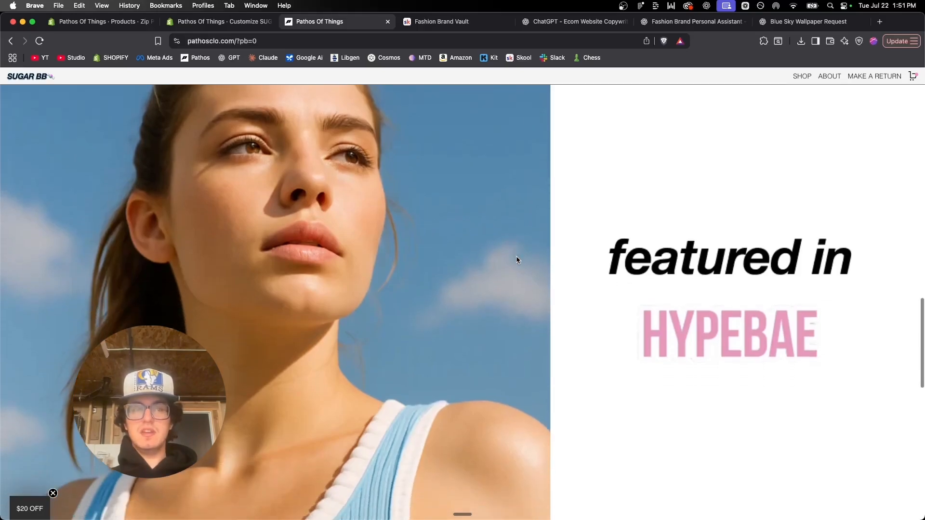
scroll(699, 251, "up", 1)
scroll(662, 262, "up", 1)
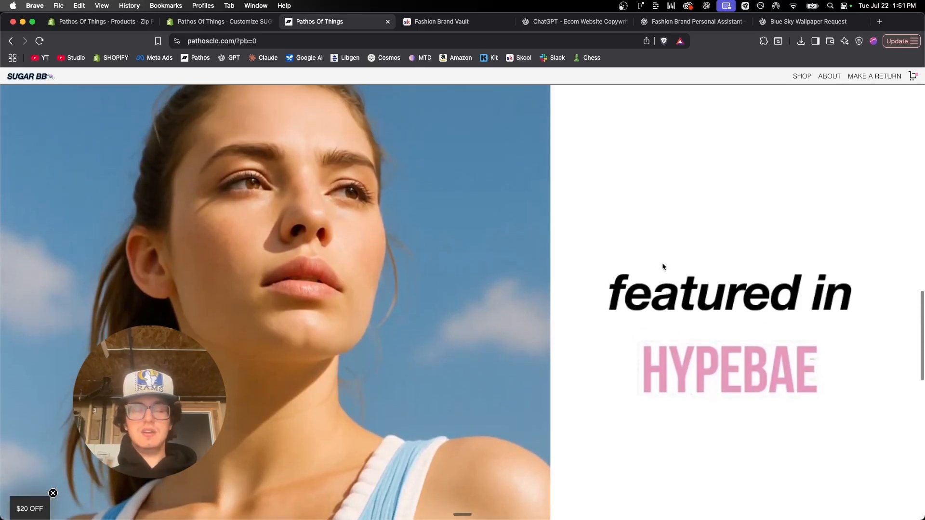
scroll(632, 366, "down", 1)
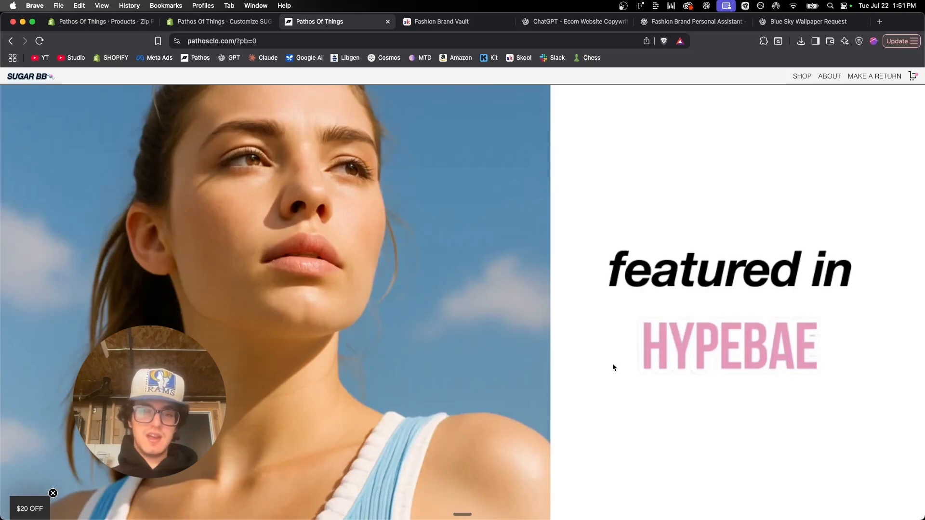
scroll(613, 368, "down", 2)
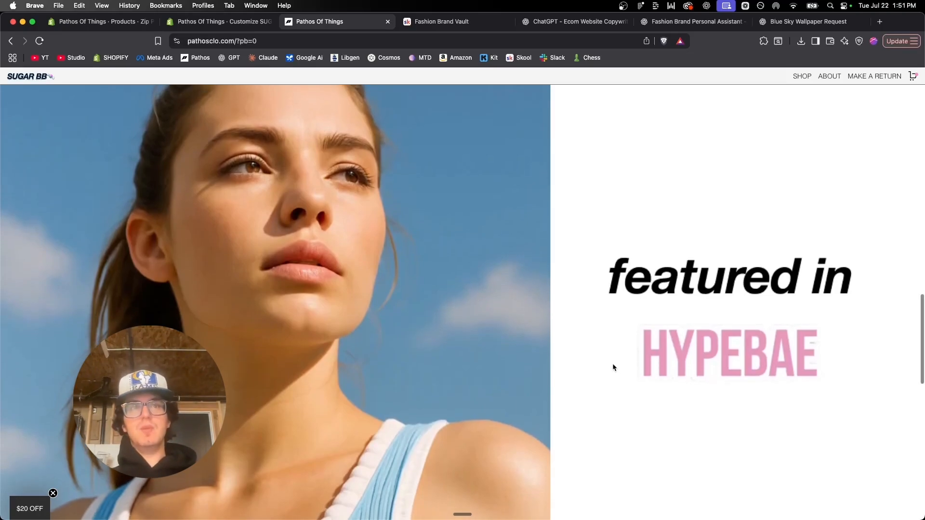
scroll(612, 367, "up", 1)
scroll(709, 275, "down", 3)
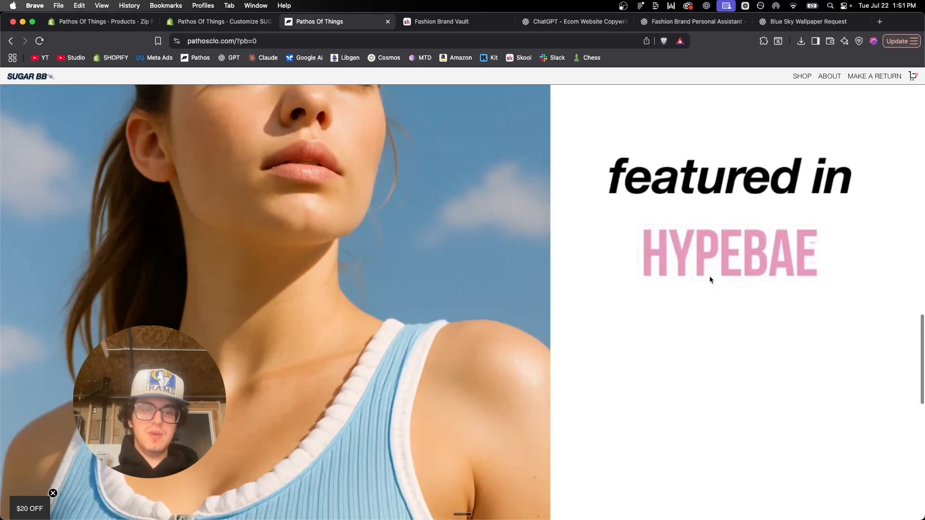
scroll(710, 277, "down", 2)
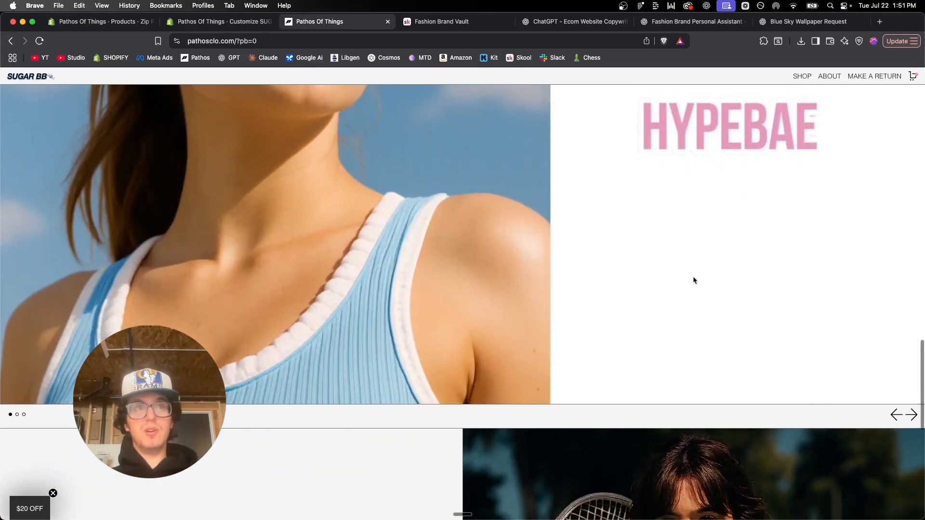
scroll(694, 280, "down", 5)
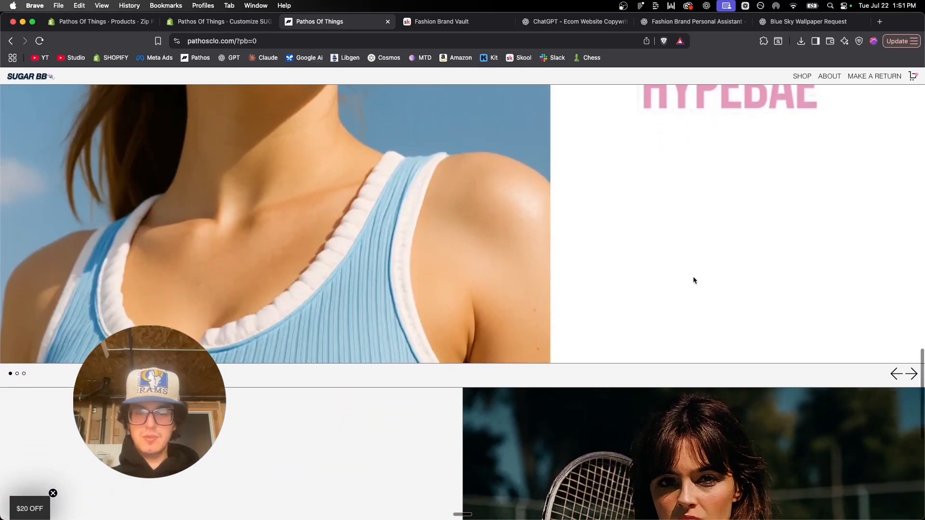
Step: Examine the split section pairing the tennis racket photo with the brand text above the footer
scroll(423, 287, "down", 1)
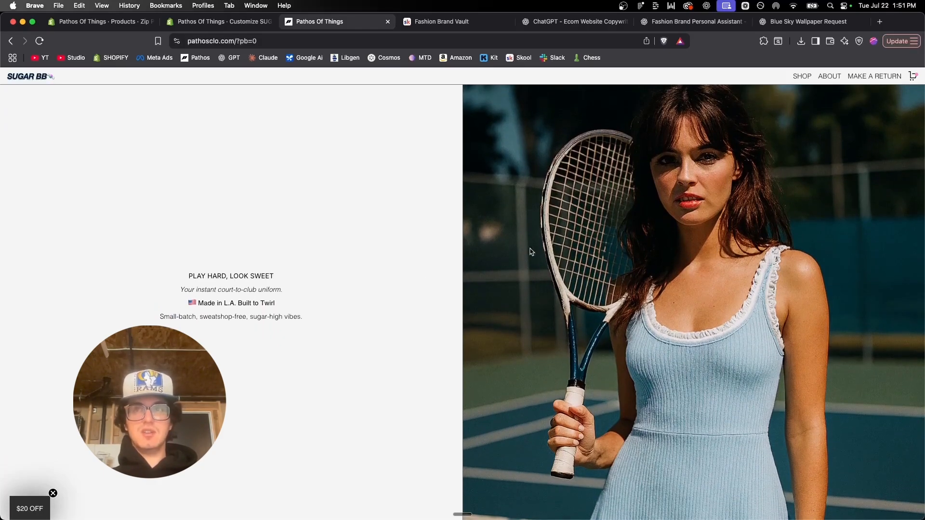
scroll(604, 262, "down", 1)
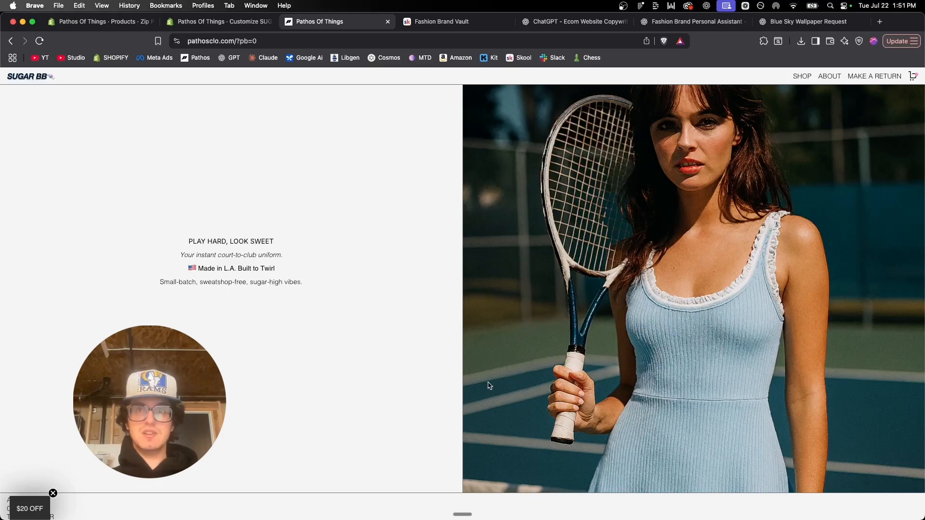
scroll(501, 373, "up", 1)
scroll(501, 373, "down", 1)
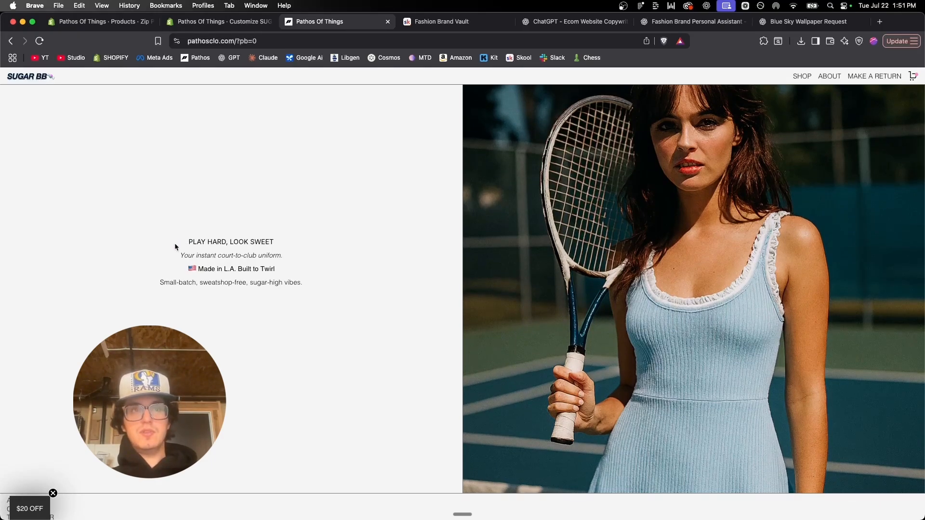
Step: Read the "PLAY HARD, LOOK SWEET" brand text line by line at a larger zoom, ending with the small-batch claim
scroll(176, 244, "up", 5)
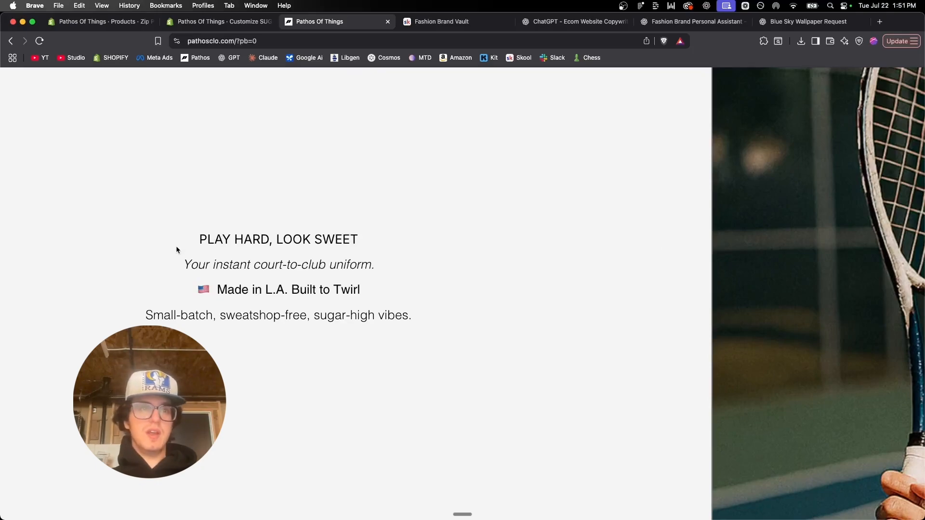
scroll(175, 246, "left", 2)
left_click_drag(223, 240, 430, 242)
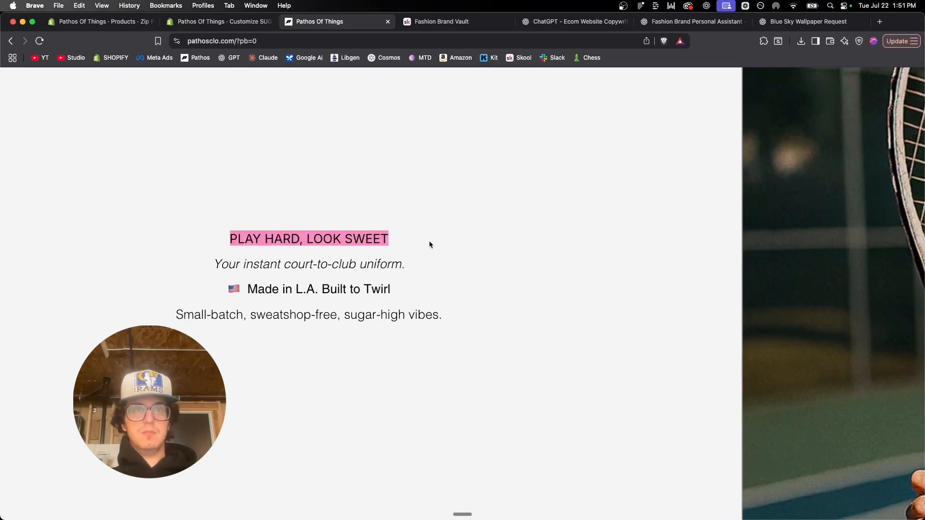
left_click(430, 244)
left_click_drag(216, 264, 409, 270)
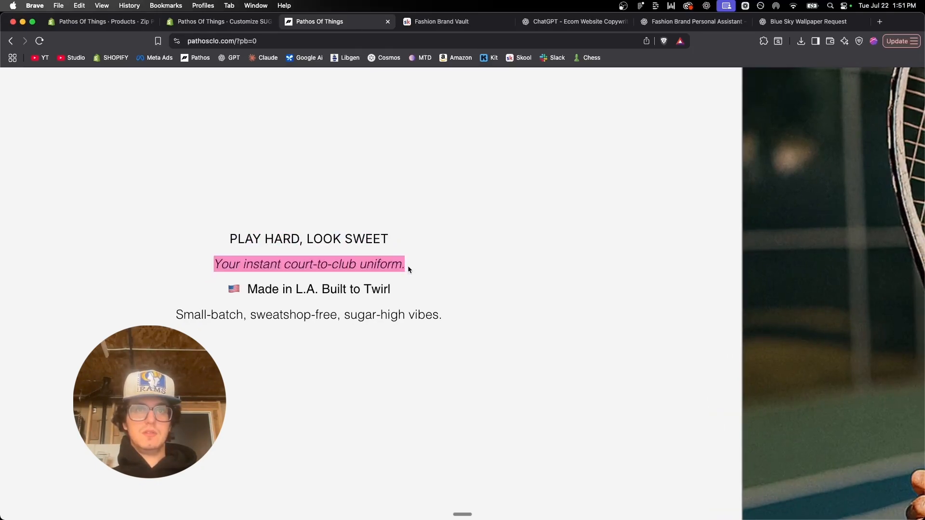
left_click(325, 275)
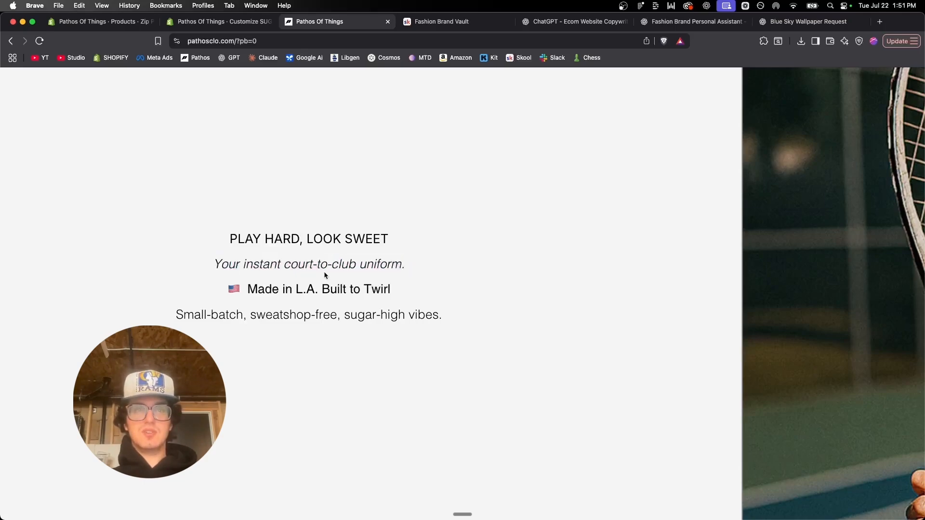
left_click_drag(265, 291, 438, 295)
left_click(438, 295)
left_click_drag(165, 321, 466, 330)
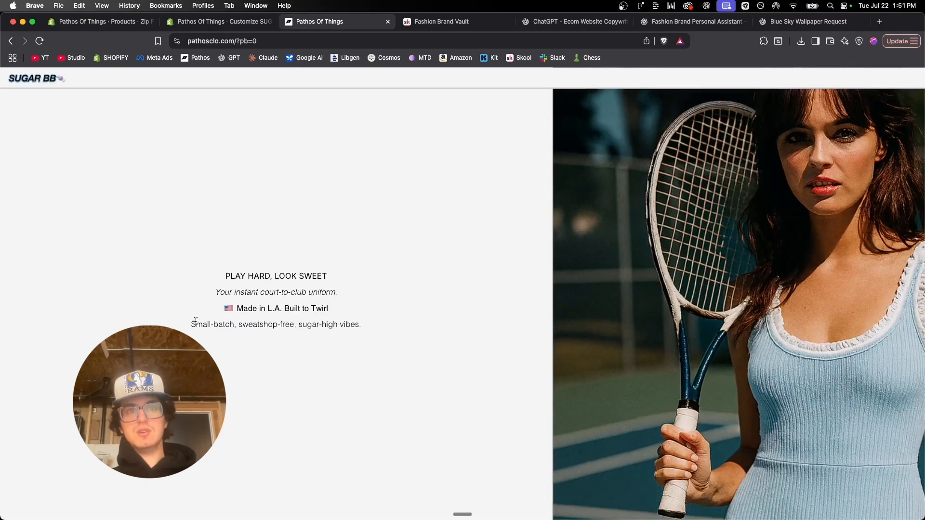
left_click_drag(192, 323, 384, 304)
left_click(213, 299)
left_click(380, 303)
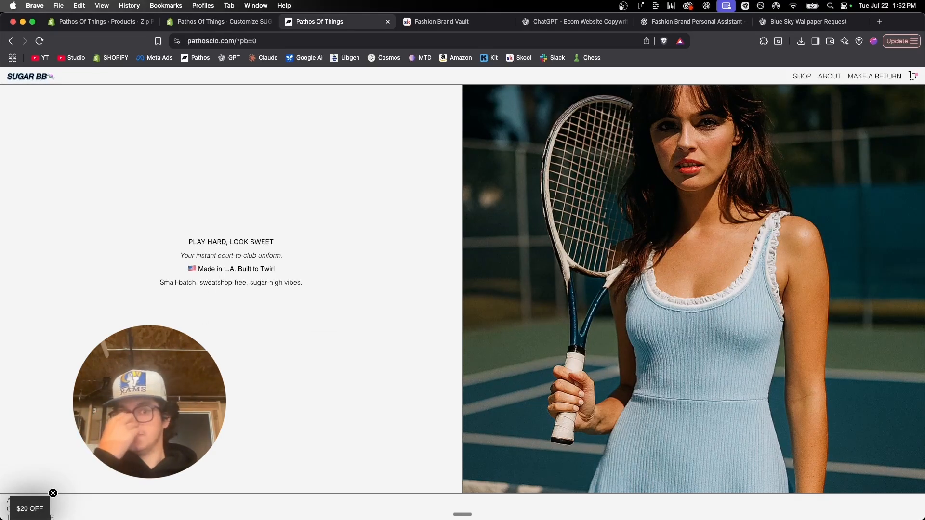
Step: Open the Skater Dress product page on desktop and look over its image grid beside the product information
scroll(218, 280, "down", 10)
scroll(219, 280, "down", 8)
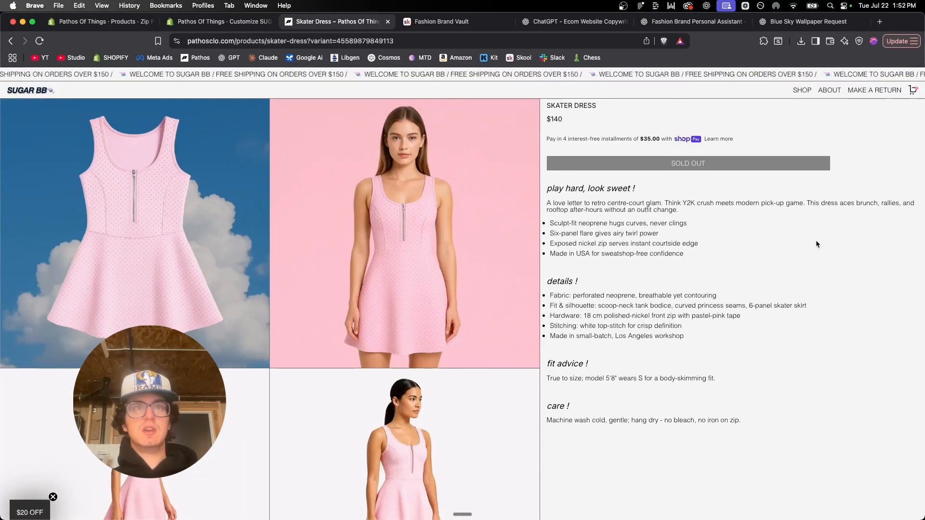
scroll(739, 320, "down", 1)
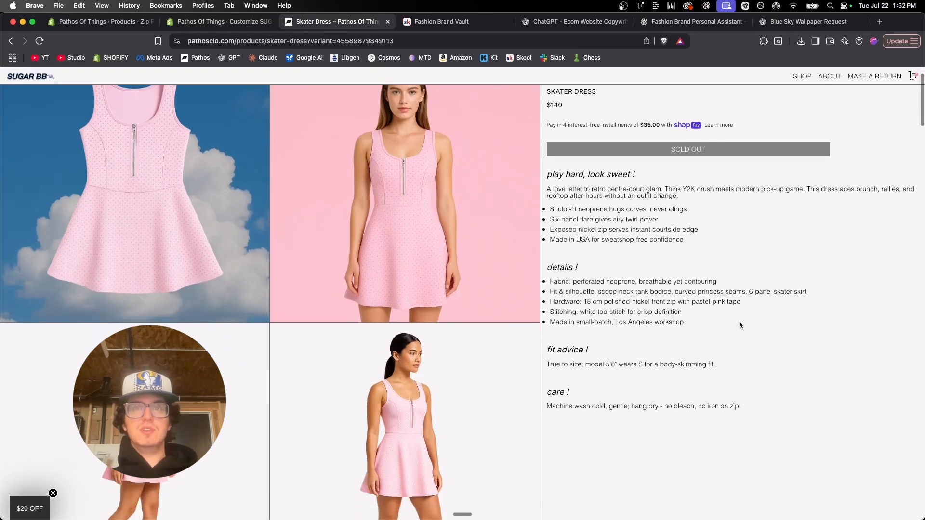
scroll(739, 321, "up", 1)
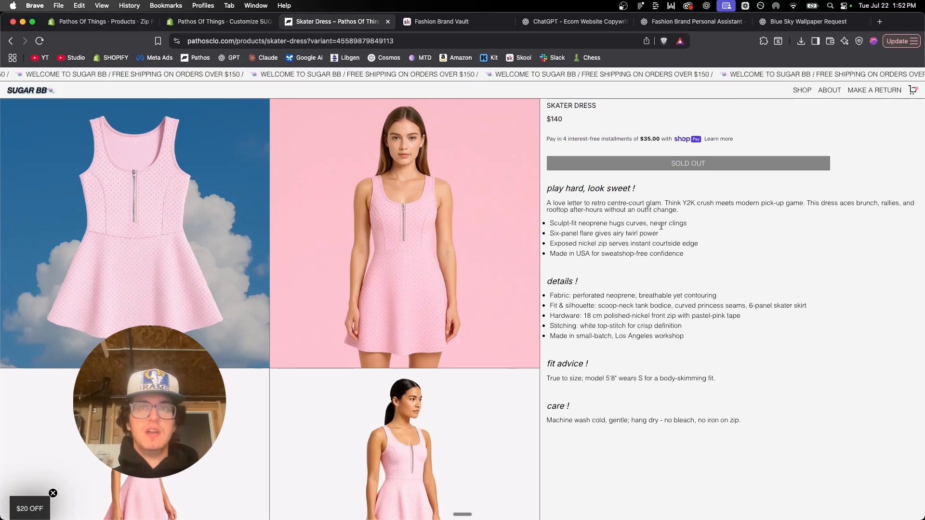
Step: Read through the Skater Dress description, details, fit advice and care text, highlighting each block
left_click_drag(685, 256, 576, 190)
left_click(709, 347)
left_click_drag(708, 343, 548, 279)
left_click(744, 380)
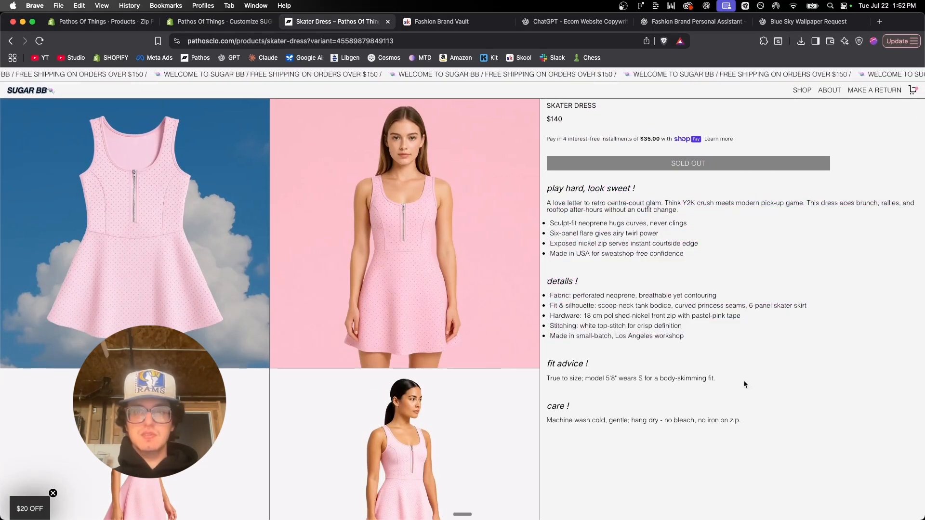
left_click_drag(548, 361, 676, 404)
left_click(751, 419)
left_click_drag(752, 423, 547, 404)
left_click(729, 382)
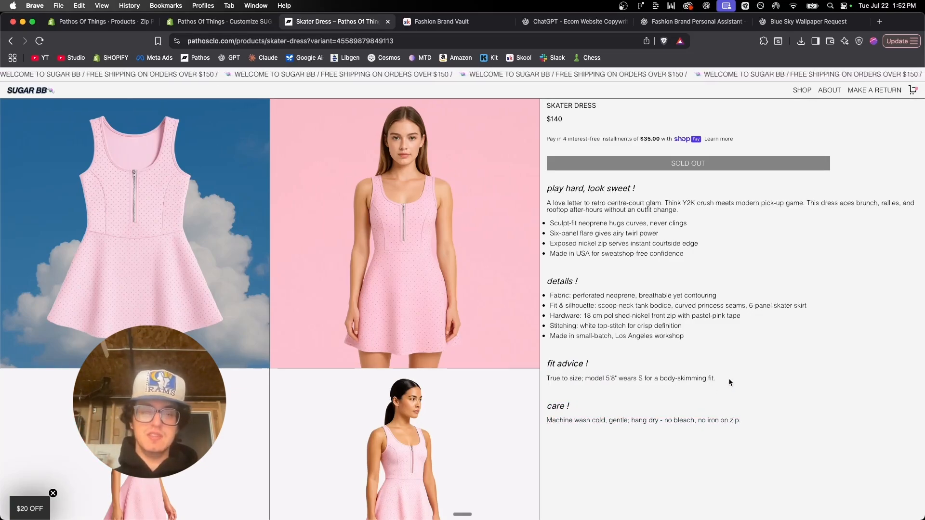
Step: Look through the Skater Dress image grid on desktop, from the model shots to the zip and hem stitching close-ups
scroll(728, 378, "down", 10)
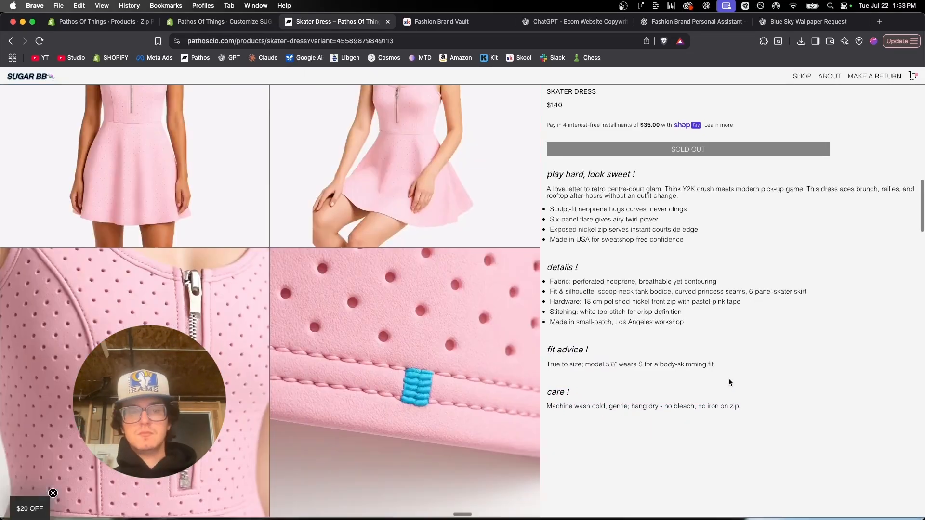
scroll(435, 192, "up", 10)
scroll(435, 192, "down", 5)
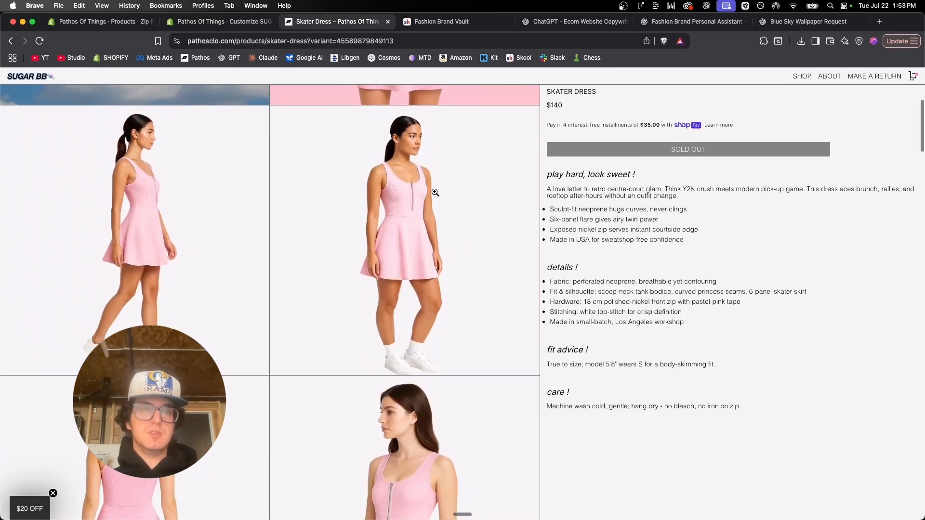
scroll(461, 211, "down", 10)
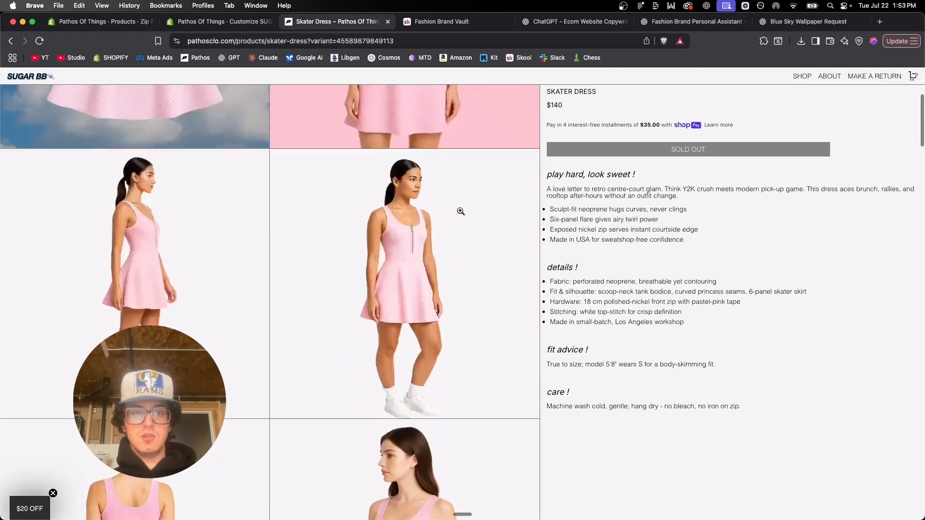
scroll(460, 211, "down", 10)
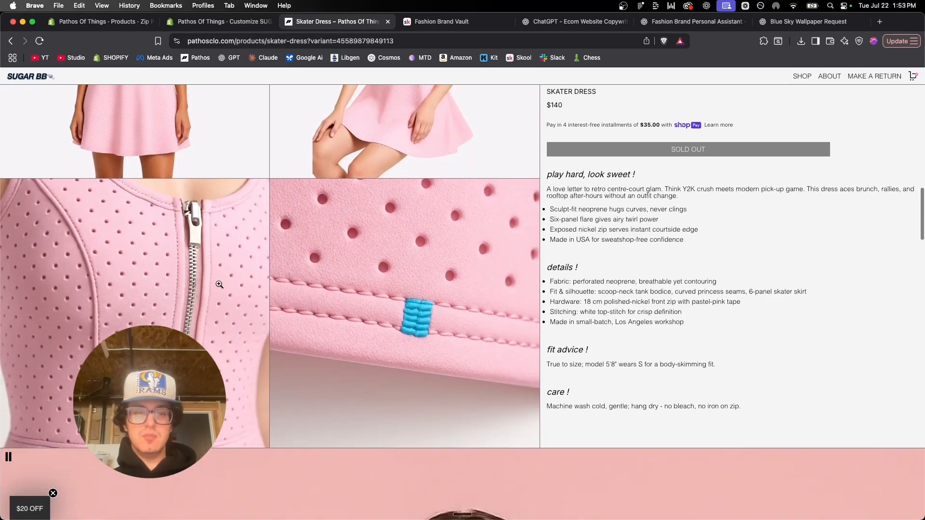
scroll(588, 352, "down", 3)
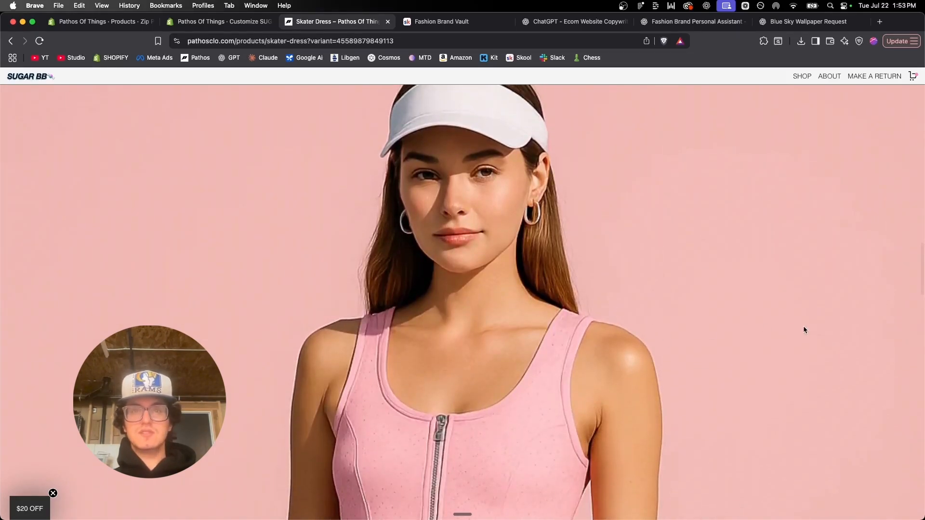
Step: Look over the full-width campaign slideshow and the selfie images below the Skater Dress details, then return to the product information
scroll(803, 326, "down", 15)
scroll(804, 329, "down", 15)
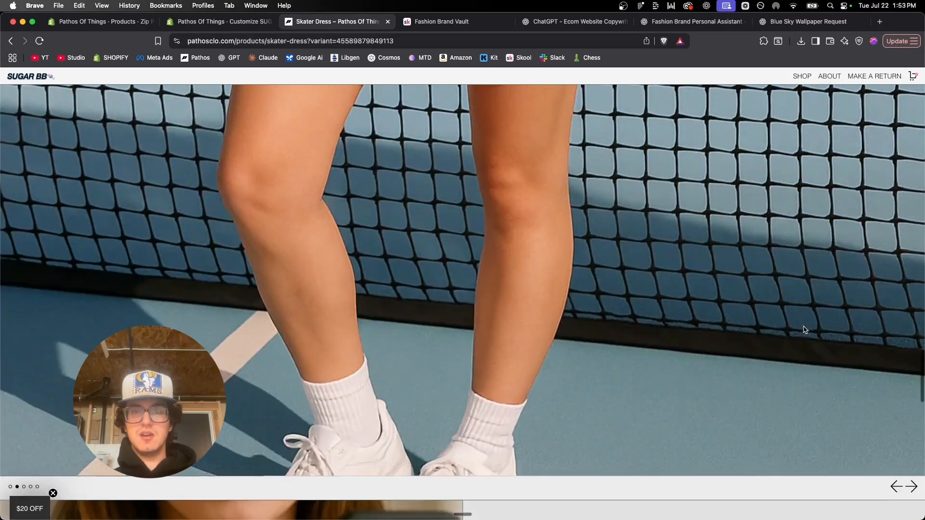
scroll(802, 326, "down", 10)
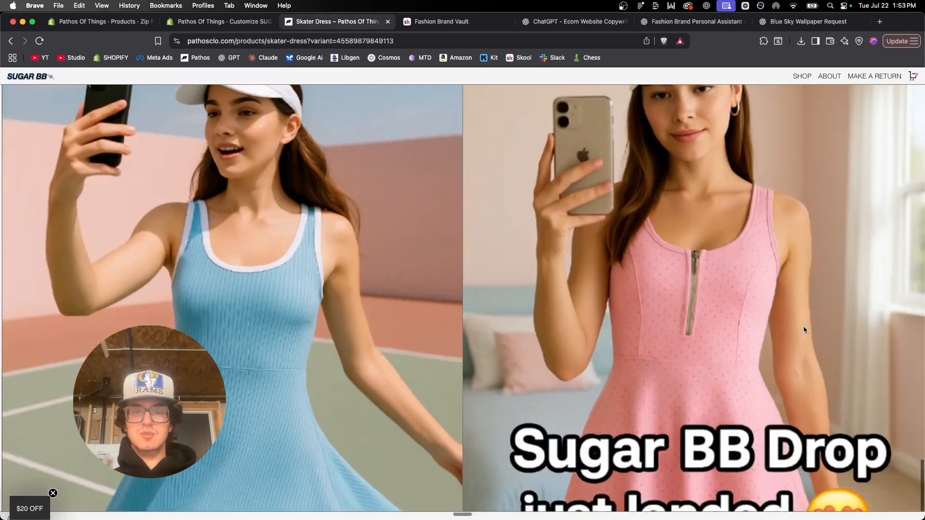
scroll(816, 175, "up", 8)
scroll(816, 174, "up", 20)
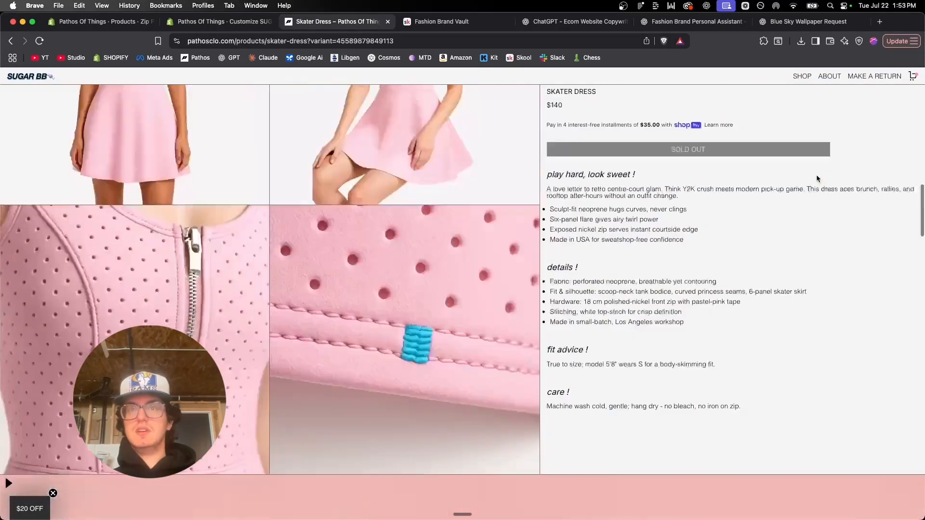
Step: Narrow the browser window to phone width and centre it on the screen to preview the Skater Dress page on mobile
left_click_drag(921, 180, 256, 181)
left_click_drag(243, 22, 578, 5)
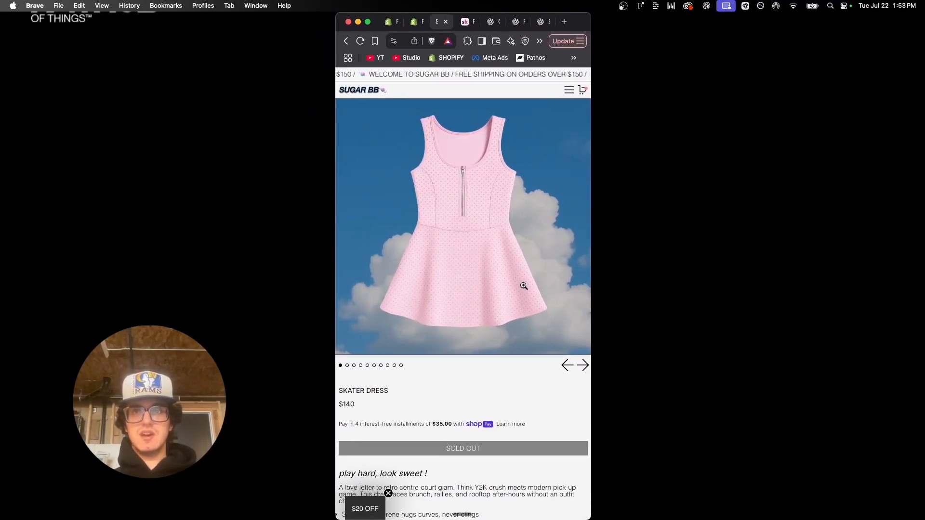
scroll(535, 202, "down", 2)
scroll(534, 201, "up", 2)
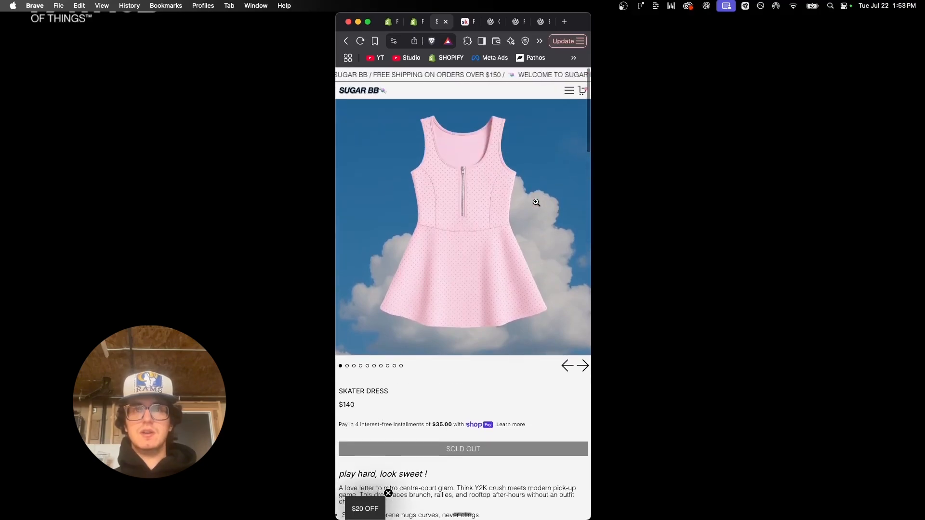
Step: Page forward through the full Skater Dress image carousel in the mobile layout, looping around to the back view of the dress
left_click(581, 366)
left_click(581, 366)
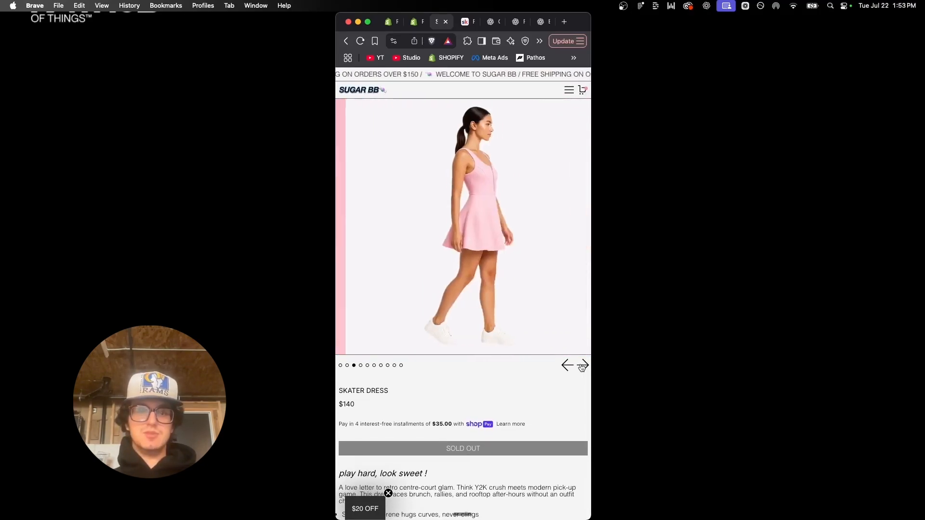
left_click(582, 367)
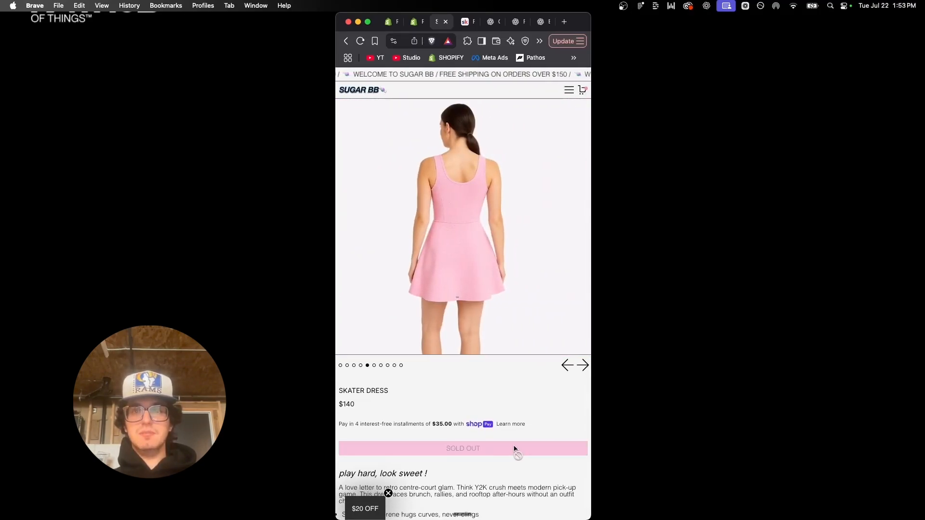
left_click(583, 368)
left_click(583, 368)
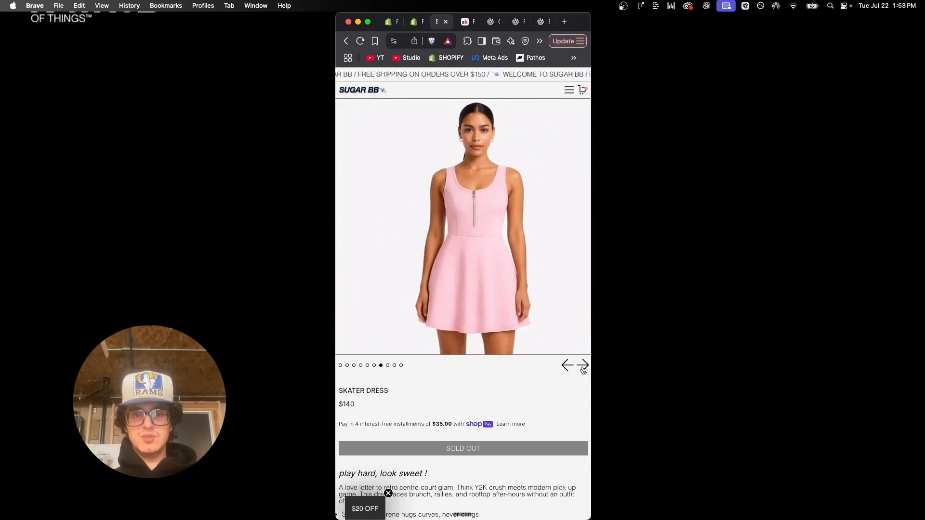
left_click(583, 368)
left_click(583, 368)
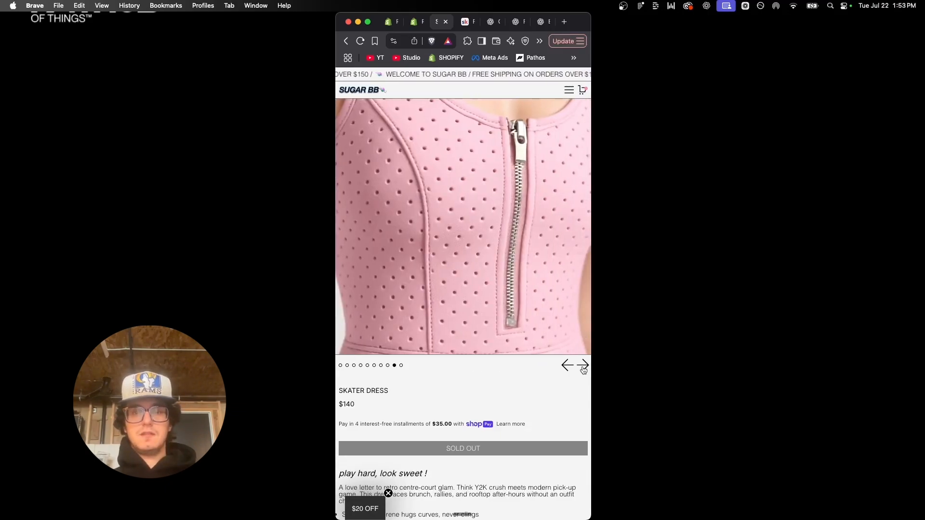
left_click(583, 369)
left_click(583, 368)
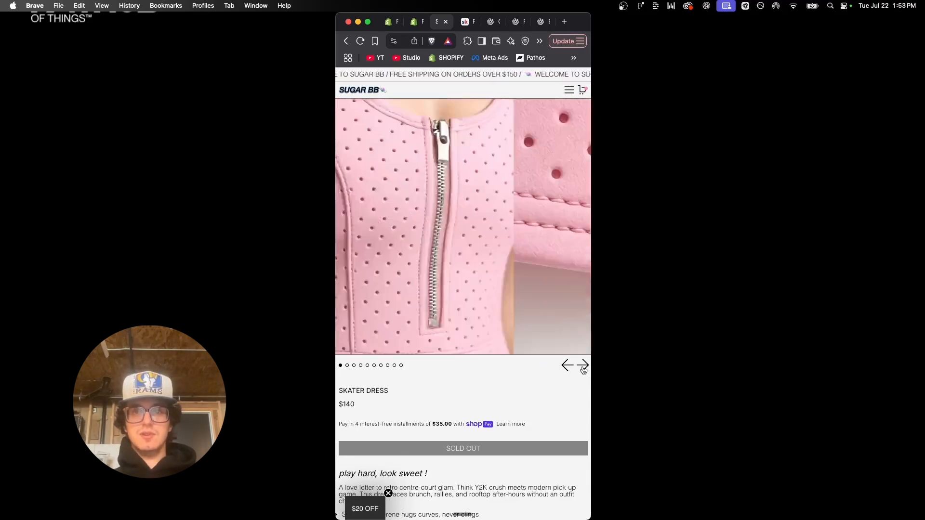
left_click(583, 368)
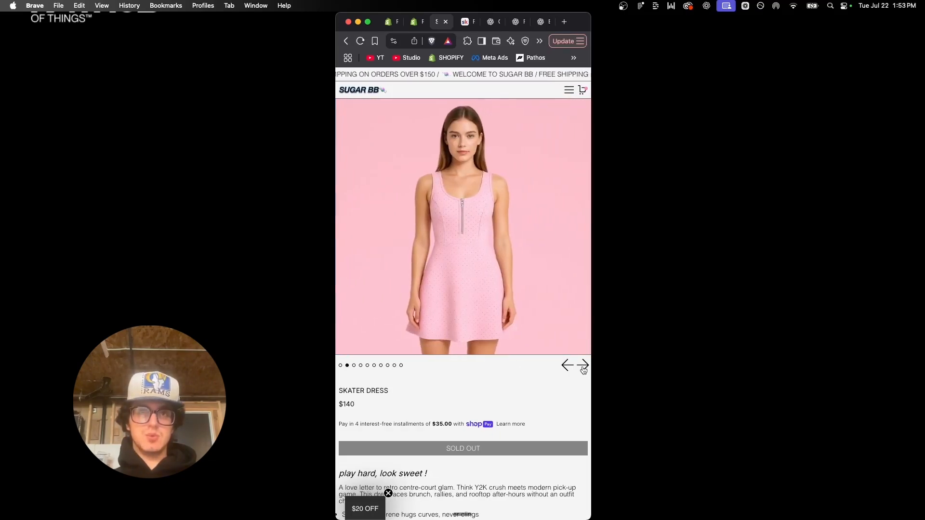
left_click(583, 368)
left_click(583, 368)
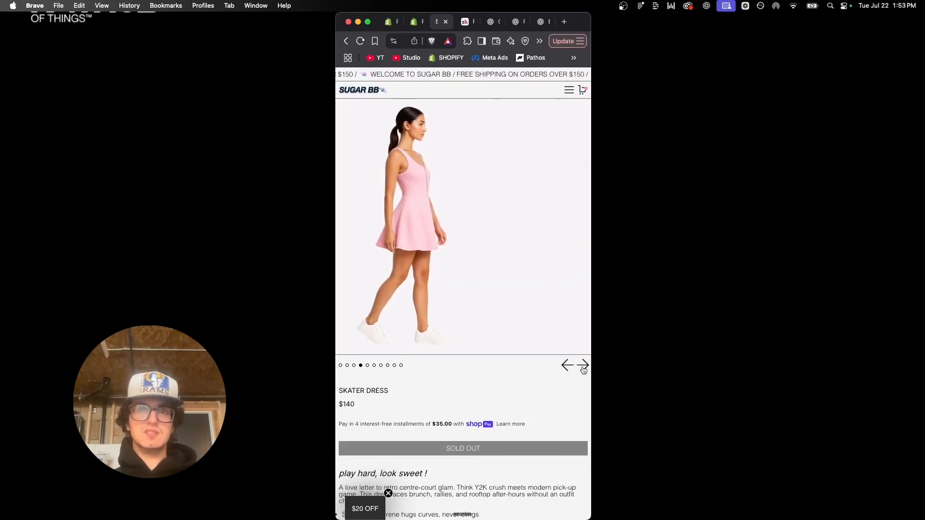
left_click(583, 368)
Step: Review the mobile Skater Dress description, details, fit advice and care text down to the tennis court slideshow
scroll(481, 383, "down", 6)
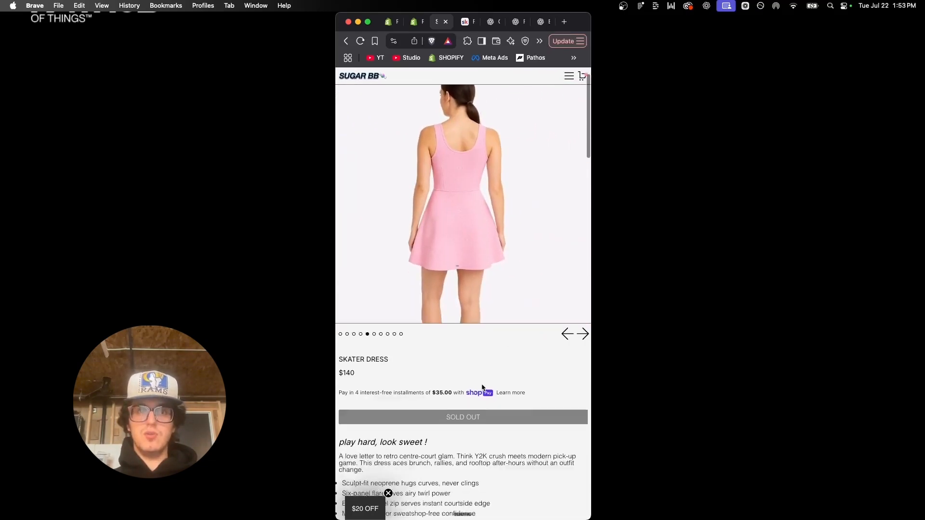
scroll(448, 288, "down", 4)
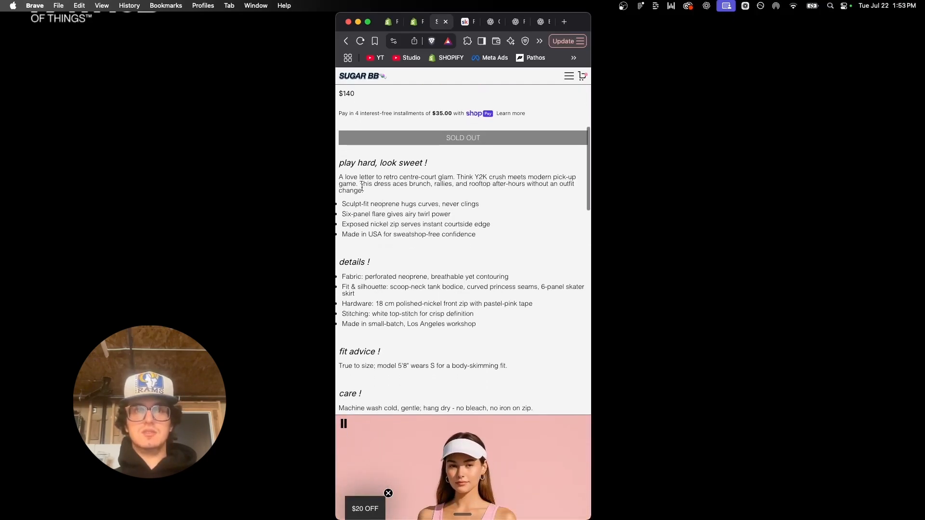
scroll(349, 167, "down", 5)
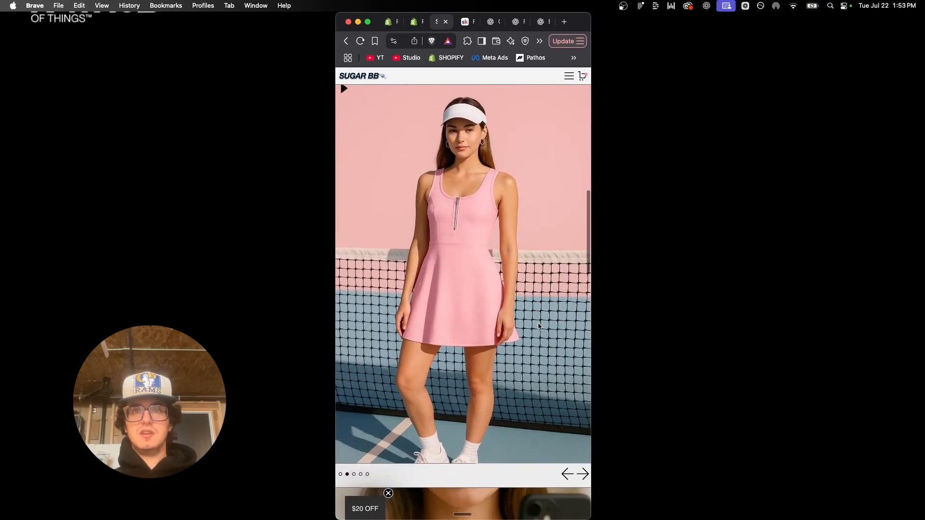
scroll(539, 327, "up", 1)
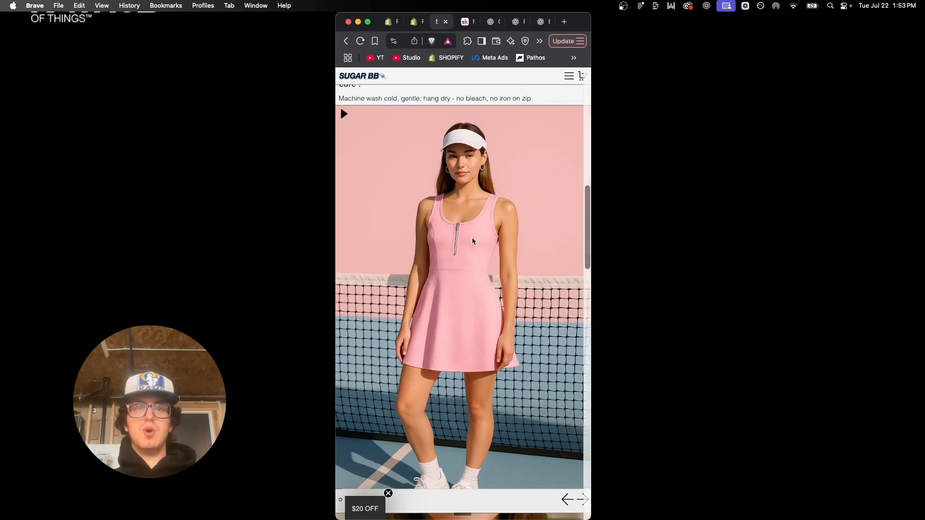
Step: Advance the mobile campaign slideshow by two slides and look over the stacked selfie images beneath it
left_click(583, 500)
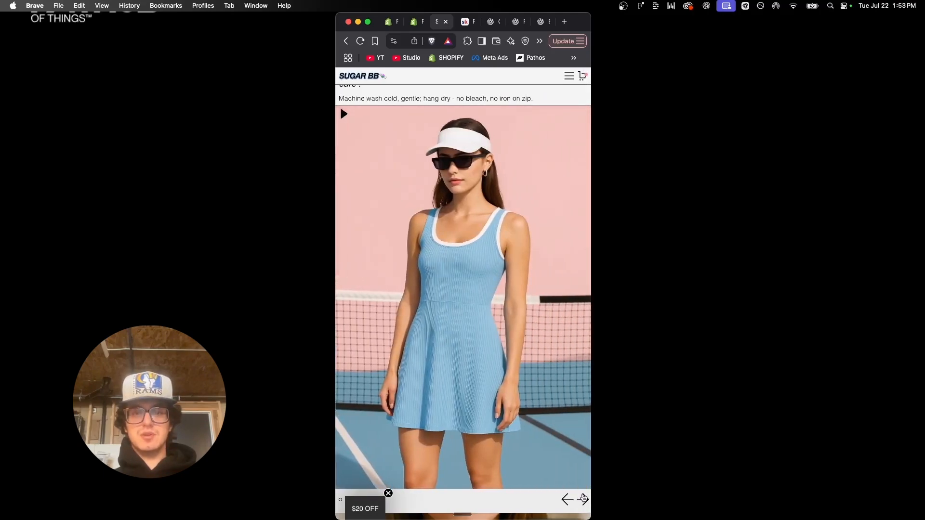
left_click(583, 500)
scroll(523, 321, "down", 15)
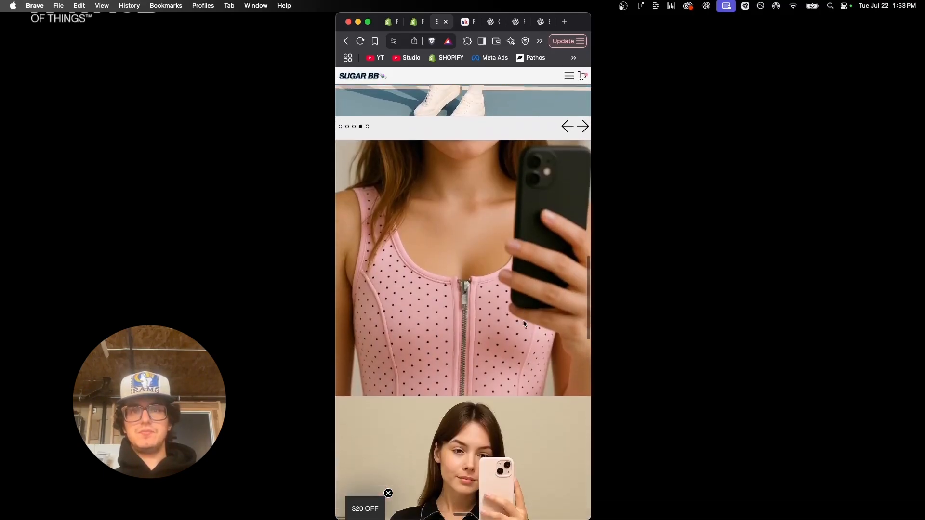
scroll(524, 322, "down", 10)
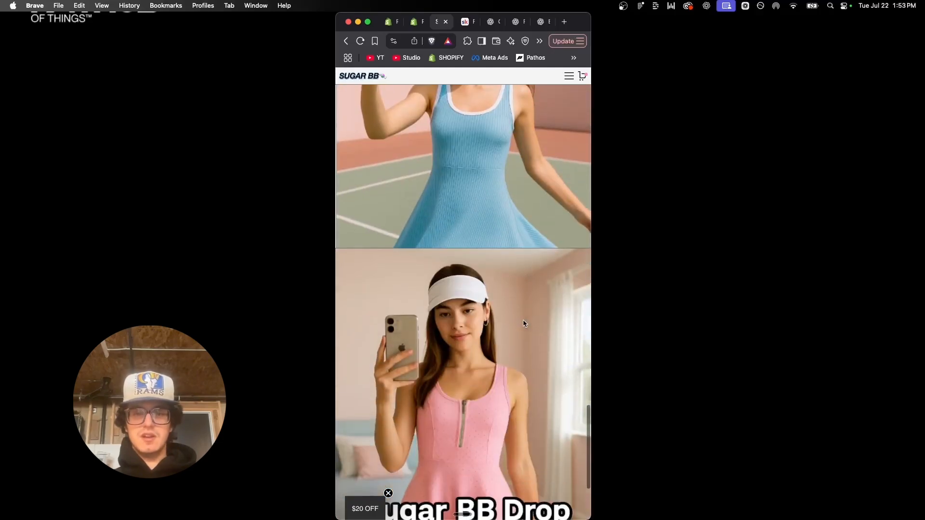
scroll(523, 320, "up", 15)
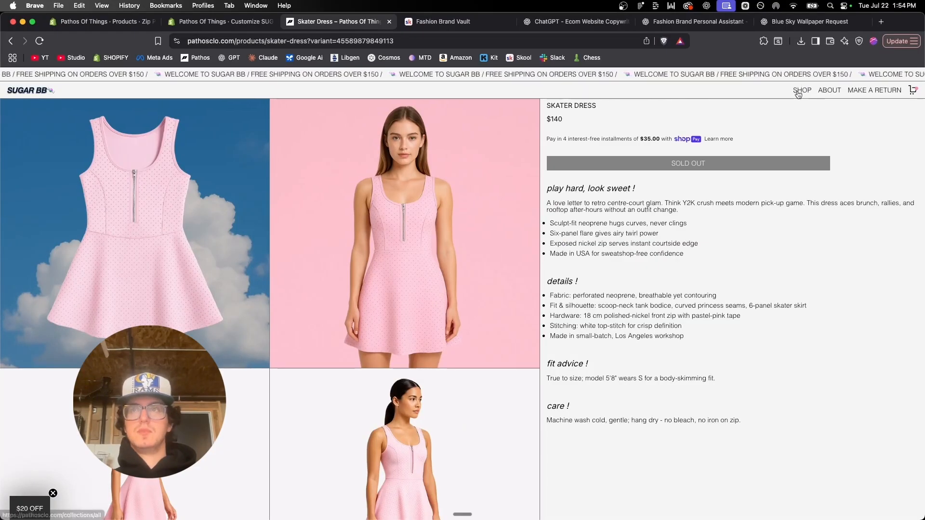
Step: Open the shop's full product collection on desktop, look over its three products and open the Tank Dress page
left_click(796, 90)
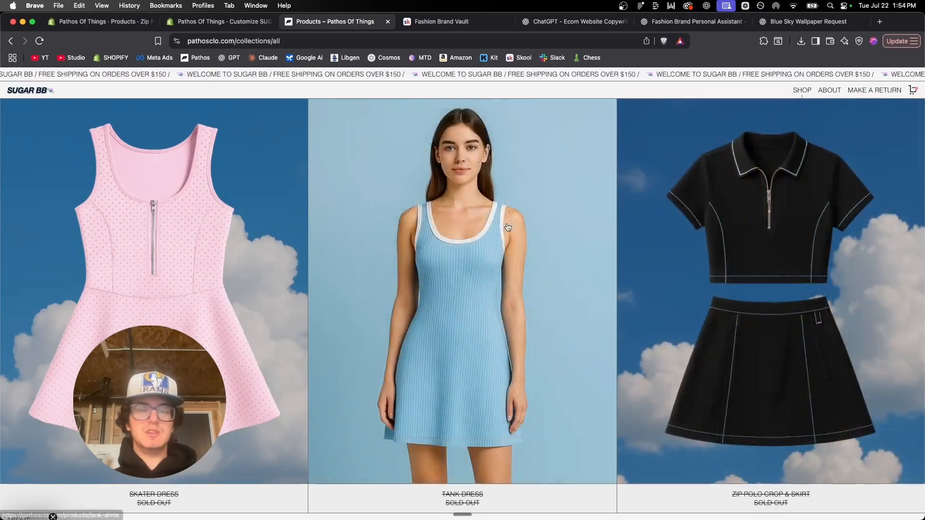
scroll(485, 202, "down", 1)
scroll(485, 202, "up", 1)
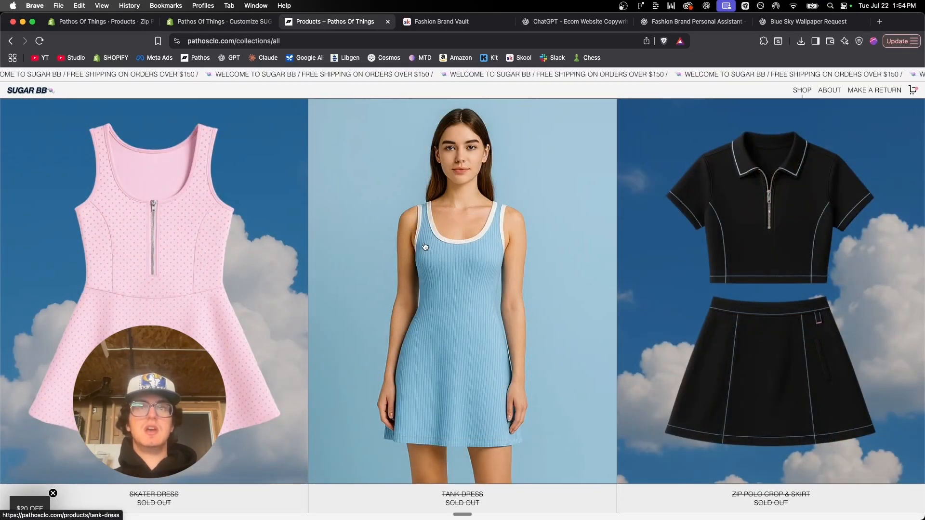
left_click(424, 246)
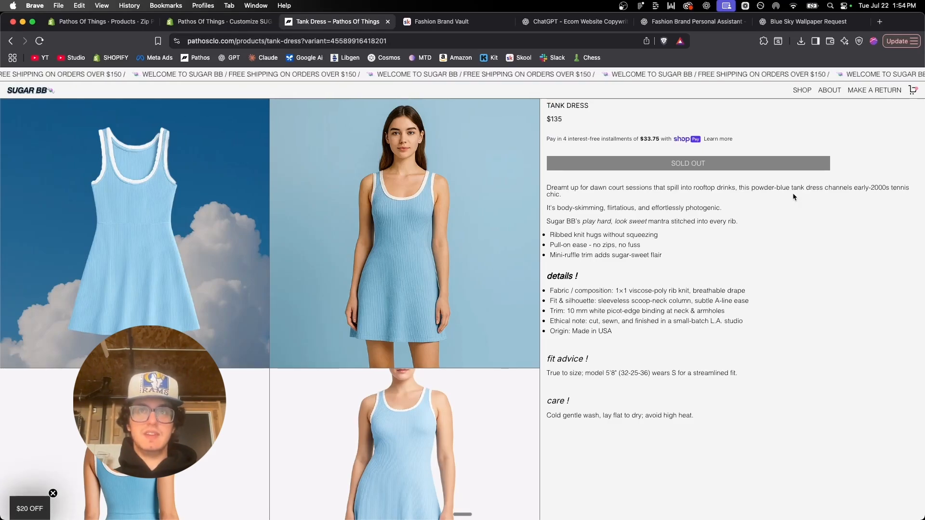
Step: Examine the Tank Dress image grid from the sky-background photo to the rib-knit close-ups, beside its product information
scroll(761, 273, "down", 10)
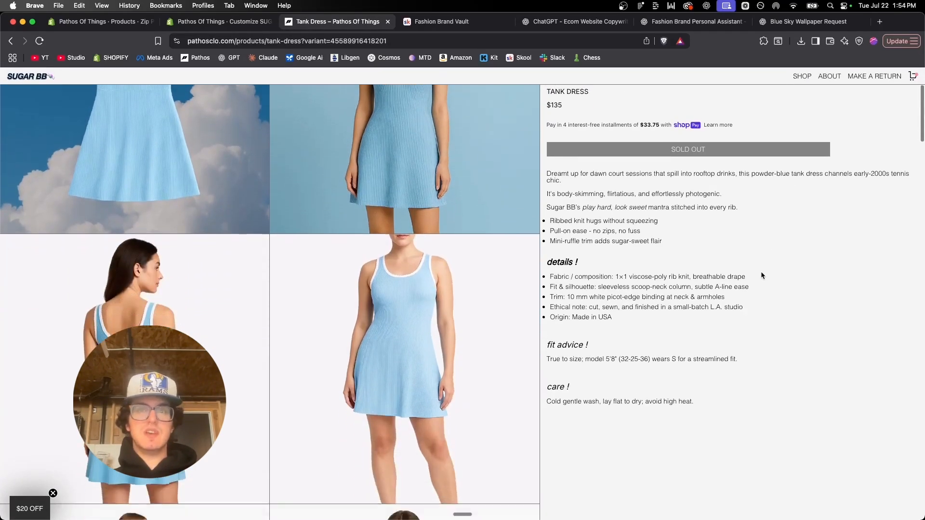
scroll(762, 273, "down", 3)
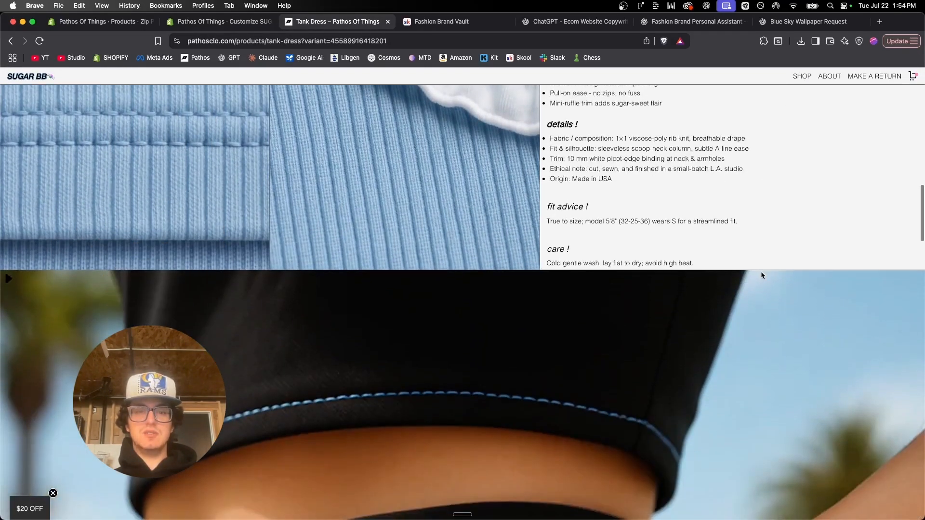
scroll(762, 272, "up", 15)
scroll(363, 285, "down", 3)
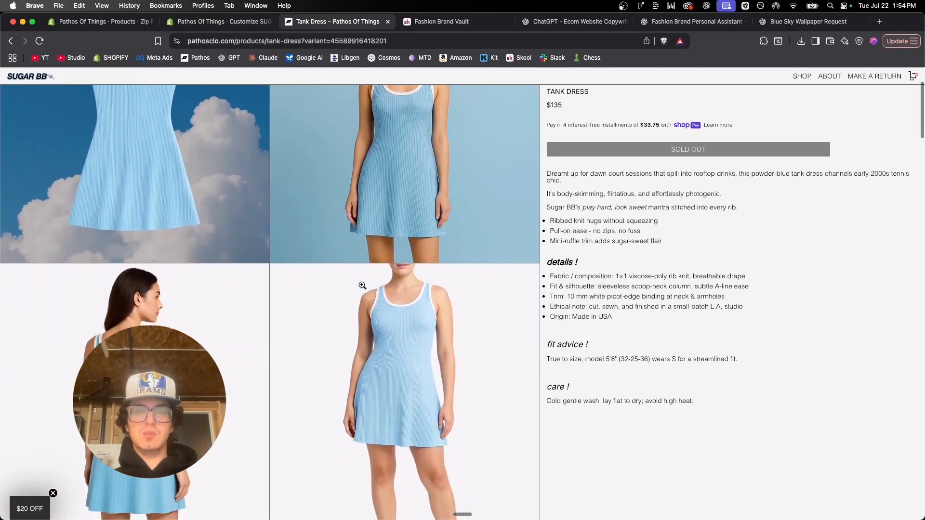
scroll(433, 299, "up", 3)
scroll(622, 323, "down", 3)
scroll(623, 322, "up", 4)
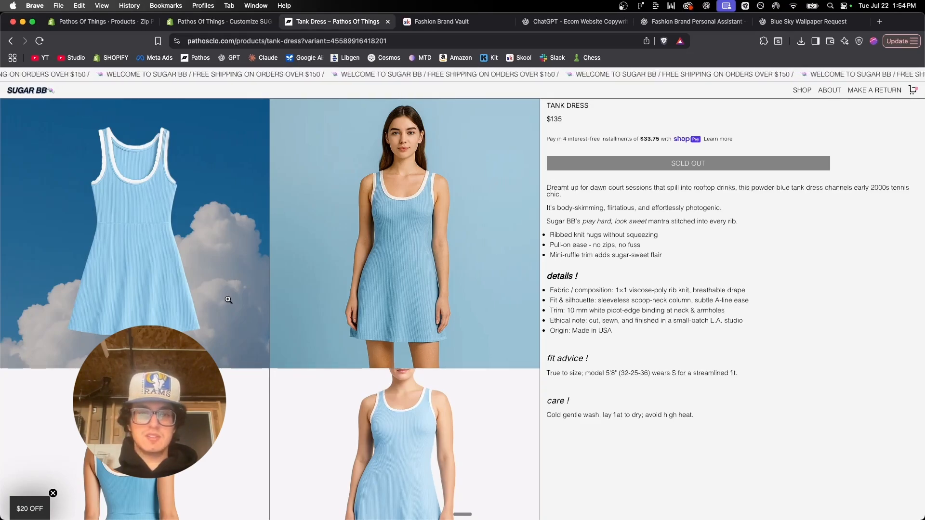
Step: Look over the full-width campaign slideshow below the Tank Dress image grid and product details
scroll(817, 351, "down", 15)
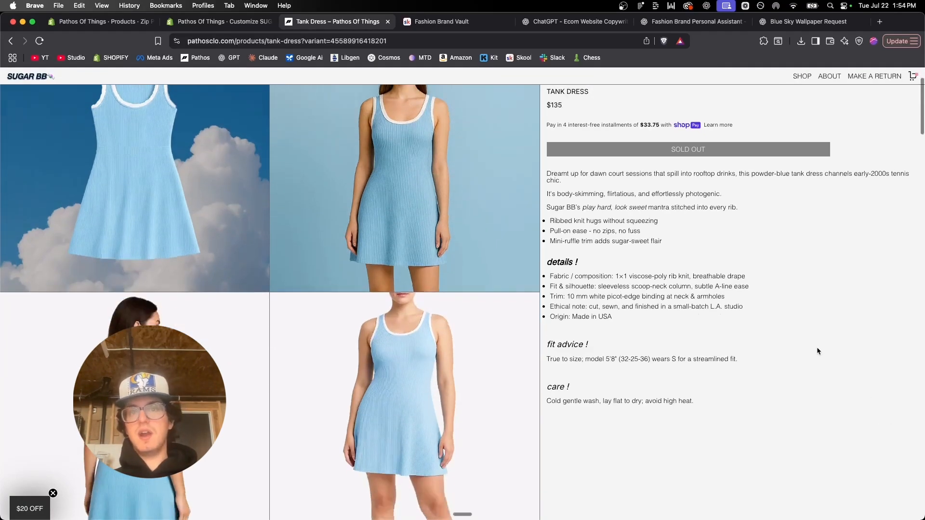
scroll(817, 351, "down", 5)
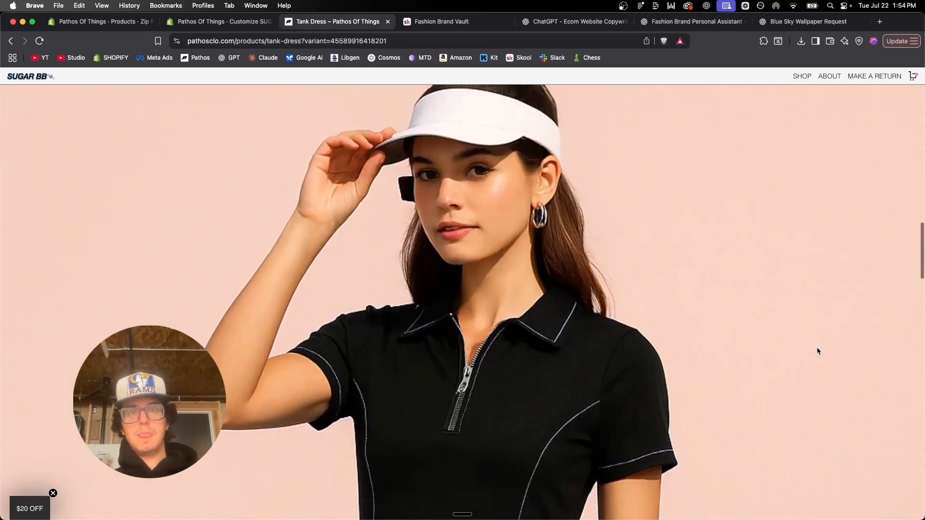
scroll(818, 351, "up", 5)
scroll(818, 351, "down", 3)
scroll(817, 351, "down", 2)
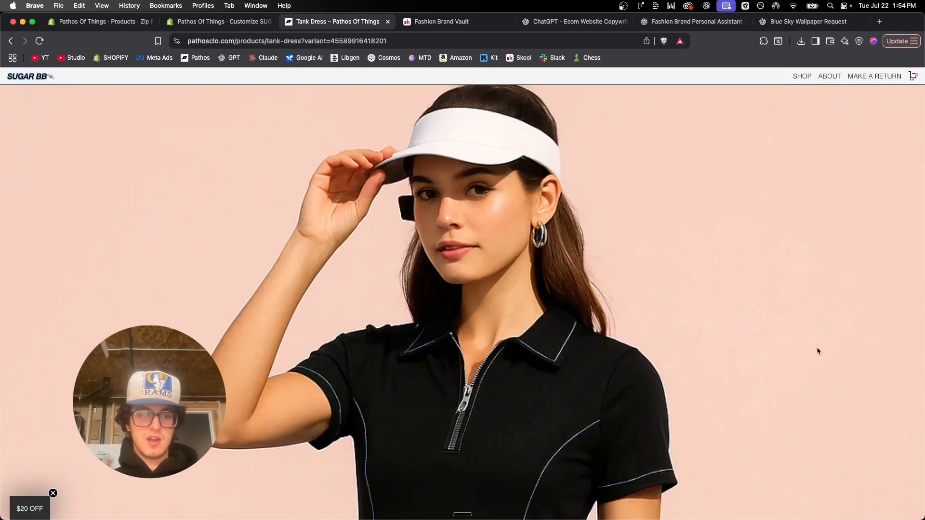
Step: Look over the selfie image grid below the campaign slideshow on the desktop Tank Dress page
scroll(818, 352, "down", 20)
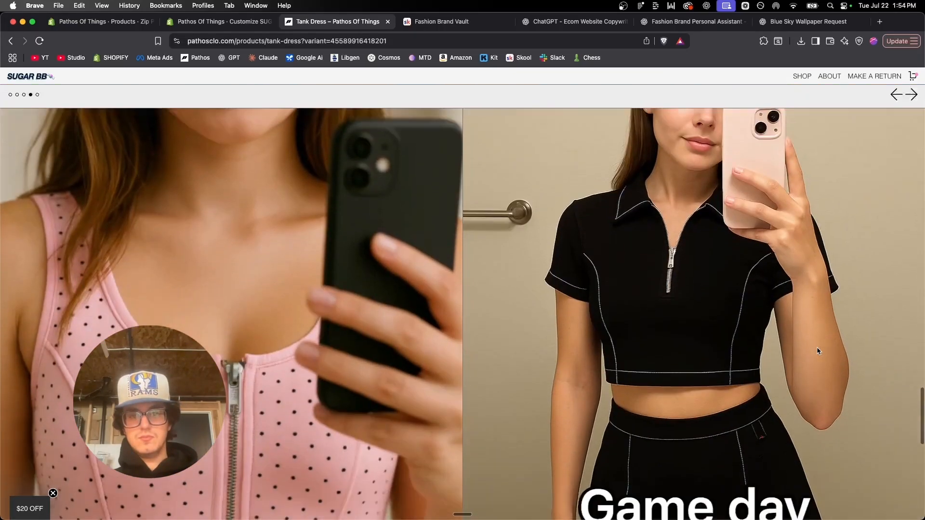
scroll(817, 351, "down", 10)
scroll(817, 351, "up", 2)
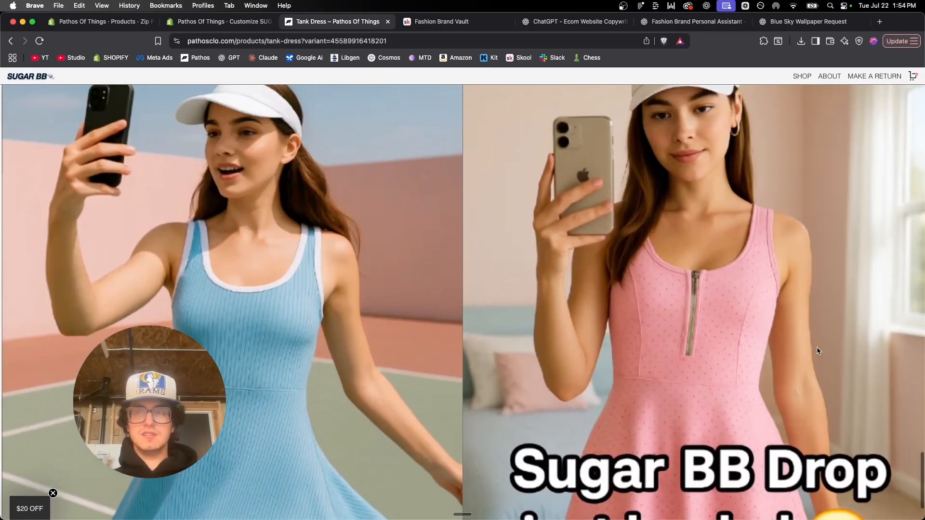
Step: Narrow the browser window to mobile width and return to the start of the Tank Dress page
left_click_drag(923, 337, 255, 337)
left_click_drag(243, 21, 549, 21)
scroll(542, 428, "up", 20)
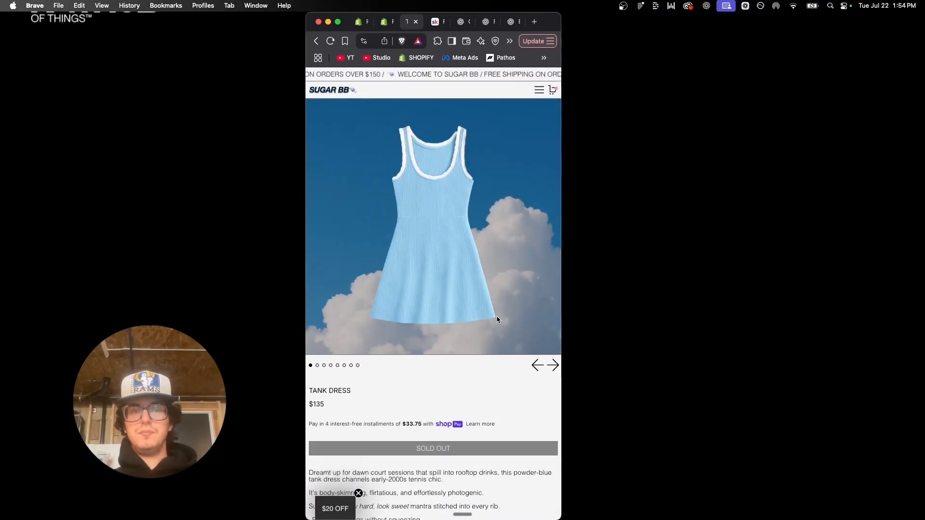
Step: Cycle through all eight Tank Dress gallery images on mobile, back around to the sky-background photo
left_click(552, 367)
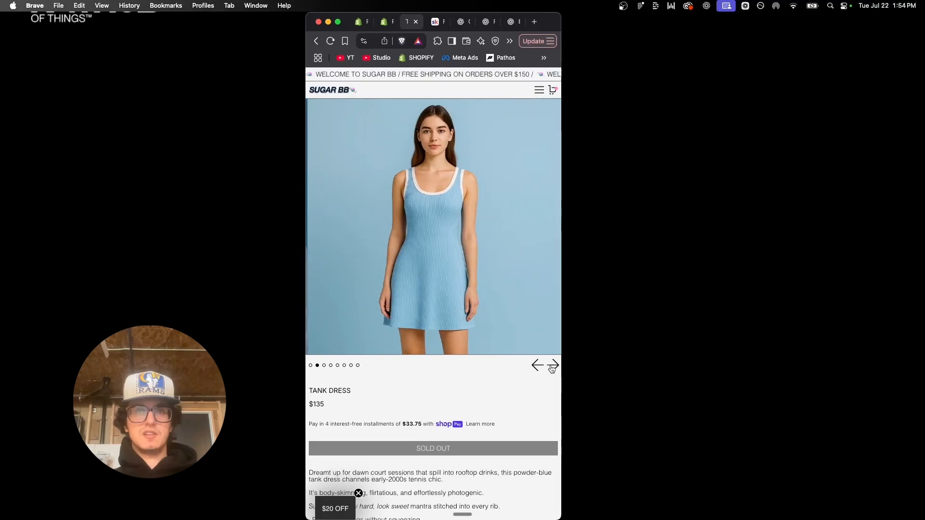
left_click(553, 367)
left_click(552, 367)
left_click(553, 366)
left_click(553, 367)
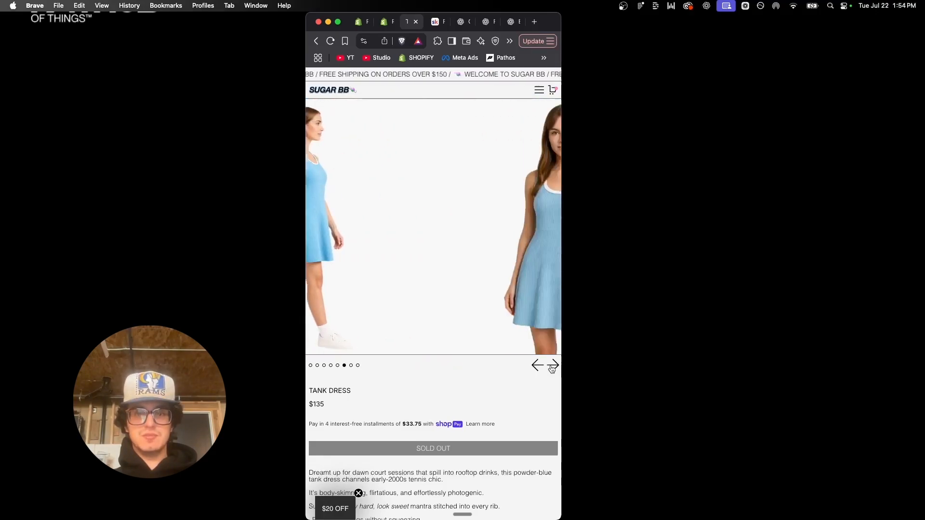
left_click(553, 366)
left_click(553, 367)
left_click(552, 367)
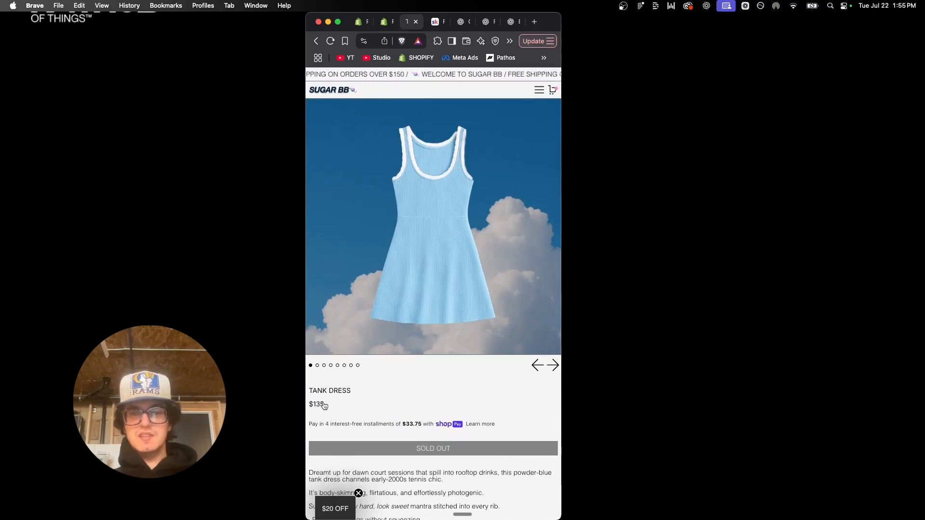
Step: Read the Tank Dress description, details, fit advice and care text in the mobile layout
scroll(456, 400, "down", 10)
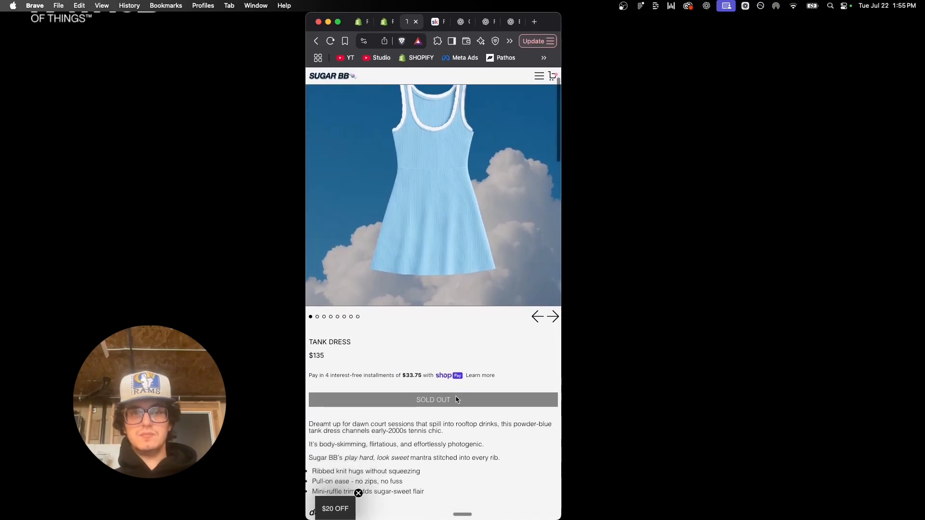
scroll(455, 171, "down", 5)
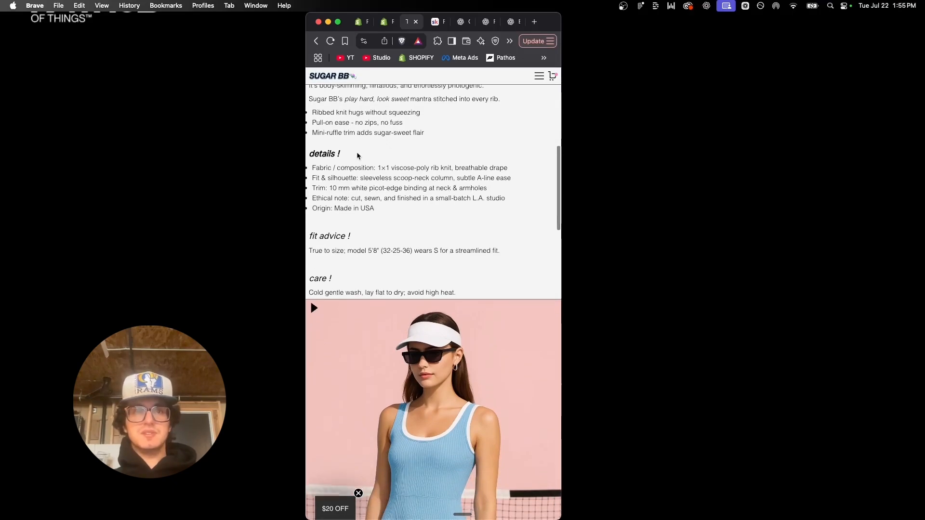
scroll(455, 171, "up", 1)
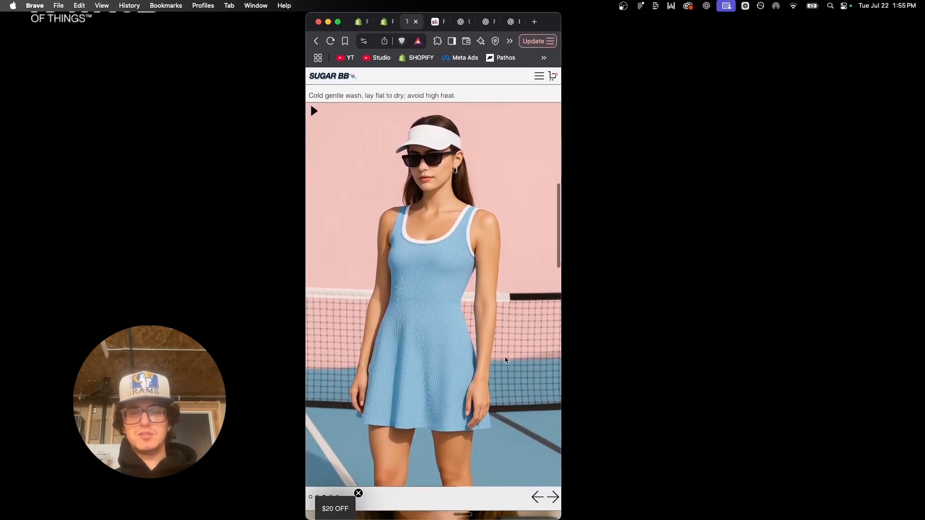
Step: Advance the Tank Dress page's mobile campaign slideshow to the black skirt close-up and look over the stacked selfie images beneath it
left_click(554, 497)
left_click(553, 497)
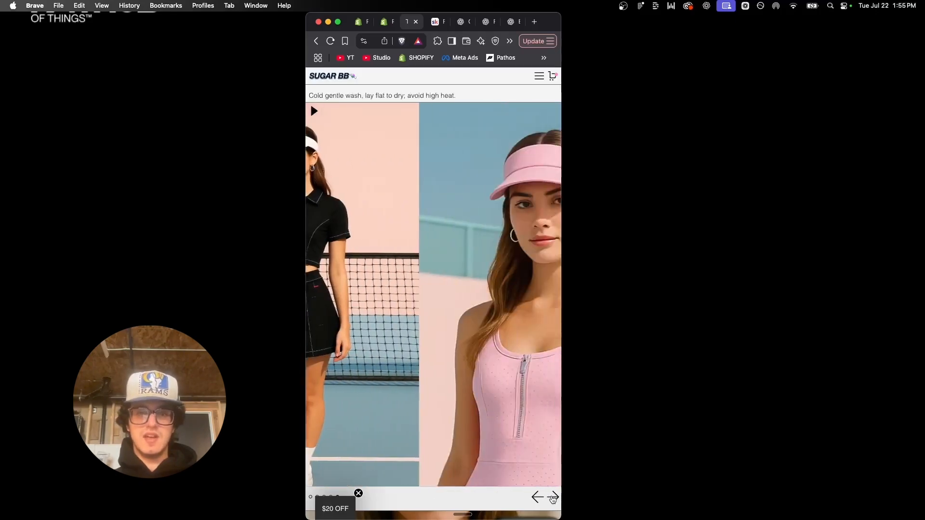
left_click(553, 498)
left_click(552, 497)
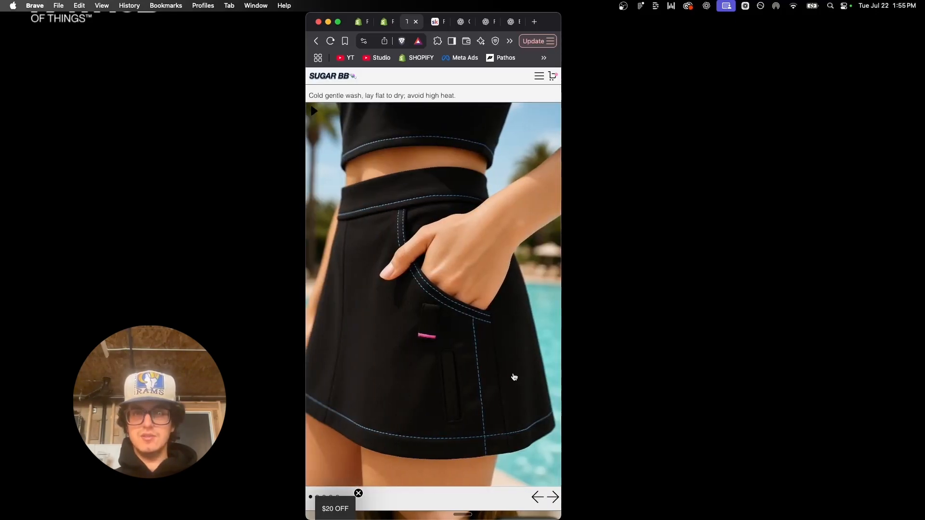
scroll(514, 377, "down", 15)
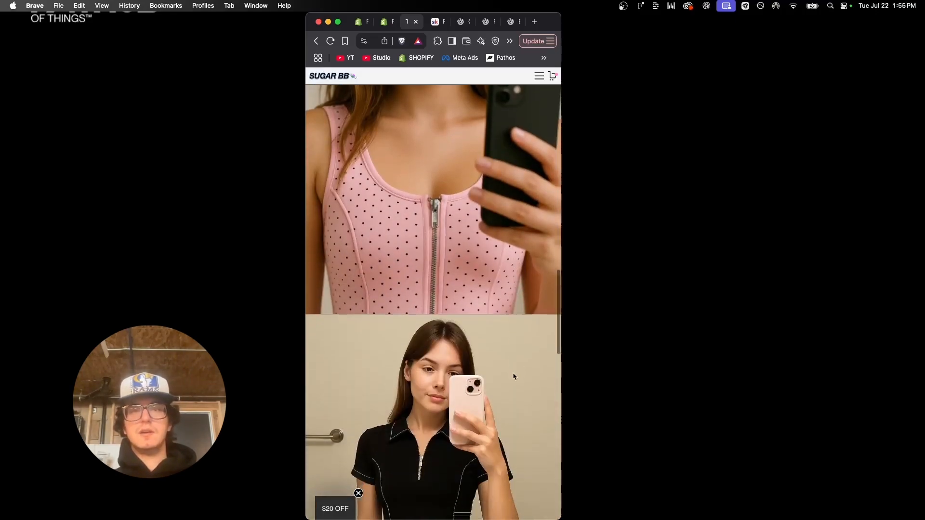
scroll(512, 372, "down", 10)
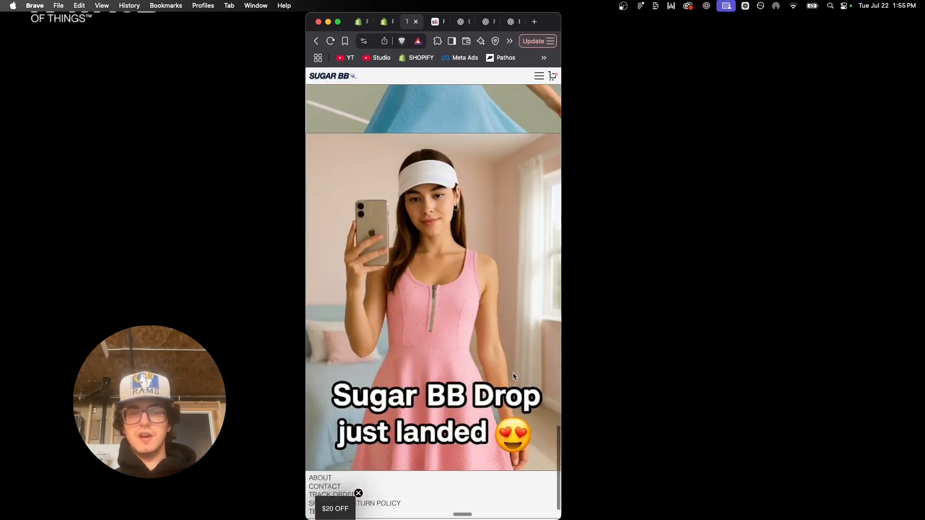
Step: Widen the browser window back to desktop size and open the Zip Polo Crop & Skirt page from the shop
scroll(343, 97, "up", 20)
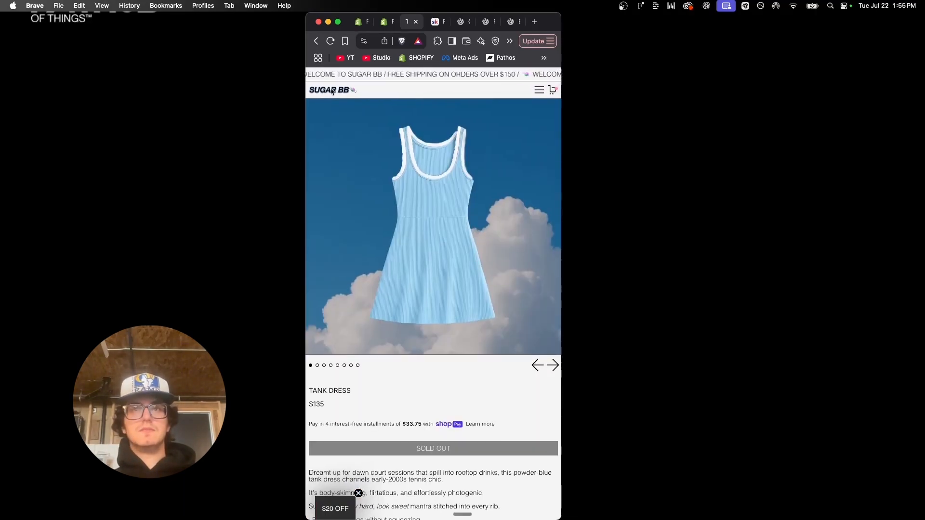
double_click(551, 28)
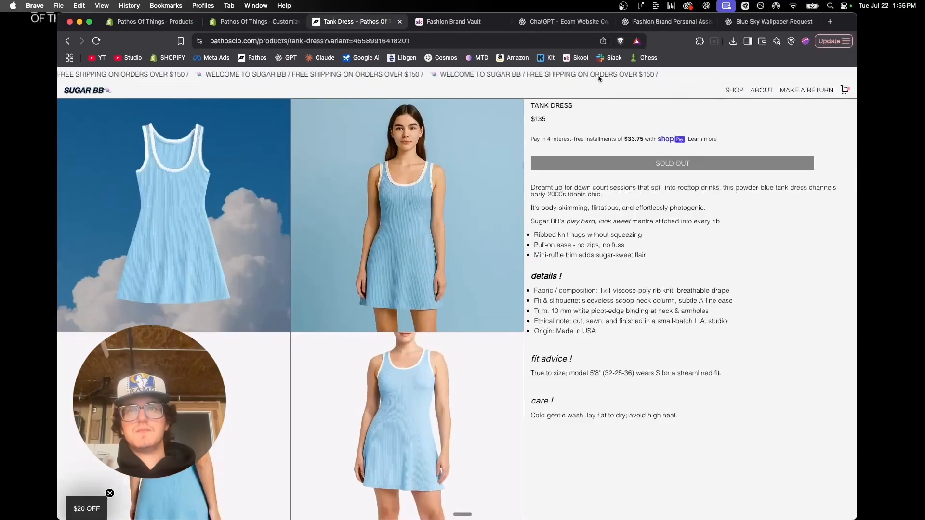
left_click(803, 90)
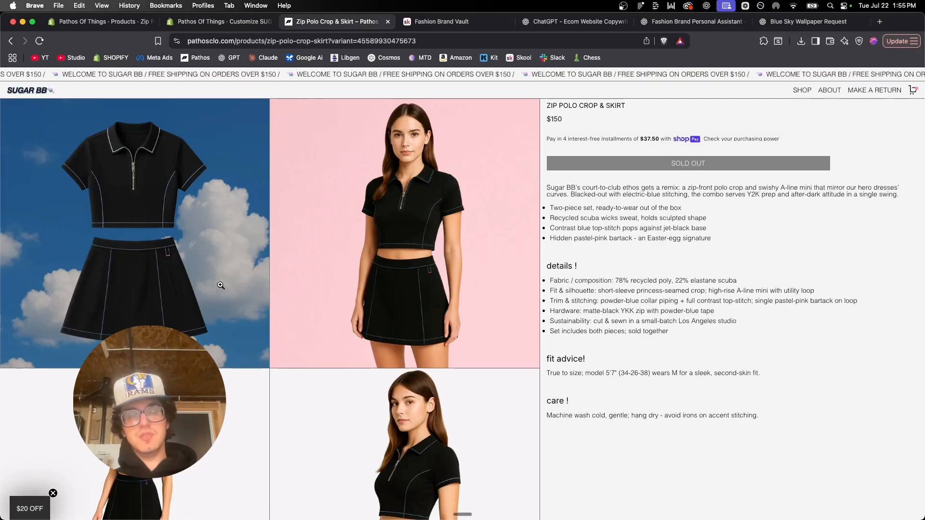
Step: Examine the Zip Polo Crop & Skirt image grid down to the collar and bartack close-ups, beside its product information
scroll(221, 280, "down", 2)
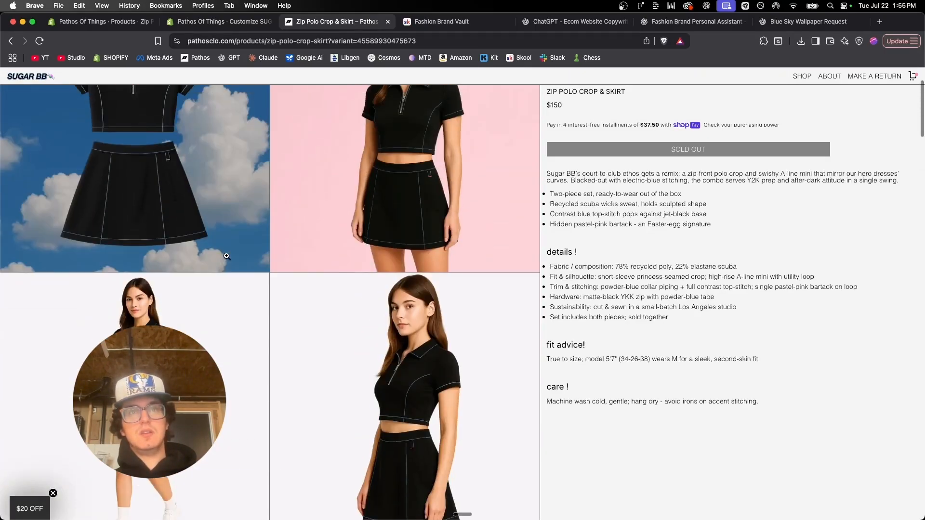
scroll(367, 222, "down", 5)
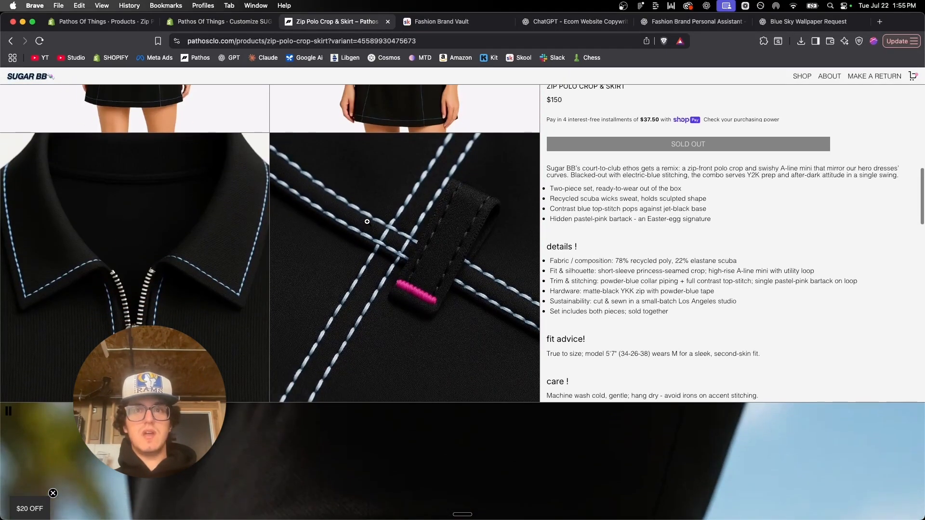
scroll(367, 221, "up", 2)
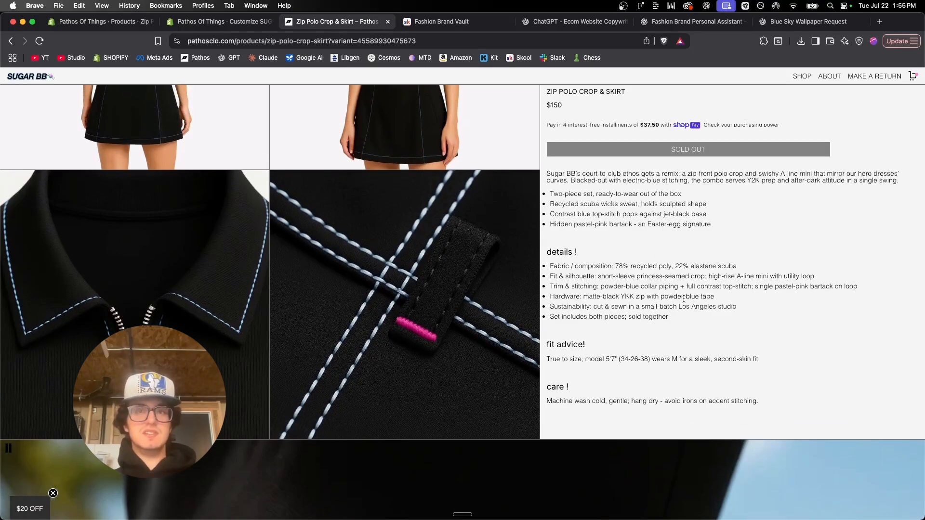
scroll(673, 356, "down", 2)
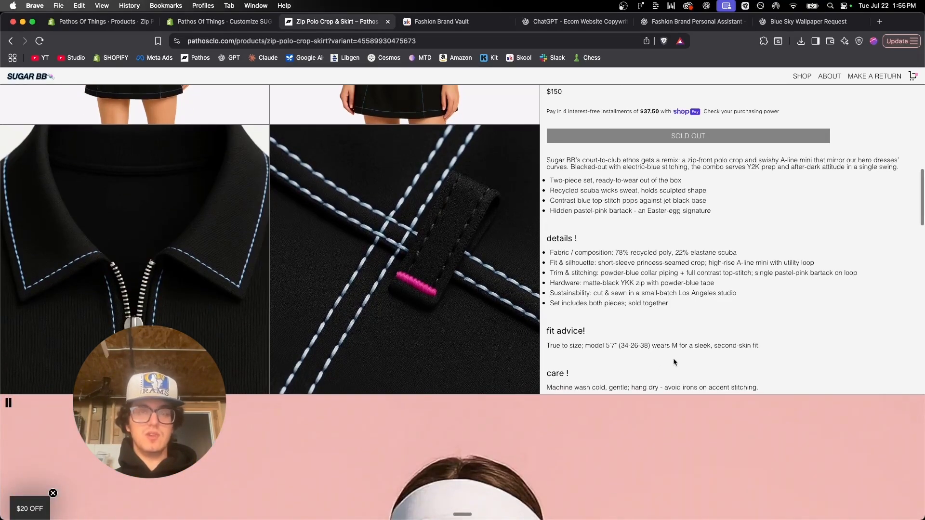
scroll(404, 257, "up", 1)
Step: Look over the full-width campaign slideshow and the selfie grid below the Zip Polo Crop & Skirt details
scroll(406, 327, "down", 10)
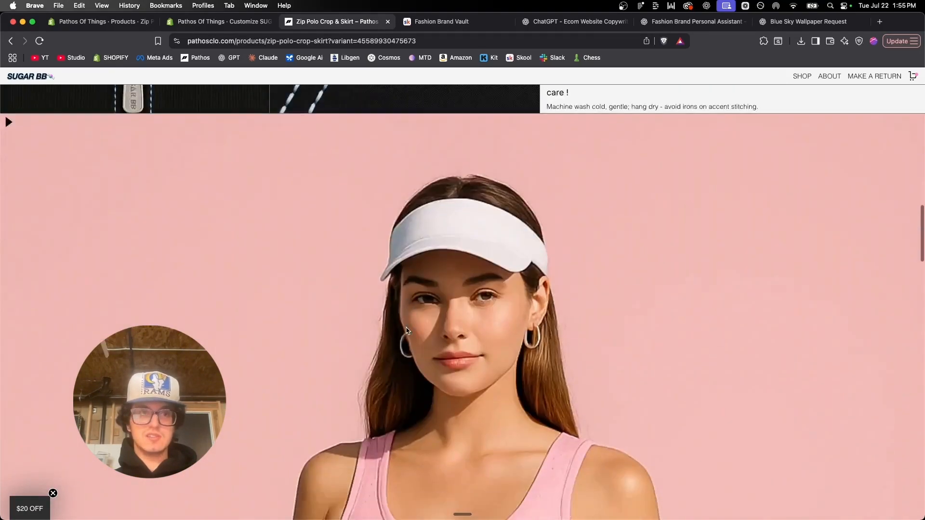
scroll(406, 331, "up", 5)
scroll(406, 331, "up", 1)
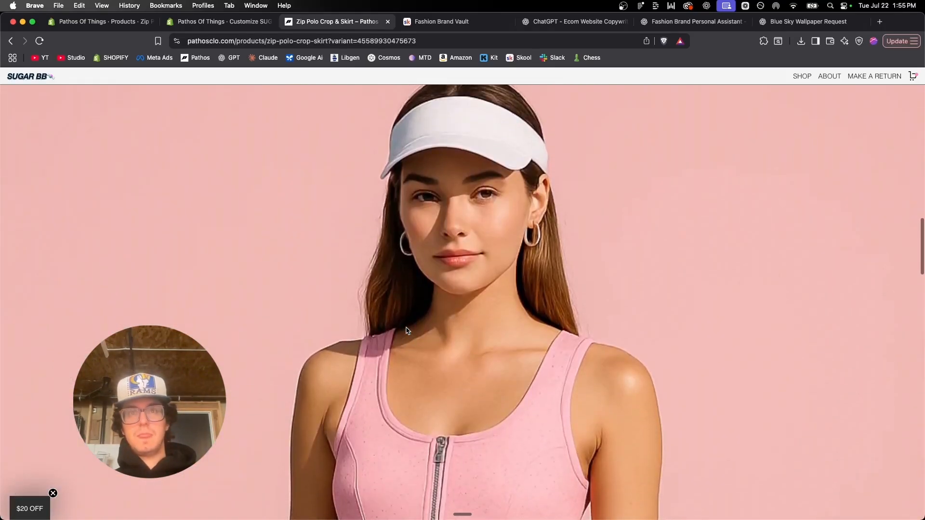
scroll(831, 356, "down", 15)
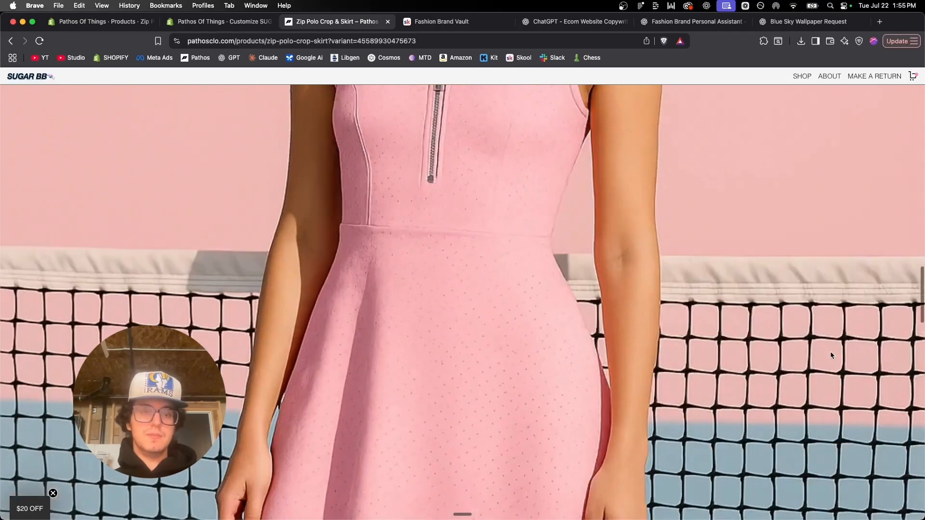
scroll(830, 356, "down", 10)
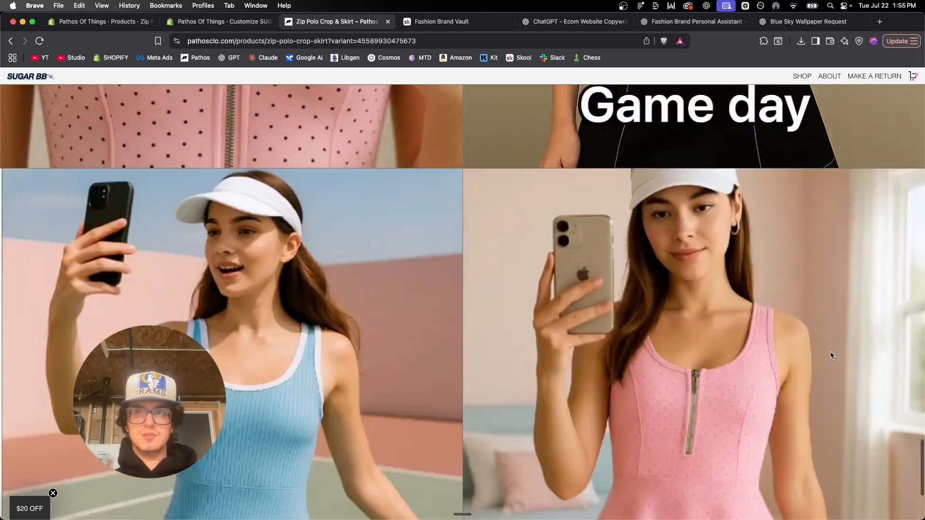
Step: Narrow the window to mobile width and go through the Zip Polo Crop & Skirt gallery to the pink bartack close-up
left_click_drag(740, 346, 255, 346)
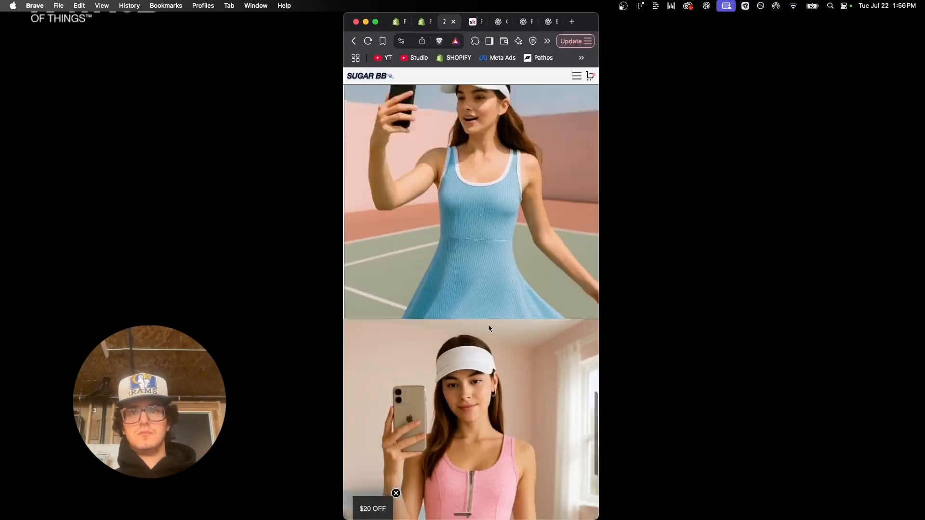
scroll(488, 325, "up", 20)
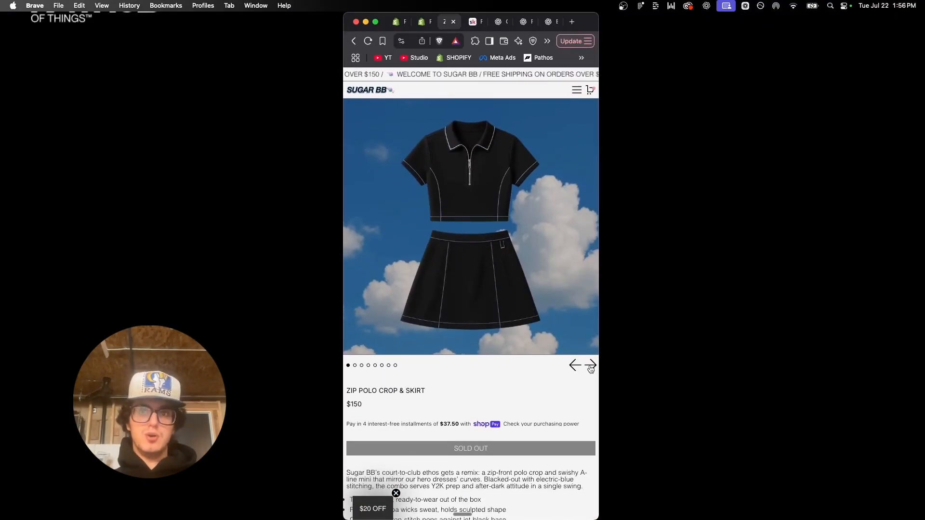
left_click(590, 367)
left_click(590, 367)
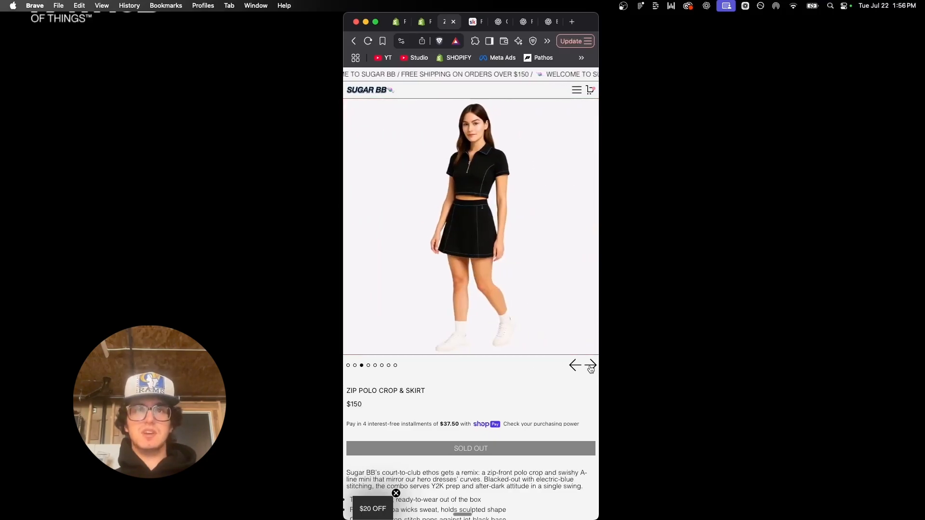
left_click(591, 367)
left_click(590, 367)
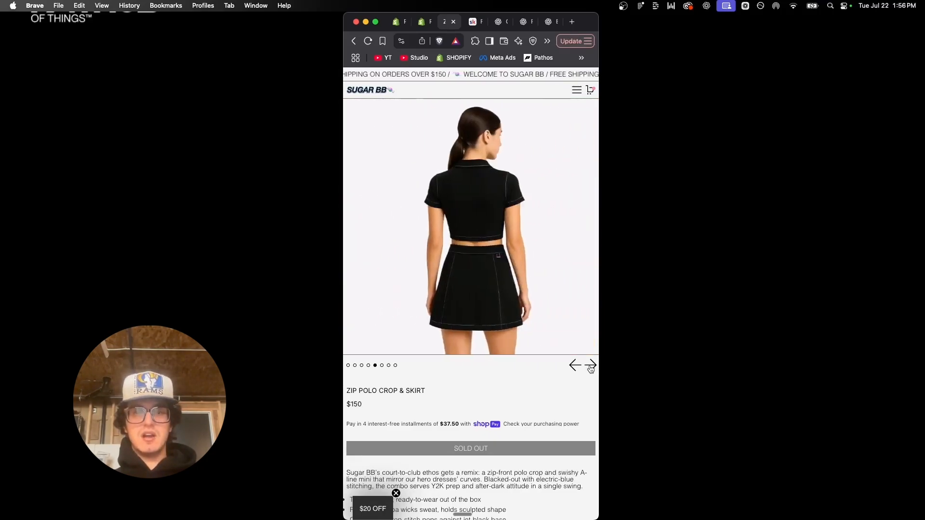
left_click(590, 367)
left_click(591, 367)
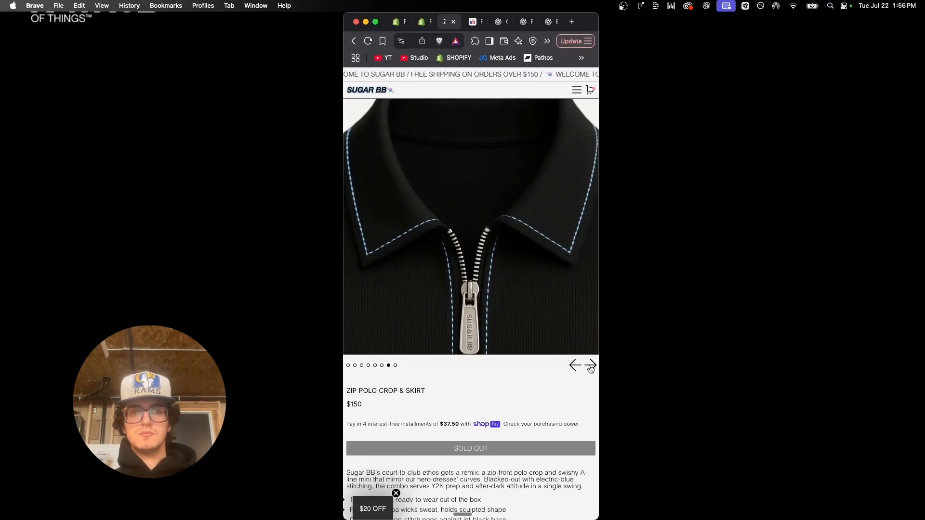
left_click(591, 366)
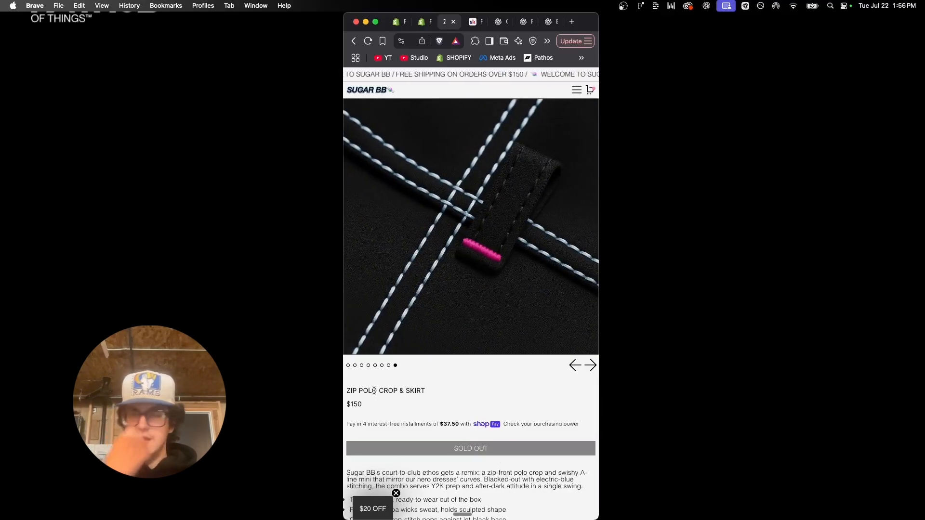
Step: Read the Zip Polo Crop & Skirt description, details, fit advice and care text in the mobile layout
scroll(426, 401, "down", 6)
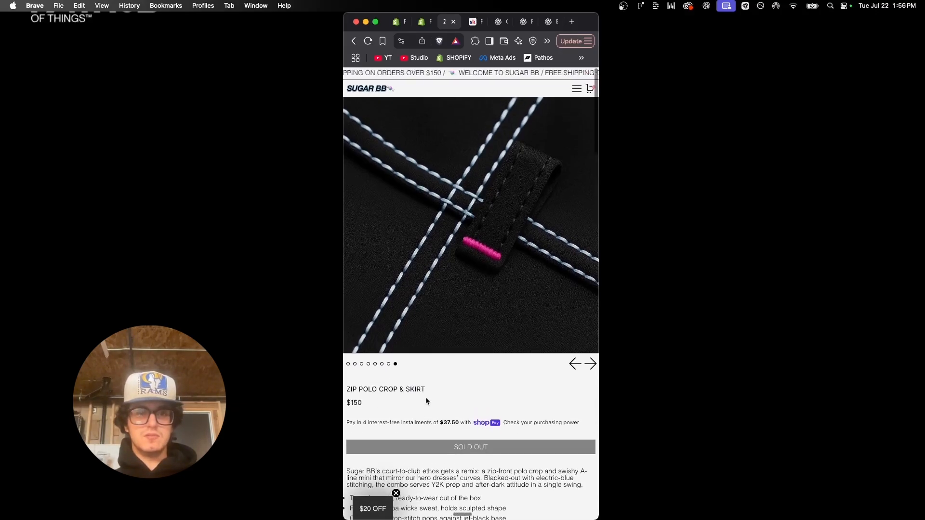
scroll(432, 222, "down", 5)
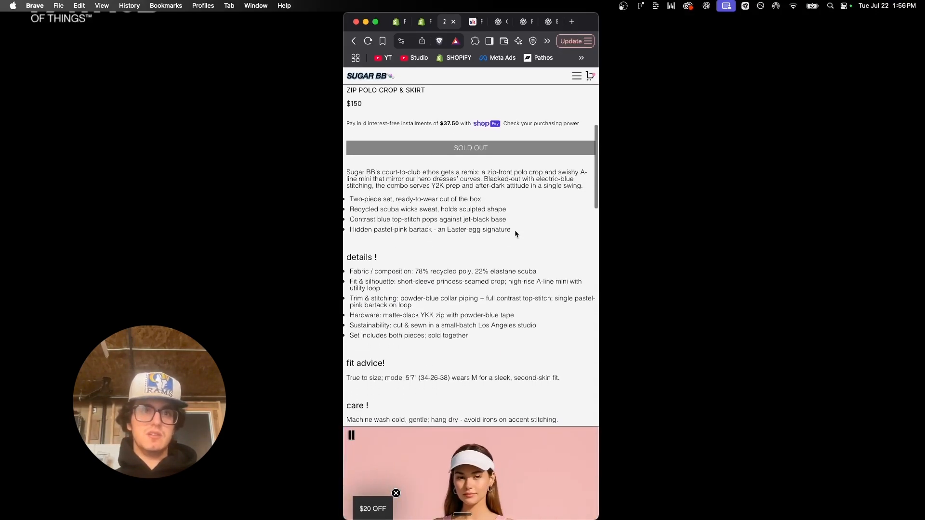
scroll(436, 289, "down", 8)
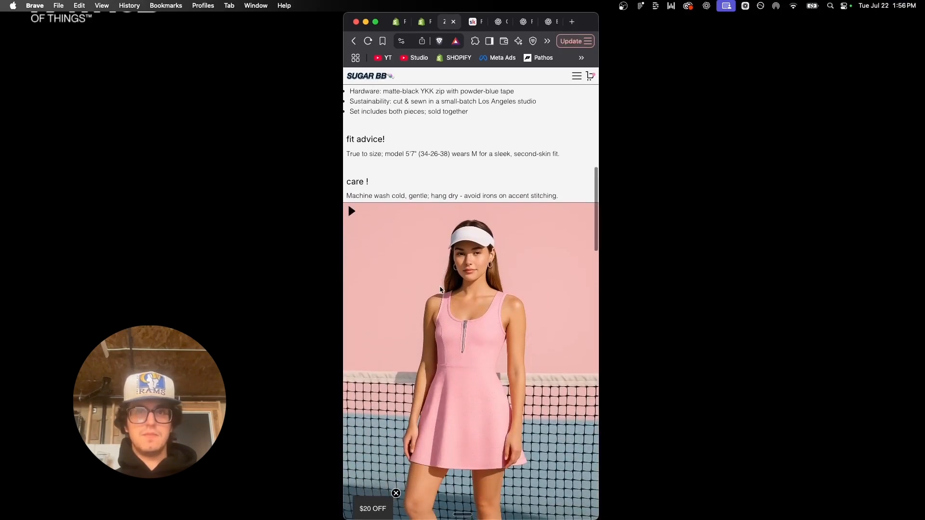
scroll(441, 290, "up", 1)
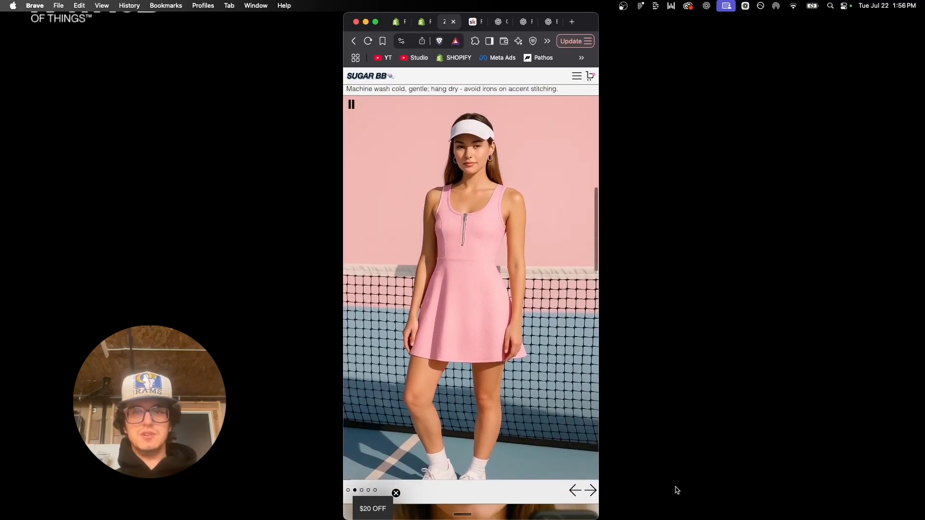
Step: Advance the Zip Polo Crop & Skirt page's mobile campaign slideshow by two slides and view the selfie images below it
left_click(590, 491)
left_click(591, 491)
scroll(556, 359, "down", 15)
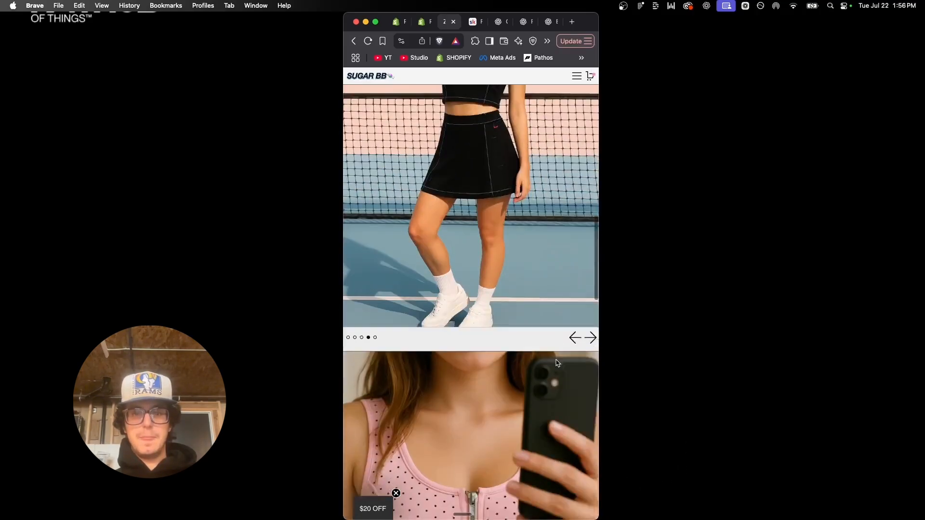
Step: Restore the desktop window width and look over the store home page's hero image and three-product grid with its hover photos
scroll(556, 362, "down", 6)
scroll(556, 361, "up", 20)
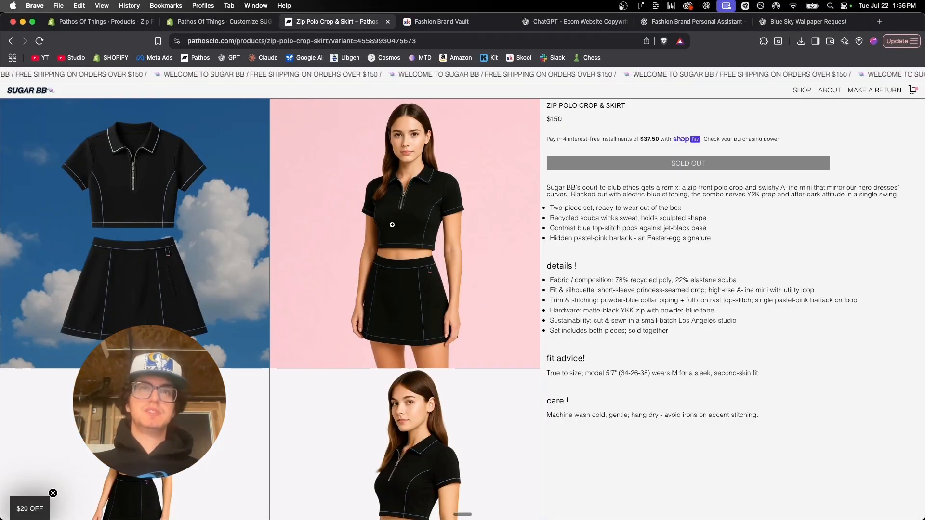
left_click(47, 91)
scroll(732, 320, "down", 10)
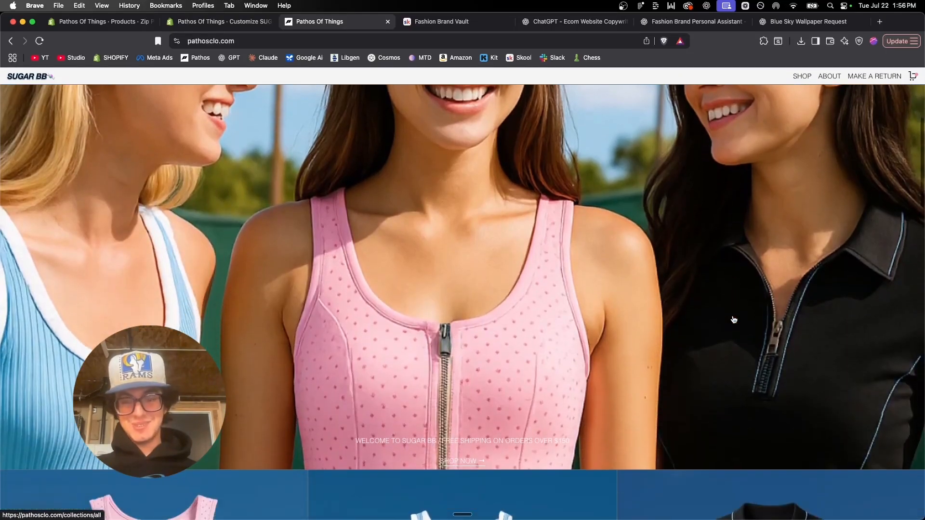
scroll(574, 247, "up", 4)
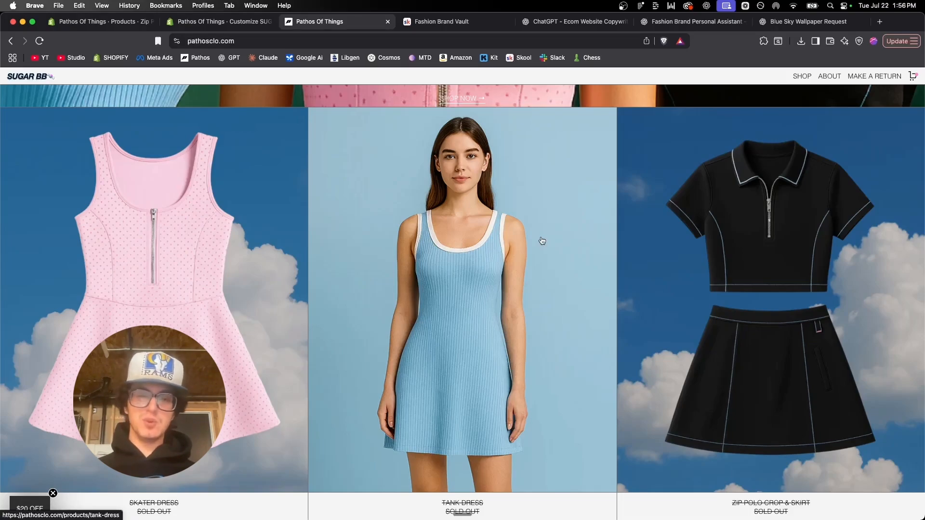
scroll(542, 241, "down", 1)
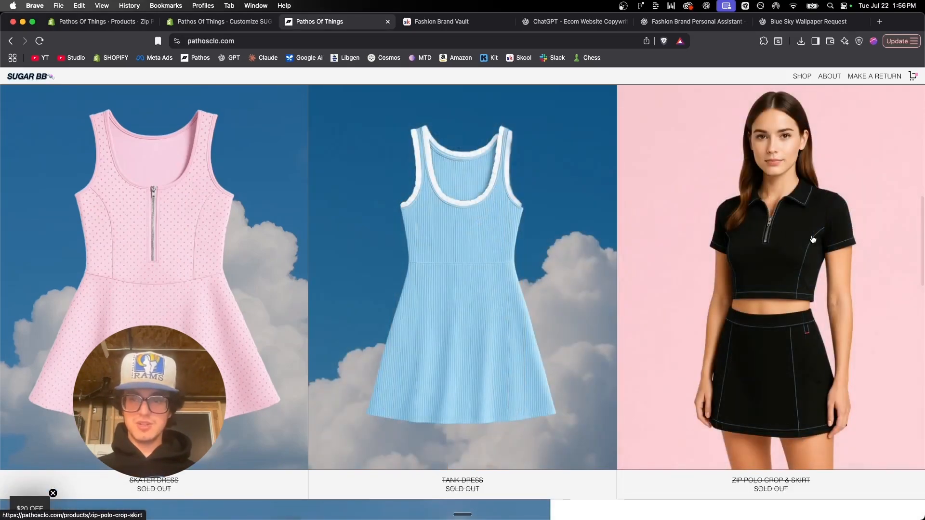
scroll(802, 197, "up", 4)
scroll(802, 197, "up", 8)
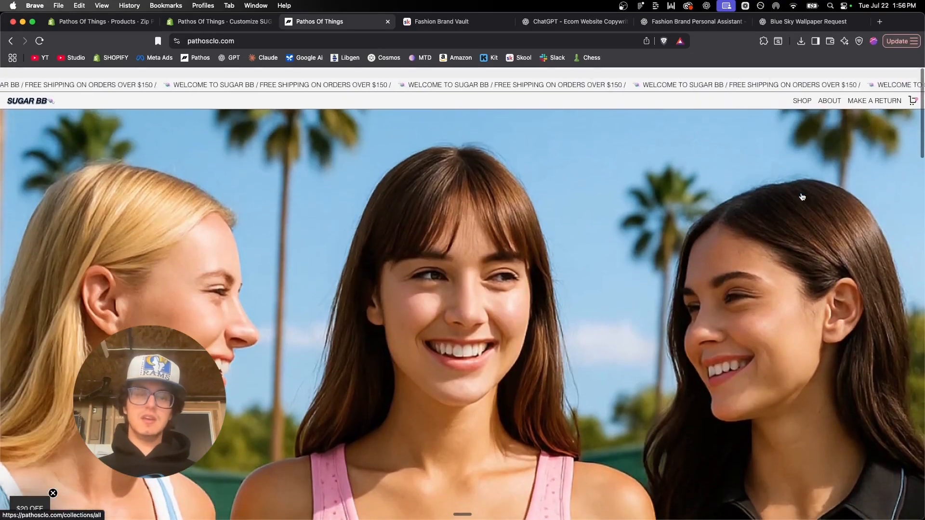
Step: Review the home page's "featured in HYPEBAE" slideshow and the brand text section beside the tennis photo, ending back at the hero image
scroll(802, 196, "down", 9)
scroll(802, 197, "down", 10)
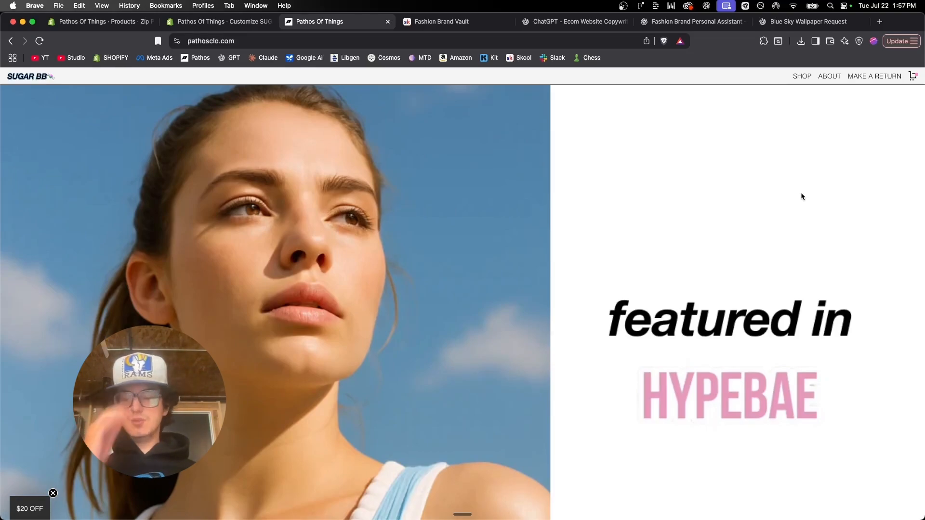
scroll(802, 197, "up", 10)
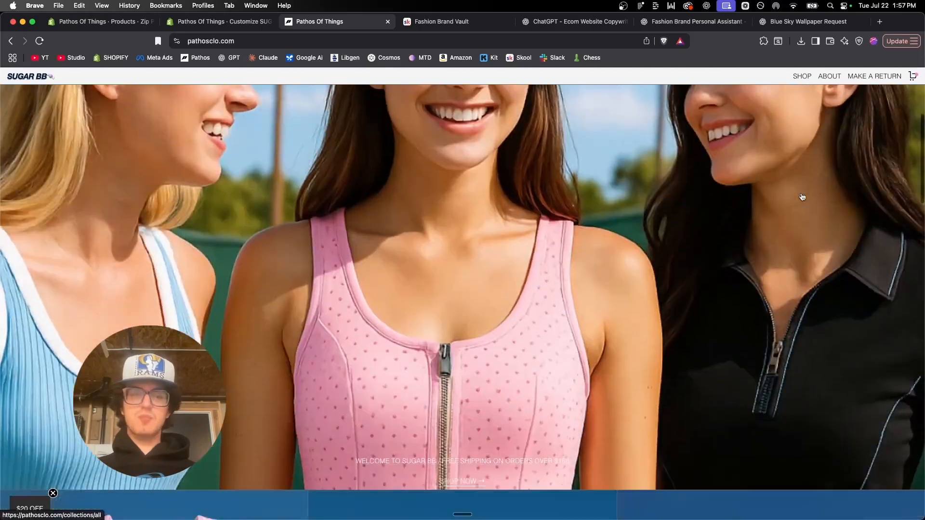
scroll(802, 197, "down", 15)
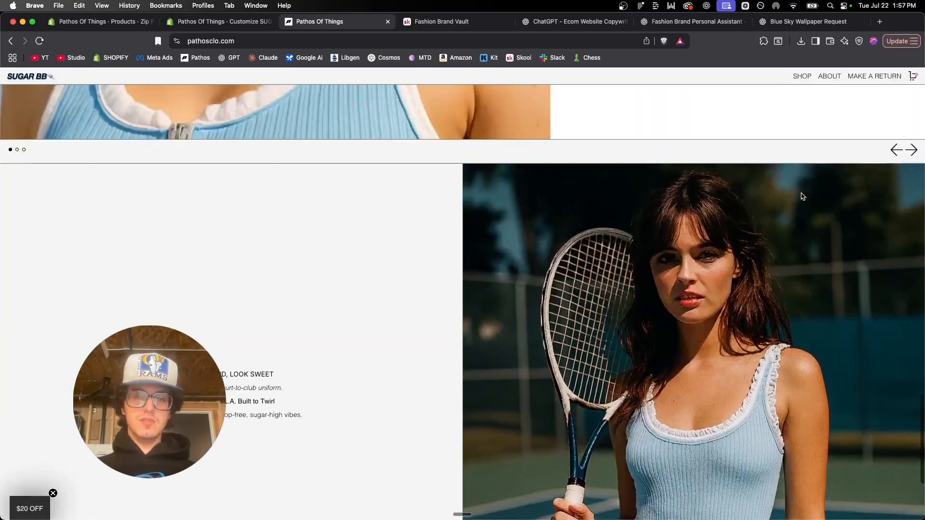
scroll(803, 197, "up", 15)
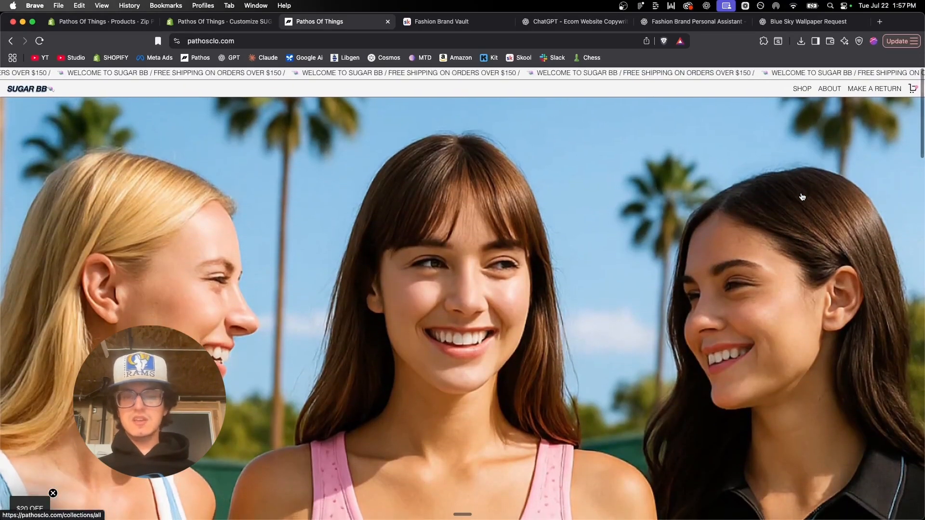
scroll(802, 197, "down", 1)
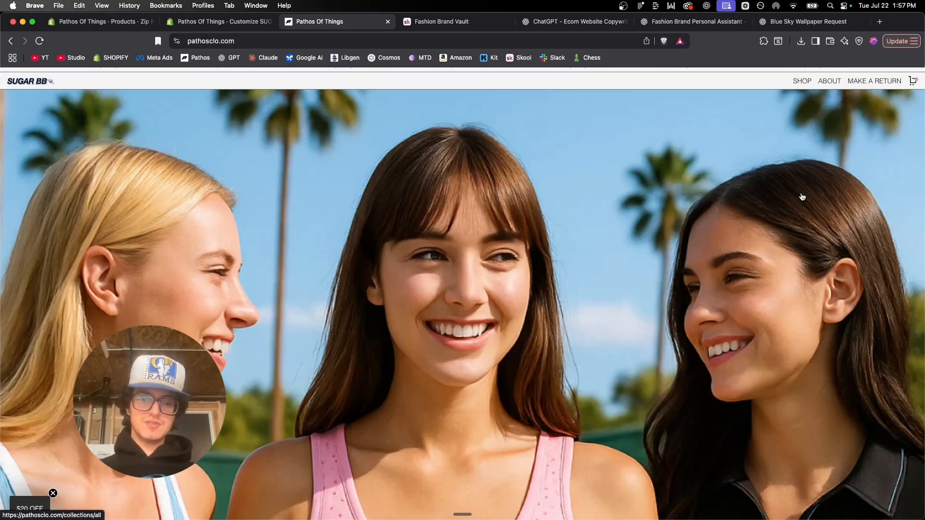
scroll(802, 198, "up", 1)
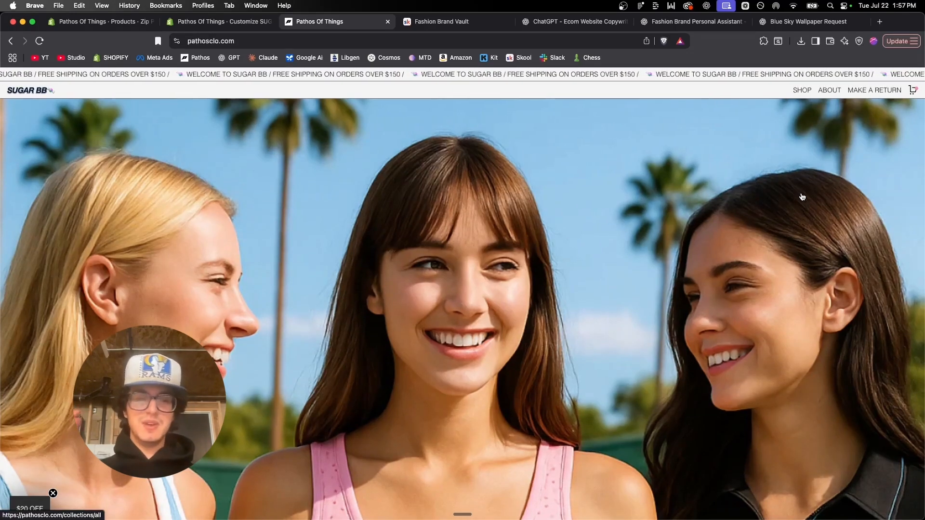